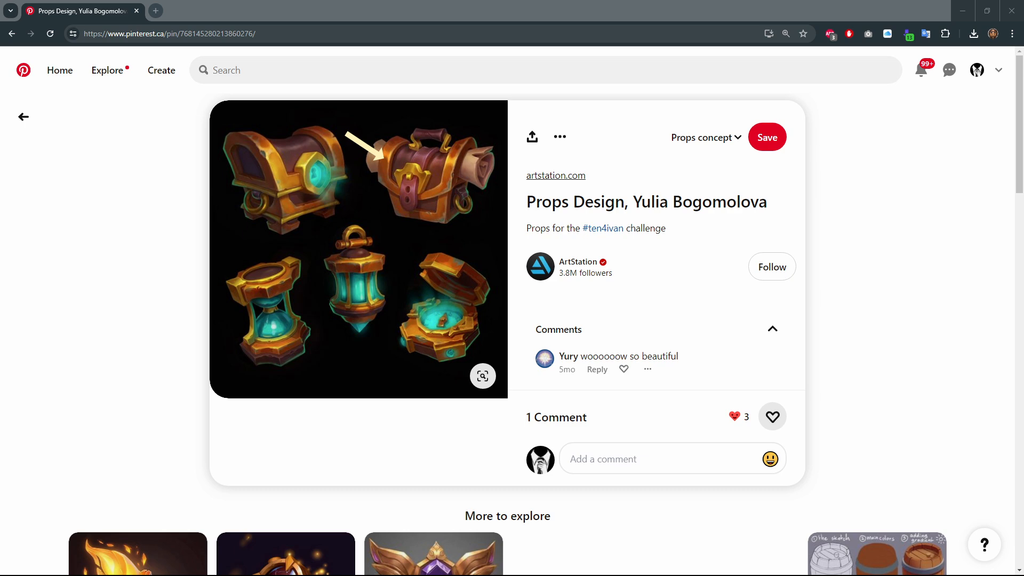
Step: Copy the props design concept image from the Pinterest pin
key(ctrl+z)
right_click(404, 156)
click(447, 201)
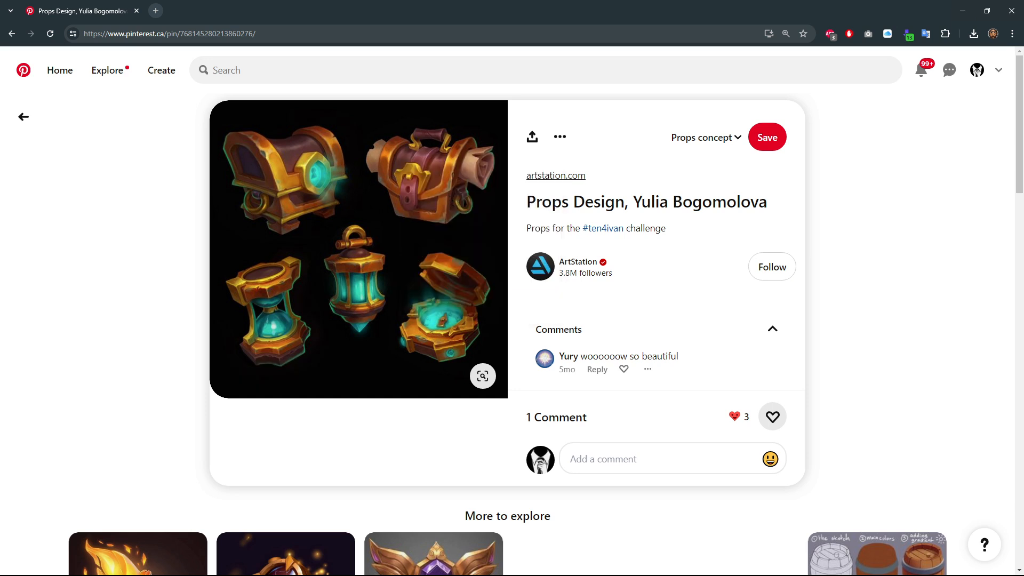
Step: Switch to Krita and crop the pasted image to the chest with the scroll, about 246 × 214 px
key(alt+Tab)
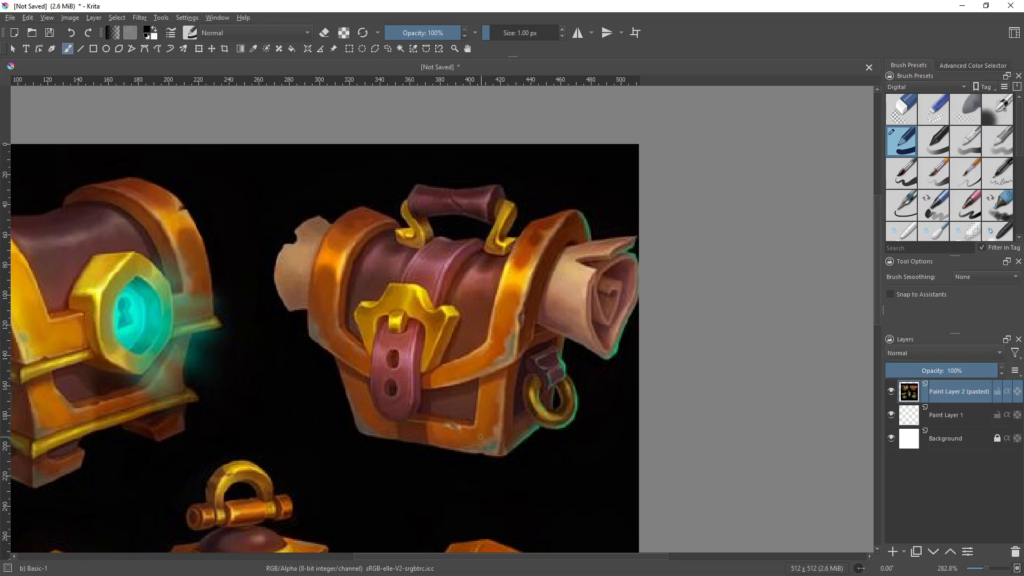
middle_drag(479, 436, 458, 372)
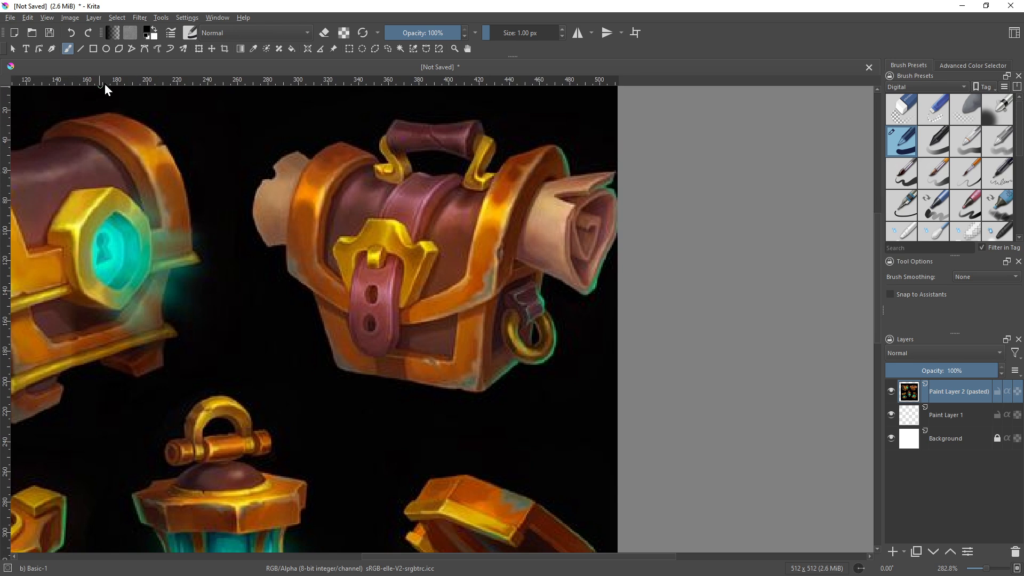
middle_drag(360, 173, 345, 214)
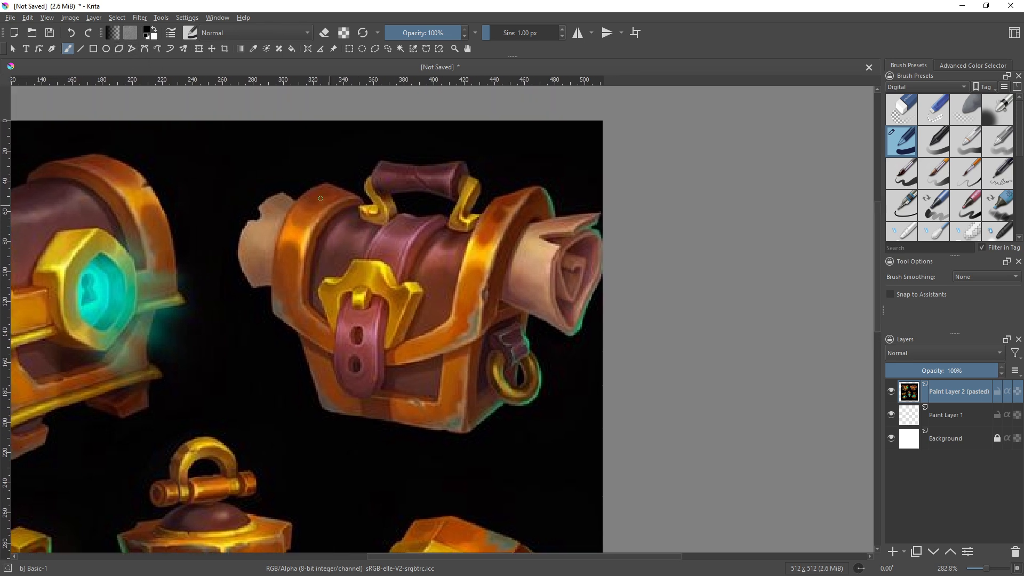
click(225, 50)
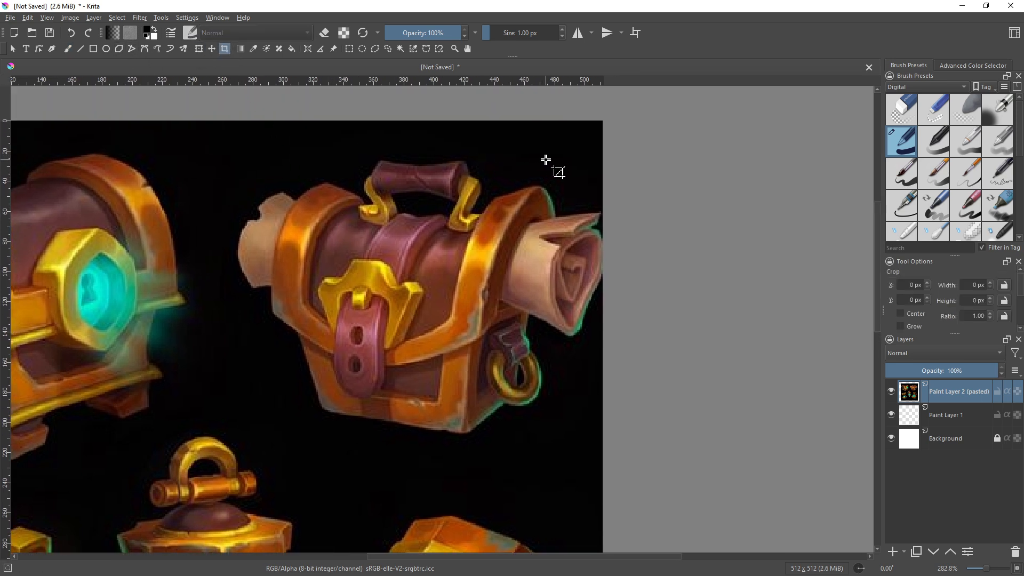
drag(607, 117, 234, 443)
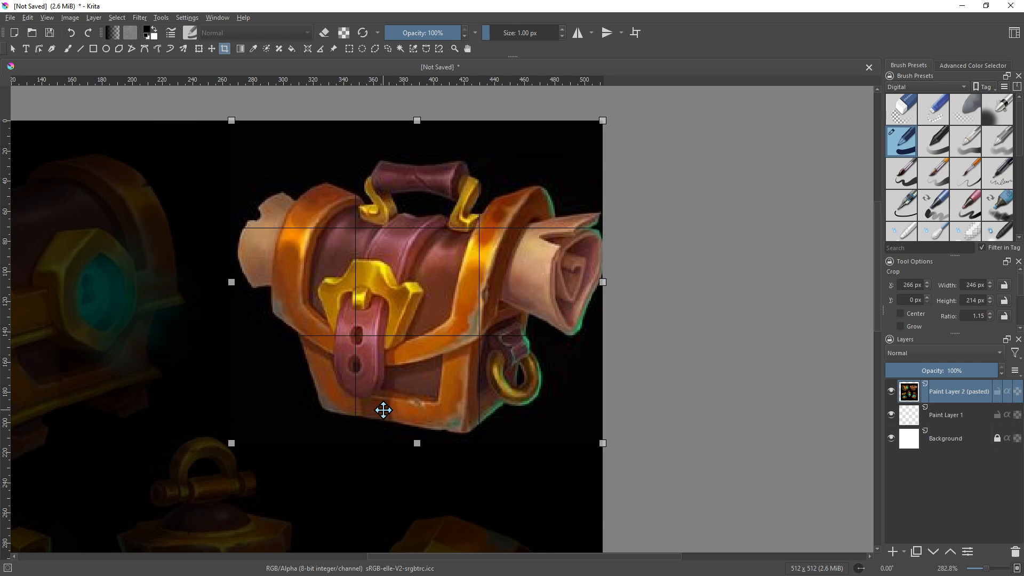
double_click(383, 410)
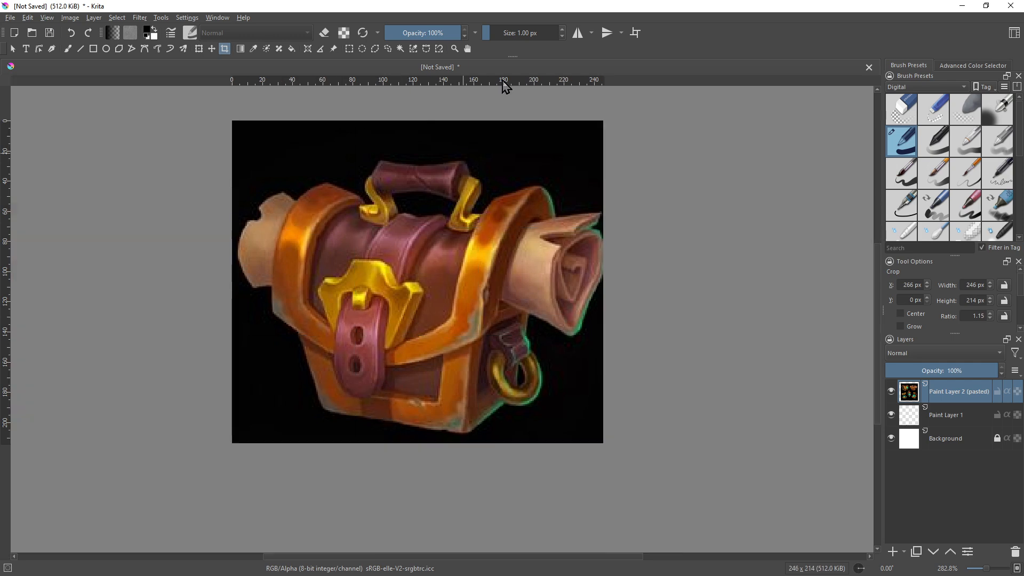
Step: Add a new paint layer and outline the chest's lower body as a tapered box with straight black lines
ctrl+scroll(471, 293, up, 1)
middle_drag(470, 293, 430, 333)
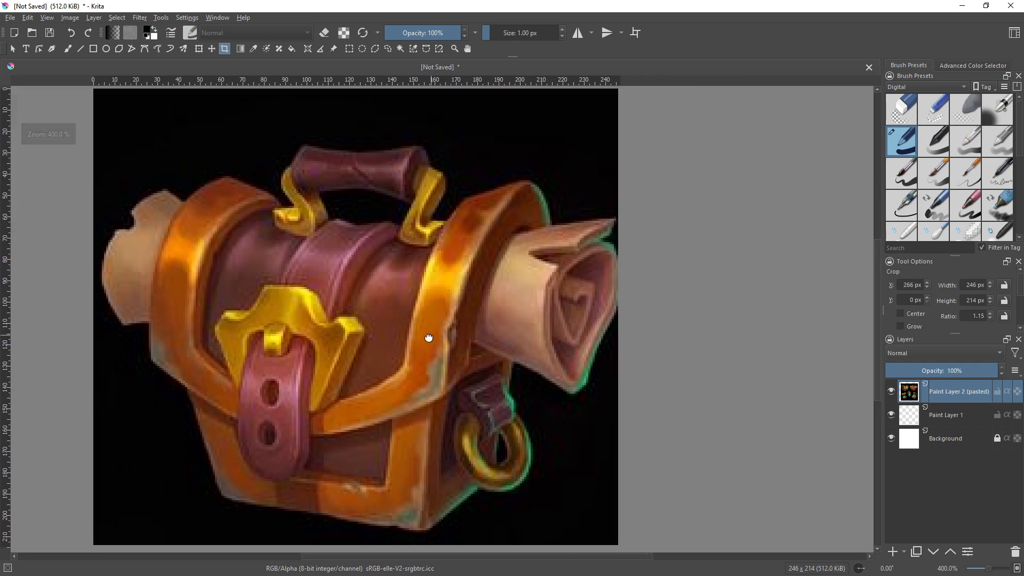
click(892, 552)
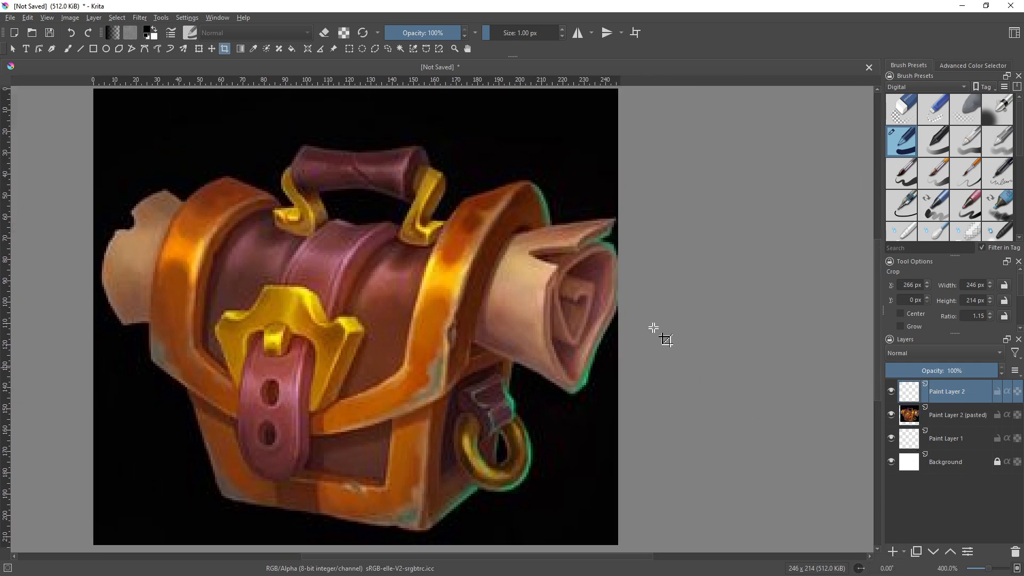
middle_drag(555, 237, 646, 203)
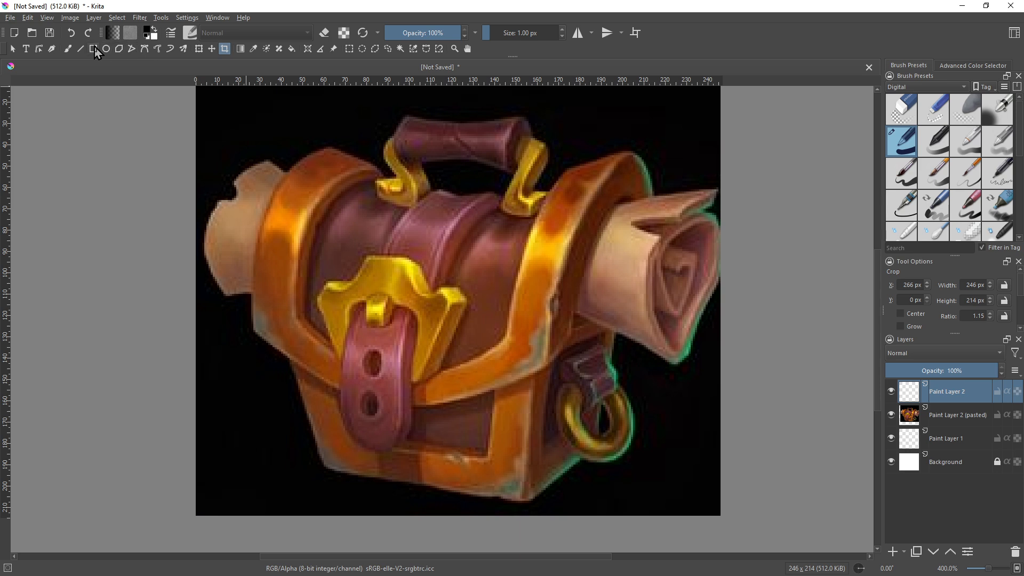
click(80, 49)
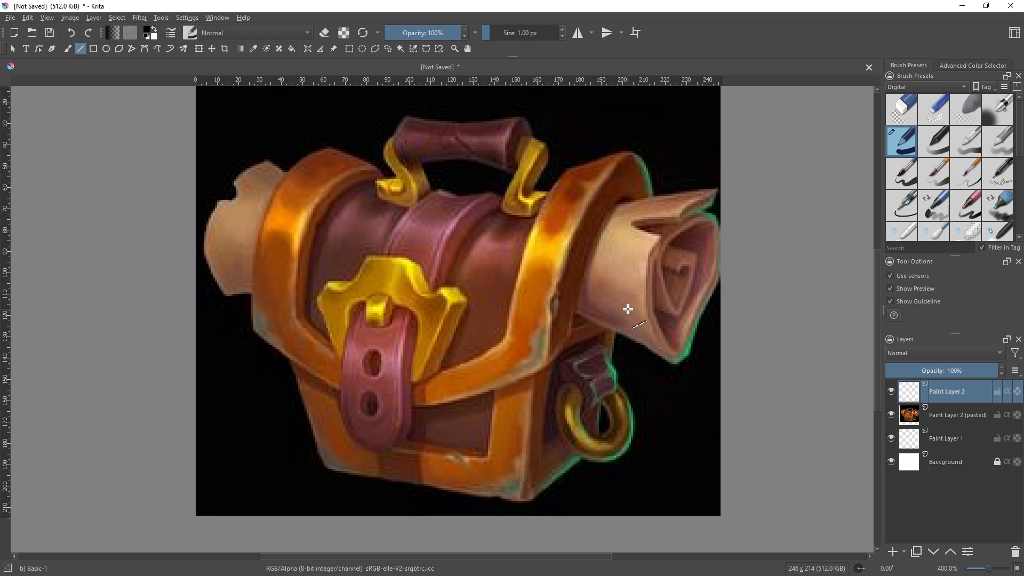
mouse_move(627, 309)
mouse_down()
mouse_move(541, 341)
mouse_move(280, 316)
mouse_move(322, 473)
mouse_move(521, 501)
mouse_move(599, 449)
mouse_move(631, 339)
mouse_move(626, 308)
mouse_move(417, 293)
mouse_move(267, 308)
mouse_move(279, 313)
mouse_move(302, 431)
mouse_up()
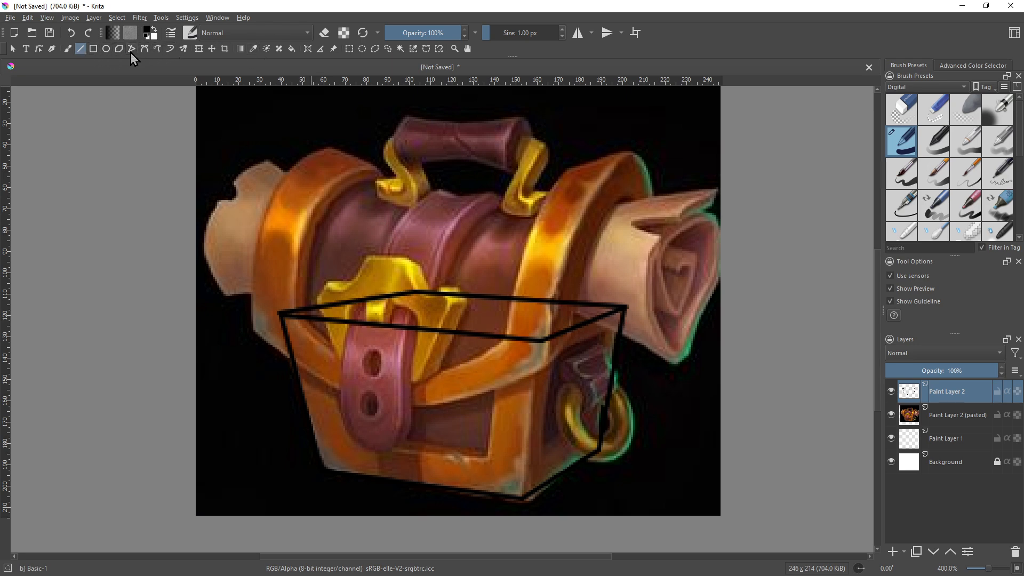
Step: Scribble over the box's open top with the freehand brush and draw its near vertical corner edge with a straight line
click(68, 48)
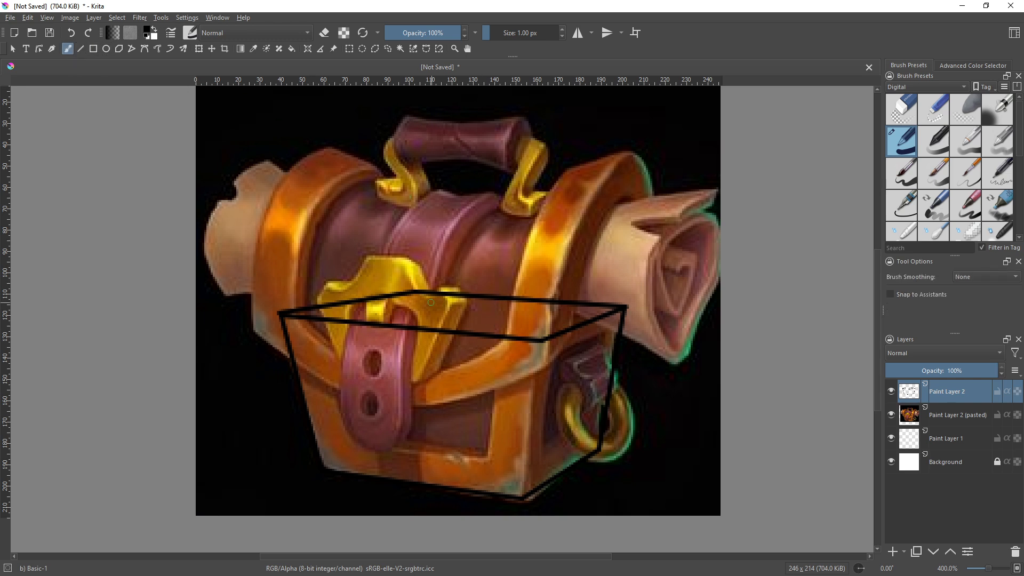
mouse_move(419, 298)
mouse_down()
mouse_move(501, 300)
mouse_move(433, 319)
mouse_move(501, 325)
mouse_move(379, 318)
mouse_move(413, 309)
mouse_up()
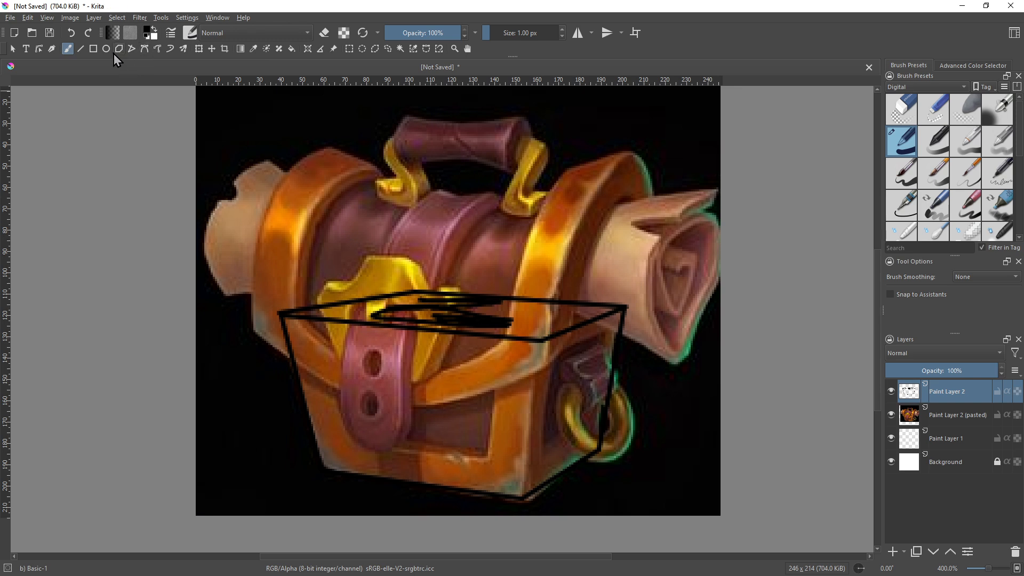
click(80, 48)
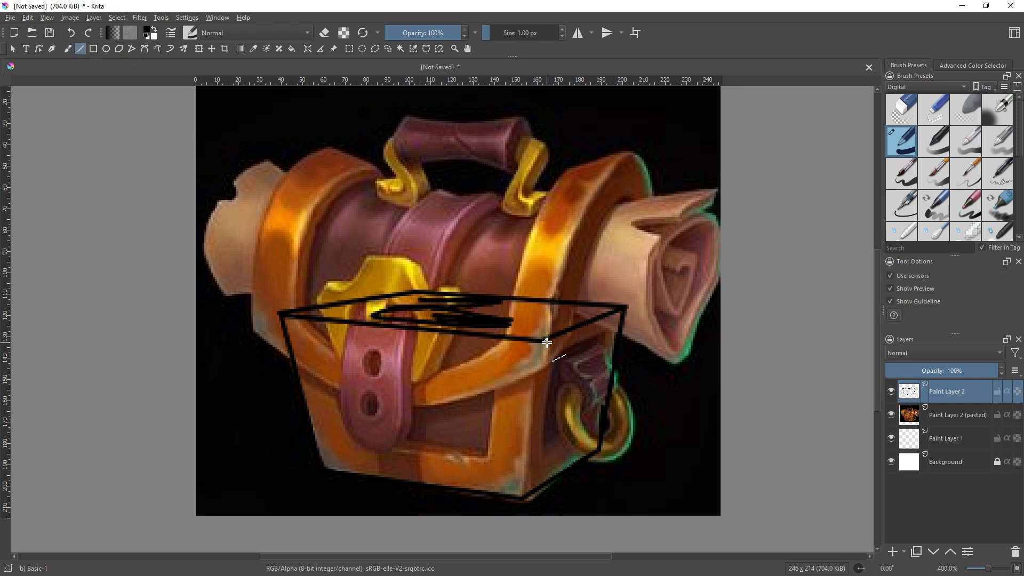
drag(546, 342, 524, 499)
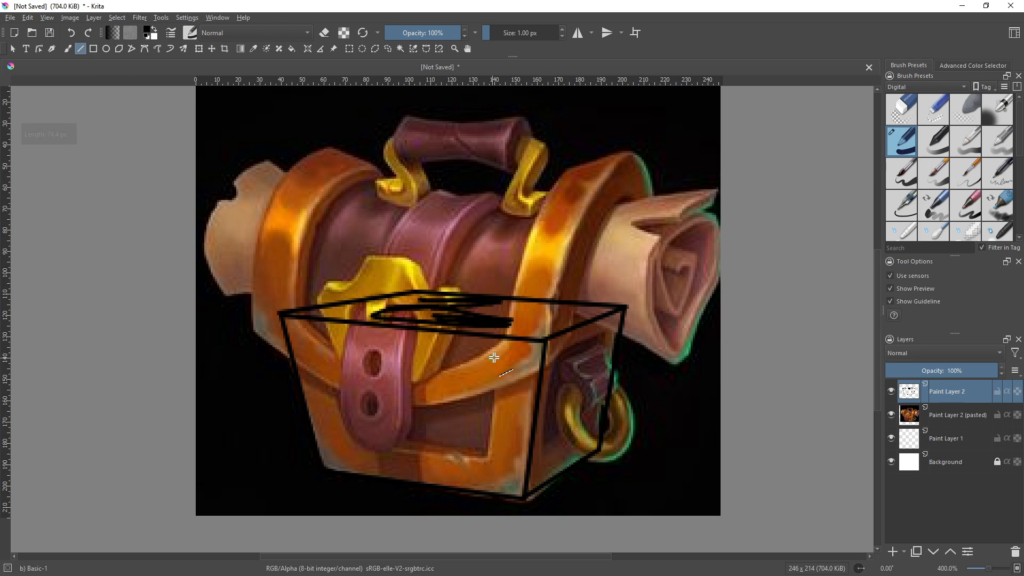
Step: Draw an inset four-sided panel on the box's front face and connect its corners to the face's outer corners
mouse_move(493, 357)
mouse_down()
mouse_move(334, 351)
mouse_move(352, 440)
mouse_move(343, 434)
mouse_move(489, 457)
mouse_move(500, 356)
mouse_move(535, 355)
mouse_move(541, 340)
mouse_up()
drag(486, 455, 526, 498)
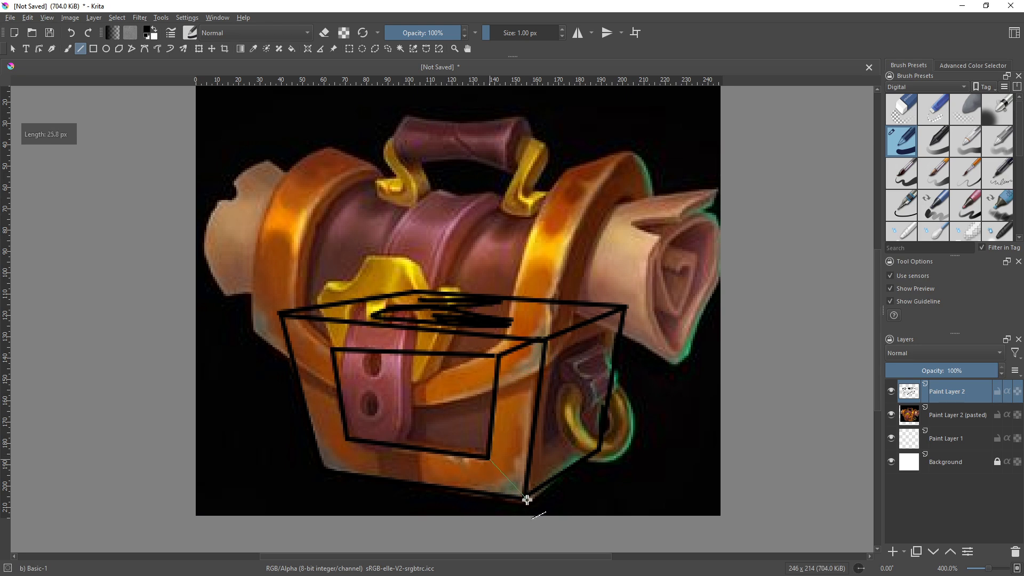
mouse_move(348, 439)
mouse_down()
mouse_move(315, 477)
mouse_move(327, 467)
mouse_up()
drag(333, 350, 279, 314)
Step: Draw a smaller recessed outline inside the front panel and join its corners to the panel's corners
mouse_move(348, 438)
mouse_down()
mouse_move(358, 435)
mouse_move(351, 363)
mouse_up()
mouse_move(351, 363)
mouse_down()
mouse_move(484, 372)
mouse_move(480, 440)
mouse_move(359, 435)
mouse_up()
drag(353, 365, 337, 353)
drag(483, 365, 498, 353)
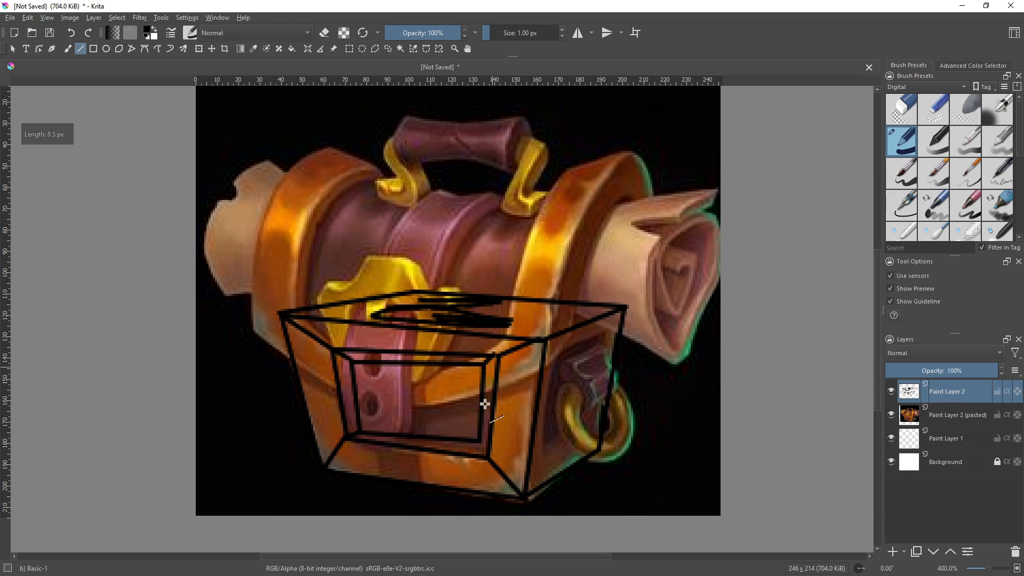
drag(490, 457, 481, 443)
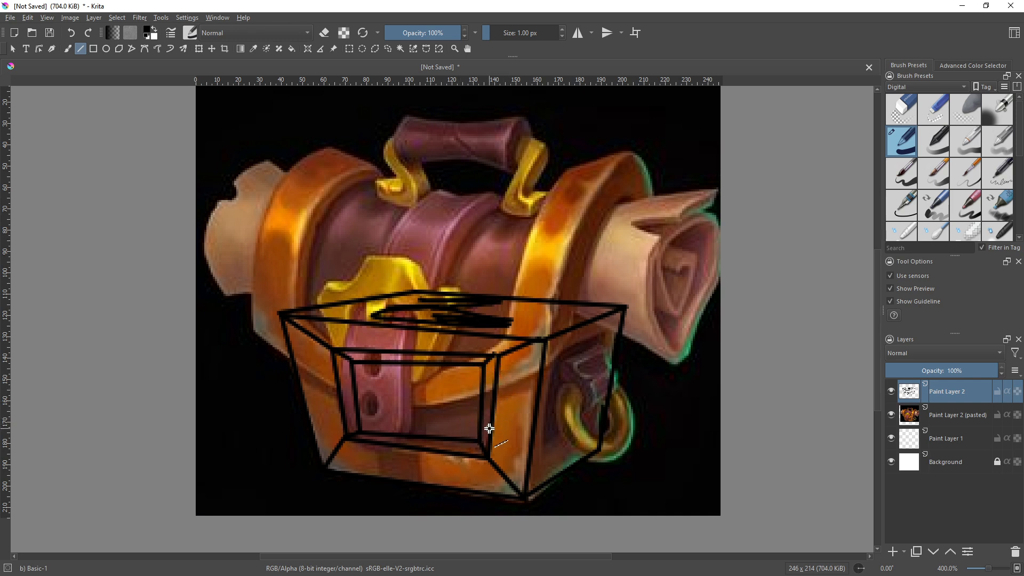
Step: Draw an inset panel on the box's side face and connect its corners to the side's outer corners
mouse_move(606, 332)
mouse_down()
mouse_move(557, 349)
mouse_move(539, 460)
mouse_up()
drag(540, 459, 592, 438)
mouse_move(592, 438)
mouse_down()
mouse_move(605, 334)
mouse_move(546, 341)
mouse_up()
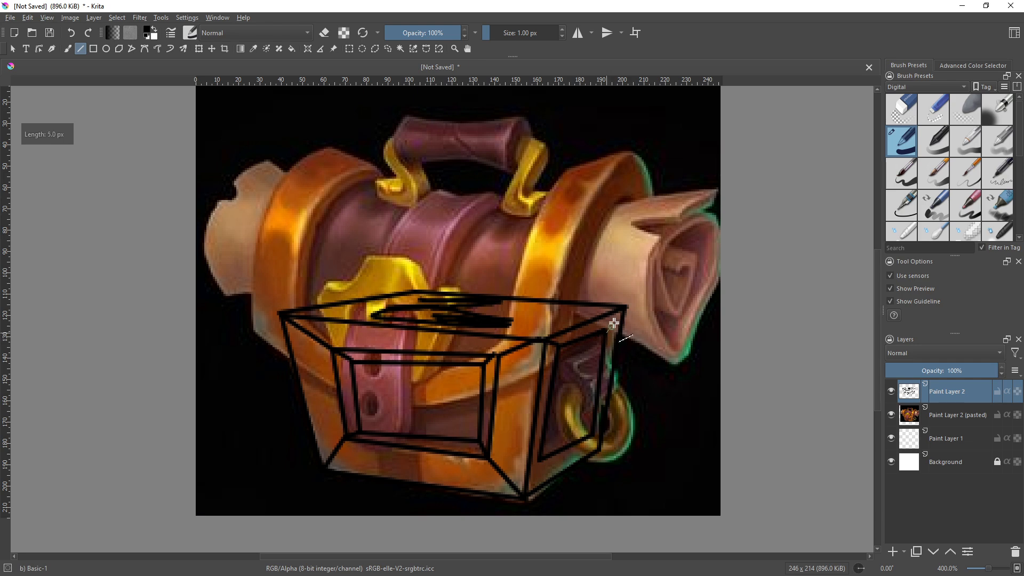
drag(613, 323, 622, 306)
drag(540, 458, 530, 493)
drag(595, 436, 603, 449)
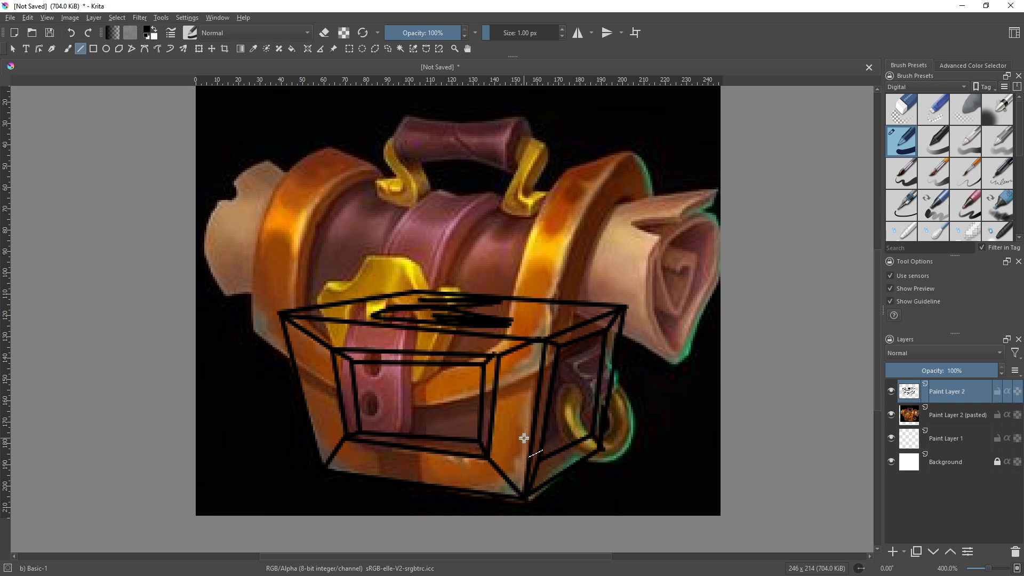
Step: Hide the line sketch layer and save the cropped reference to the Desktop as a JPEG image named tb
click(890, 392)
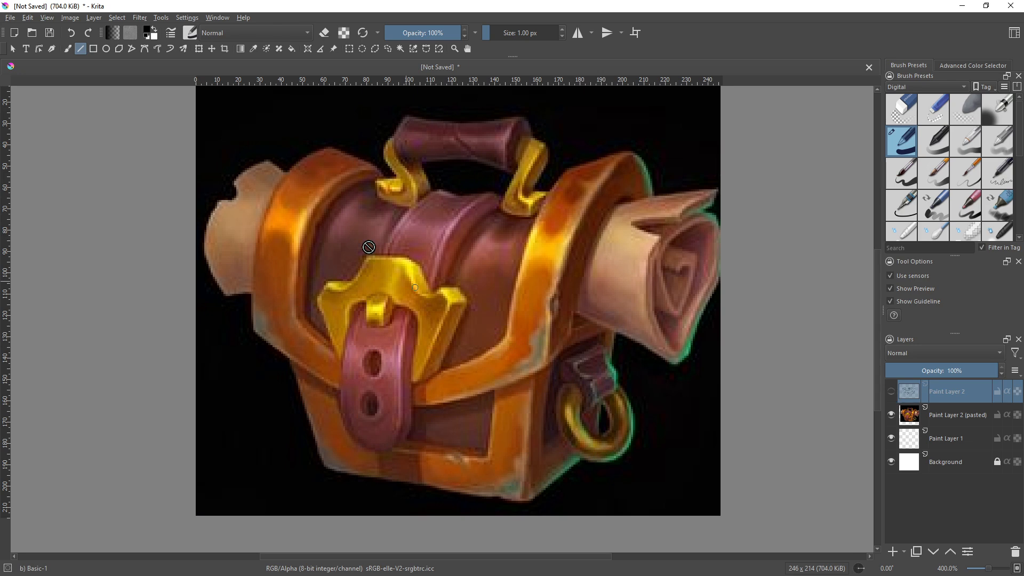
click(16, 18)
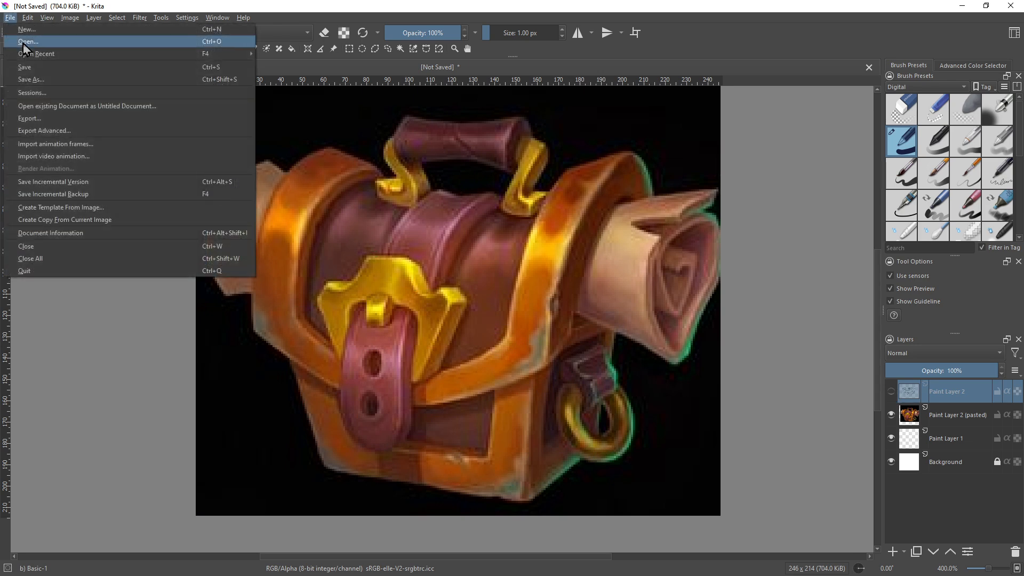
key(Escape)
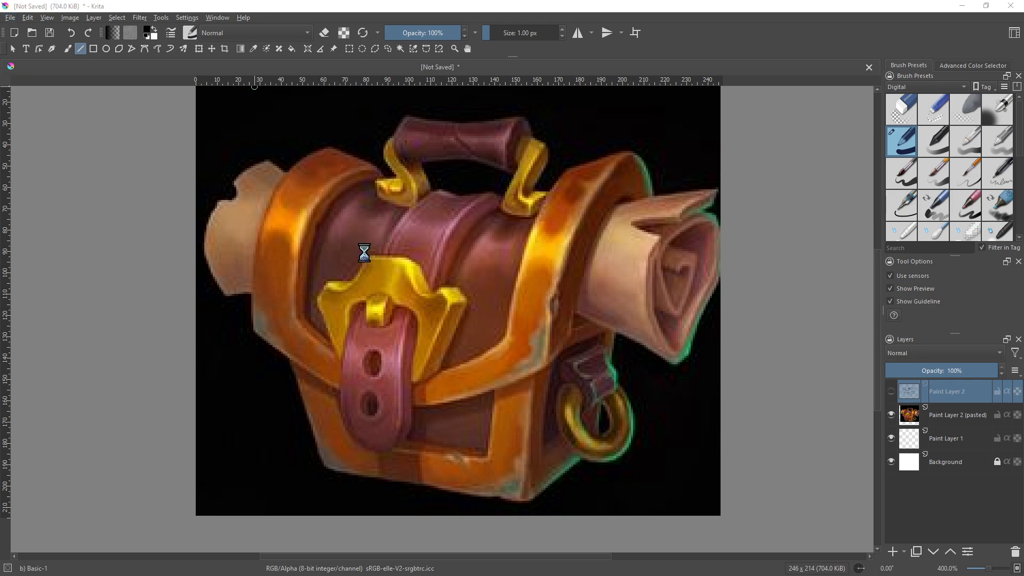
key(ctrl+shift+s)
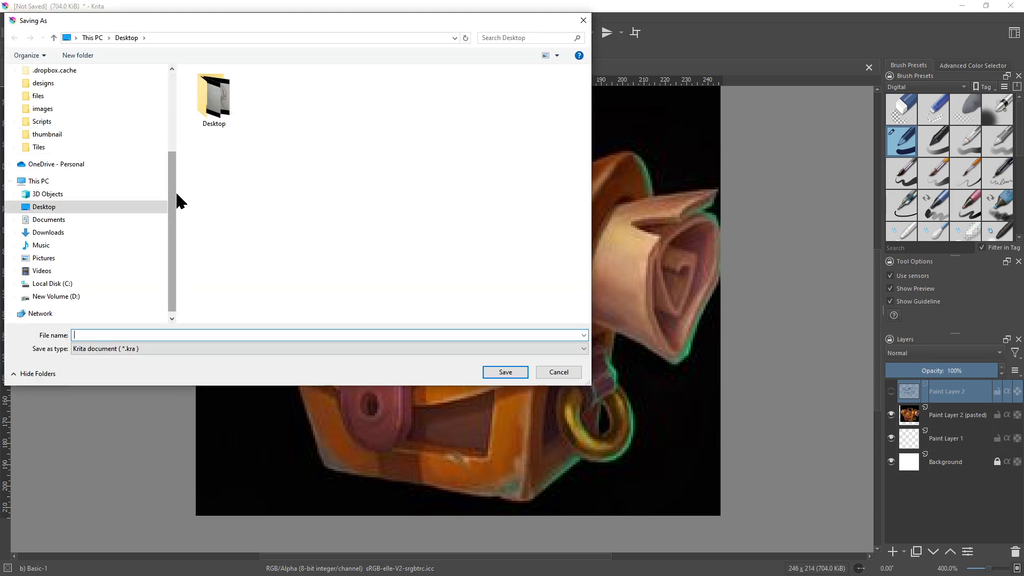
click(148, 349)
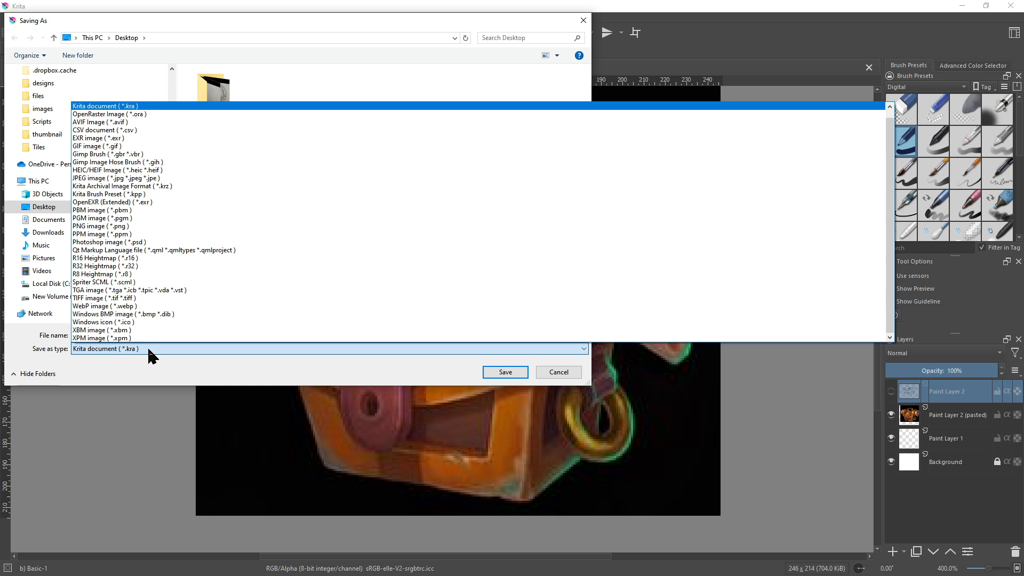
key(j)
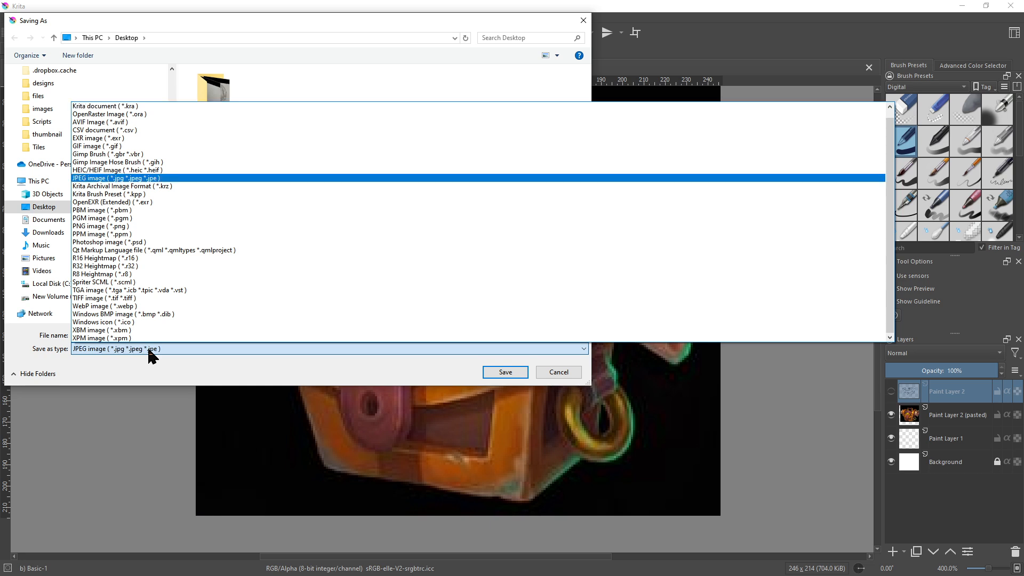
key(Return)
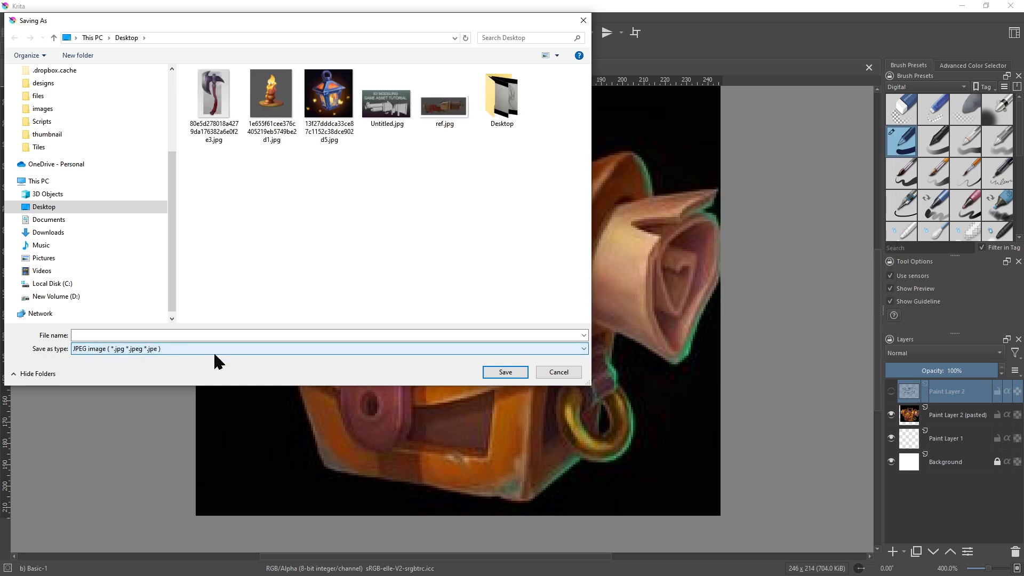
click(287, 334)
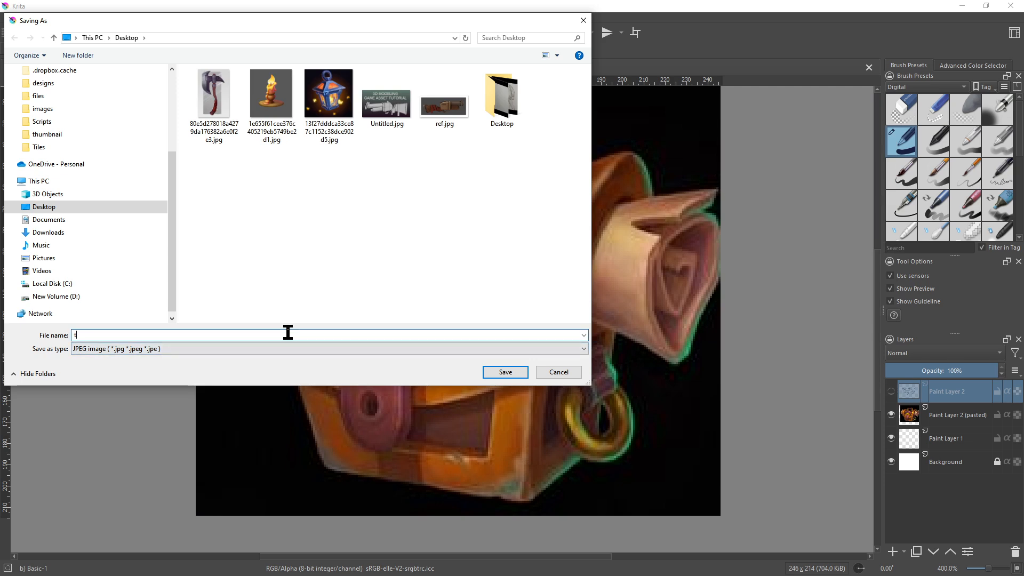
text(tb)
key(Return)
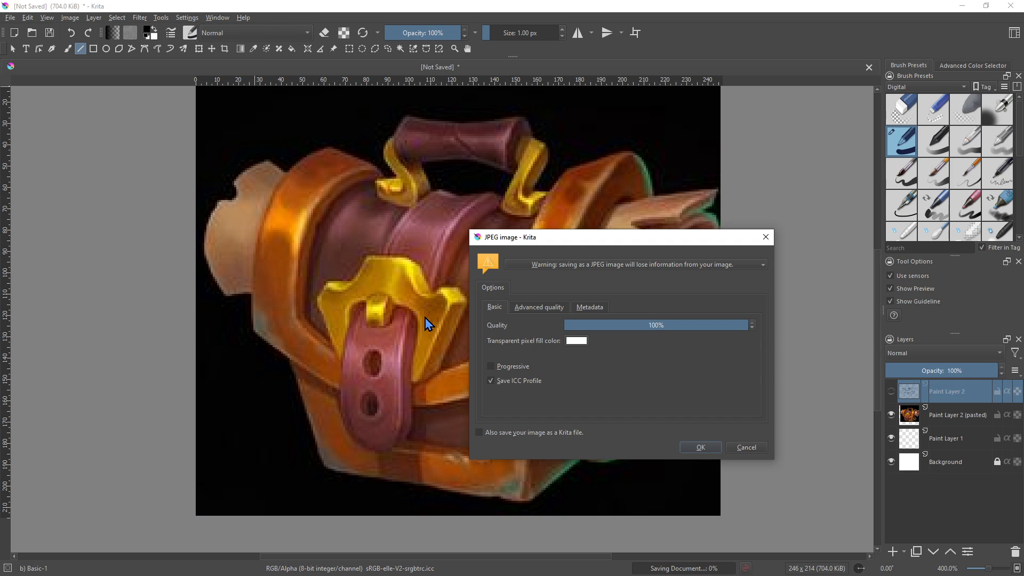
click(703, 449)
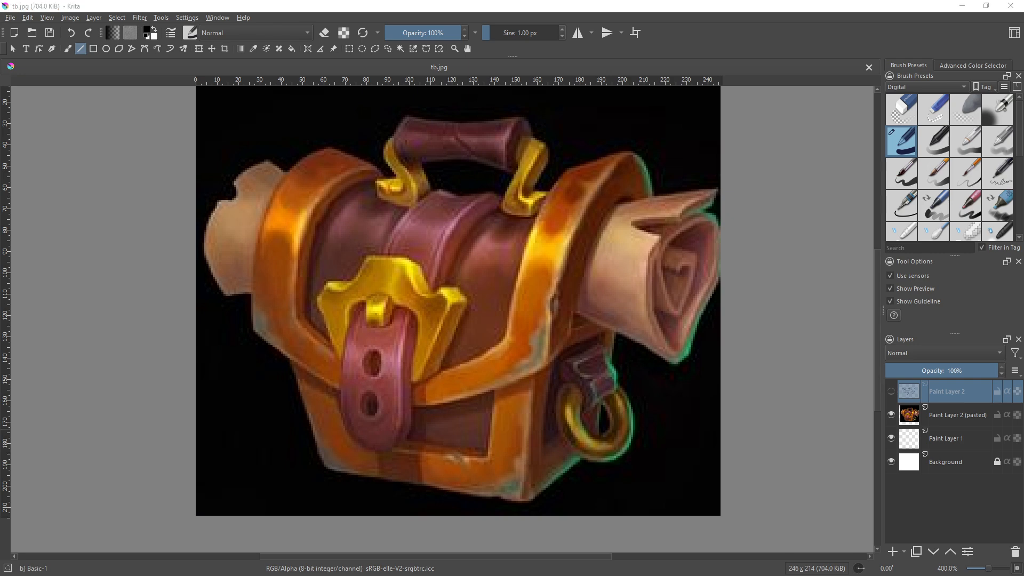
Step: Switch to 3ds Max and create a square plane primitive of about 75 × 75 units centred on the grid origin
key(alt+Tab)
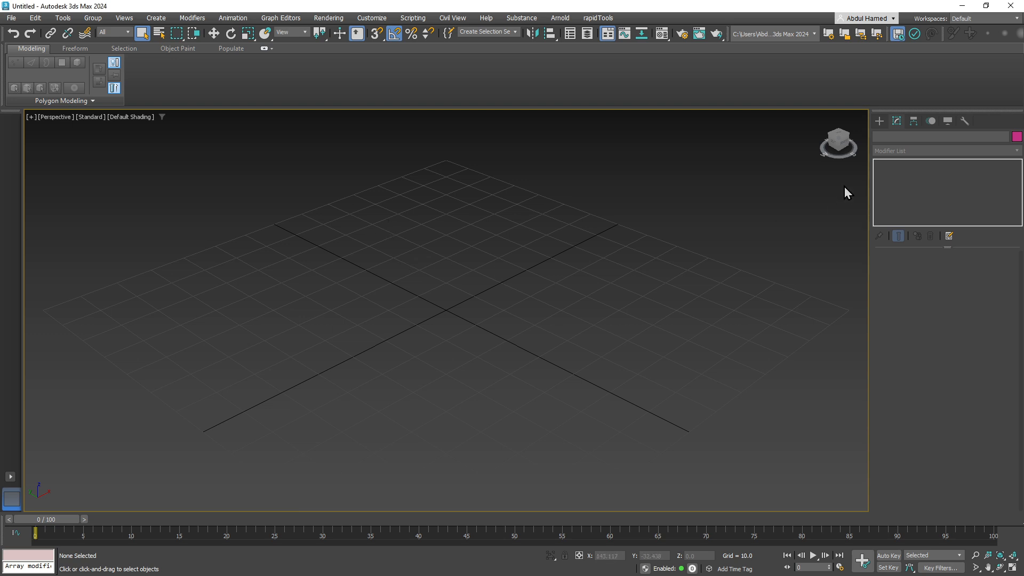
click(880, 122)
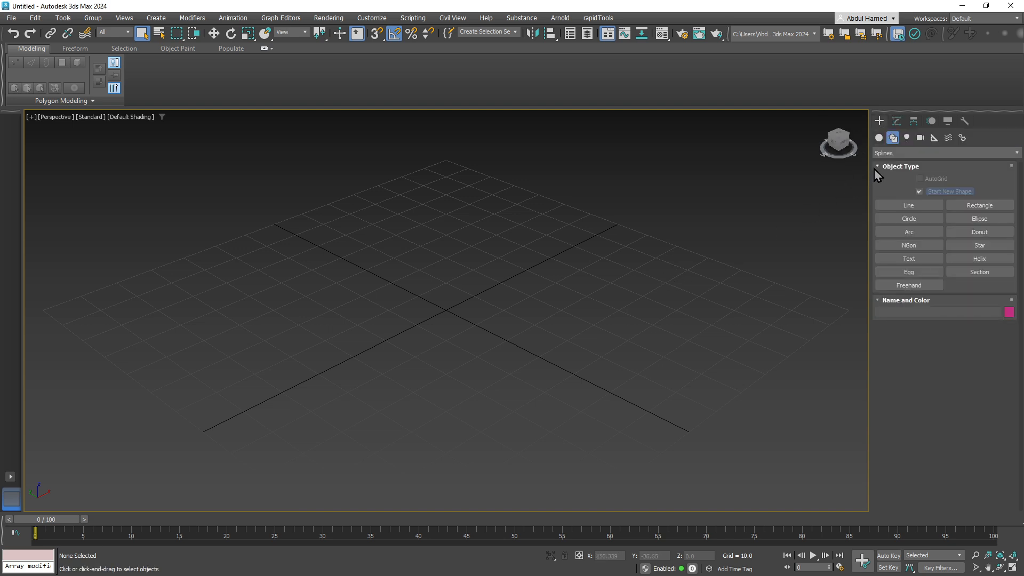
click(879, 137)
click(957, 245)
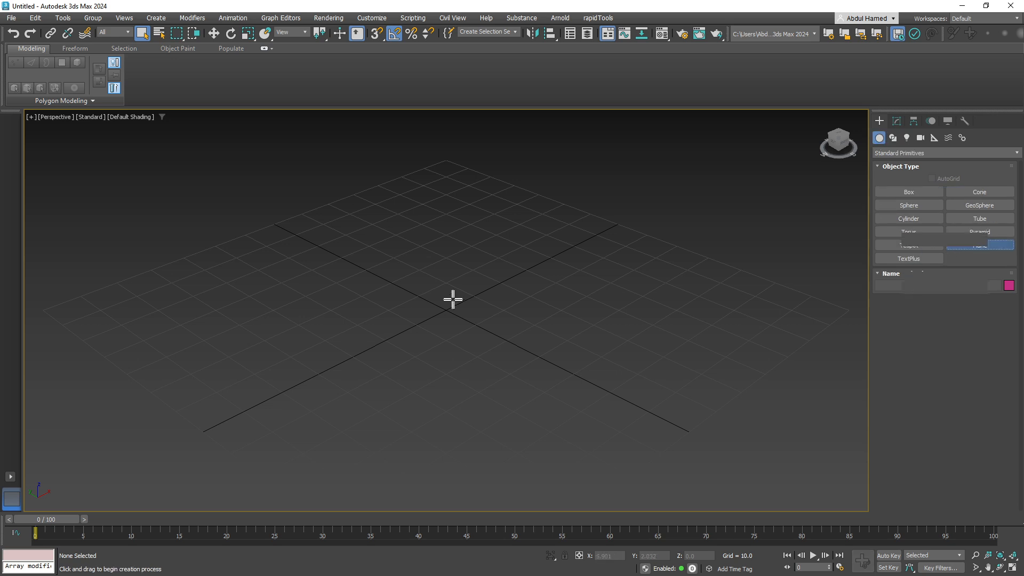
drag(443, 308, 427, 432)
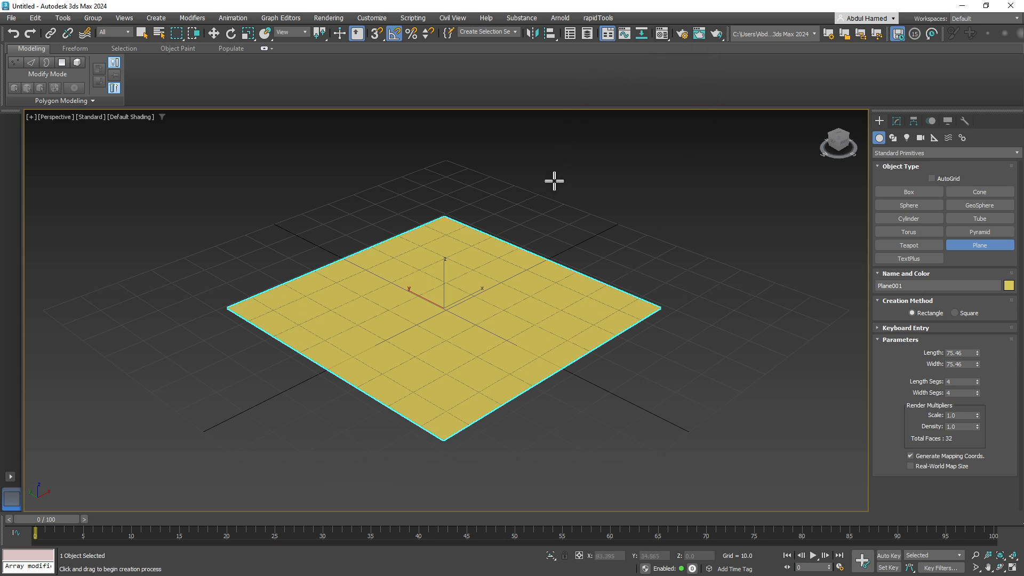
Step: Apply the 02 - Default material from the Material Editor to the plane
click(661, 35)
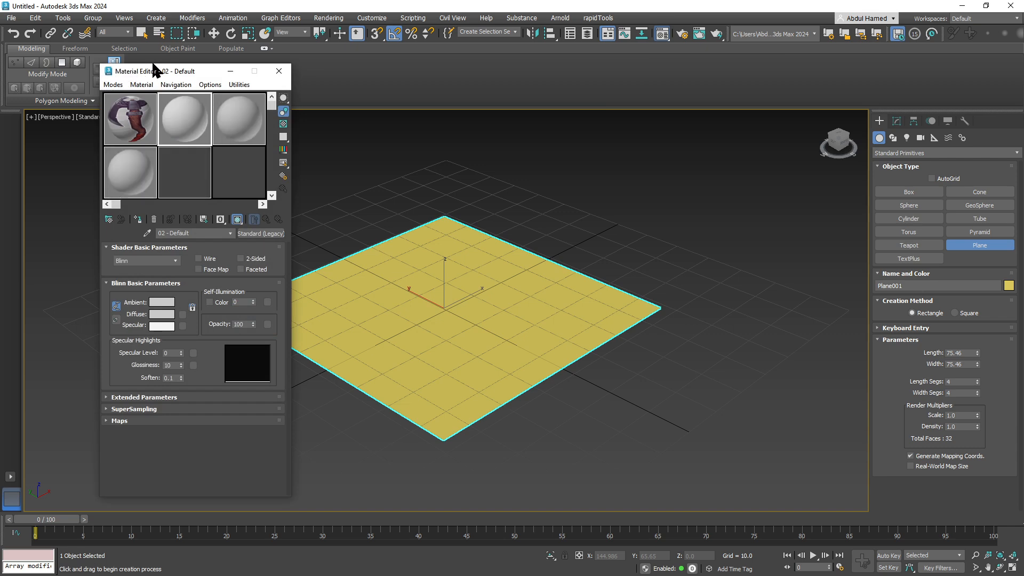
drag(166, 75, 120, 75)
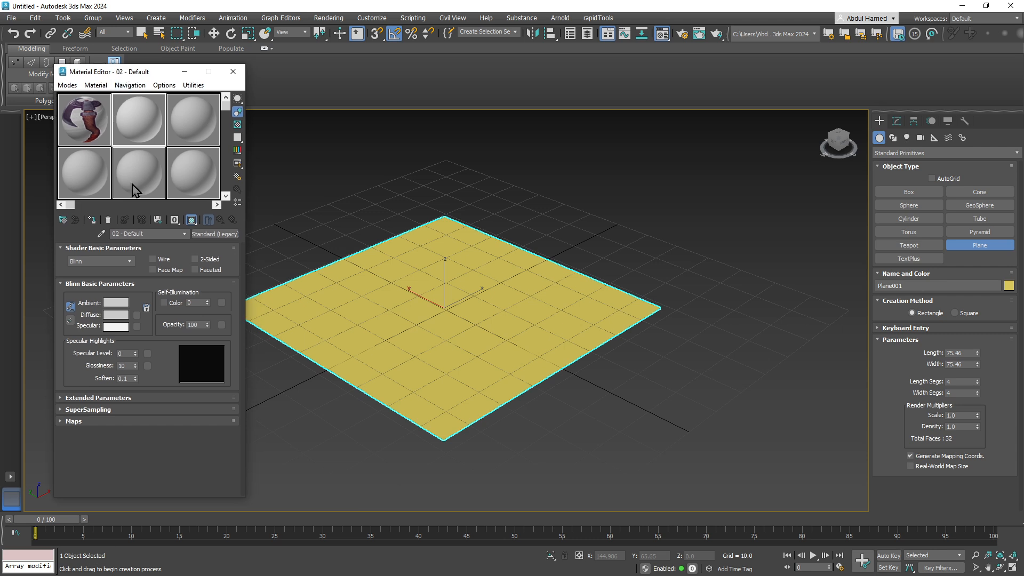
drag(137, 139, 386, 336)
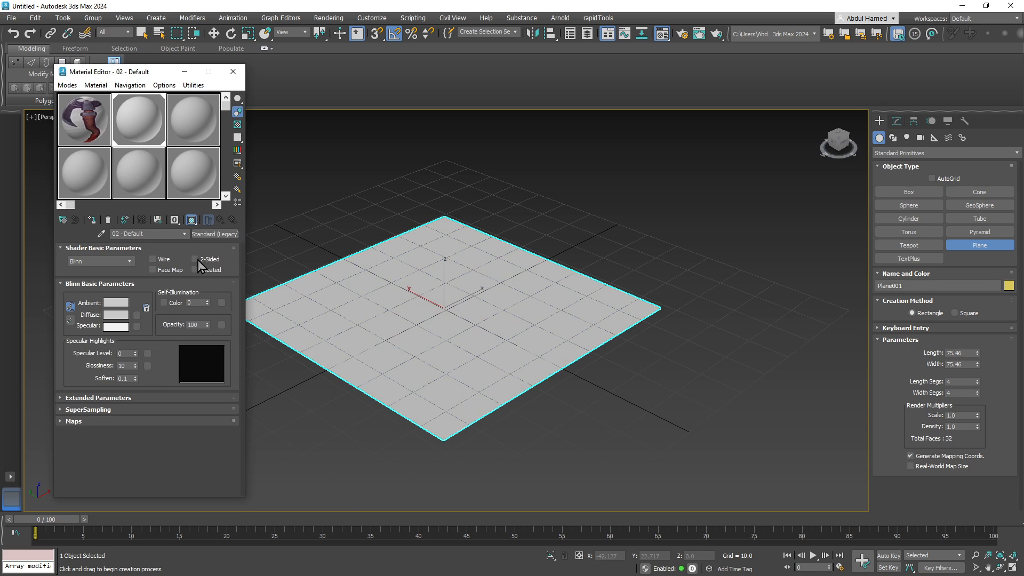
Step: Set the 02 - Default material's type to Standard (Legacy), finding it in the Material/Map Browser with the search term "stand"
click(215, 234)
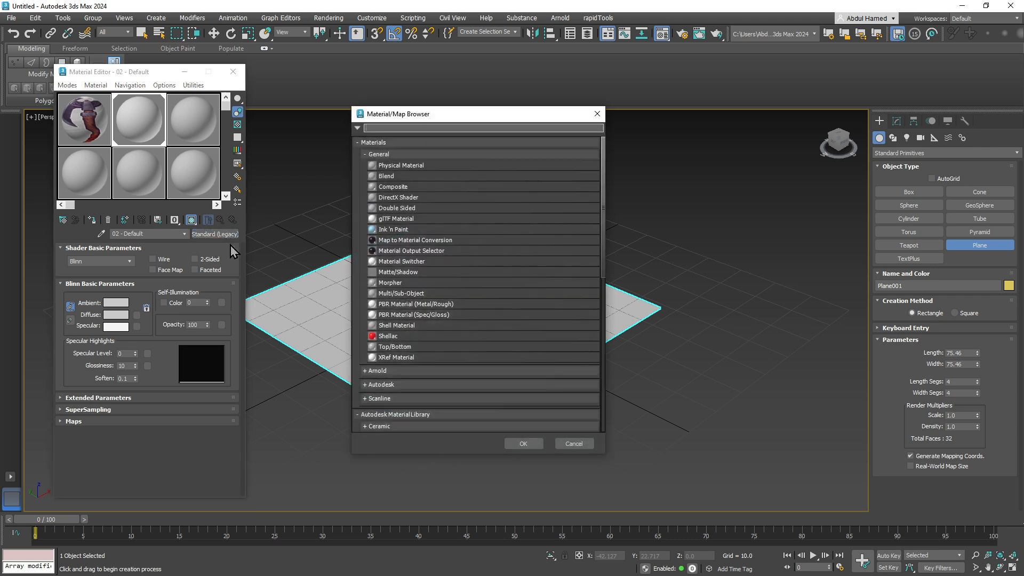
click(360, 129)
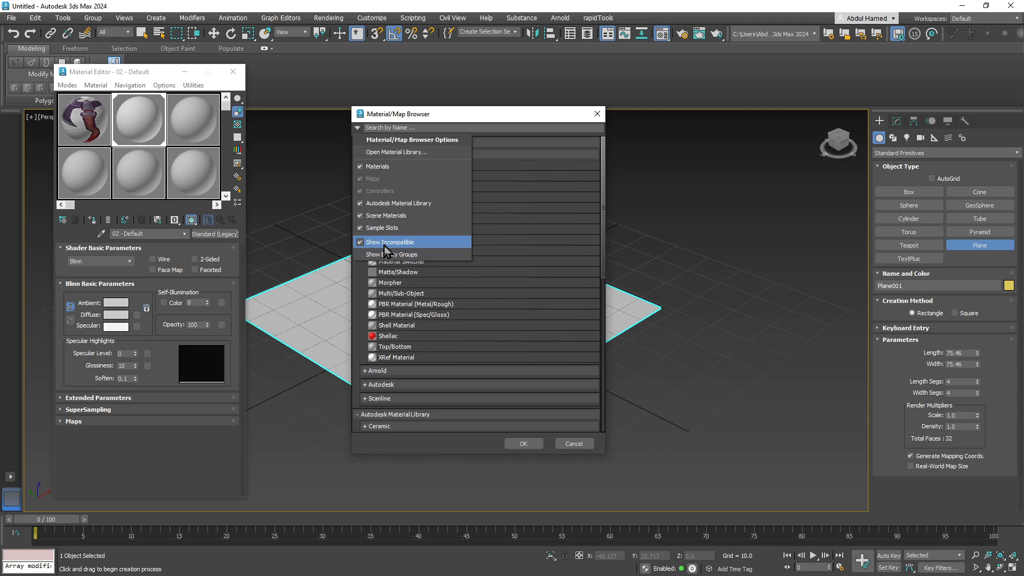
click(367, 444)
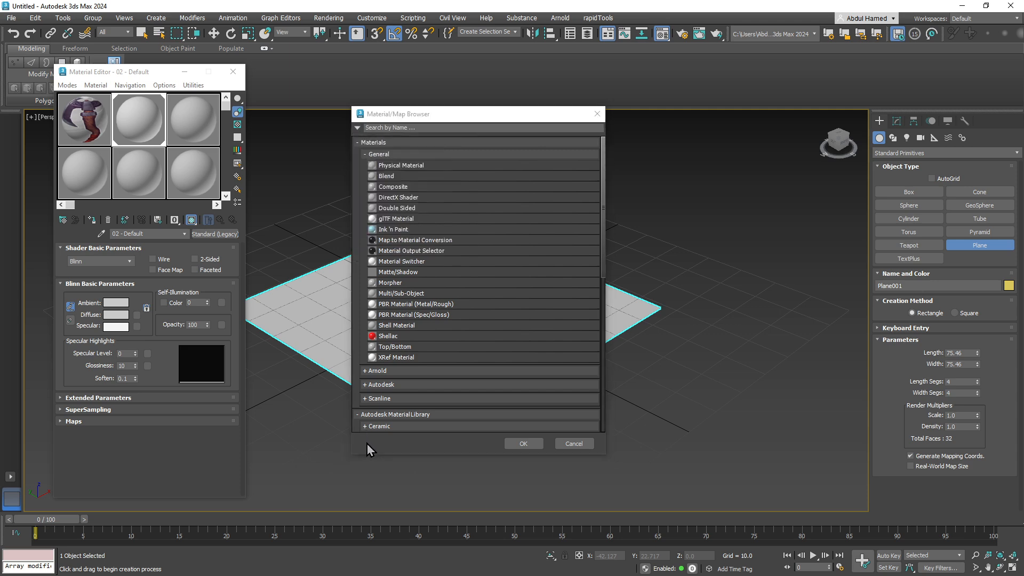
click(439, 128)
text(stand)
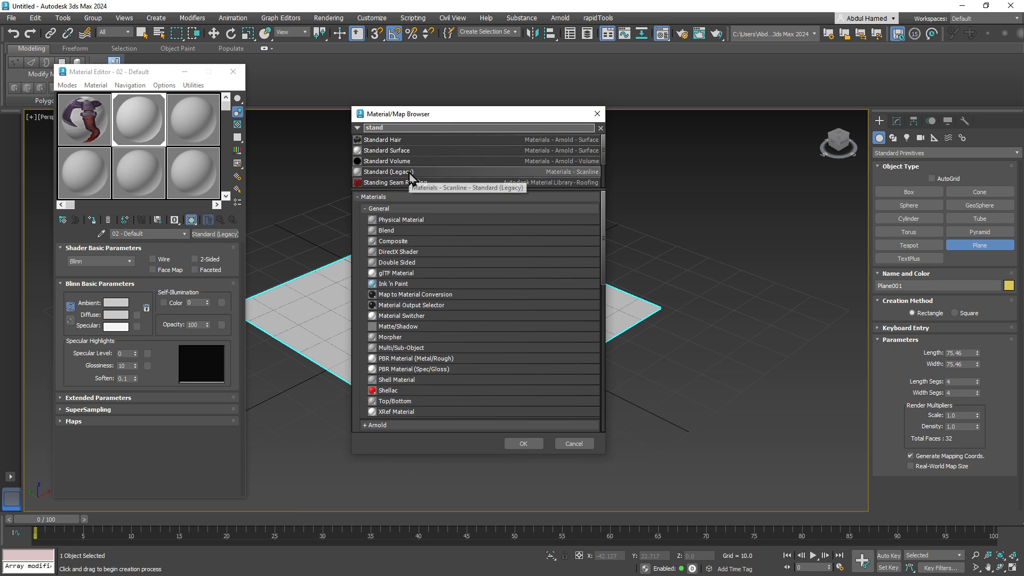
double_click(409, 172)
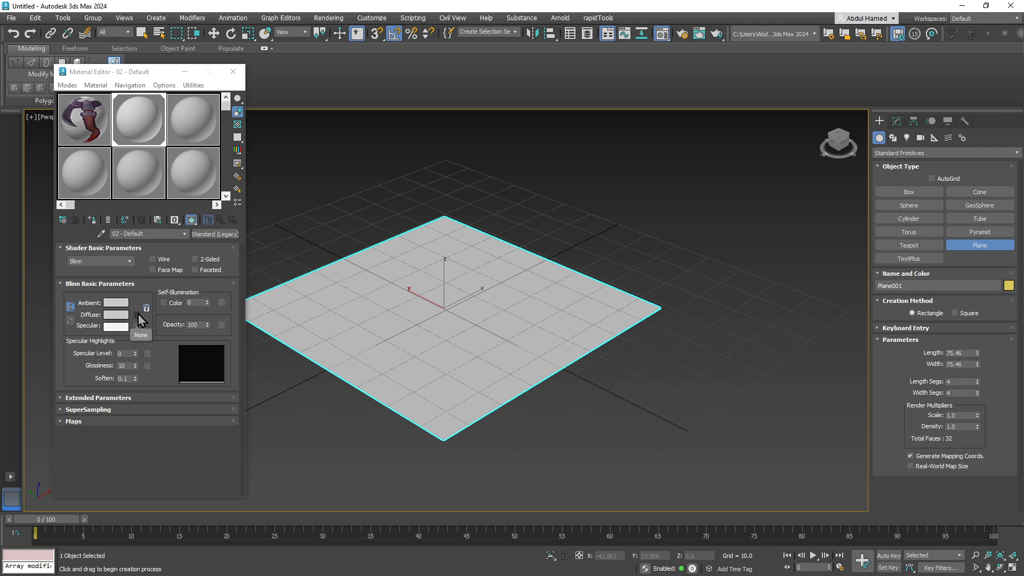
Step: Load tb.jpg from the Desktop as a Bitmap in the material's Diffuse Color map and apply the textured material to the plane
click(64, 421)
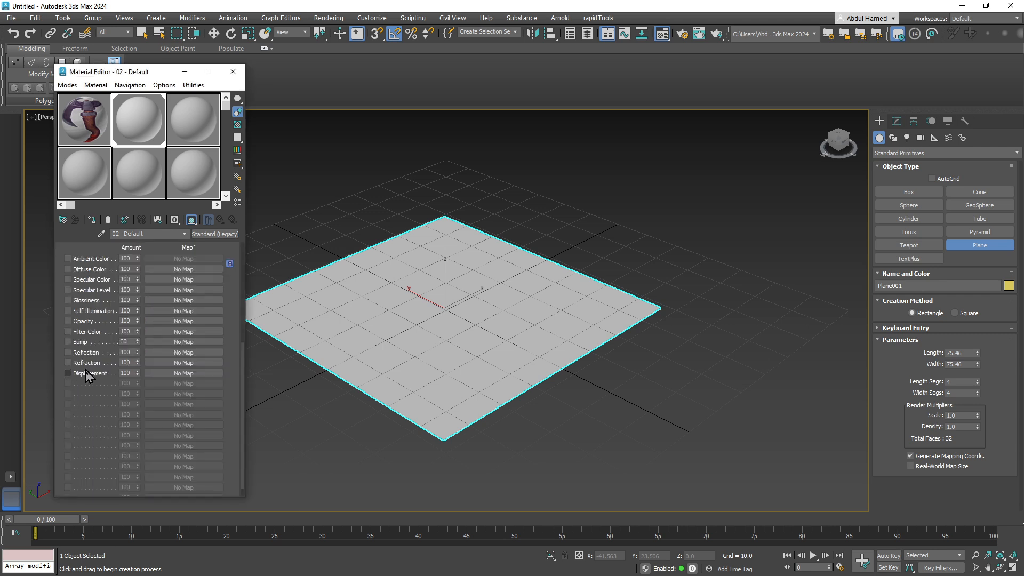
scroll(119, 299, up, 2)
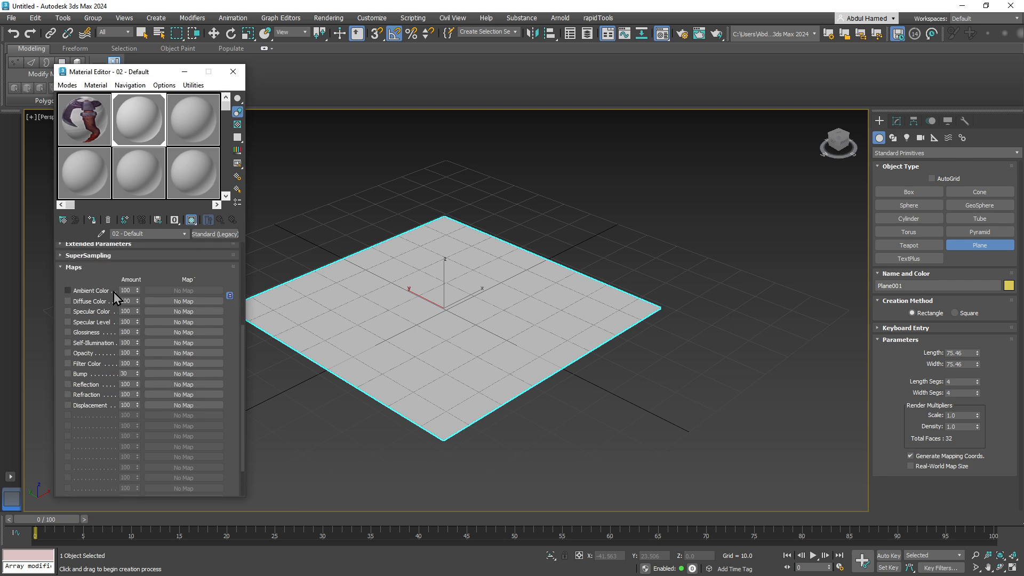
click(67, 301)
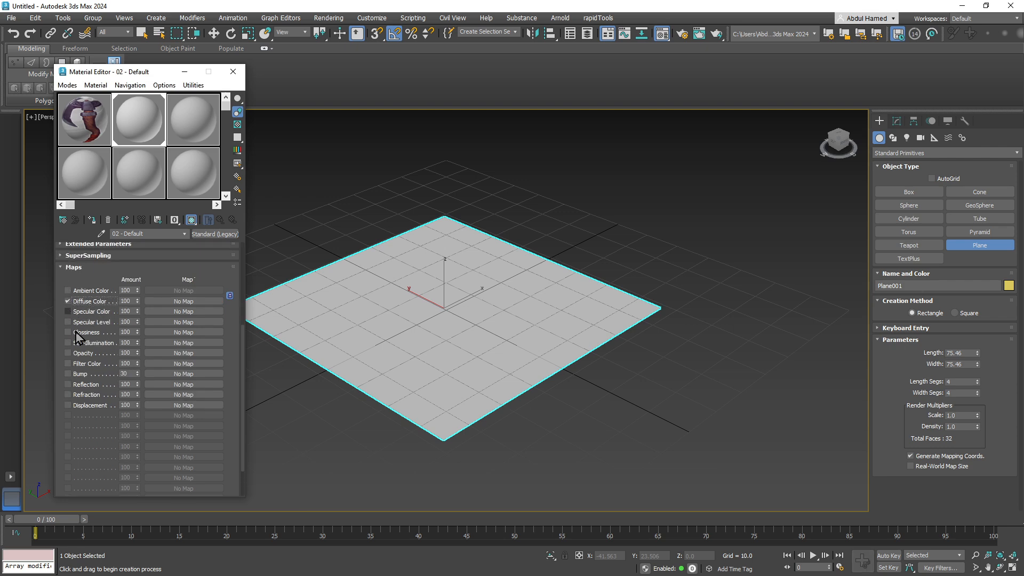
click(181, 302)
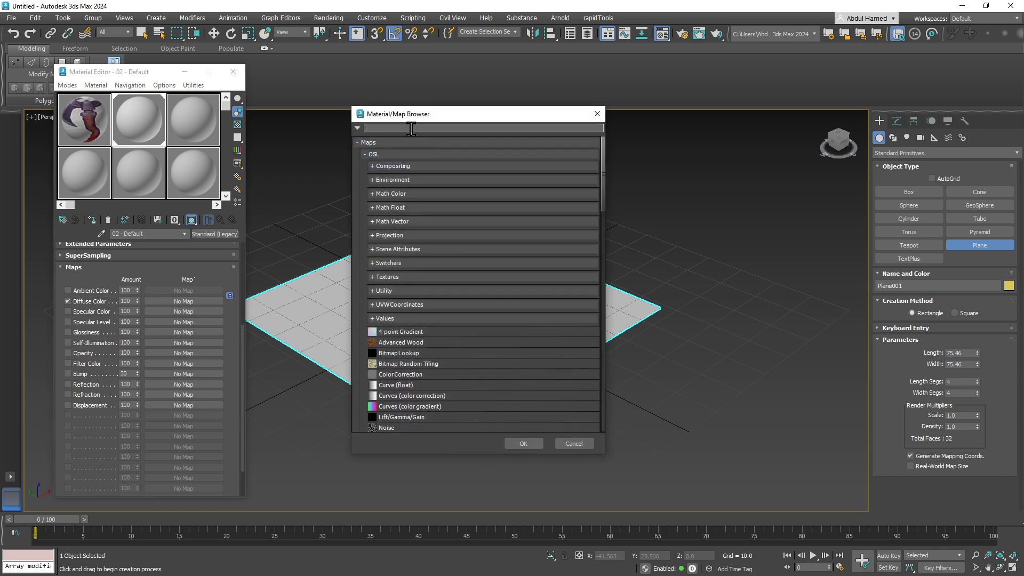
text(bitm)
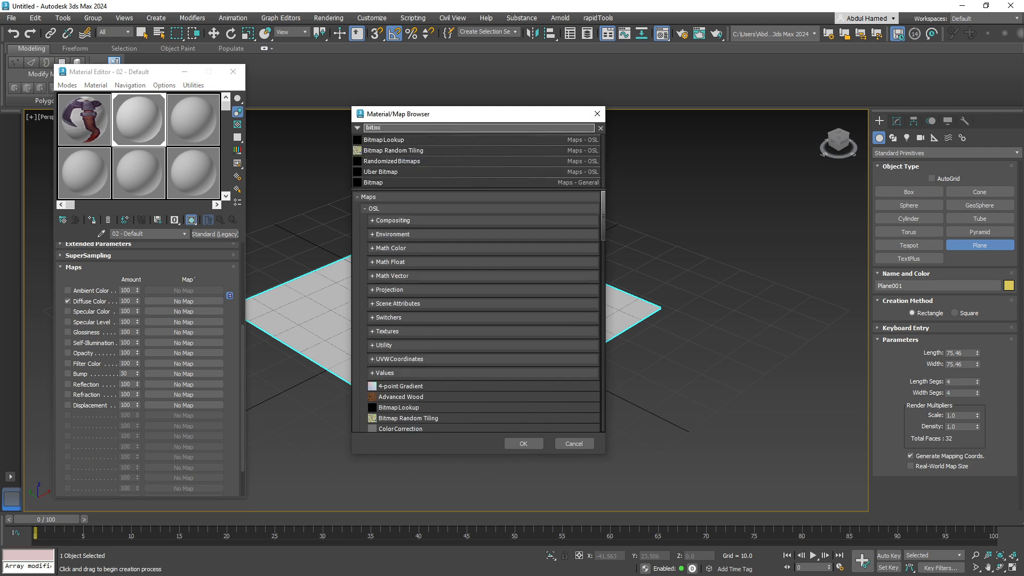
double_click(424, 184)
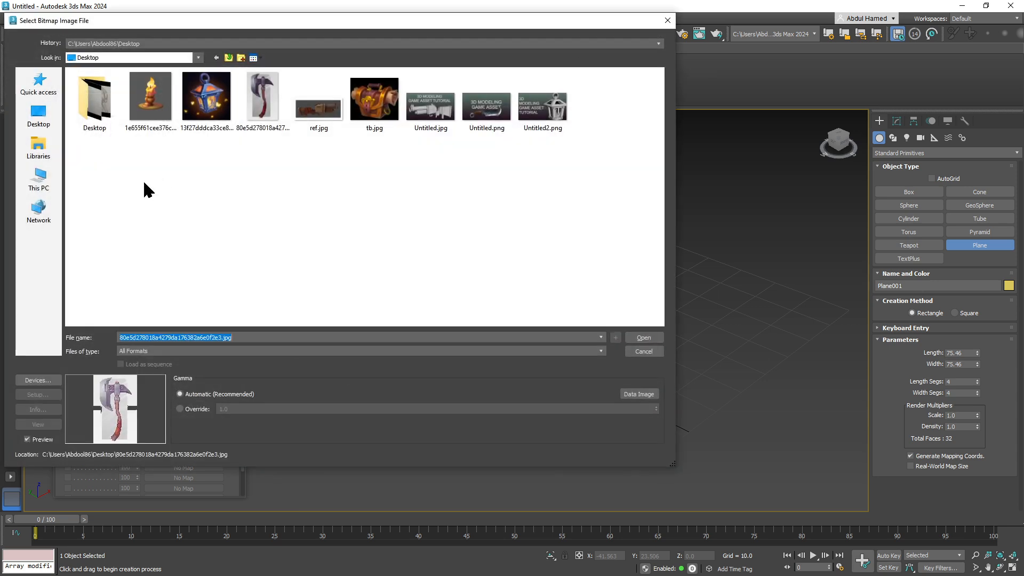
double_click(376, 114)
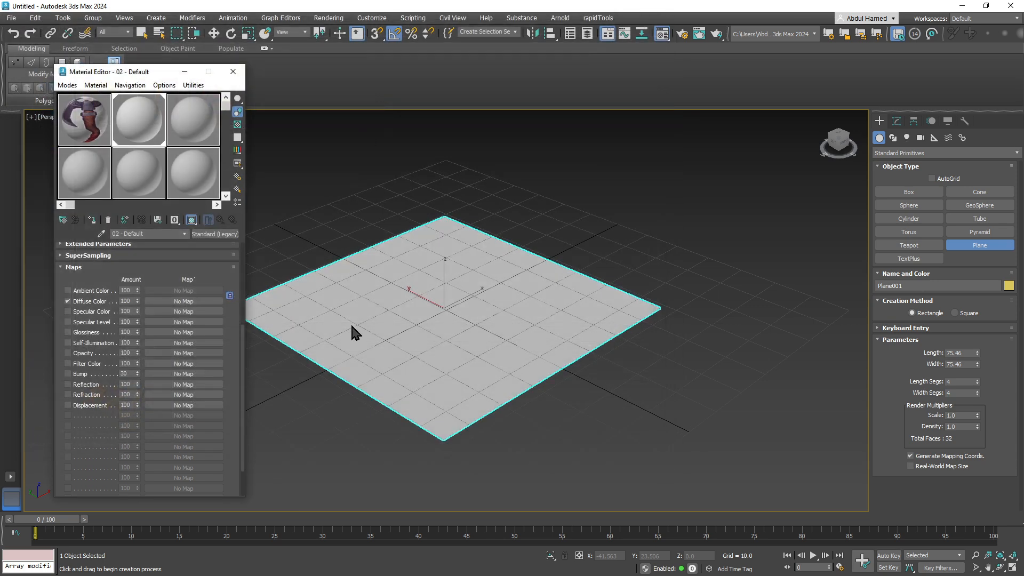
click(208, 219)
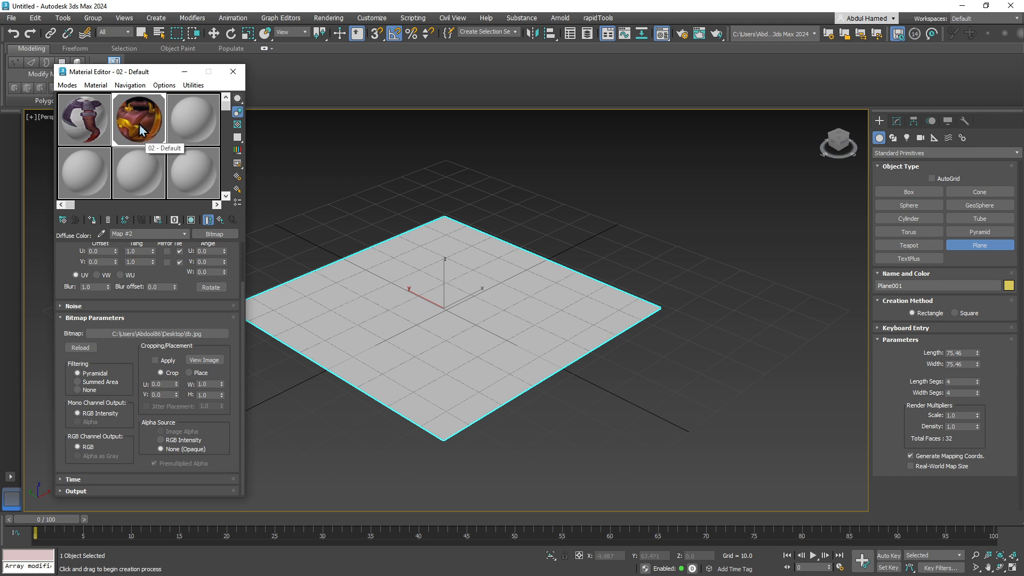
drag(140, 124, 508, 333)
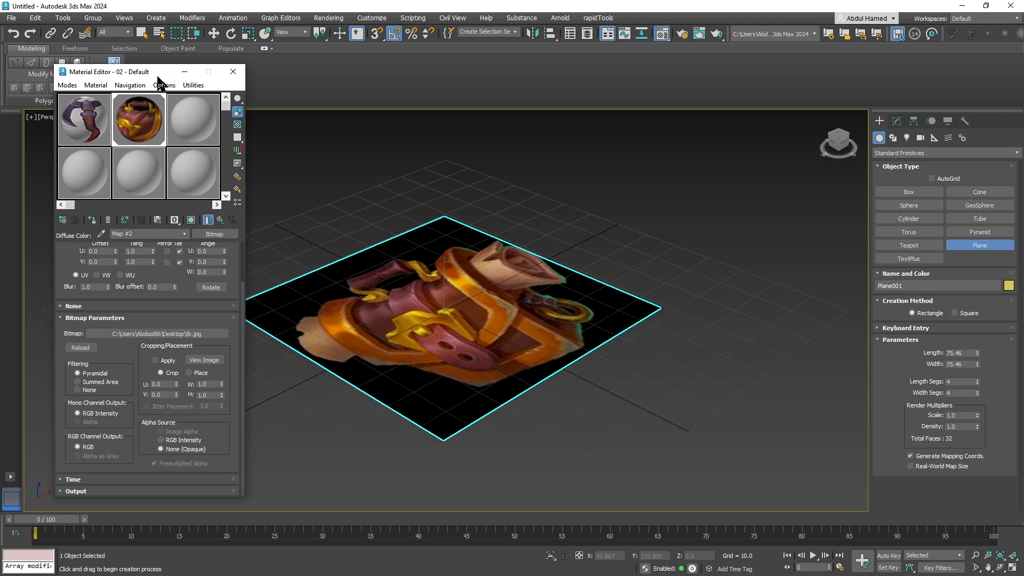
Step: Undo the diffuse bitmap assignment, restore it, and switch the Diffuse Color map off and on again
key(ctrl+z)
key(ctrl+z)
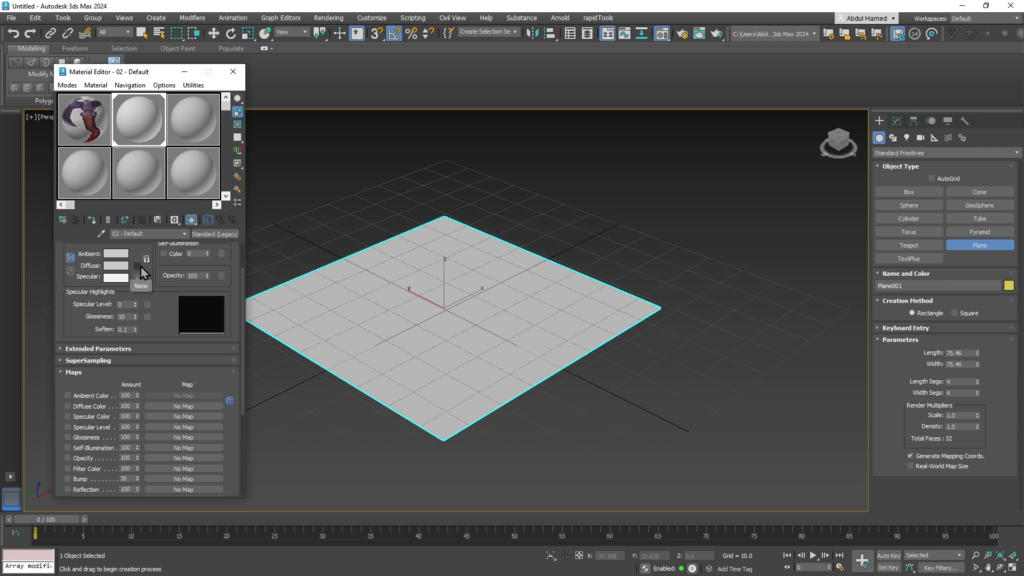
click(32, 34)
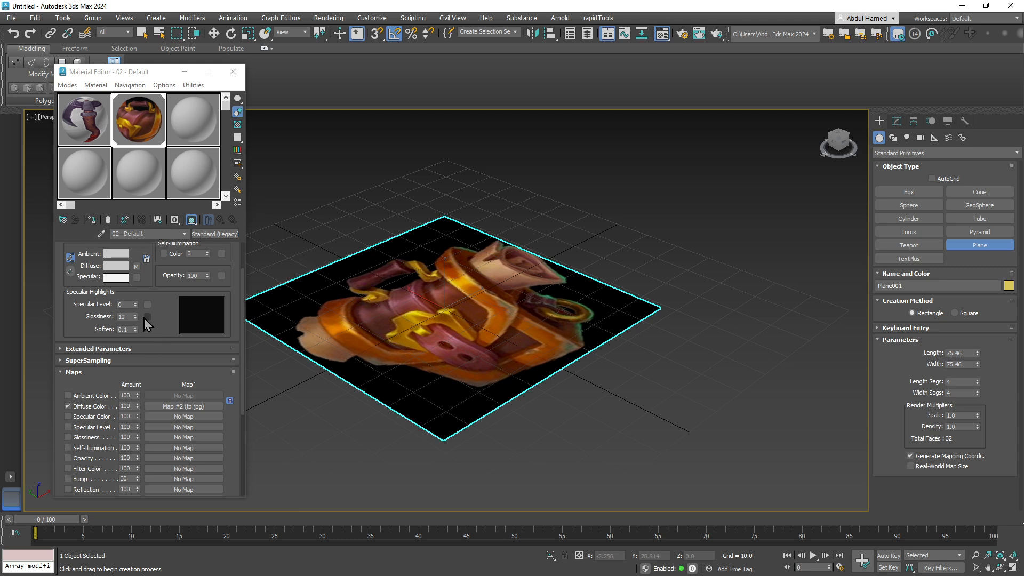
click(67, 406)
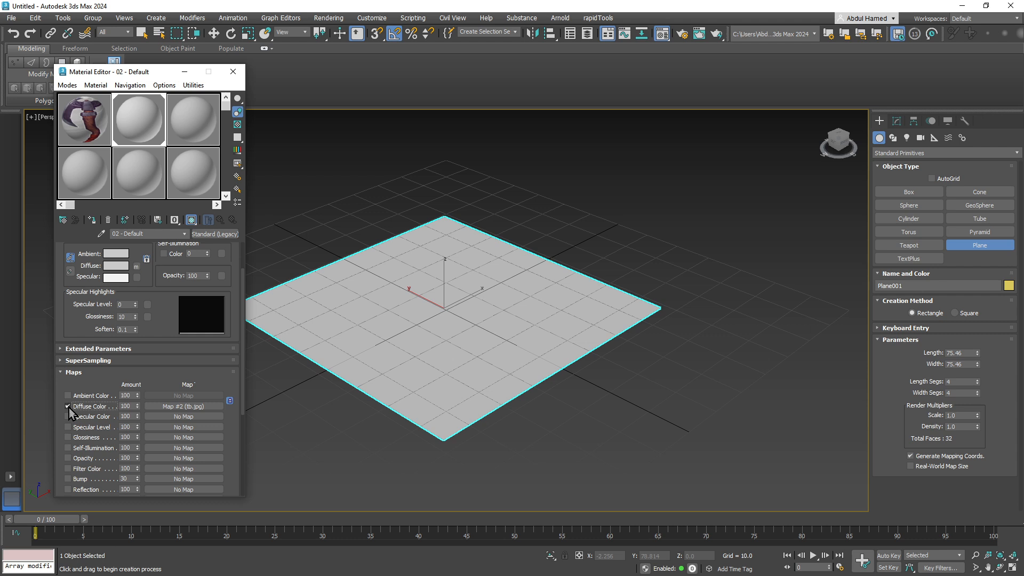
click(67, 407)
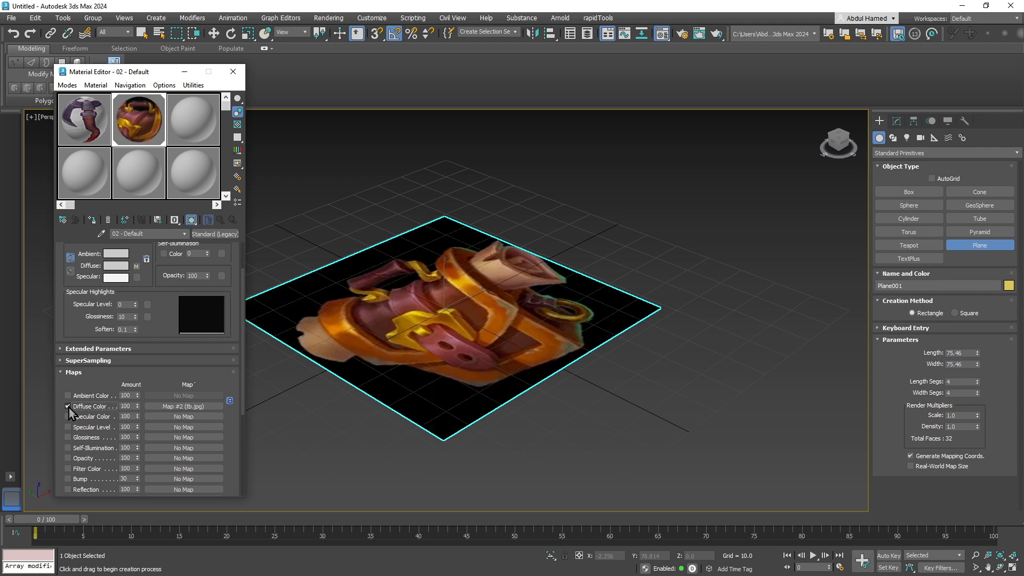
Step: Try the blank third sample material on the plane, and return to the chest-textured material
drag(186, 128, 505, 365)
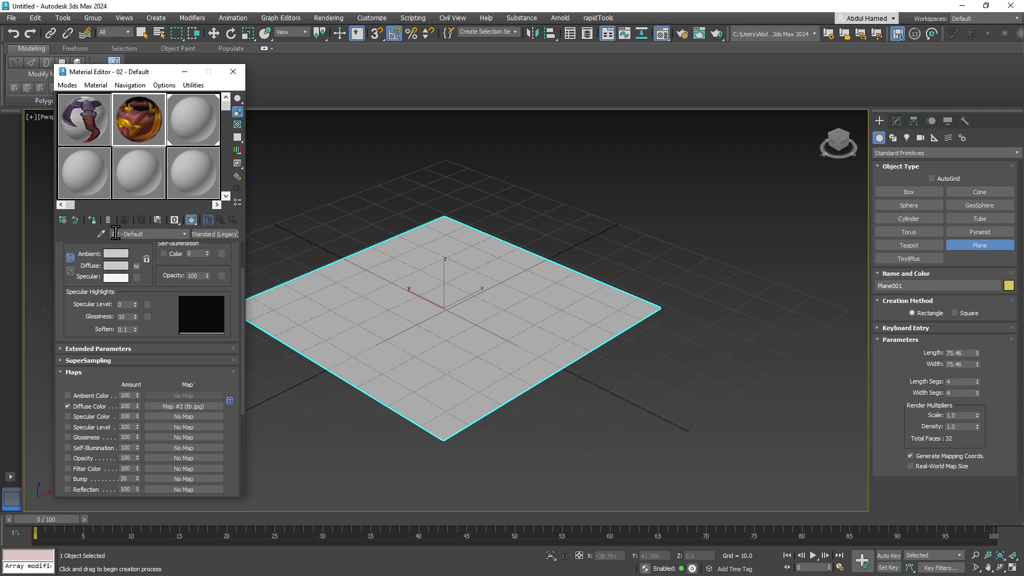
click(92, 220)
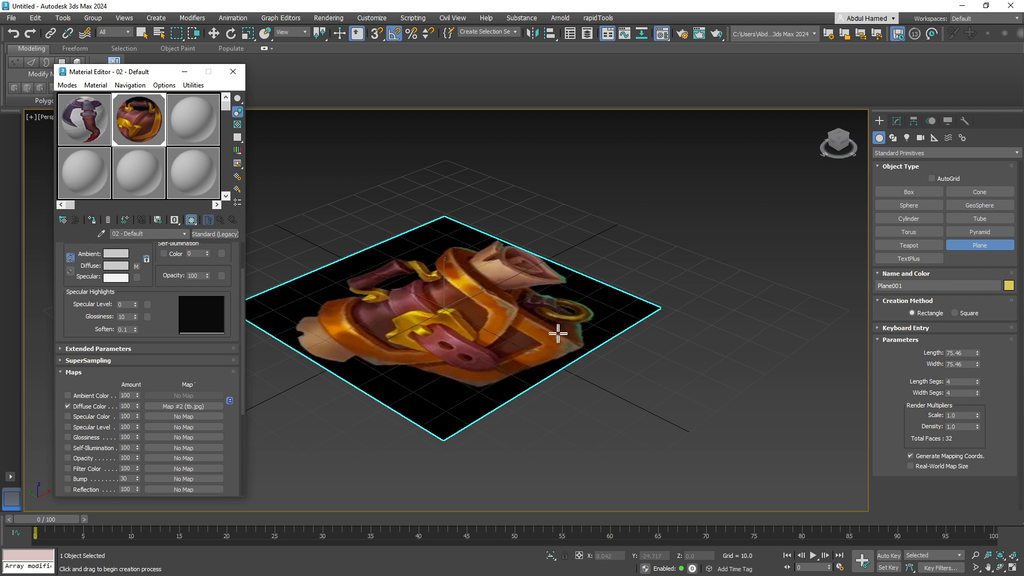
Step: Rotate the textured plane about the X axis until it stands upright with the chest image facing forward
alt+middle_drag(587, 342, 533, 374)
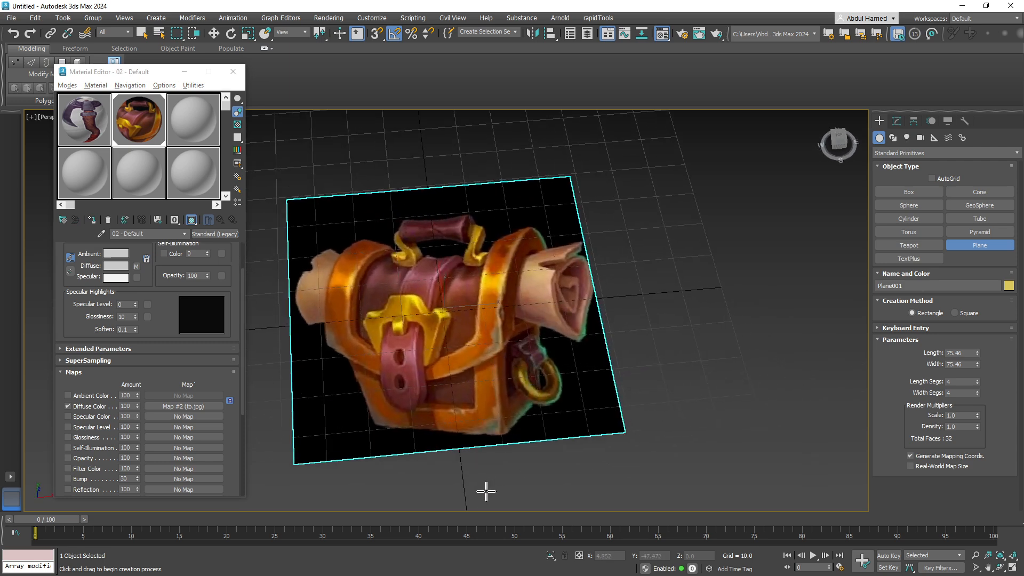
middle_drag(523, 333, 517, 292)
key(e)
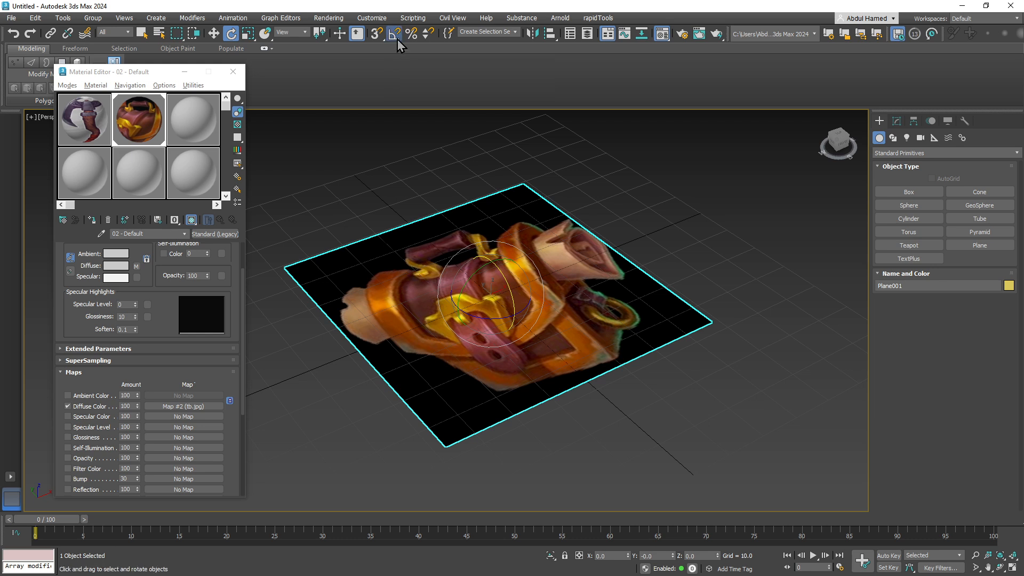
drag(504, 276, 537, 314)
alt+middle_drag(623, 432, 629, 397)
Step: Close the Material Editor and raise the upright plane above the grid to a Z position of about 40
key(w)
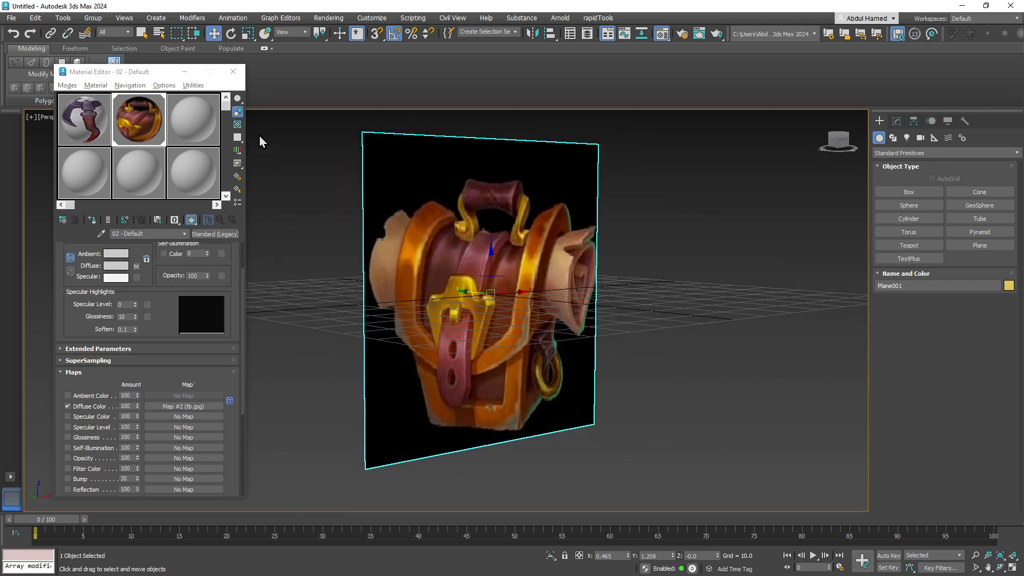
click(235, 73)
alt+middle_drag(521, 270, 494, 336)
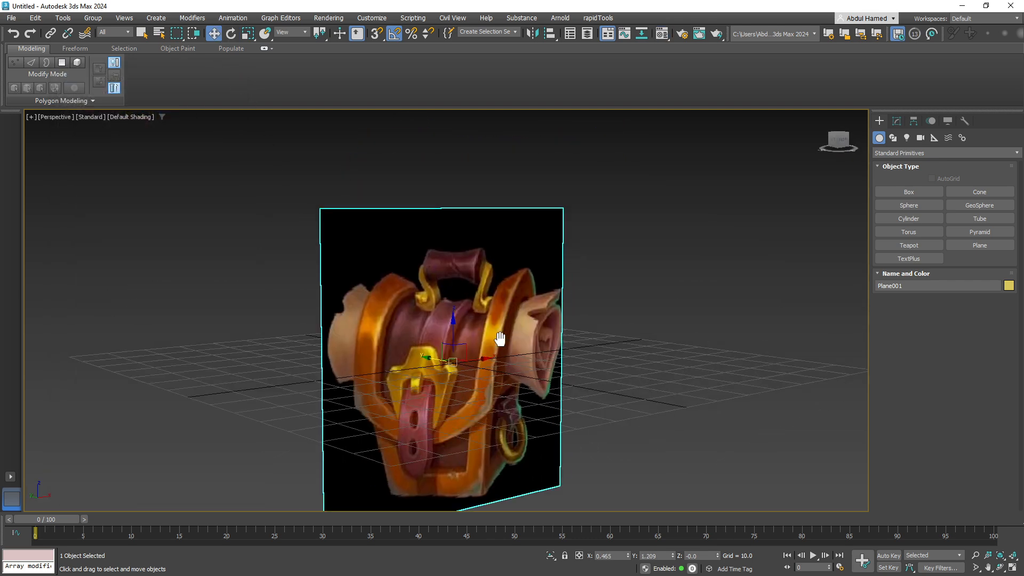
drag(456, 325, 444, 161)
alt+middle_drag(443, 162, 506, 327)
scroll(504, 332, down, 2)
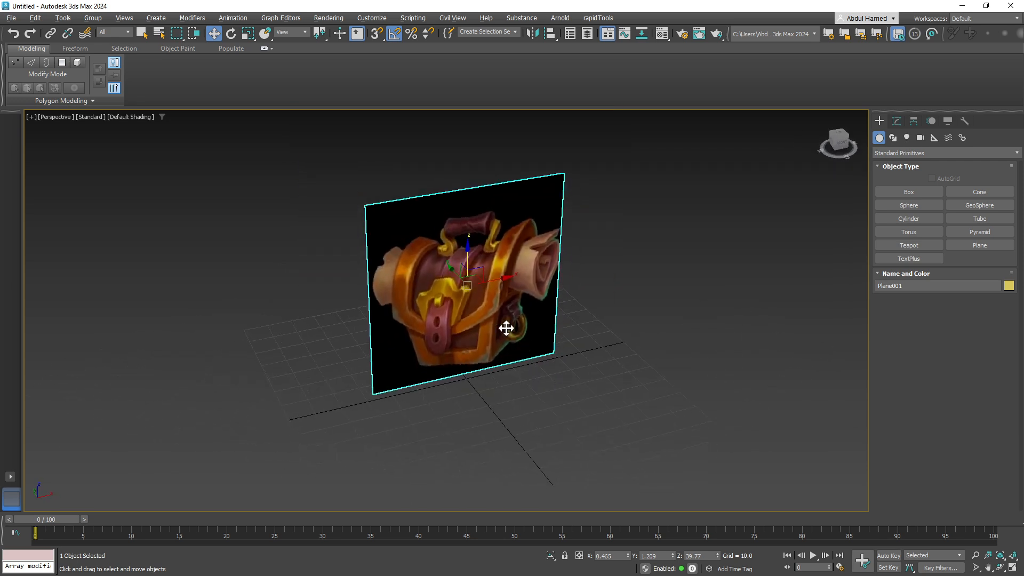
Step: Move the reference plane back behind the grid origin to a Y position of about 61, keeping its height
drag(447, 267, 421, 238)
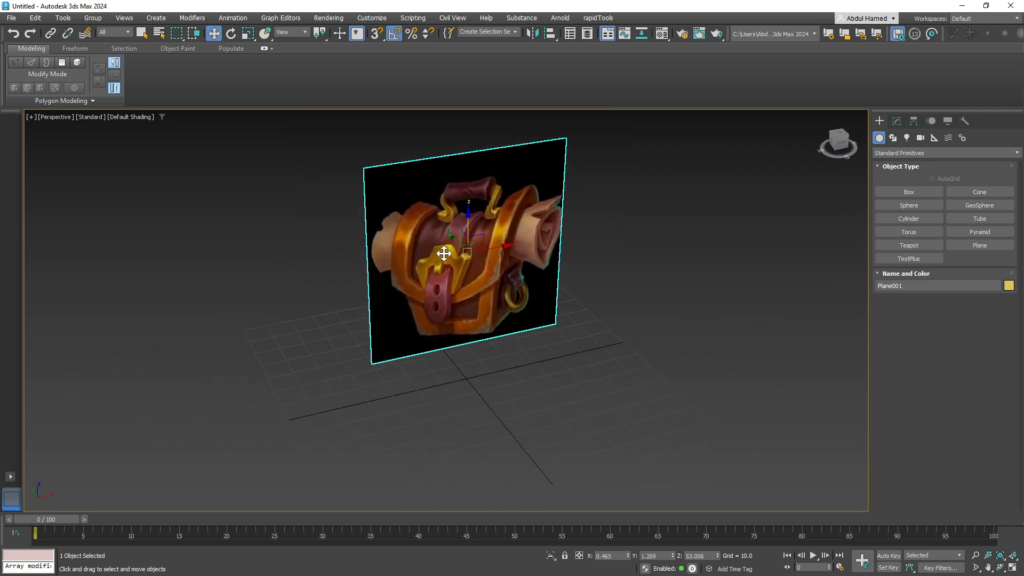
key(ctrl+z)
drag(455, 274, 391, 213)
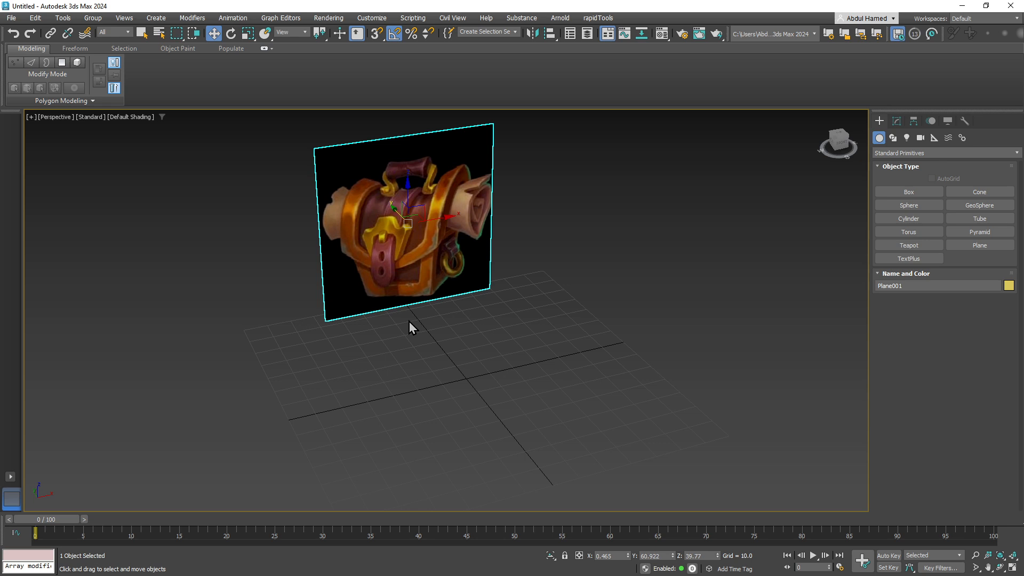
Step: Open the Layer Explorer, expand the default layer and freeze the reference plane
click(590, 35)
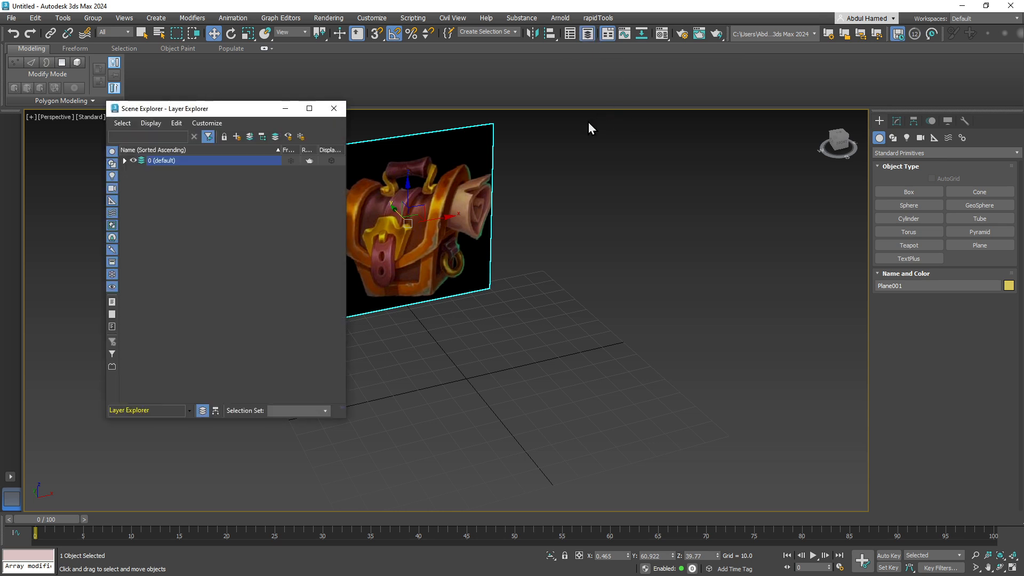
click(125, 160)
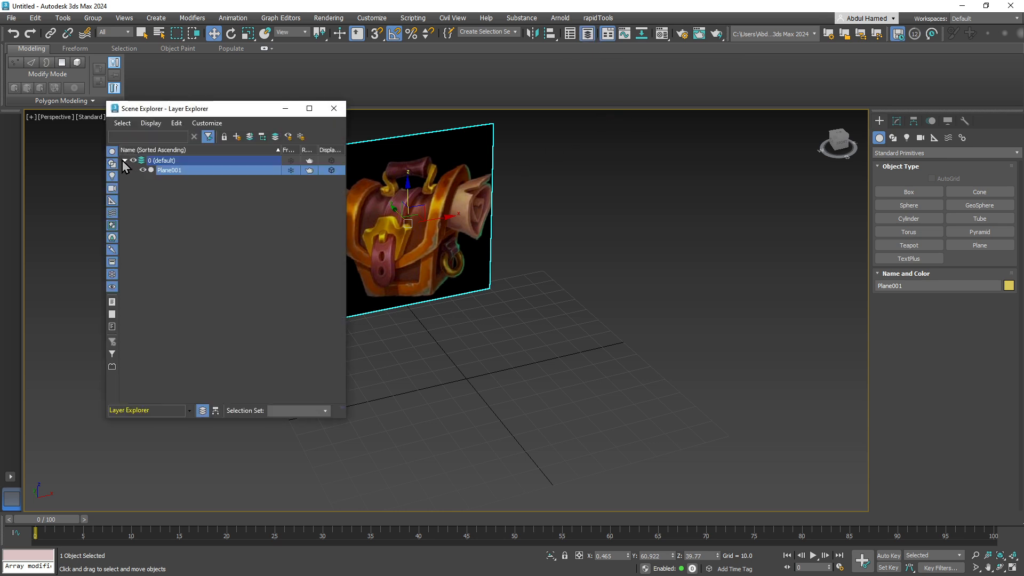
click(290, 170)
middle_drag(487, 222, 567, 253)
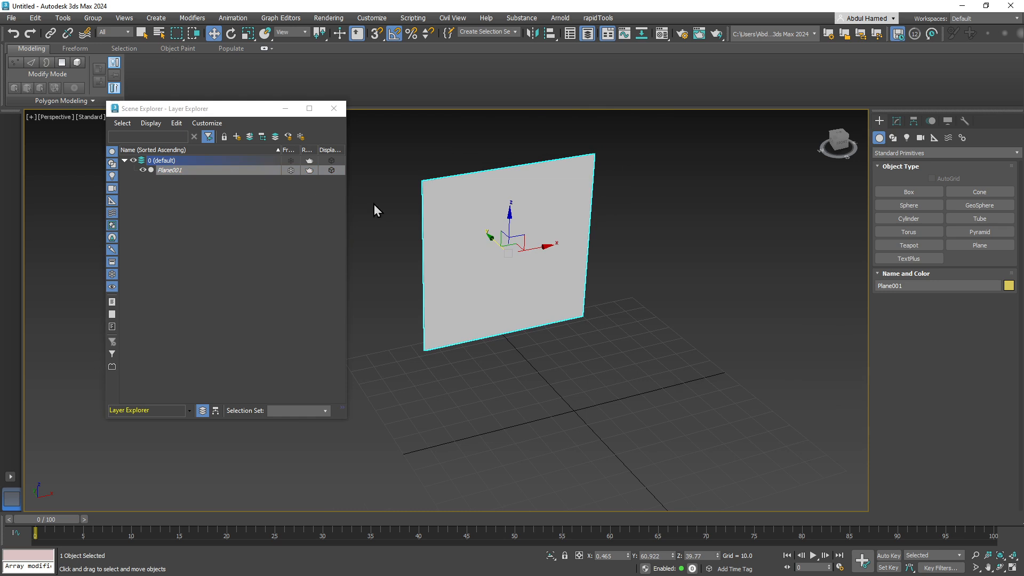
Step: Turn off Show Frozen in Gray in the frozen reference plane's object properties and close the Layer Explorer
click(190, 207)
right_click(187, 171)
click(283, 305)
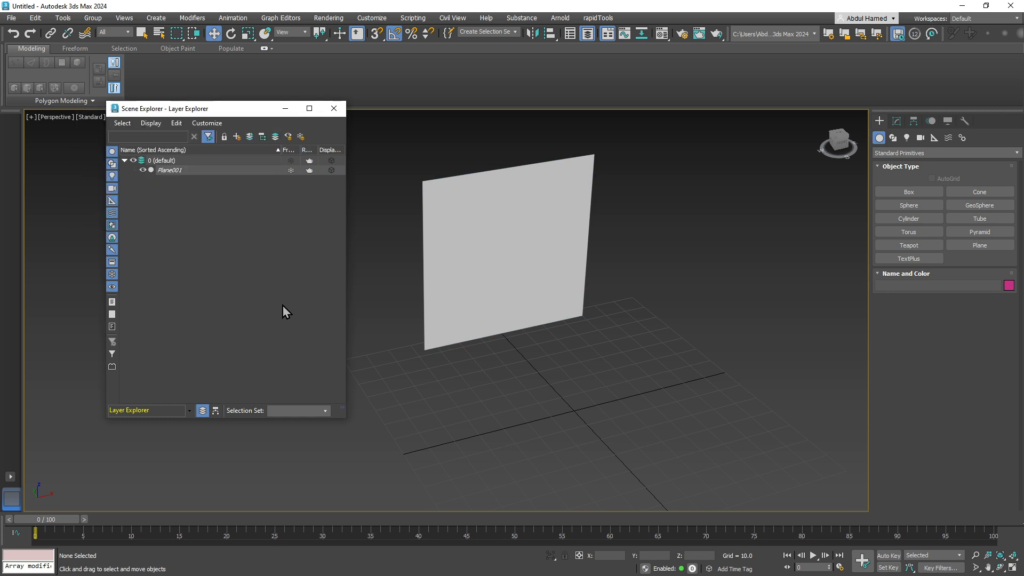
click(178, 174)
right_click(178, 173)
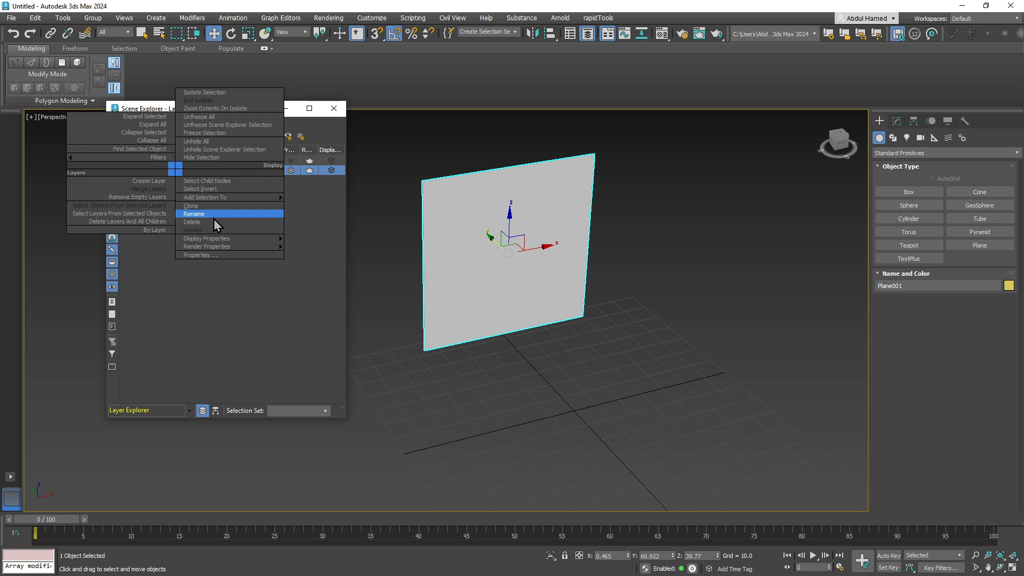
click(212, 254)
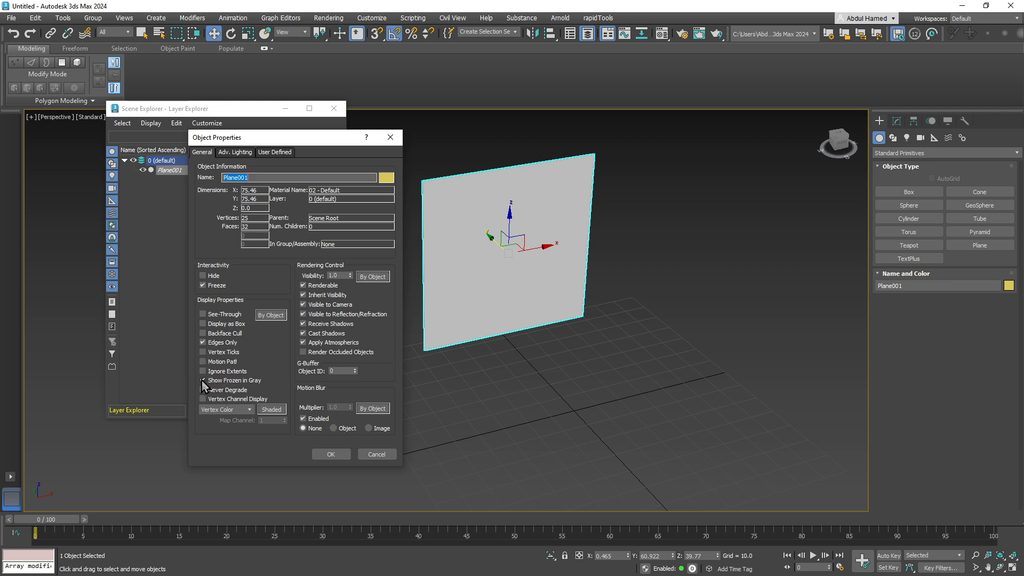
click(203, 380)
click(203, 285)
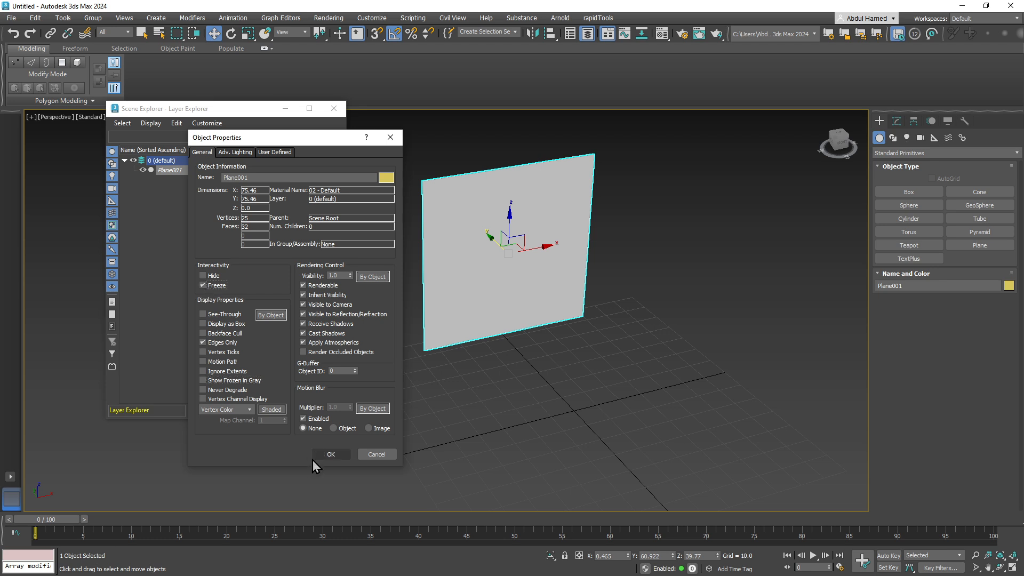
click(323, 454)
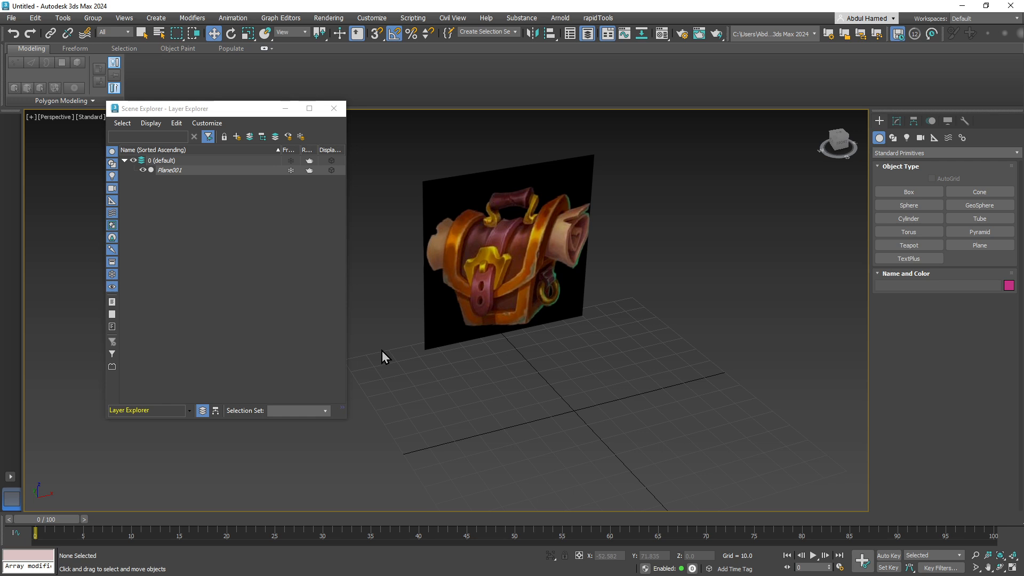
click(334, 108)
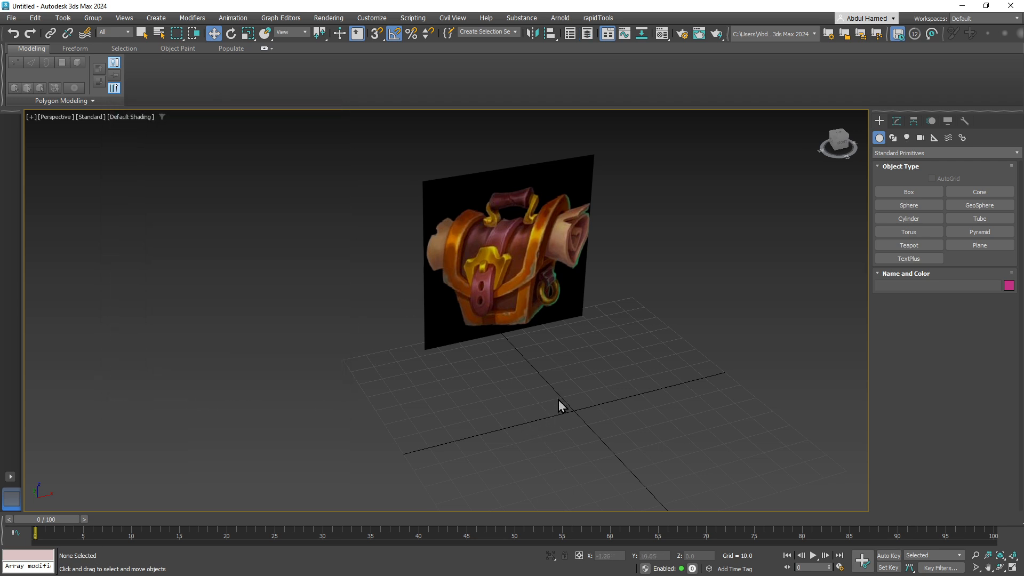
Step: Create a box about 42 long, 42 wide and 32 high on the grid in front of the chest reference plane
alt+middle_drag(551, 379, 481, 353)
scroll(431, 317, up, 3)
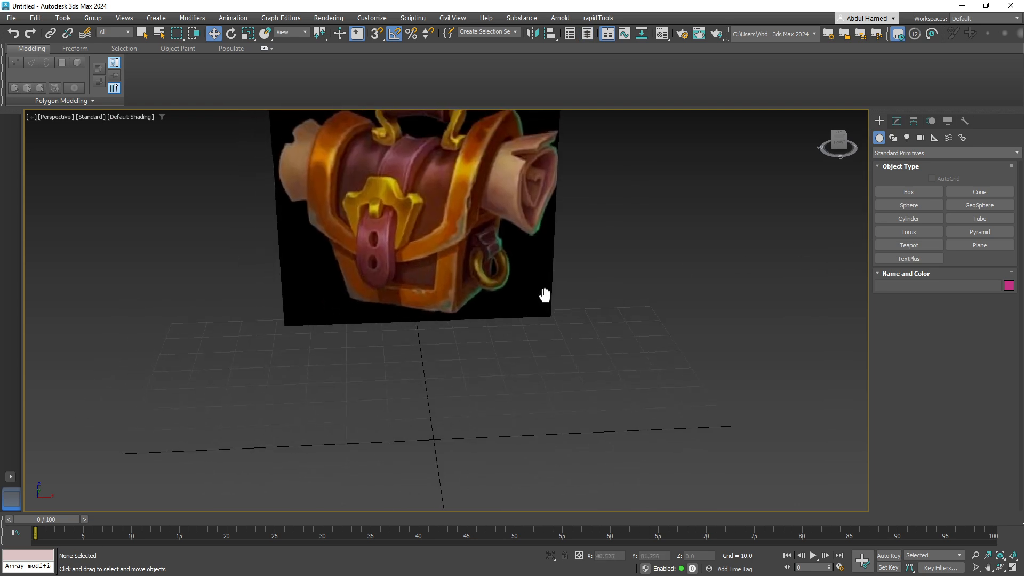
click(908, 193)
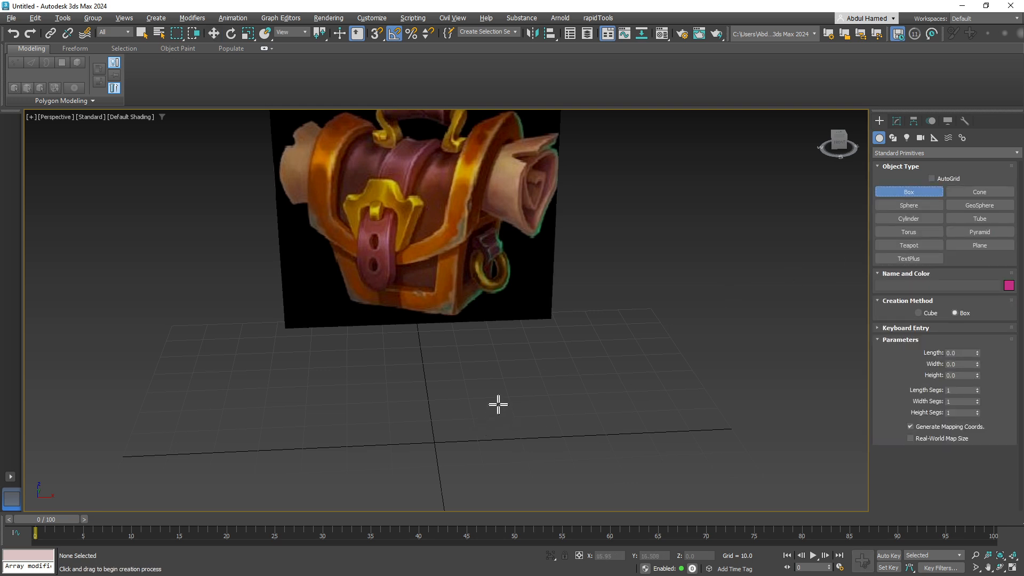
drag(498, 405, 446, 455)
click(448, 453)
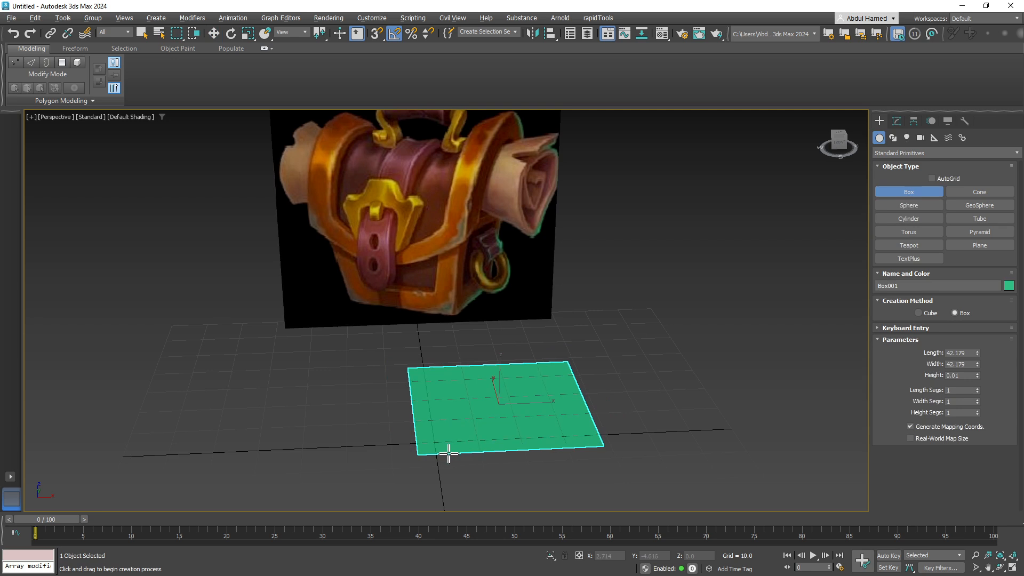
click(505, 318)
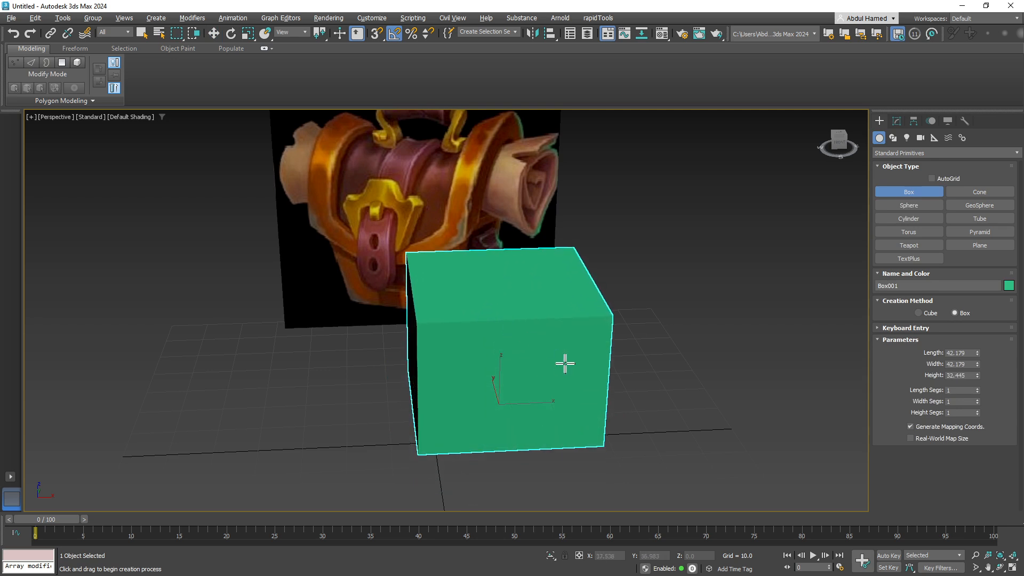
Step: Centre the box on the grid origin by resetting its X and Y positions to 0
alt+middle_drag(564, 363, 592, 383)
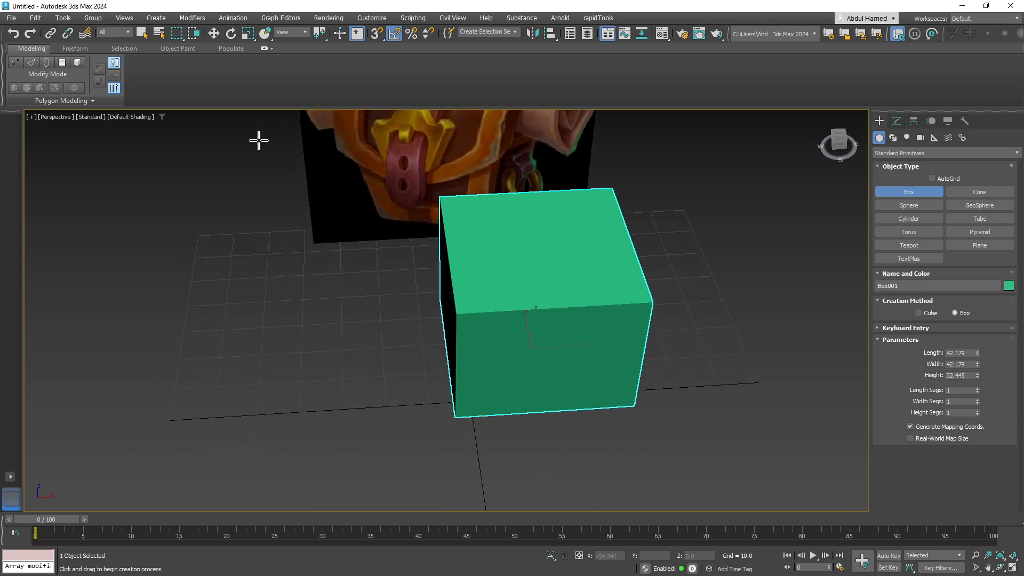
click(214, 34)
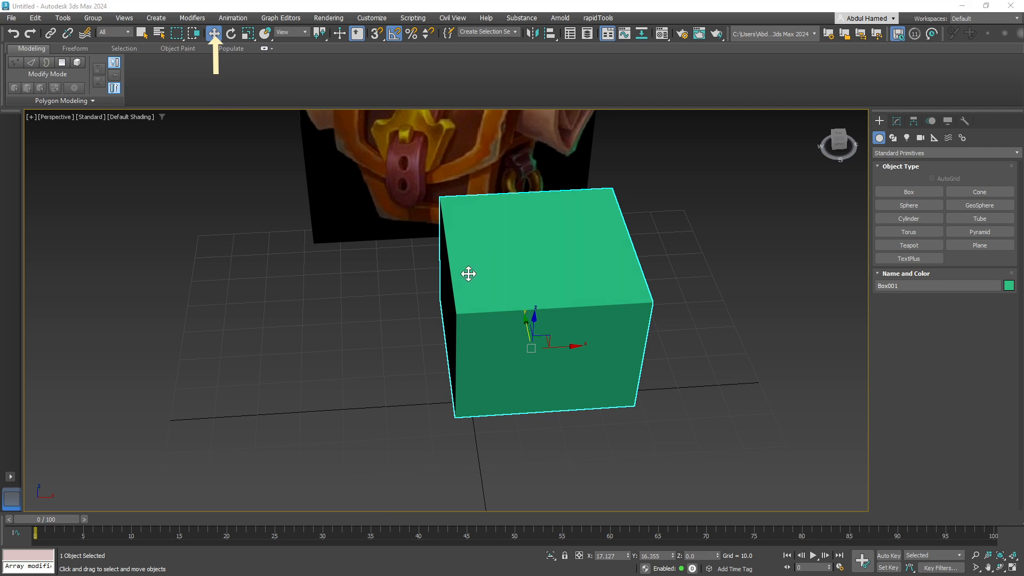
middle_drag(528, 325, 447, 286)
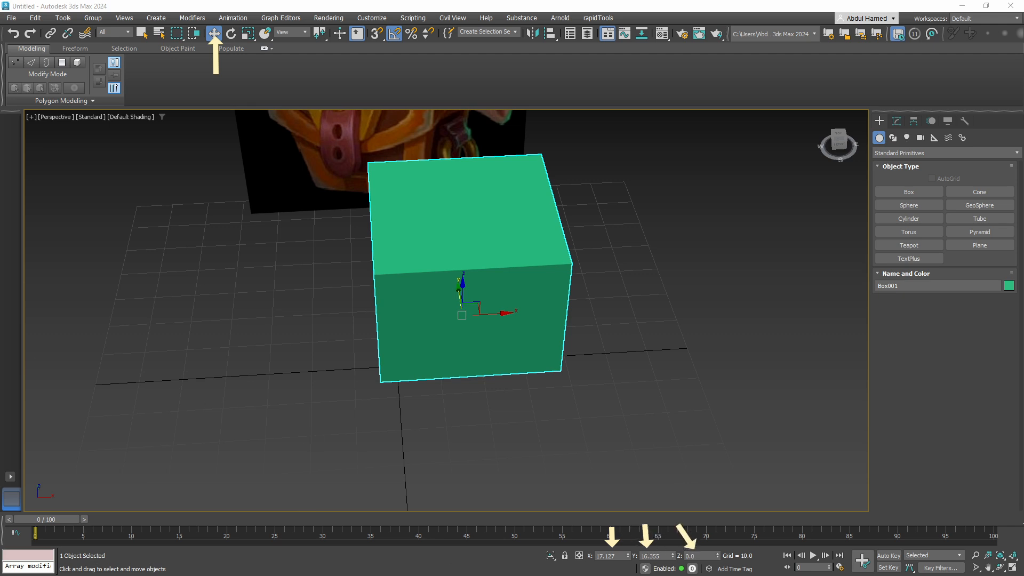
right_click(630, 558)
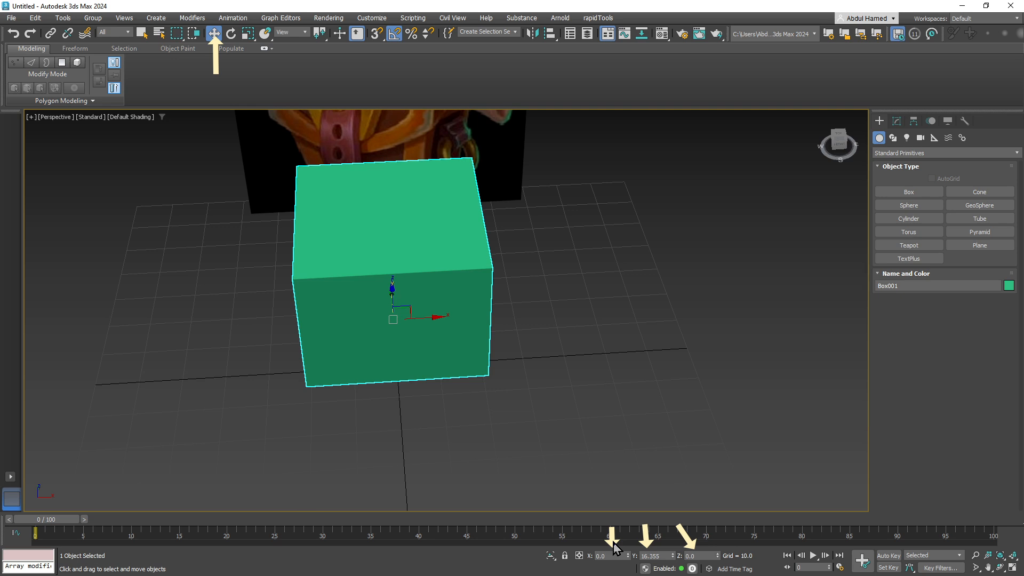
right_click(672, 557)
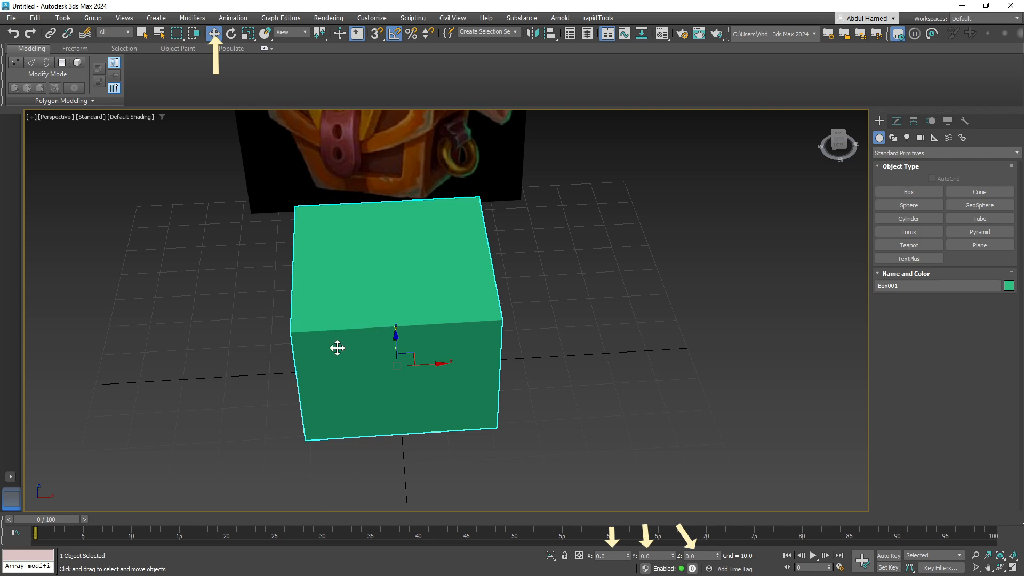
Step: Turn on see-through display for the box so the reference image shows through it
alt+middle_drag(380, 345, 372, 311)
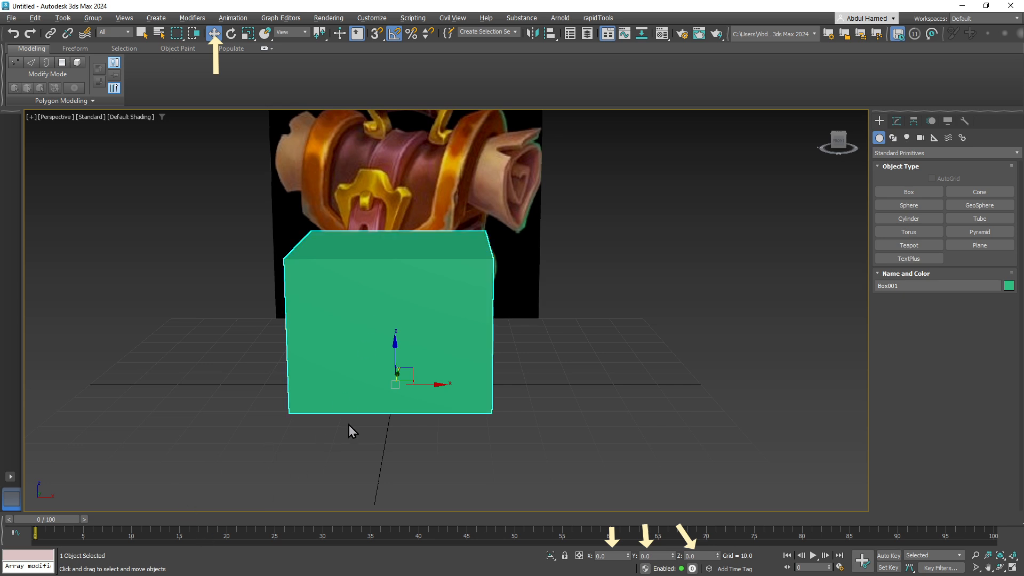
key(alt+x)
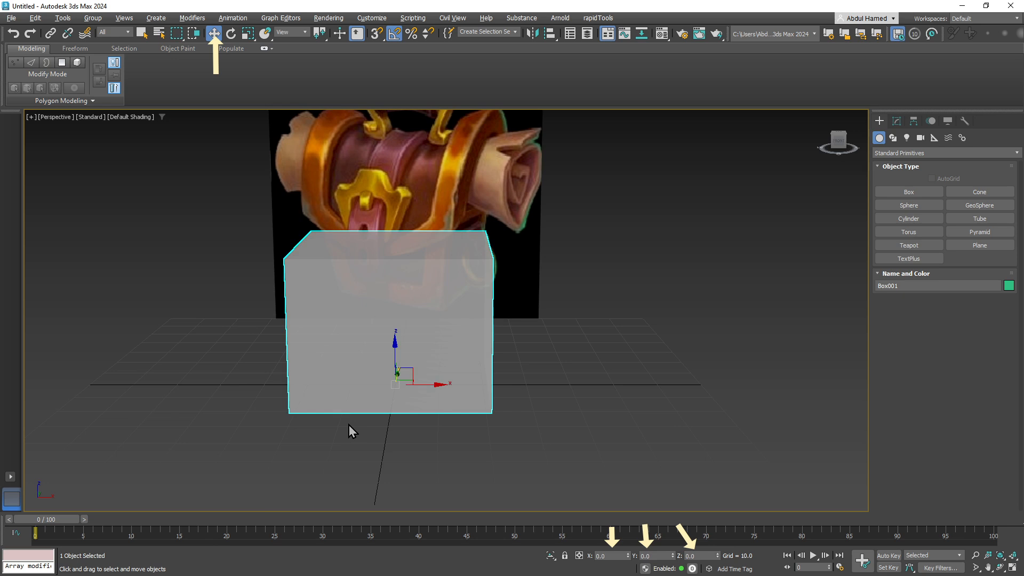
key(alt+x)
key(alt+x)
Step: Scale the box non-uniformly along the Y axis to about 69 percent to make it shallower
alt+middle_drag(418, 349, 382, 365)
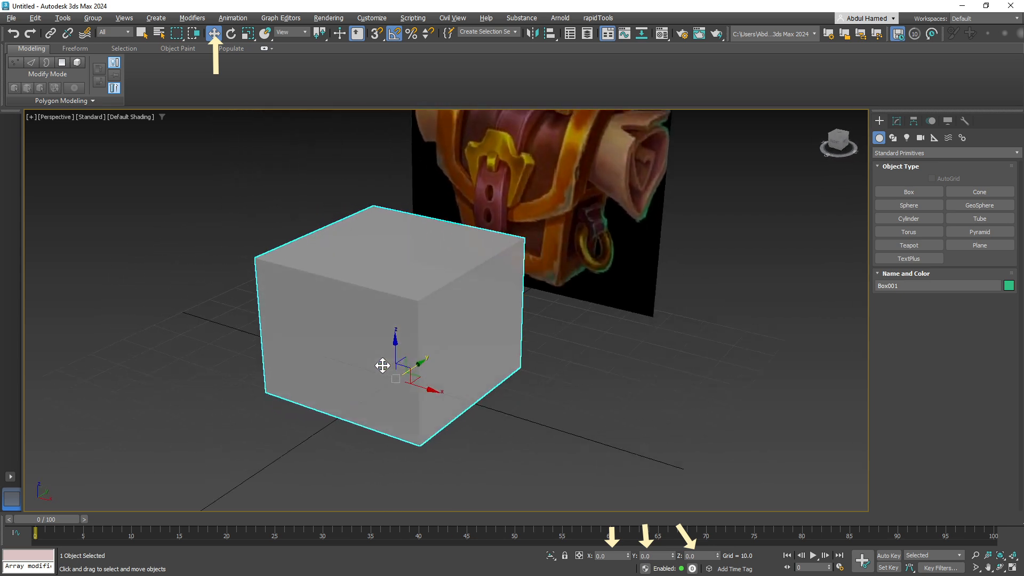
alt+middle_drag(600, 251, 552, 263)
key(r)
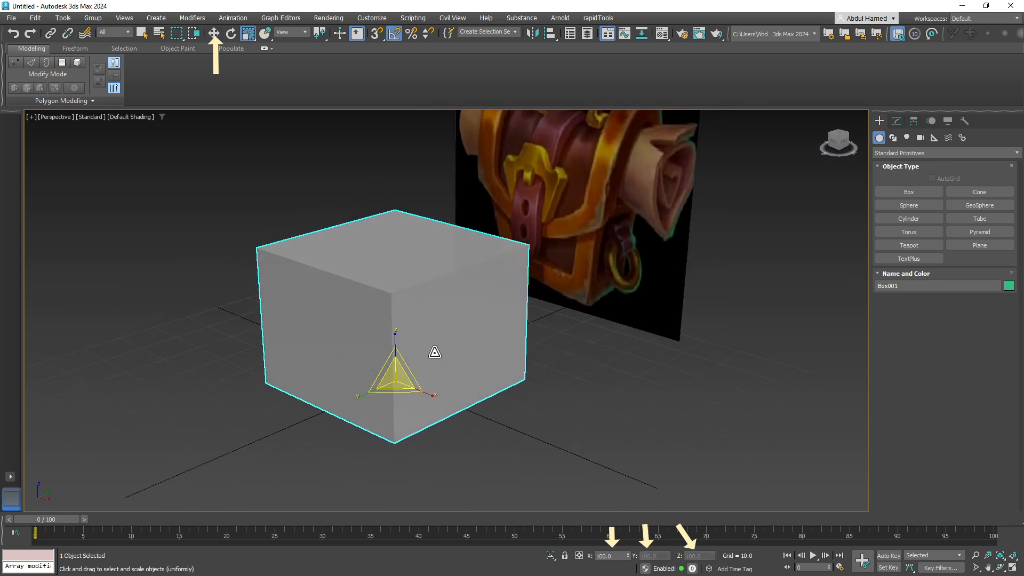
key(r)
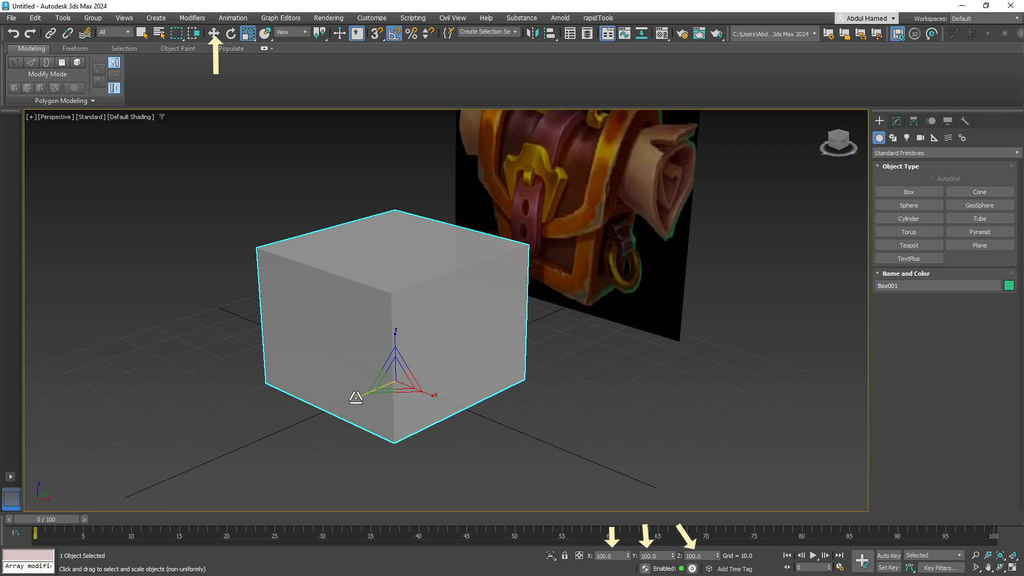
mouse_move(355, 397)
mouse_down()
mouse_move(384, 388)
mouse_move(368, 394)
mouse_up()
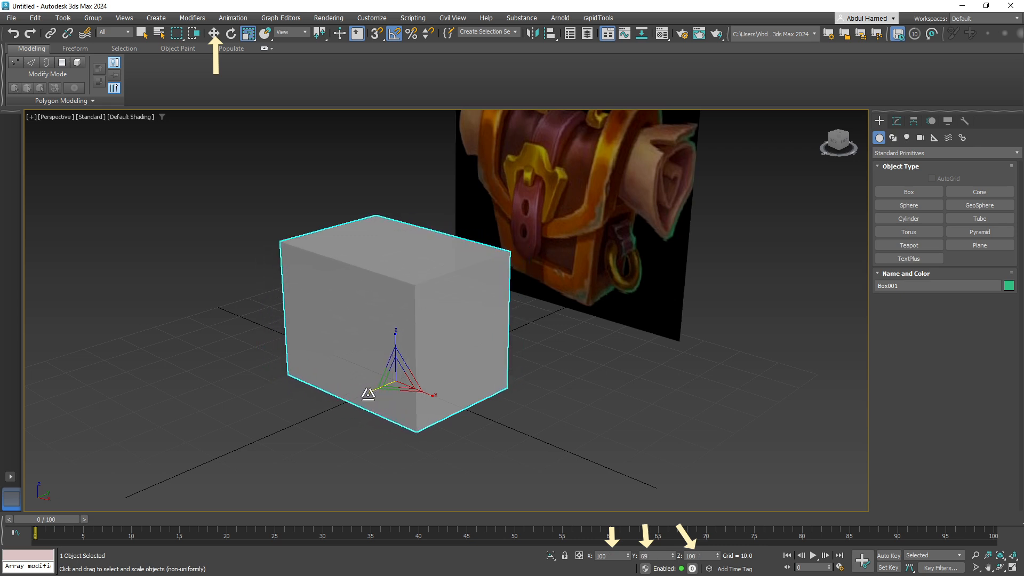
key(r)
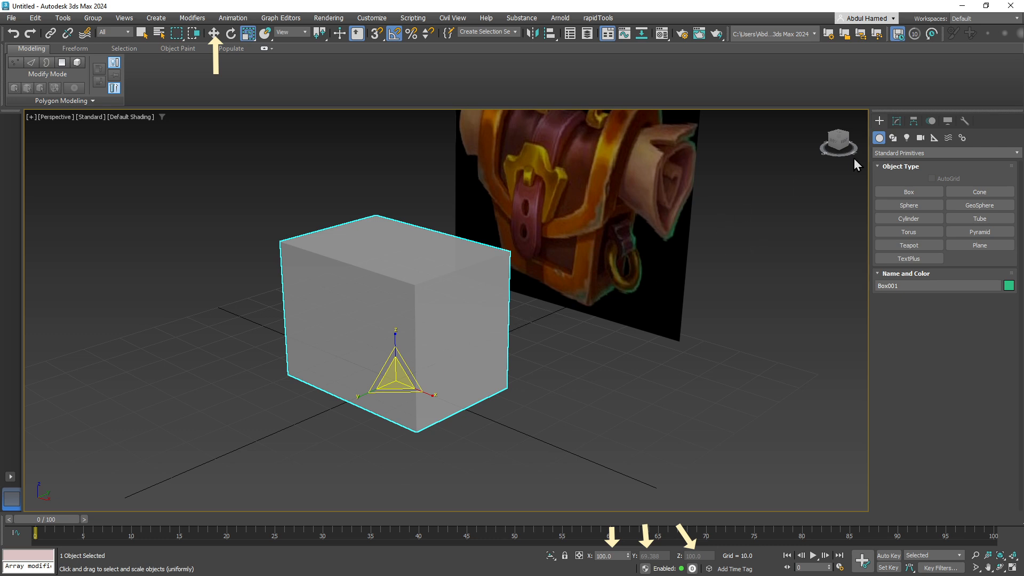
Step: Convert the scaled box to an Editable Poly
alt+middle_drag(456, 338, 498, 350)
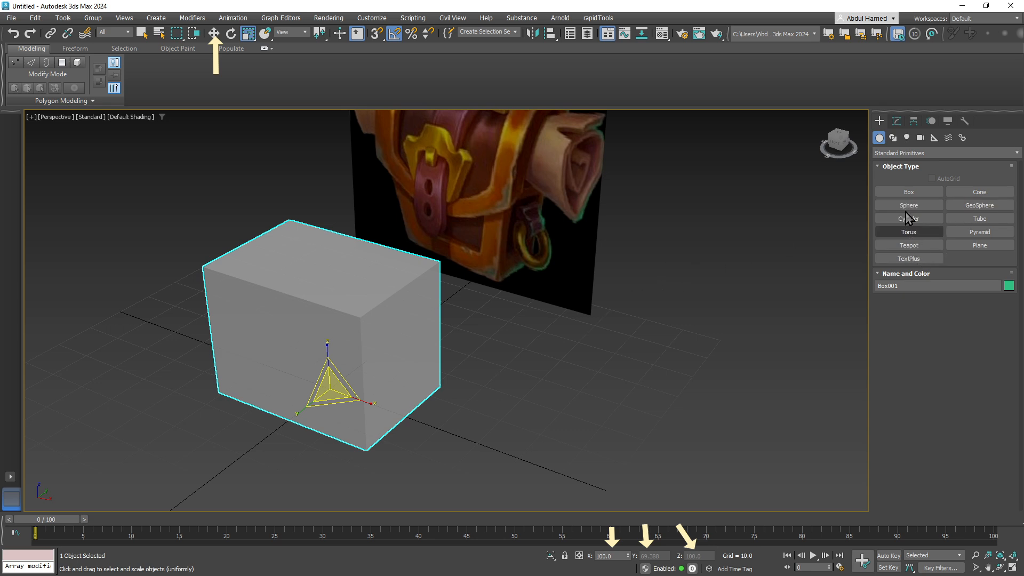
click(897, 123)
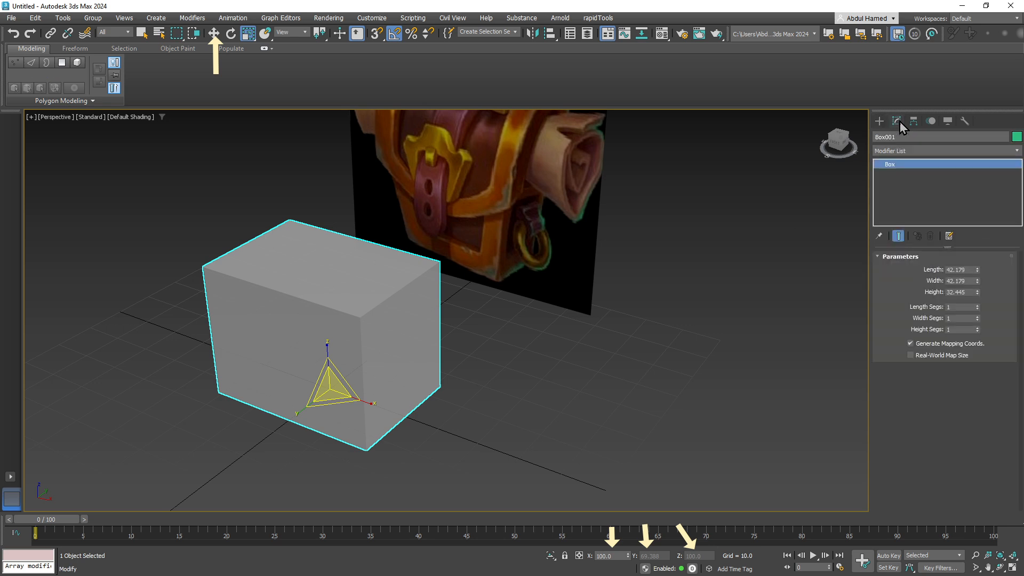
right_click(911, 165)
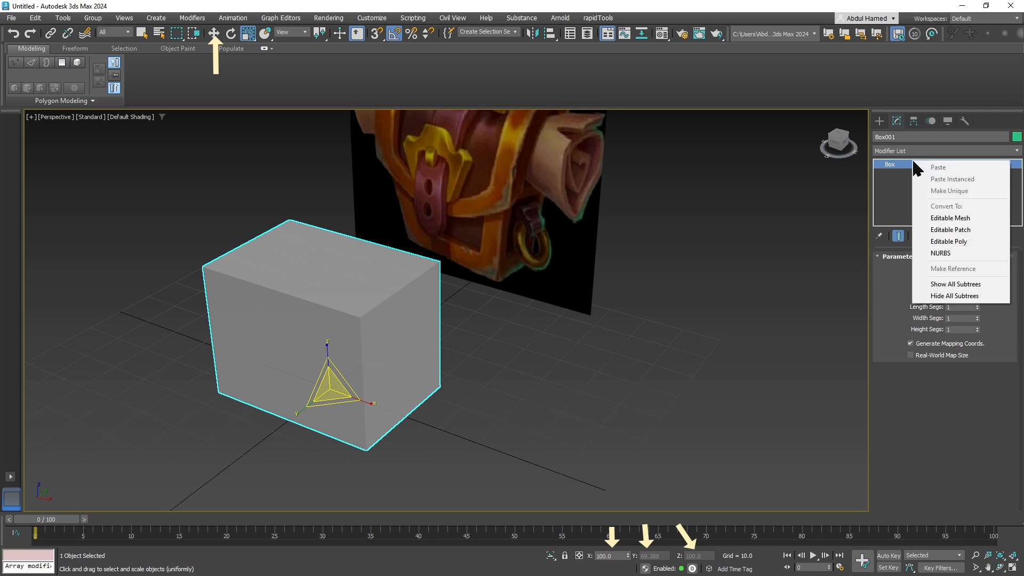
click(985, 240)
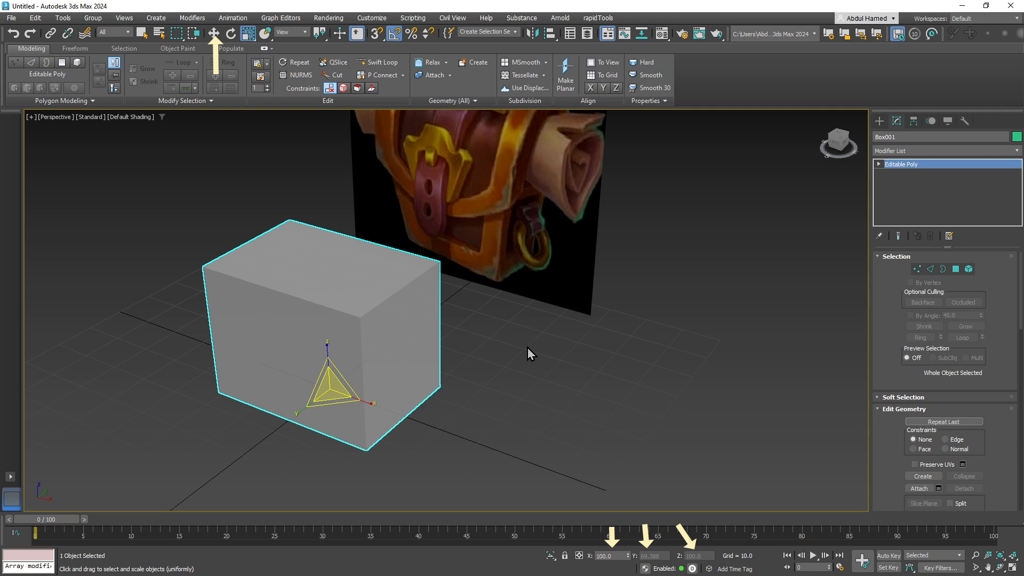
Step: Display edged faces in the perspective viewport
mouse_move(526, 346)
alt+middle_down()
mouse_move(503, 353)
mouse_move(522, 344)
alt+middle_up()
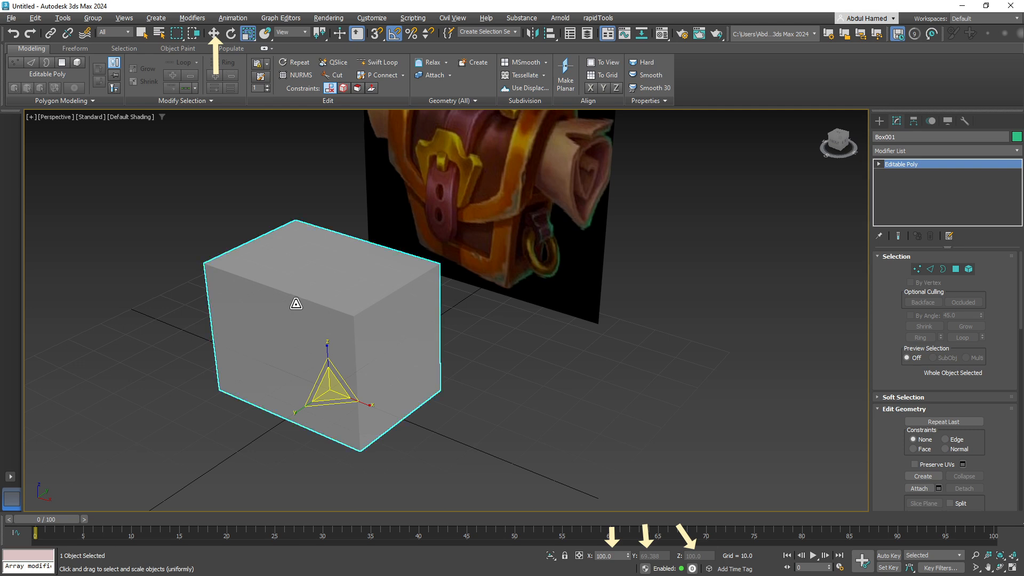
alt+middle_drag(297, 293, 338, 304)
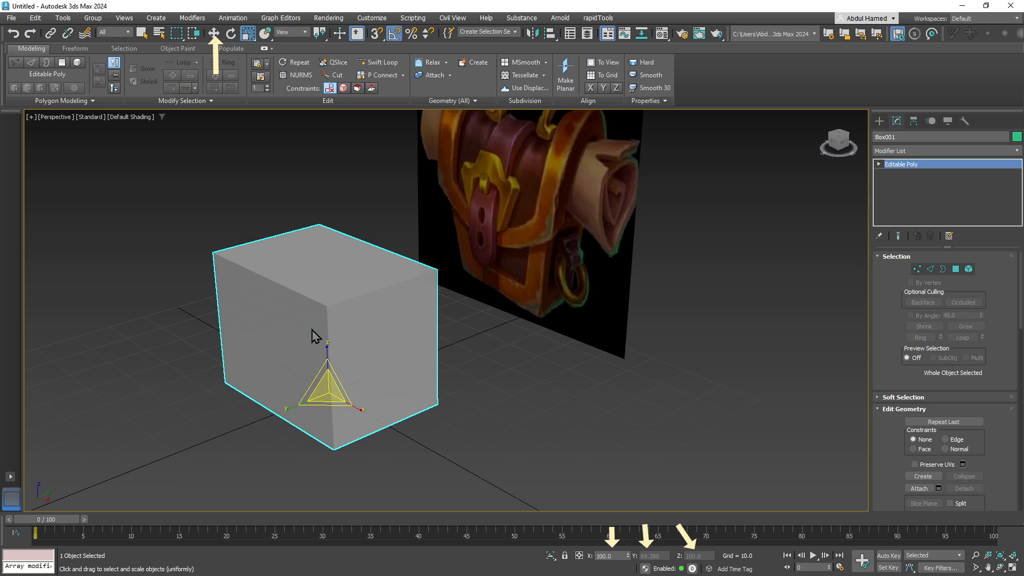
key(space)
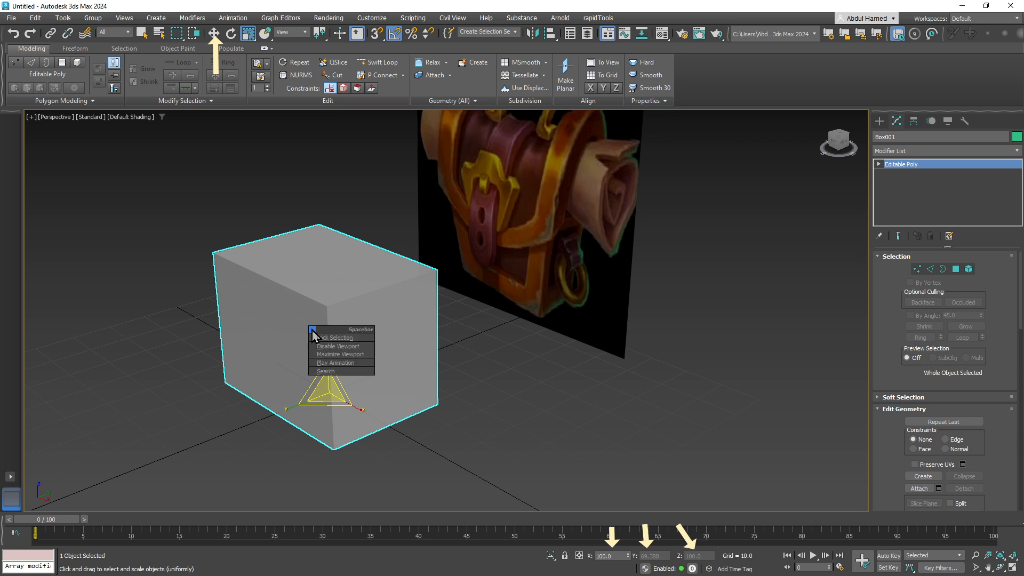
click(283, 348)
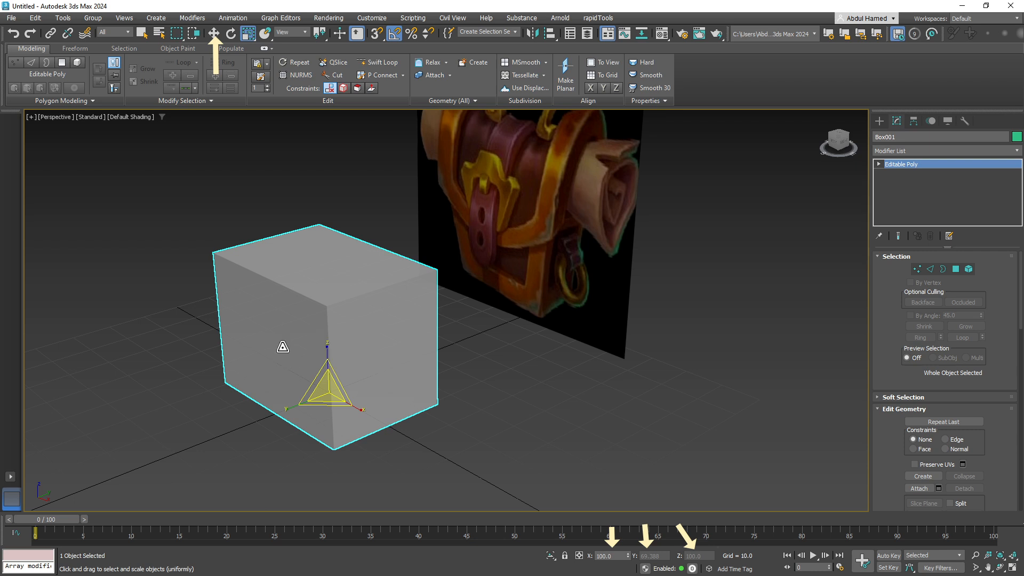
key(F4)
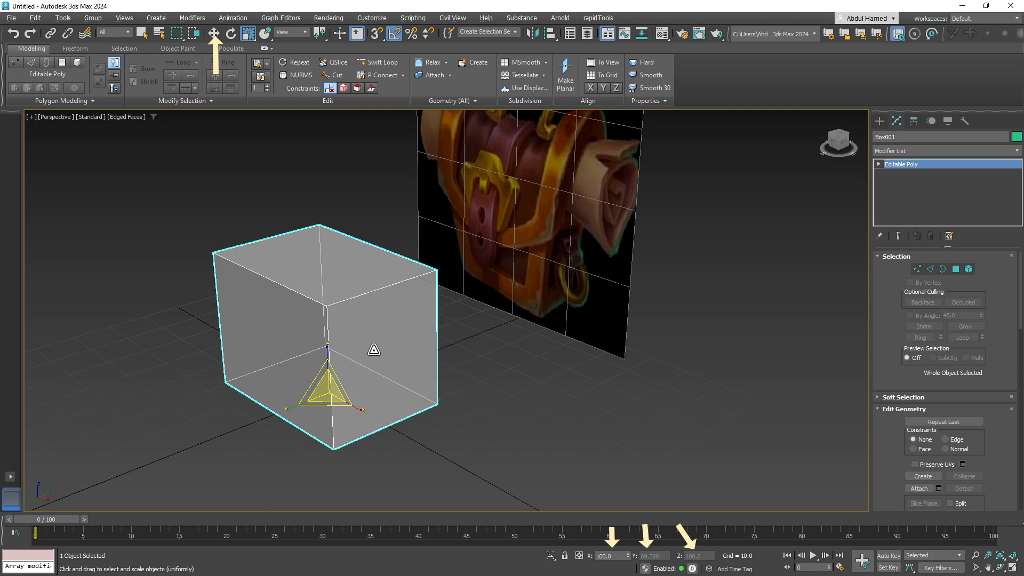
Step: Enter polygon sub-object level on the box and select its four vertical side faces
alt+middle_drag(374, 350, 419, 357)
mouse_move(391, 280)
alt+middle_down()
mouse_move(386, 306)
mouse_move(390, 288)
alt+middle_up()
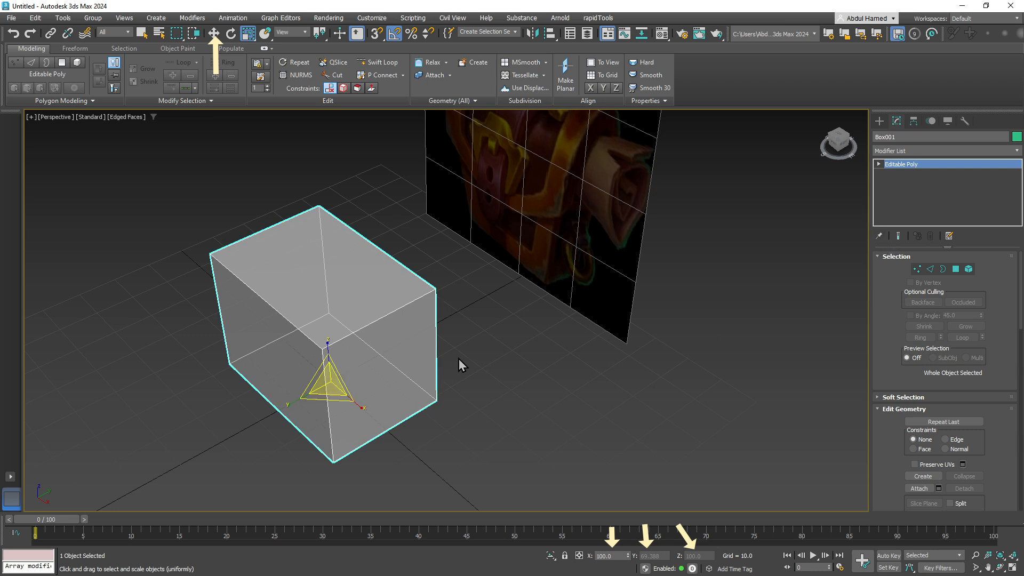
alt+middle_drag(459, 359, 488, 341)
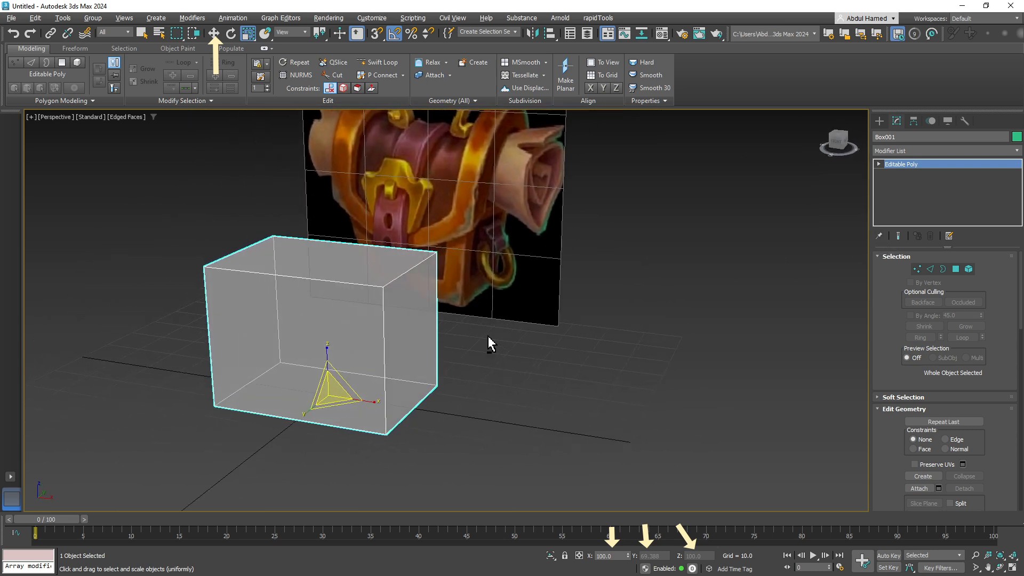
click(878, 164)
click(906, 200)
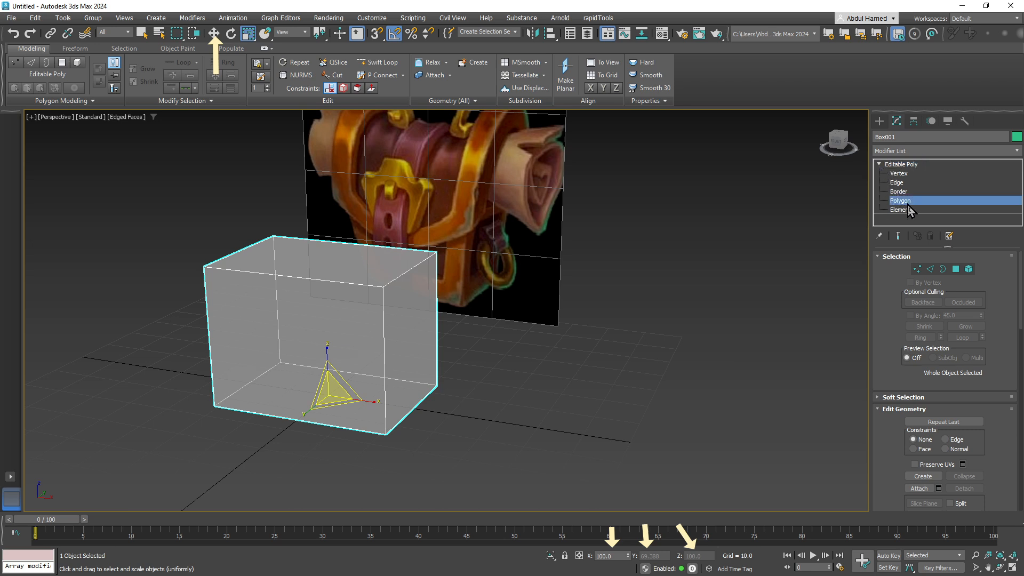
click(306, 317)
ctrl+click(404, 338)
alt+middle_drag(372, 354, 469, 361)
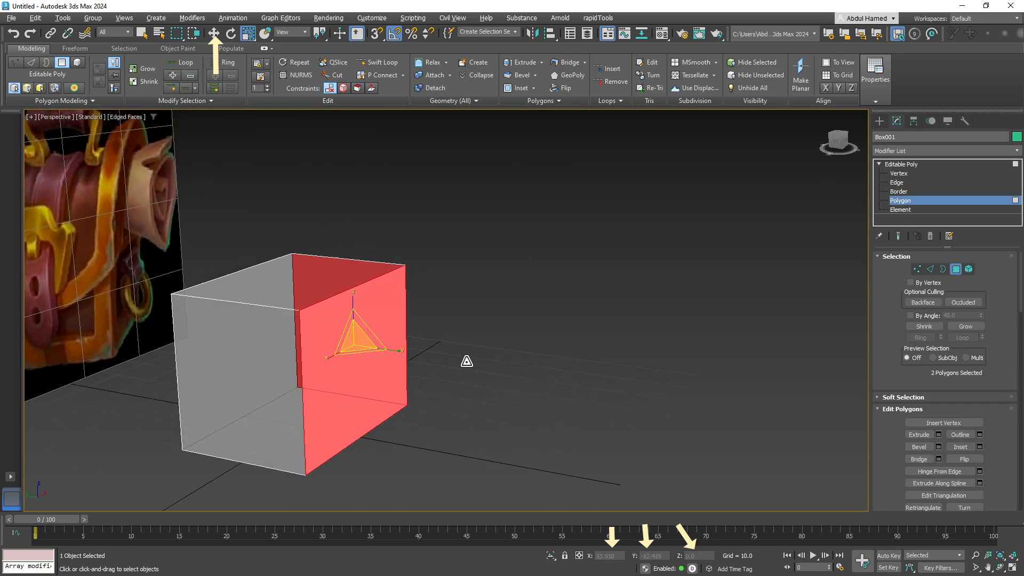
ctrl+click(242, 375)
alt+middle_drag(256, 371, 338, 392)
ctrl+click(281, 358)
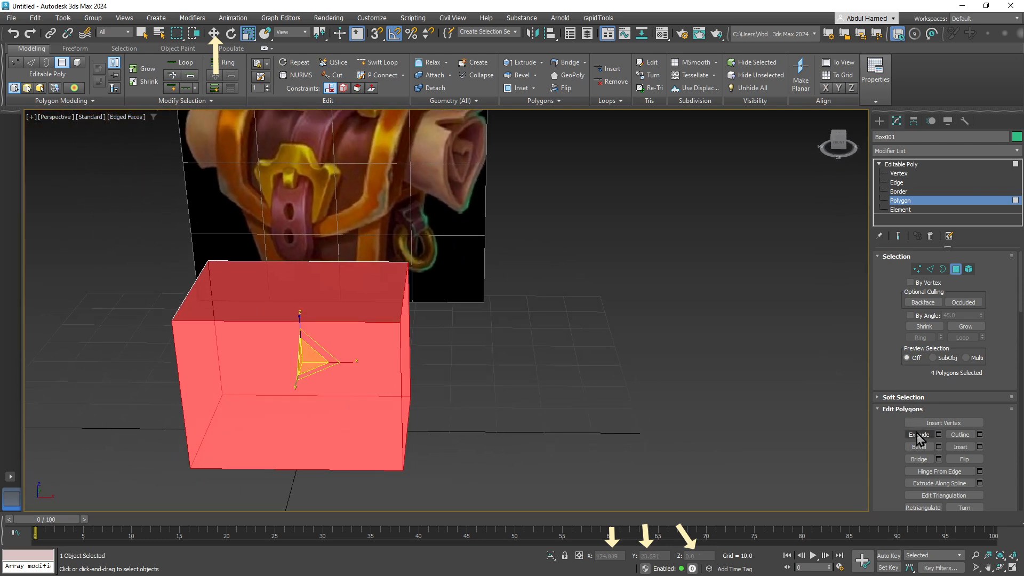
Step: Try a freehand Inset on the four selected side polygons
scroll(988, 447, down, 2)
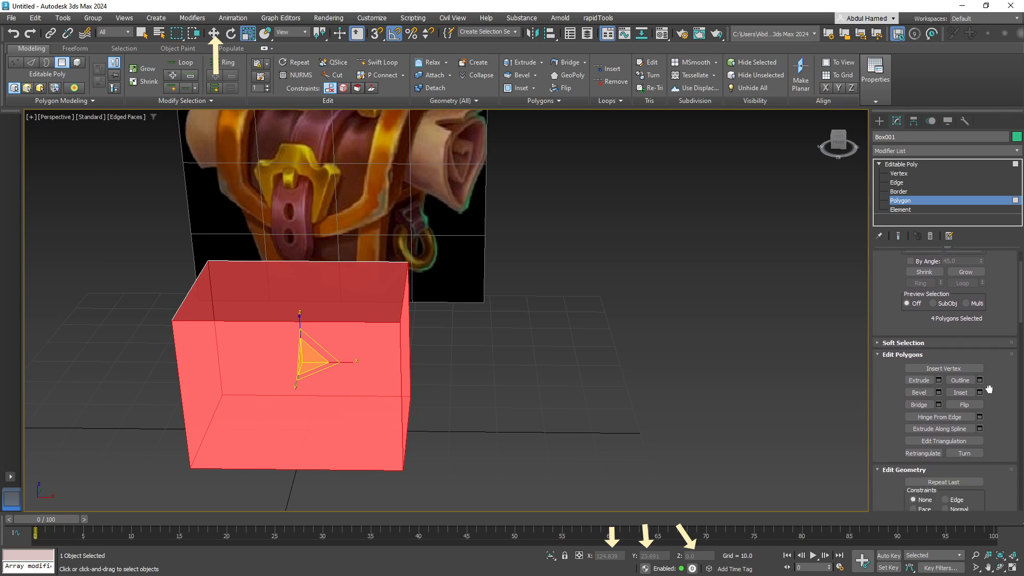
click(959, 390)
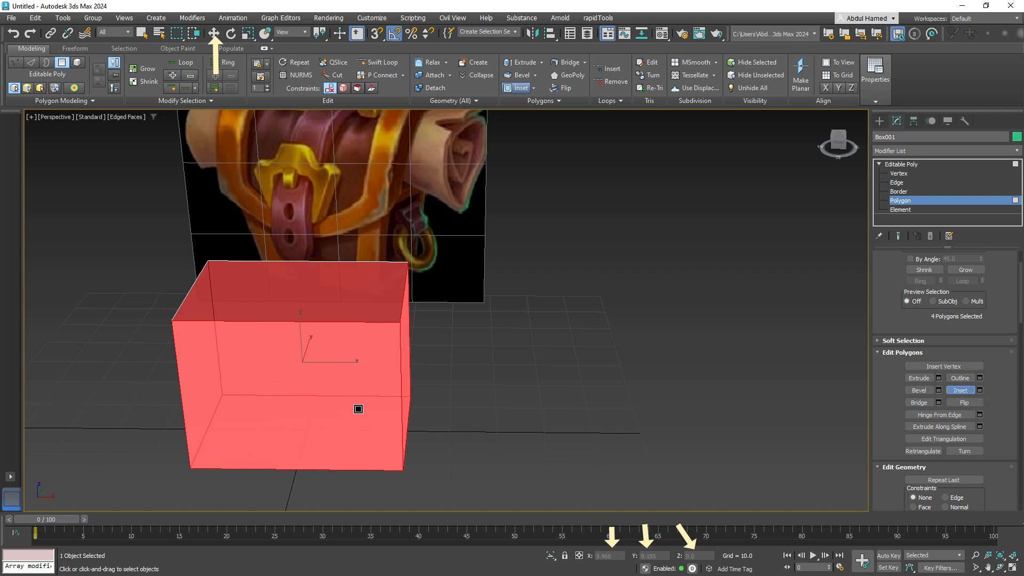
drag(356, 409, 340, 390)
mouse_move(356, 406)
mouse_down()
mouse_move(349, 379)
mouse_move(360, 388)
mouse_up()
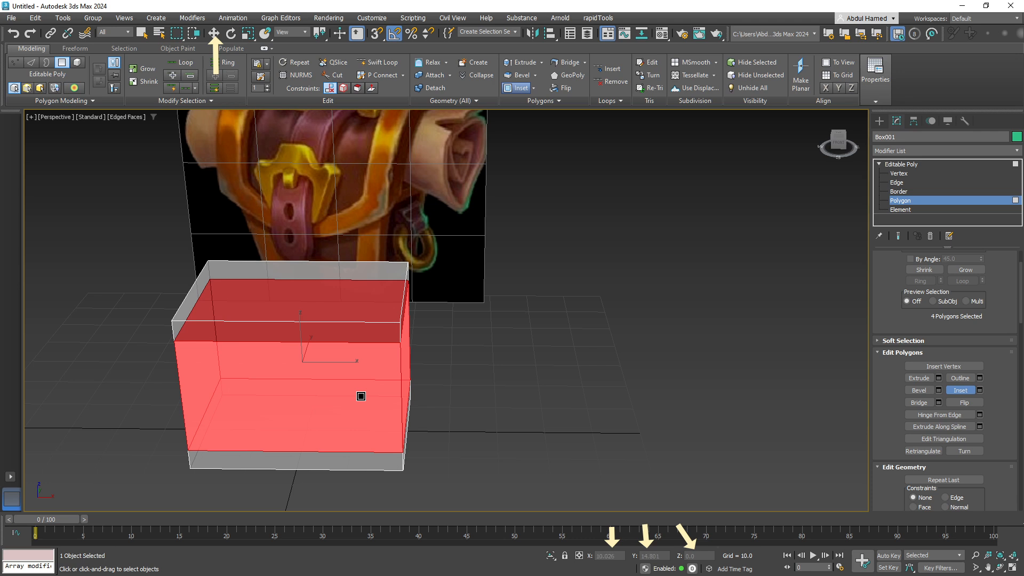
key(ctrl+z)
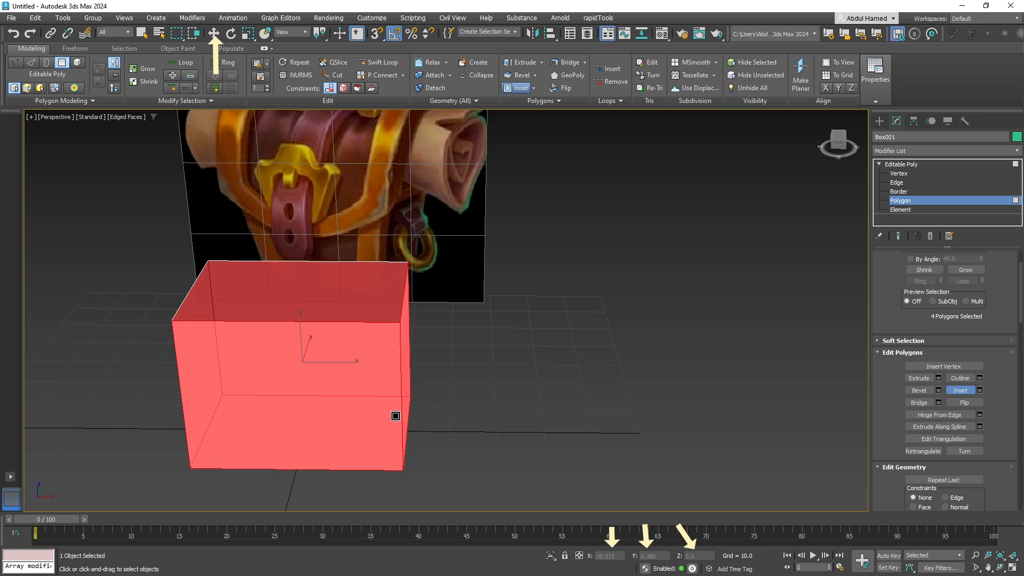
Step: Inset the four selected side faces individually using By Polygon with an amount of 6.09
click(979, 390)
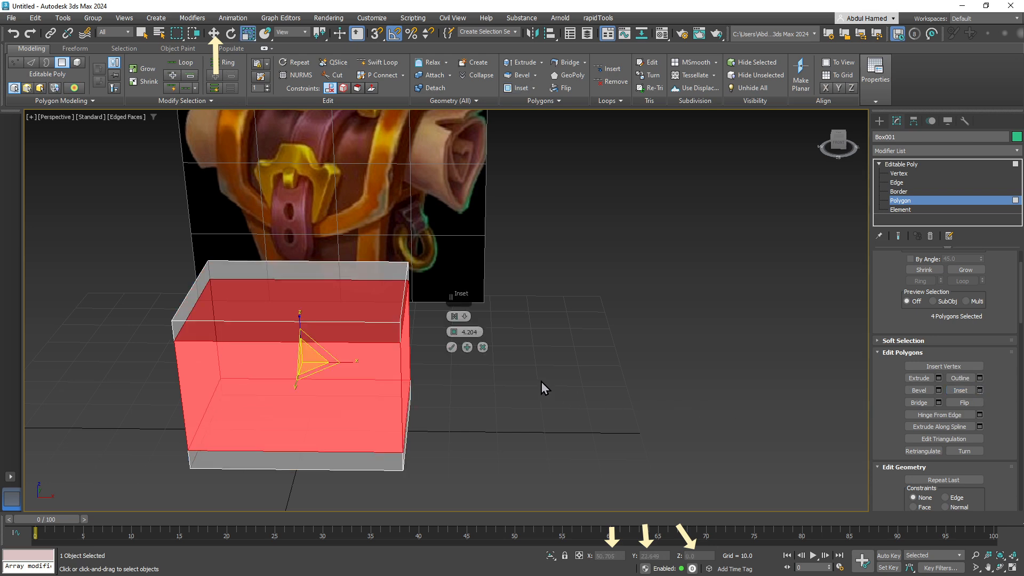
middle_drag(590, 357, 571, 350)
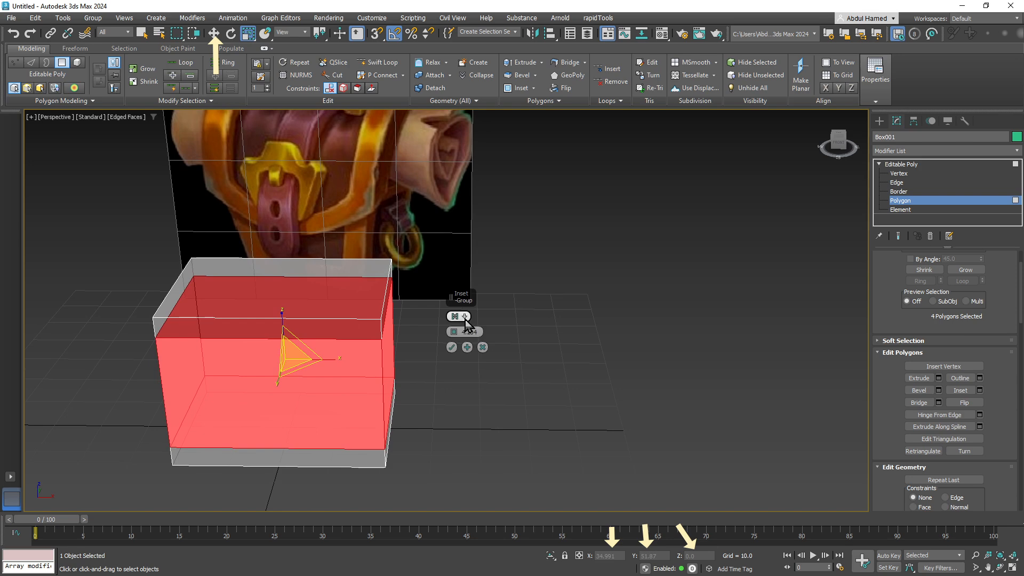
click(465, 318)
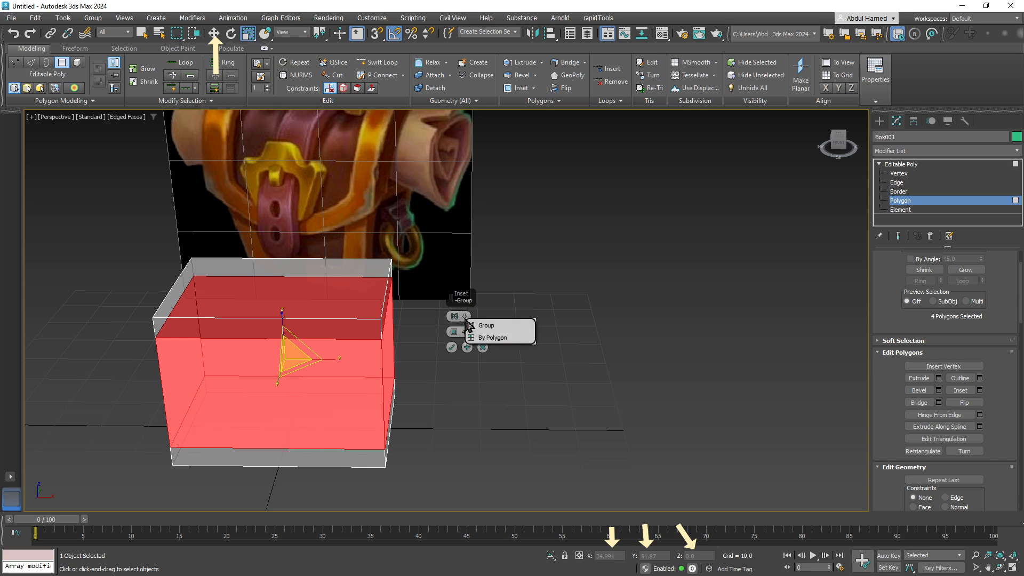
click(496, 337)
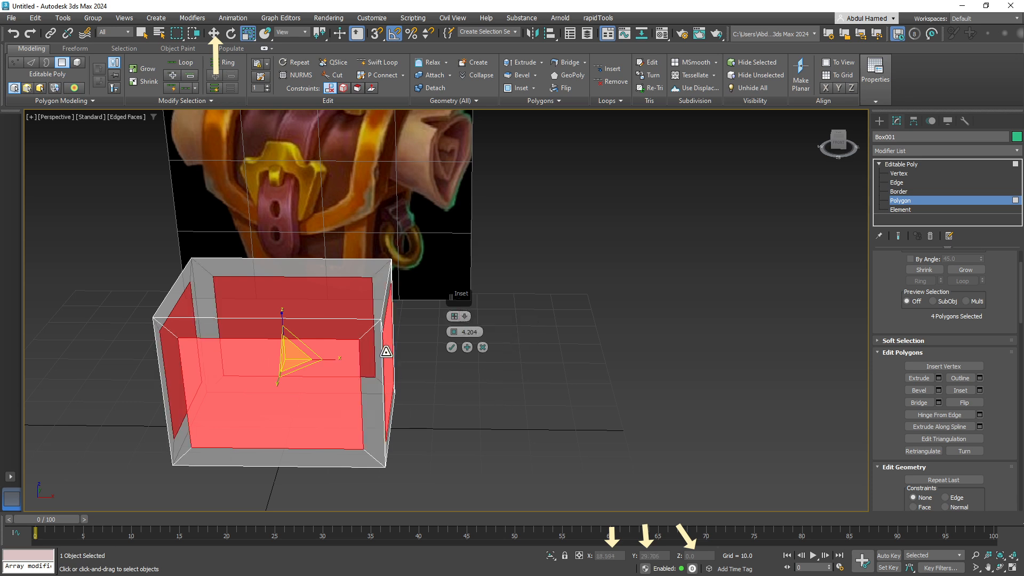
alt+middle_drag(414, 418, 411, 388)
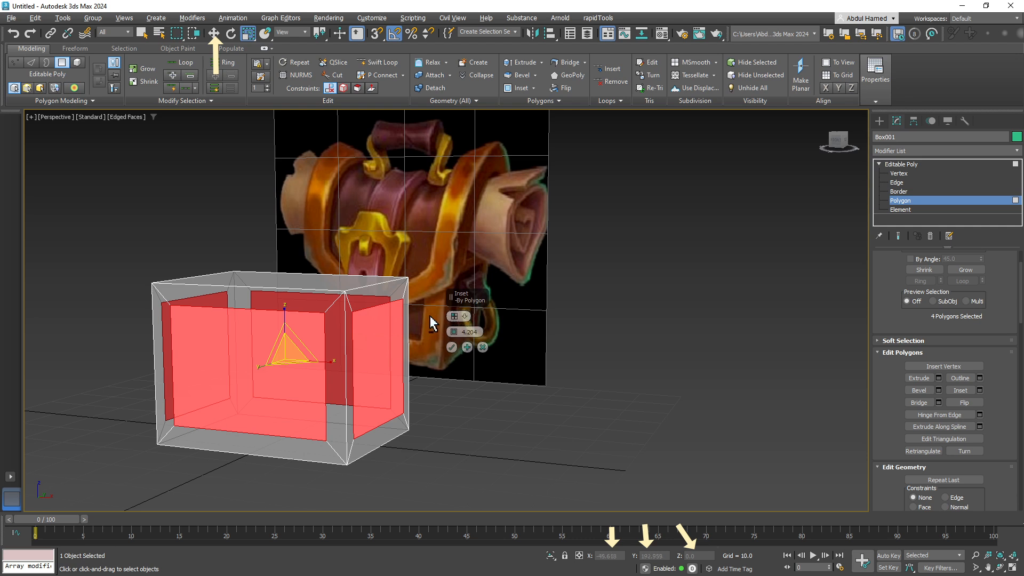
alt+middle_drag(391, 347, 382, 362)
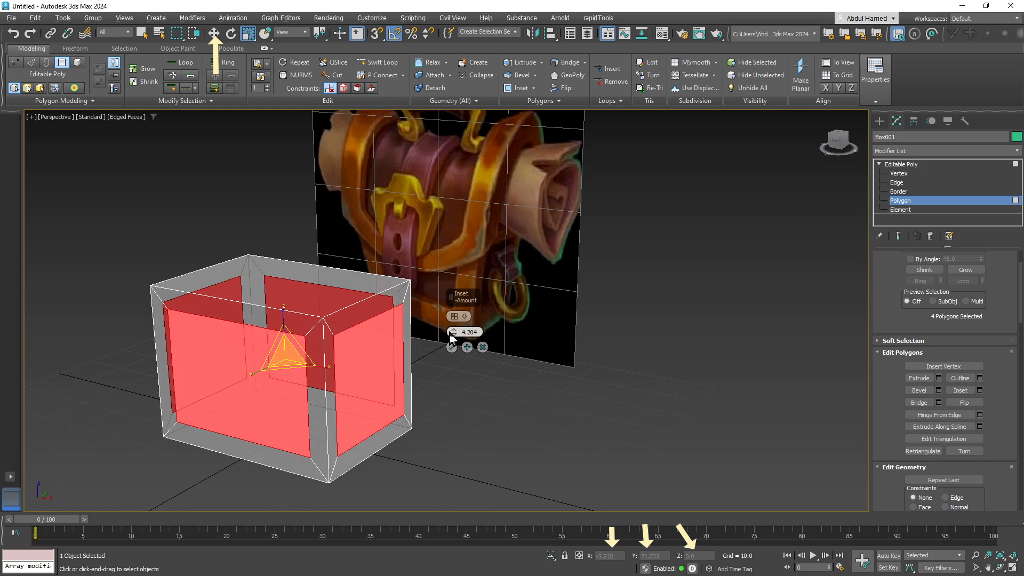
drag(452, 334, 455, 320)
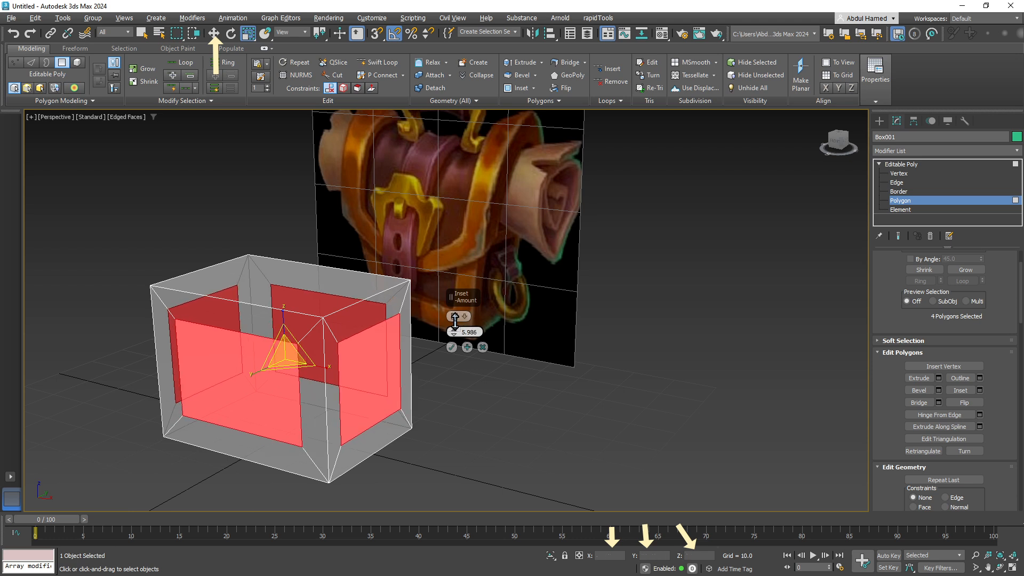
drag(455, 320, 454, 319)
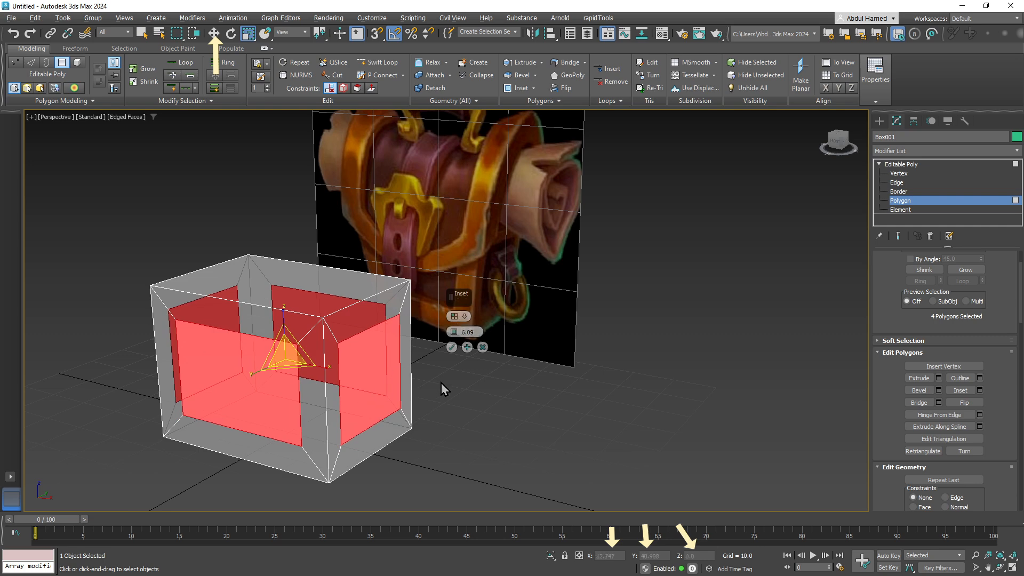
click(451, 348)
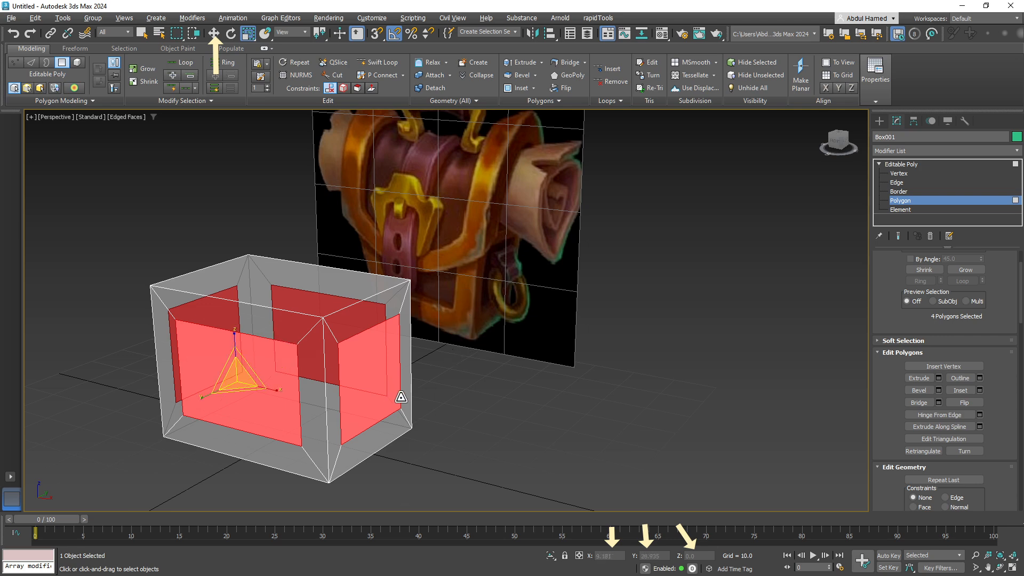
Step: Extrude the four inset side panels inward with a height of -4.462, using the Local Normal option
alt+middle_drag(402, 399, 418, 422)
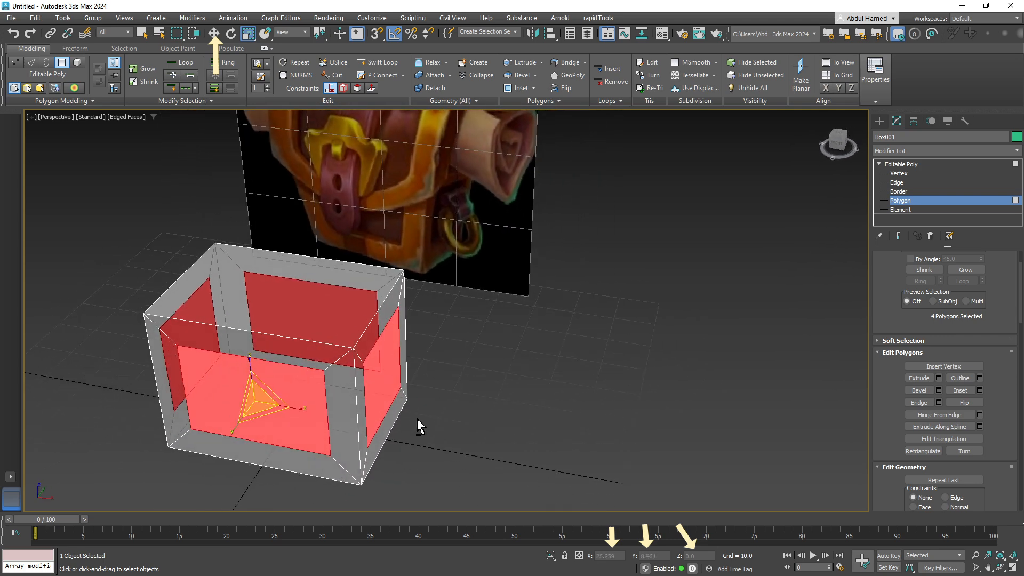
click(938, 378)
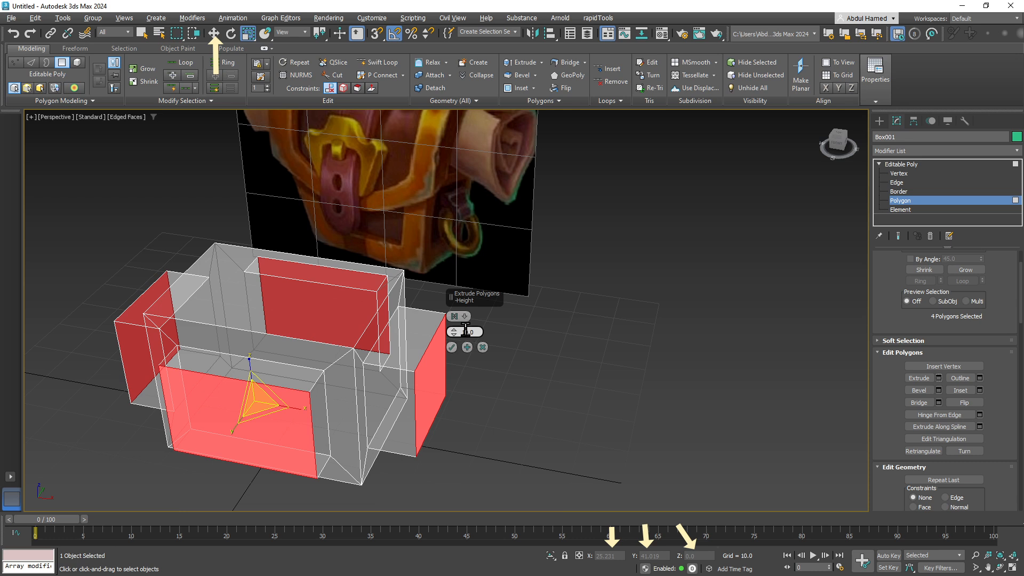
drag(453, 332, 444, 409)
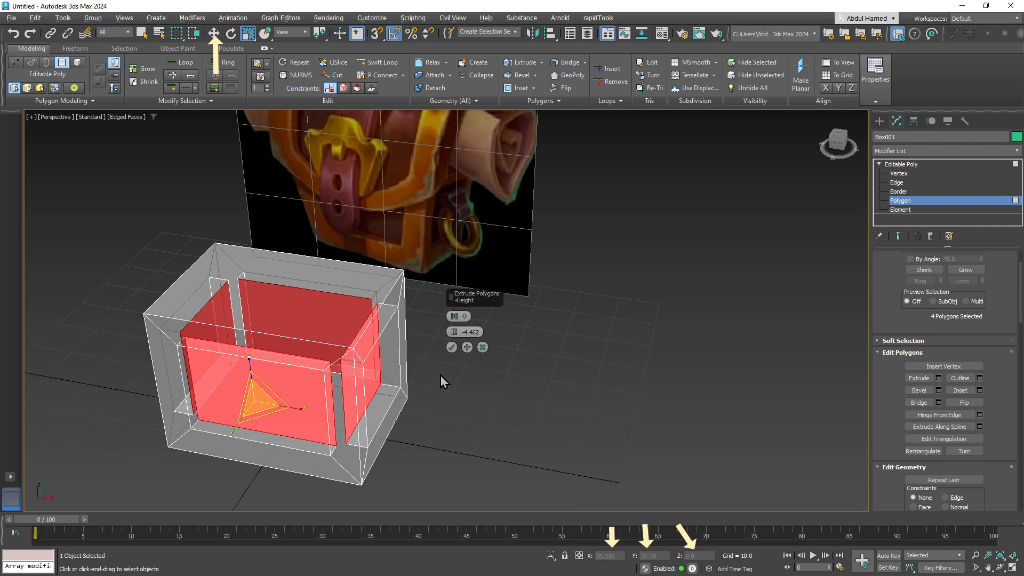
click(467, 318)
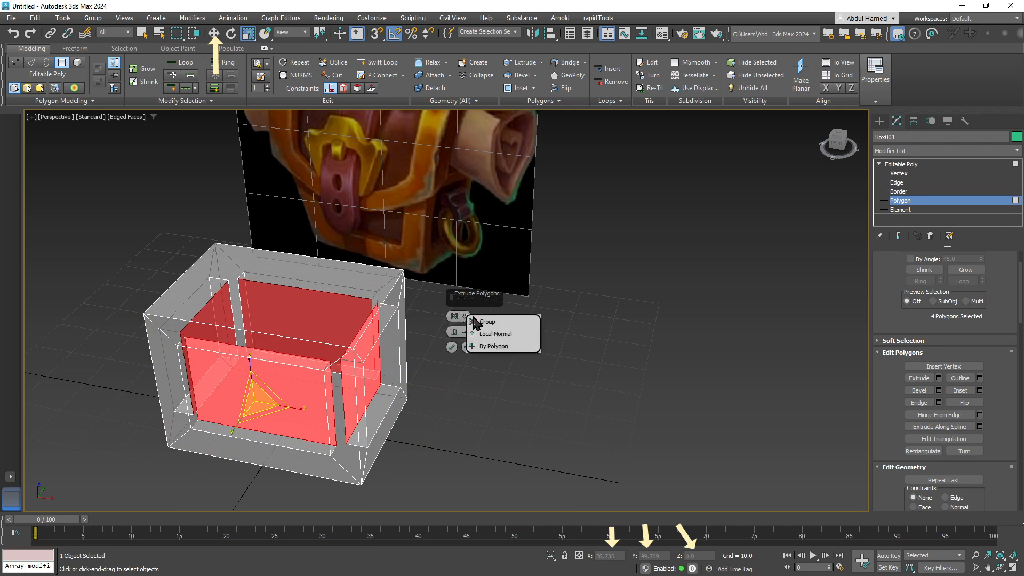
click(517, 320)
click(464, 319)
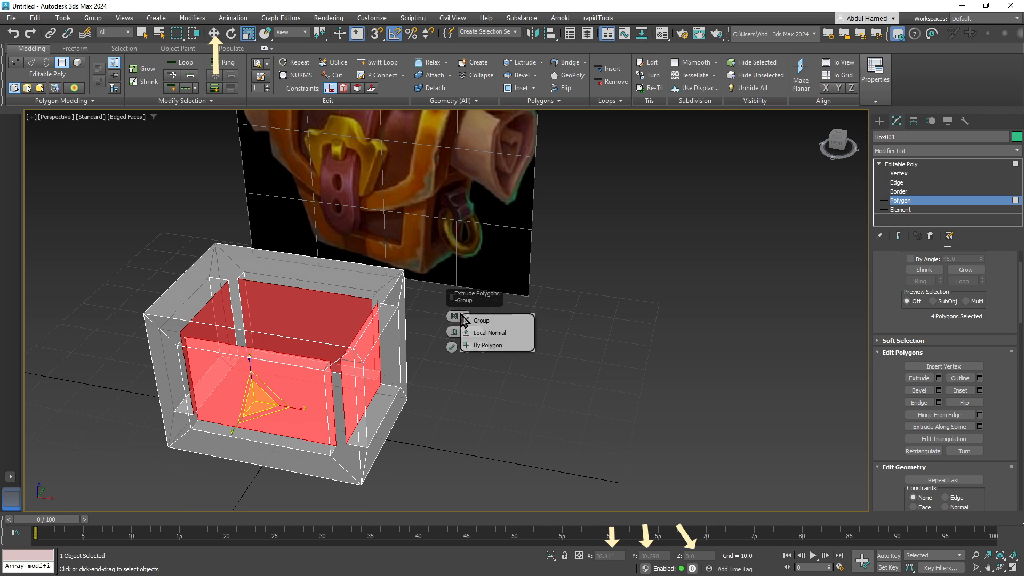
click(479, 333)
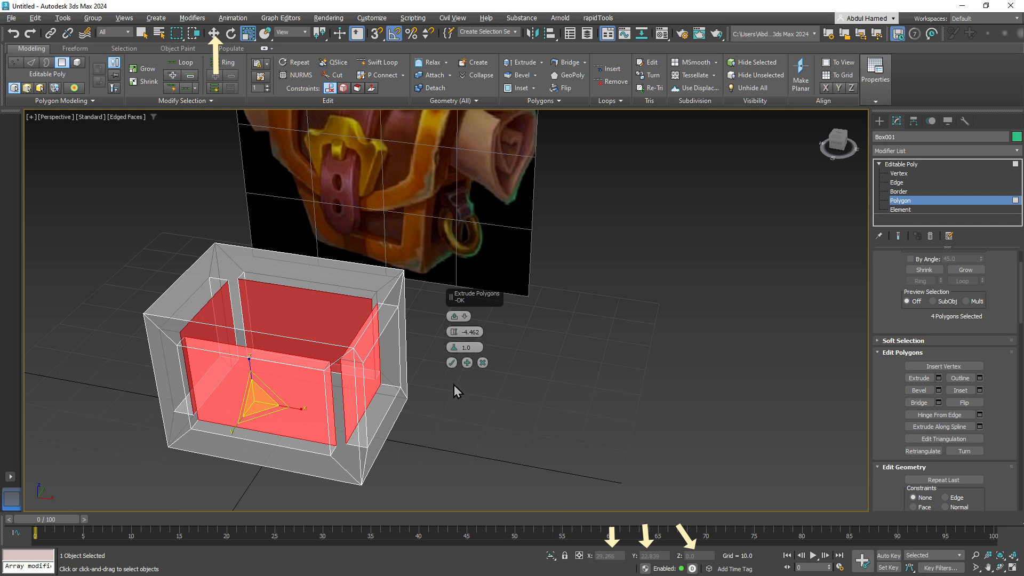
click(451, 363)
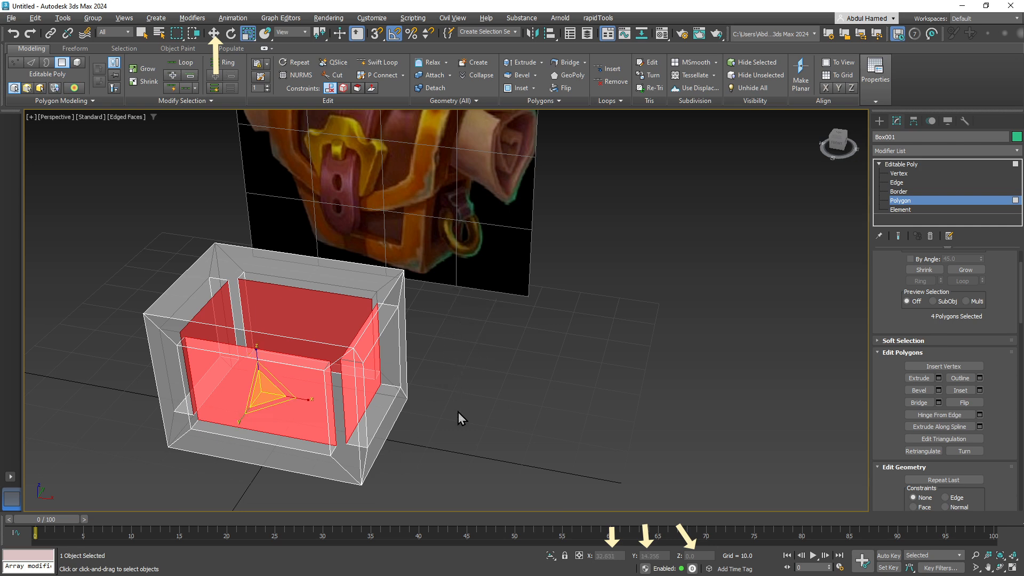
Step: Exit polygon sub-object level and turn off see-through display for the box
alt+middle_drag(463, 410, 504, 381)
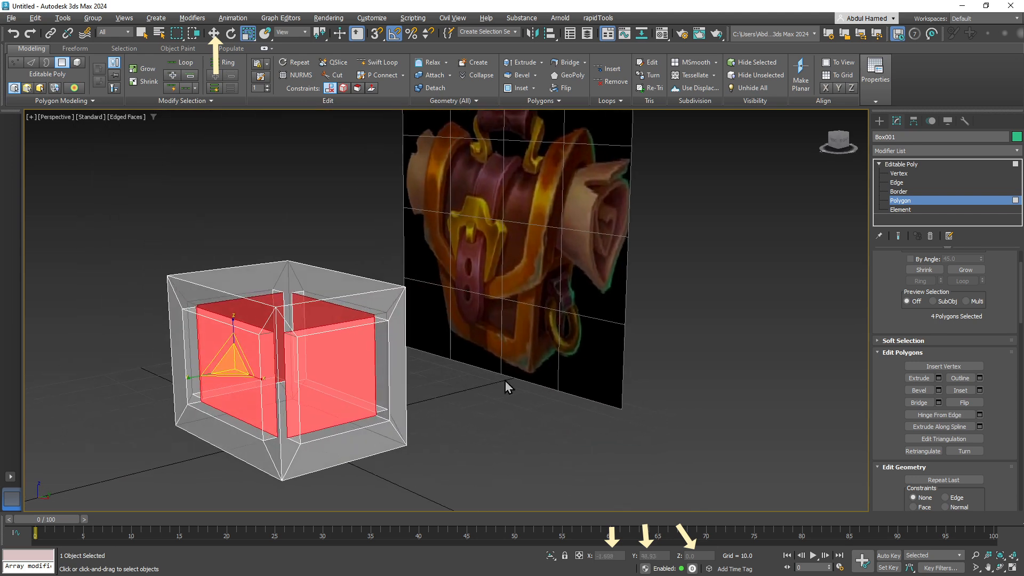
click(901, 164)
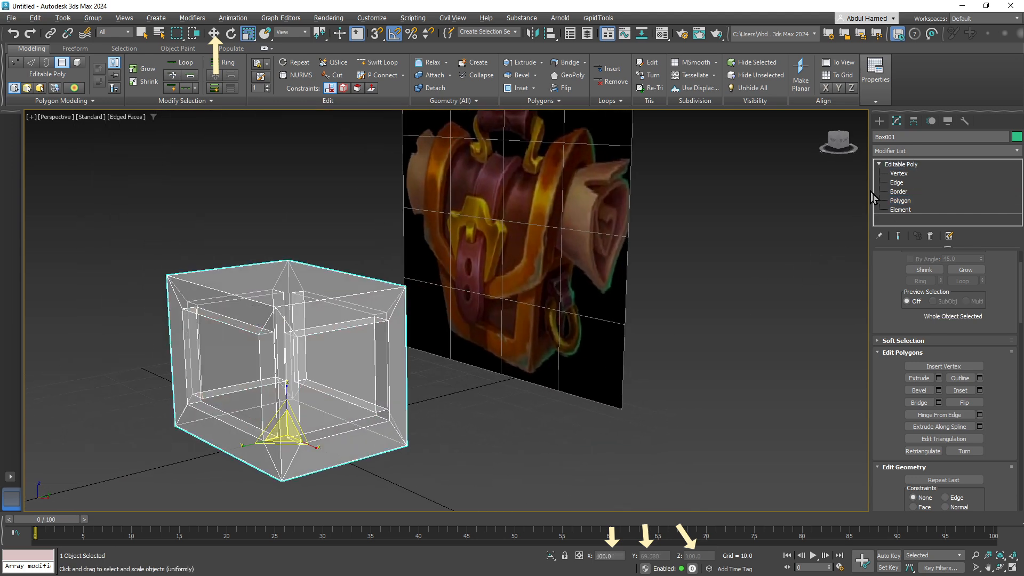
alt+middle_drag(331, 354, 372, 366)
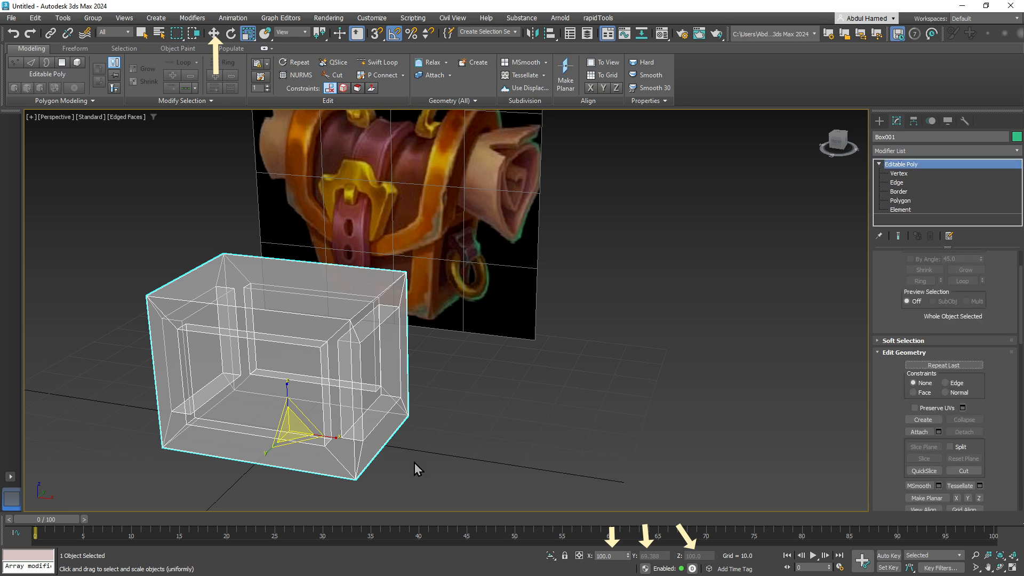
key(alt+x)
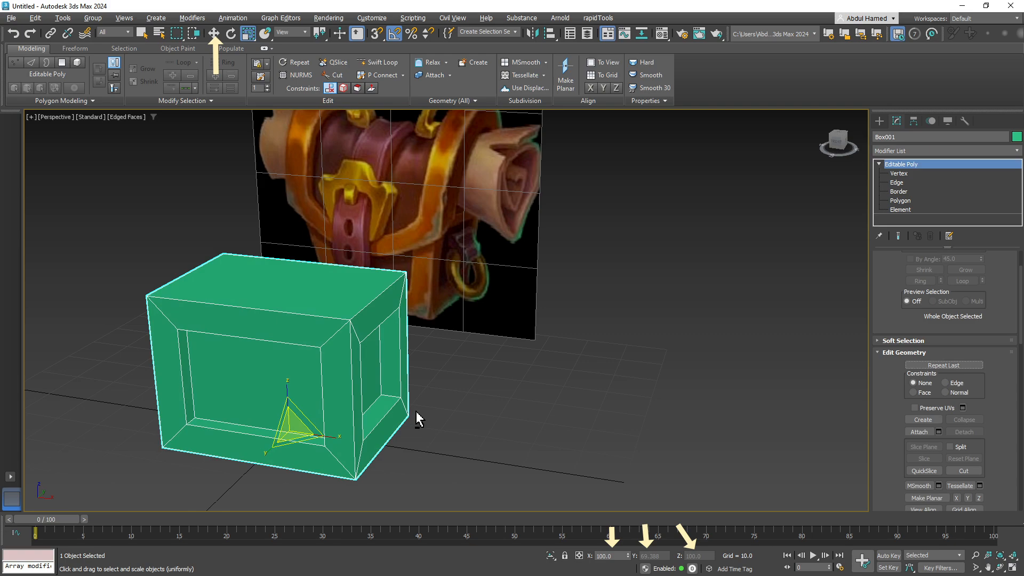
mouse_move(418, 414)
alt+middle_down()
mouse_move(394, 410)
mouse_move(500, 404)
mouse_move(348, 415)
mouse_move(423, 414)
alt+middle_up()
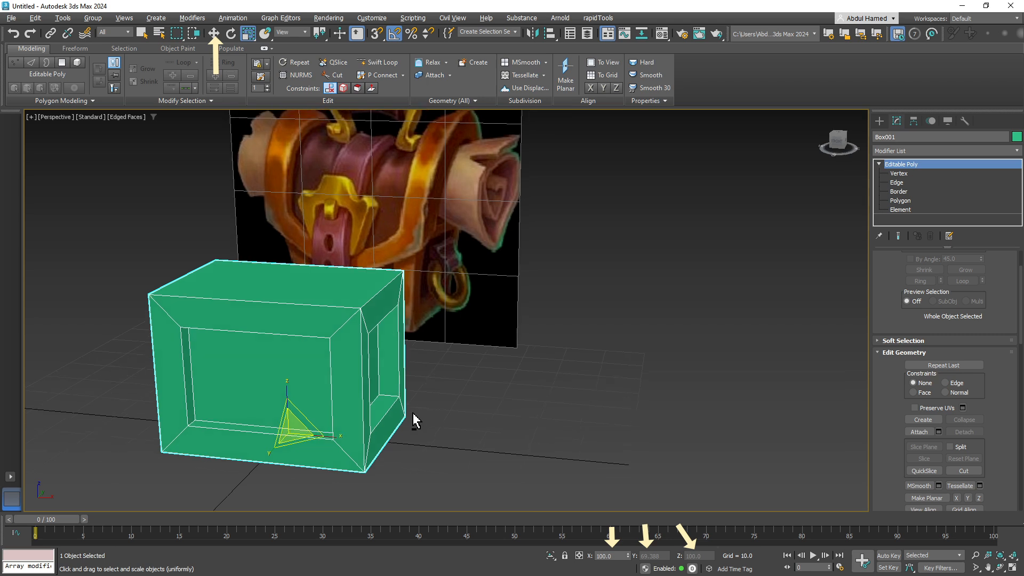
key(alt+x)
key(alt+x)
key(alt+x)
key(alt+x)
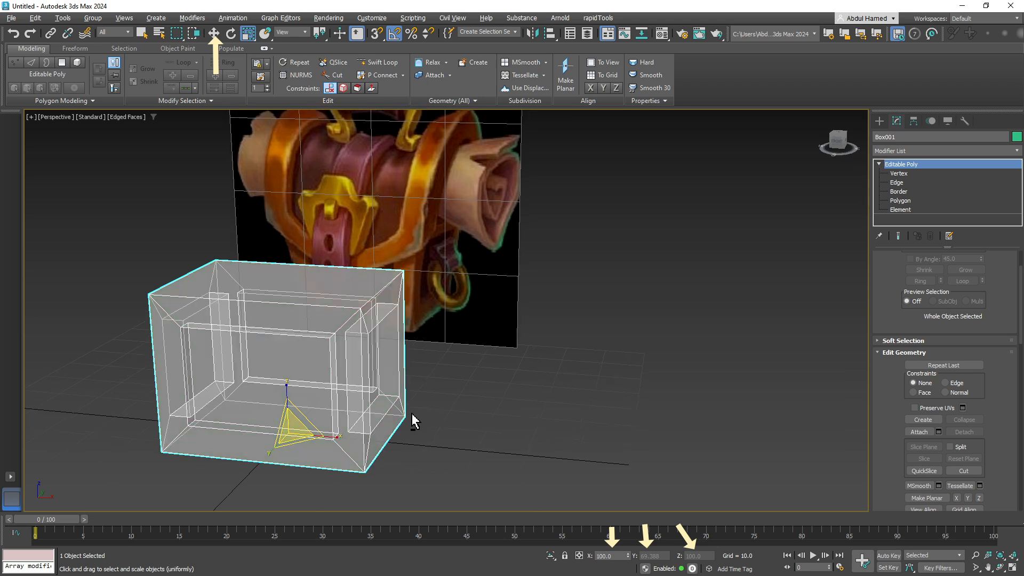
alt+middle_drag(414, 421, 437, 411)
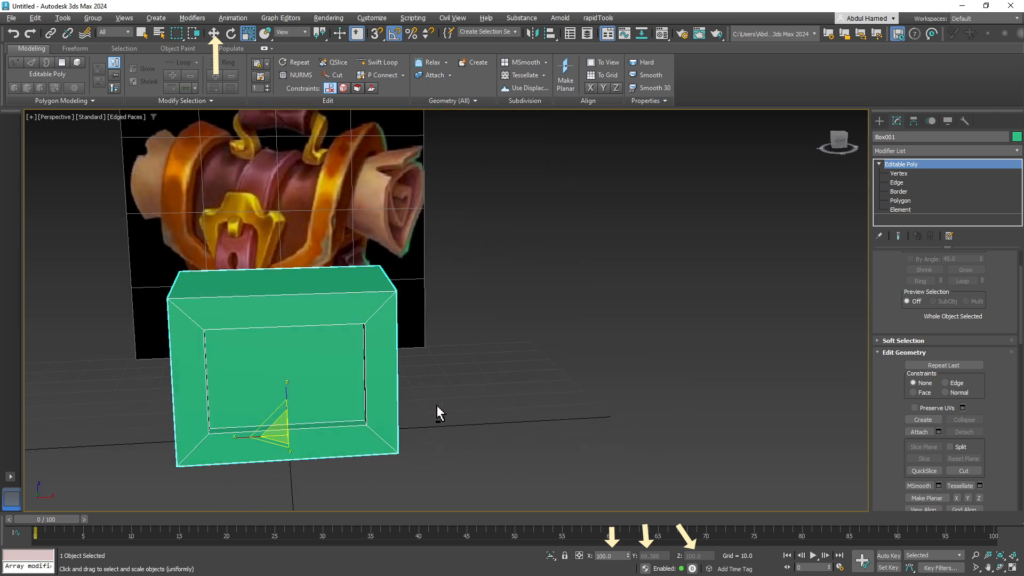
alt+middle_drag(495, 308, 507, 345)
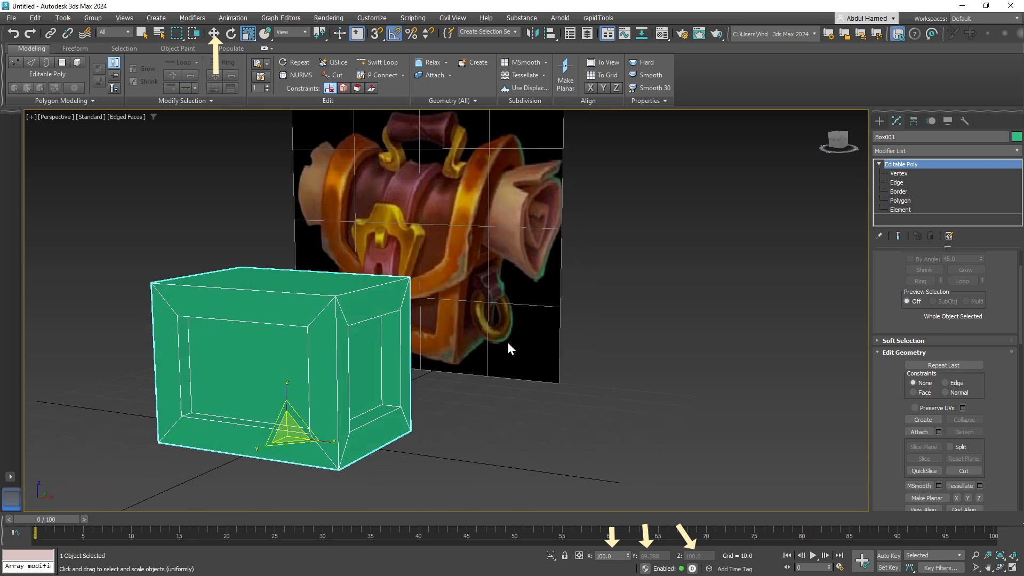
Step: Add an FFD 2x2x2 modifier to the box and enter its Control Points level
click(926, 151)
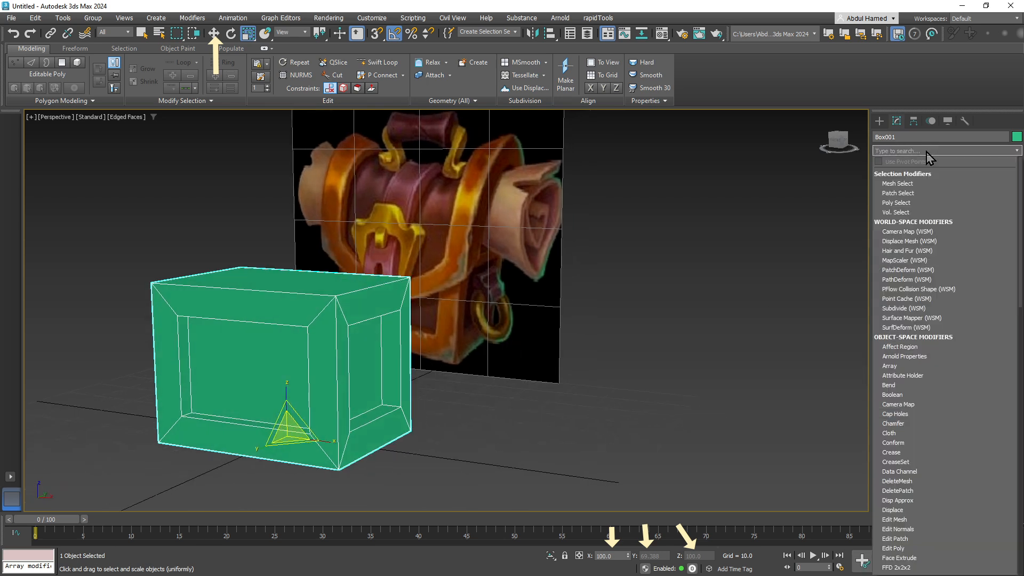
text(f)
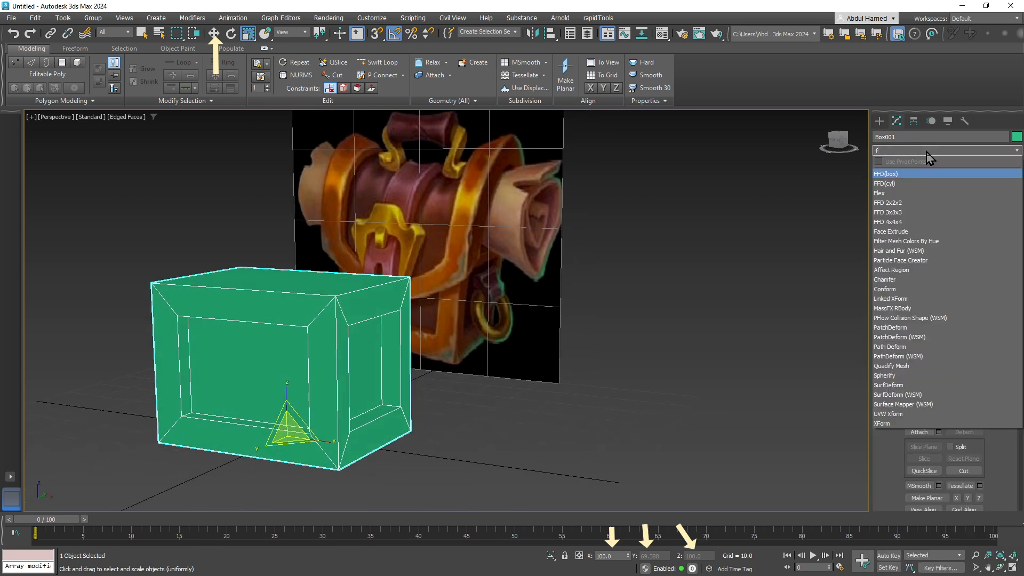
text(dd)
key(BackSpace)
key(BackSpace)
text(fd)
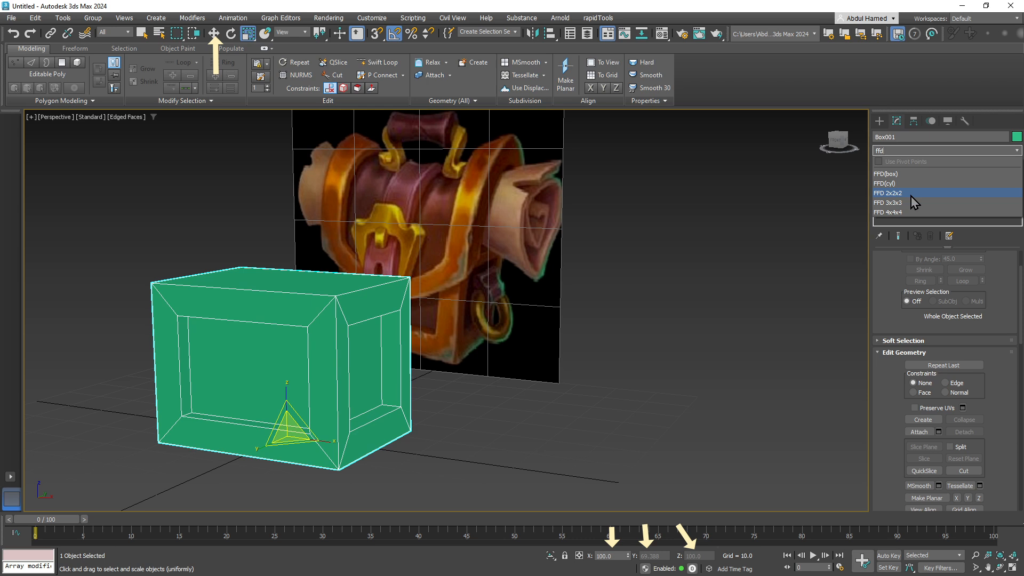
click(911, 194)
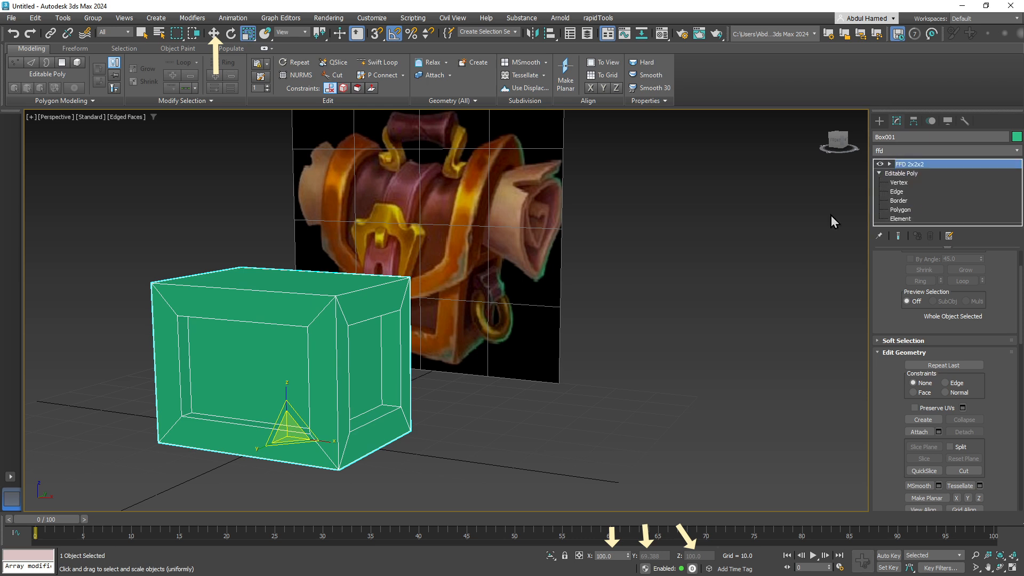
click(889, 164)
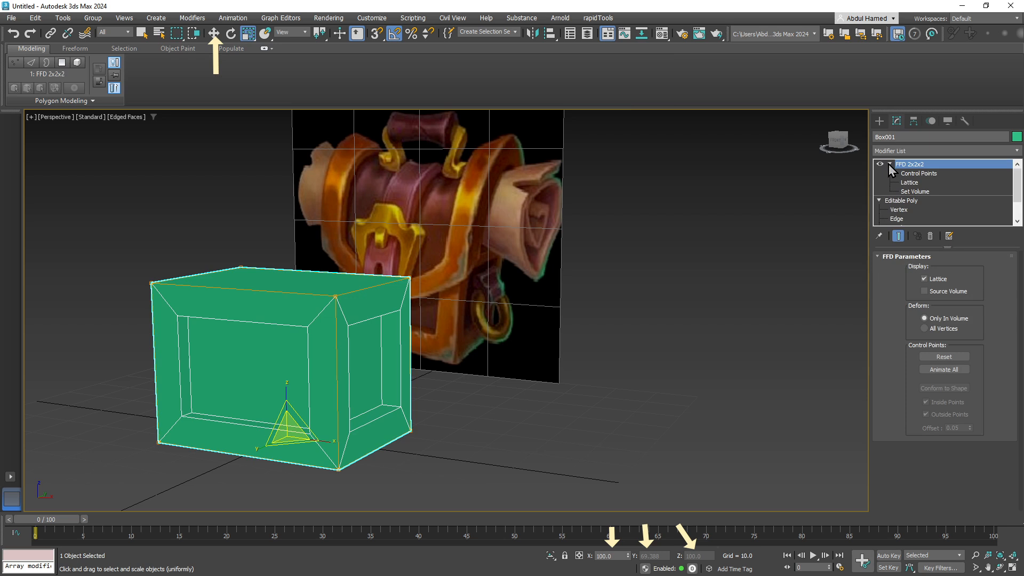
click(935, 173)
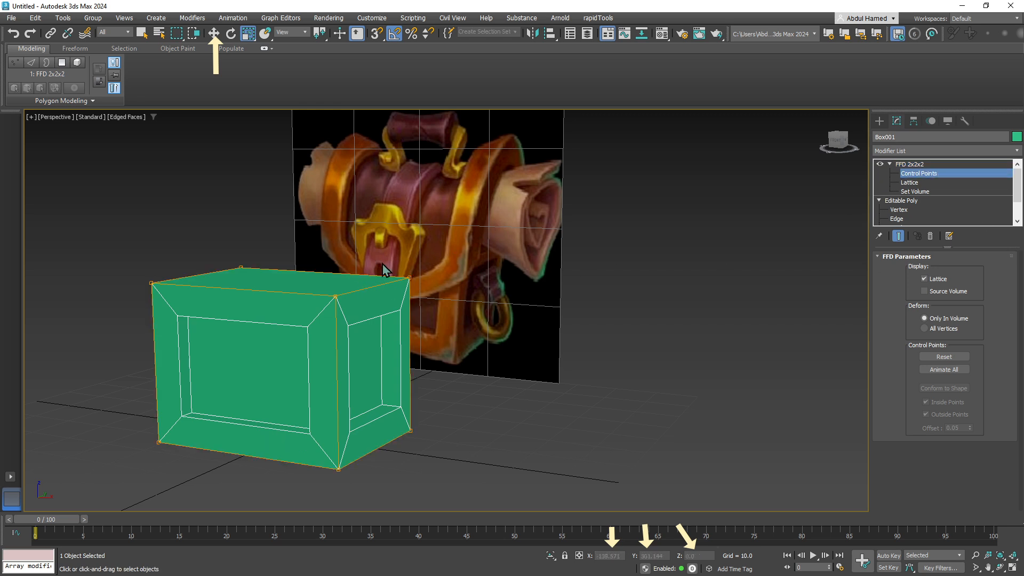
Step: Select the four upper FFD control points and scale them outward along X and Y to flare the box towards its top, matching the reference
drag(218, 306, 142, 311)
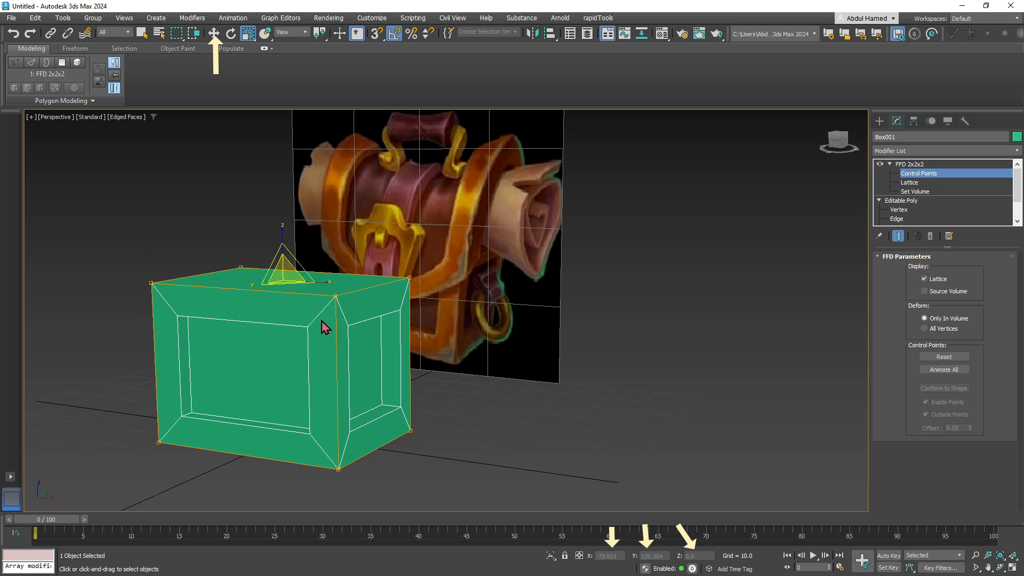
alt+middle_drag(337, 317, 347, 322)
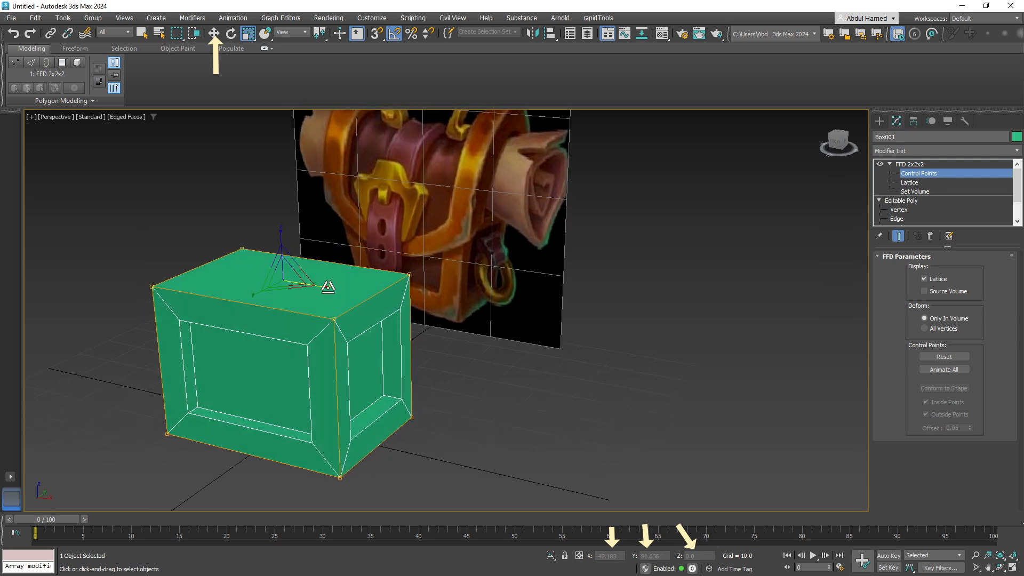
drag(328, 287, 339, 289)
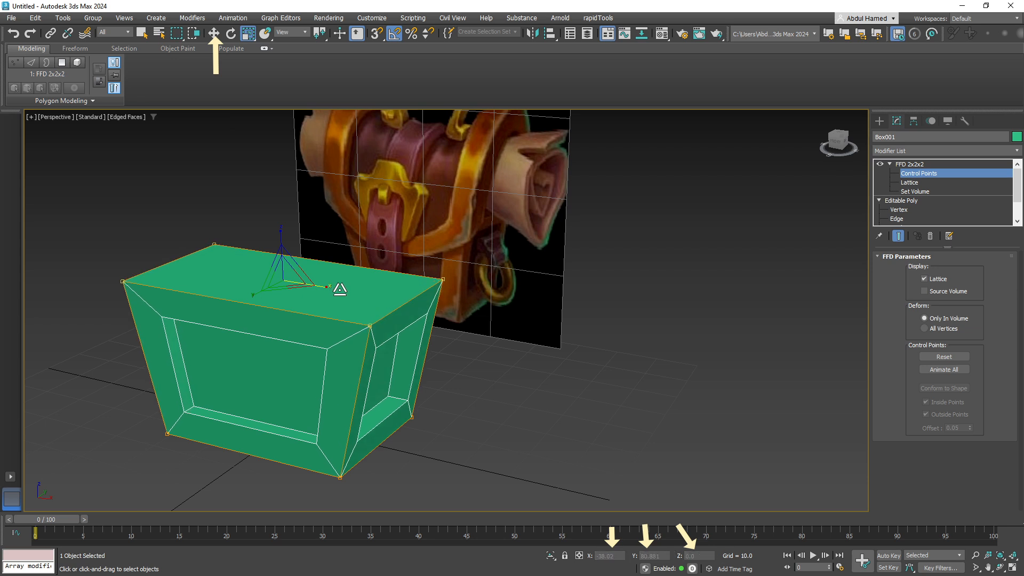
drag(255, 291, 250, 296)
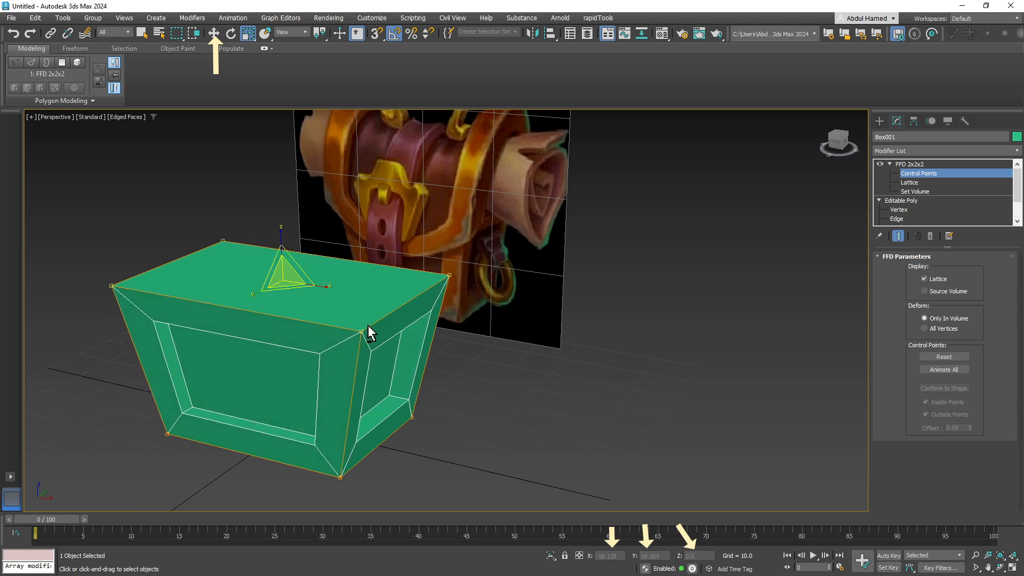
alt+middle_drag(368, 334, 380, 310)
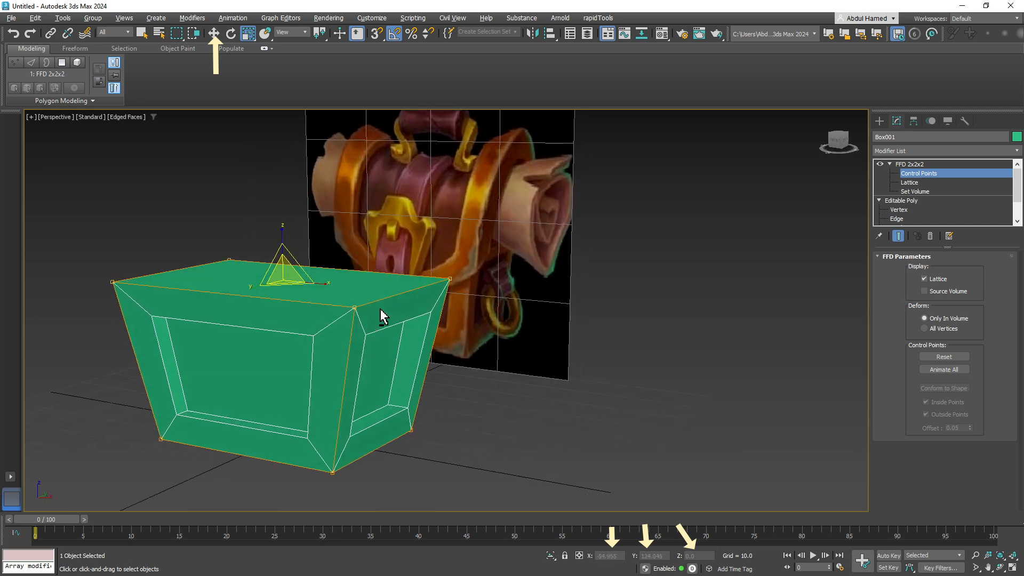
drag(329, 283, 323, 283)
alt+middle_drag(525, 338, 505, 335)
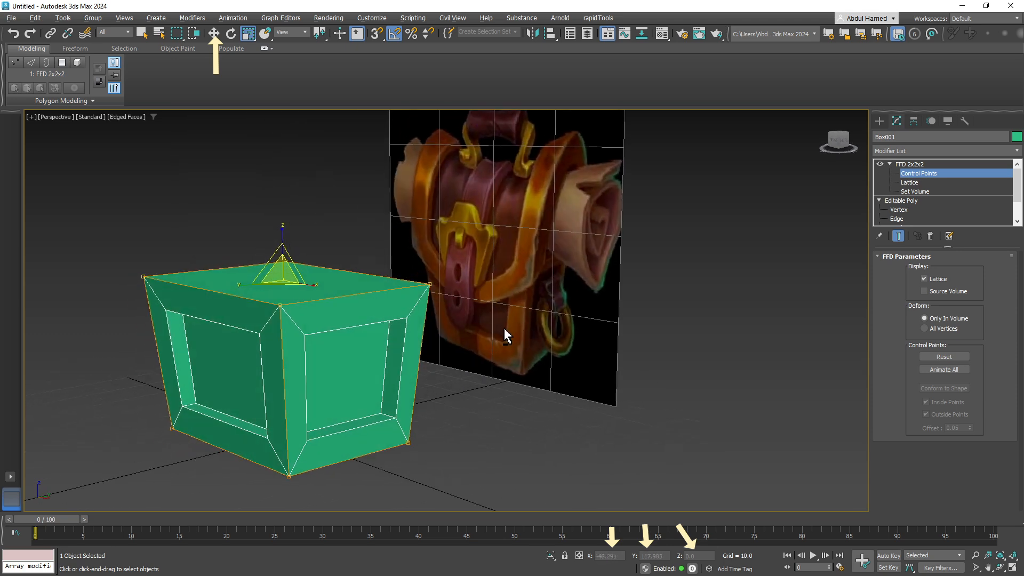
mouse_move(491, 388)
alt+middle_down()
mouse_move(523, 388)
mouse_move(510, 389)
alt+middle_up()
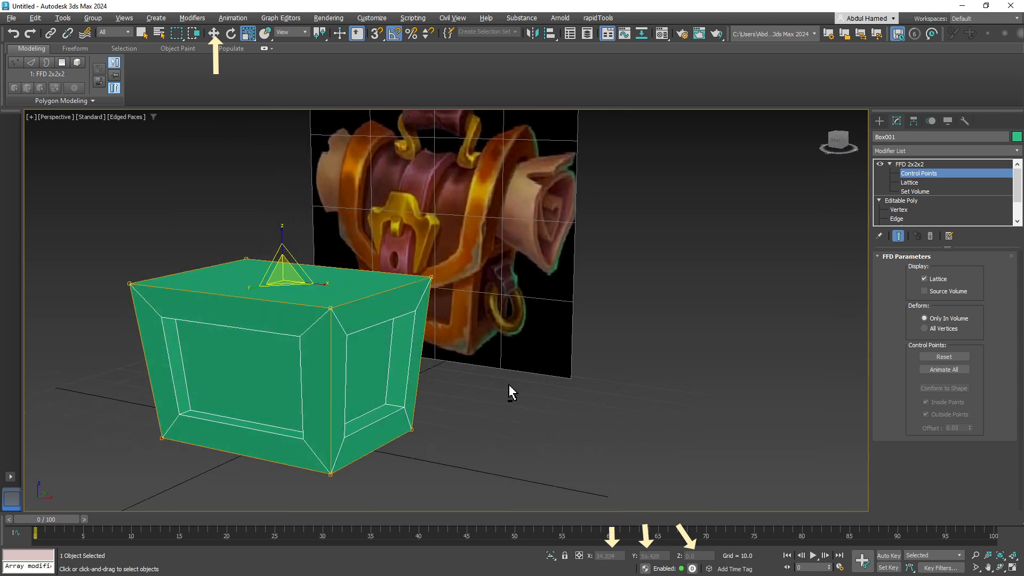
Step: Leave control point editing and collapse the box's whole modifier stack into an Editable Poly
click(911, 165)
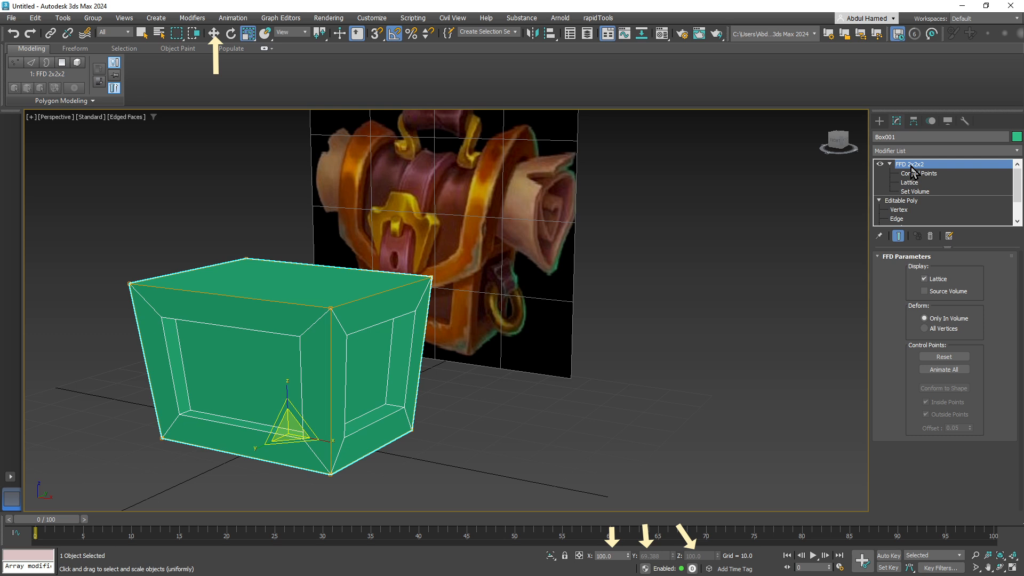
right_click(912, 166)
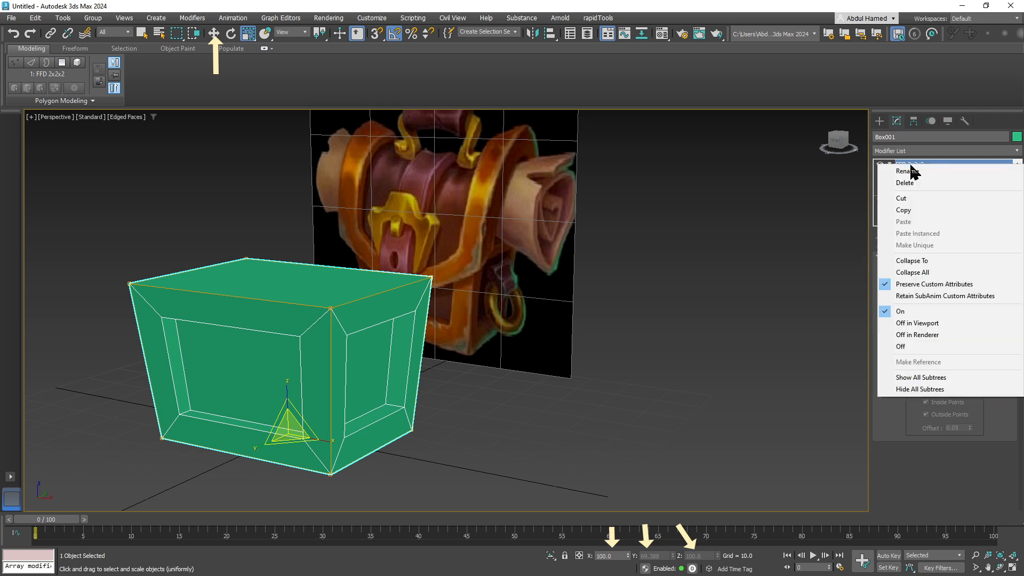
click(912, 273)
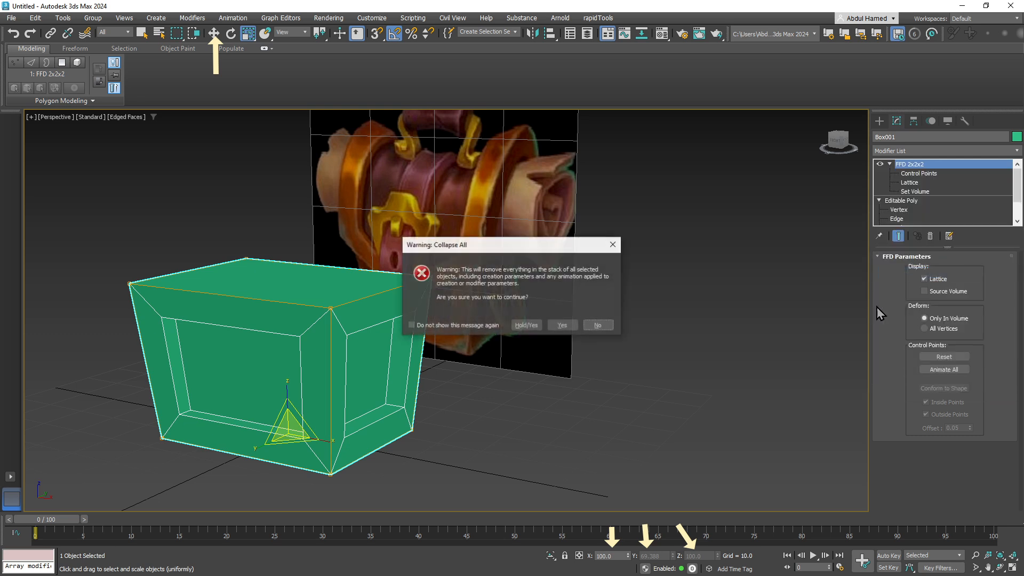
click(555, 327)
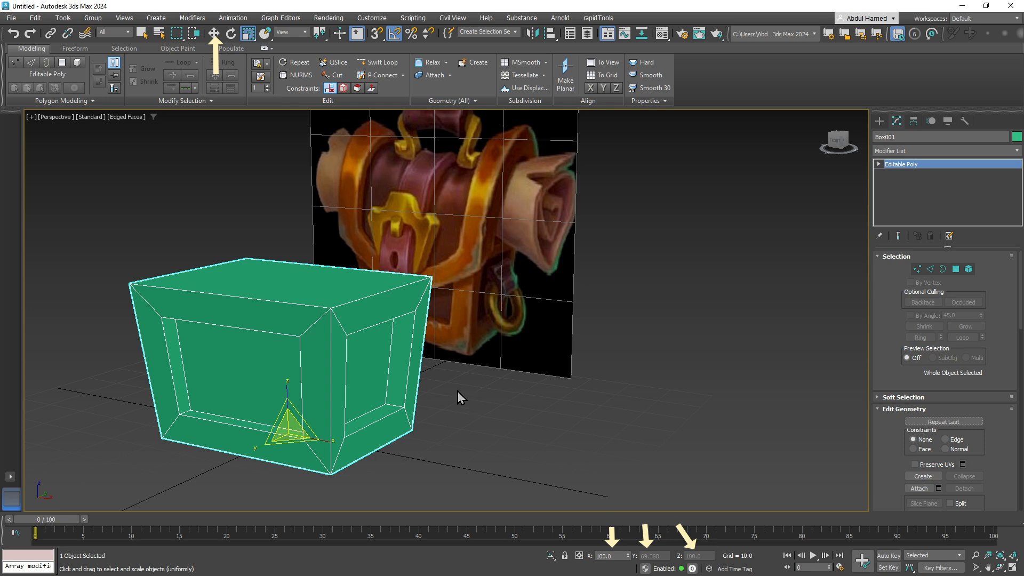
Step: Switch to the tb.jpg reference in Krita, choose the Freehand Brush, and add a new paint layer above the hidden one
alt+middle_drag(469, 338, 435, 319)
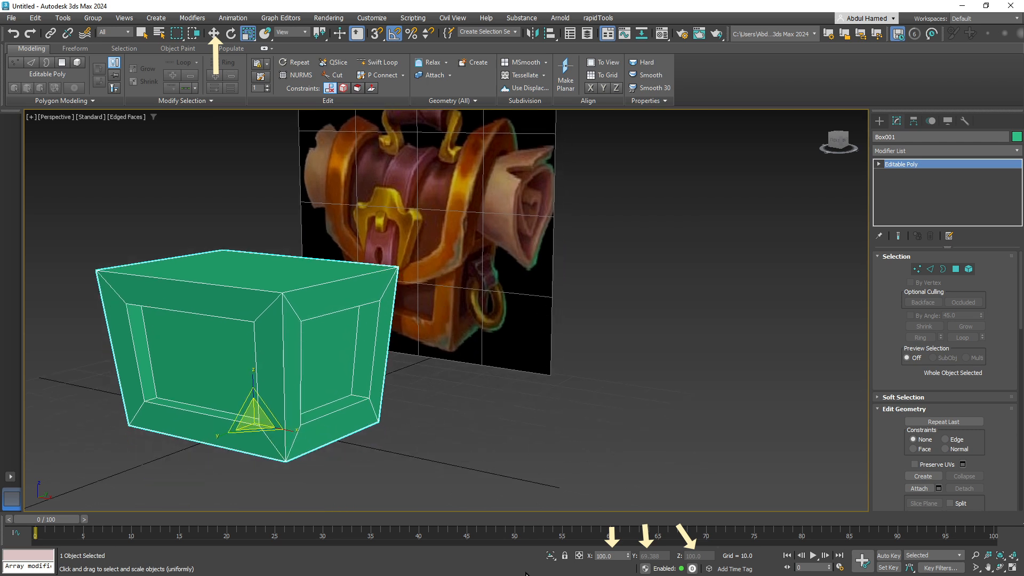
key(r)
key(alt)
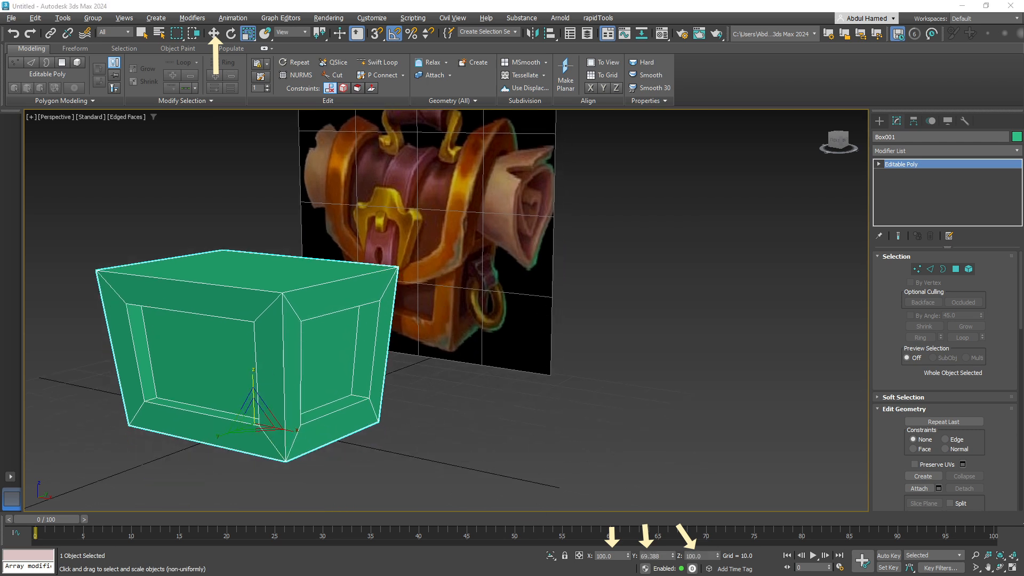
key(alt+Tab)
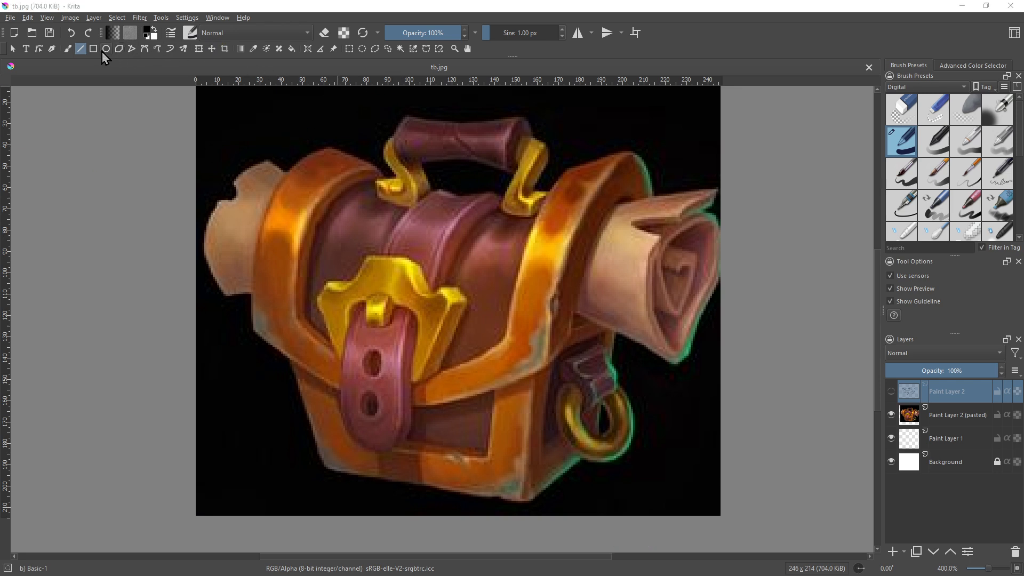
click(68, 49)
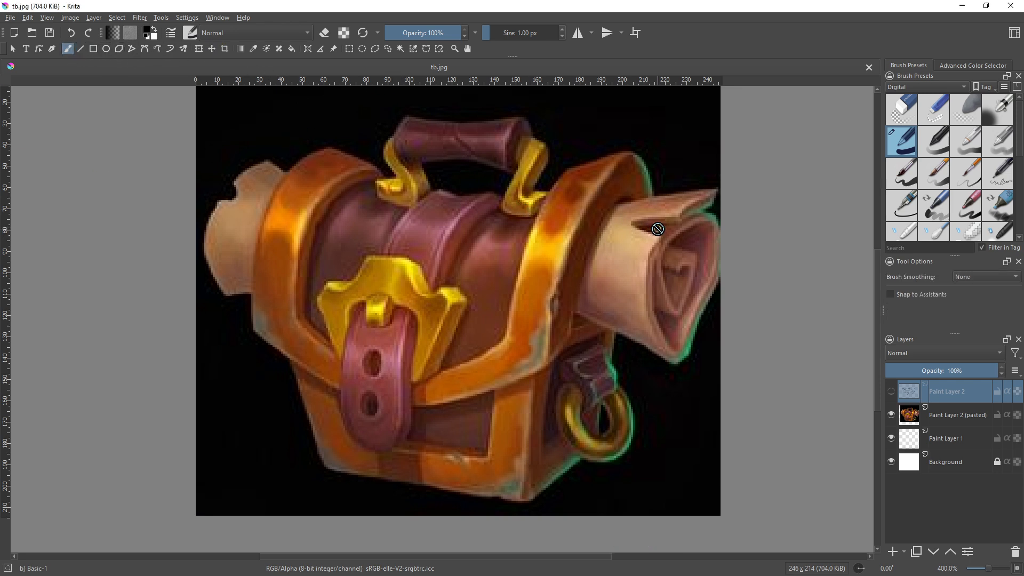
click(648, 308)
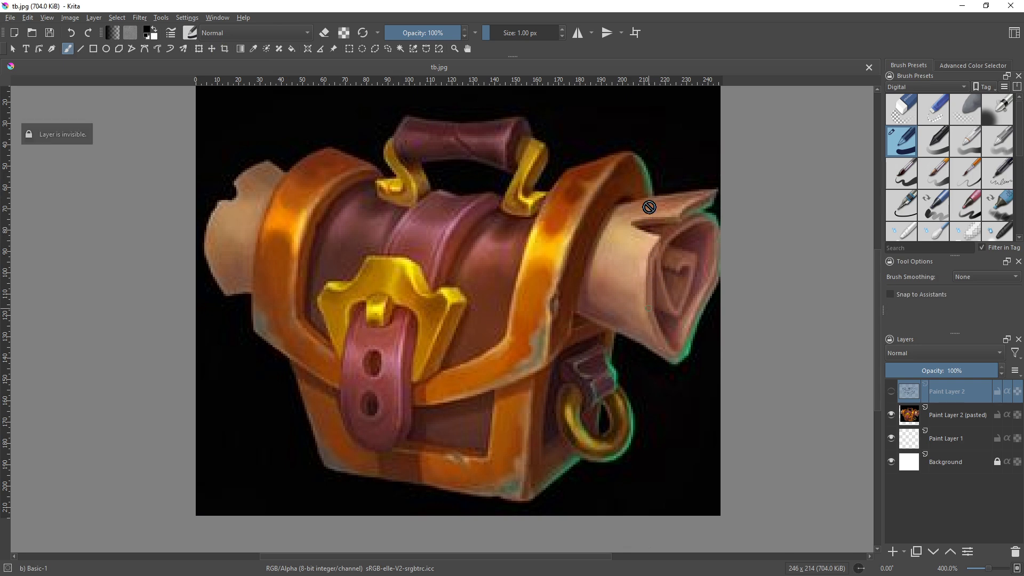
click(892, 552)
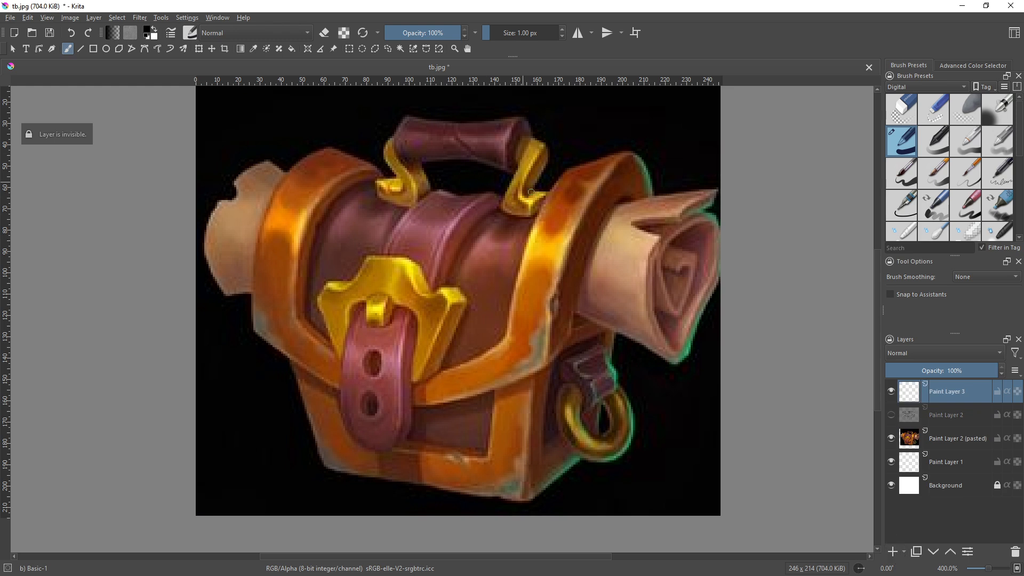
Step: Trace the outer and inner edges of the lid's orange trim in black, covering the side arch and the curved front band
mouse_move(646, 313)
mouse_down()
mouse_move(651, 187)
mouse_move(634, 160)
mouse_move(614, 169)
mouse_move(590, 209)
mouse_move(550, 332)
mouse_up()
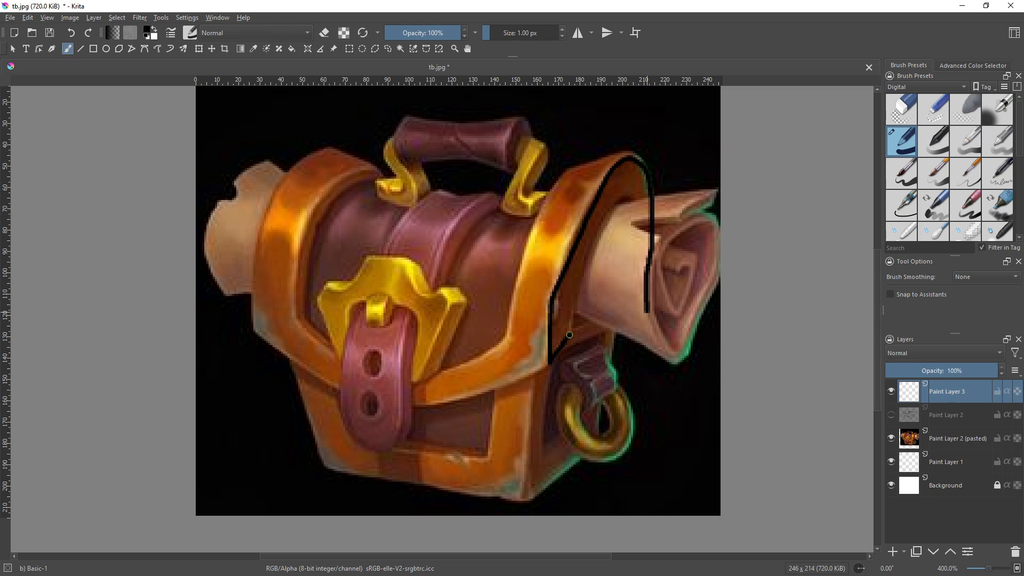
mouse_move(570, 335)
mouse_down()
mouse_move(569, 291)
mouse_move(626, 201)
mouse_move(636, 240)
mouse_move(629, 328)
mouse_up()
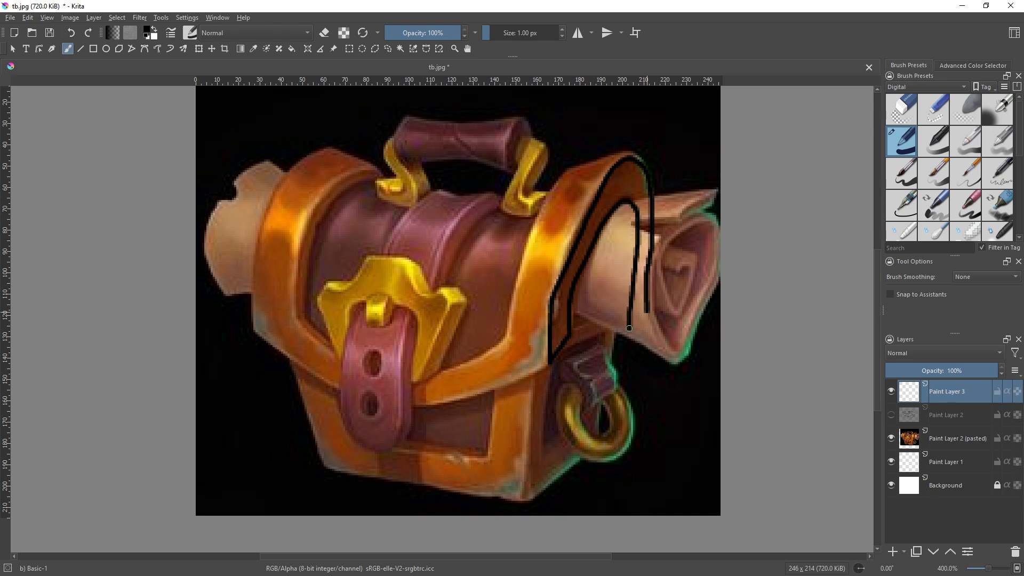
mouse_move(550, 363)
mouse_down()
mouse_move(462, 401)
mouse_move(391, 408)
mouse_move(342, 393)
mouse_up()
mouse_move(293, 363)
mouse_down()
mouse_move(262, 331)
mouse_move(261, 282)
mouse_move(263, 221)
mouse_move(300, 163)
mouse_up()
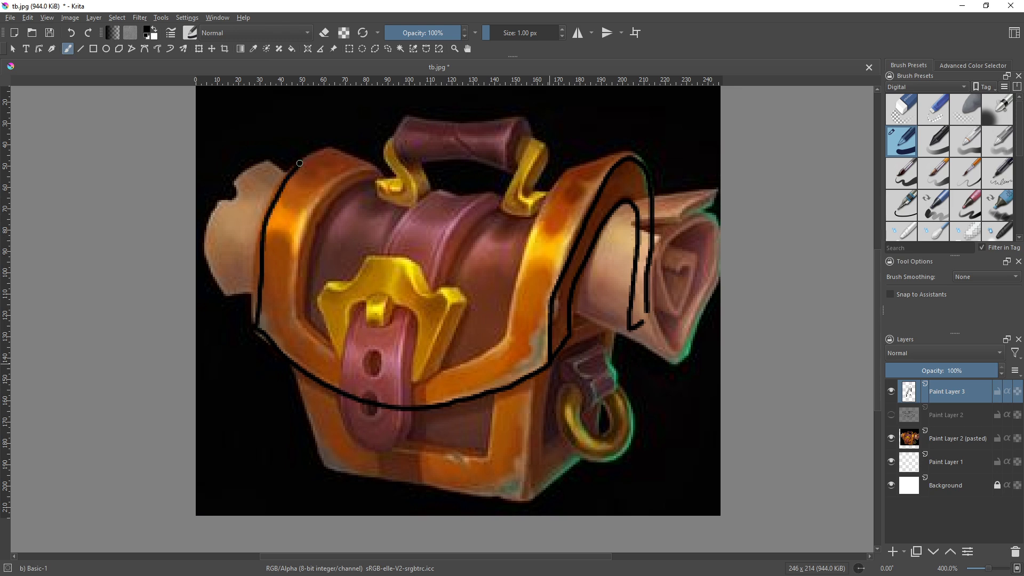
mouse_move(373, 168)
mouse_down()
mouse_move(325, 188)
mouse_move(296, 251)
mouse_move(292, 303)
mouse_move(346, 357)
mouse_move(395, 366)
mouse_move(476, 363)
mouse_move(503, 340)
mouse_move(564, 171)
mouse_up()
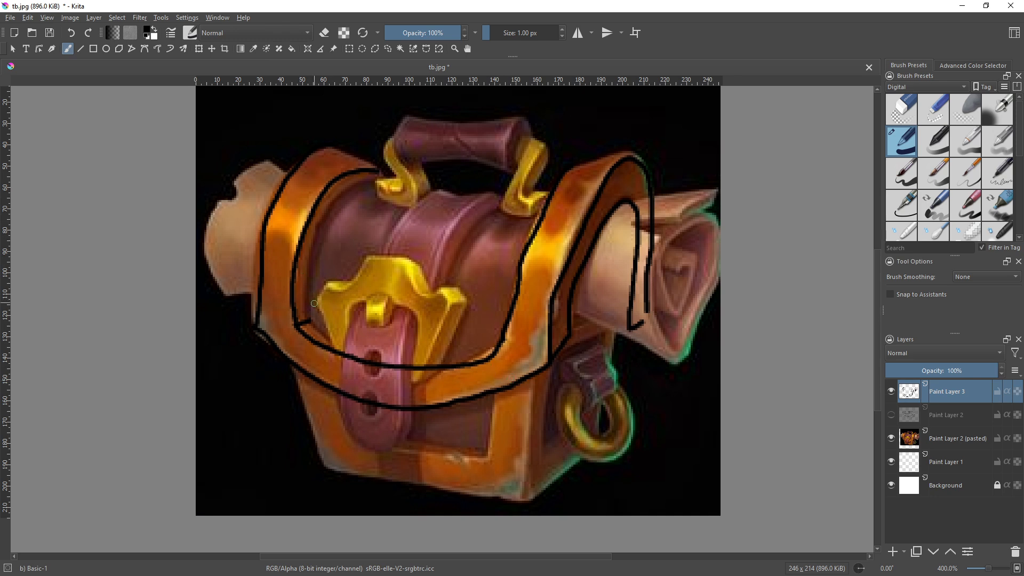
mouse_move(310, 322)
mouse_down()
mouse_move(315, 244)
mouse_move(352, 195)
mouse_move(385, 180)
mouse_up()
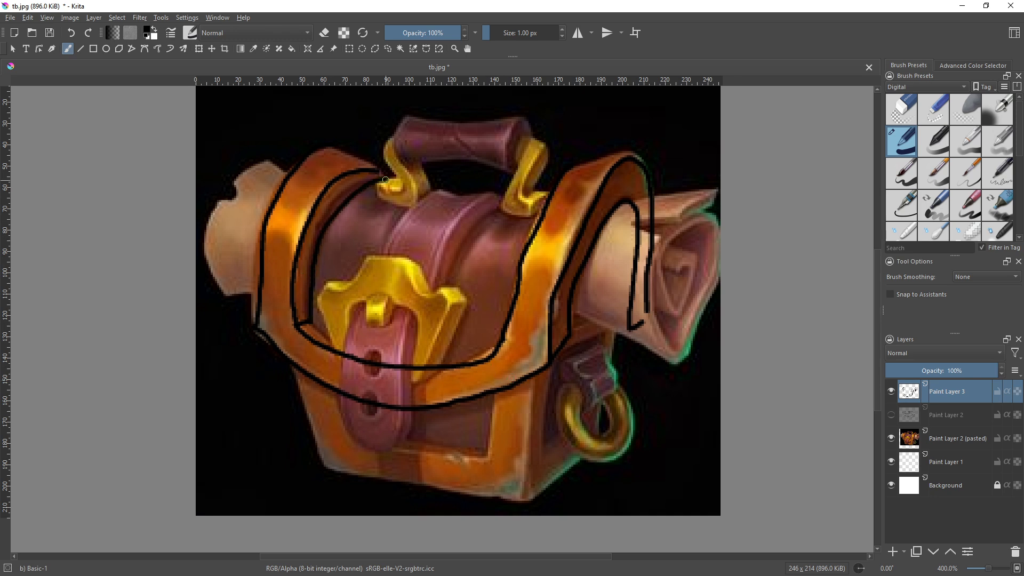
drag(310, 323, 334, 339)
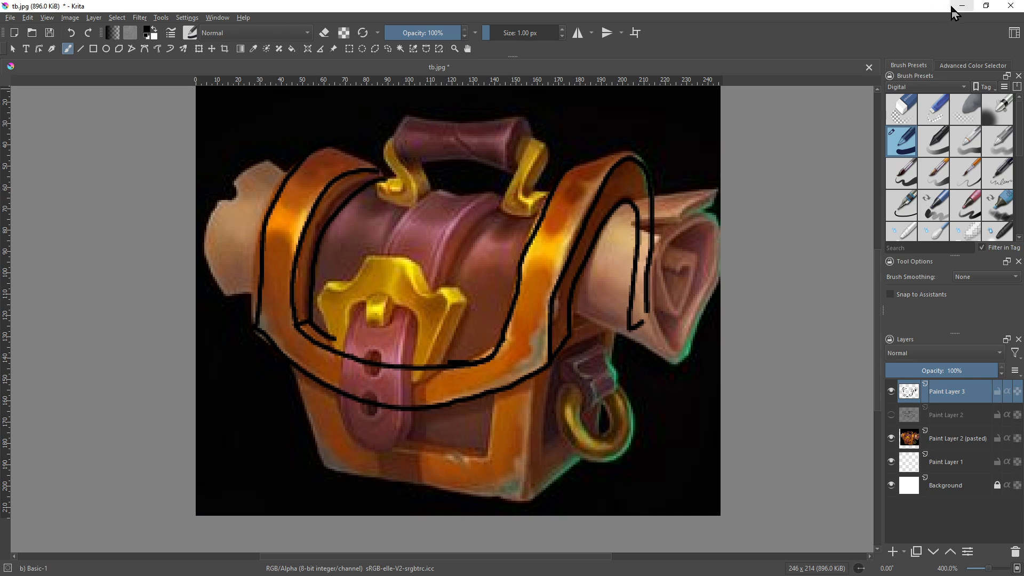
Step: Switch back to 3ds Max and apply the unused 03 - Default material to the box
click(961, 7)
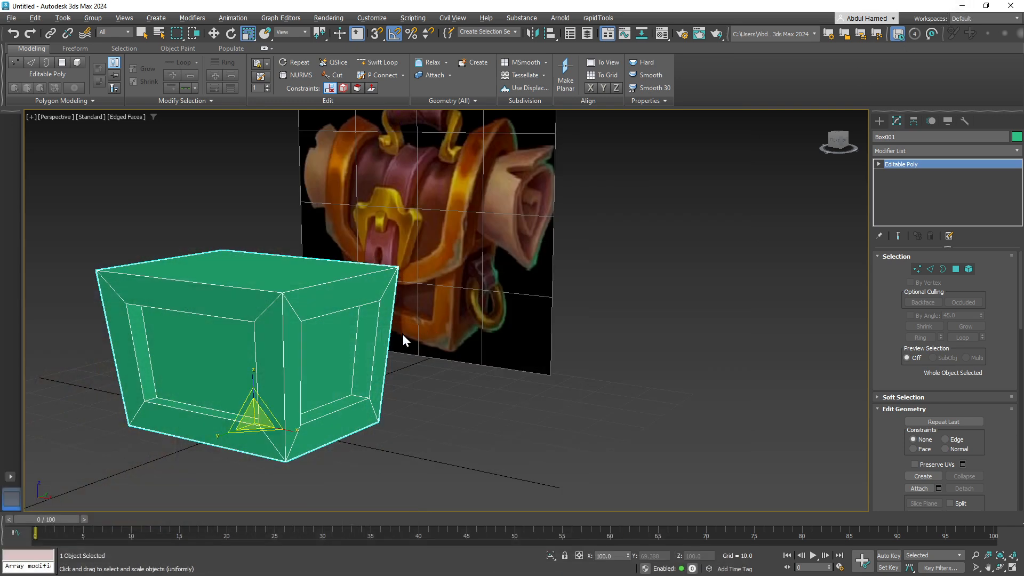
middle_drag(385, 354, 454, 300)
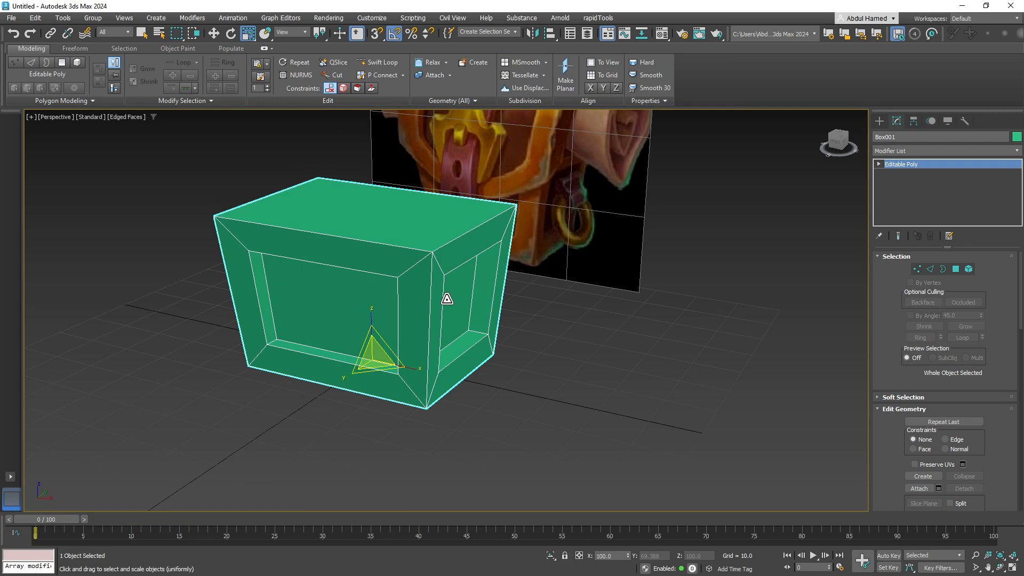
key(m)
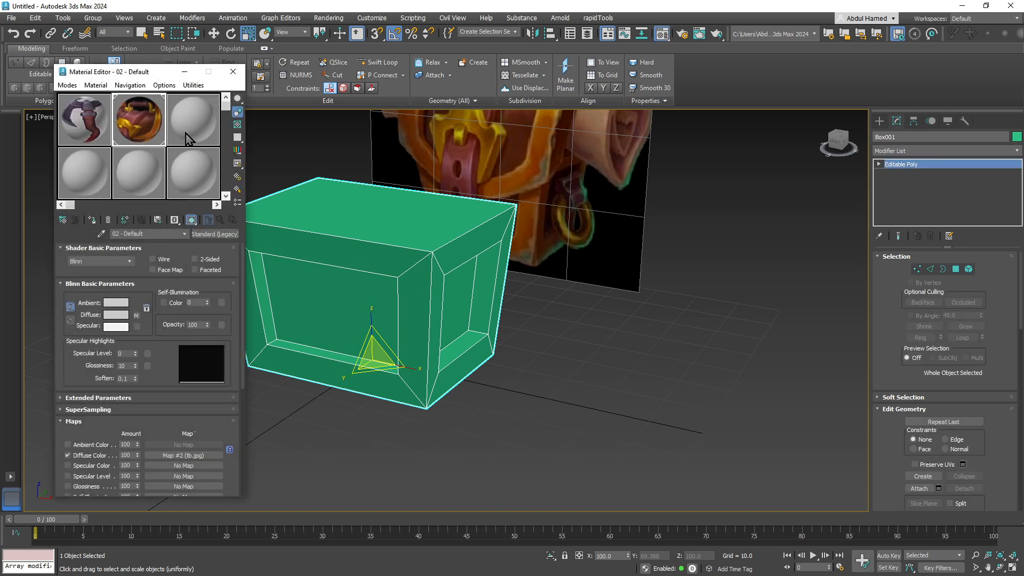
click(187, 128)
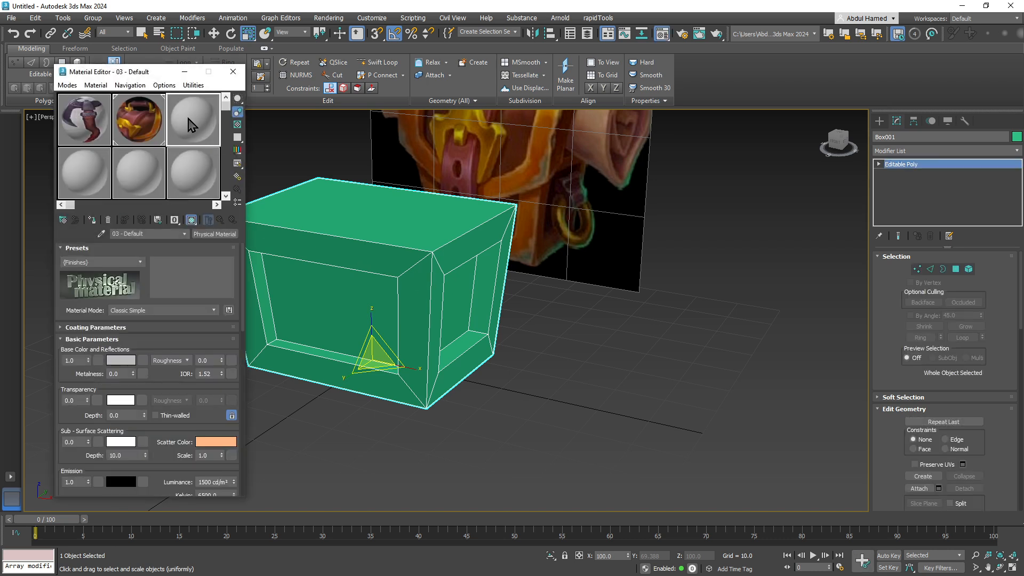
drag(188, 125, 347, 247)
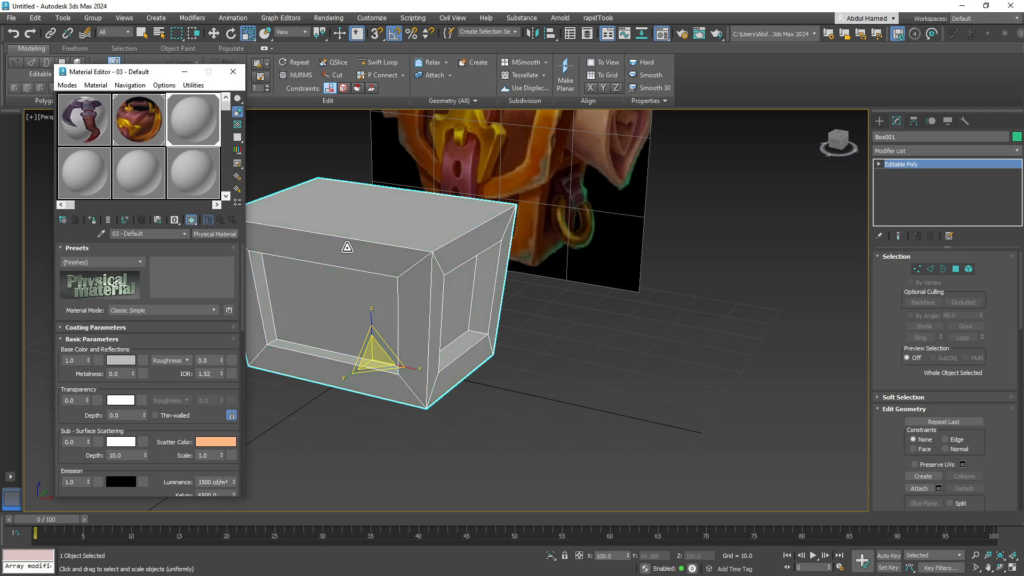
middle_drag(398, 285, 473, 267)
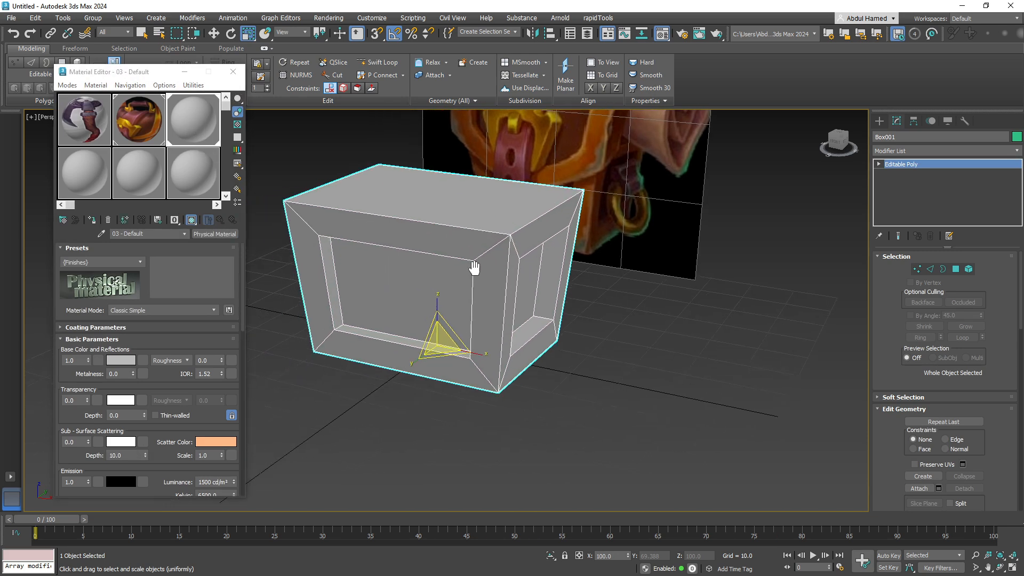
Step: Change the box's object color to black, then deselect the box and close the Material Editor
click(1017, 137)
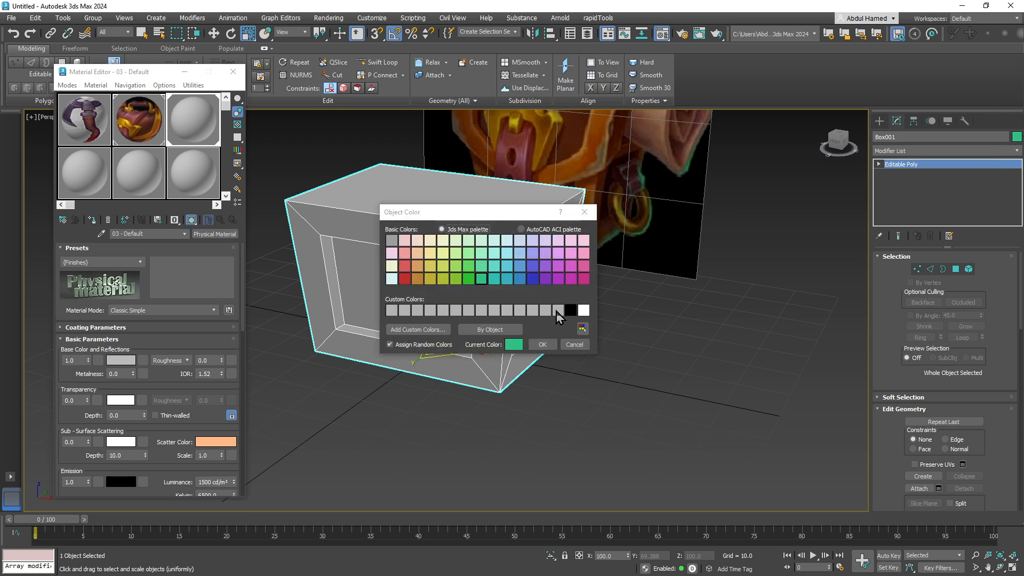
click(570, 310)
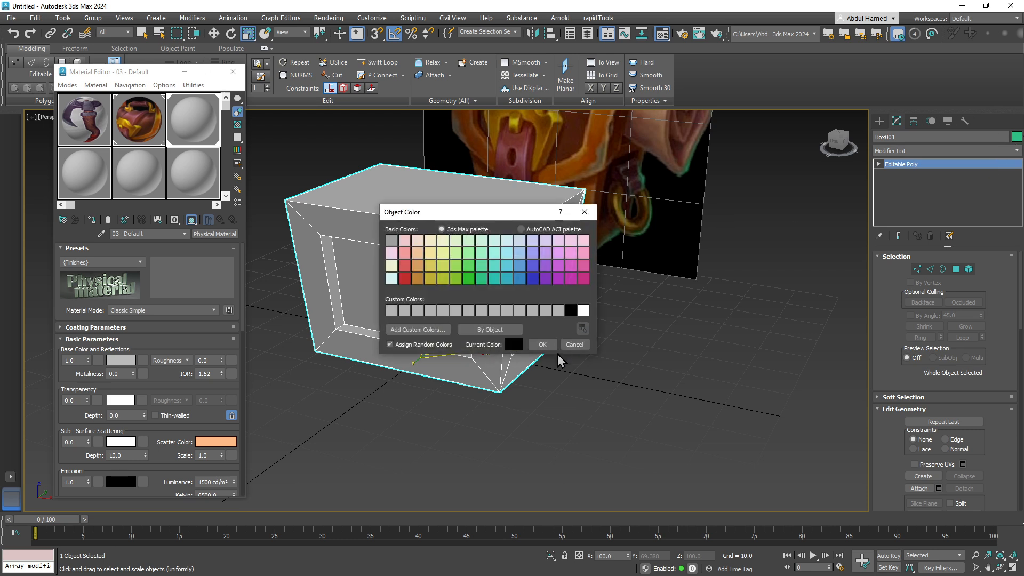
click(549, 345)
click(675, 363)
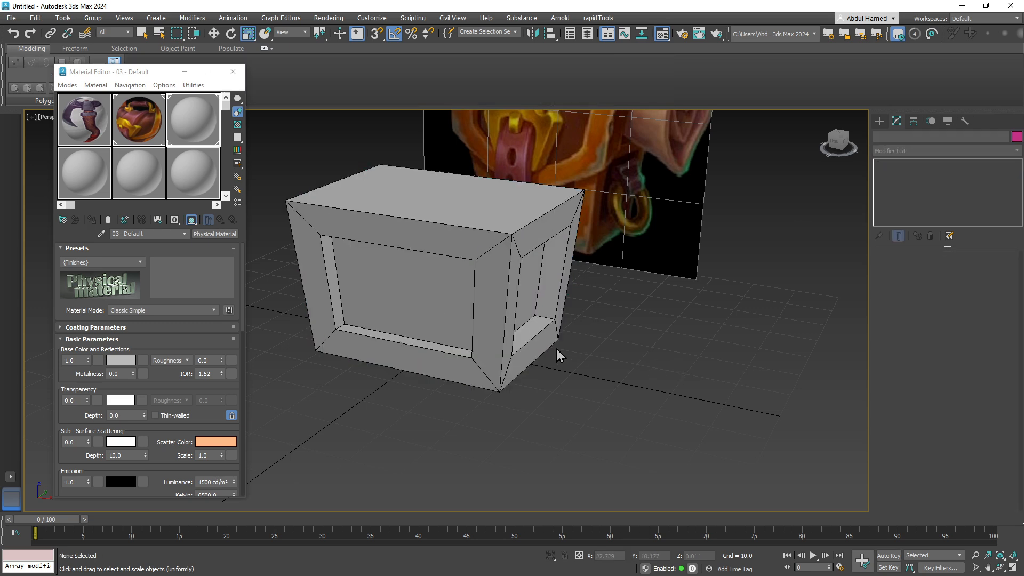
middle_drag(556, 349, 402, 343)
click(233, 71)
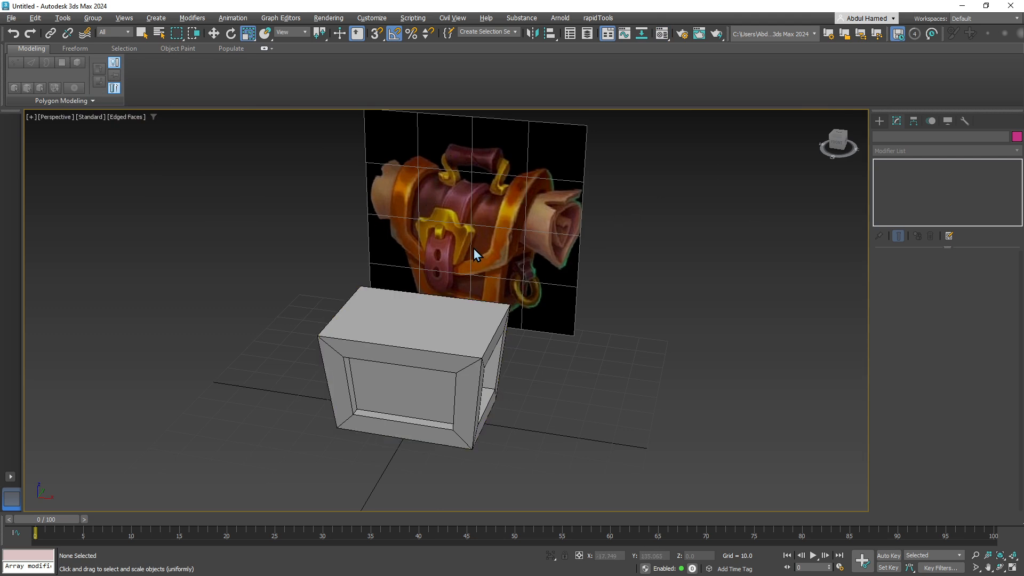
Step: Using 3D vertex snapping in the Top view, draw a Plane about 35.5 by 48.5 between opposite corners of the box's top
click(879, 121)
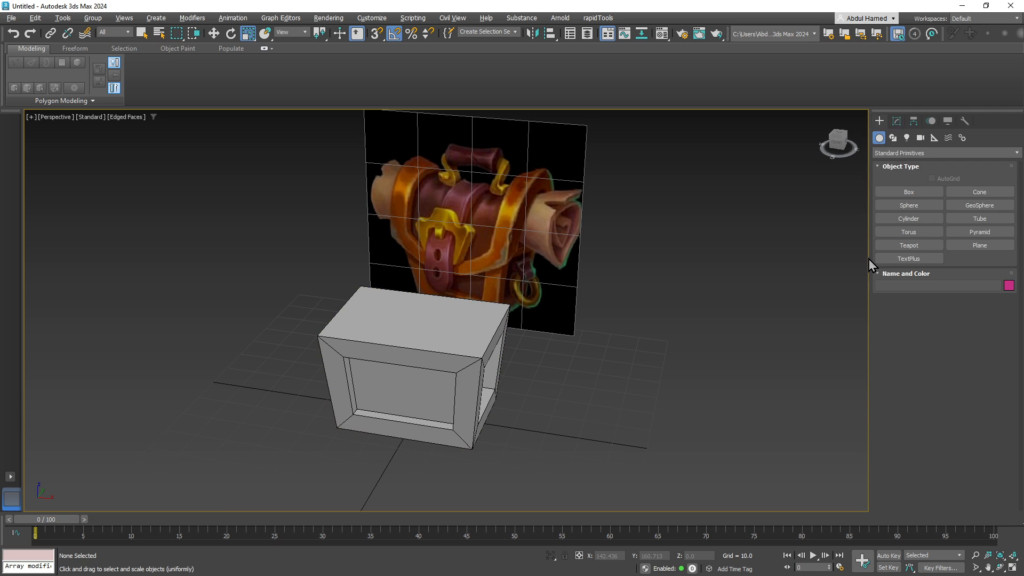
click(964, 246)
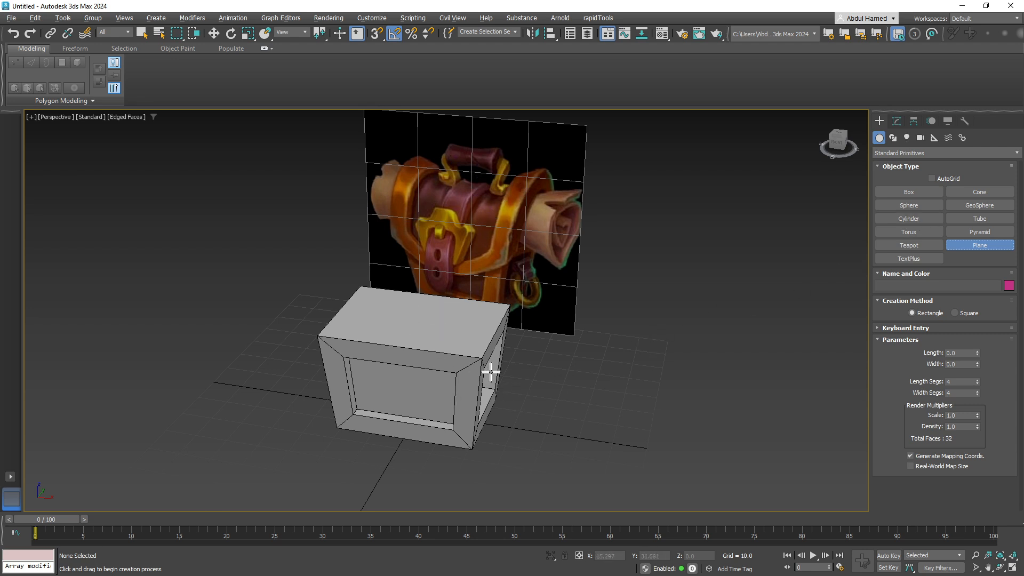
mouse_move(485, 345)
alt+middle_down()
mouse_move(469, 343)
mouse_move(472, 378)
mouse_move(478, 357)
alt+middle_up()
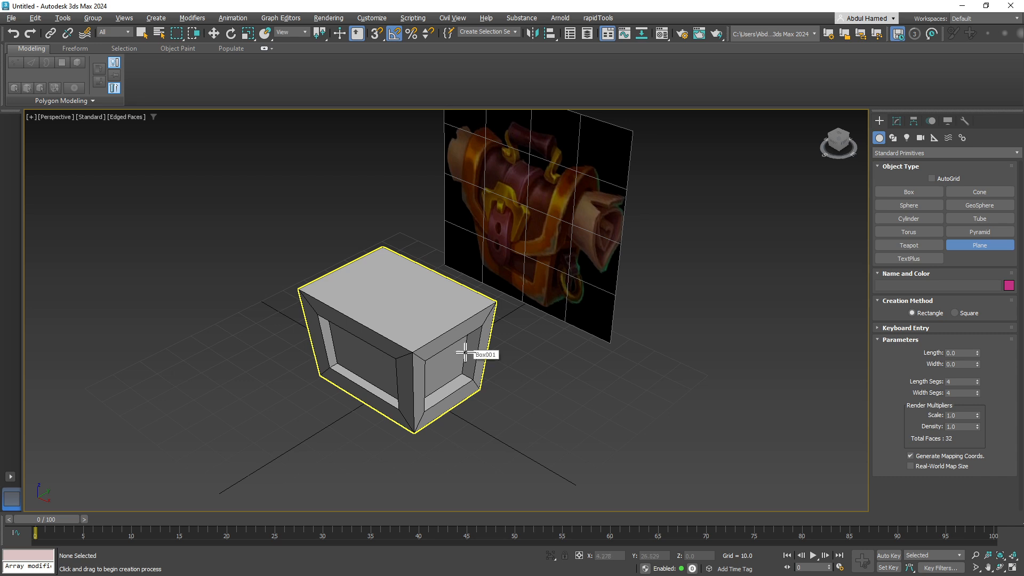
alt+middle_drag(462, 358, 430, 339)
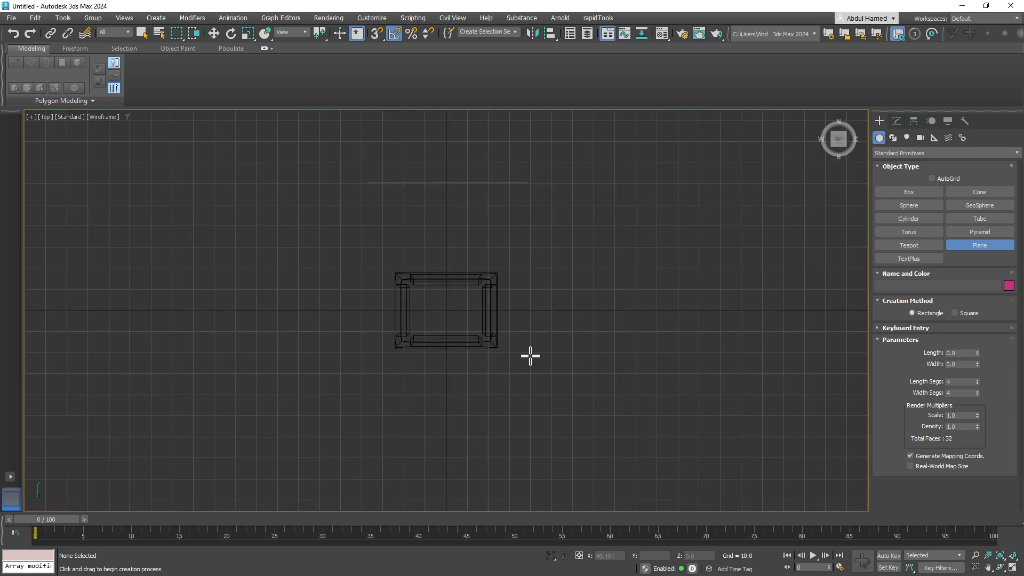
key(t)
middle_drag(415, 310, 398, 245)
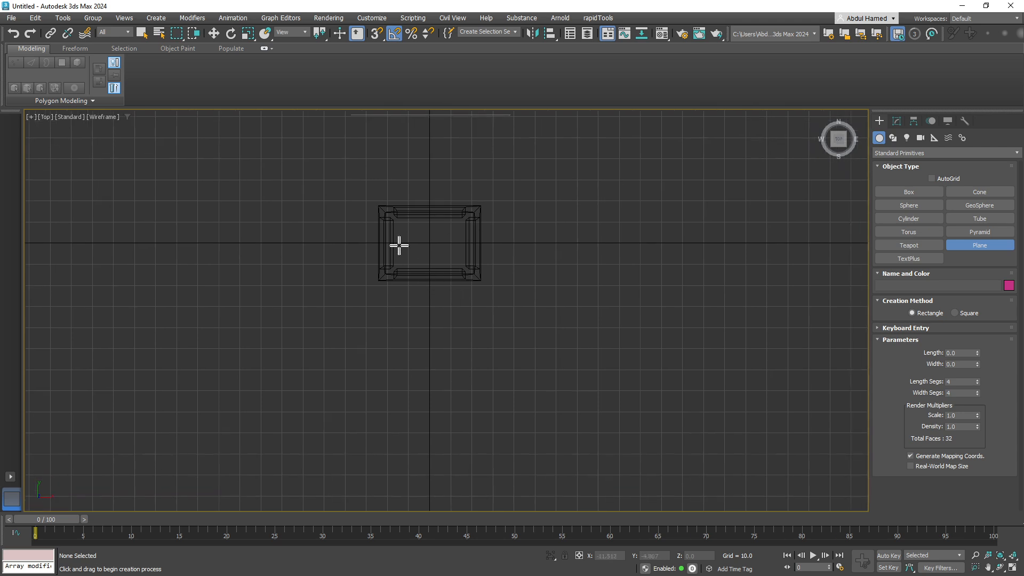
scroll(384, 213, up, 1)
scroll(435, 258, up, 1)
middle_drag(483, 268, 395, 299)
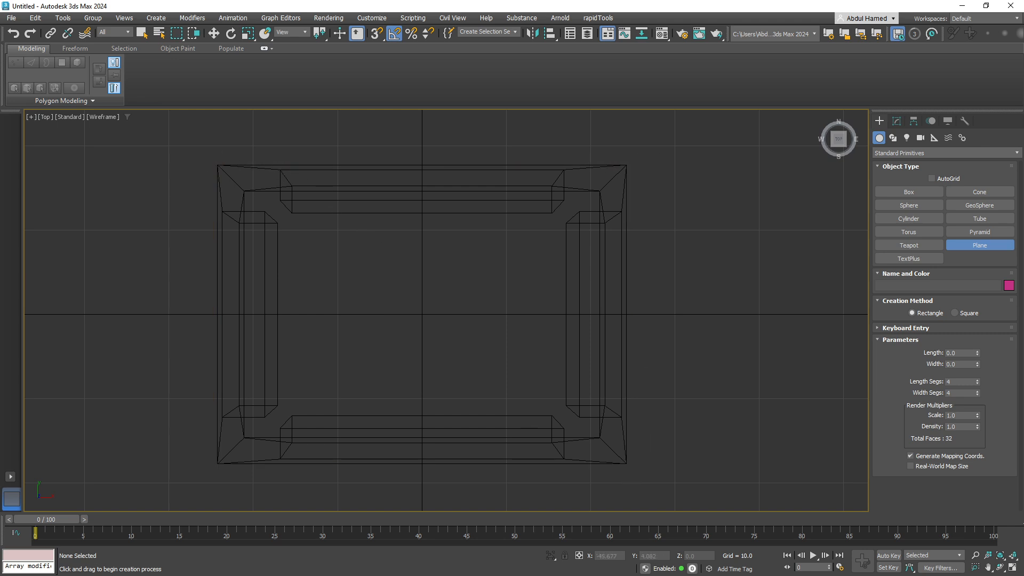
click(376, 34)
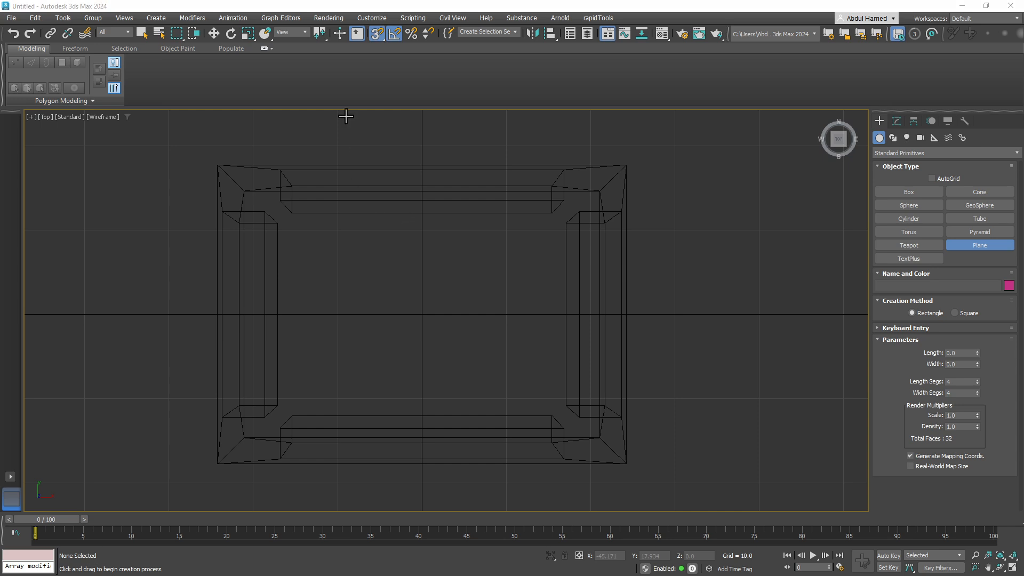
right_click(376, 36)
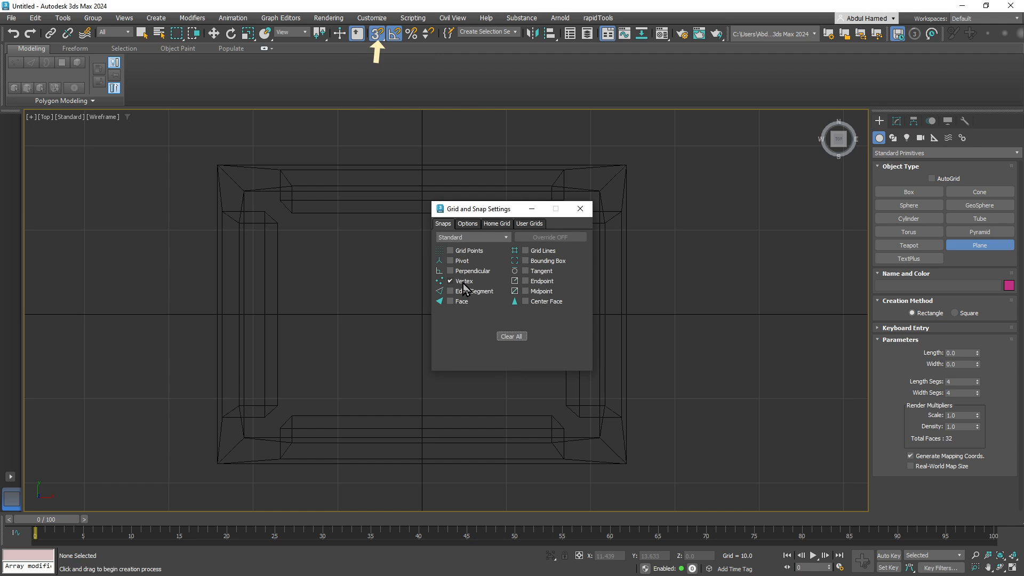
click(580, 208)
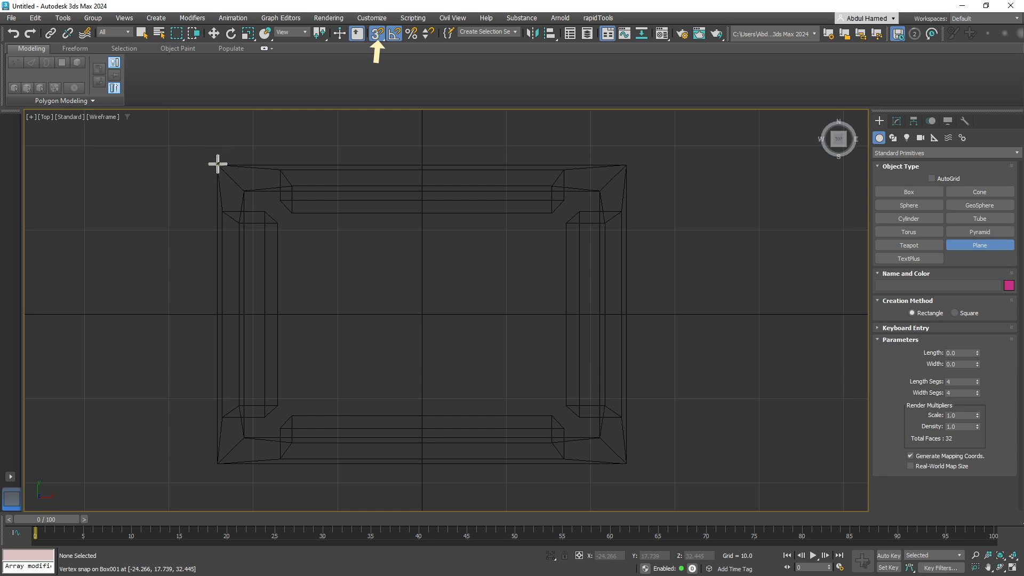
drag(217, 164, 625, 462)
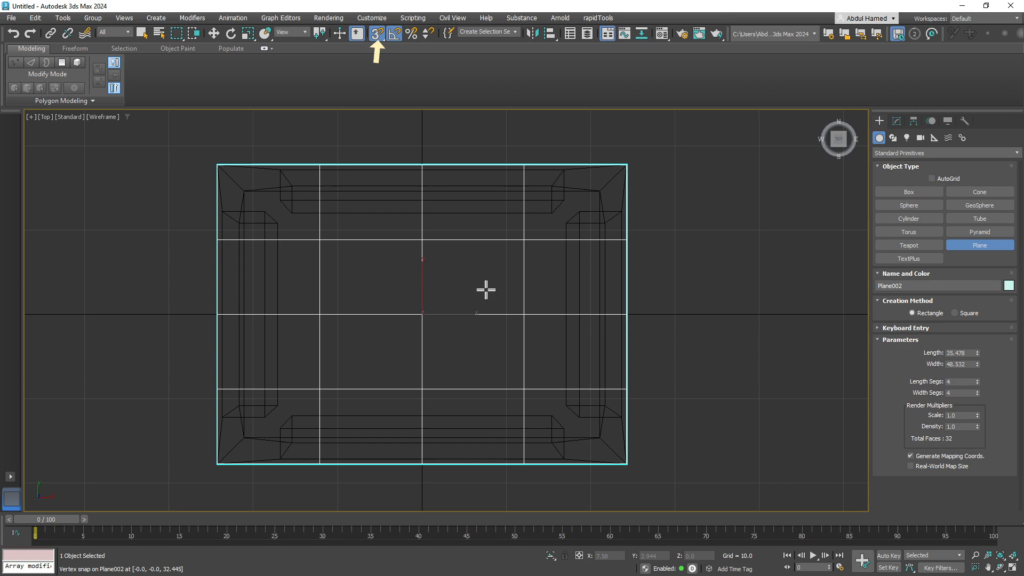
Step: Switch the viewport from wireframe to Default Shading and compare the new plane with the chest reference from several angles
alt+middle_drag(475, 370, 425, 283)
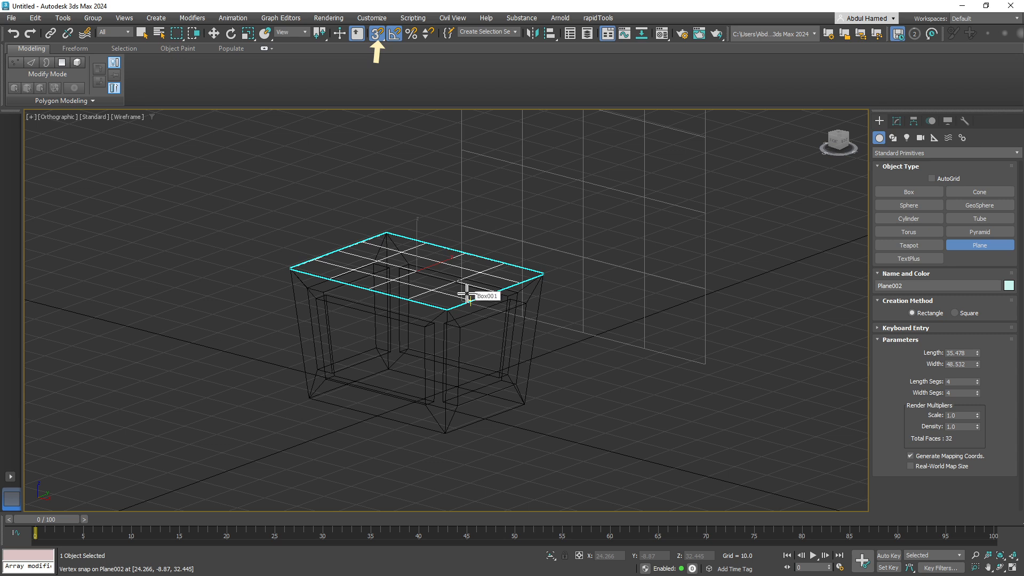
click(128, 118)
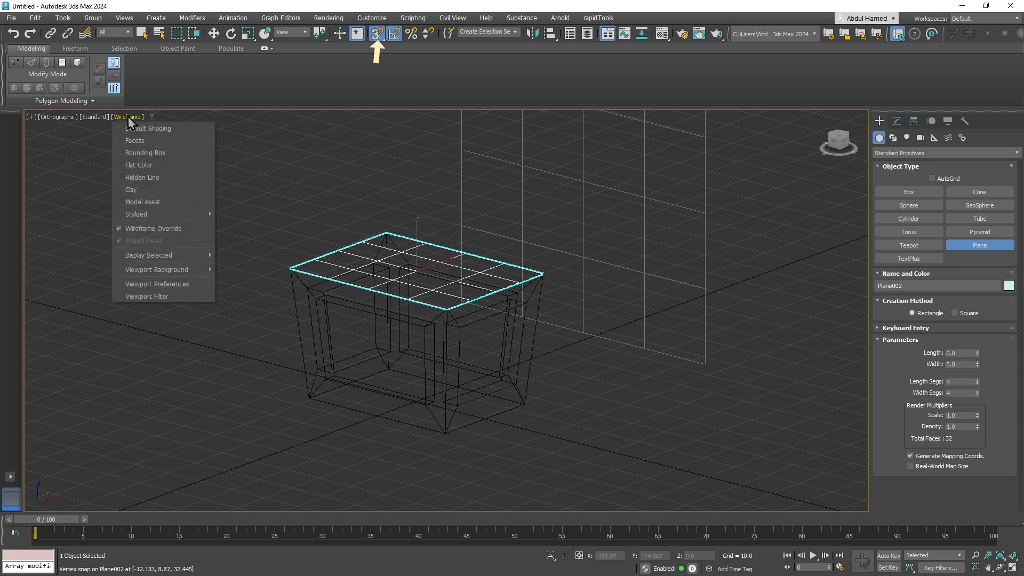
click(136, 129)
mouse_move(445, 293)
alt+middle_down()
mouse_move(462, 291)
mouse_move(459, 327)
alt+middle_up()
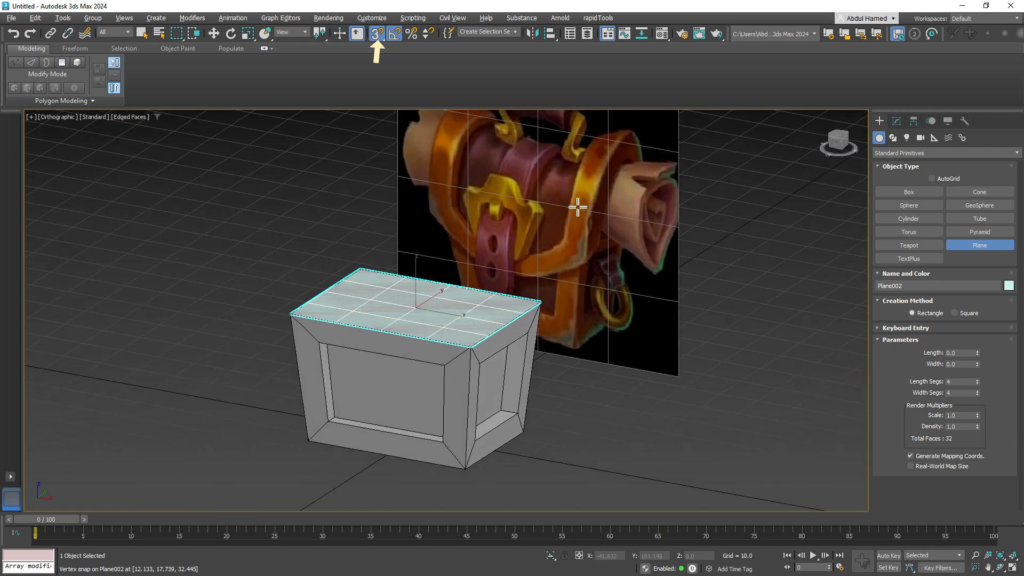
alt+middle_drag(516, 300, 531, 307)
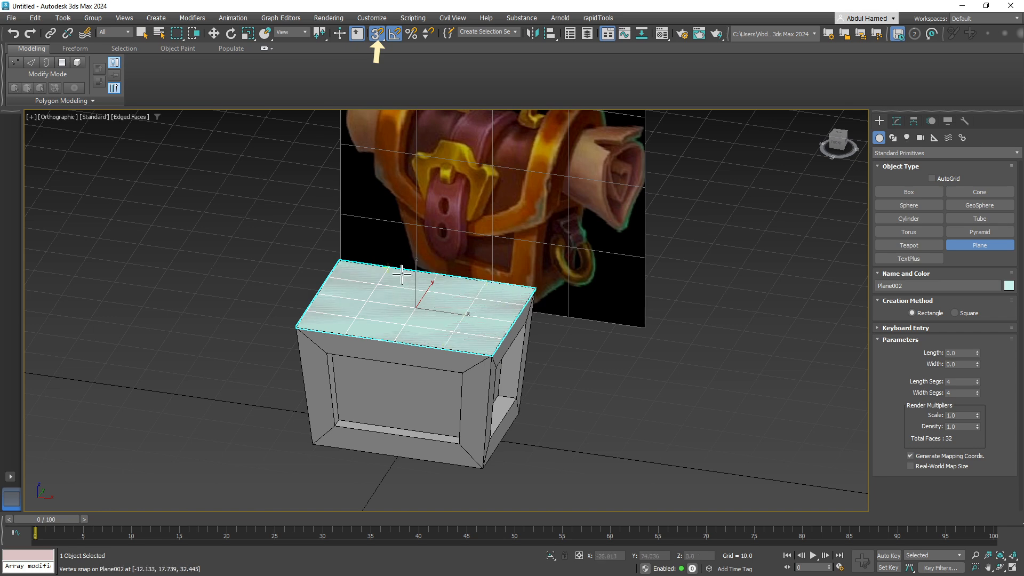
middle_drag(555, 162, 489, 235)
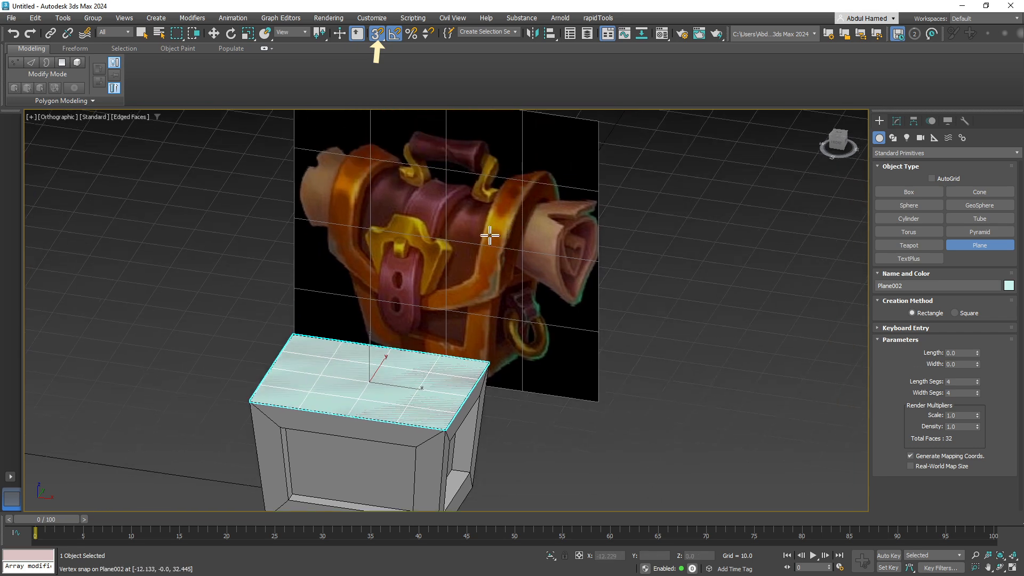
alt+middle_drag(475, 276, 382, 423)
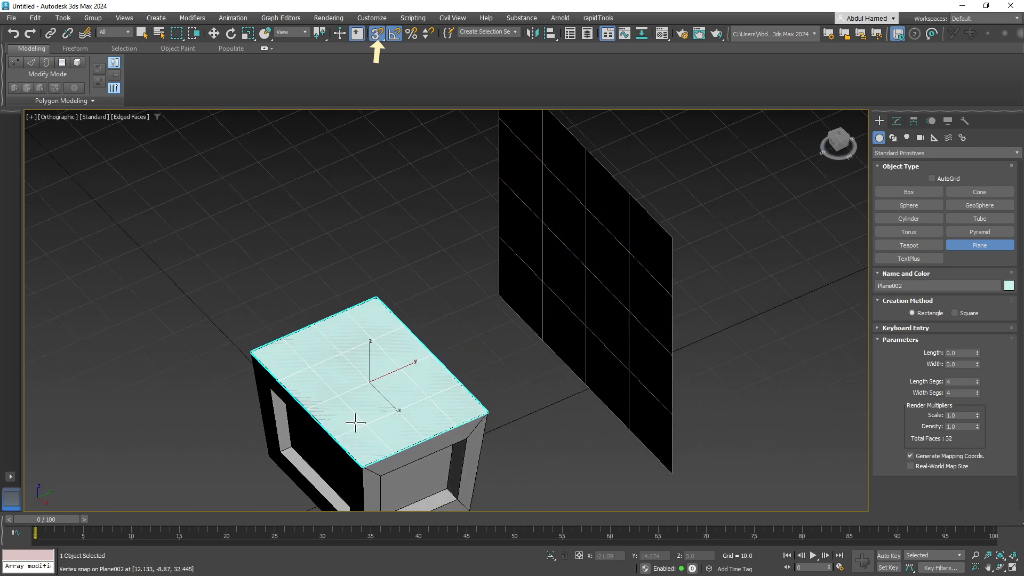
alt+middle_drag(354, 423, 794, 334)
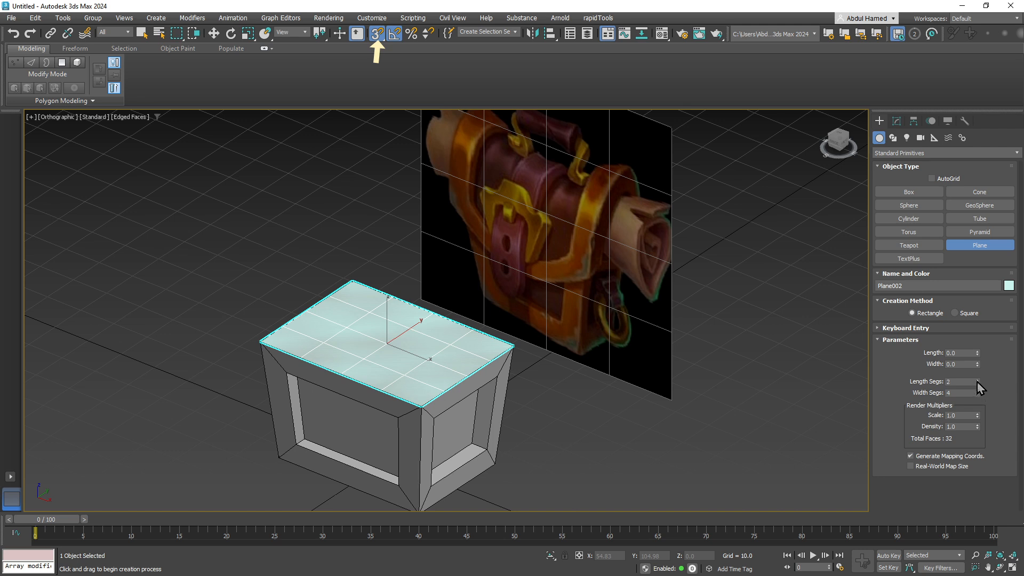
Step: Set the plane to 2 length segments and 4 width segments
click(897, 122)
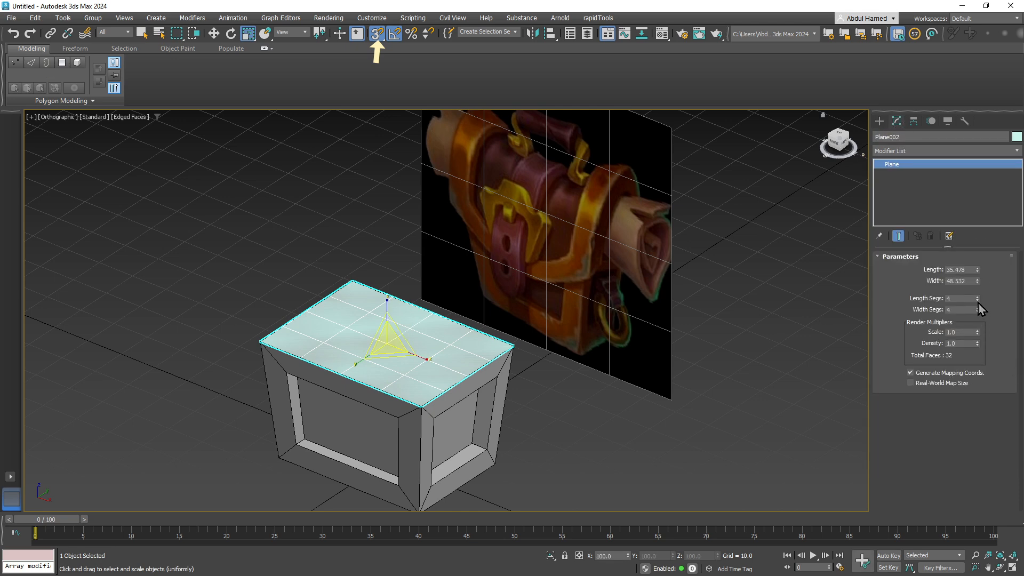
click(977, 301)
click(977, 300)
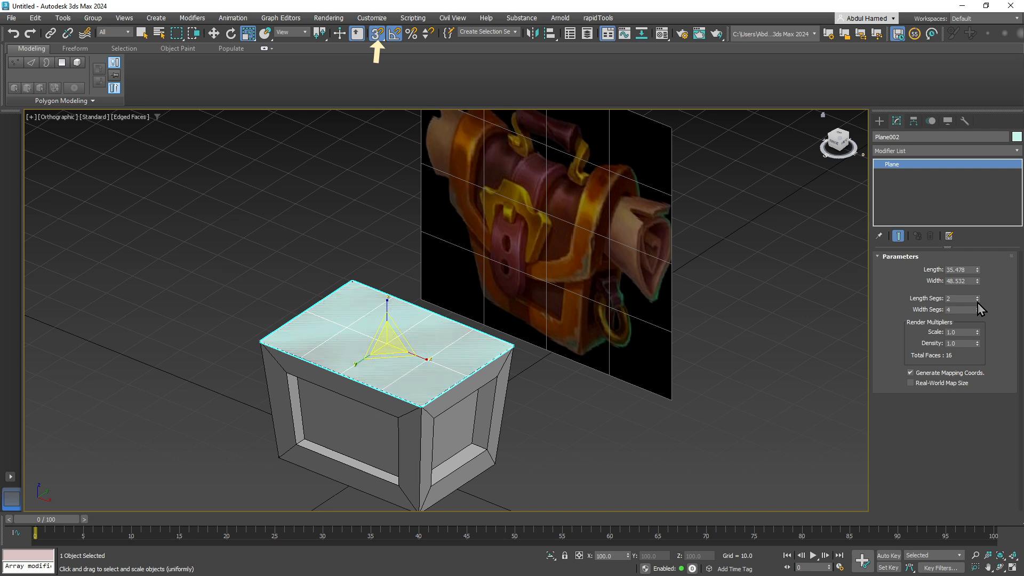
click(977, 312)
click(977, 312)
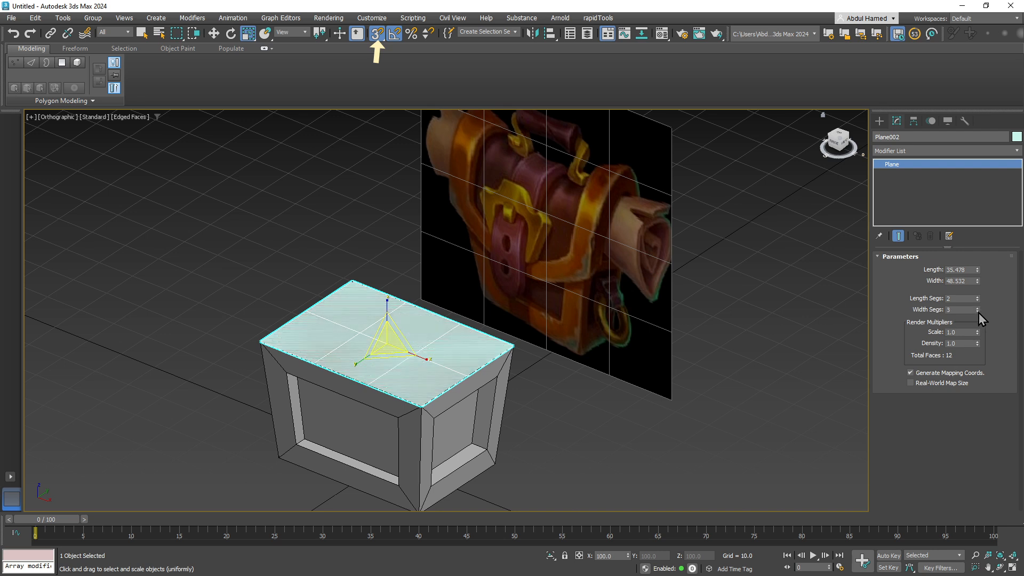
click(978, 308)
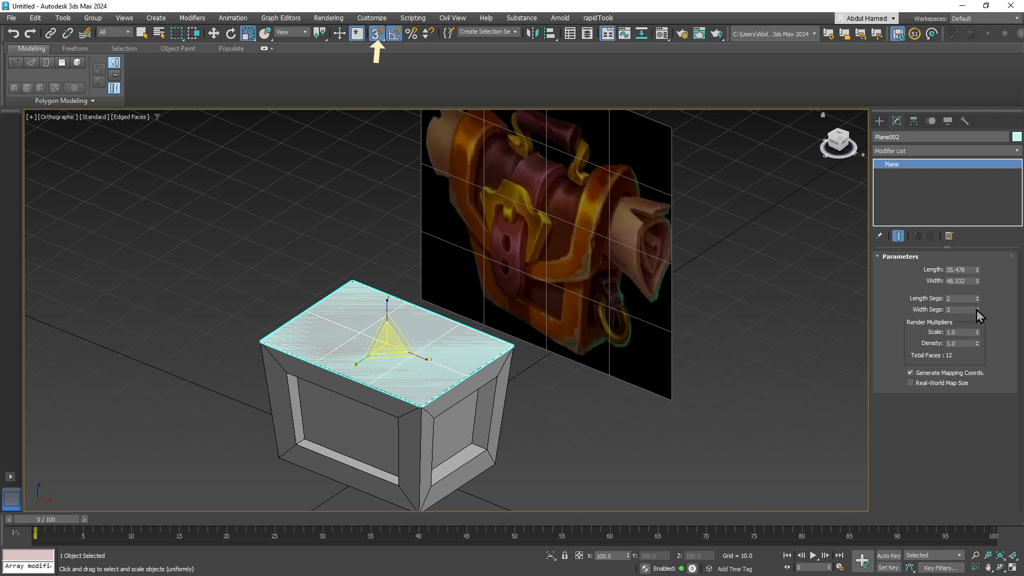
click(978, 308)
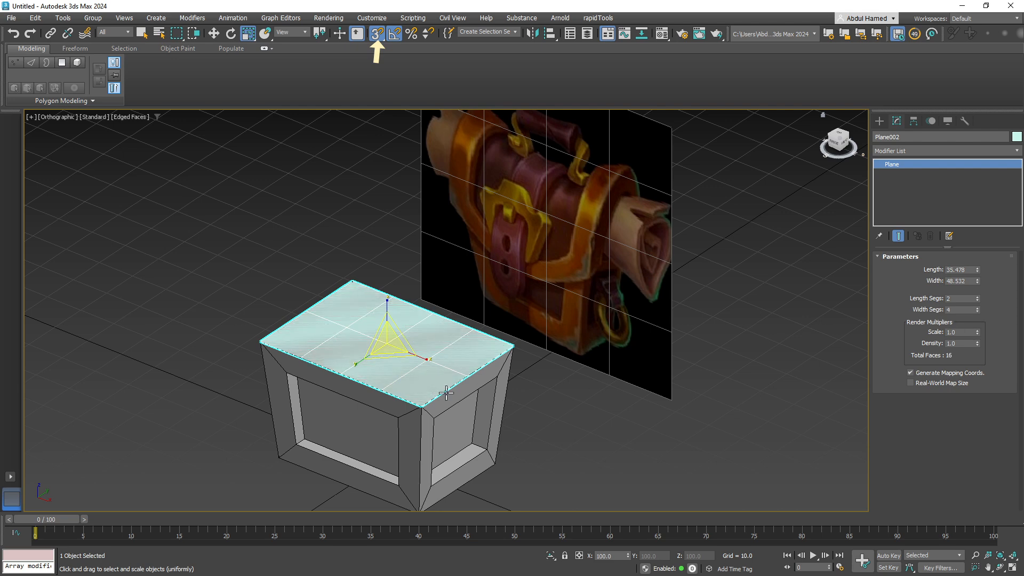
Step: Turn off snapping to raise the plane slightly above the box to Z 34.353, and set its length and width segments to 3
alt+middle_drag(732, 404, 611, 416)
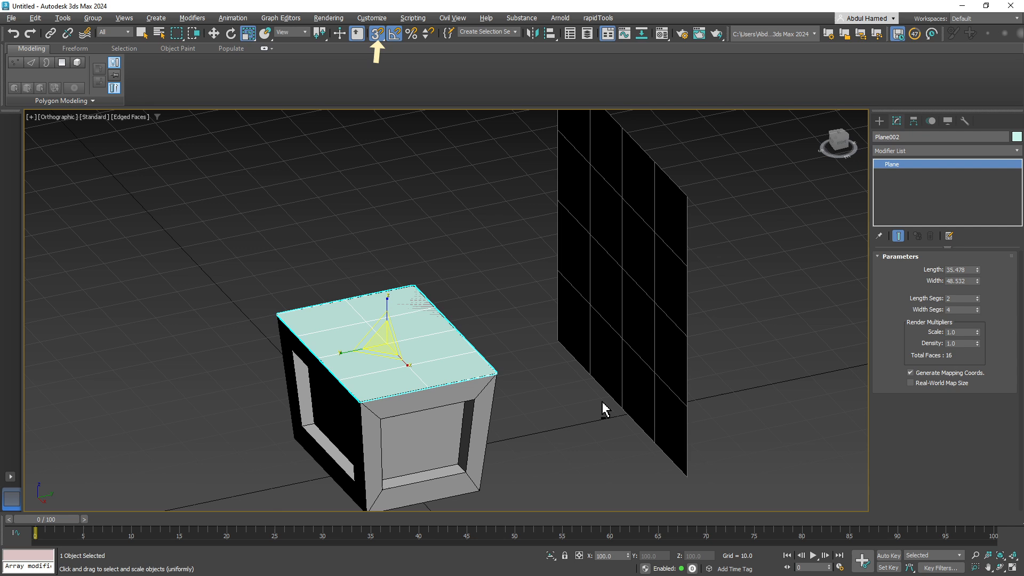
scroll(469, 392, up, 4)
key(w)
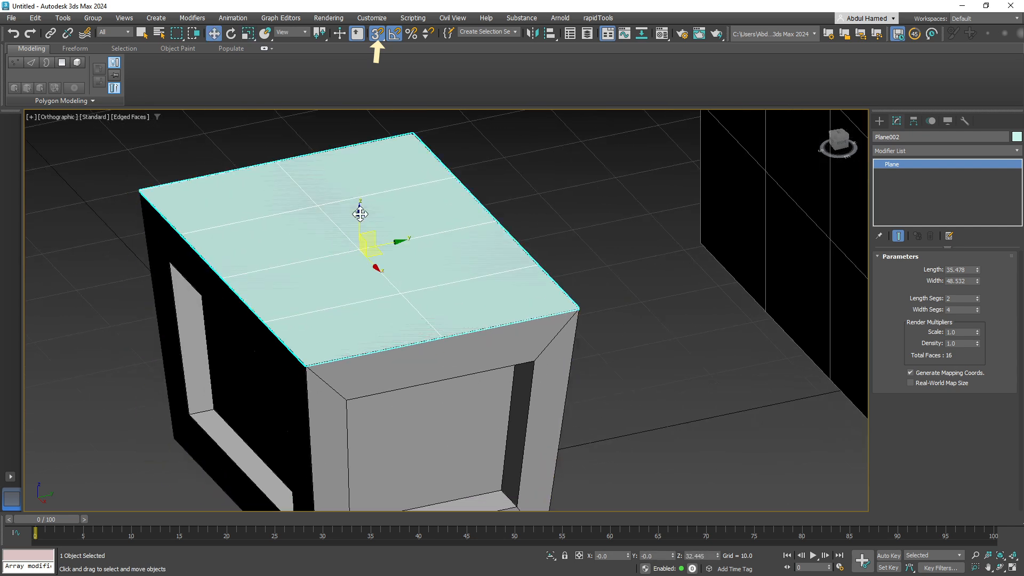
drag(357, 213, 544, 304)
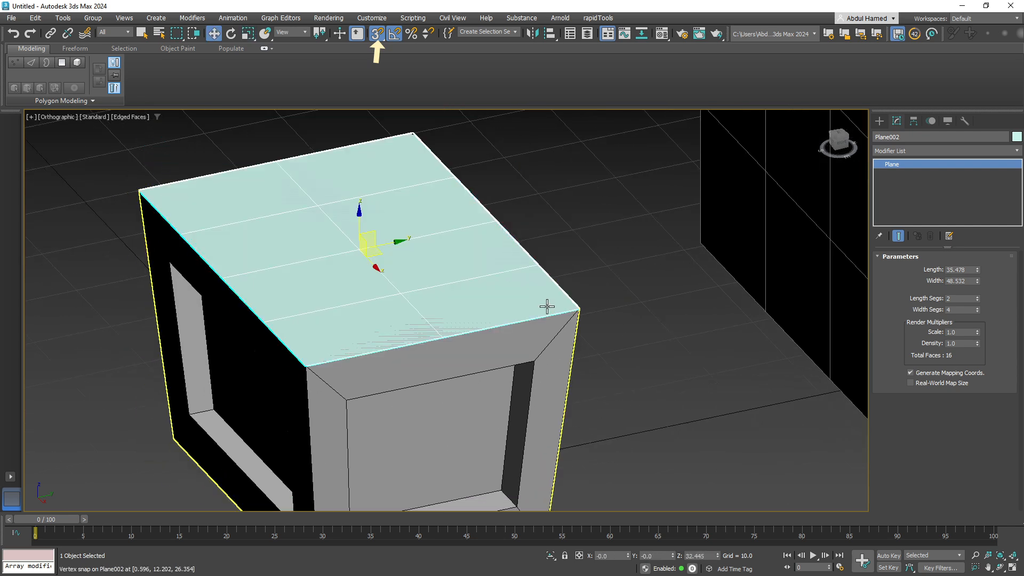
click(376, 33)
drag(361, 212, 363, 199)
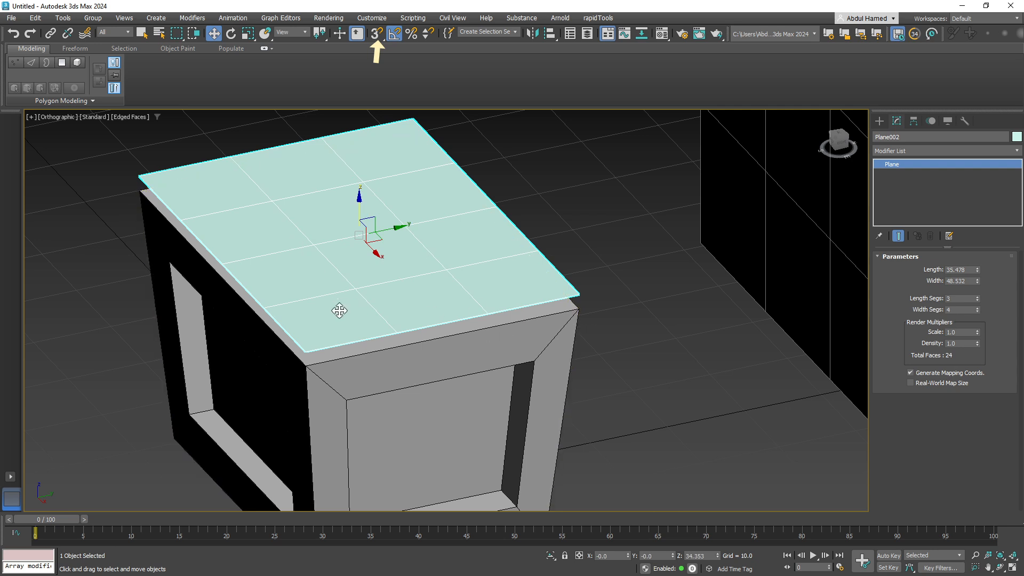
click(978, 311)
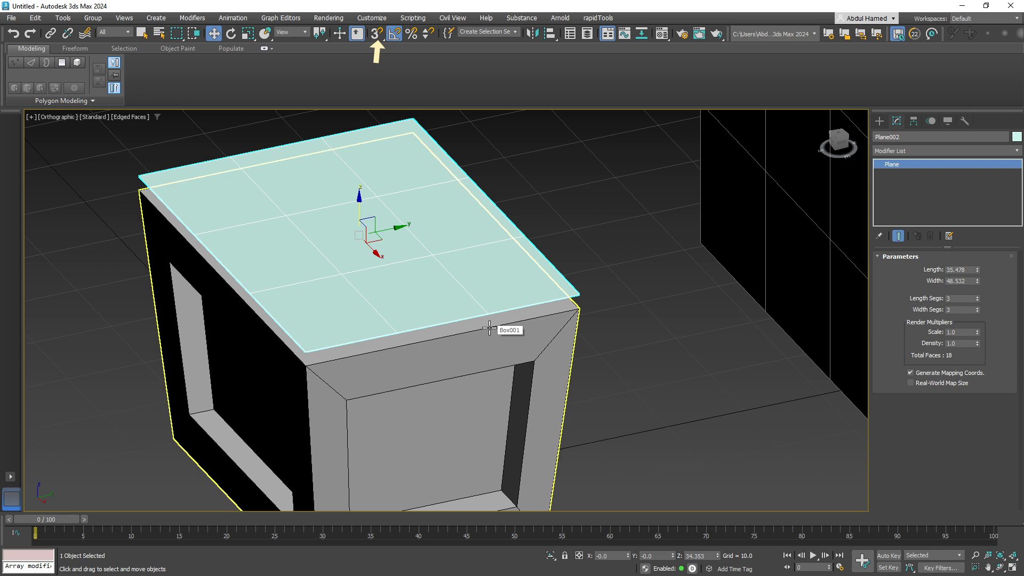
Step: Convert the segmented plane to an Editable Poly and activate its Edge sub-object level
middle_drag(490, 327, 523, 379)
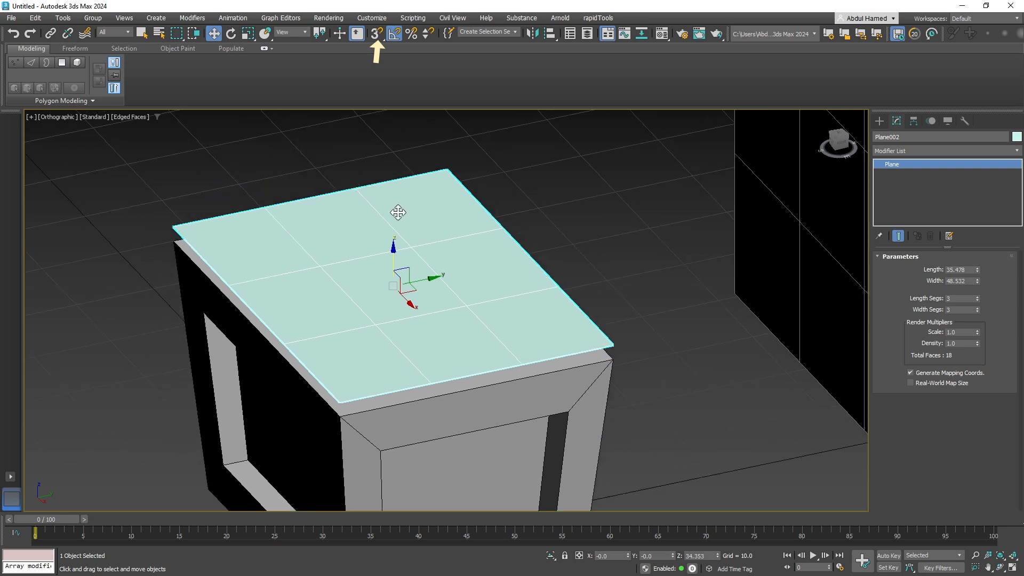
middle_drag(511, 344, 512, 314)
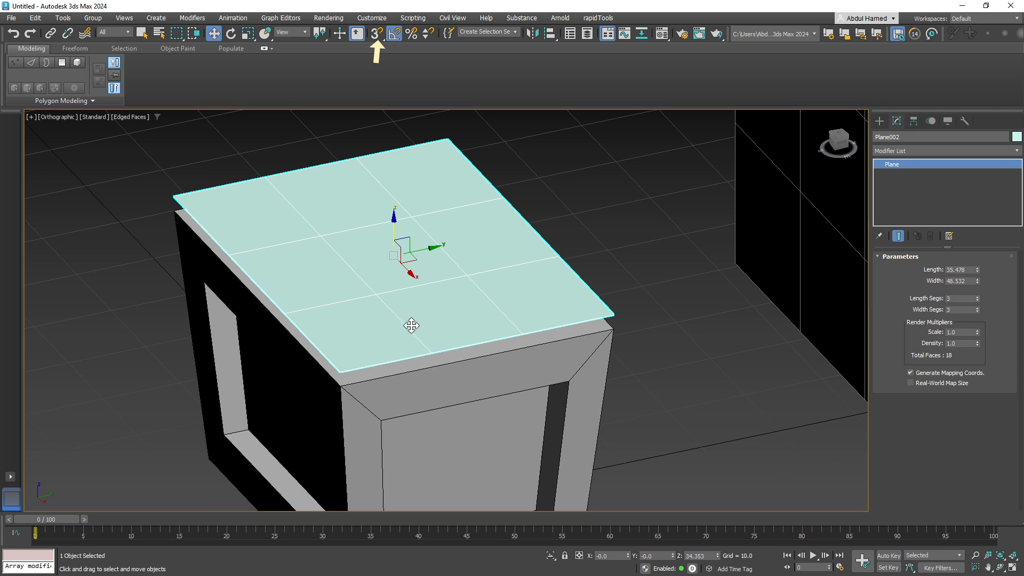
mouse_move(411, 325)
alt+middle_down()
mouse_move(434, 327)
mouse_move(414, 317)
alt+middle_up()
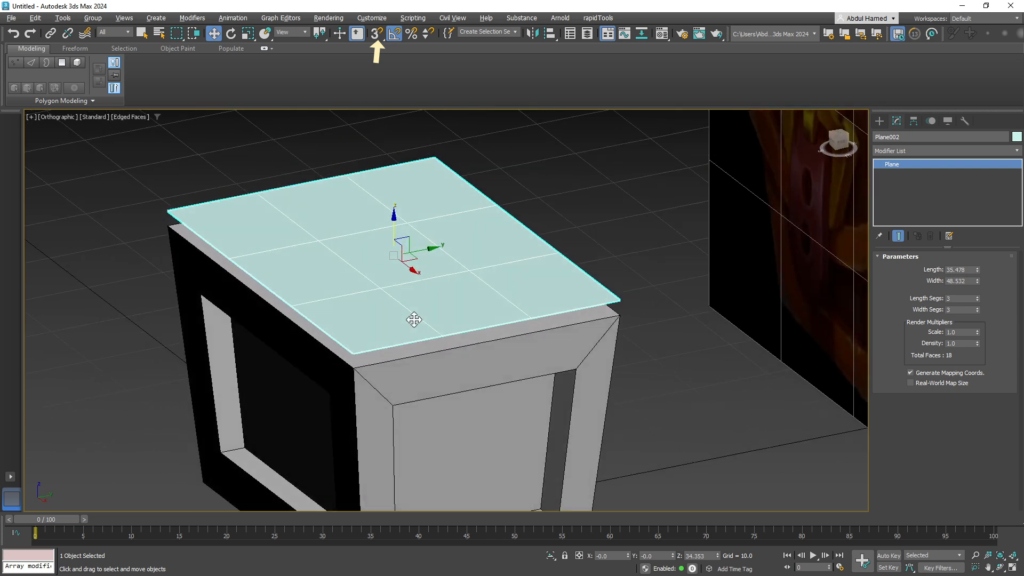
right_click(925, 168)
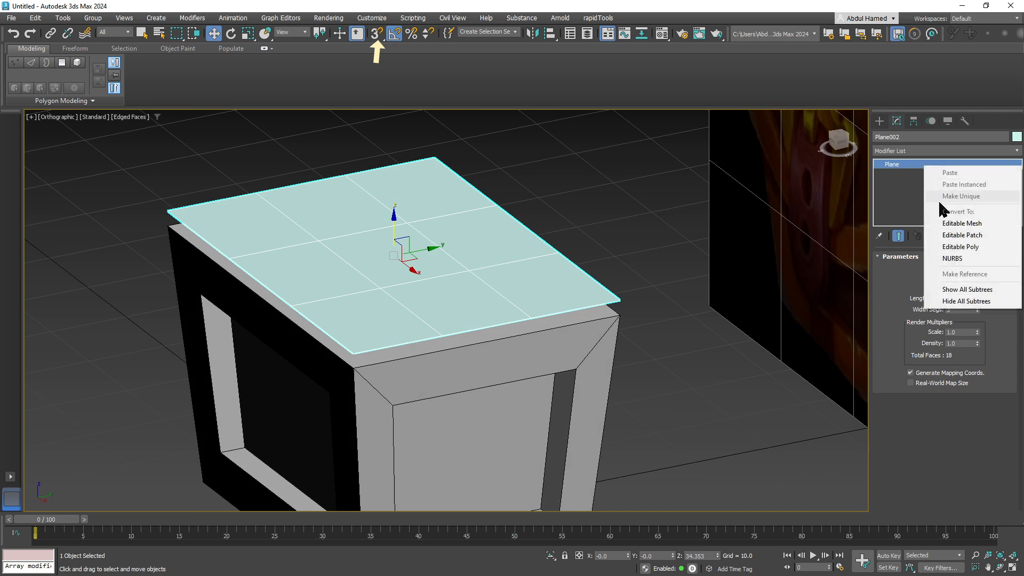
click(959, 247)
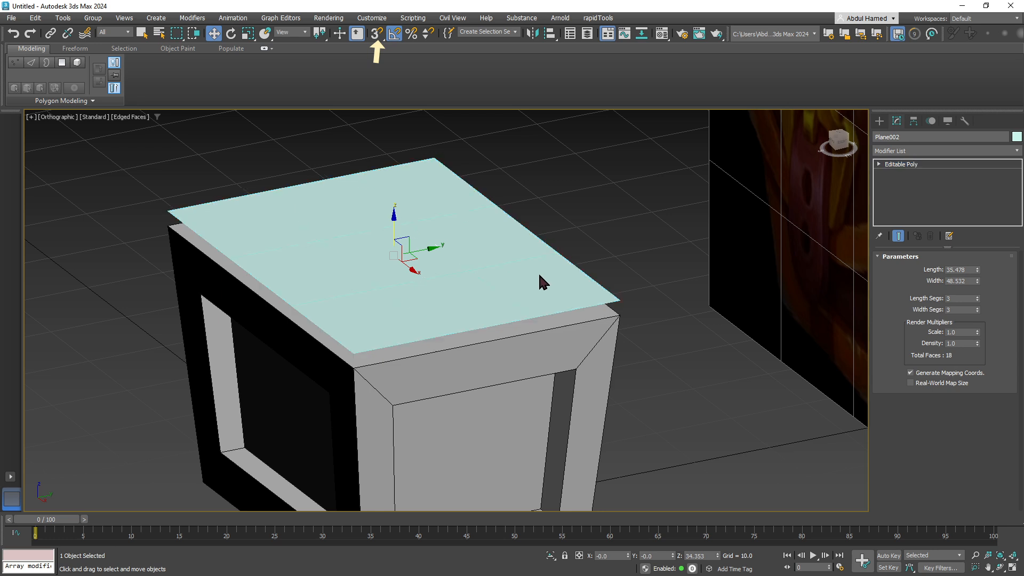
click(878, 164)
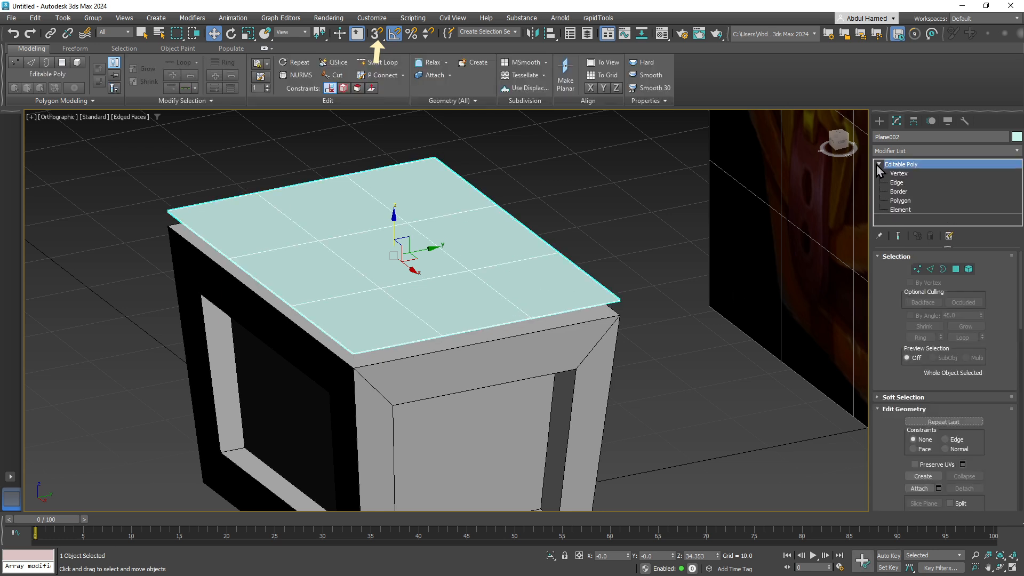
click(897, 182)
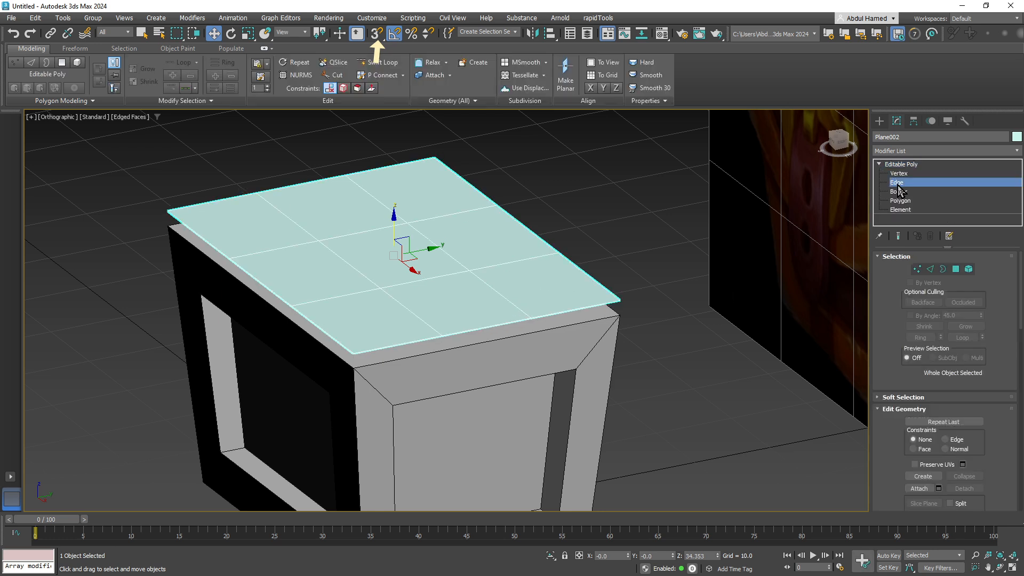
Step: Select the plane's two inner lengthwise edge loops and scale them apart along Y about the selection center, toward the long sides
double_click(420, 238)
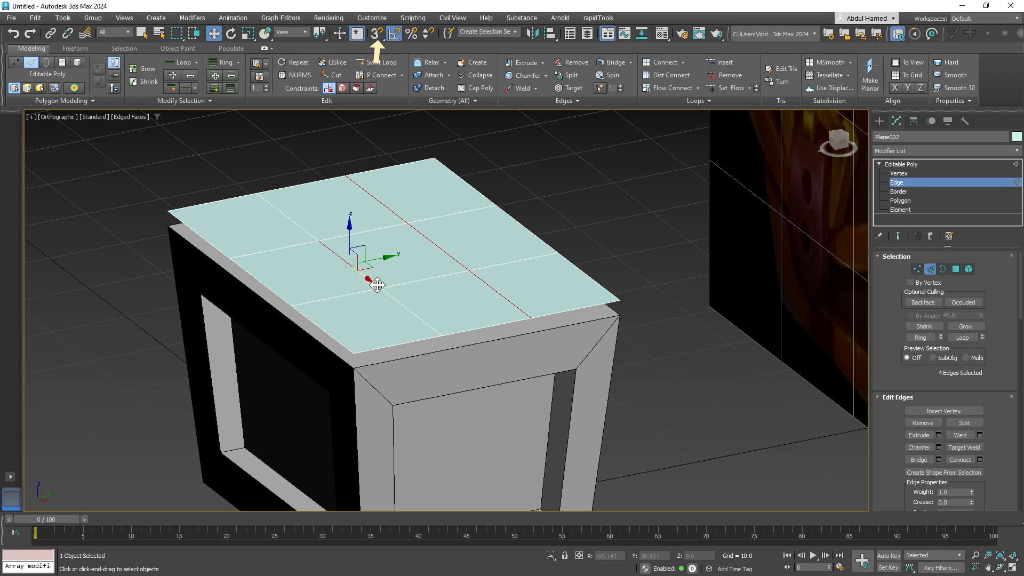
ctrl+double_click(377, 284)
alt+middle_drag(489, 271, 460, 300)
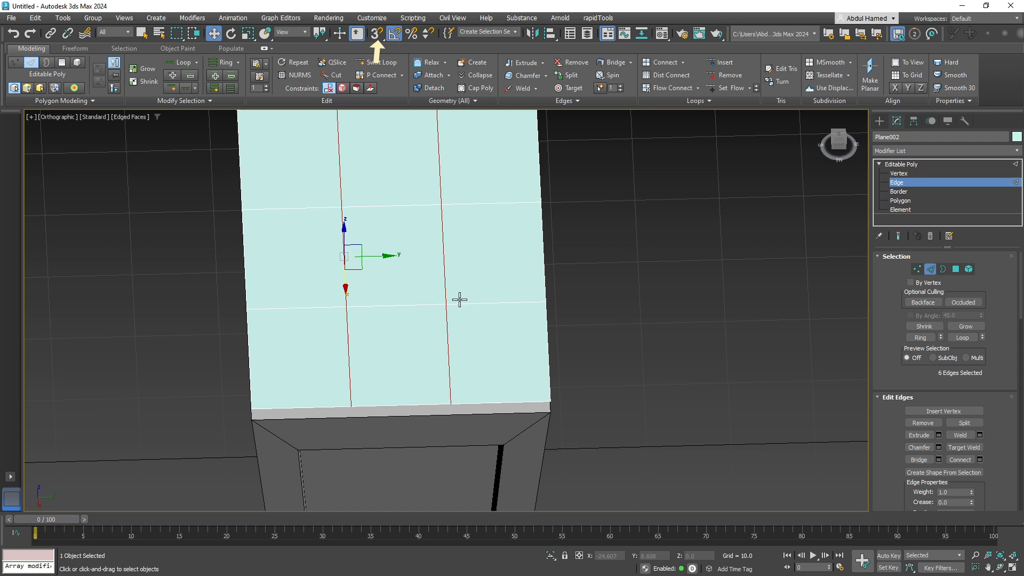
key(r)
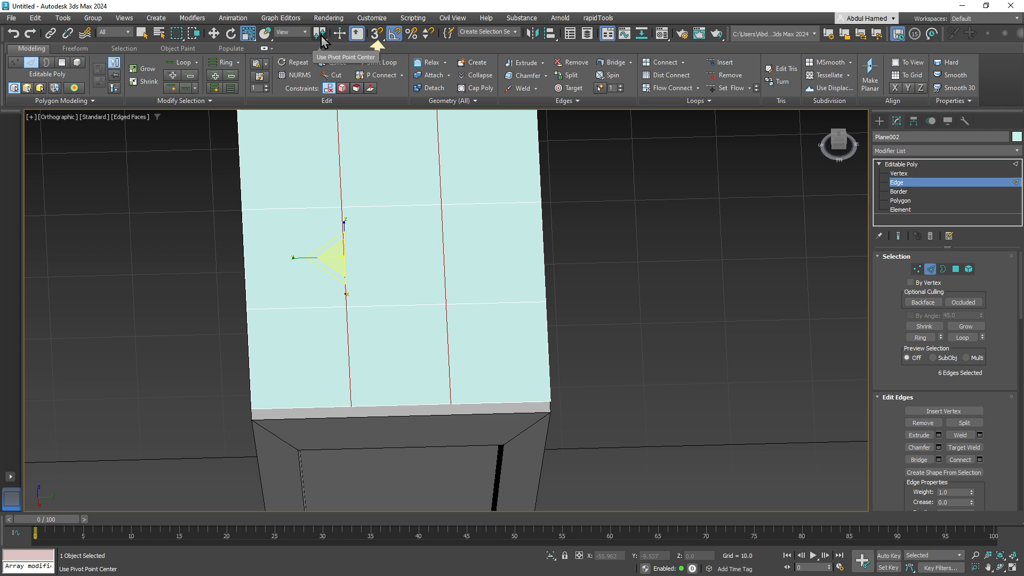
drag(321, 40, 321, 71)
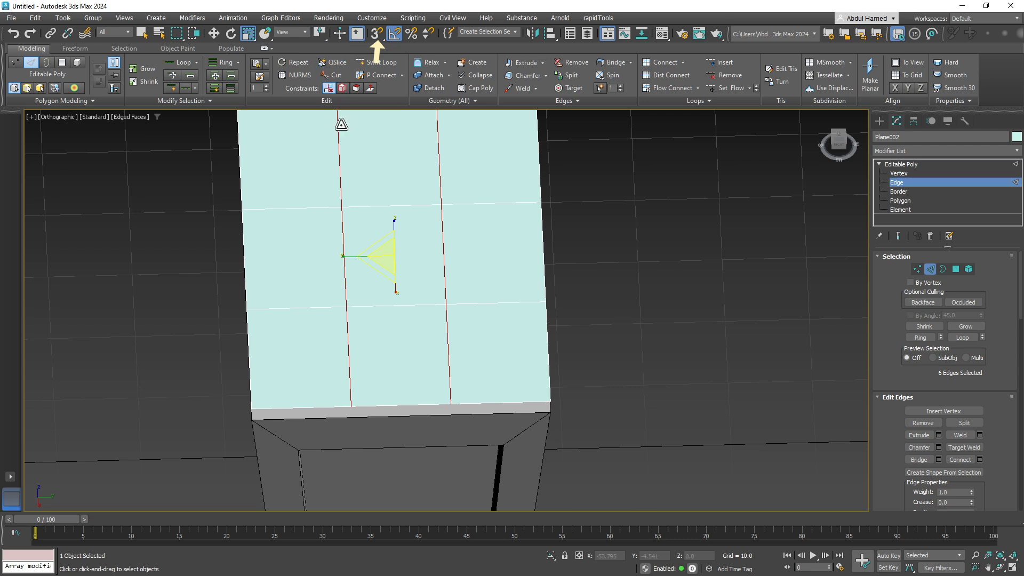
drag(344, 258, 313, 258)
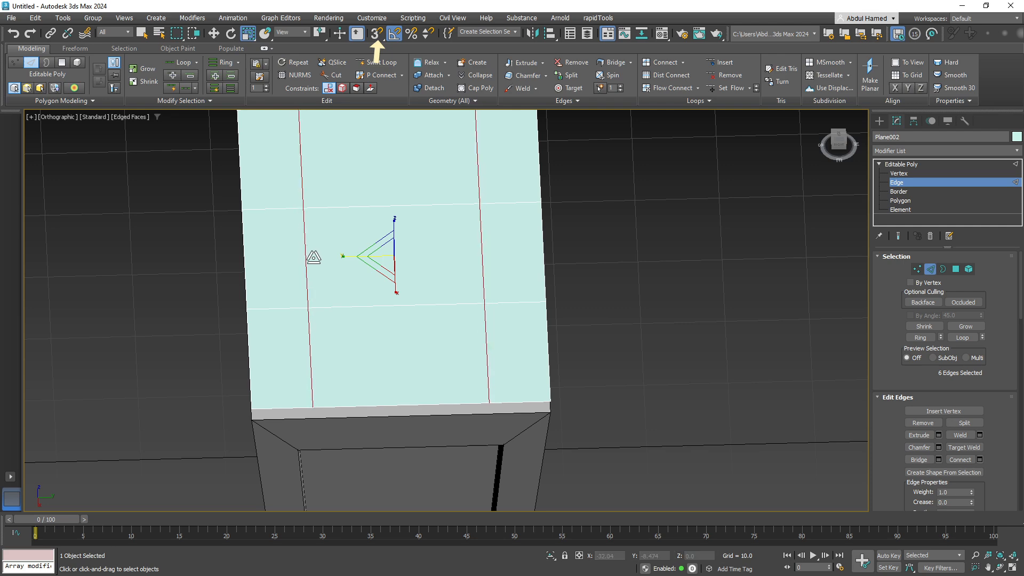
Step: Select the plane's two inner crosswise edge loops and scale them apart along X toward the short ends
alt+middle_drag(342, 272, 457, 268)
double_click(458, 269)
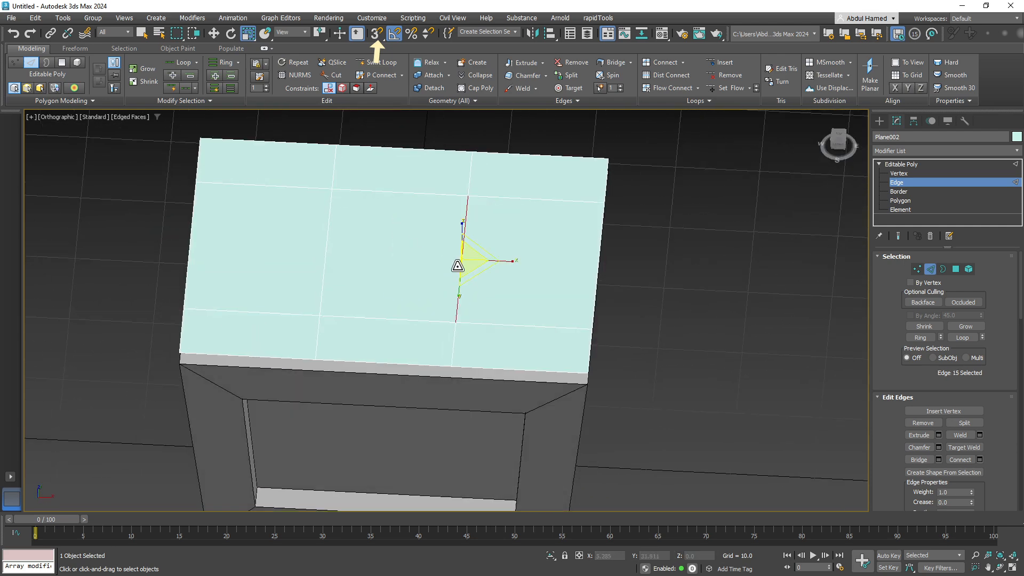
ctrl+double_click(325, 270)
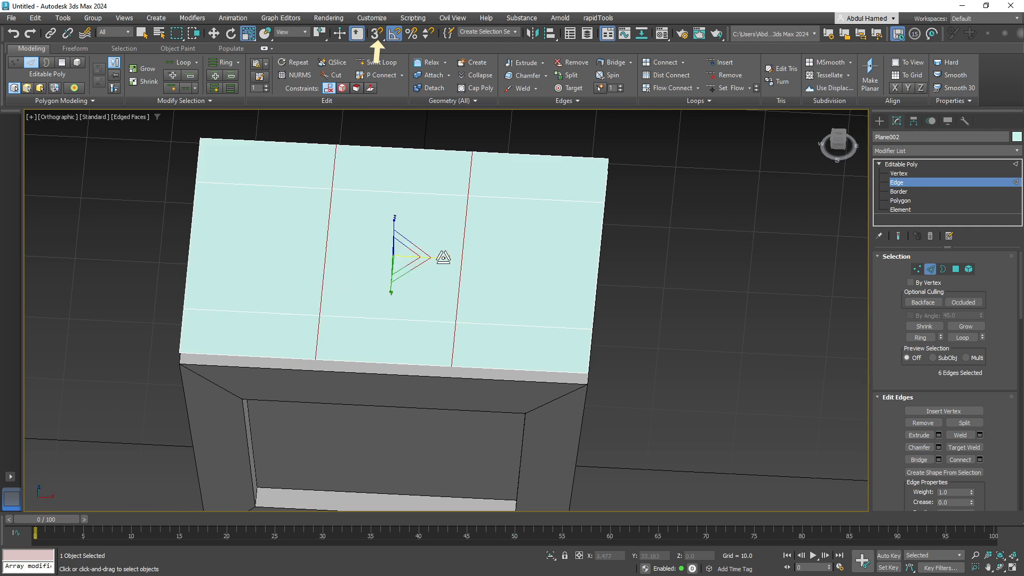
drag(443, 257, 478, 262)
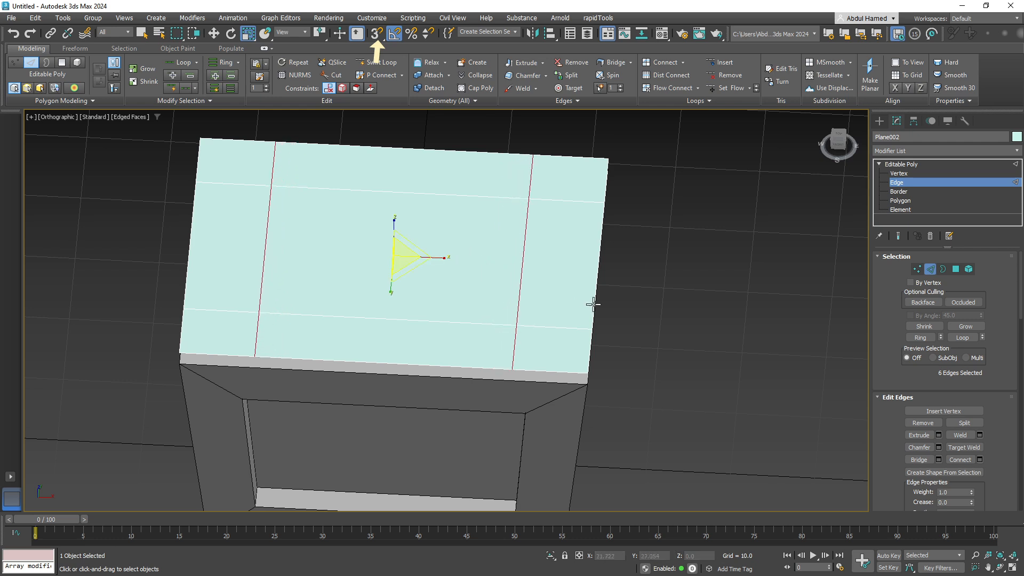
Step: Compare the plane's new edge layout with the straps and borders of the chest reference image
alt+middle_drag(577, 354, 510, 326)
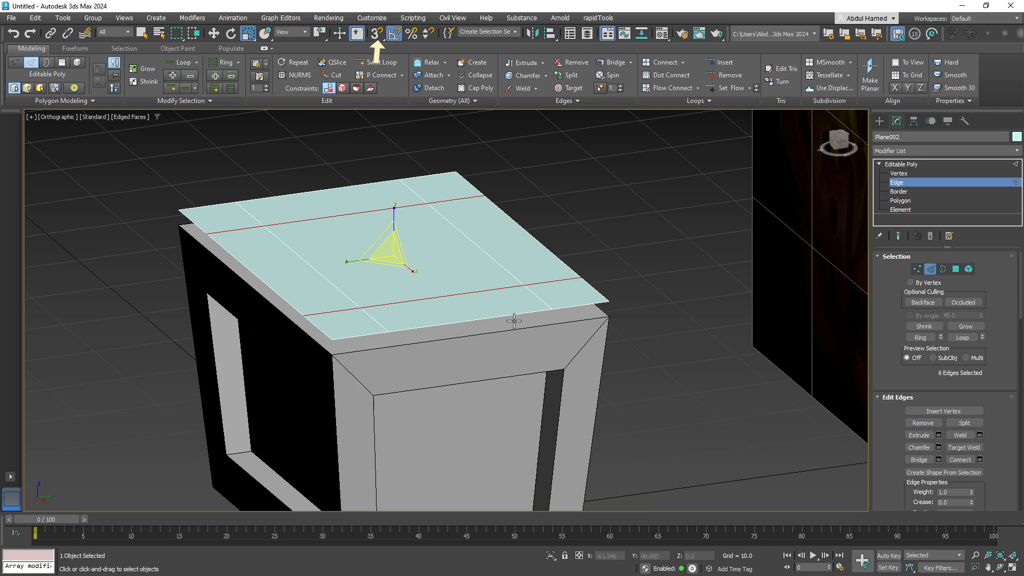
scroll(503, 320, down, 4)
middle_drag(559, 279, 532, 336)
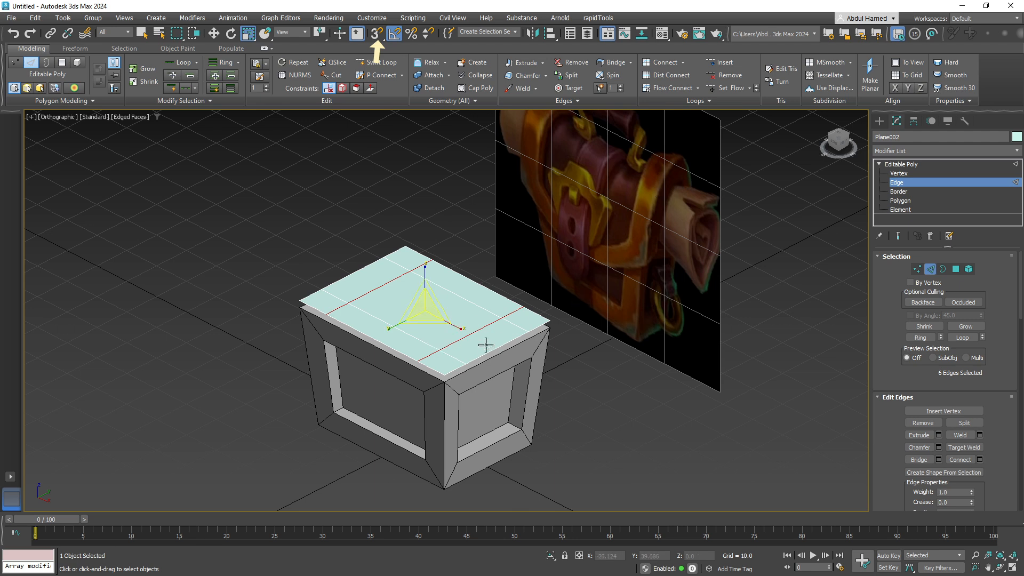
scroll(493, 348, up, 4)
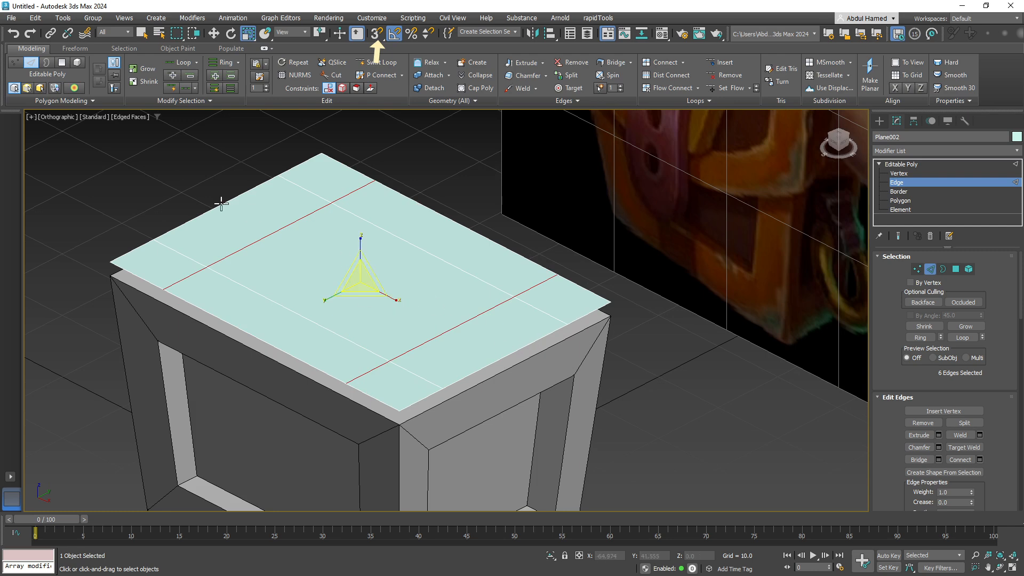
middle_drag(425, 269, 375, 334)
scroll(526, 271, down, 2)
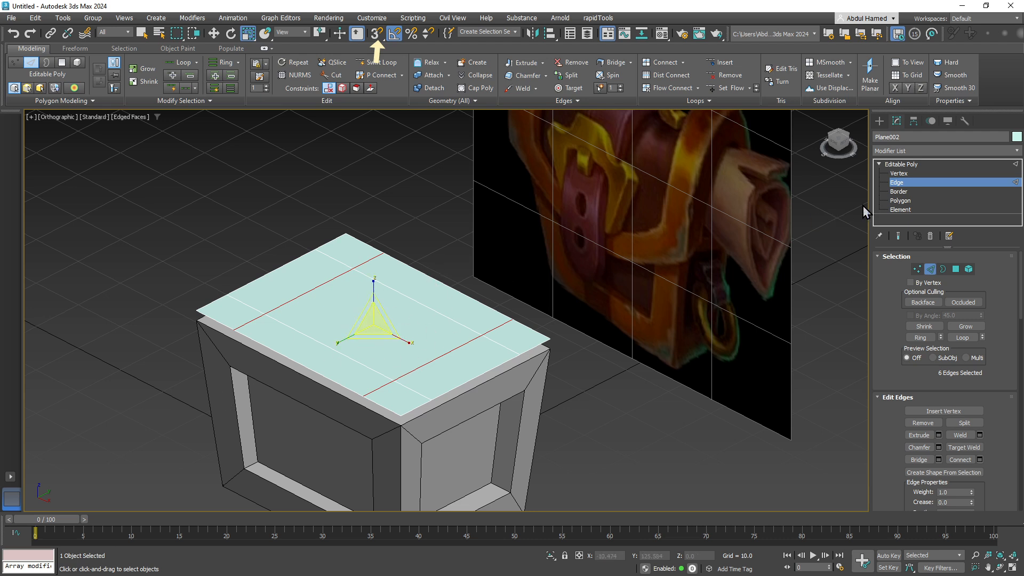
click(437, 357)
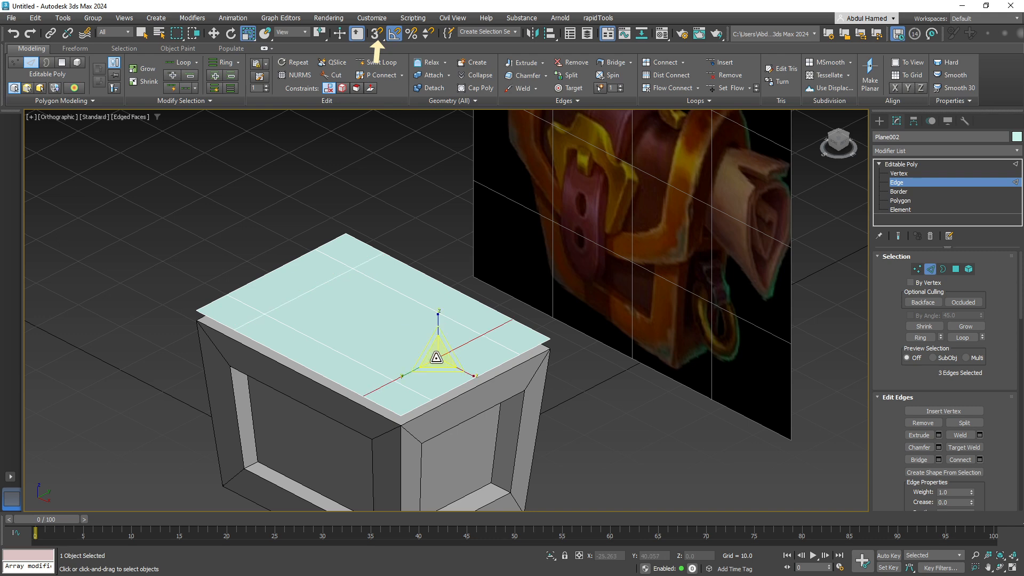
click(922, 337)
click(928, 340)
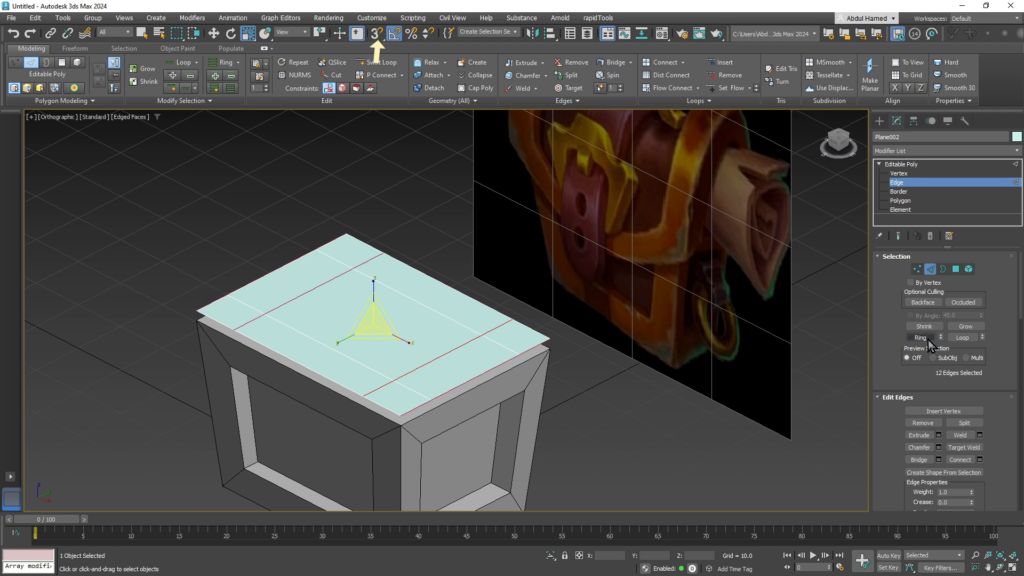
click(980, 459)
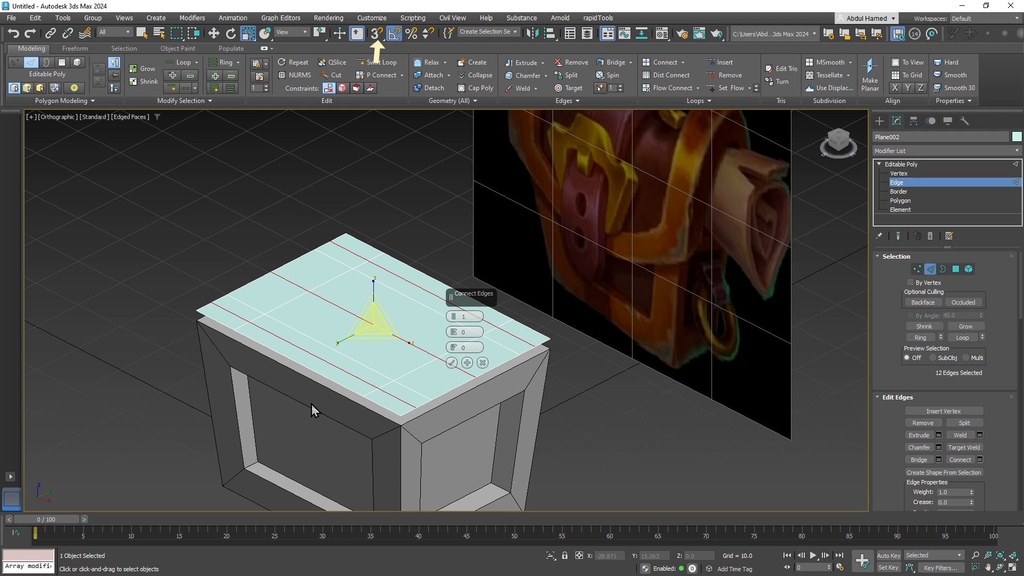
click(454, 316)
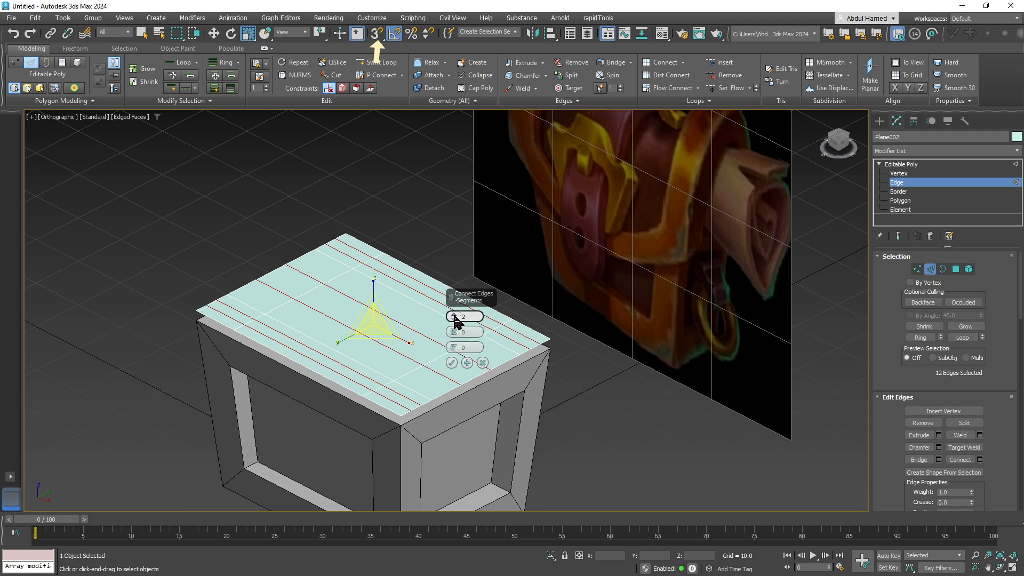
click(453, 317)
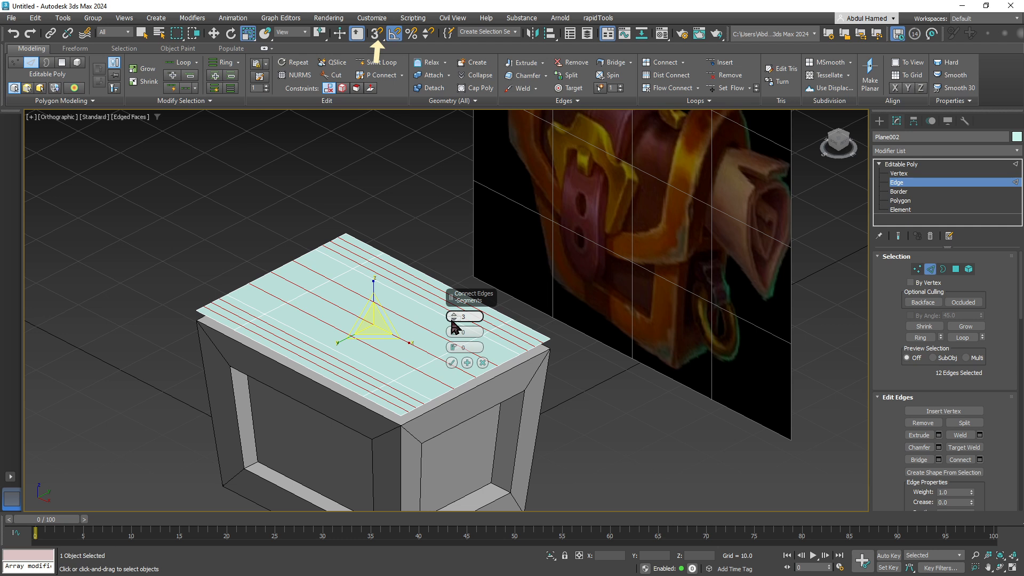
click(452, 321)
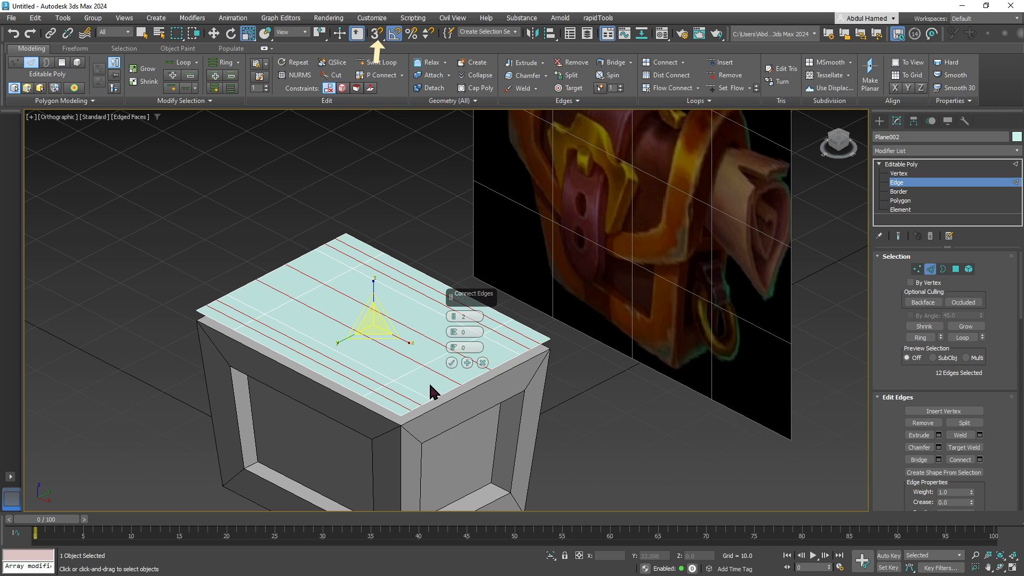
click(483, 363)
Step: Select the four crosswise edges of the plane's wide middle strip, including both end borders, and set Connect Edges to 3 segments
click(424, 364)
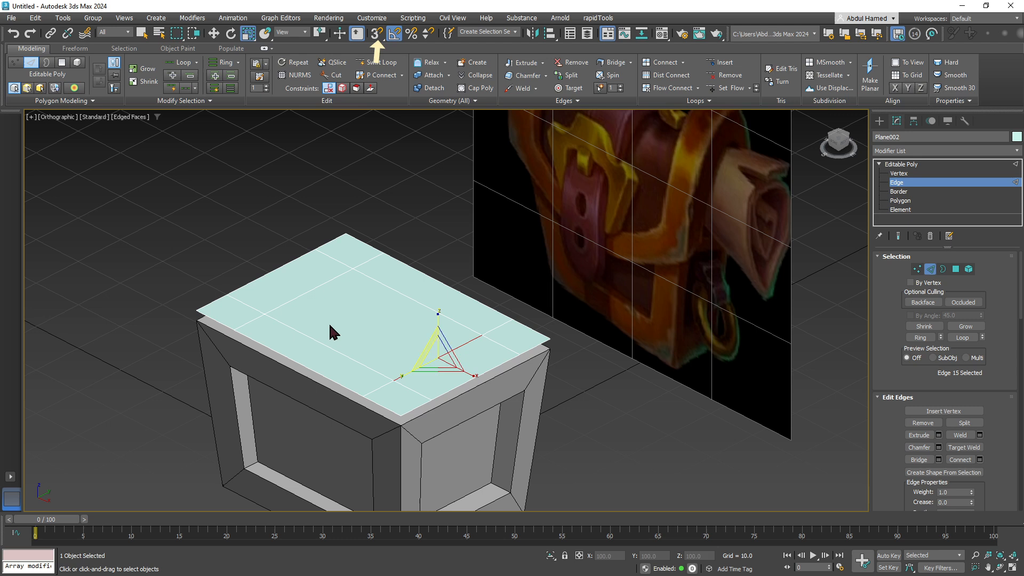
ctrl+click(303, 297)
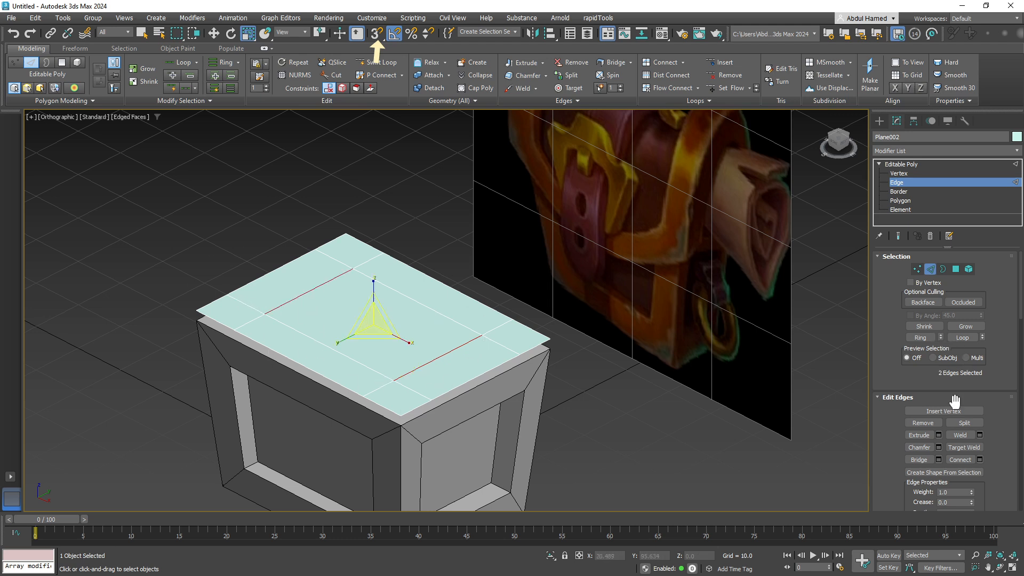
click(980, 459)
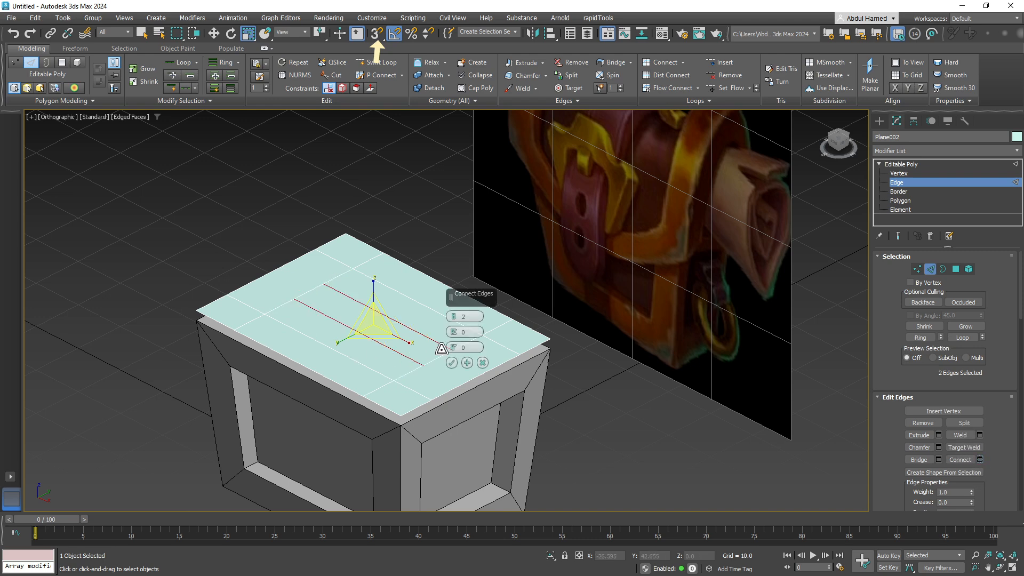
click(482, 362)
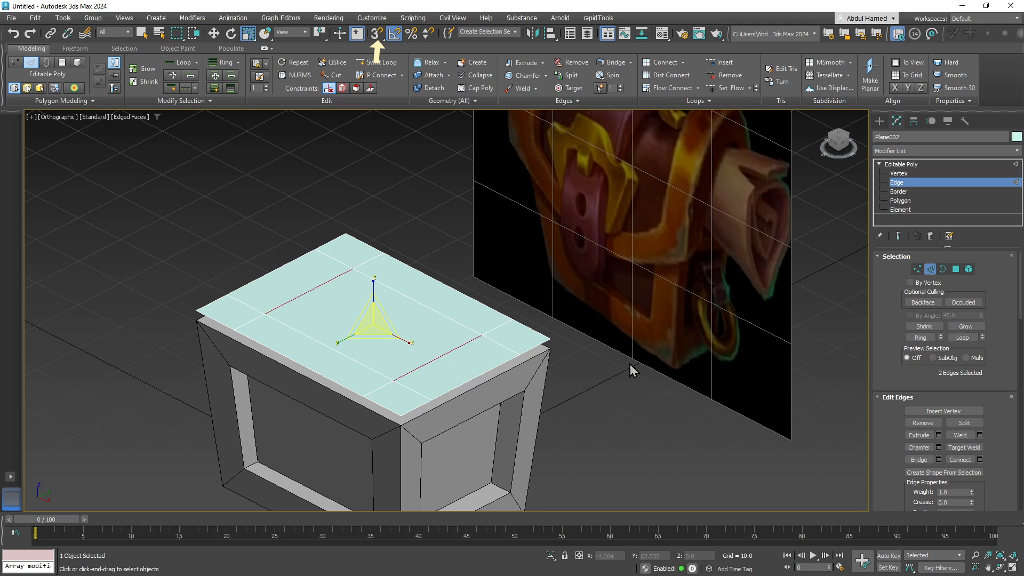
ctrl+click(471, 378)
ctrl+click(264, 275)
click(979, 460)
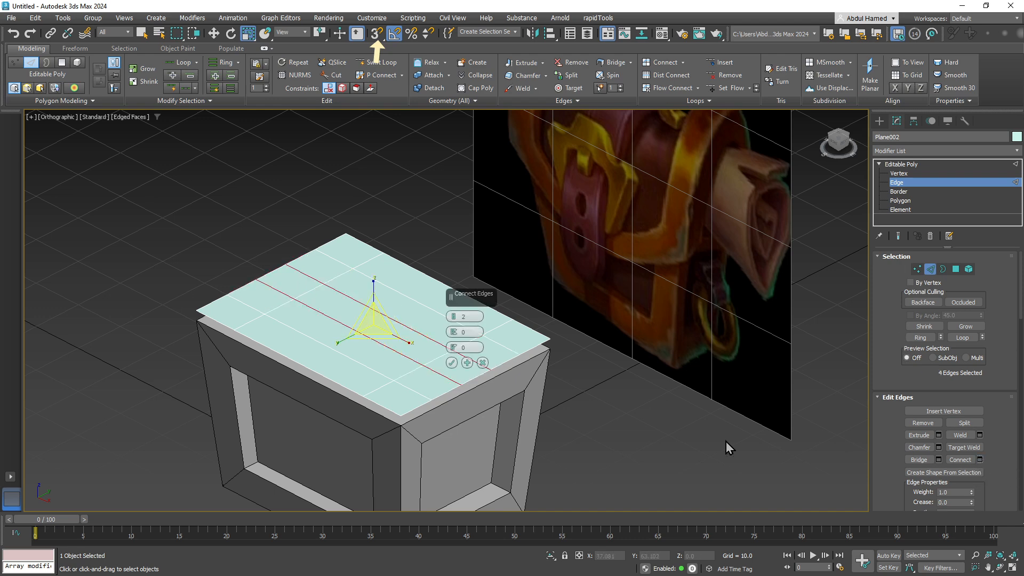
click(454, 334)
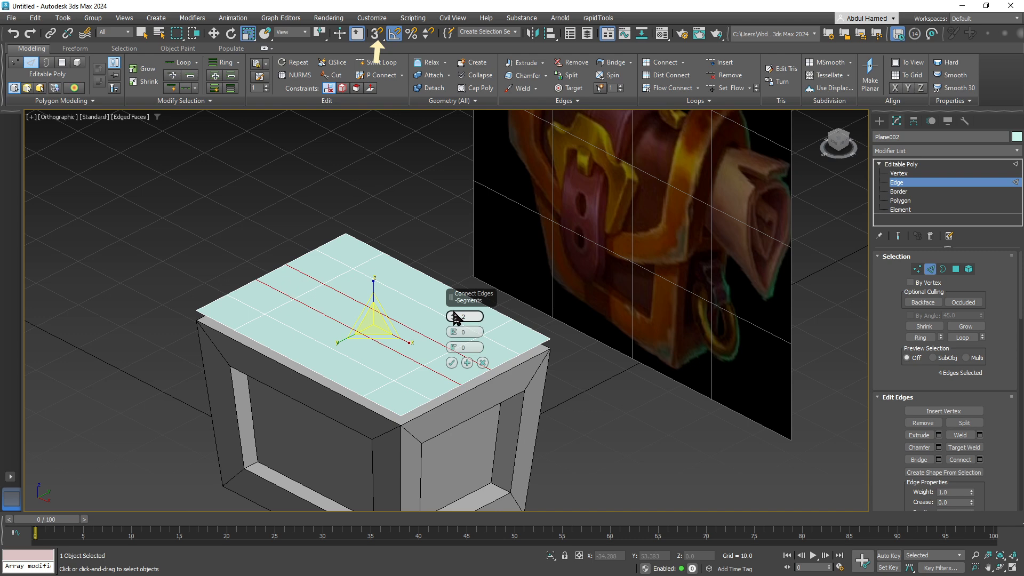
drag(454, 316, 456, 318)
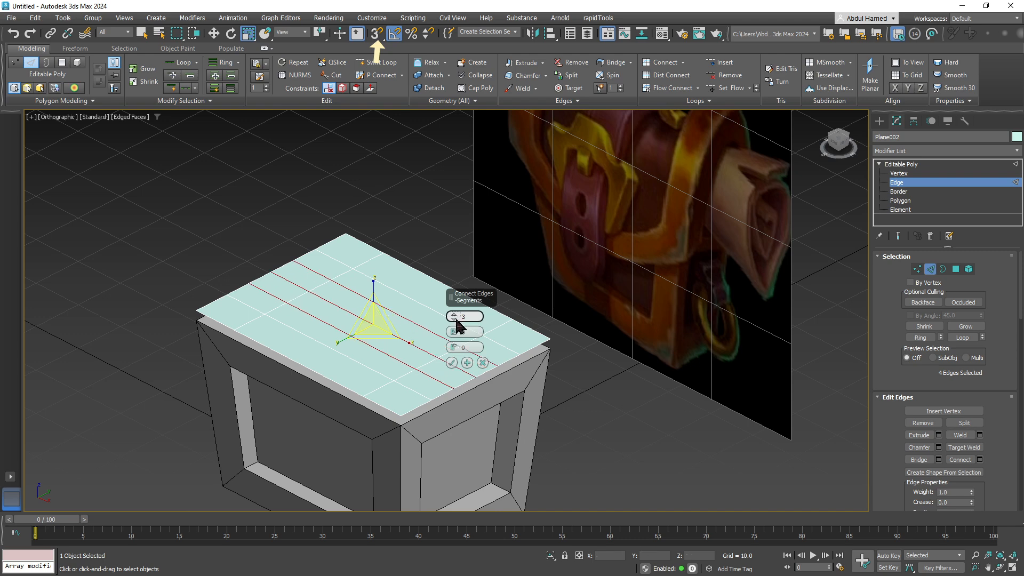
Step: Try sliding the three connecting edges by 43 across the middle strip, and undo the shift
mouse_move(454, 347)
mouse_down()
mouse_move(460, 399)
mouse_move(472, 346)
mouse_up()
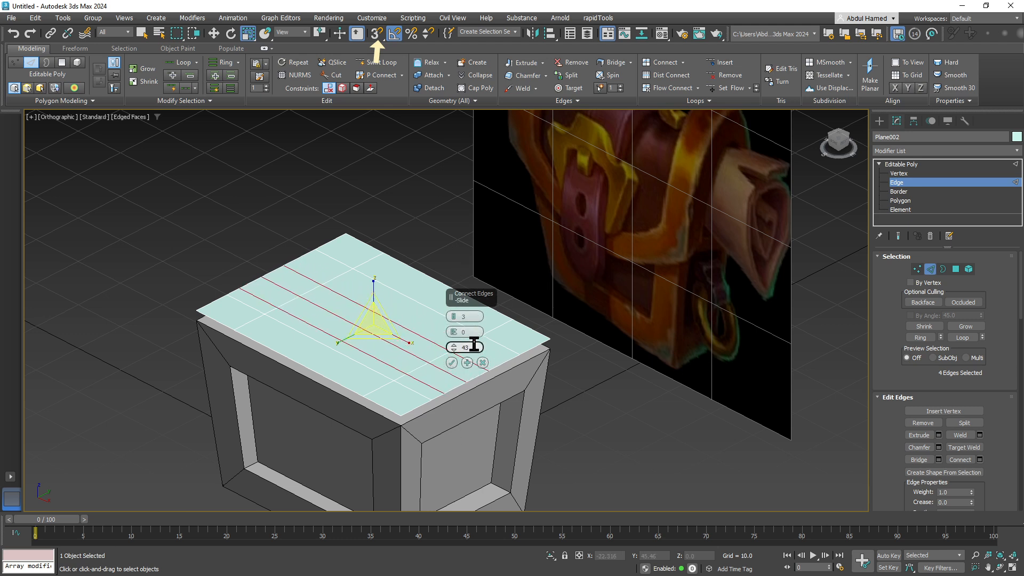
key(ctrl+z)
key(ctrl+z)
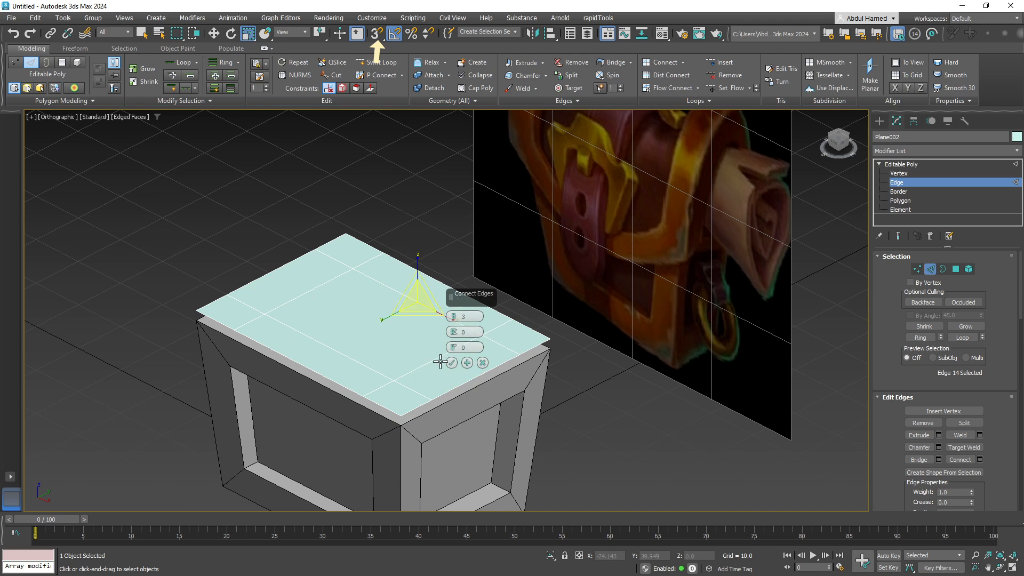
key(ctrl+z)
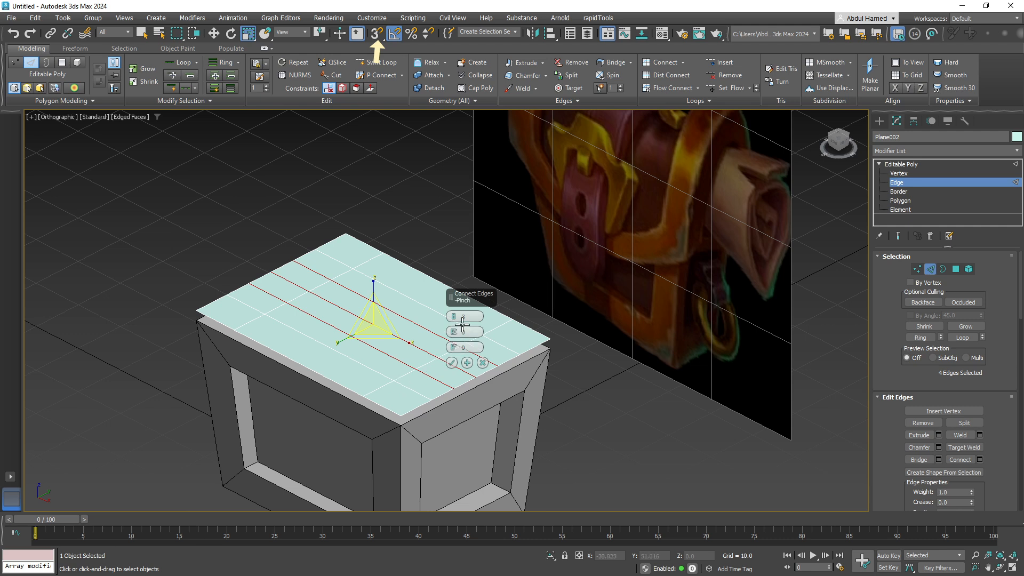
Step: Try a pinch of 23 on the connecting edges, reset it to 0, and apply the 3-segment connection across the middle strip
drag(455, 336, 461, 281)
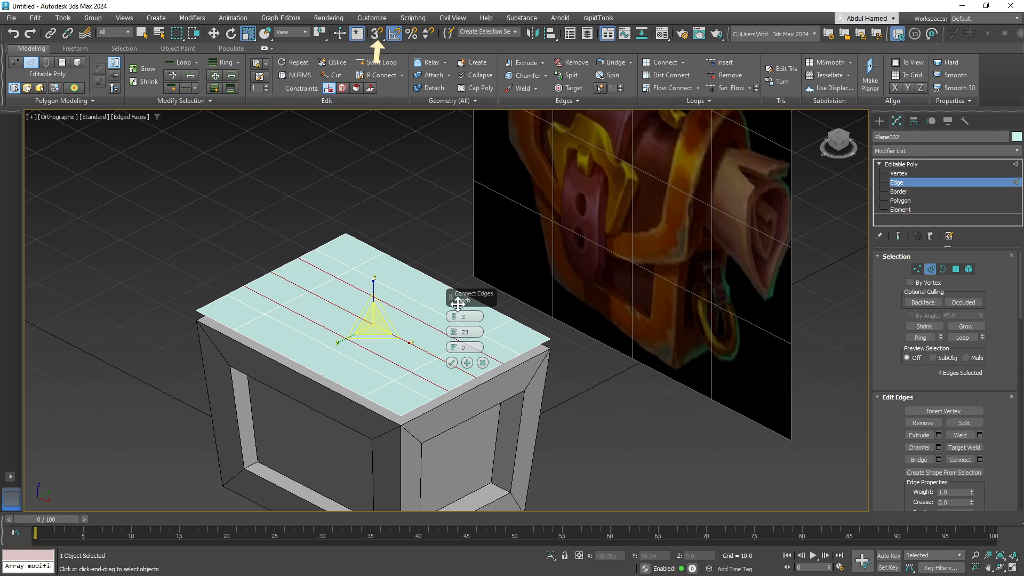
right_click(454, 335)
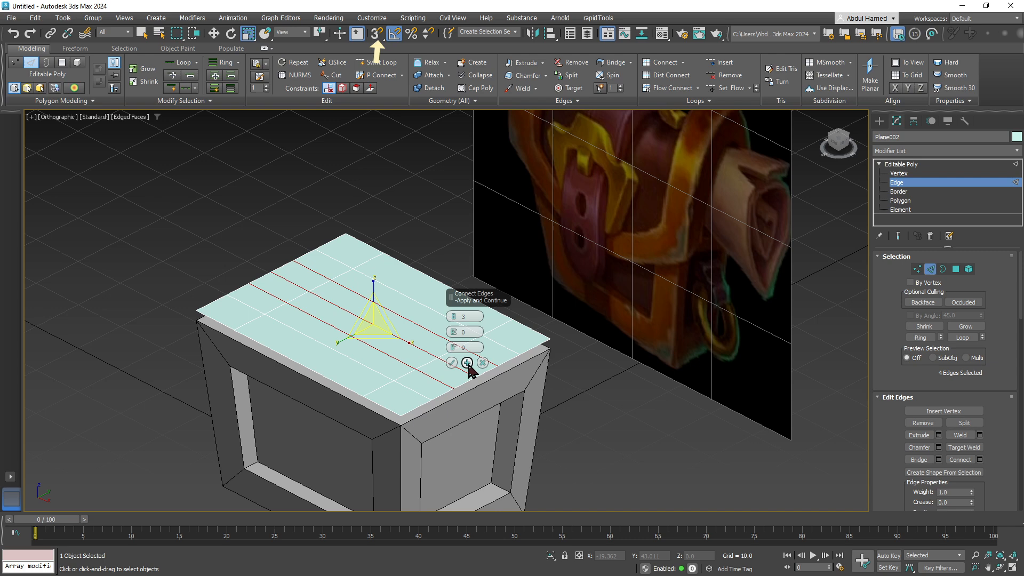
click(466, 362)
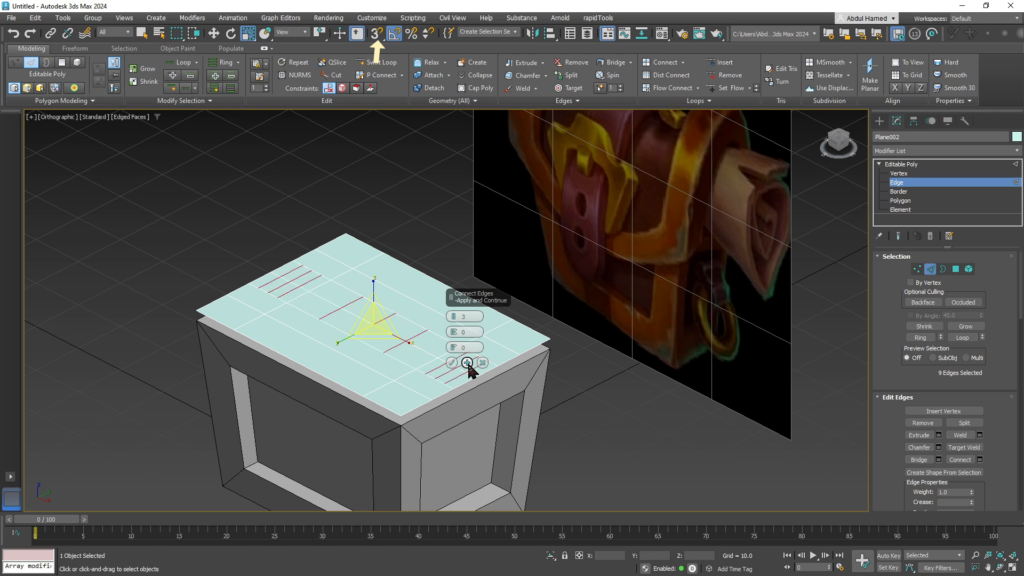
Step: Select the ring of lengthwise edges in the plane's wide middle section and connect them with 3 segments
click(339, 354)
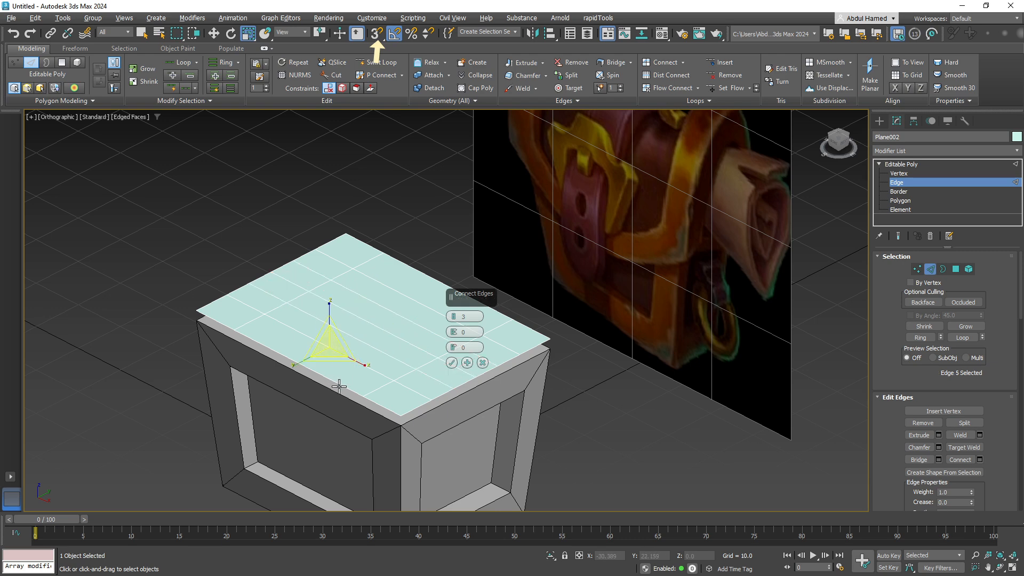
alt+middle_drag(339, 385, 393, 395)
key(alt+r)
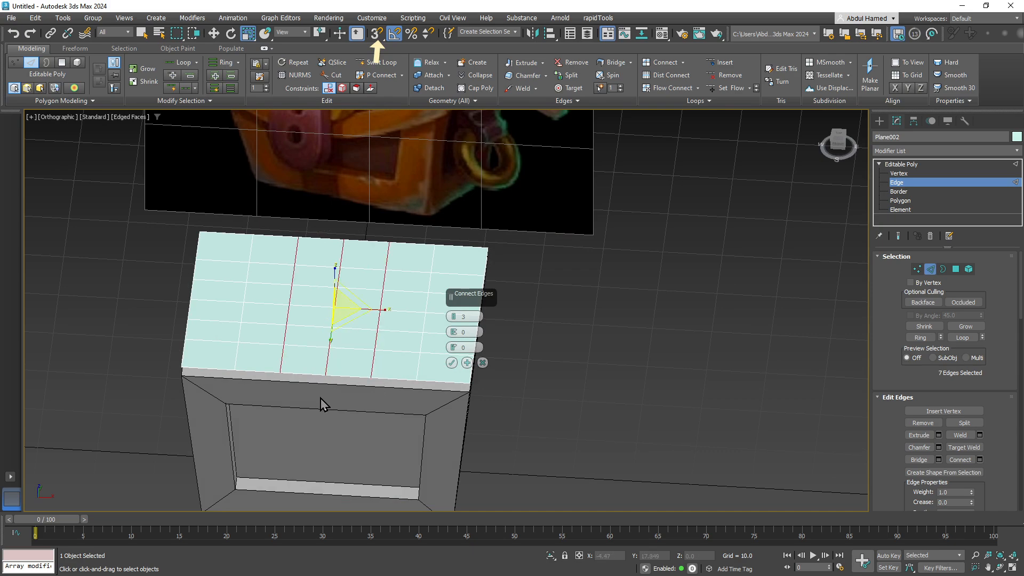
alt+middle_drag(322, 402, 358, 373)
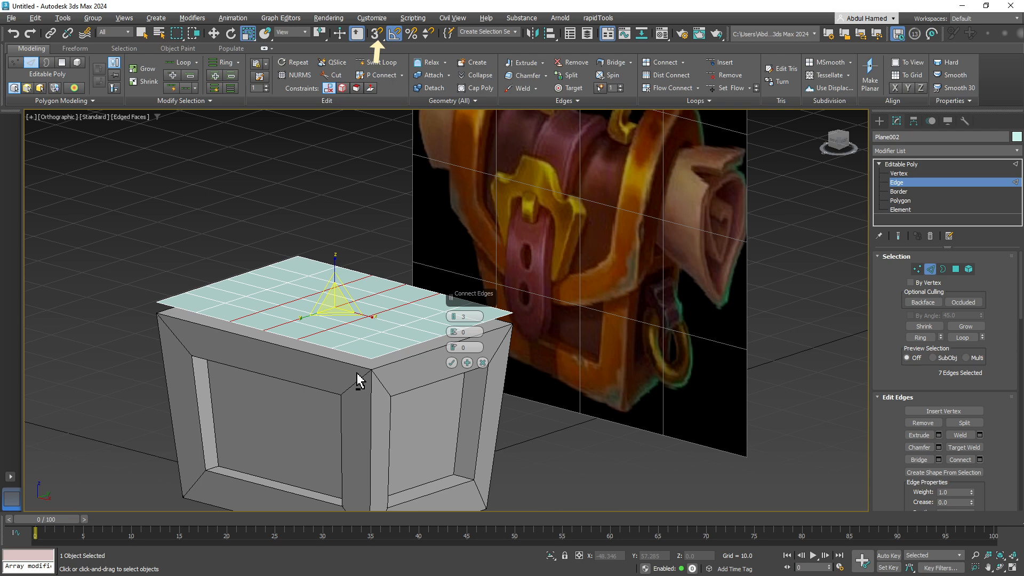
click(451, 363)
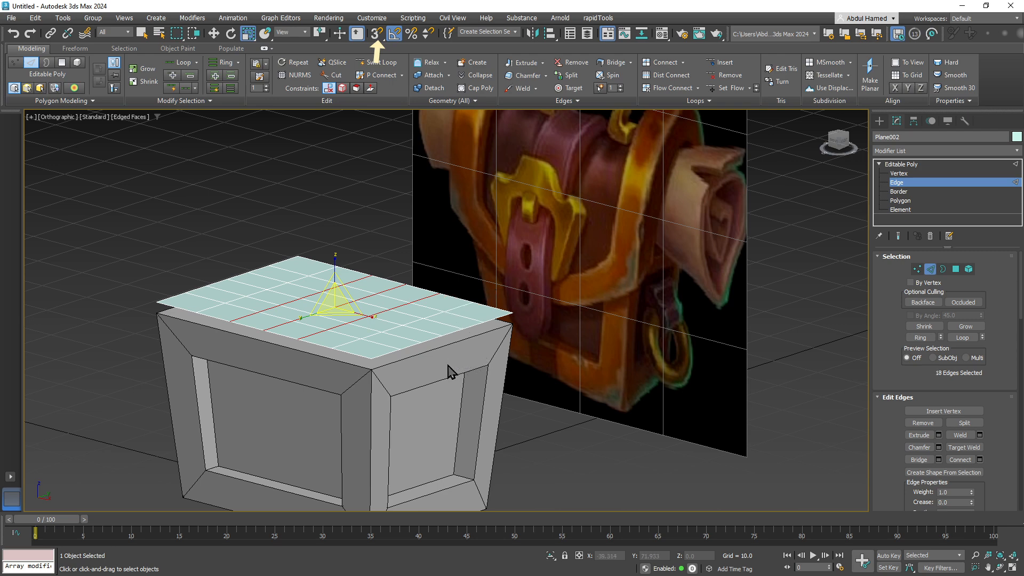
mouse_move(504, 383)
alt+middle_down()
mouse_move(522, 382)
mouse_move(507, 395)
mouse_move(516, 385)
mouse_move(507, 381)
alt+middle_up()
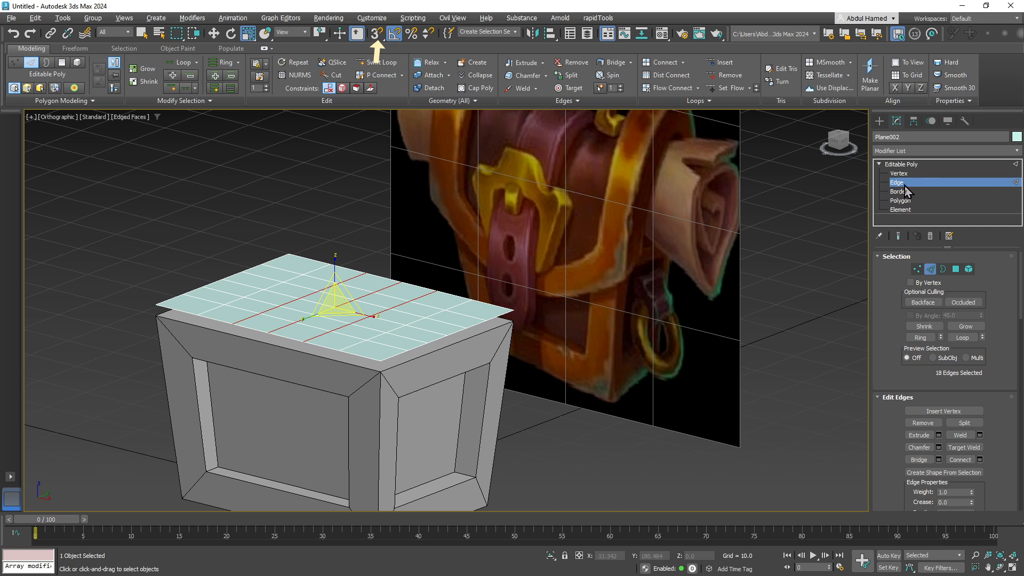
Step: Try bowing the plane's front border by pulling its inner vertices outward along Y, in progressively smaller groups toward the middle
click(919, 165)
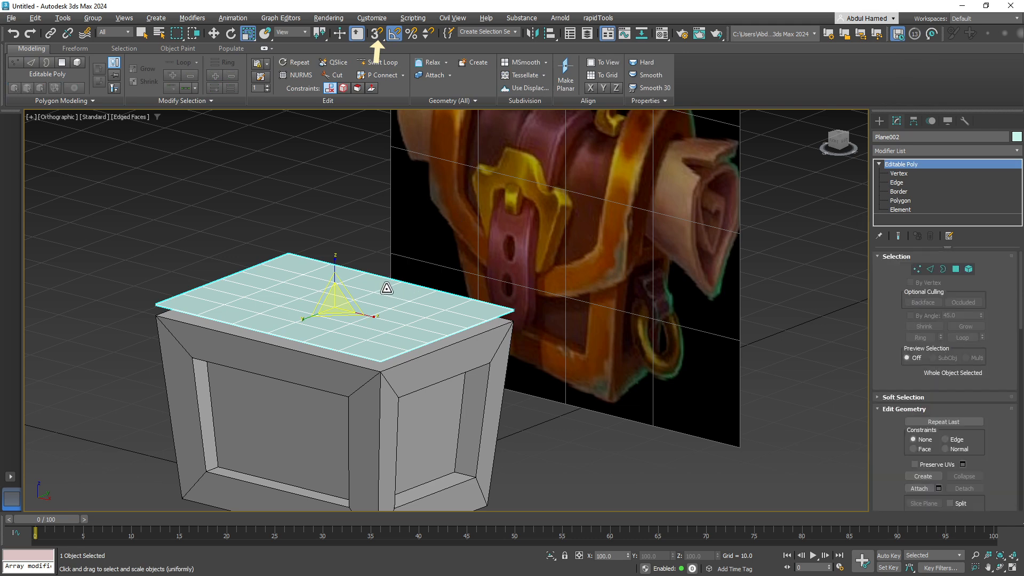
click(916, 174)
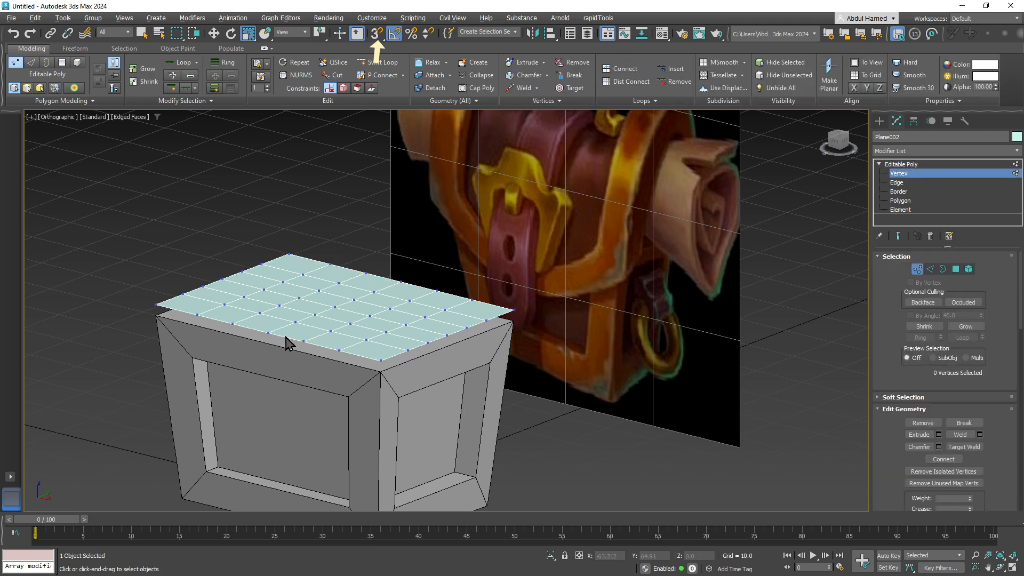
alt+middle_drag(285, 338, 419, 462)
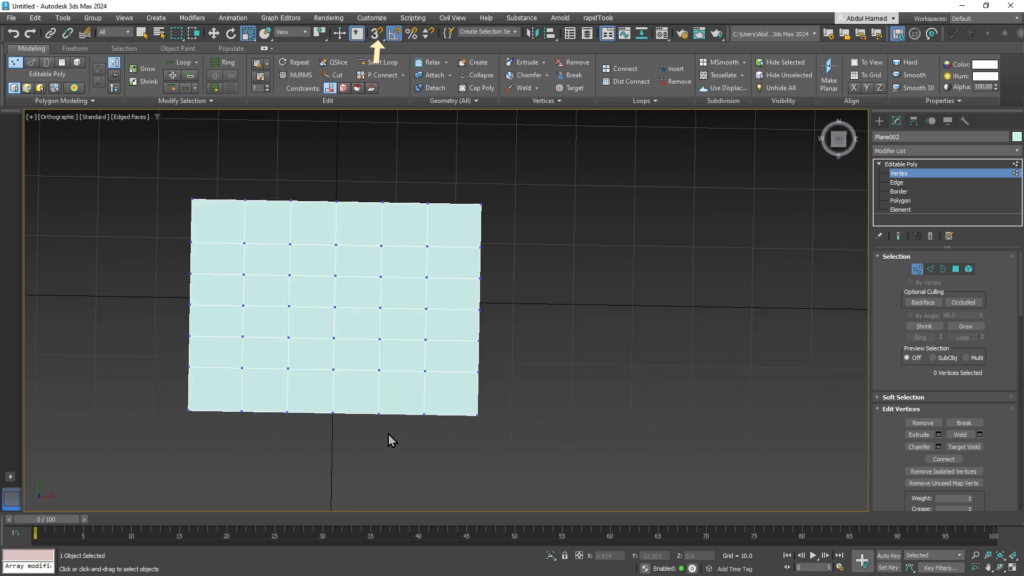
drag(261, 410, 228, 400)
key(w)
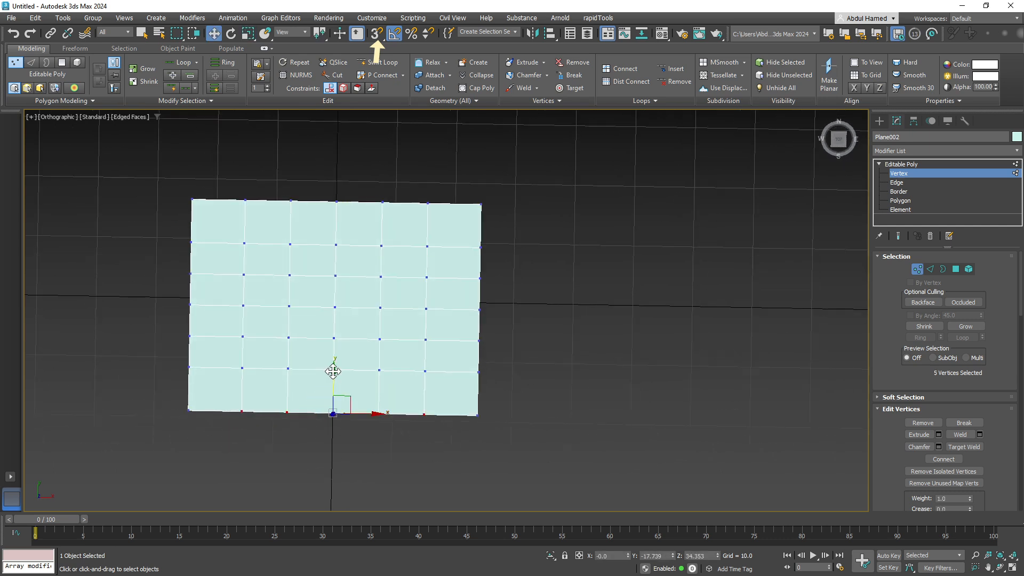
drag(333, 372, 339, 400)
drag(304, 434, 273, 426)
drag(332, 404, 338, 421)
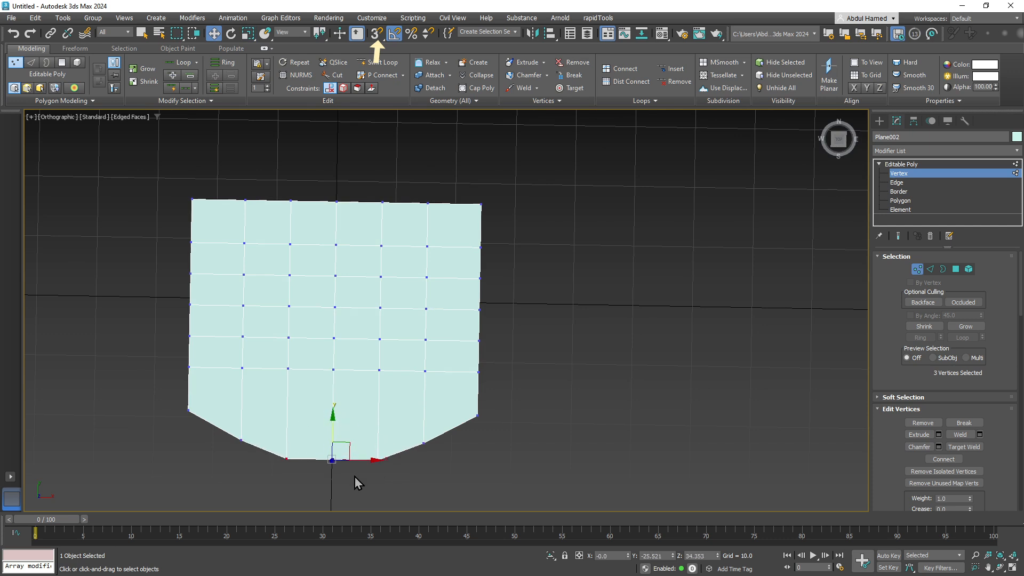
drag(354, 475, 305, 452)
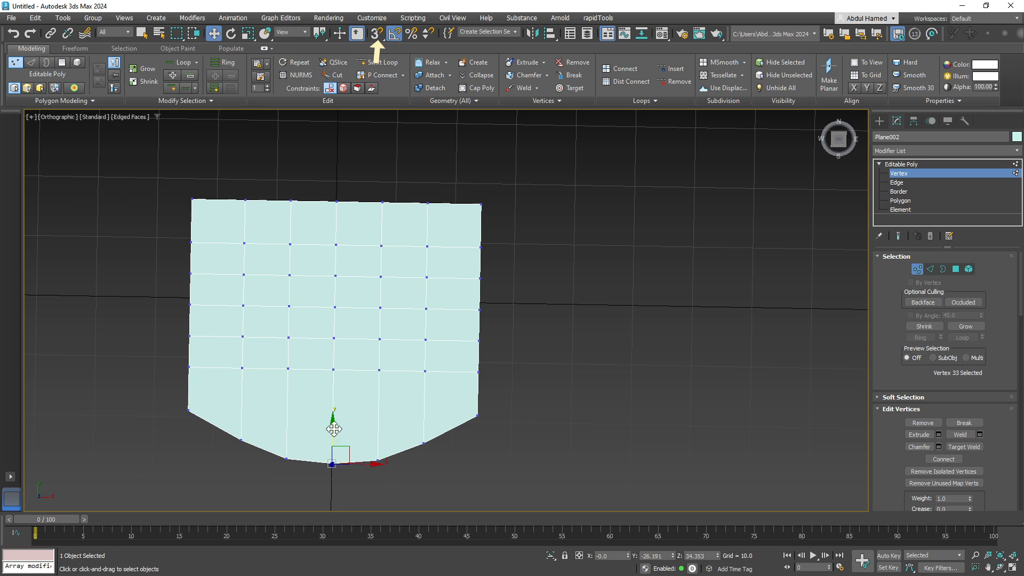
Step: Undo the vertex moves on the plane's front border
key(ctrl+z)
key(ctrl+z)
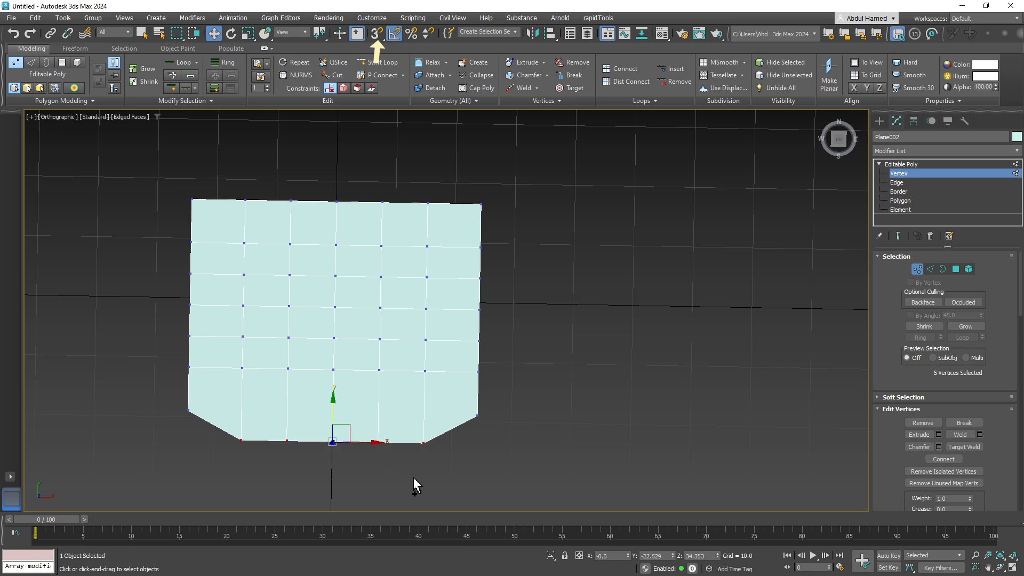
key(ctrl+z)
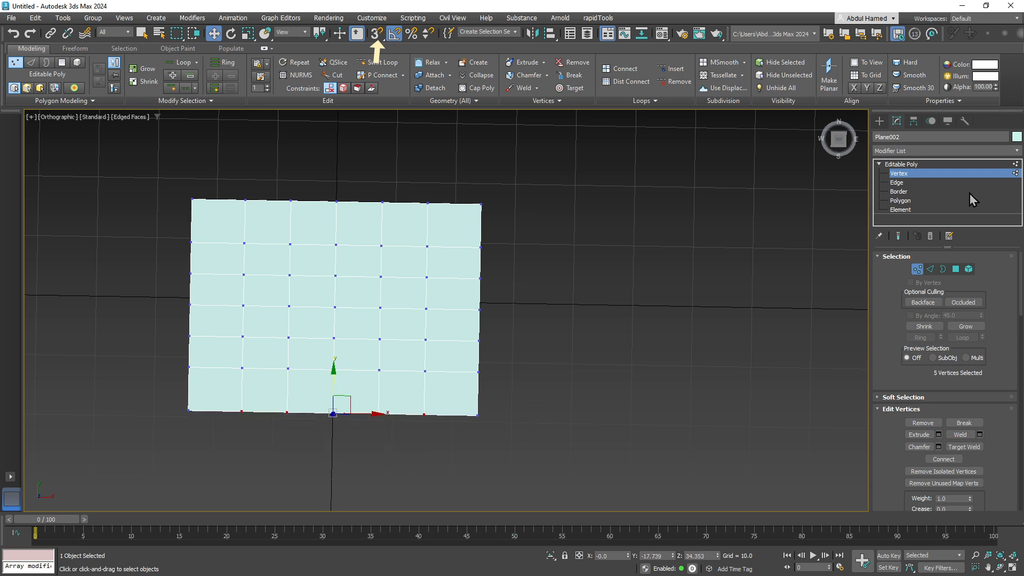
Step: Add an FFD 4x4x4 modifier to the whole plane and switch to its Control Points level
click(929, 164)
click(929, 152)
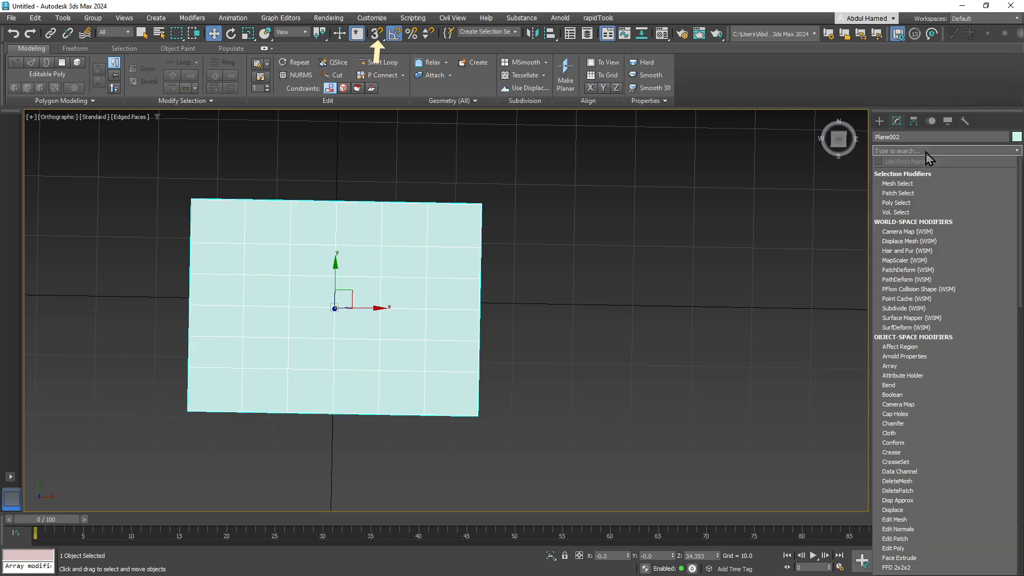
text(ffd)
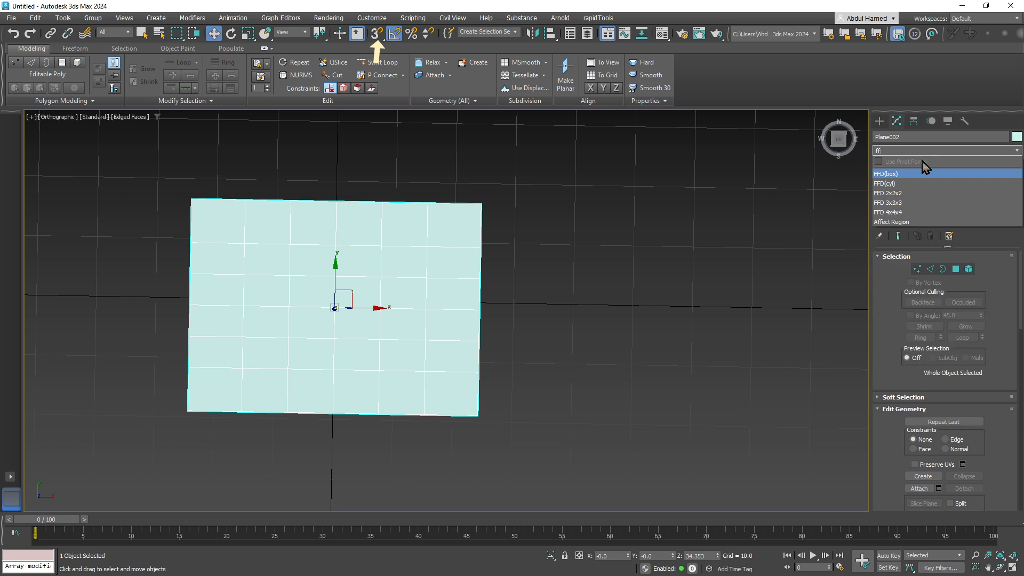
click(896, 214)
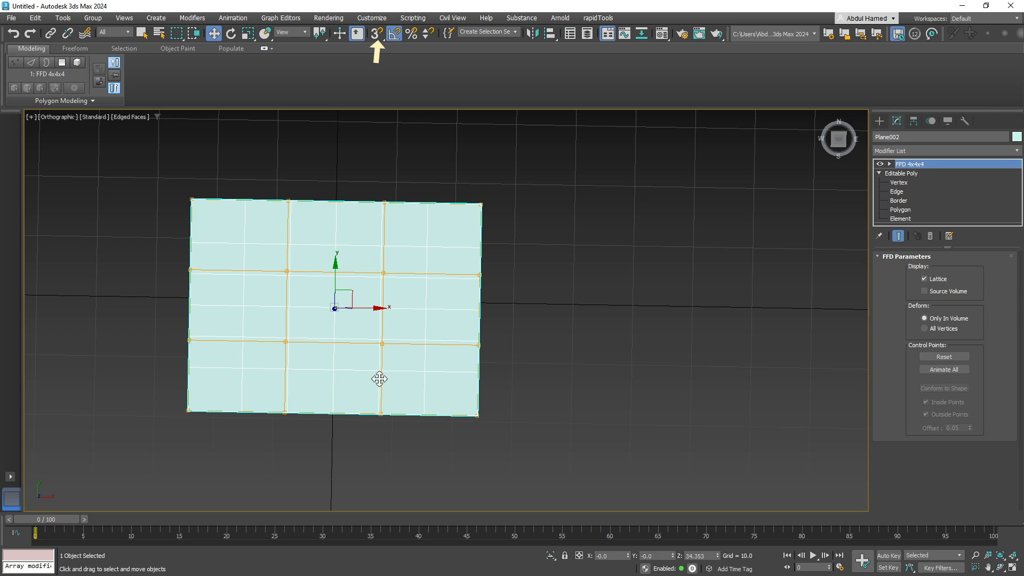
alt+middle_drag(600, 319, 609, 320)
click(890, 165)
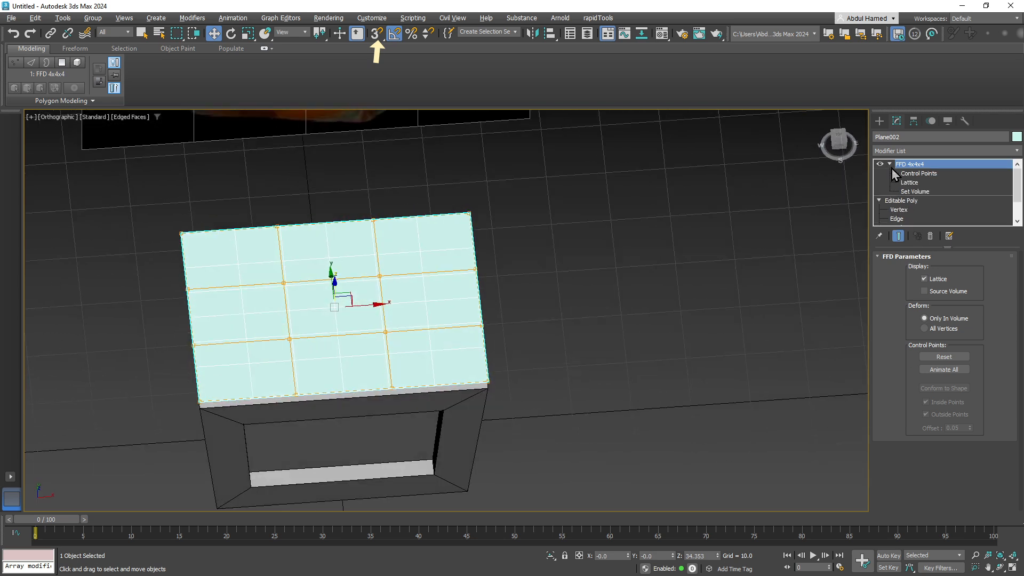
click(915, 174)
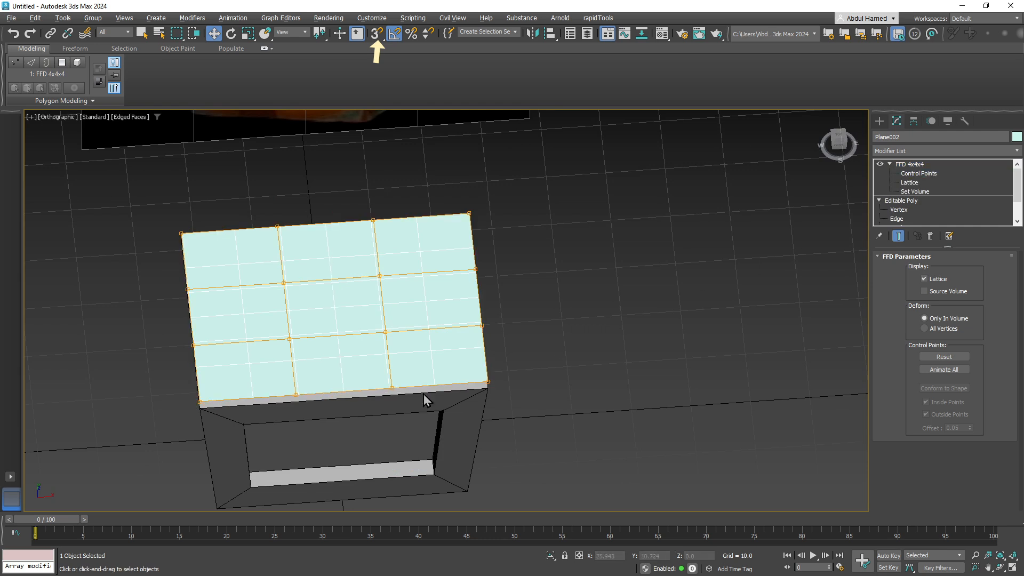
Step: Move the two middle control points of the lattice's front row outward along Y to about -30.5
alt+middle_drag(425, 402, 375, 436)
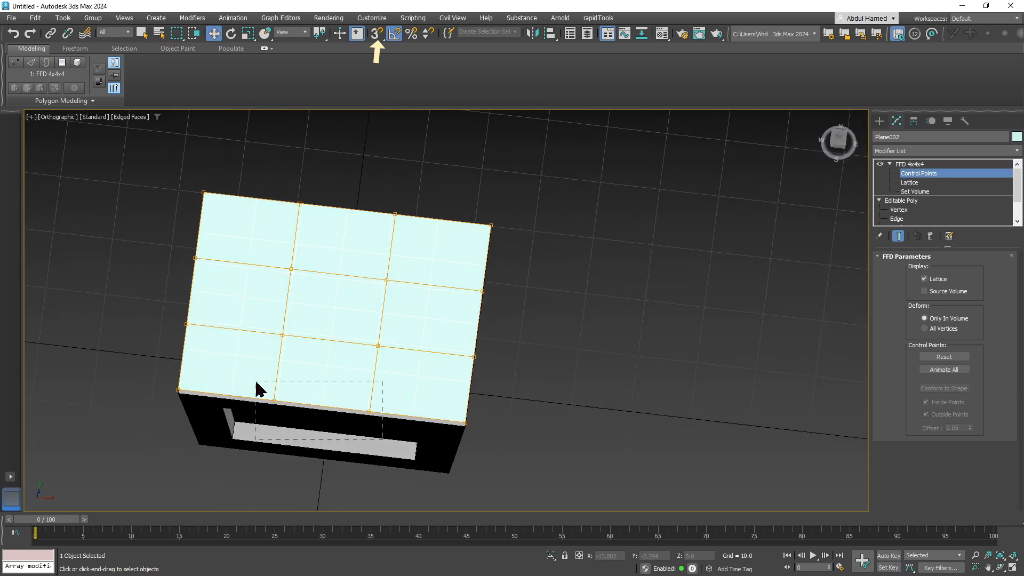
drag(256, 388, 257, 388)
drag(328, 359, 332, 437)
Step: Select the two inner lengthwise rows of control points and raise them along Z to about 61.6, arching the lid
alt+middle_drag(366, 479, 374, 434)
scroll(375, 434, down, 4)
alt+middle_drag(485, 393, 467, 344)
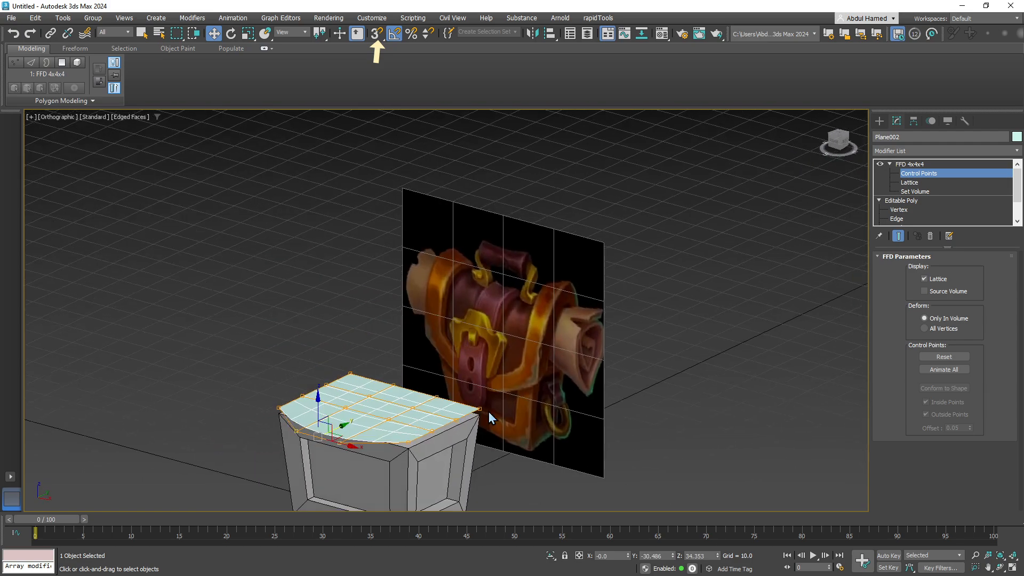
middle_drag(488, 412, 369, 327)
scroll(498, 331, up, 2)
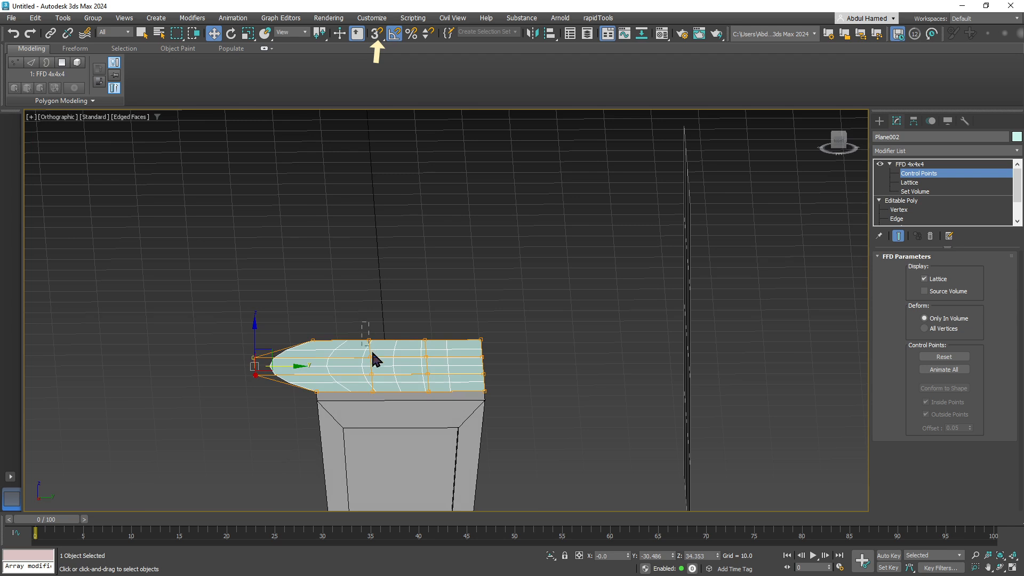
drag(376, 360, 446, 414)
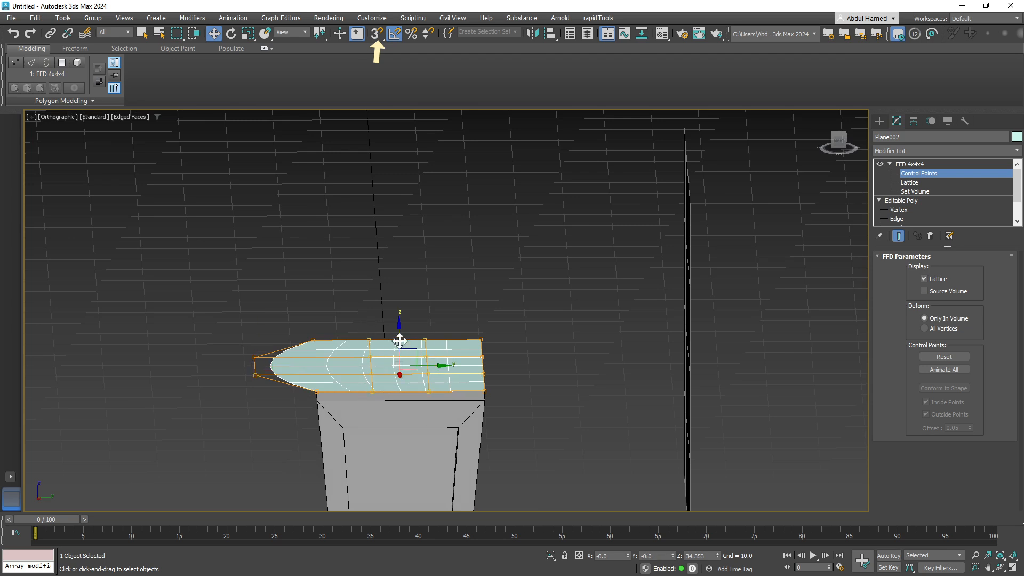
drag(400, 341, 402, 236)
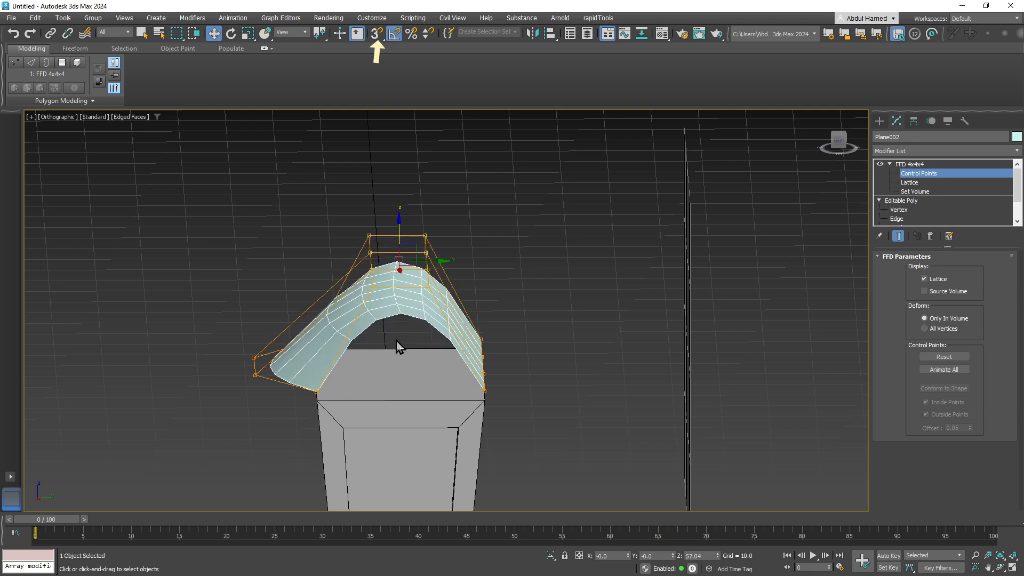
mouse_move(400, 347)
alt+middle_down()
mouse_move(395, 334)
mouse_move(393, 349)
mouse_move(429, 354)
mouse_move(400, 352)
alt+middle_up()
drag(400, 237, 402, 217)
alt+middle_drag(429, 245, 448, 256)
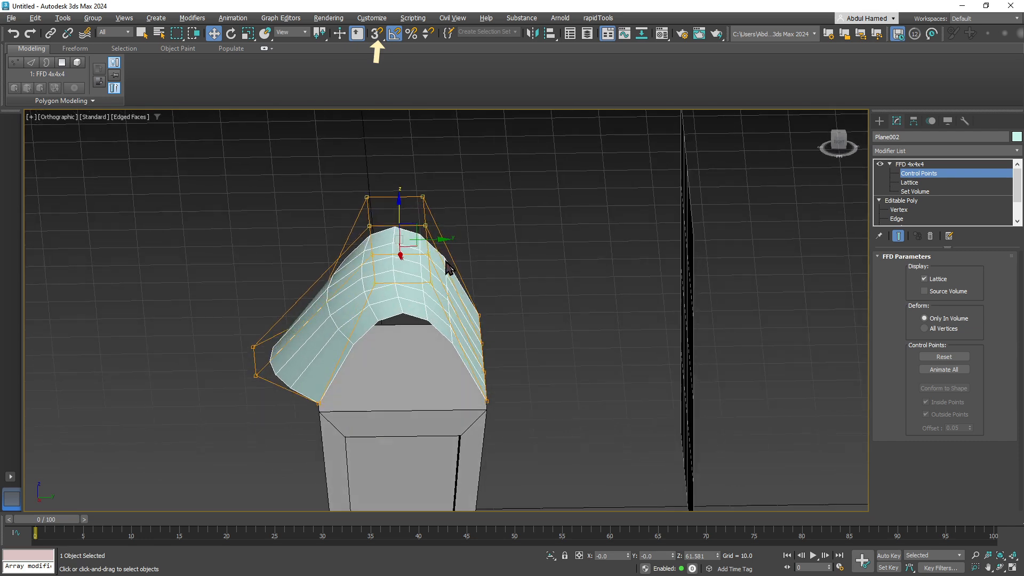
Step: Scale the raised control points apart along Y to widen the top of the lid's arch
key(r)
drag(354, 235, 314, 241)
alt+middle_drag(328, 296, 328, 270)
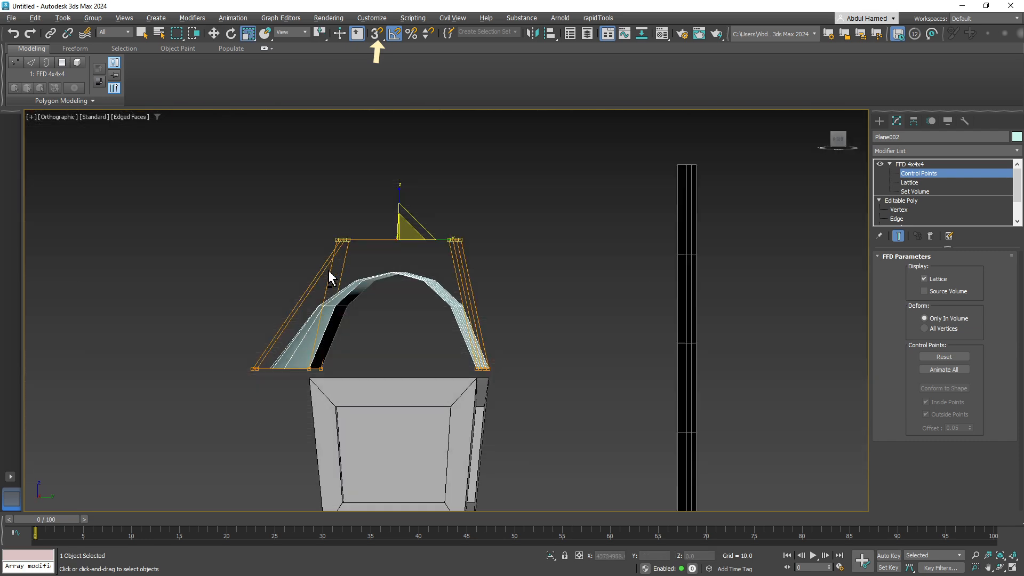
Step: Select the lattice's front row of control points and flatten it into a straight line by scaling along Y
drag(354, 396, 350, 393)
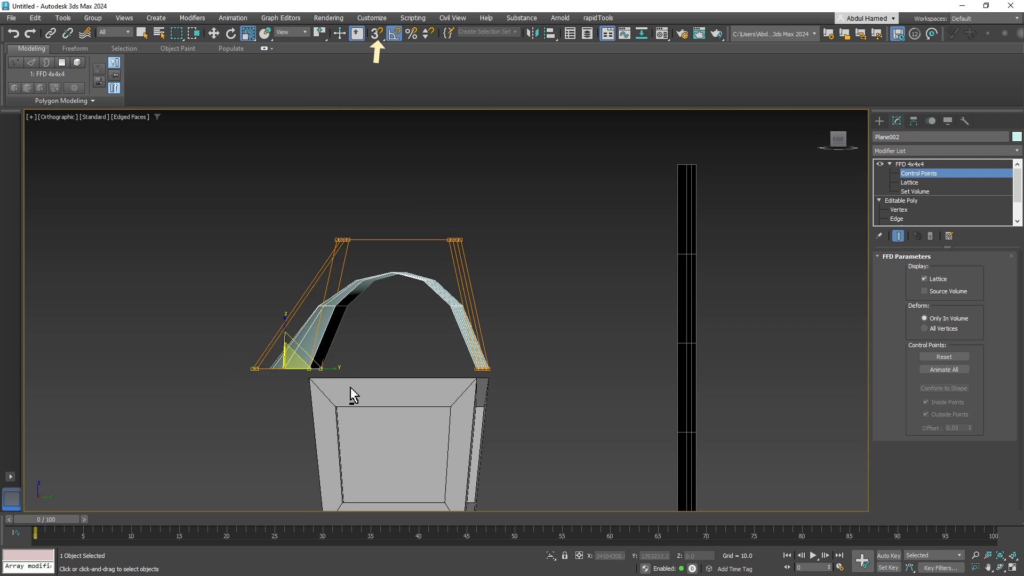
alt+middle_drag(350, 393, 399, 393)
mouse_move(333, 366)
mouse_down()
mouse_move(251, 361)
mouse_move(314, 368)
mouse_up()
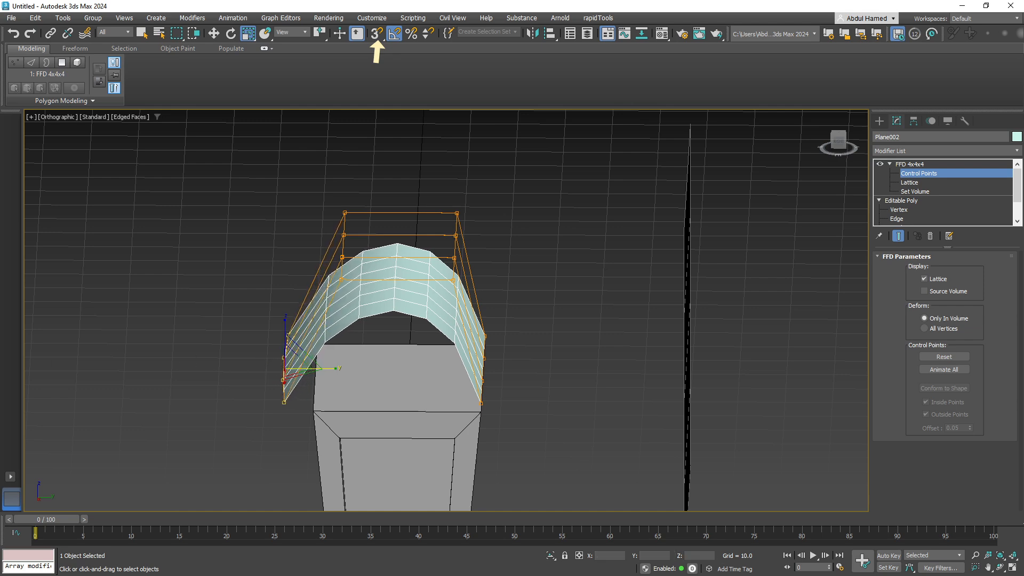
Step: Move the front row of control points to about Y -20 and Z 26.9, beside the chest's upper front edge
alt+middle_drag(683, 269, 608, 331)
key(w)
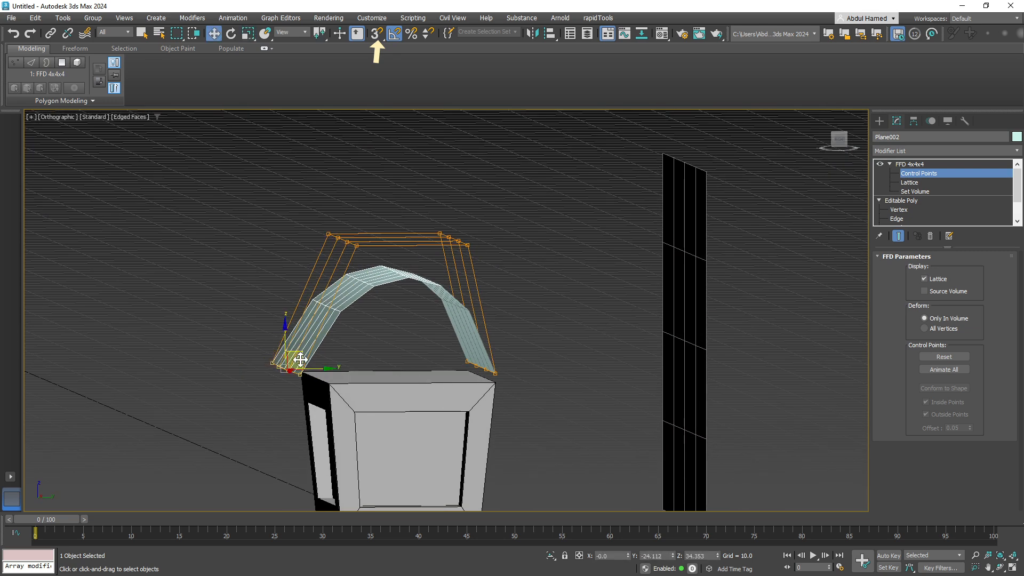
drag(299, 359, 317, 389)
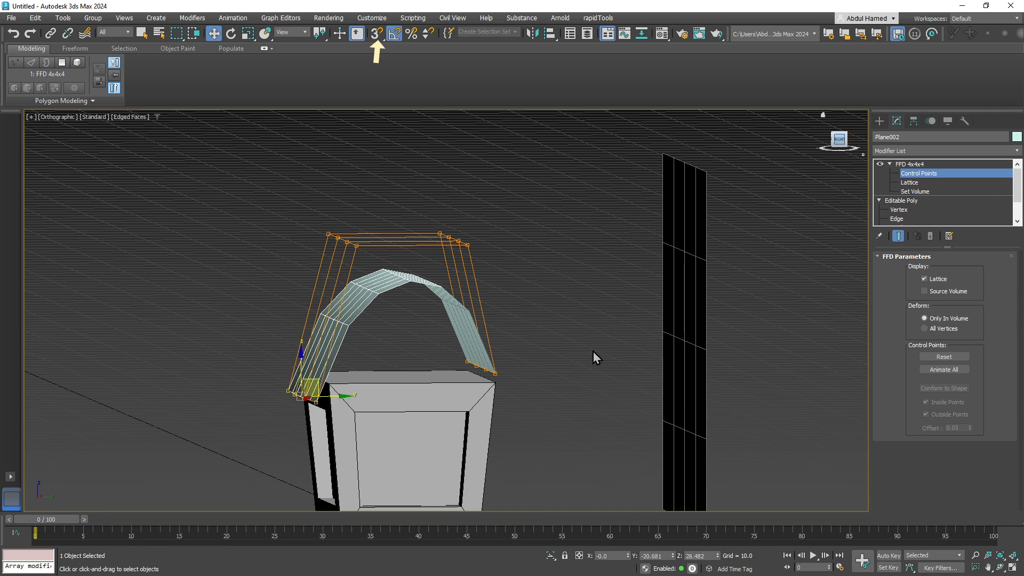
middle_drag(455, 406, 488, 380)
scroll(230, 340, up, 4)
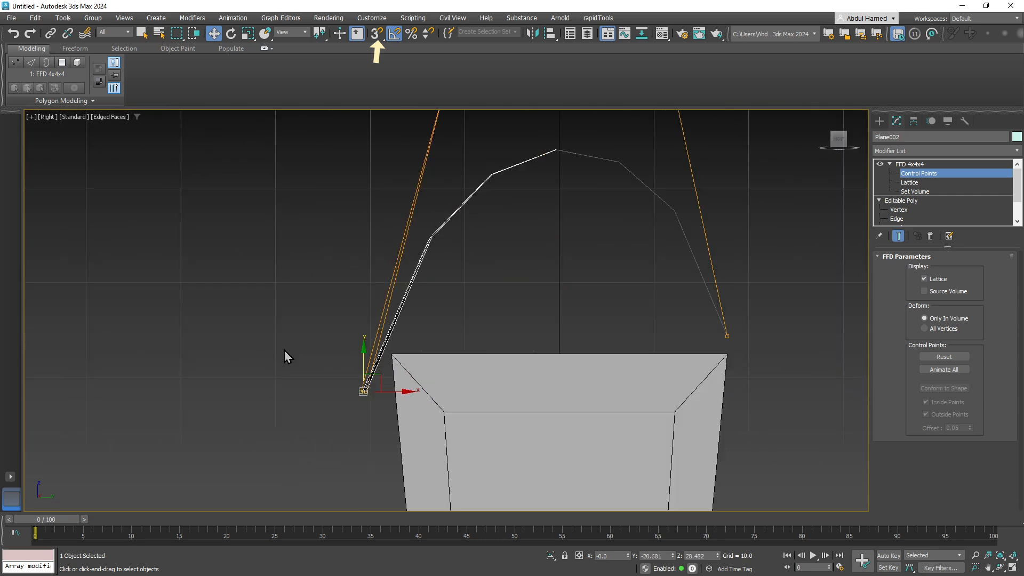
drag(380, 374, 387, 388)
Step: Select the lattice's rear row of control points and lower it to about Z 32.2, level with the chest's top edge
middle_drag(500, 258, 445, 374)
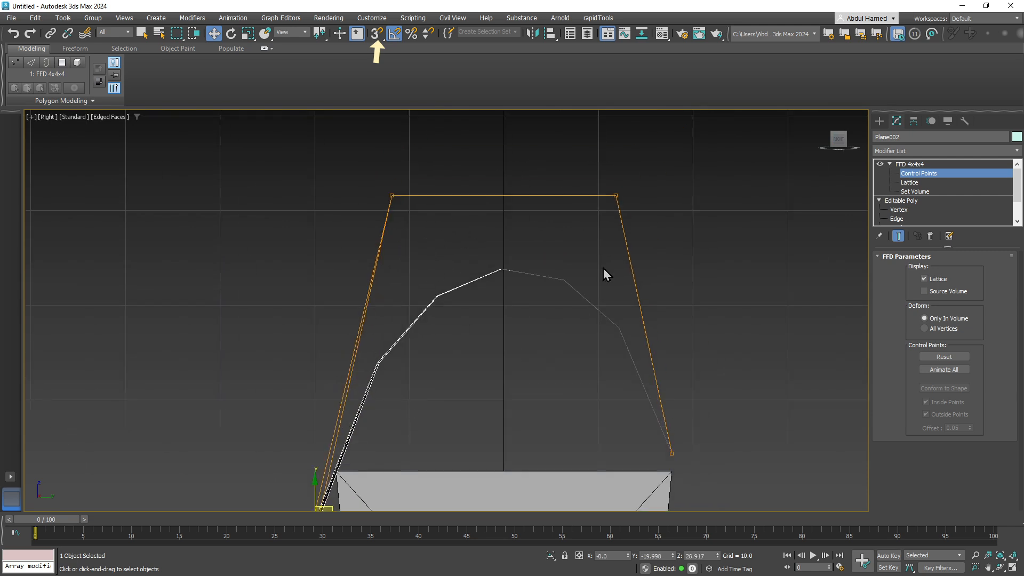
drag(353, 251, 354, 253)
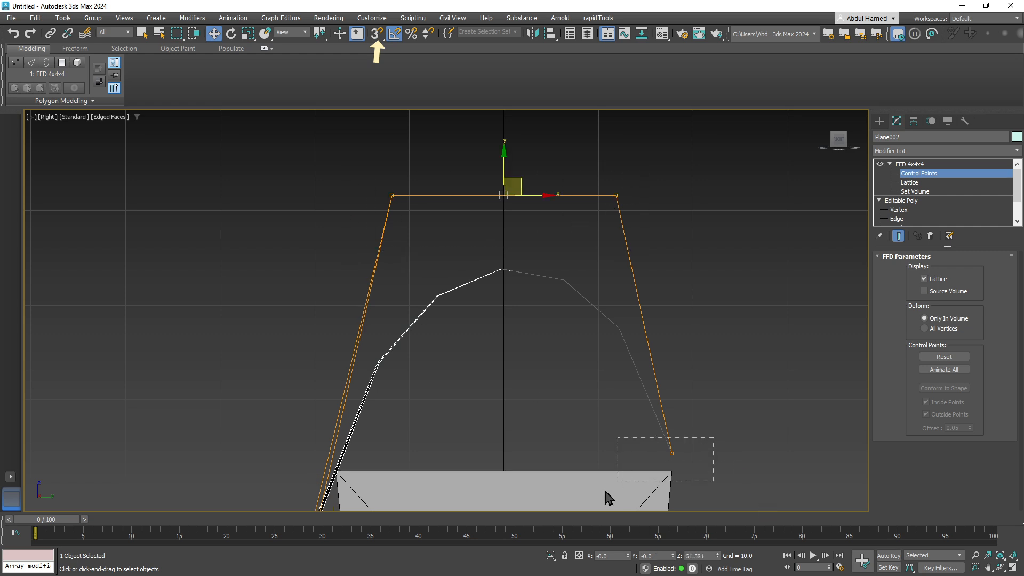
drag(605, 491, 605, 491)
drag(670, 409, 671, 429)
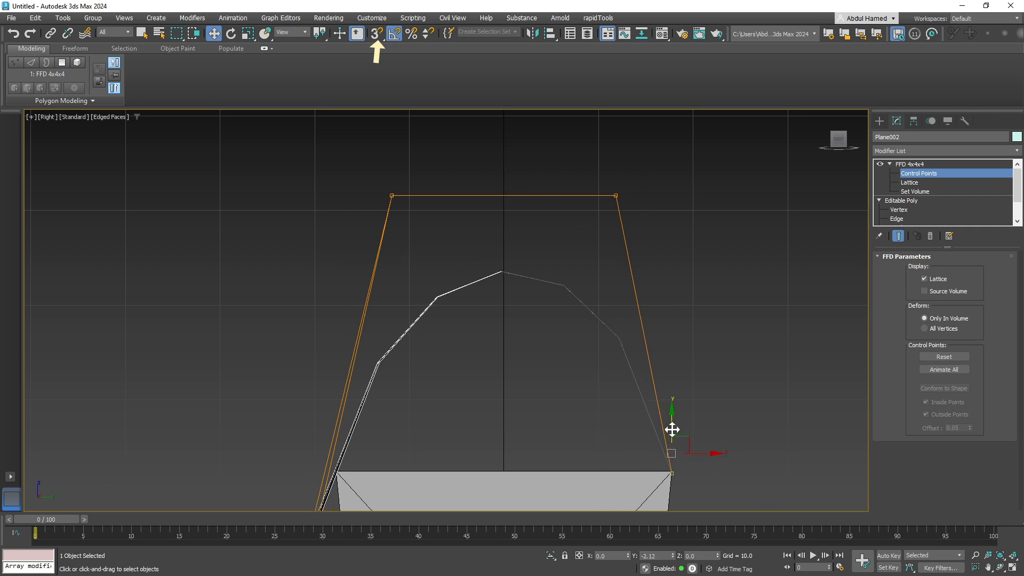
Step: Select the lattice's two upper lengthwise rows of control points and raise them to about Z 67.2
middle_drag(484, 312, 487, 400)
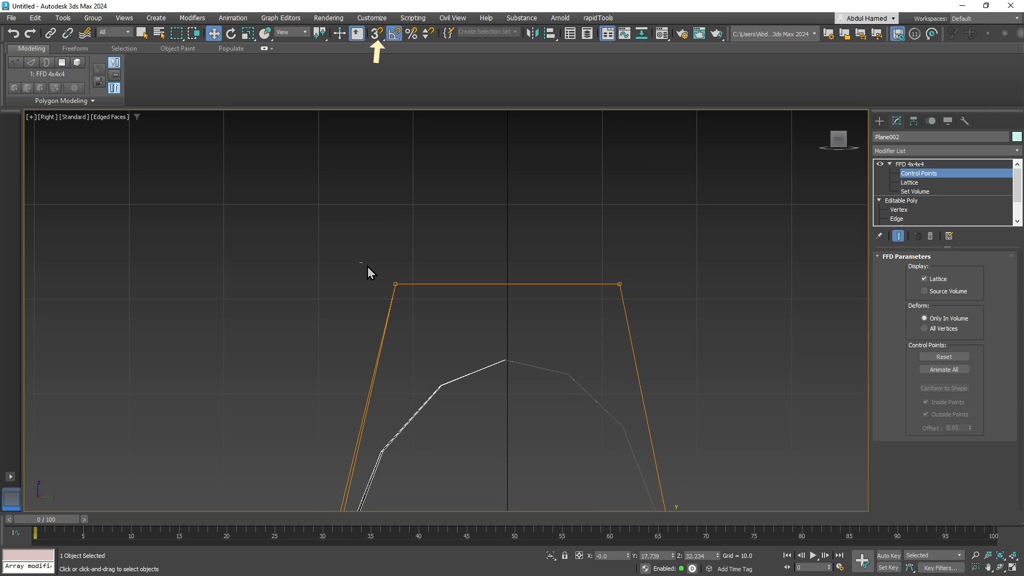
drag(655, 379, 655, 379)
drag(507, 244, 507, 169)
Step: Select the middle control points of the two upper rows and lower them to about Z 54.5, making the lid sag at mid-length
alt+middle_drag(541, 297, 664, 314)
drag(517, 228, 487, 242)
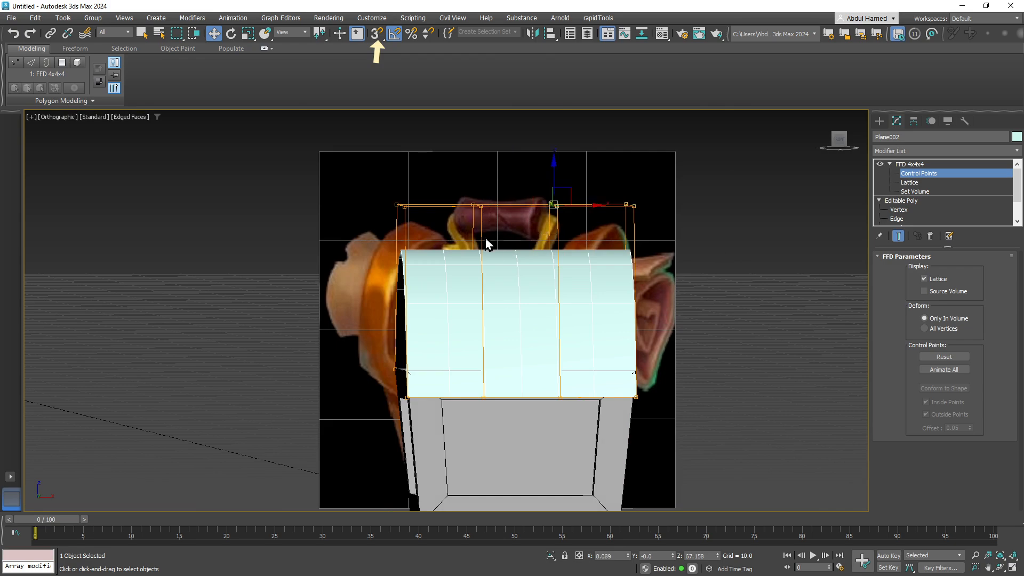
alt+middle_drag(522, 230, 753, 241)
drag(517, 169, 516, 229)
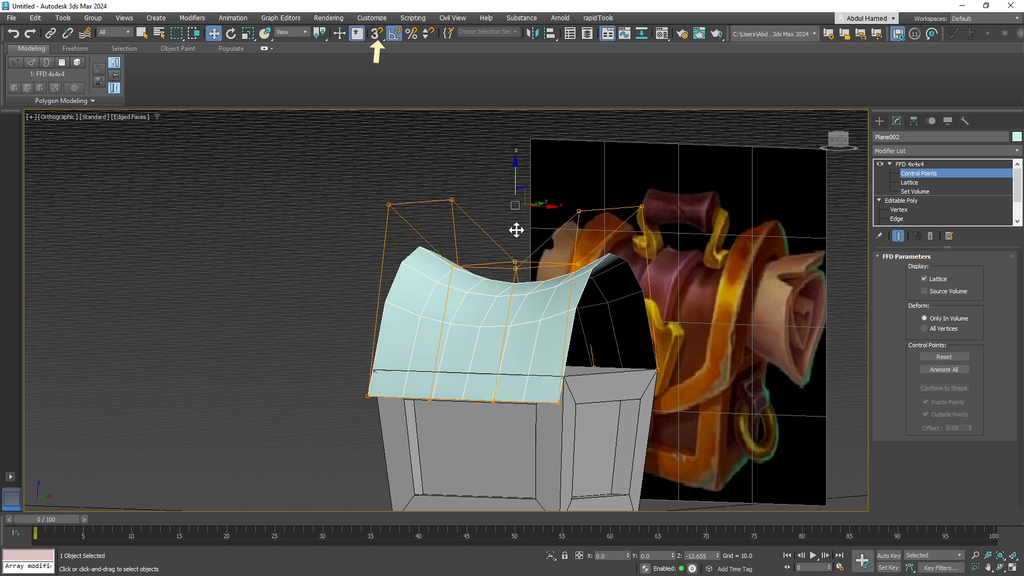
Step: Select the two middle control points of the front row and lower them to about Z 13.3, curving the lid's front edge downward
alt+middle_drag(500, 281, 560, 440)
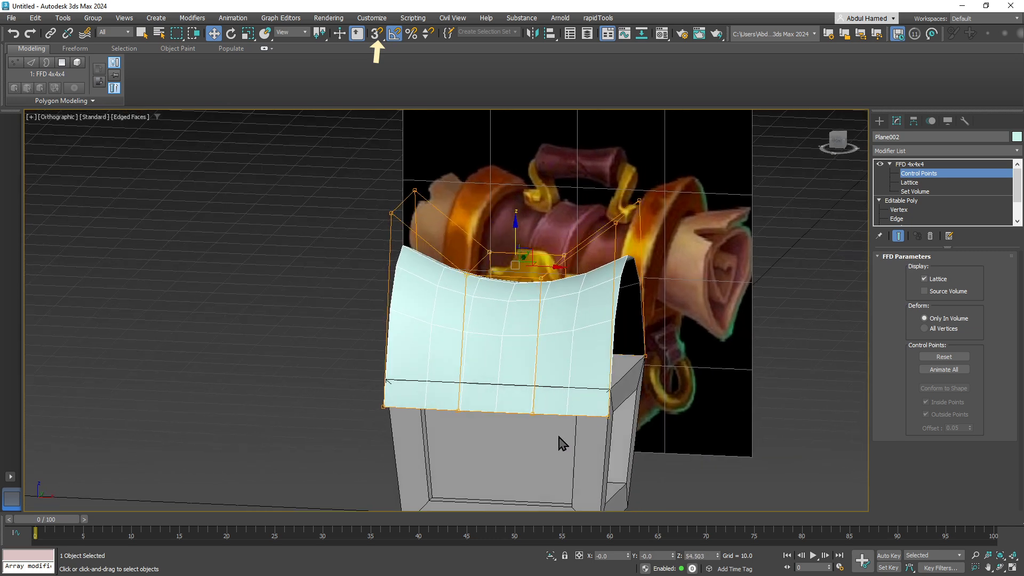
drag(544, 439, 506, 438)
click(498, 387)
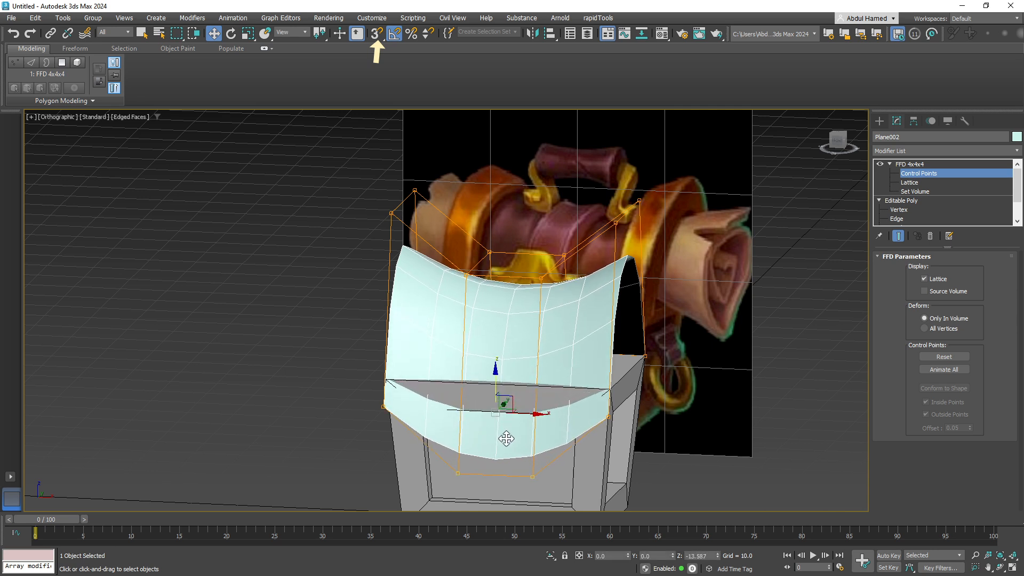
alt+middle_drag(506, 438, 498, 383)
Step: Collapse the lid's whole modifier stack into a single editable poly
click(909, 165)
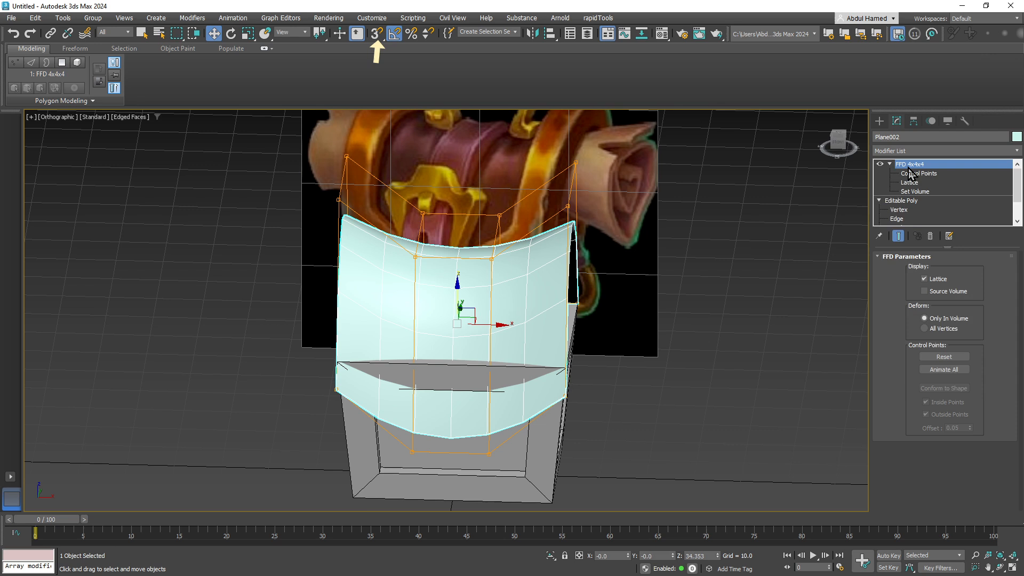
right_click(909, 169)
click(946, 275)
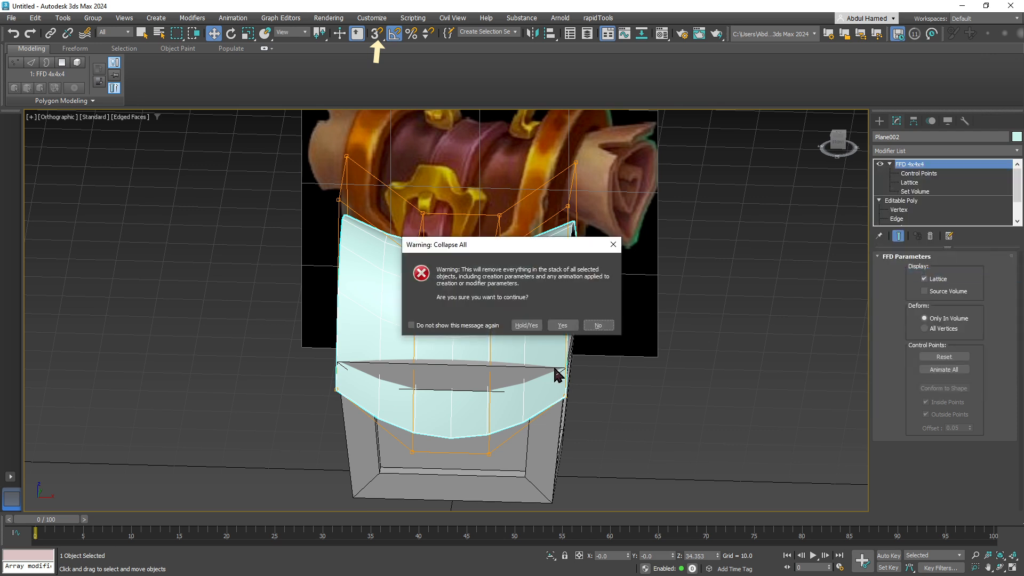
click(562, 325)
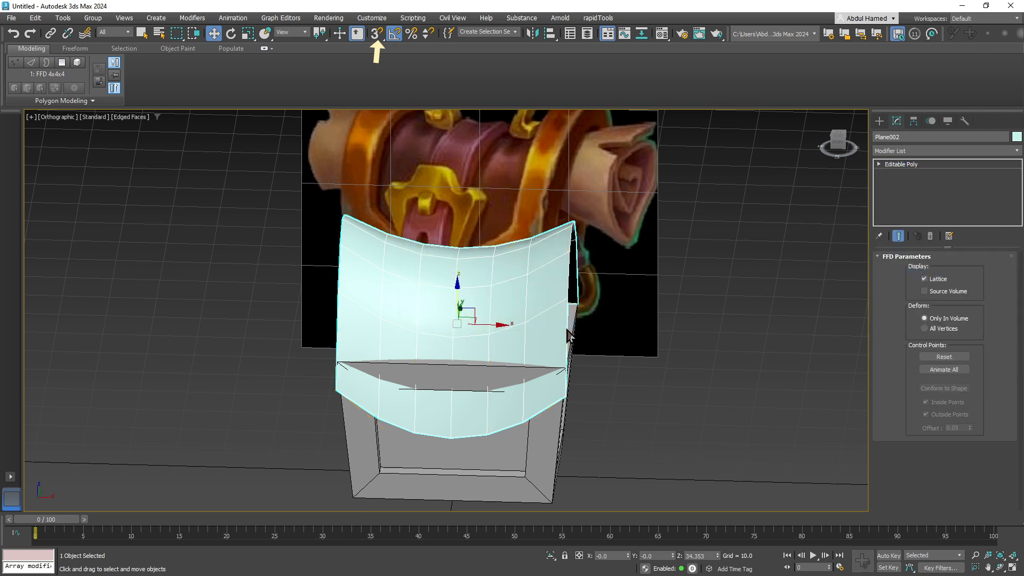
alt+middle_drag(584, 353, 526, 362)
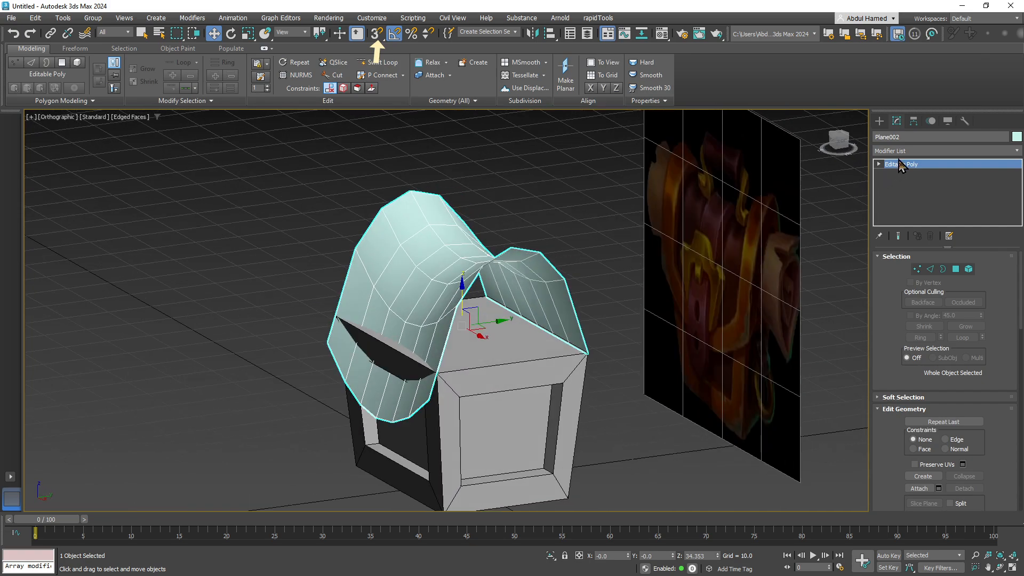
mouse_move(427, 331)
alt+middle_down()
mouse_move(387, 326)
mouse_move(478, 347)
mouse_move(440, 343)
alt+middle_up()
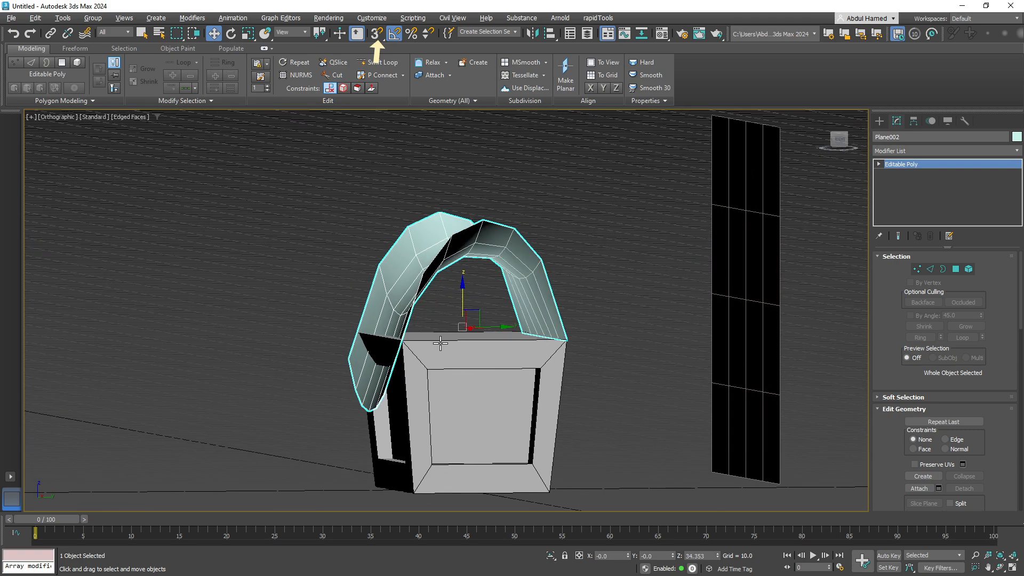
Step: Undo the collapse of the lid's modifier stack and reselect the lid
key(alt+f)
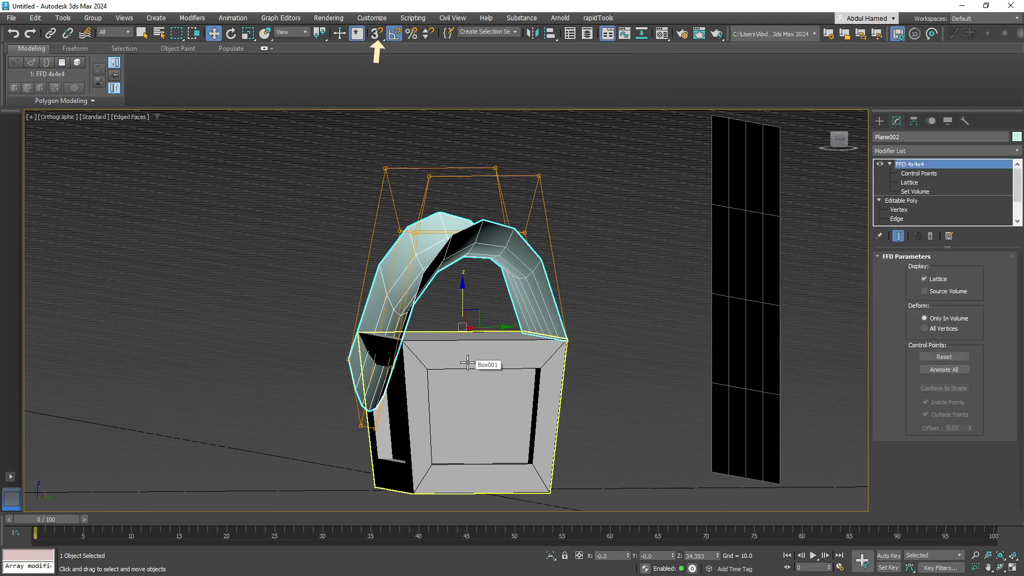
alt+middle_drag(480, 365, 504, 365)
click(364, 429)
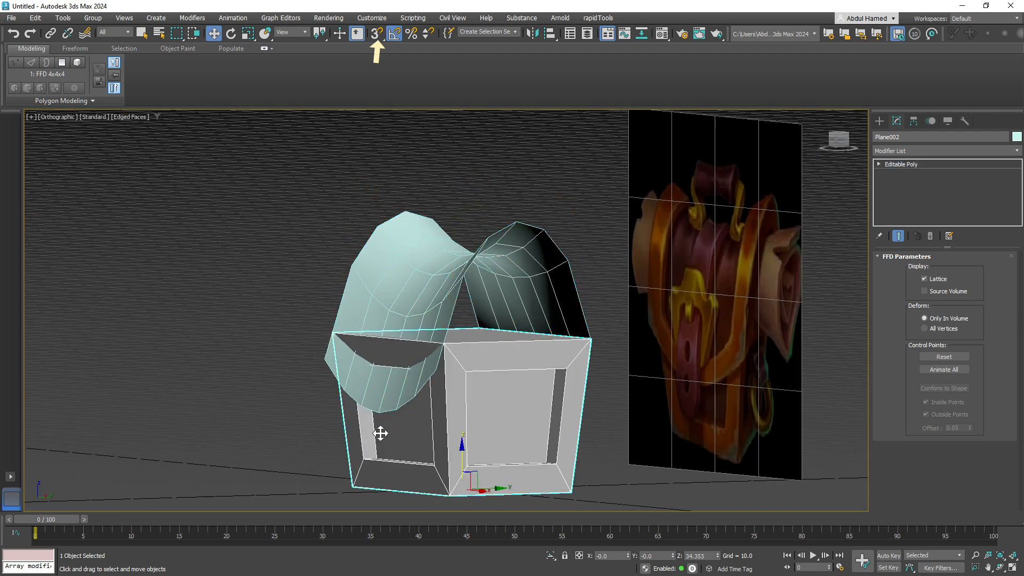
drag(379, 431, 382, 406)
key(ctrl+z)
click(409, 292)
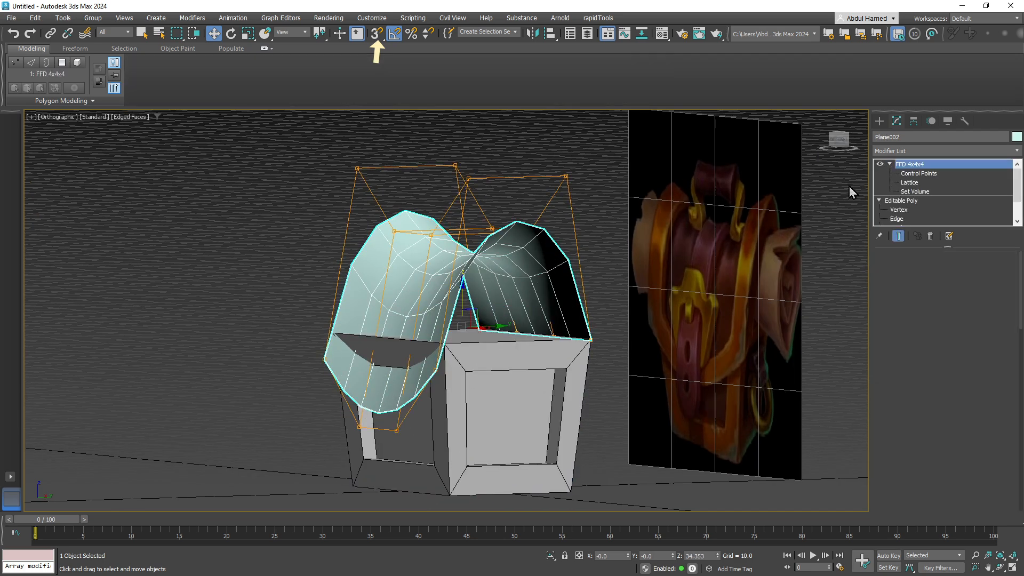
Step: Select the two middle control points of the lattice's front row and move them outward to about Y -26.9
click(914, 174)
click(374, 425)
drag(413, 453, 319, 410)
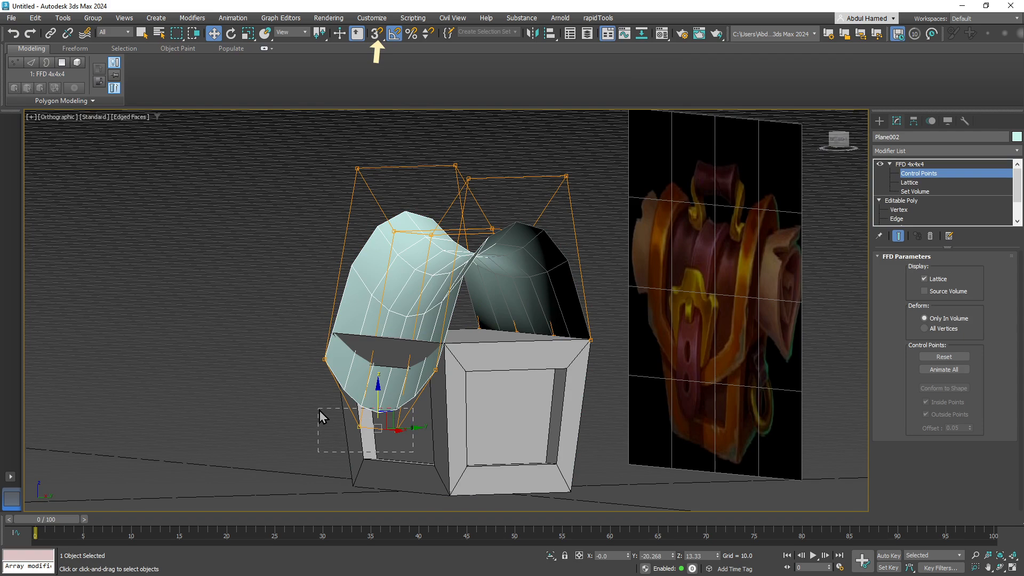
alt+middle_drag(364, 421, 362, 433)
drag(407, 431, 376, 425)
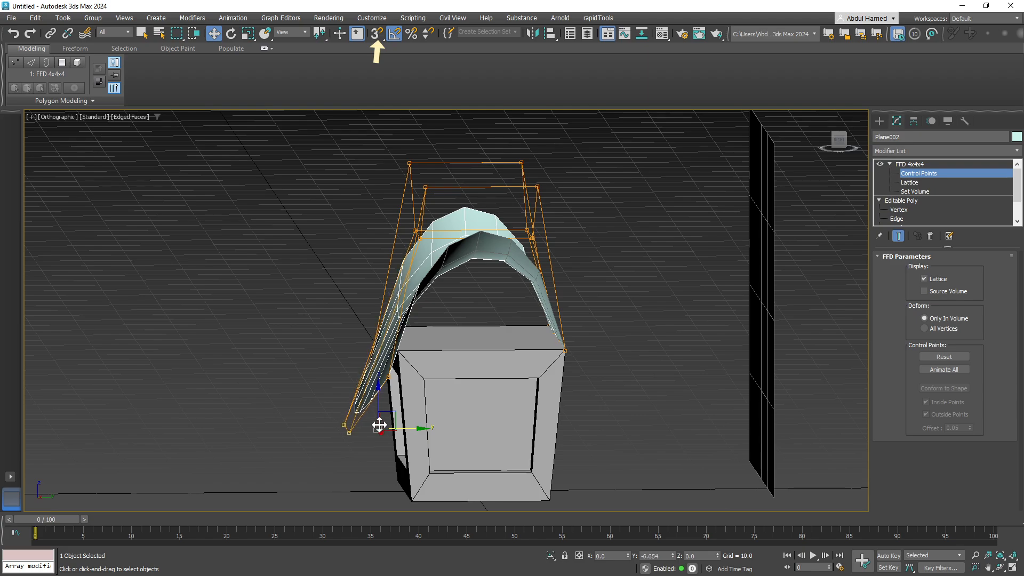
Step: Hide the viewport's home grid and look at the lid from its side
alt+middle_drag(379, 425, 438, 434)
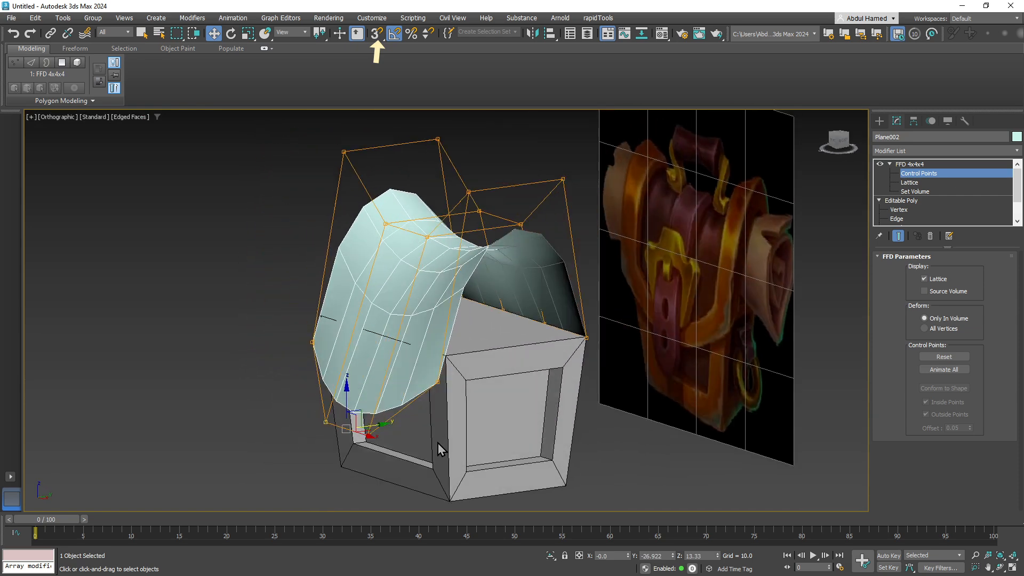
key(g)
alt+middle_drag(436, 440, 425, 403)
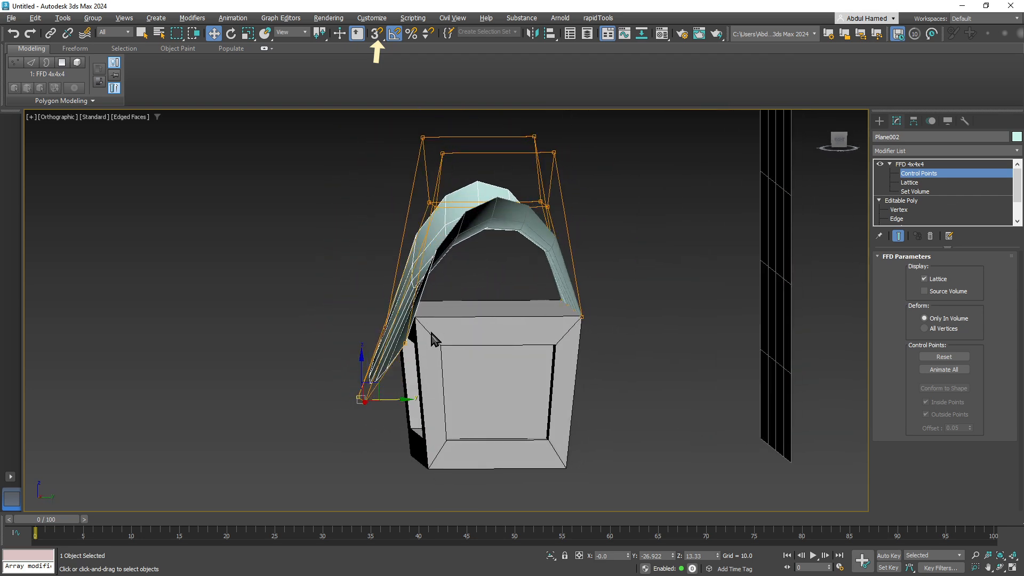
Step: Add a second FFD 4x4x4 modifier on top of the lid's existing one
click(908, 164)
click(910, 151)
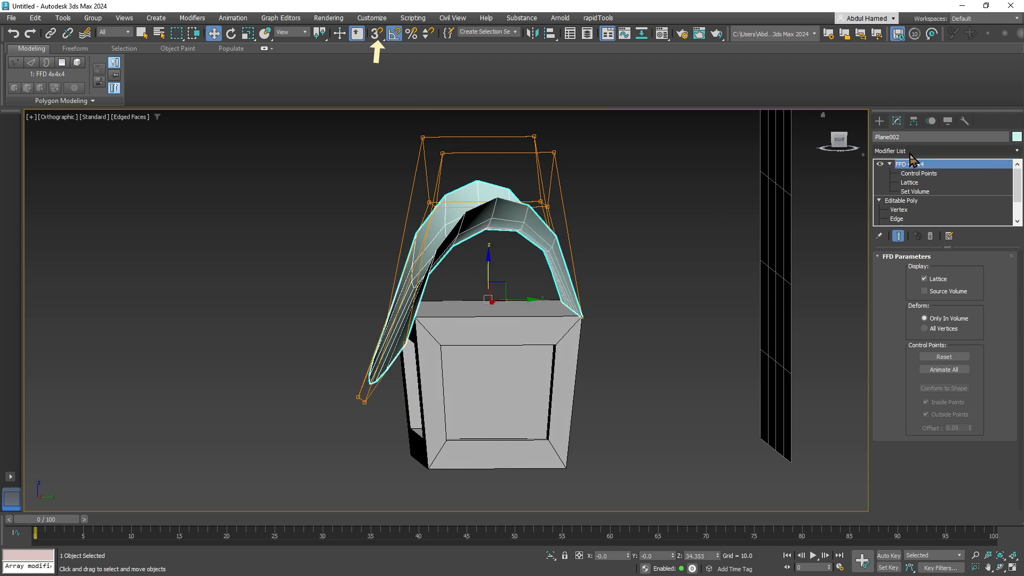
text(f)
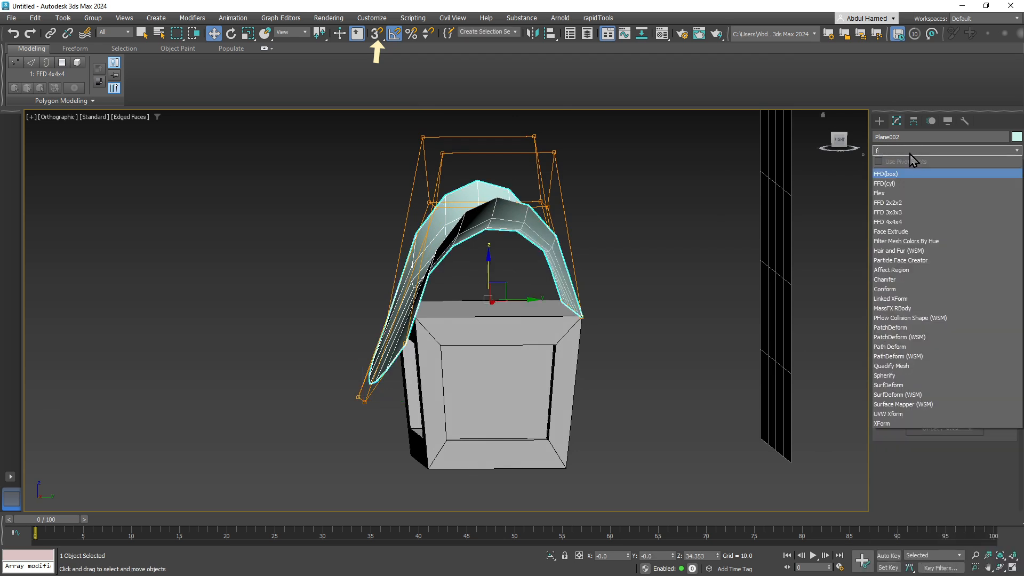
click(911, 223)
alt+middle_drag(525, 299, 515, 301)
mouse_move(381, 266)
alt+middle_down()
mouse_move(404, 269)
mouse_move(392, 268)
alt+middle_up()
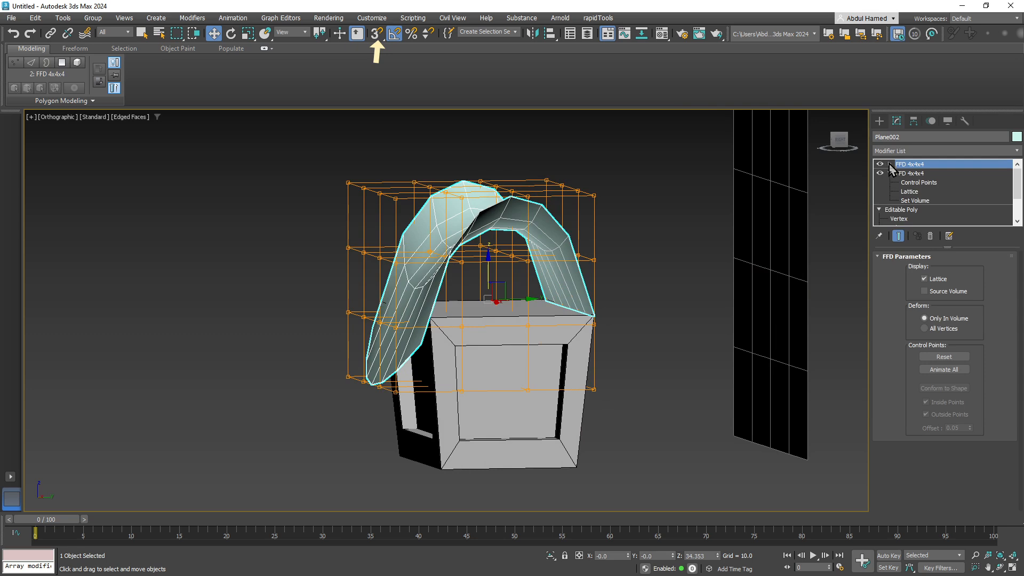
Step: Edit the new lattice's control points, moving the front points one level below the top outward to about Y -43
click(890, 165)
click(918, 173)
alt+middle_drag(426, 277, 403, 275)
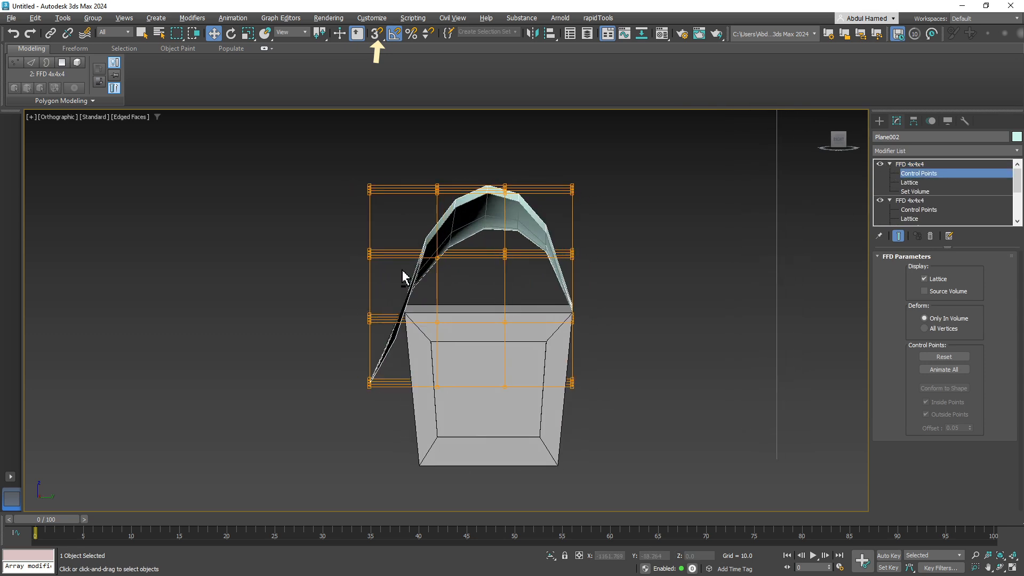
drag(386, 271, 333, 240)
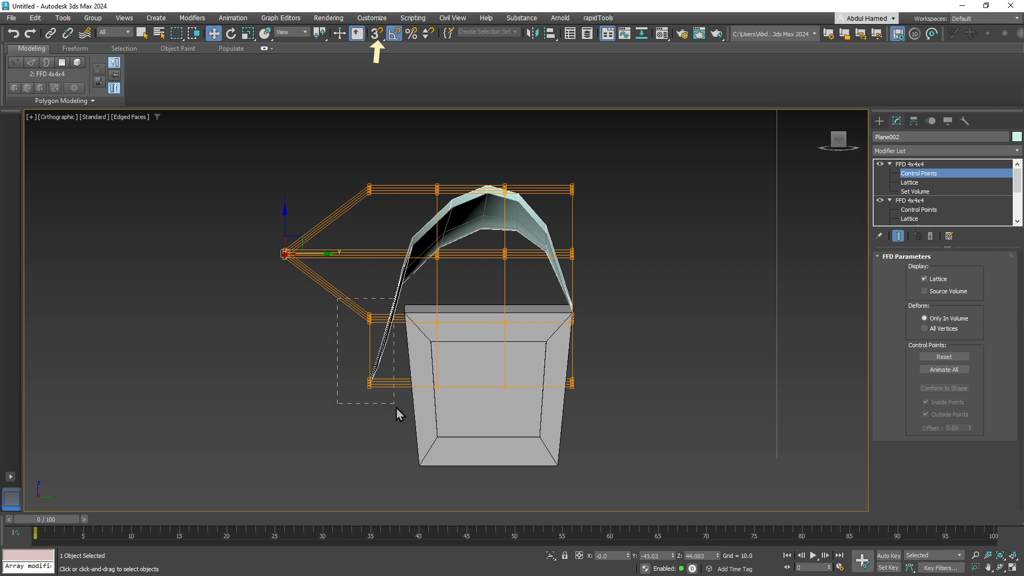
Step: Move the lattice's bottom front control points inward about 5.8 along Y and place the level above them at about Y -26.5
drag(396, 407, 436, 385)
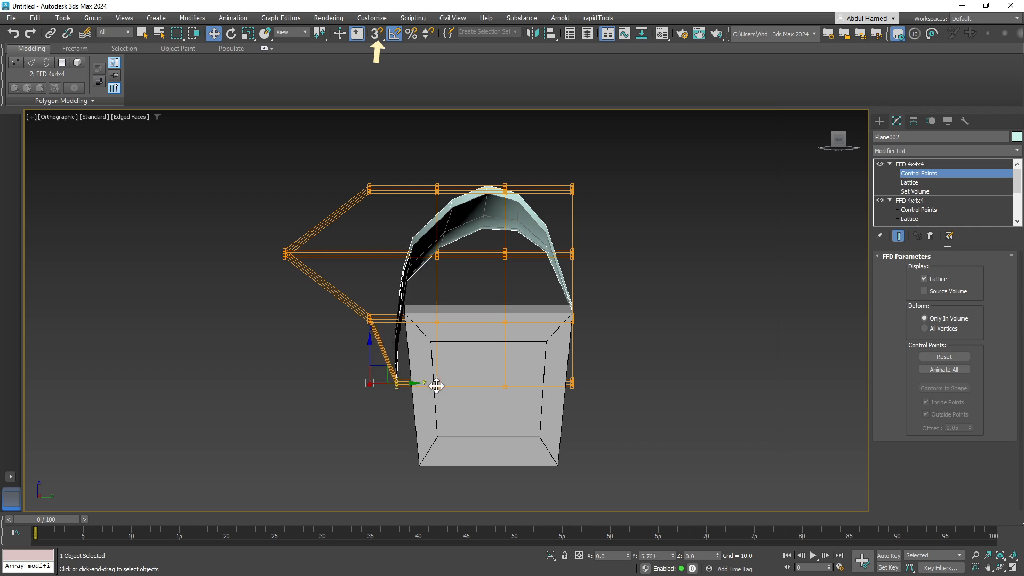
drag(353, 337, 389, 320)
alt+middle_drag(388, 320, 460, 358)
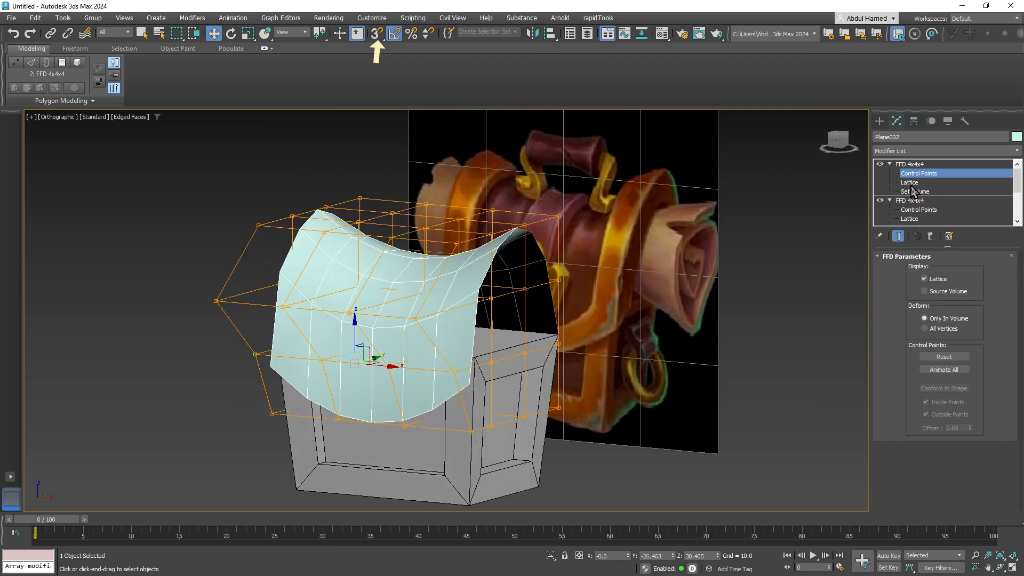
Step: Leave control point editing and add an Edit Poly modifier on top of the lid's stack
click(912, 166)
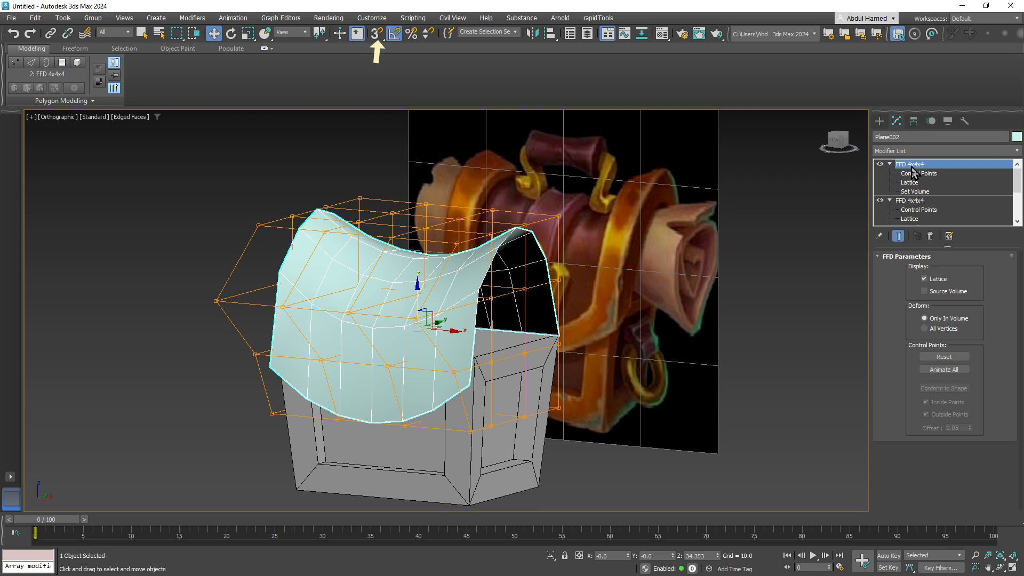
click(912, 152)
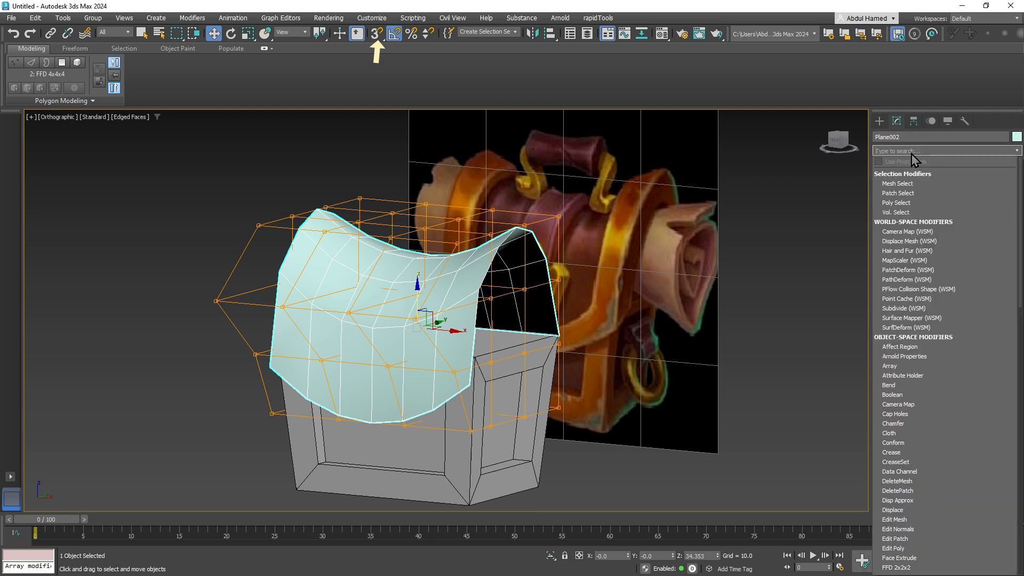
text(ed)
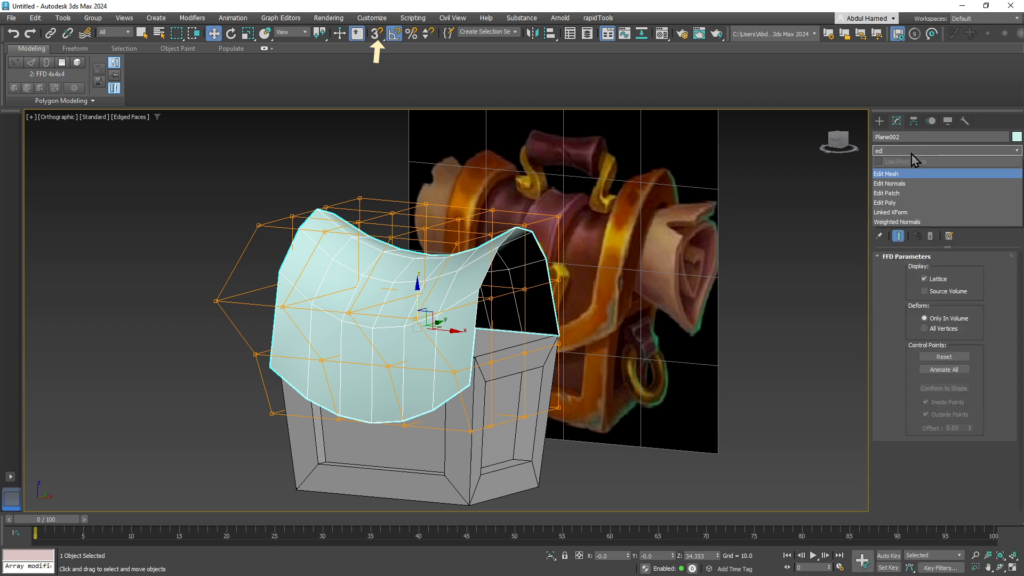
key(Down)
key(Down)
key(Down)
key(Return)
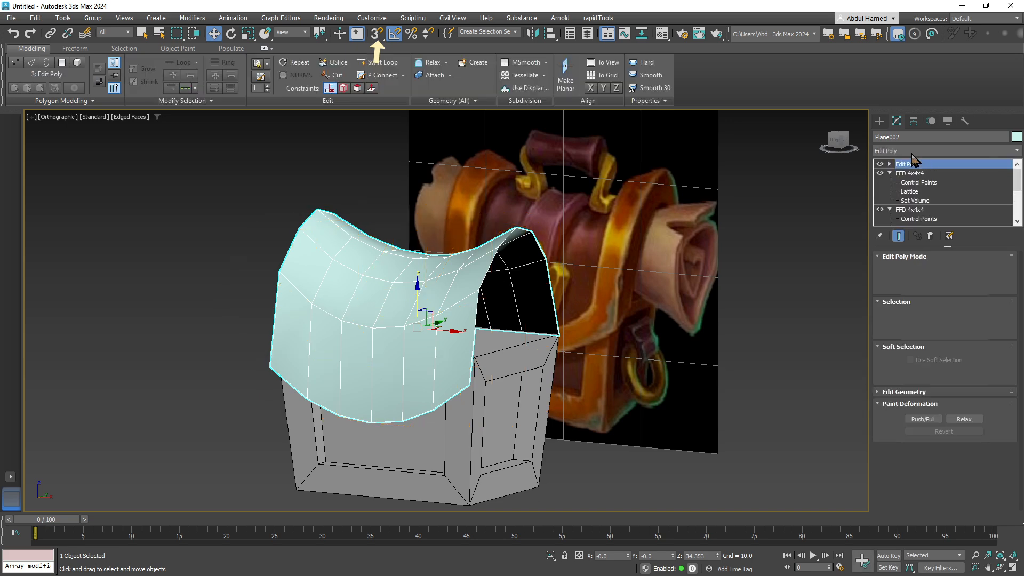
Step: Insert a lengthwise edge loop through the lowest row of polygons on the lid's front with Swift Loop
alt+middle_drag(623, 263, 572, 305)
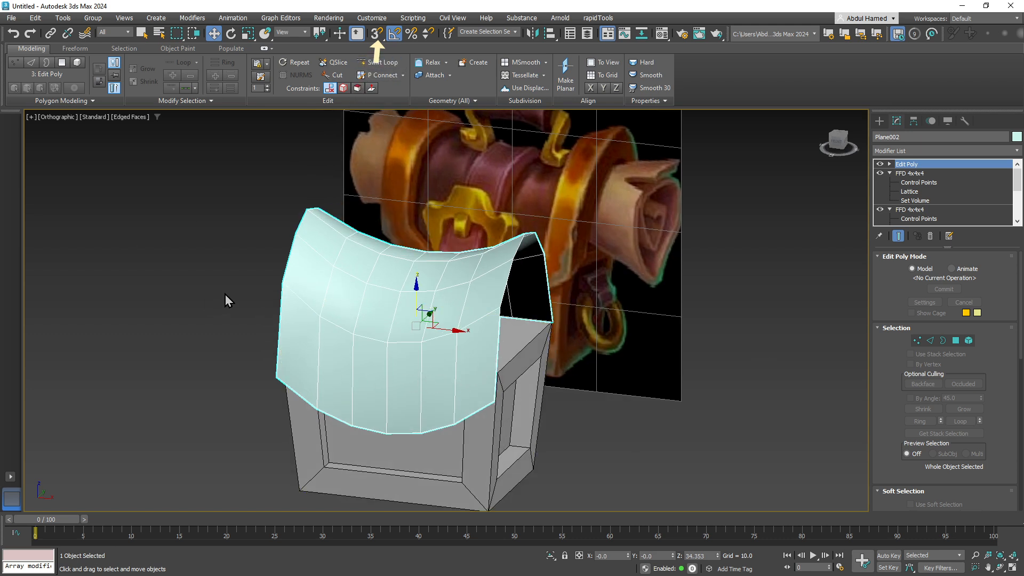
right_click(377, 40)
click(377, 62)
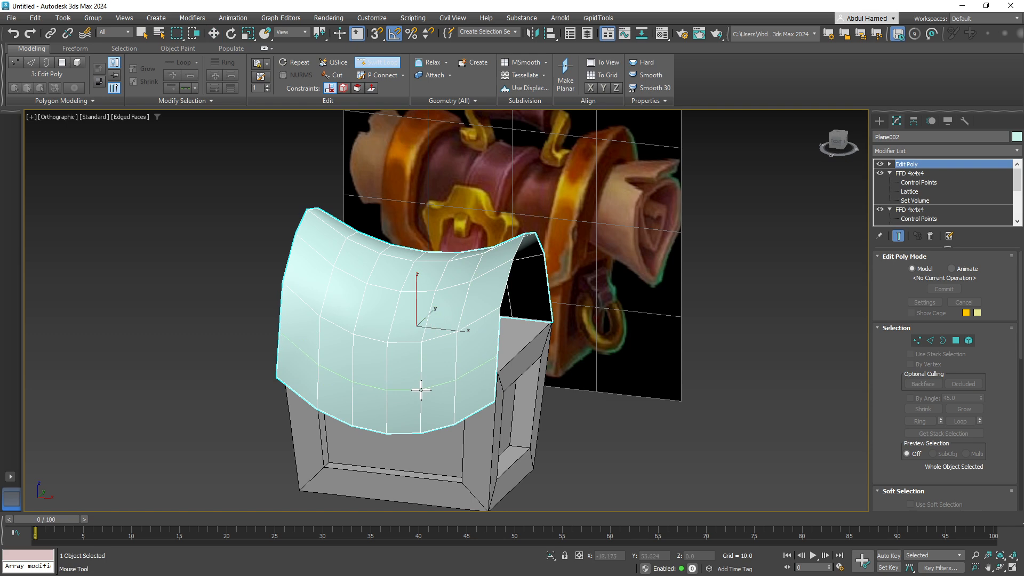
click(420, 391)
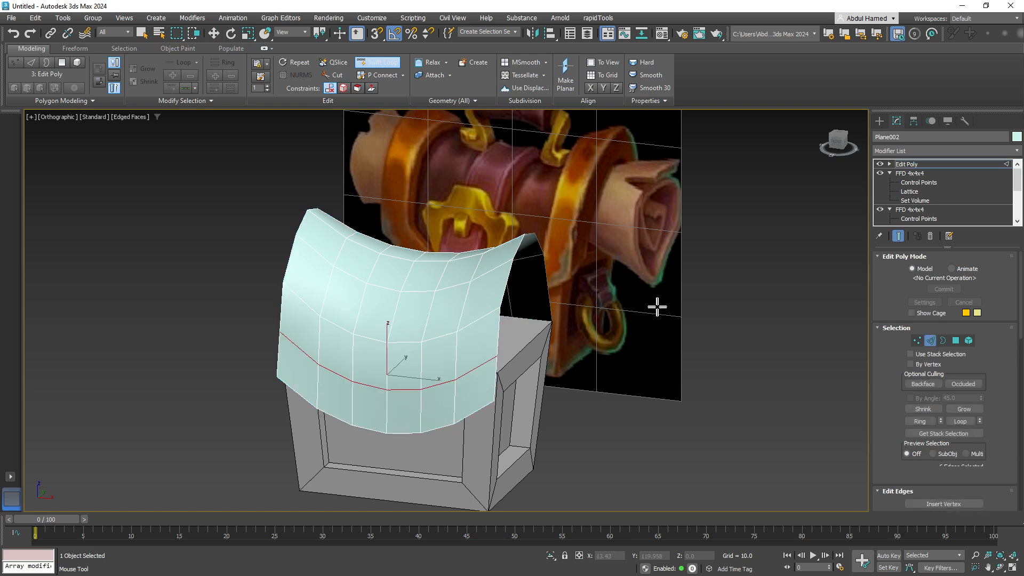
alt+middle_drag(458, 363, 459, 370)
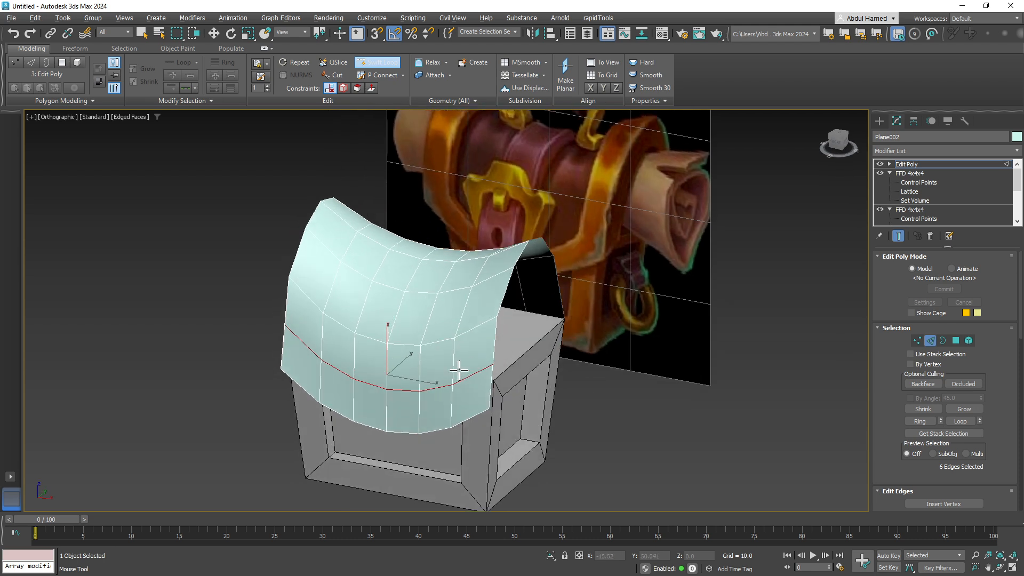
key(w)
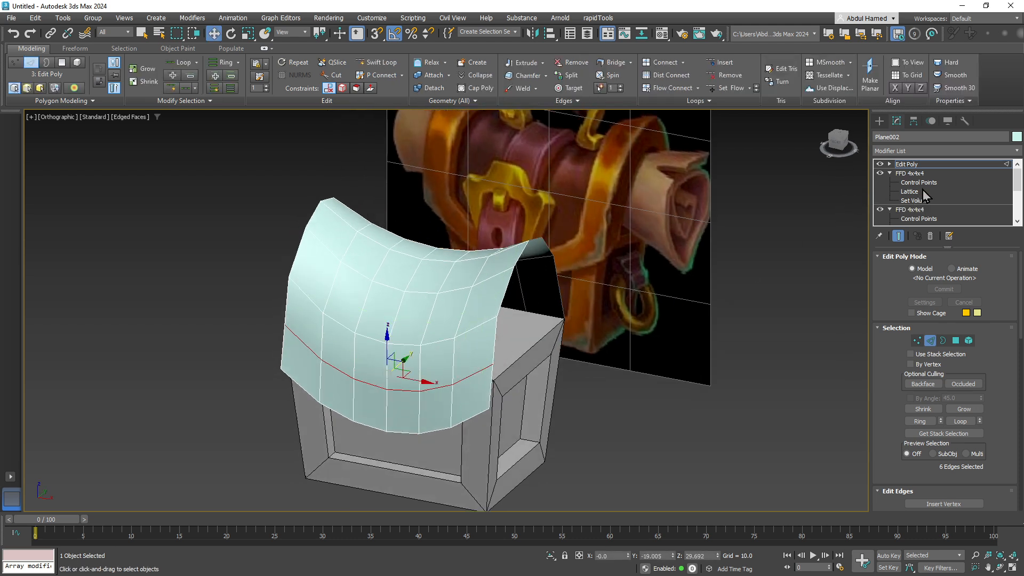
click(890, 165)
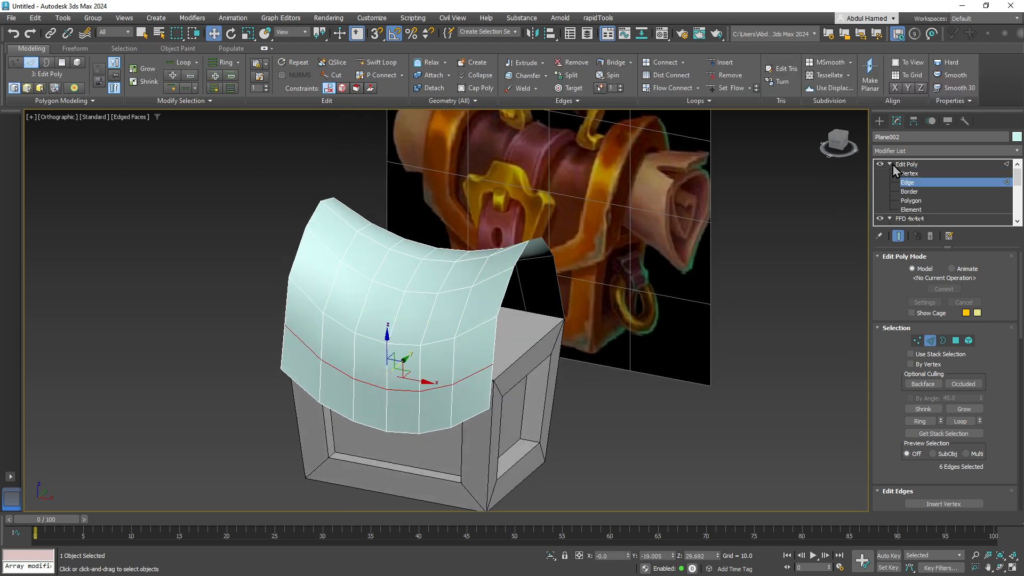
click(912, 200)
click(480, 299)
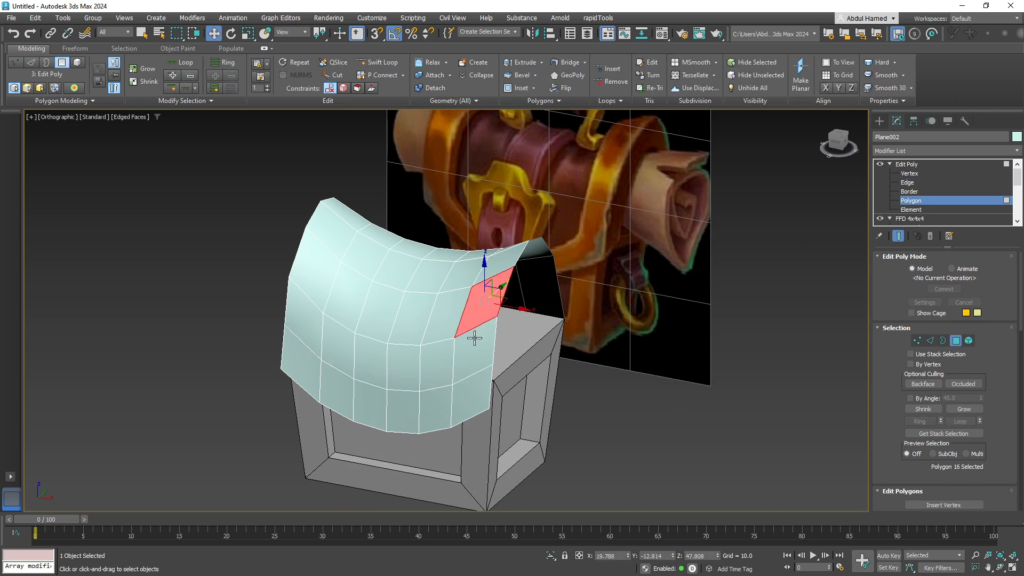
ctrl+click(469, 388)
ctrl+click(429, 402)
alt+middle_drag(427, 400, 422, 365)
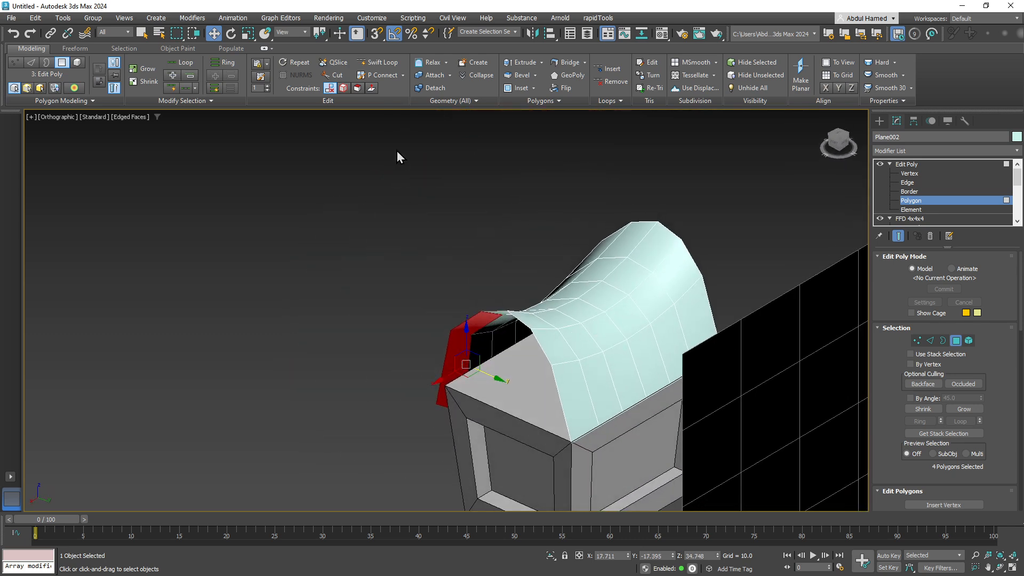
Step: Insert a lengthwise edge loop low on the lid's back with Swift Loop and place the loop above it at about Y 13.6, Z 46.1
click(379, 62)
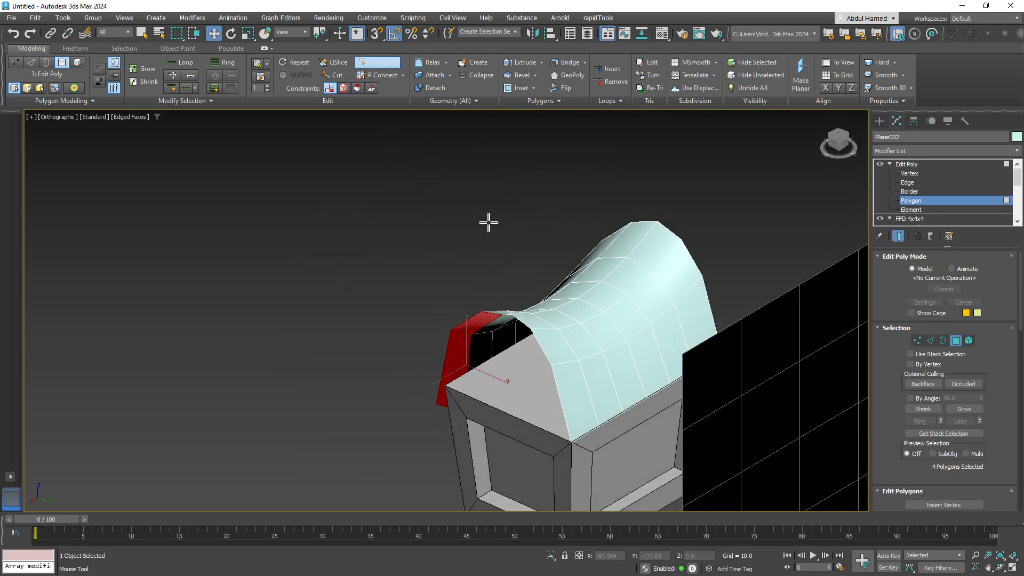
click(591, 398)
alt+middle_drag(532, 402, 597, 393)
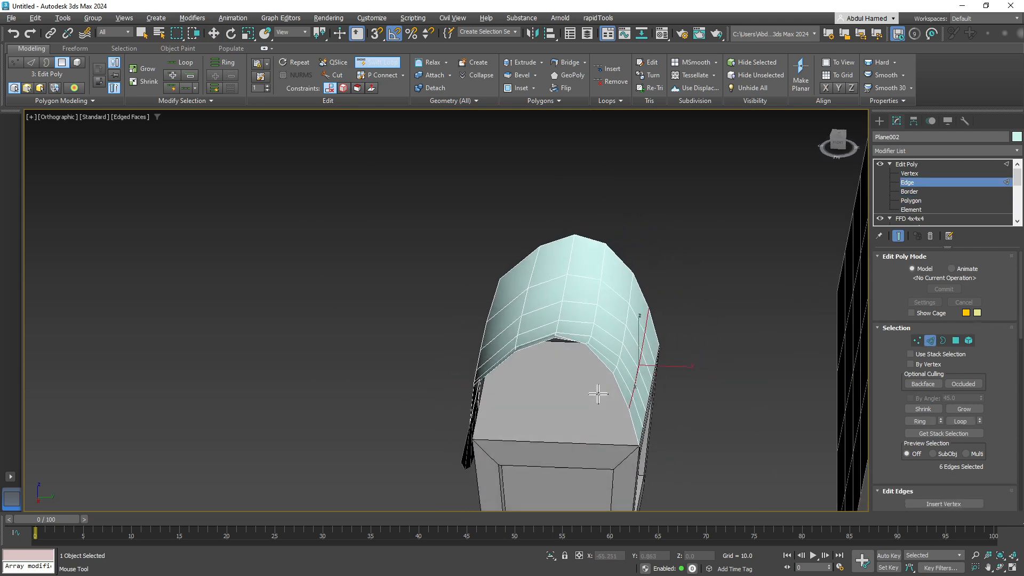
key(w)
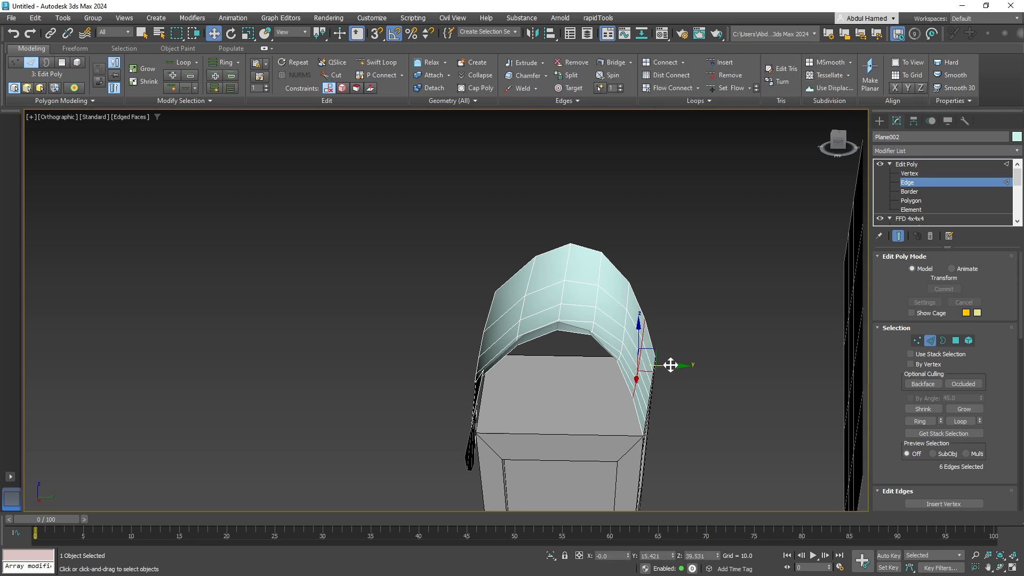
drag(665, 365, 663, 335)
alt+middle_drag(662, 336, 634, 382)
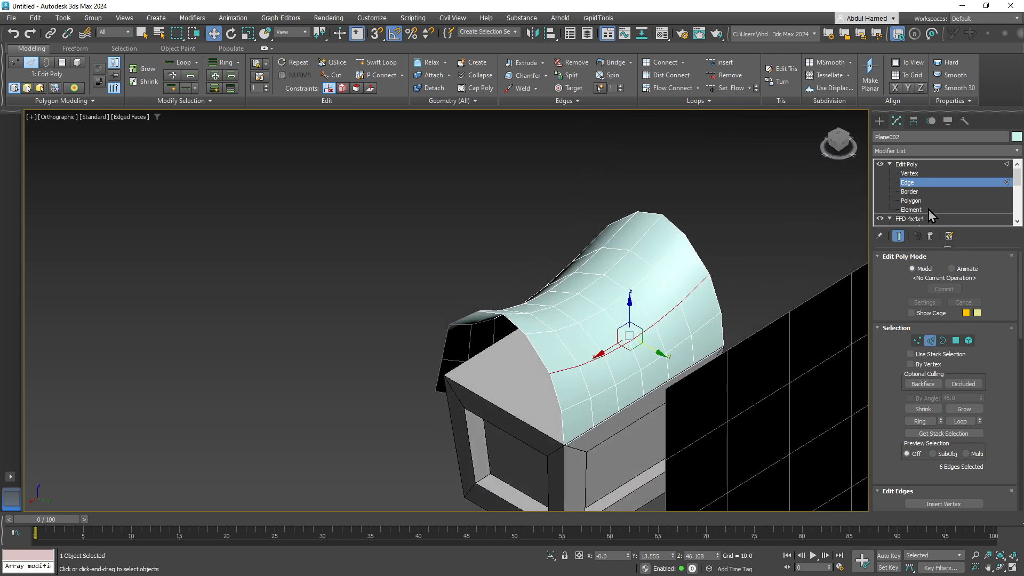
Step: Select the six polygons of the lowest row along the lid's back, from one end to the other
click(915, 202)
click(703, 341)
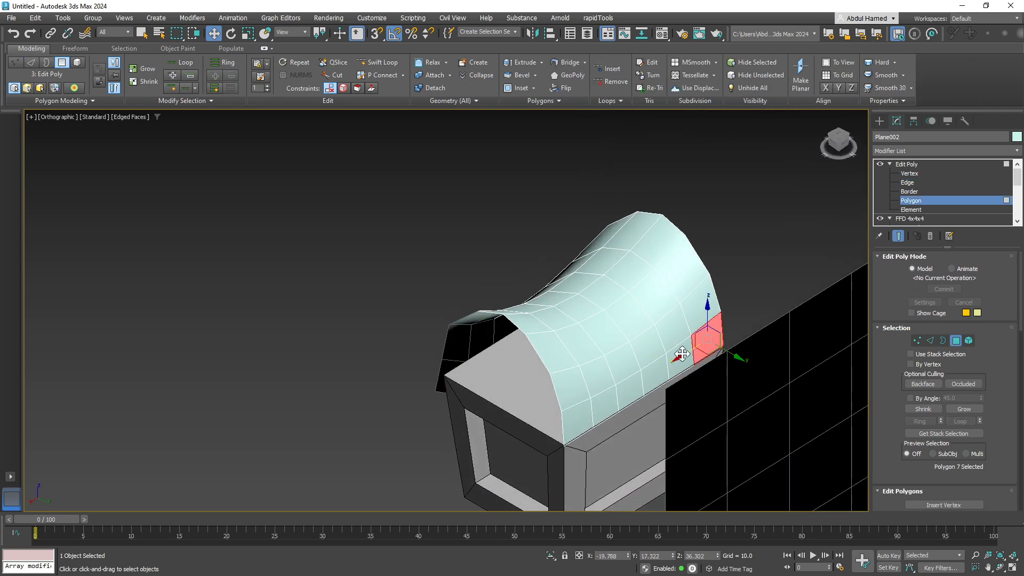
ctrl+click(677, 356)
ctrl+click(655, 375)
ctrl+click(629, 388)
ctrl+click(604, 401)
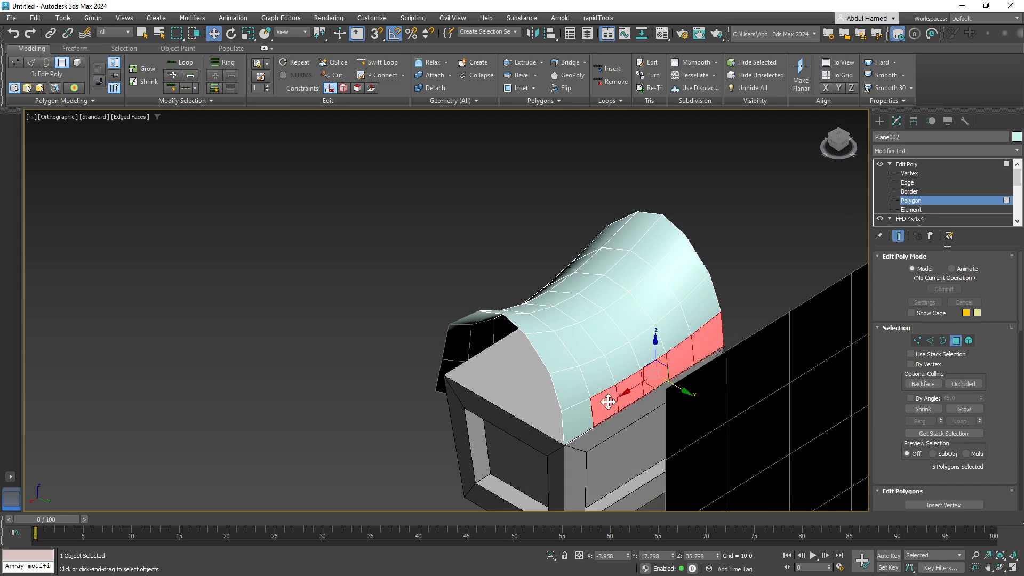
ctrl+click(574, 410)
Step: Add the strip of polygons over the arch at the lid's +X end to the selection, down to the front corner
ctrl+click(560, 388)
ctrl+click(552, 365)
alt+middle_drag(537, 349, 640, 437)
ctrl+click(644, 344)
ctrl+click(613, 368)
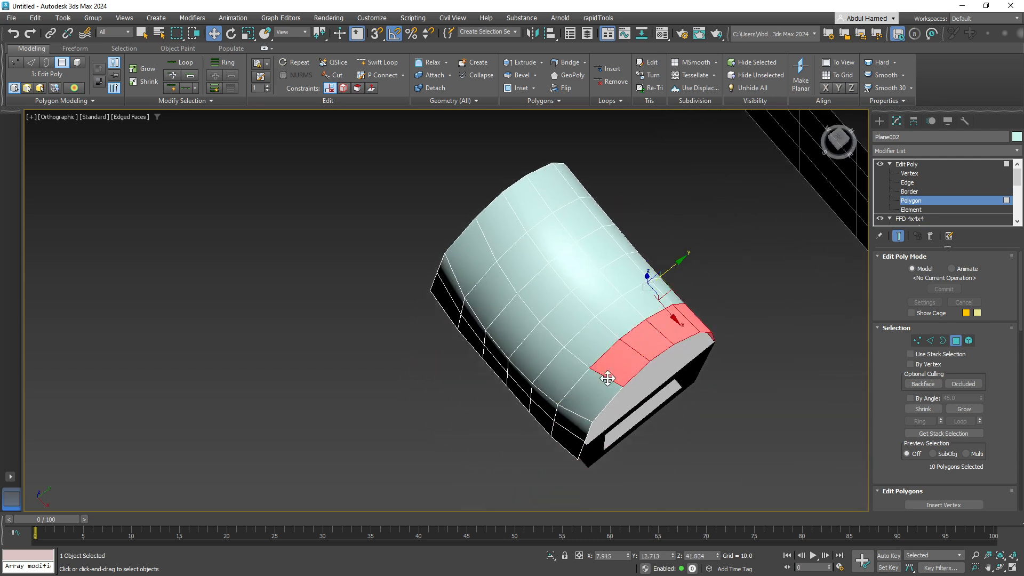
ctrl+click(576, 410)
ctrl+click(567, 425)
ctrl+click(551, 431)
Step: Extend the polygon selection along the lowest row on the lid's front towards the opposite end
ctrl+click(537, 415)
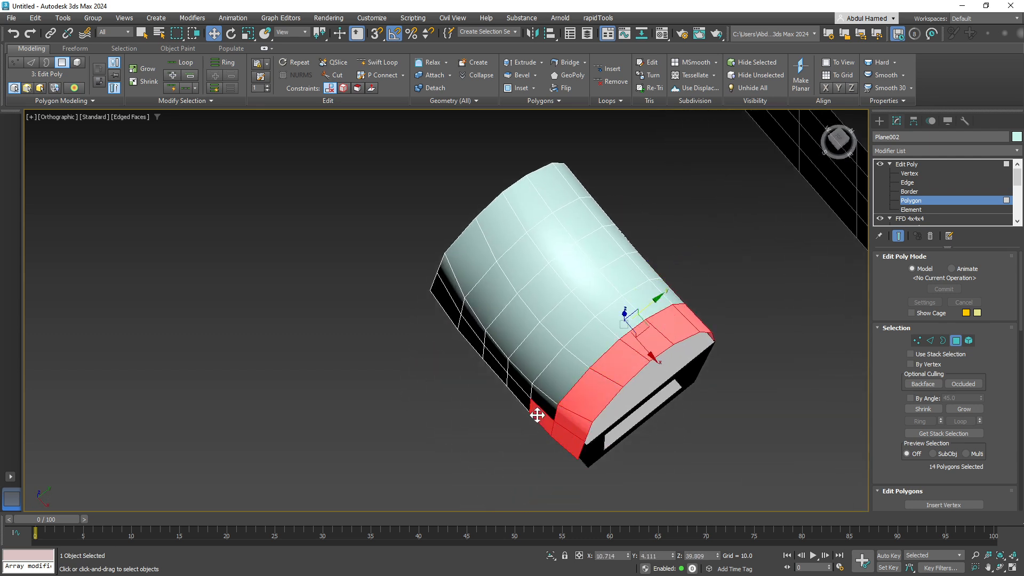
ctrl+click(511, 389)
ctrl+click(499, 375)
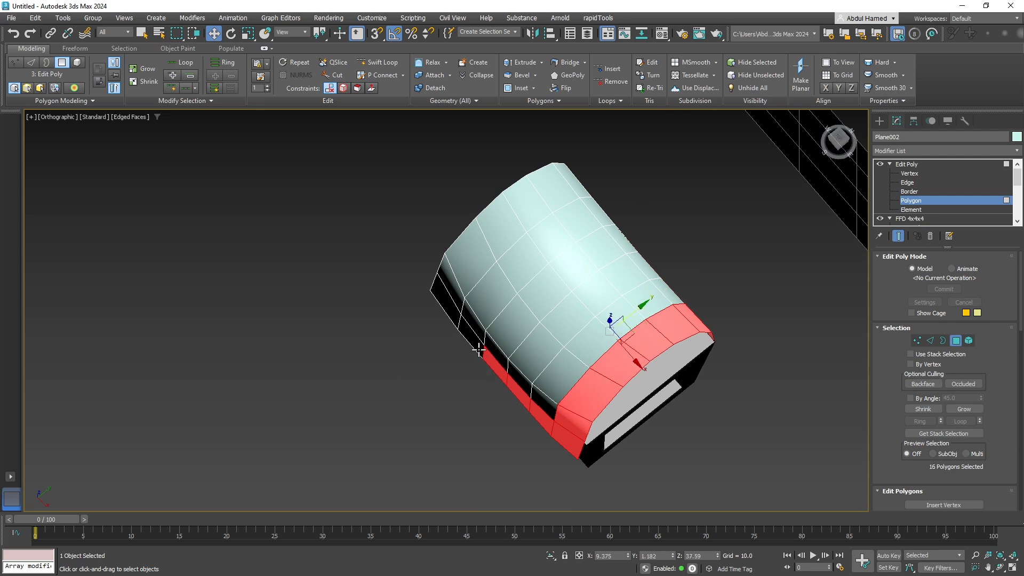
ctrl+click(469, 335)
Step: Add the strip of polygons over the arch at the lid's -X end, closing the selected border around the lid
ctrl+click(457, 301)
ctrl+click(466, 283)
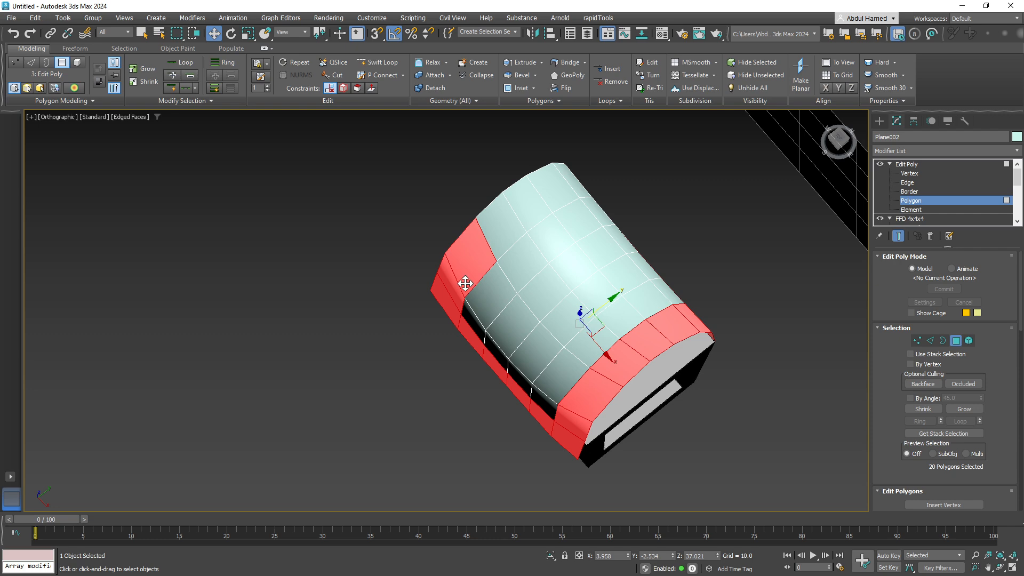
ctrl+click(491, 247)
alt+middle_drag(635, 189, 568, 201)
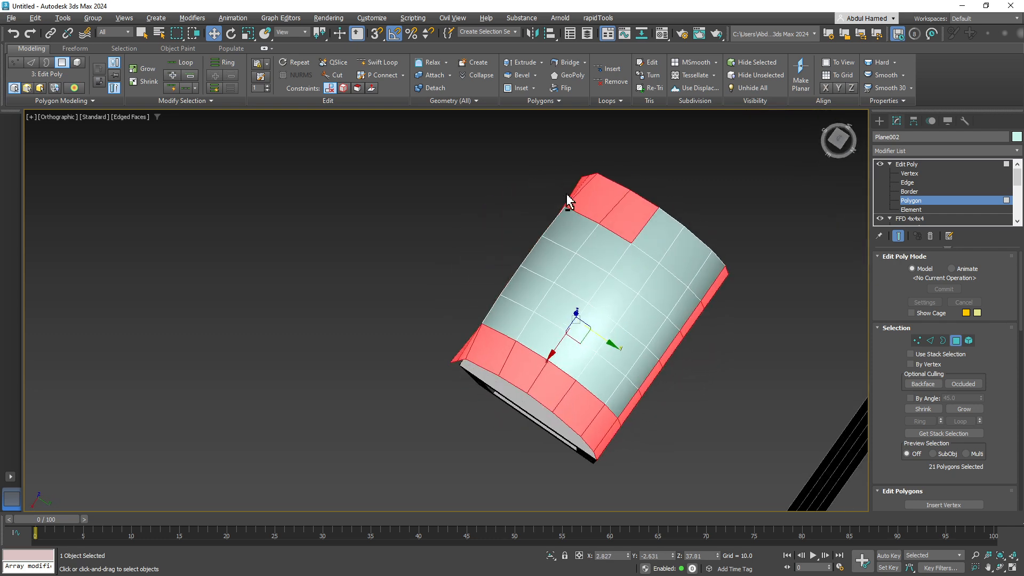
ctrl+click(668, 238)
ctrl+click(692, 259)
ctrl+click(709, 269)
alt+middle_drag(757, 299, 605, 276)
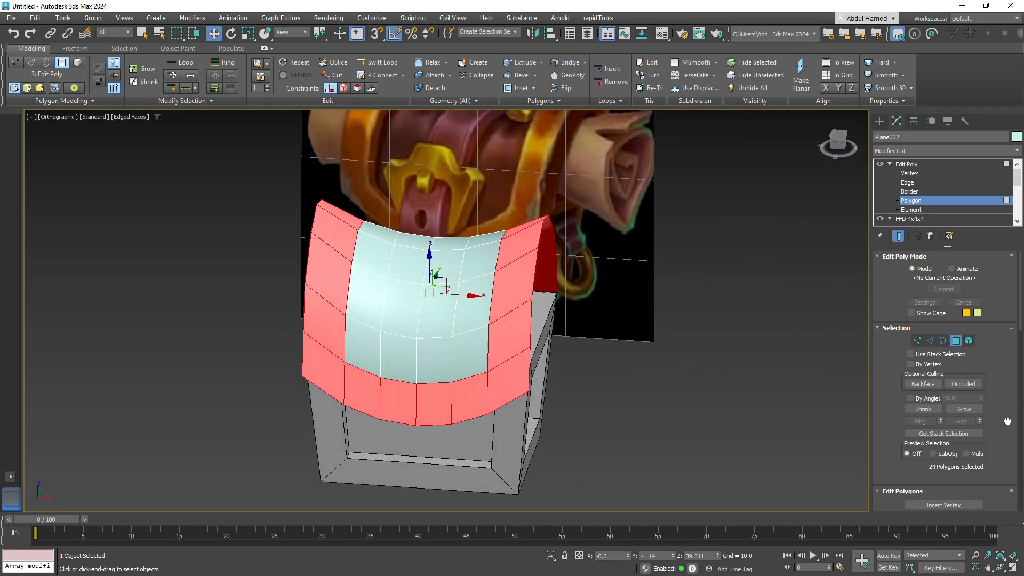
Step: Try to extrude the selected border polygons by 7.1 using Local Normals
scroll(1007, 421, down, 5)
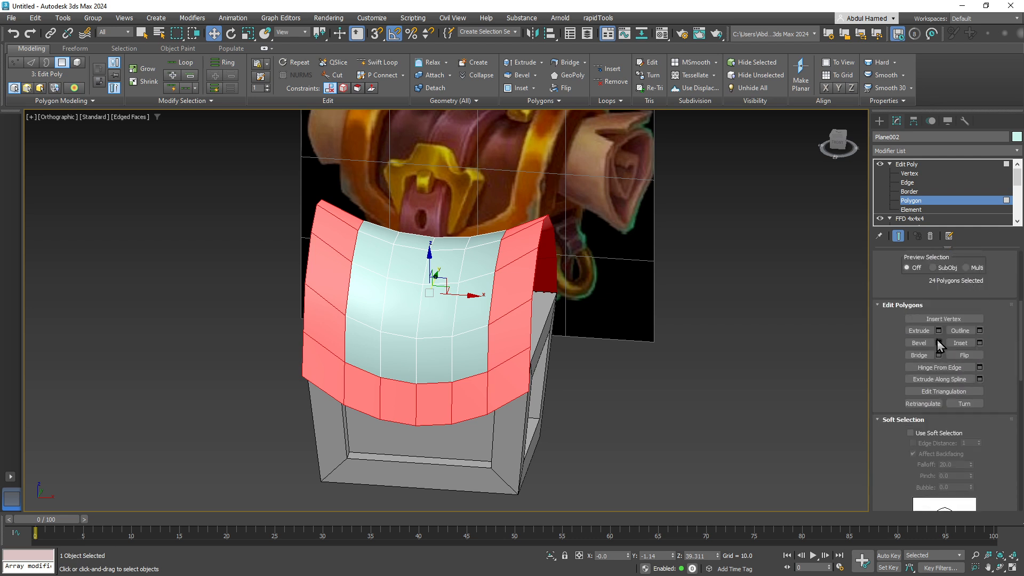
click(939, 331)
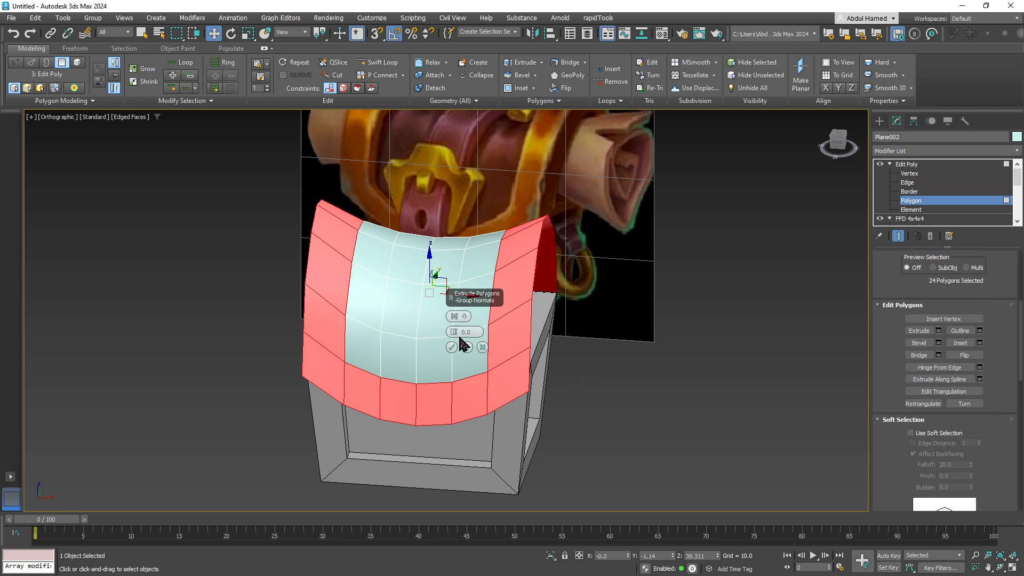
drag(453, 332, 450, 296)
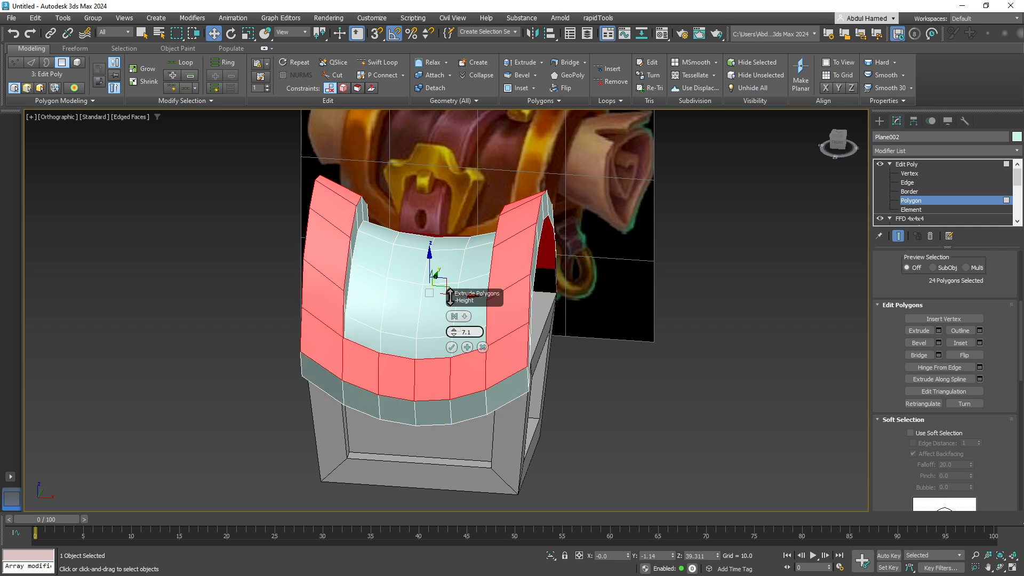
mouse_move(460, 317)
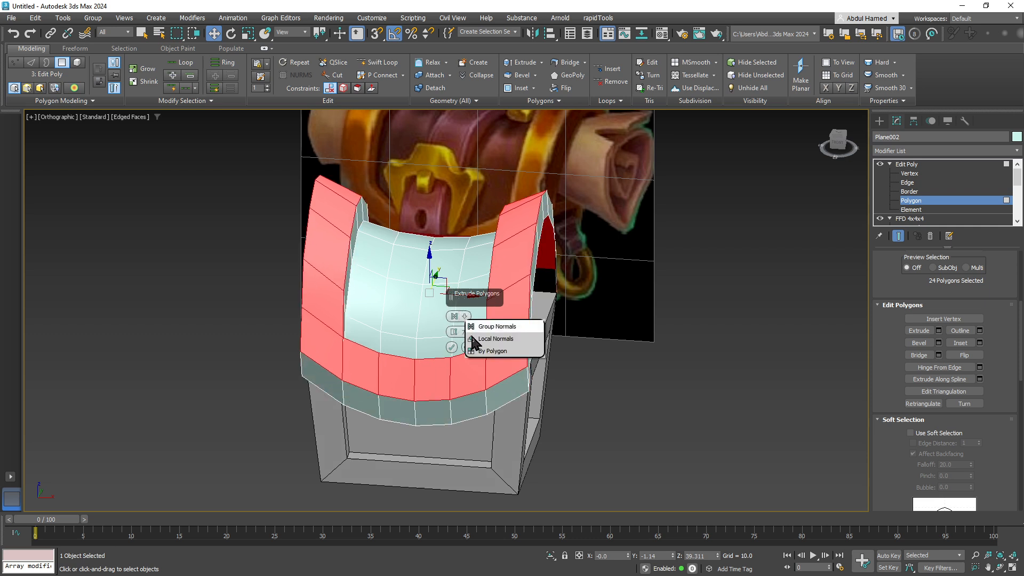
click(474, 341)
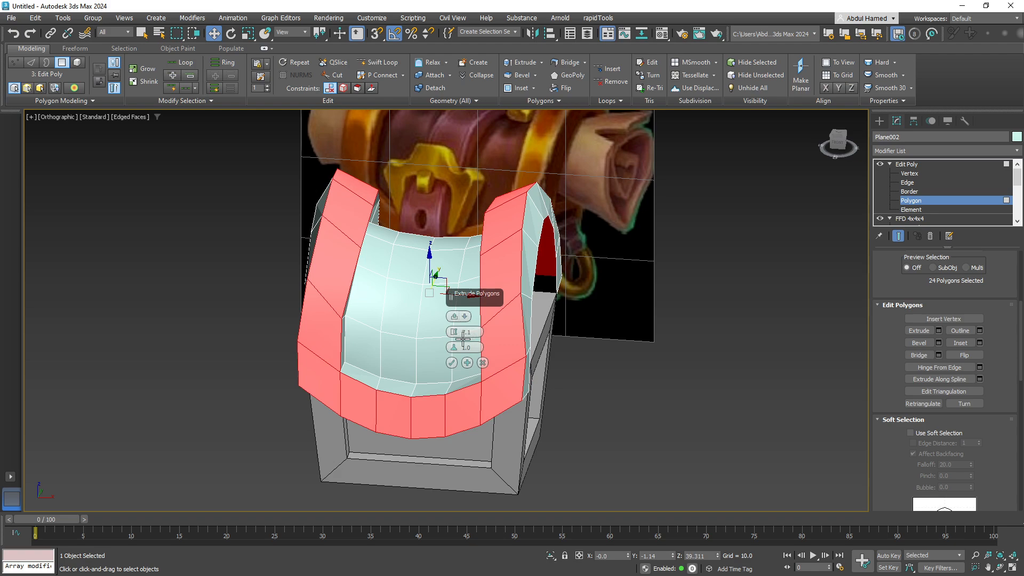
mouse_move(551, 356)
alt+middle_down()
mouse_move(665, 361)
mouse_move(556, 361)
mouse_move(597, 361)
mouse_move(569, 359)
alt+middle_up()
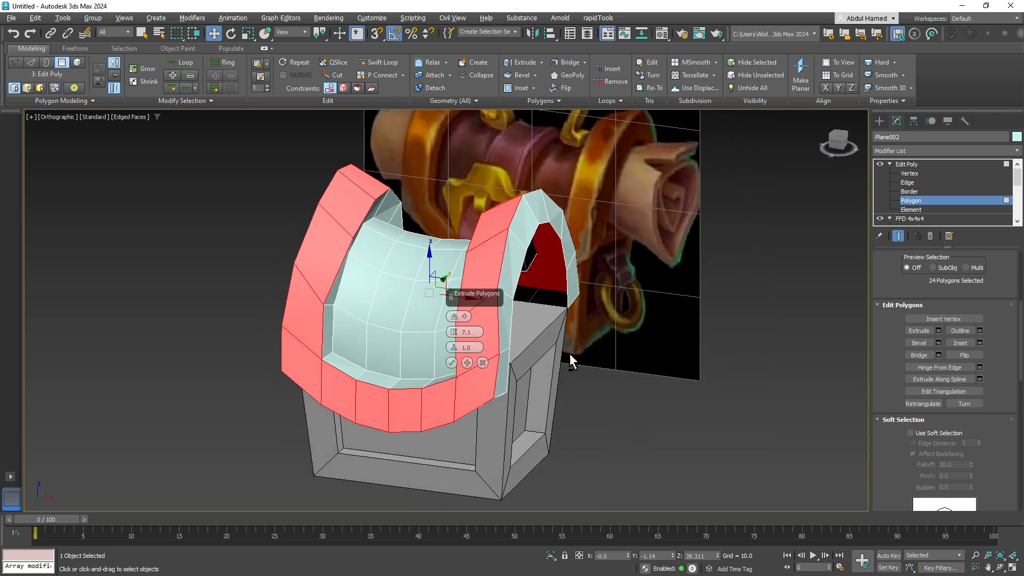
Step: Leave polygon editing and undo the border extrusion's Local Normals setting and height
click(465, 318)
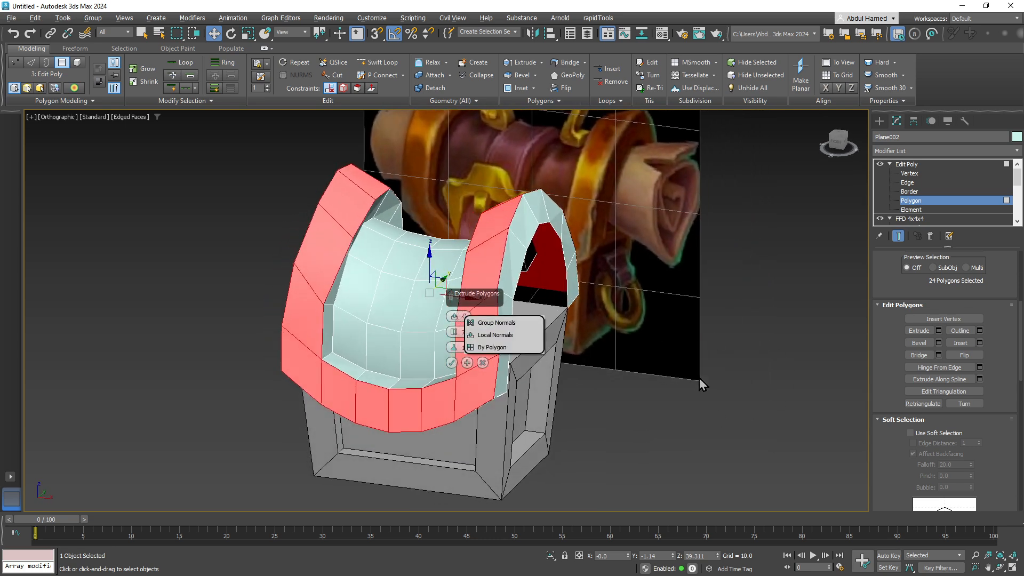
click(912, 167)
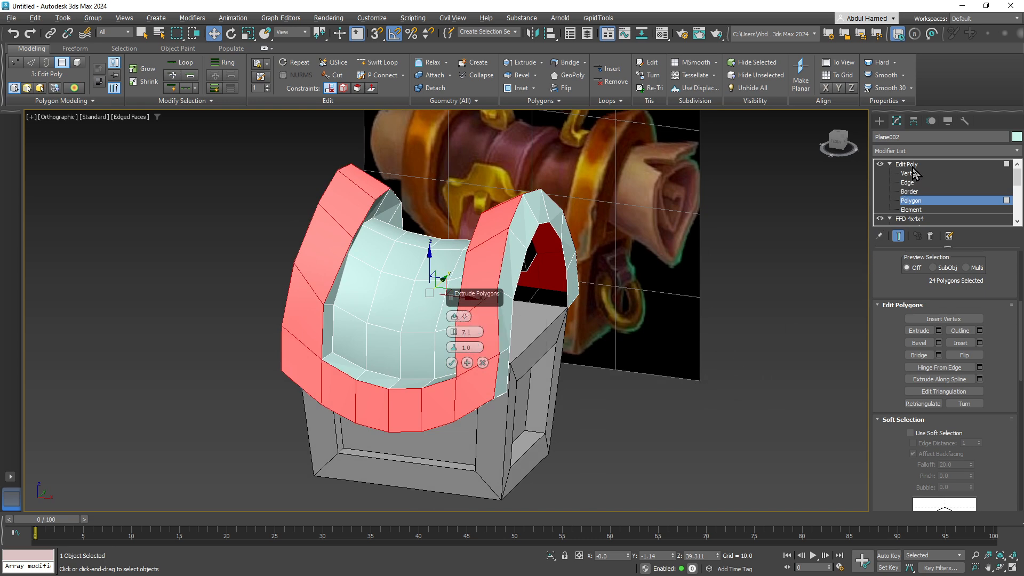
click(912, 167)
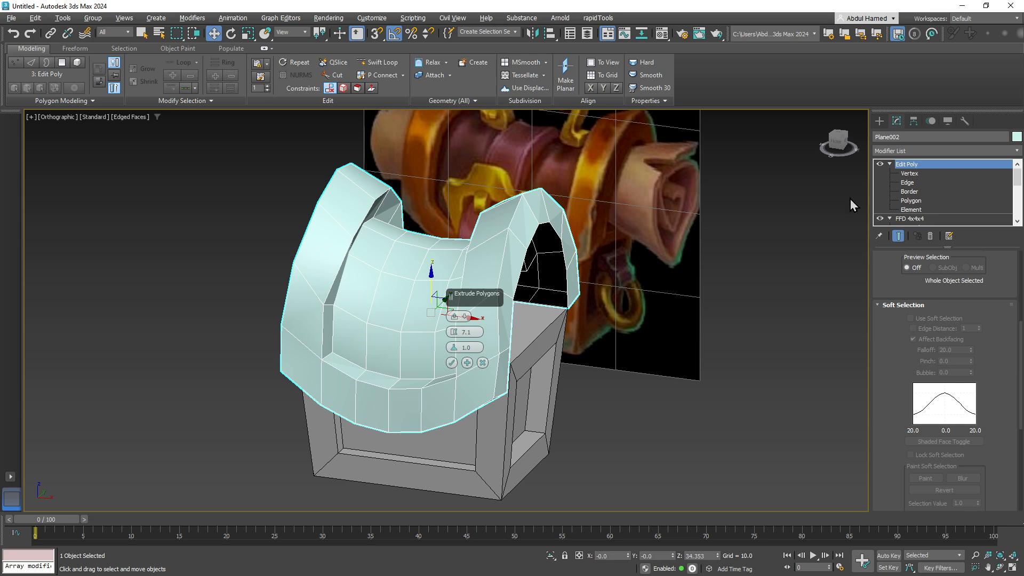
key(ctrl+z)
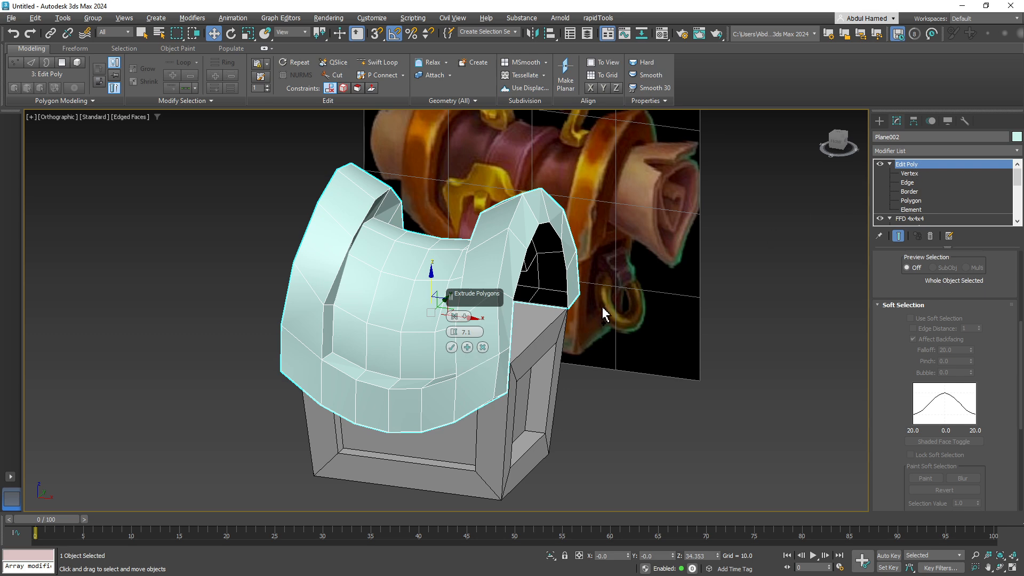
alt+middle_drag(588, 308, 543, 350)
key(ctrl+z)
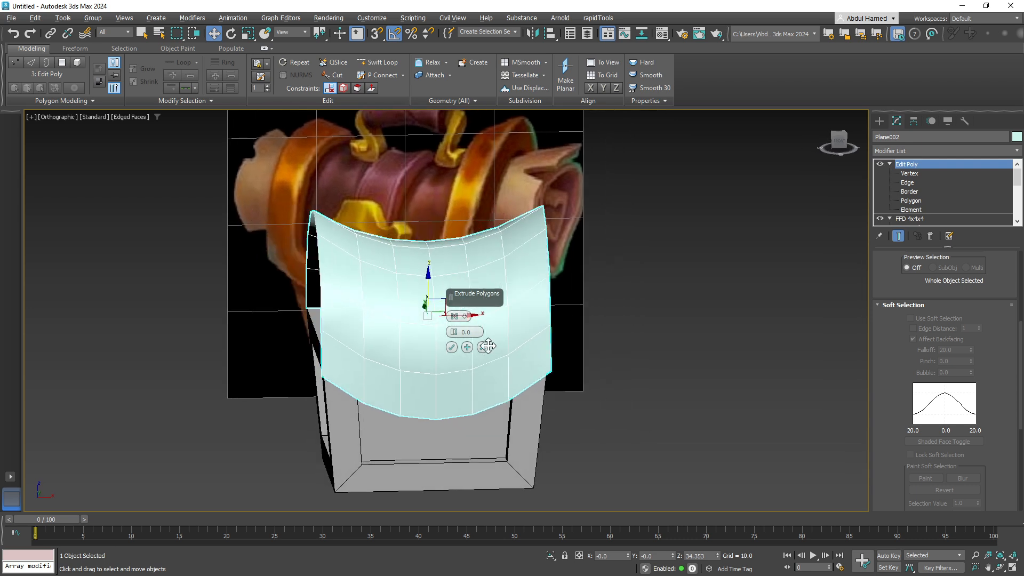
click(902, 200)
click(536, 363)
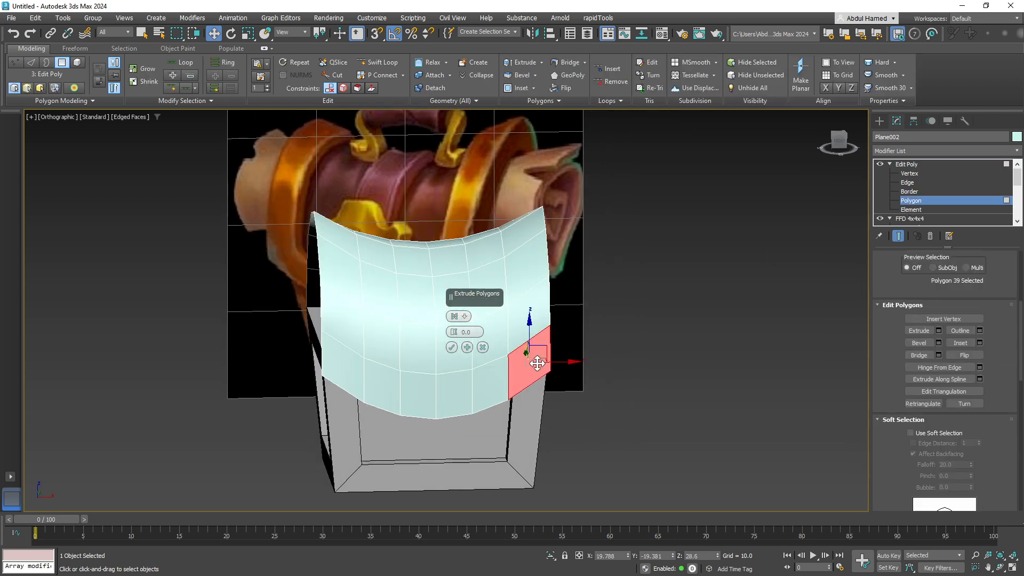
key(ctrl+z)
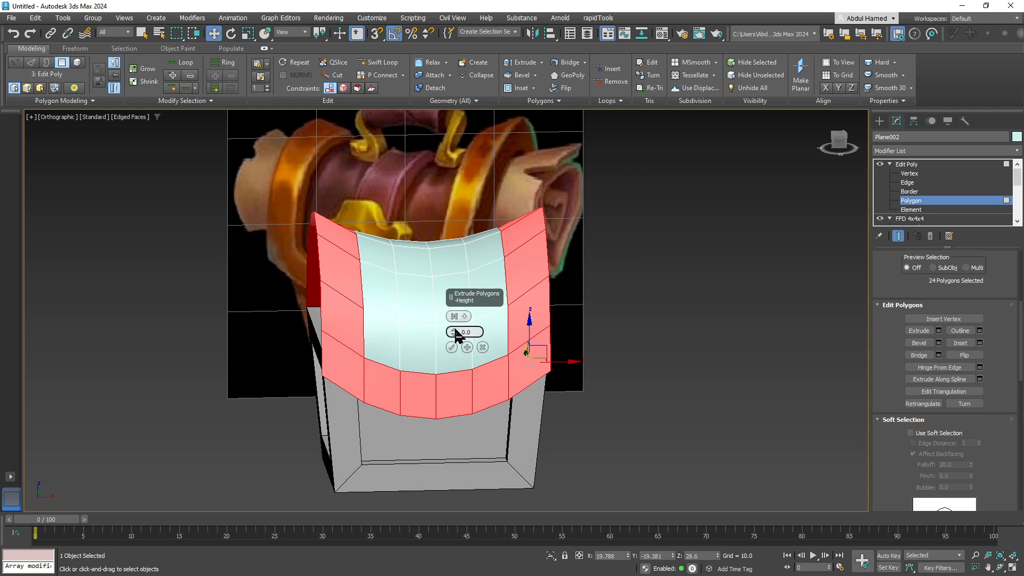
drag(454, 332, 463, 300)
alt+middle_drag(580, 280, 540, 315)
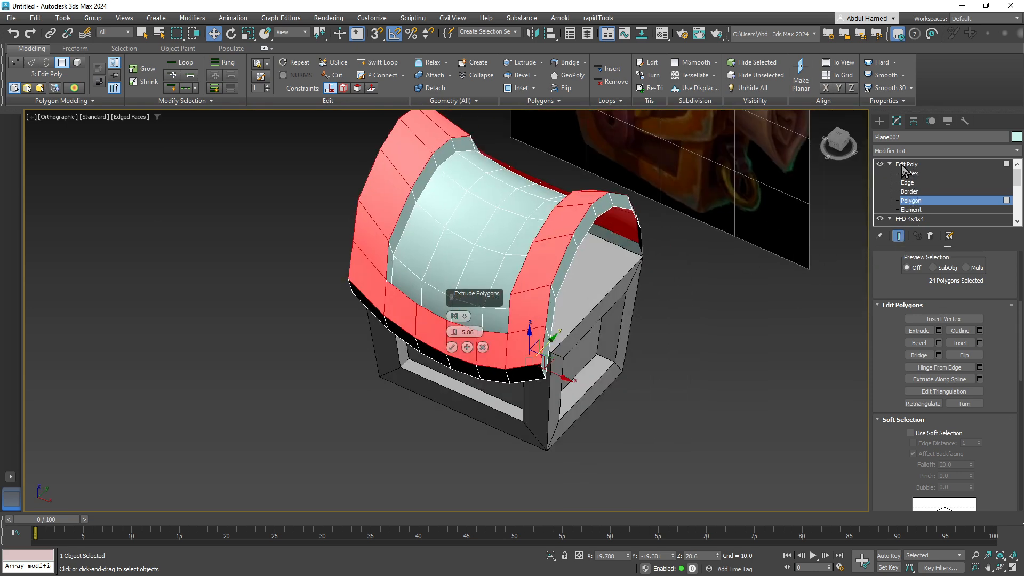
key(ctrl+z)
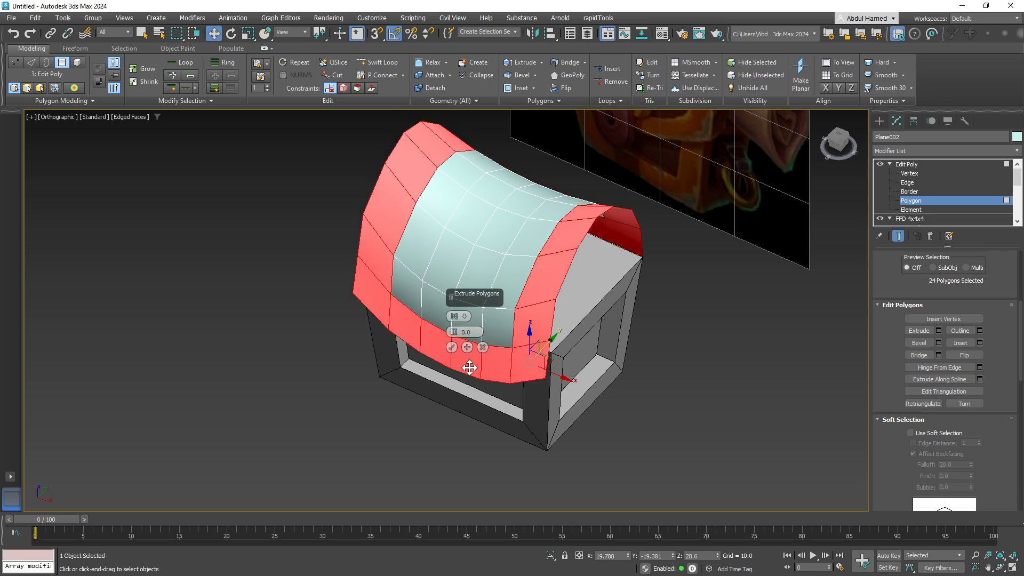
click(483, 347)
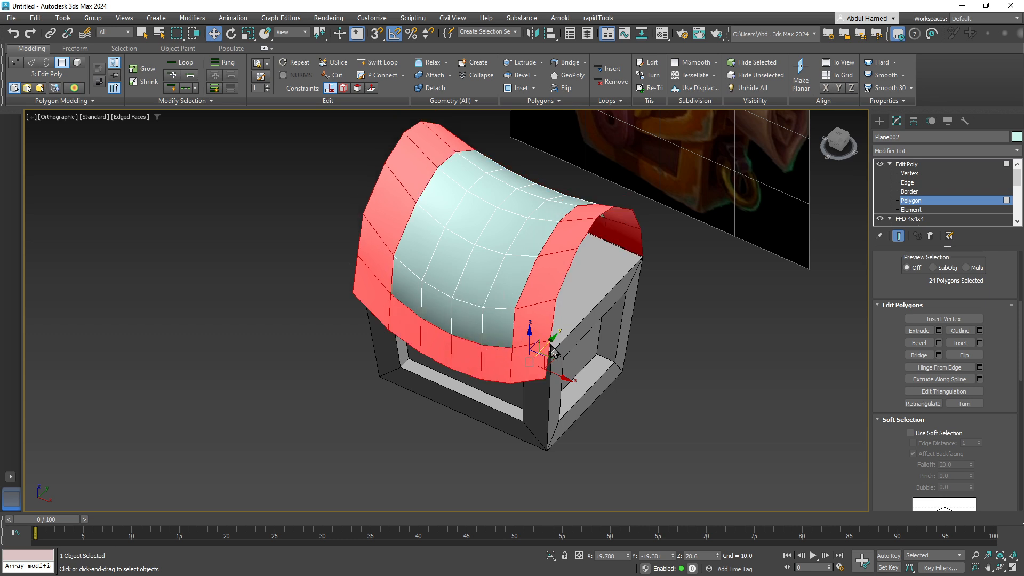
Step: Collapse the curved lid's whole modifier stack into a single Editable Poly
click(929, 165)
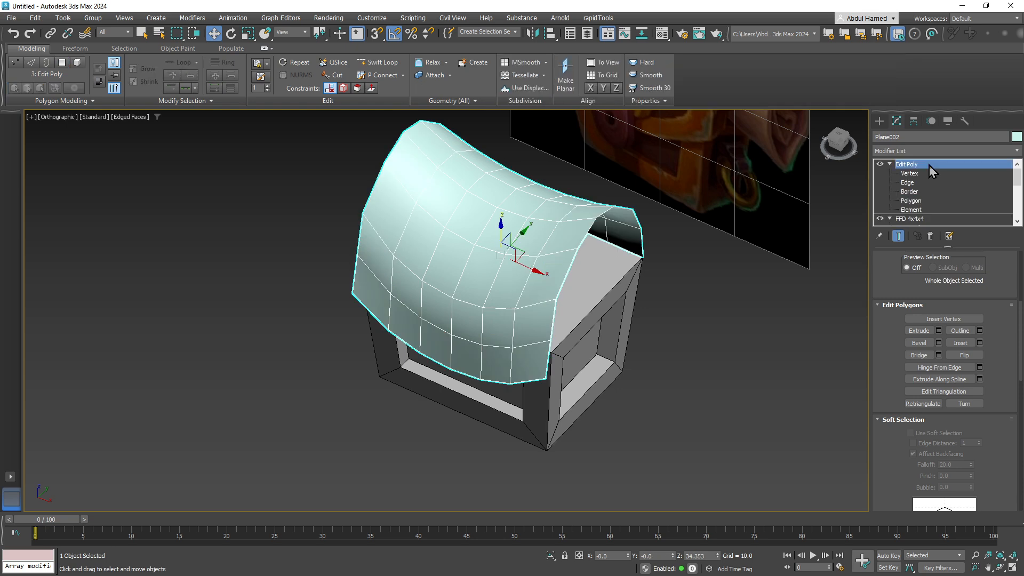
right_click(929, 165)
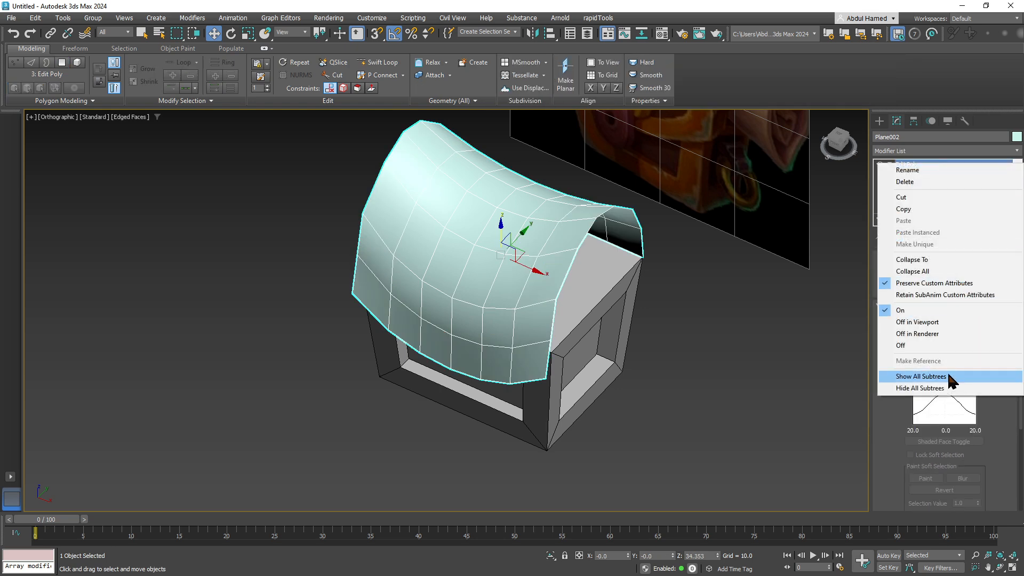
click(925, 271)
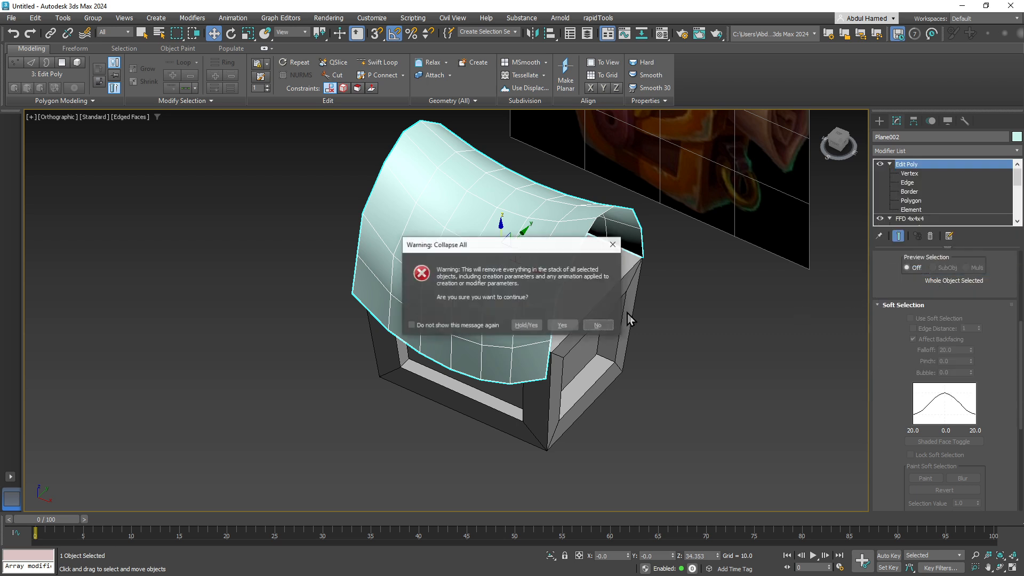
click(562, 325)
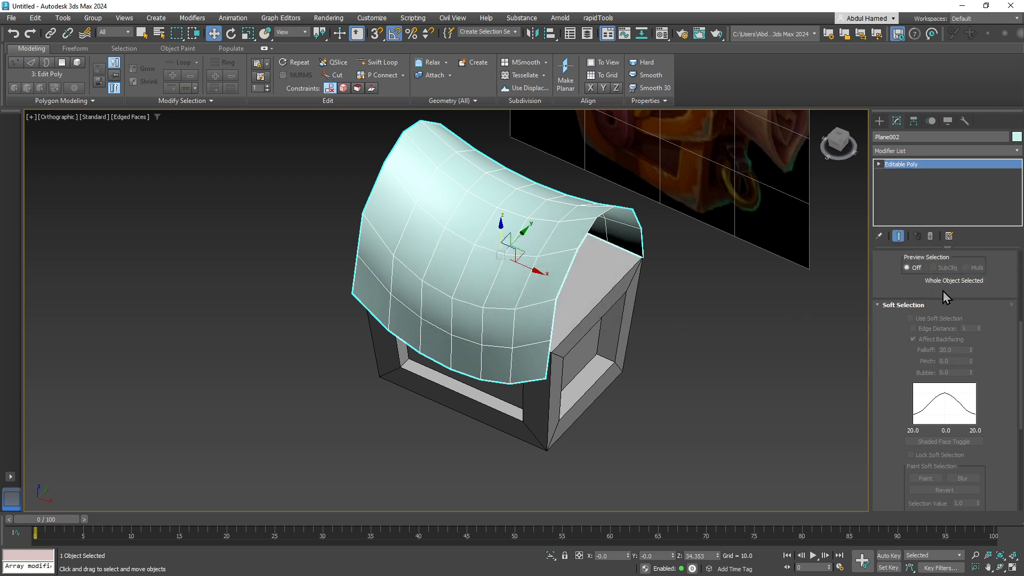
Step: Apply Reset XForm to the curved lid
click(914, 124)
click(930, 122)
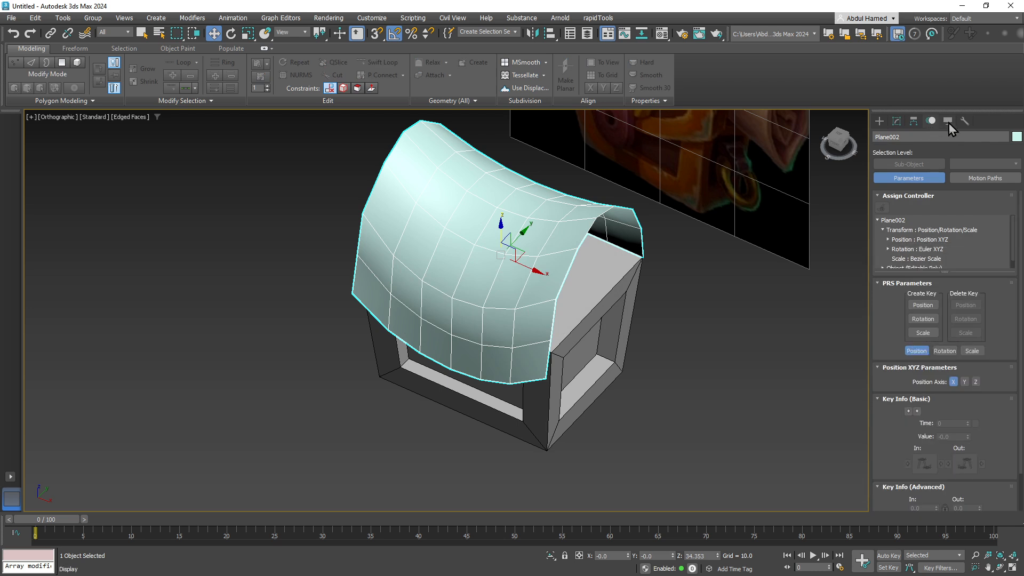
click(949, 123)
click(969, 123)
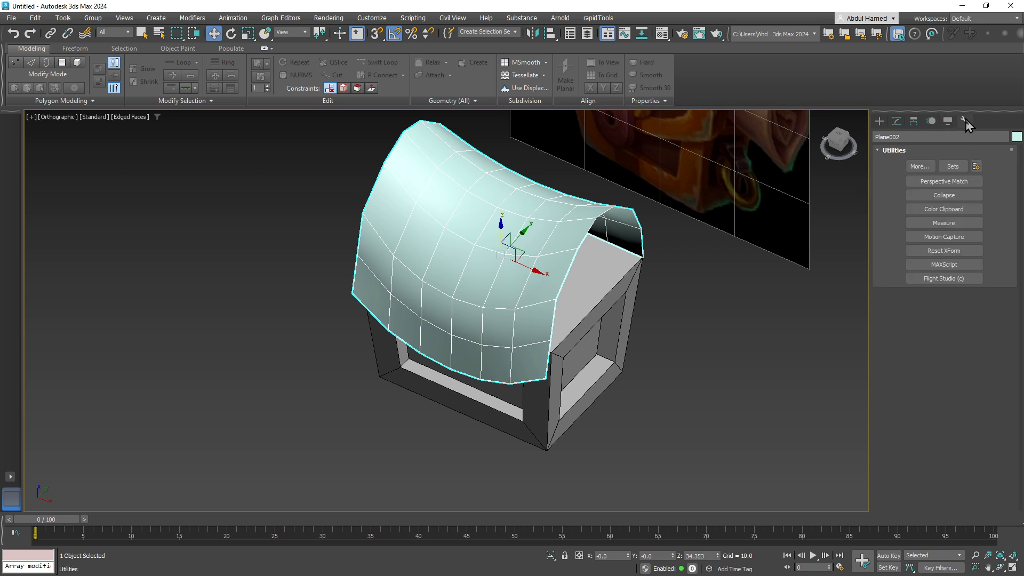
click(951, 252)
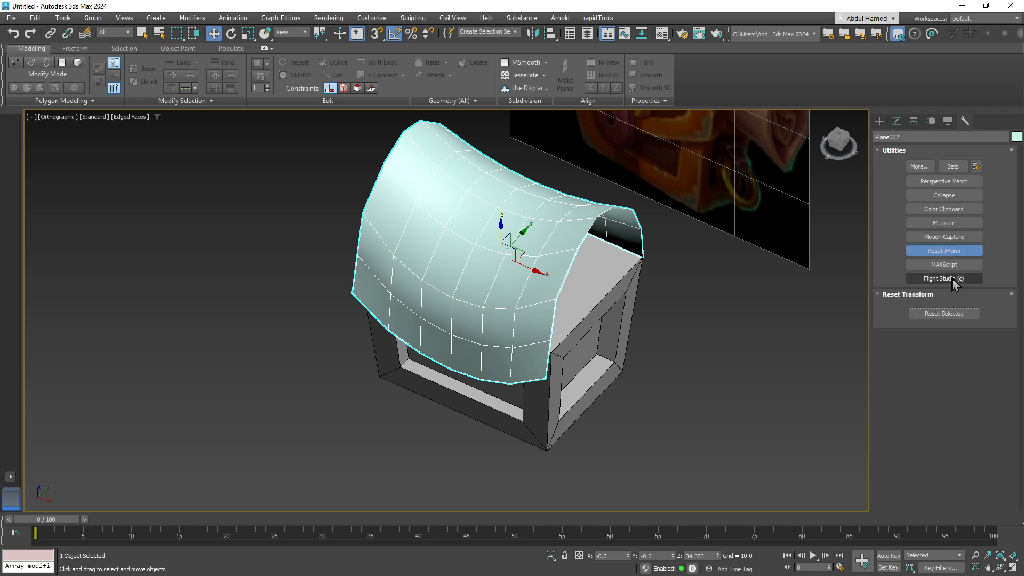
click(948, 316)
Step: Collapse the lid's Reset XForm modifier into the Editable Poly
click(896, 121)
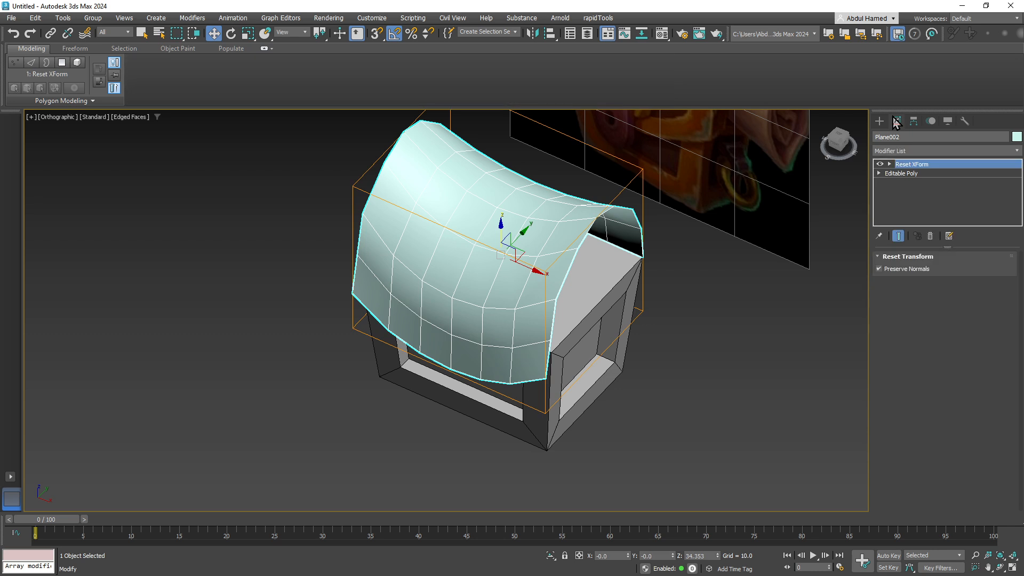
right_click(927, 170)
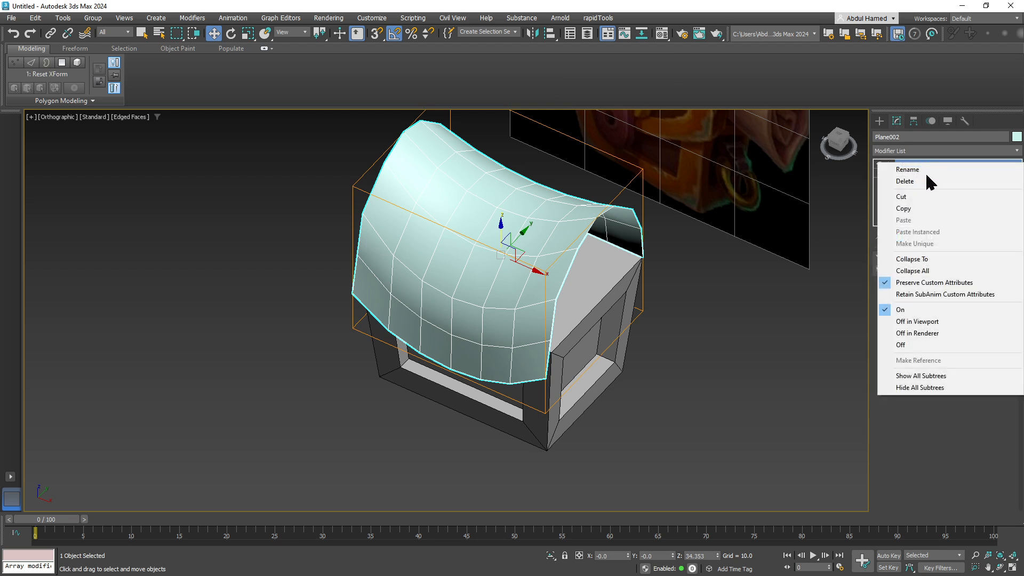
click(942, 272)
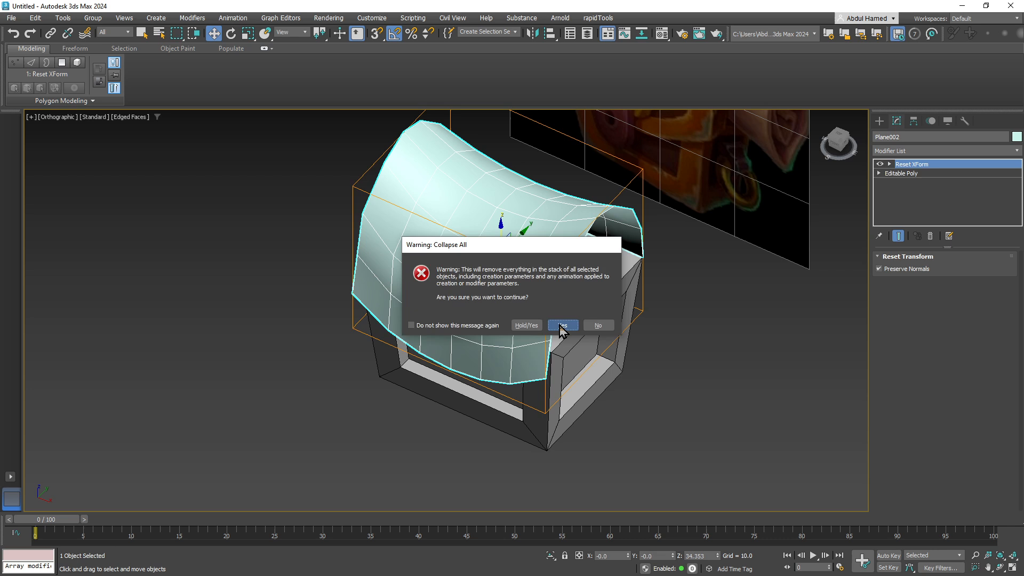
click(563, 323)
Step: Extrude the 24 outer rim polygons of the lid by Local Normal with a height of 3.463
key(1)
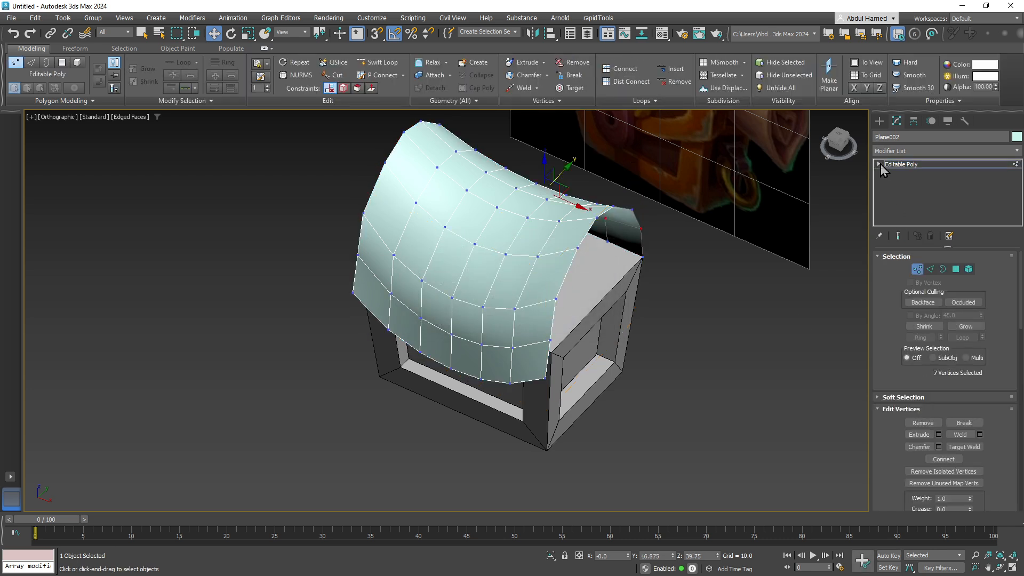
click(878, 164)
click(899, 200)
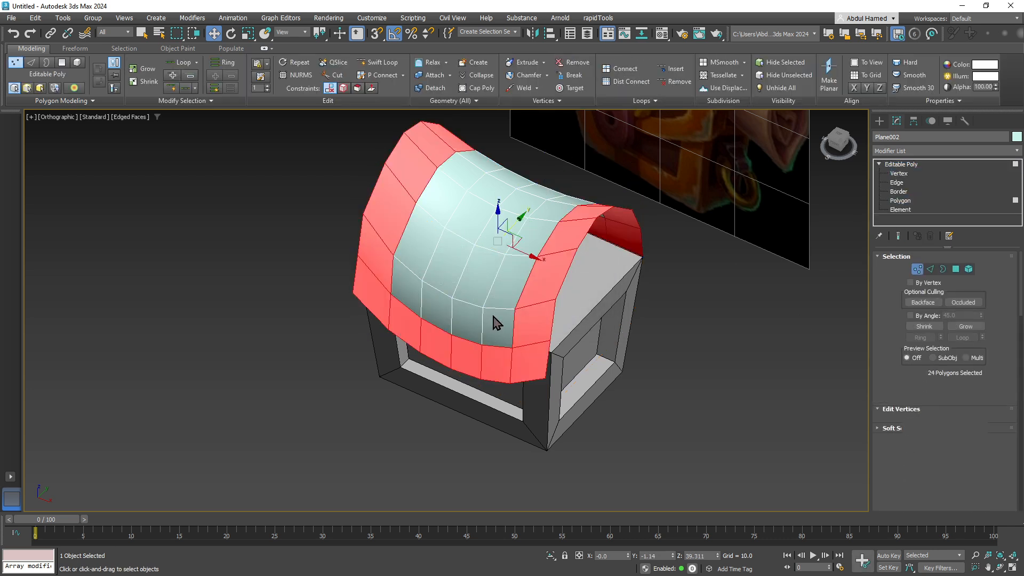
alt+middle_drag(530, 304, 506, 308)
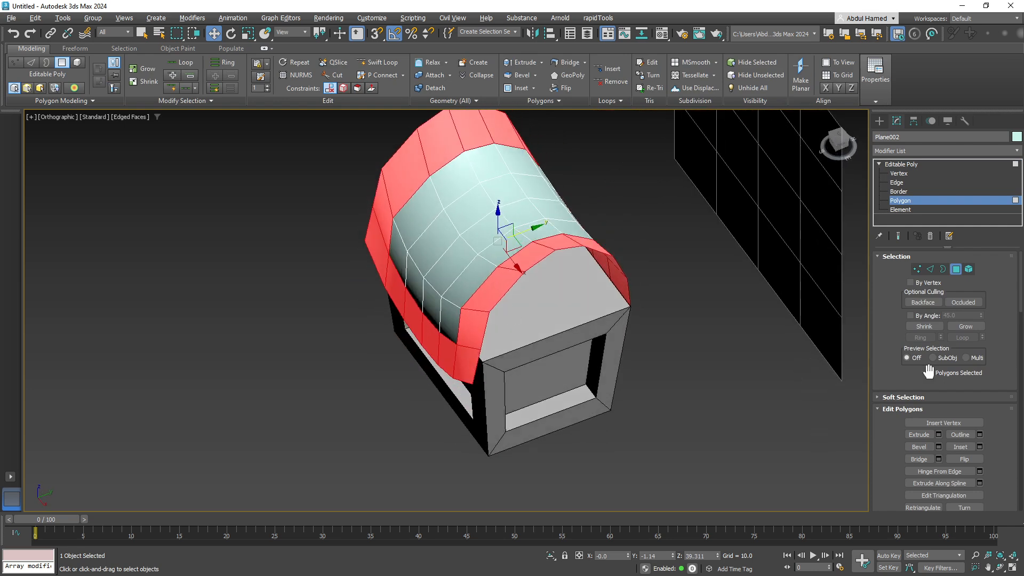
alt+middle_drag(587, 345, 596, 306)
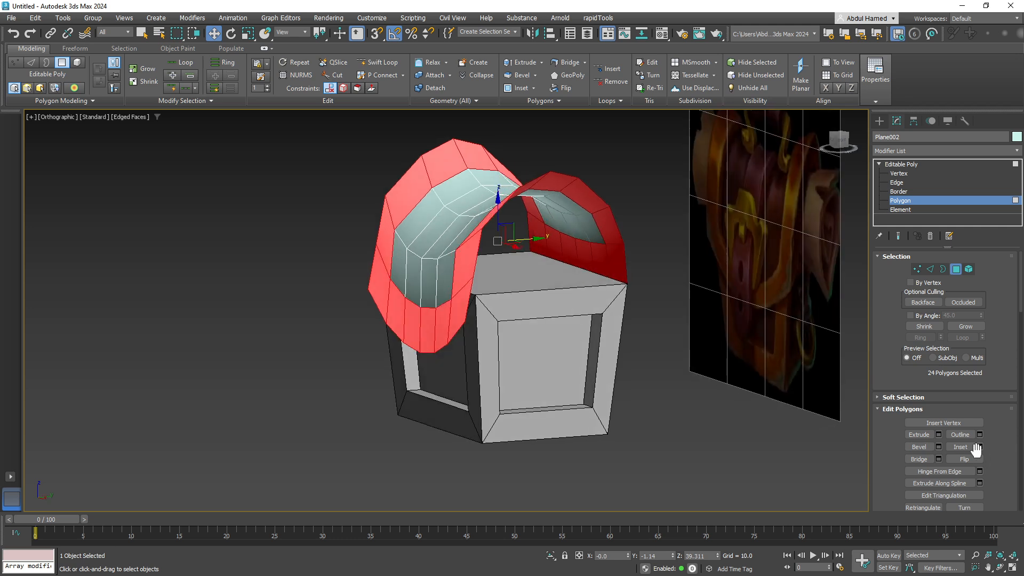
click(938, 434)
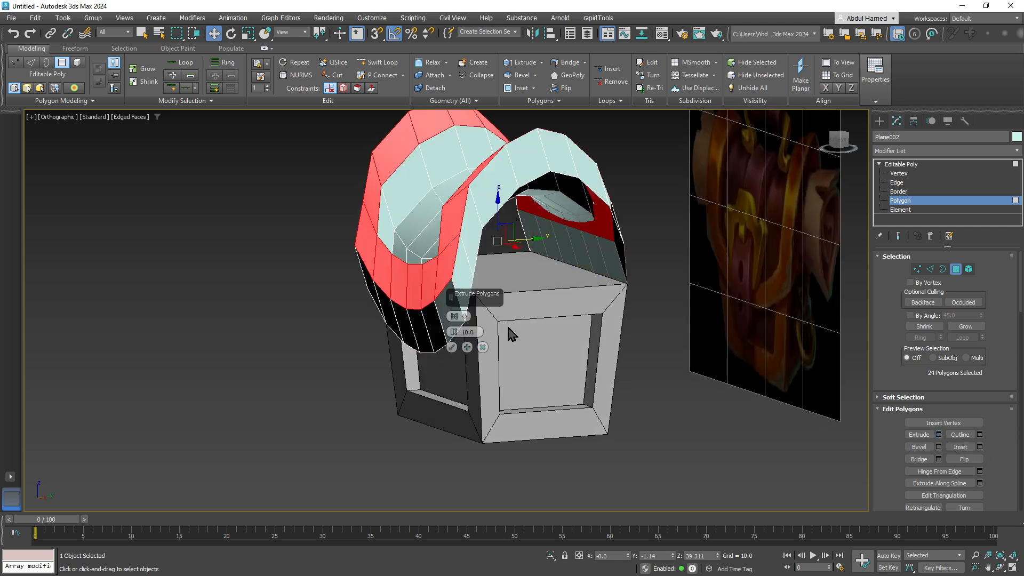
click(454, 316)
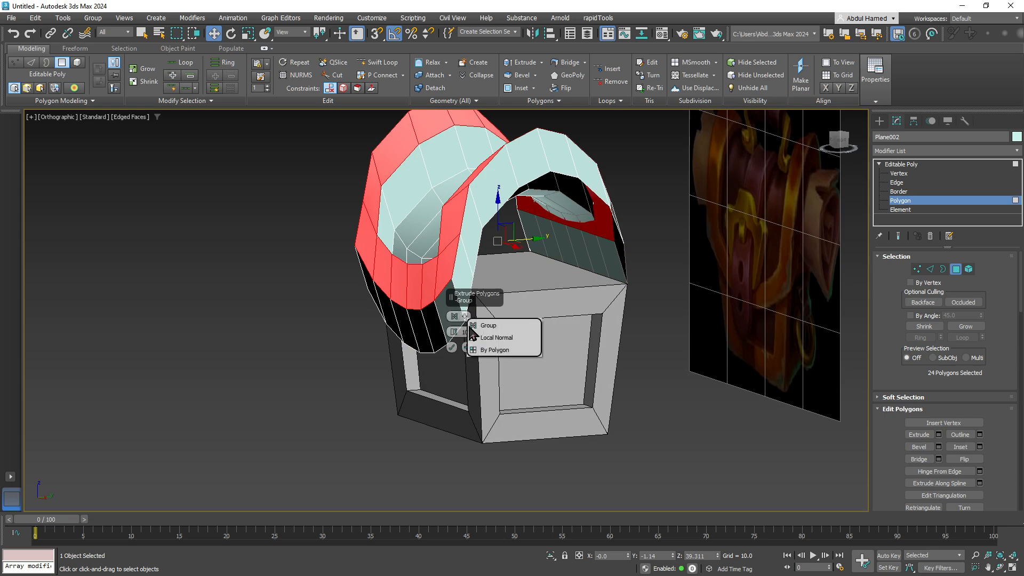
click(474, 339)
alt+middle_drag(474, 339, 455, 300)
drag(455, 339, 460, 368)
alt+middle_drag(526, 247, 541, 347)
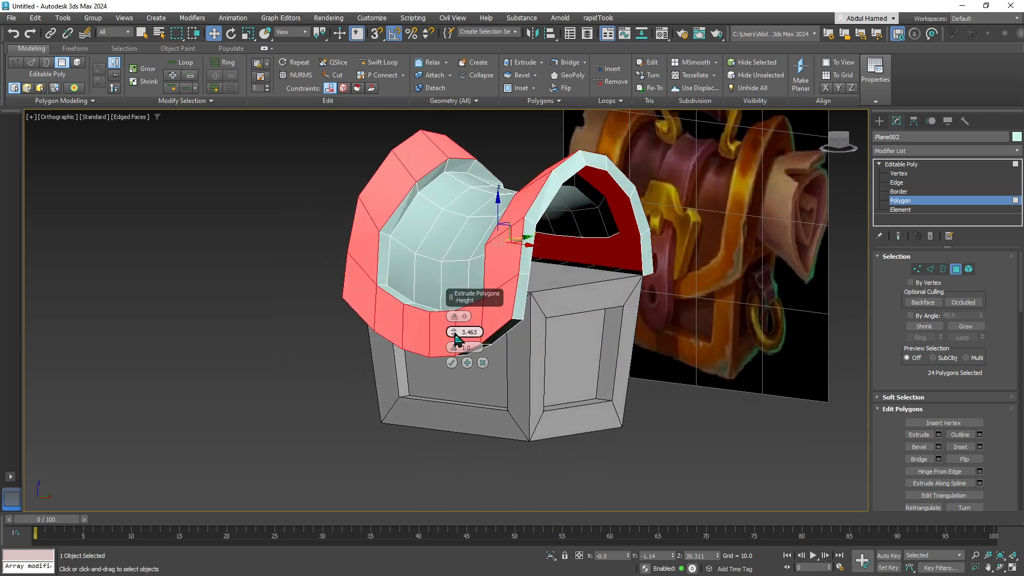
mouse_move(454, 331)
mouse_down()
mouse_move(464, 322)
mouse_move(473, 333)
mouse_up()
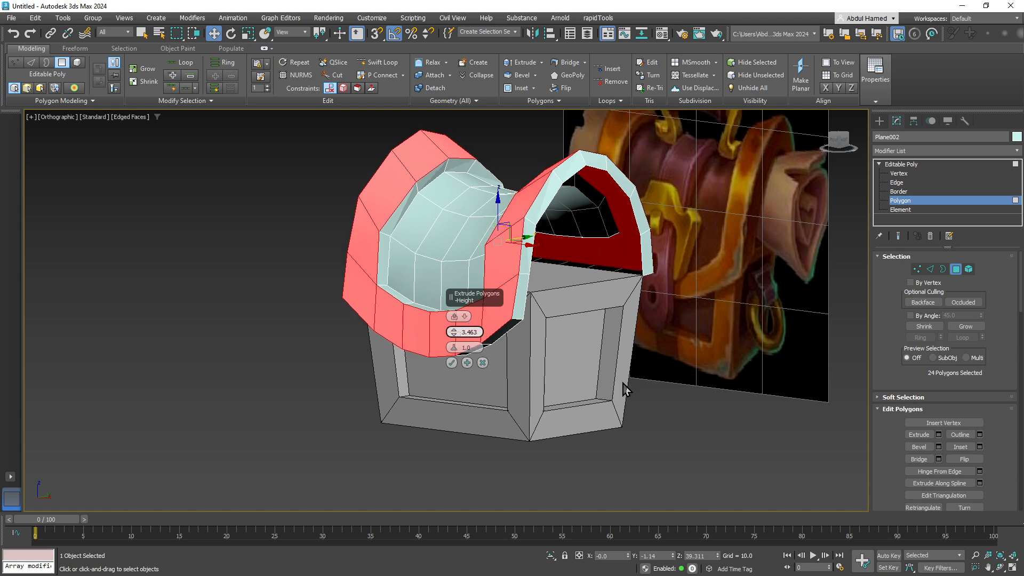
click(451, 362)
Step: Scale the extruded rim polygons to 105% along X, and clear the polygon selection
alt+middle_drag(472, 340, 426, 328)
key(r)
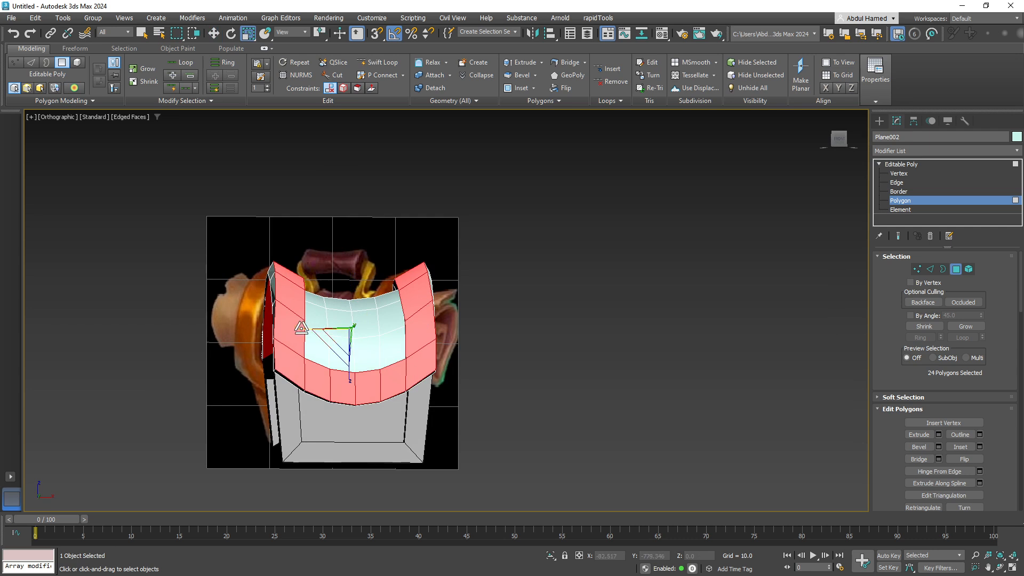
drag(300, 327, 298, 327)
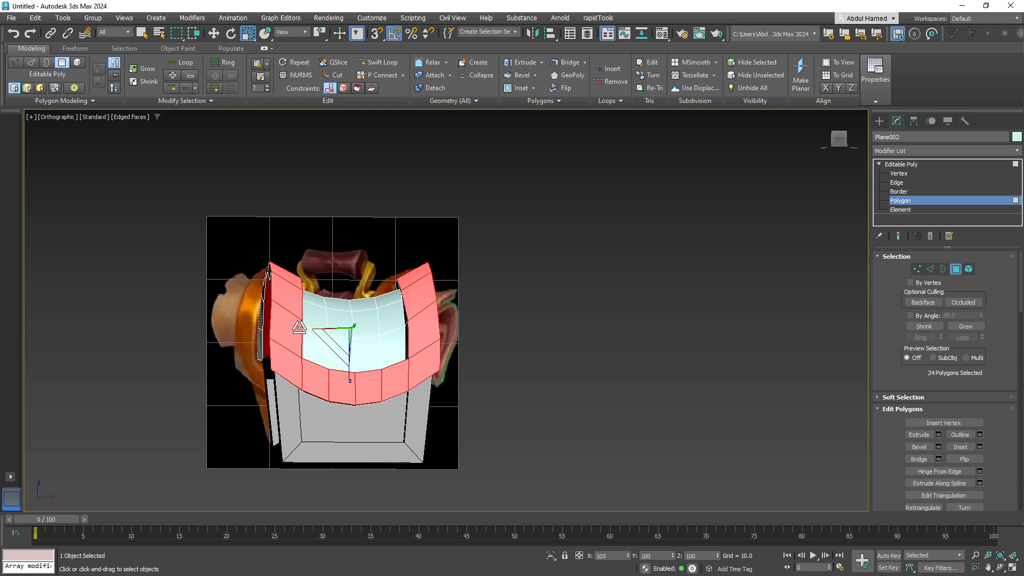
alt+middle_drag(341, 331, 432, 389)
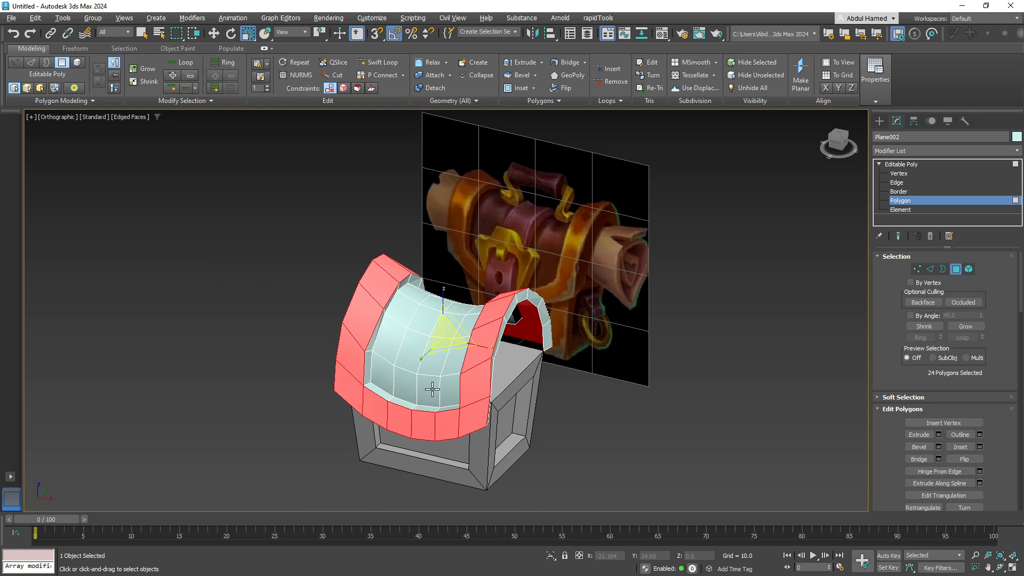
click(626, 371)
Step: Scale the lid's open inner border inward to make the rim's side walls thicker, and deselect it
alt+middle_drag(626, 372, 549, 359)
scroll(545, 345, up, 5)
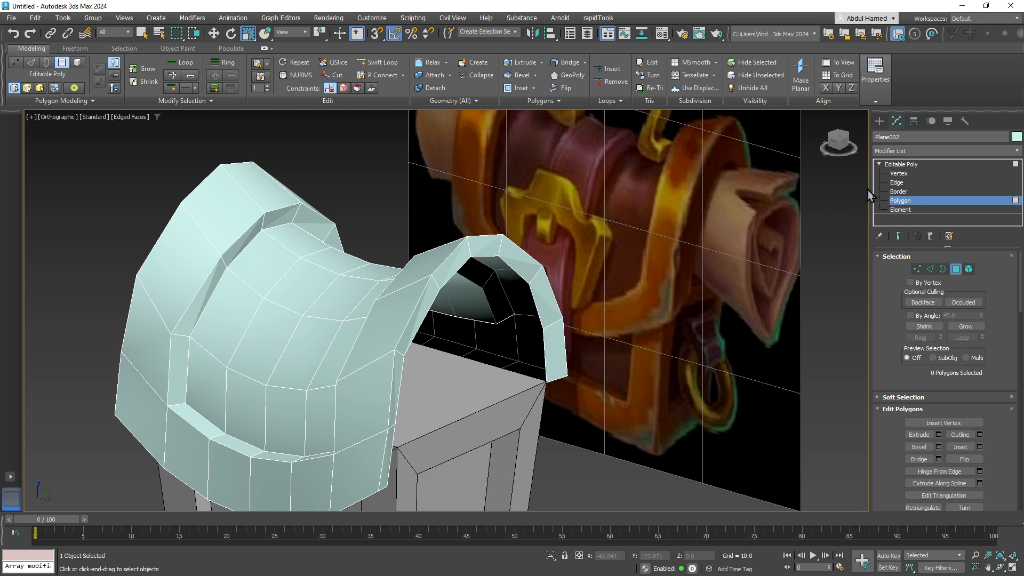
click(899, 191)
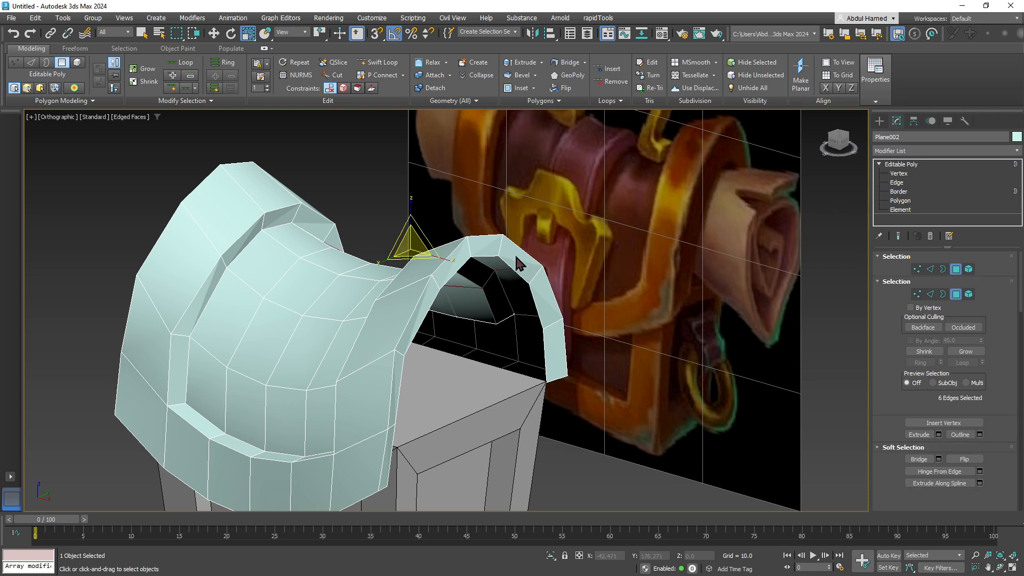
click(548, 358)
alt+middle_drag(486, 387, 469, 364)
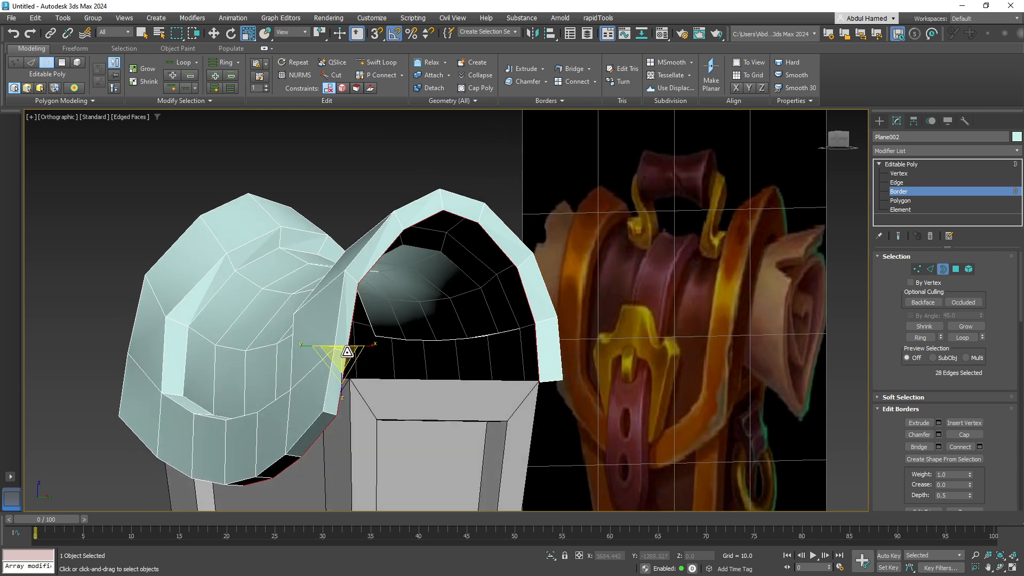
alt+middle_drag(346, 351, 338, 338)
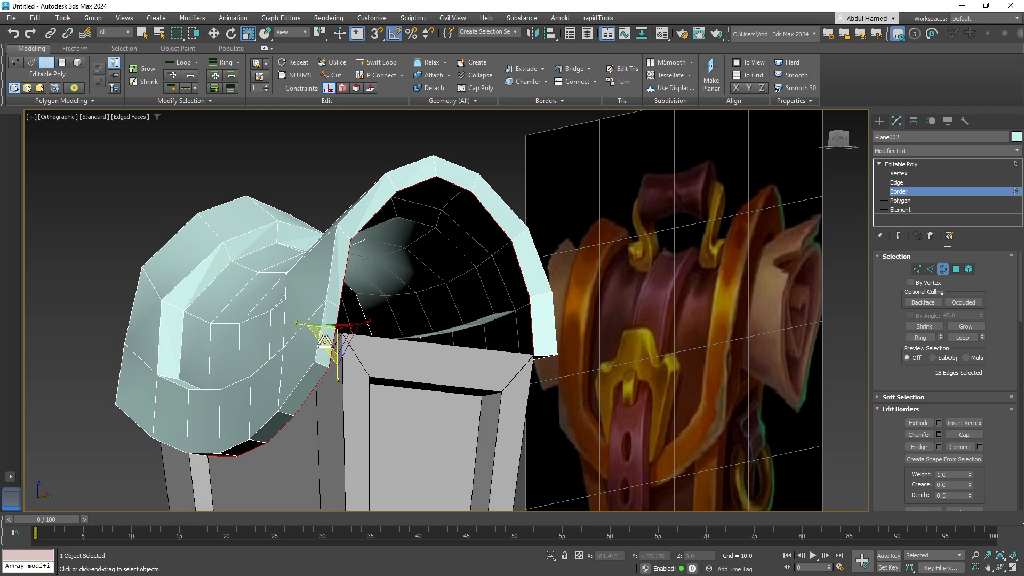
drag(336, 337, 323, 320)
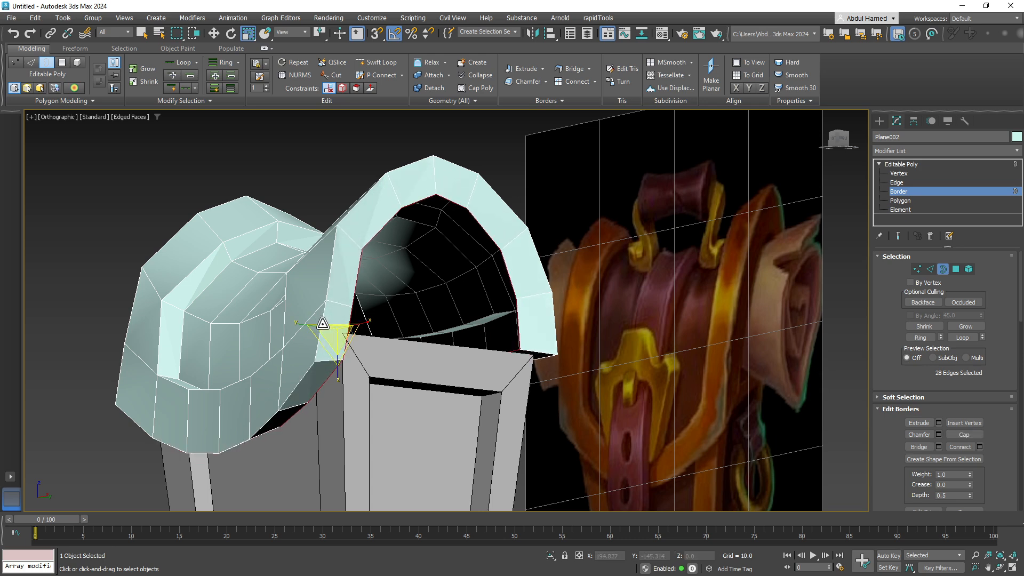
alt+middle_drag(331, 343, 376, 352)
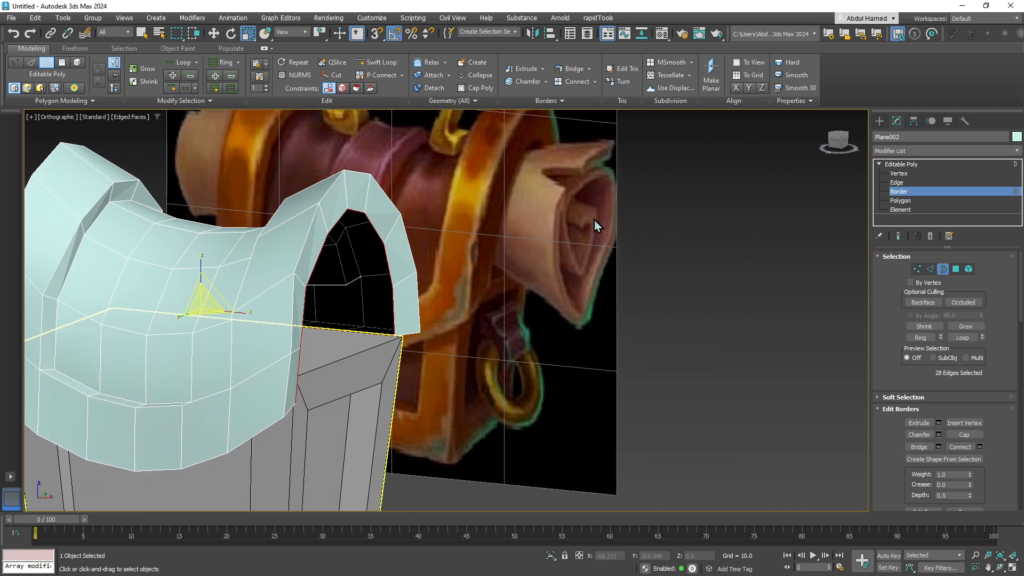
middle_drag(602, 190, 665, 206)
alt+middle_drag(435, 331, 427, 308)
scroll(427, 307, down, 2)
alt+middle_drag(436, 345, 464, 366)
click(487, 380)
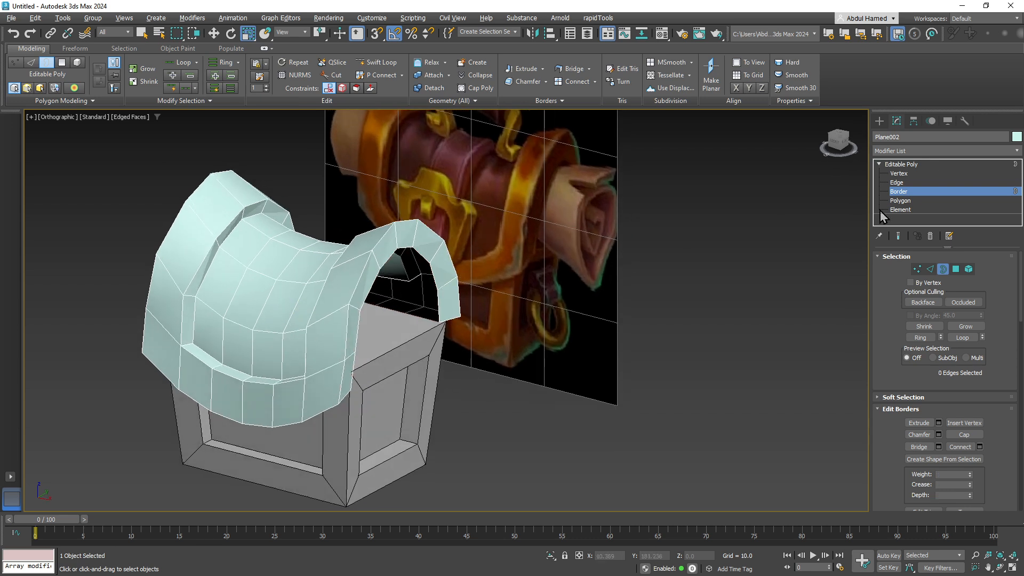
Step: Leave border editing and set the lid's object color to black
click(933, 164)
click(1016, 137)
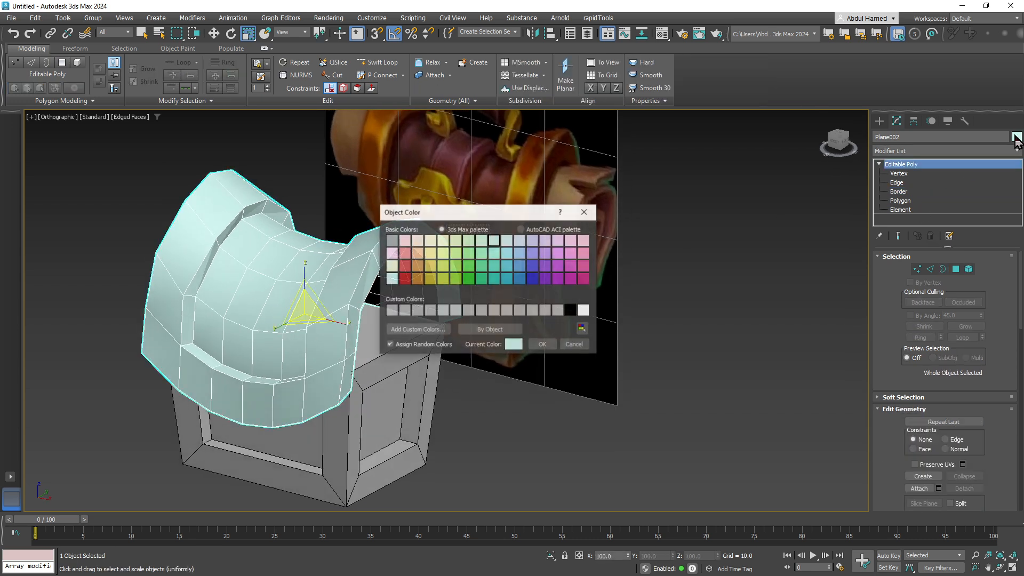
click(542, 345)
middle_drag(536, 381, 619, 361)
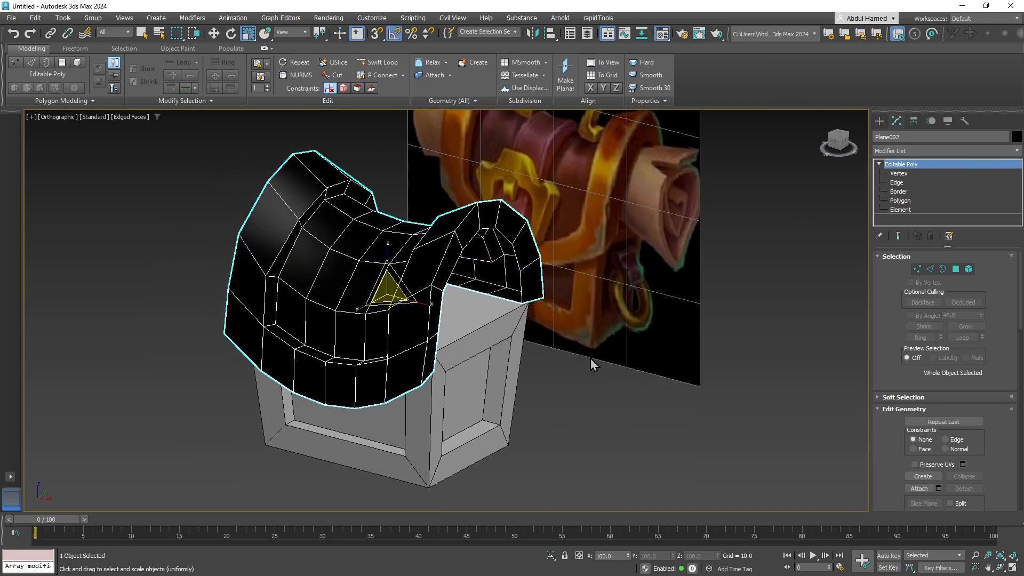
Step: Assign the grey 03 - Default material to the lid, then clear the selection
key(m)
drag(193, 118, 412, 329)
click(717, 372)
scroll(465, 306, up, 3)
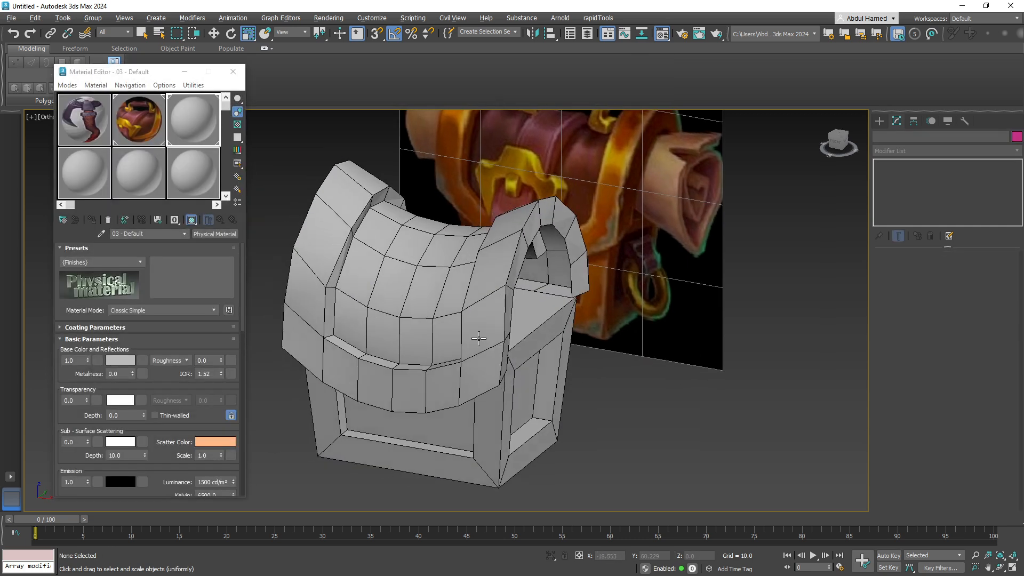
alt+middle_drag(465, 306, 528, 364)
scroll(534, 332, down, 2)
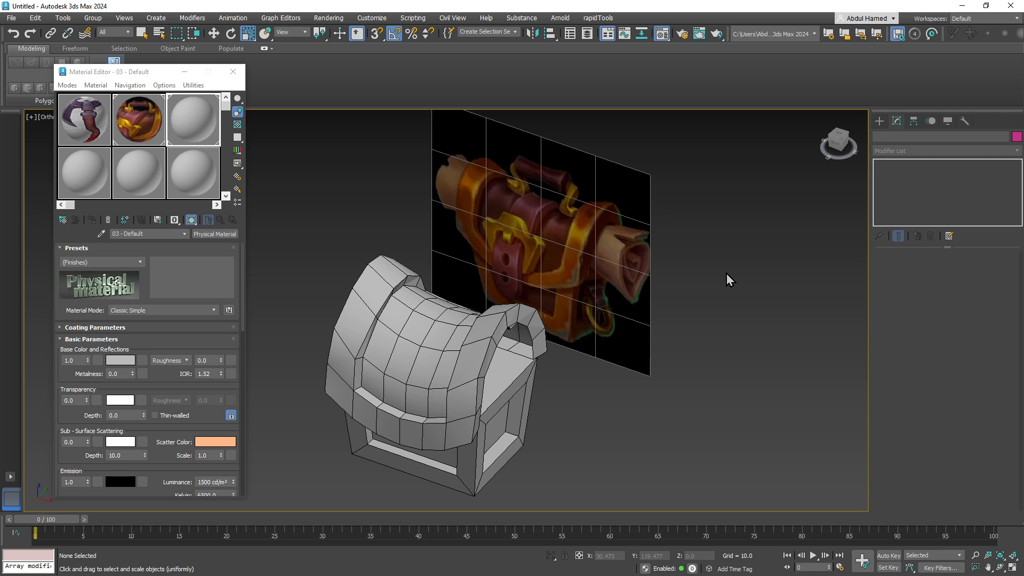
Step: Switch to Krita and trace the pink strap's edges over the lid and its hanging end in black brush lines on the reference image
click(960, 5)
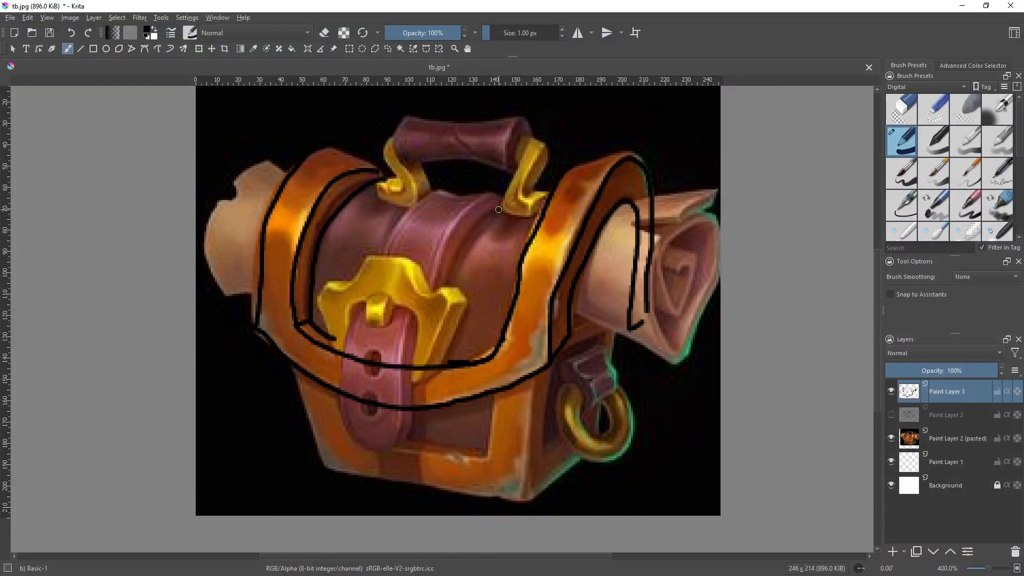
drag(467, 230, 451, 269)
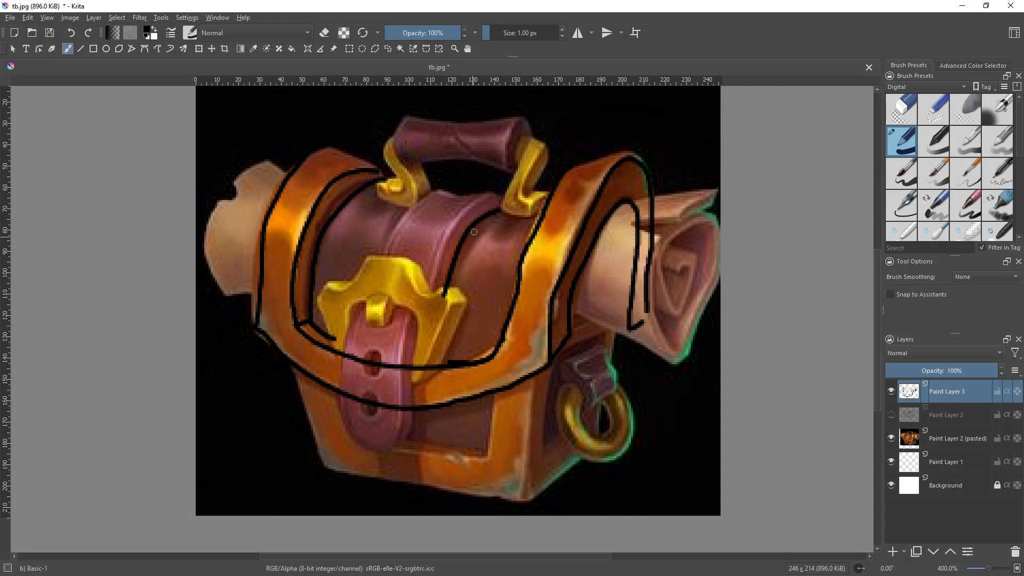
mouse_move(496, 198)
mouse_down()
mouse_move(471, 204)
mouse_move(432, 283)
mouse_up()
drag(433, 193, 386, 237)
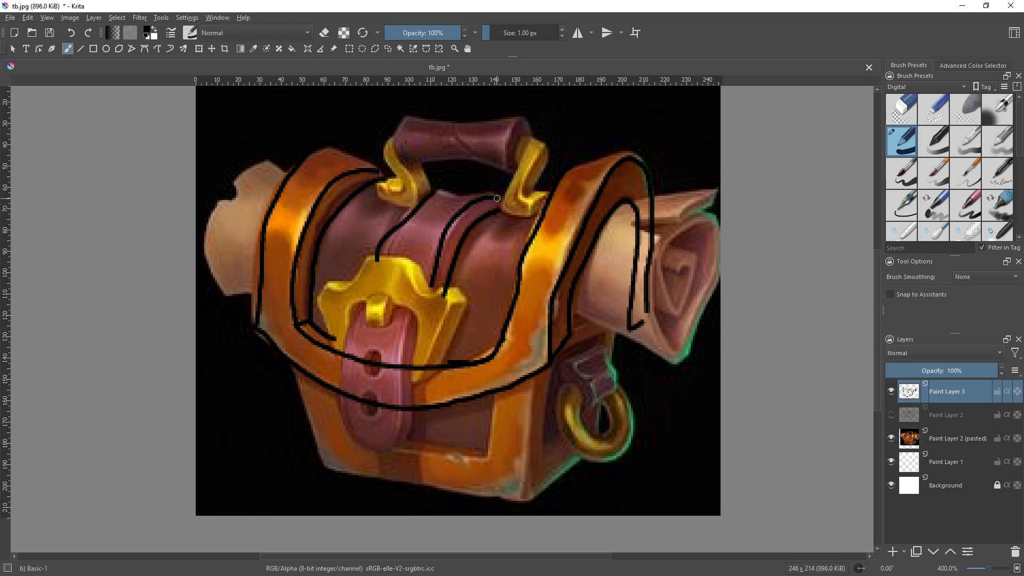
drag(486, 195, 432, 189)
mouse_move(409, 314)
mouse_down()
mouse_move(394, 430)
mouse_move(339, 421)
mouse_move(349, 323)
mouse_up()
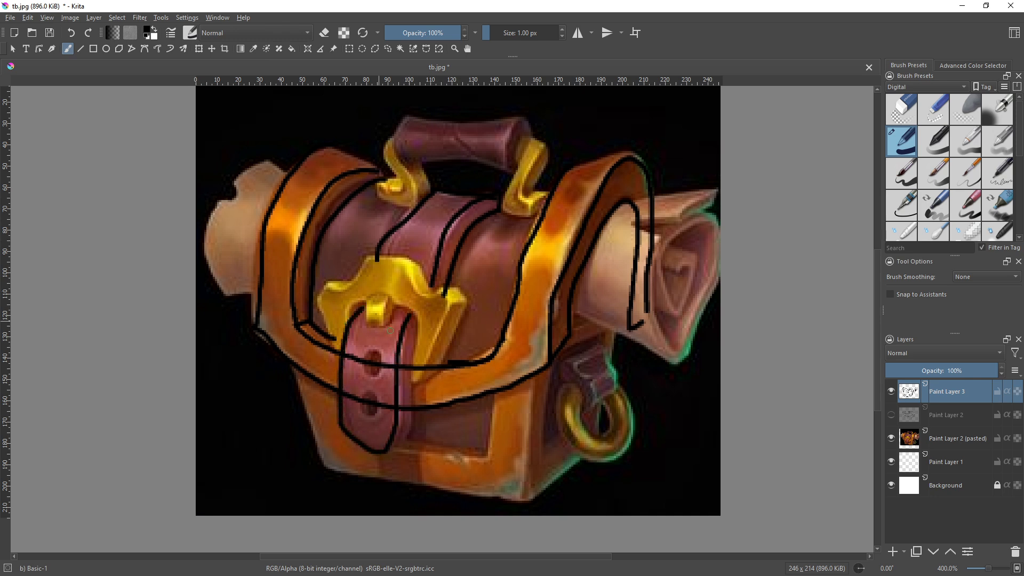
drag(421, 335, 411, 412)
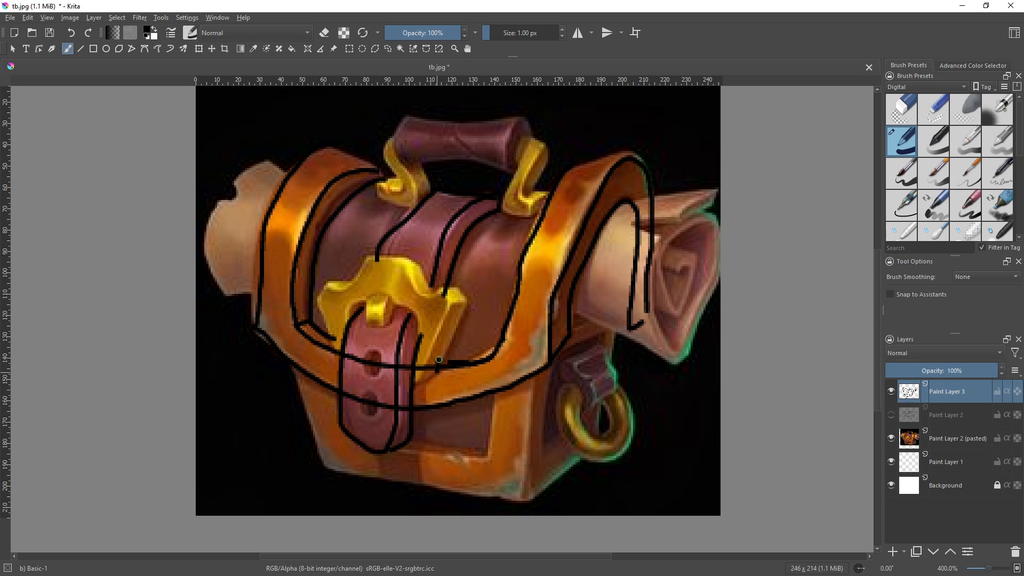
Step: Trace half of the gold buckle plate's outline and inner opening in black, and return to 3ds Max
drag(438, 359, 456, 319)
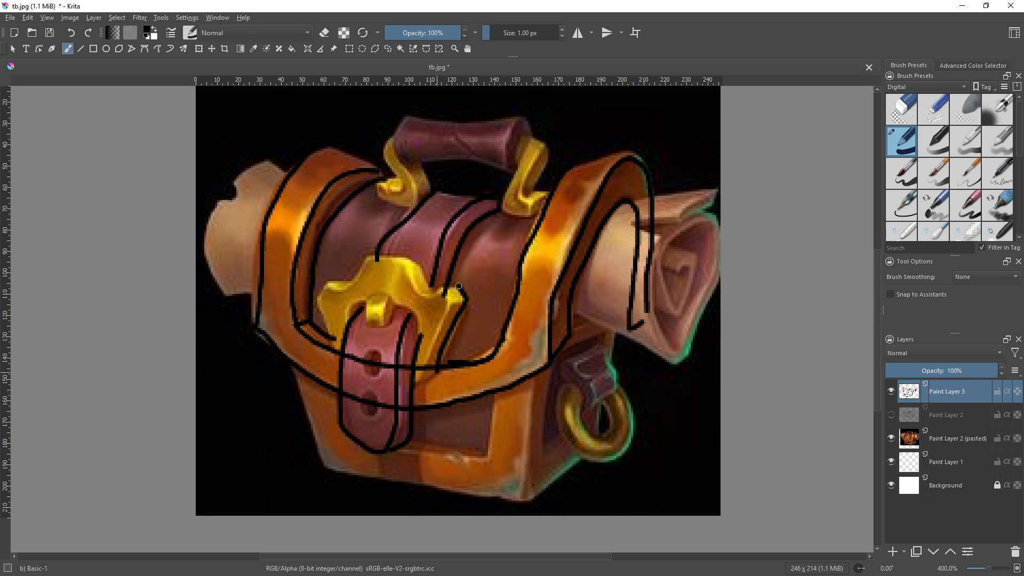
mouse_move(417, 378)
mouse_down()
mouse_move(442, 310)
mouse_move(405, 272)
mouse_move(378, 301)
mouse_move(382, 338)
mouse_up()
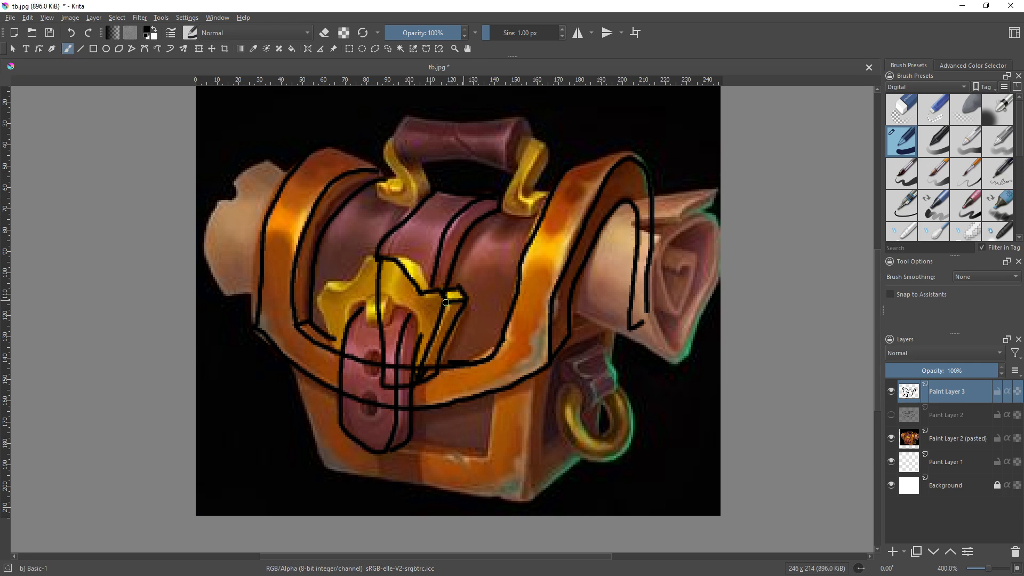
drag(396, 258, 406, 259)
drag(394, 306, 402, 305)
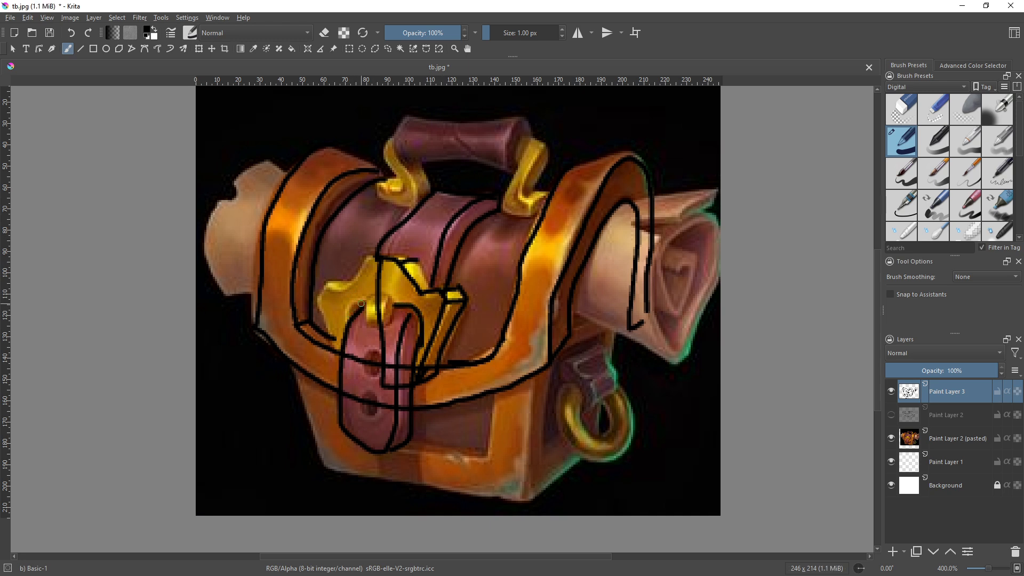
click(965, 6)
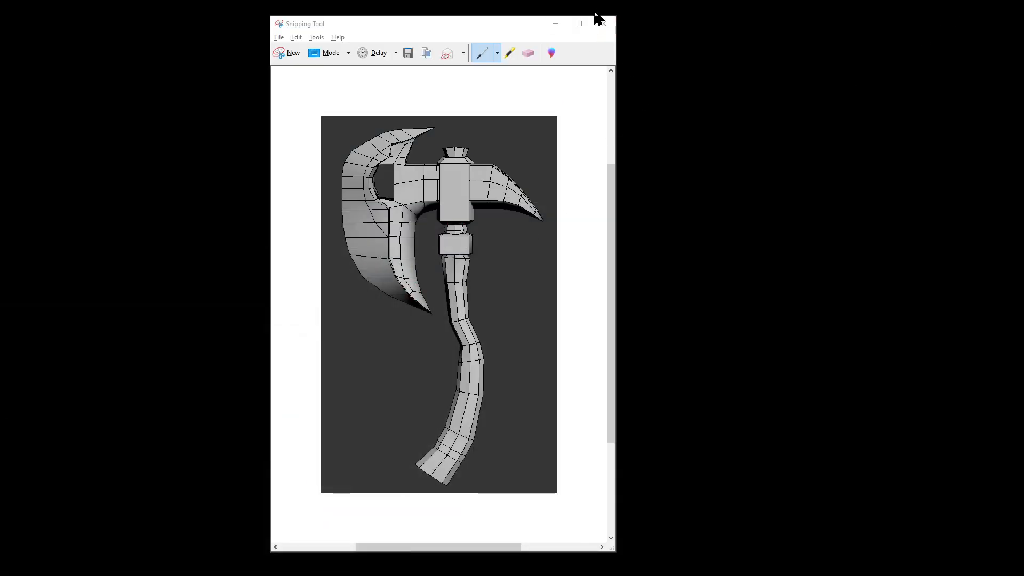
click(599, 21)
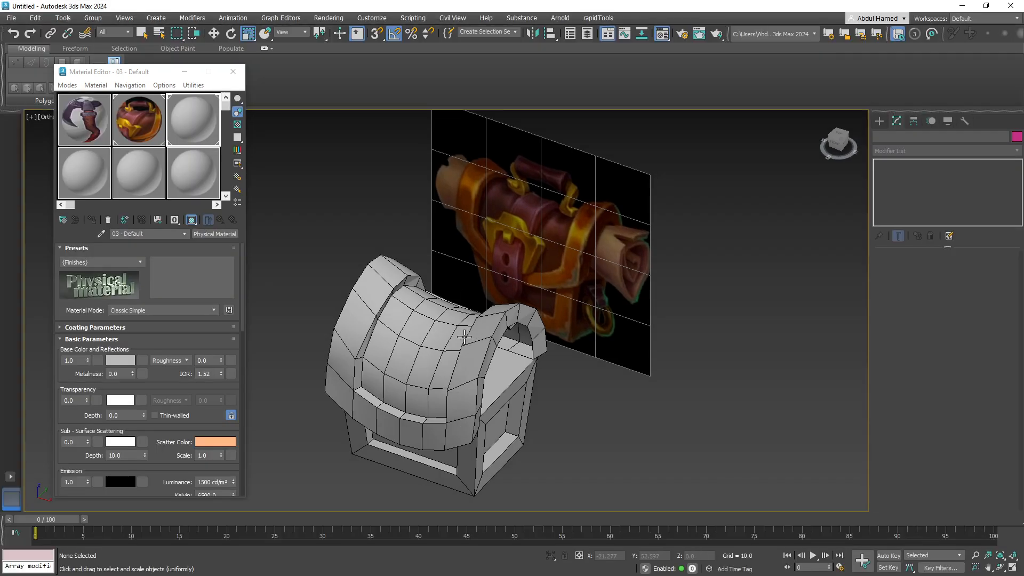
Step: Enter polygon editing on the lid and select six polygons in its two middle columns on the front
alt+middle_drag(450, 281, 479, 260)
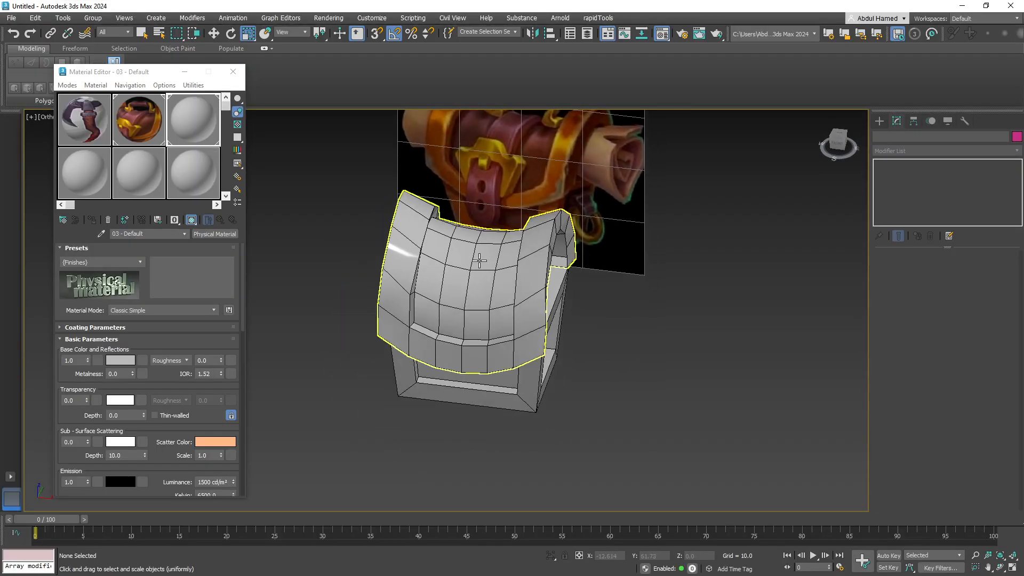
click(483, 260)
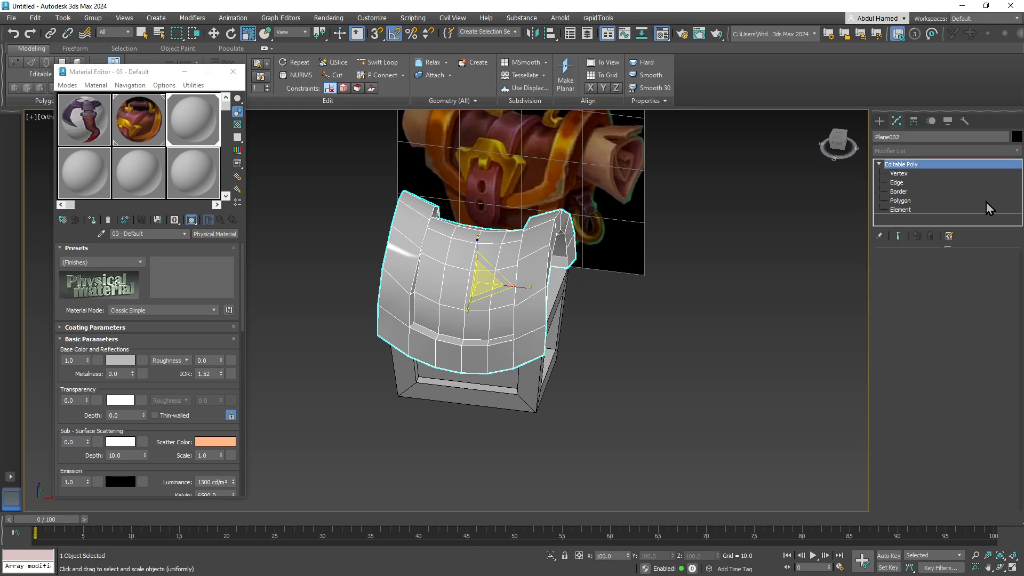
click(913, 201)
click(470, 322)
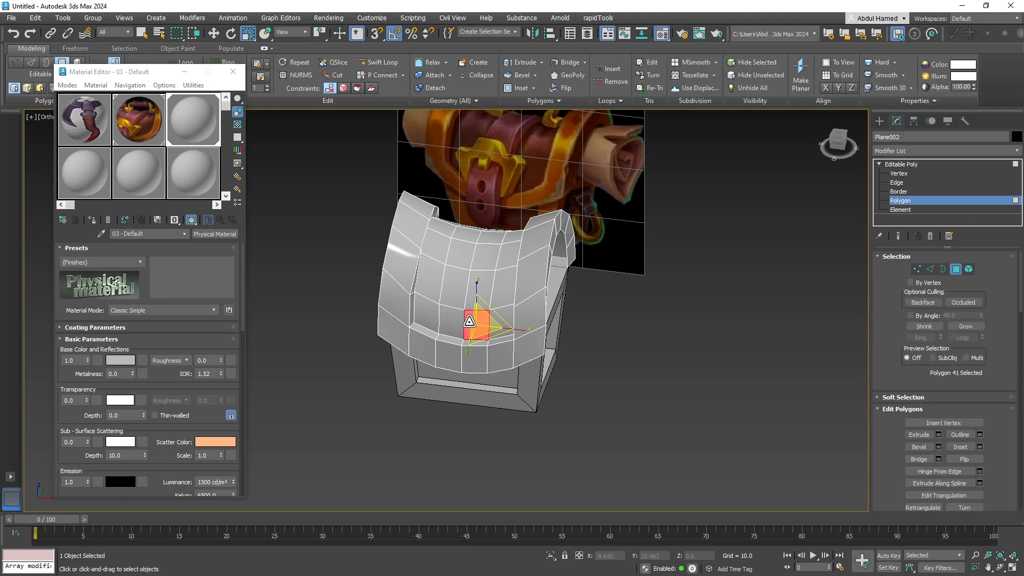
ctrl+click(455, 320)
ctrl+click(450, 293)
ctrl+click(476, 287)
ctrl+click(485, 265)
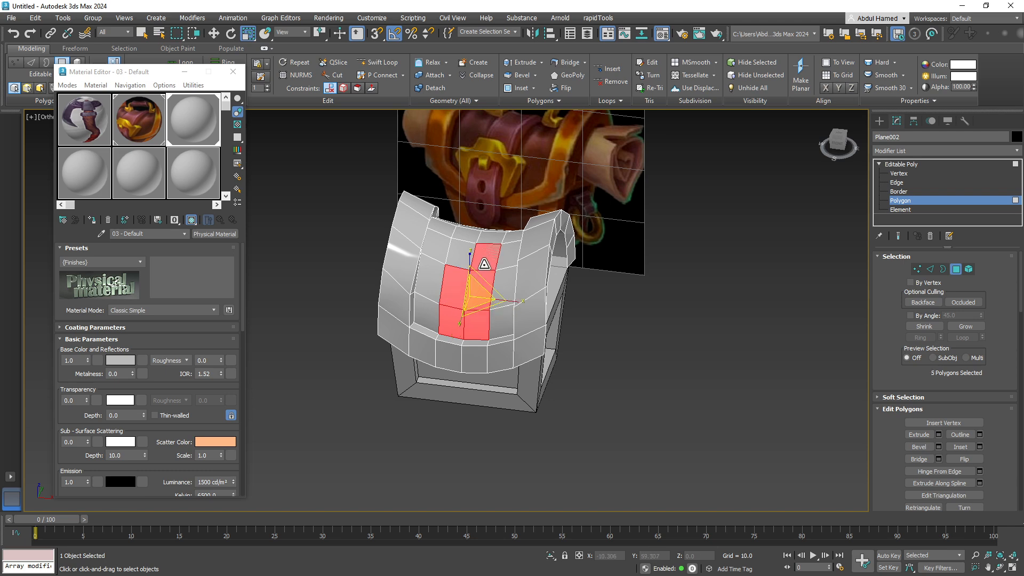
ctrl+click(468, 253)
Step: Extend the polygon selection along the two middle columns over the lid's top and back, to 12 polygons
alt+middle_drag(541, 227, 458, 265)
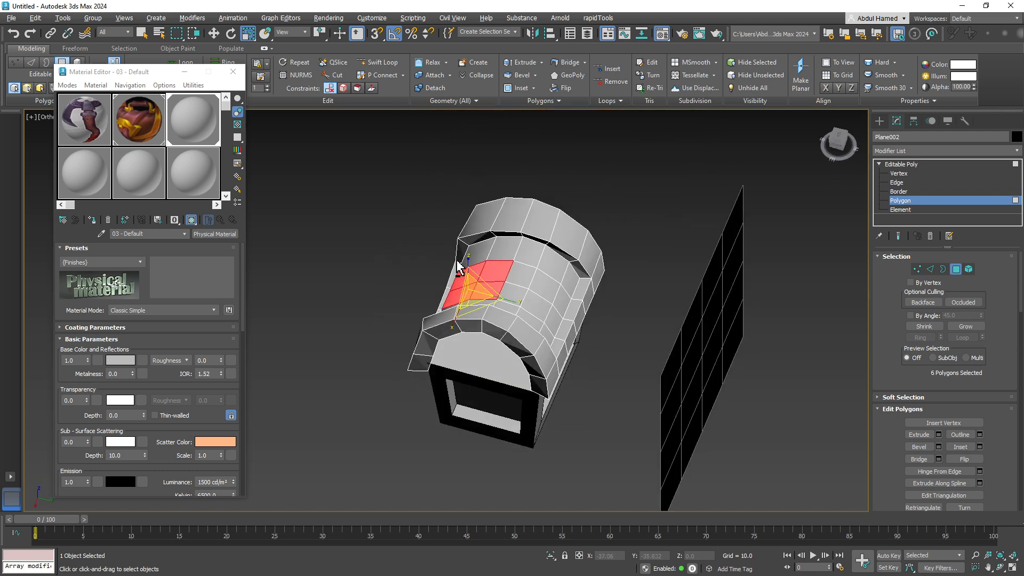
ctrl+click(526, 272)
ctrl+click(539, 306)
ctrl+click(535, 290)
ctrl+click(549, 296)
ctrl+click(552, 280)
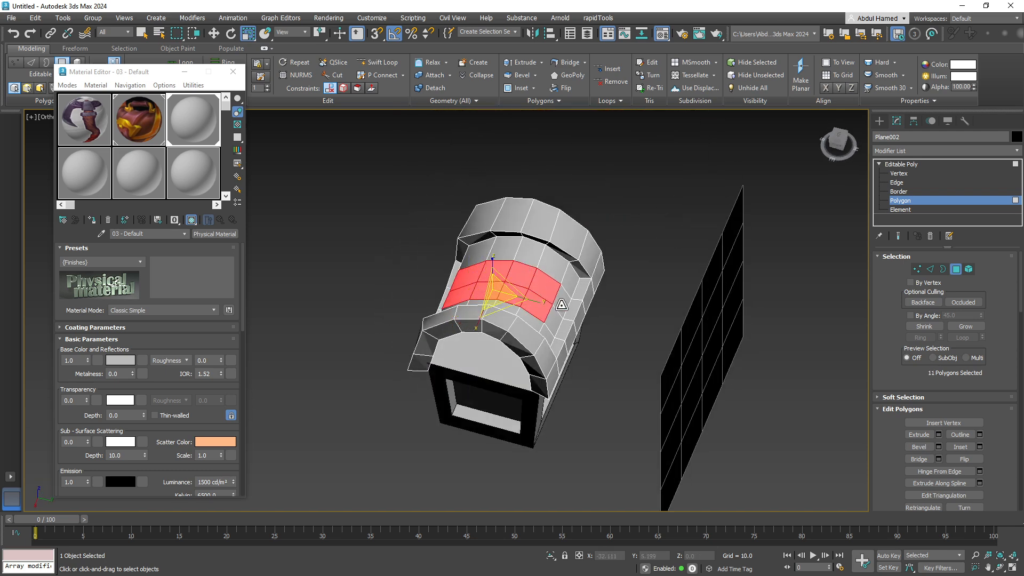
ctrl+click(560, 312)
ctrl+click(562, 328)
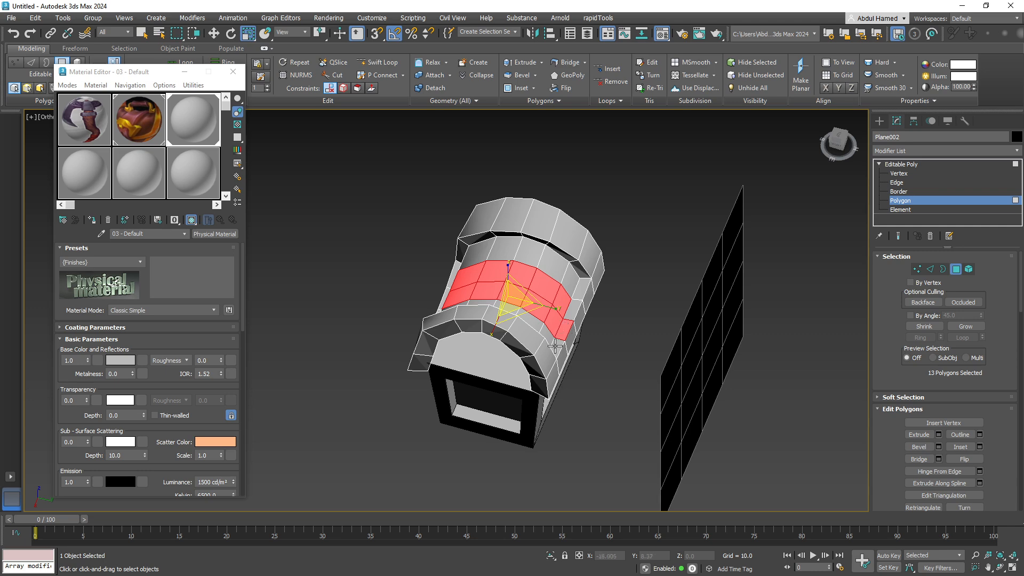
alt+click(561, 335)
alt+middle_drag(536, 320, 634, 292)
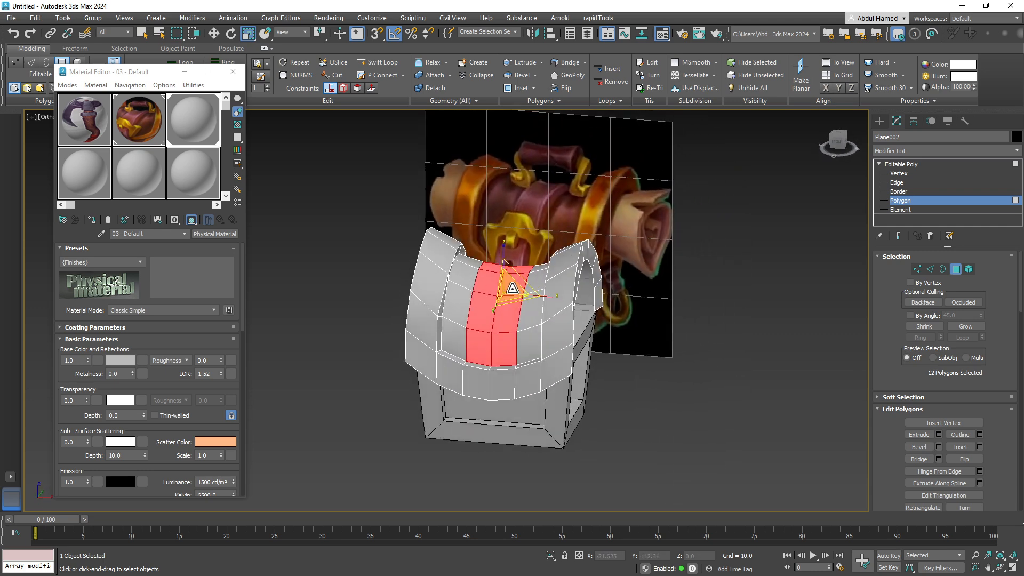
key(w)
drag(517, 281, 515, 249)
key(ctrl+z)
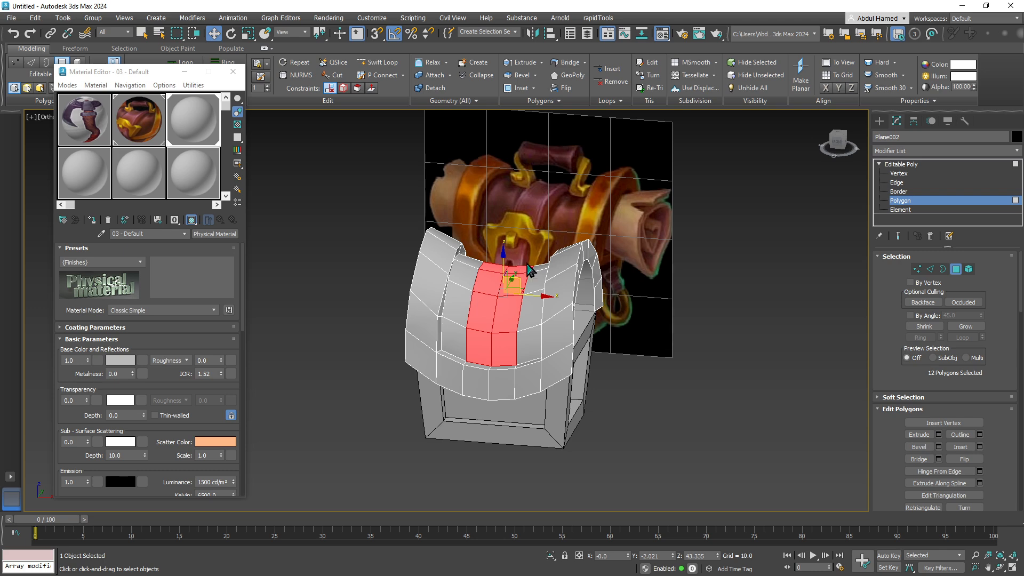
Step: Clone the whole lid in place as a Copy, then leave polygon editing and clear the selection
alt+middle_drag(526, 263, 513, 274)
key(ctrl+v)
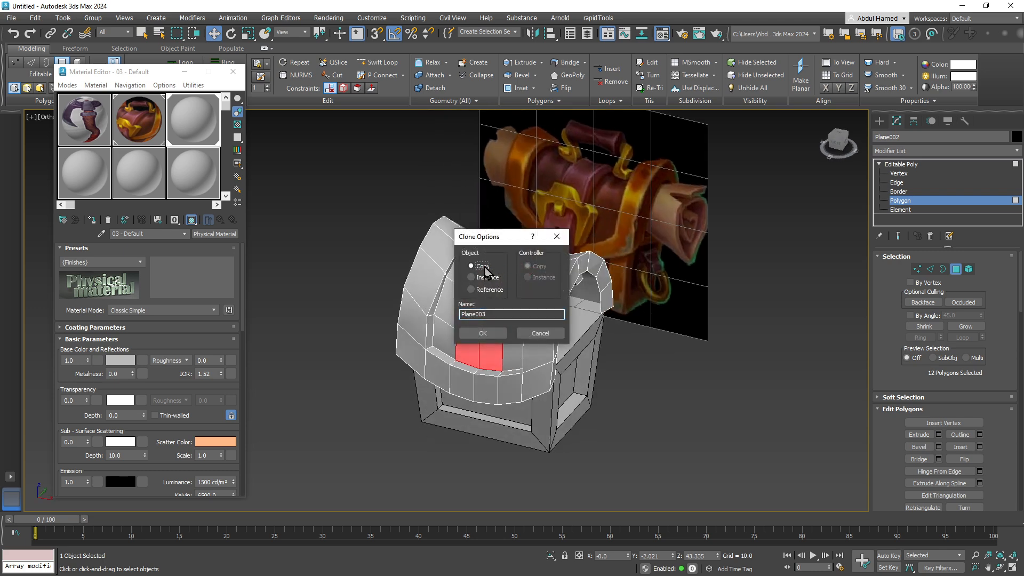
drag(491, 236, 657, 172)
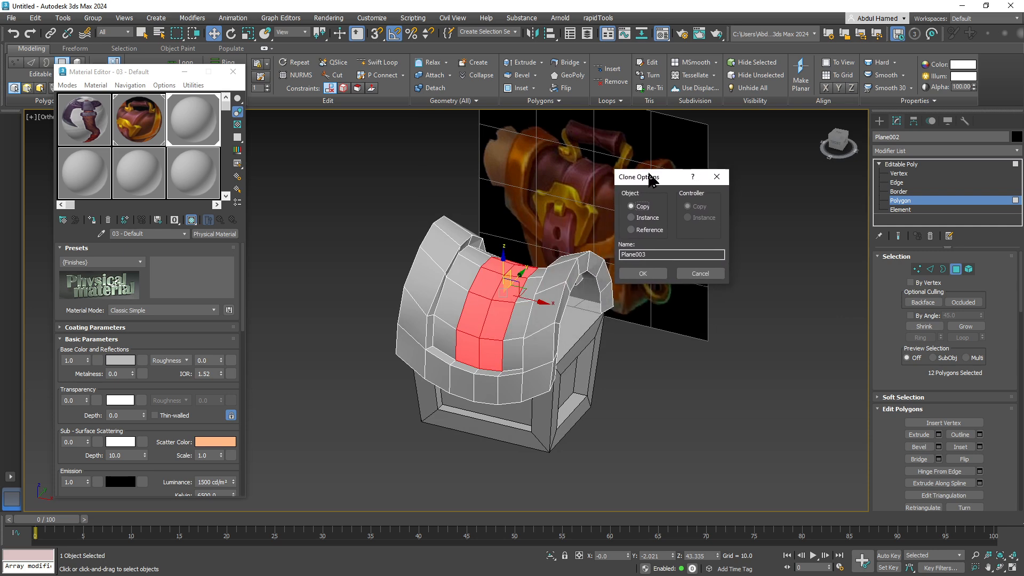
click(649, 269)
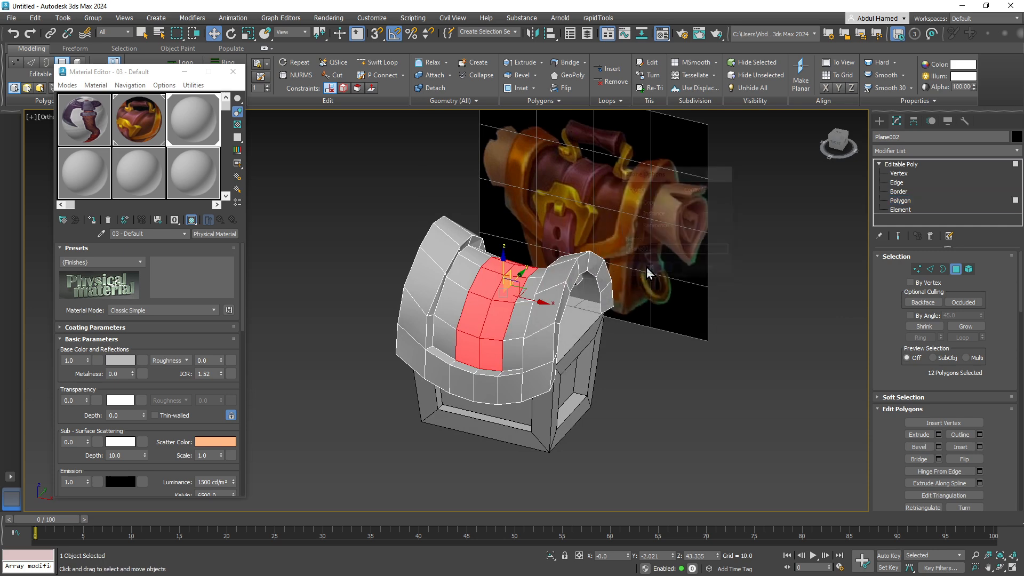
click(902, 165)
click(718, 383)
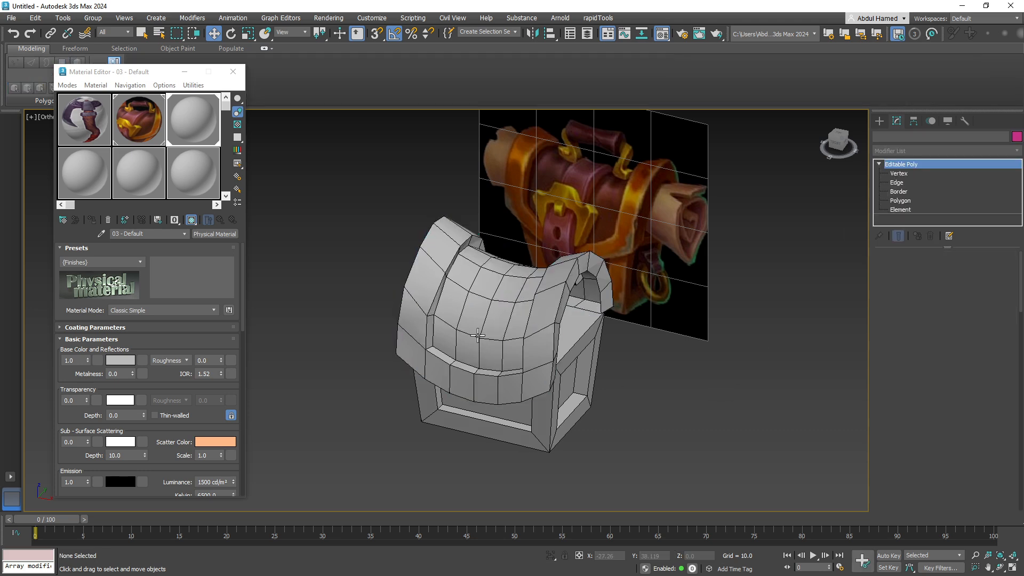
click(486, 336)
mouse_move(518, 303)
mouse_down()
mouse_move(648, 201)
mouse_move(644, 226)
mouse_up()
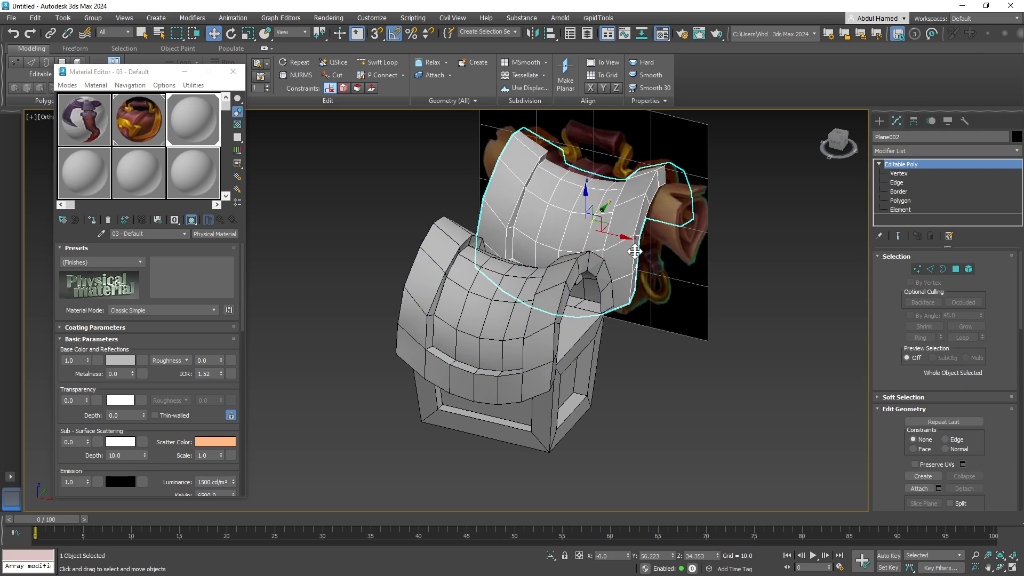
key(ctrl+z)
Step: Delete the original lid Plane002 and select the copy left in its place
alt+middle_drag(610, 298, 590, 299)
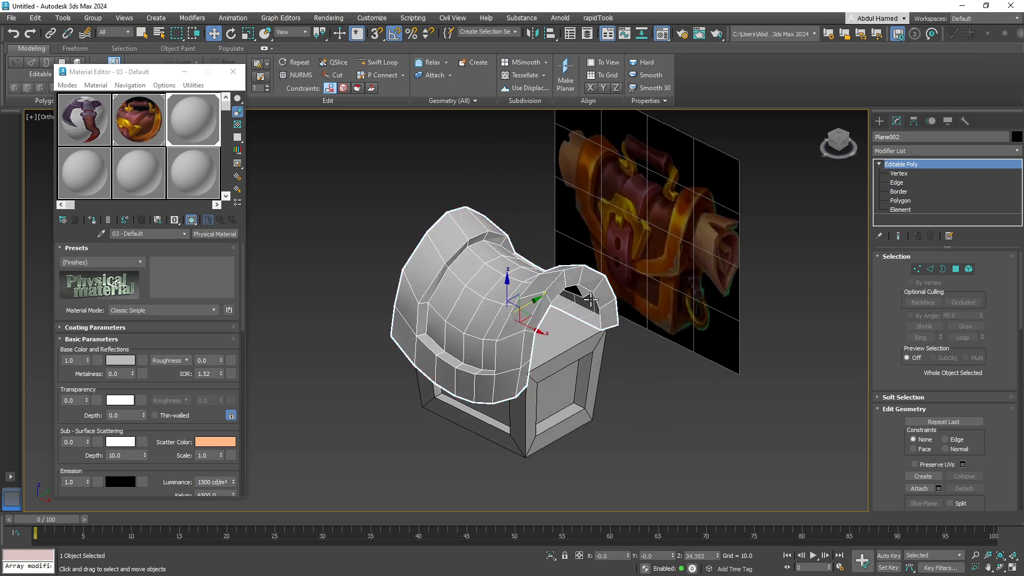
click(591, 299)
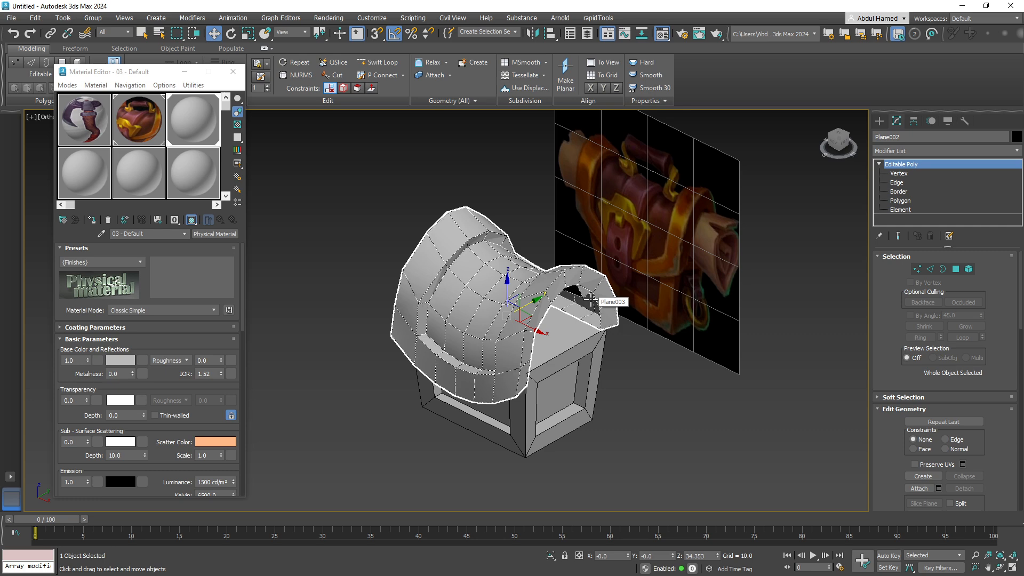
key(Delete)
click(590, 300)
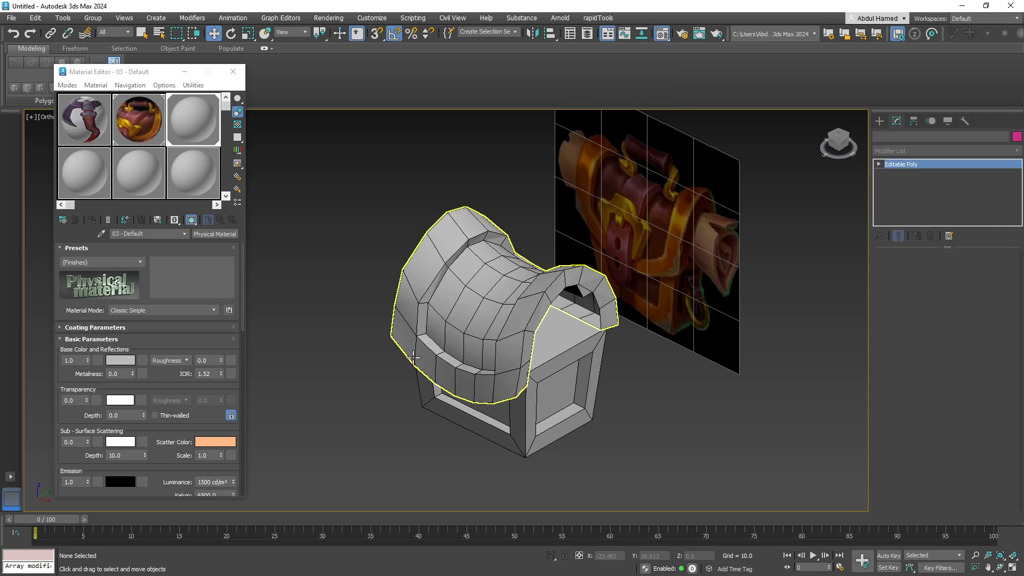
Step: Clone the lid's selected middle polygon strip to a separate object, raised straight up to a Z position of about 71.8
alt+middle_drag(409, 352, 437, 346)
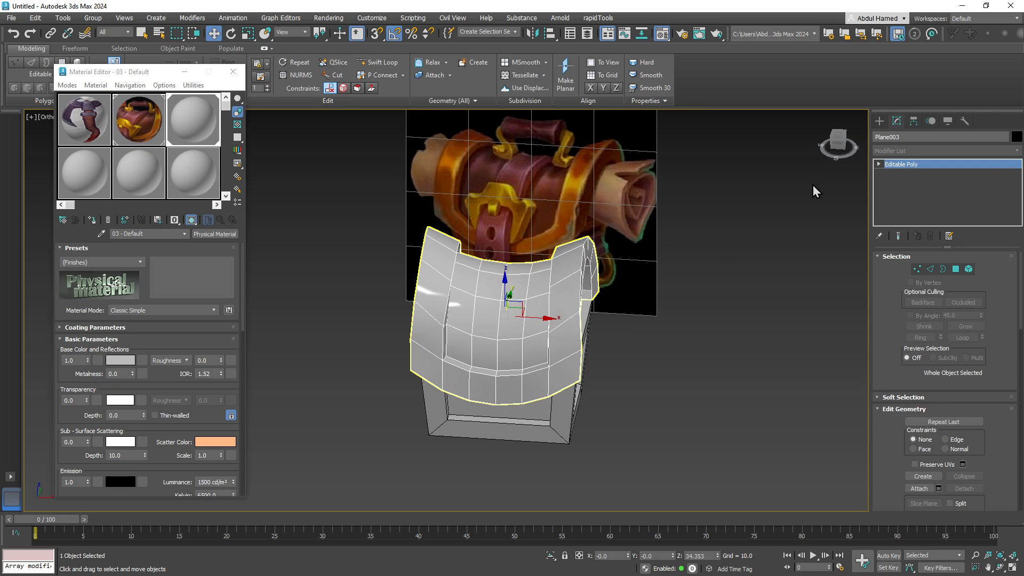
click(879, 165)
click(904, 202)
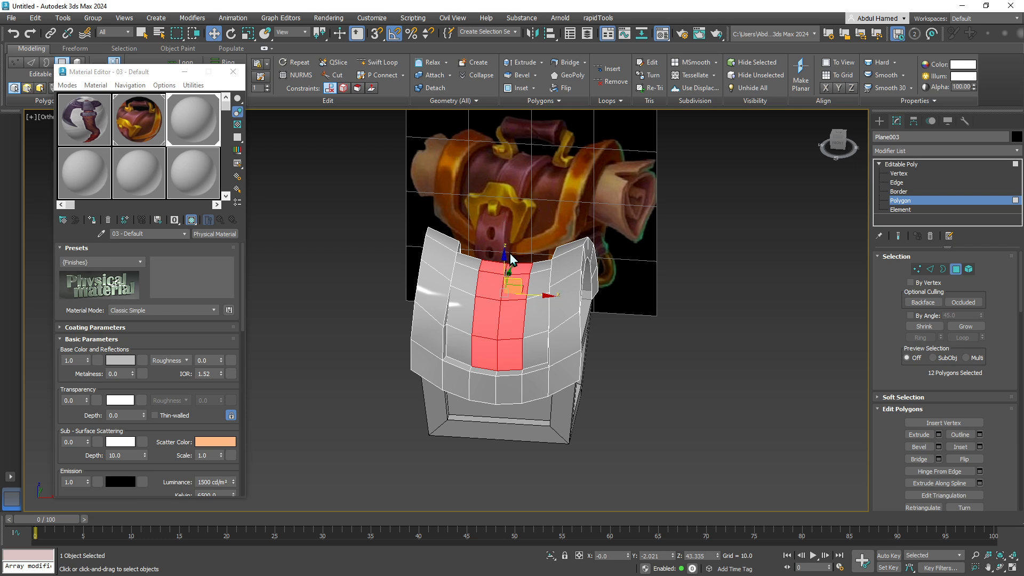
mouse_move(504, 258)
mouse_down()
mouse_move(494, 211)
mouse_move(493, 224)
mouse_move(503, 171)
mouse_up()
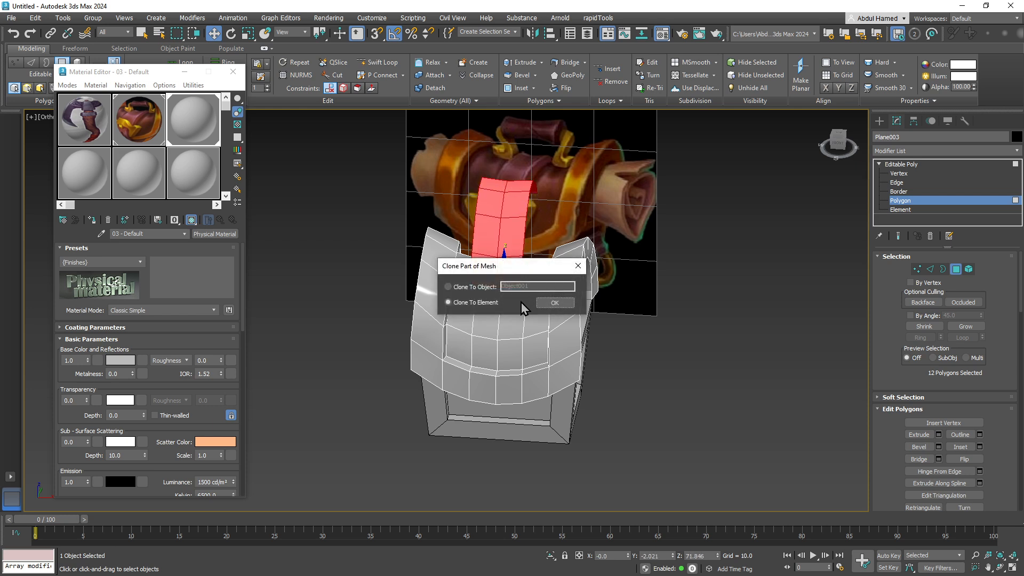
click(481, 287)
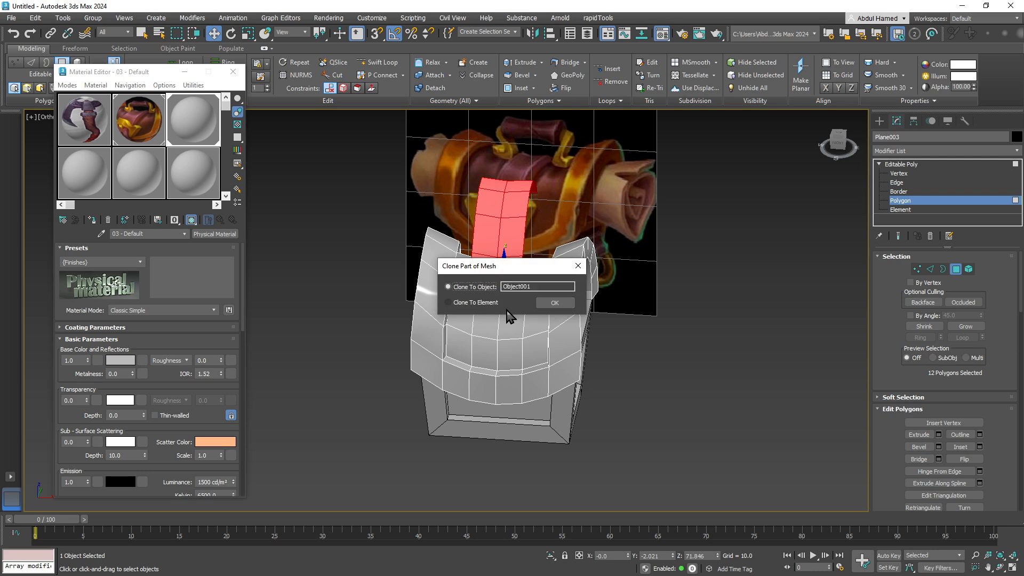
click(550, 303)
Step: Leave polygon editing on the lid and select the cloned strap strip above it
click(901, 164)
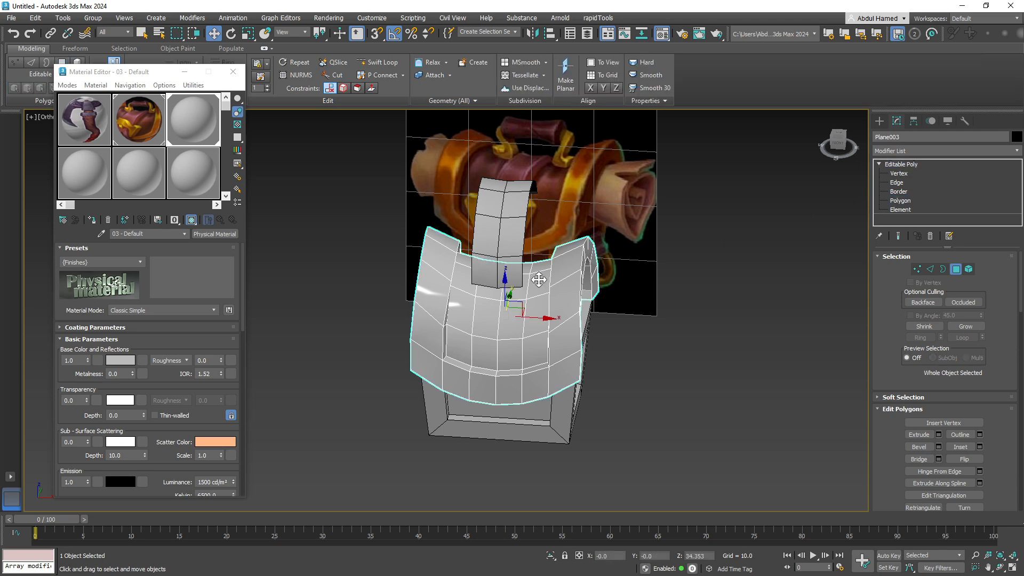
click(517, 220)
alt+middle_drag(517, 220, 422, 222)
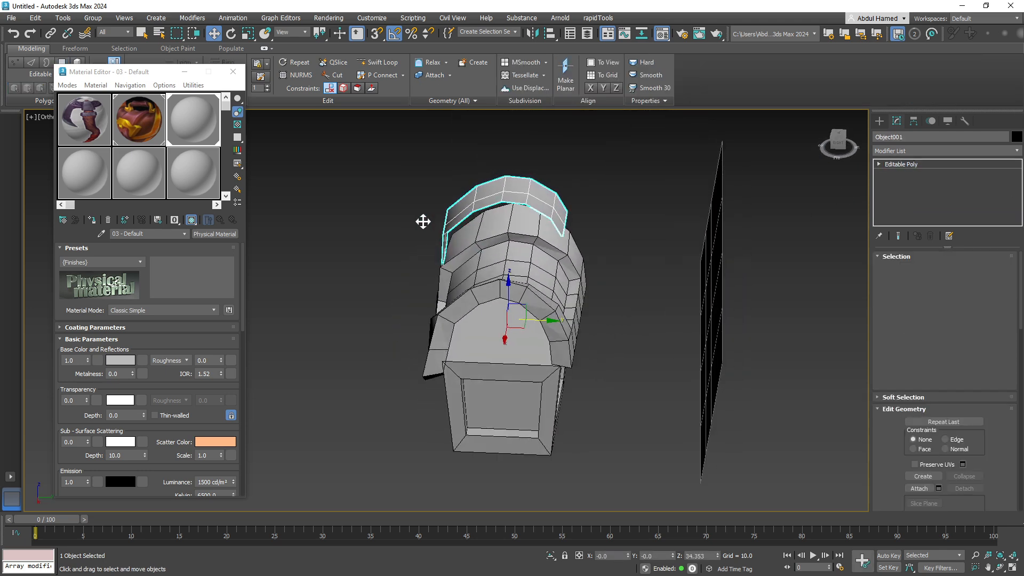
Step: Lower the cloned strap strip straight down onto the lid, to a Z position of about 6.1
click(499, 184)
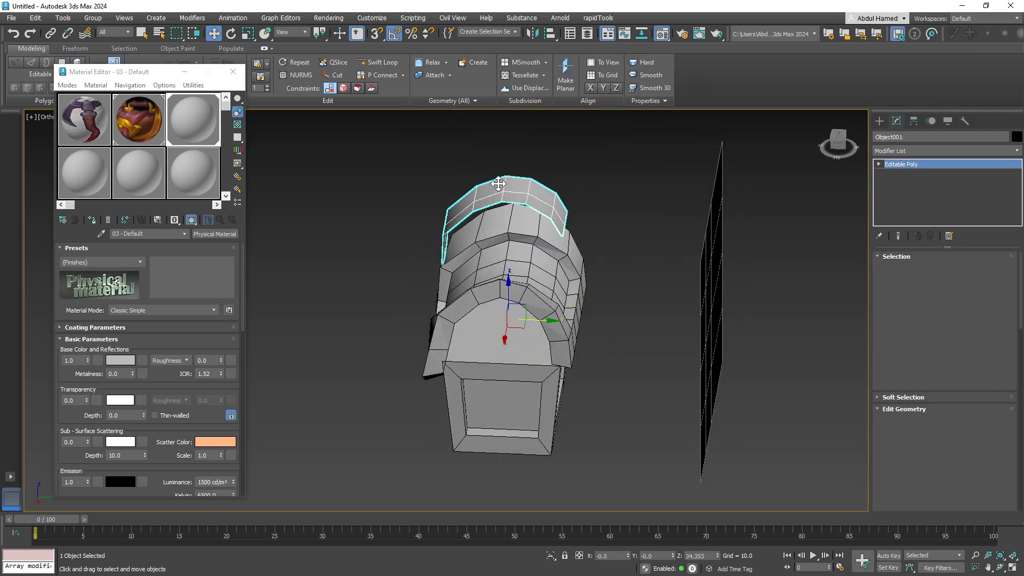
drag(509, 287, 524, 370)
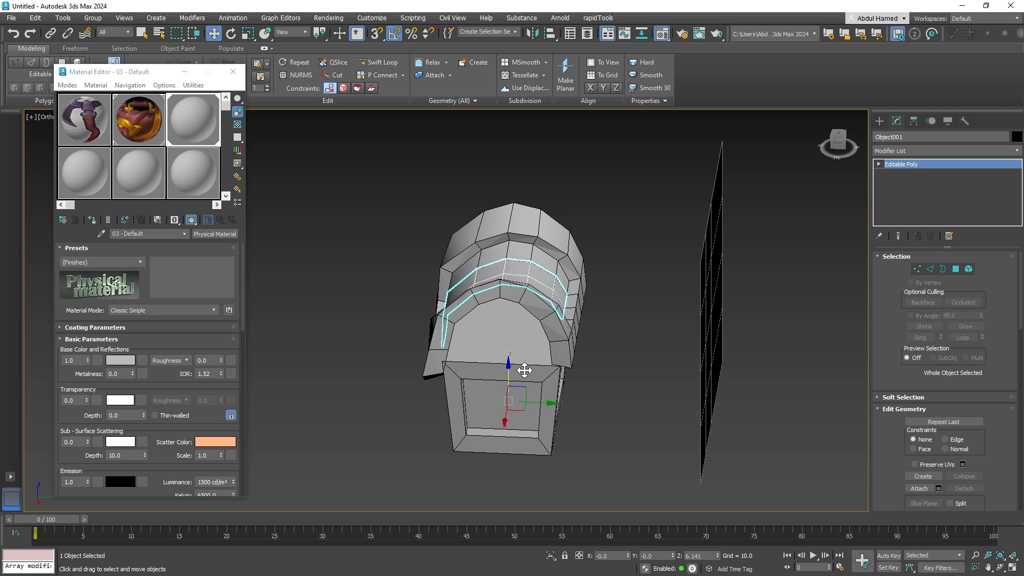
Step: Extrude the strap strip's selected polygons outward by a height of about 3.46 to give the strap thickness
click(878, 164)
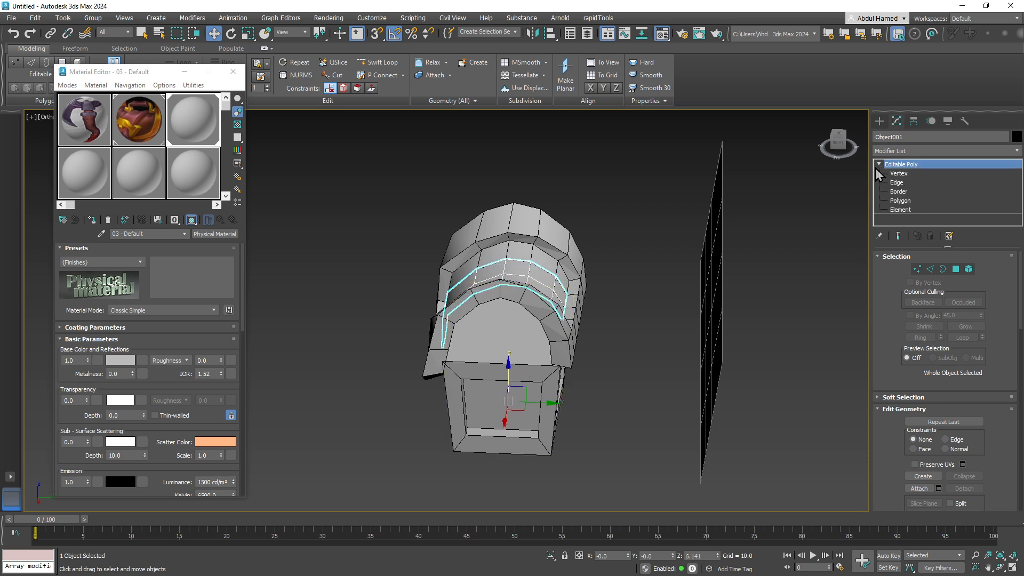
click(899, 201)
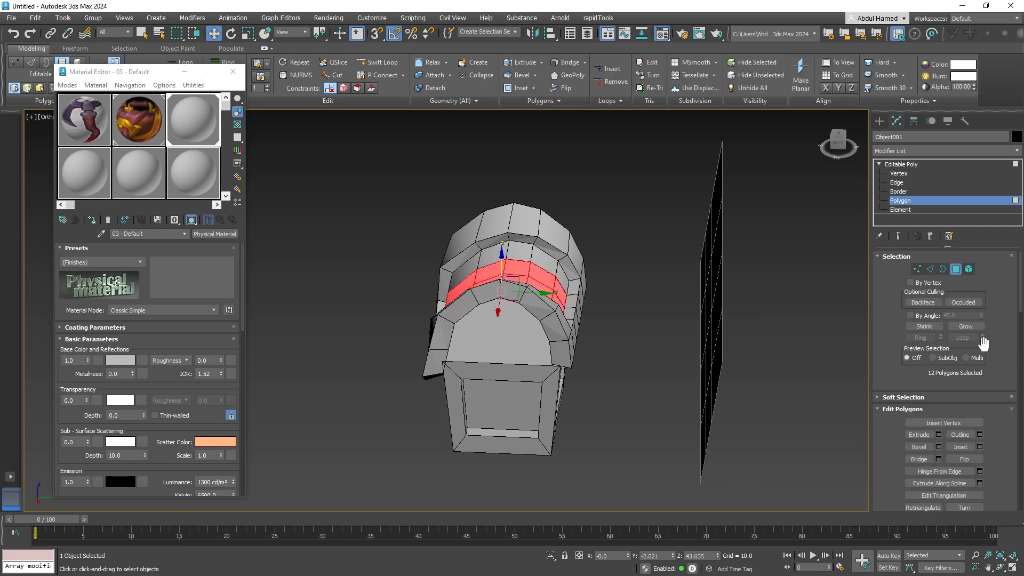
click(938, 435)
alt+middle_drag(416, 303, 447, 258)
scroll(455, 307, up, 3)
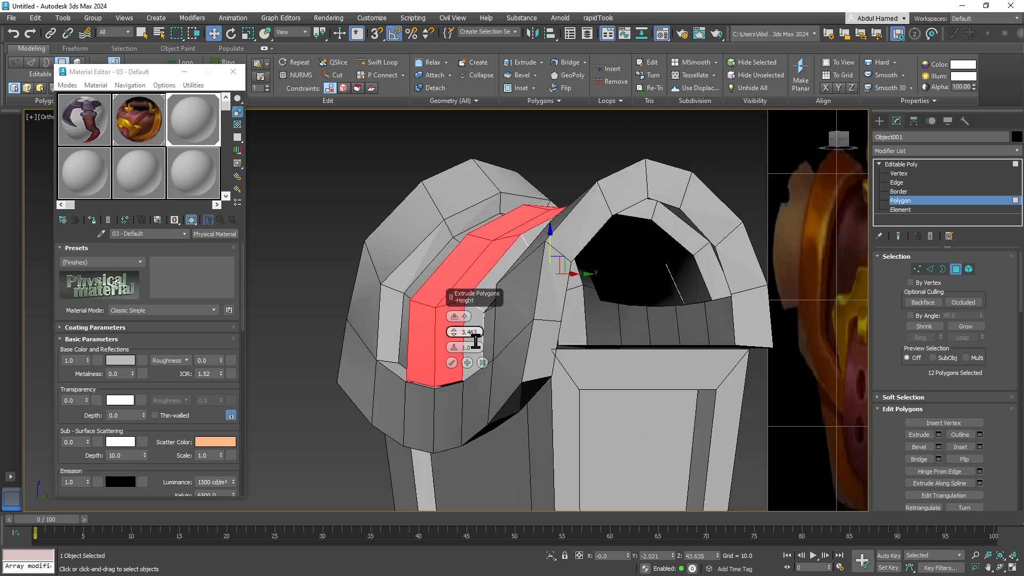
click(452, 363)
Step: Scale the strap's selected polygons slightly narrower along the X axis
alt+middle_drag(452, 364, 554, 311)
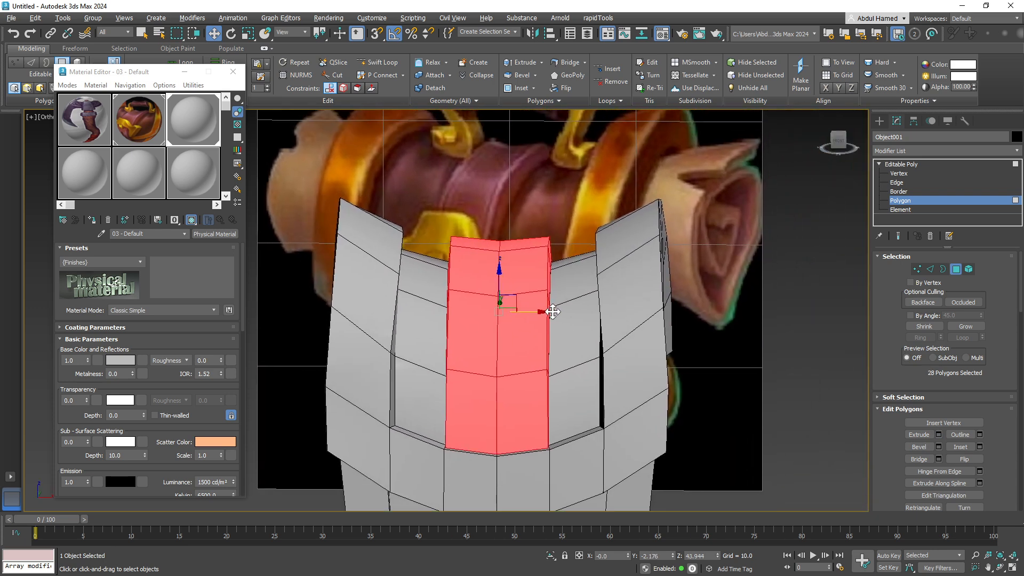
key(r)
drag(545, 310, 536, 311)
middle_drag(567, 316, 513, 336)
scroll(542, 308, down, 3)
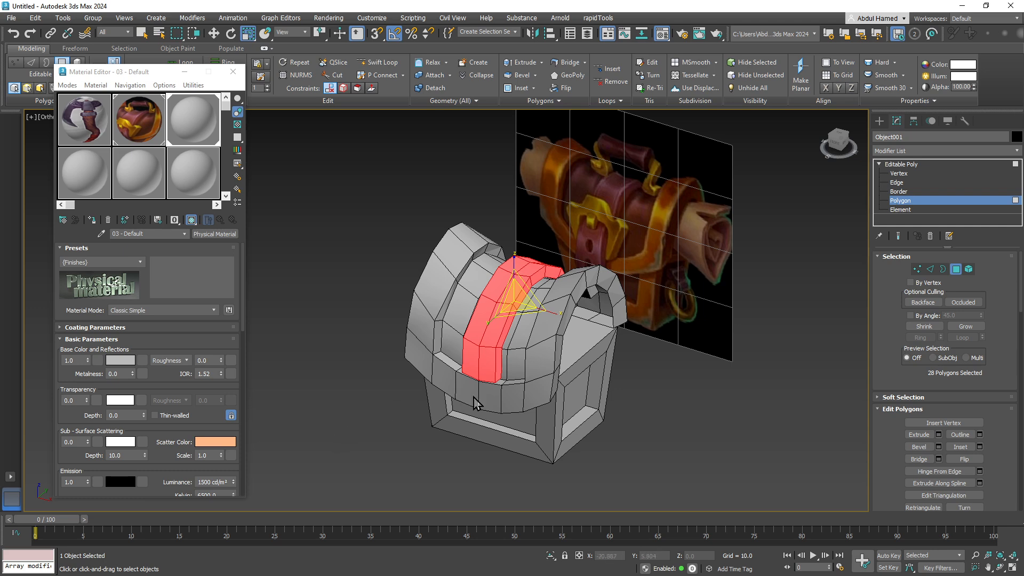
Step: Delete the lowest polygons at the front end of the strap to shorten it
drag(439, 365, 436, 361)
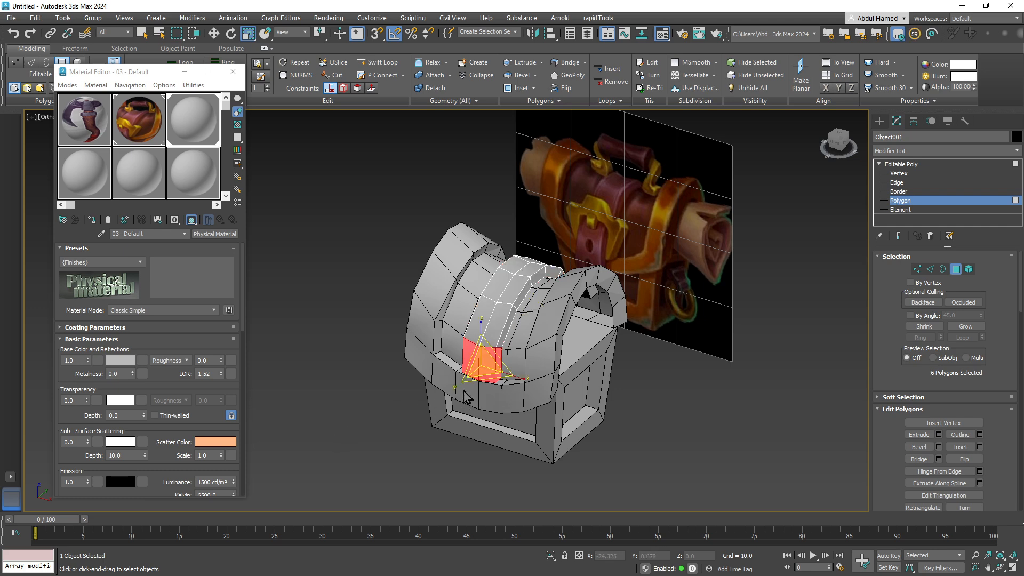
key(Delete)
alt+middle_drag(468, 395, 490, 291)
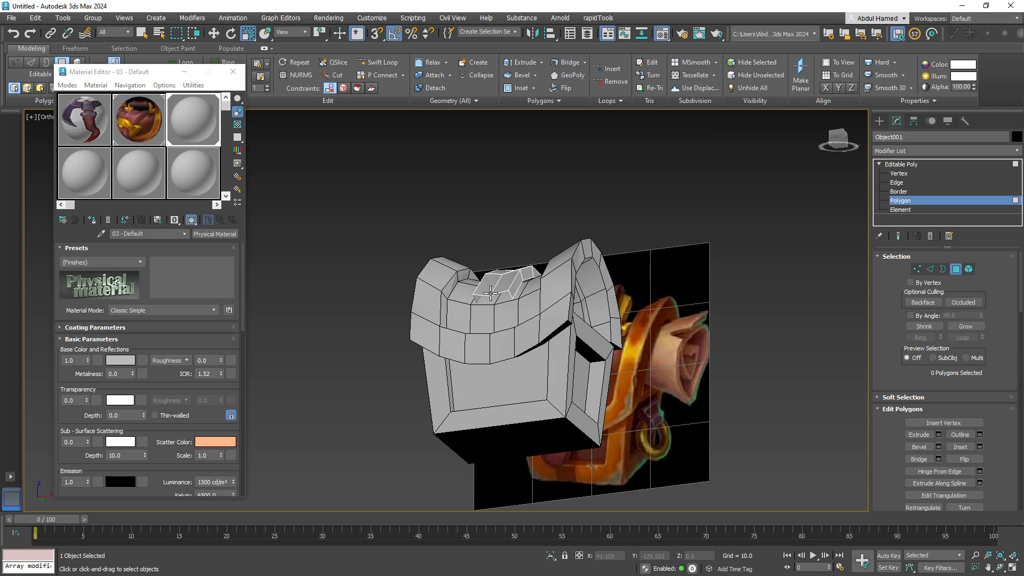
scroll(490, 293, up, 5)
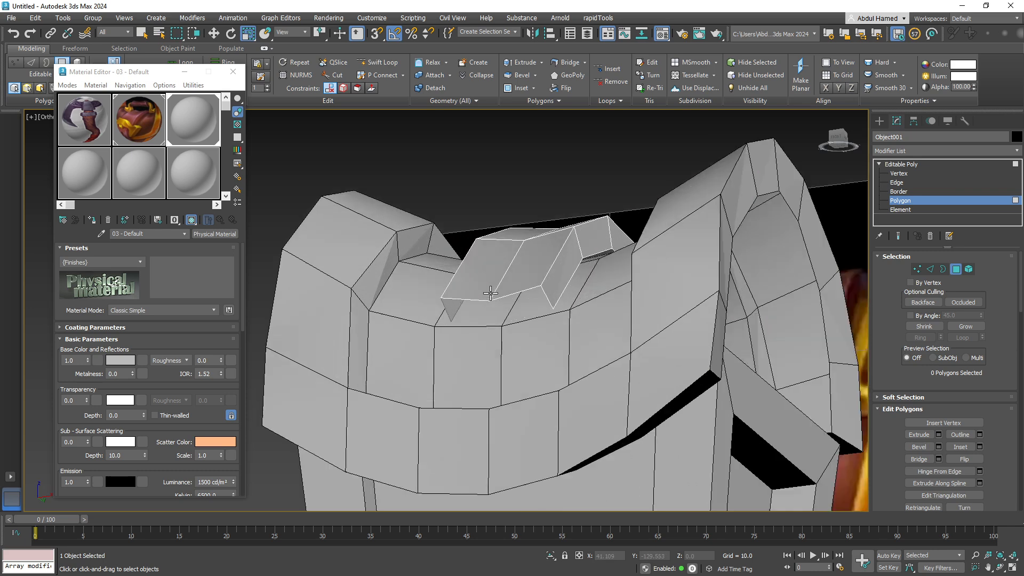
Step: Bridge the two short side edges of the strap's open front end
click(906, 201)
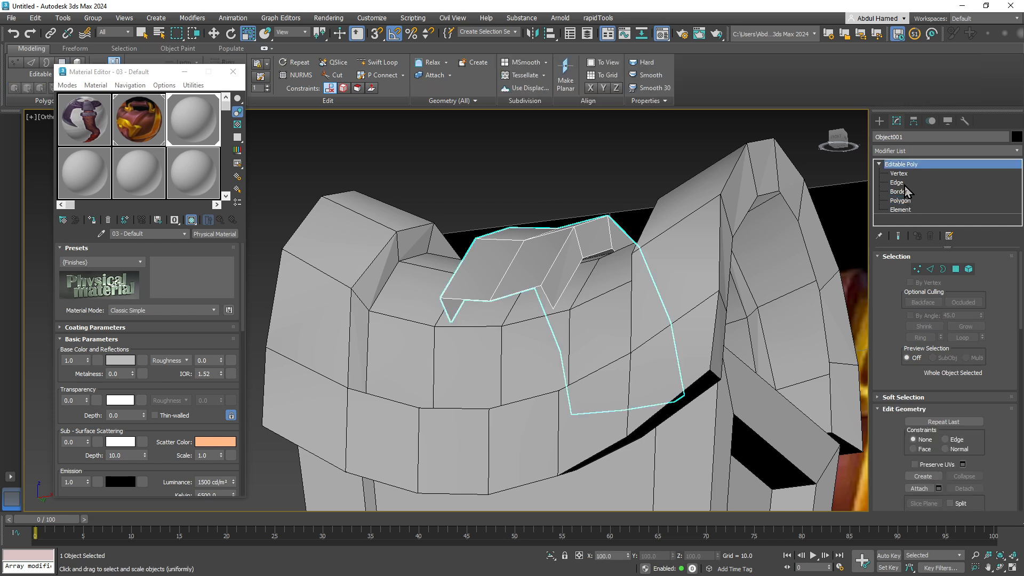
click(897, 182)
click(509, 291)
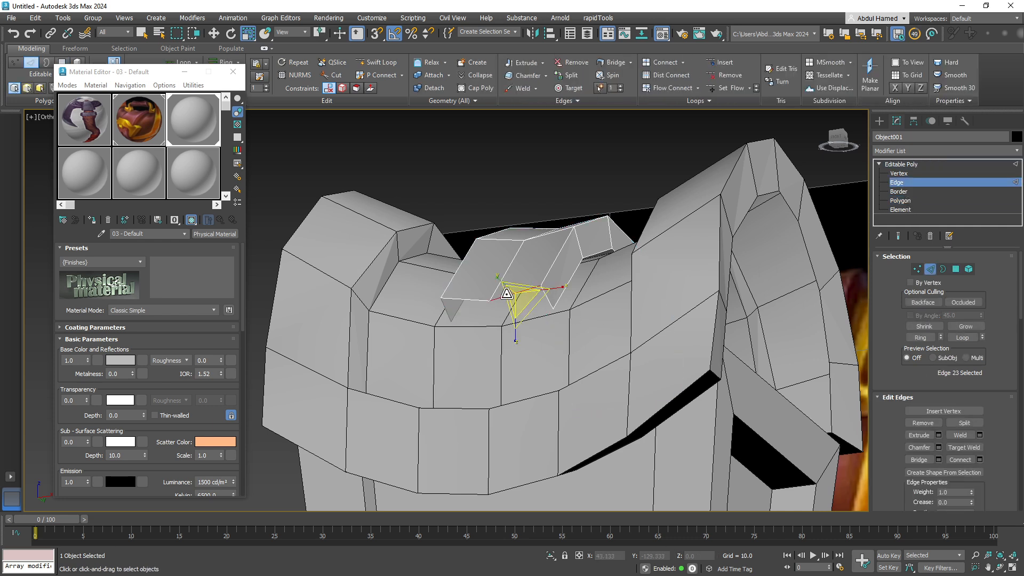
click(445, 310)
ctrl+click(544, 297)
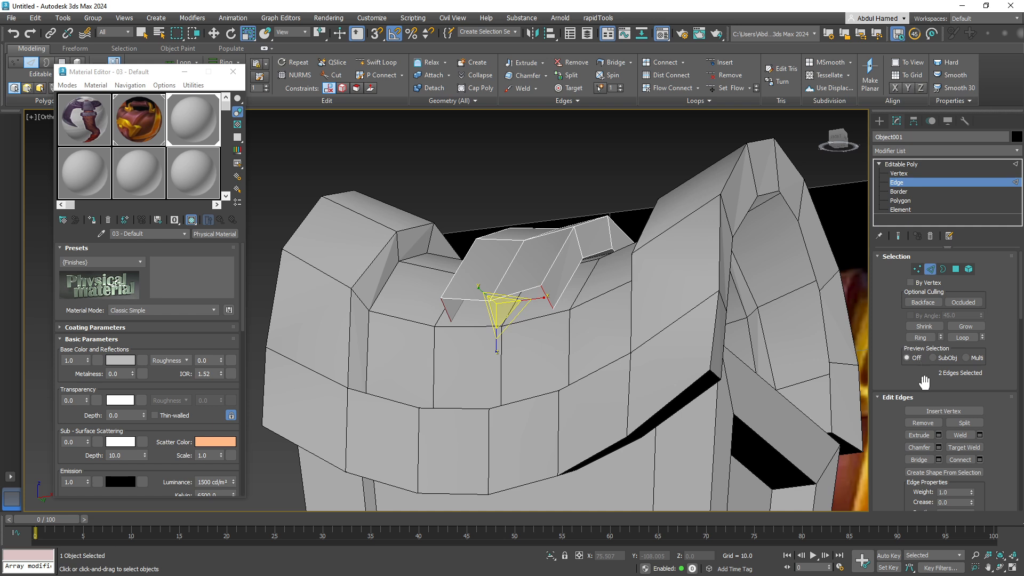
click(918, 459)
Step: Add a Swift Loop edge through the middle of the bridged face at the strap's front end
middle_drag(542, 339, 542, 321)
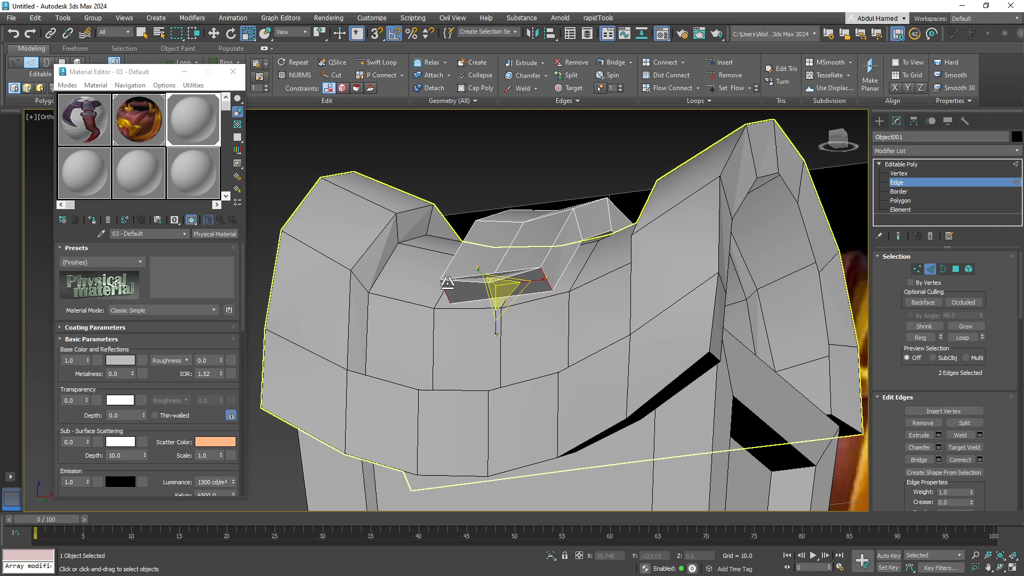
scroll(447, 283, up, 5)
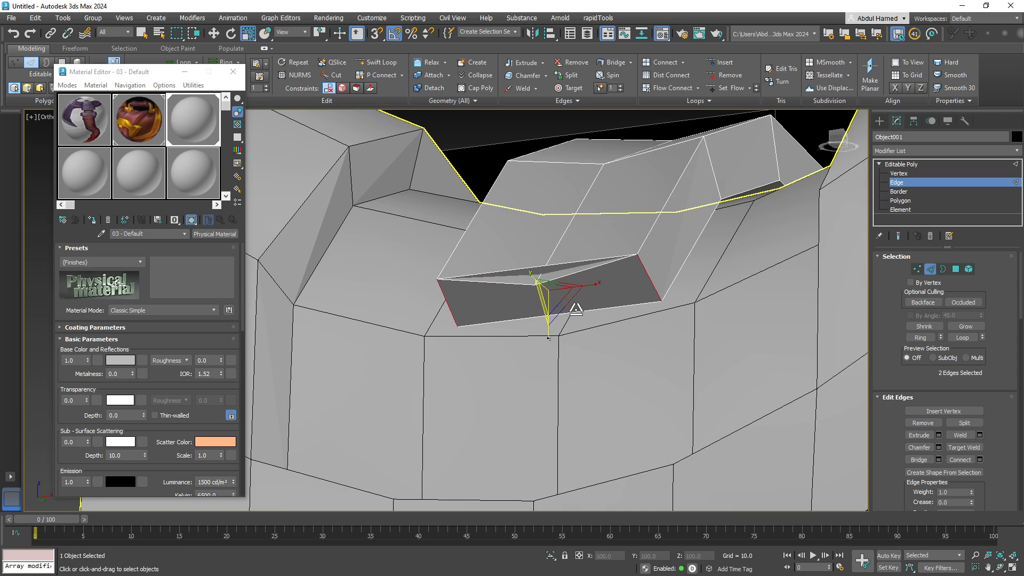
click(376, 64)
click(530, 248)
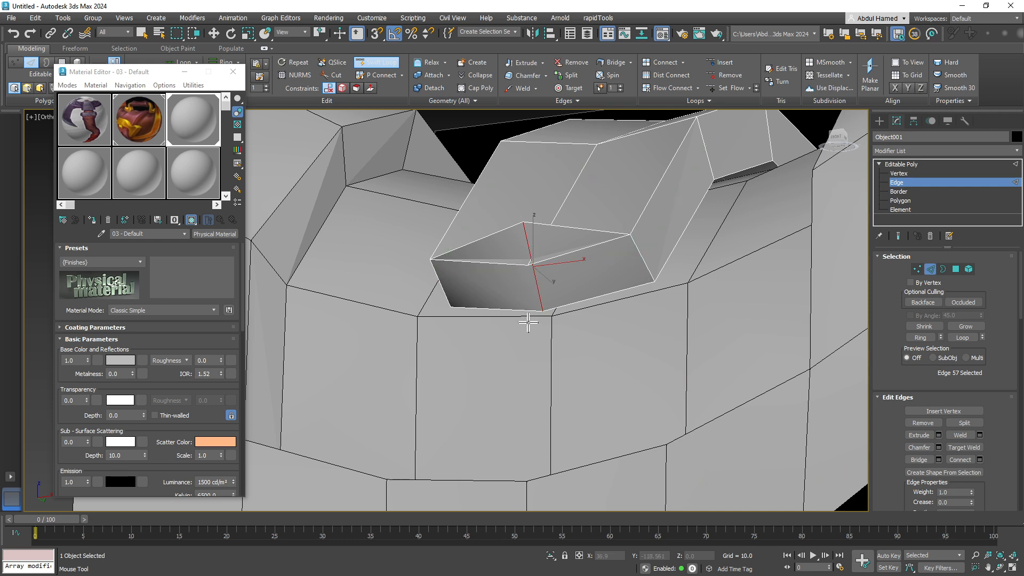
Step: Target-weld the new loop's upper vertex to the strap's middle corner vertex at the front end, then leave vertex editing
click(897, 173)
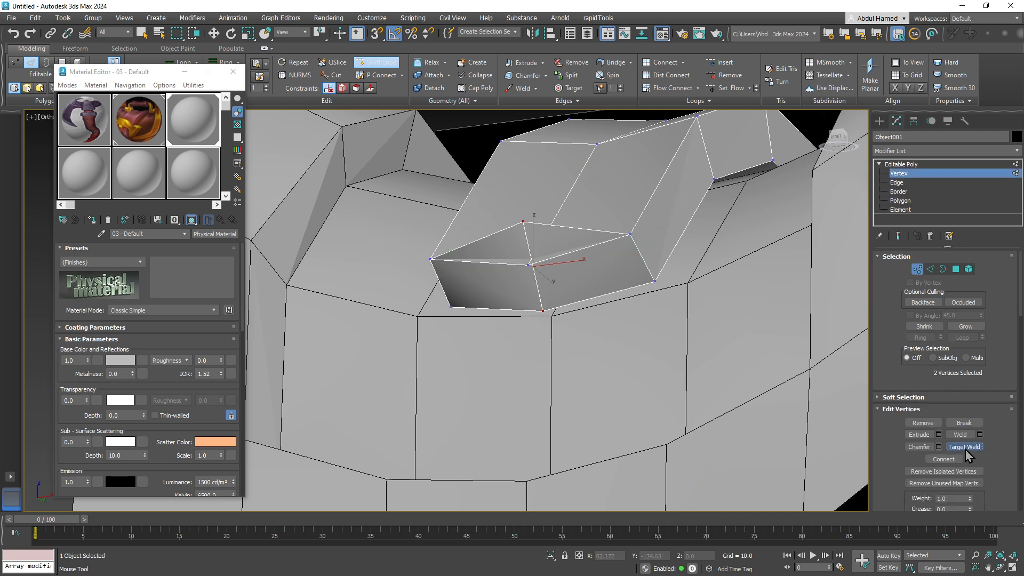
key(w)
click(523, 222)
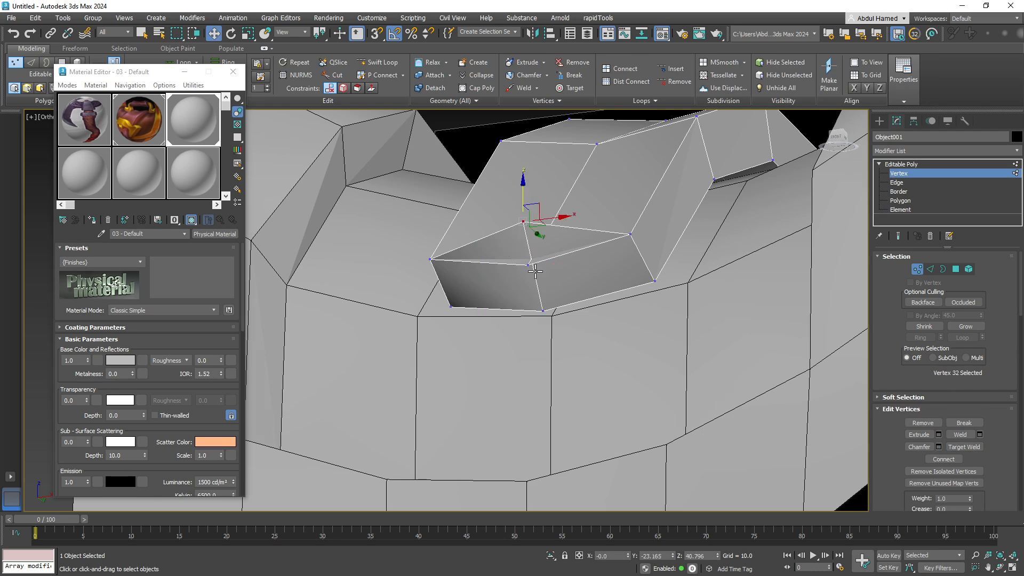
click(964, 446)
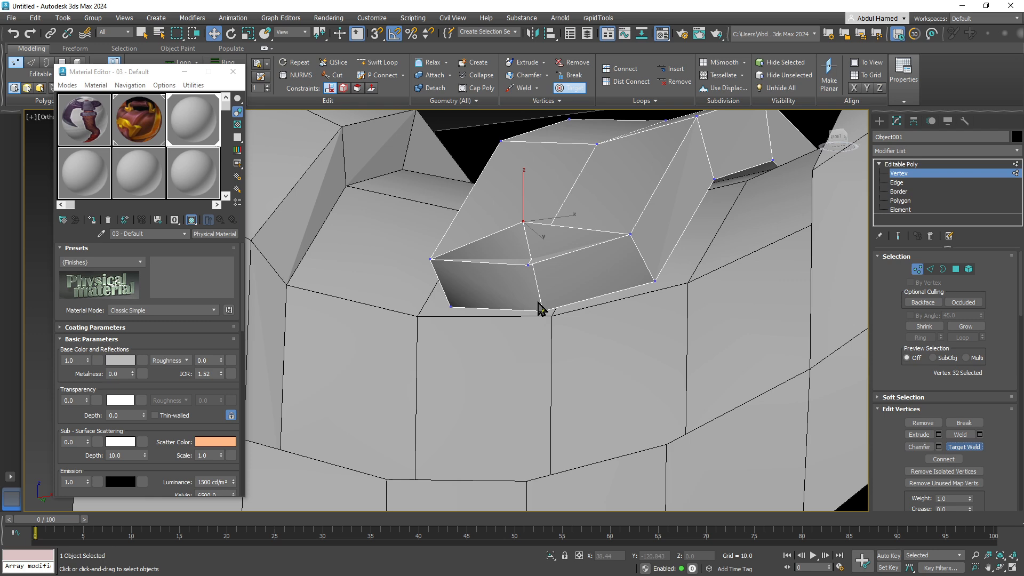
click(528, 266)
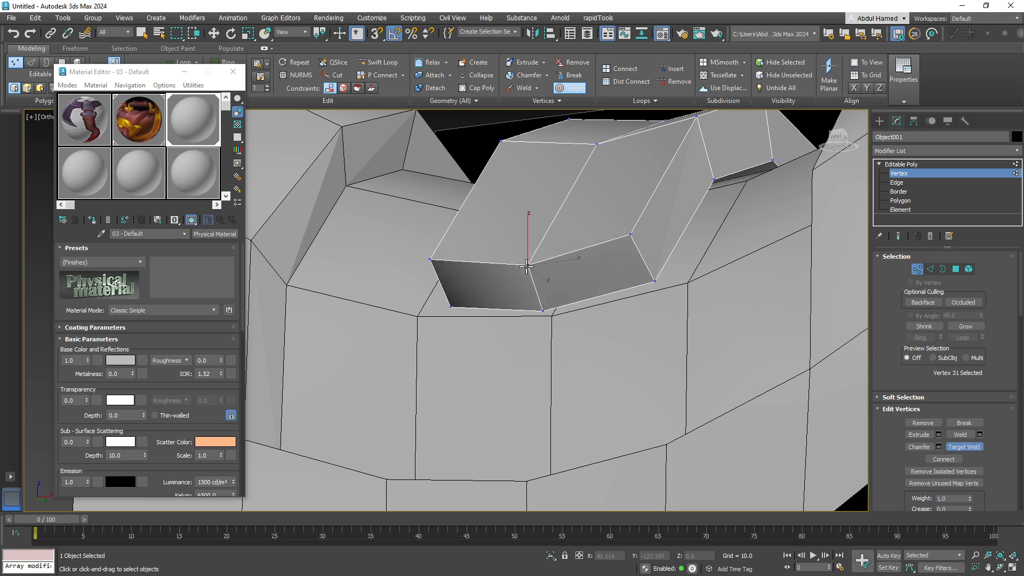
scroll(550, 307, down, 5)
alt+middle_drag(520, 319, 561, 345)
scroll(548, 360, down, 4)
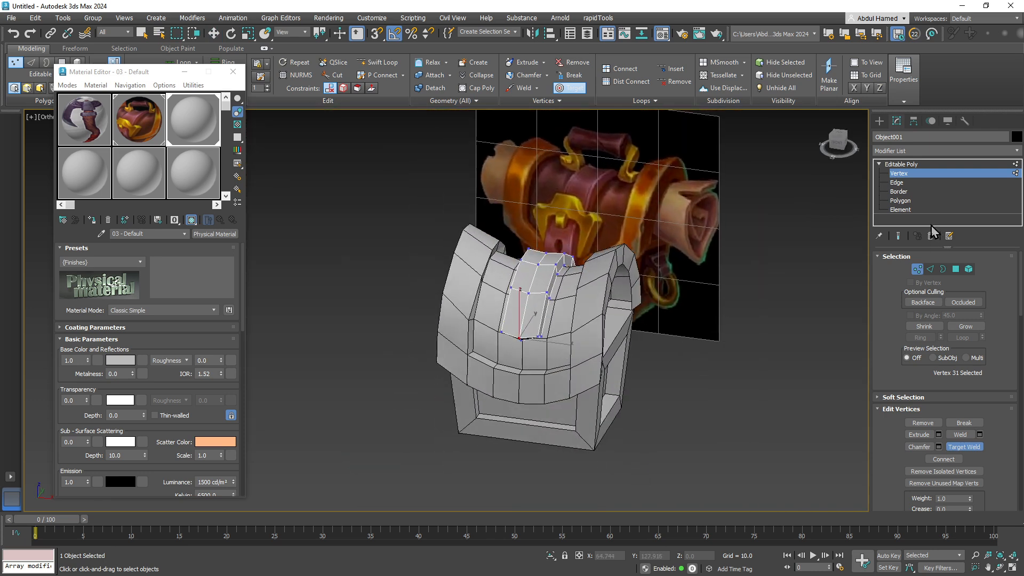
click(920, 166)
key(r)
middle_drag(596, 246, 501, 251)
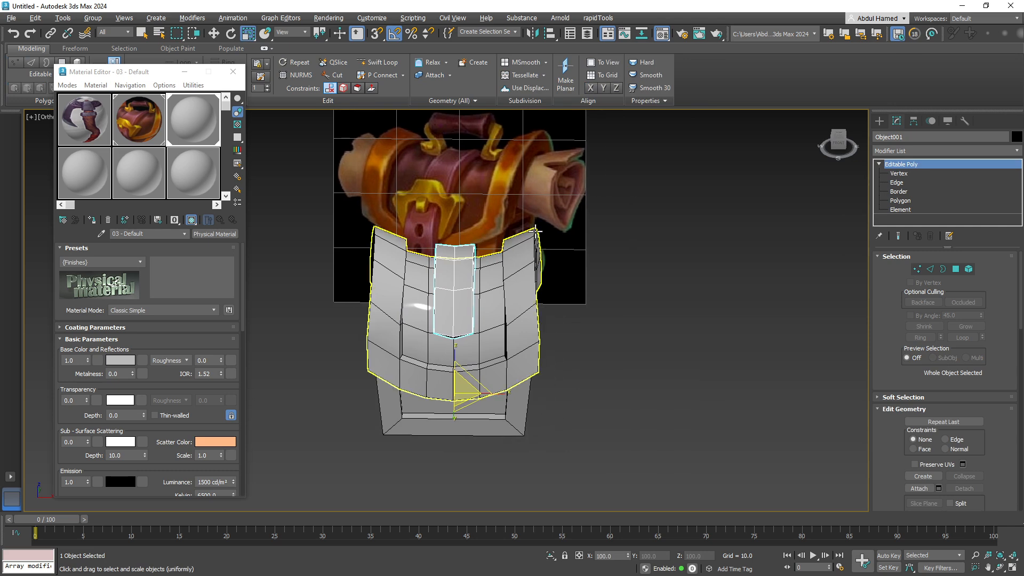
Step: Switch to the front view, close the Material Editor and cancel the started Plane creation
click(879, 121)
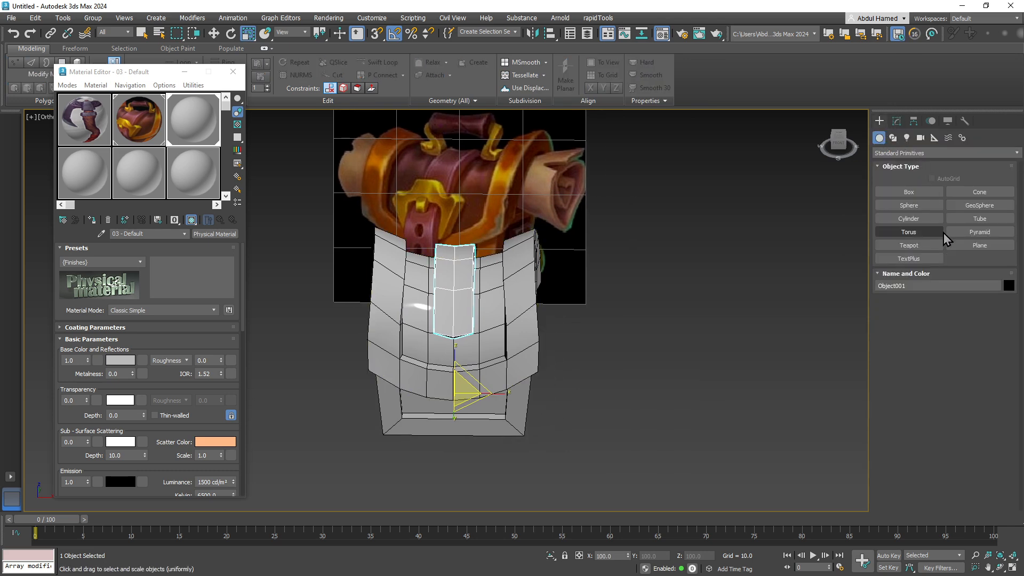
click(965, 244)
click(839, 142)
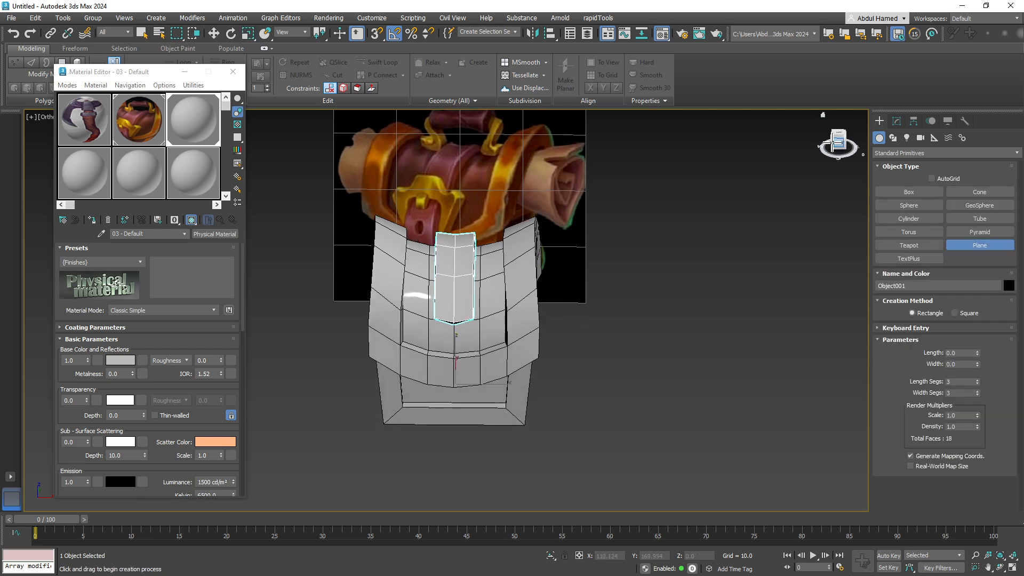
middle_drag(587, 212, 578, 347)
scroll(591, 425, down, 2)
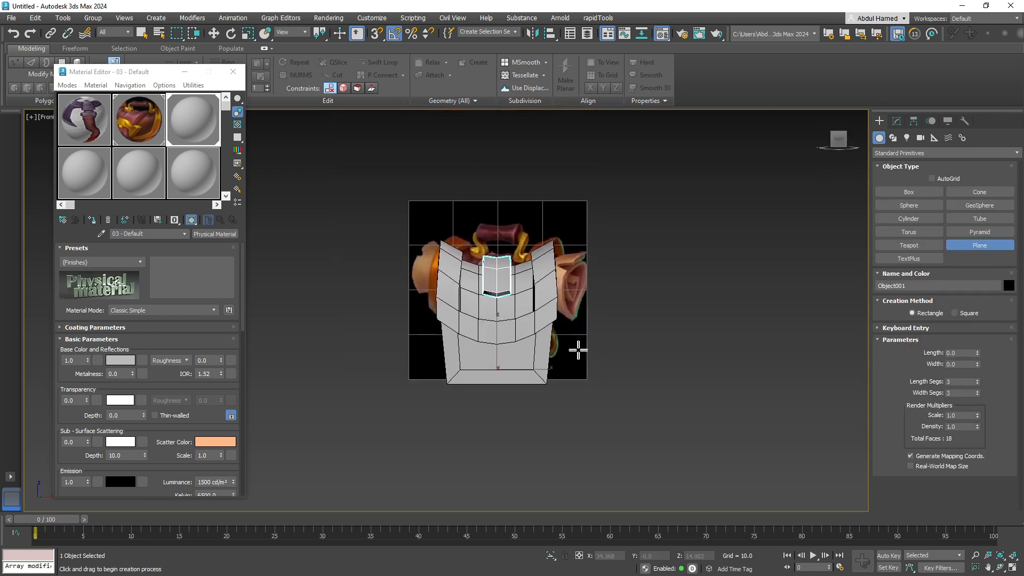
click(233, 72)
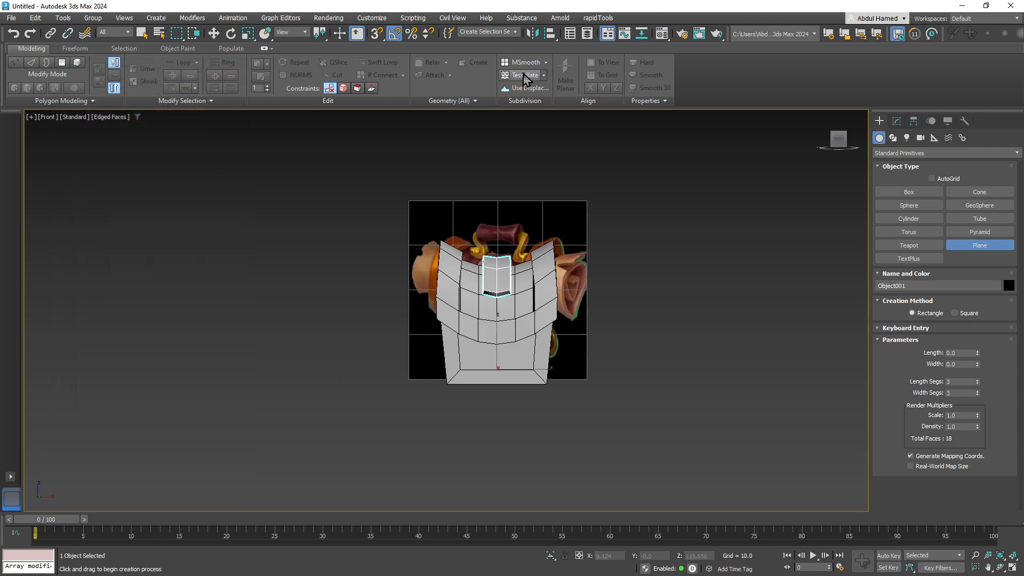
key(r)
Step: Open the Layer Explorer and put the chest parts Box001, Object001 and Plane003 into a new layer
click(588, 35)
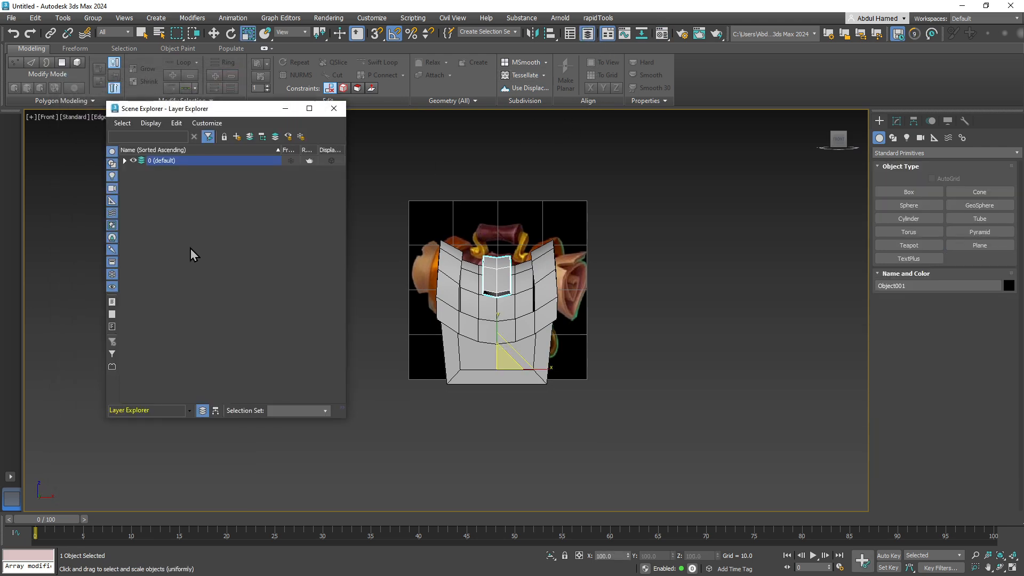
click(125, 160)
right_click(165, 222)
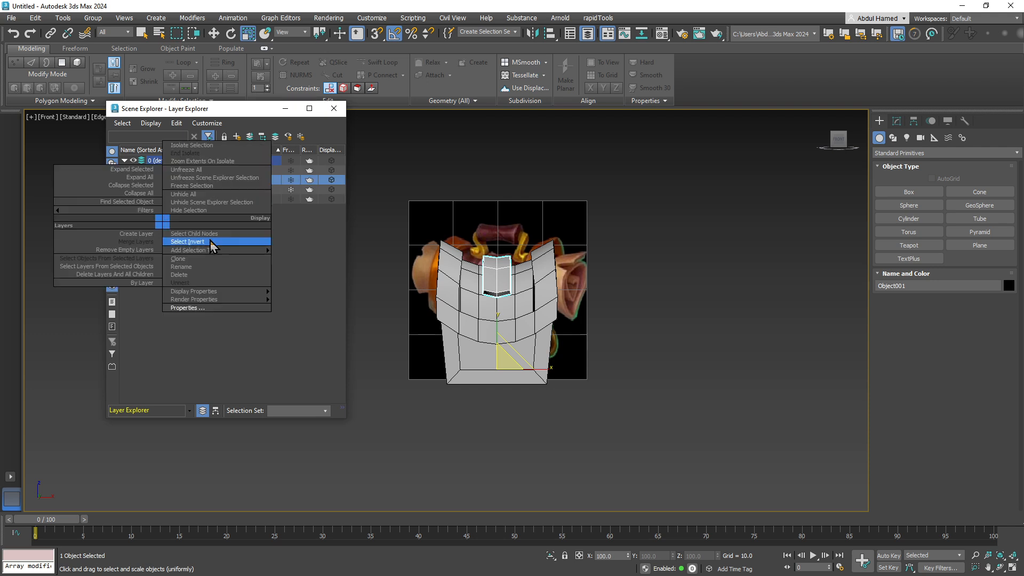
click(183, 349)
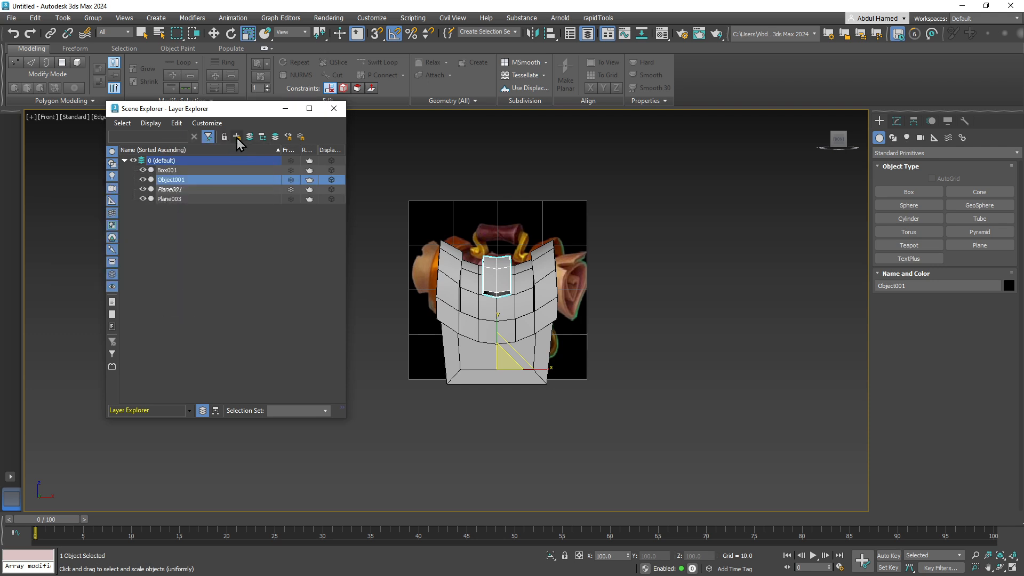
drag(646, 207, 574, 282)
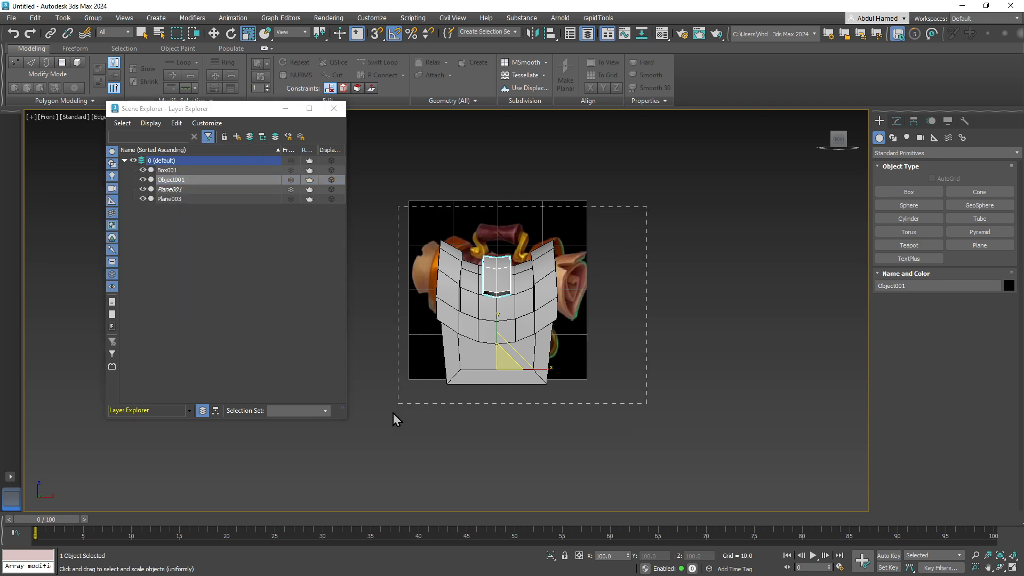
drag(394, 419, 390, 424)
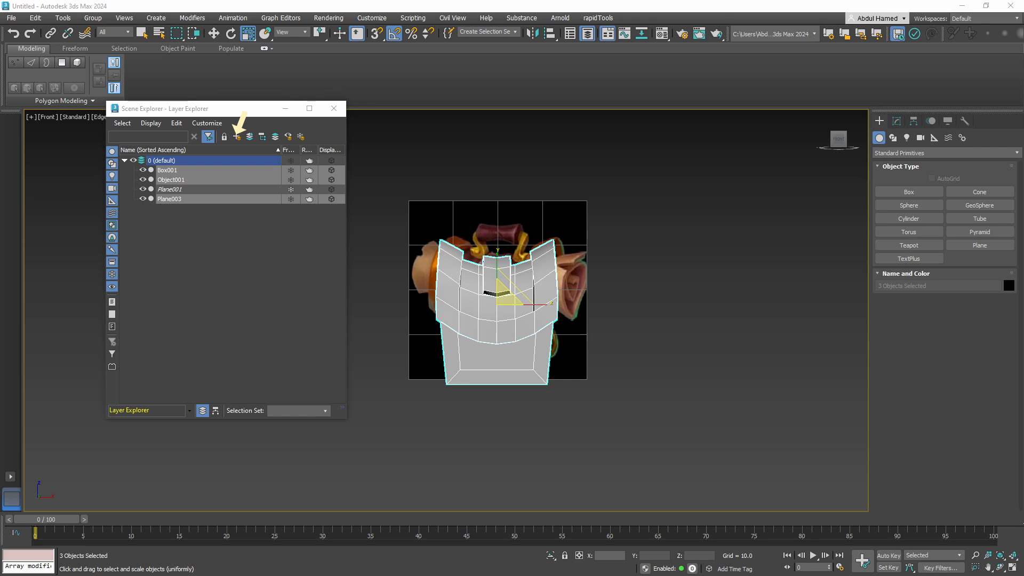
click(236, 137)
click(126, 180)
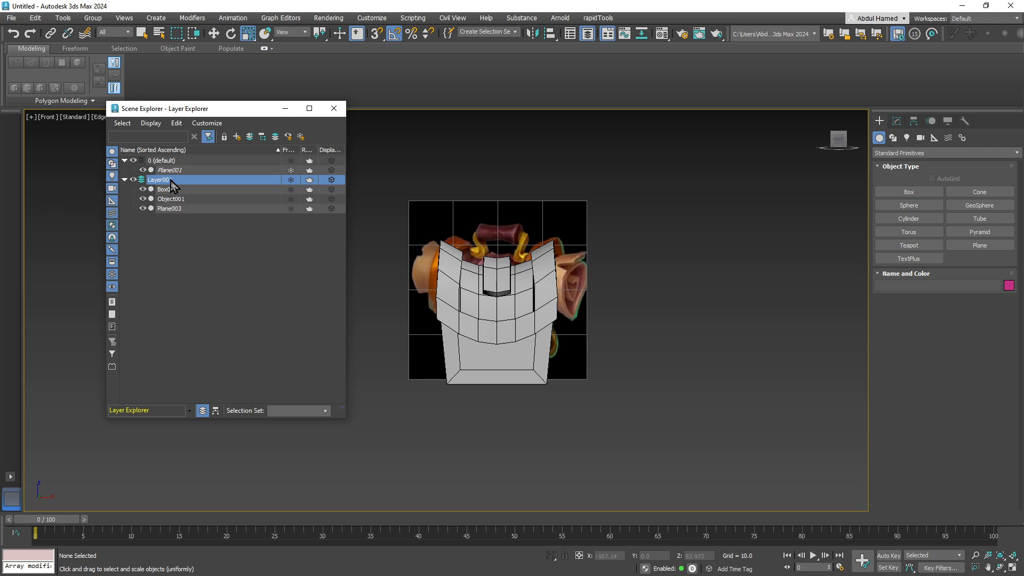
Step: Hide the chest parts' new layer to expose the reference image, and select the default layer
click(134, 180)
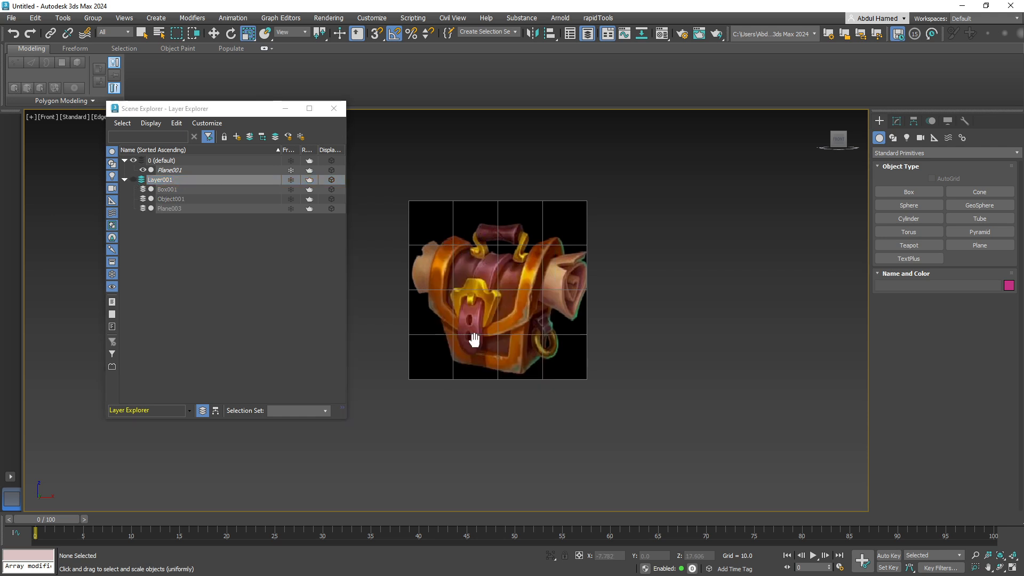
middle_drag(469, 337, 477, 285)
scroll(477, 285, up, 2)
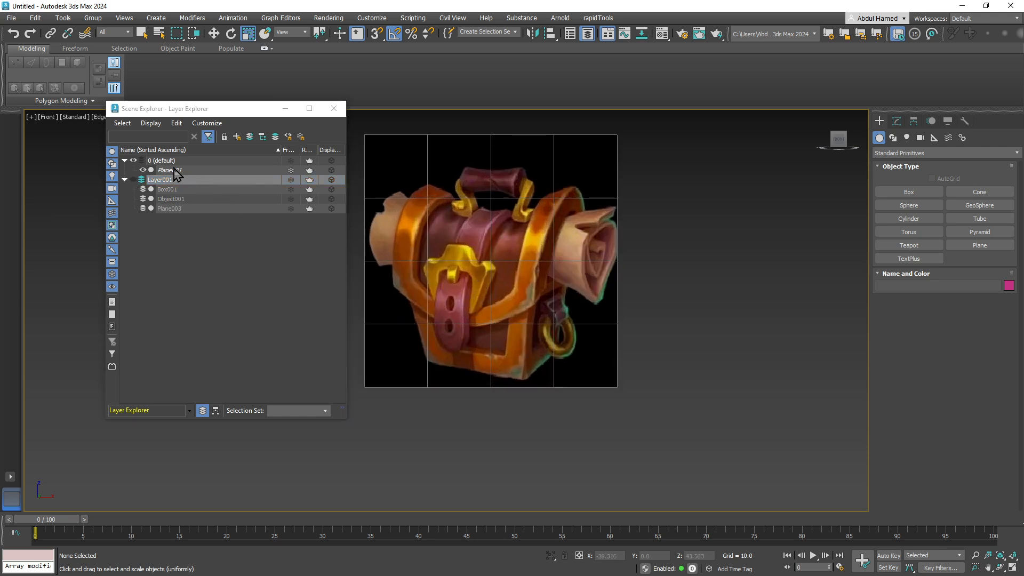
click(164, 162)
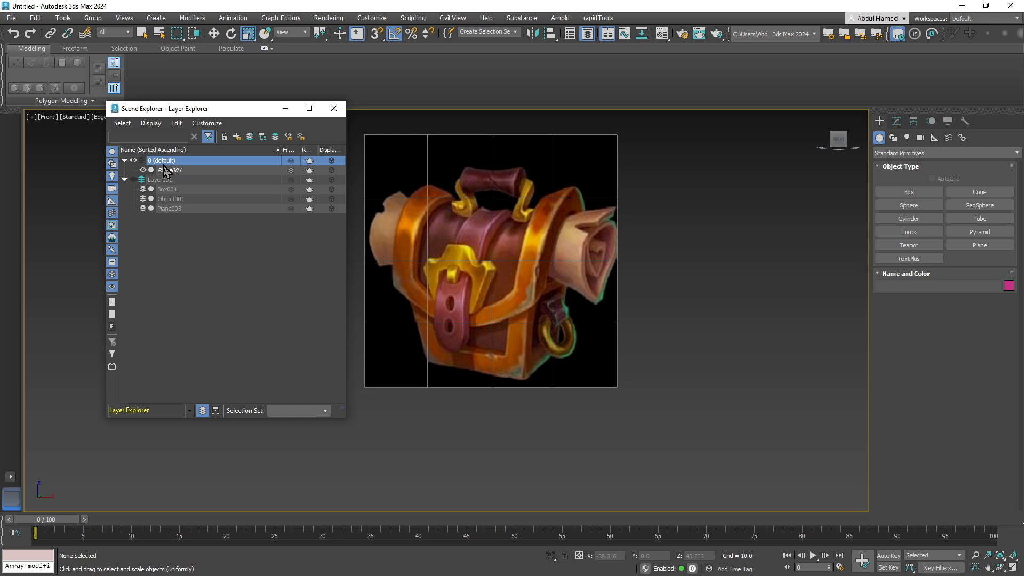
Step: Try to create a plane while the hidden Layer001 is the active layer, and unhide that layer for it
click(142, 161)
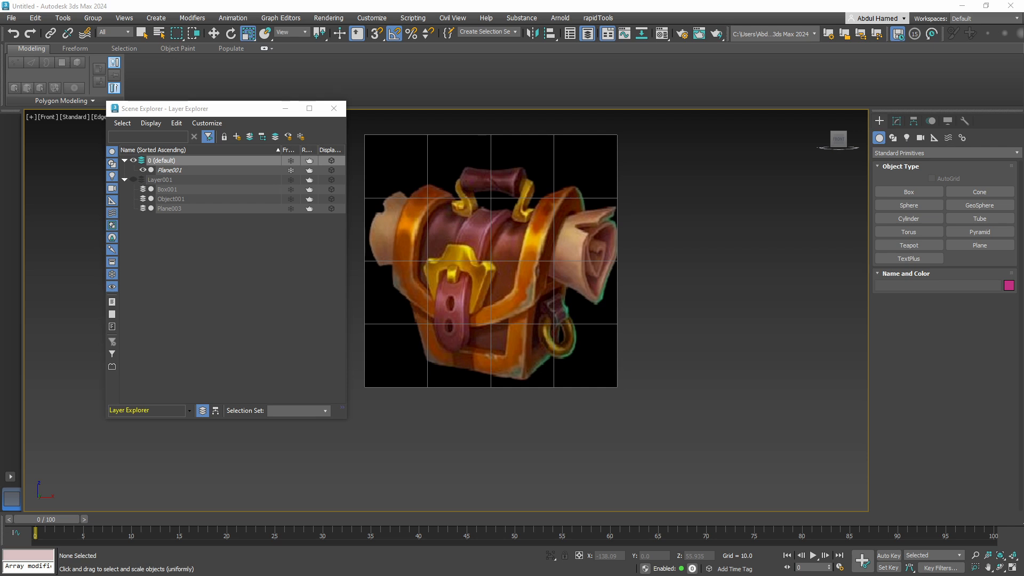
click(141, 180)
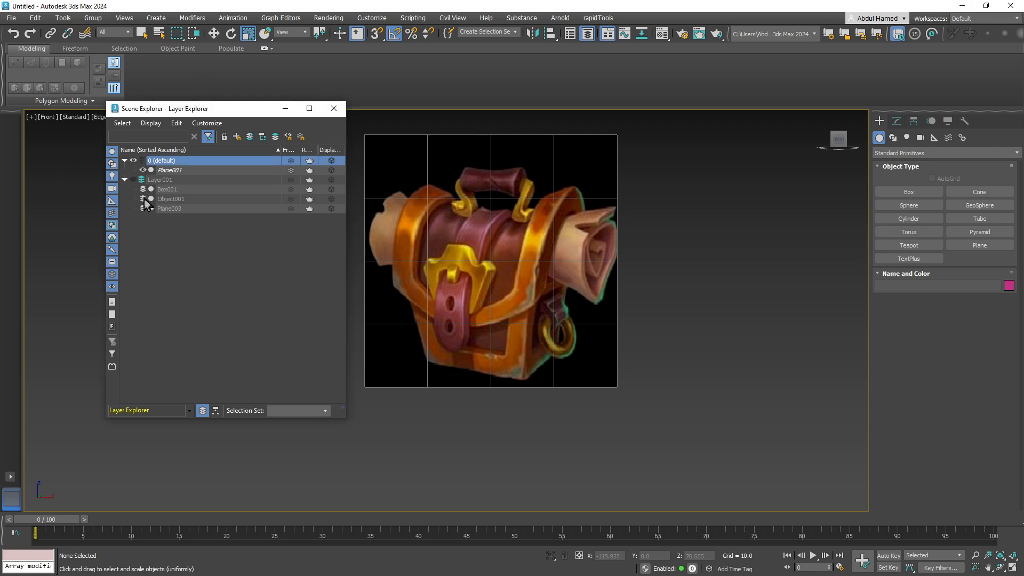
click(979, 245)
click(639, 481)
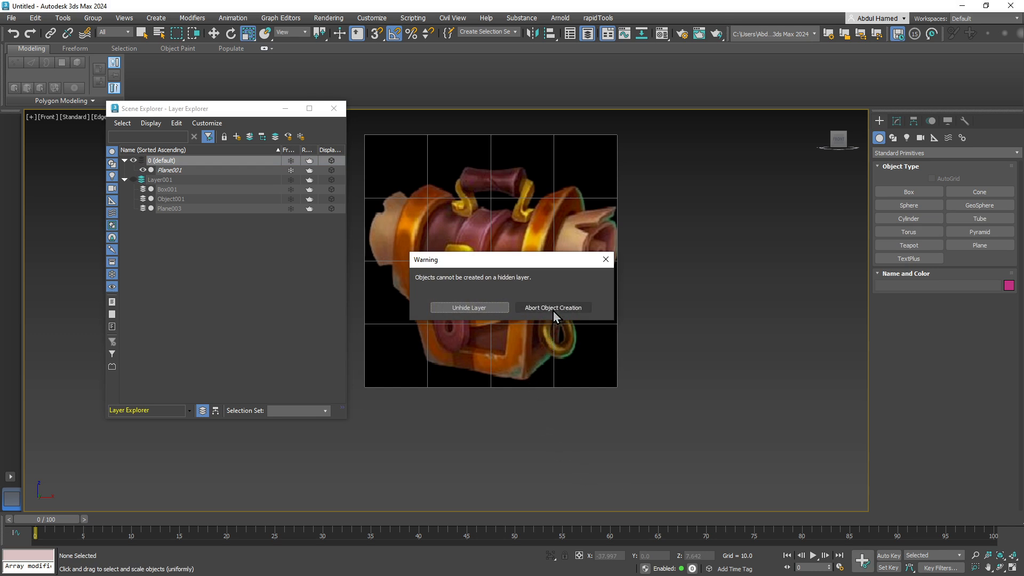
click(492, 312)
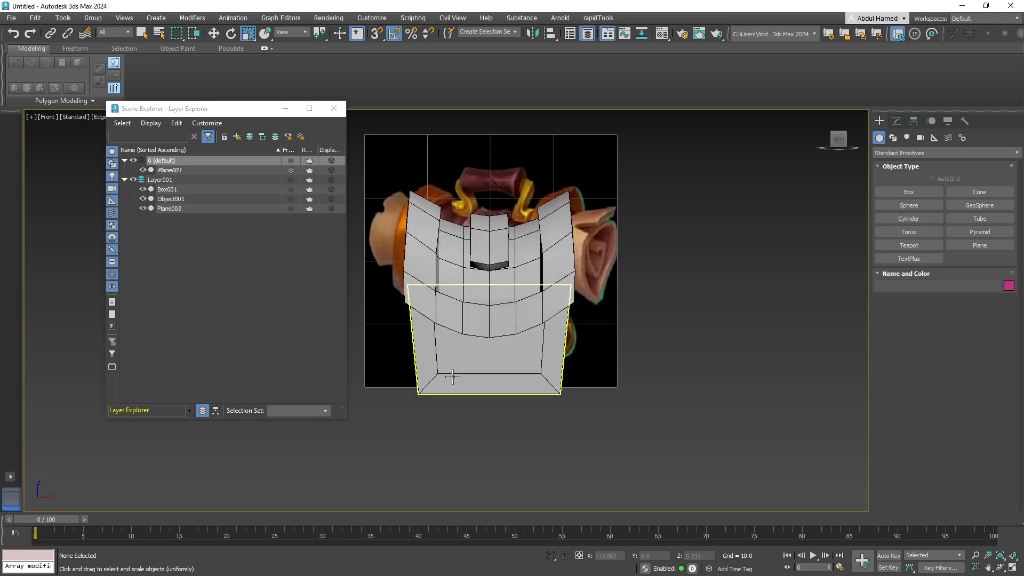
Step: Hide Layer001 with the default layer active, and draw a plane about 32 long and 29.5 wide over the reference's lower corner
click(133, 179)
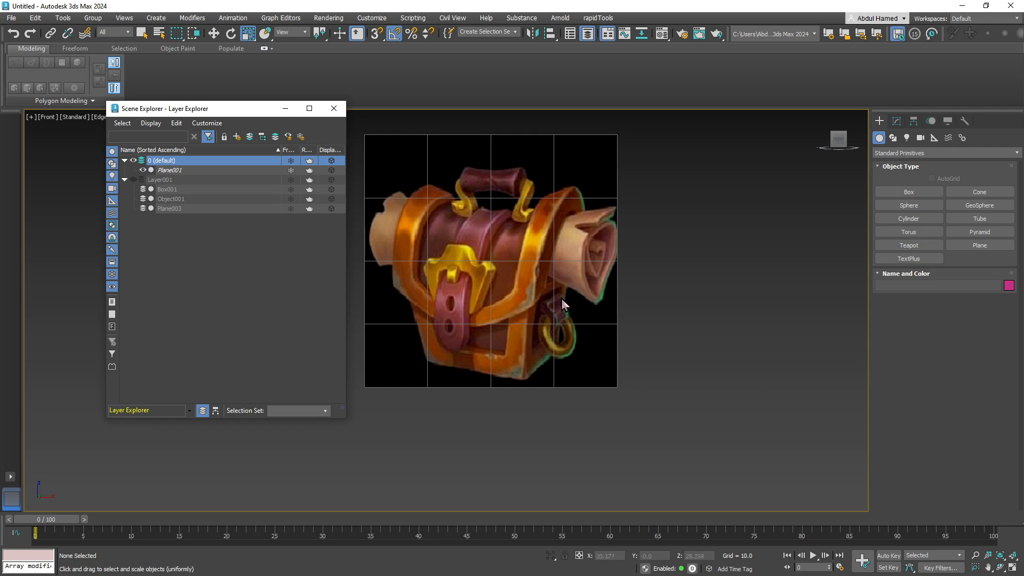
middle_drag(547, 292, 575, 227)
click(1006, 247)
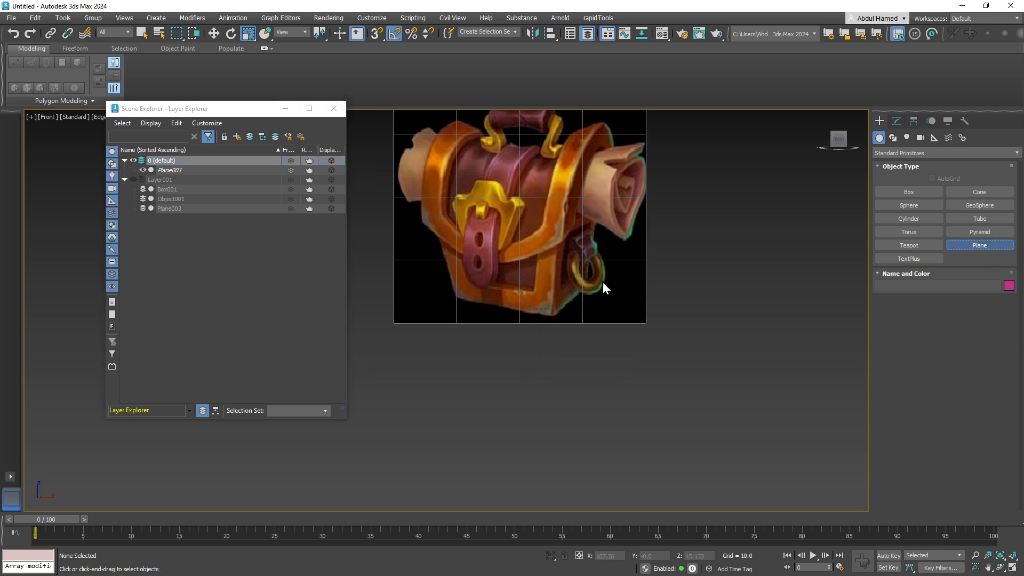
drag(563, 250, 663, 358)
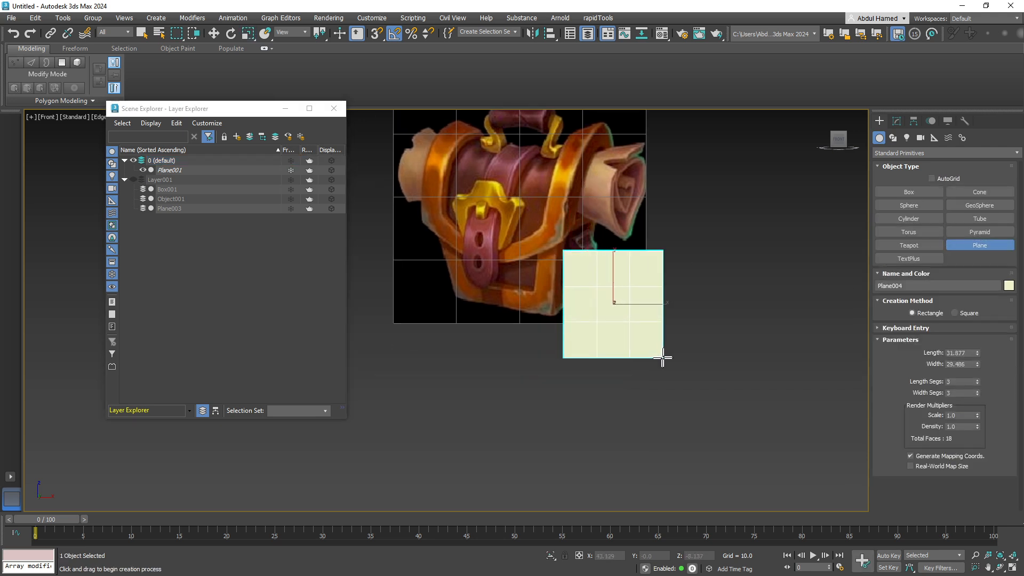
middle_drag(588, 366, 534, 358)
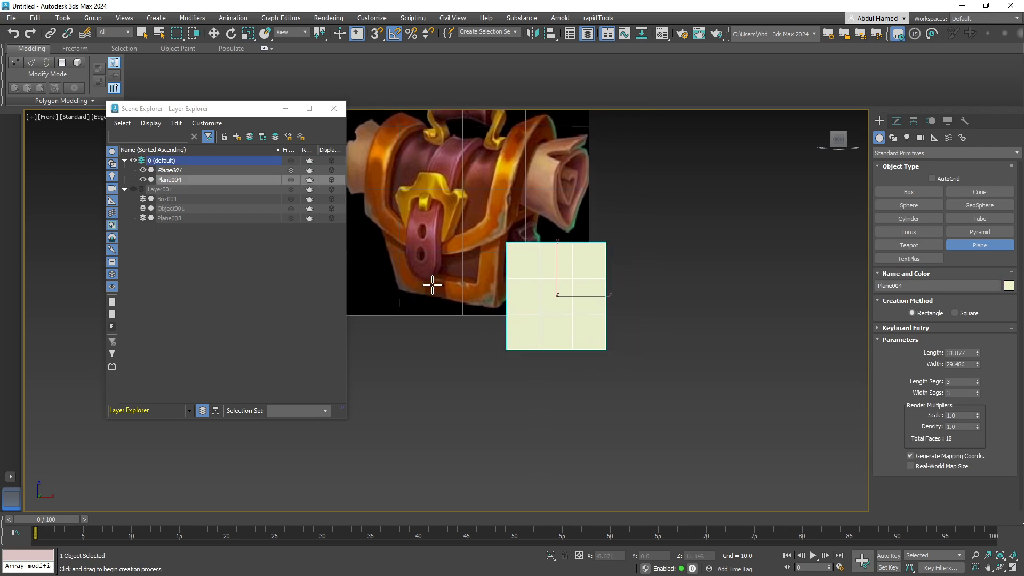
scroll(432, 285, up, 2)
middle_drag(434, 276, 446, 315)
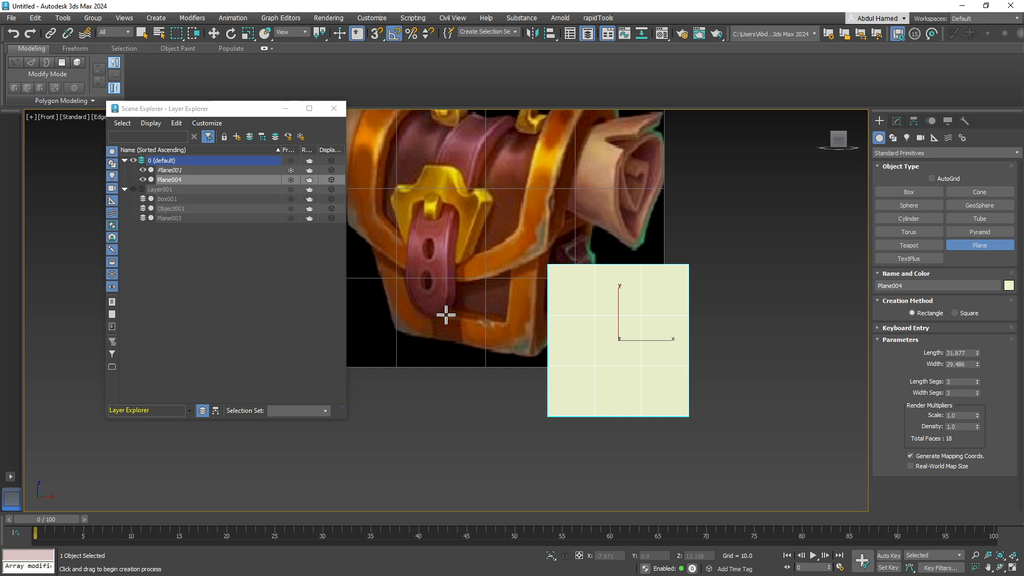
click(897, 121)
key(r)
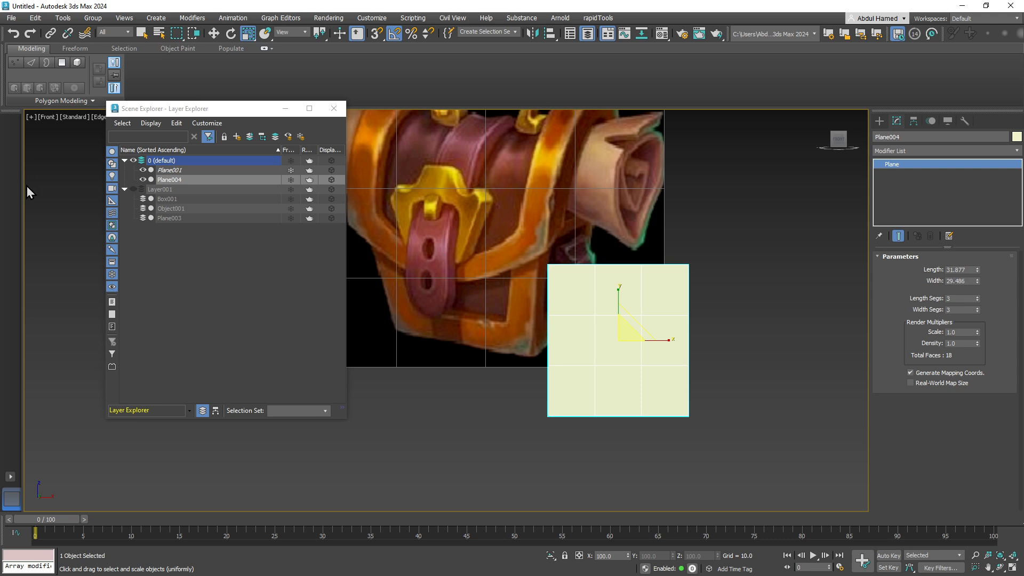
Step: Switch to Krita and sketch lines over the gold clasp, running from its upper corners down to its lower tip, on Paint Layer 3
click(963, 5)
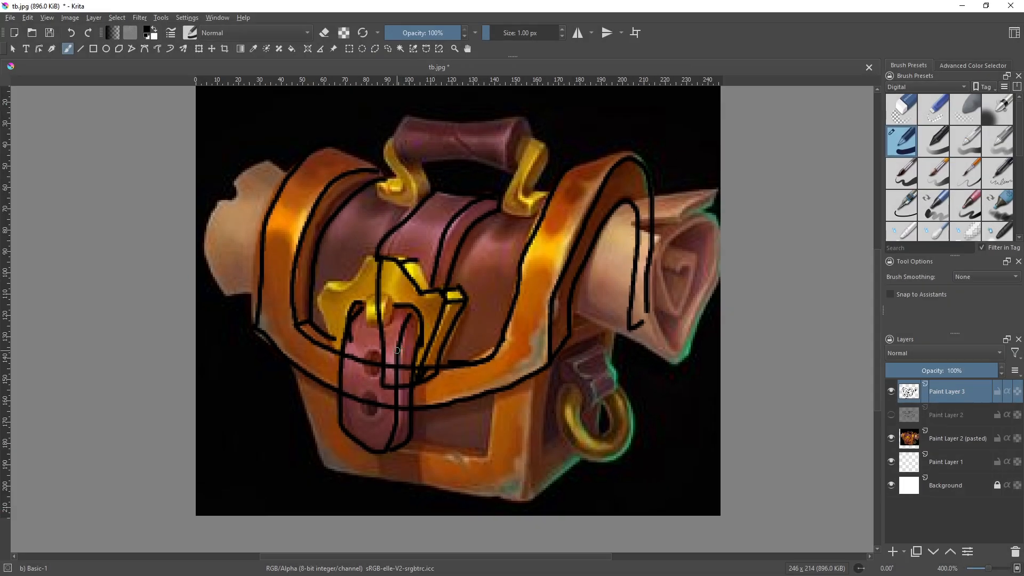
scroll(401, 341, up, 10)
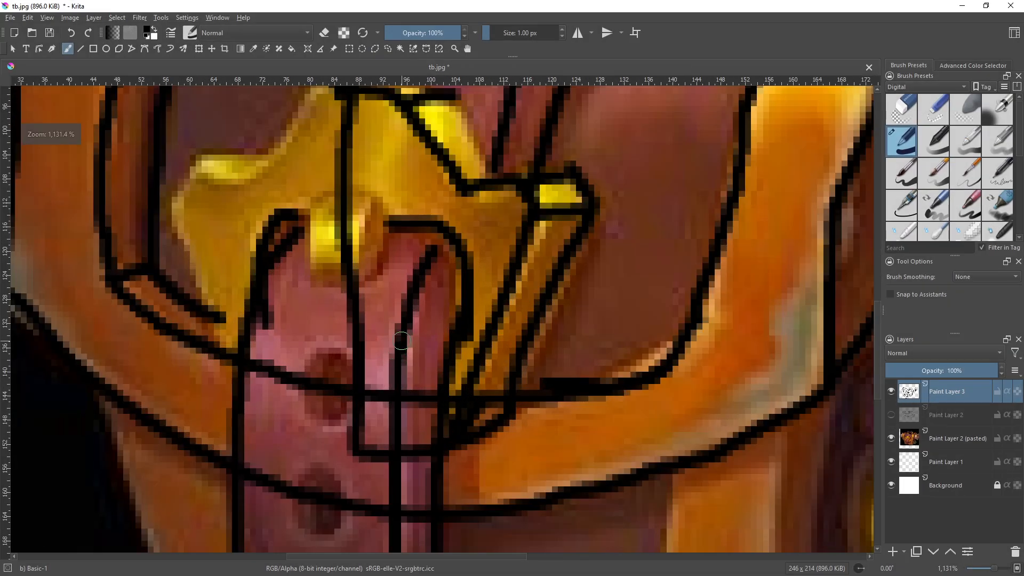
scroll(402, 340, down, 4)
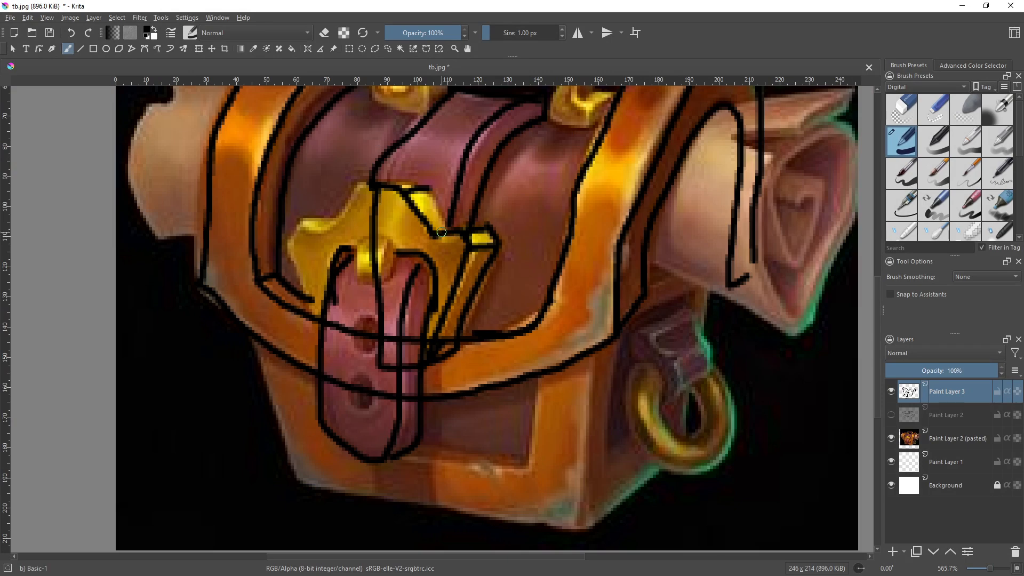
drag(459, 232, 399, 365)
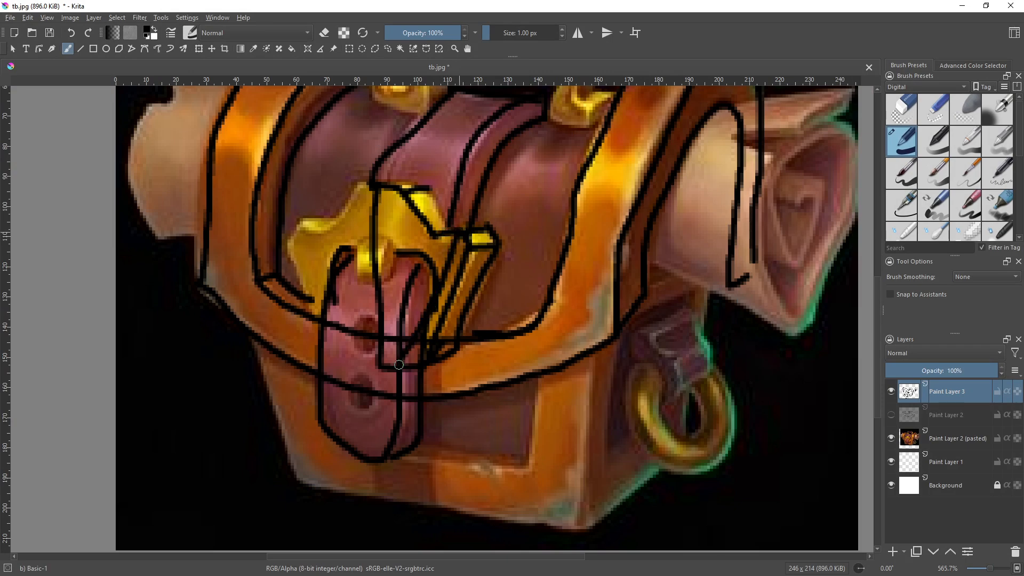
drag(435, 235, 401, 366)
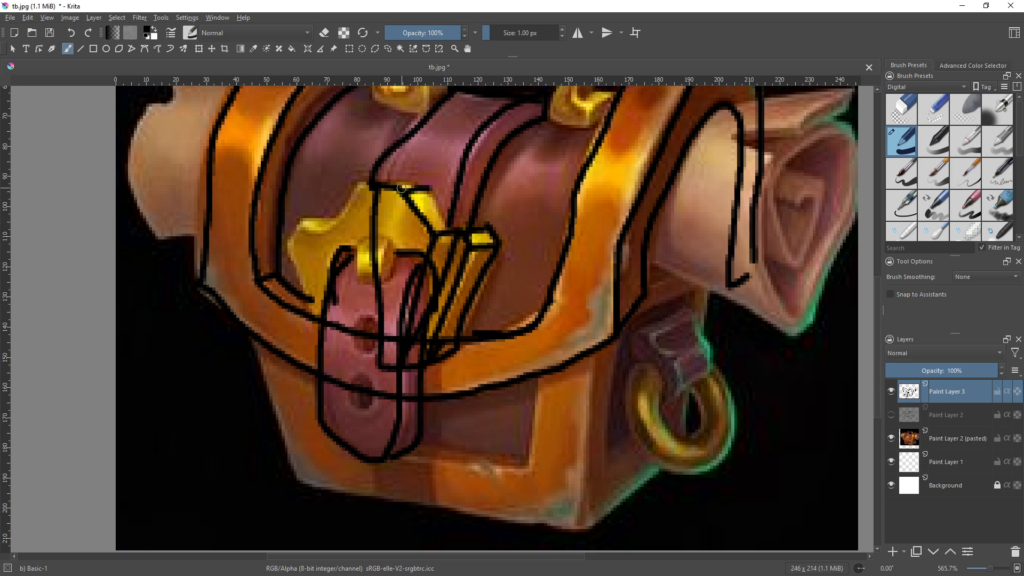
drag(401, 187, 393, 371)
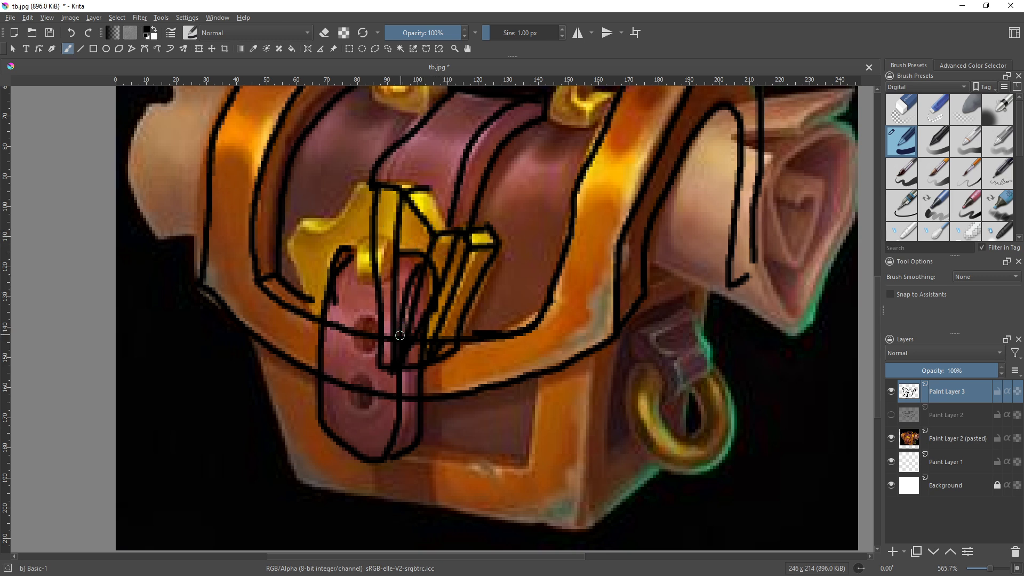
mouse_move(400, 320)
mouse_down()
mouse_move(425, 228)
mouse_move(396, 356)
mouse_up()
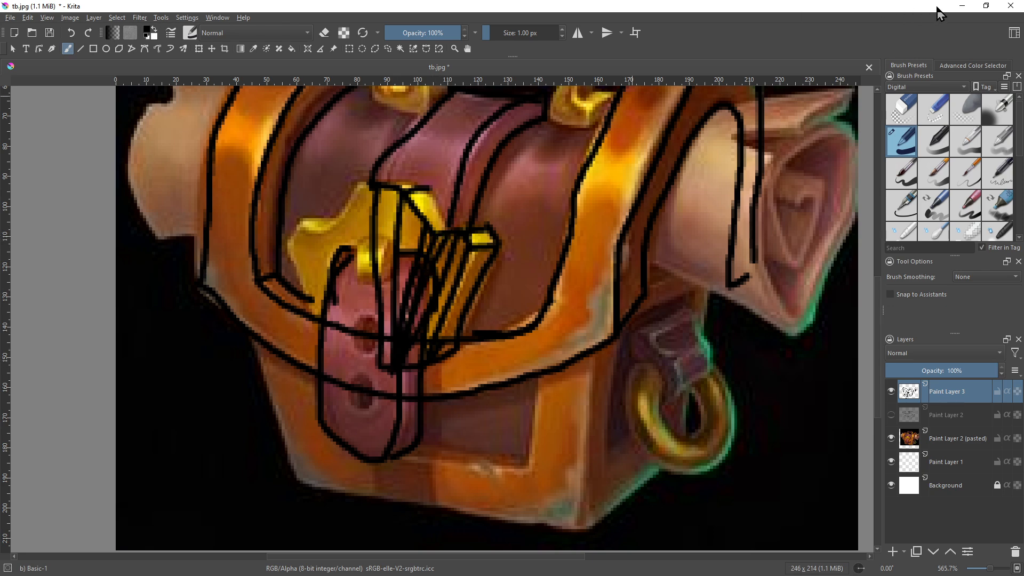
Step: Return to 3ds Max and convert the new plane to an Editable Poly
click(962, 7)
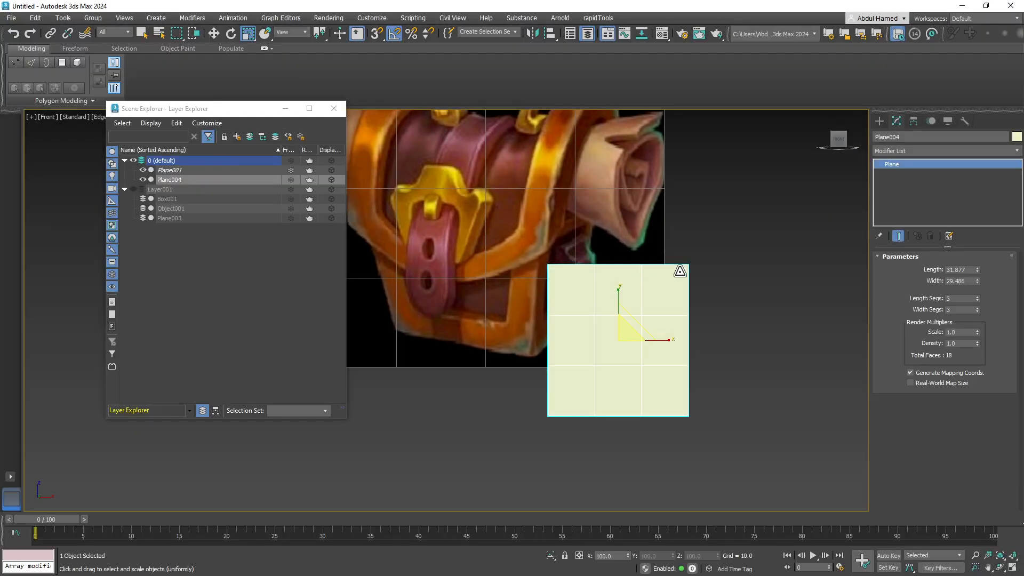
right_click(923, 166)
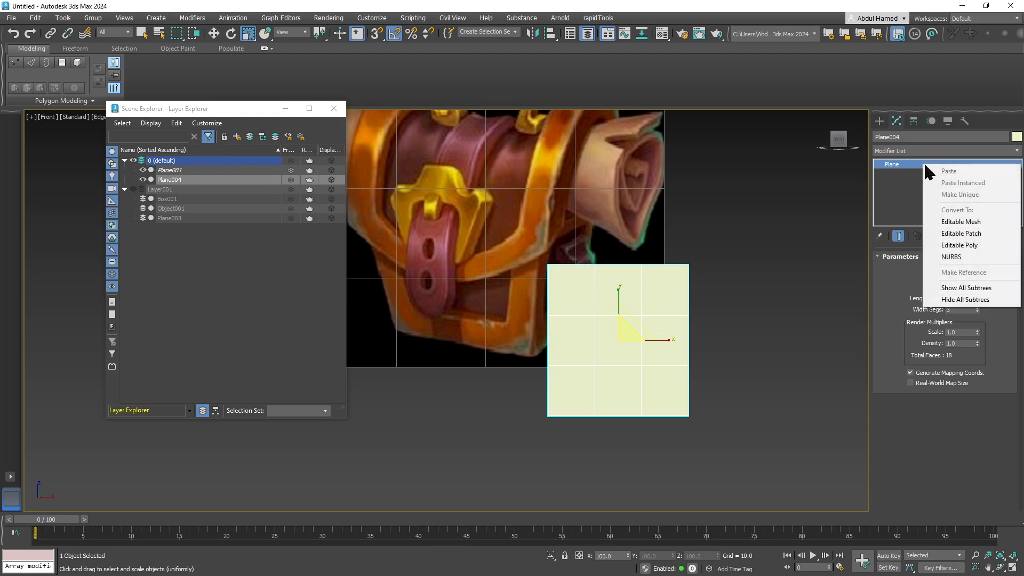
click(958, 245)
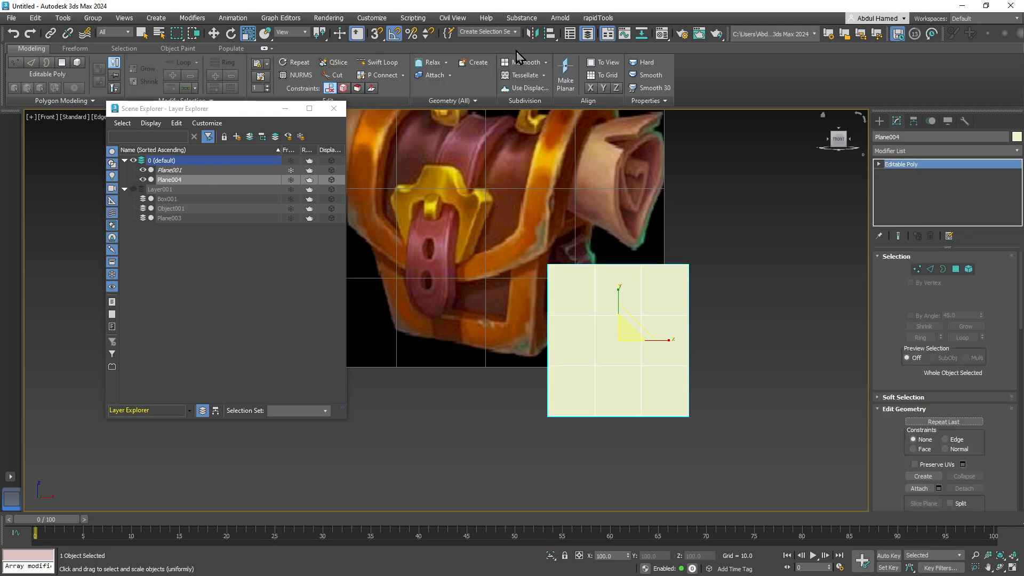
Step: Add a vertical edge loop through the plane's centre with SwiftLoop and close the Layer Explorer
click(379, 63)
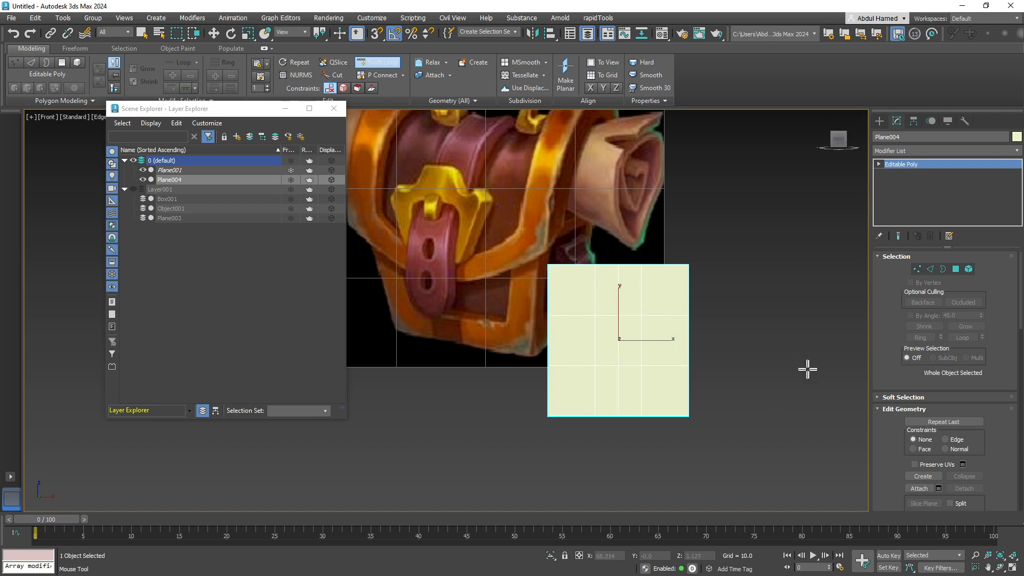
key(w)
middle_drag(696, 351, 716, 303)
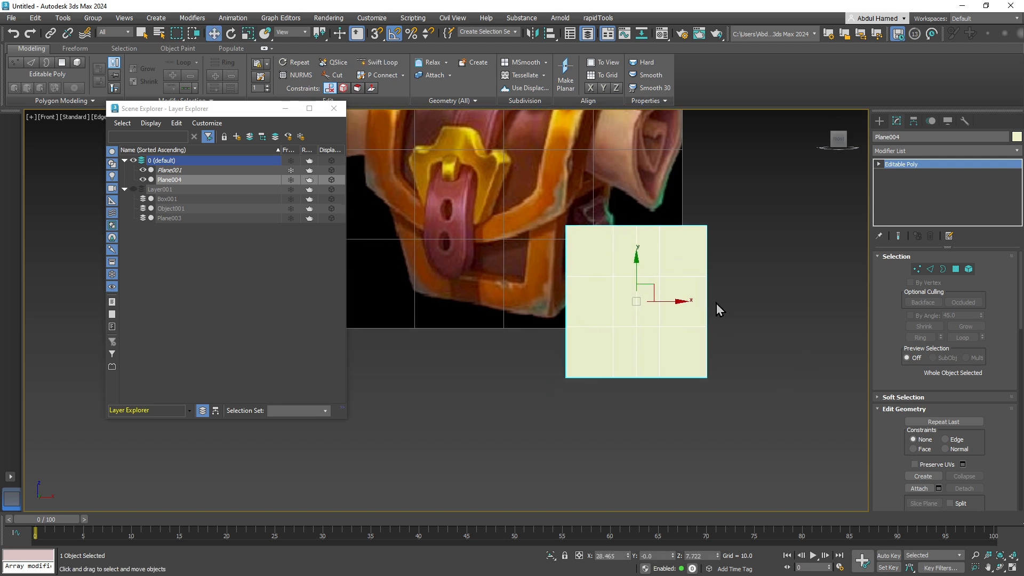
click(334, 109)
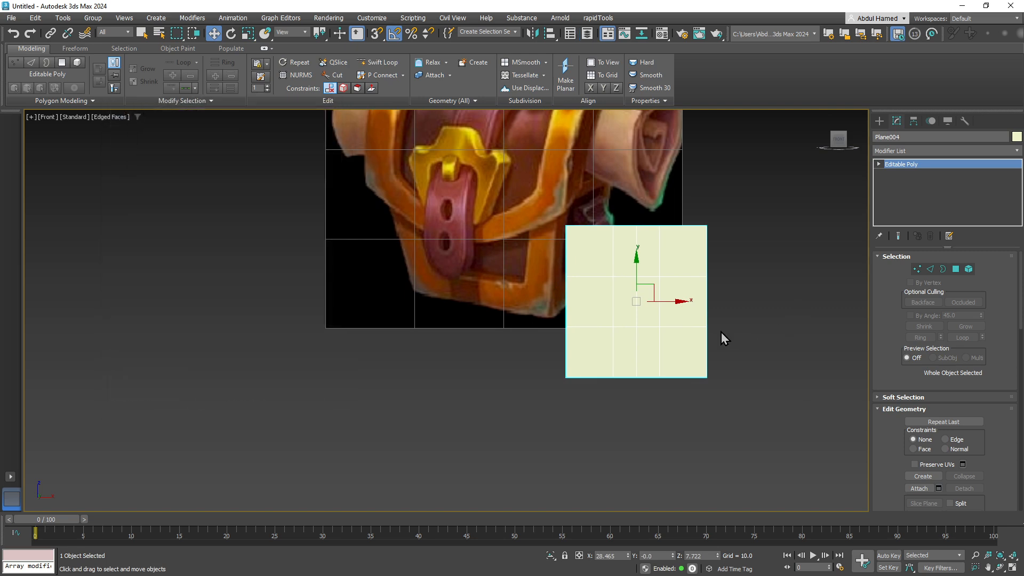
Step: Assign an unused grey material to the plane and move it sideways to about X 49, beside the chest image
key(m)
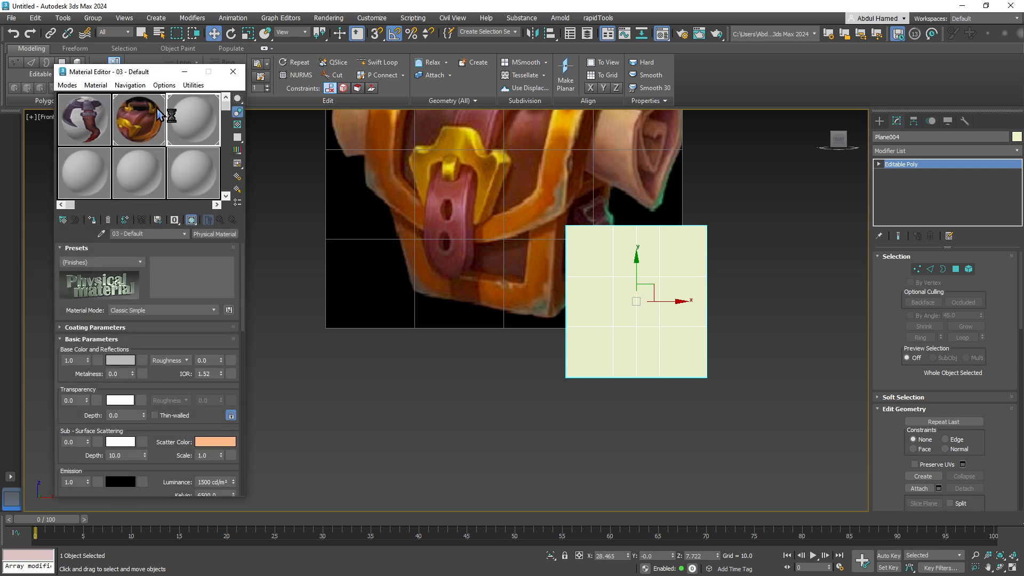
drag(85, 162, 760, 304)
middle_drag(737, 309, 619, 311)
middle_drag(575, 282, 609, 301)
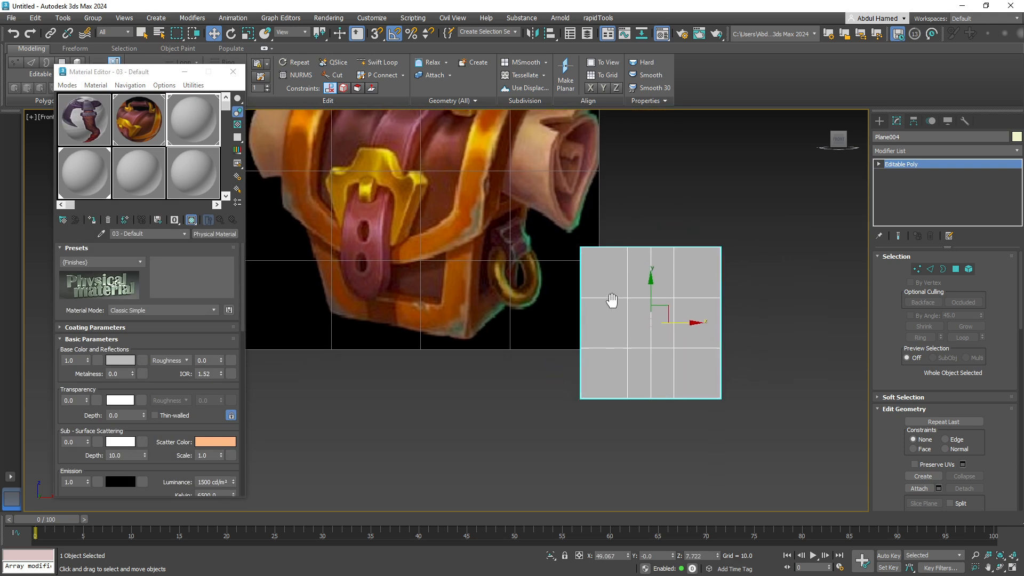
Step: Delete the six polygons of the plane's left half, up to the centre loop
click(877, 164)
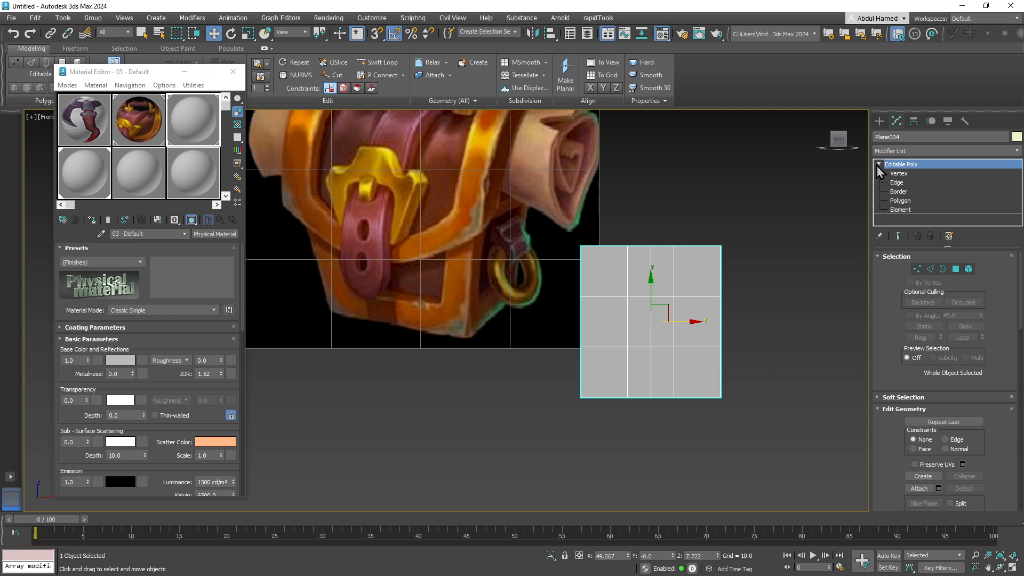
click(904, 201)
drag(571, 224, 644, 447)
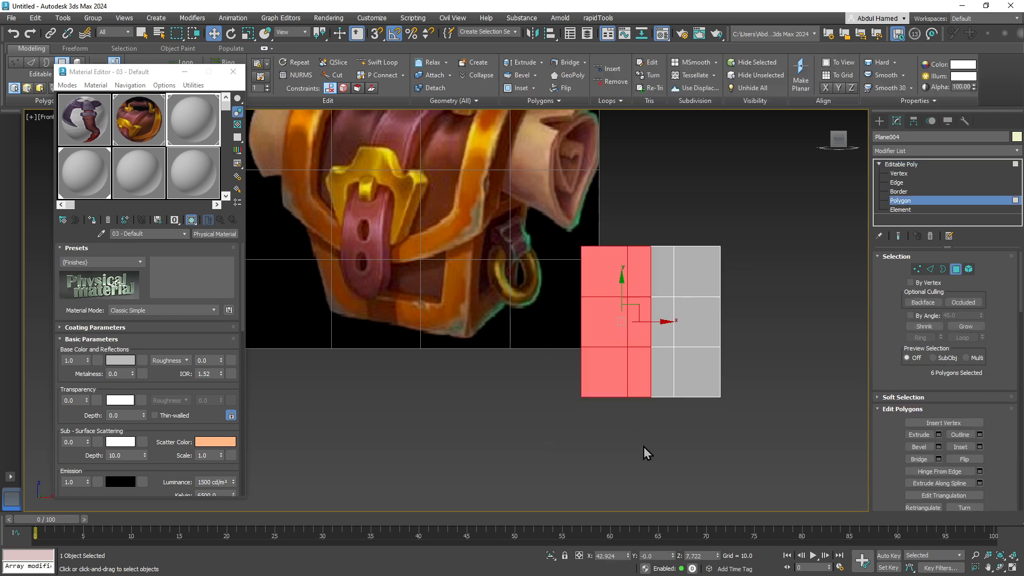
key(Delete)
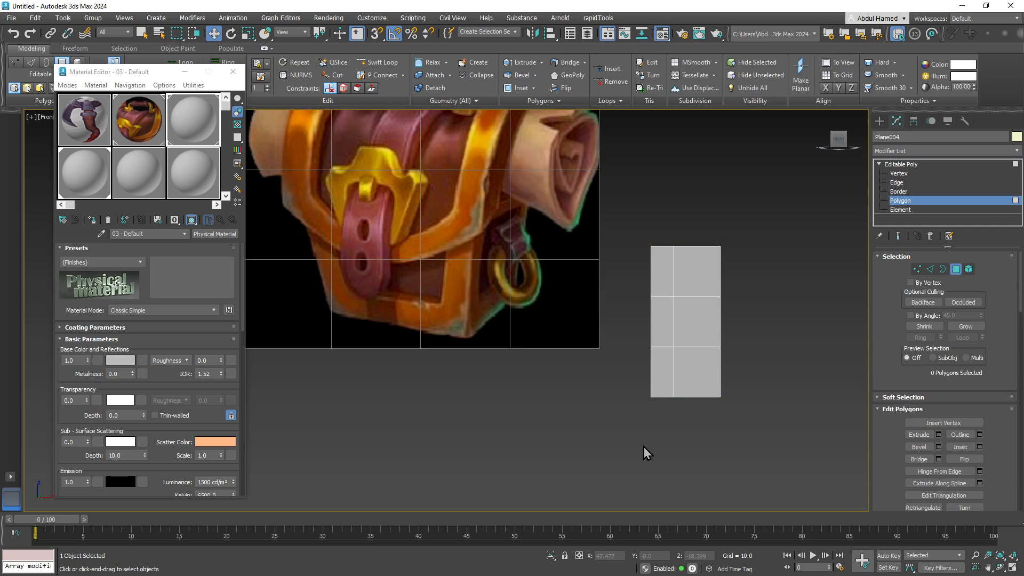
Step: Add a Symmetry modifier mirroring the half plane across X, and show the end result while editing the base vertices
click(922, 151)
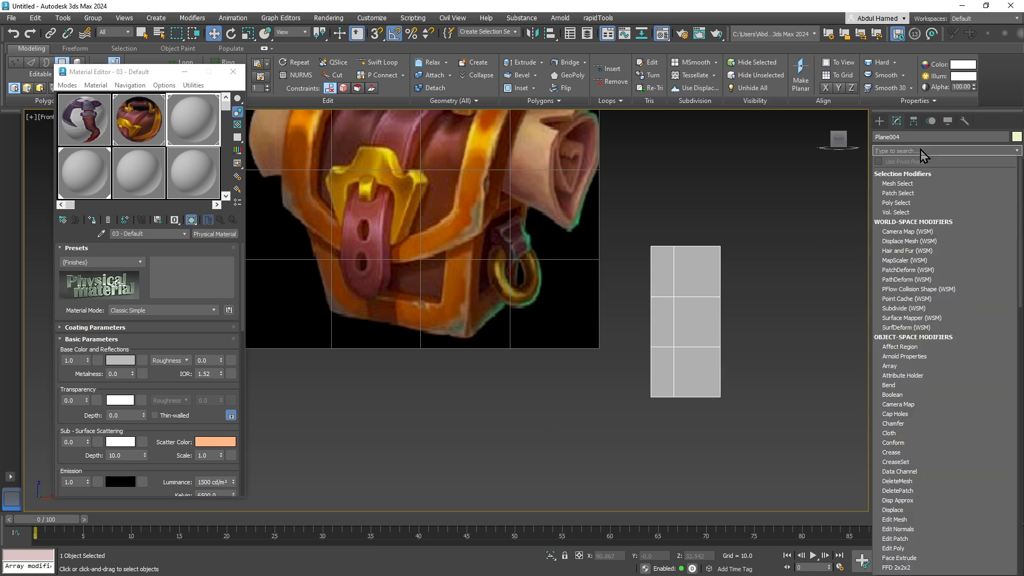
text(sym)
key(Return)
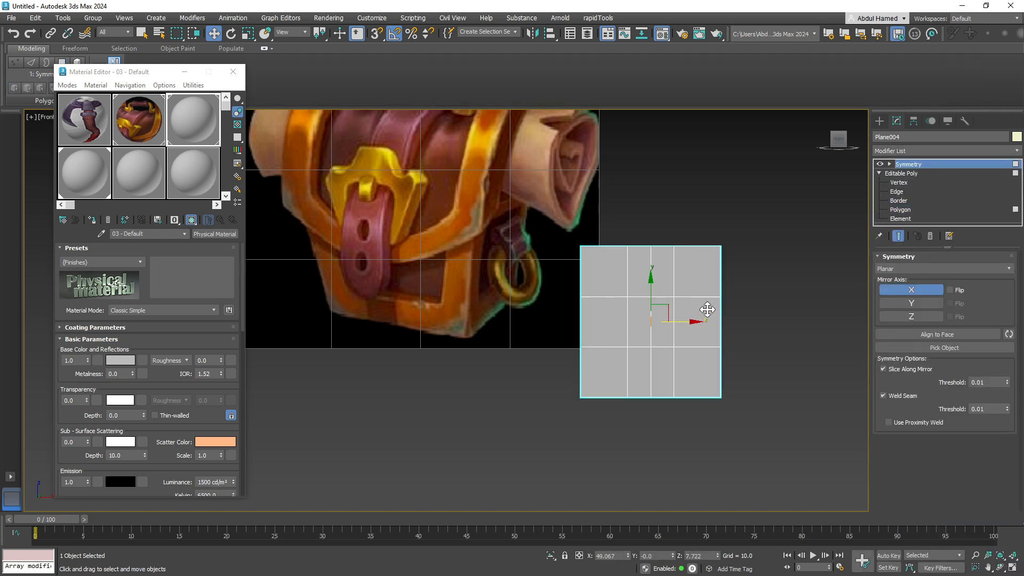
click(899, 182)
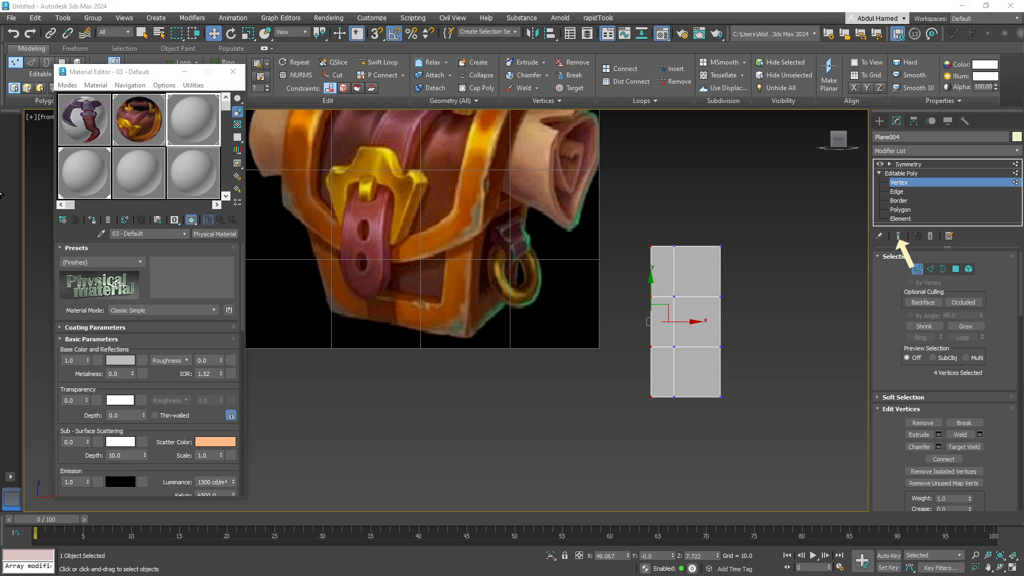
click(898, 236)
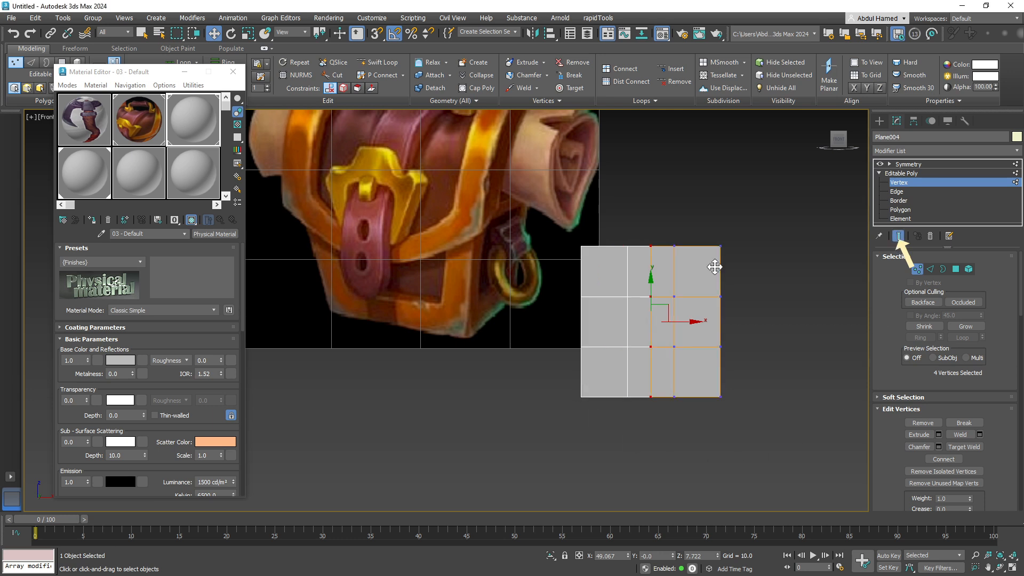
Step: Select the three inner vertical edges of the remaining half and move them outward to about X 57.6
click(896, 192)
click(674, 271)
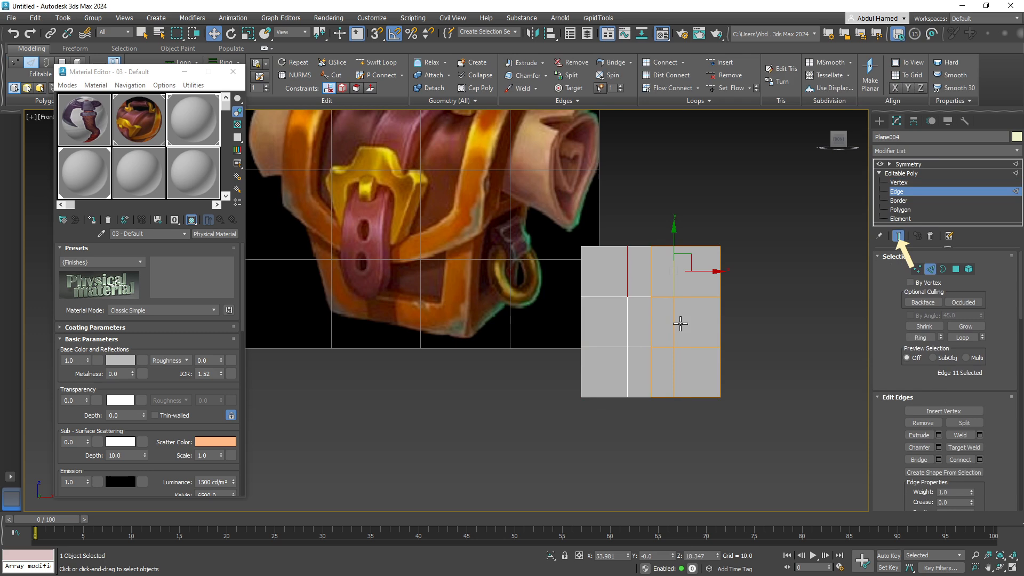
ctrl+click(675, 326)
ctrl+click(672, 374)
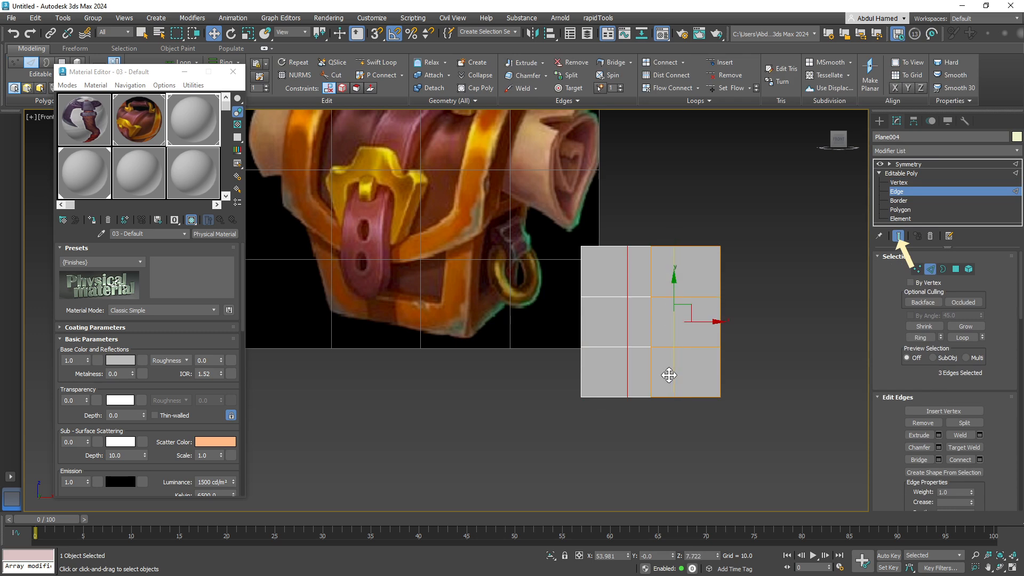
drag(706, 318, 723, 319)
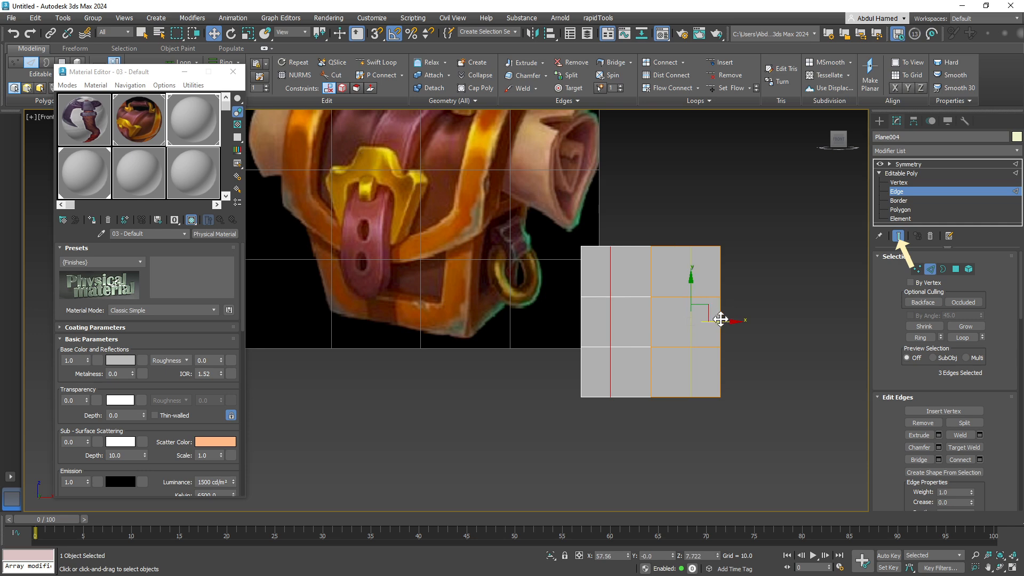
Step: Nudge the three inner vertical edges outward to about X 57.9 and chamfer them by about 1.35 with one segment
drag(725, 320, 727, 321)
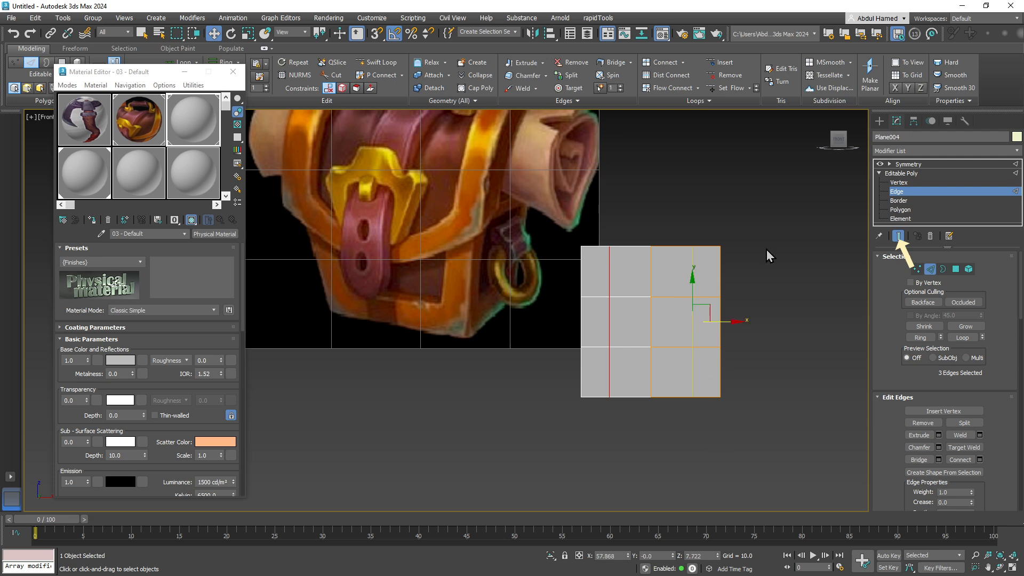
click(938, 447)
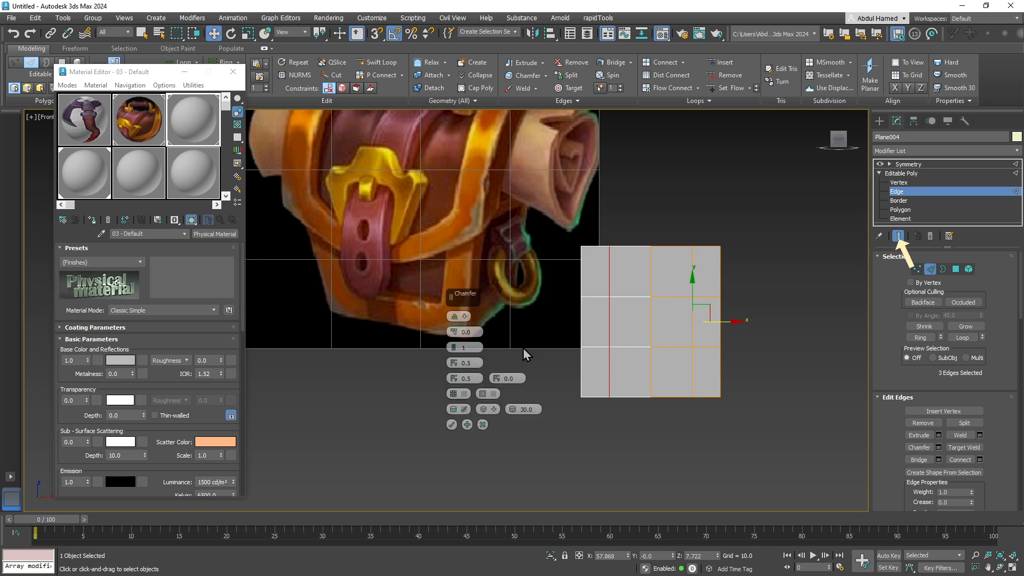
drag(452, 332, 456, 325)
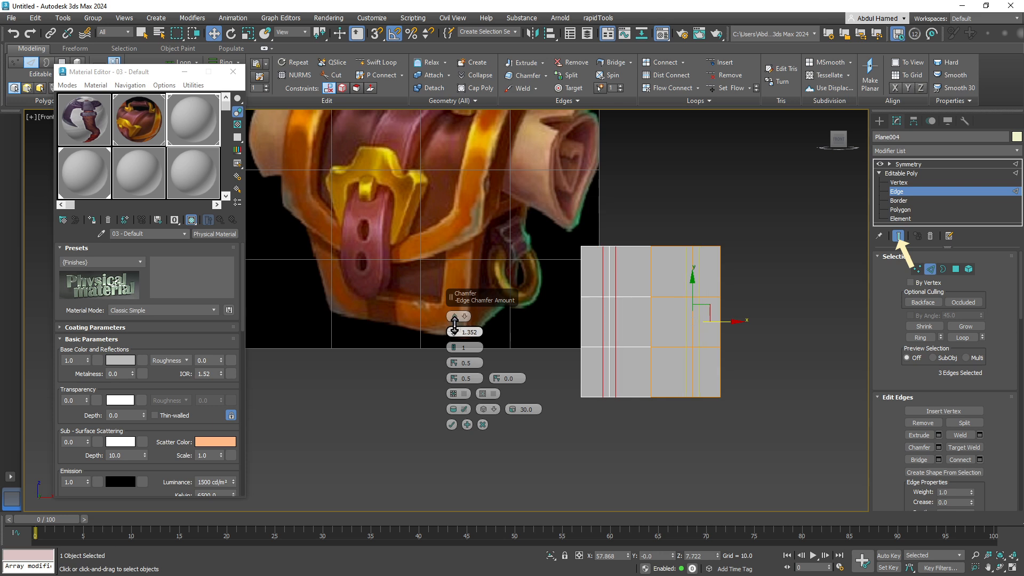
click(451, 425)
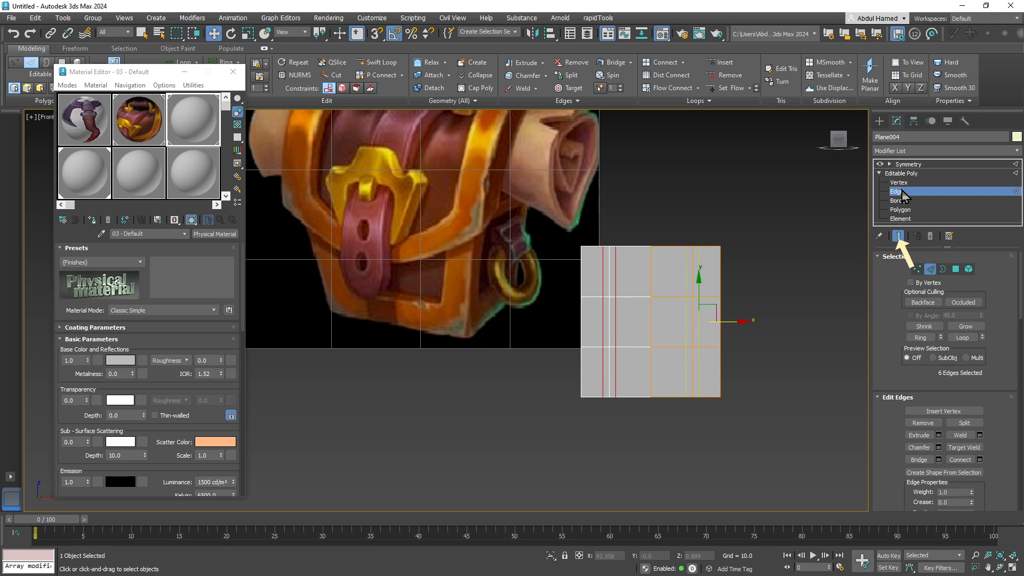
Step: Extrude the two top edges on either side of the chamfered strip straight up to about Z 36, forming the prongs
click(671, 245)
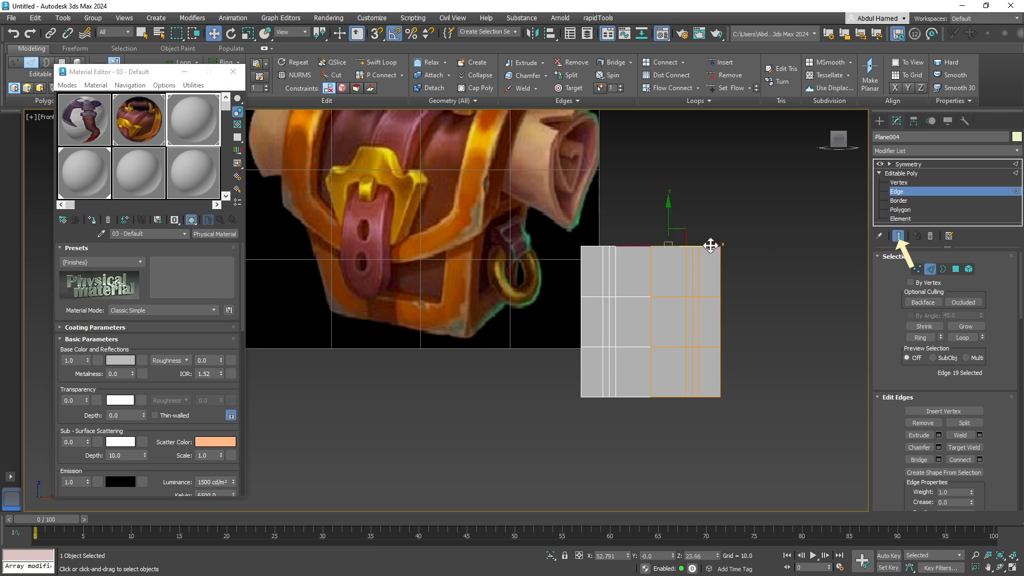
shift+drag(711, 216, 715, 155)
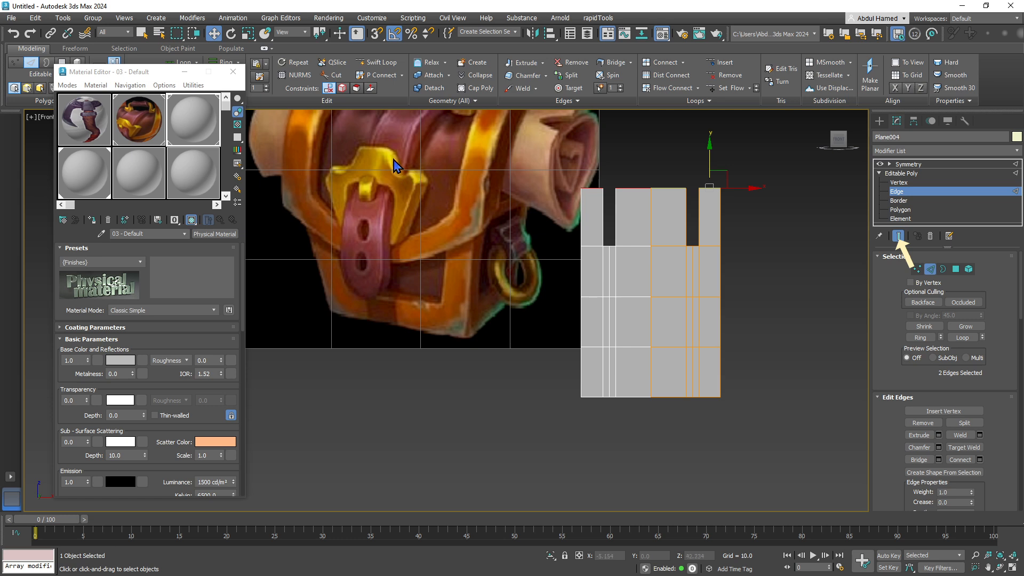
Step: Taper the central prong by moving its top outer vertex inward, and lower all prong-top vertices to about Z 32.6
click(898, 182)
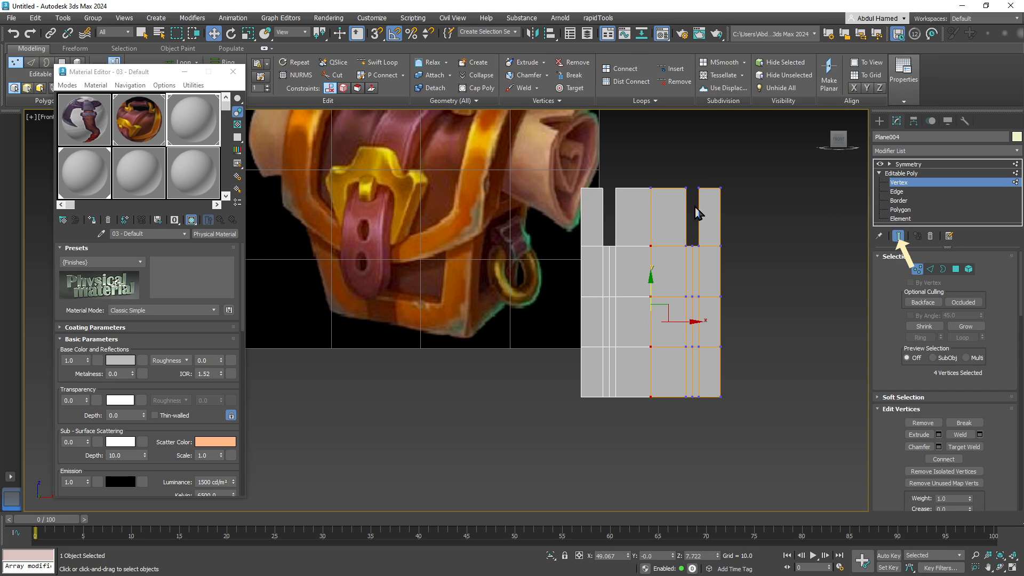
click(685, 188)
drag(726, 188, 647, 191)
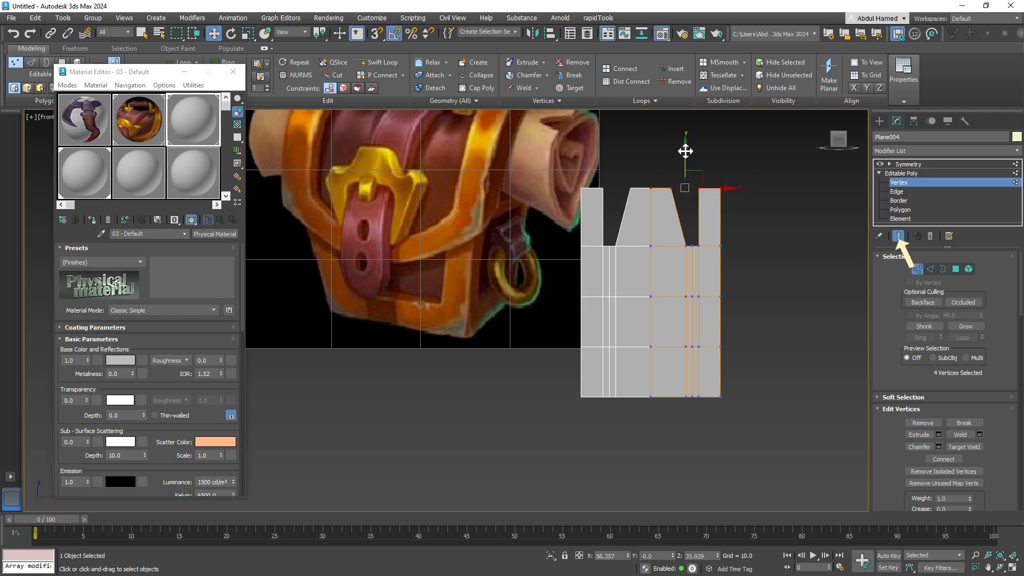
drag(685, 151, 690, 166)
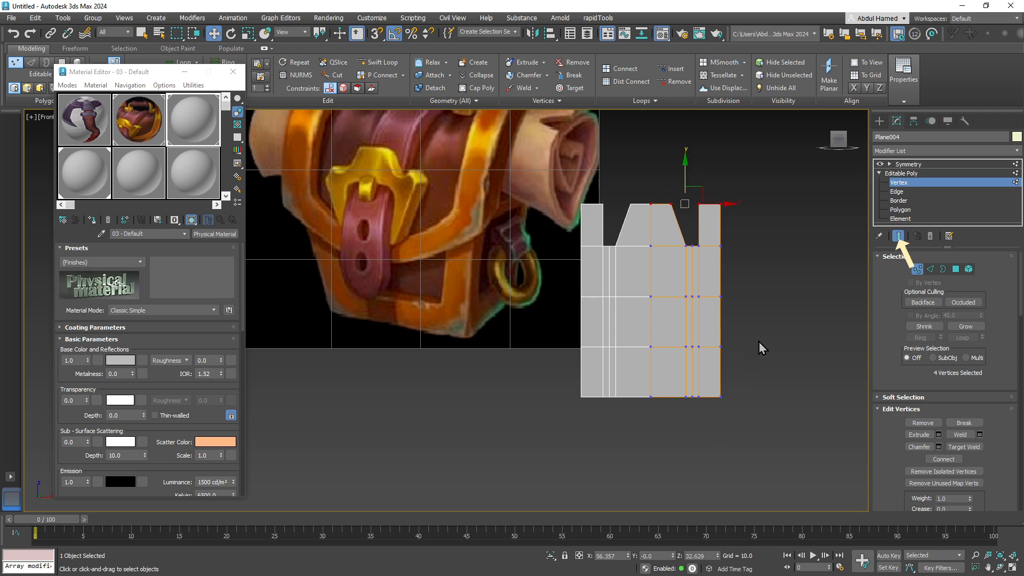
Step: Remove the lower horizontal edge loop and raise the bottom row of vertices to about Z 0.26
click(906, 191)
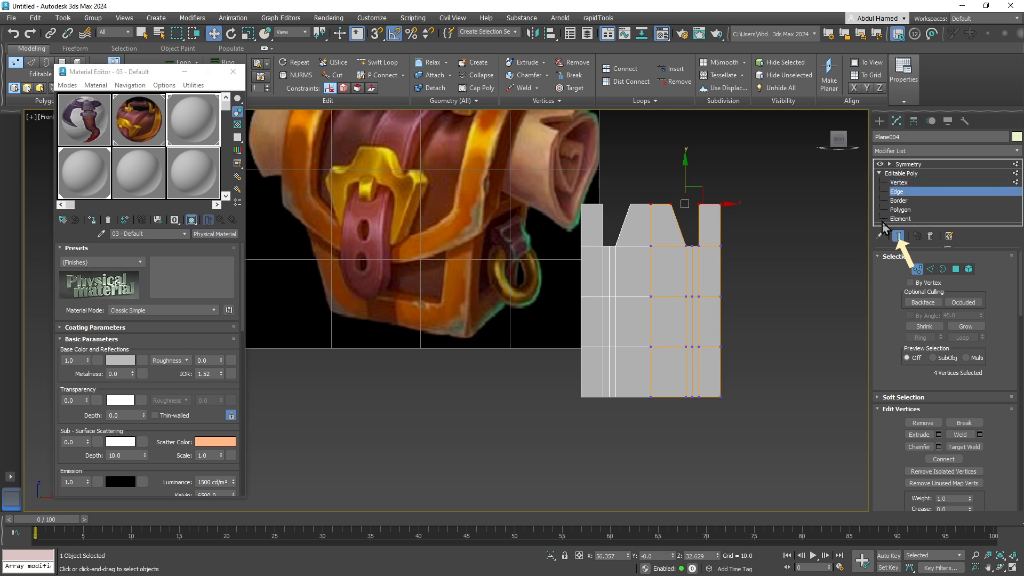
double_click(704, 346)
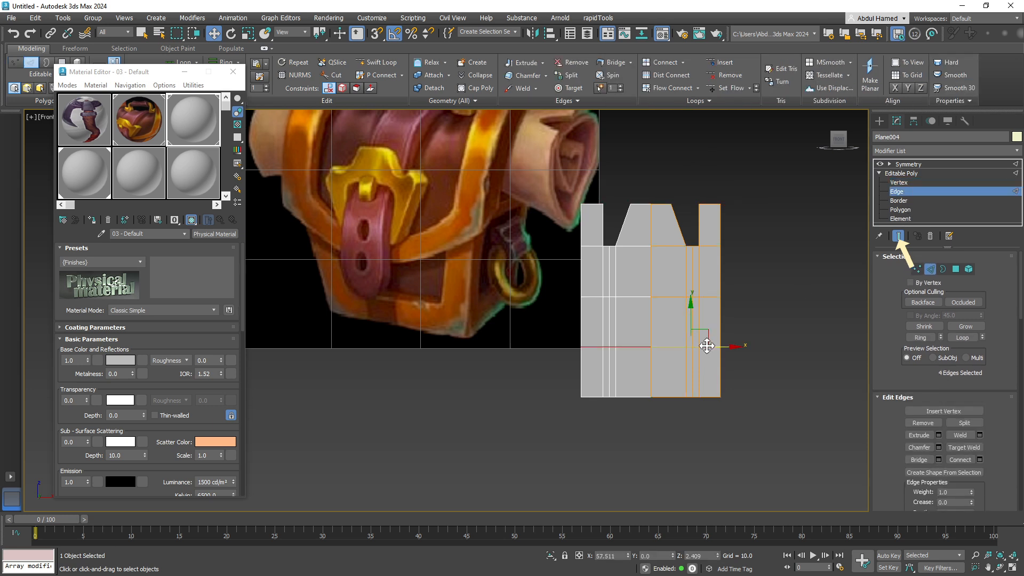
key(ctrl+BackSpace)
click(902, 182)
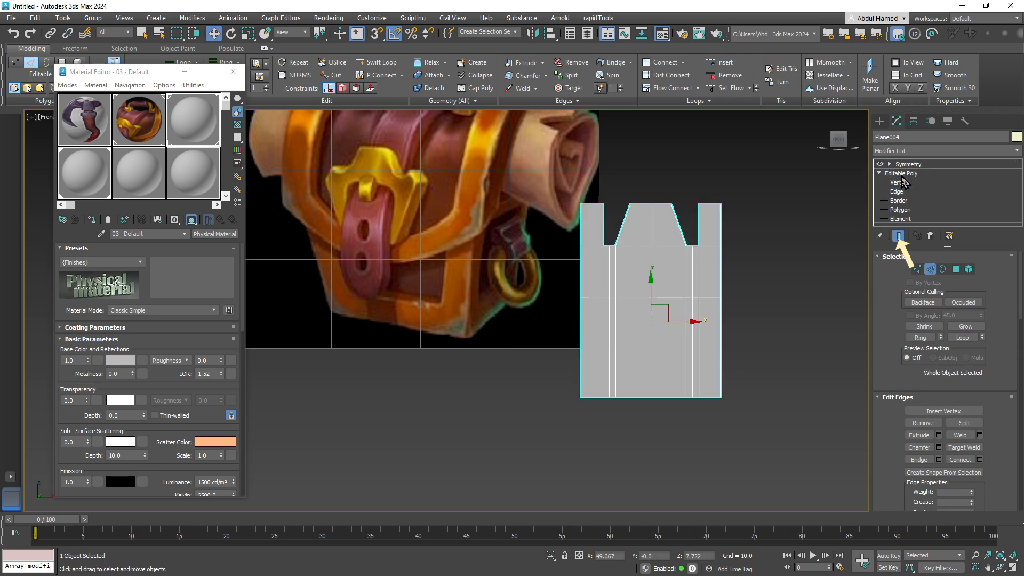
drag(736, 432, 562, 381)
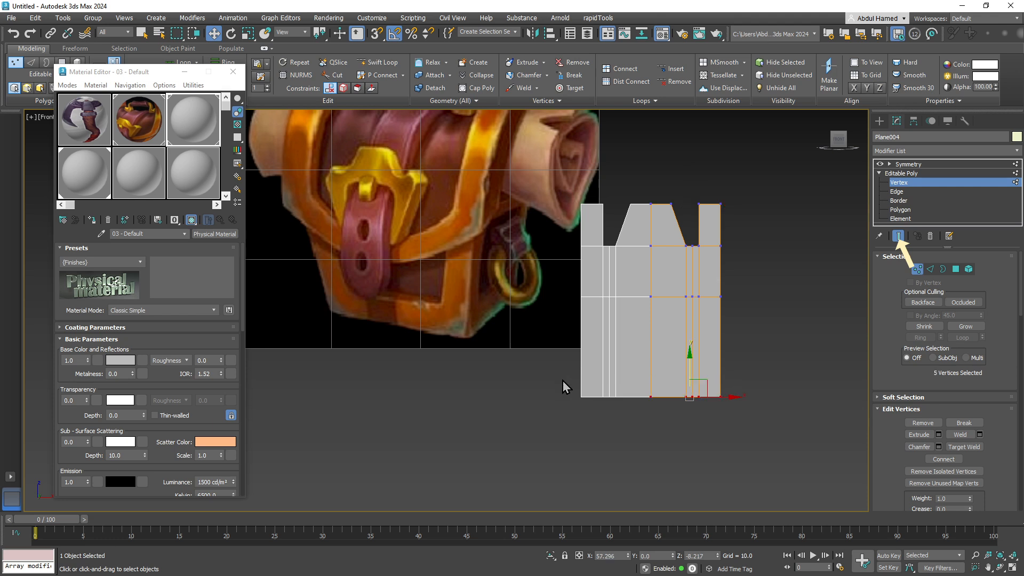
drag(689, 355, 691, 316)
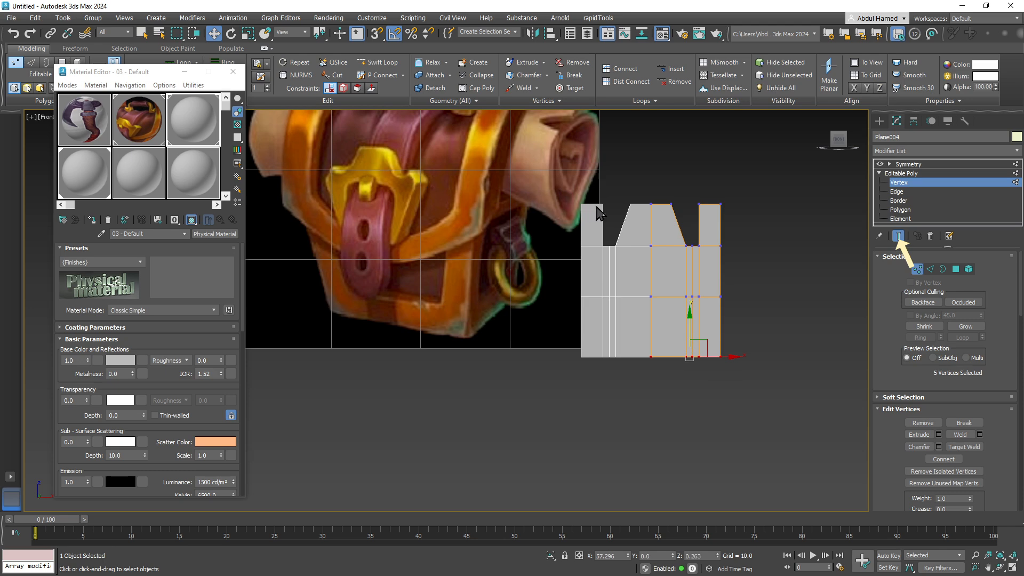
Step: Lower the outer prong's top vertices slightly below the central prong's top and leave vertex editing
drag(699, 209, 700, 208)
drag(710, 172, 711, 183)
click(907, 173)
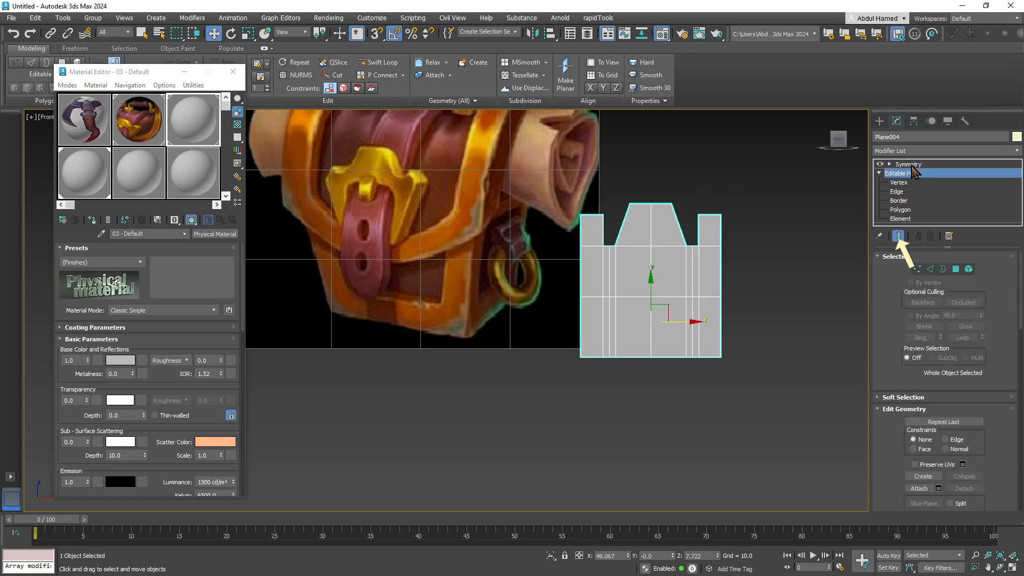
Step: Add an FFD 2x2x2 modifier beneath Symmetry and taper the clasp by moving the lower outer control points inward to about X 58
click(894, 151)
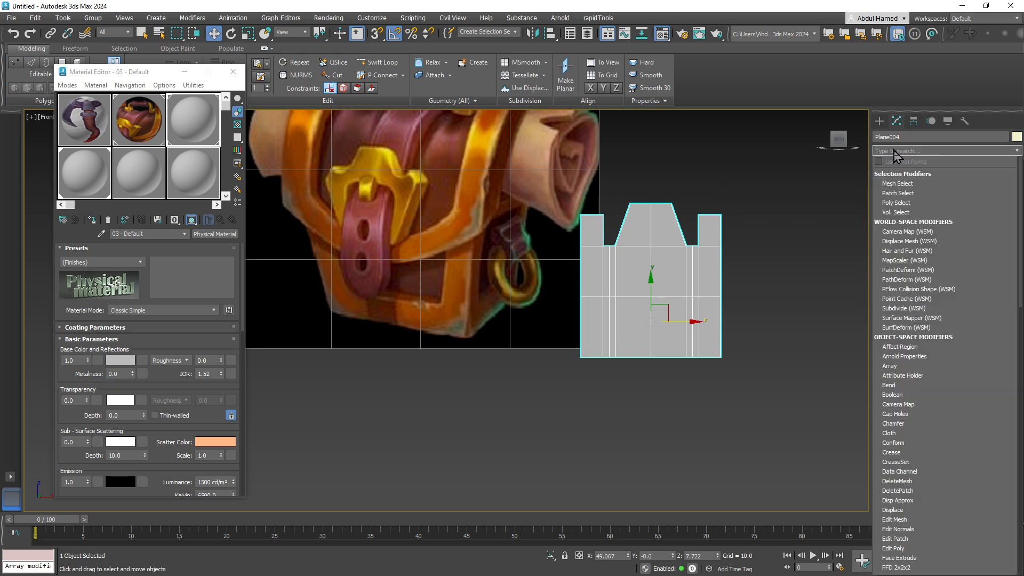
text(f)
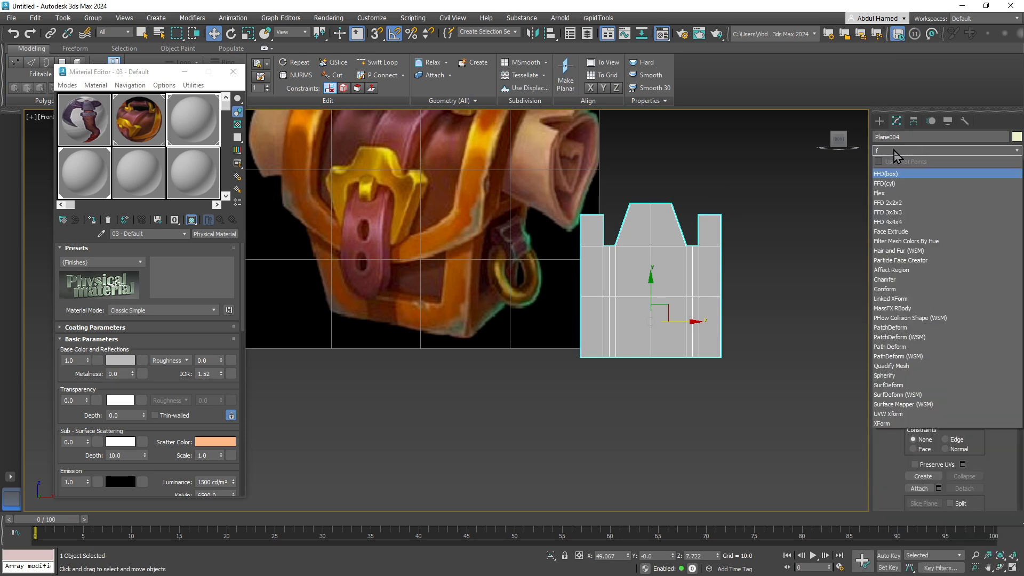
click(914, 203)
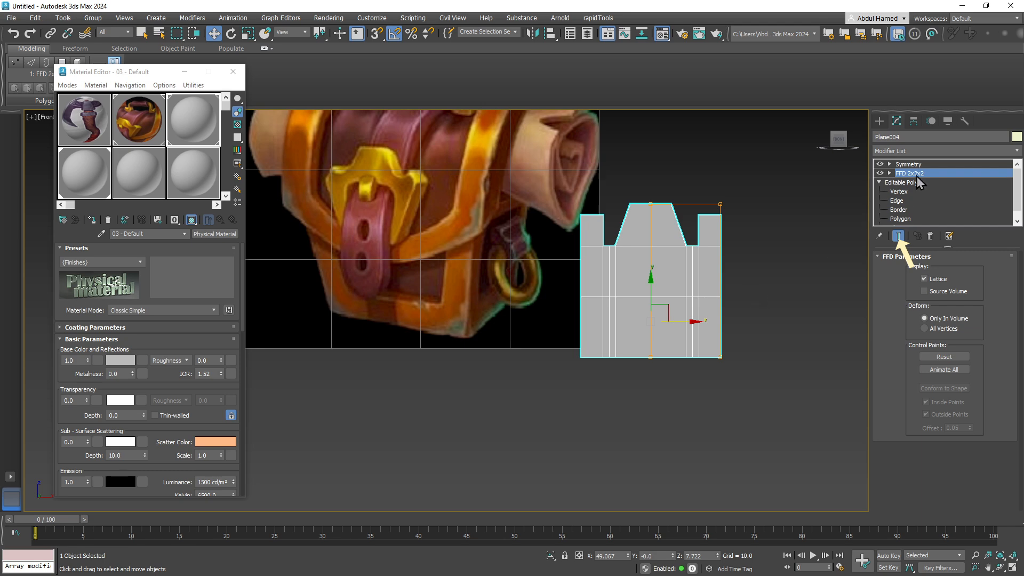
click(891, 176)
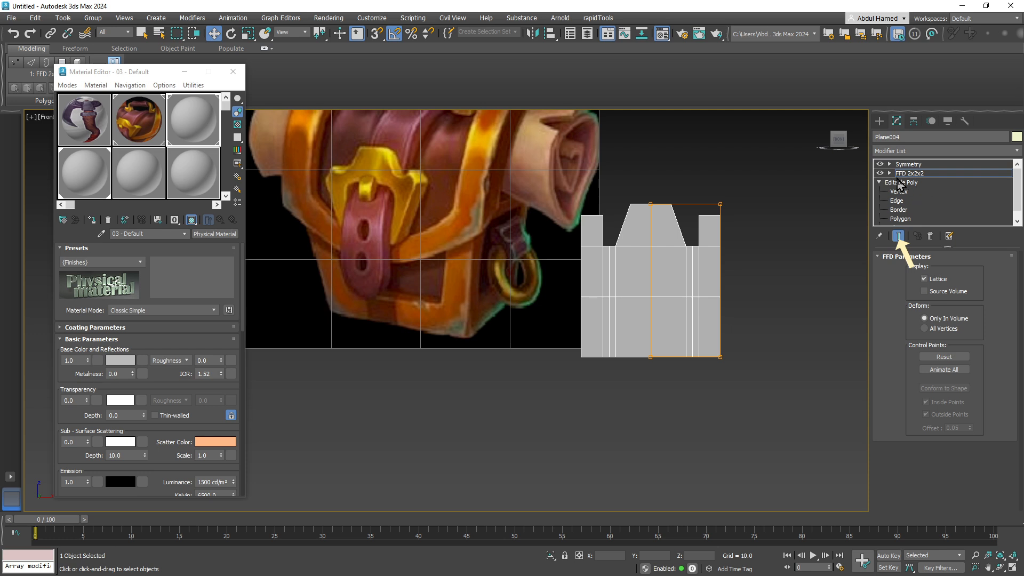
click(904, 173)
click(888, 174)
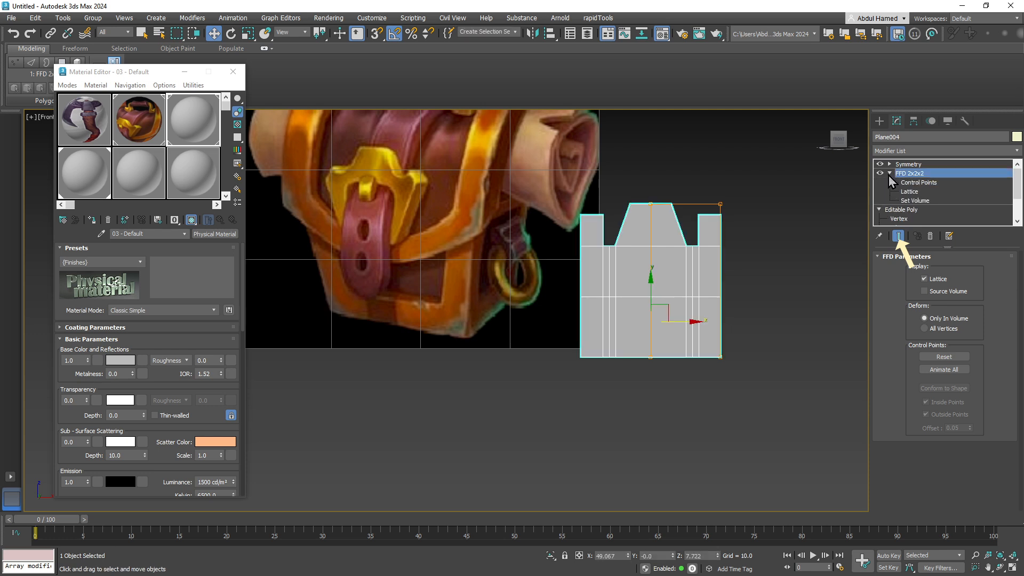
click(916, 183)
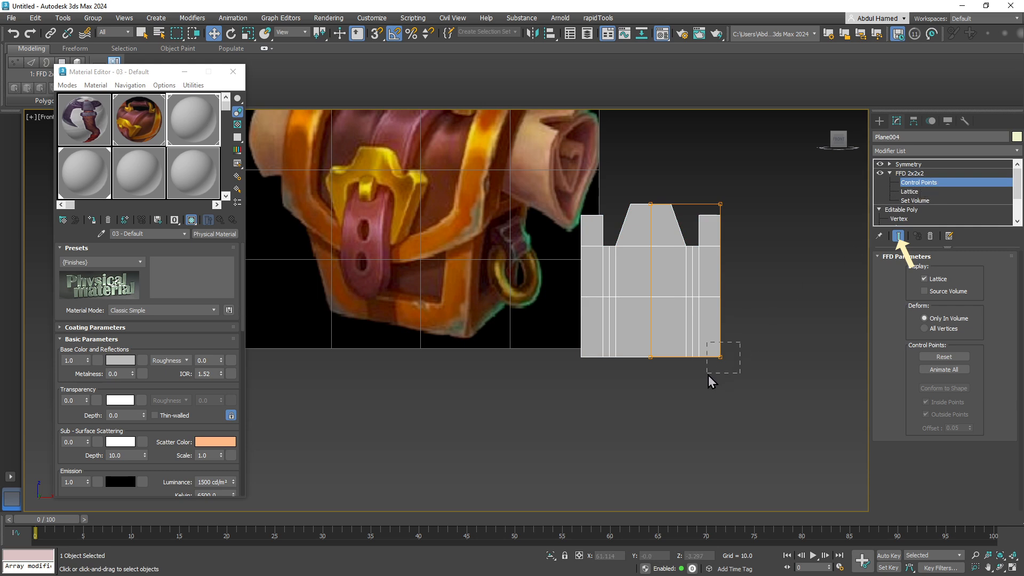
drag(708, 375, 731, 354)
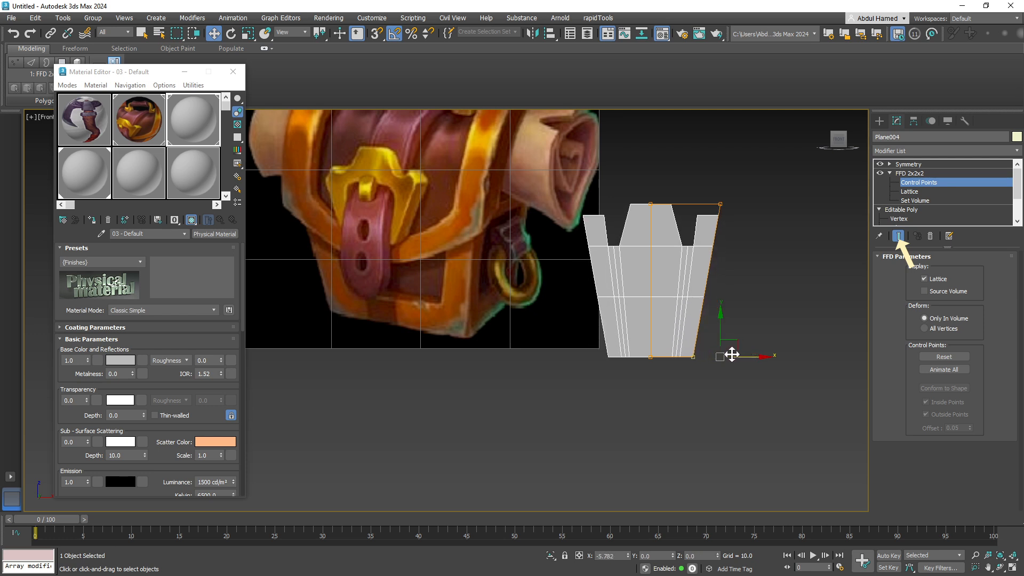
scroll(640, 256, up, 3)
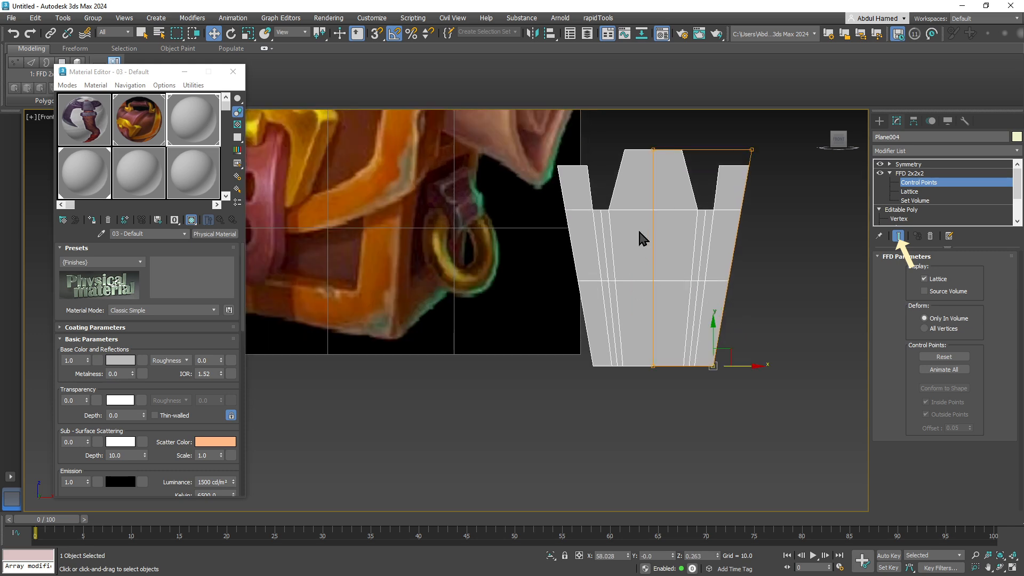
scroll(639, 232, up, 2)
middle_drag(634, 249, 615, 346)
middle_drag(401, 280, 484, 275)
middle_drag(627, 289, 580, 286)
scroll(640, 288, down, 2)
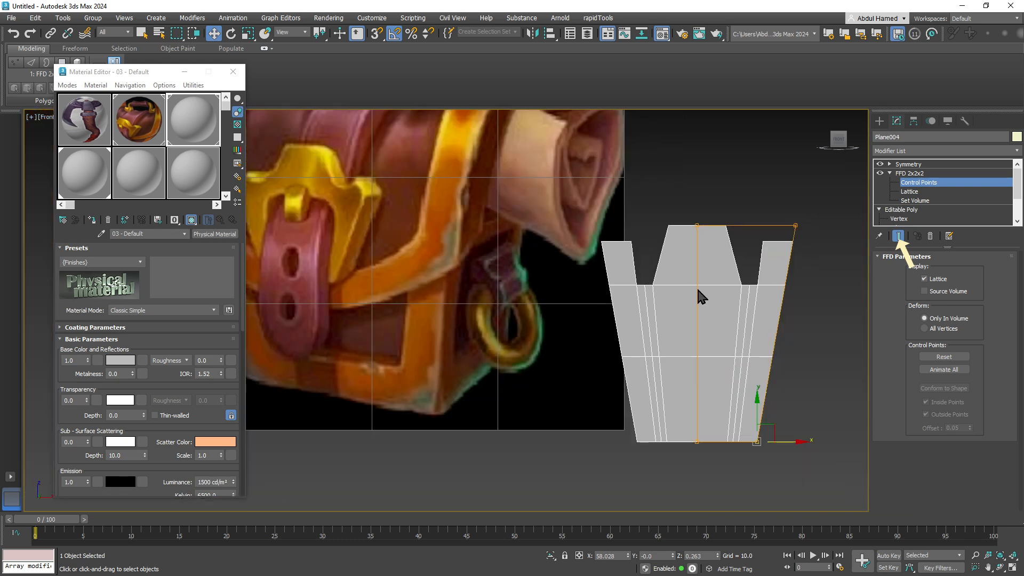
click(912, 173)
click(915, 152)
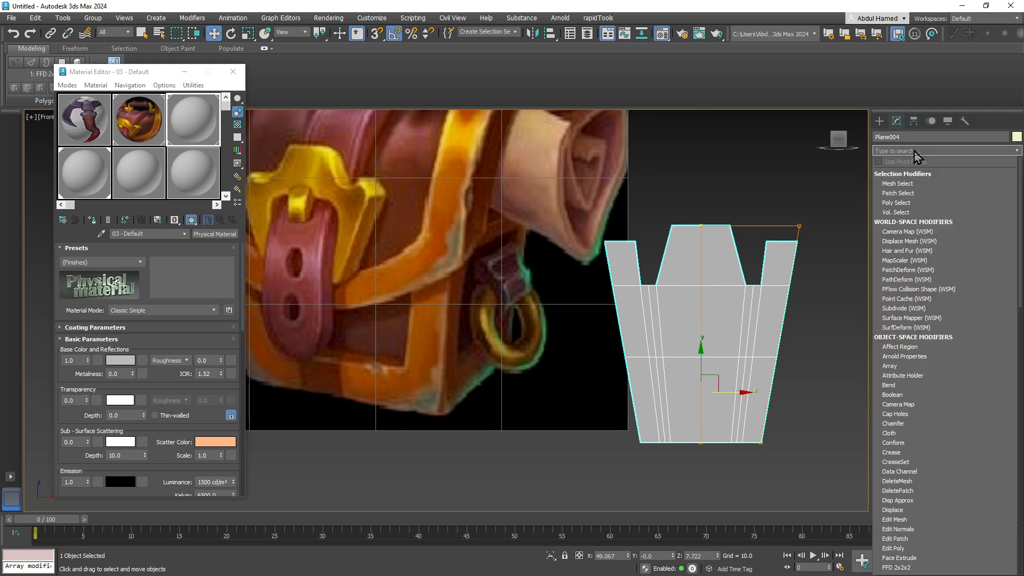
text(edi)
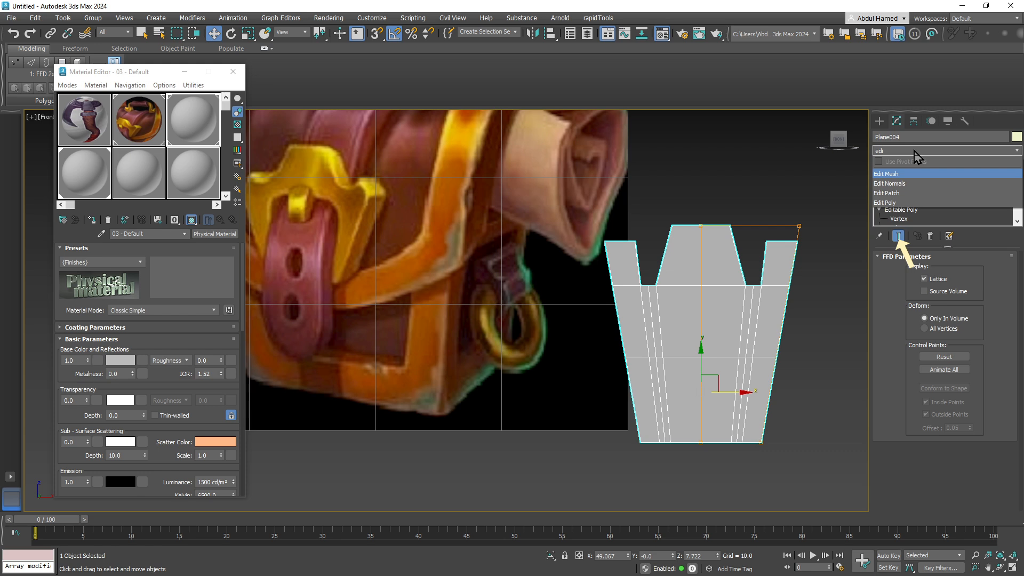
key(Down)
key(Down)
key(Return)
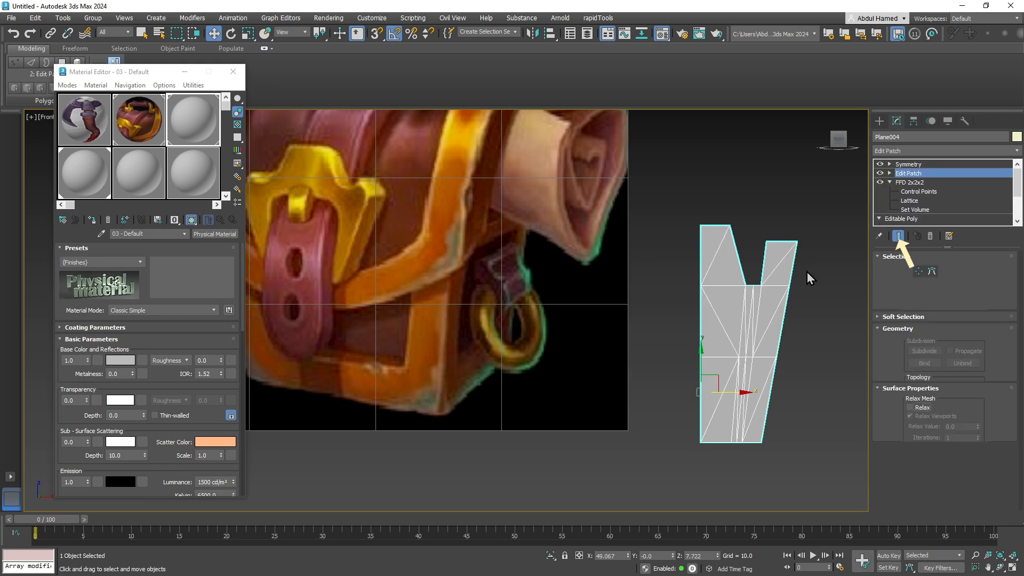
click(930, 236)
Step: Add an Edit Poly modifier above the FFD 2x2x2 and switch it to vertex editing
click(935, 151)
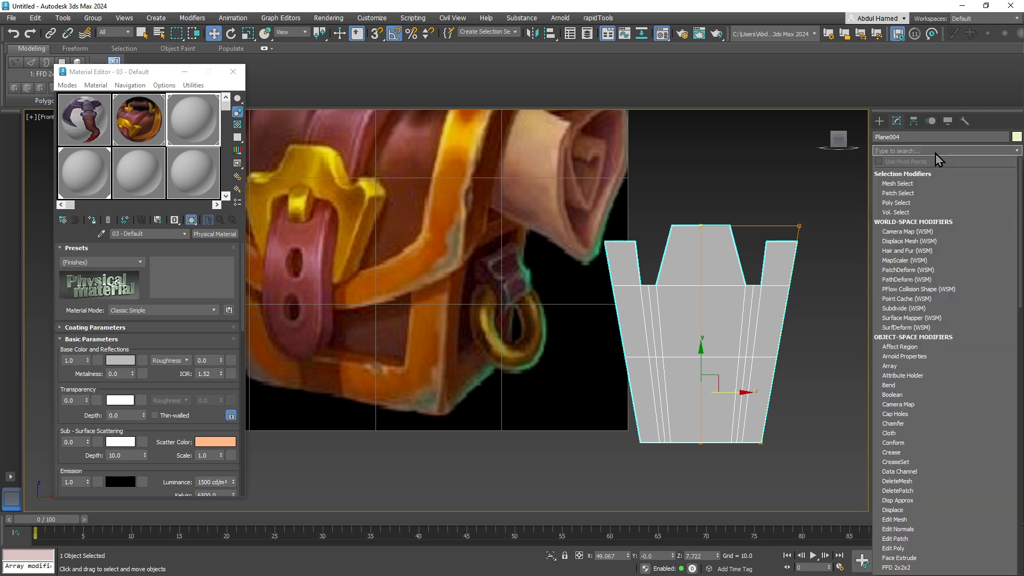
text(edi)
key(Down)
key(Down)
key(Down)
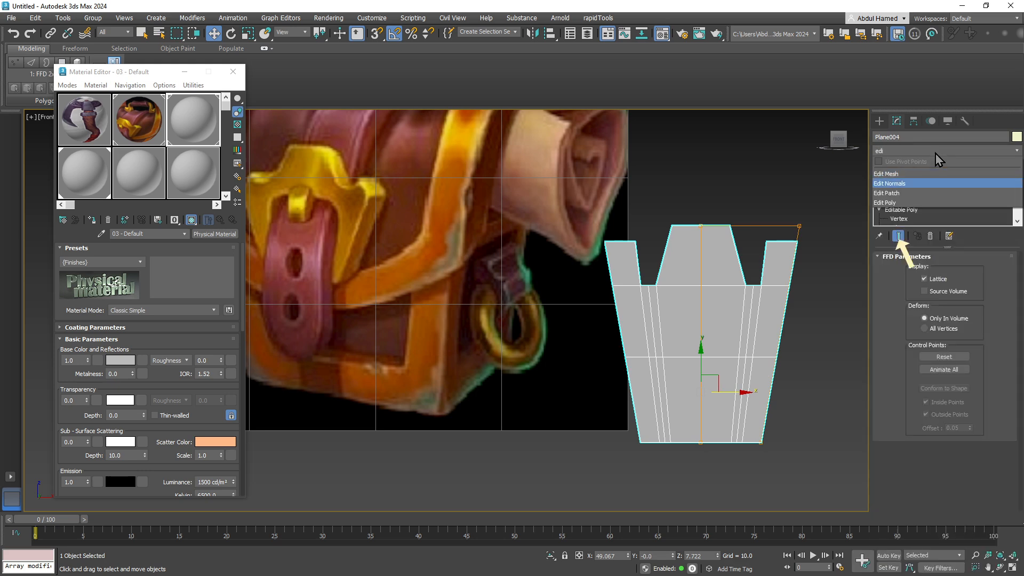
key(Return)
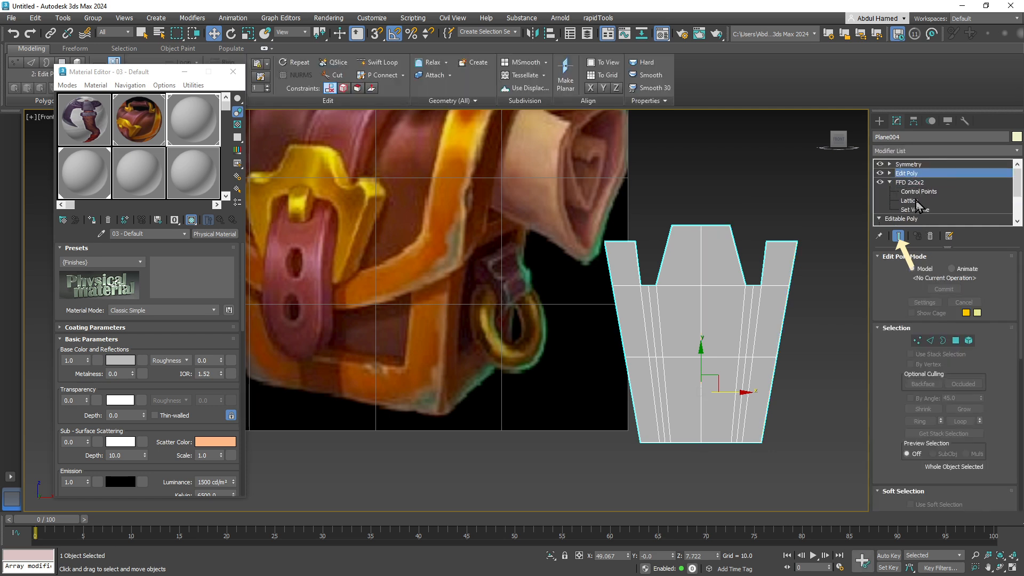
click(889, 173)
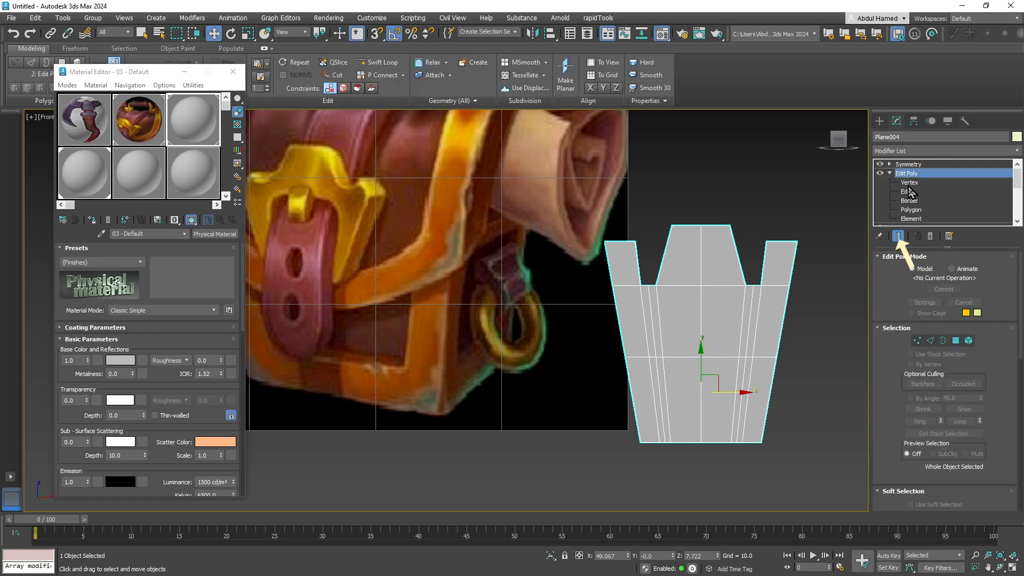
click(909, 183)
Step: Try to move the notch's inner base vertex sideways toward the centre of the clasp
middle_drag(718, 299, 714, 261)
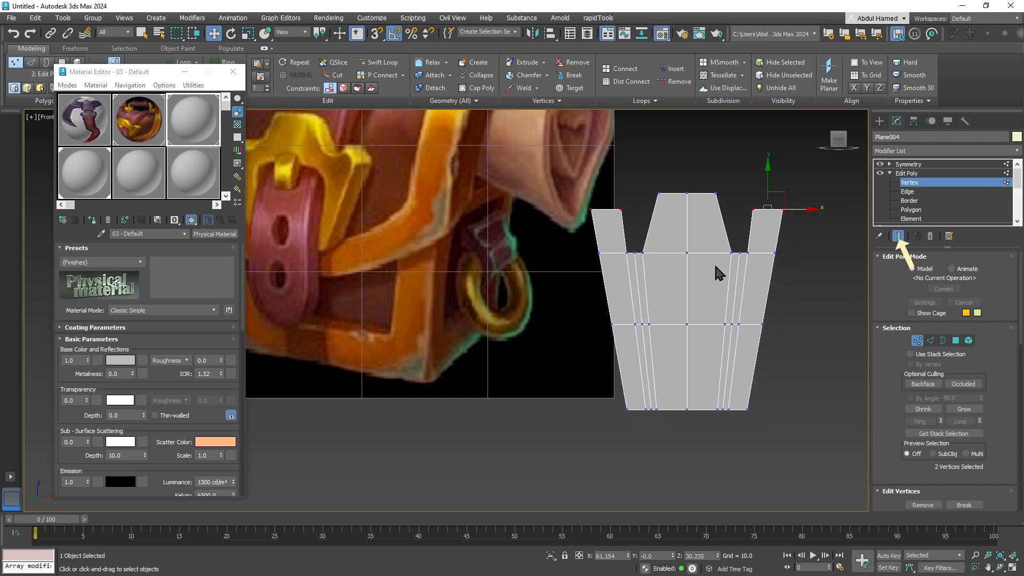
scroll(714, 261, up, 3)
click(738, 247)
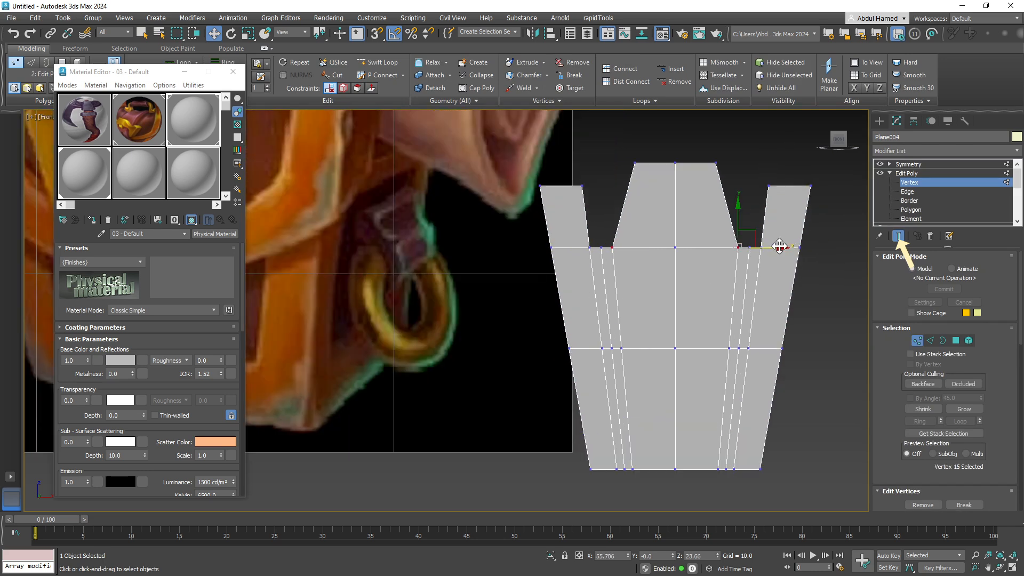
drag(779, 246, 729, 245)
key(ctrl+z)
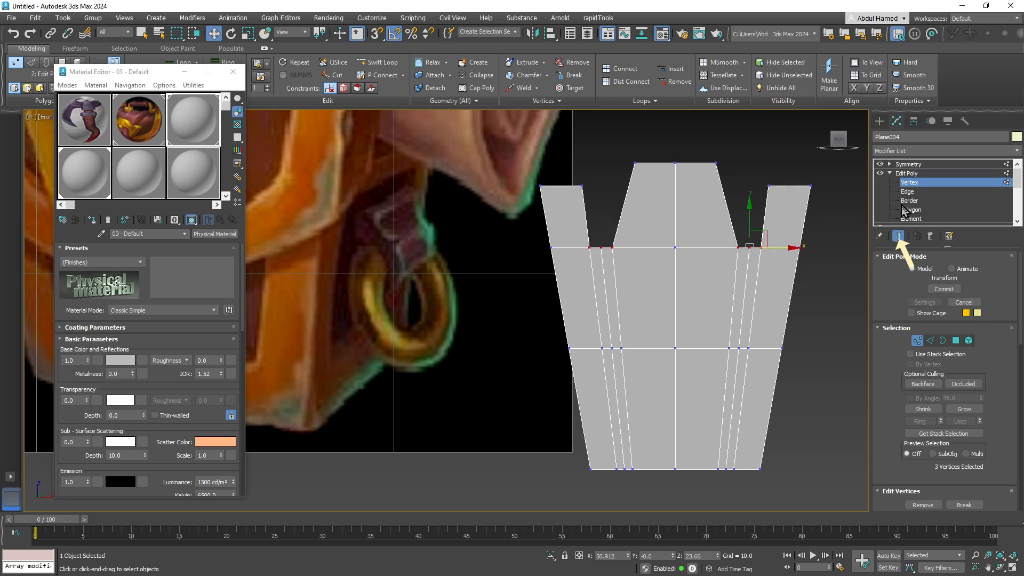
Step: Add an FFD 3x3x3 modifier on the selected notch vertices beneath Symmetry and switch it to control point editing
click(927, 151)
text(fdd)
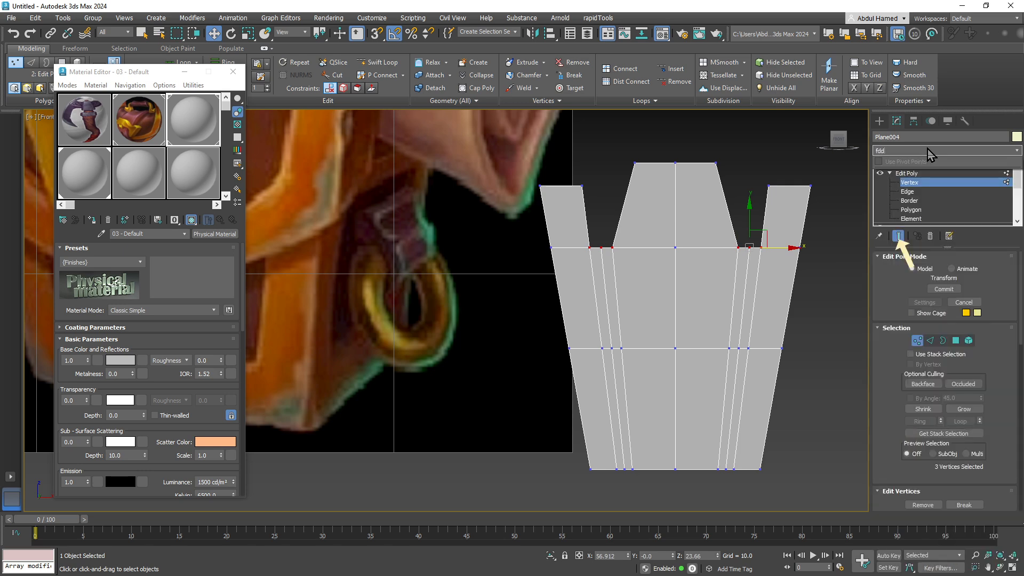
click(928, 154)
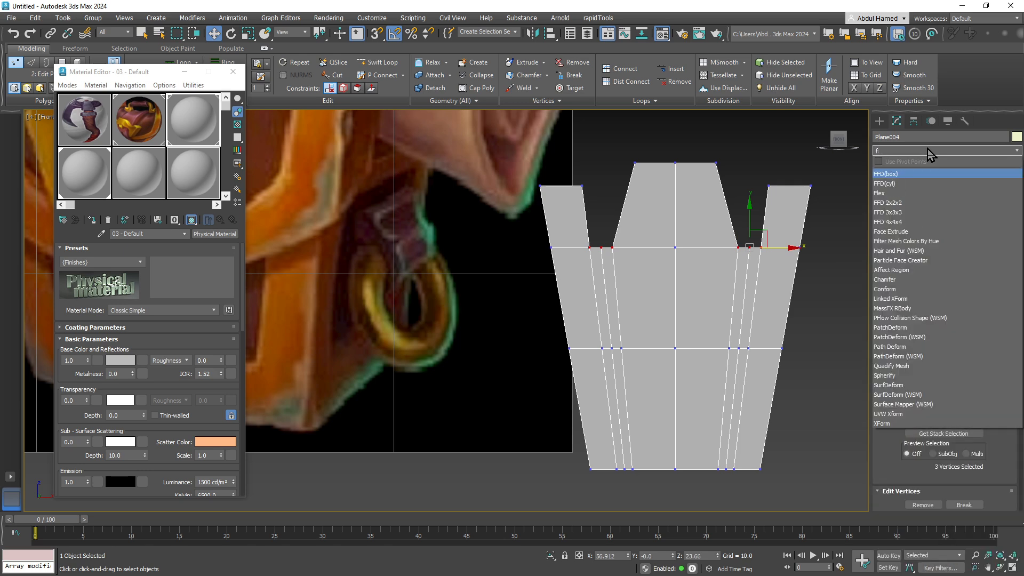
text(ff)
click(908, 205)
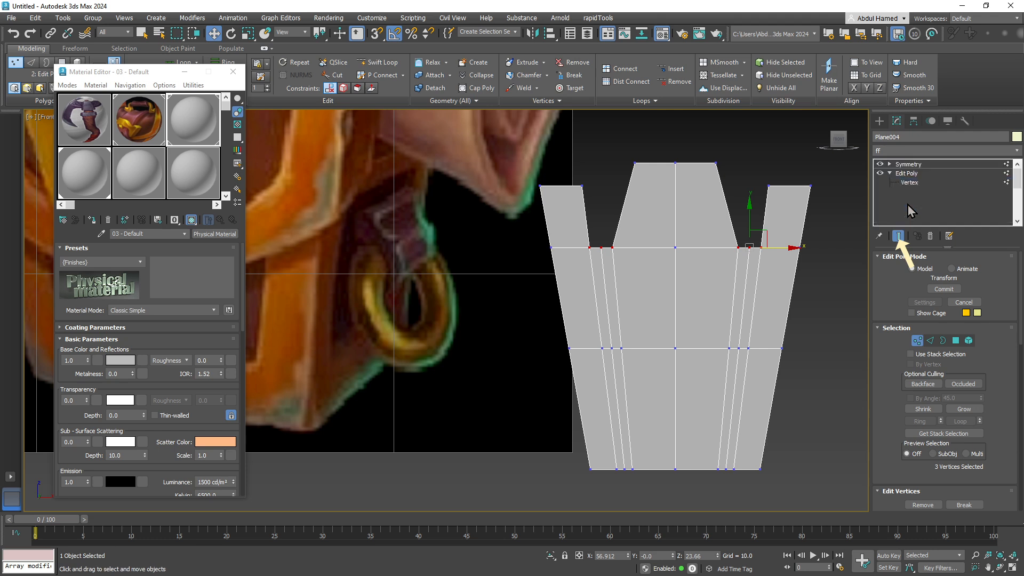
click(890, 174)
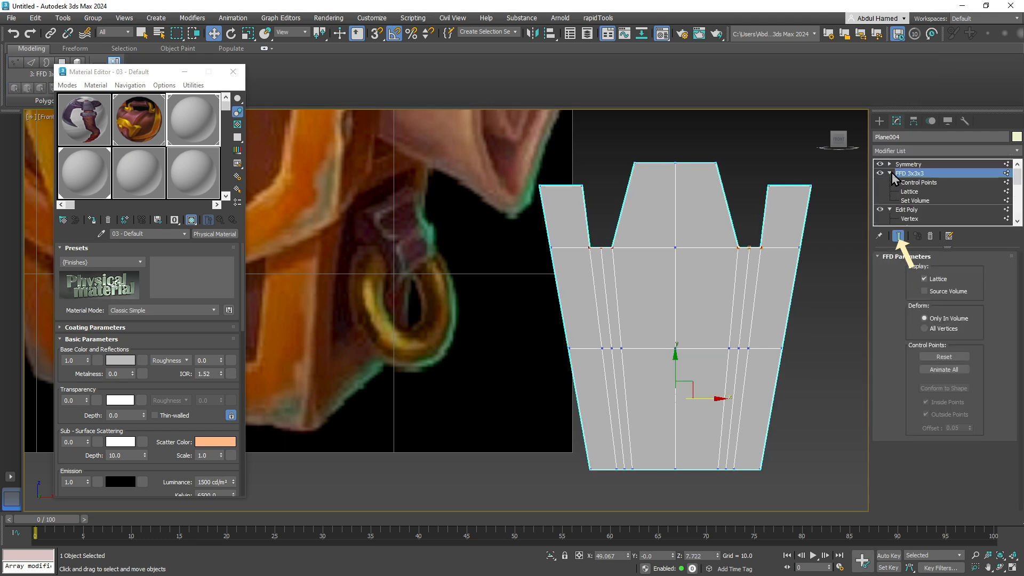
click(906, 183)
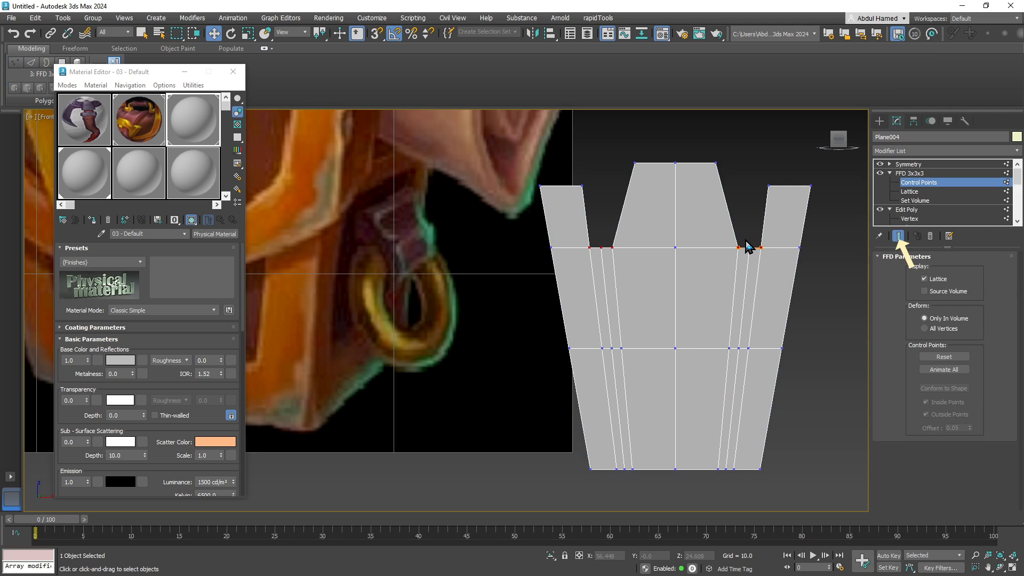
Step: Pull the notch's middle control point down to give the notch base a V shape and close the Material Editor
click(749, 249)
drag(747, 217, 752, 234)
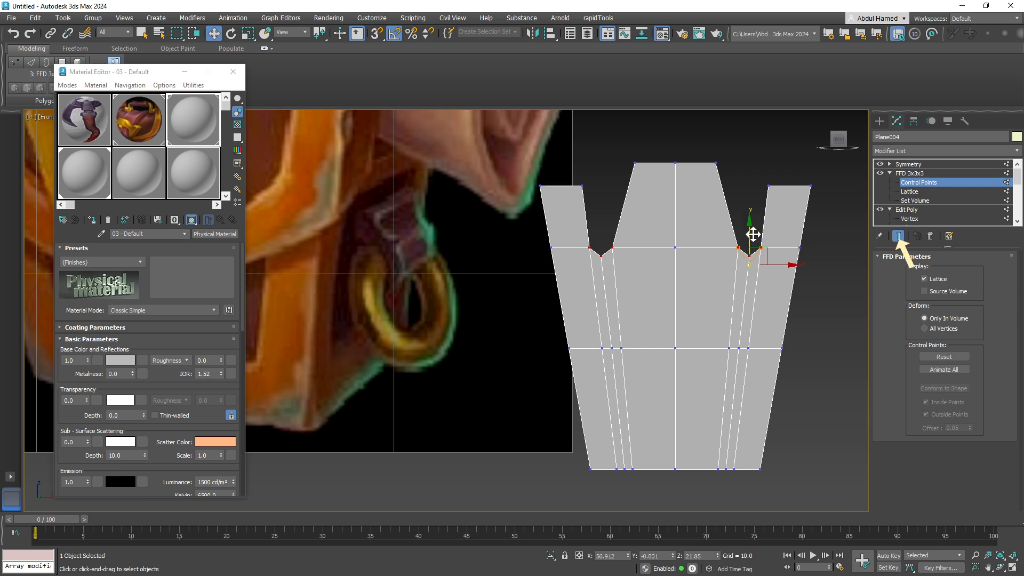
middle_drag(406, 223, 481, 210)
click(234, 72)
Step: Scale the notch's FFD control points horizontally to about 179% to widen the notch, and leave control point editing
middle_drag(463, 264, 384, 337)
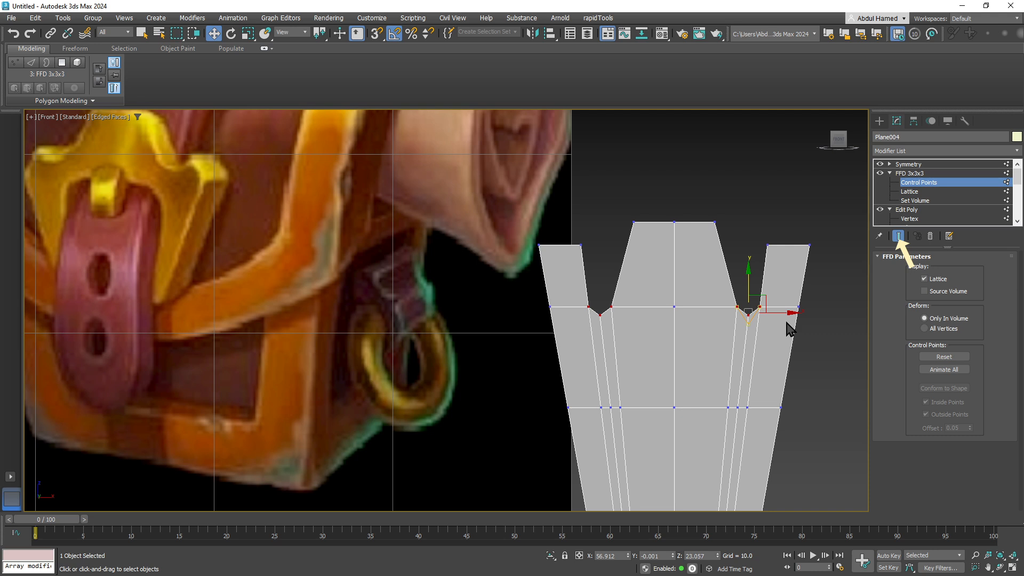
key(r)
drag(797, 311, 829, 313)
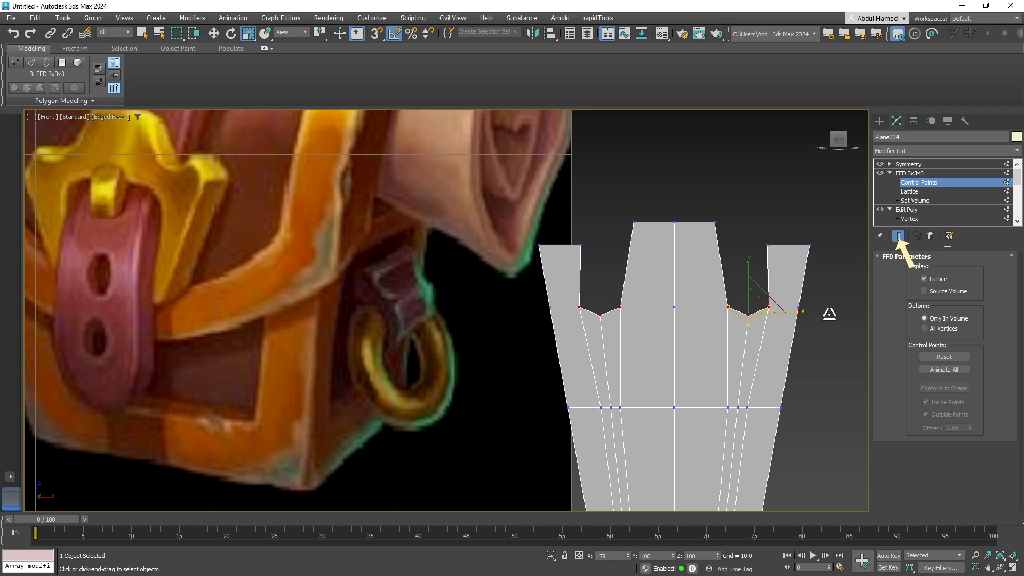
drag(828, 314, 827, 314)
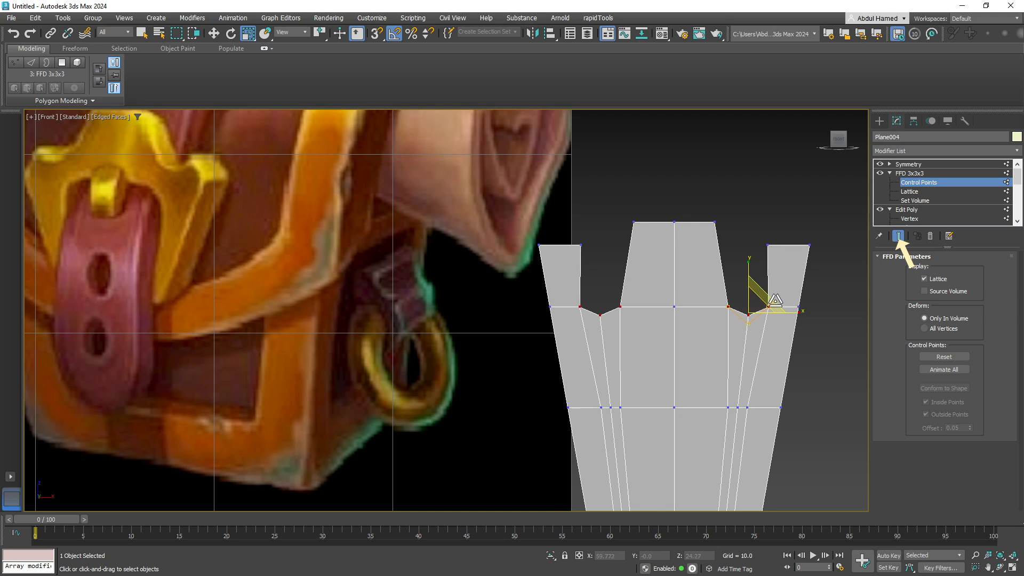
click(909, 173)
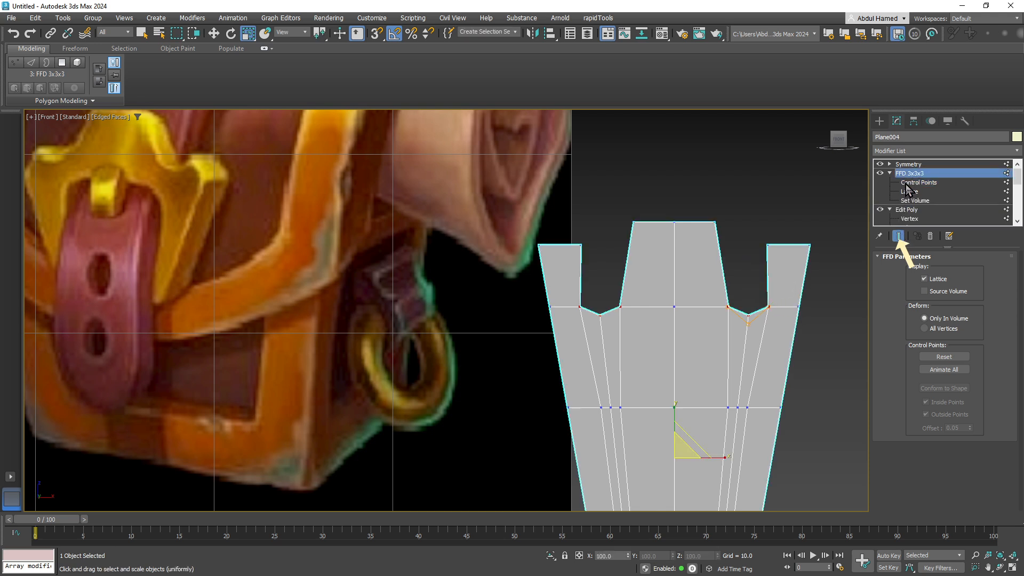
Step: Add an Edit Poly modifier above the FFD 3x3x3 and switch it to vertex editing
click(916, 151)
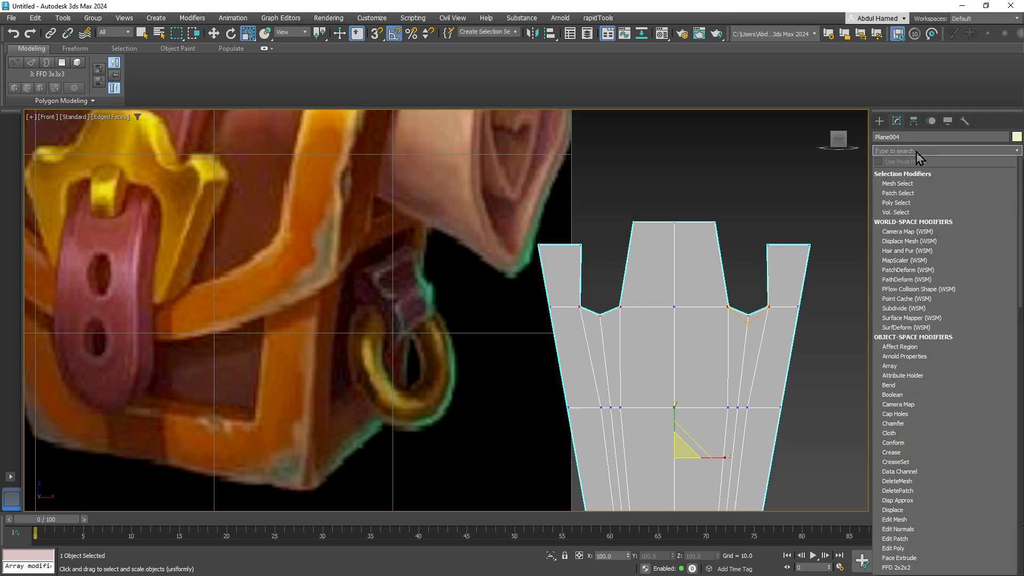
click(916, 151)
click(916, 151)
text(ed)
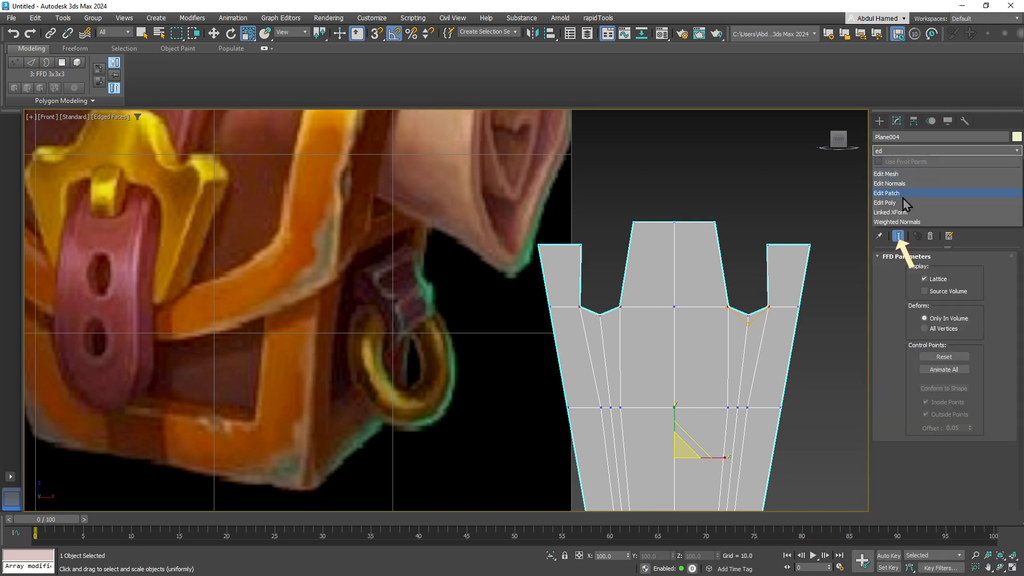
click(907, 203)
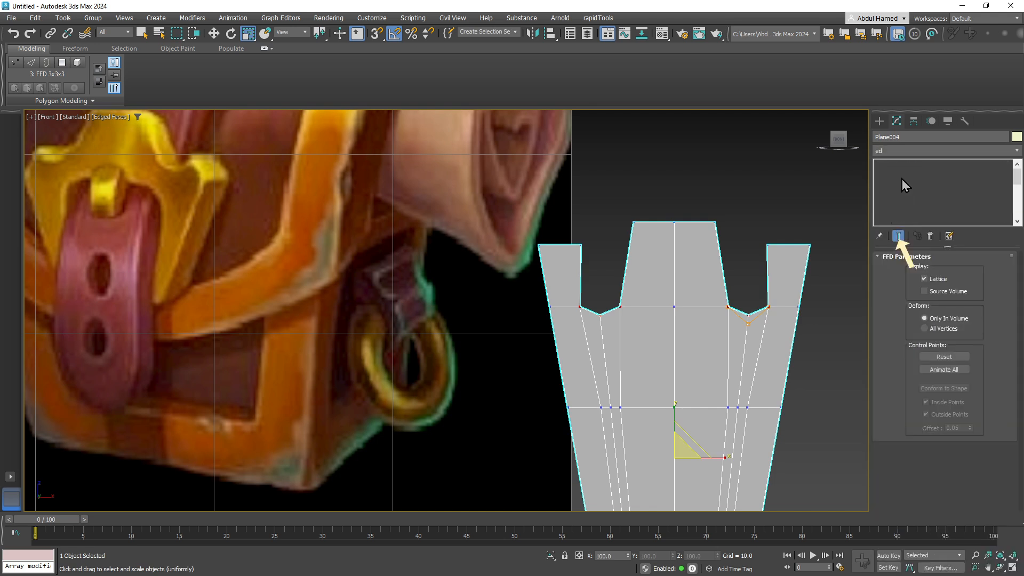
click(889, 174)
click(909, 182)
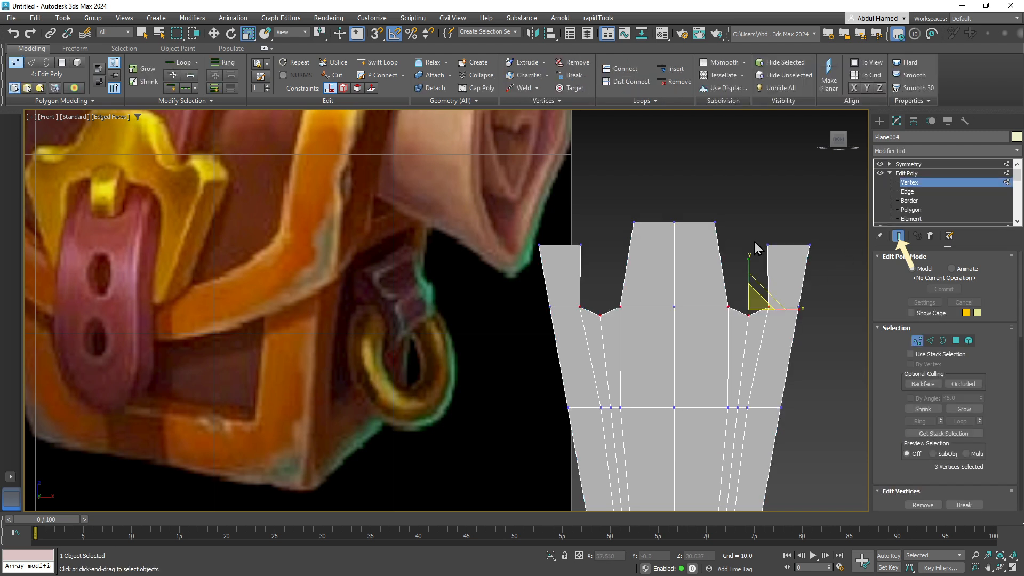
Step: Move the outer prong's inner top vertex outward to about X 61.2 so the prong narrows upward
drag(780, 254, 781, 256)
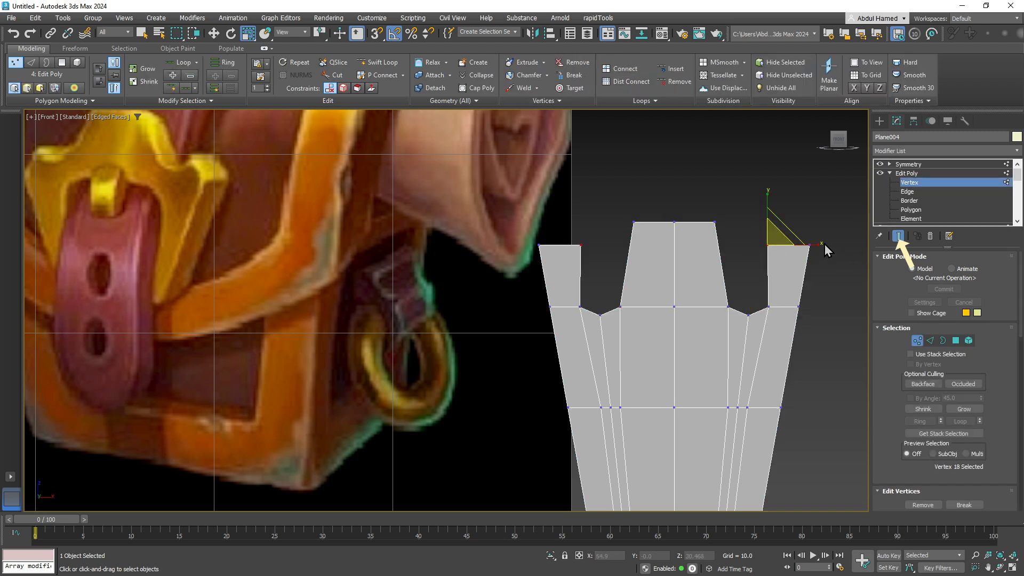
key(w)
drag(813, 245, 835, 246)
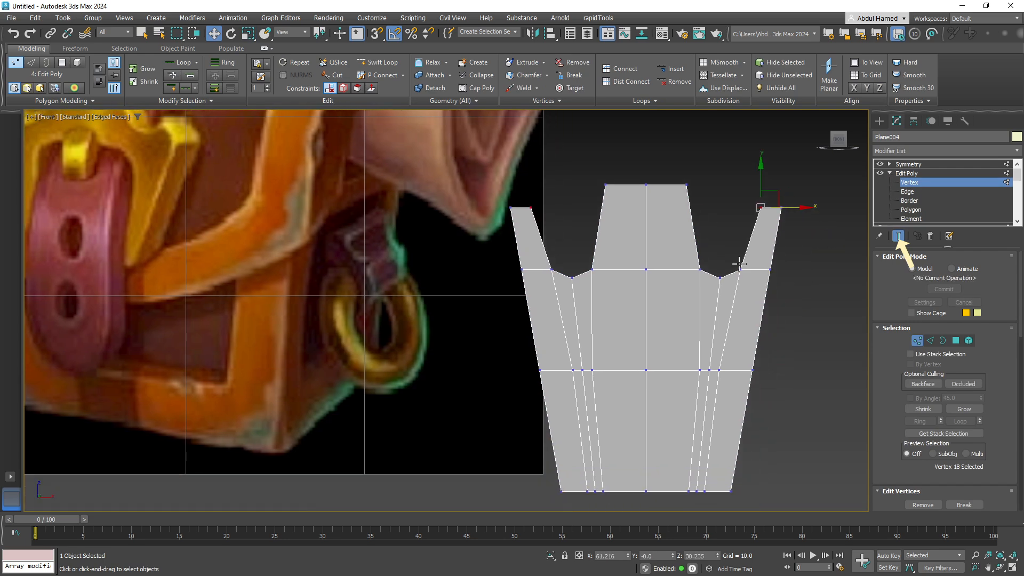
Step: Select all vertices along the clasp's outer side edge and move them slightly outward
middle_drag(795, 311, 767, 274)
drag(782, 244, 766, 292)
ctrl+drag(753, 382, 753, 384)
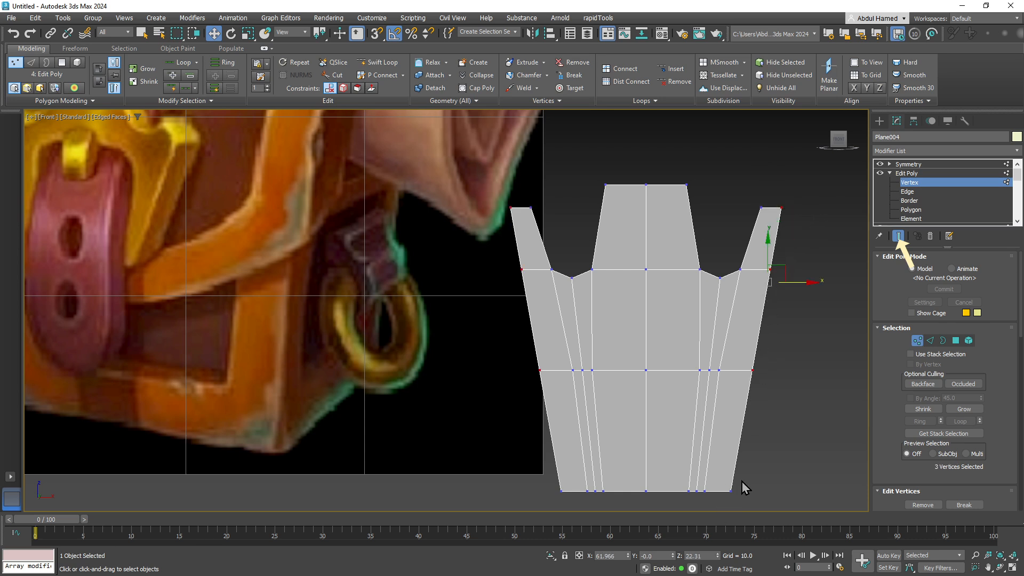
ctrl+drag(742, 483, 725, 502)
drag(800, 333, 812, 335)
Step: Raise the central prong's top vertices, with its centre vertex at about Z 35.6 to form a shallow peak
middle_drag(642, 290, 667, 361)
drag(737, 240, 602, 279)
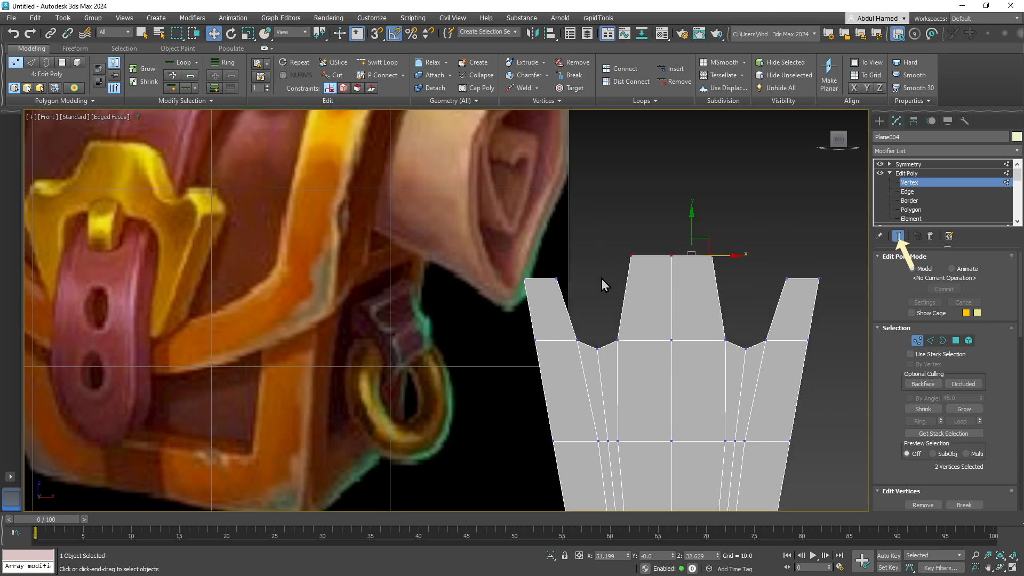
drag(688, 217, 671, 194)
click(671, 234)
middle_drag(699, 256, 704, 234)
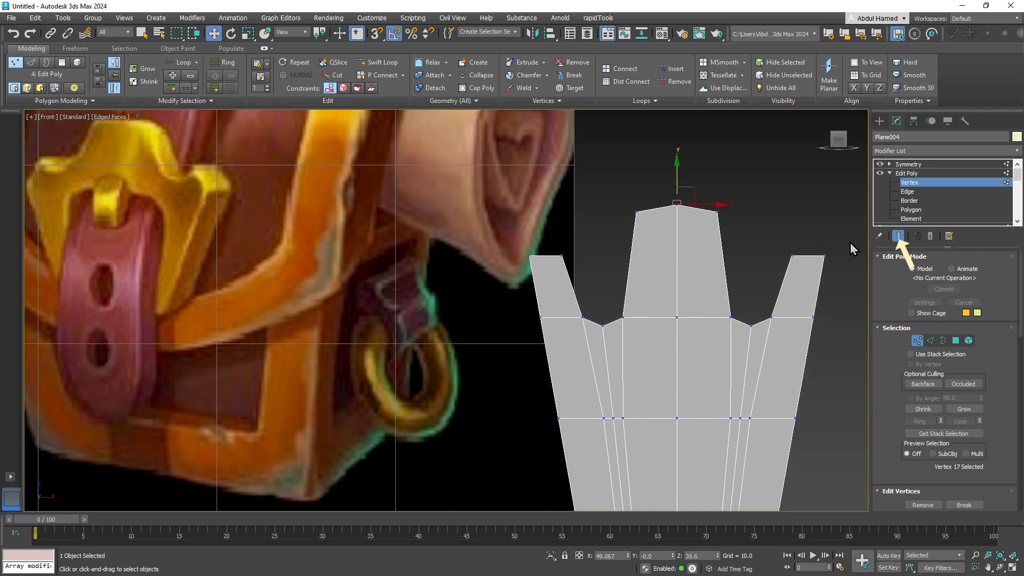
Step: Lower the outer prong's outer top corner into a slant and raise the three notch base vertices to about Z 26.3
click(824, 255)
drag(835, 240, 832, 256)
drag(785, 351, 785, 349)
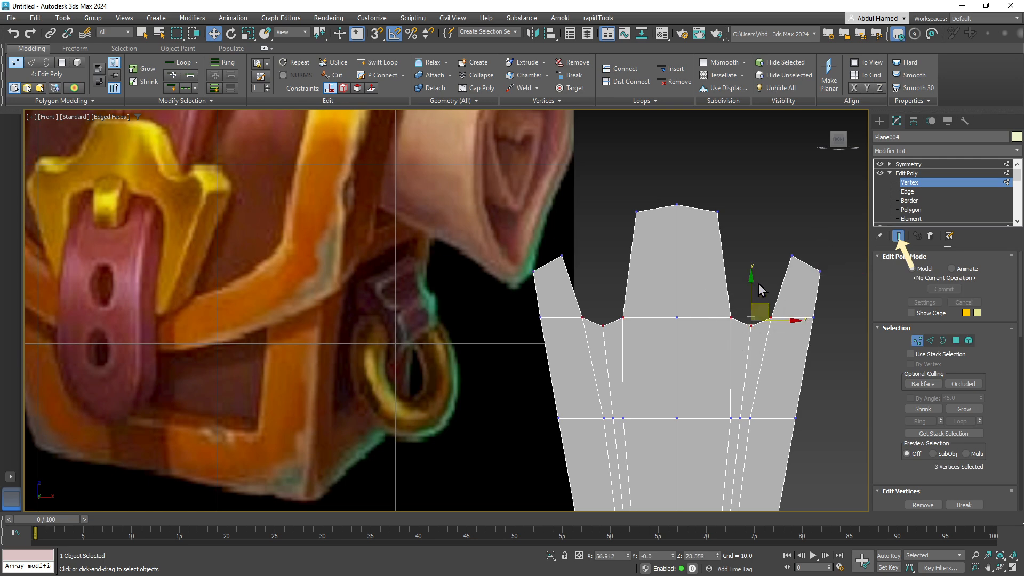
drag(747, 279, 756, 253)
Step: Lower the central prong's top vertices slightly
middle_drag(752, 285, 745, 310)
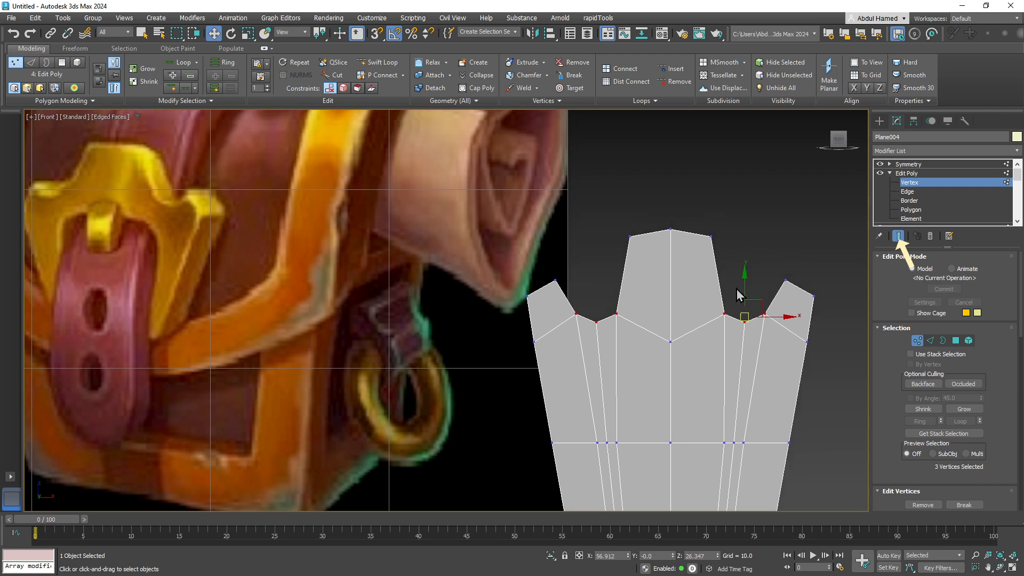
drag(736, 223, 612, 258)
drag(687, 203, 687, 220)
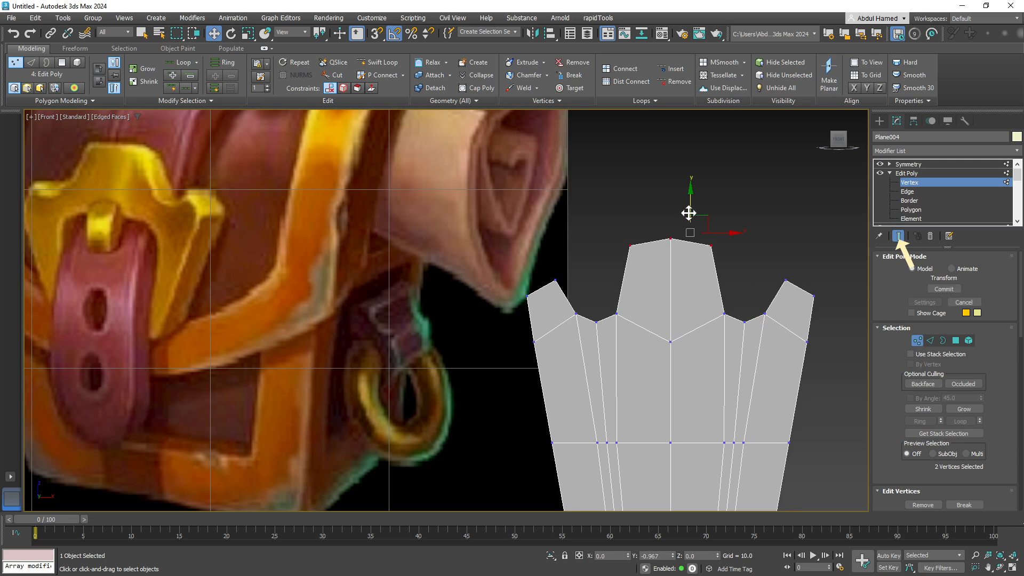
Step: Shorten the clasp by raising its bottom vertex row, and raise the middle vertex row to about Z 15.5
middle_drag(683, 257, 677, 222)
scroll(681, 156, down, 3)
drag(744, 330, 601, 361)
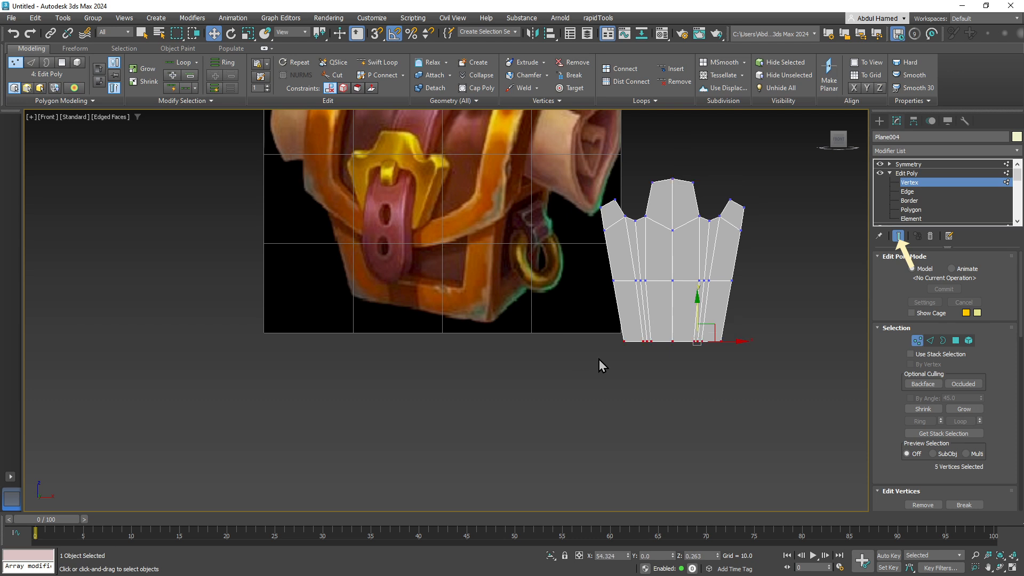
middle_drag(600, 361, 536, 454)
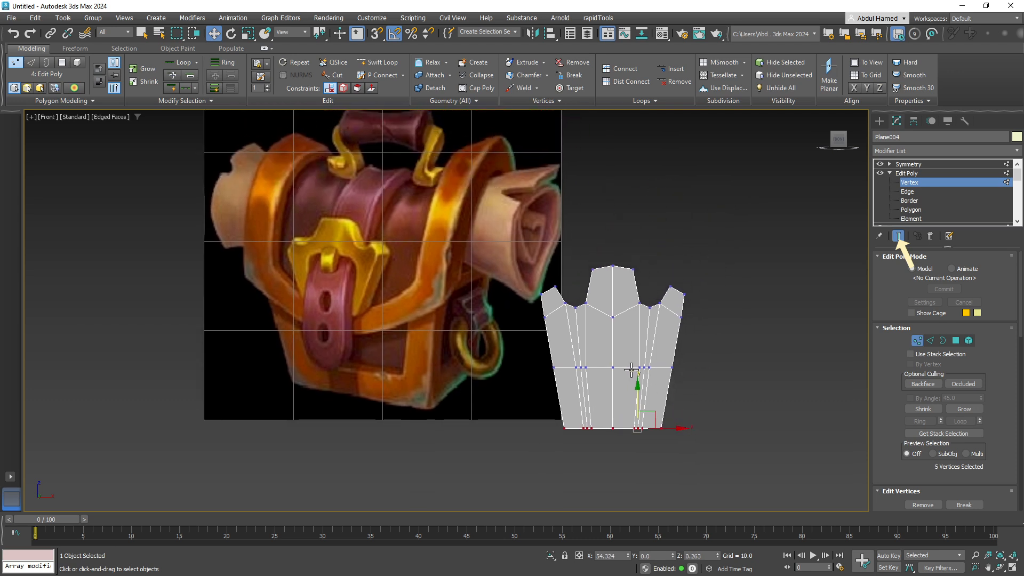
drag(638, 392, 607, 376)
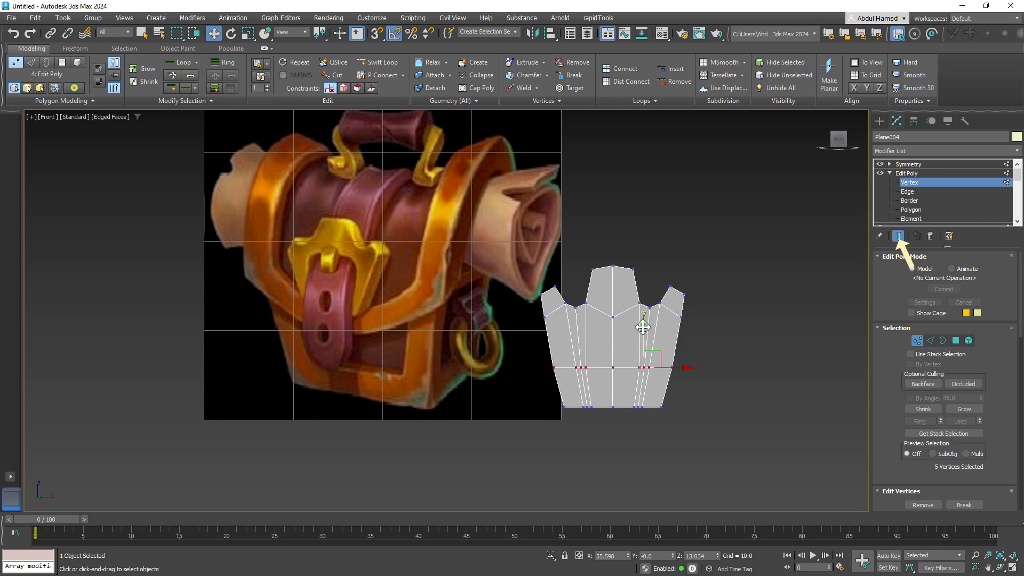
drag(643, 334, 644, 316)
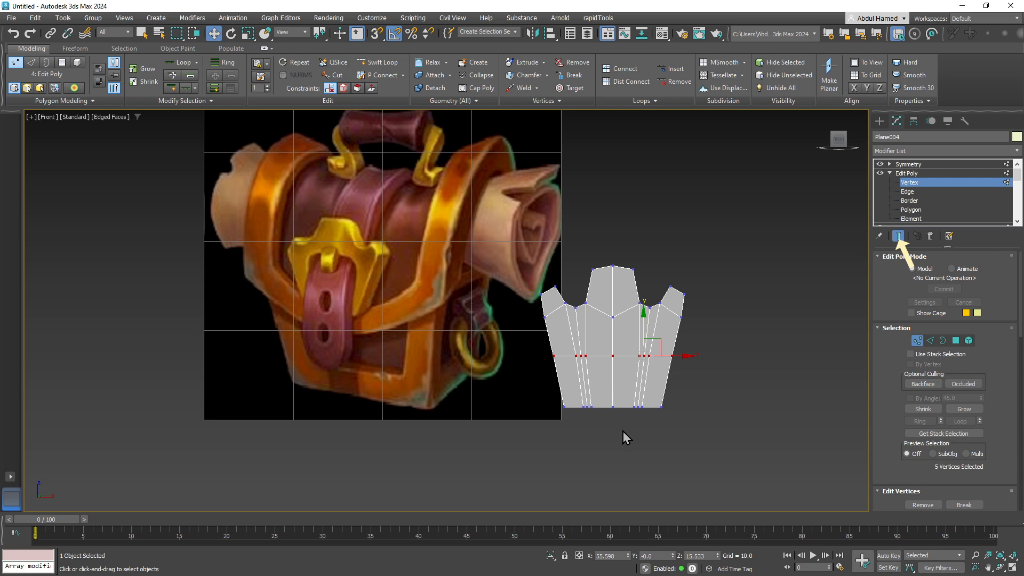
Step: Move the outer prong's outer corner vertex slightly outward and down to about X 64.6, Z 27.9
click(684, 294)
scroll(688, 318, up, 4)
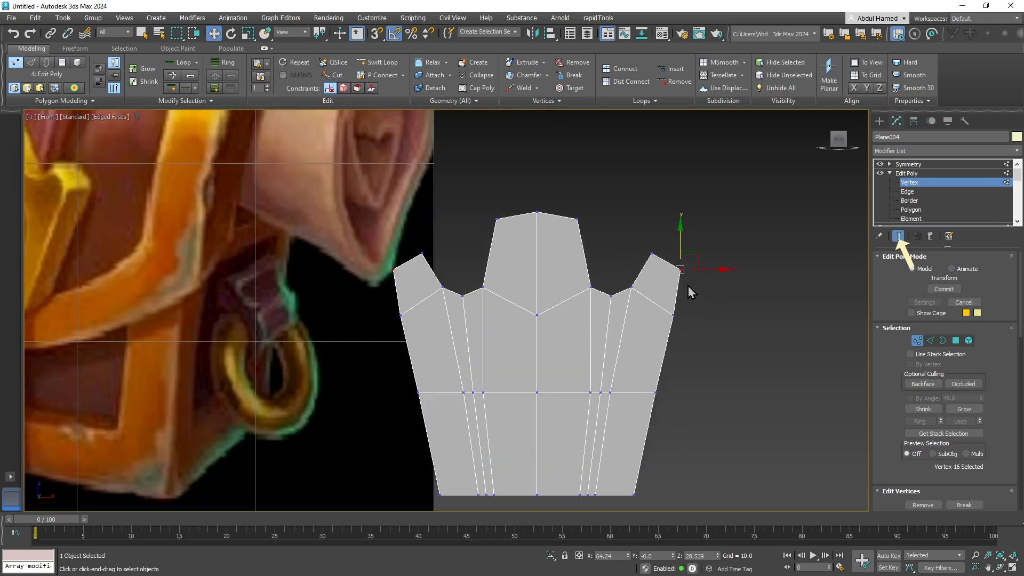
drag(692, 256, 699, 257)
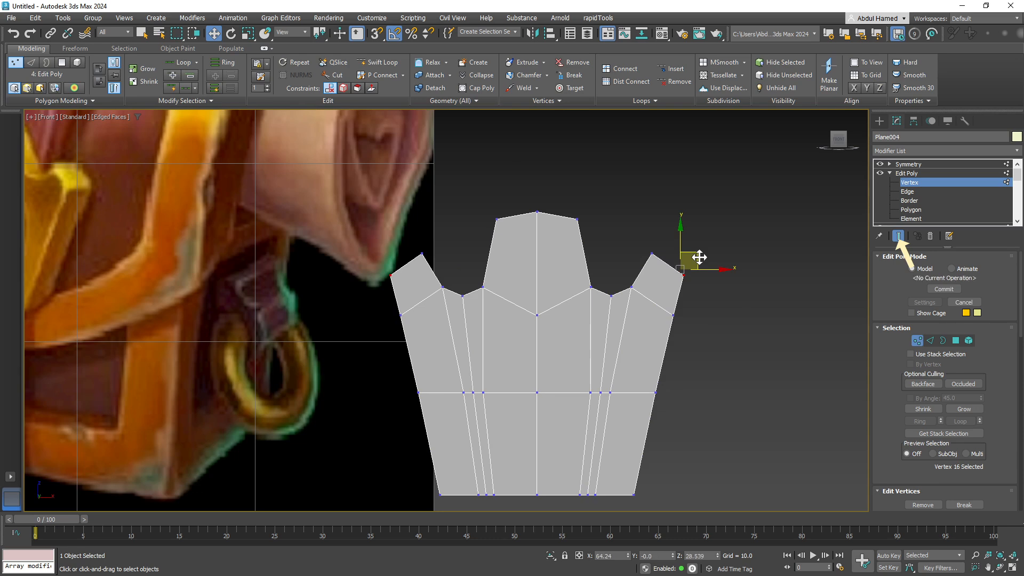
scroll(701, 302, down, 5)
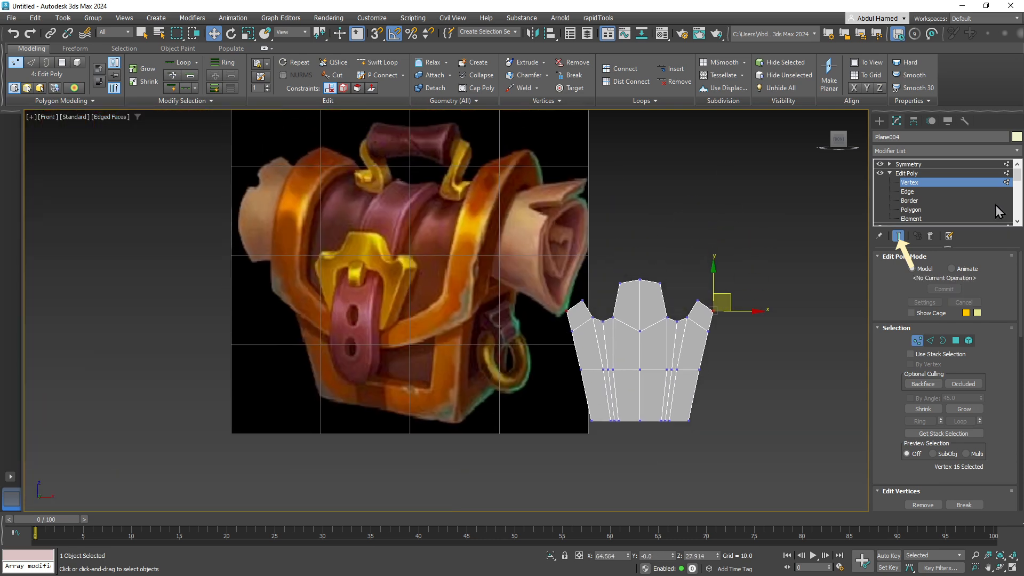
Step: Collapse the clasp's entire modifier stack into an Editable Poly
click(933, 165)
right_click(932, 164)
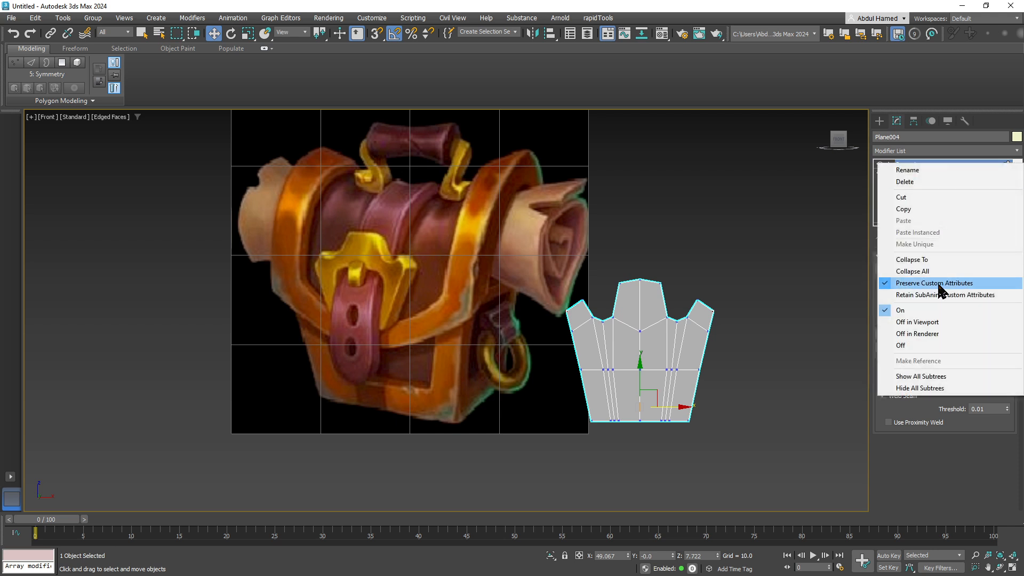
click(913, 271)
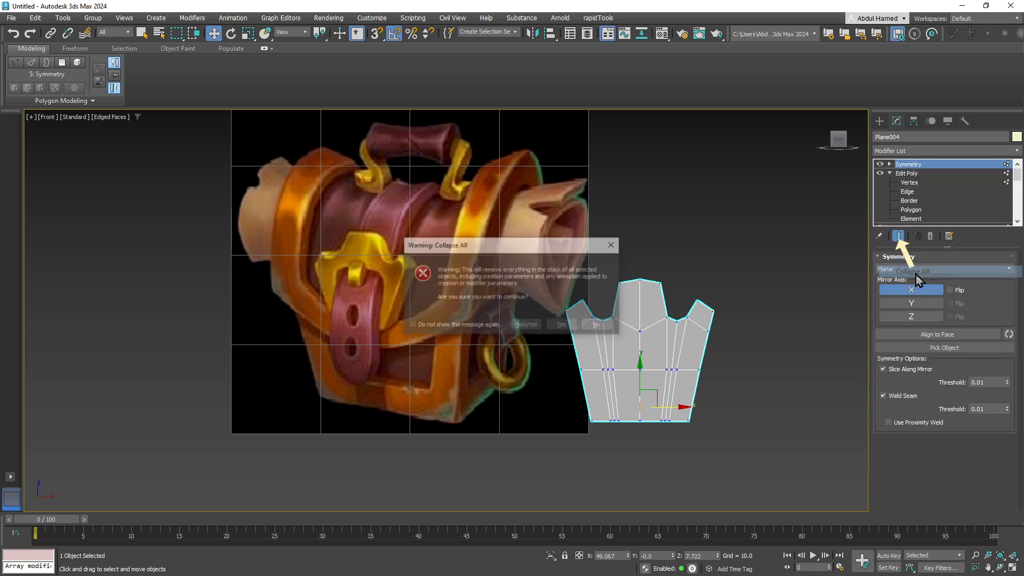
click(554, 328)
middle_drag(555, 347, 585, 340)
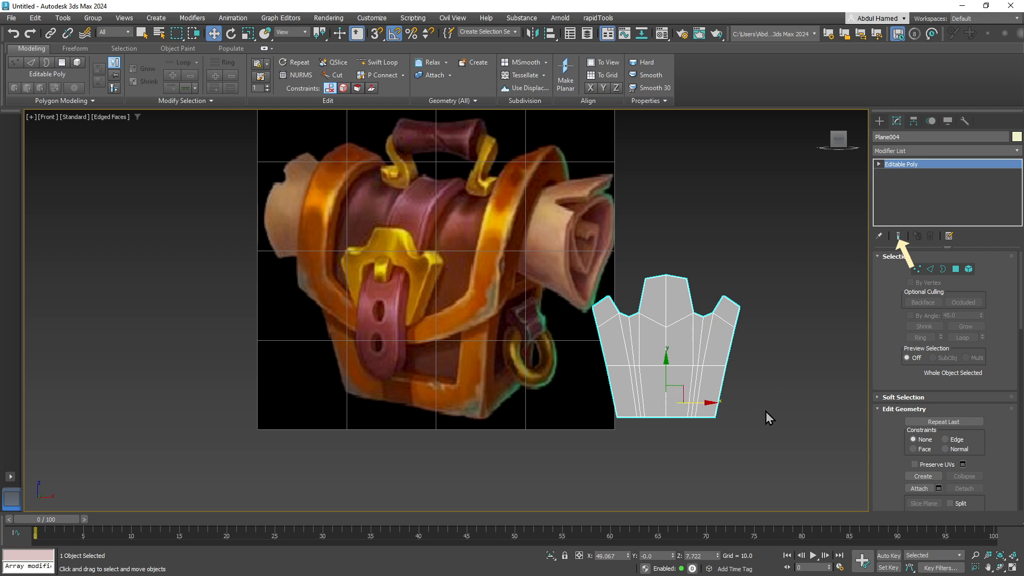
Step: Insert two horizontal SwiftLoop edge loops across the clasp, one just below the prongs and one near its bottom edge
middle_drag(749, 405, 742, 373)
scroll(679, 340, up, 2)
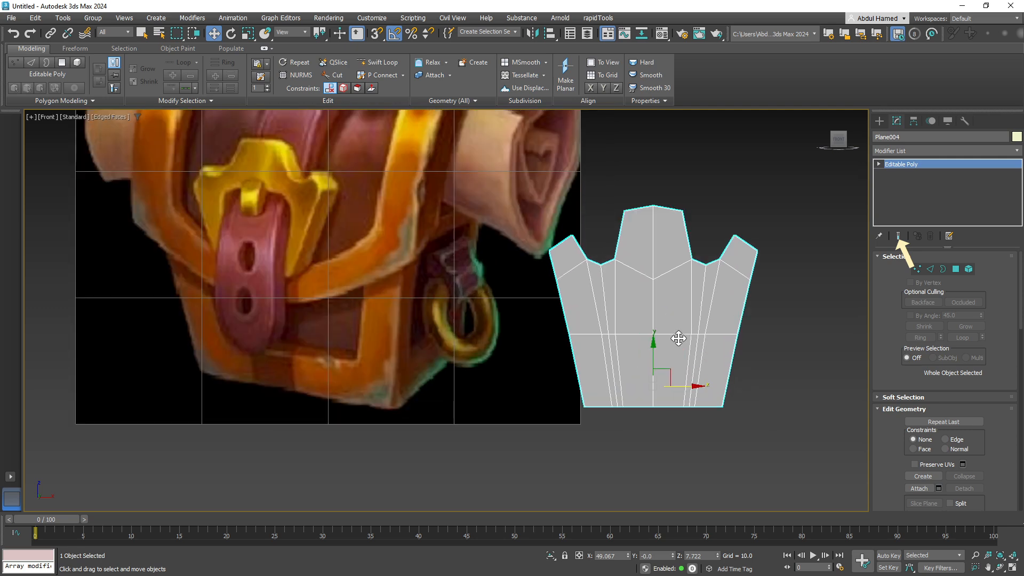
middle_drag(678, 342, 698, 396)
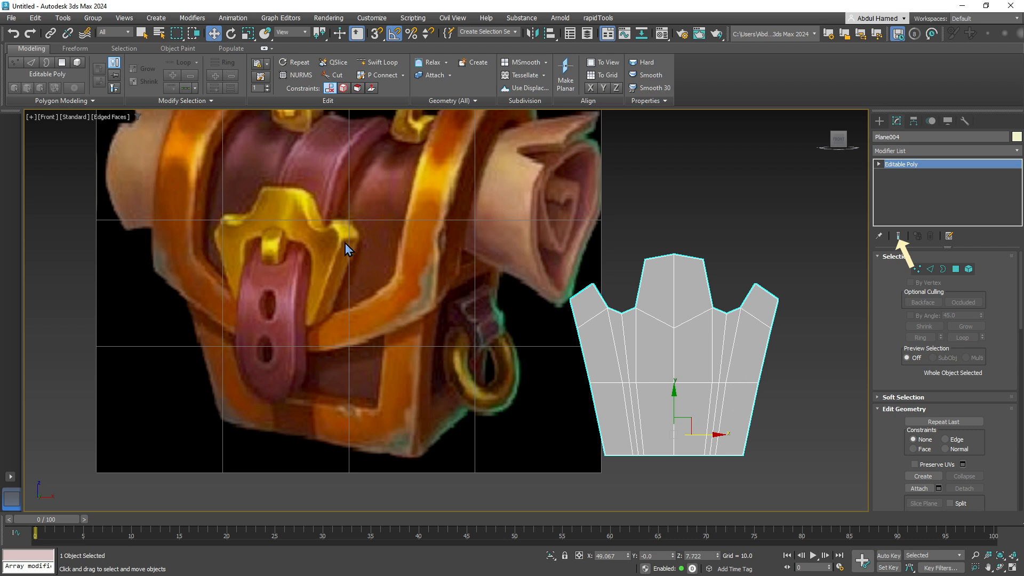
click(388, 65)
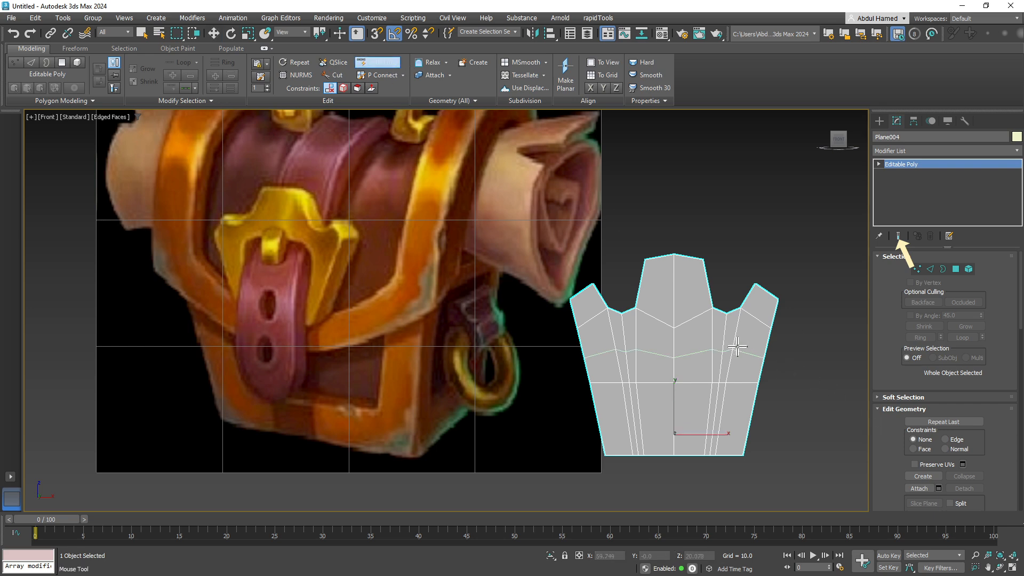
click(736, 345)
click(877, 165)
click(899, 192)
key(w)
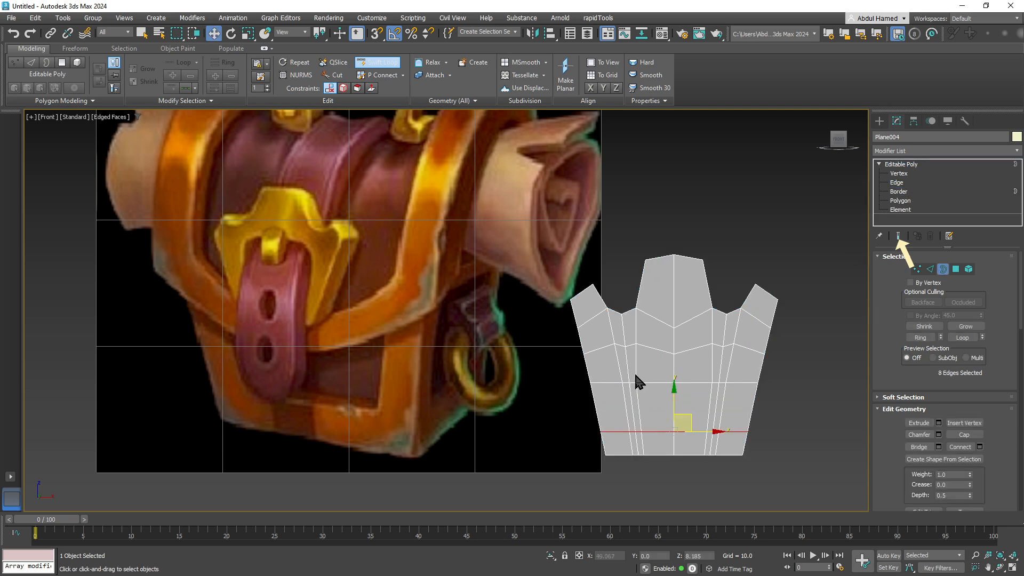
Step: Cut a central opening in the clasp by deleting the eight middle polygons between the two new edge loops
click(623, 373)
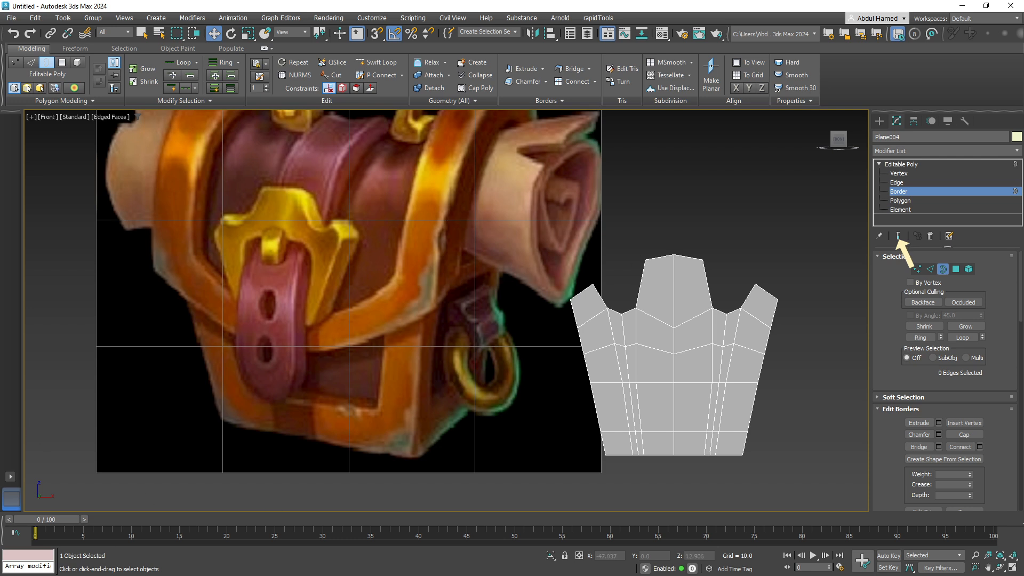
click(908, 201)
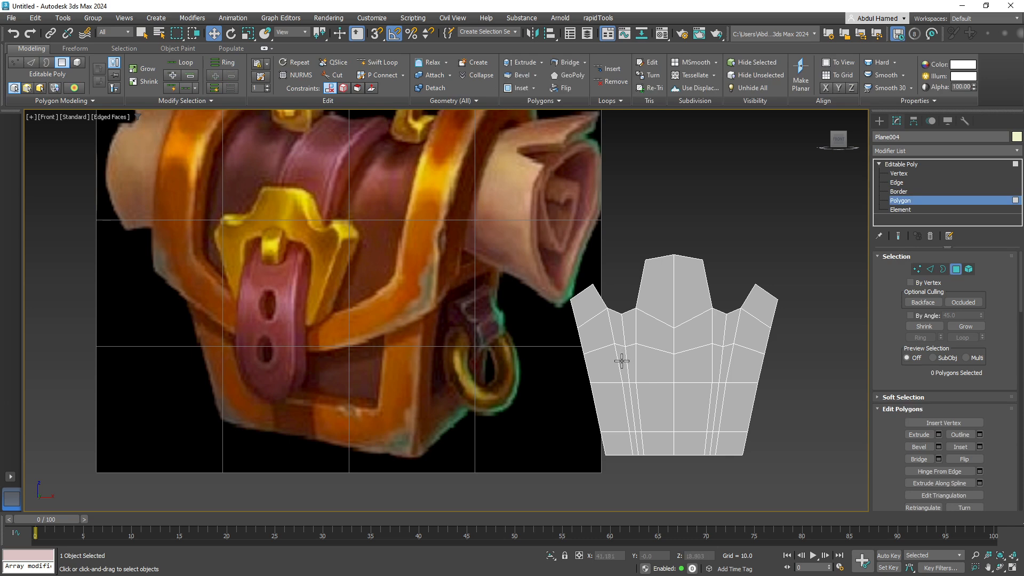
click(628, 362)
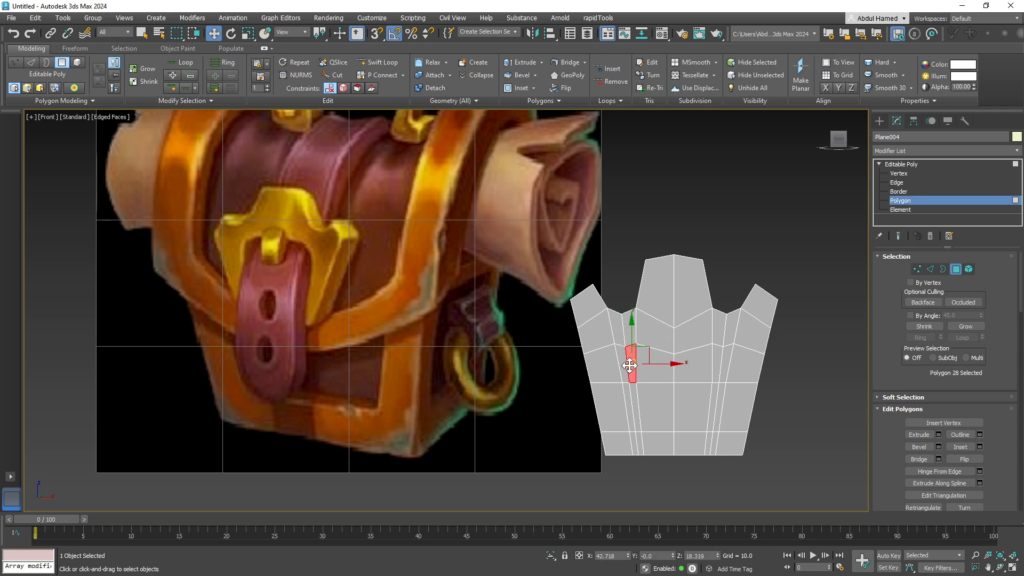
ctrl+click(661, 365)
ctrl+click(690, 365)
ctrl+click(716, 371)
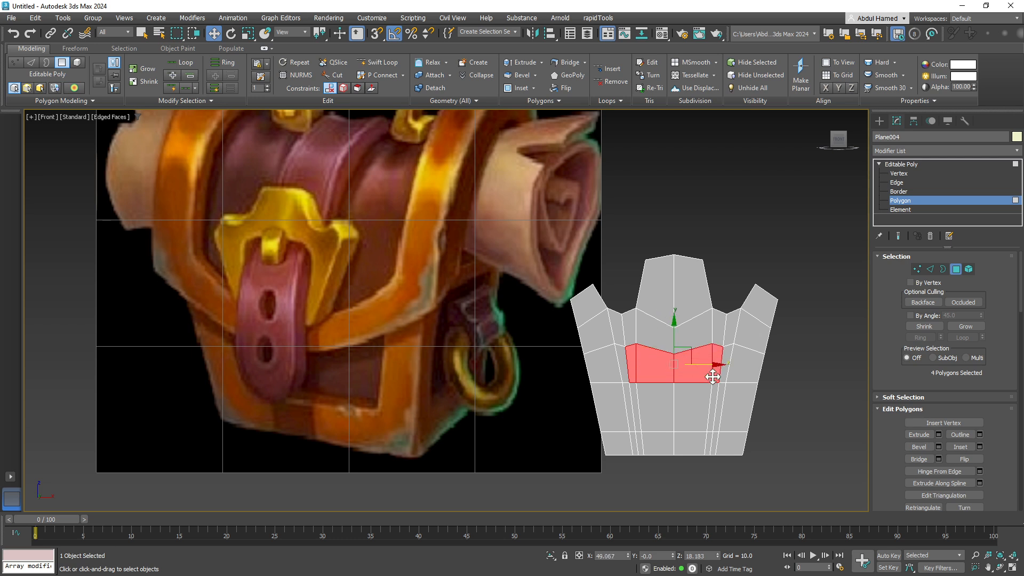
ctrl+click(712, 395)
ctrl+click(685, 413)
ctrl+click(643, 414)
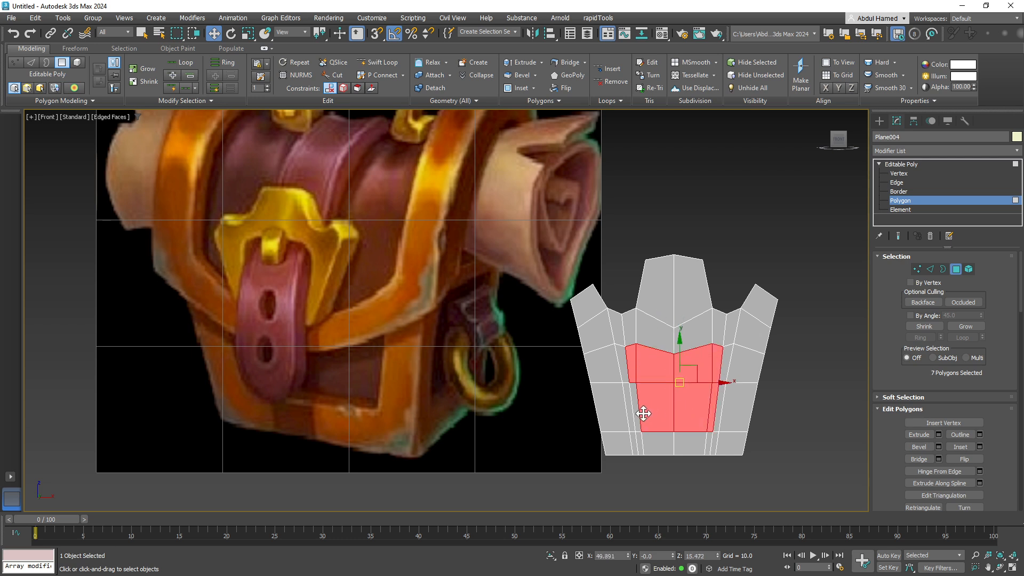
ctrl+click(637, 413)
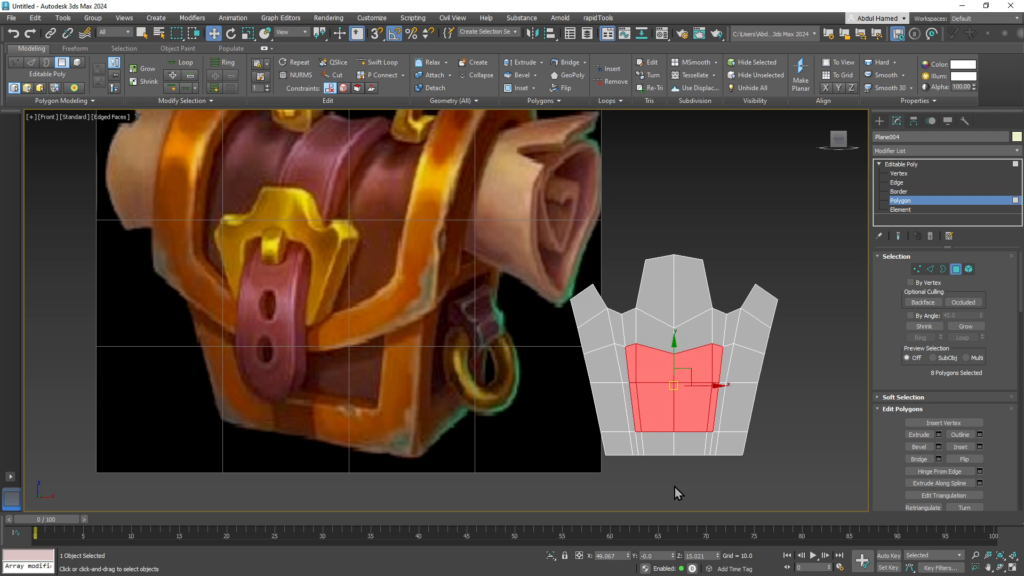
key(Delete)
Step: Raise the middle vertex of the opening's top edge to about Z 22 so the edge arches gently
scroll(642, 363, up, 3)
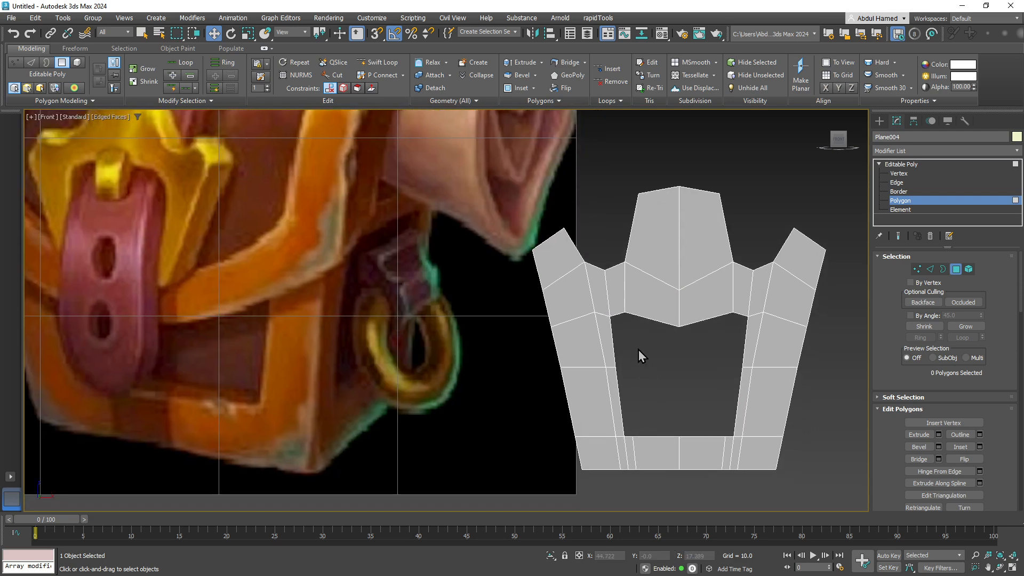
click(899, 173)
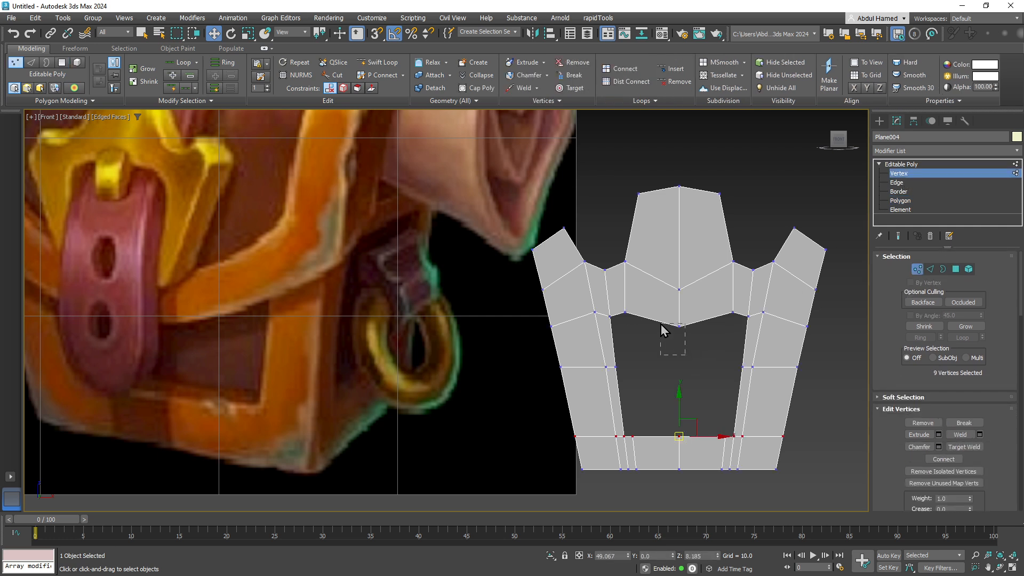
click(682, 321)
drag(684, 320, 700, 302)
ctrl+click(732, 311)
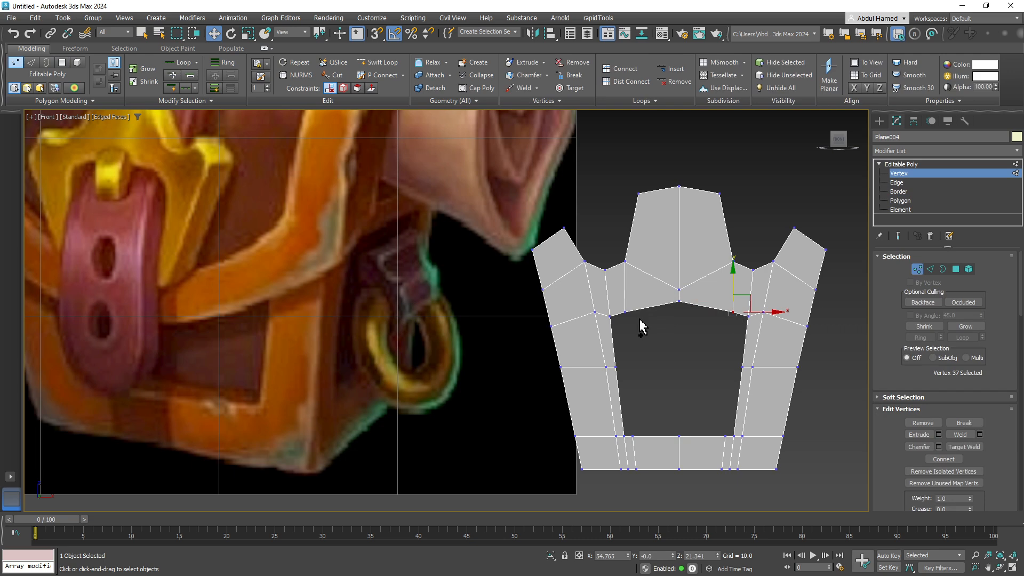
ctrl+click(624, 312)
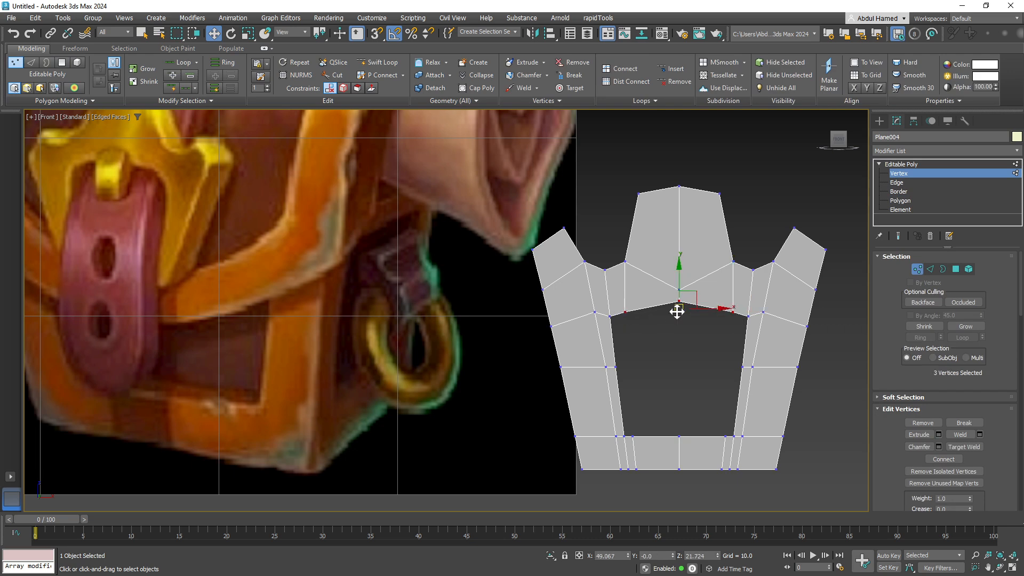
click(681, 335)
click(625, 311)
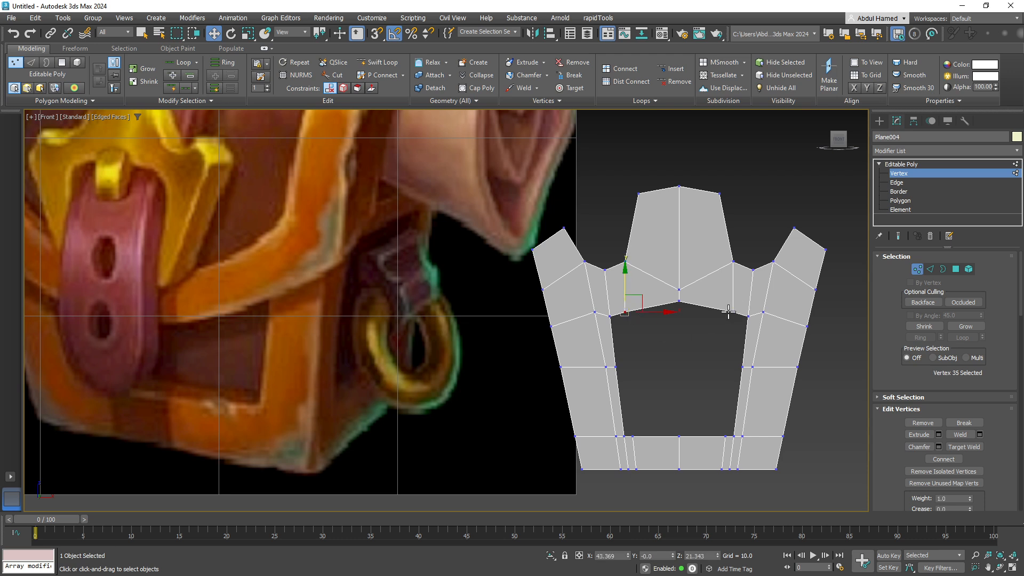
click(678, 302)
drag(680, 271, 683, 275)
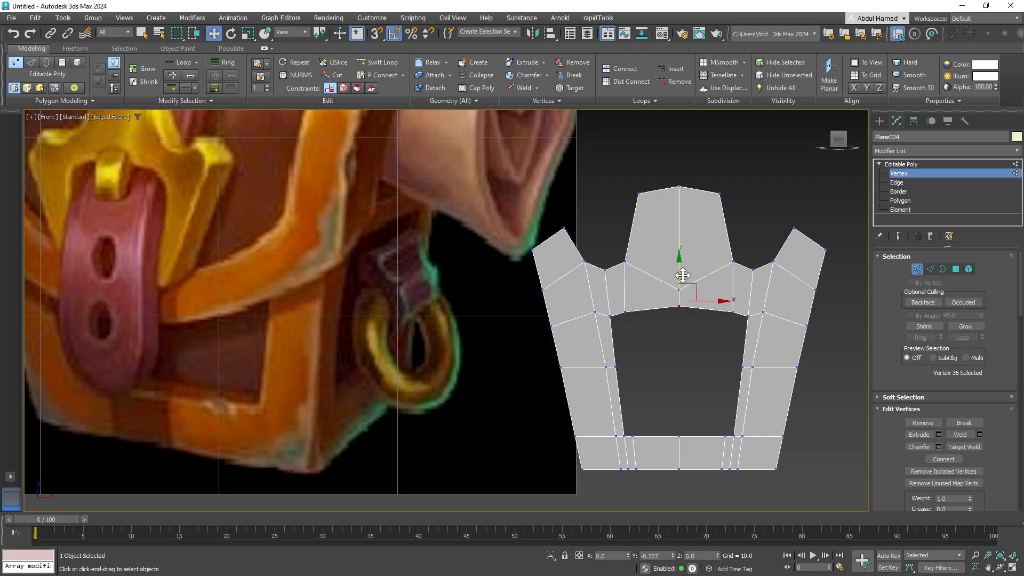
Step: Delete all vertices of the clasp's left half, keeping the centre line and the right half
middle_drag(658, 356, 664, 328)
scroll(663, 327, down, 3)
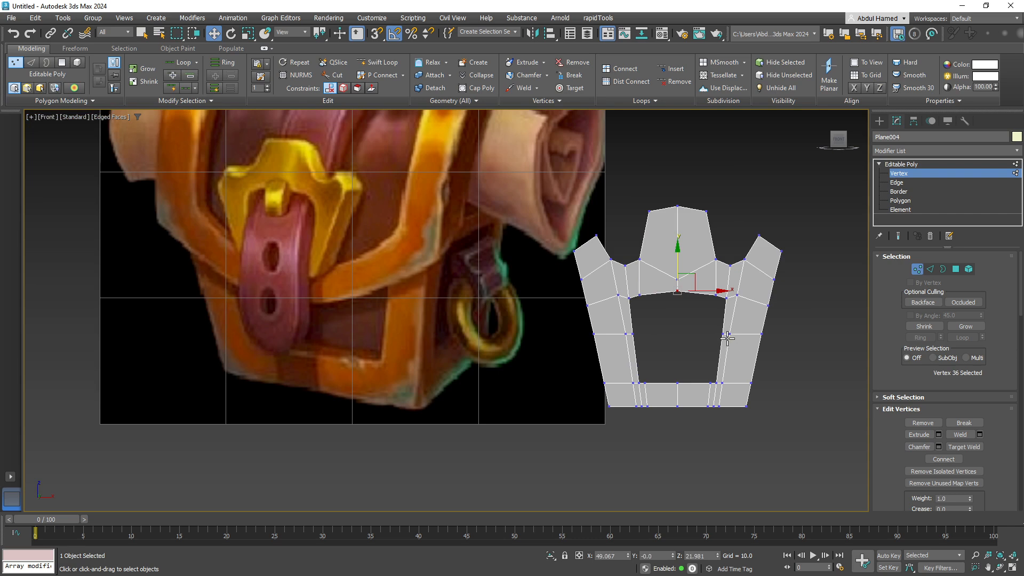
key(q)
drag(648, 426, 655, 429)
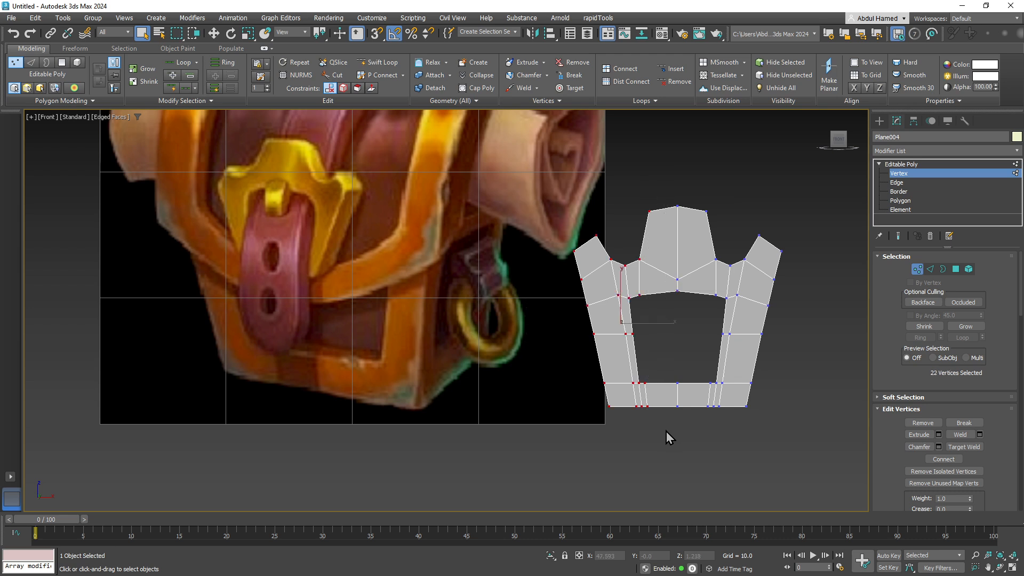
key(Delete)
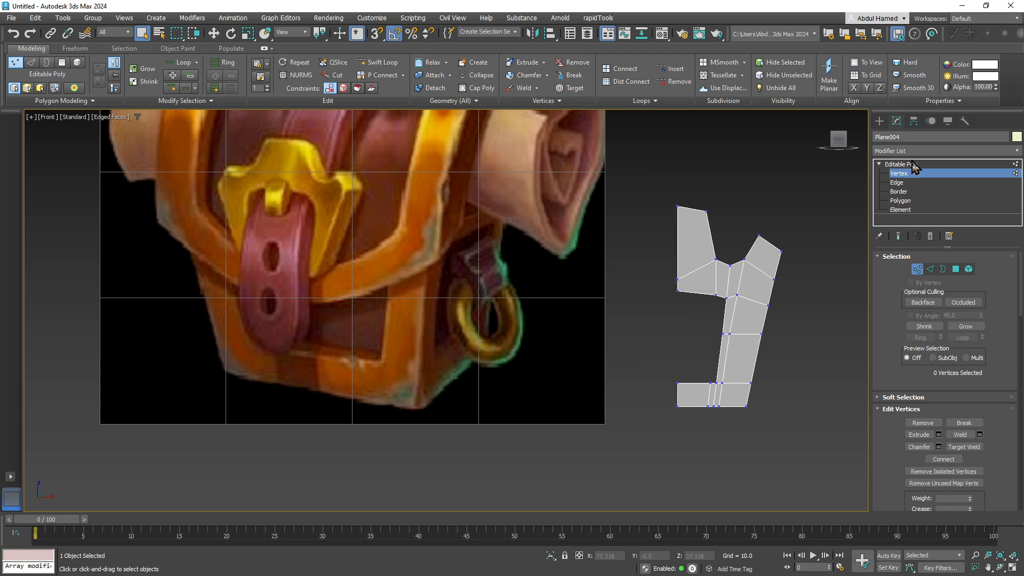
Step: Add a Symmetry modifier mirroring the clasp in X, and show the end result while editing the base mesh's vertices
click(914, 152)
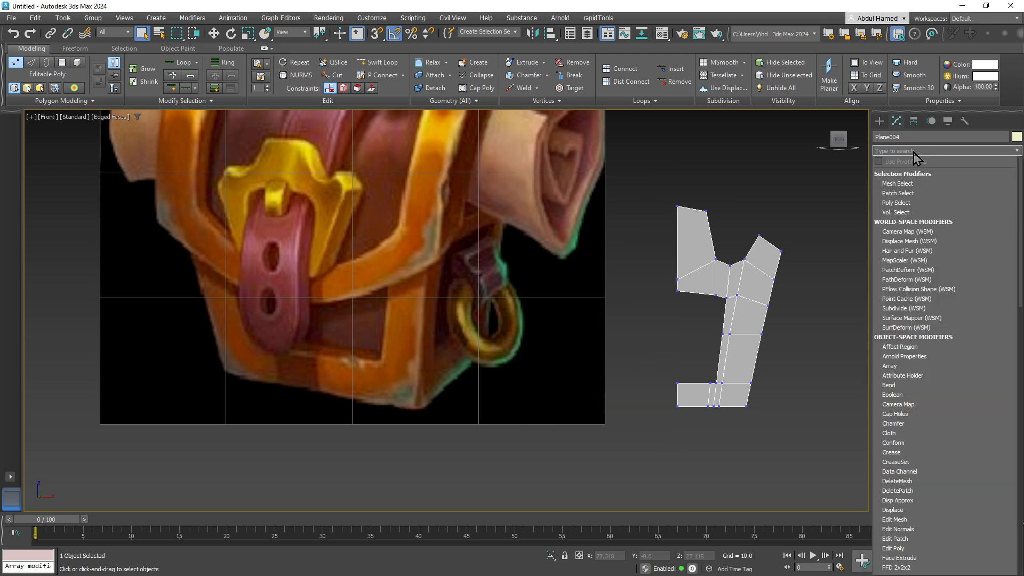
text(sym)
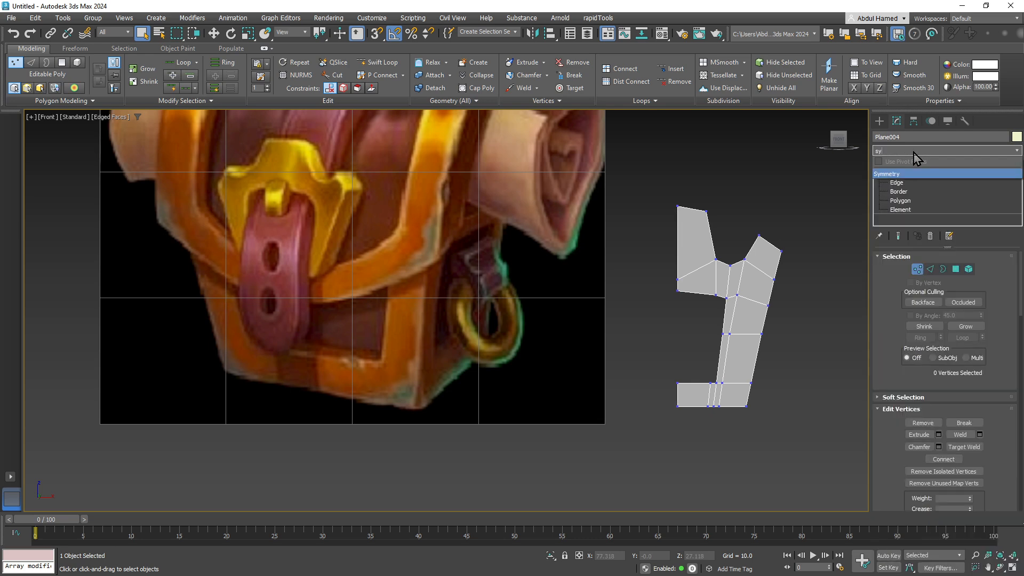
key(Return)
scroll(693, 317, up, 4)
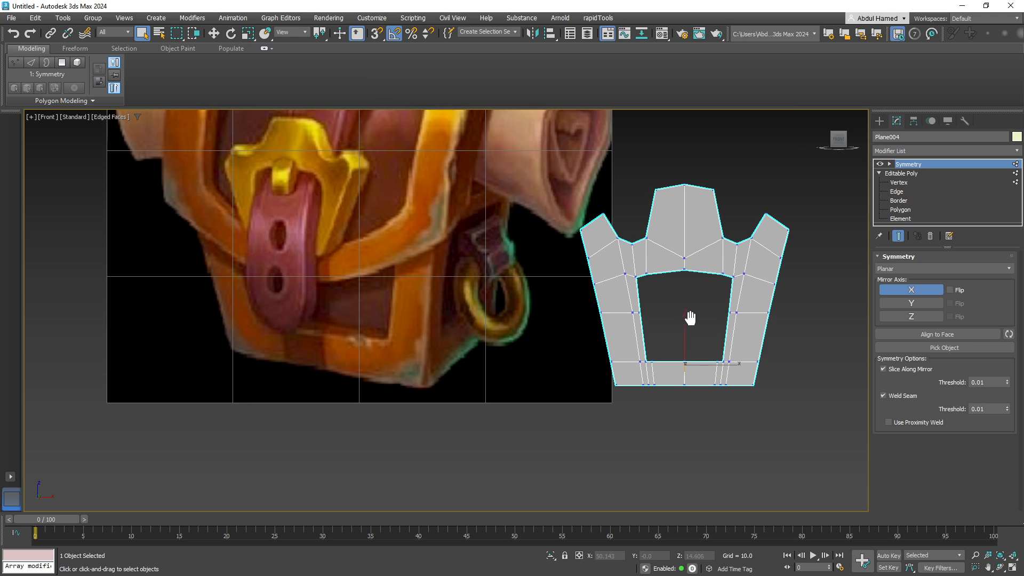
click(898, 182)
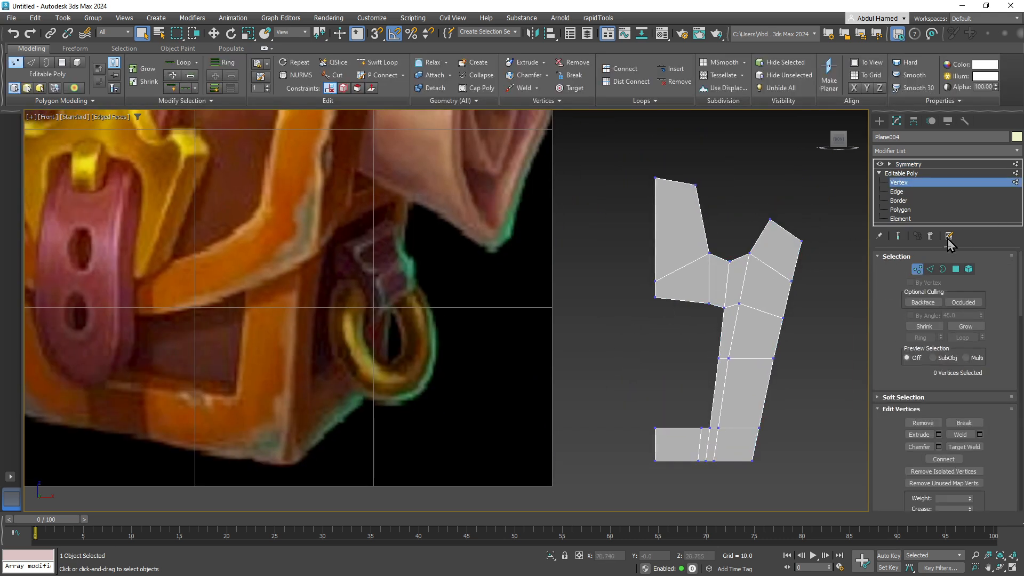
click(898, 236)
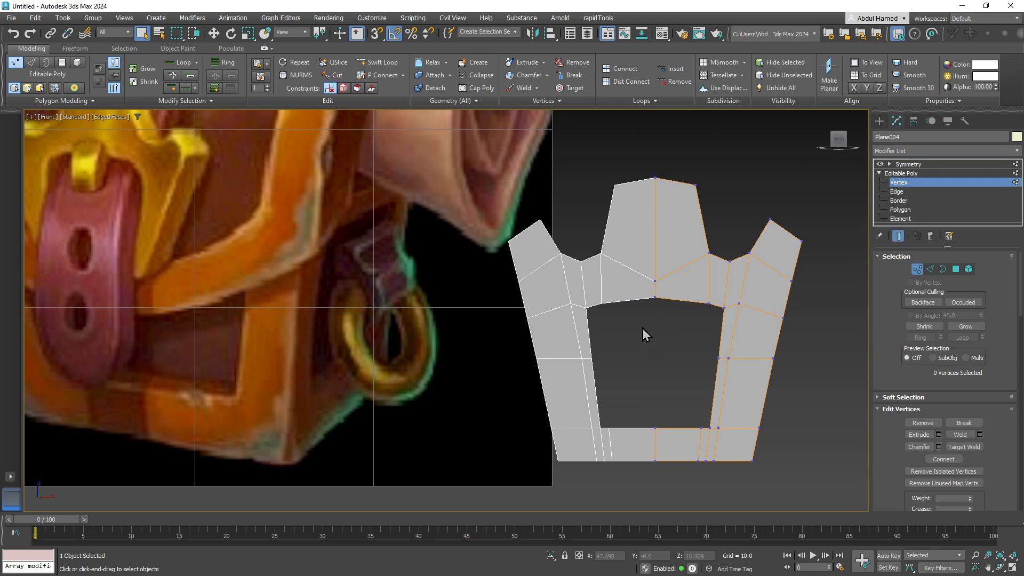
Step: Move the opening's upper corner vertex up to about X 56.4, Z 21.4, and slightly raise its neighbour on the top edge
click(722, 307)
scroll(715, 332, up, 4)
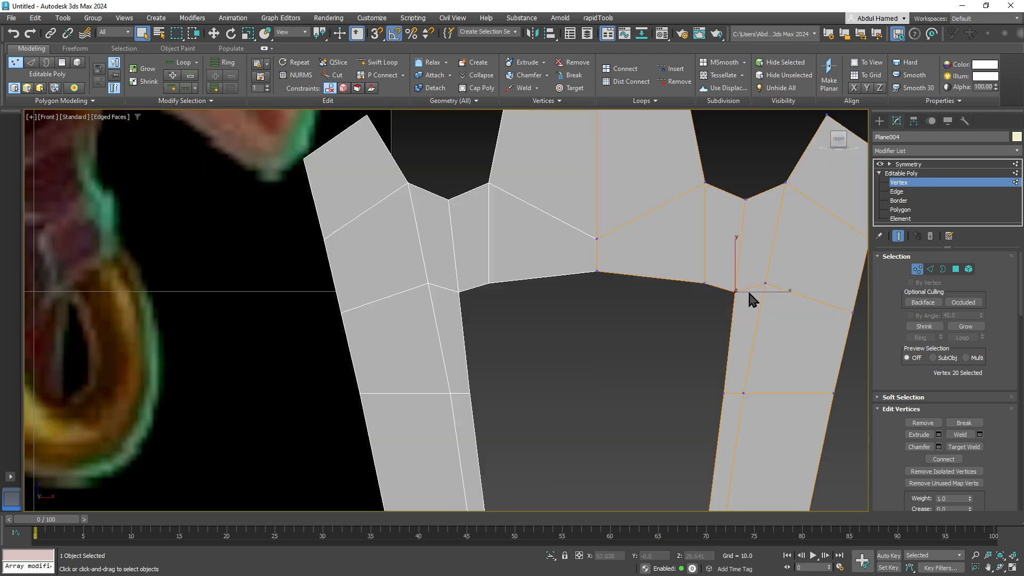
key(w)
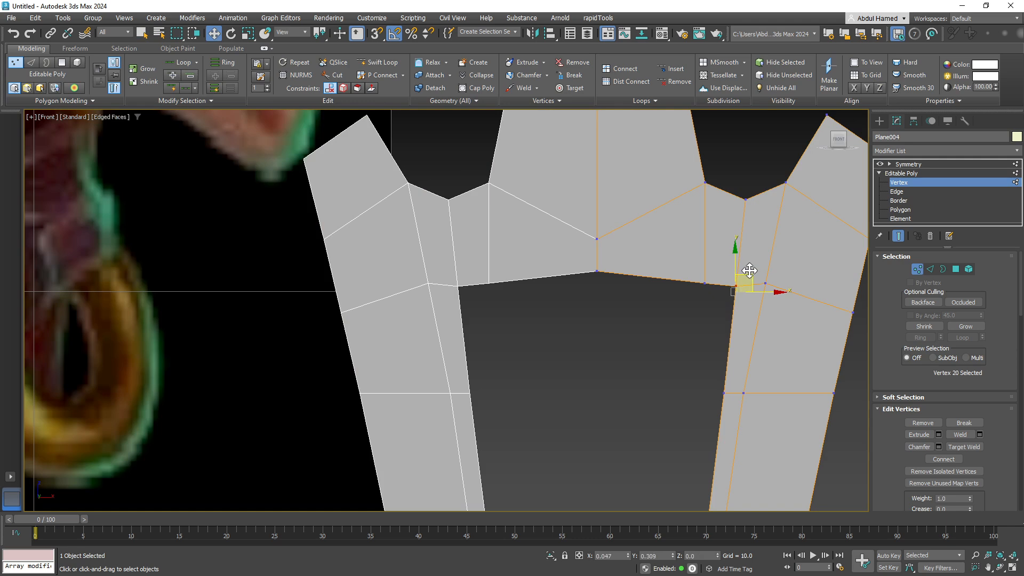
click(705, 277)
drag(706, 238, 706, 237)
click(735, 286)
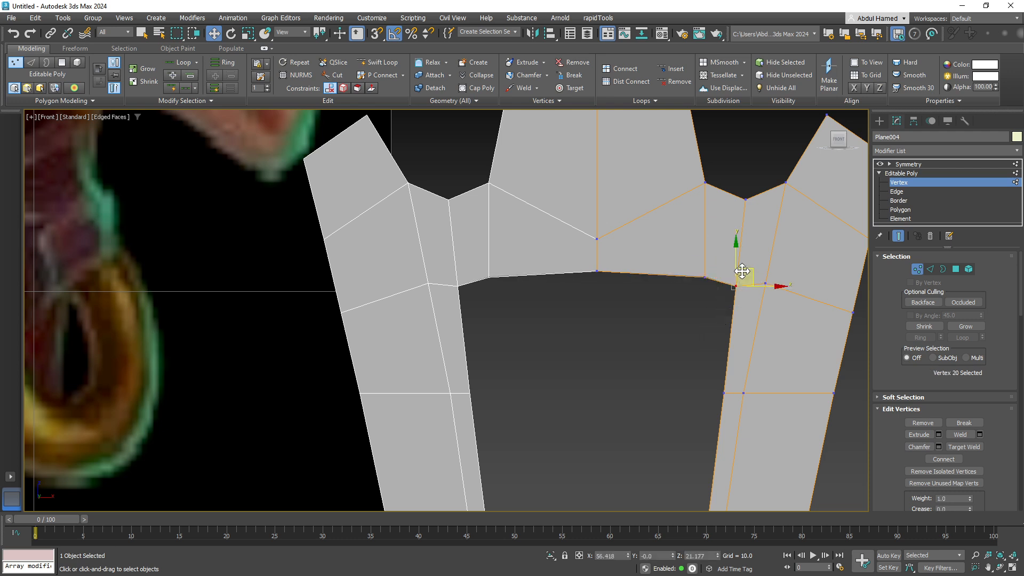
drag(741, 271, 743, 268)
scroll(724, 280, down, 3)
middle_drag(713, 279, 714, 330)
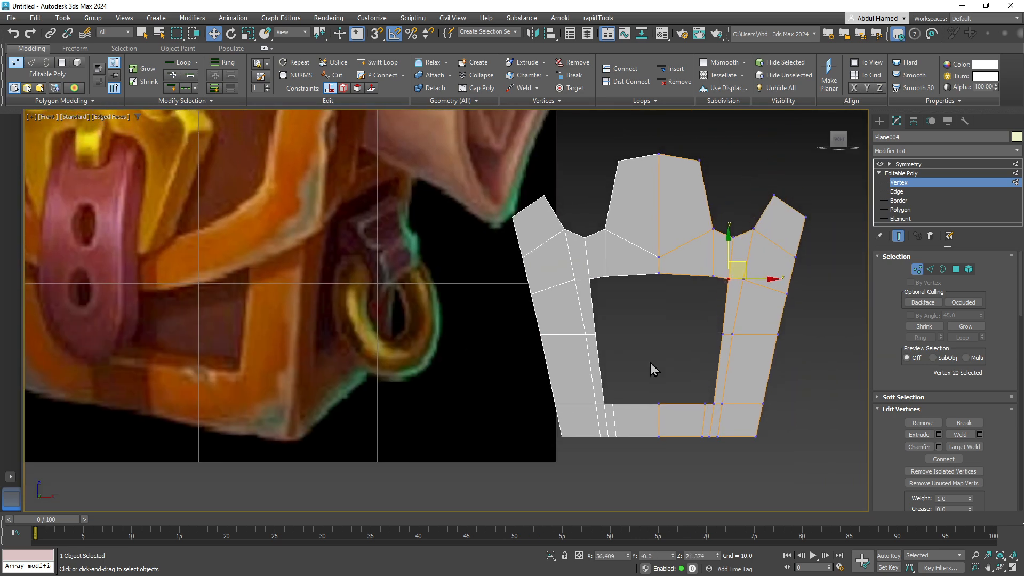
Step: Widen the opening by moving its mid-side vertices outward and its three lower-corner vertices outward to about X 55.7
middle_drag(651, 362, 654, 364)
drag(716, 358, 737, 414)
drag(761, 374, 772, 377)
drag(698, 399, 761, 404)
middle_drag(744, 399, 694, 414)
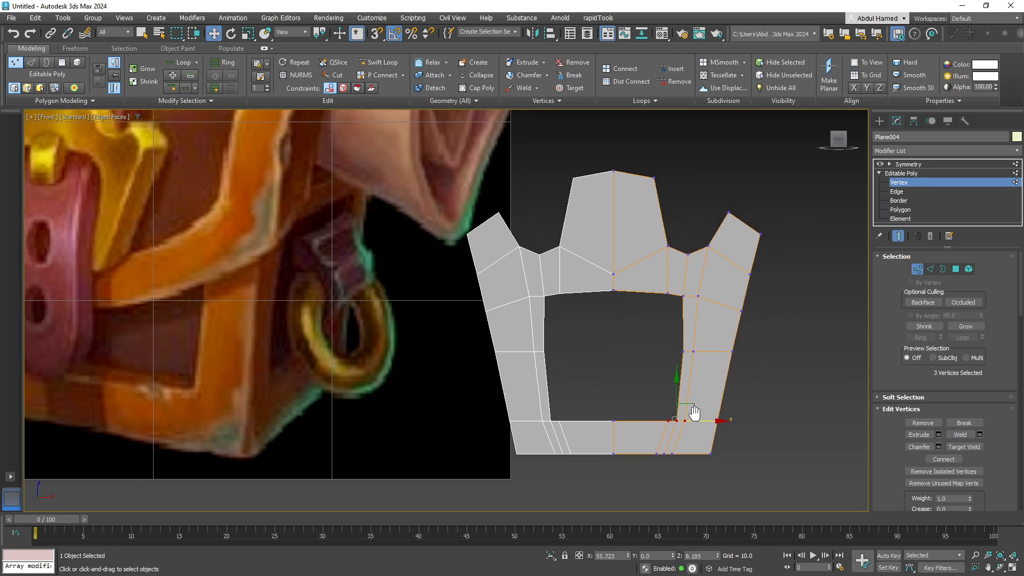
Step: Target Weld the extra vertices beside the opening onto its upper corner, mid-side and lower corner vertices
middle_drag(625, 362, 648, 393)
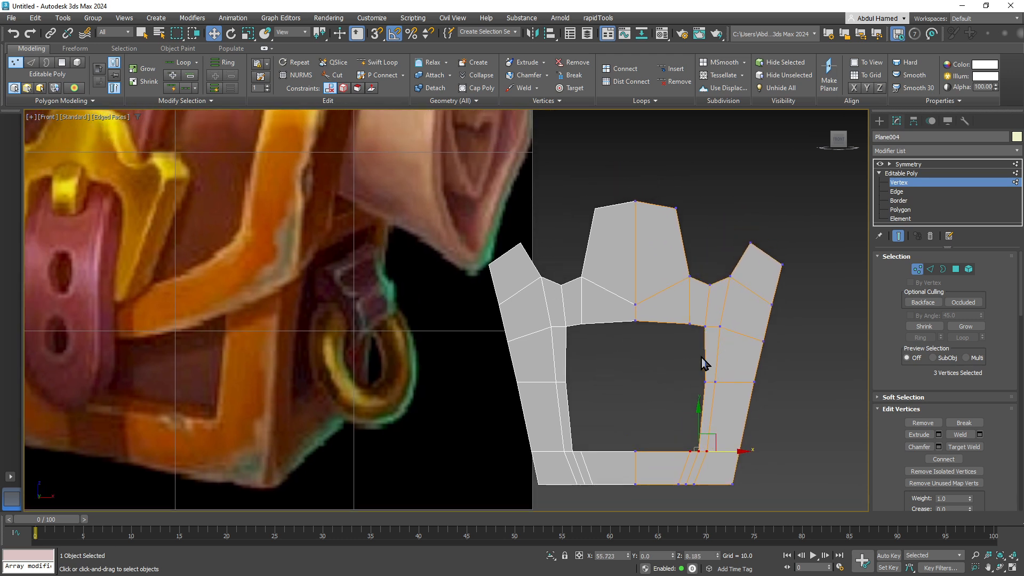
scroll(714, 347, up, 3)
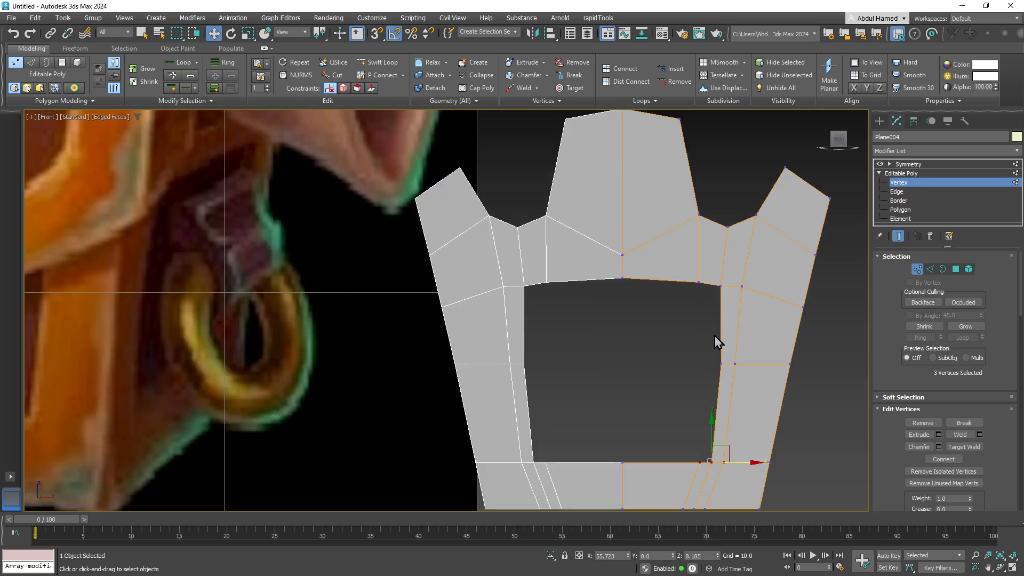
middle_drag(710, 323, 713, 304)
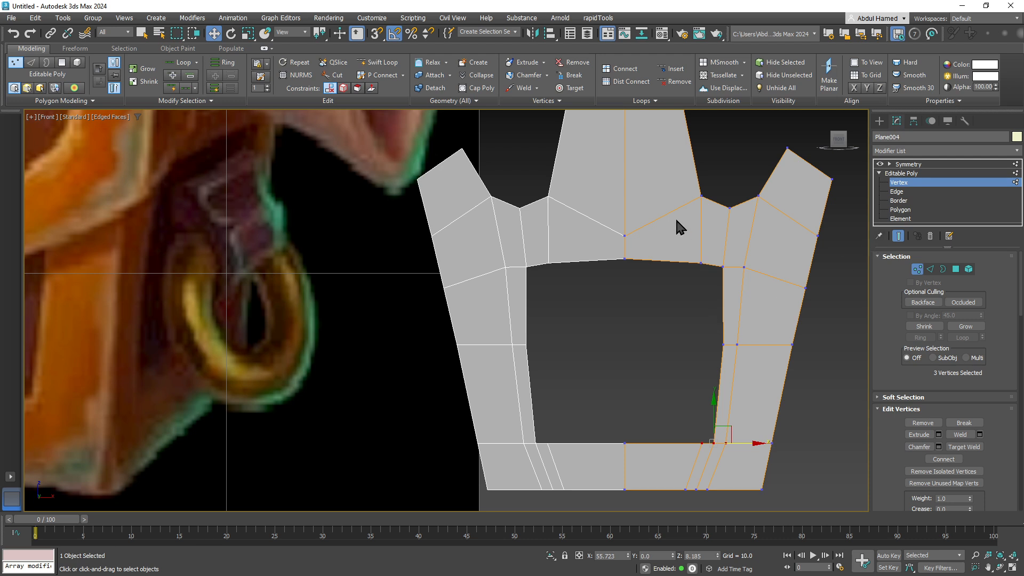
click(964, 446)
click(725, 268)
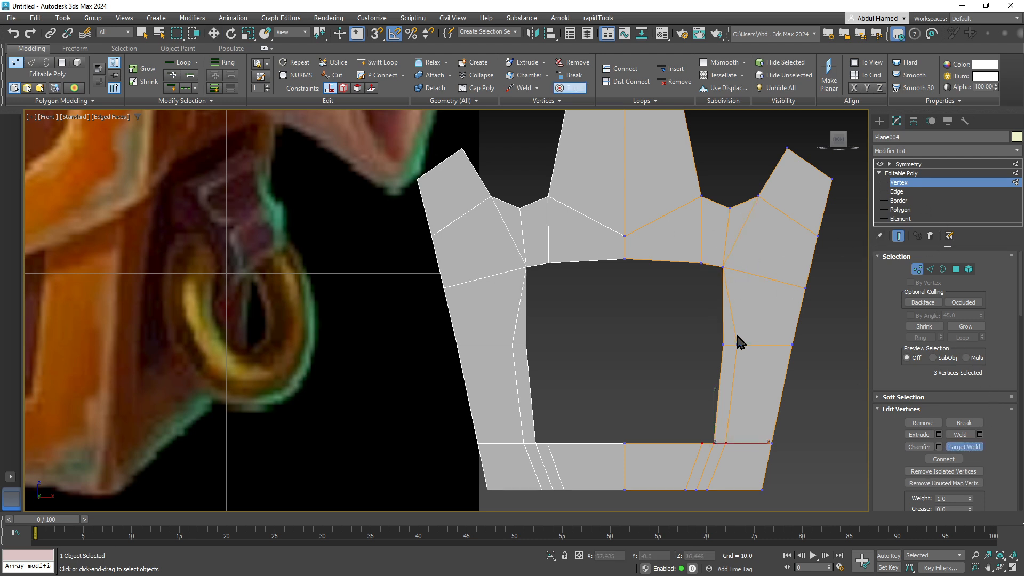
click(724, 346)
click(726, 443)
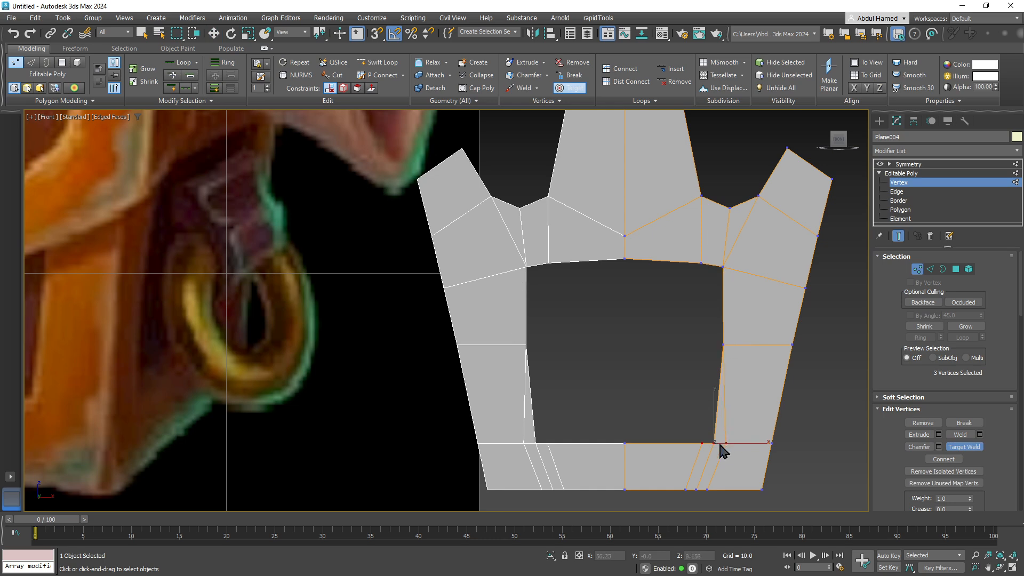
click(712, 446)
click(698, 442)
click(713, 443)
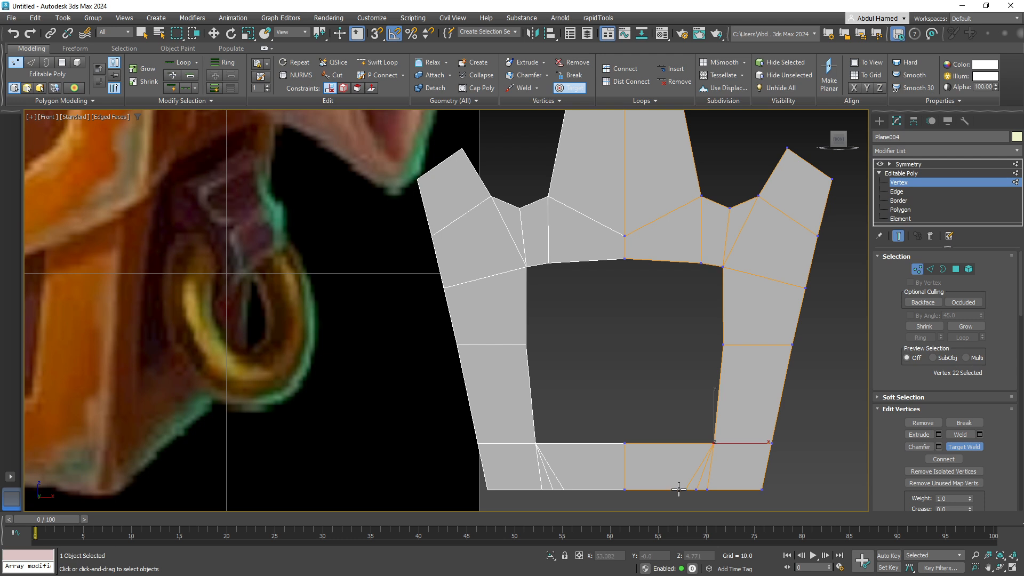
Step: Target Weld the extra vertices on the clasp's bottom edge into one, and the opening's top-edge vertex onto its upper corner
click(697, 489)
key(w)
click(695, 490)
ctrl+click(707, 489)
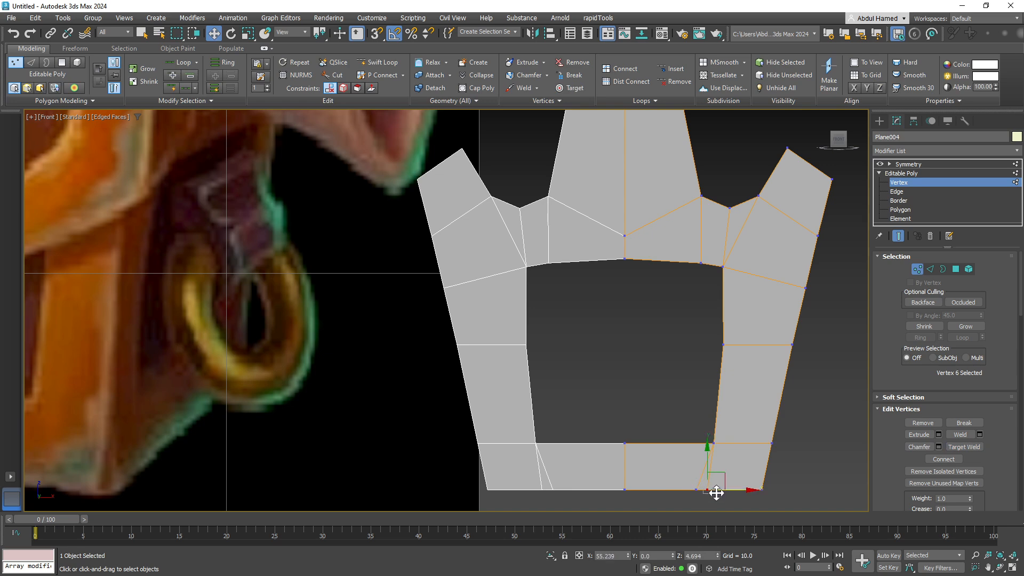
click(967, 447)
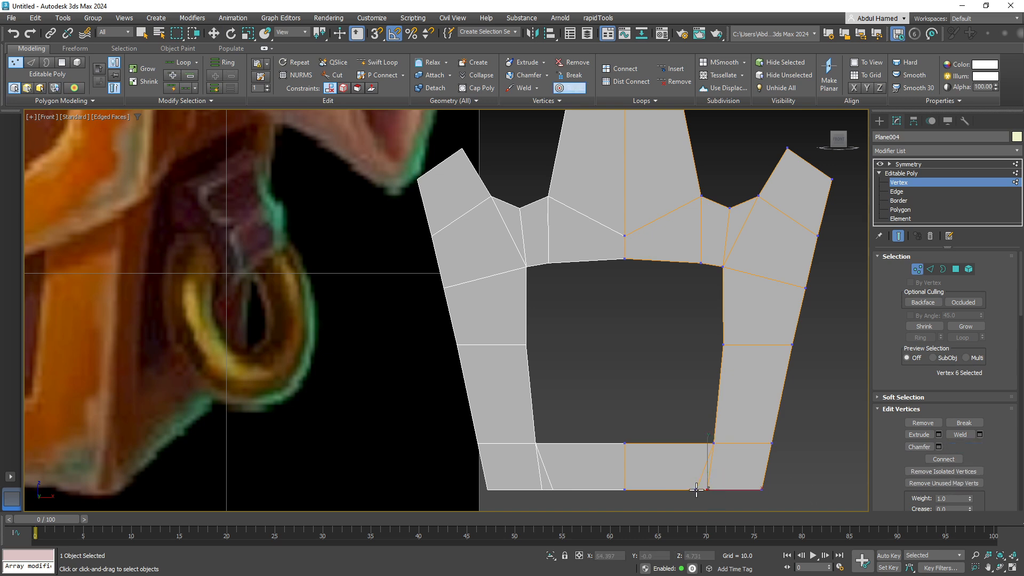
drag(696, 490, 707, 489)
mouse_move(720, 414)
middle_down()
mouse_move(744, 416)
mouse_move(740, 372)
mouse_move(724, 420)
middle_up()
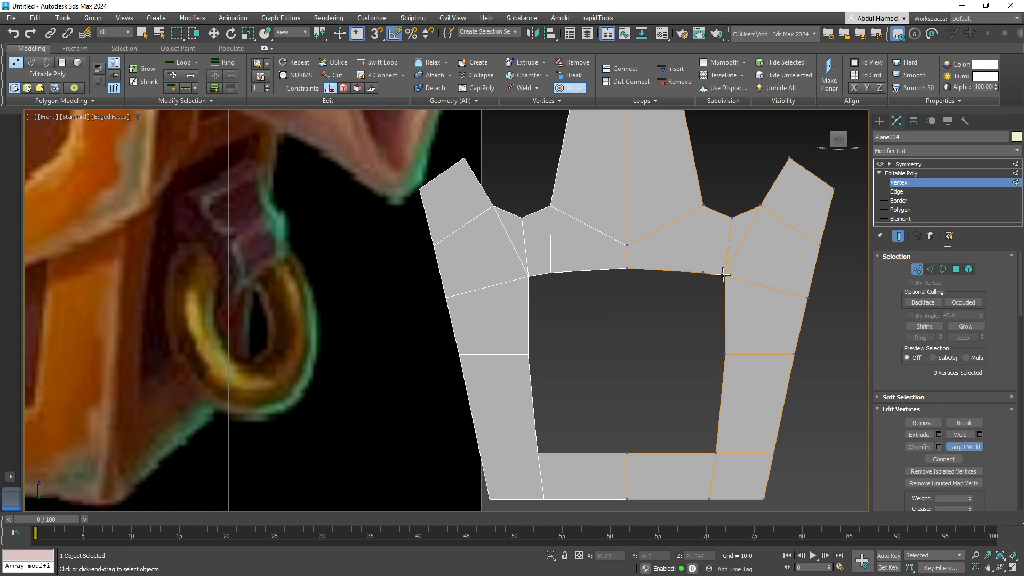
middle_drag(702, 405, 696, 344)
scroll(693, 374, down, 3)
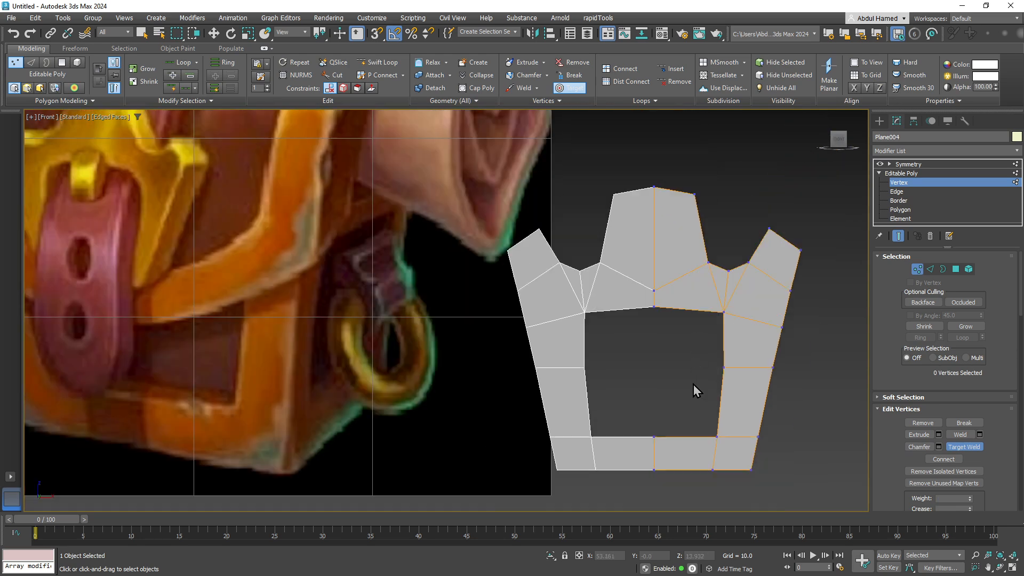
Step: Cut new edges beside the opening's upper corner, from the crown notch vertex to its top edge and from its side to the outer vertex
middle_drag(701, 391, 710, 421)
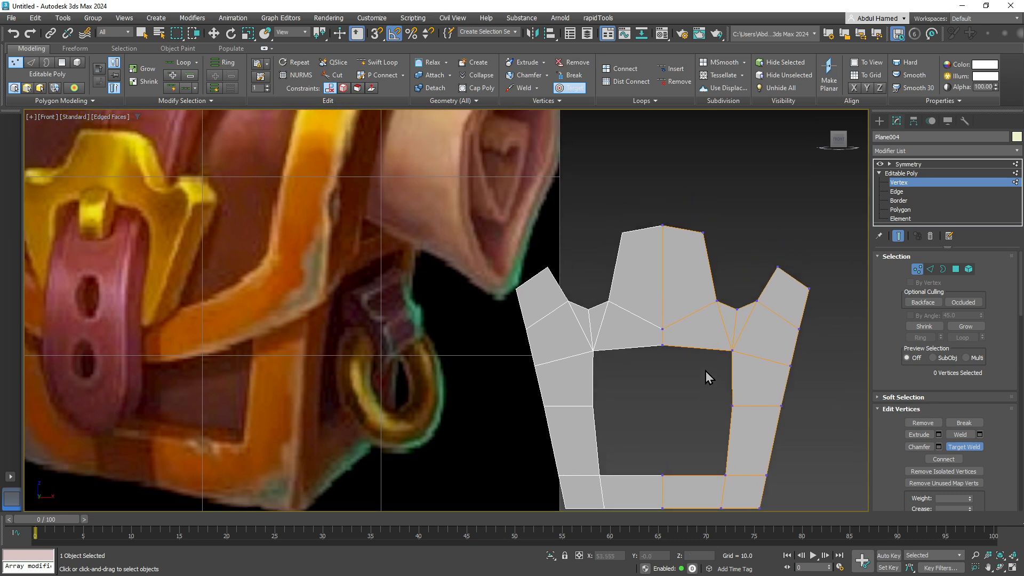
scroll(732, 370, up, 3)
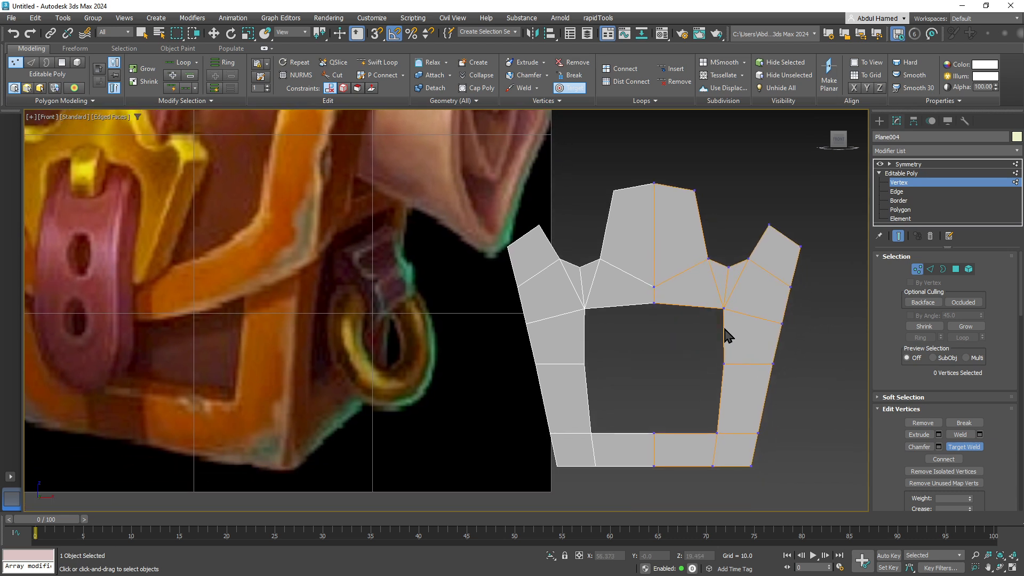
middle_drag(727, 333, 732, 391)
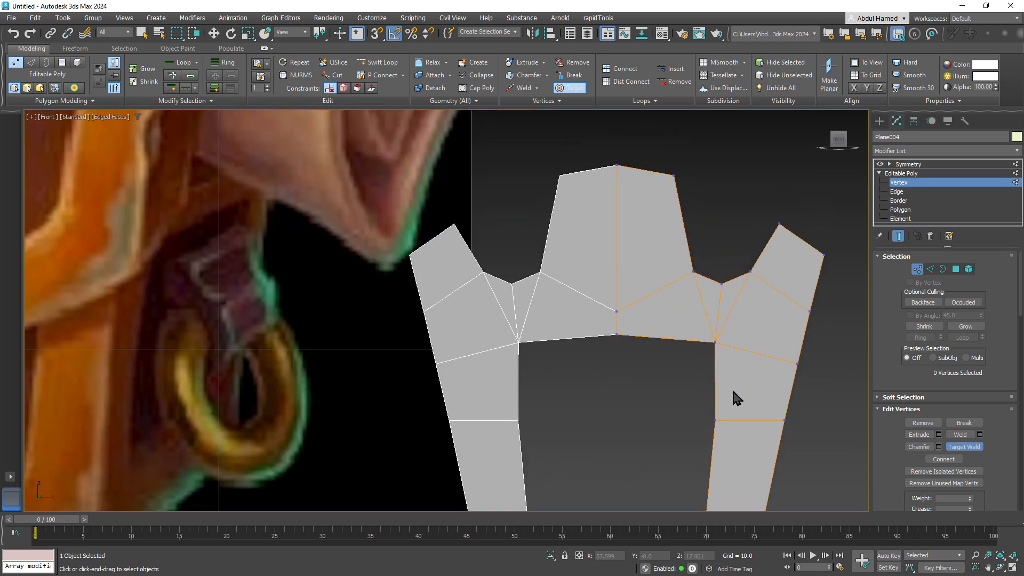
click(333, 74)
click(694, 271)
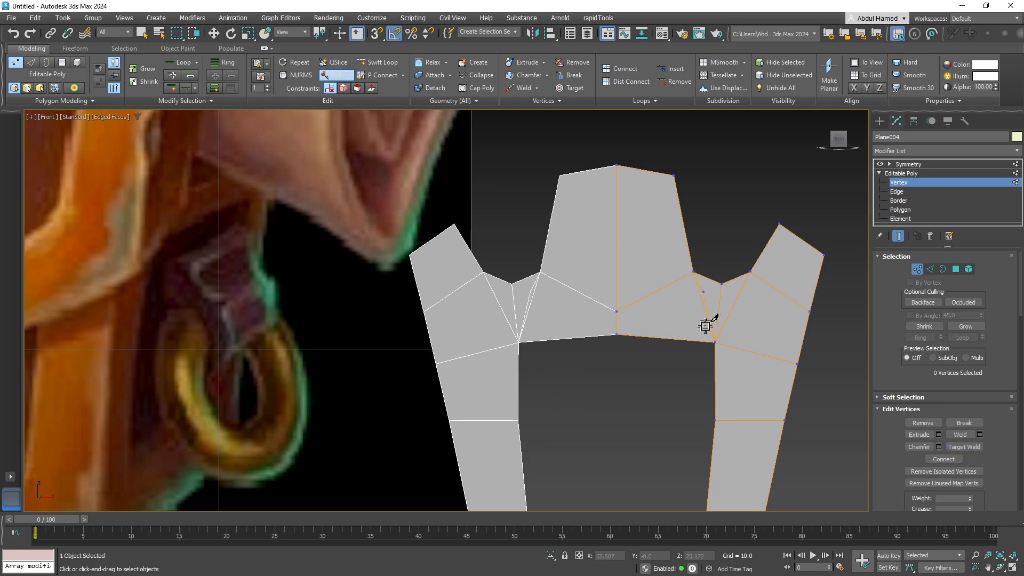
click(700, 341)
click(715, 356)
Step: Cut edges on both sides of the opening's lower corner, connecting to the outer side vertex and the bottom-edge vertex
middle_drag(801, 368, 797, 234)
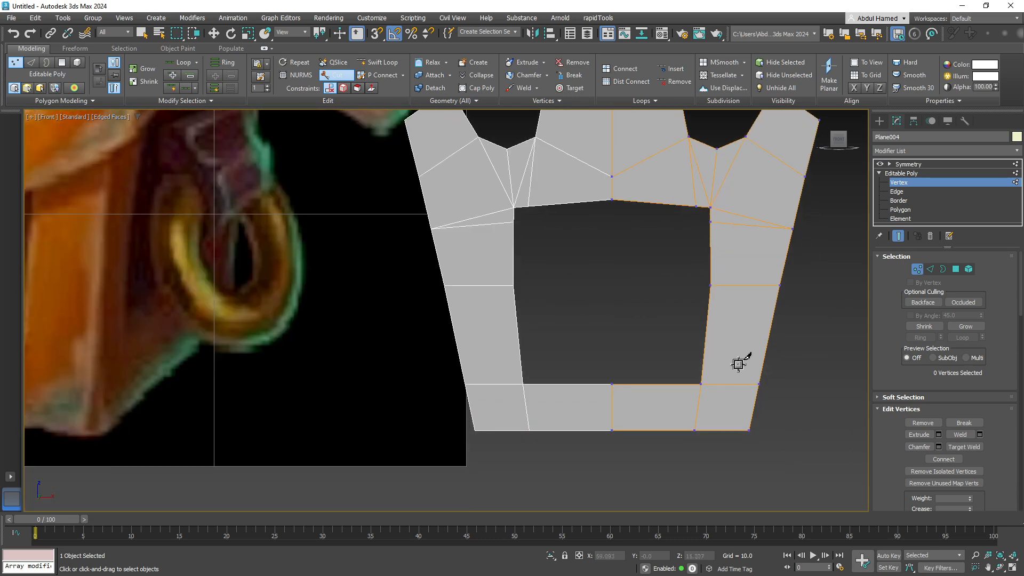
click(703, 370)
click(758, 384)
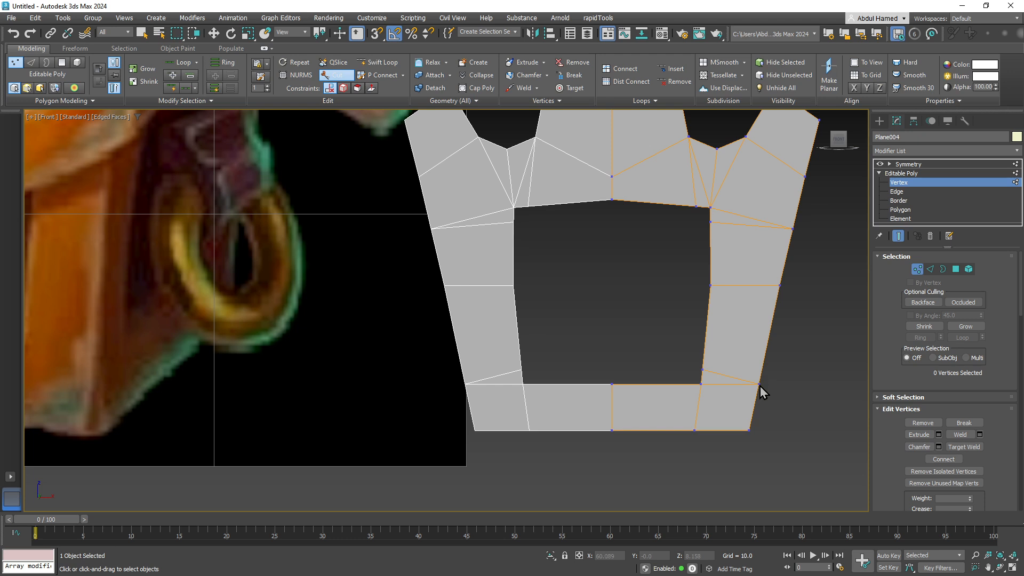
click(694, 429)
click(687, 384)
middle_drag(666, 264, 613, 322)
right_click(613, 322)
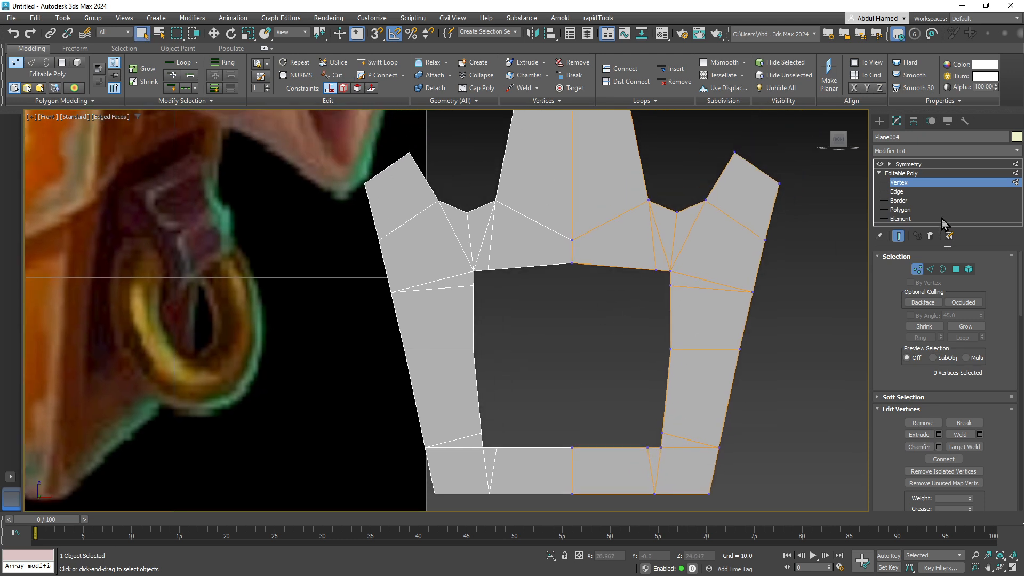
Step: Remove the redundant diagonal edge between the crown notch vertex and the opening's upper corner
click(897, 191)
click(657, 230)
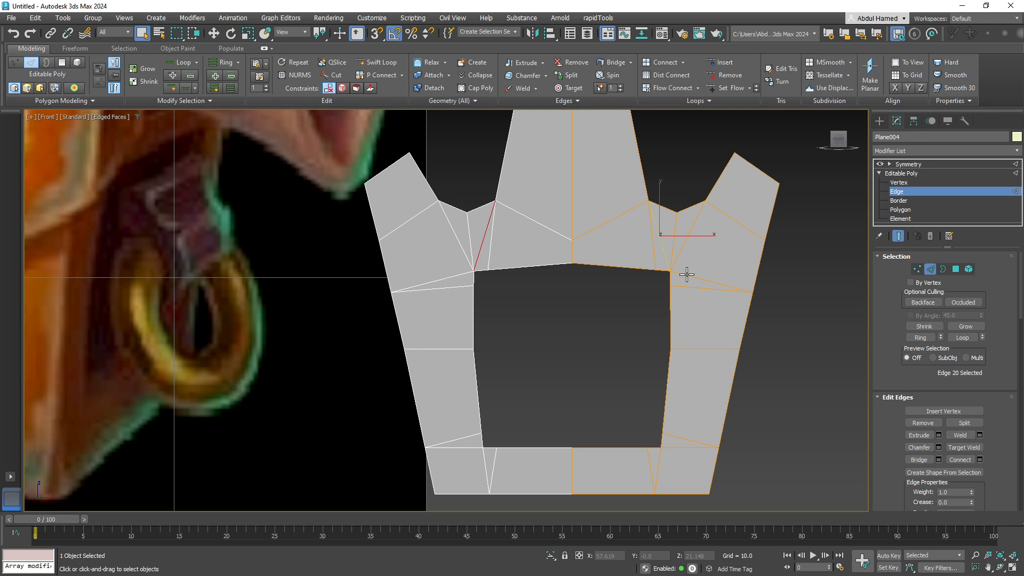
ctrl+click(686, 275)
click(661, 246)
key(BackSpace)
middle_drag(692, 327, 698, 291)
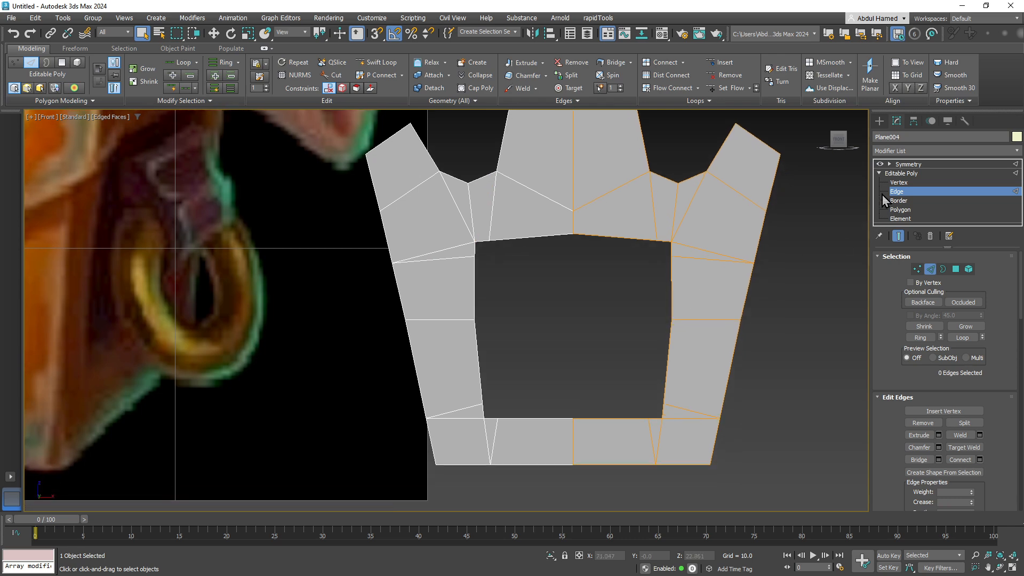
Step: Round the opening's upper corner by slightly raising the new top-edge vertex and moving the new side vertex outward to about X 56.7
click(899, 182)
click(656, 241)
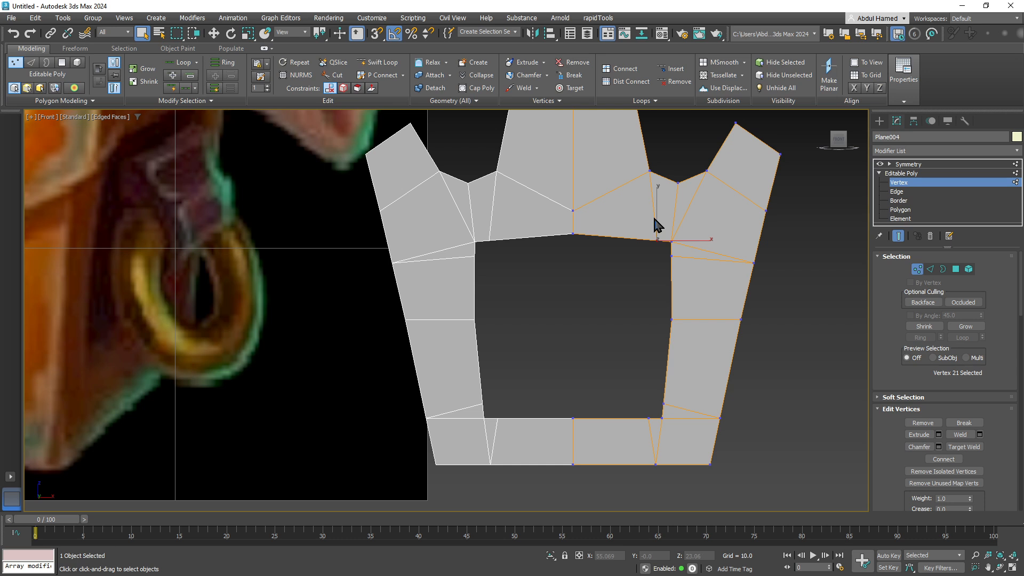
key(w)
drag(658, 214, 657, 207)
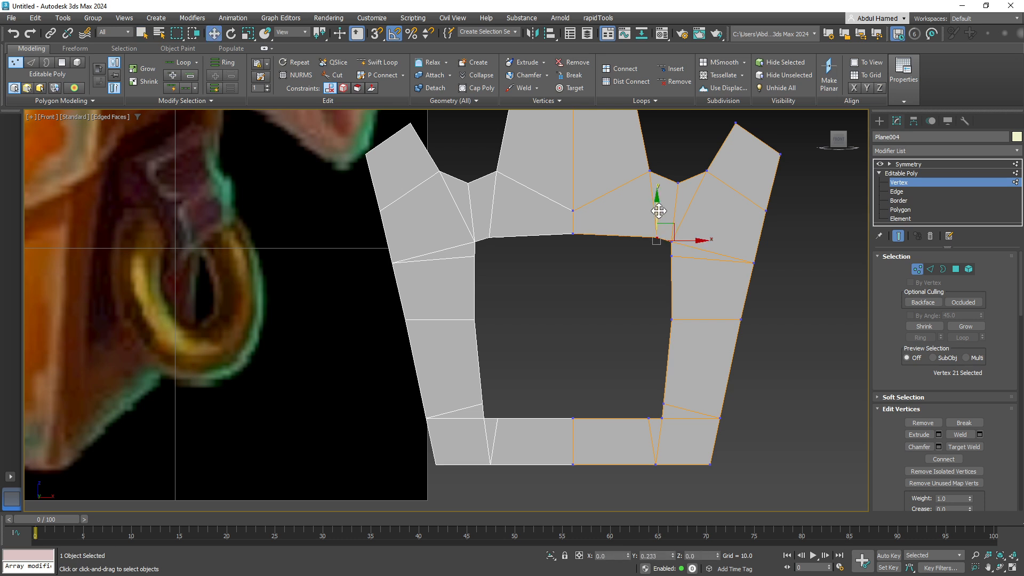
click(671, 256)
drag(700, 256, 704, 256)
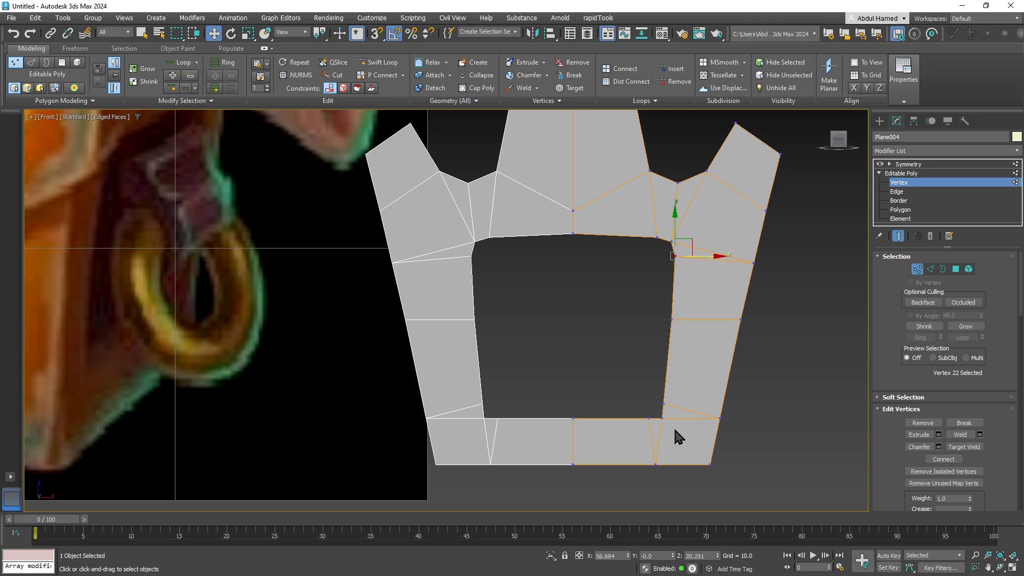
Step: Round the opening's lower corner: move its vertex to about X 55.5, Z 8.4, the side vertex up and outward, and the bottom vertex inward
scroll(667, 387, up, 4)
click(640, 352)
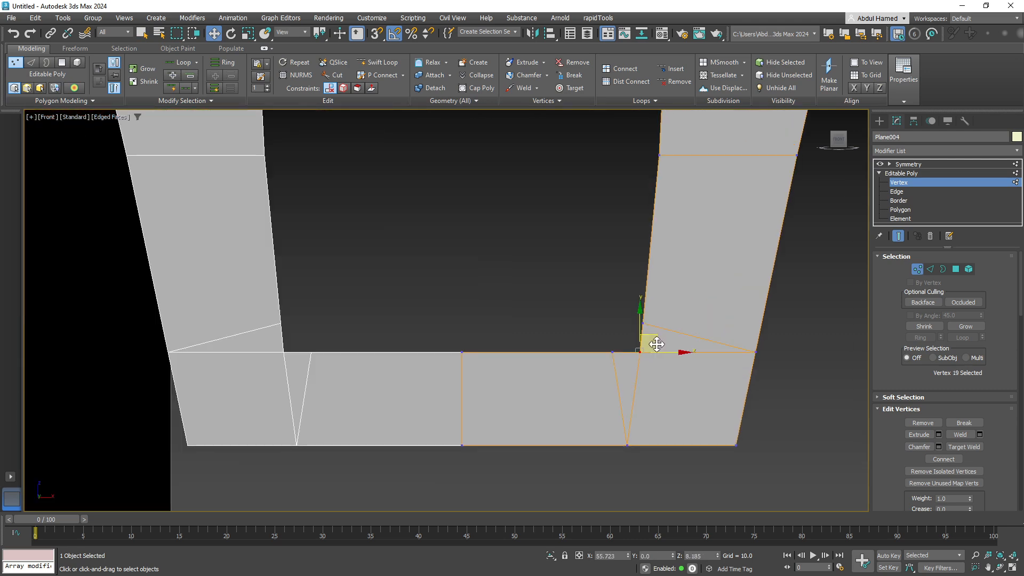
drag(651, 342, 650, 332)
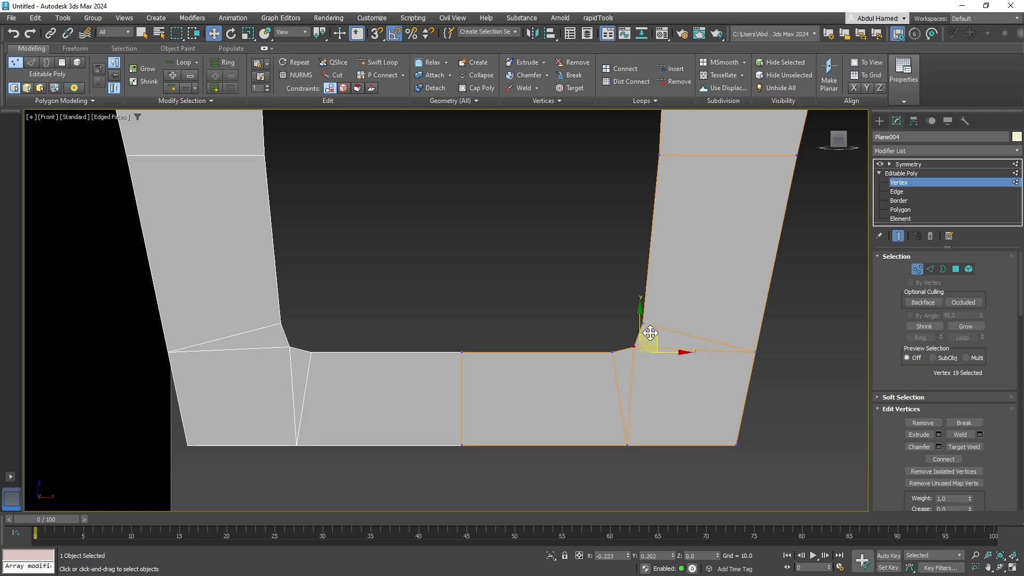
scroll(393, 331, down, 3)
scroll(595, 427, up, 3)
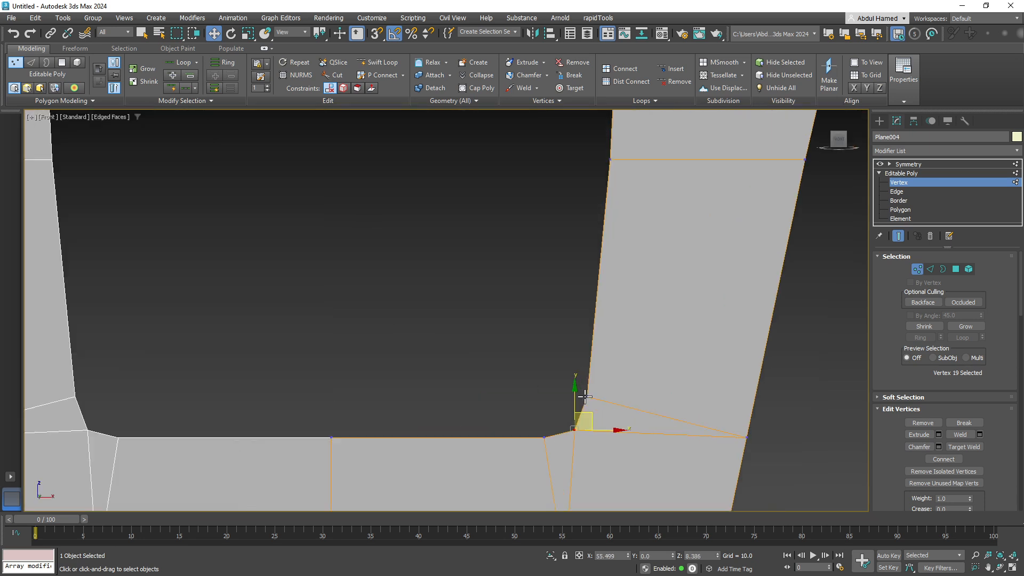
click(593, 407)
drag(606, 374, 619, 350)
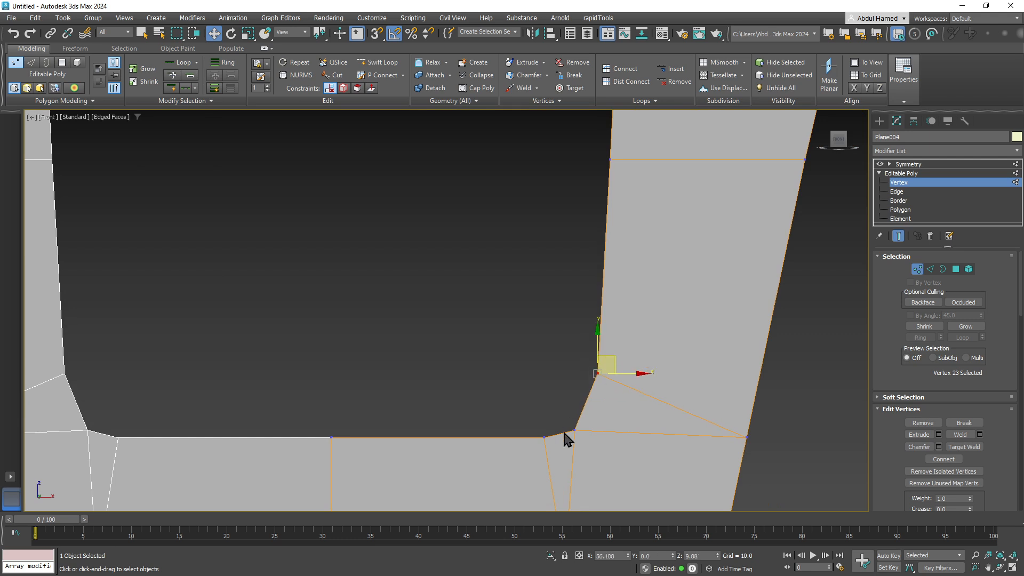
click(543, 438)
drag(562, 426, 535, 426)
click(482, 309)
scroll(482, 309, down, 8)
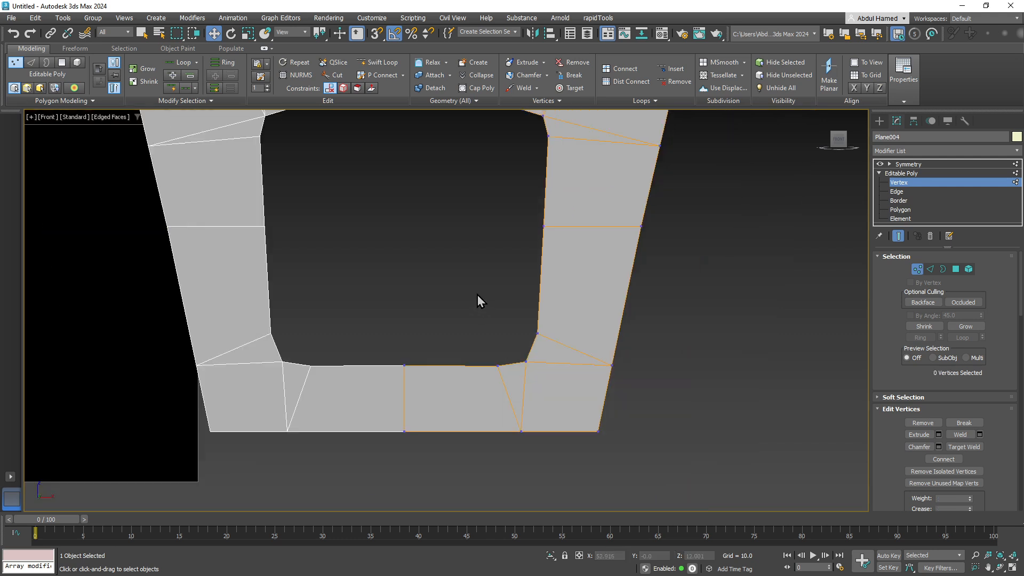
Step: Soften the opening's upper corner by moving the top-edge vertex toward the centre and the side vertex down to about Z 19.3
scroll(506, 319, up, 4)
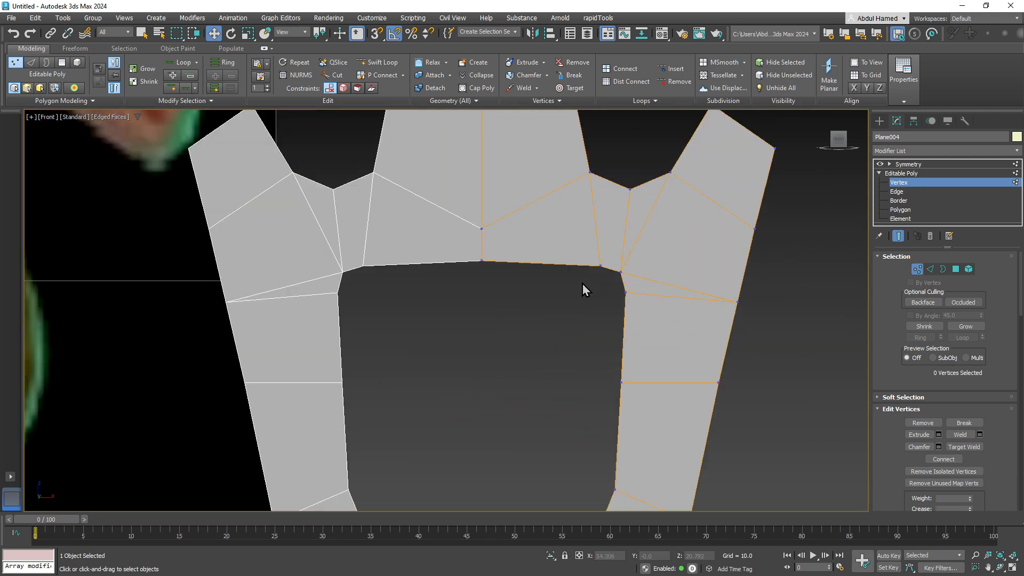
click(600, 266)
drag(617, 255, 638, 295)
click(625, 293)
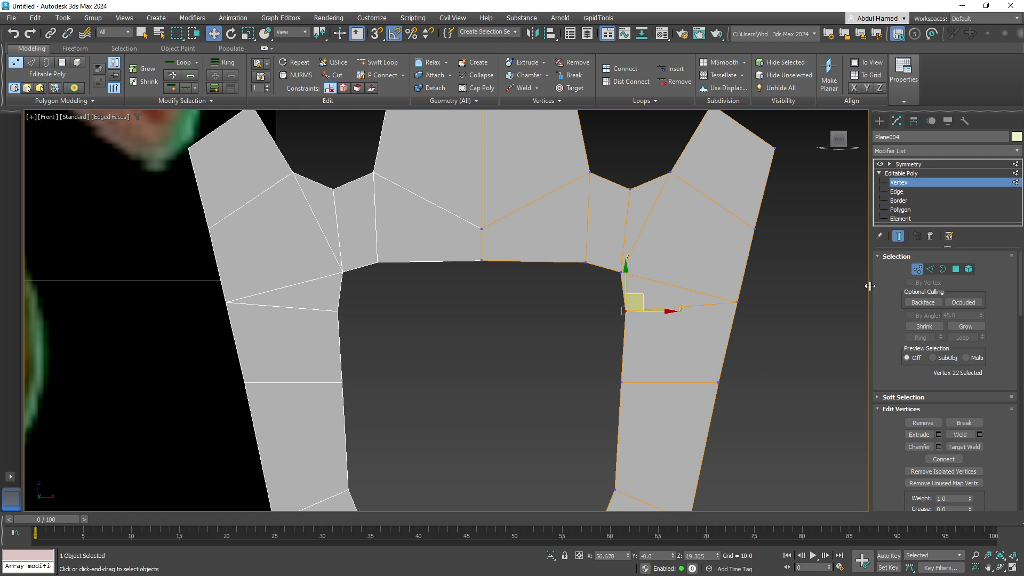
Step: Remove the horizontal edge crossing the middle of the clasp's side strip
click(896, 191)
click(687, 382)
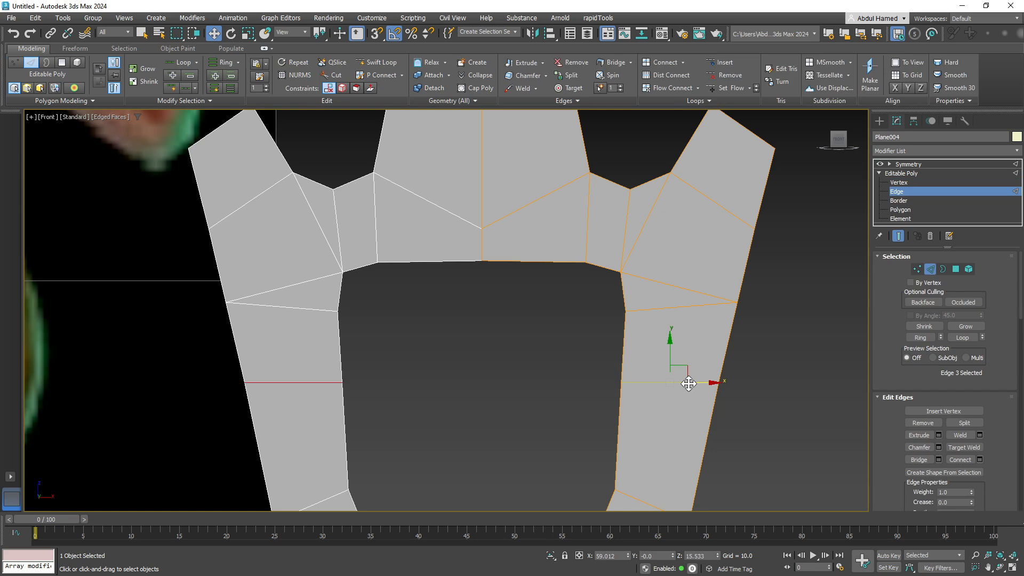
key(BackSpace)
middle_drag(627, 421, 630, 378)
scroll(625, 373, down, 4)
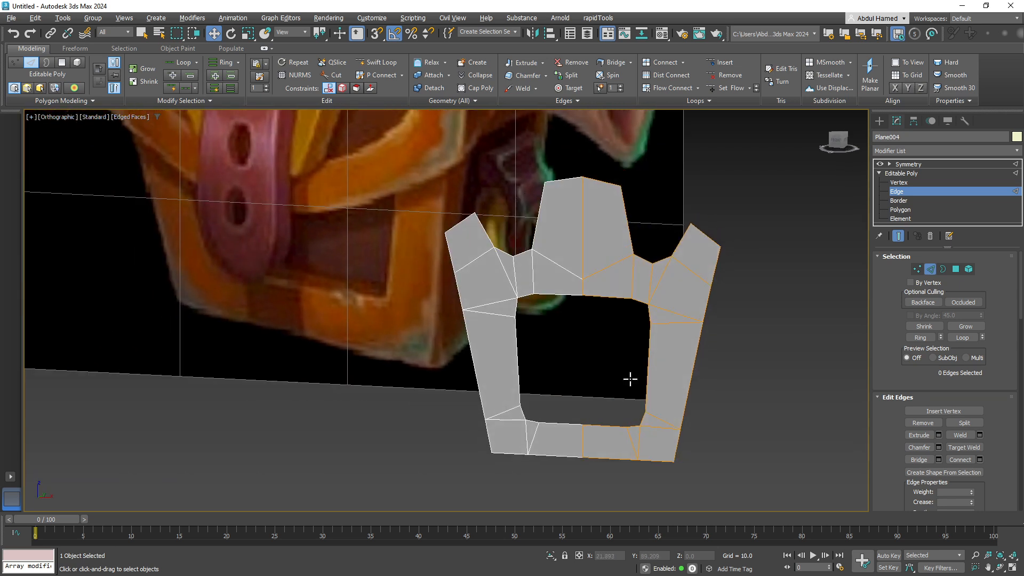
Step: Collapse the clasp's whole modifier stack, including the Symmetry modifier, into a single Editable Poly
click(967, 177)
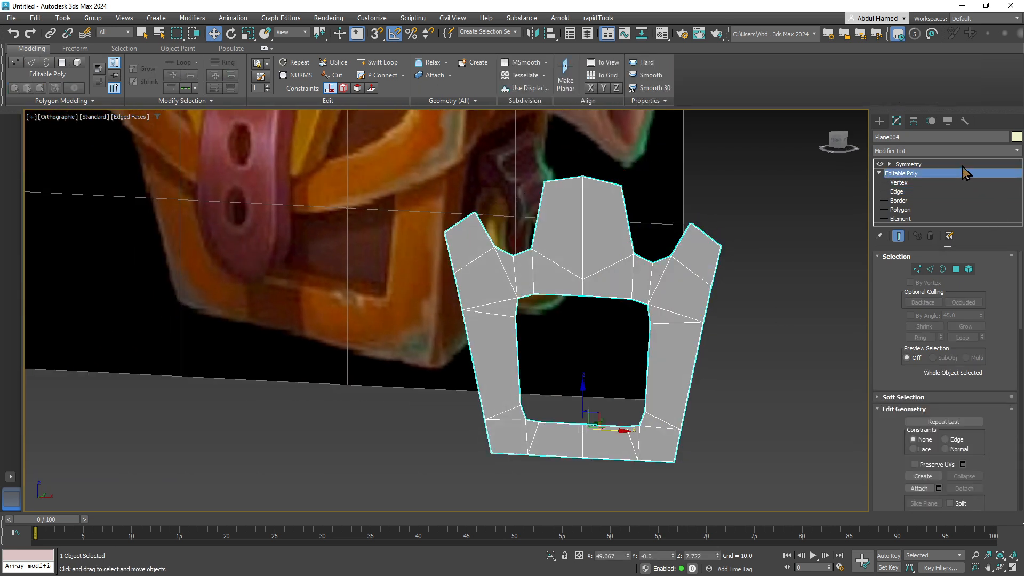
right_click(964, 165)
click(935, 272)
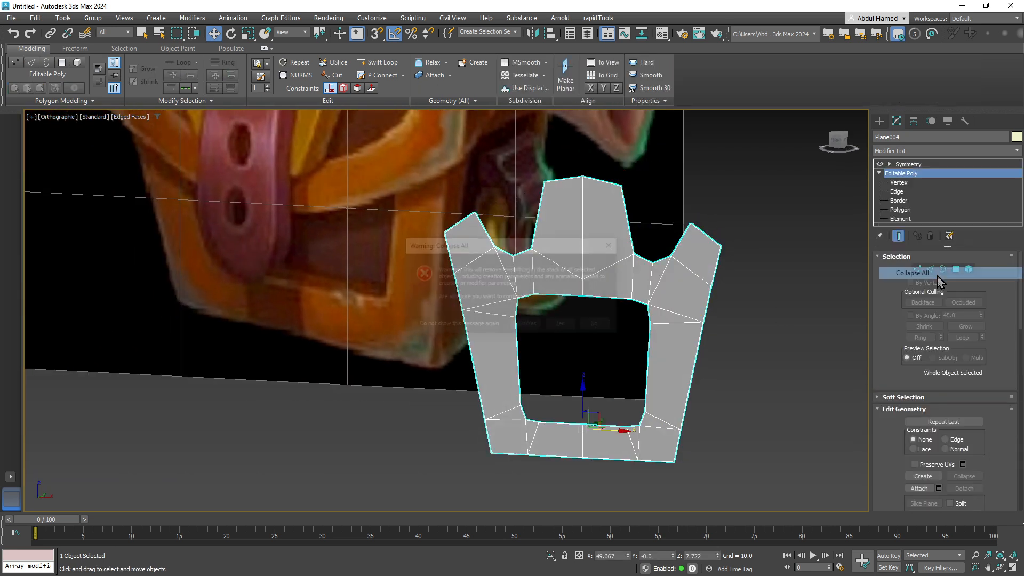
click(561, 326)
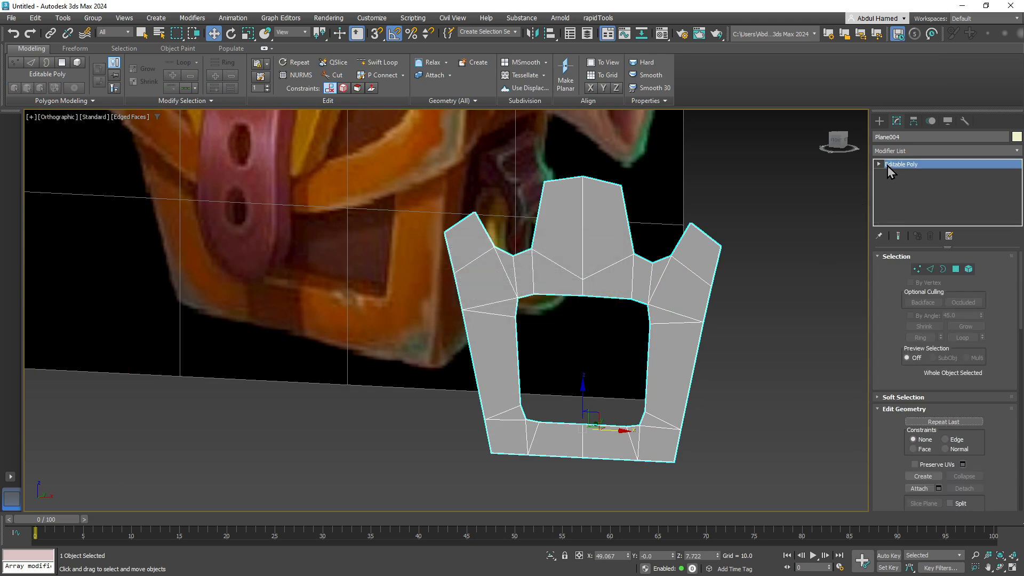
Step: Add a Shell modifier to the clasp and set its outer amount to 6.88
click(904, 151)
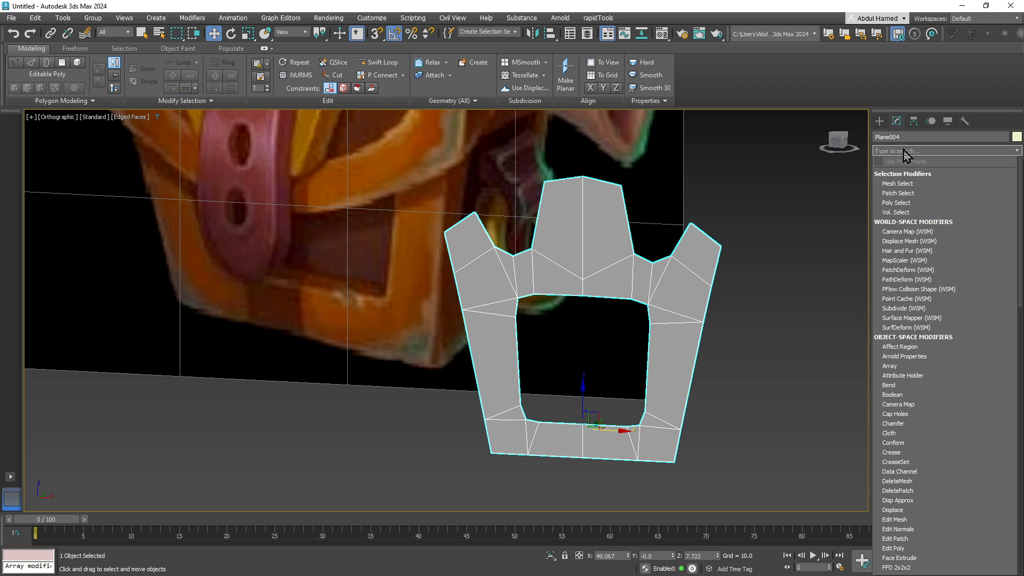
text(shell)
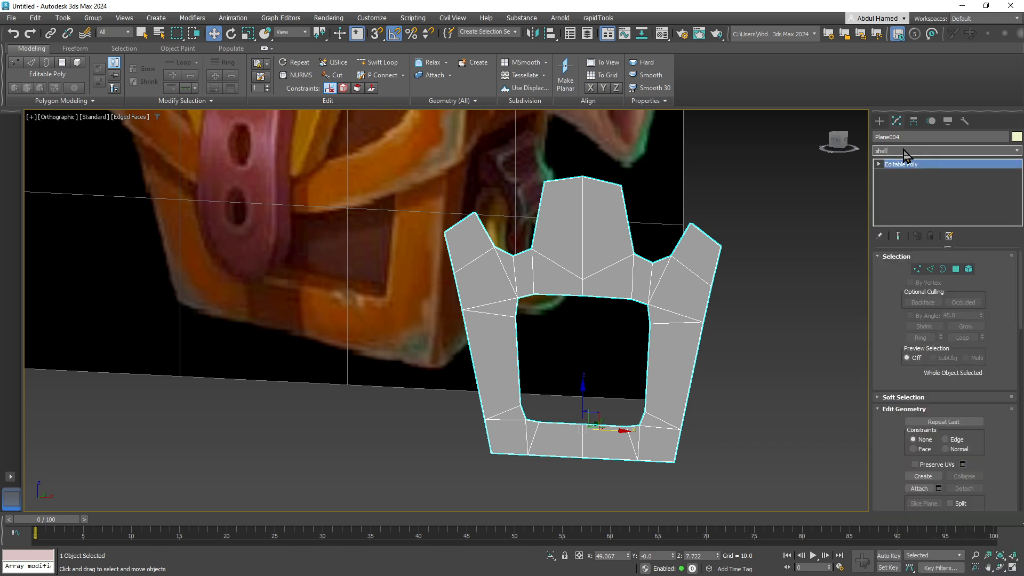
key(Return)
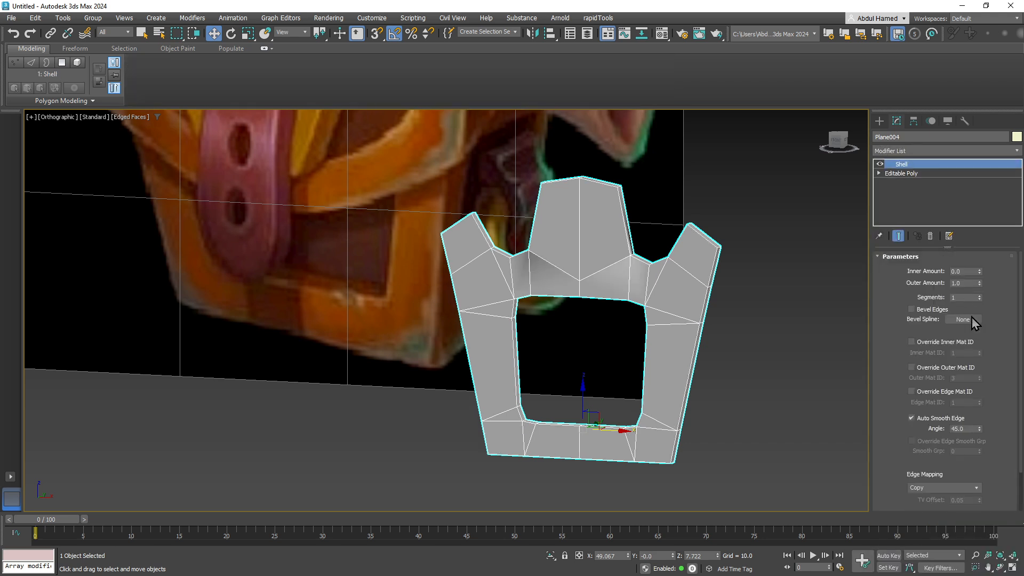
drag(980, 283, 997, 534)
alt+middle_drag(550, 489, 549, 302)
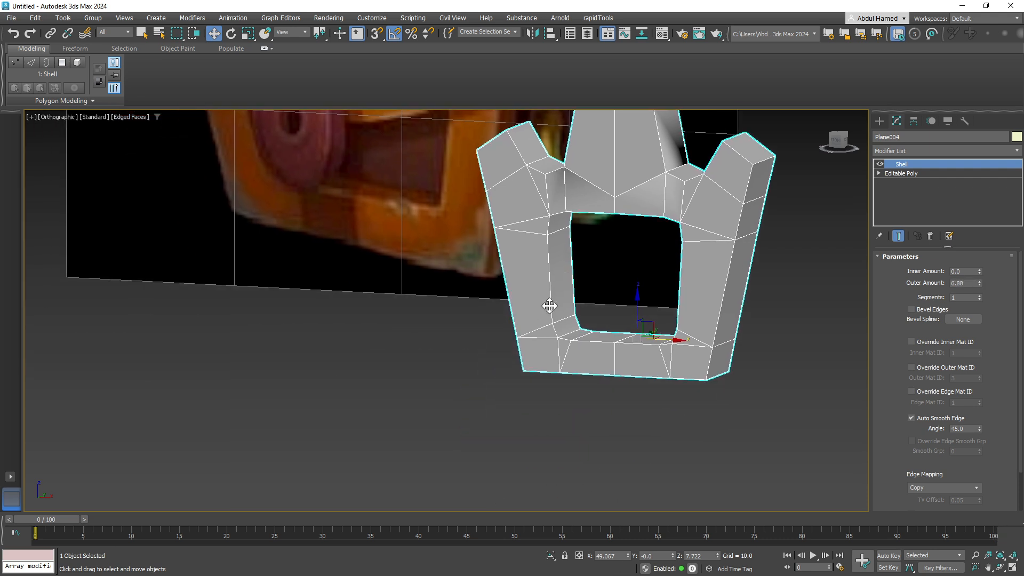
Step: Unhide Layer001 with the chest model and view the chest and clasp from the front
scroll(548, 302, down, 10)
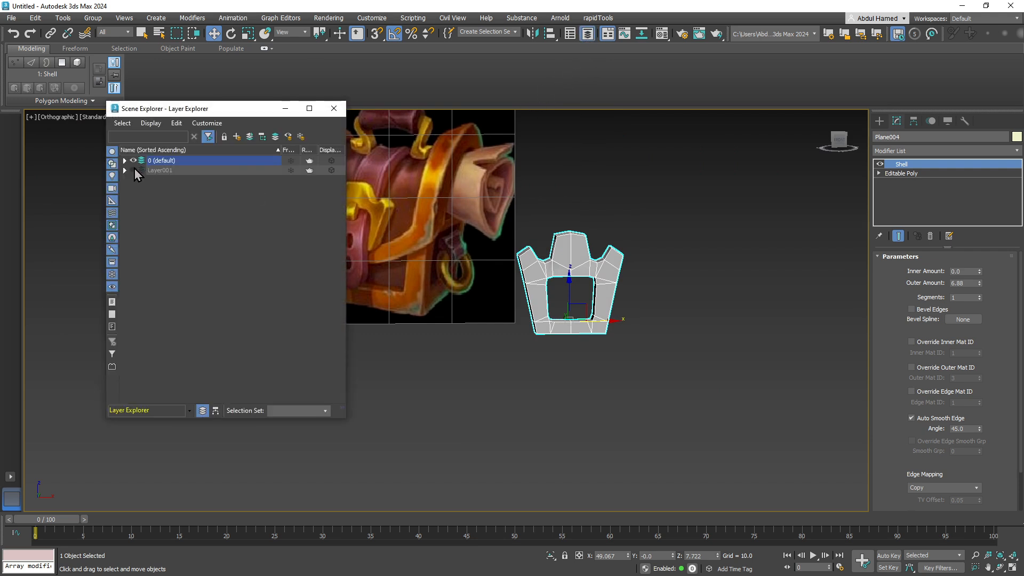
click(133, 170)
middle_drag(579, 272, 630, 274)
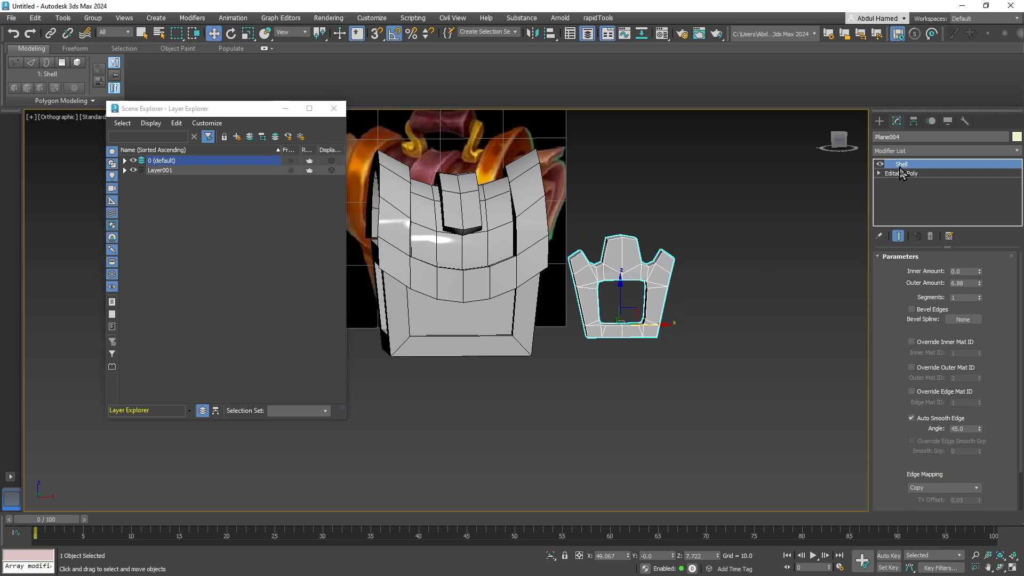
click(838, 142)
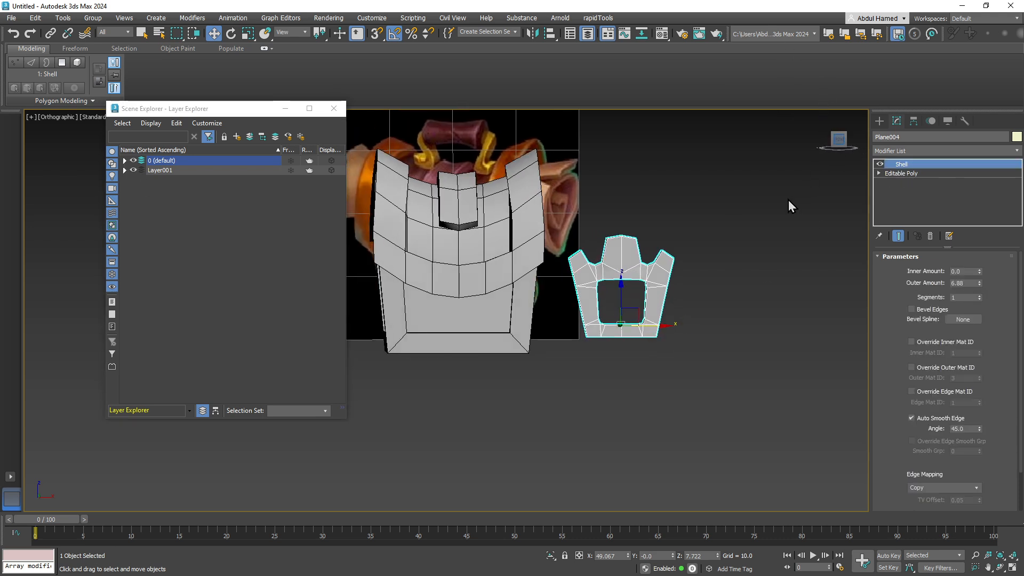
Step: Center the clasp at X 0 and Z 0, and move it forward and up onto the front of the chest lid
right_click(629, 557)
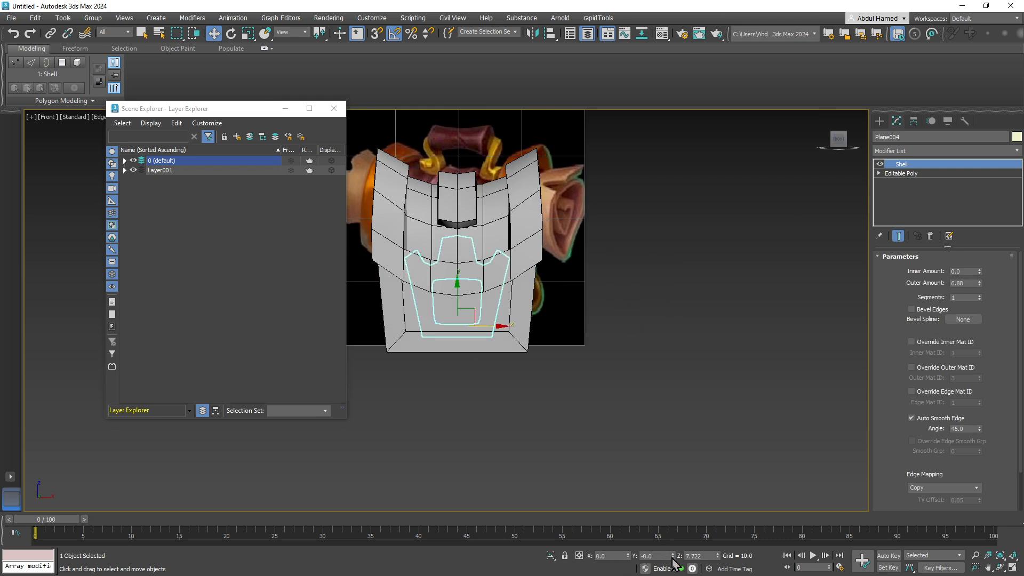
right_click(718, 558)
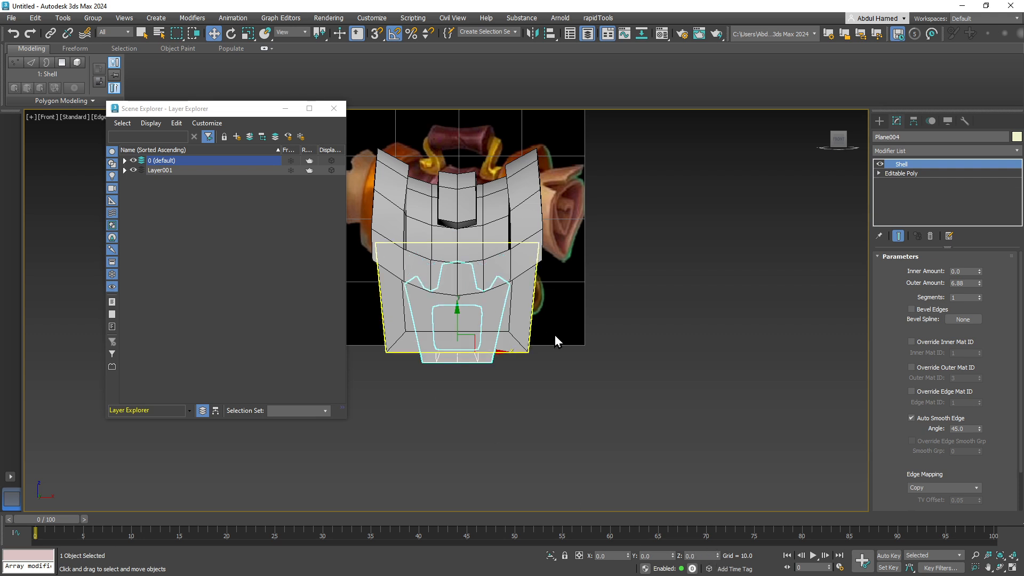
alt+middle_drag(555, 338, 443, 359)
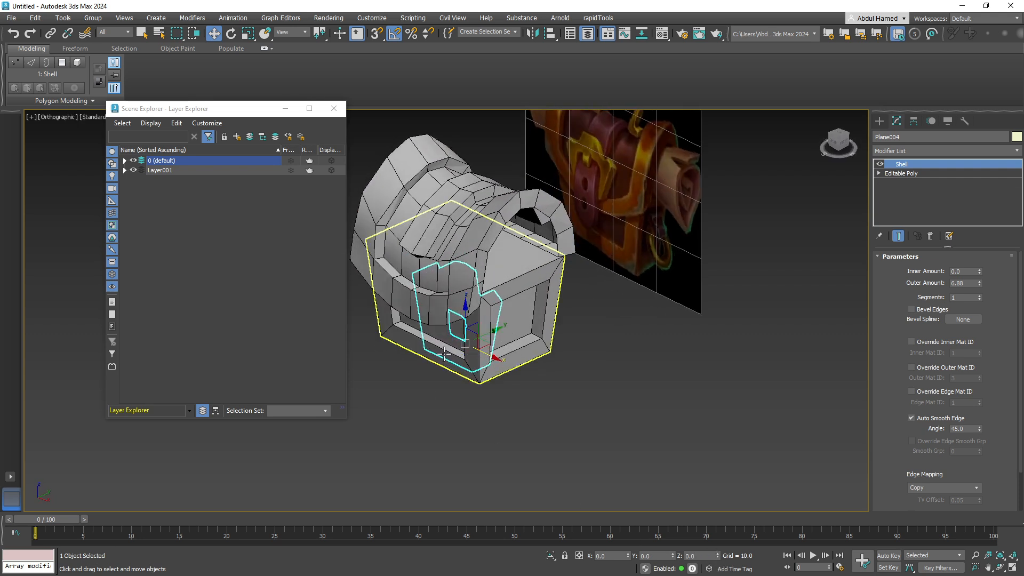
drag(487, 335, 417, 255)
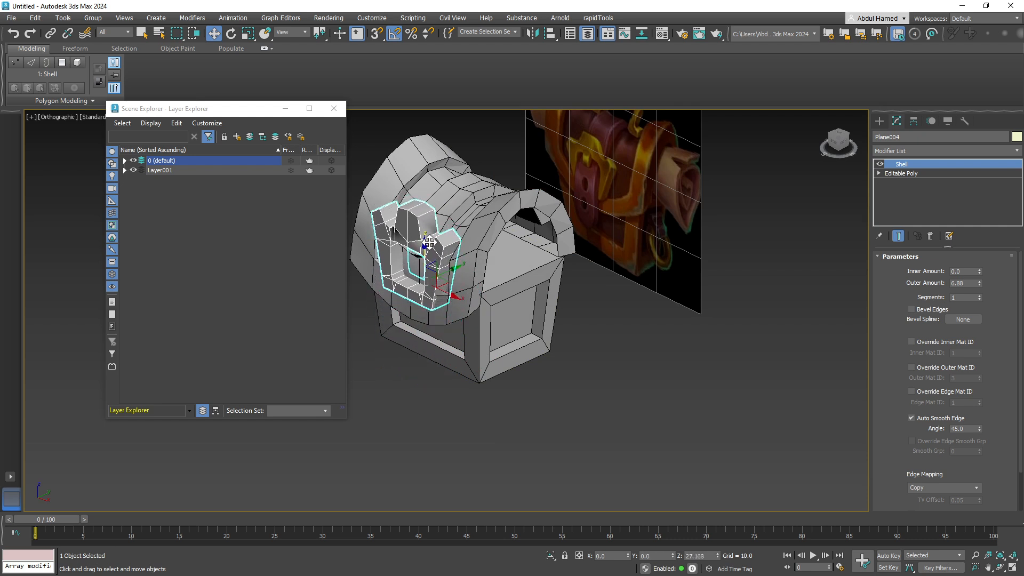
Step: Try tilting the clasp by -5° about X and scaling it uniformly to about 68%
scroll(417, 255, up, 2)
middle_drag(416, 256, 464, 280)
scroll(501, 283, up, 3)
key(e)
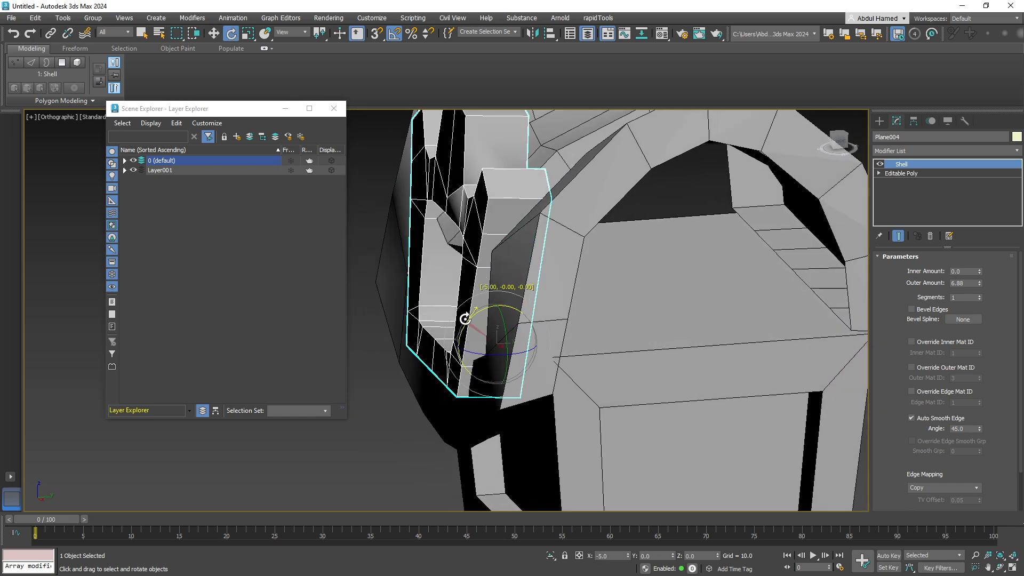
alt+middle_drag(458, 325, 558, 299)
key(r)
drag(513, 319, 503, 344)
alt+middle_drag(503, 343, 469, 314)
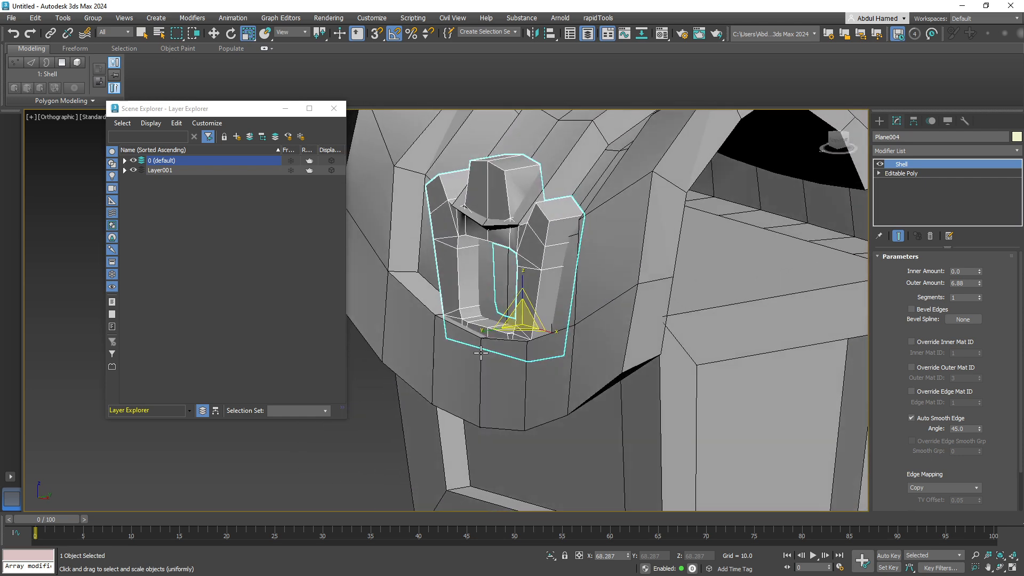
Step: Try placing the scaled-down clasp higher on the lid, and undo its scaling and vertical moves
key(w)
drag(524, 292, 519, 269)
scroll(518, 290, down, 10)
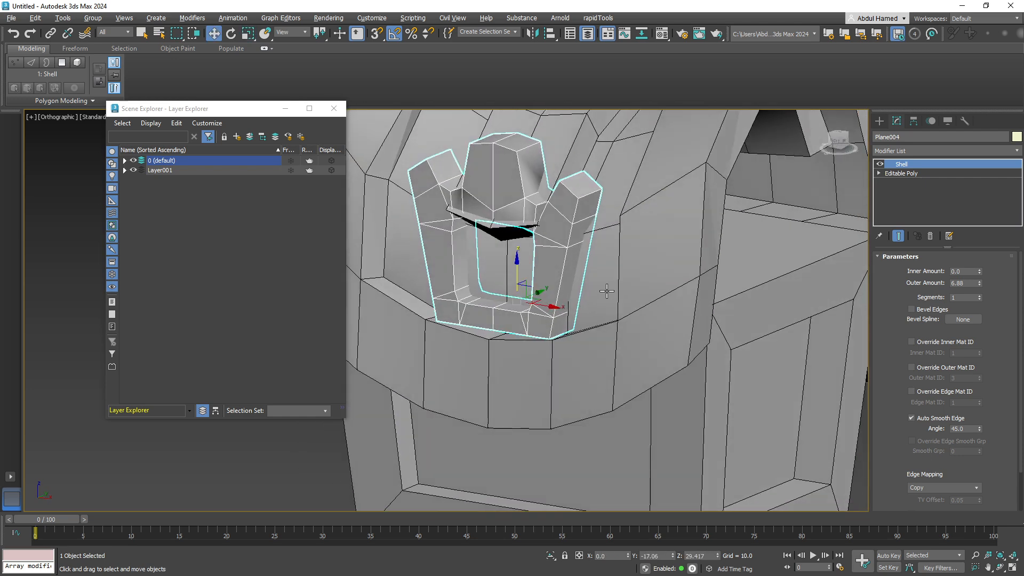
alt+middle_drag(565, 341, 539, 353)
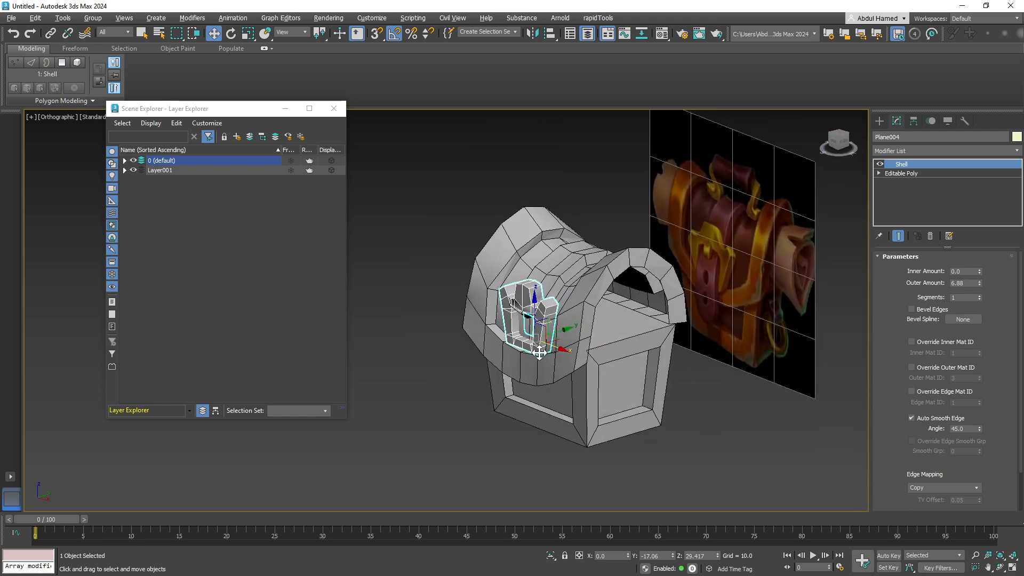
scroll(513, 345, up, 3)
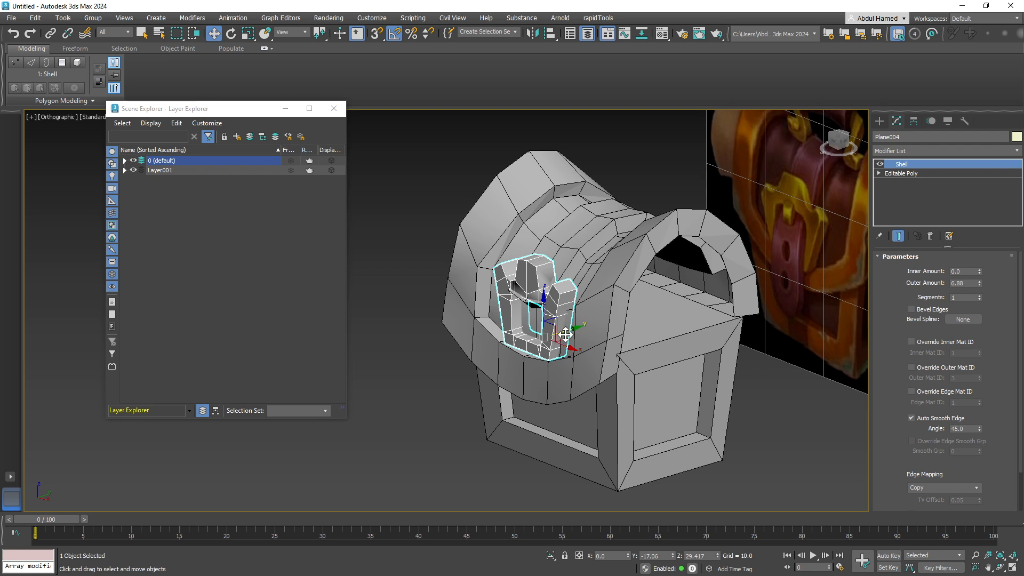
drag(565, 334, 581, 348)
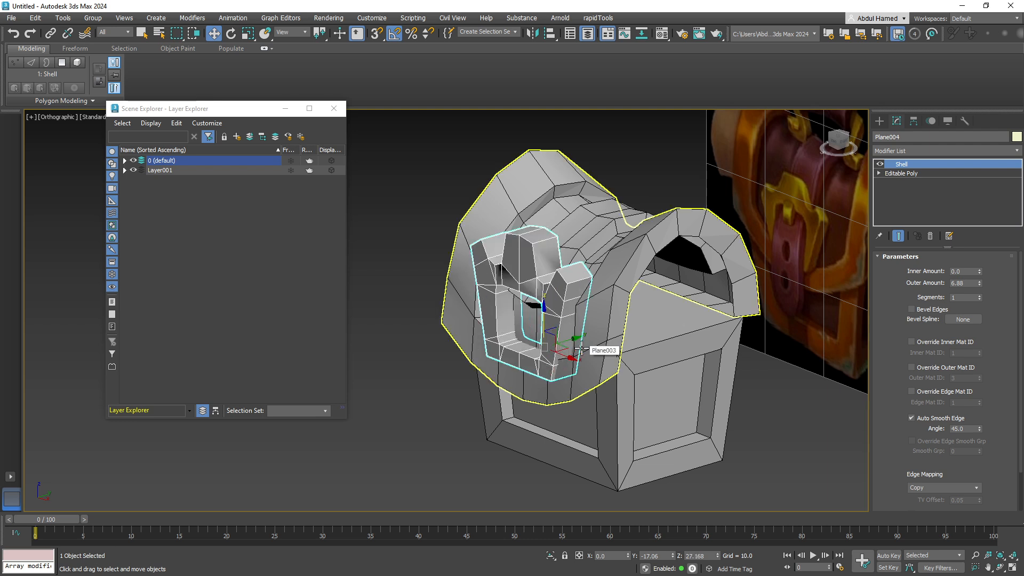
key(ctrl+z)
key(ctrl+z)
Step: Raise the clasp to about Z 27.96 and pull it farther out in front of the lid, to about Y -19.93
alt+middle_drag(579, 388, 551, 417)
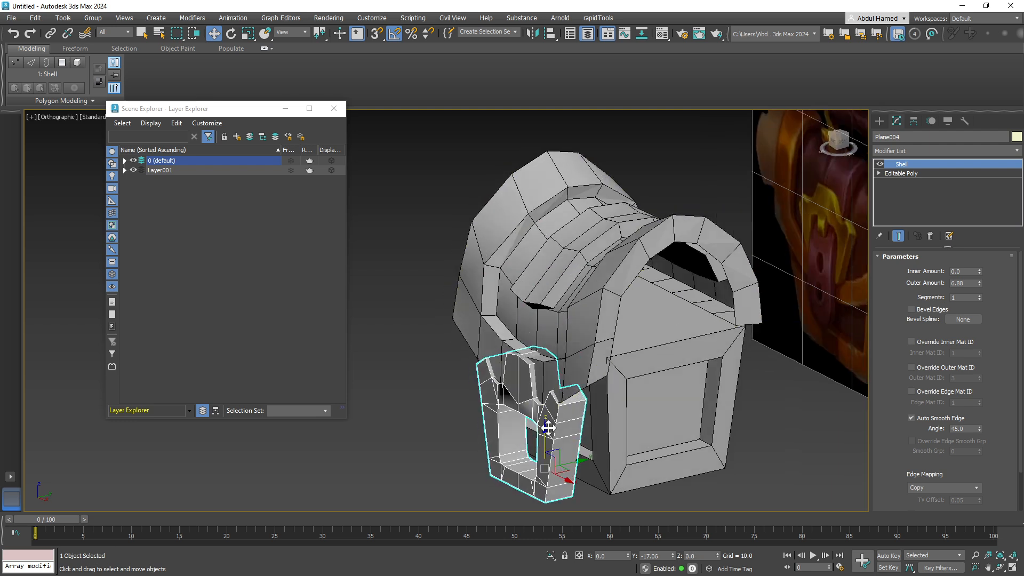
drag(548, 428, 540, 305)
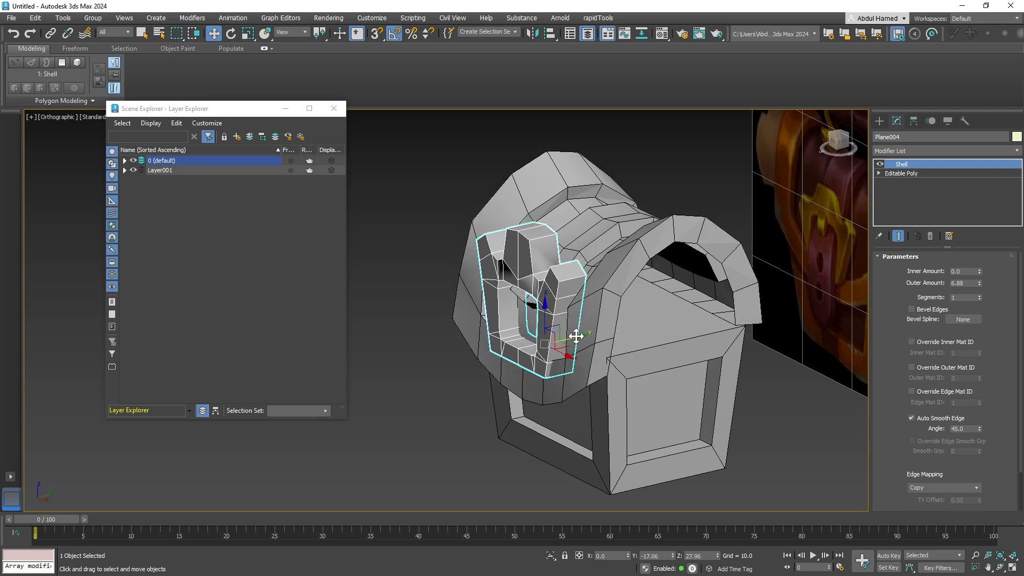
drag(575, 336, 570, 340)
alt+middle_drag(570, 340, 612, 354)
Step: Scale the clasp uniformly down to about 82% to fit the front of the lid
key(r)
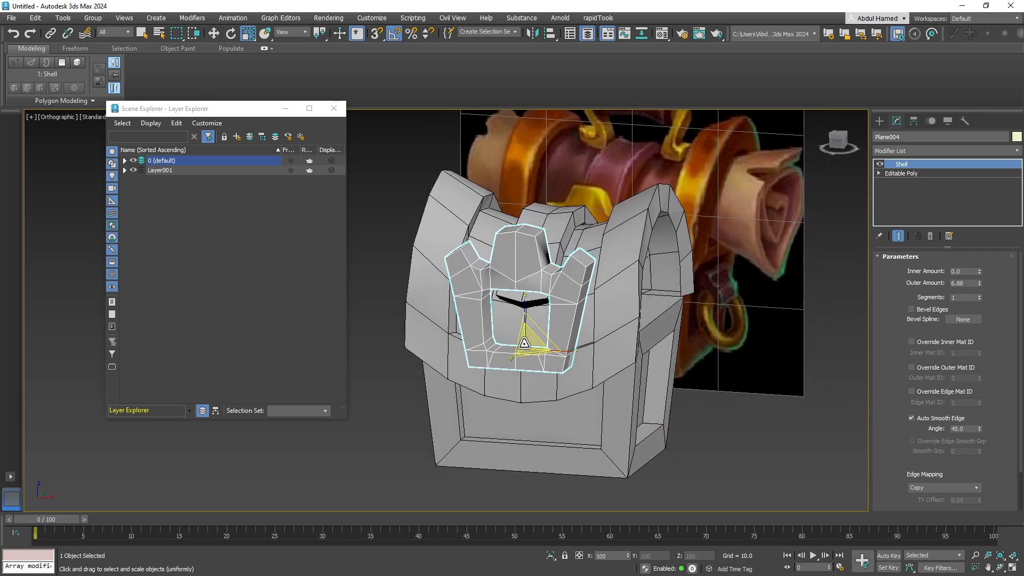
drag(524, 343, 521, 355)
mouse_move(522, 358)
alt+middle_down()
mouse_move(555, 337)
mouse_move(515, 368)
mouse_move(524, 377)
alt+middle_up()
middle_drag(524, 377, 590, 210)
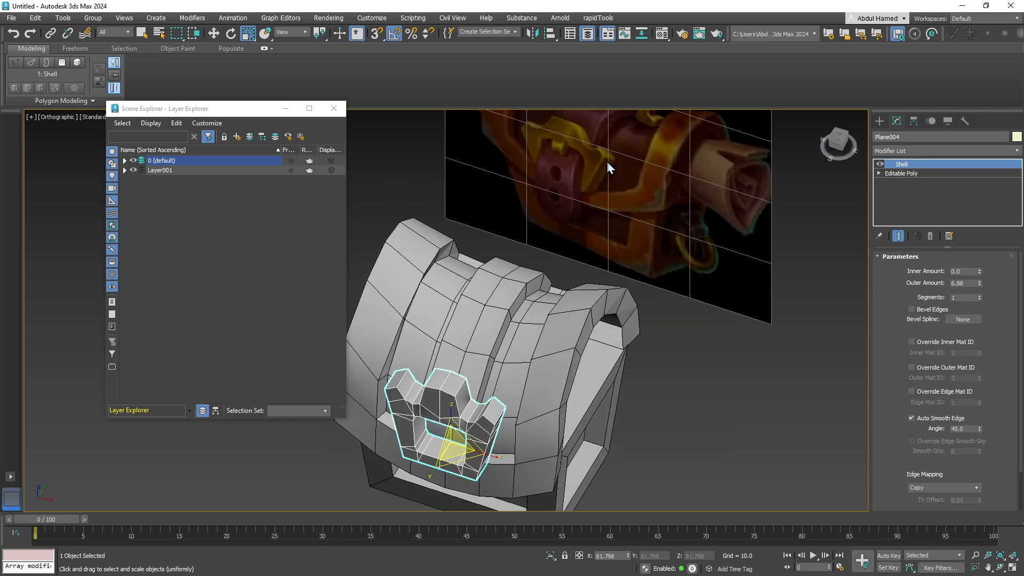
Step: Compare the clasp with the reference image and add an FFD 2x2x2 modifier to it
click(591, 186)
alt+middle_drag(534, 377, 561, 301)
click(574, 219)
click(909, 153)
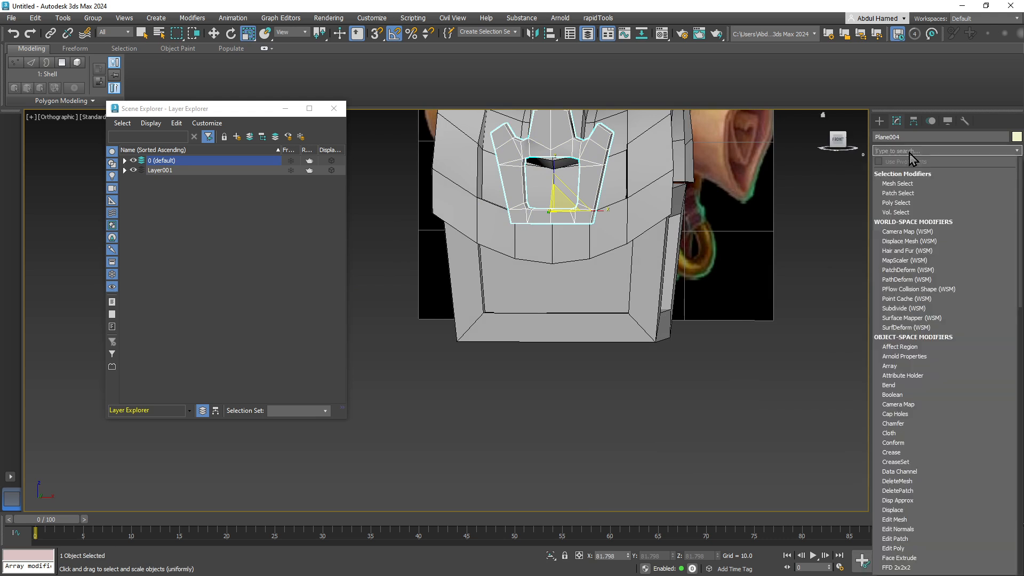
text(f)
click(913, 202)
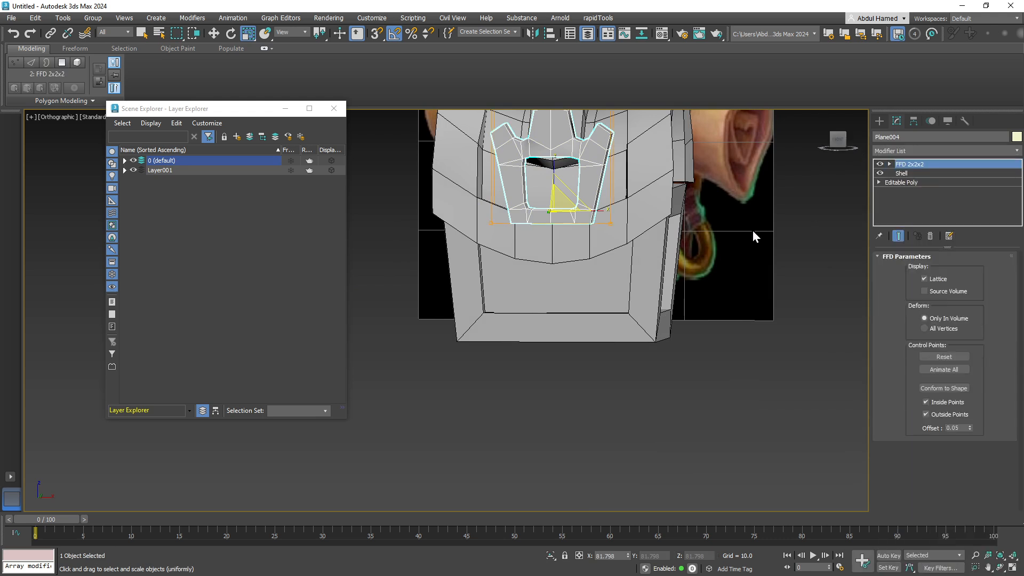
Step: Narrow the clasp's lower end by scaling the bottom FFD control points to about 79% along X
click(889, 164)
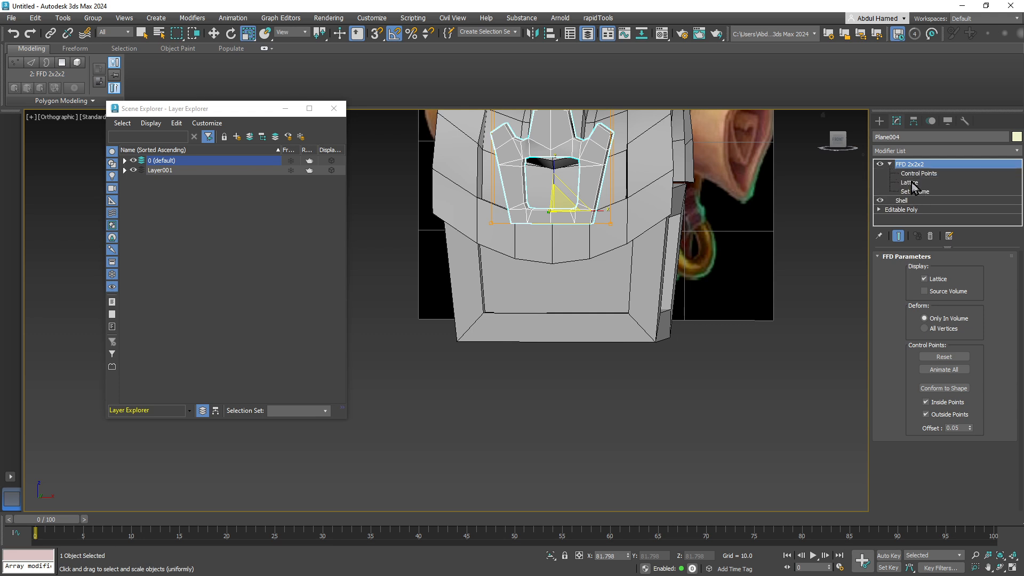
click(916, 174)
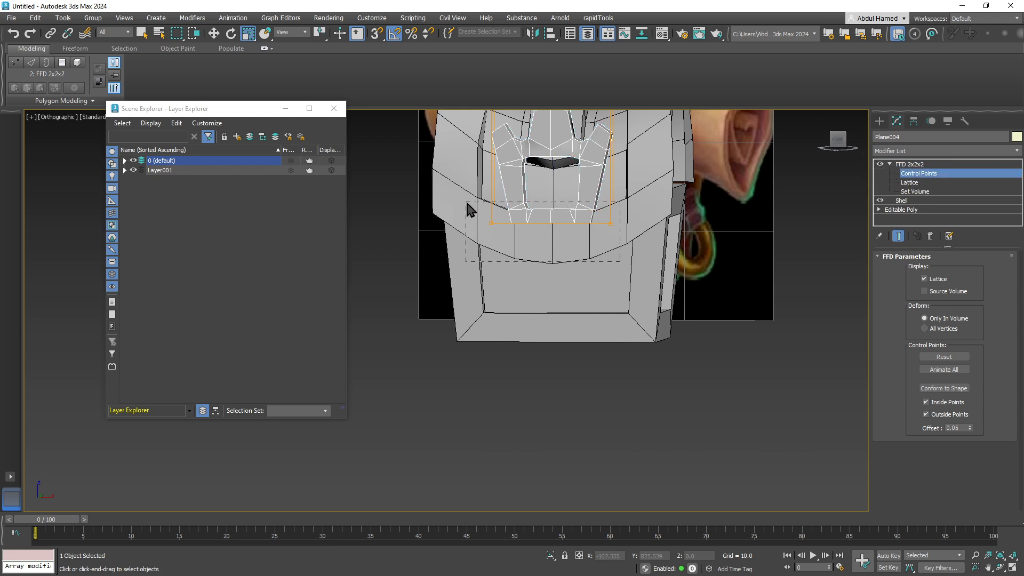
drag(467, 203, 467, 203)
drag(605, 221, 596, 220)
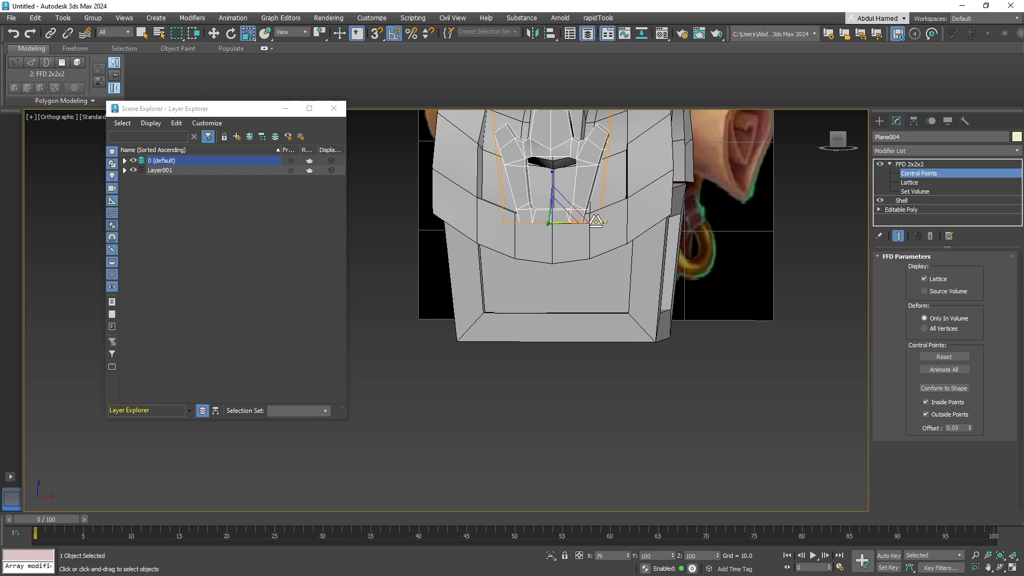
alt+middle_drag(596, 220, 598, 361)
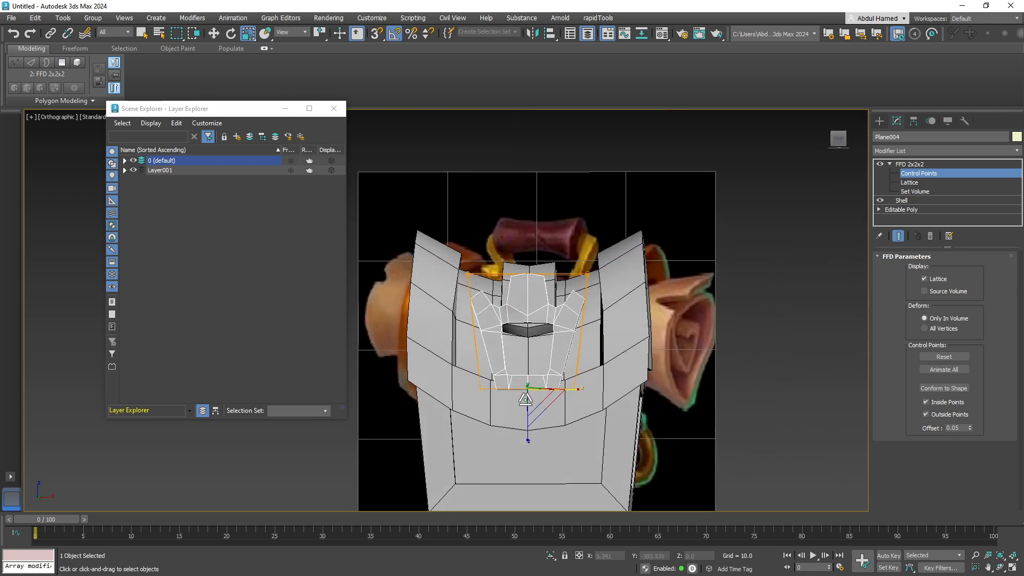
Step: Raise the bottom FFD control points by about 1.6 to shorten the clasp slightly
key(w)
drag(531, 366, 533, 351)
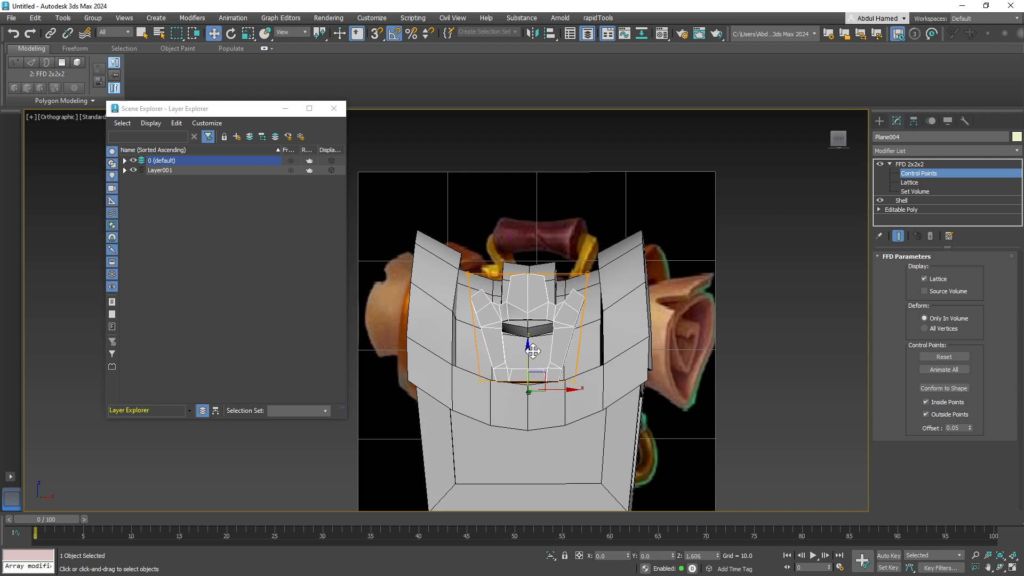
alt+middle_drag(533, 352, 588, 373)
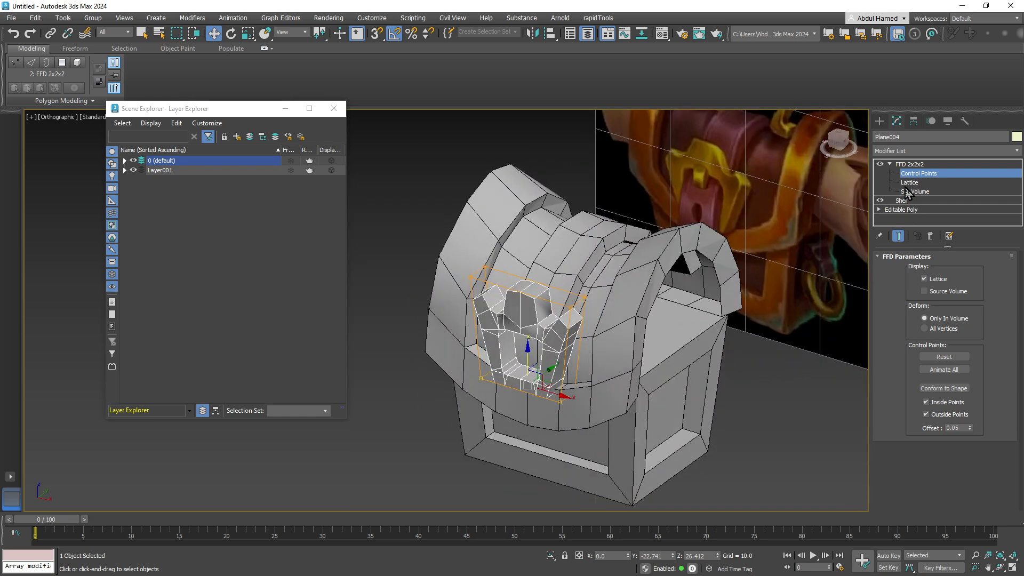
Step: Collapse the clasp's whole modifier stack, including the FFD and Shell modifiers
right_click(902, 164)
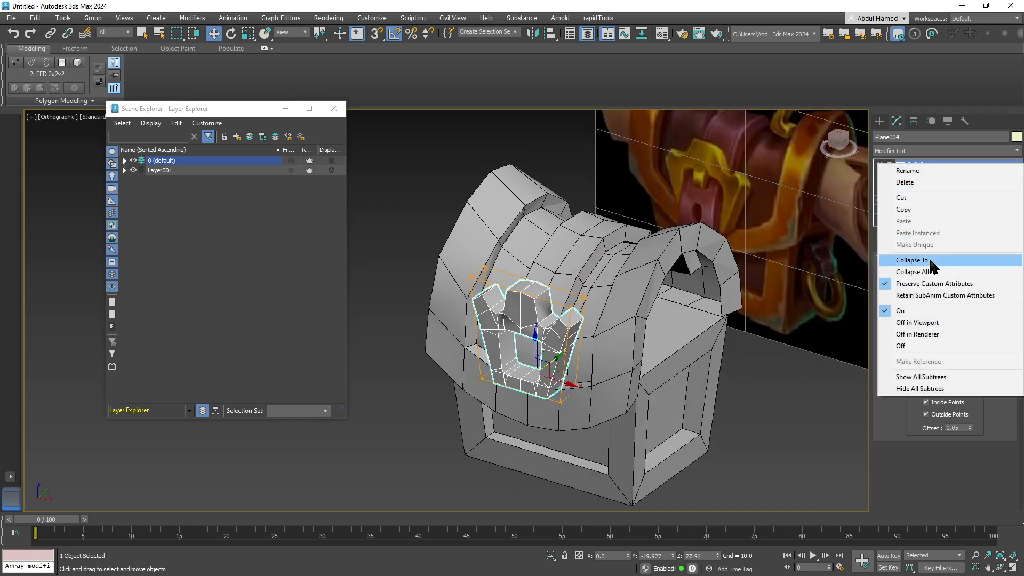
click(929, 264)
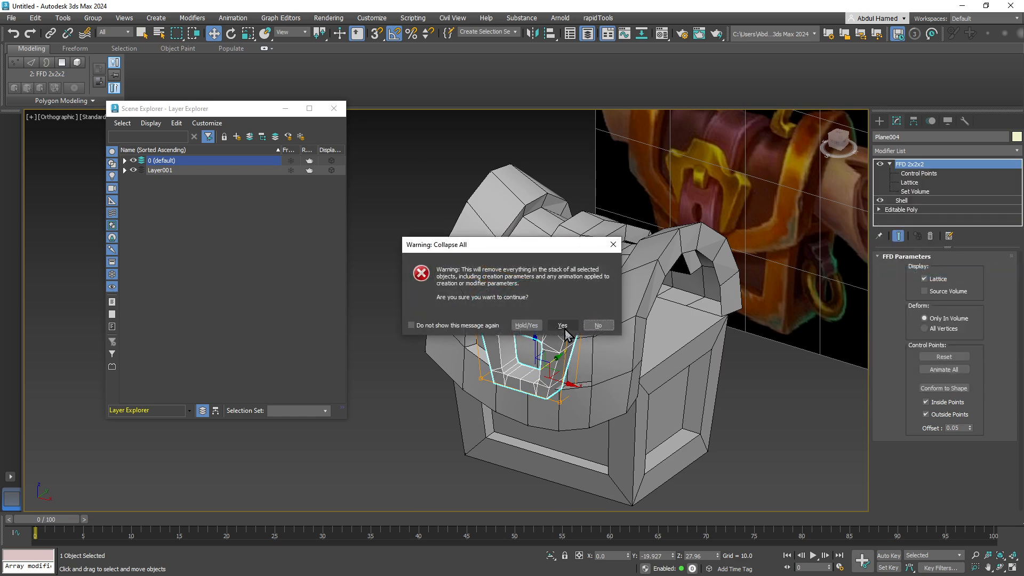
click(561, 323)
alt+middle_drag(567, 333, 589, 301)
Step: Pull the two front-end polygons of the lid's central strap forward and down, lengthening it past the clasp toward the chest's base
scroll(539, 339, up, 3)
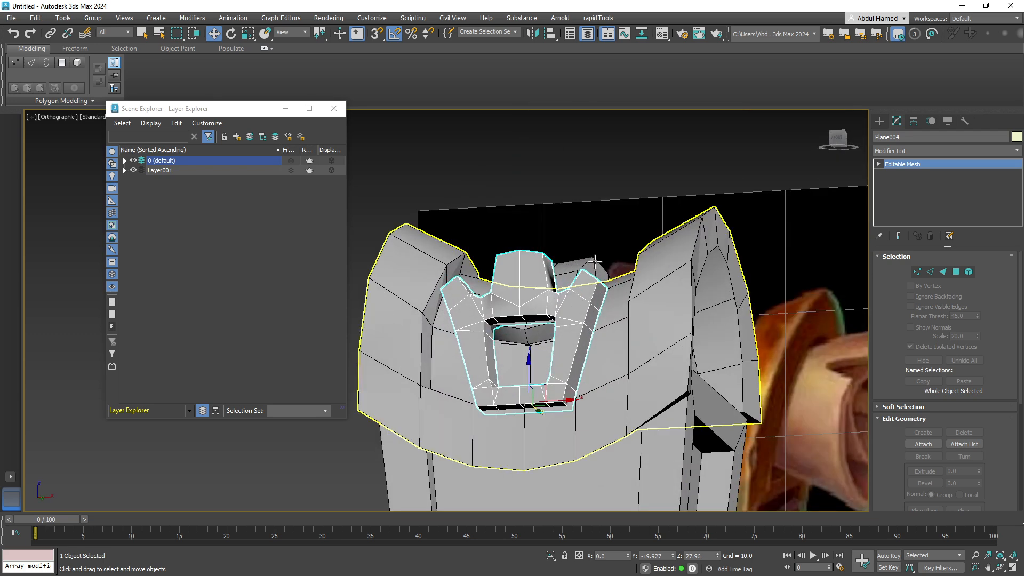
click(576, 261)
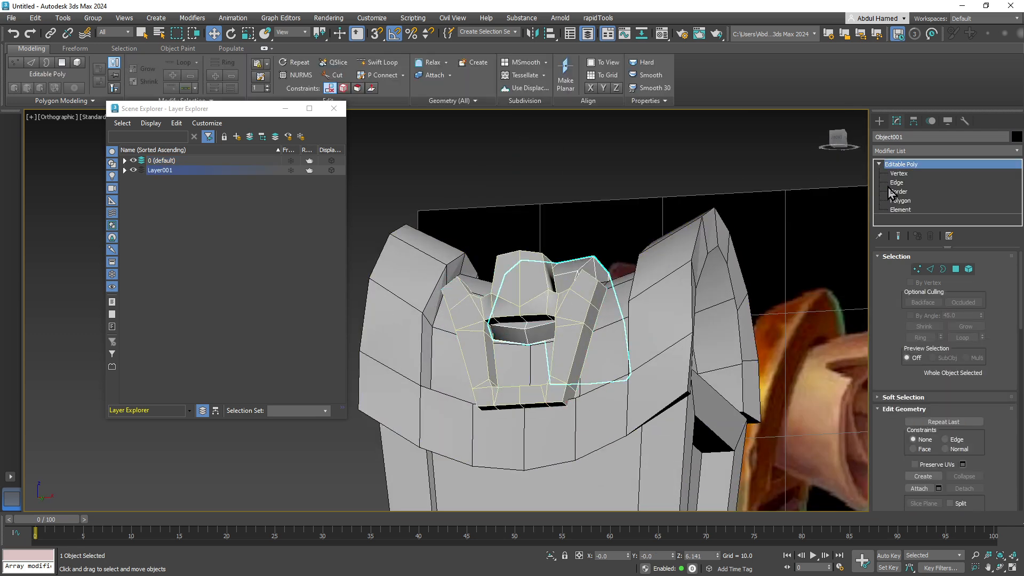
click(899, 201)
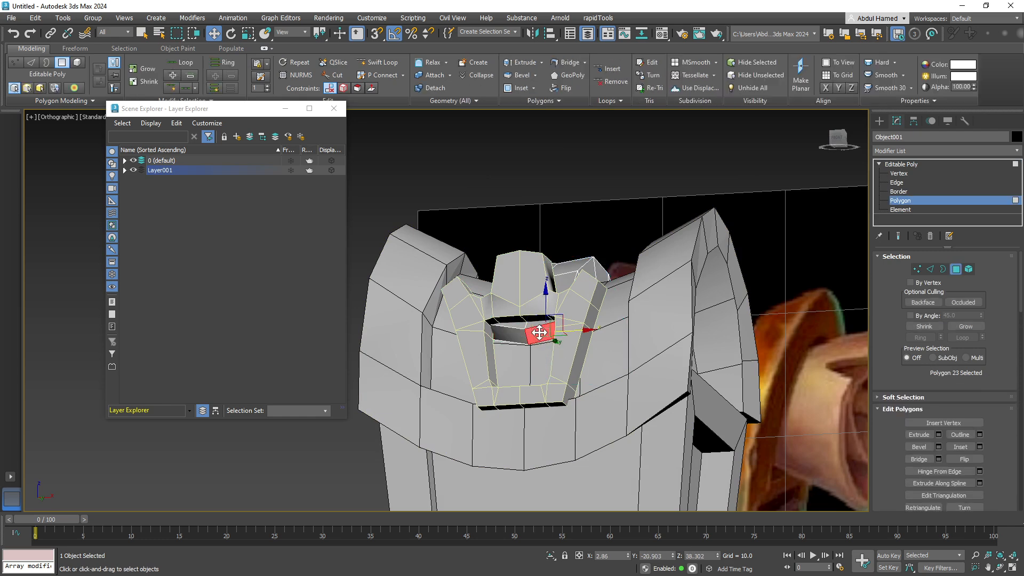
alt+middle_drag(509, 333, 519, 290)
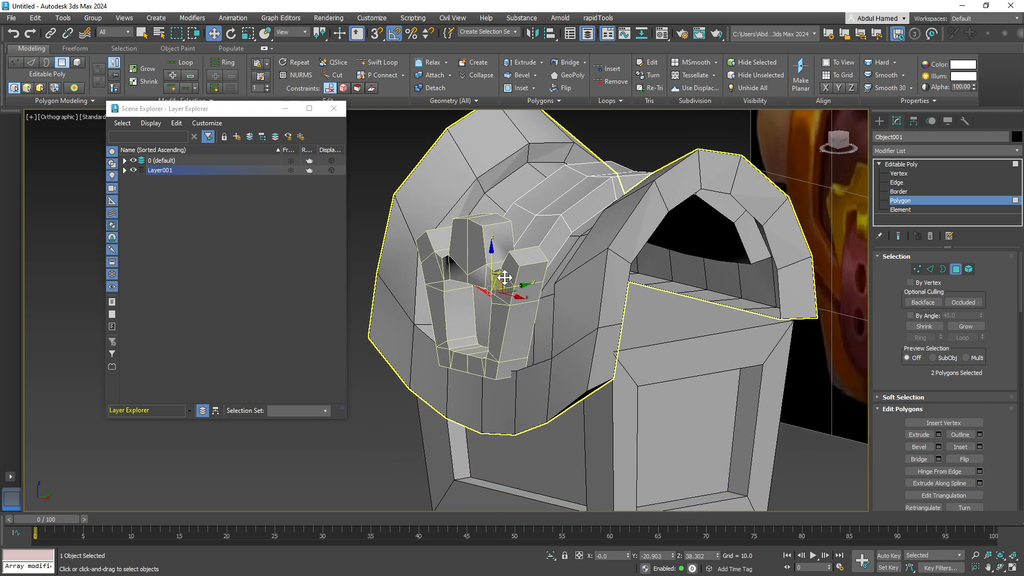
drag(504, 276, 462, 480)
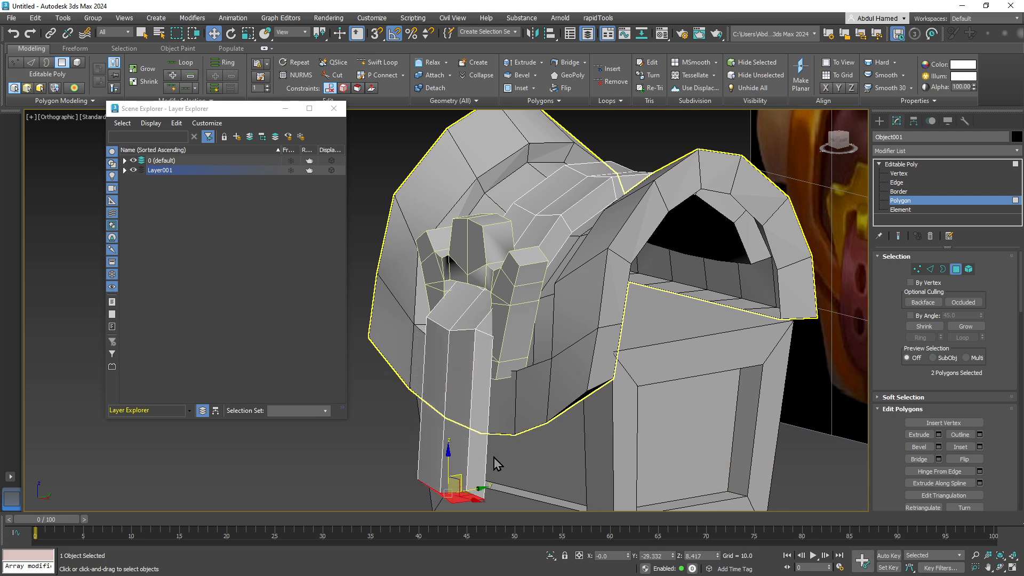
Step: Rotate the strap's two end polygons by 30° about X to level its lower end
scroll(497, 329, up, 4)
alt+middle_drag(515, 320, 521, 319)
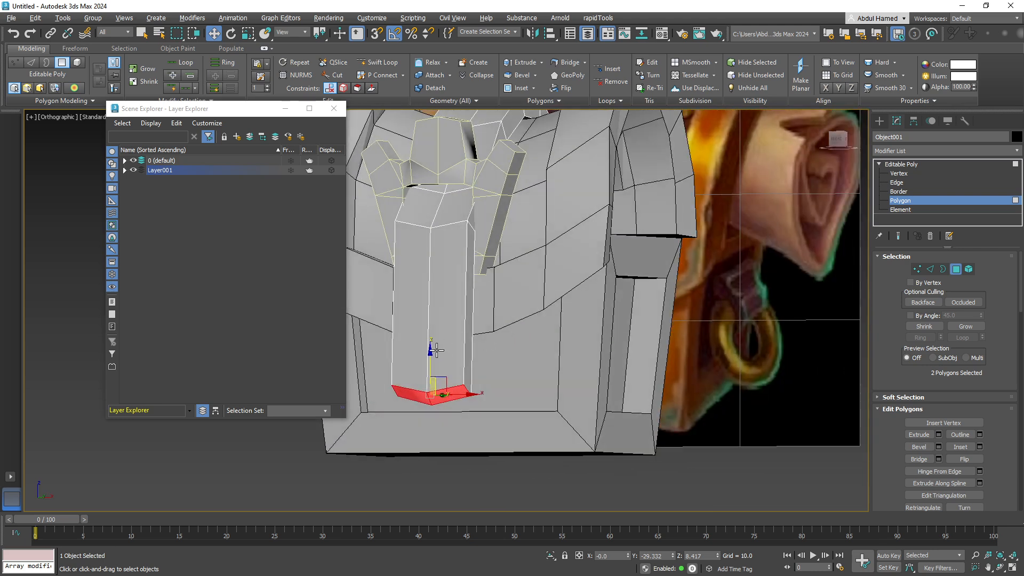
key(e)
drag(423, 367, 421, 388)
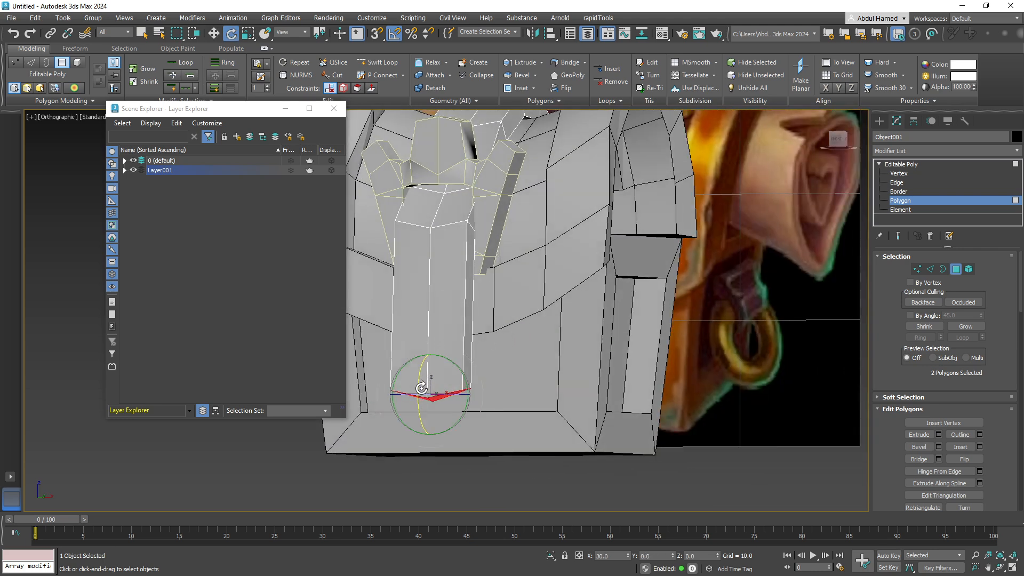
alt+middle_drag(425, 387, 450, 389)
middle_drag(561, 358, 611, 287)
alt+middle_drag(503, 287, 534, 266)
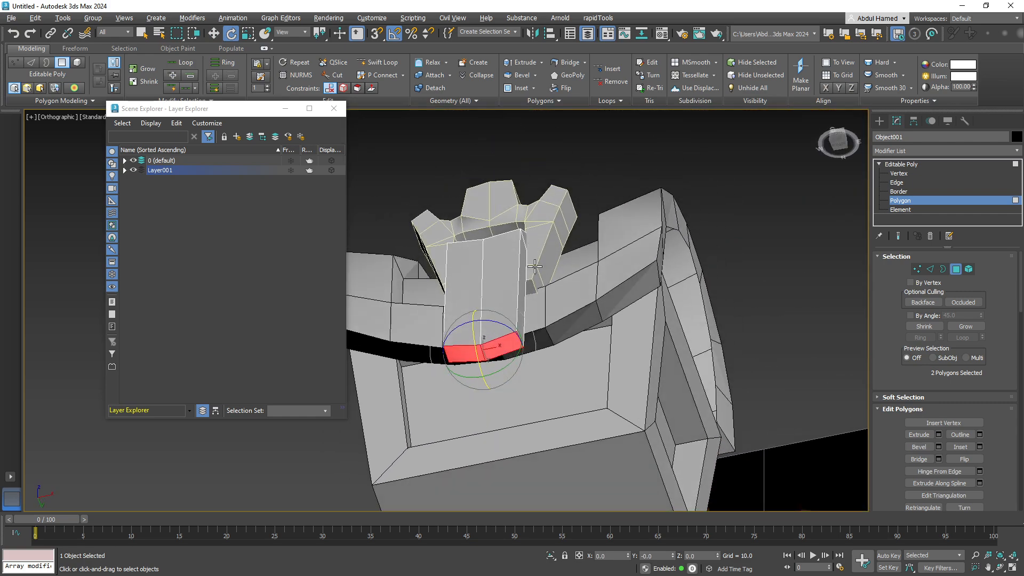
Step: Chamfer the middle edge at the lower end of the central strap by about 3.1
click(896, 182)
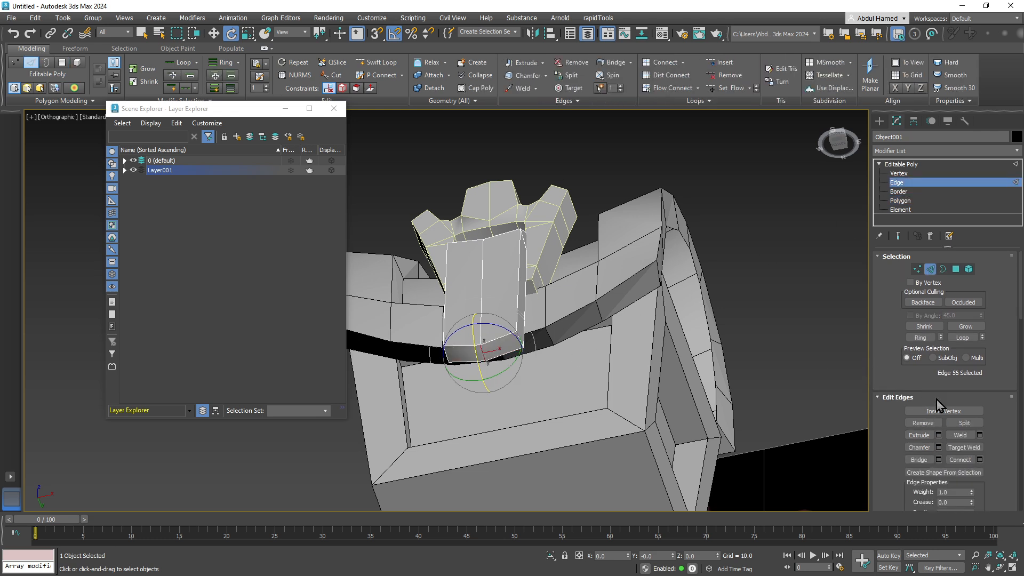
click(939, 447)
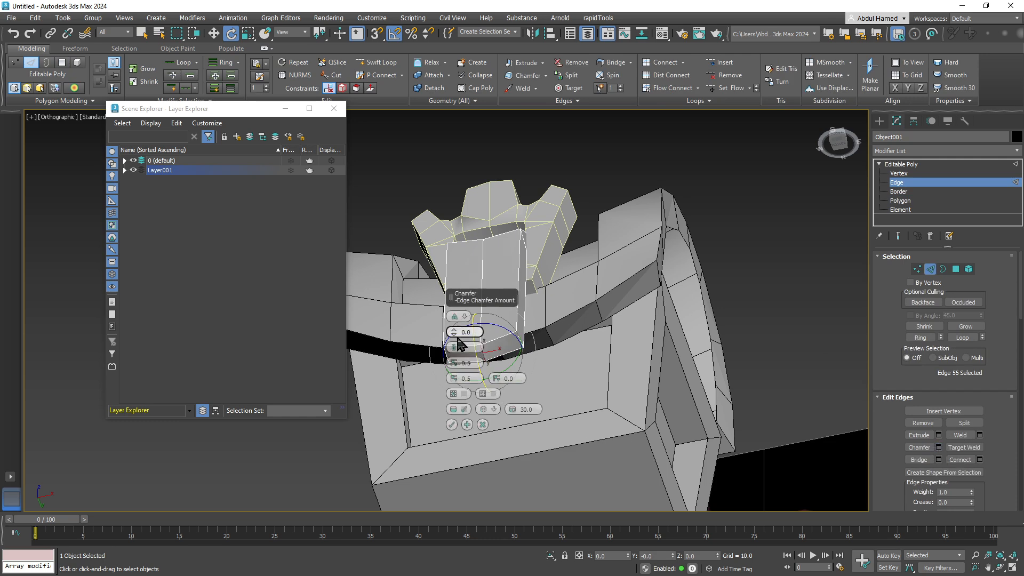
drag(453, 333, 452, 313)
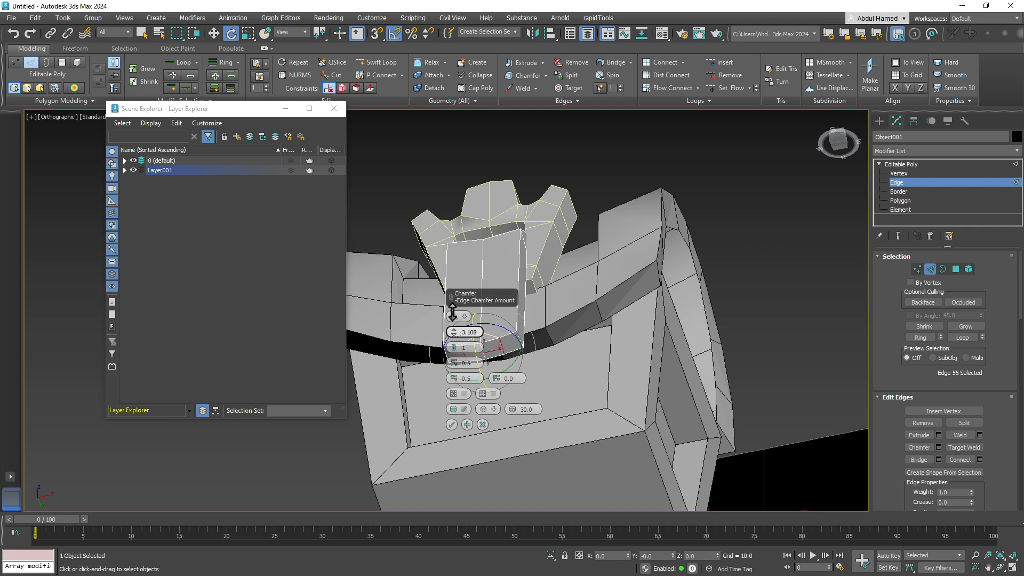
click(452, 425)
Step: Target-weld the stray vertex above the strap's chamfered lower end to the centre vertex at the top of its hanging front face
alt+middle_drag(480, 354, 492, 349)
scroll(491, 349, up, 5)
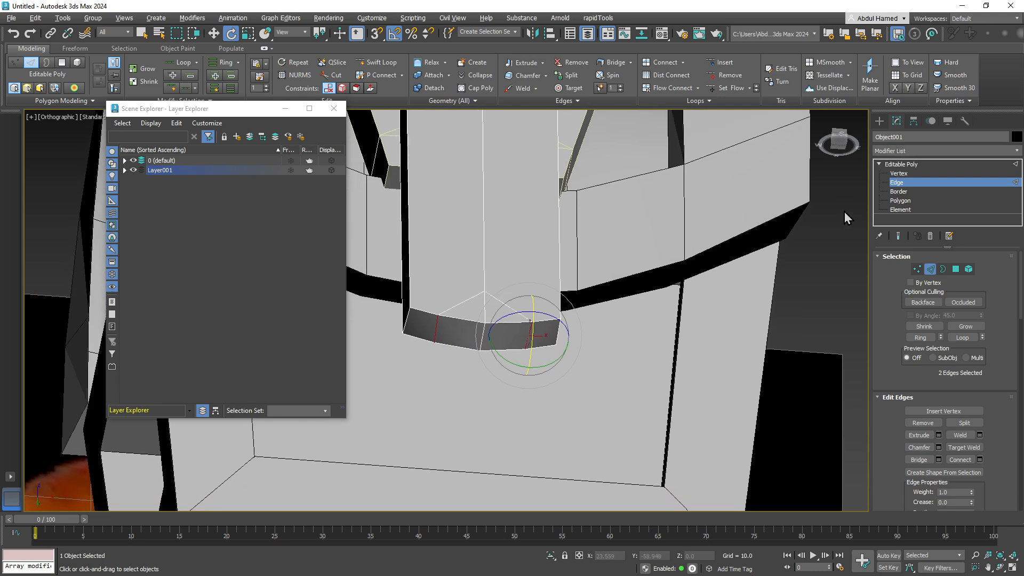
middle_drag(522, 264, 550, 319)
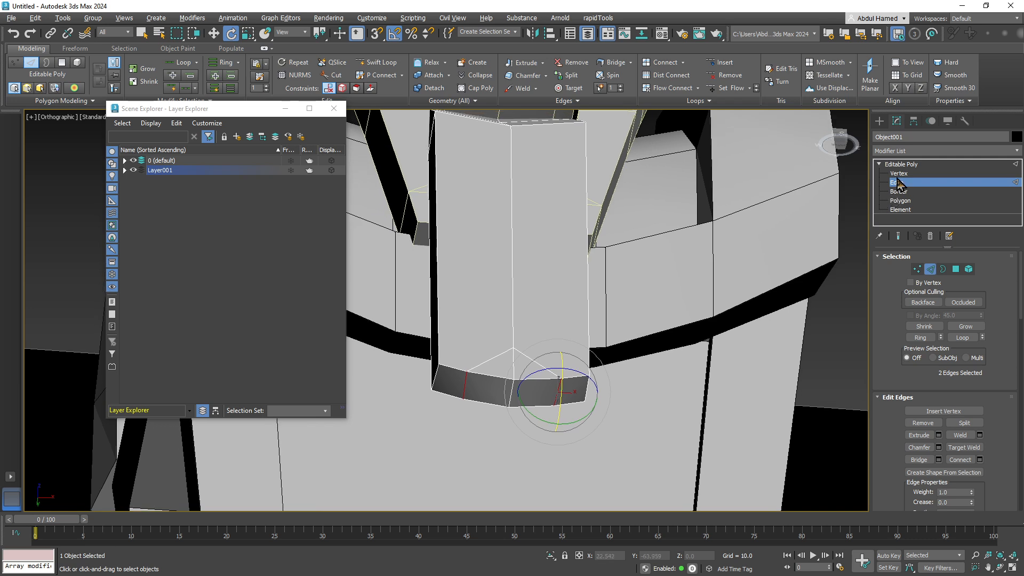
key(1)
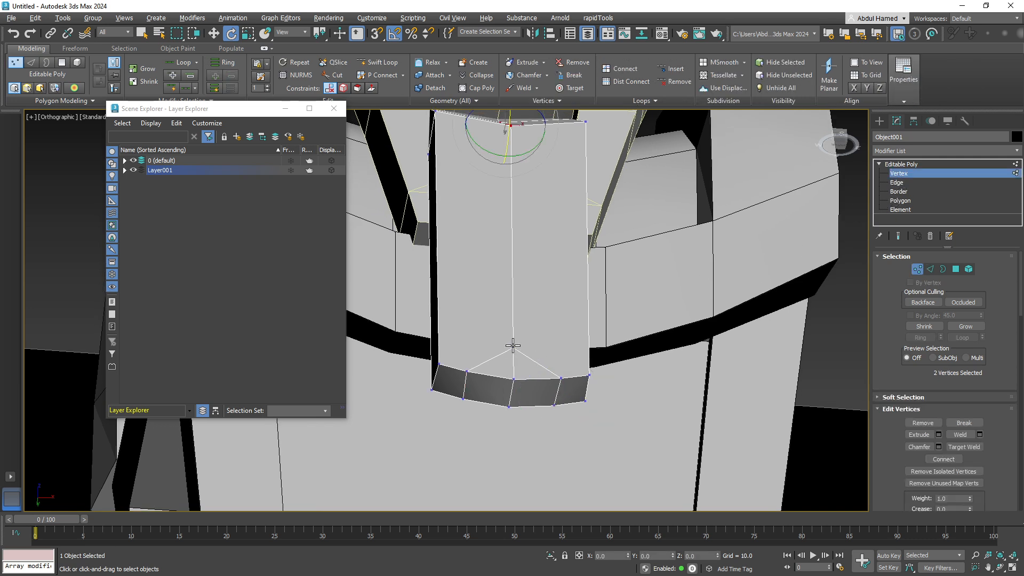
click(963, 447)
middle_drag(517, 332, 544, 421)
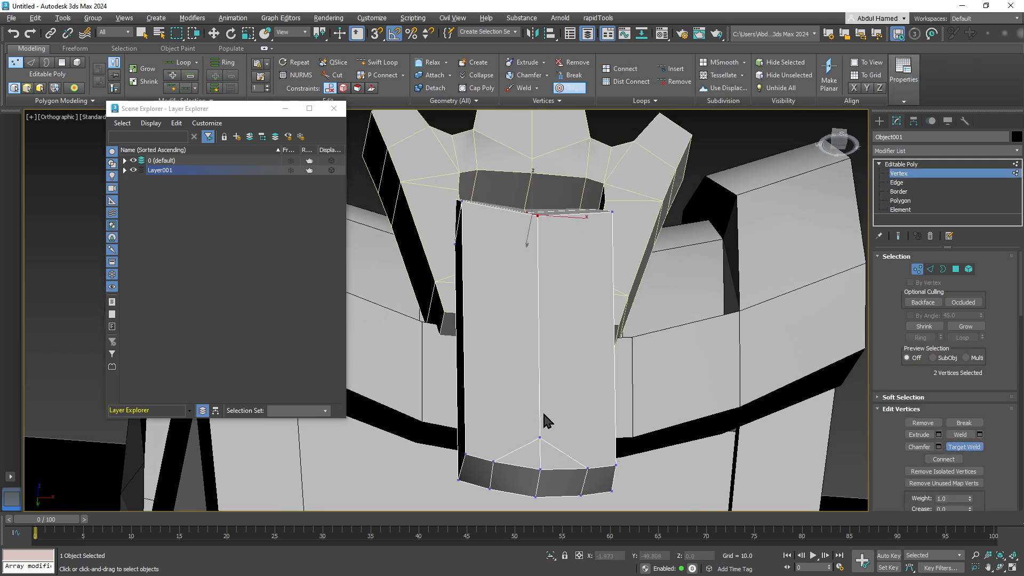
click(538, 214)
Step: Move the two middle polygons of the strap's end straight down to give the tip angled corners
middle_drag(596, 439, 602, 263)
click(906, 203)
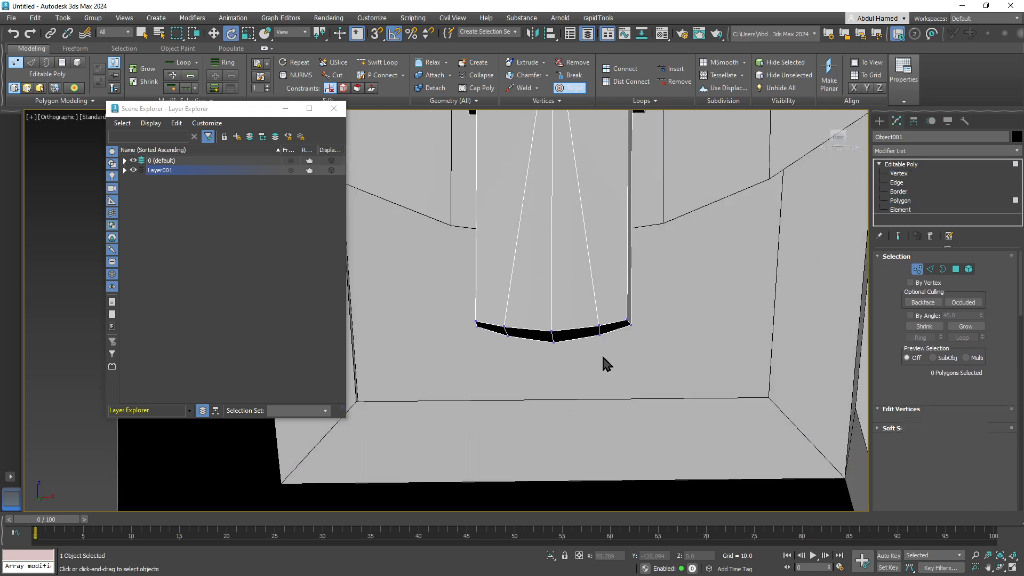
click(570, 334)
ctrl+click(530, 335)
key(w)
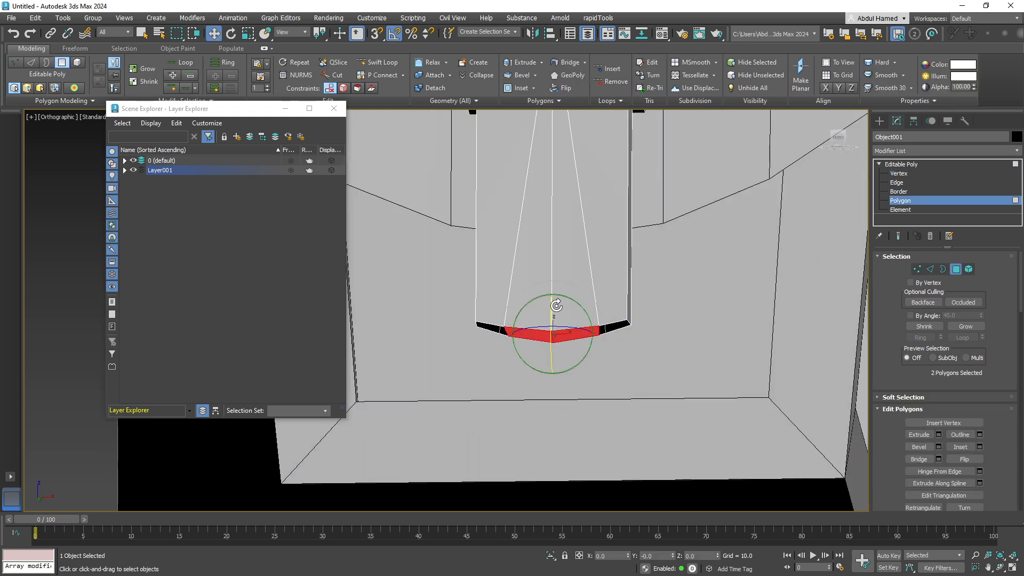
drag(553, 300, 553, 337)
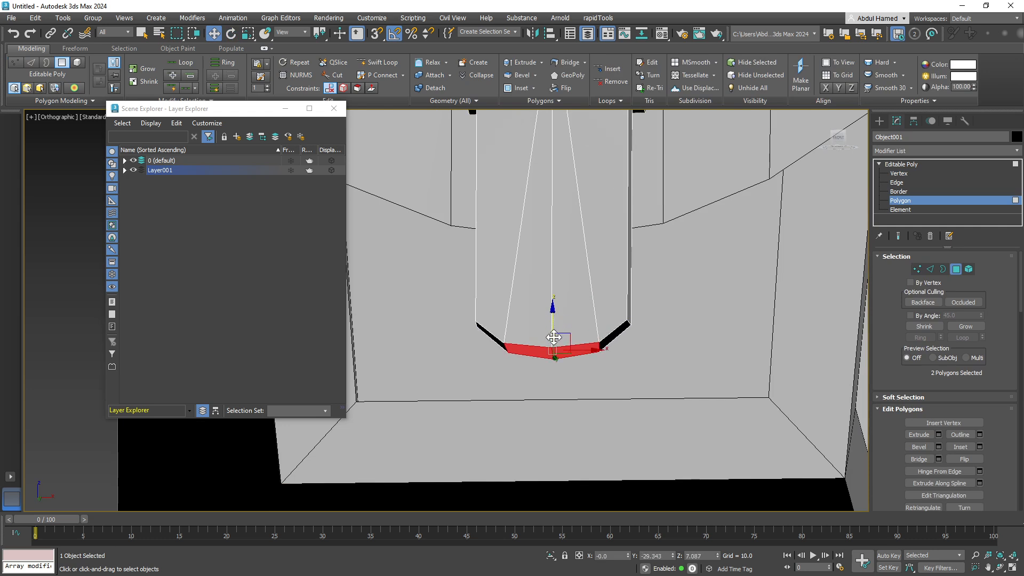
Step: Lower the two centre vertices of the strap's tip by about 0.4 to make it slightly more pointed
click(899, 174)
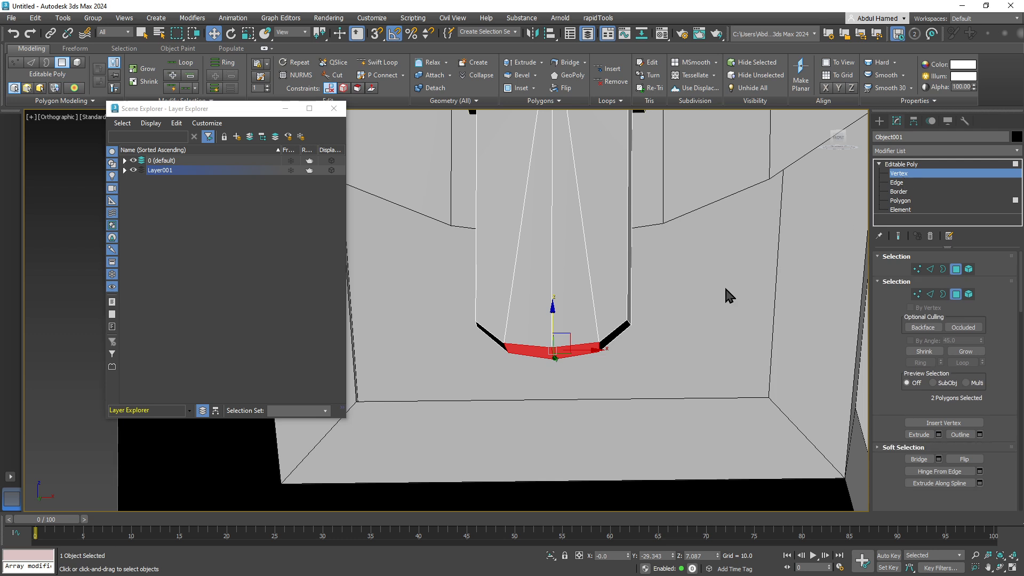
ctrl+click(555, 358)
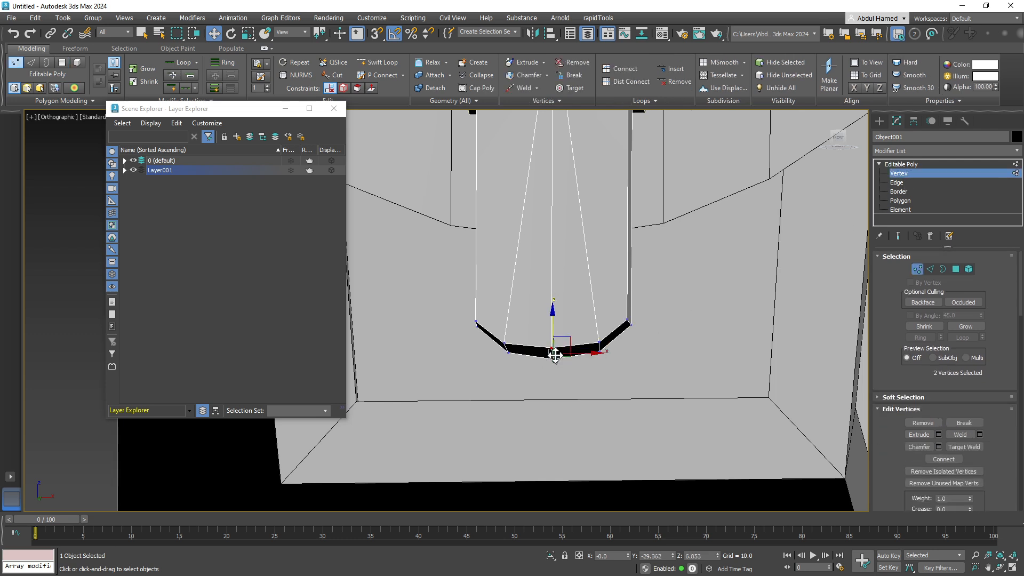
drag(551, 329, 550, 334)
Step: Raise all the vertices at the strap's lower end by about 9.3 to shorten its hanging part
scroll(573, 335, down, 4)
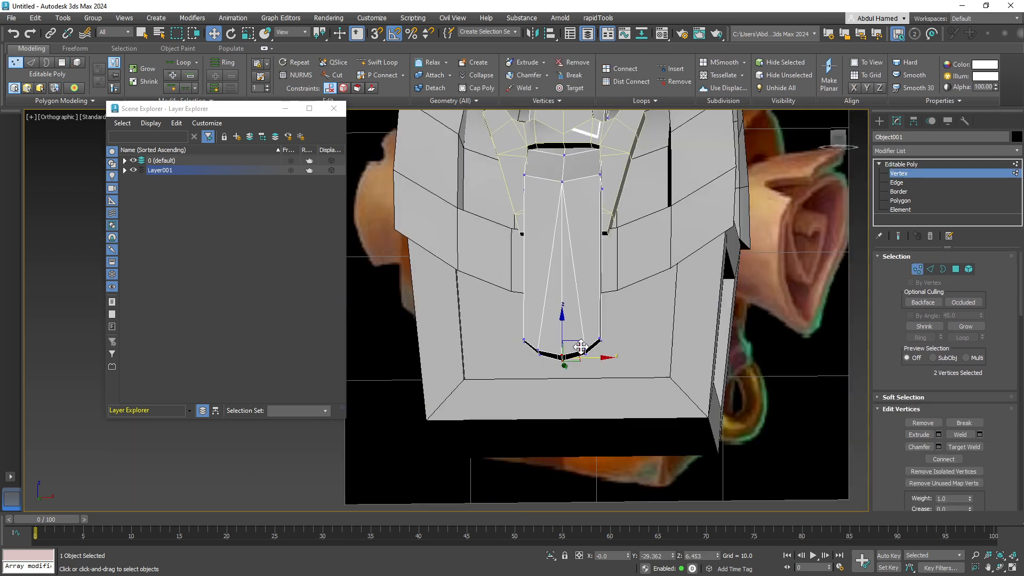
scroll(597, 352, up, 3)
scroll(605, 364, down, 6)
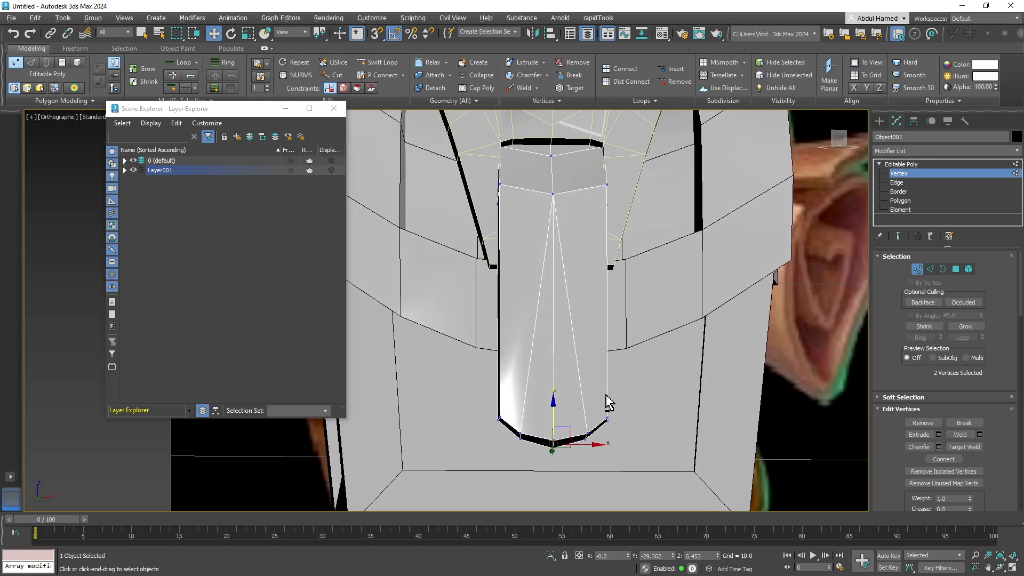
alt+middle_drag(608, 402, 638, 393)
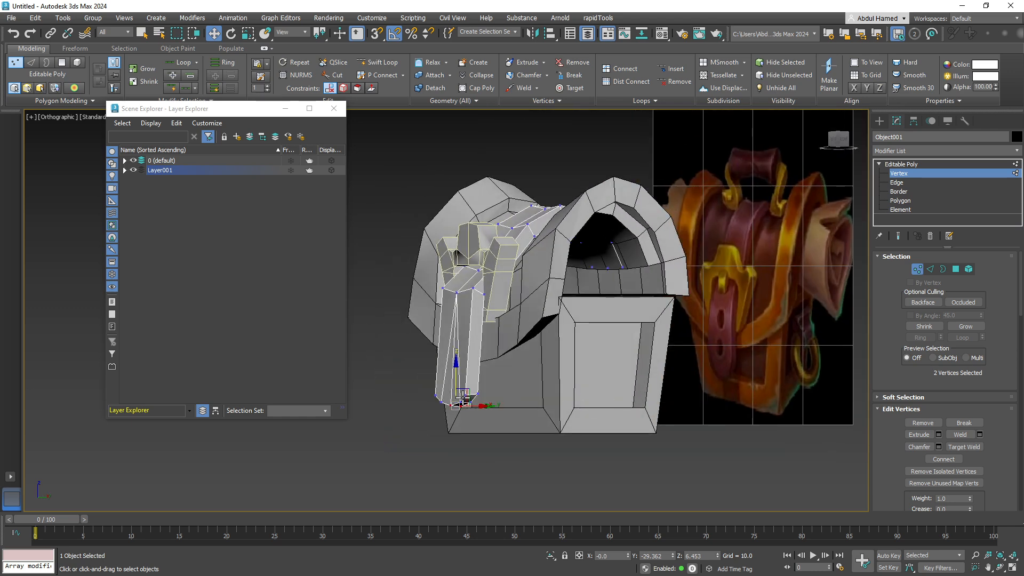
drag(496, 394, 410, 437)
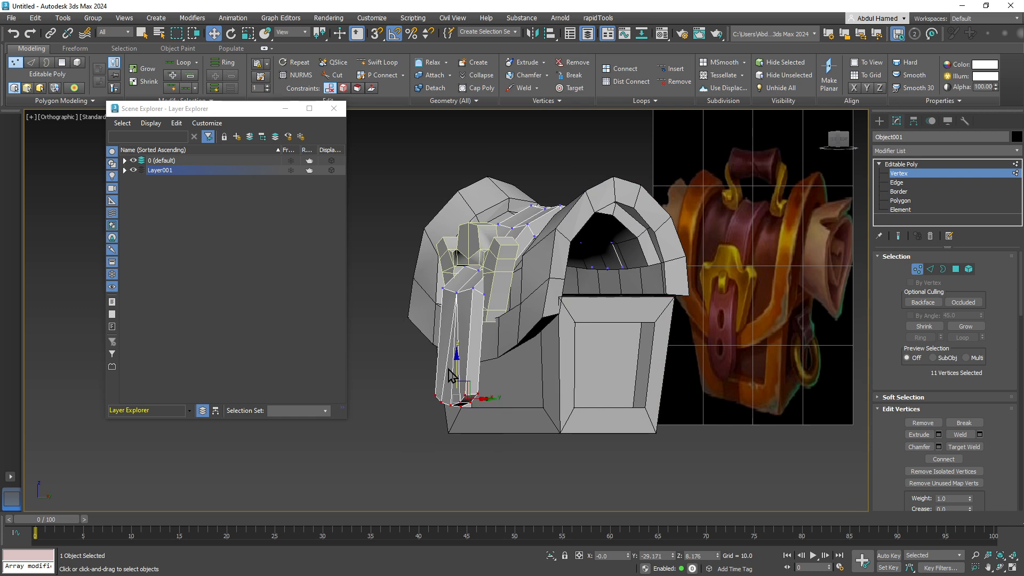
drag(460, 350, 460, 311)
Step: Activate Swift Loop on the shortened strap and find the cutting commands in its Edit Geometry options
click(373, 62)
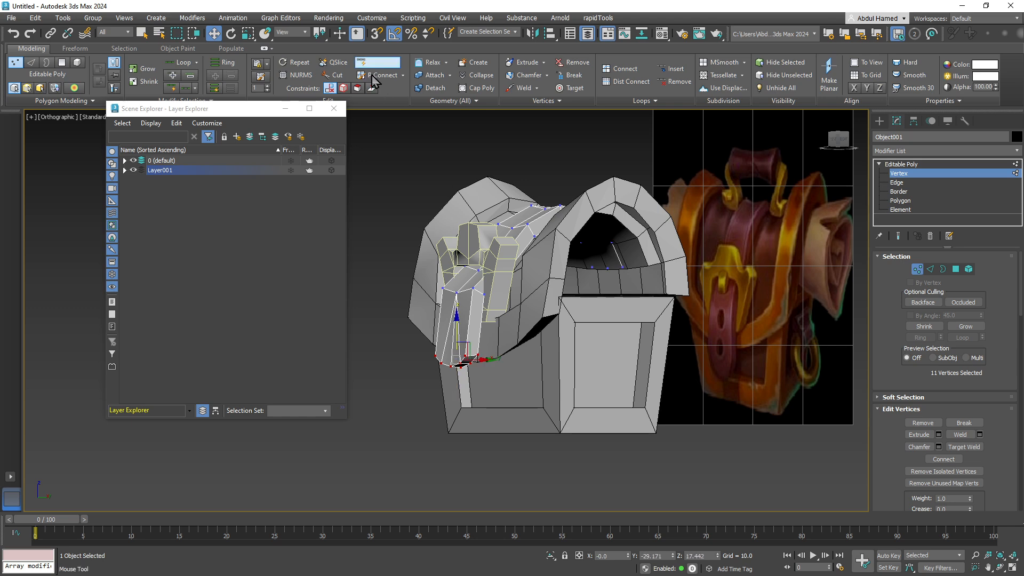
alt+middle_drag(468, 320, 496, 321)
scroll(473, 325, up, 2)
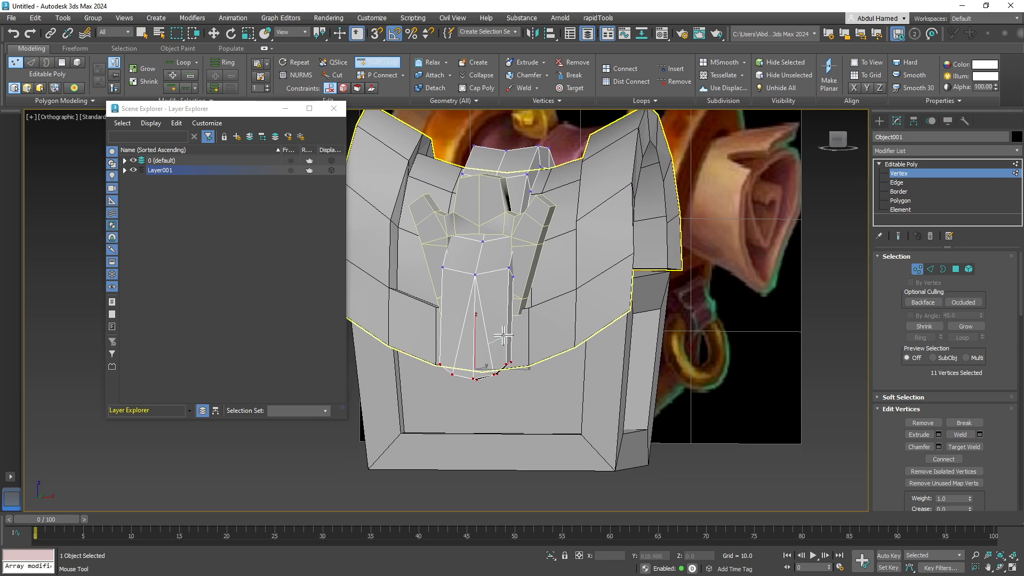
scroll(500, 322, up, 4)
drag(998, 378, 1012, 270)
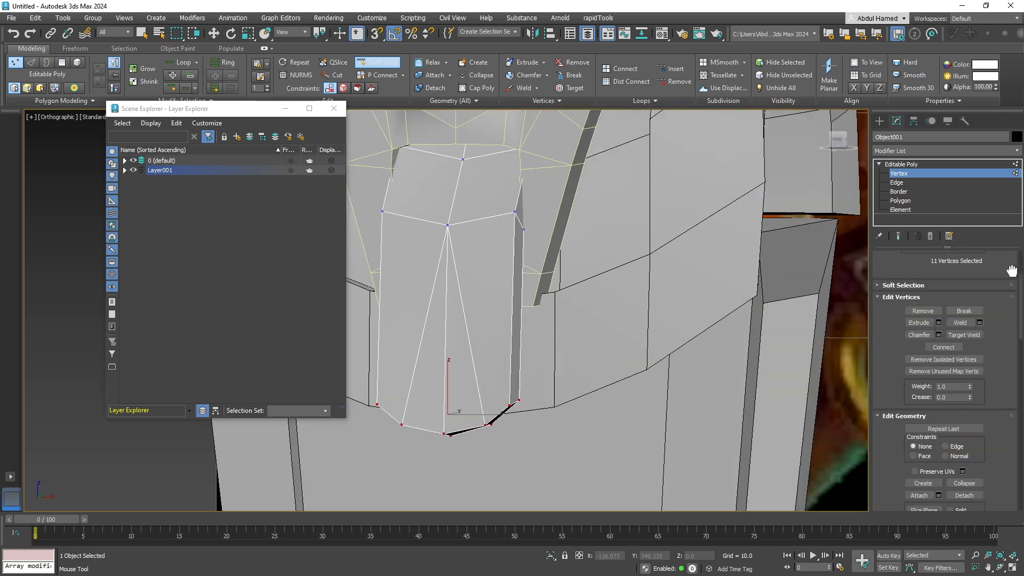
scroll(999, 405, down, 5)
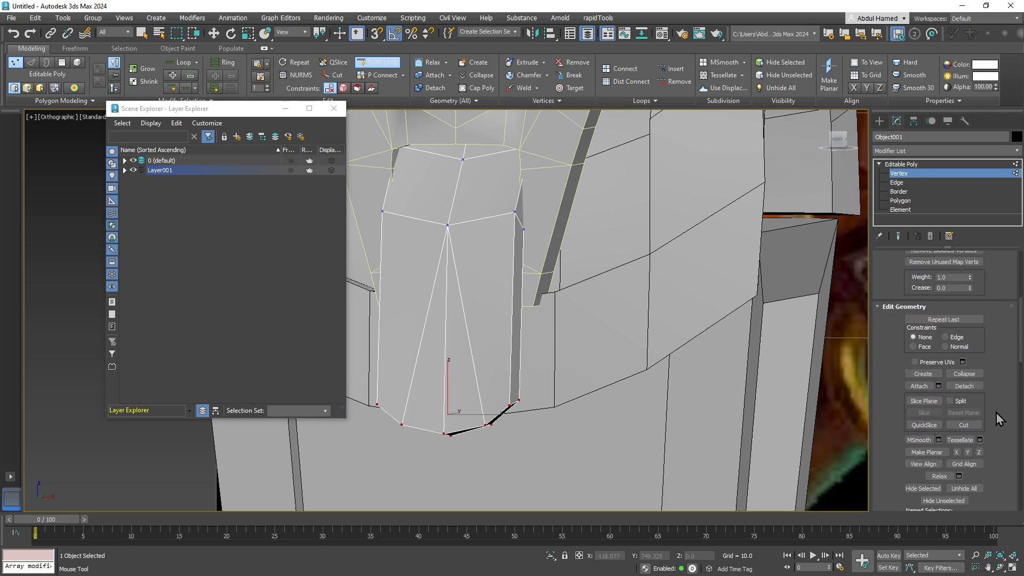
Step: Cut a horizontal slice across the lower part of the front strap with a slice plane at Z about 23.3
click(923, 400)
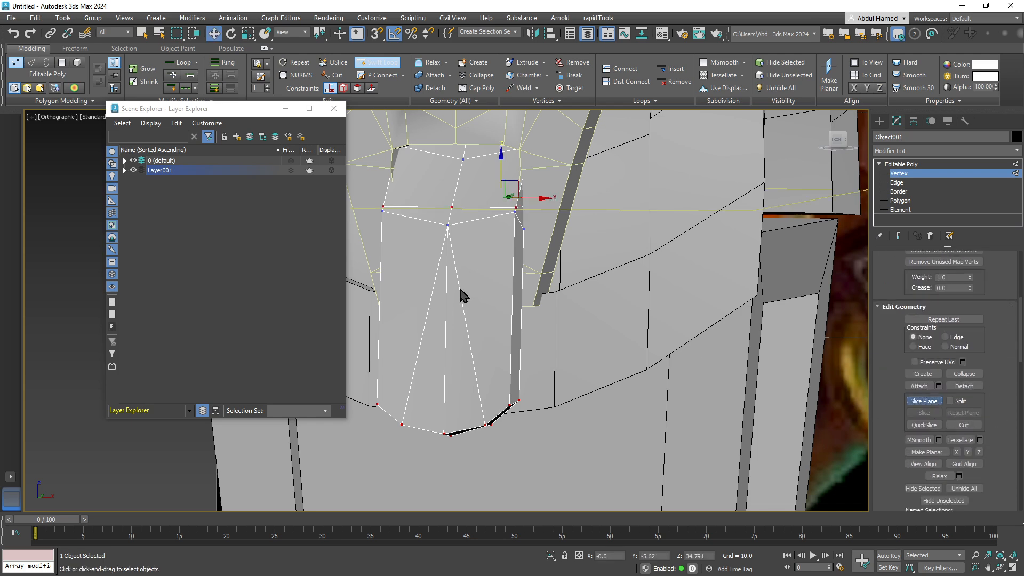
alt+middle_drag(460, 292, 538, 257)
scroll(550, 248, down, 3)
drag(555, 147, 556, 234)
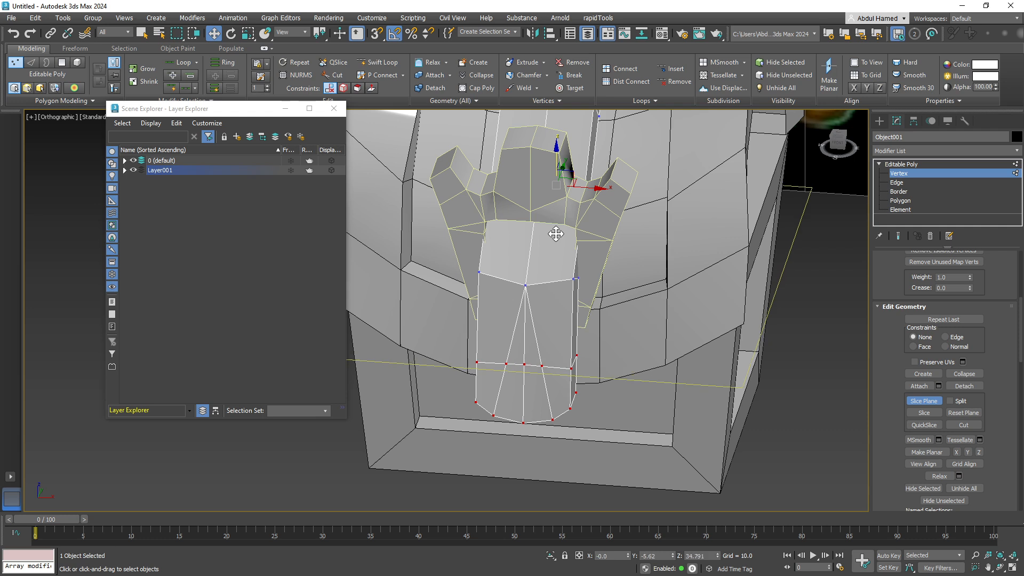
click(923, 413)
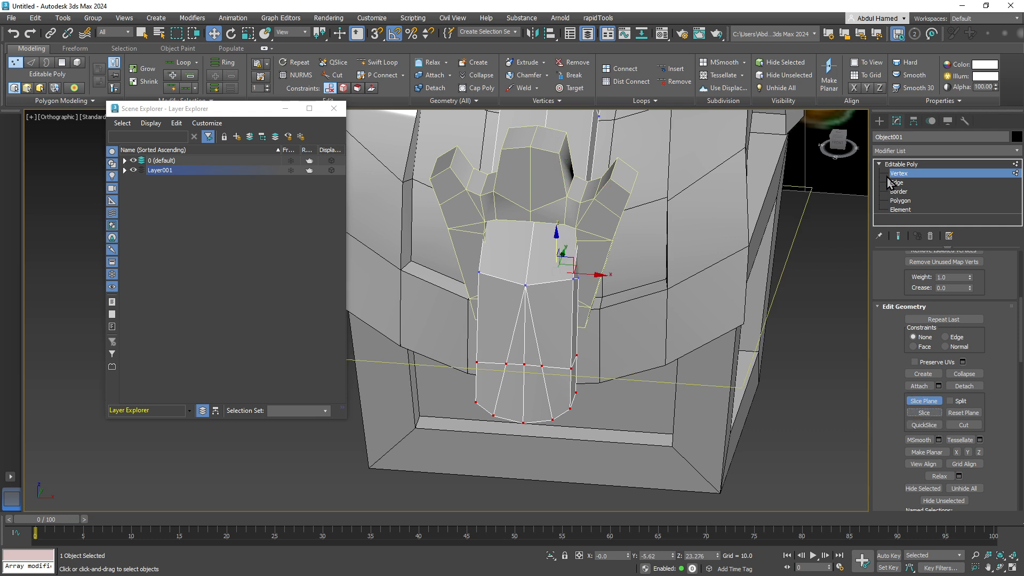
click(923, 401)
Step: Move the open border at the strap's lower end slightly outward along the Y axis, then clear the selection
alt+middle_drag(533, 347, 512, 347)
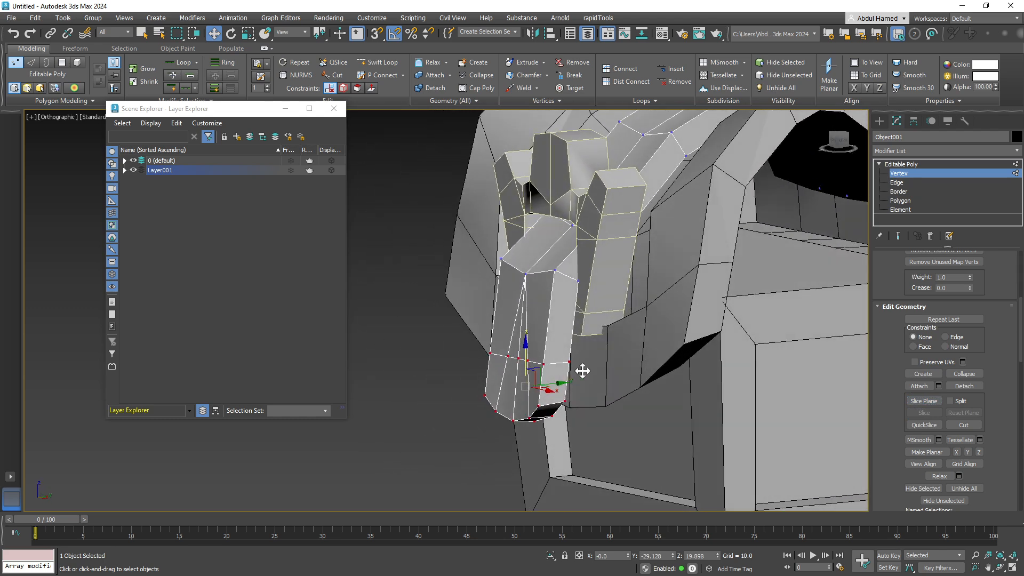
click(898, 191)
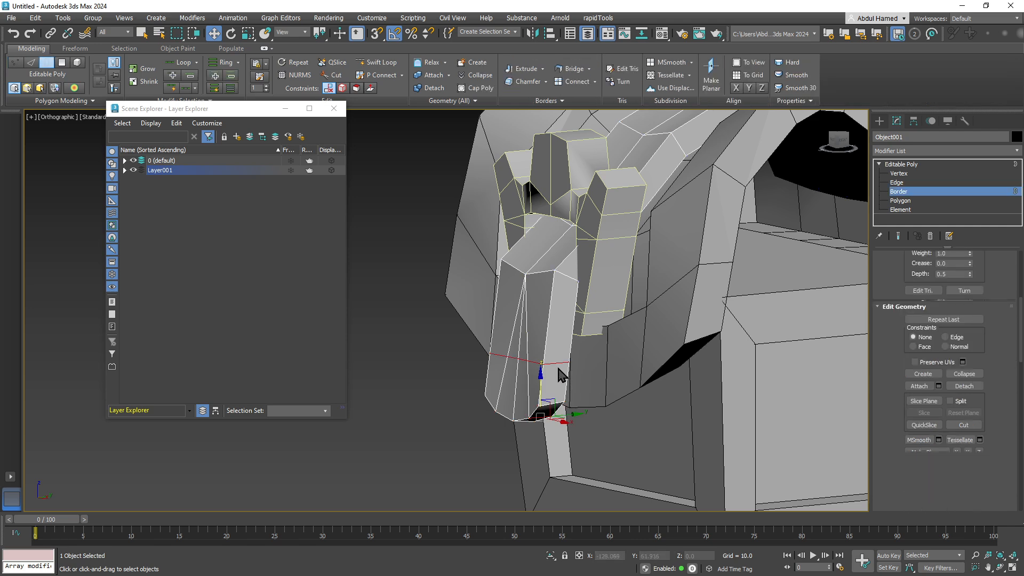
click(549, 365)
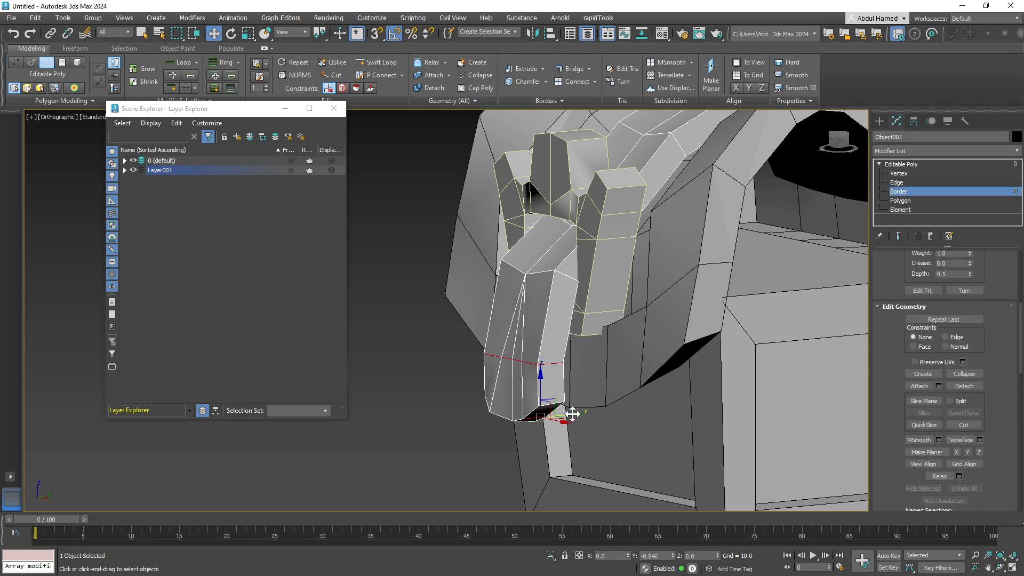
alt+middle_drag(585, 409, 533, 424)
click(491, 408)
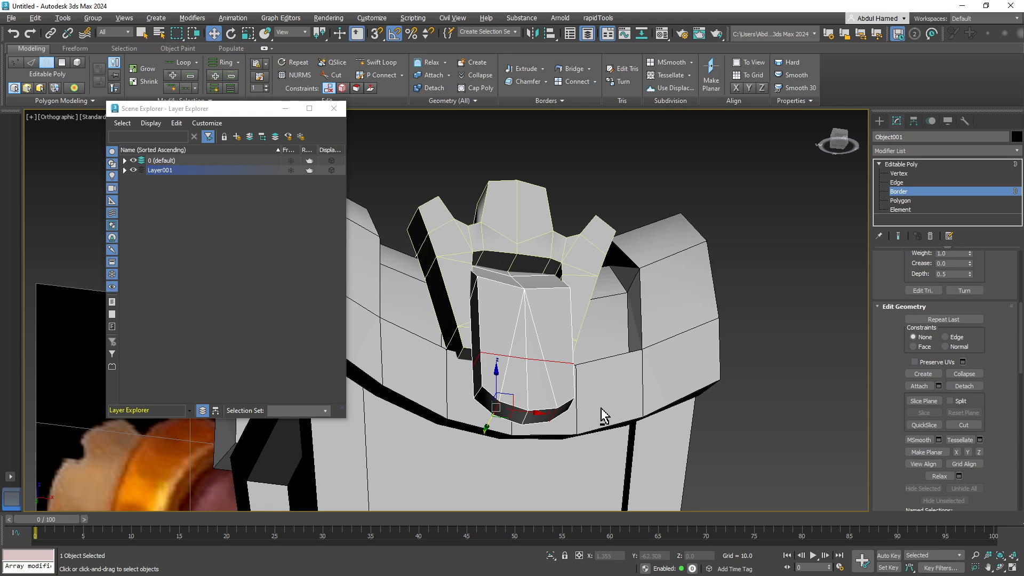
alt+middle_drag(602, 414, 585, 425)
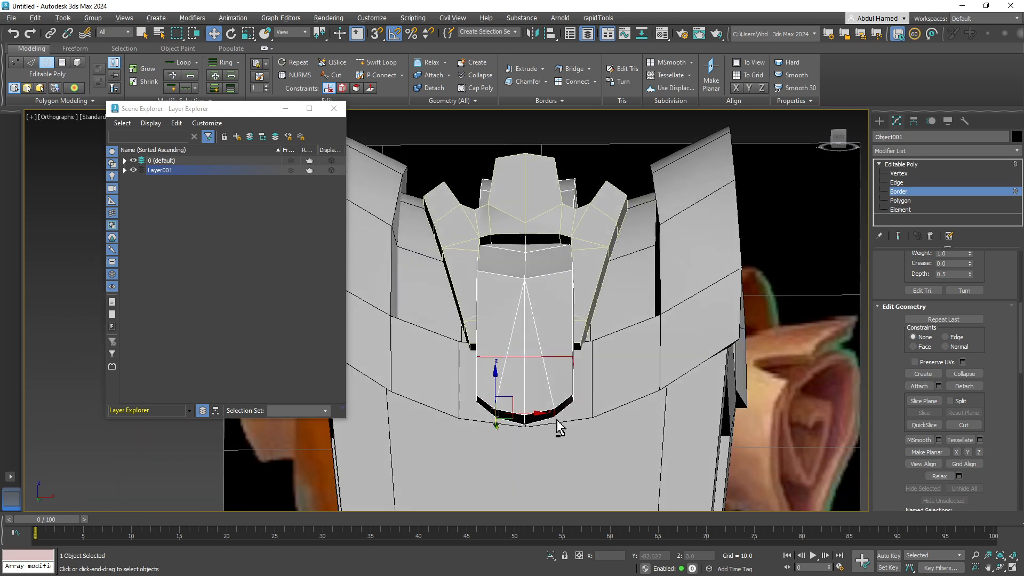
alt+middle_drag(559, 372, 535, 335)
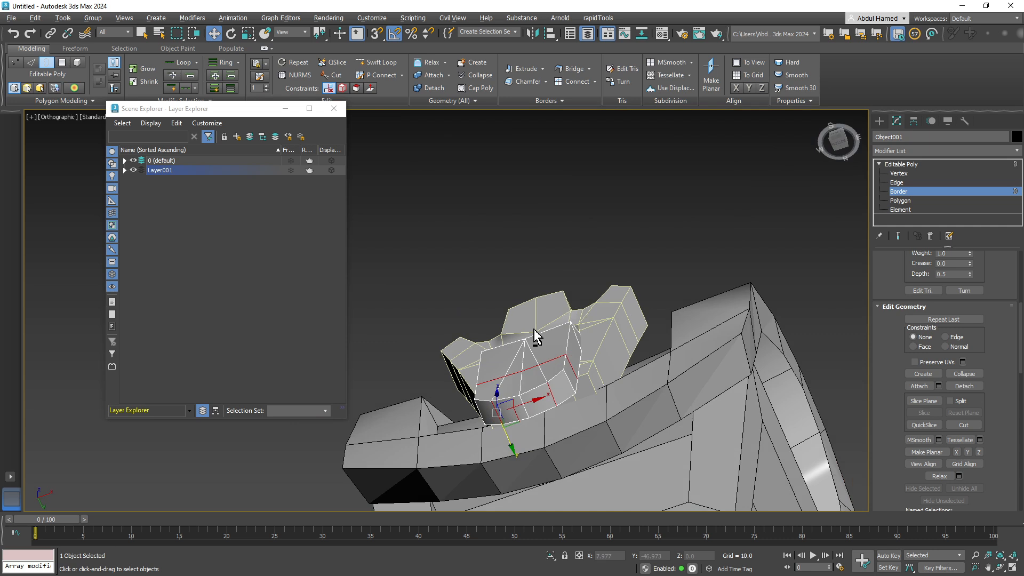
click(499, 414)
alt+middle_drag(579, 394, 554, 426)
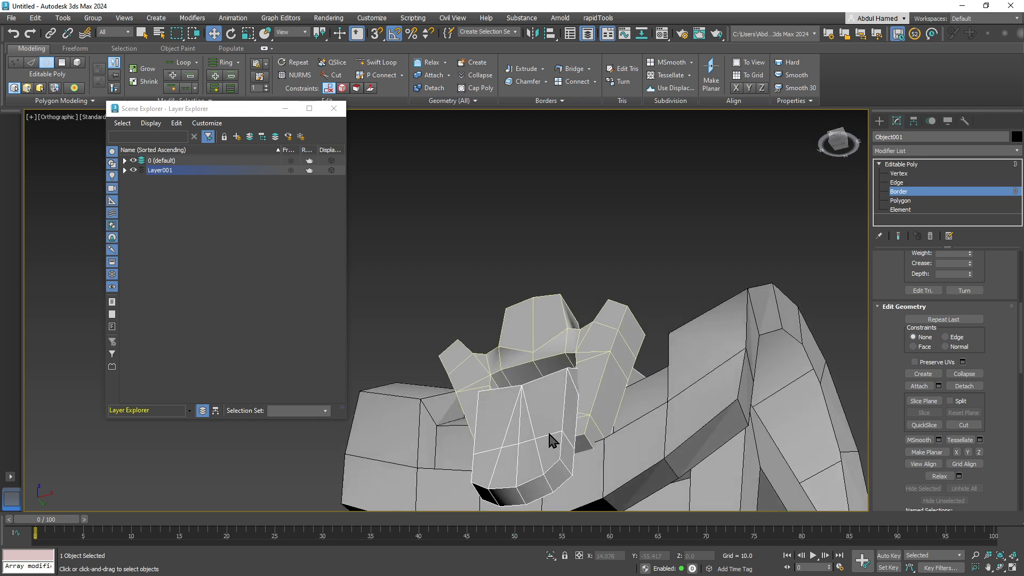
Step: Move the new edge loop across the strap's lower part outward along the Y axis, away from the bag body
click(897, 182)
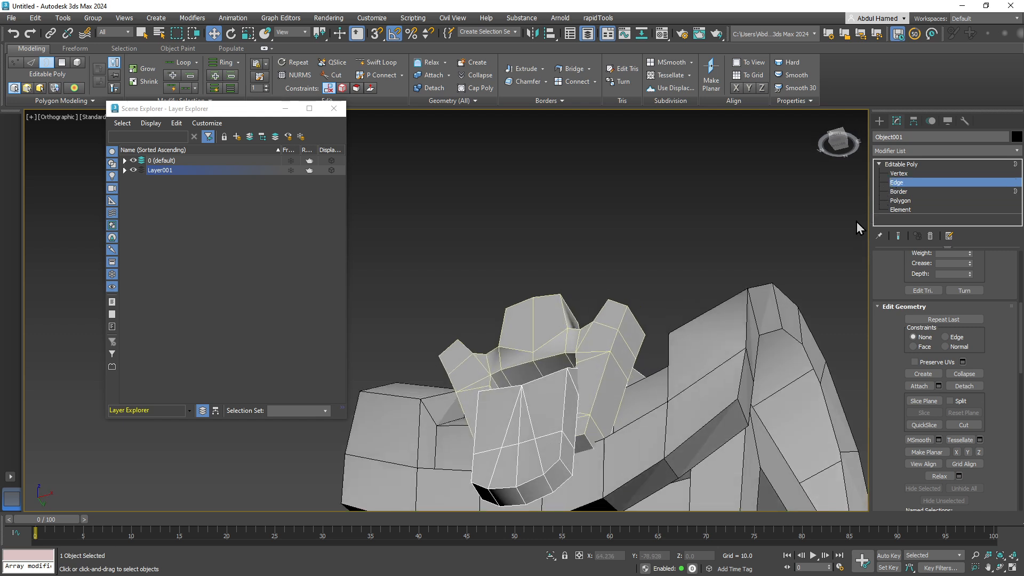
click(542, 437)
alt+middle_drag(541, 438, 567, 478)
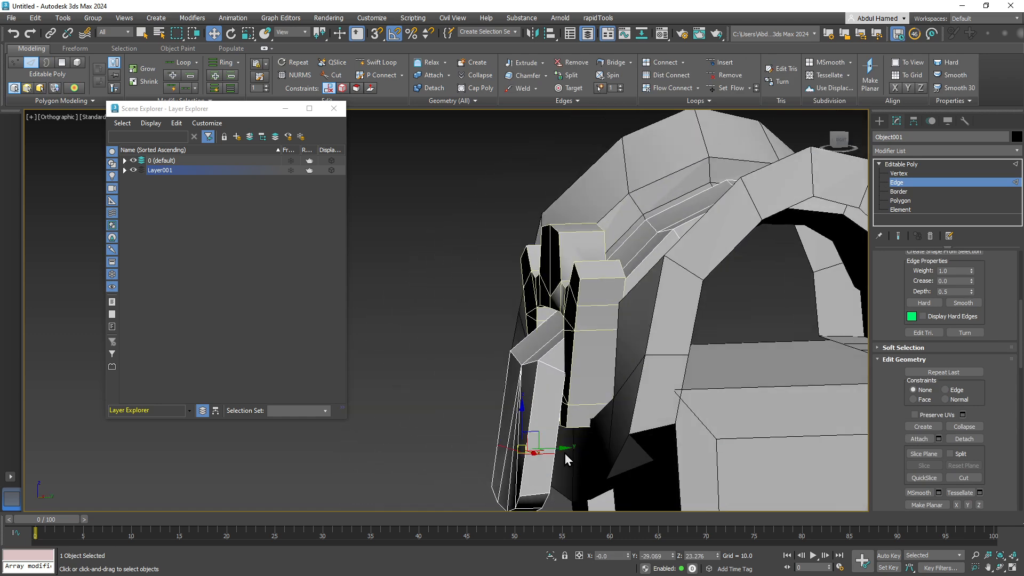
drag(565, 448, 521, 389)
alt+middle_drag(521, 388, 548, 388)
Step: Raise the centre vertex at the strap's upper bend by about 1.1 units along Z
click(900, 174)
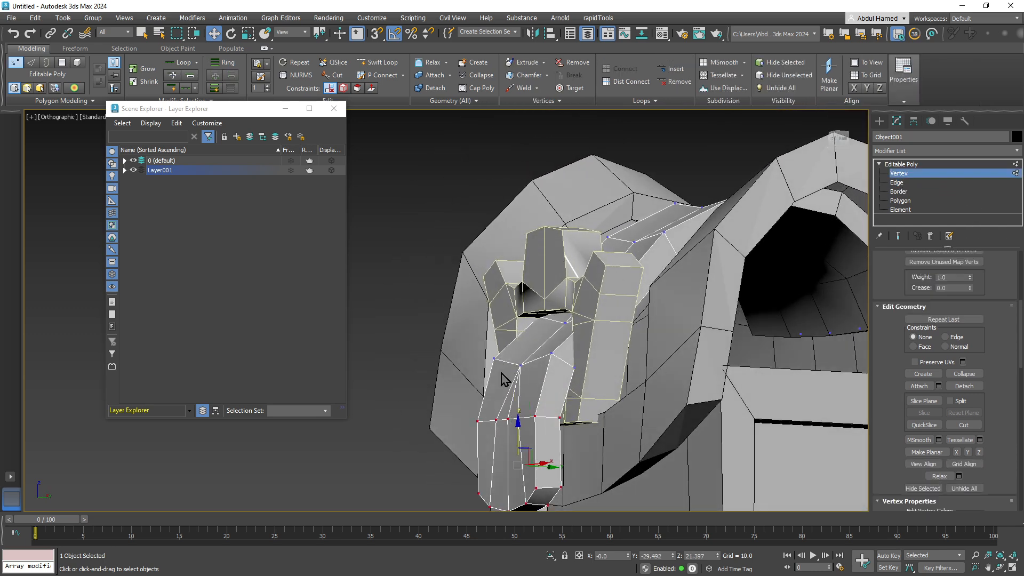
click(520, 366)
drag(520, 334, 521, 324)
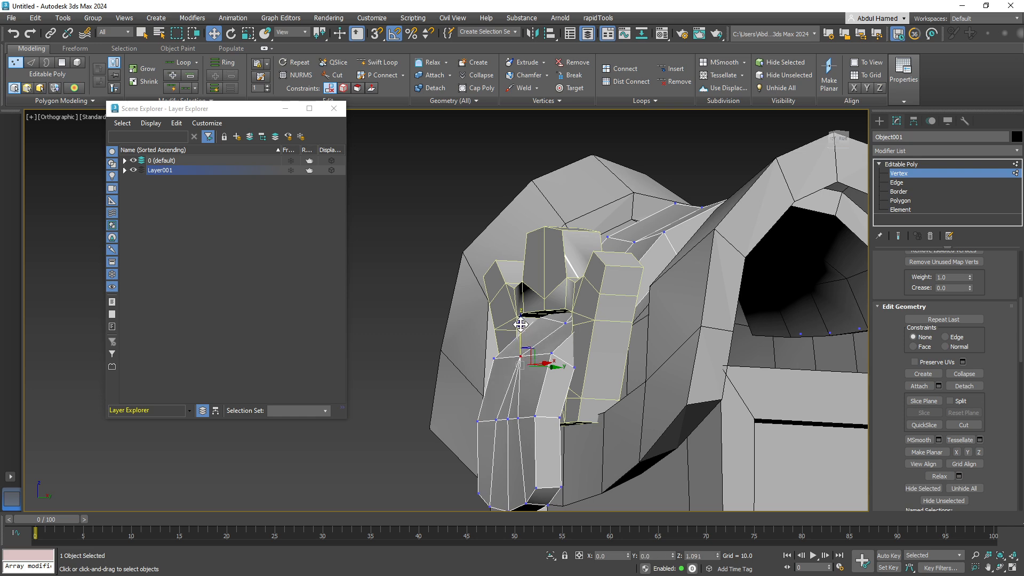
alt+middle_drag(537, 370, 509, 354)
middle_drag(510, 354, 528, 299)
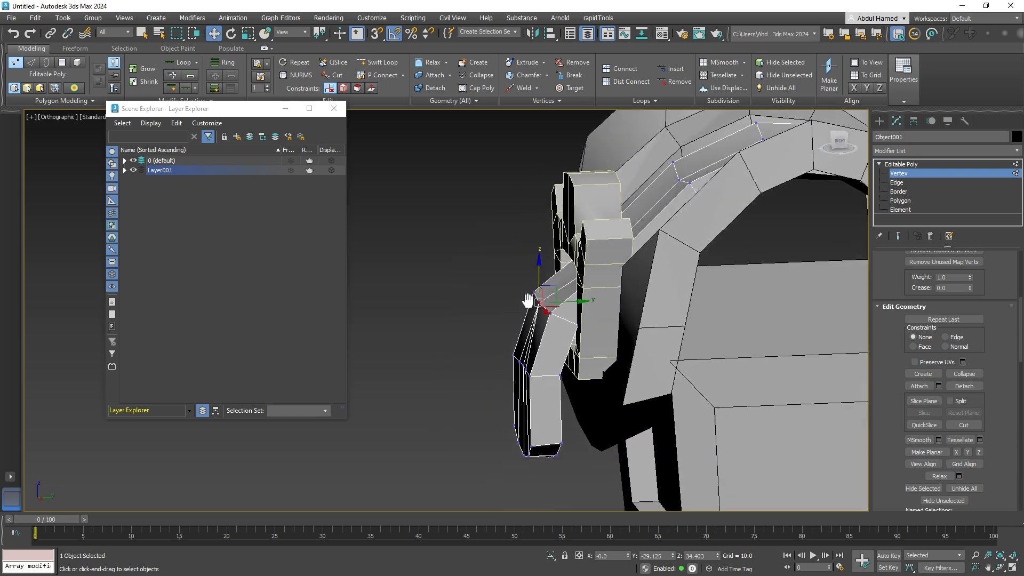
Step: Compare the modelled strap and buckle with the strap and buckle in the backpack reference image
scroll(525, 300, down, 5)
alt+middle_drag(595, 332, 528, 385)
scroll(558, 368, down, 2)
alt+middle_drag(616, 419, 605, 419)
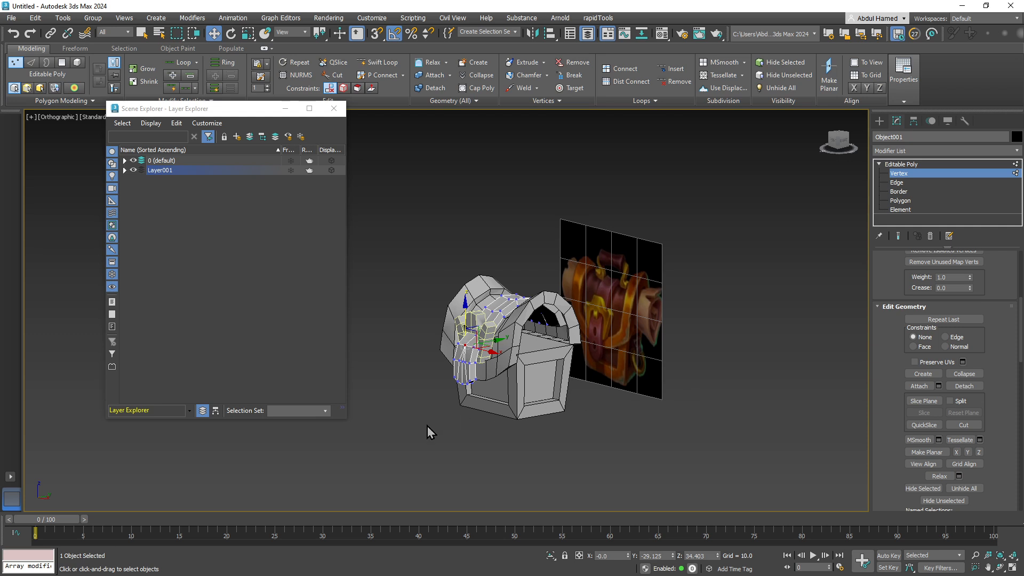
alt+middle_drag(517, 384, 488, 388)
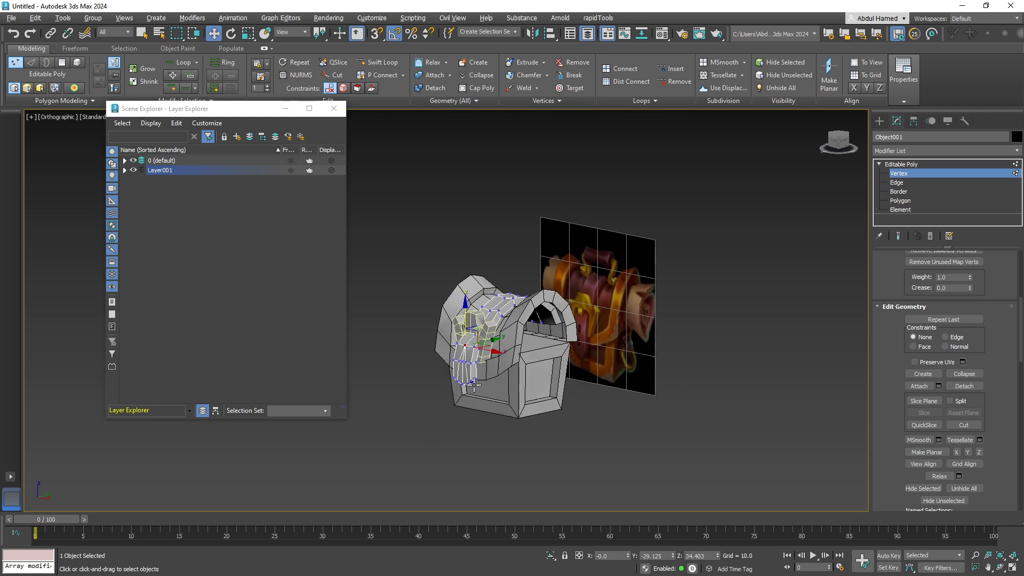
scroll(473, 384, up, 3)
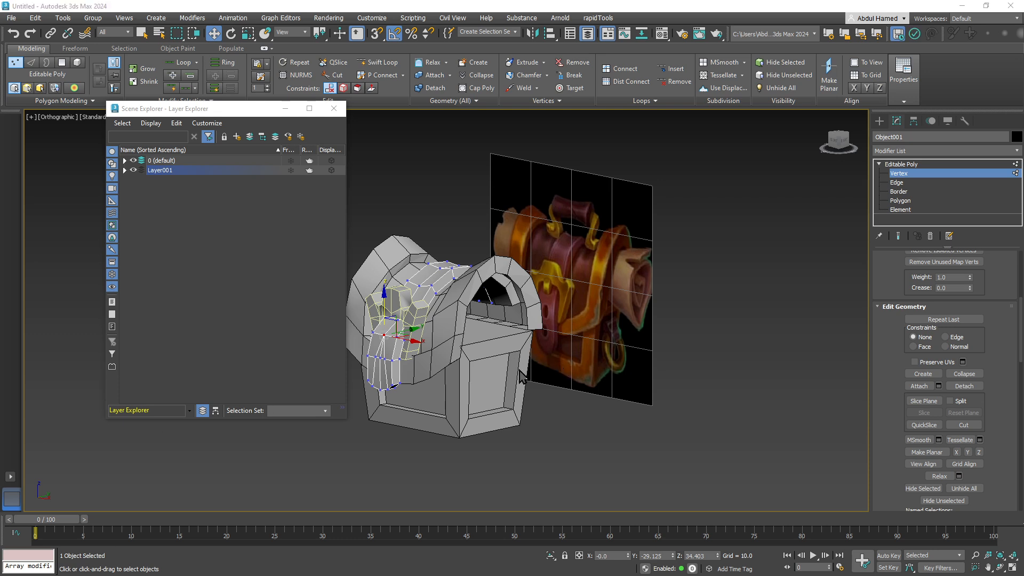
middle_drag(522, 375, 543, 364)
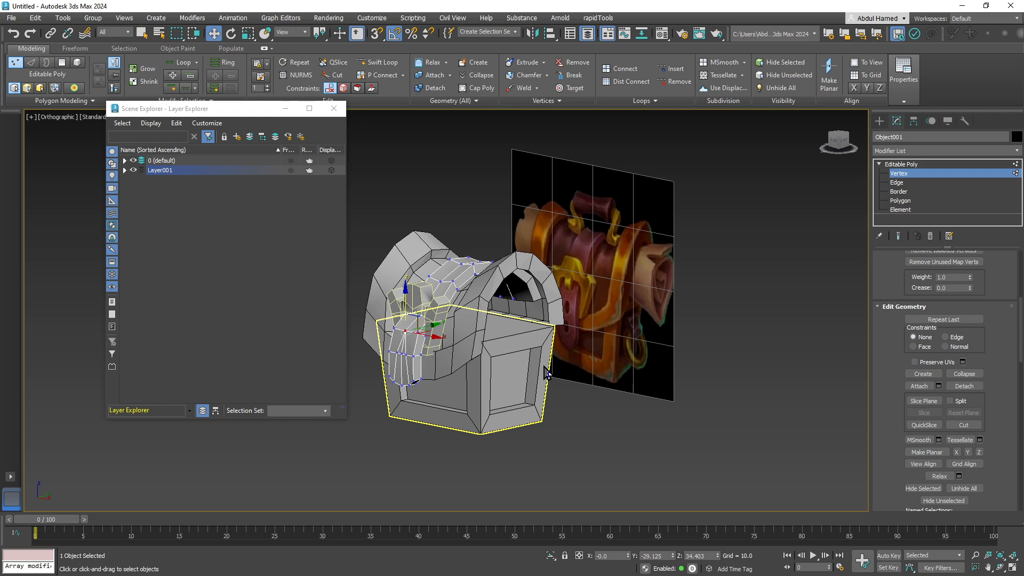
scroll(529, 383, up, 2)
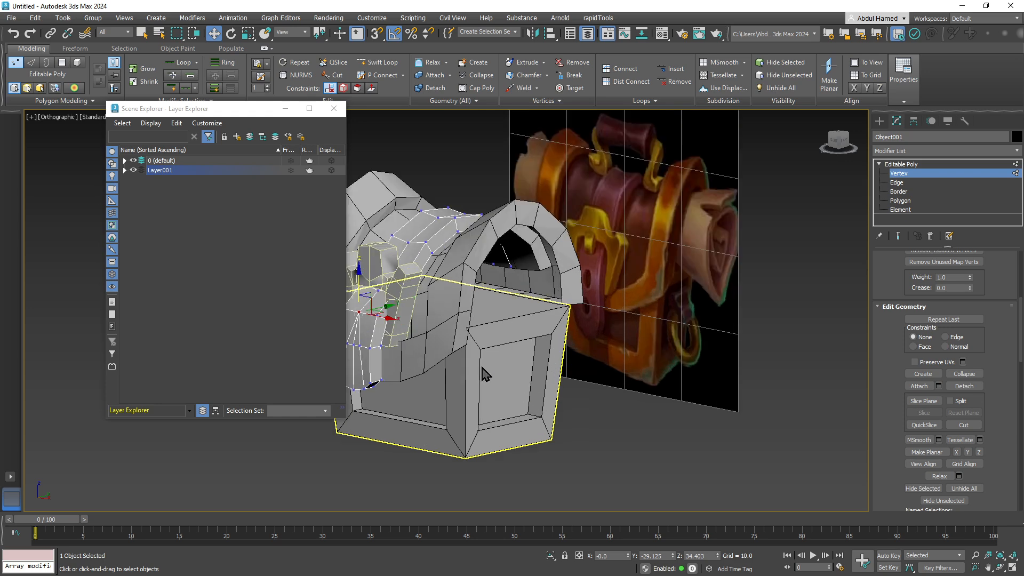
alt+middle_drag(481, 367, 602, 393)
scroll(457, 351, up, 4)
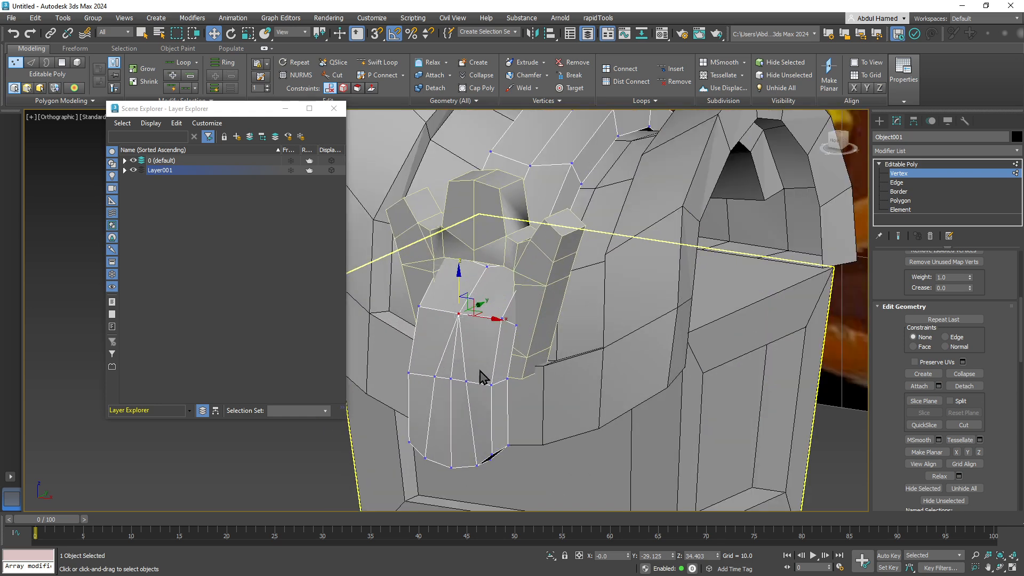
alt+middle_drag(507, 377, 516, 373)
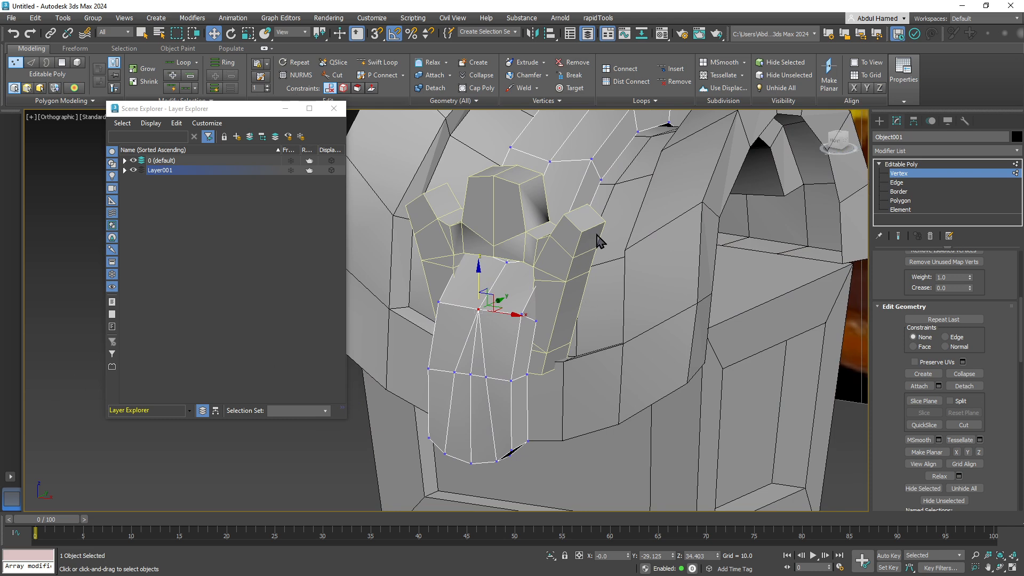
middle_drag(596, 235, 249, 320)
alt+middle_drag(557, 298, 528, 297)
alt+middle_drag(618, 306, 619, 263)
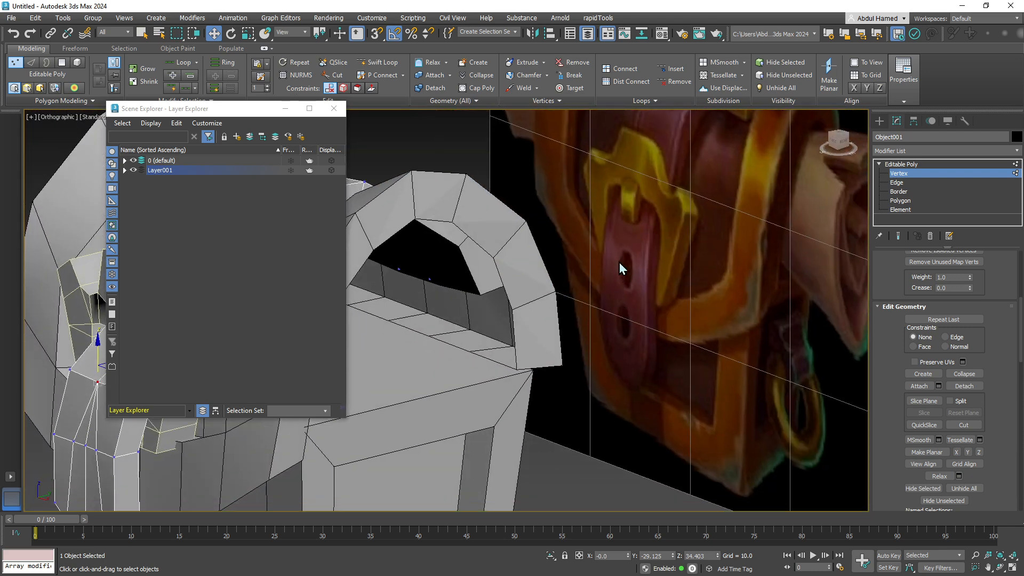
middle_drag(525, 250, 706, 221)
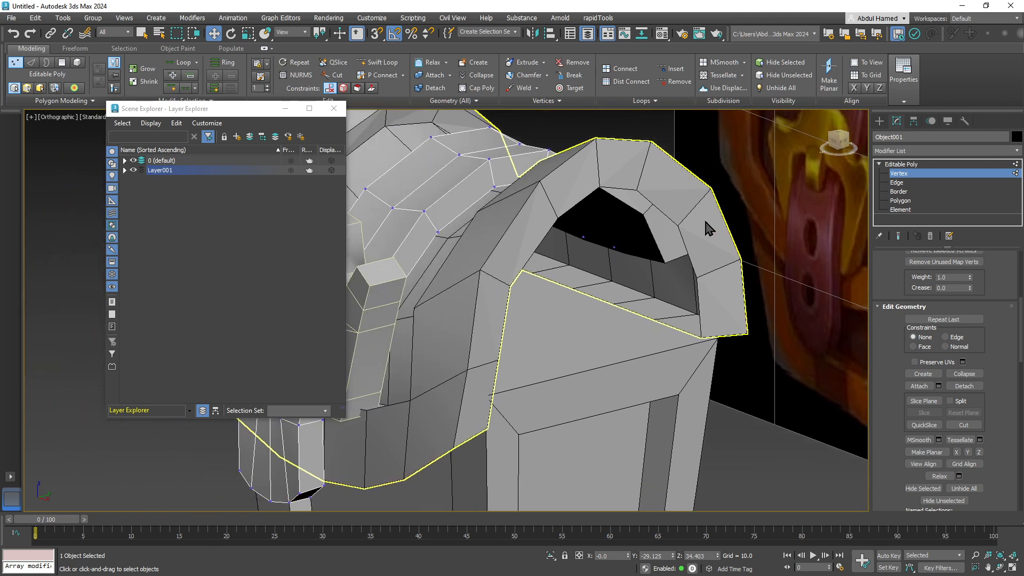
middle_drag(424, 262, 580, 215)
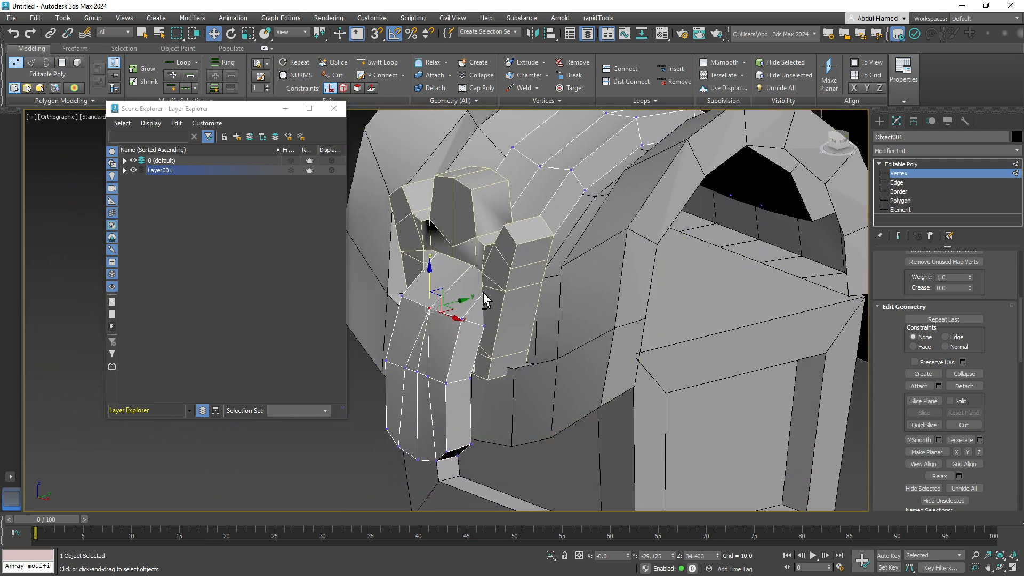
Step: Create a box about 5.7 long, 11.4 wide and 11.6 high in front of the bag
click(879, 121)
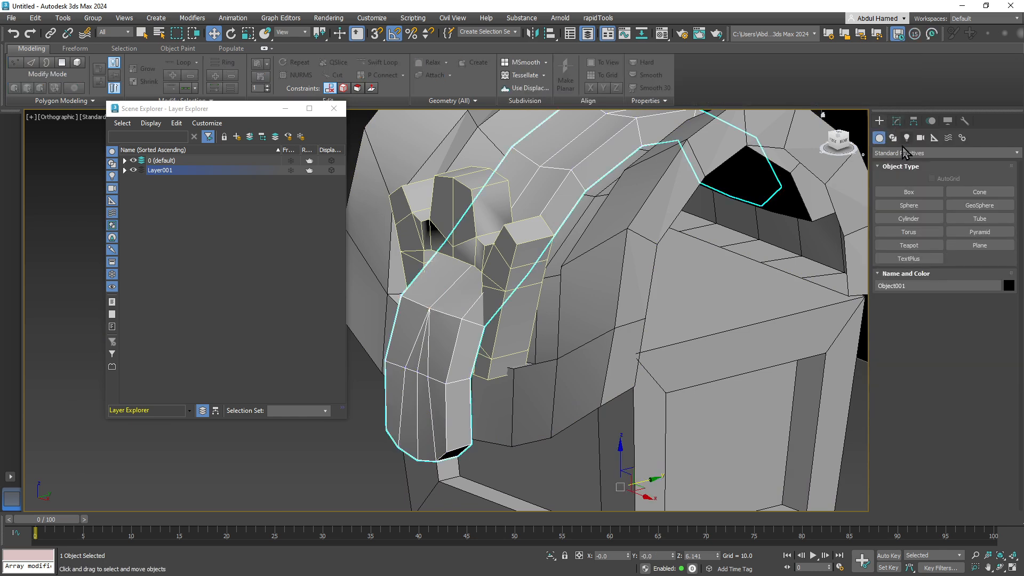
click(908, 192)
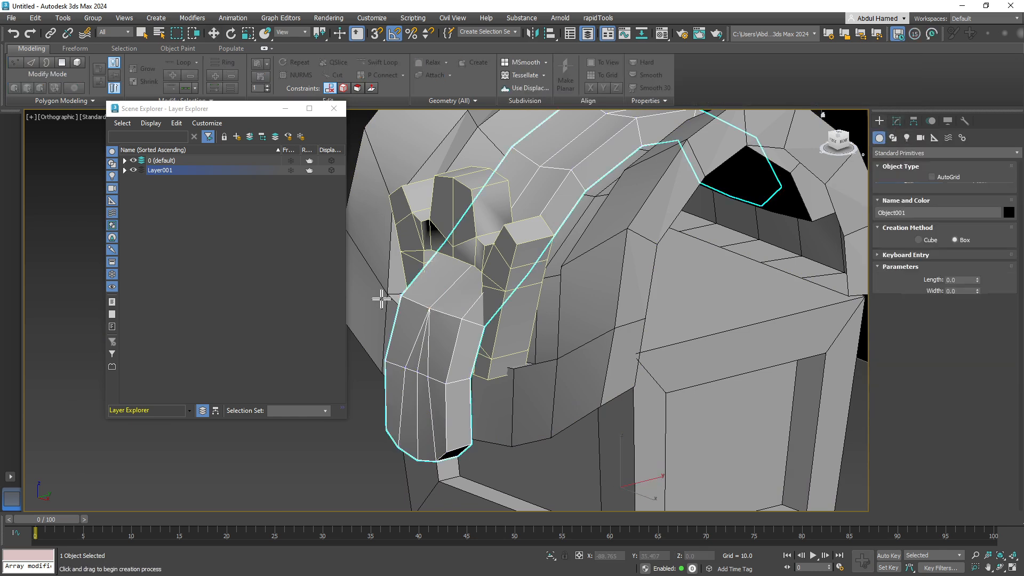
middle_drag(382, 297, 559, 246)
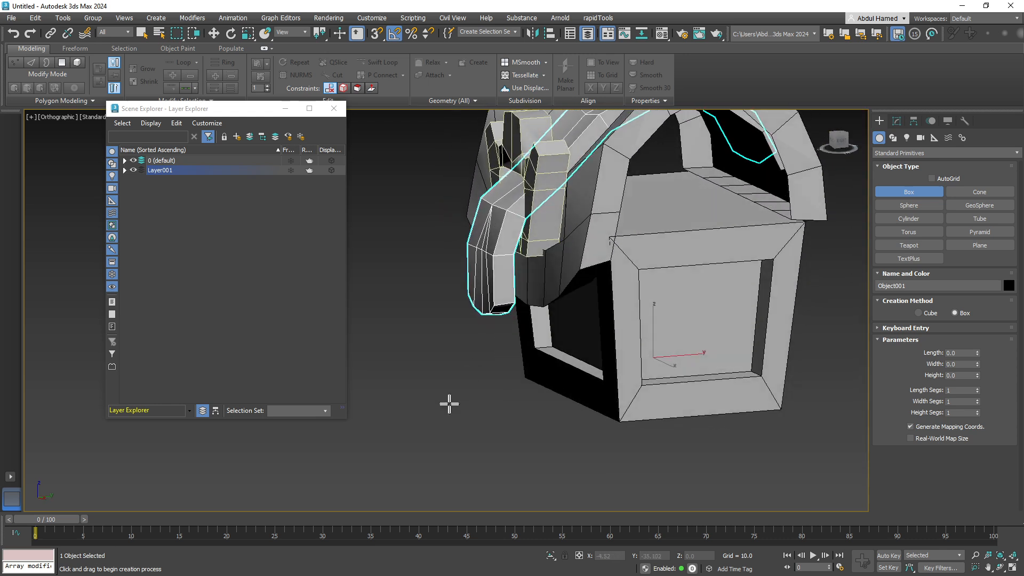
mouse_move(449, 404)
mouse_down()
mouse_move(456, 411)
mouse_move(443, 420)
mouse_up()
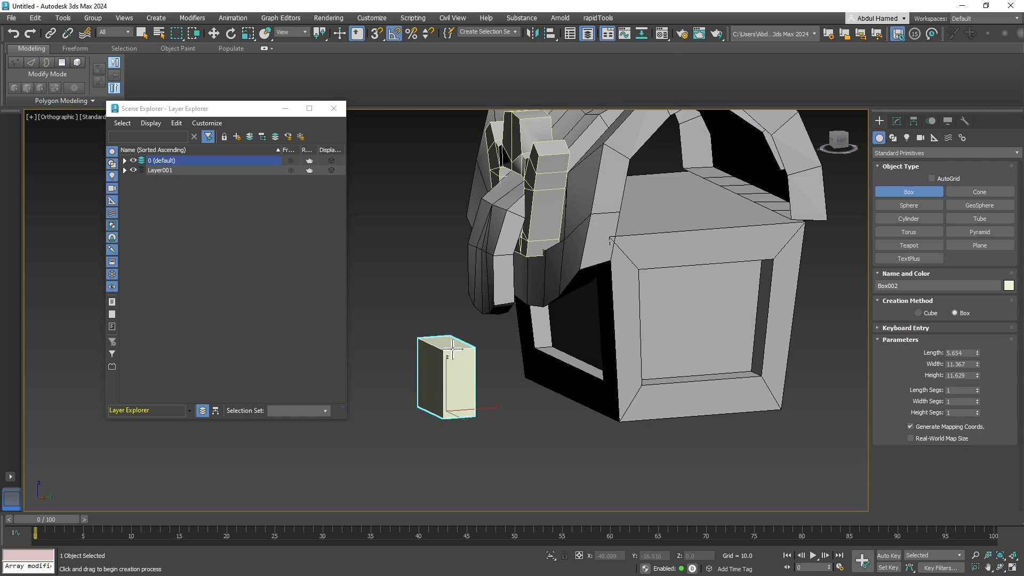
Step: Raise the new box to Z about 34, level with the buckle
alt+middle_drag(474, 349, 539, 354)
alt+middle_drag(483, 408, 507, 407)
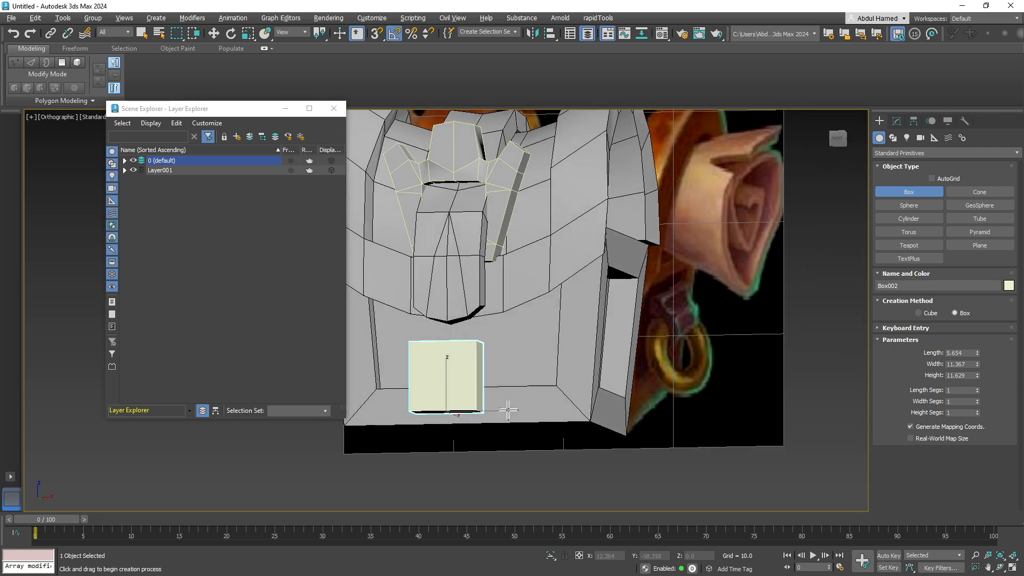
key(w)
drag(457, 377, 450, 168)
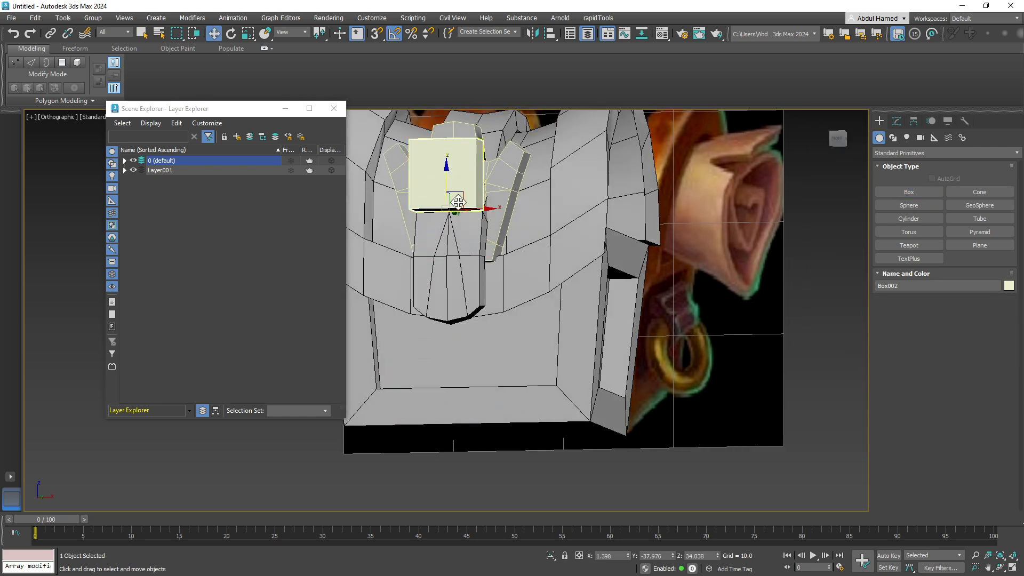
Step: Move the box along Y into the buckle and strap, to Y about -26.8
alt+middle_drag(464, 240, 669, 370)
scroll(649, 368, up, 2)
scroll(594, 350, up, 3)
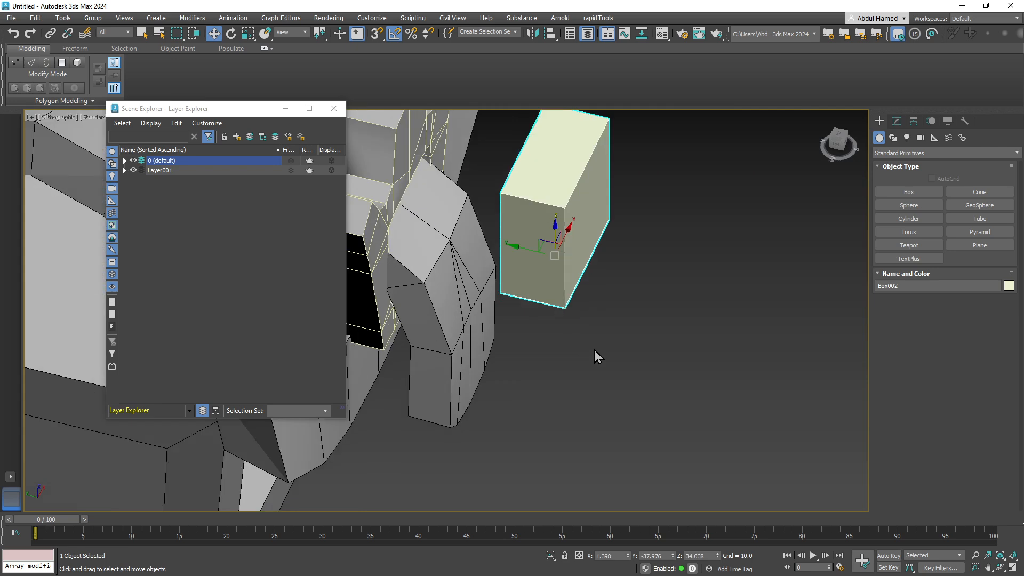
alt+middle_drag(580, 330, 741, 445)
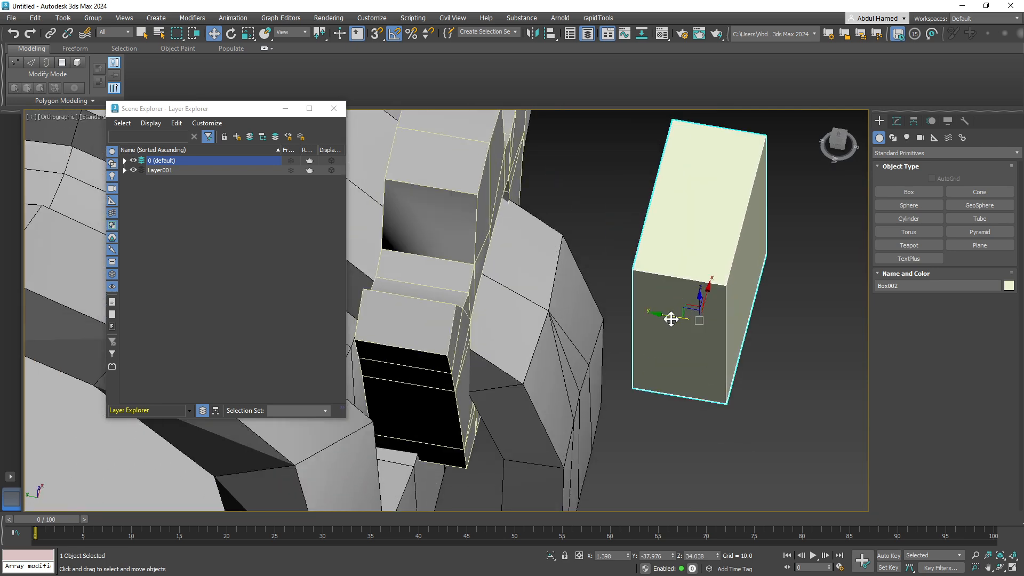
drag(670, 318, 480, 320)
Step: Bring the box forward to Y about -37.6, in front of the strap, and turn on 3D snapping
alt+middle_drag(525, 331, 442, 278)
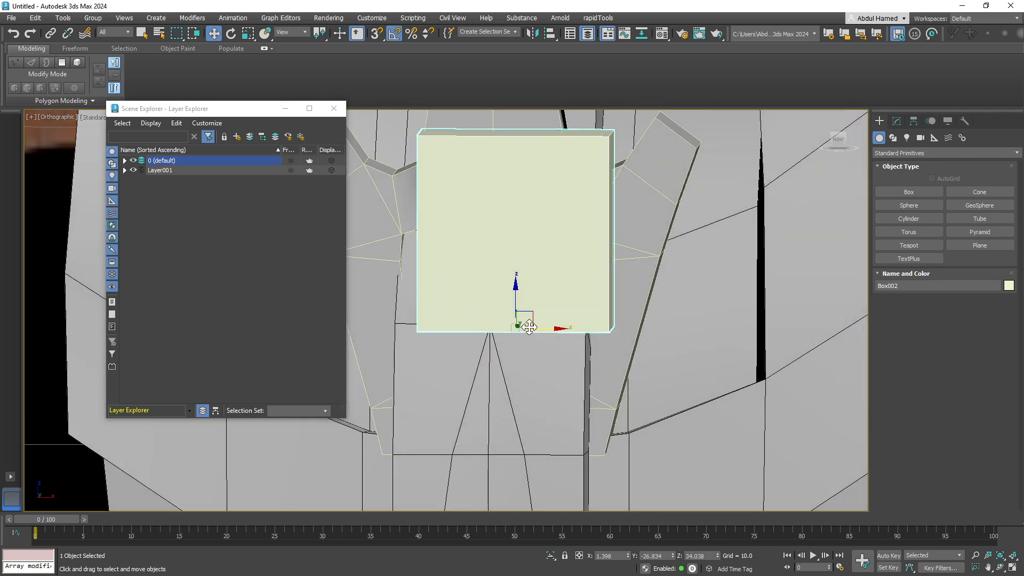
drag(528, 310, 541, 328)
click(375, 37)
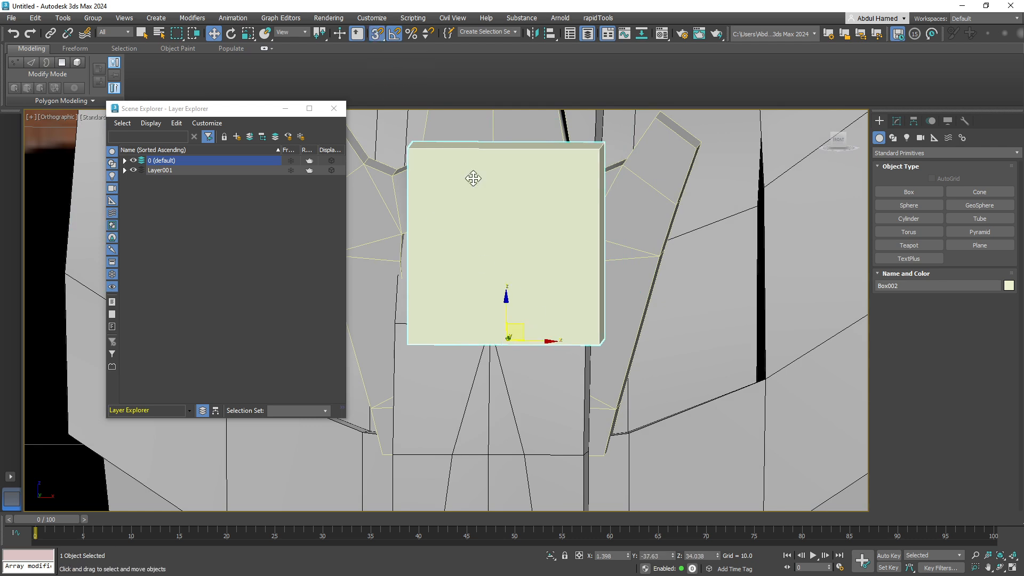
Step: Snap the box's base centre to the strap's middle vertex and scale the box to about 44% in X and 45% in Z
drag(506, 340, 491, 322)
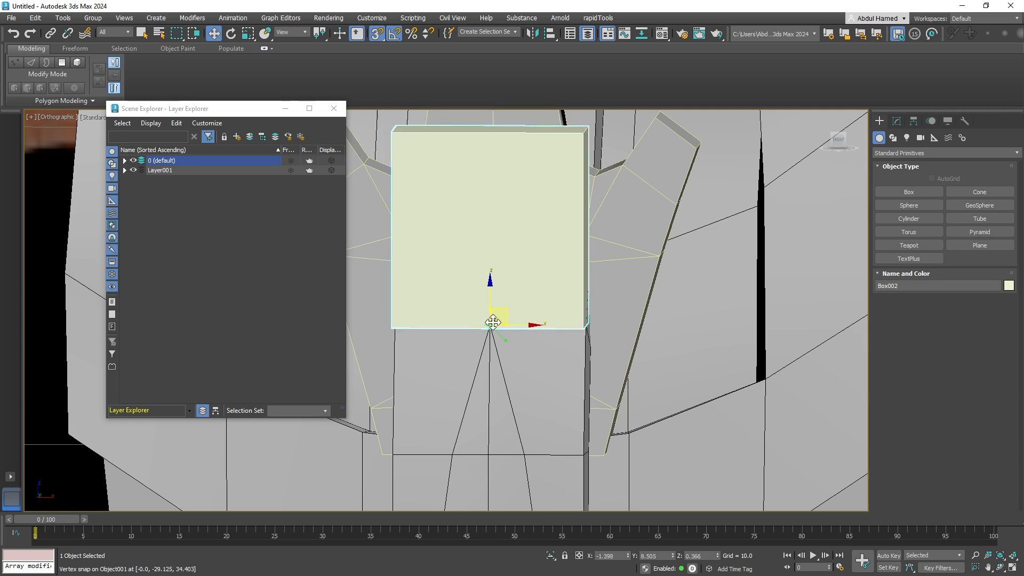
alt+middle_drag(488, 323, 535, 328)
key(r)
key(s)
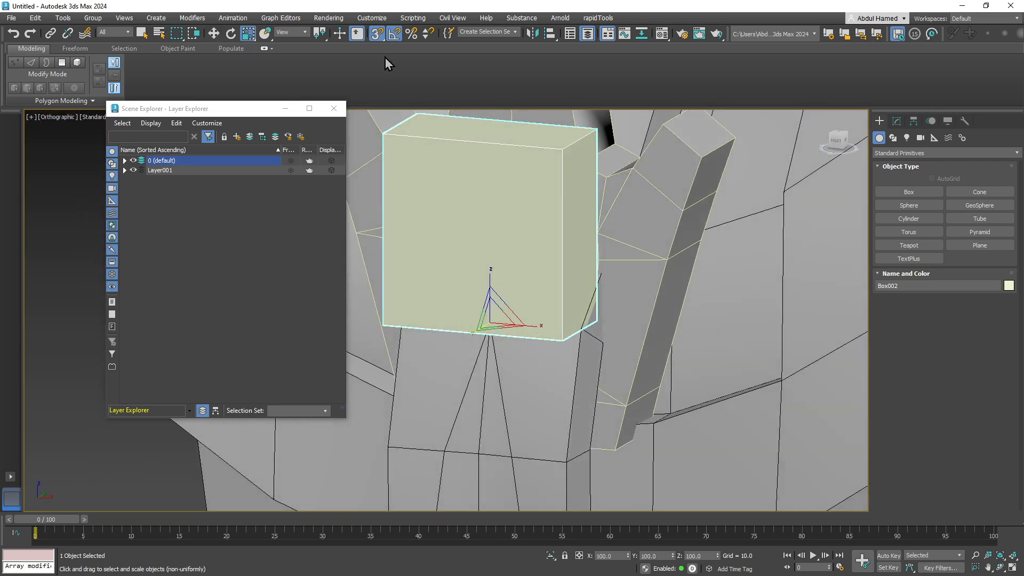
drag(529, 327, 490, 313)
alt+middle_drag(523, 320, 507, 335)
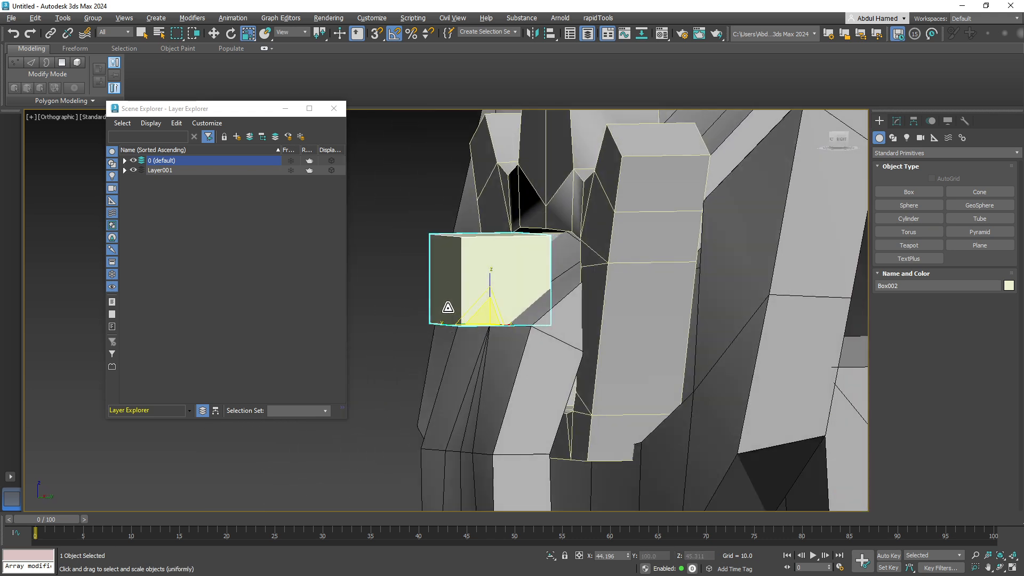
Step: Move the box back along Y to about -27.1 and scale it to about 21% in X and 48% in Y
key(w)
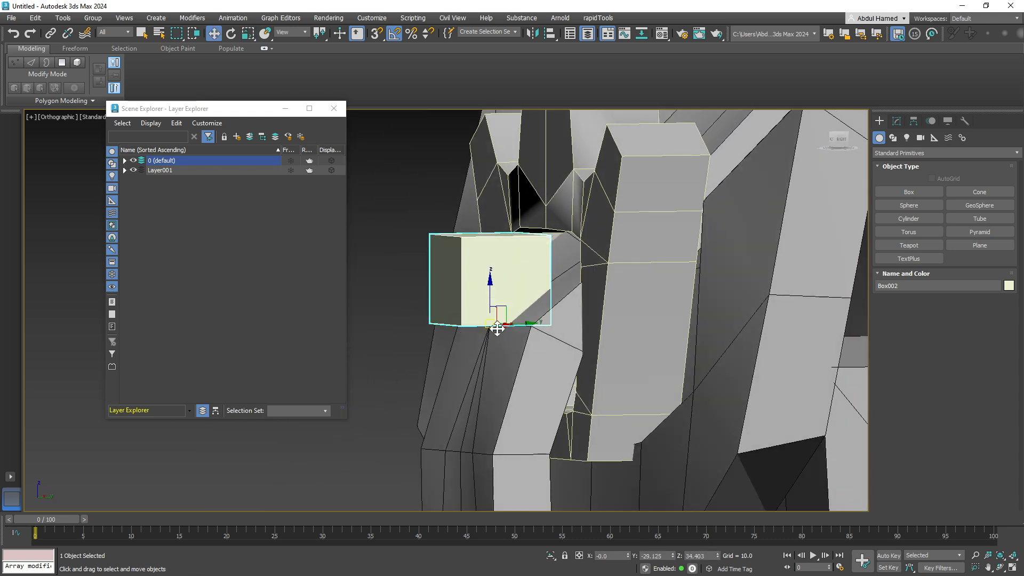
drag(529, 322, 561, 322)
key(r)
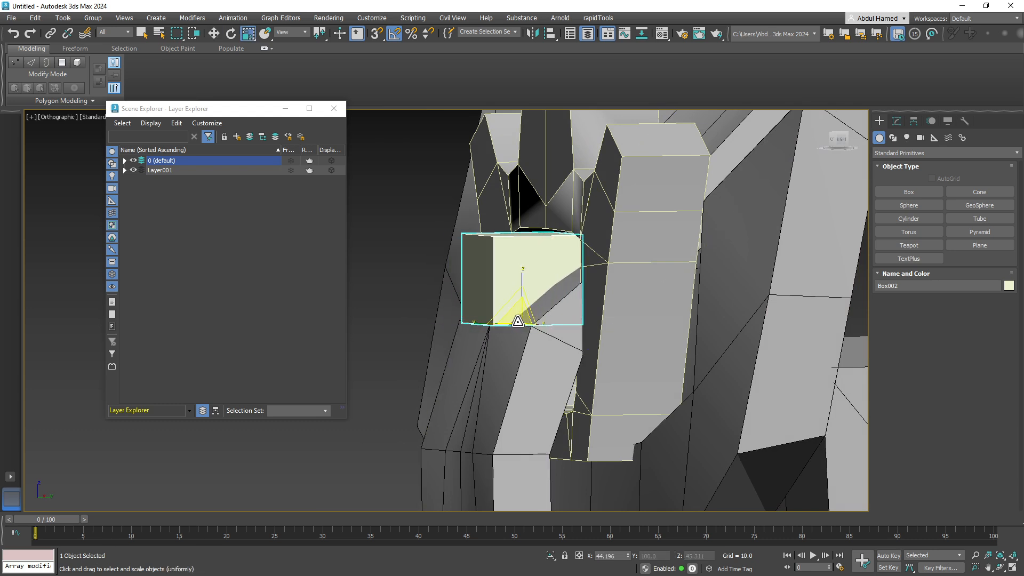
alt+middle_drag(518, 321, 494, 295)
key(r)
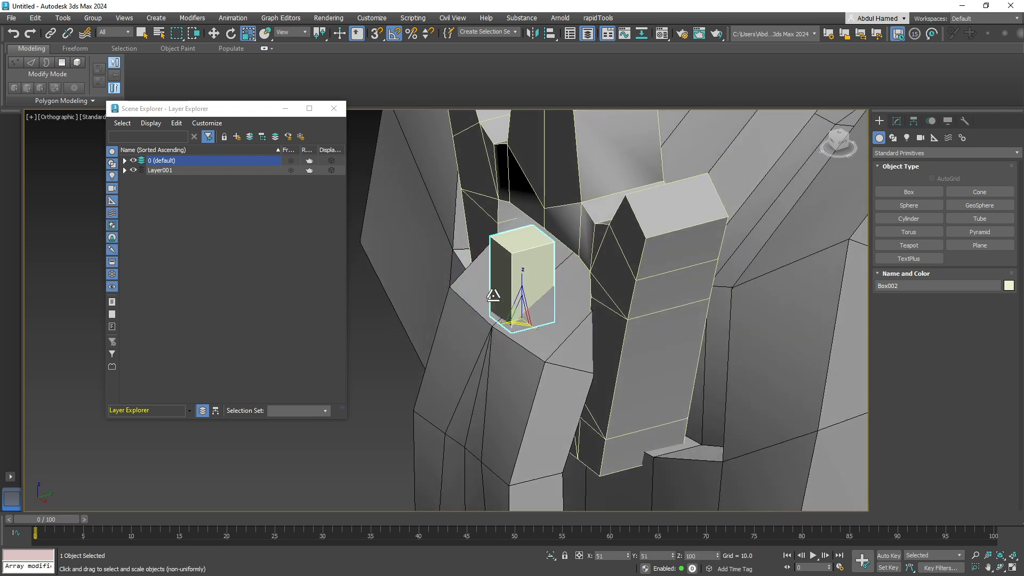
drag(493, 295, 528, 304)
alt+middle_drag(528, 303, 666, 287)
middle_drag(666, 287, 508, 308)
scroll(510, 306, down, 3)
middle_drag(693, 295, 558, 344)
scroll(660, 354, down, 4)
scroll(624, 364, up, 2)
scroll(481, 355, up, 5)
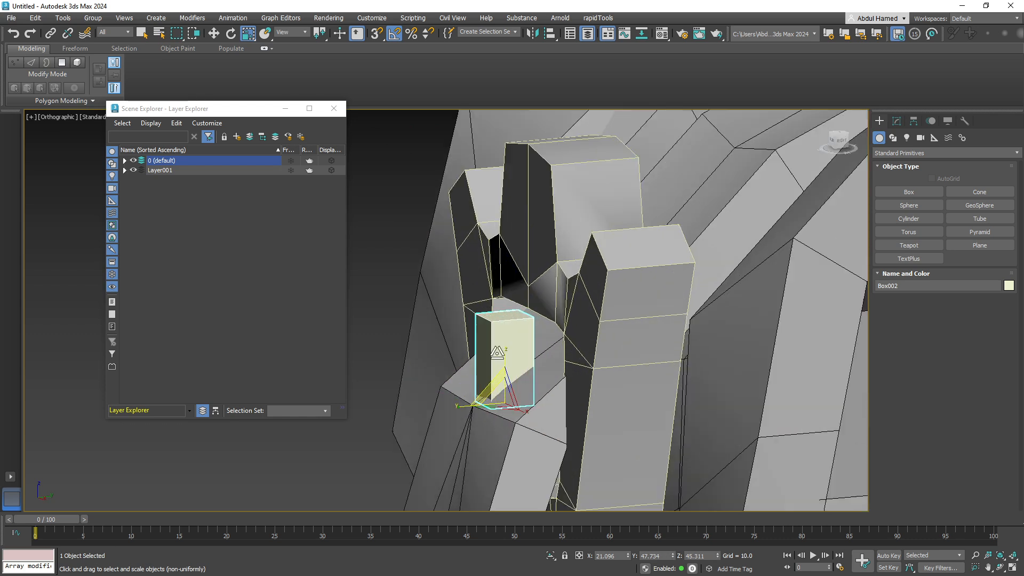
Step: Give the box 2 height segments and convert it to an Editable Poly
click(896, 121)
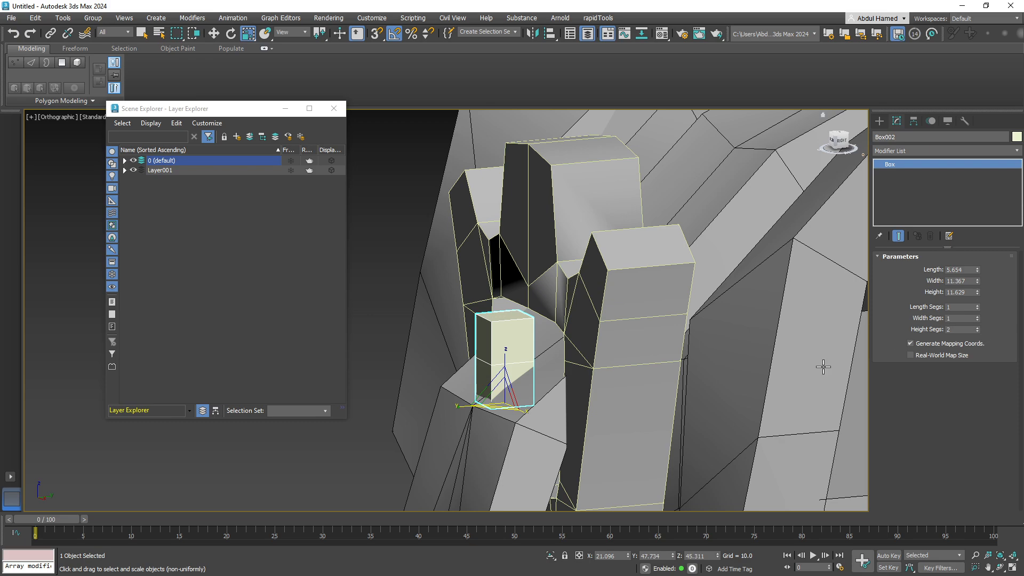
alt+middle_drag(498, 400, 631, 297)
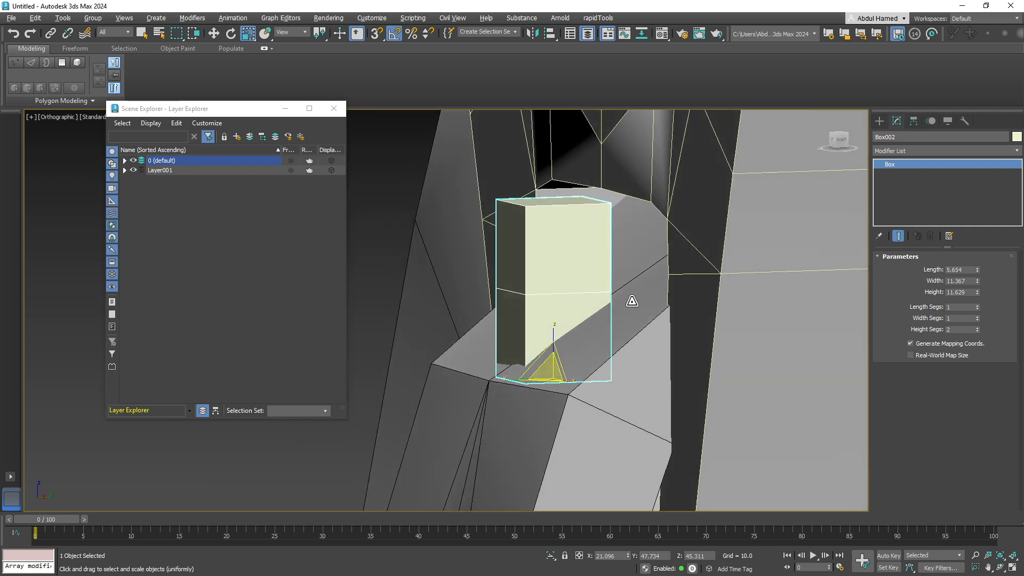
right_click(905, 165)
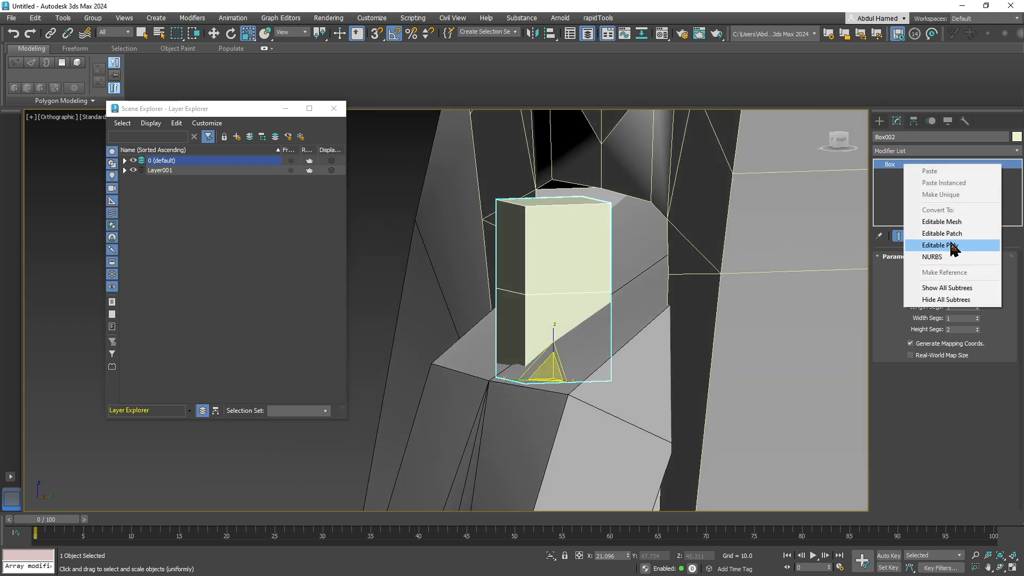
click(952, 245)
click(878, 164)
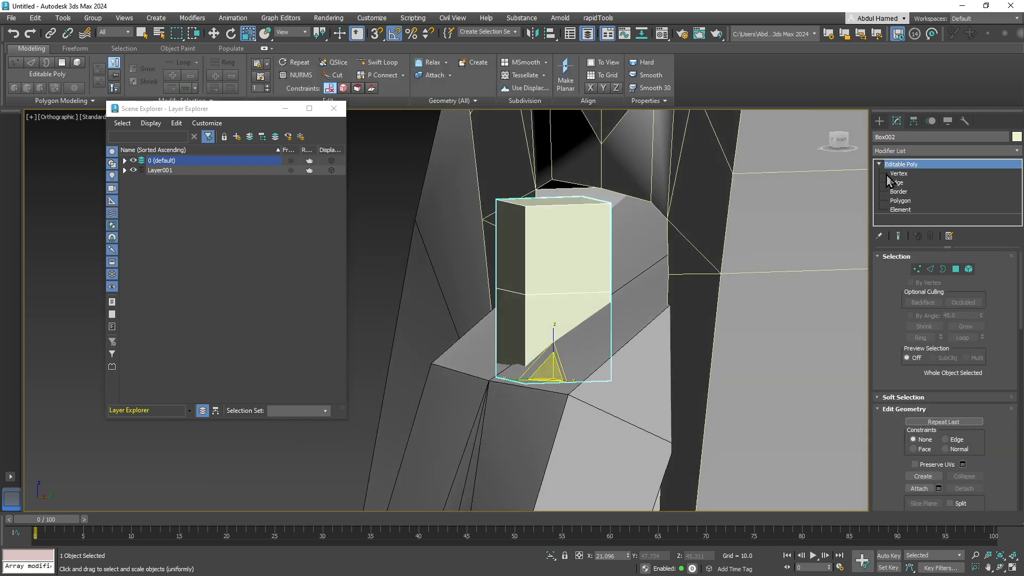
Step: Move the box's top front vertices to Y about -25.7, Z 41.6 and the middle front vertices to Y about -27.8, Z 38.9
click(898, 174)
drag(527, 224, 537, 232)
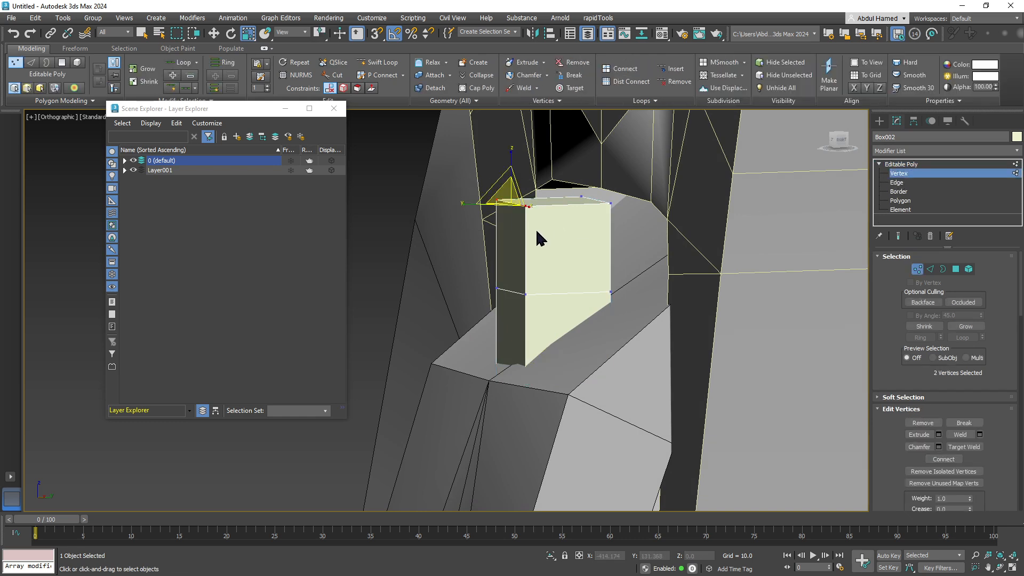
alt+middle_drag(532, 223, 509, 212)
key(w)
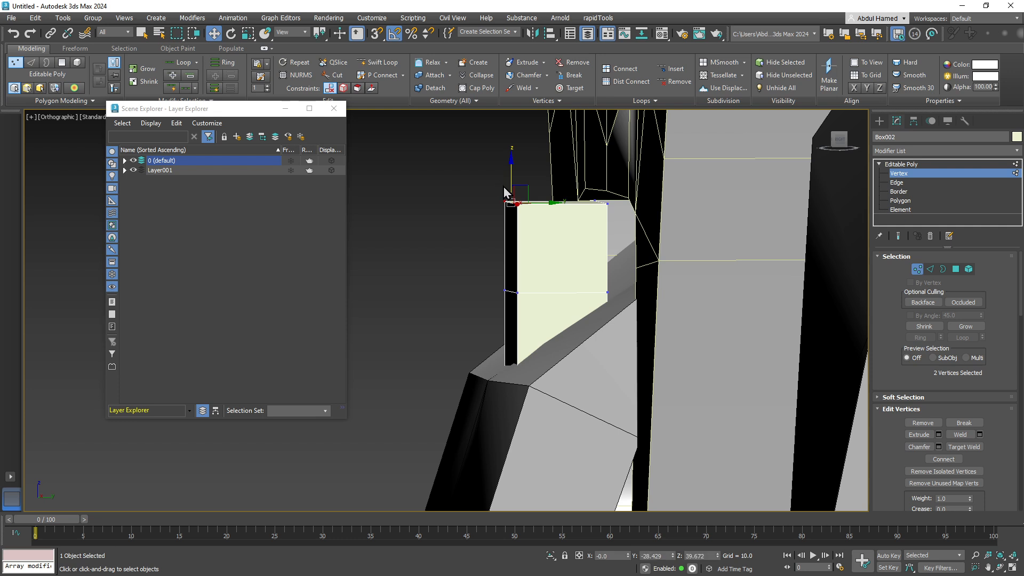
drag(523, 187, 615, 121)
drag(496, 287, 548, 220)
Step: Make the box see-through and switch to editing its edges
alt+middle_drag(630, 275, 607, 302)
key(alt+x)
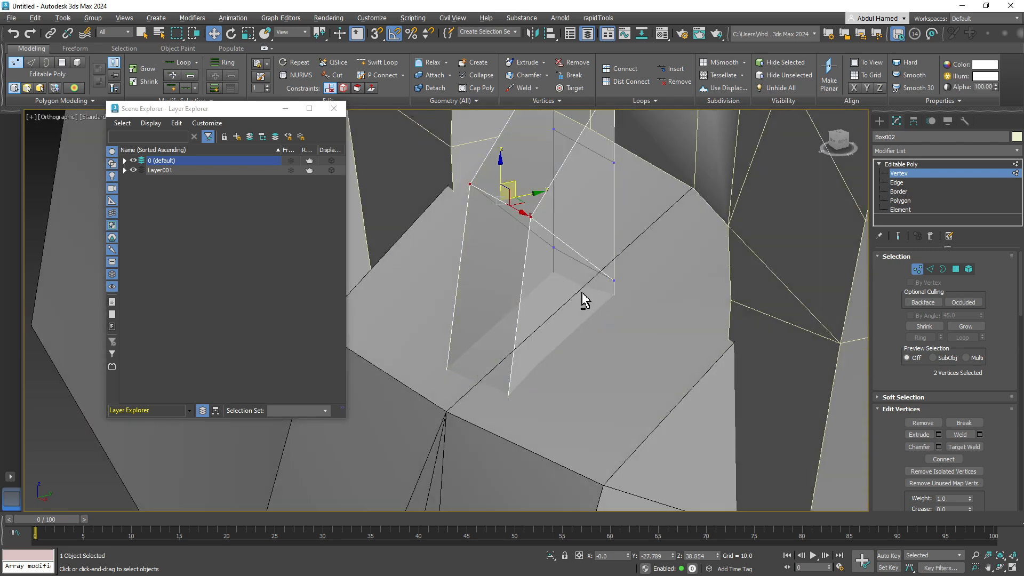
click(908, 185)
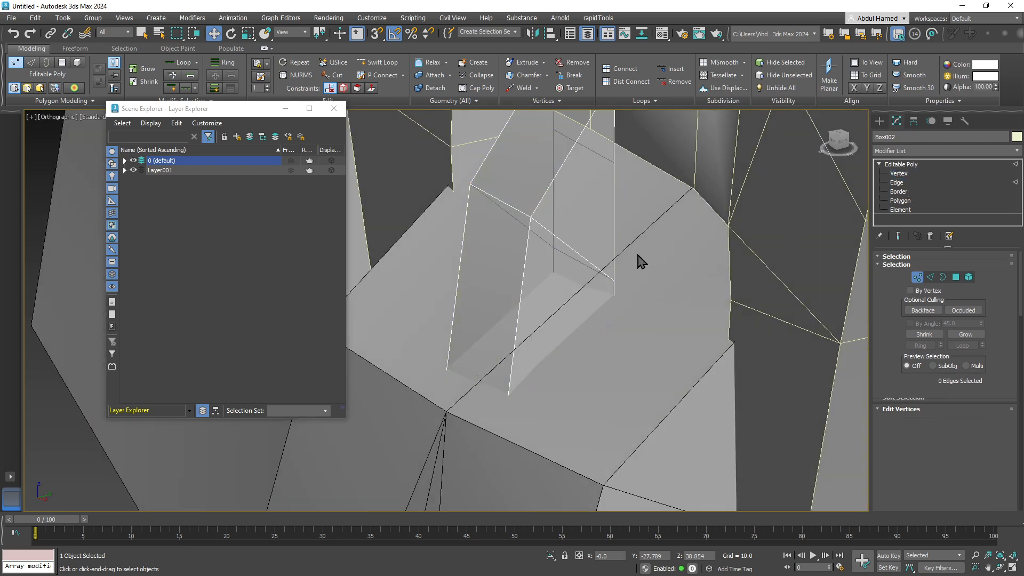
Step: Try to raise the middle rear edge of the box
click(592, 266)
alt+middle_drag(597, 279, 632, 311)
click(582, 280)
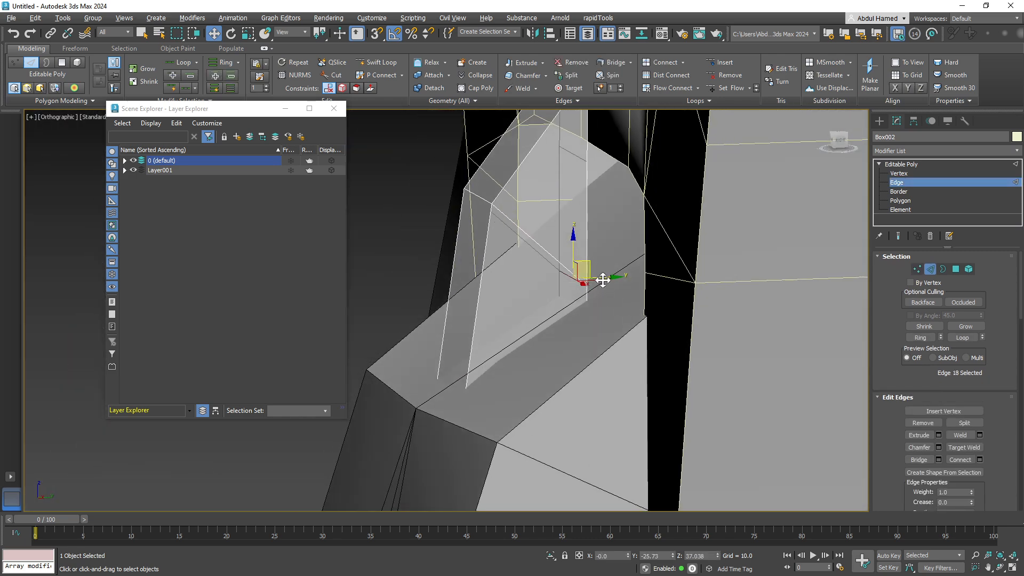
drag(588, 254, 597, 185)
key(ctrl+z)
Step: Shift the box's upper rear edge back to Y about -25.5 and adjust its height slightly
click(574, 158)
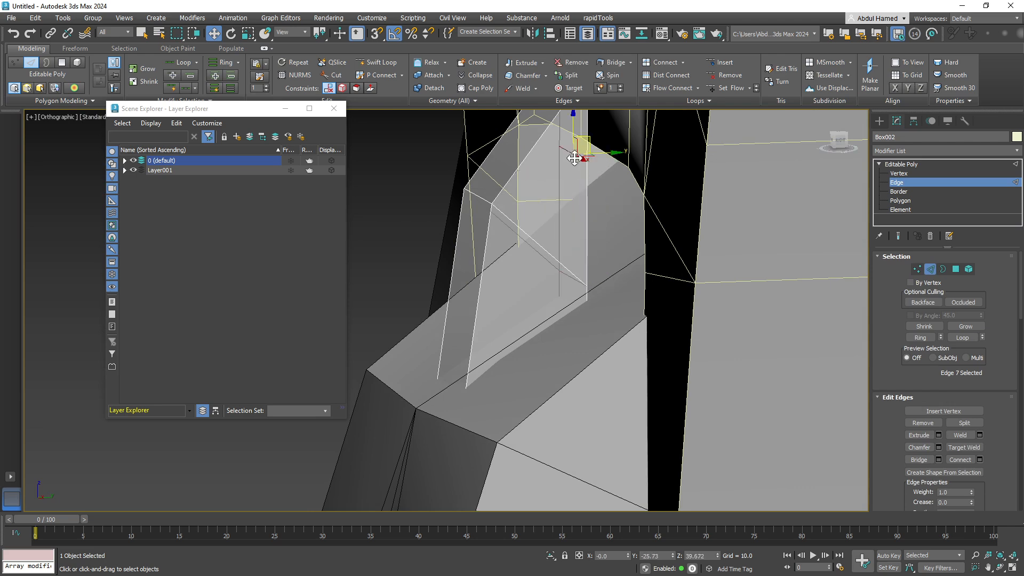
alt+middle_drag(614, 164, 603, 162)
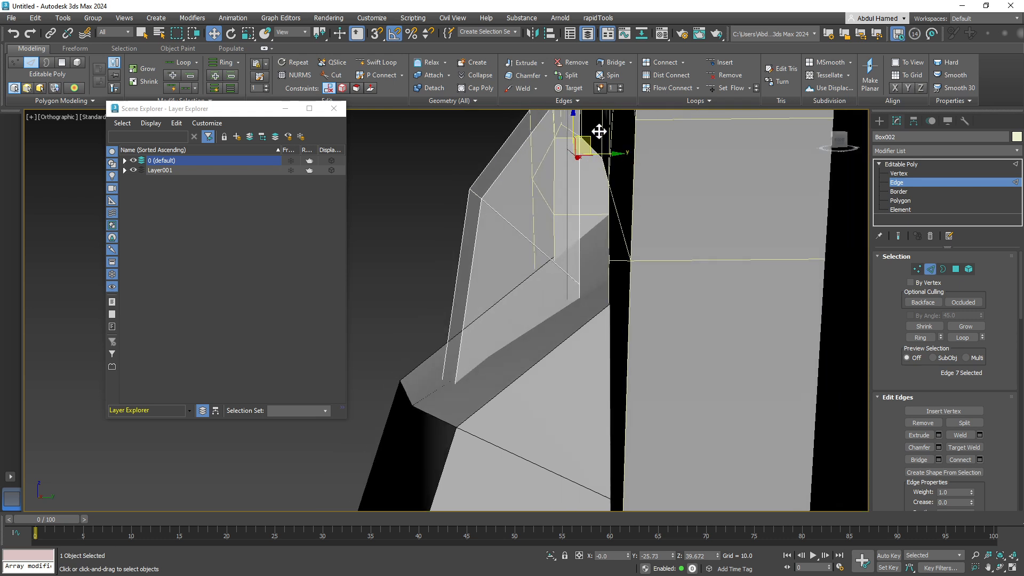
drag(598, 131, 595, 129)
middle_drag(608, 187, 642, 266)
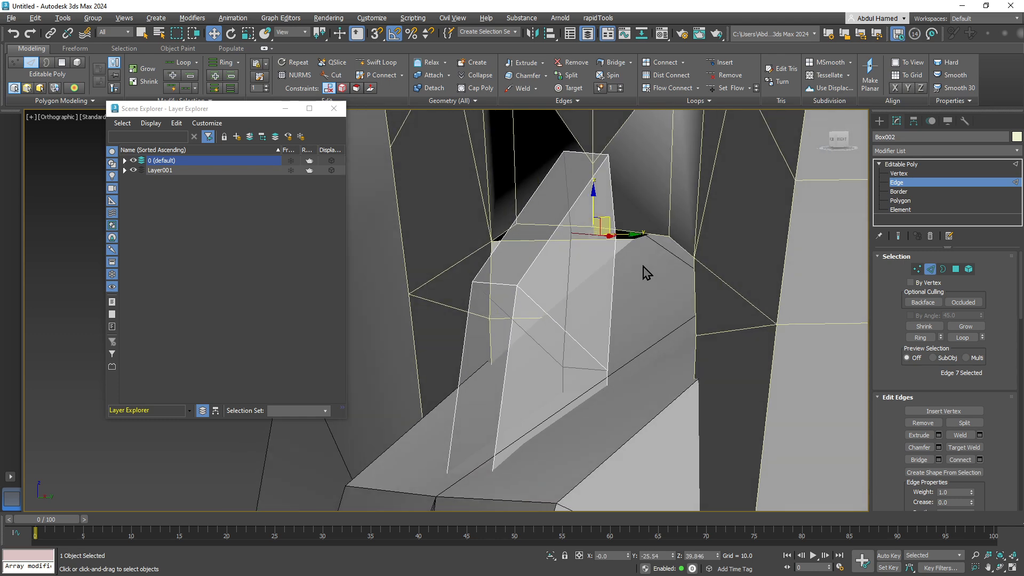
mouse_move(593, 202)
mouse_down()
mouse_move(605, 237)
mouse_move(605, 216)
mouse_up()
Step: Raise the box's topmost edge to Z about 42.6
click(599, 158)
middle_drag(598, 147, 609, 233)
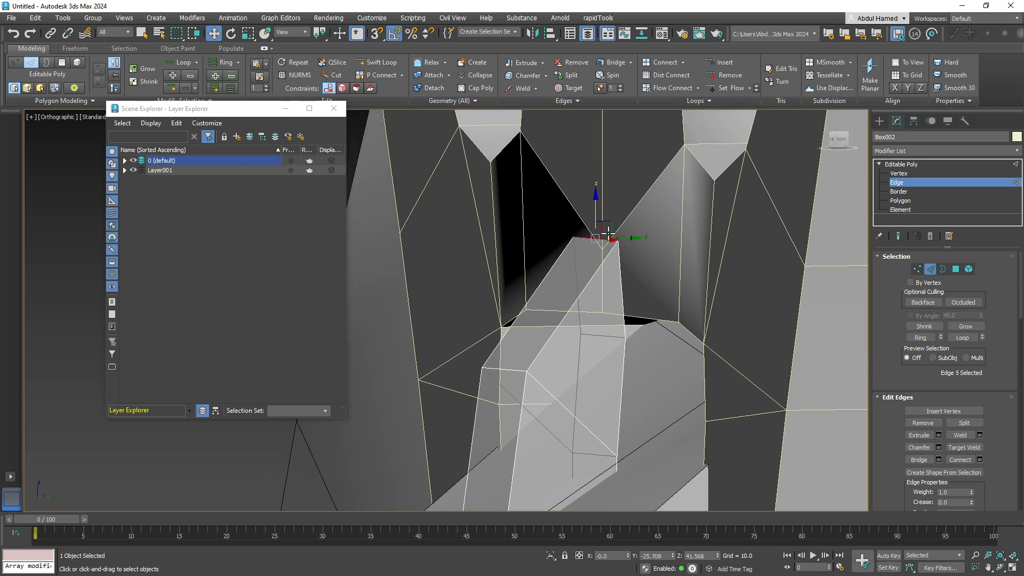
drag(596, 188, 597, 165)
middle_drag(631, 344, 598, 220)
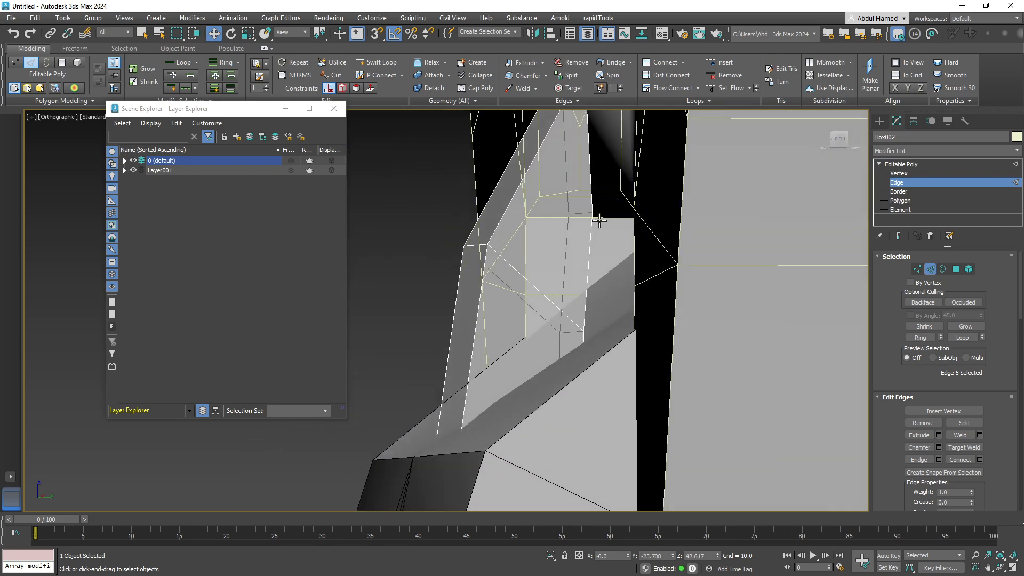
Step: Raise the middle rear edge of the box to reshape its back side
click(573, 331)
click(581, 330)
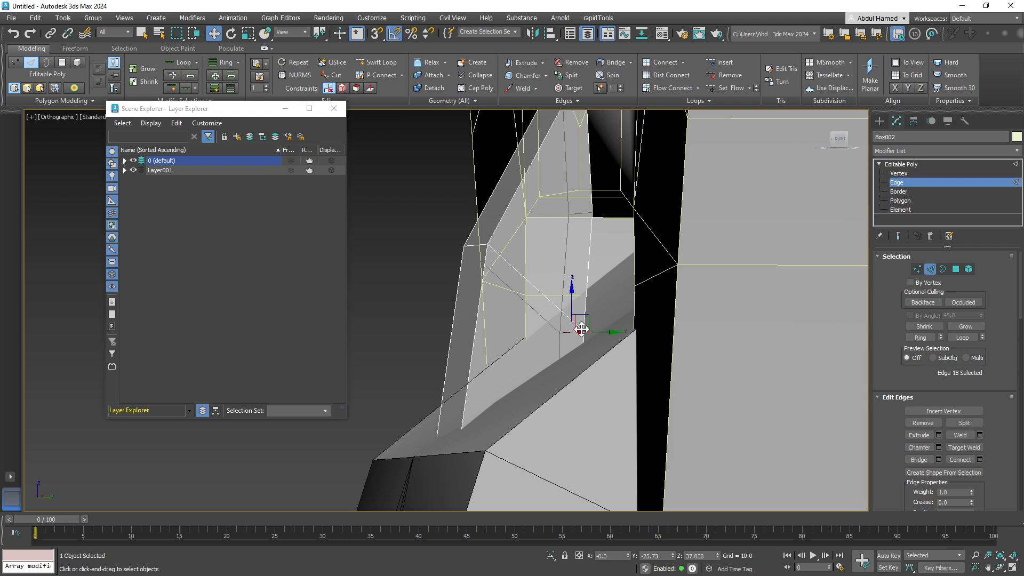
drag(588, 316, 586, 258)
alt+middle_drag(585, 258, 545, 259)
Step: Pull the box's middle front edge forward to Y about -28.1 and turn off see-through display
click(543, 246)
drag(552, 245, 536, 243)
mouse_move(536, 244)
alt+middle_down()
mouse_move(578, 238)
mouse_move(630, 265)
mouse_move(668, 268)
mouse_move(642, 349)
alt+middle_up()
key(alt+x)
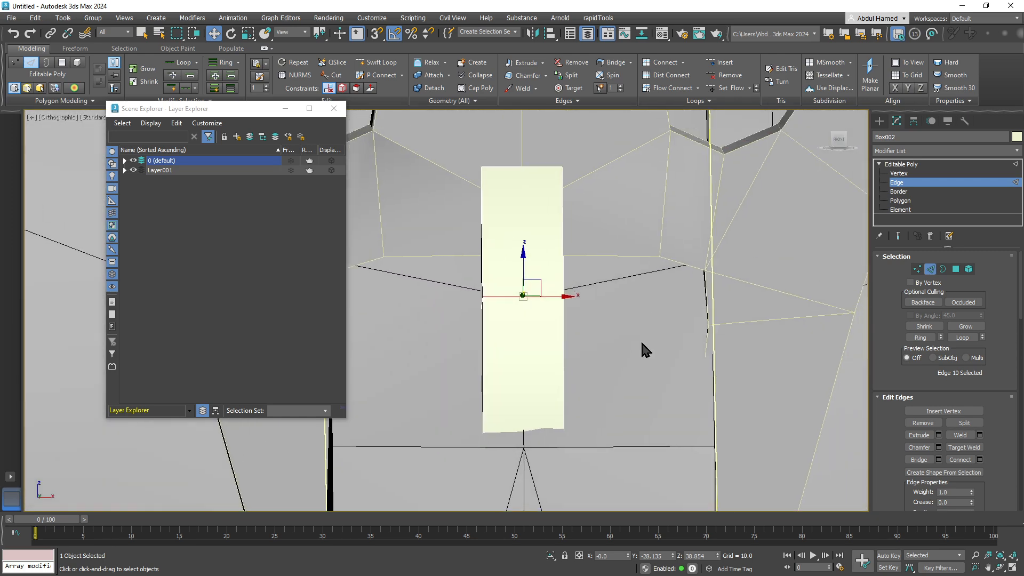
Step: Close the layer explorer and apply the bag's grey material to the box
scroll(642, 350, down, 8)
scroll(575, 306, up, 3)
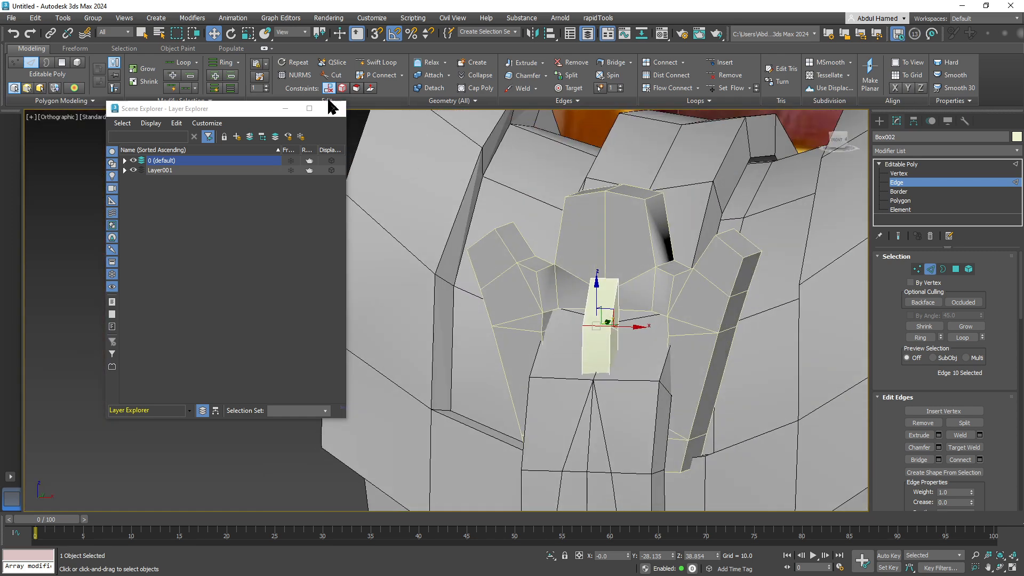
click(335, 109)
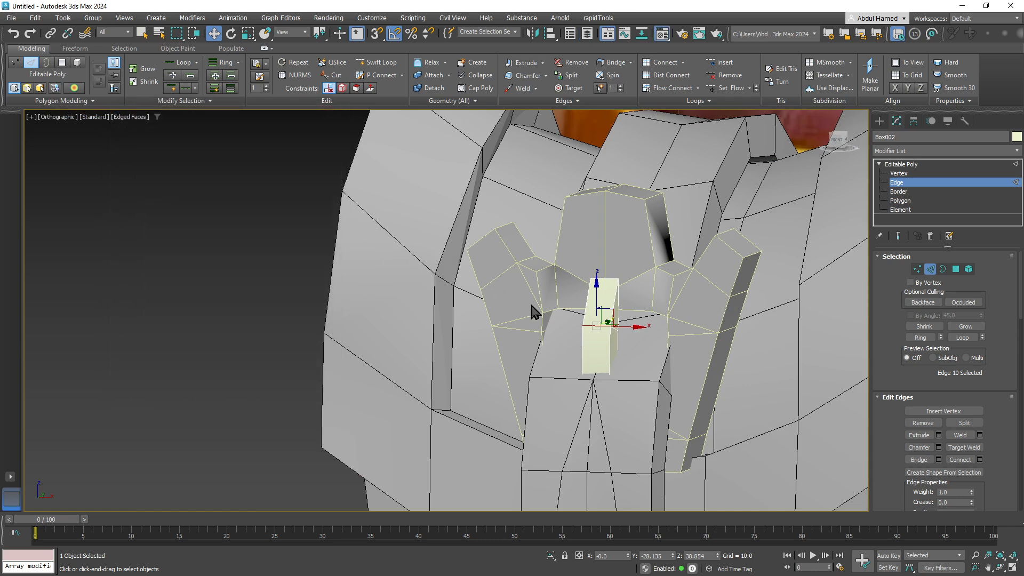
key(m)
mouse_move(186, 132)
mouse_down()
mouse_move(538, 230)
mouse_move(598, 326)
mouse_up()
click(233, 71)
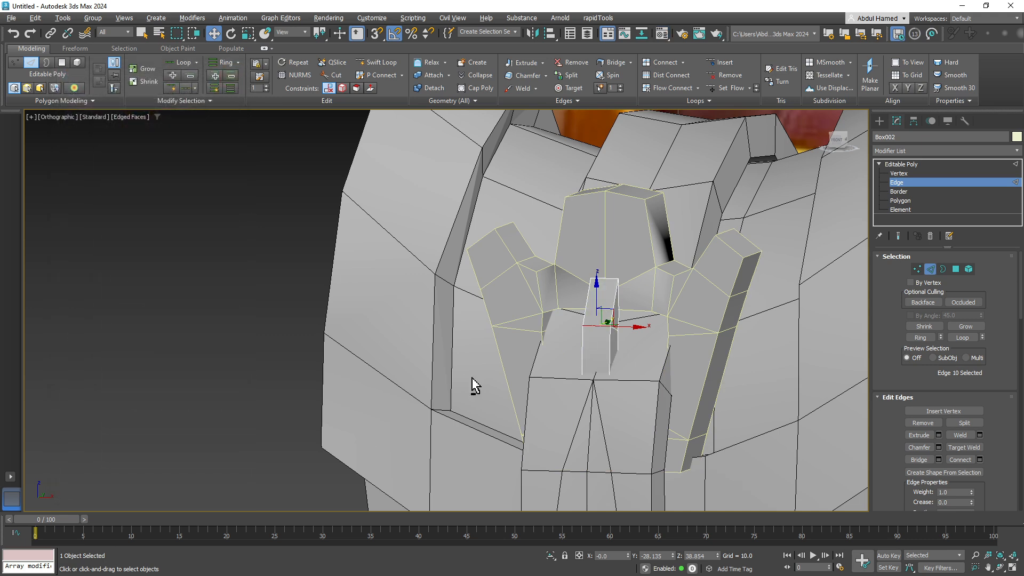
Step: Leave edge editing and widen the whole box to about 27% scale in X
alt+middle_drag(472, 383, 432, 385)
click(368, 394)
middle_drag(571, 406, 484, 351)
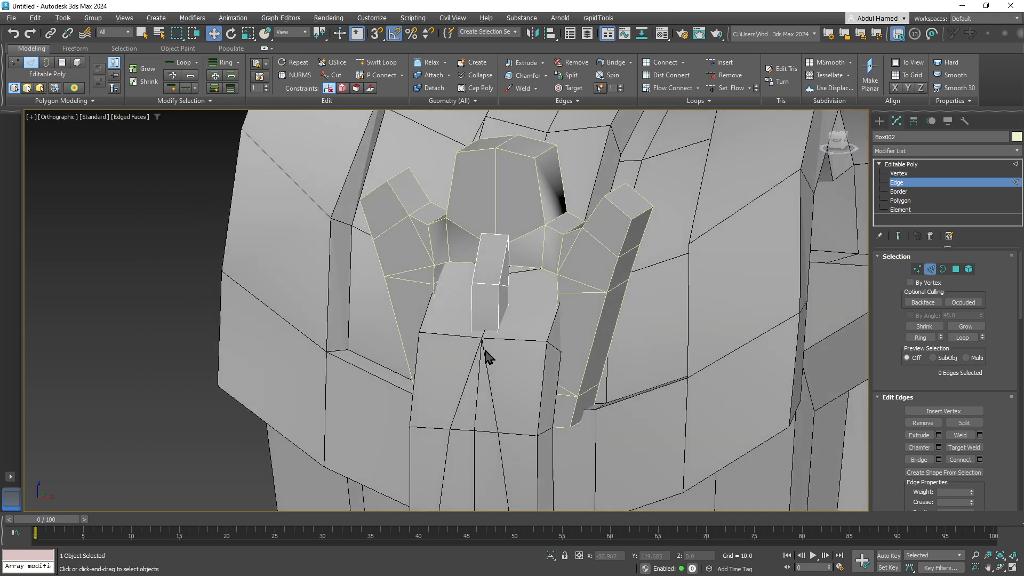
click(931, 164)
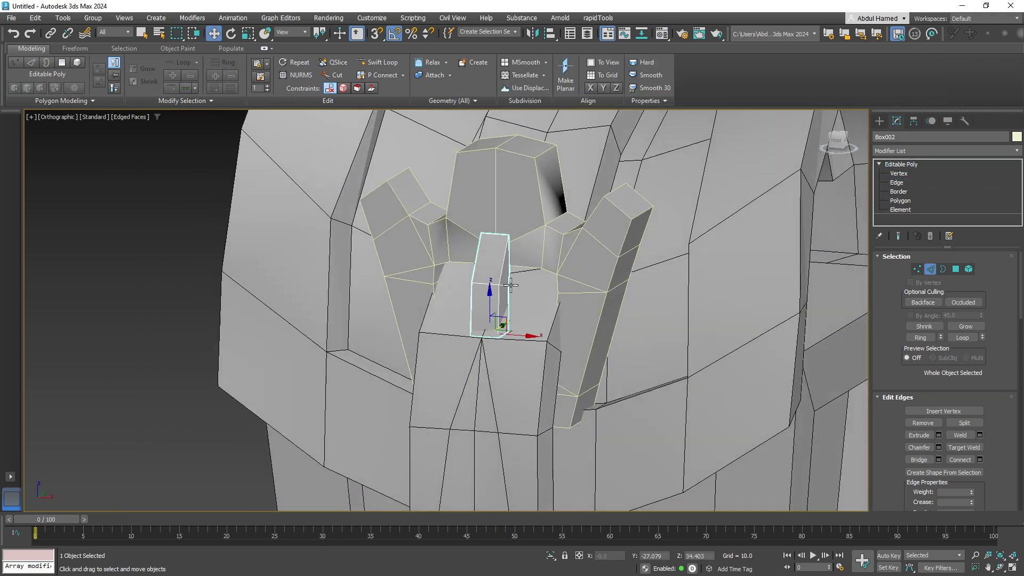
key(r)
drag(533, 337, 544, 336)
alt+middle_drag(544, 336, 496, 353)
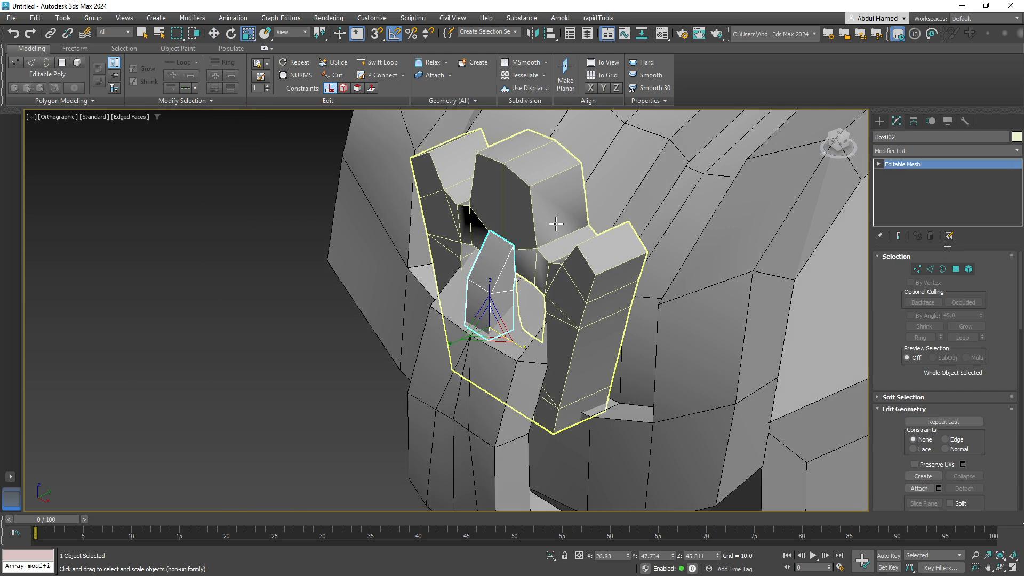
Step: Convert the buckle from an editable mesh to an Editable Poly
click(544, 245)
click(879, 165)
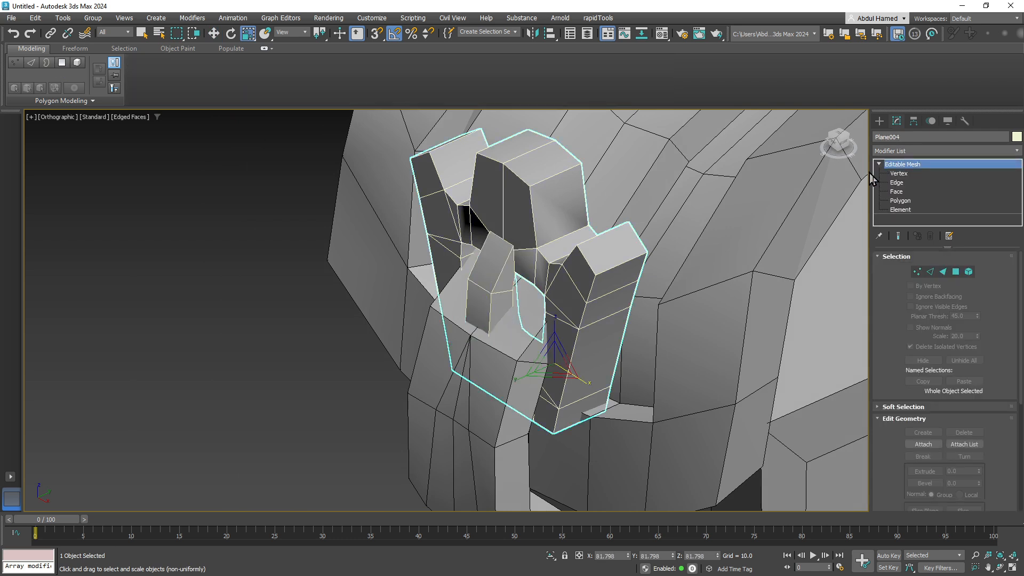
right_click(914, 174)
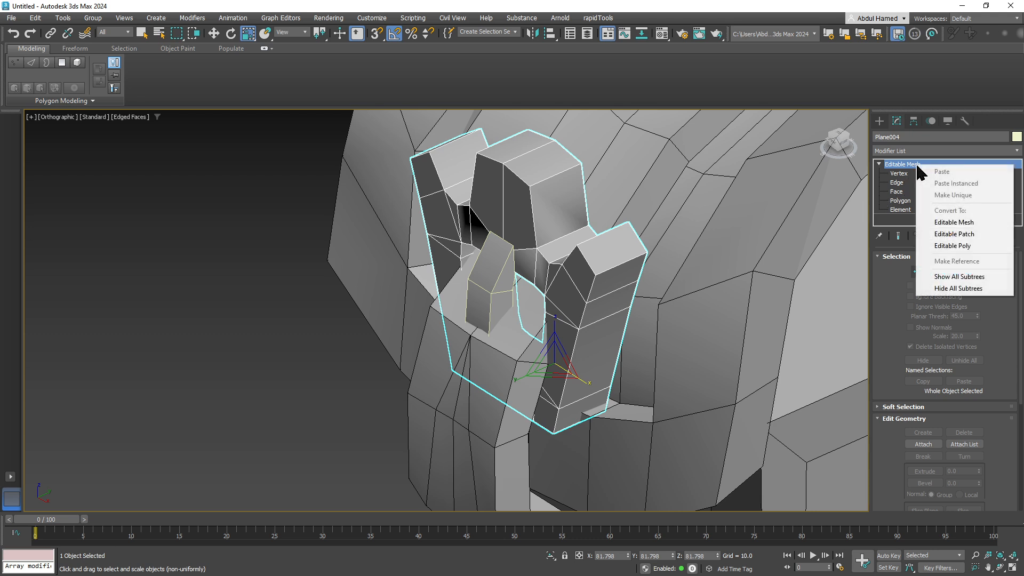
click(957, 235)
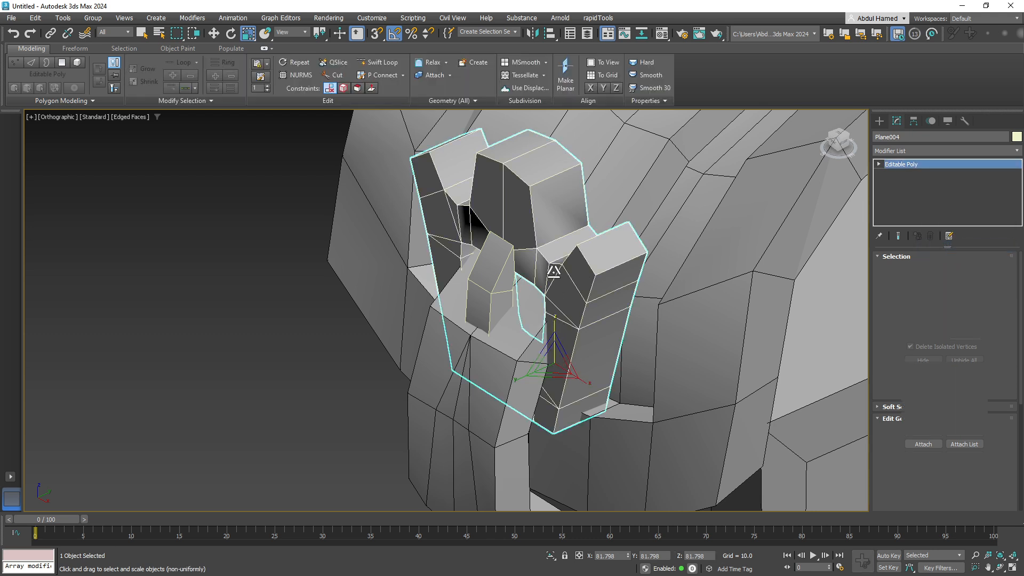
Step: Select all connected polygons of the buckle at polygon level
click(878, 164)
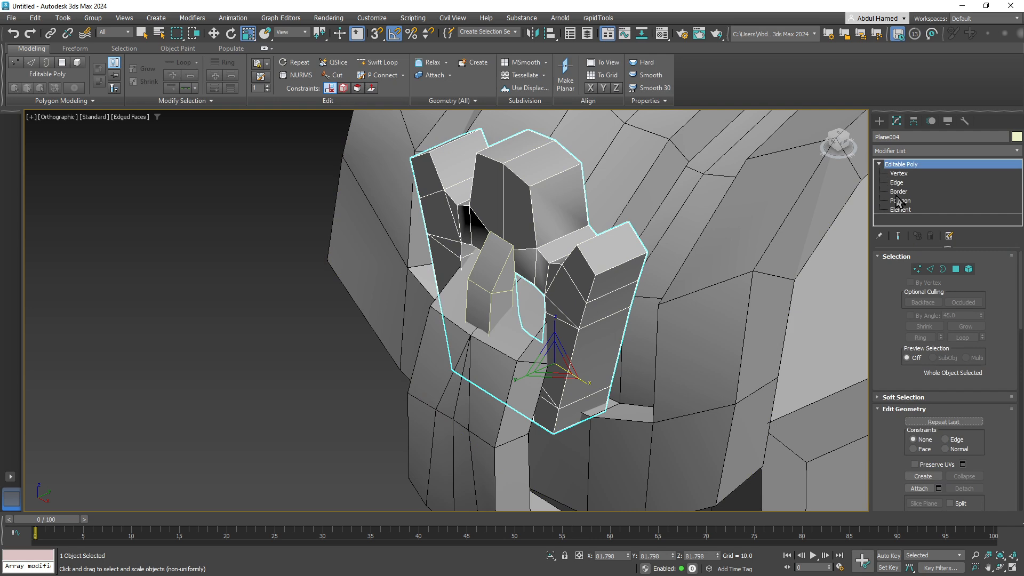
click(900, 201)
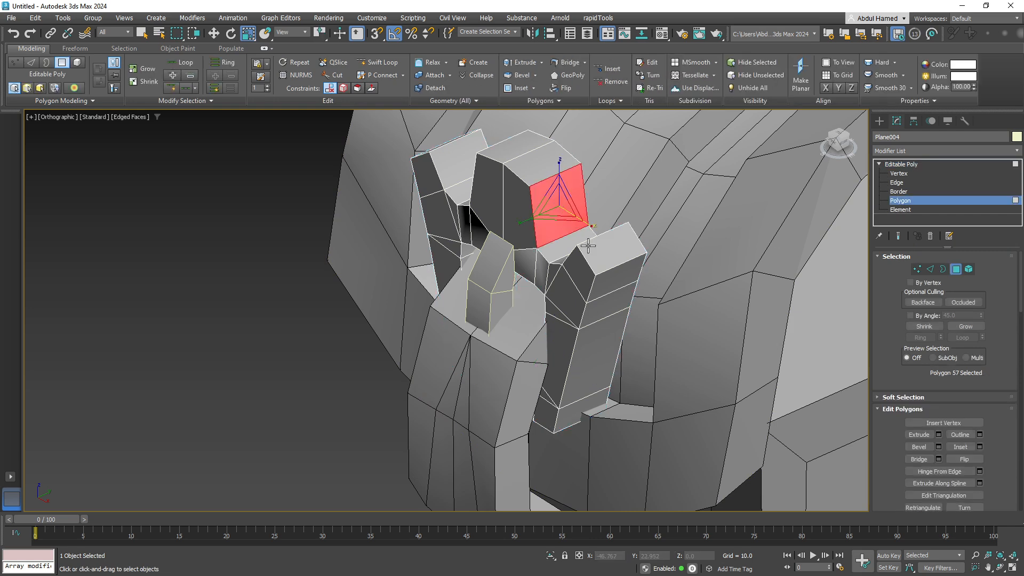
double_click(589, 253)
alt+middle_drag(608, 265, 677, 248)
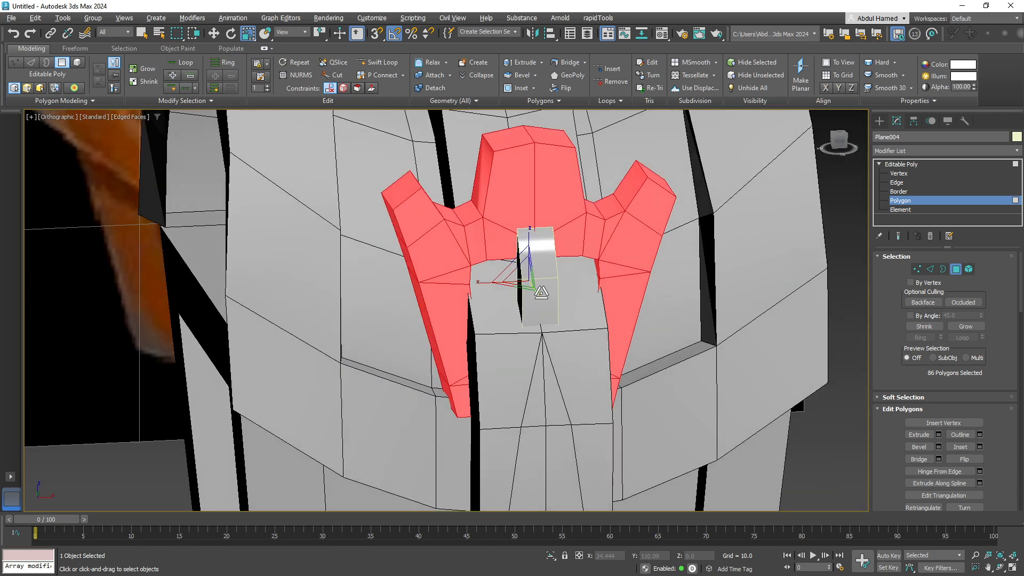
key(w)
drag(544, 264, 619, 219)
key(ctrl+z)
Step: Clear all smoothing groups from the buckle's selected polygons after trying Auto Smooth with a 45 threshold
middle_drag(682, 292, 650, 249)
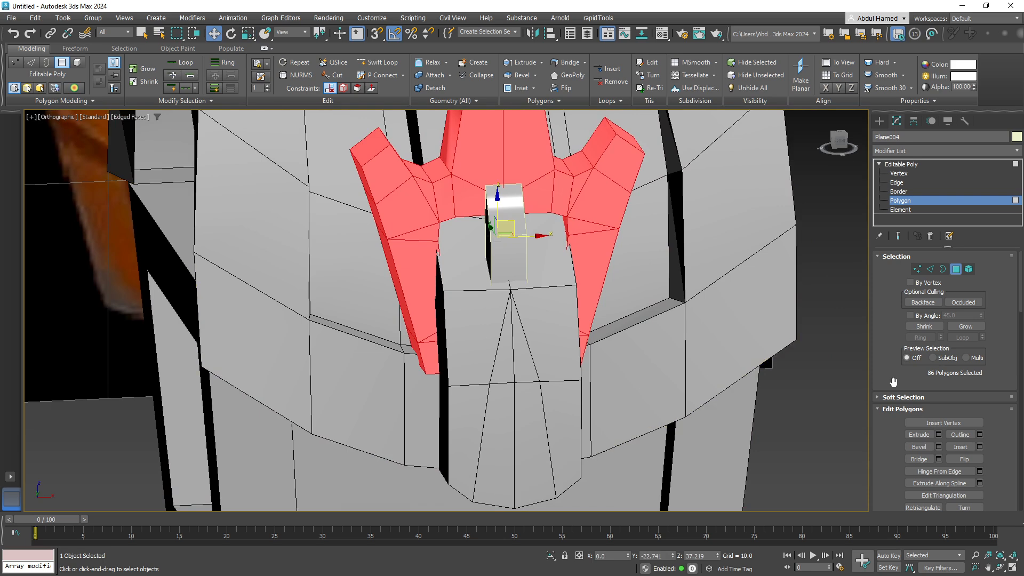
scroll(935, 398, down, 10)
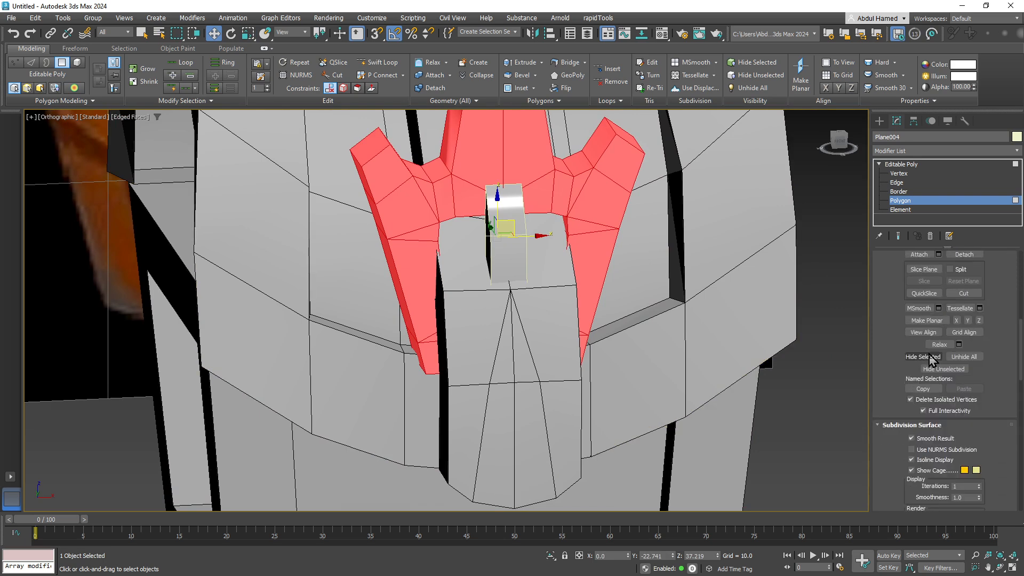
scroll(929, 355, down, 10)
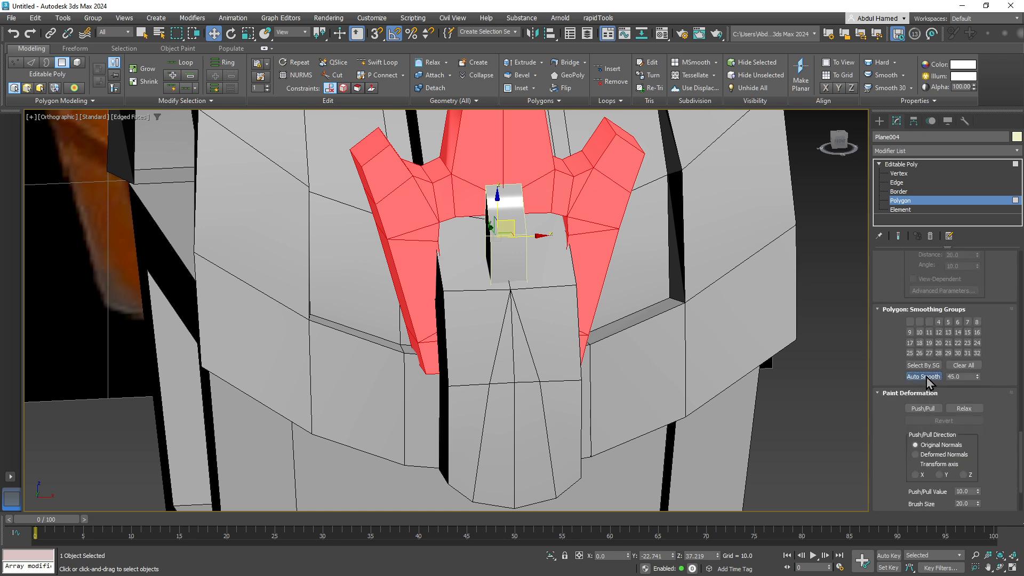
click(925, 377)
middle_drag(502, 234, 503, 265)
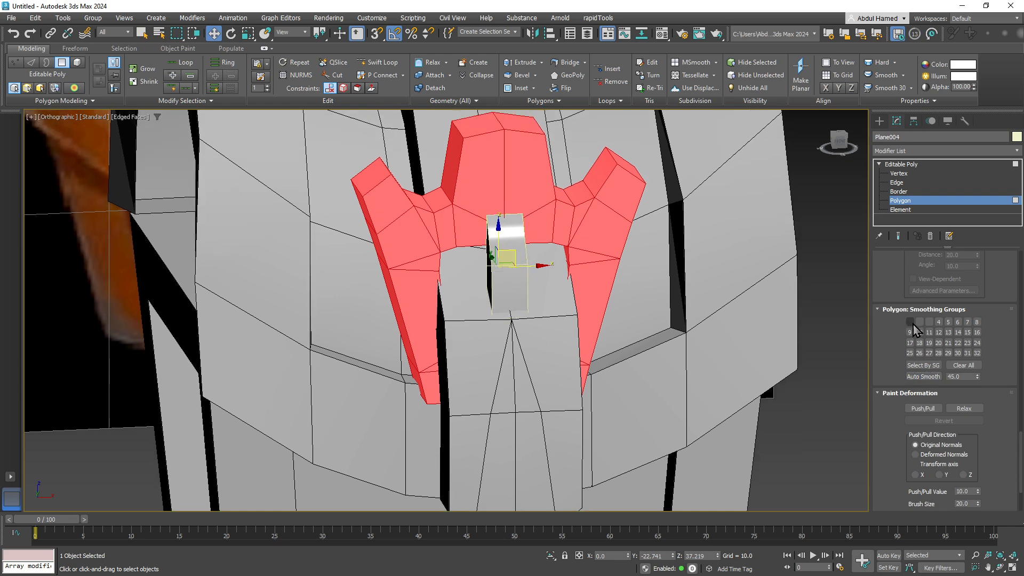
click(961, 366)
mouse_move(778, 283)
alt+middle_down()
mouse_move(724, 312)
mouse_move(694, 311)
mouse_move(683, 334)
mouse_move(805, 317)
mouse_move(694, 308)
alt+middle_up()
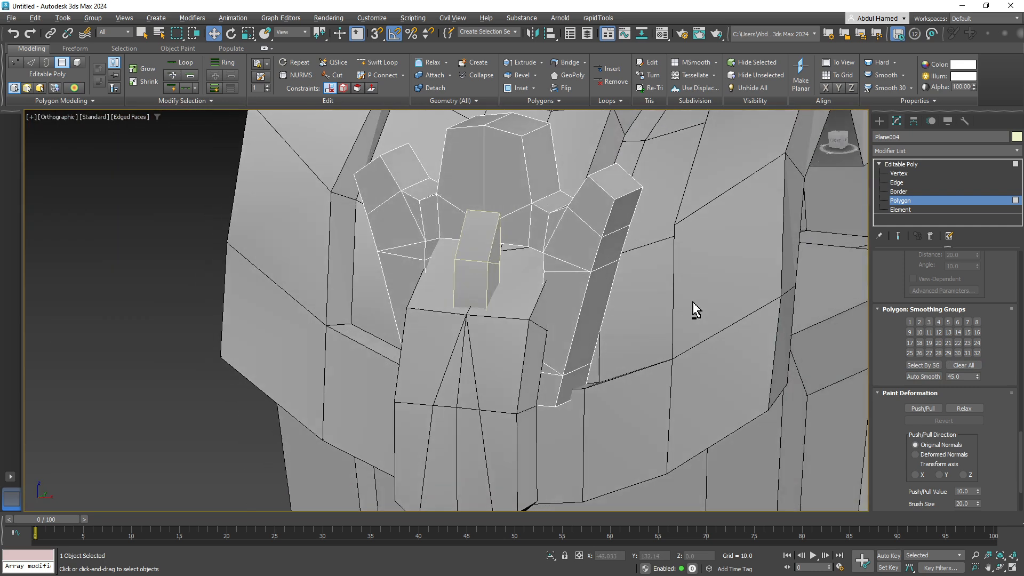
Step: Switch the buckle to vertex level and examine it on the bag from several angles against the reference image
click(900, 173)
alt+middle_drag(635, 282, 557, 368)
scroll(550, 333, down, 5)
scroll(547, 385, up, 4)
middle_drag(557, 368, 532, 302)
scroll(531, 299, down, 3)
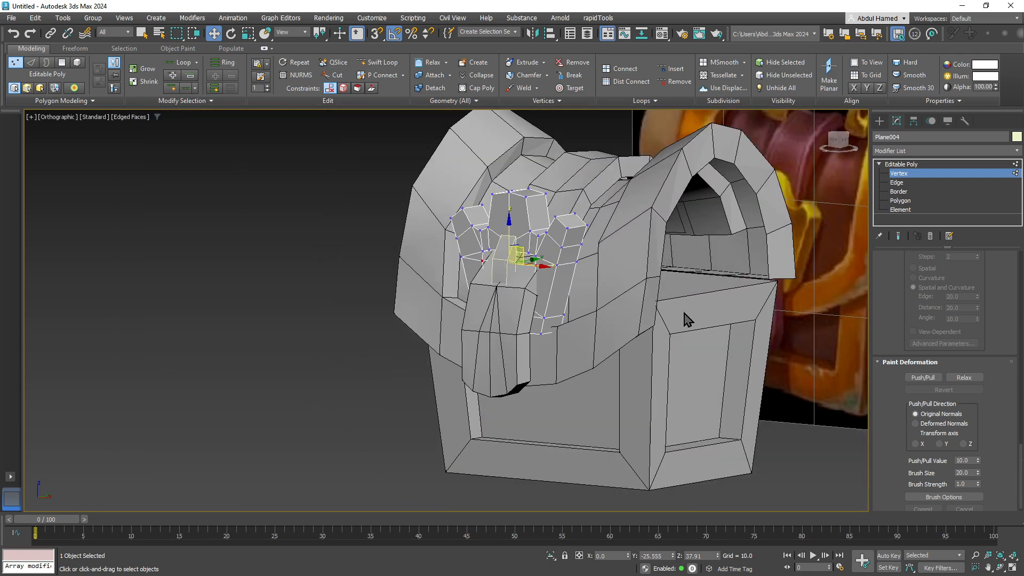
middle_drag(687, 319, 411, 304)
scroll(514, 308, down, 4)
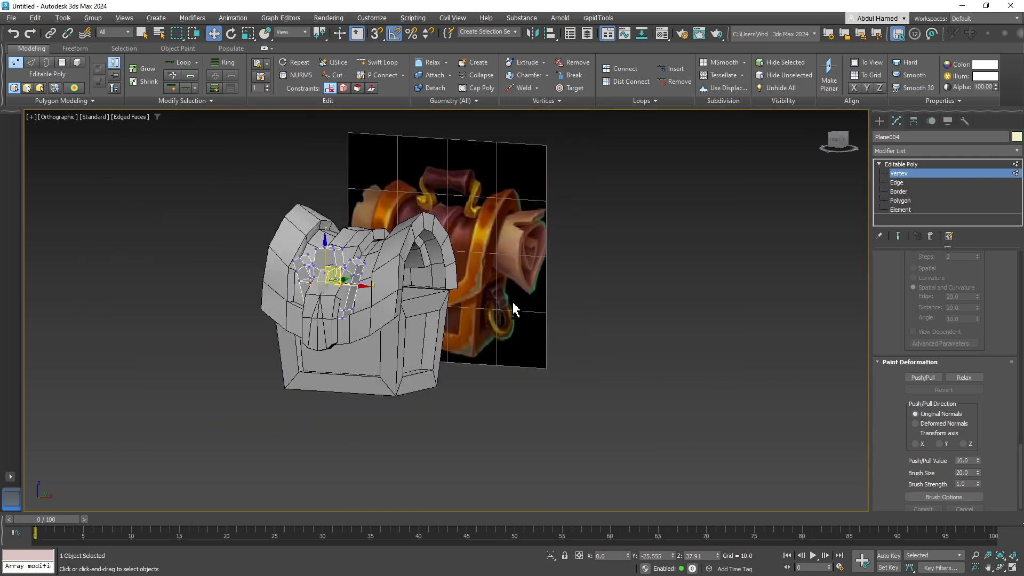
alt+middle_drag(513, 308, 527, 328)
scroll(517, 289, up, 3)
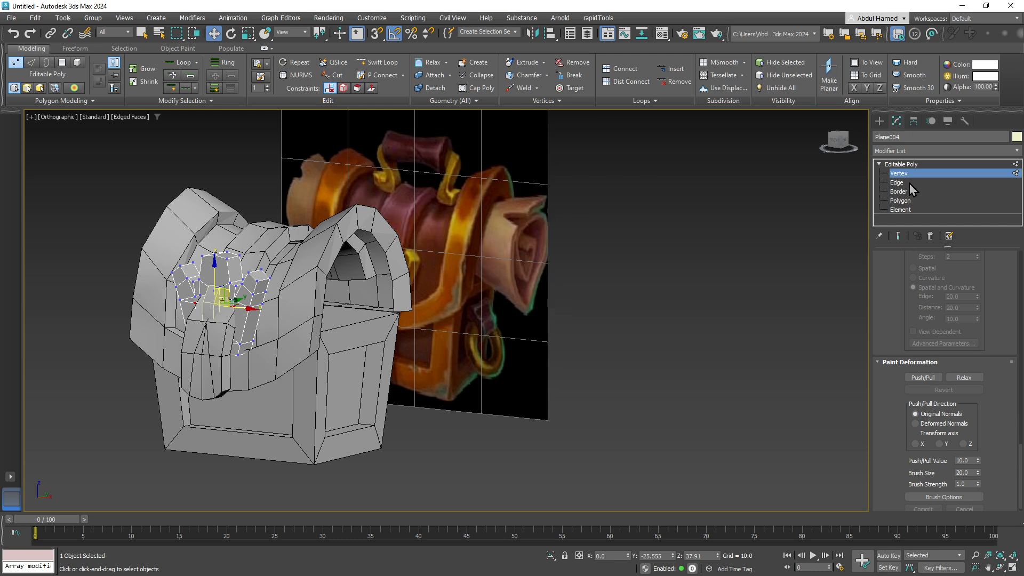
Step: Draw an open clockwise spiral spline of 12 straight segments with the Line tool beside the bag in the front view, working outward from its centre
click(878, 164)
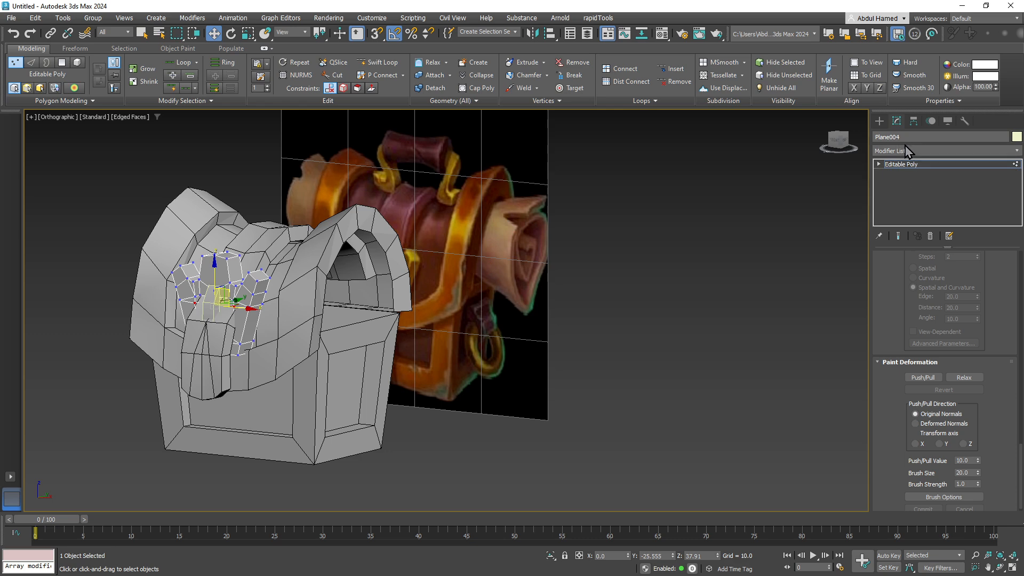
click(880, 122)
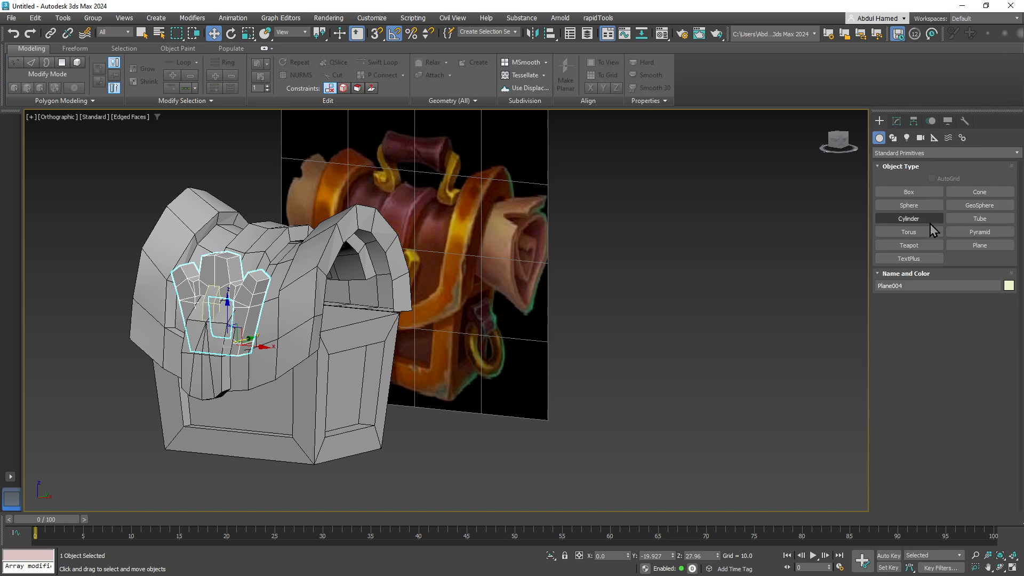
click(893, 138)
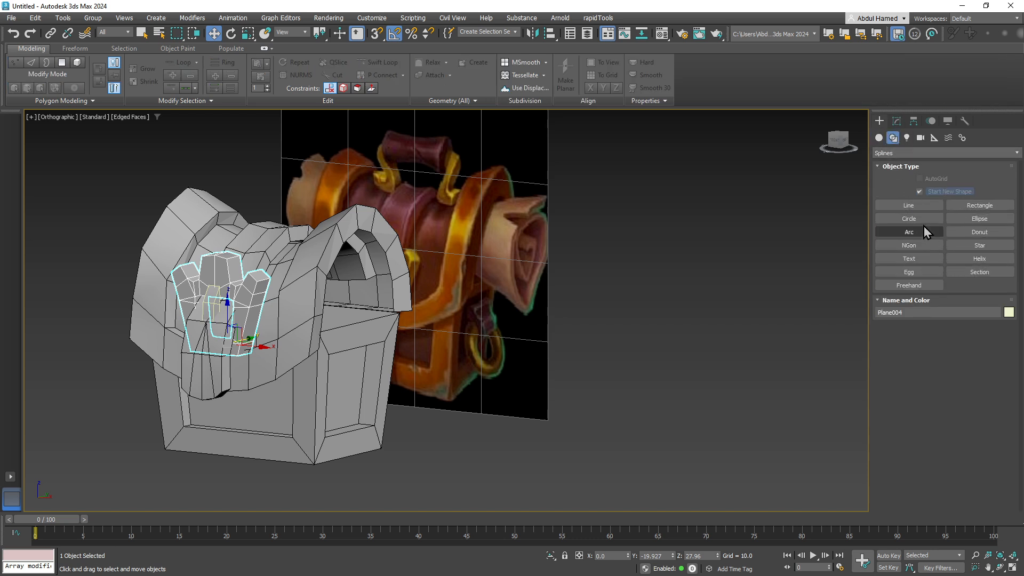
click(917, 204)
middle_drag(637, 273, 592, 256)
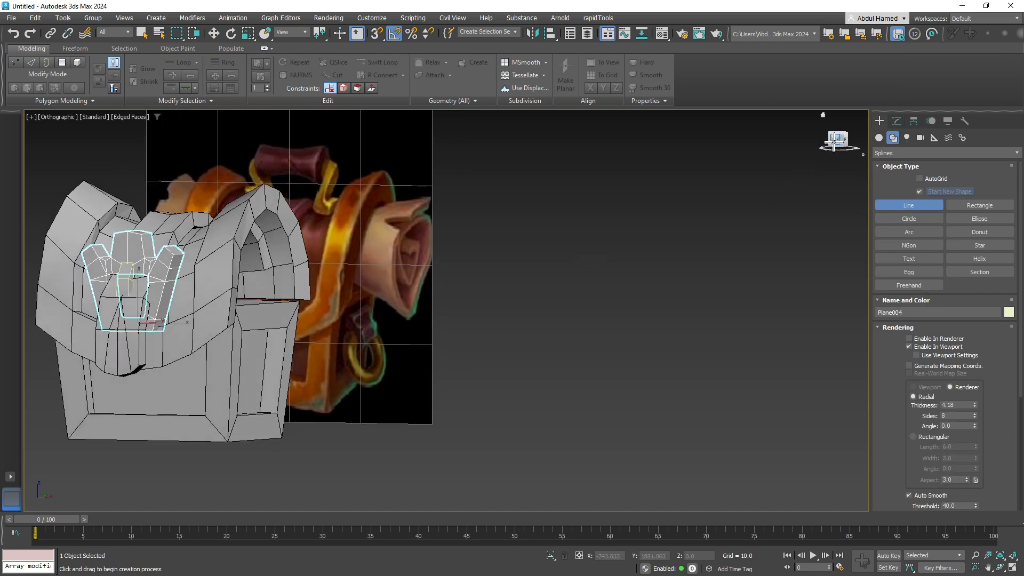
click(835, 140)
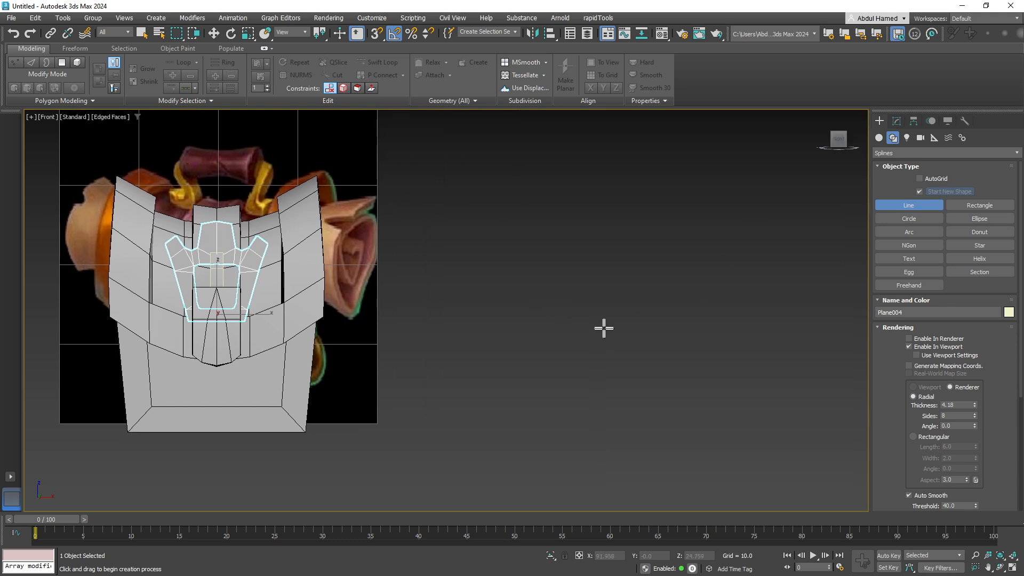
click(602, 328)
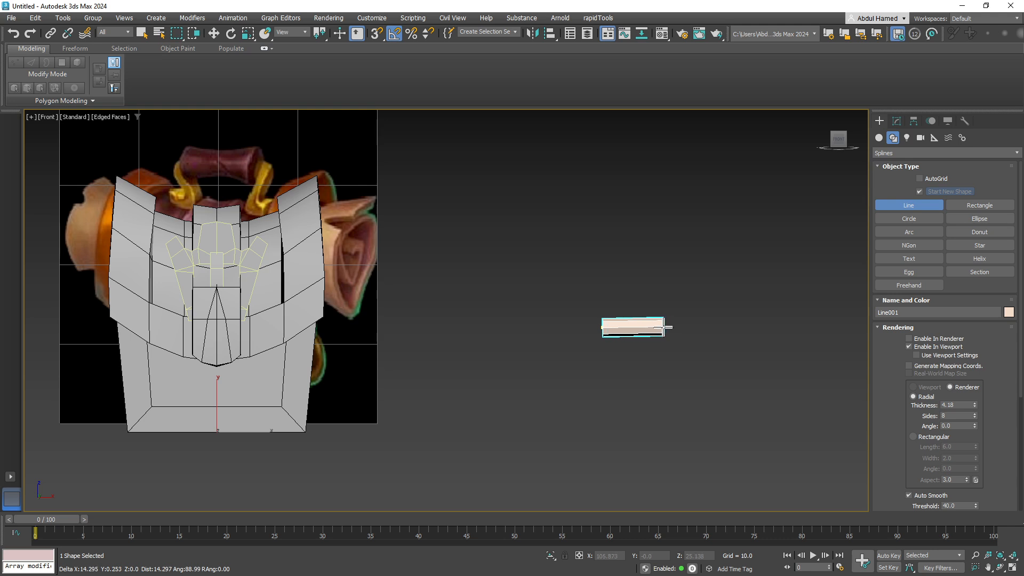
click(666, 326)
click(648, 387)
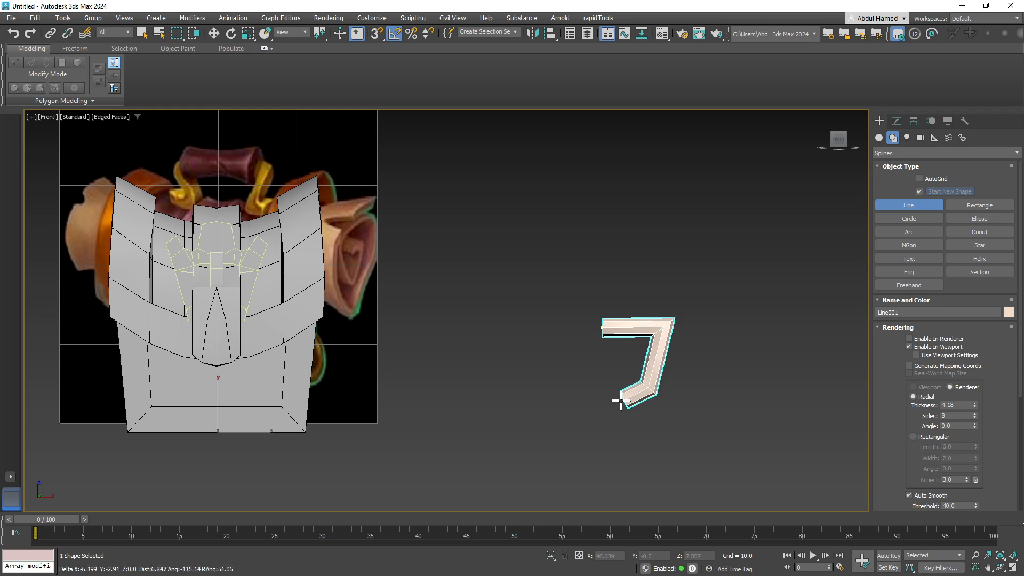
click(590, 413)
click(545, 327)
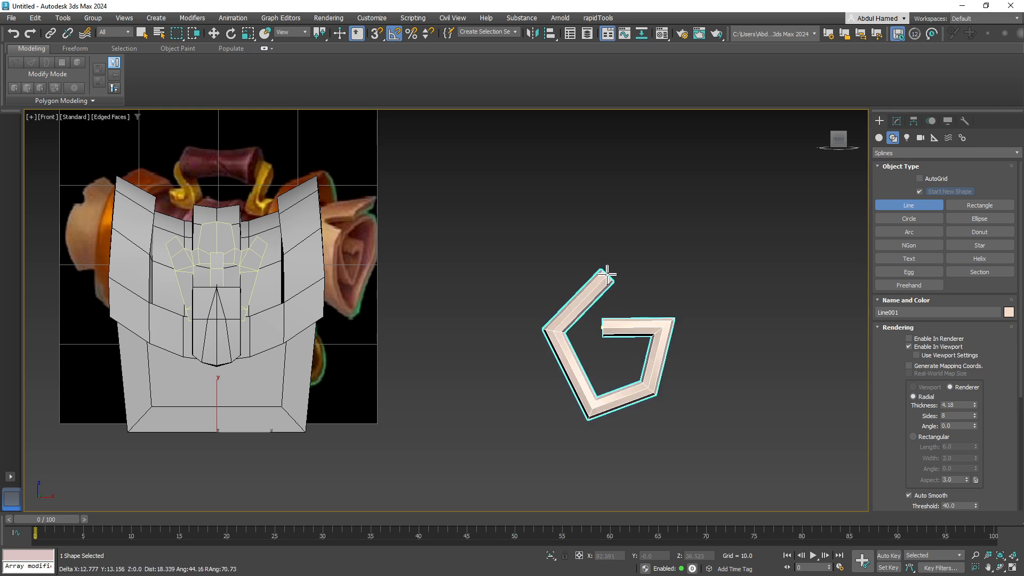
click(608, 266)
click(698, 268)
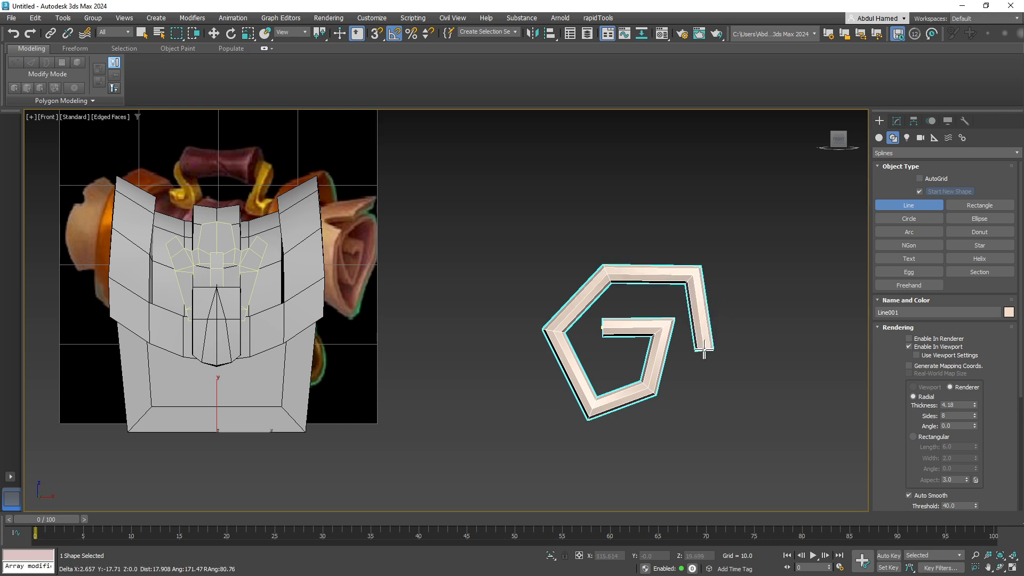
click(710, 350)
click(660, 443)
click(555, 450)
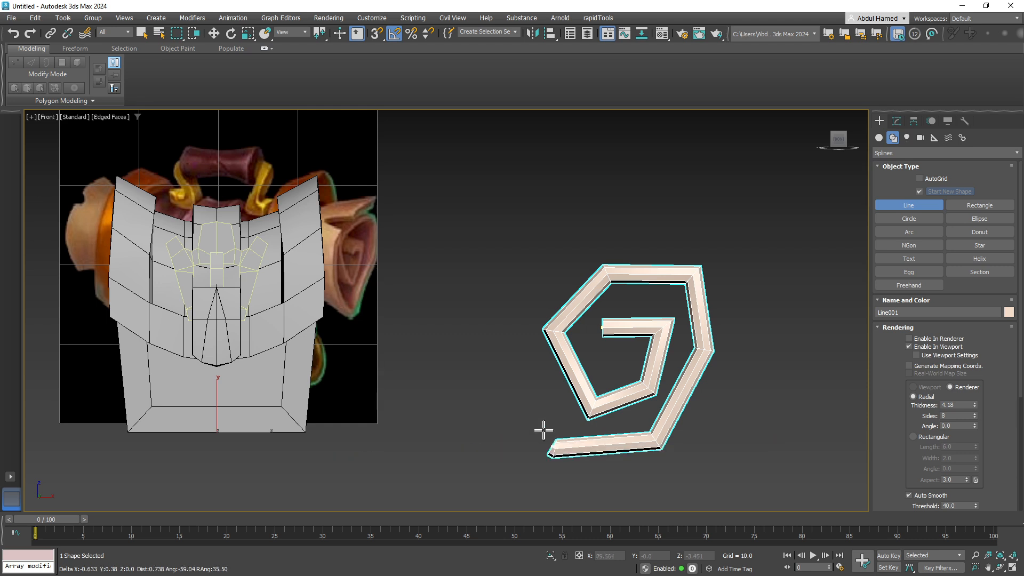
click(498, 339)
click(539, 238)
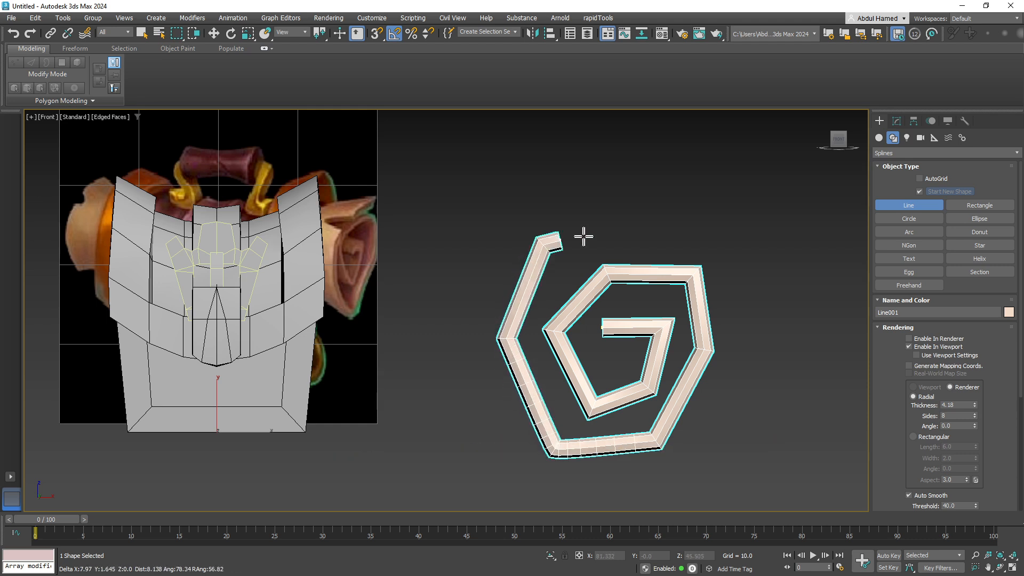
click(643, 227)
right_click(644, 226)
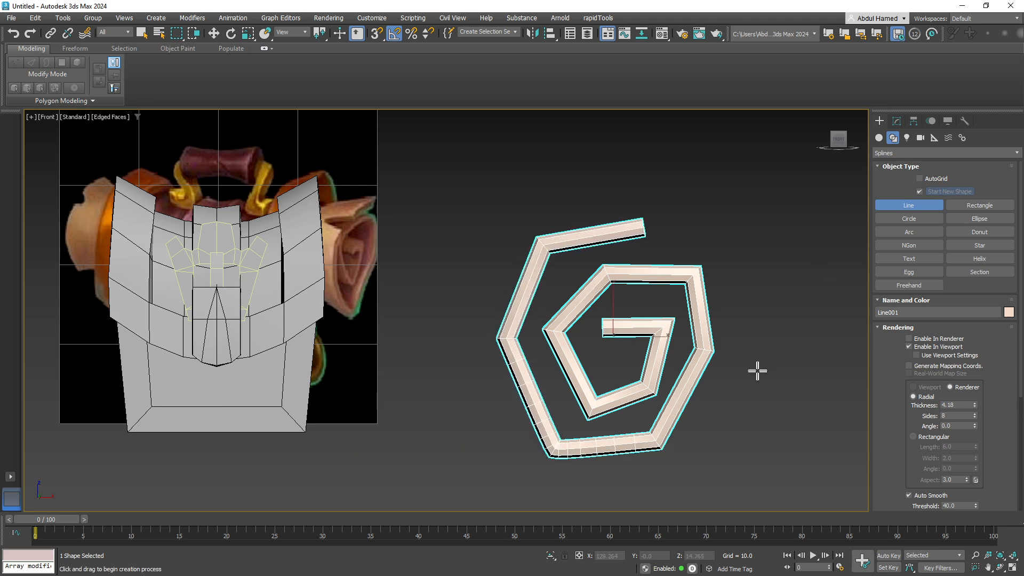
Step: Switch the spiral line's viewport rendering to Rectangular, with a length of about 220.26 and a width of about 6.24
click(927, 439)
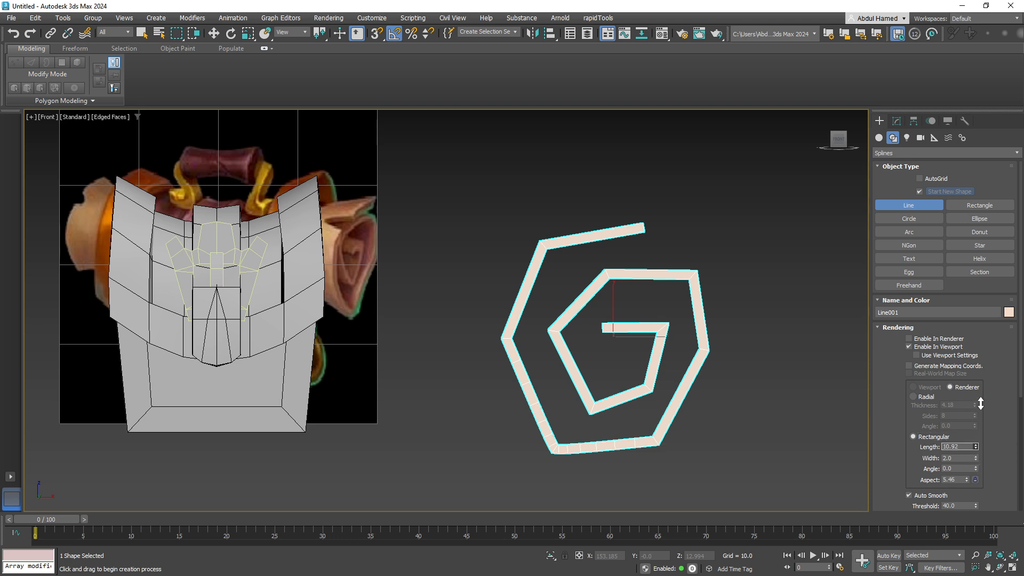
drag(977, 458, 1000, 346)
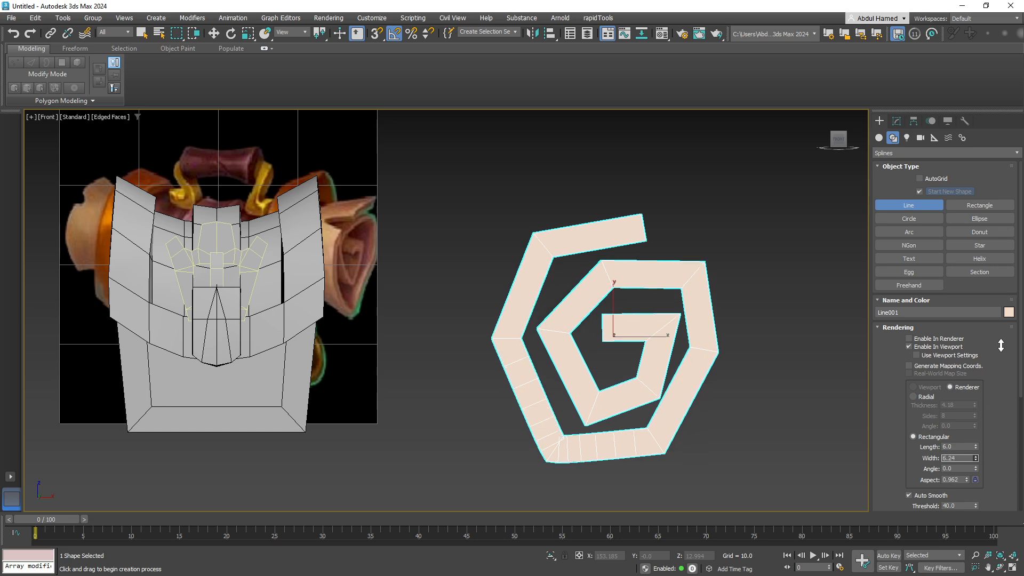
alt+middle_drag(727, 364, 733, 395)
drag(975, 447, 503, 259)
middle_drag(760, 382, 727, 329)
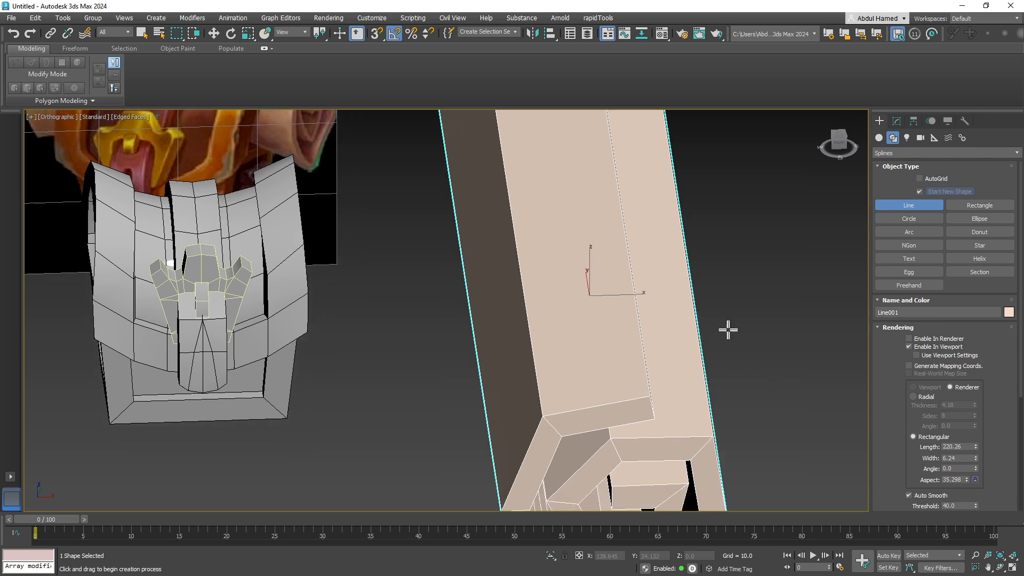
scroll(723, 349, down, 4)
alt+middle_drag(705, 397, 717, 373)
Step: Scale the spiral roll down uniformly to about half size and rotate it 90° about Z so it lies across the bag's width
click(896, 121)
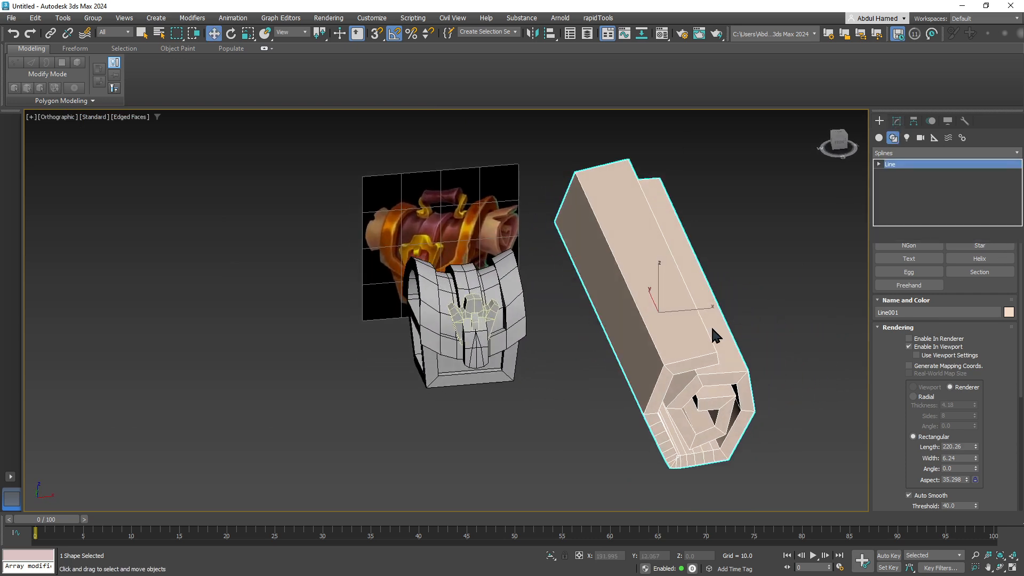
key(r)
drag(659, 306, 647, 388)
key(e)
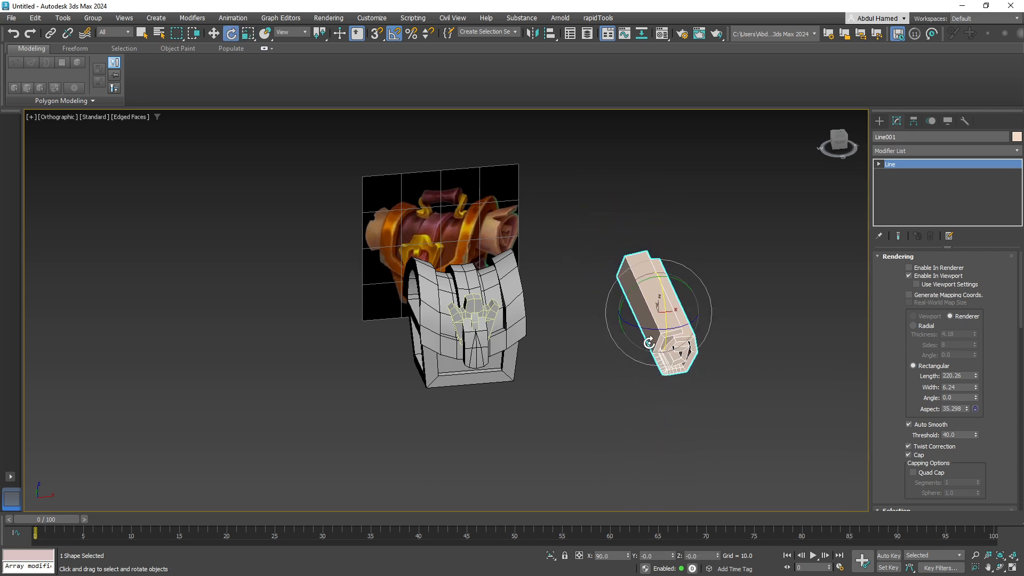
drag(636, 328, 680, 344)
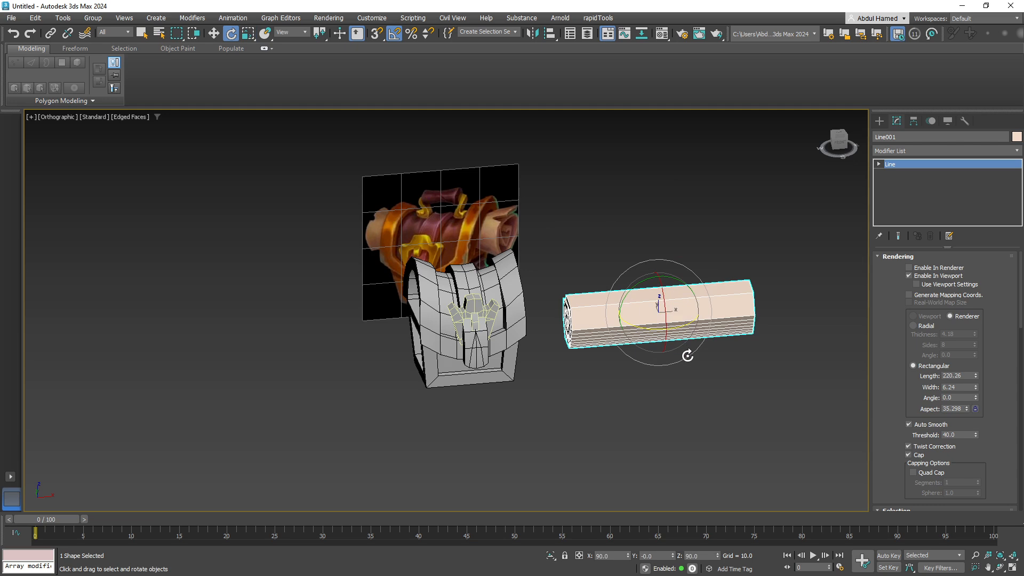
Step: Move the roll across from beside the bag so it overlaps the bag's upper part in the near-front view
alt+middle_drag(660, 358, 699, 347)
key(w)
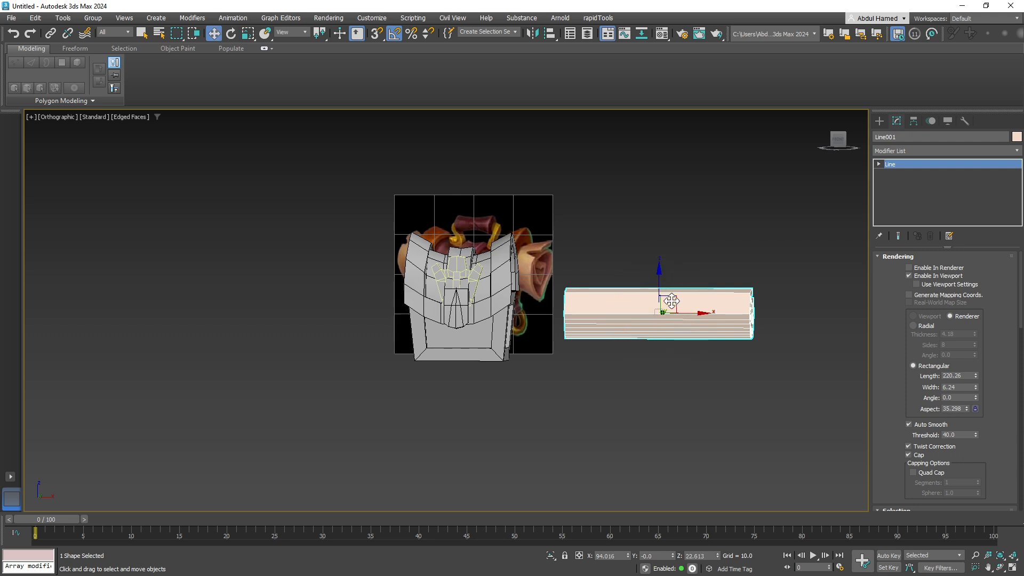
drag(663, 308, 465, 263)
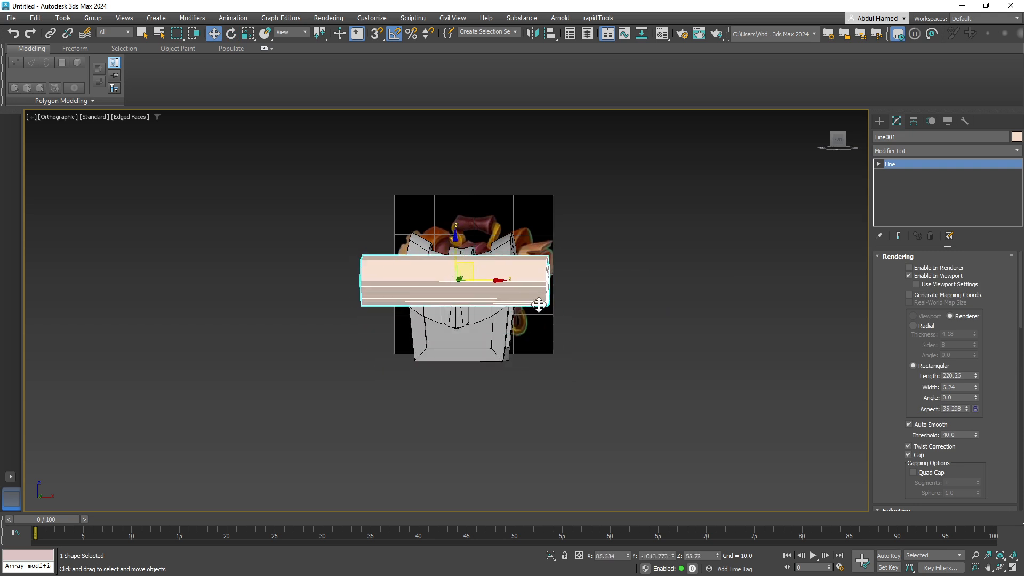
Step: Bring the roll back to the bag's depth at about Y -12.4 and shift it along X to about 5.8
alt+middle_drag(538, 304, 458, 334)
scroll(461, 332, up, 2)
scroll(509, 357, down, 8)
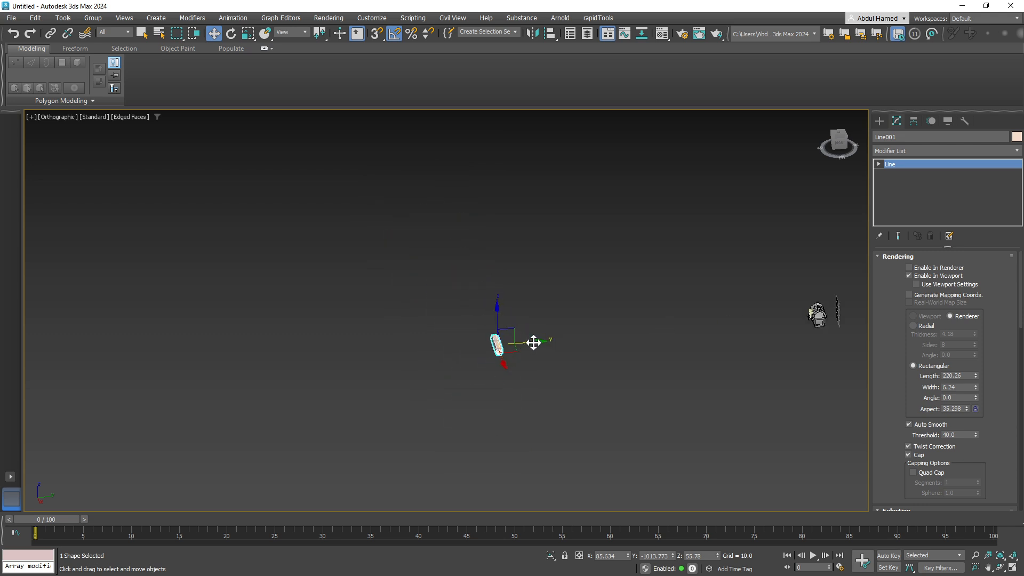
drag(533, 342, 856, 310)
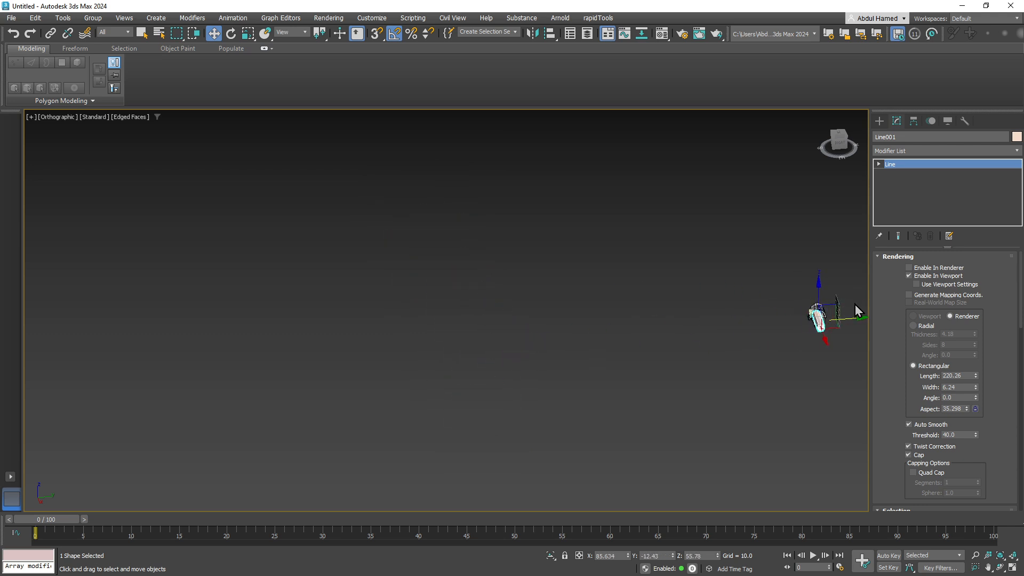
middle_drag(856, 311, 721, 401)
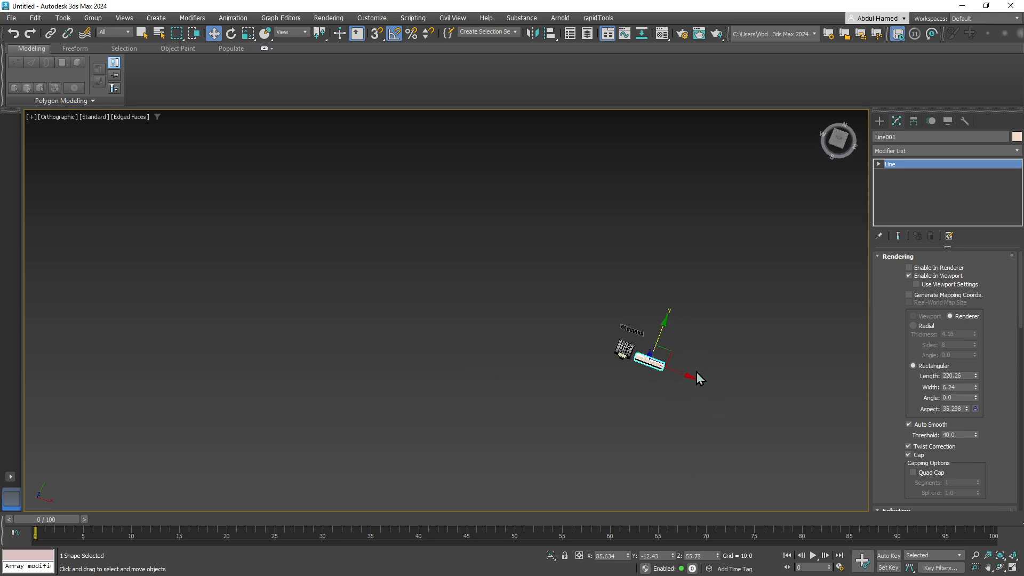
drag(690, 375, 665, 375)
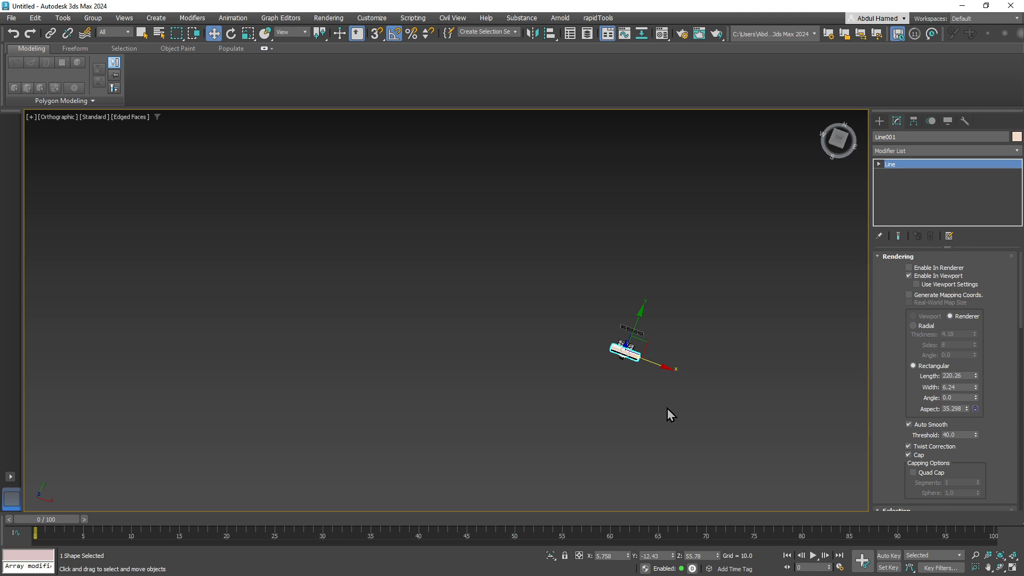
Step: Nest the roll inside the bag's curved flap at about Y 0.9, Z 43.1 and centre it on the bag along X
scroll(613, 362, up, 5)
alt+middle_drag(644, 352, 560, 330)
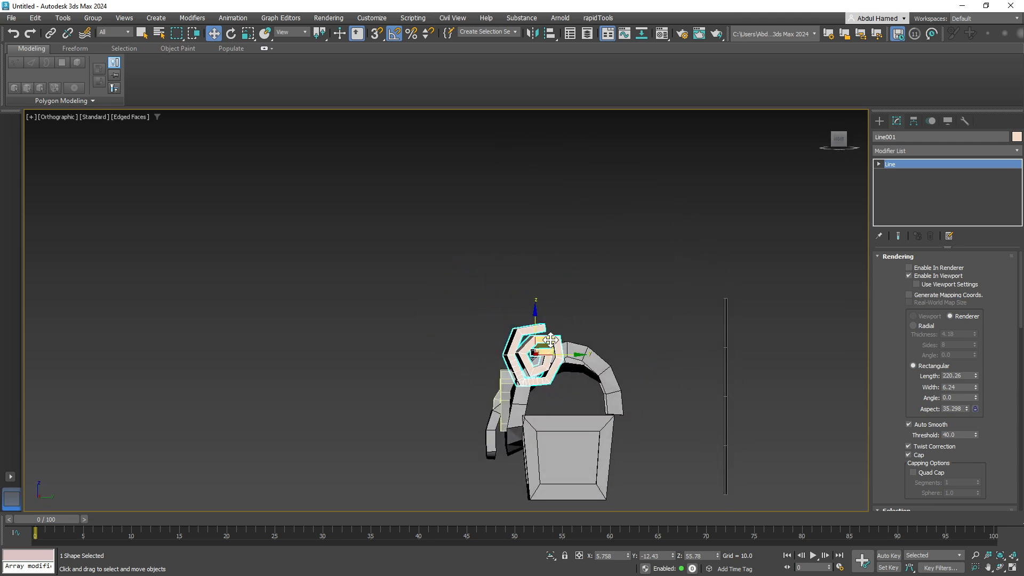
drag(550, 339, 569, 360)
alt+middle_drag(586, 376, 665, 406)
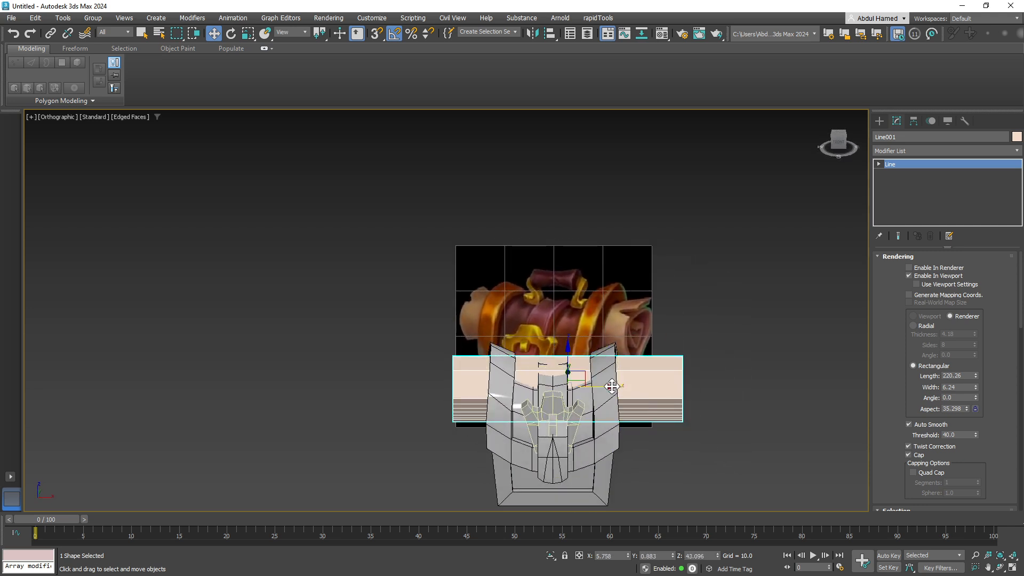
drag(612, 385, 599, 384)
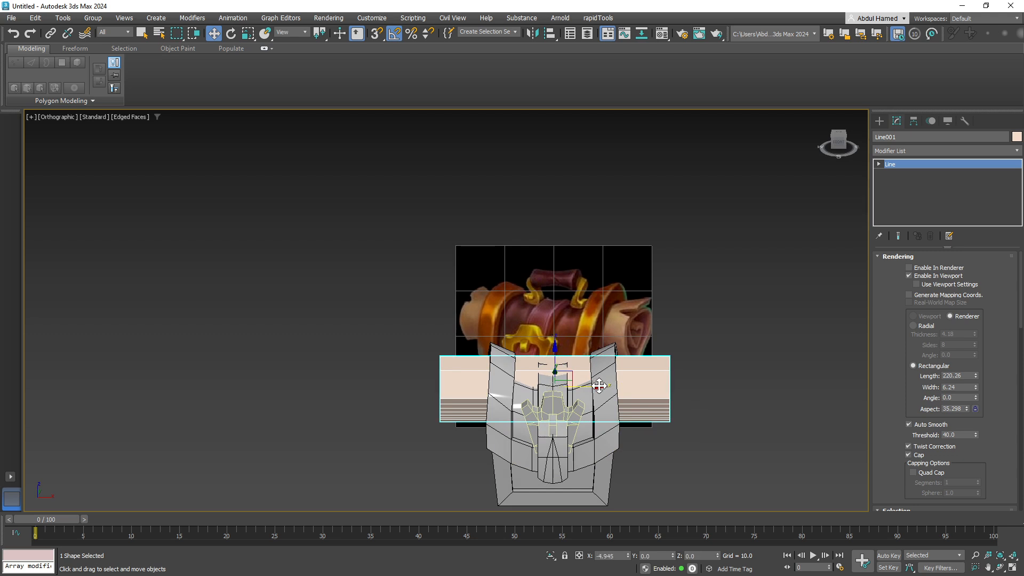
Step: Shorten the roll along its length by scaling only its local Z axis to about 31.4
alt+middle_drag(602, 390, 599, 399)
key(r)
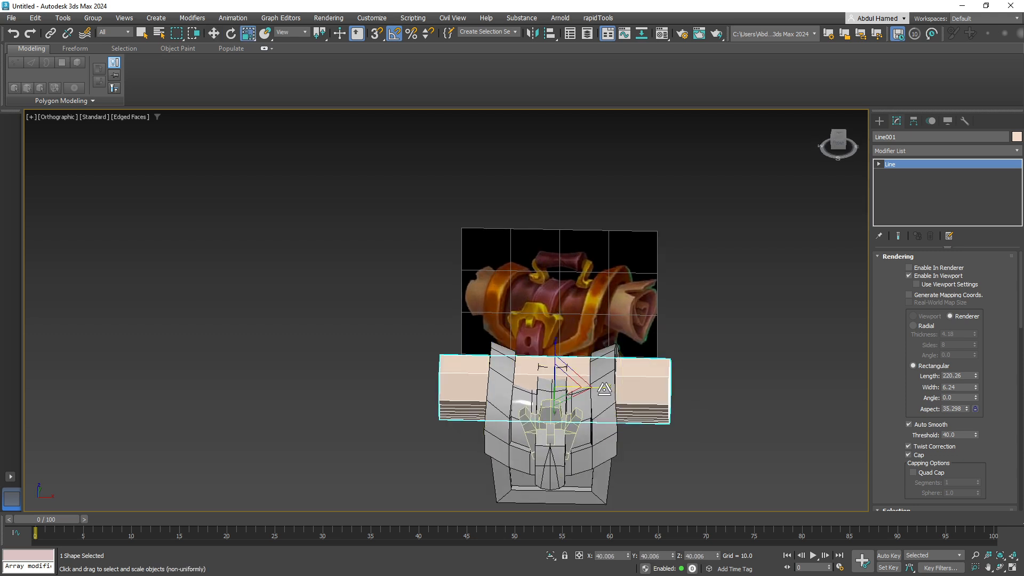
drag(603, 389, 595, 387)
key(w)
alt+middle_drag(595, 388, 596, 409)
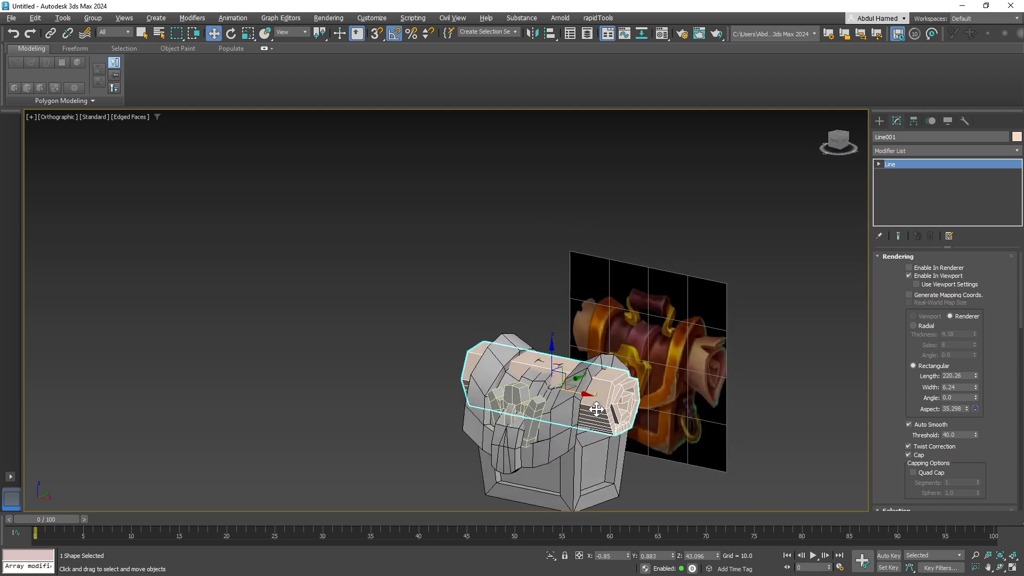
Step: Convert the spiral roll from a line to an Editable Poly
scroll(596, 409, up, 8)
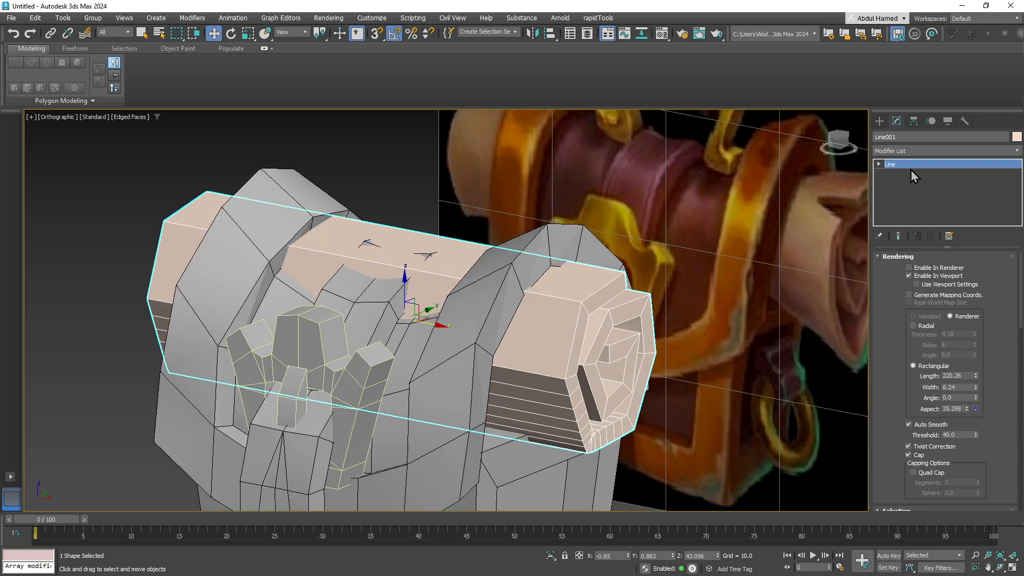
right_click(911, 169)
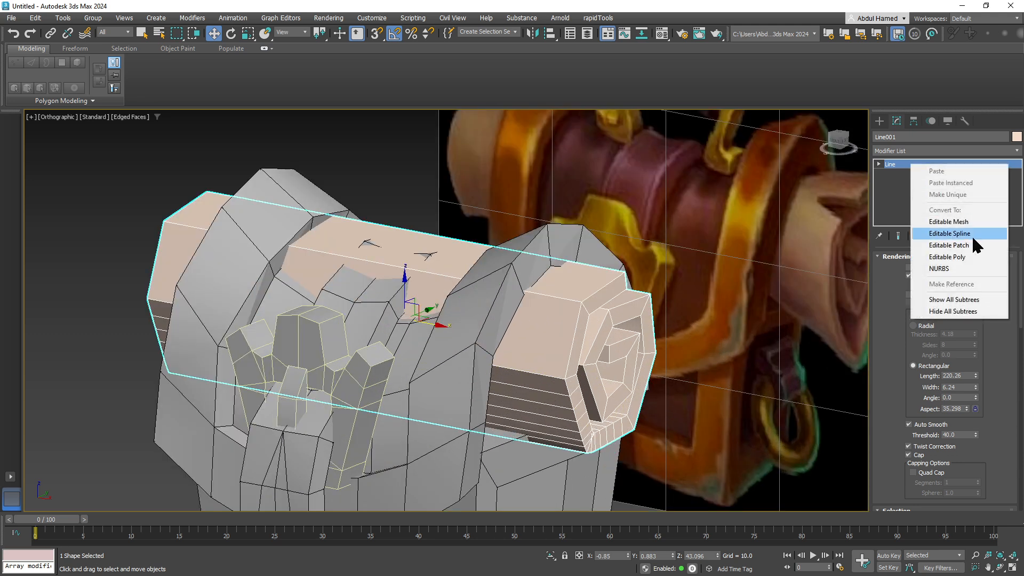
click(962, 256)
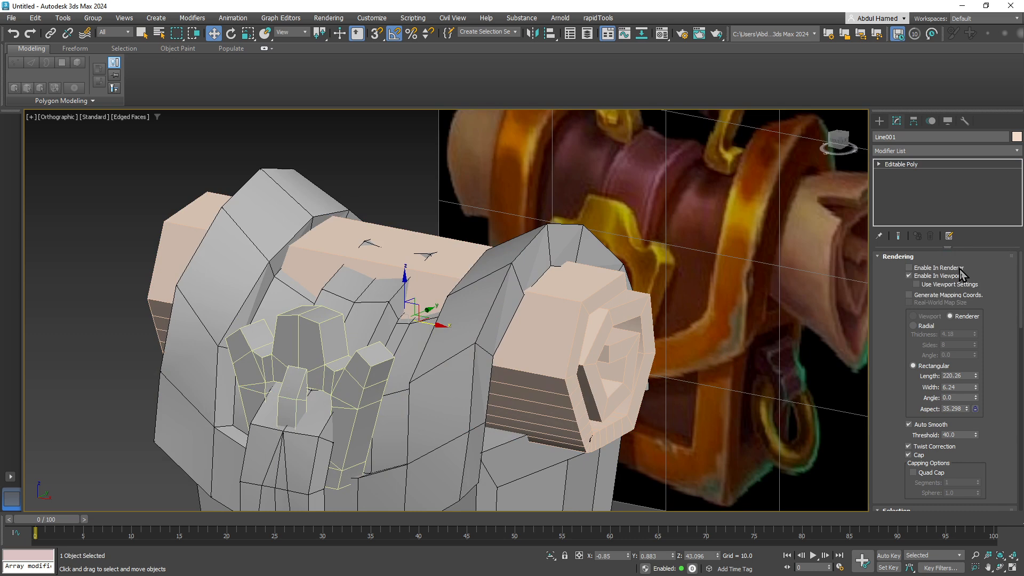
Step: Remove the closely spaced extra lengthwise edges, with their vertices, from the lower front and underside of the roll's outer turn
click(879, 167)
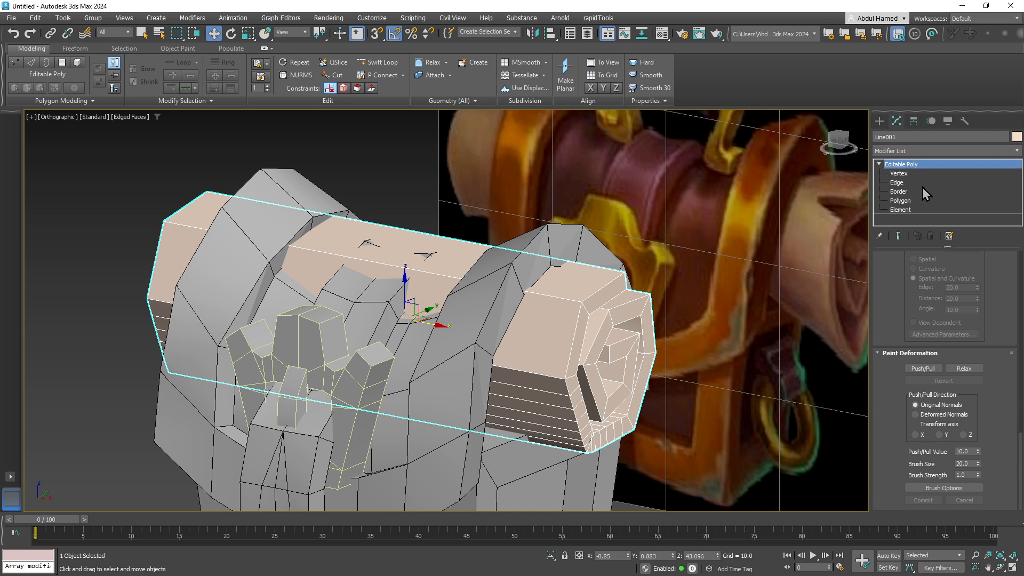
click(897, 183)
alt+middle_drag(654, 390, 479, 381)
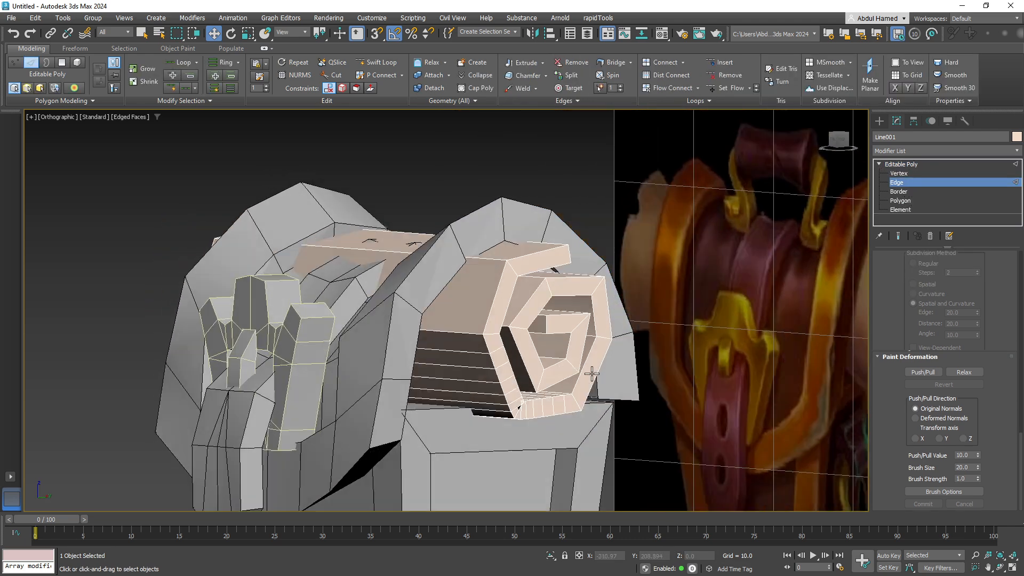
scroll(437, 378, up, 5)
click(541, 303)
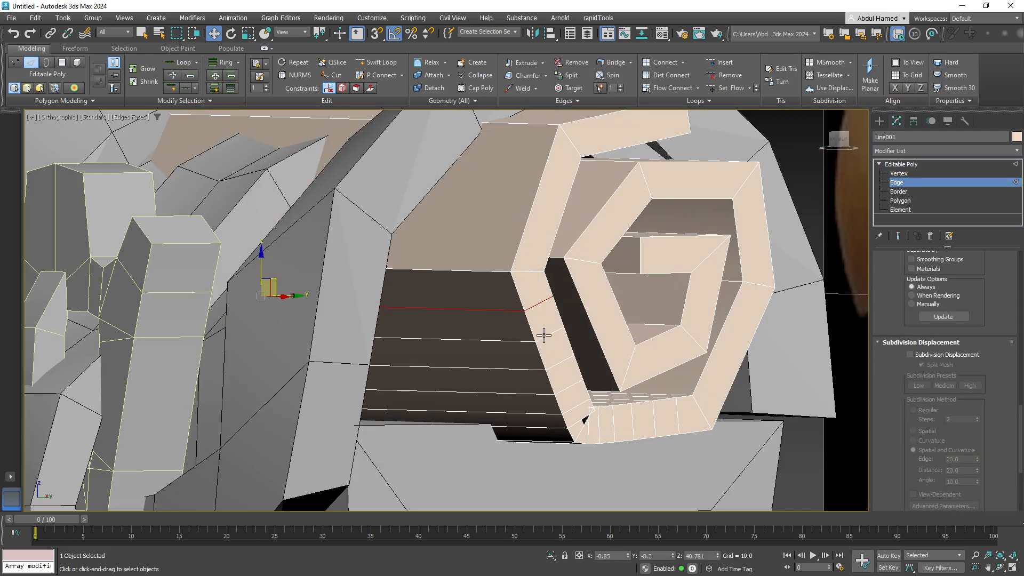
ctrl+click(541, 338)
ctrl+click(556, 369)
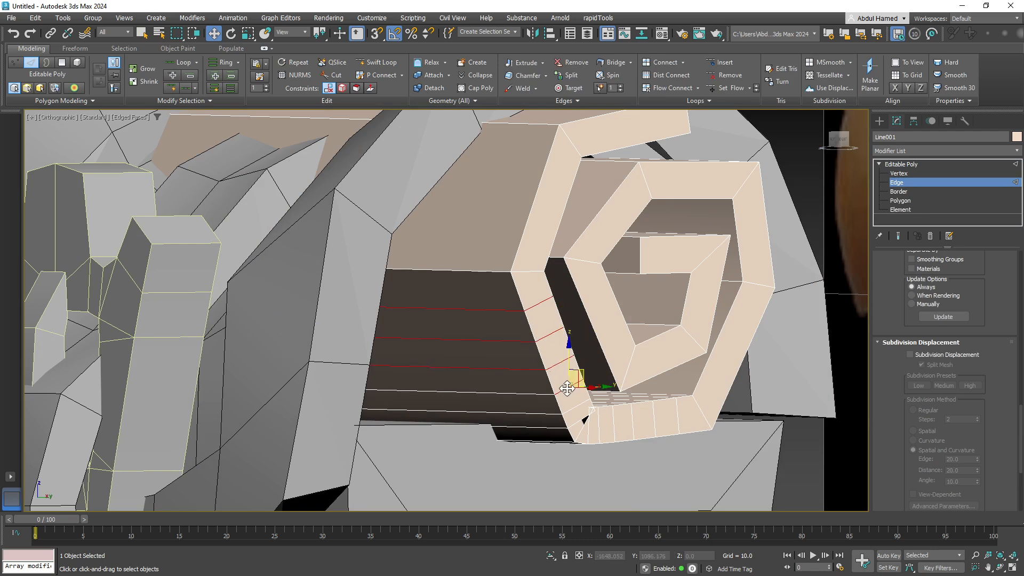
ctrl+click(568, 389)
ctrl+click(572, 412)
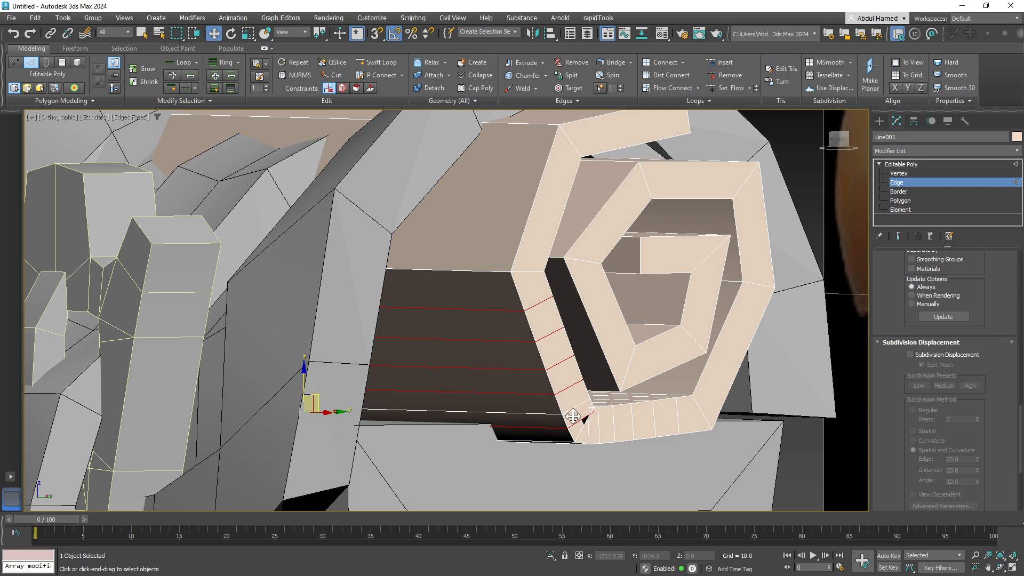
ctrl+click(570, 409)
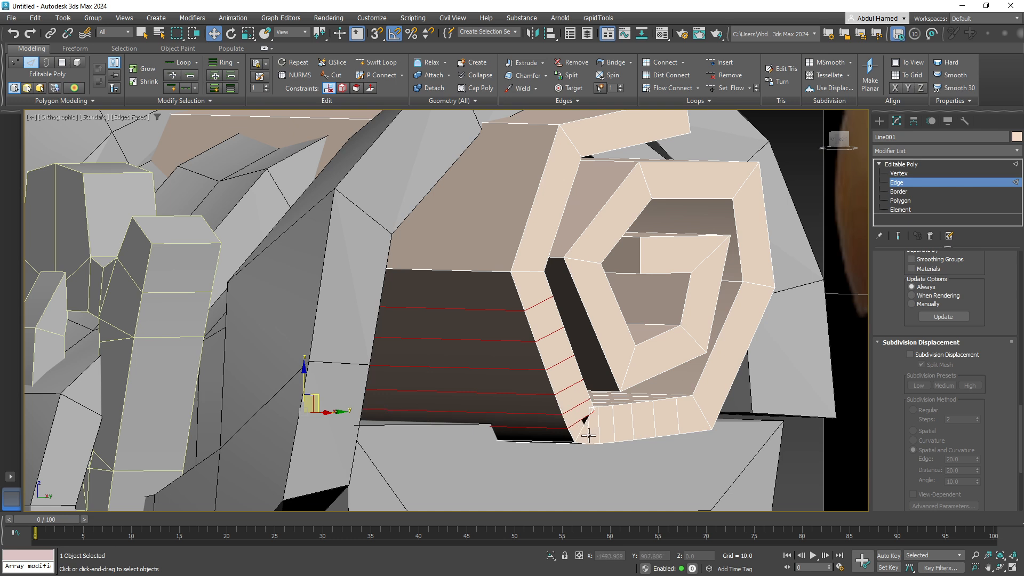
ctrl+click(588, 435)
ctrl+click(599, 434)
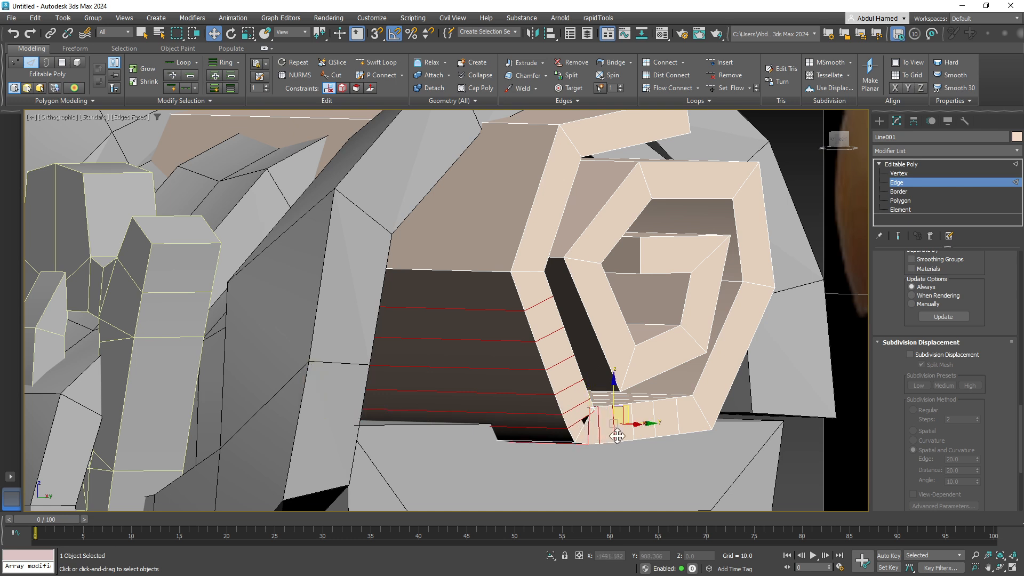
ctrl+click(614, 433)
ctrl+click(633, 432)
ctrl+click(655, 426)
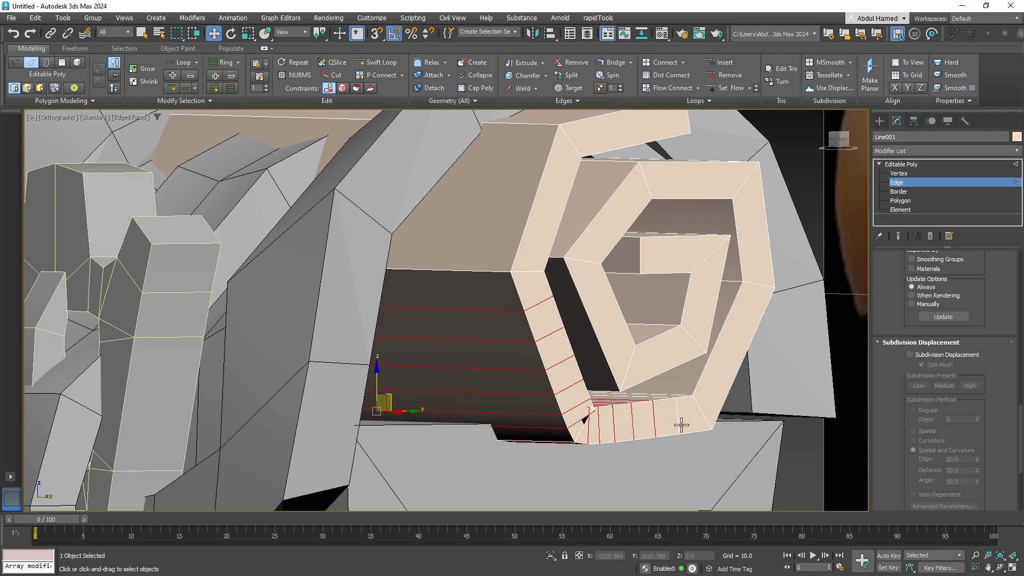
ctrl+click(677, 422)
key(ctrl+BackSpace)
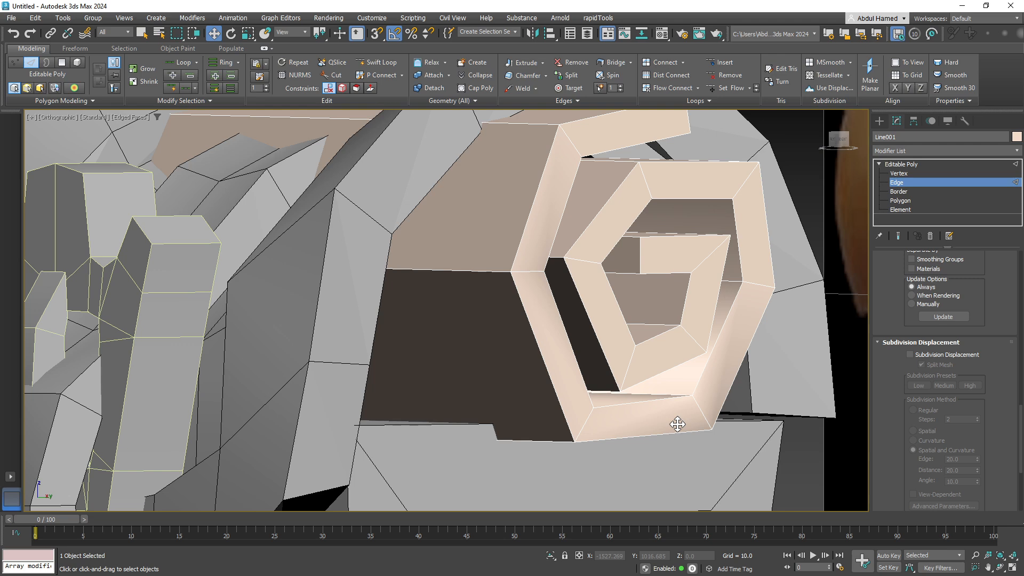
Step: Select the ring of all lengthwise edges around the roll and connect them with 5 segments
scroll(674, 421, down, 3)
scroll(635, 423, down, 5)
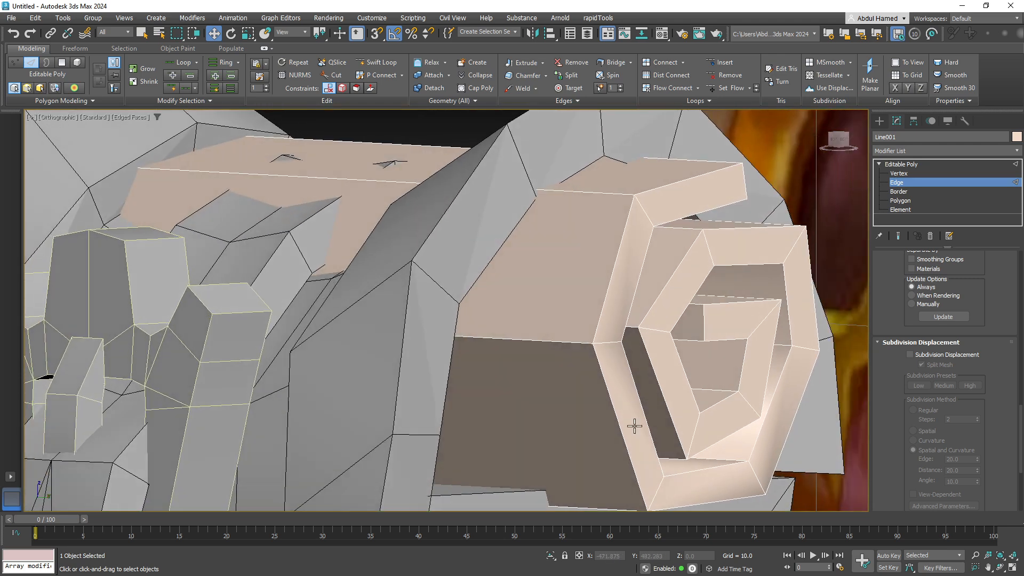
alt+middle_drag(610, 379, 629, 400)
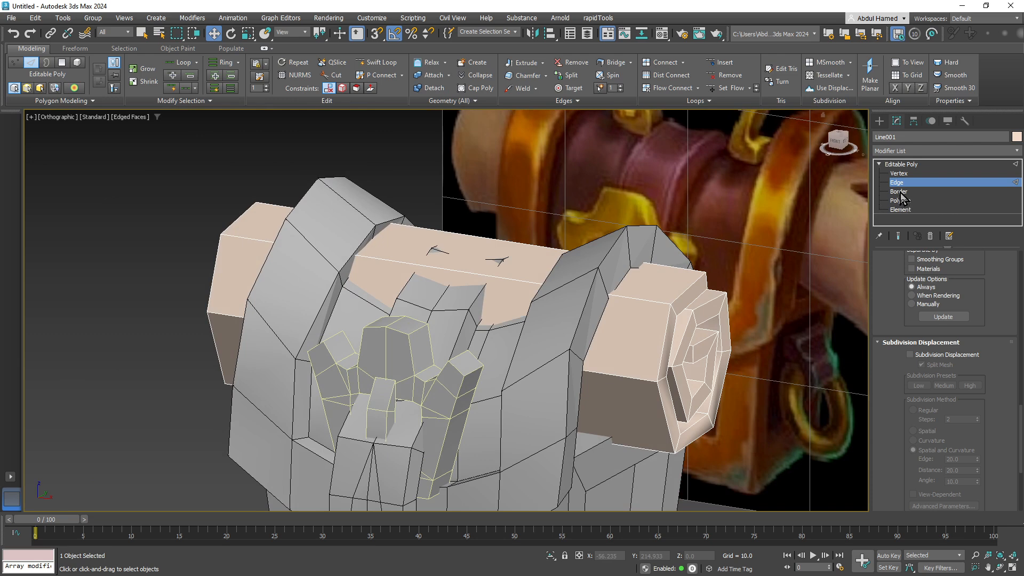
double_click(521, 280)
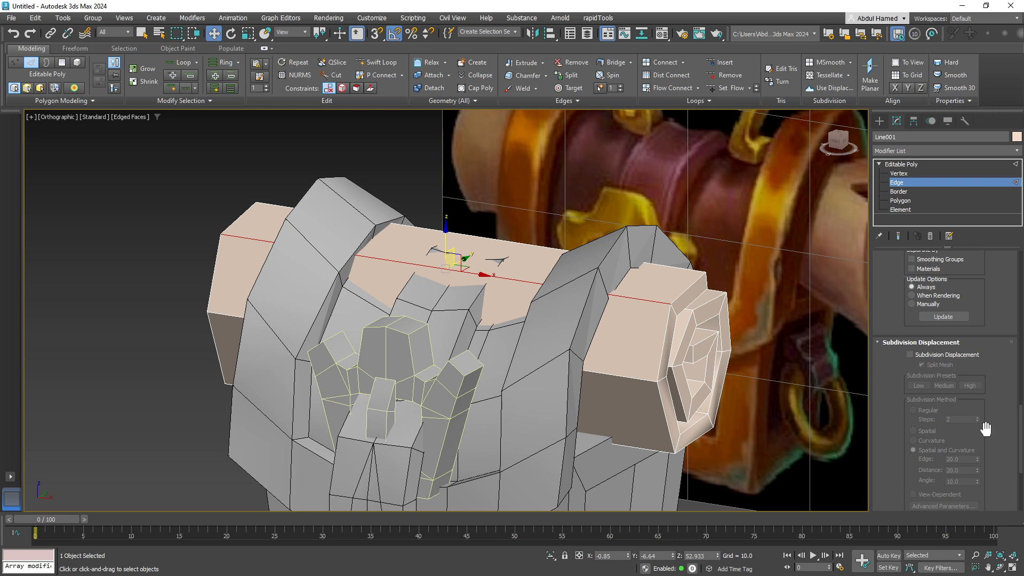
scroll(995, 337, up, 10)
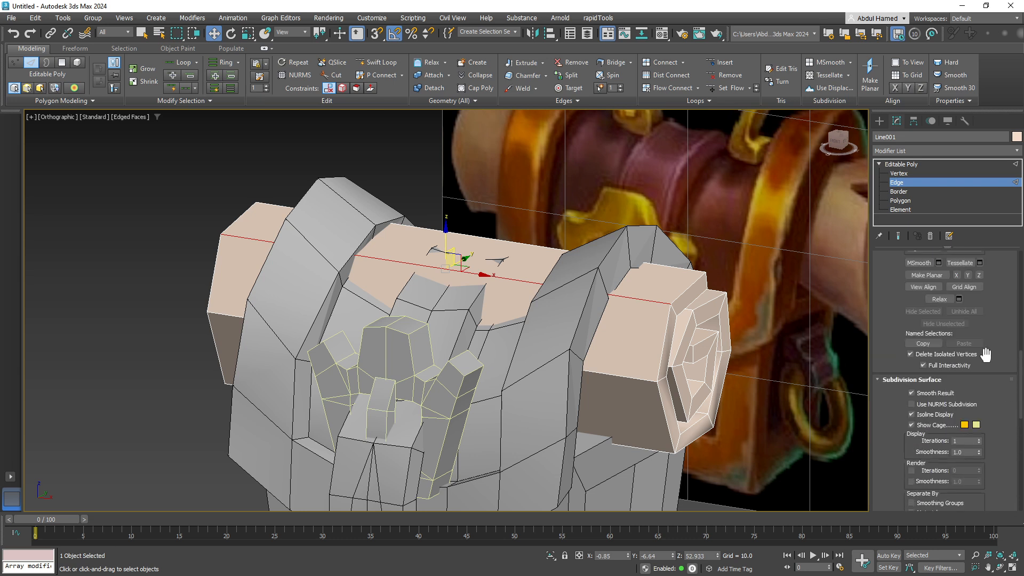
scroll(987, 357, up, 5)
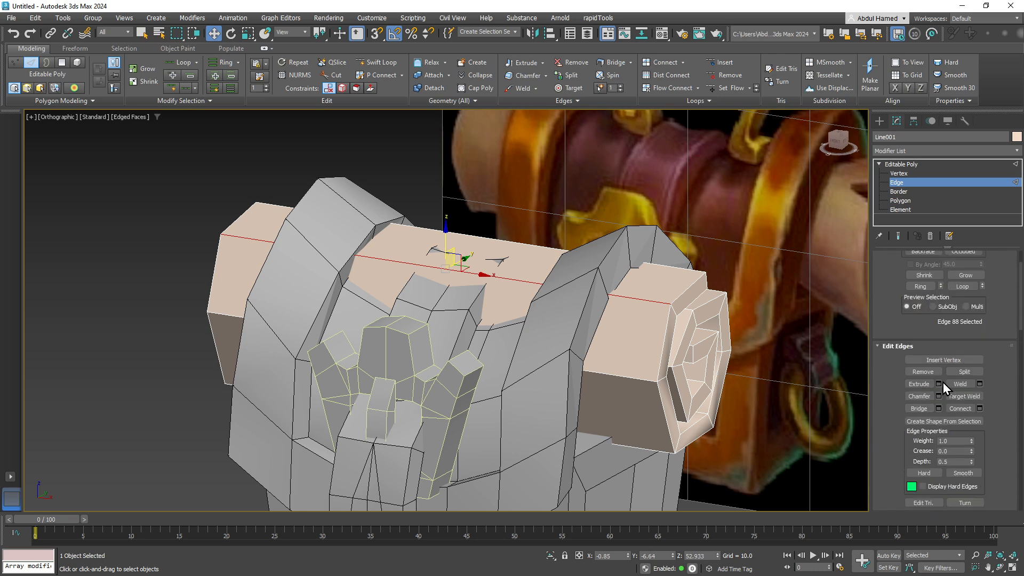
click(920, 287)
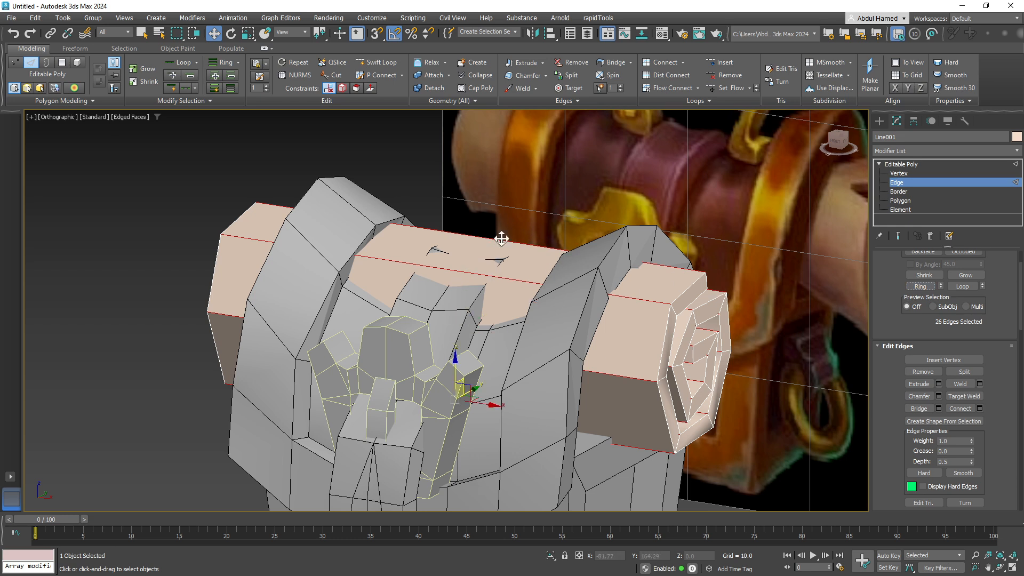
click(979, 409)
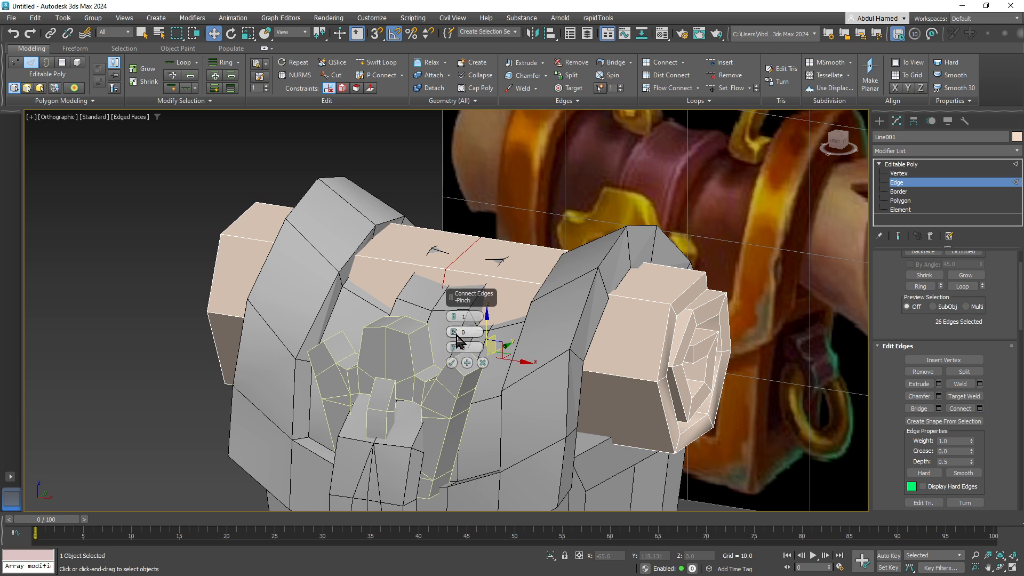
click(454, 315)
click(454, 316)
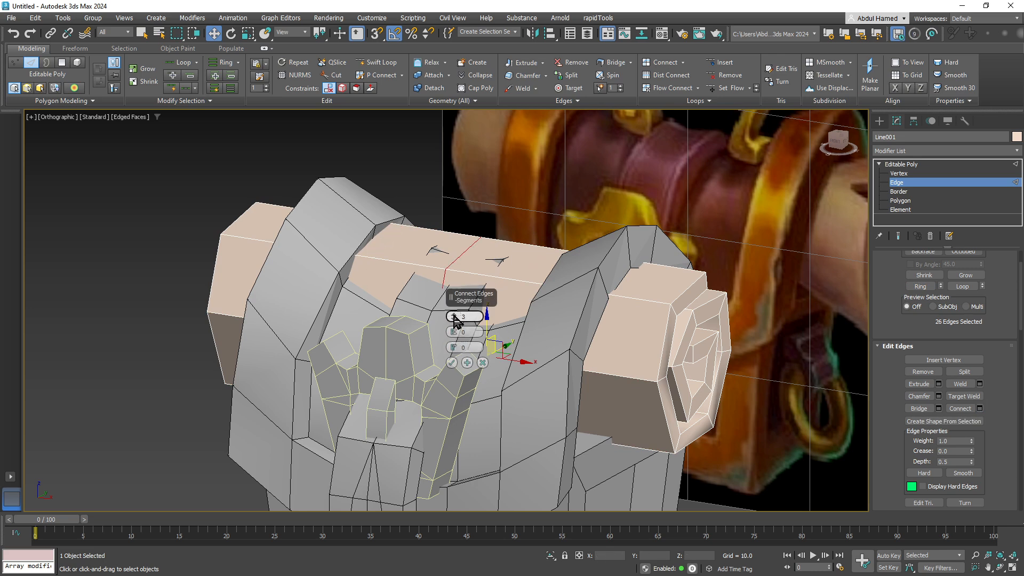
click(454, 316)
click(454, 316)
click(451, 362)
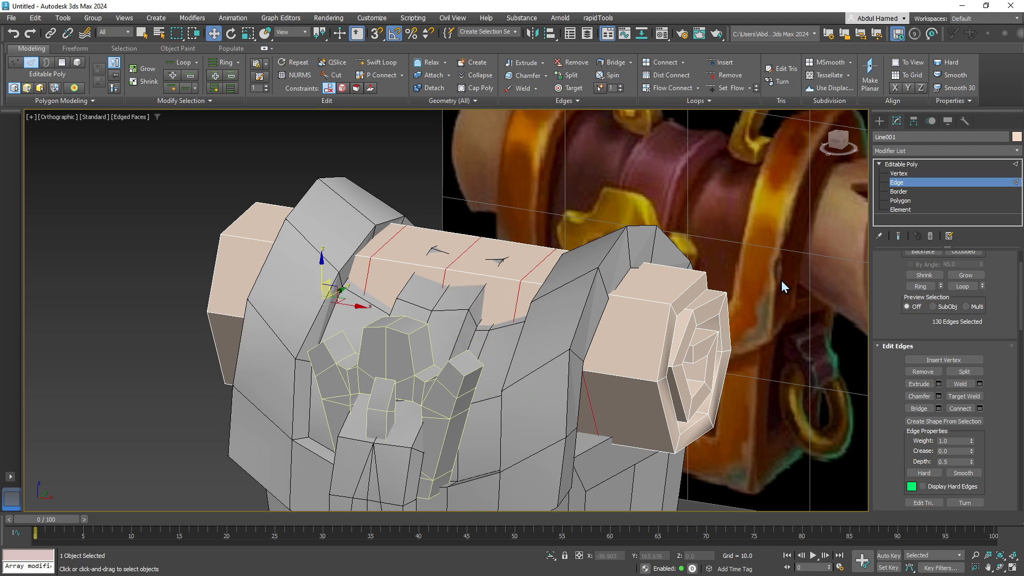
Step: Add an FFD 3x3x3 modifier above the roll's Editable Poly
alt+middle_drag(704, 326, 967, 204)
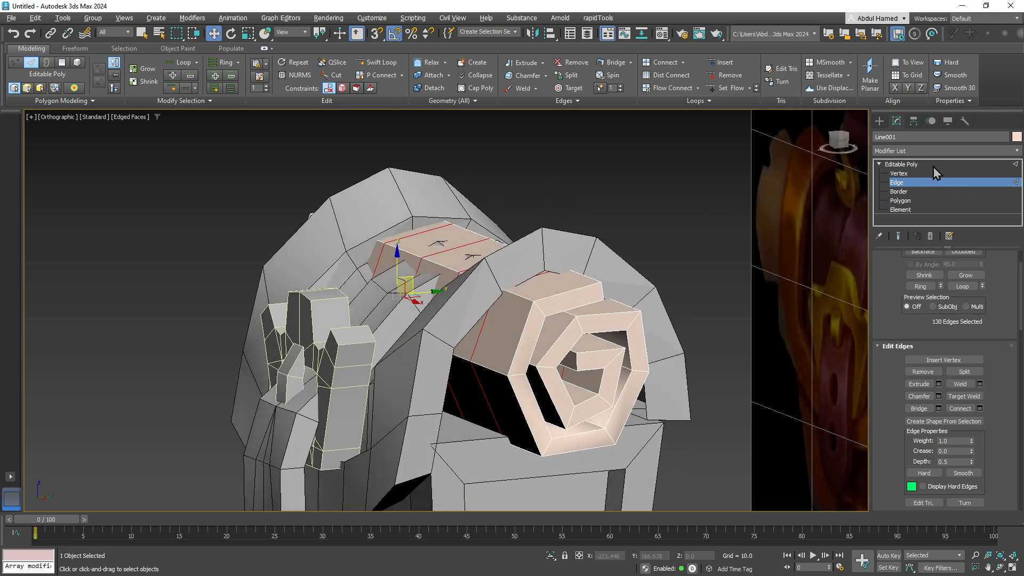
click(934, 151)
text(f)
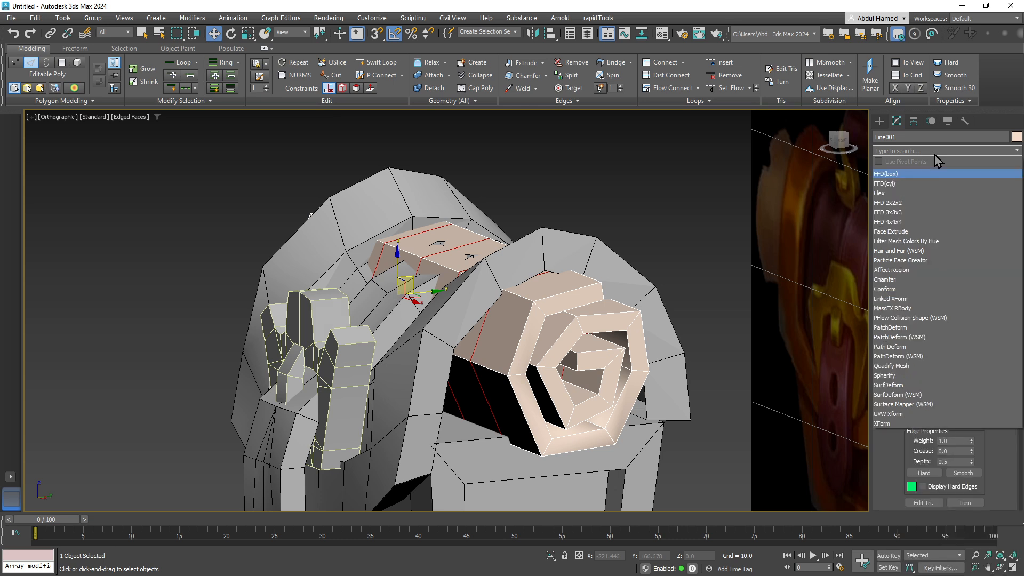
click(905, 216)
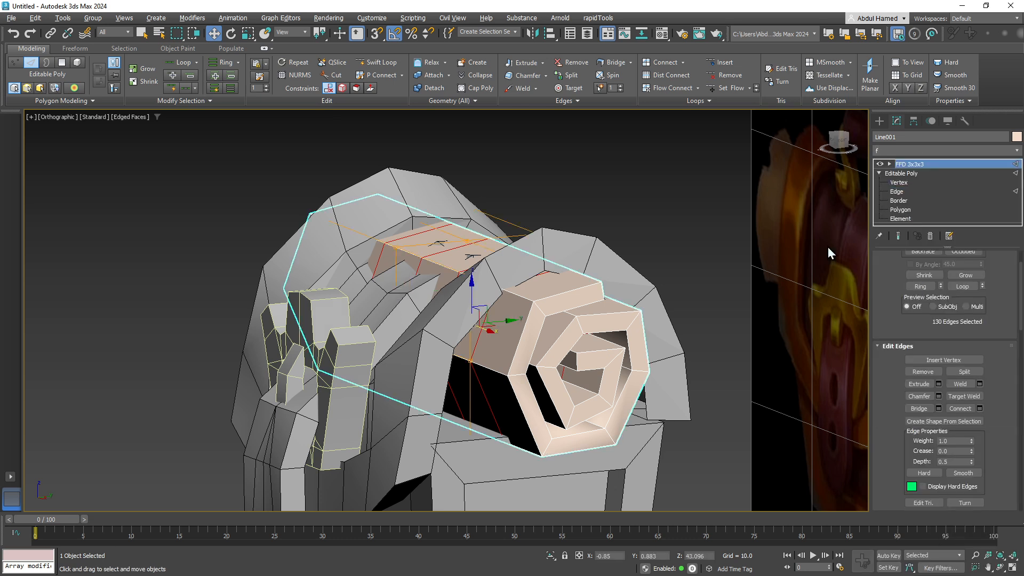
Step: Try to pinch the roll's middle by scaling the central FFD control points inward, and undo the scaling
alt+middle_drag(483, 296, 531, 307)
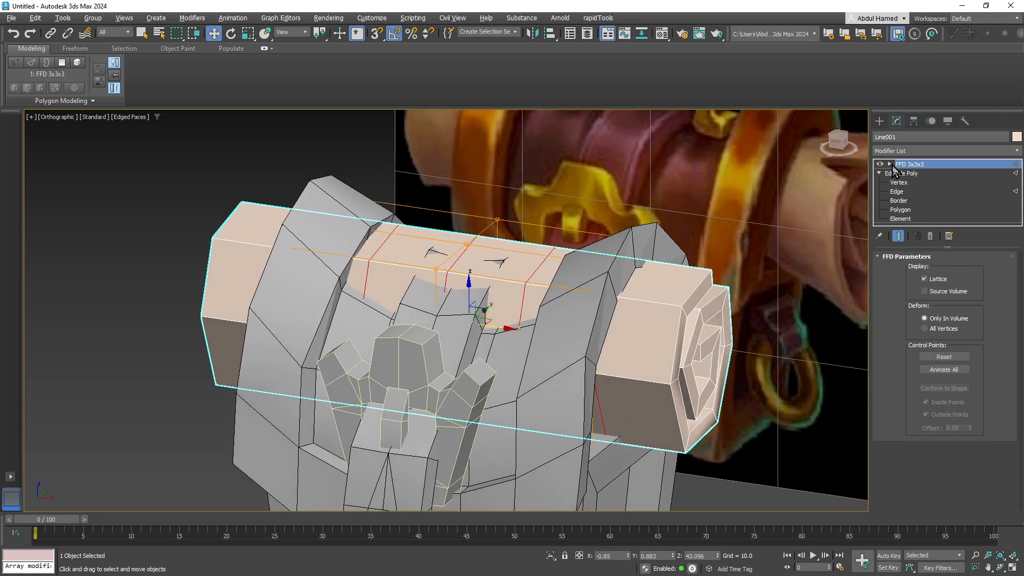
click(889, 164)
click(911, 182)
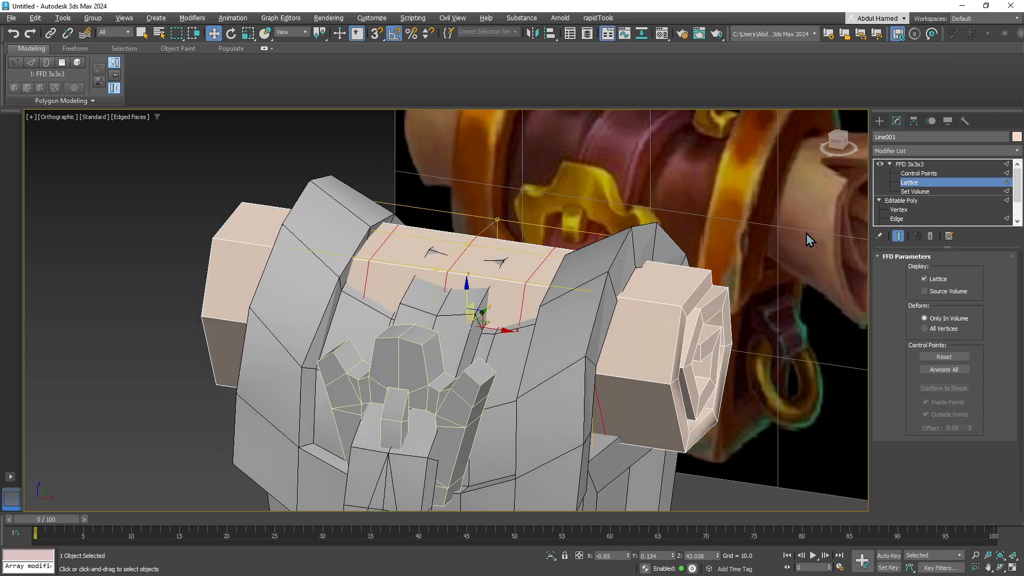
click(904, 174)
alt+middle_drag(489, 316, 511, 303)
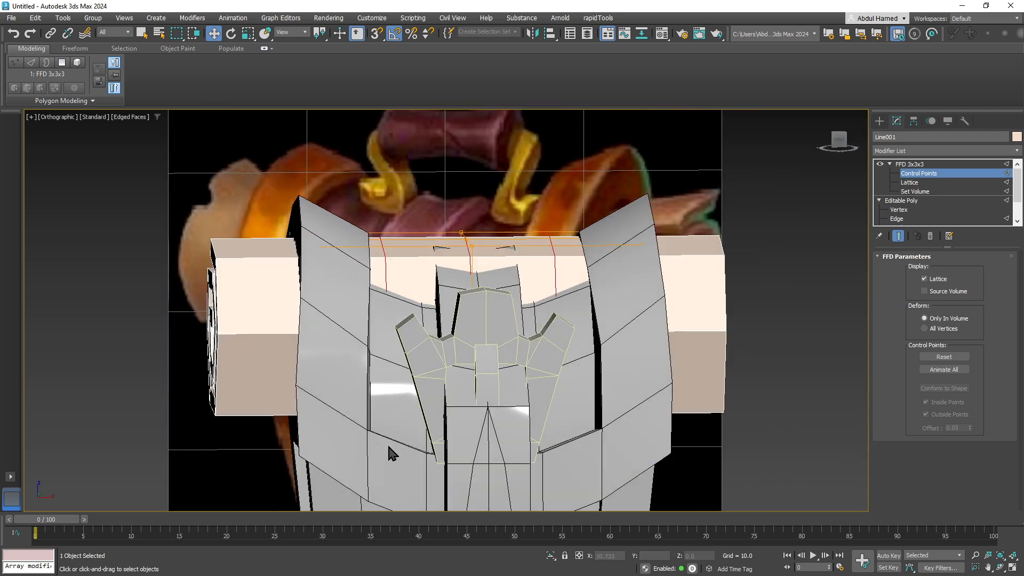
drag(388, 446, 364, 456)
alt+middle_drag(489, 349, 408, 346)
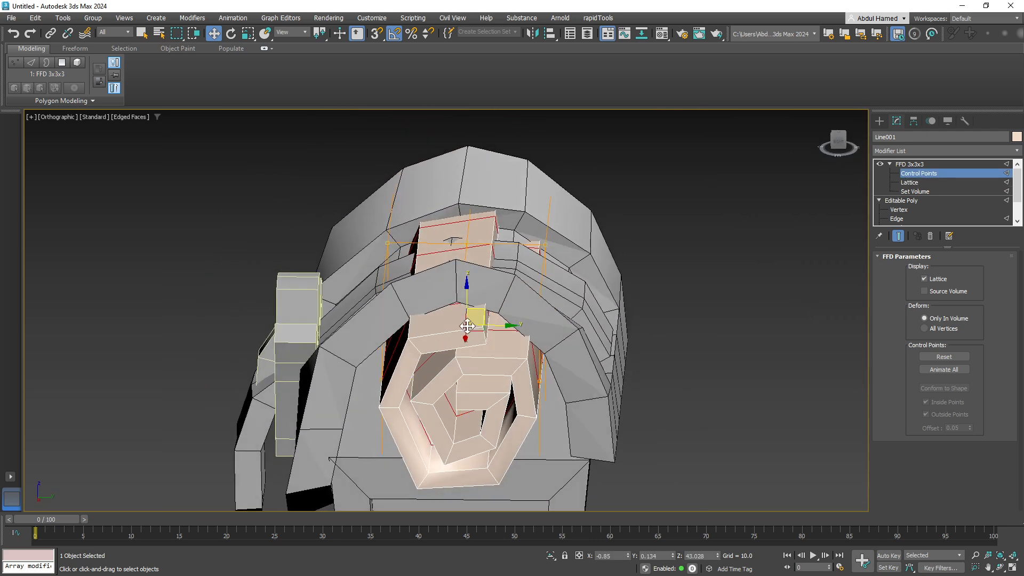
key(r)
drag(484, 307, 466, 343)
alt+middle_drag(439, 343, 515, 344)
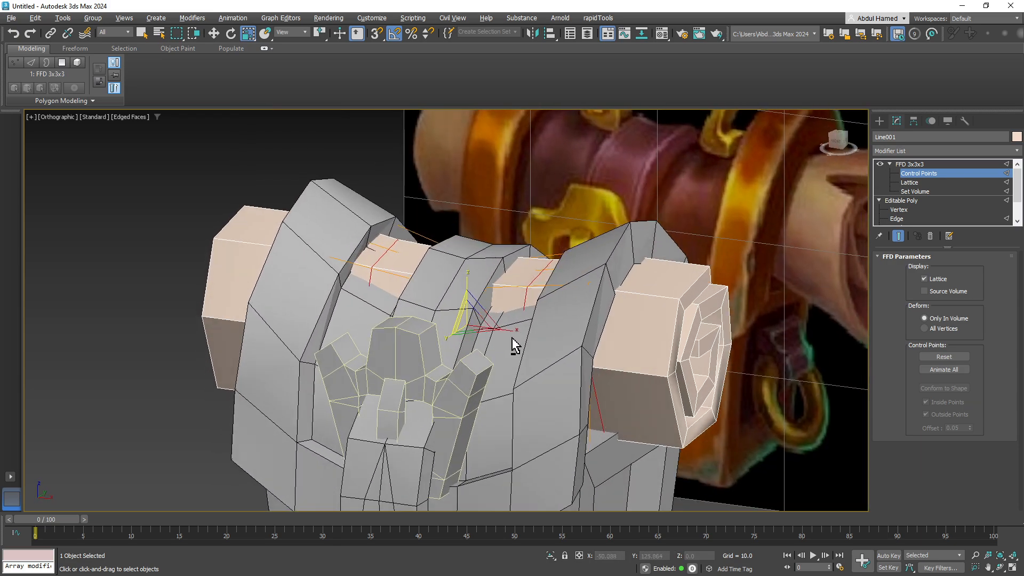
click(911, 164)
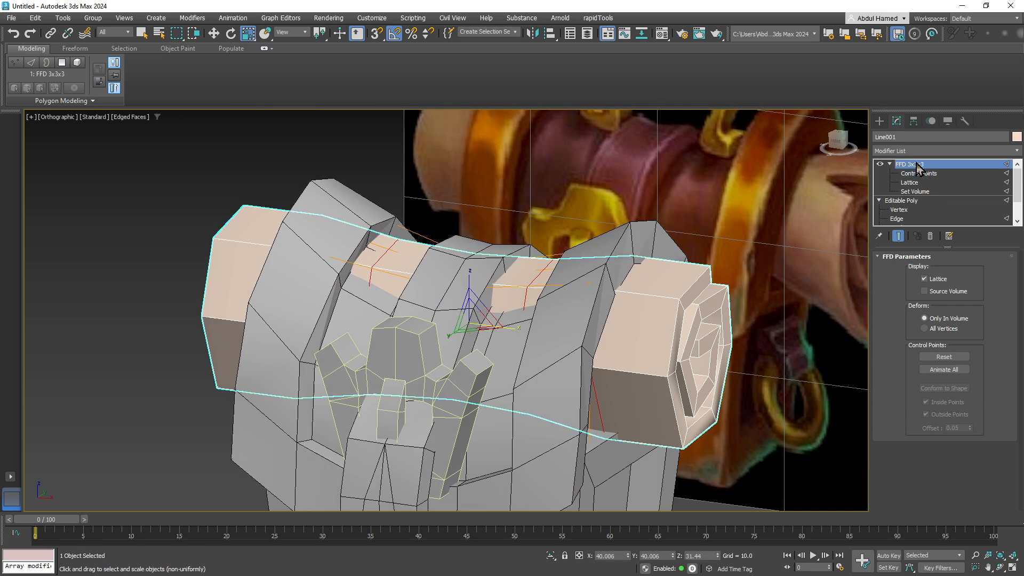
key(ctrl+z)
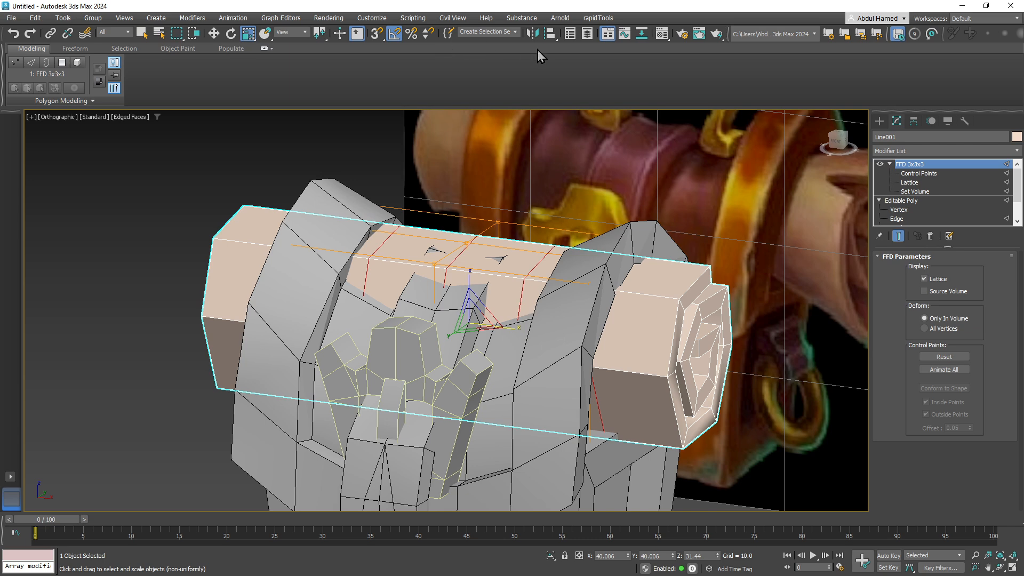
Step: Hide Layer001 containing the bag body and return to the Editable Poly level of the roll
click(588, 36)
click(133, 170)
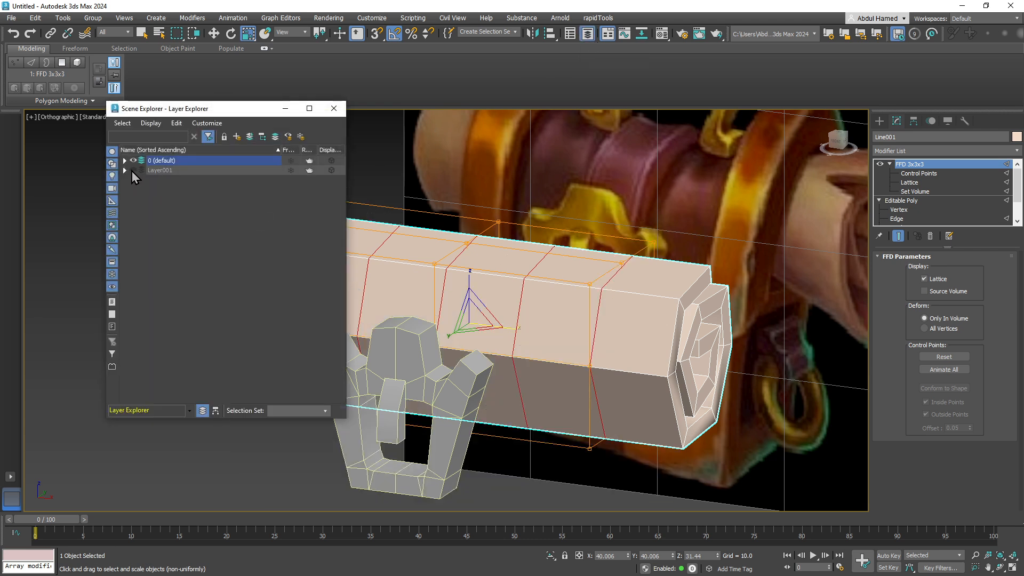
click(919, 201)
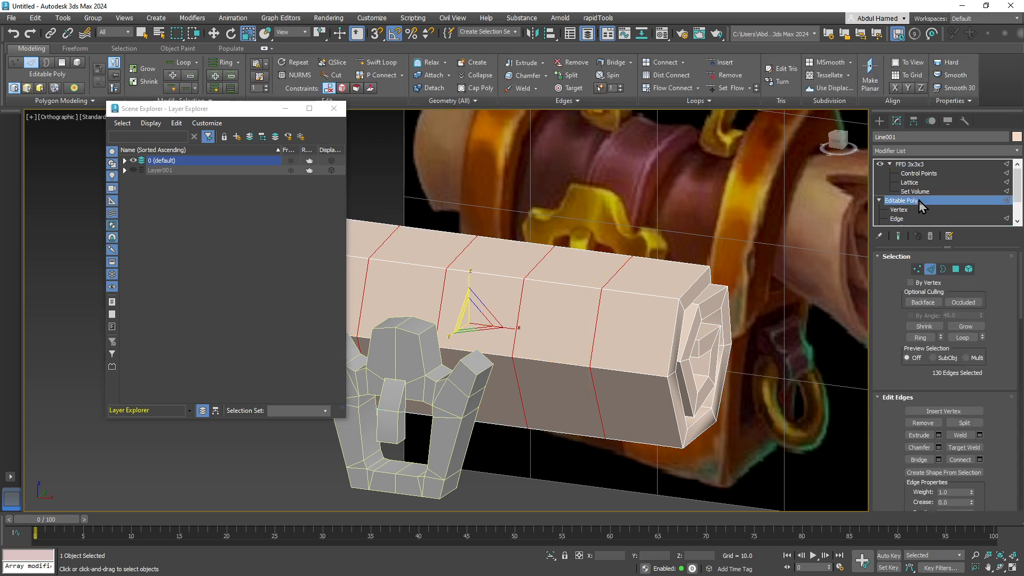
Step: Scale the roll's central FFD control points inward to about 47% in Y and Z to pinch its middle
click(922, 165)
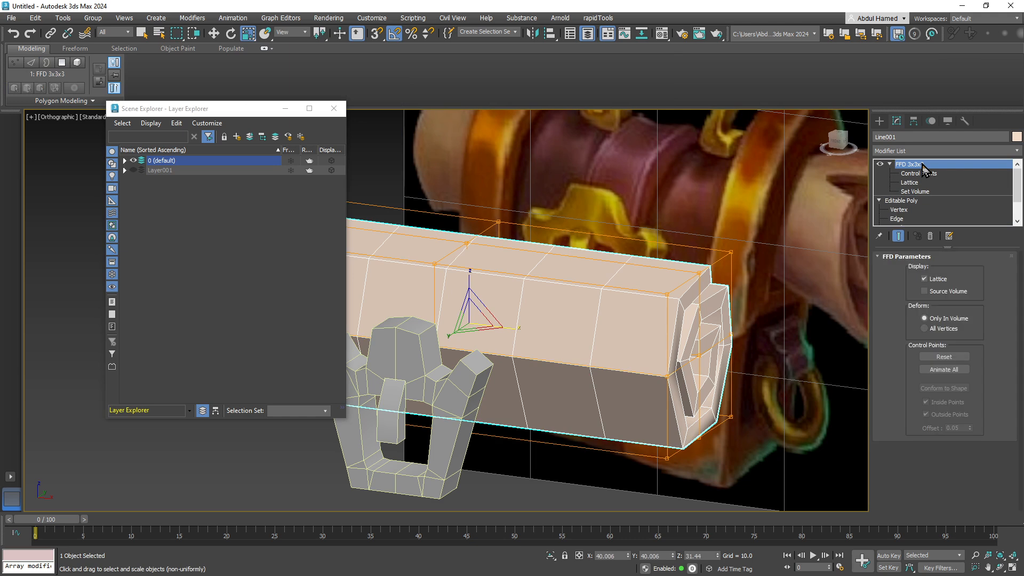
middle_drag(531, 292, 555, 291)
key(space)
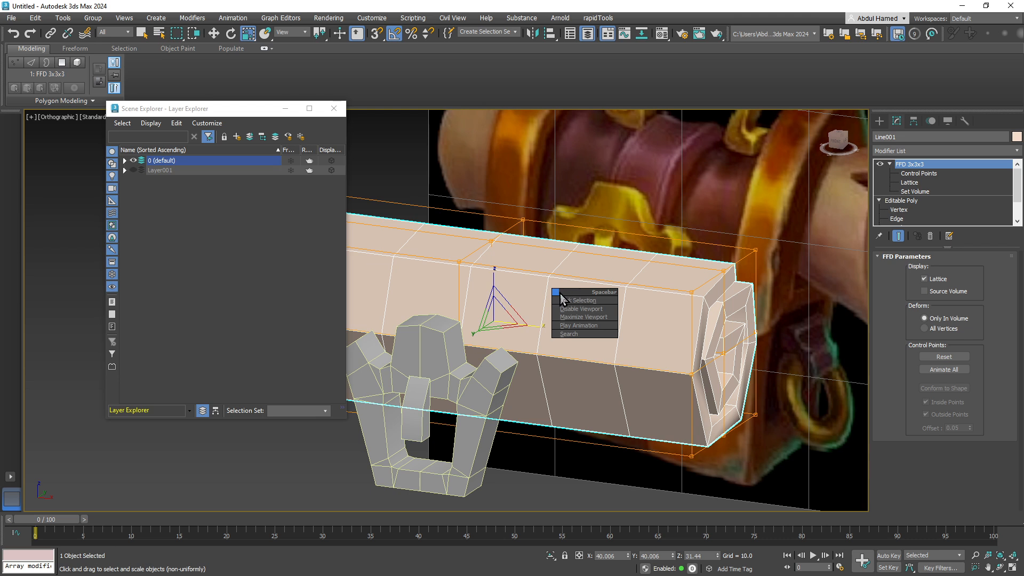
click(902, 174)
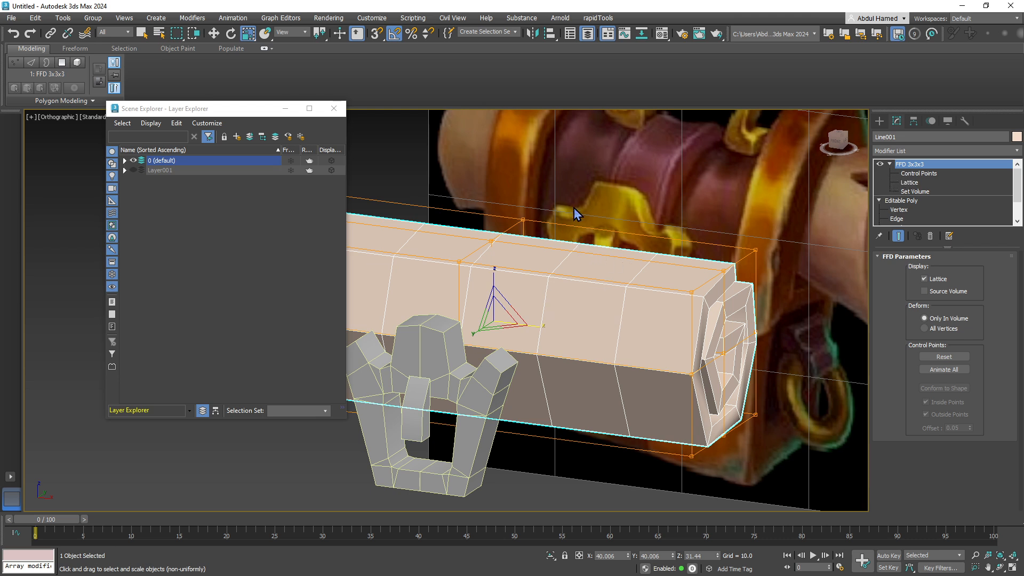
drag(411, 463, 411, 463)
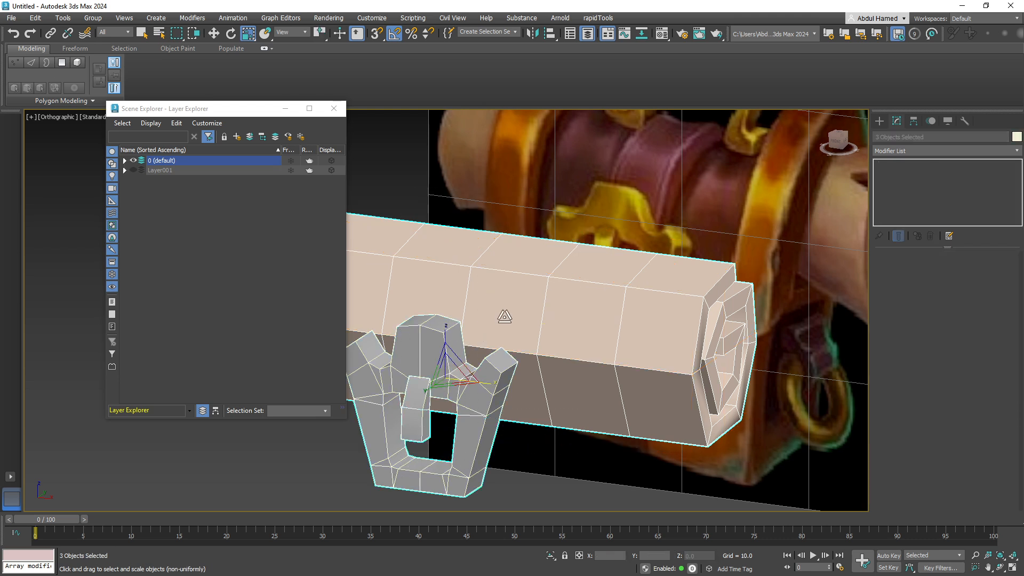
click(515, 298)
click(917, 173)
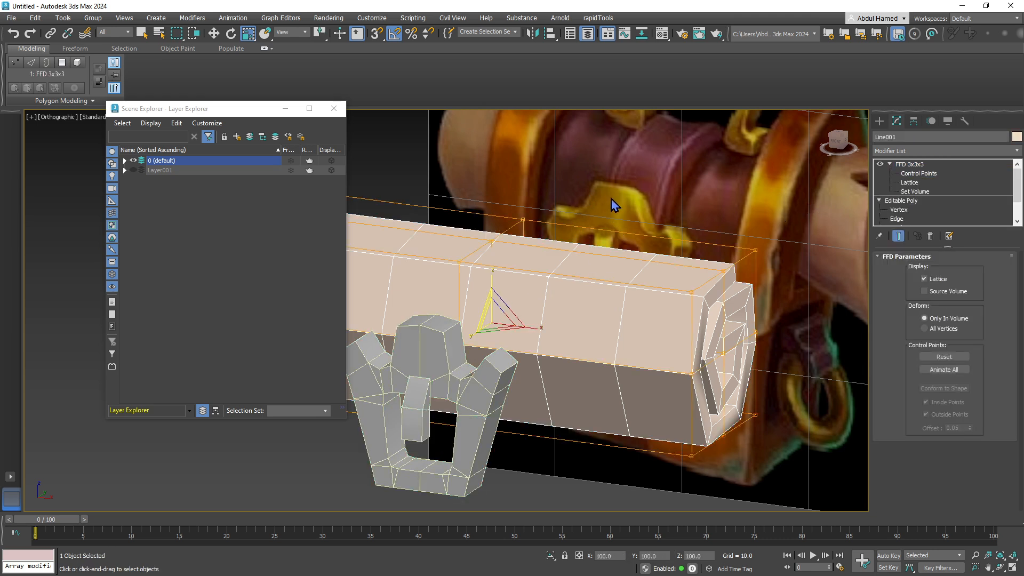
drag(608, 188, 384, 470)
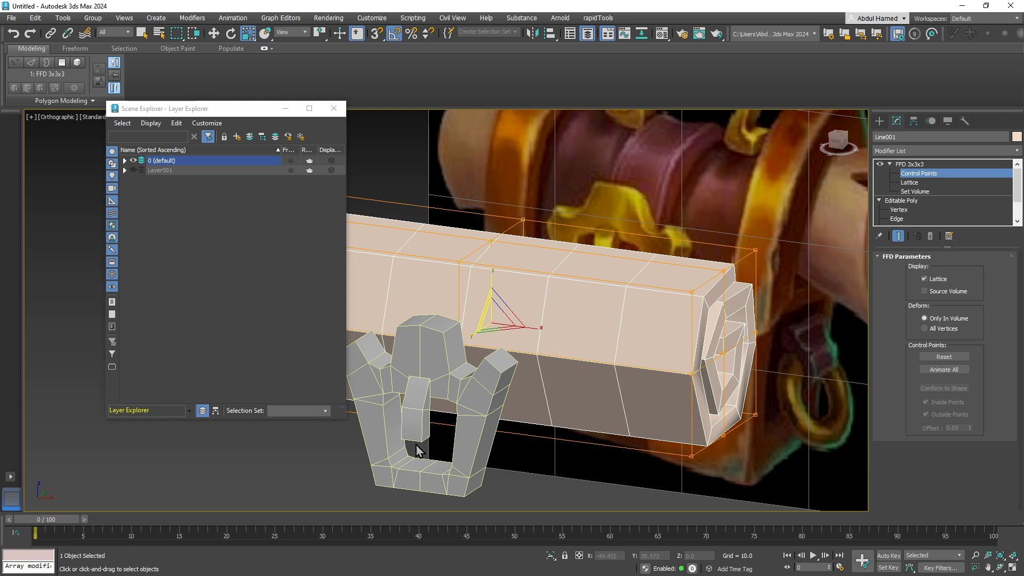
drag(485, 317, 509, 331)
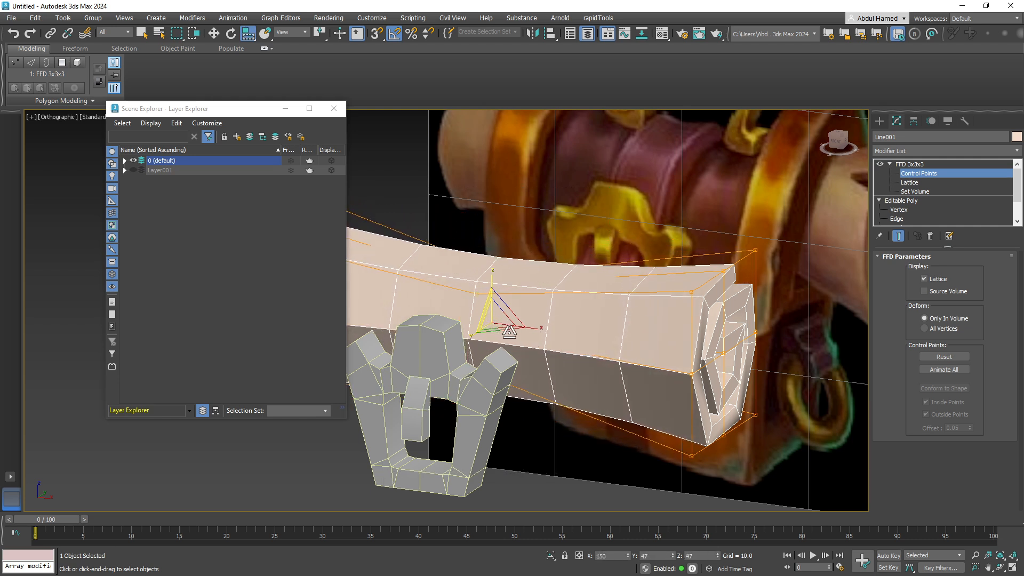
Step: Unhide Layer001 containing the bag body and close the Layer Explorer
click(334, 108)
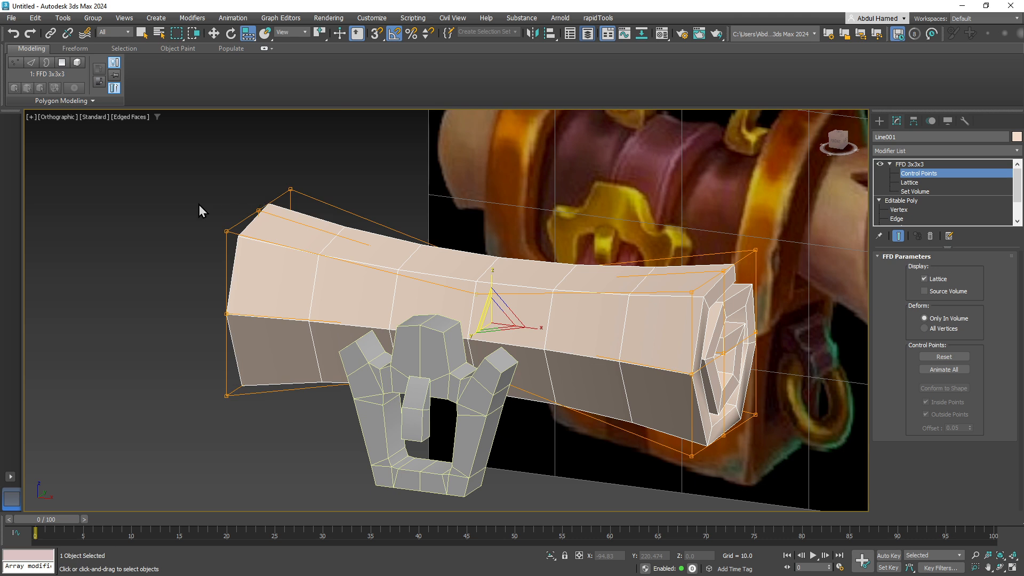
click(133, 170)
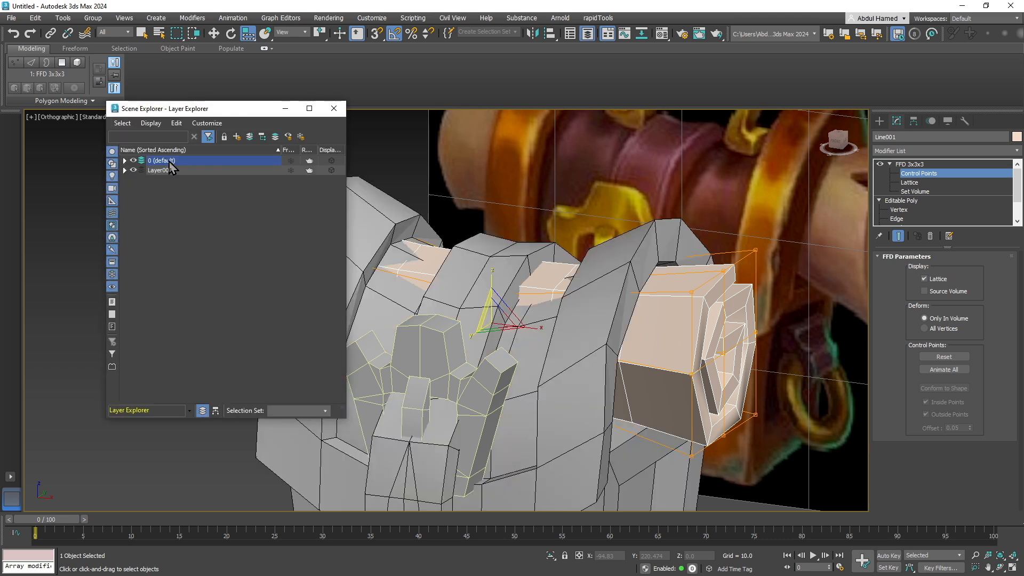
click(334, 109)
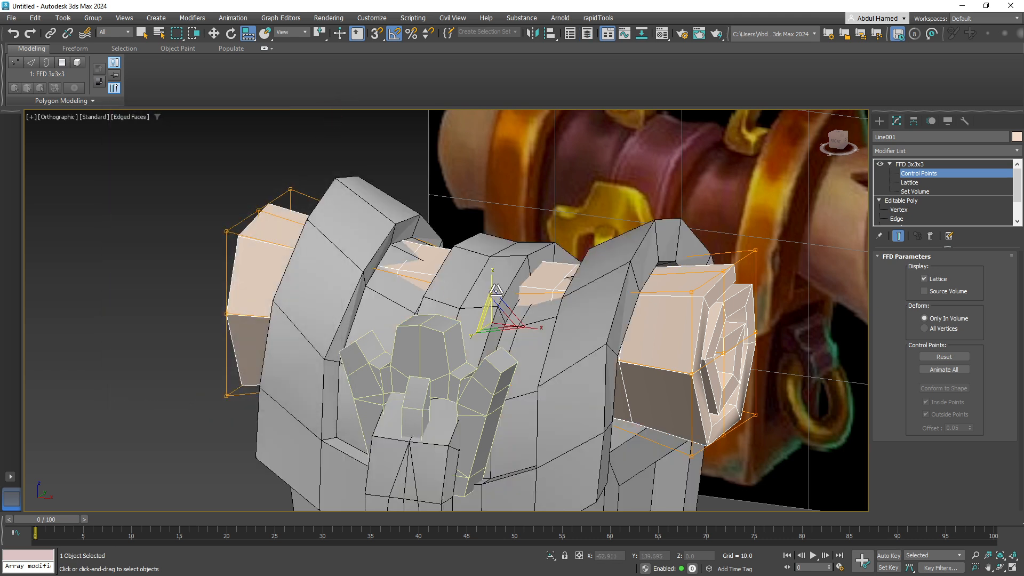
Step: Lower the roll's central FFD control points slightly so its middle sits beneath the bag's flap
key(w)
drag(491, 286, 498, 319)
alt+middle_drag(498, 319, 499, 349)
mouse_move(492, 323)
mouse_down()
mouse_move(481, 309)
mouse_move(493, 315)
mouse_up()
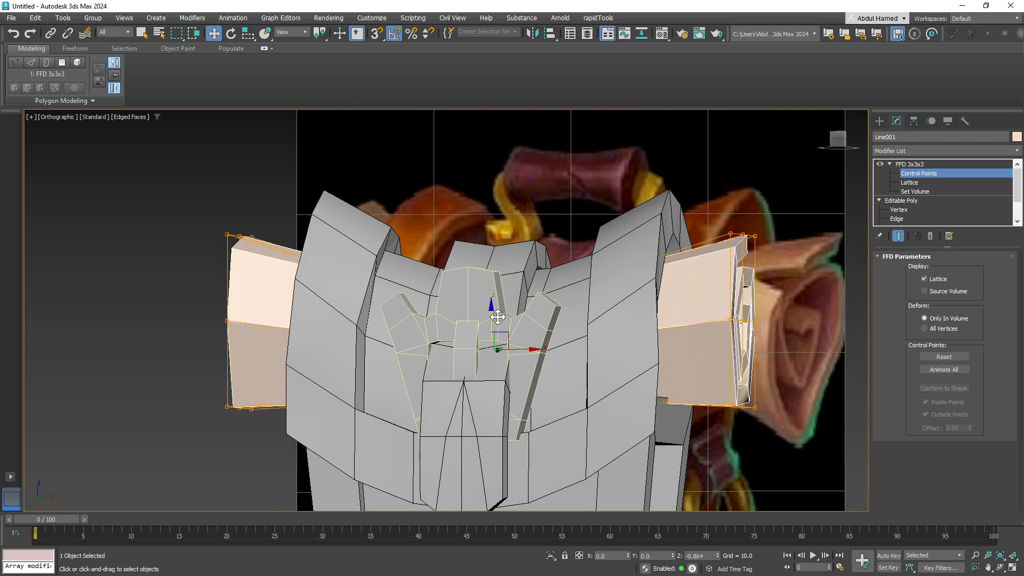
alt+middle_drag(497, 317, 491, 374)
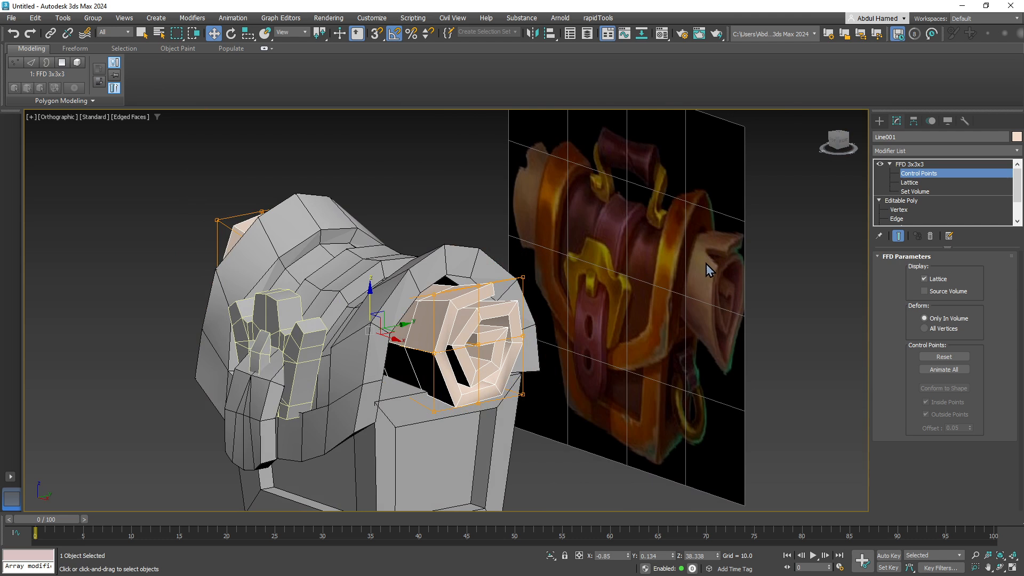
Step: Leave the control points and add an Edit Poly modifier above the roll's FFD 3x3x3
click(907, 164)
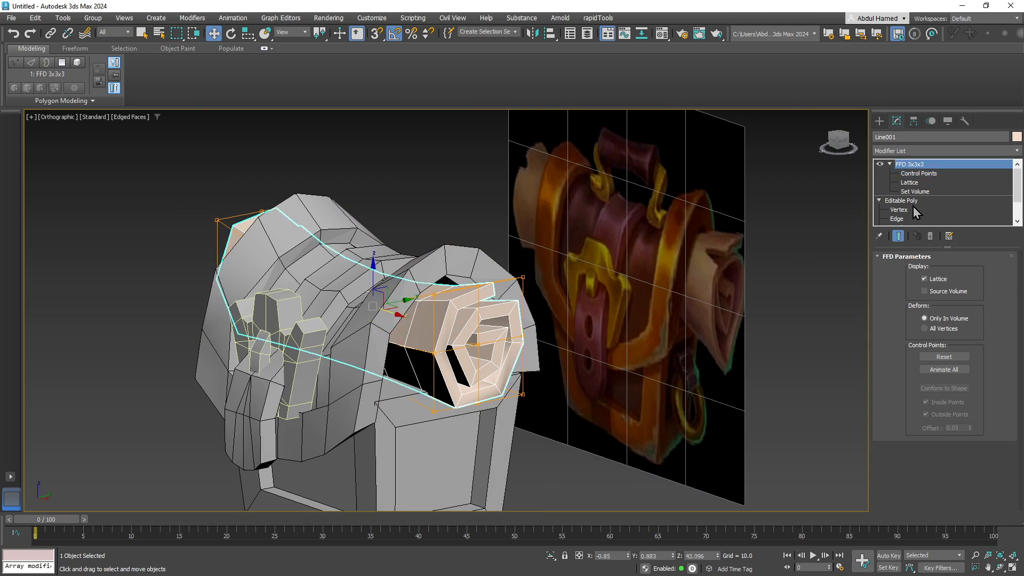
click(918, 152)
text(ed)
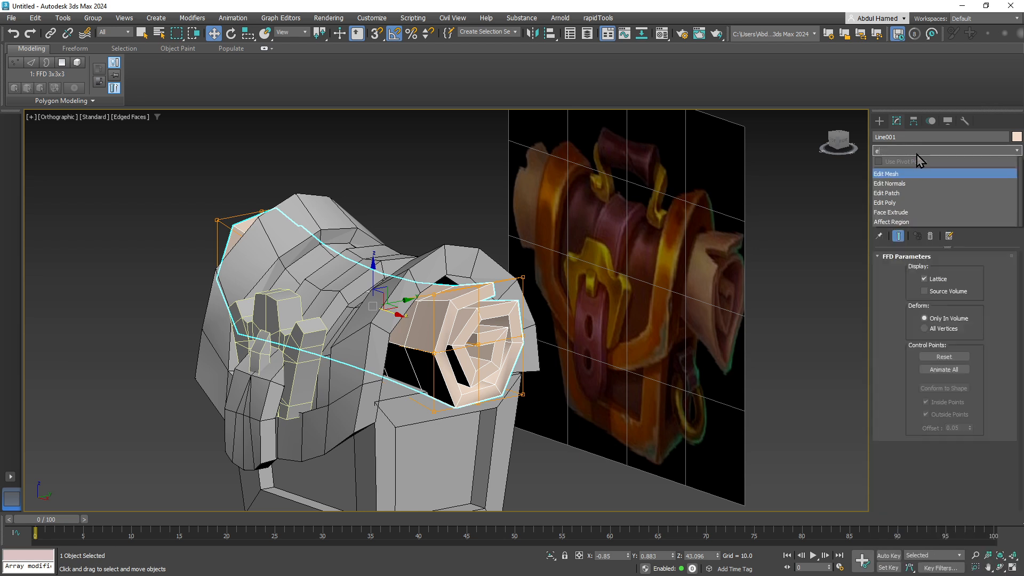
key(Down)
key(Down)
key(Down)
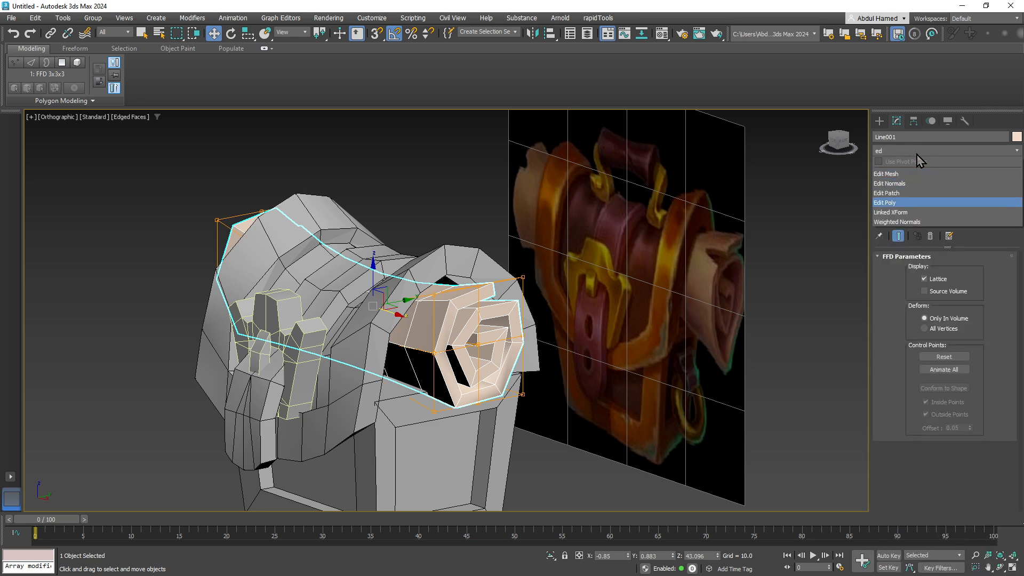
key(Return)
Step: Cut across the rim near the roll's upper outer corner and diagonally over the outer face to the adjacent segment's corner vertex
click(888, 162)
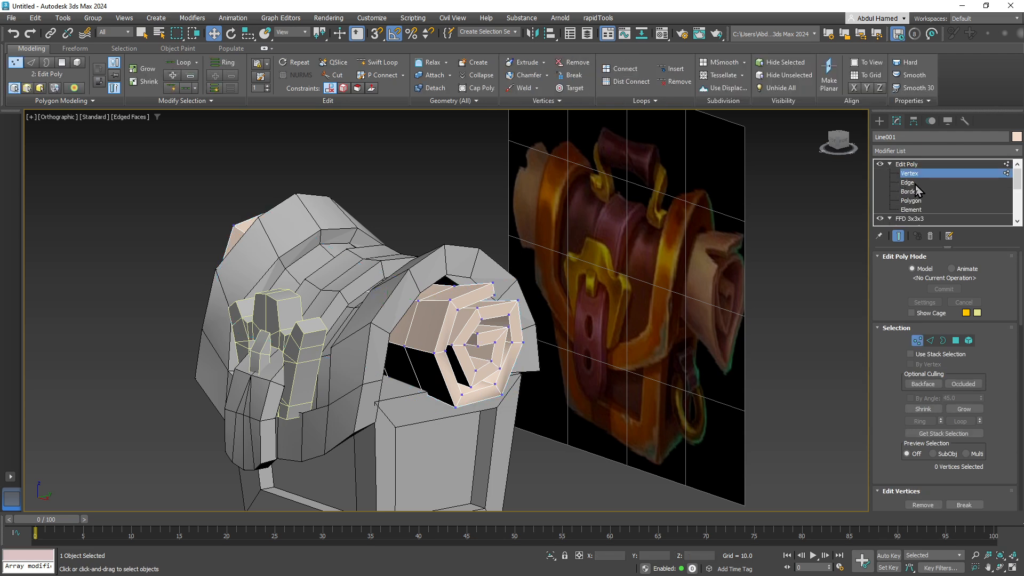
middle_drag(452, 252, 429, 177)
scroll(444, 223, up, 1)
alt+middle_drag(444, 223, 462, 292)
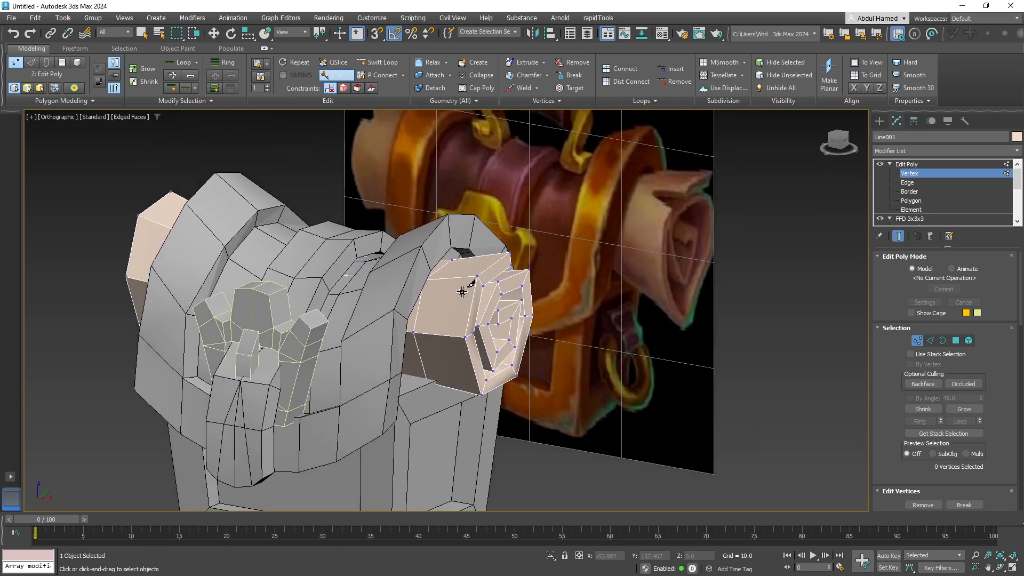
scroll(462, 292, up, 4)
scroll(463, 315, up, 4)
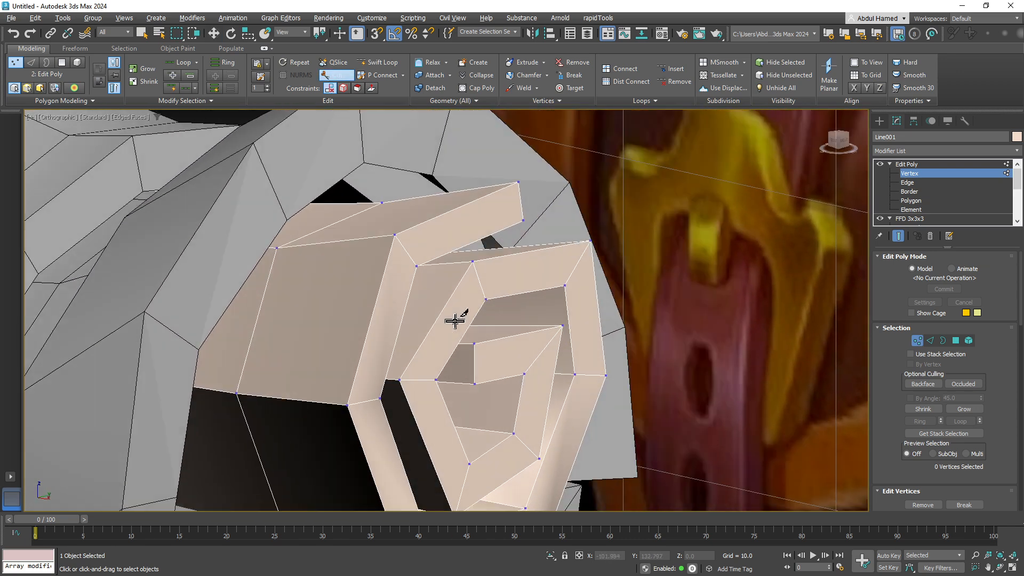
click(379, 287)
click(407, 297)
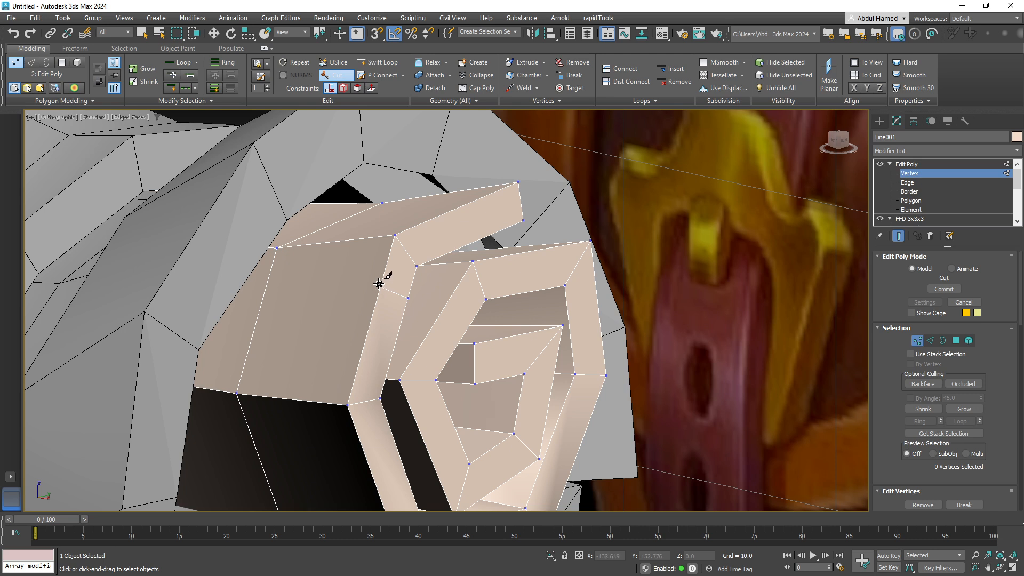
click(380, 286)
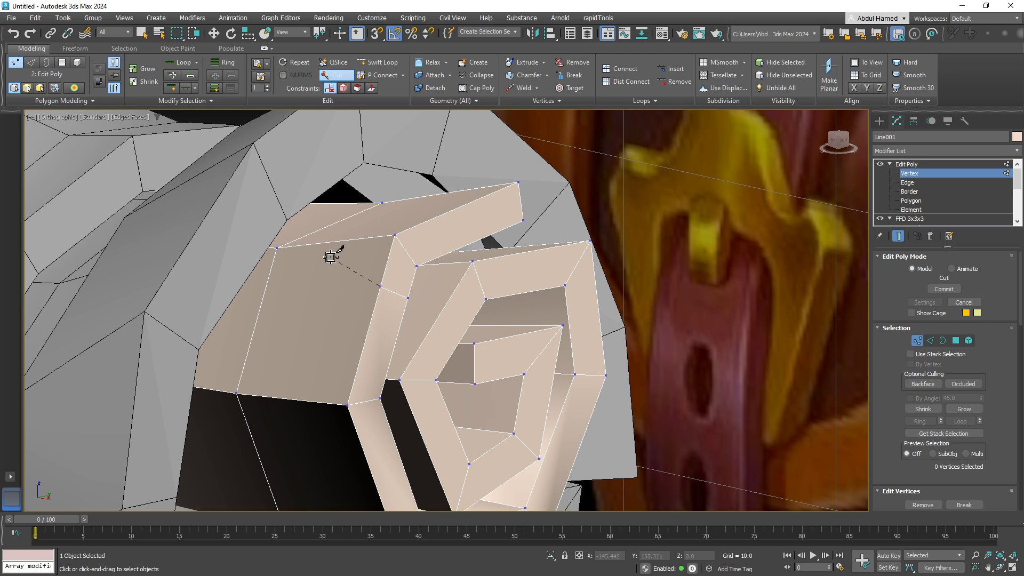
click(278, 248)
Step: Delete the triangular outer polygon and the small rim polygon beside the new cut to open a torn notch
click(910, 201)
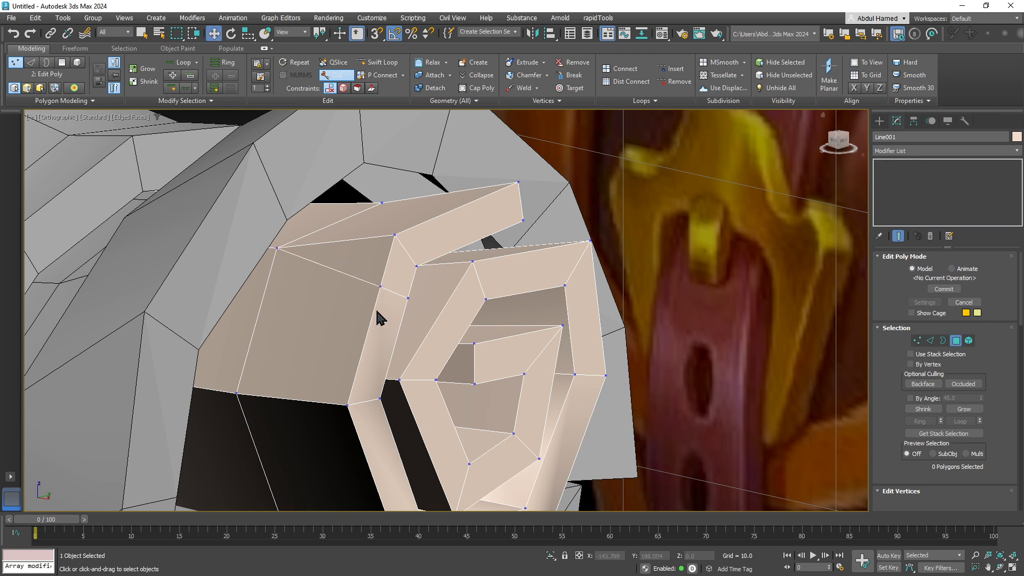
click(361, 264)
key(Delete)
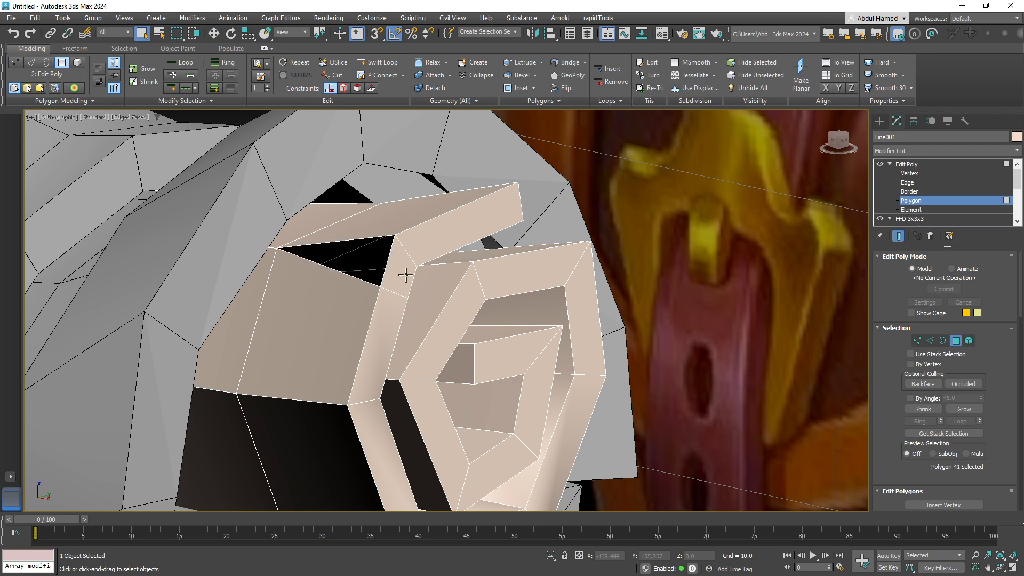
click(405, 274)
key(Delete)
Step: Cut the inner face behind the notch diagonally from the rim corner to the segment edge and delete the resulting triangle
alt+middle_drag(474, 267, 416, 292)
alt+middle_drag(416, 372, 392, 370)
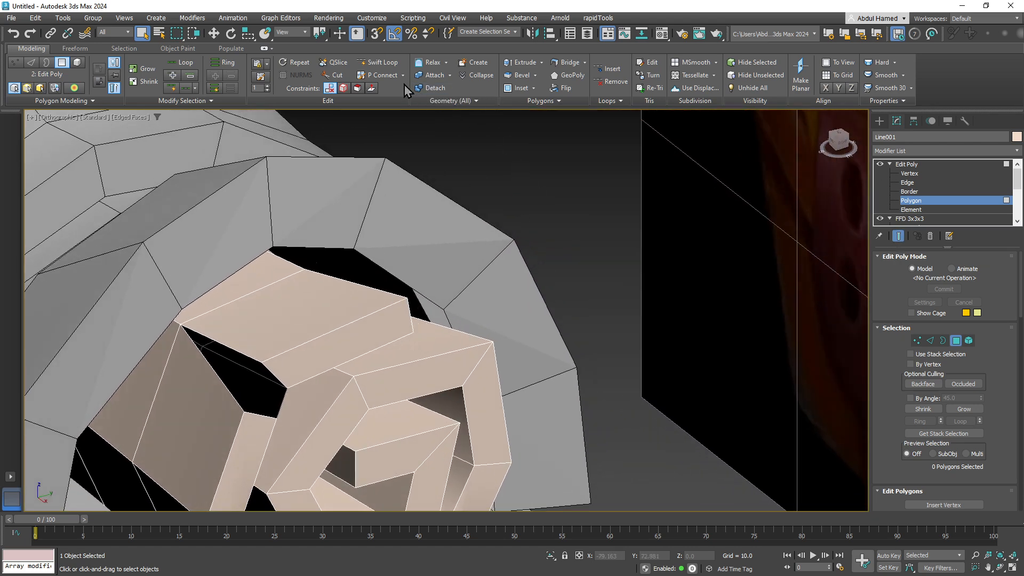
click(340, 76)
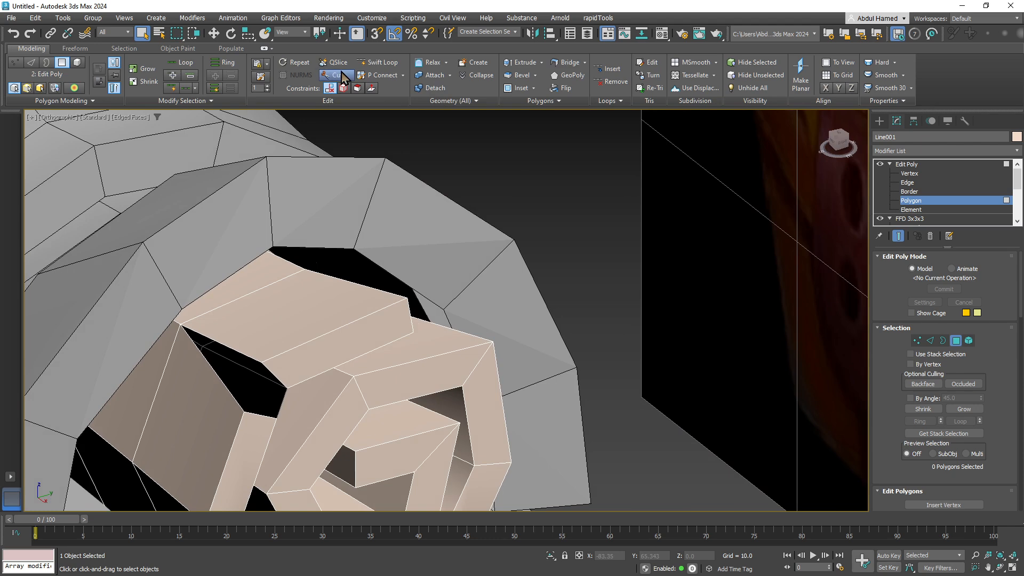
click(277, 414)
click(202, 345)
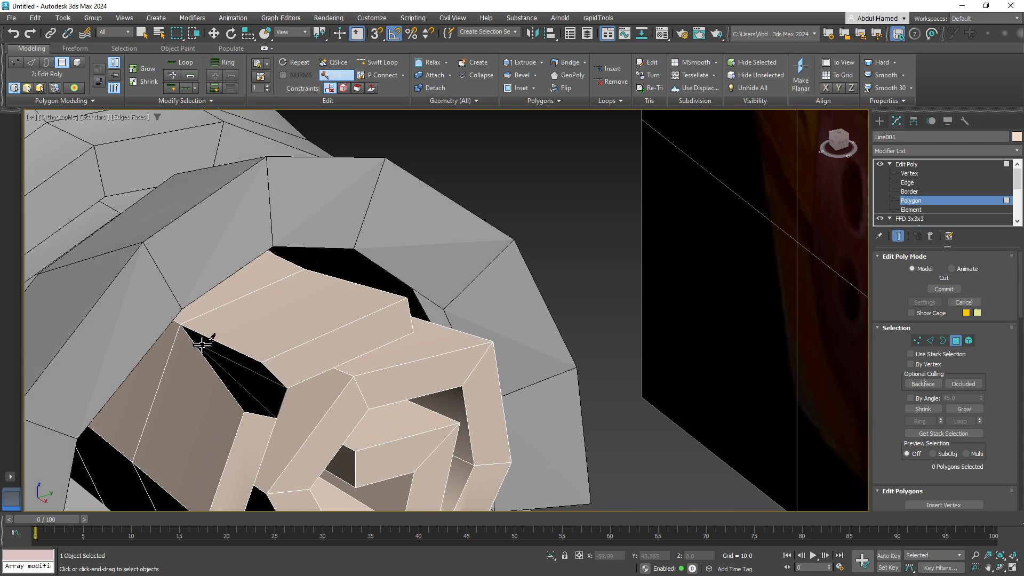
right_click(771, 285)
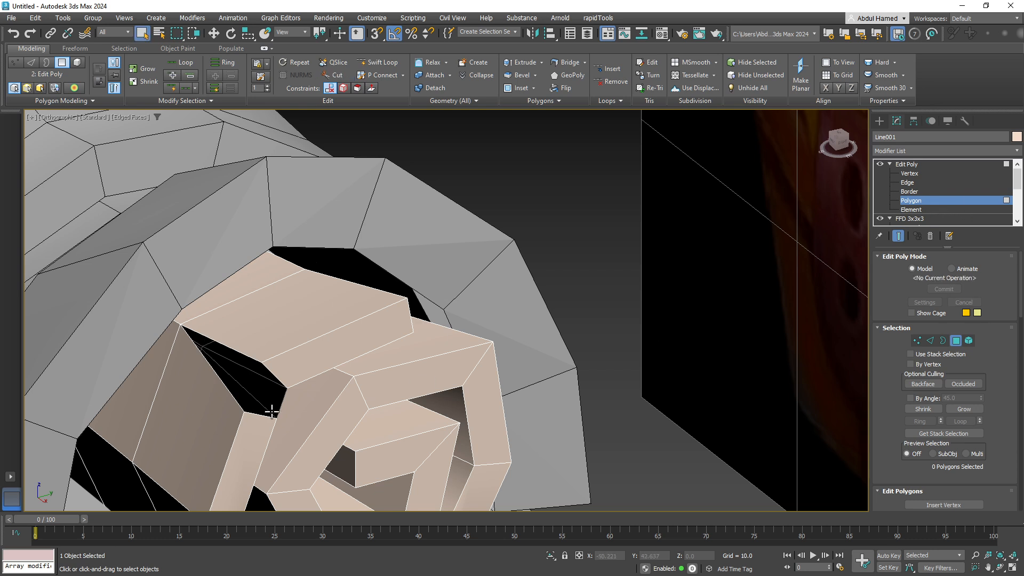
click(266, 392)
key(Delete)
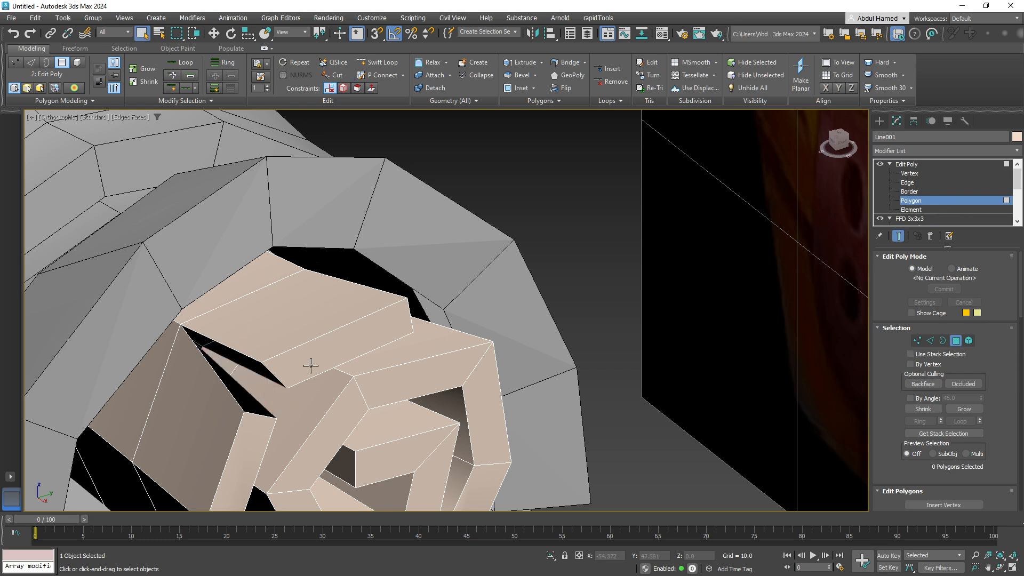
Step: Try to bridge the open edges along the two sides of the roll's notch
mouse_move(311, 365)
alt+middle_down()
mouse_move(333, 367)
mouse_move(318, 368)
alt+middle_up()
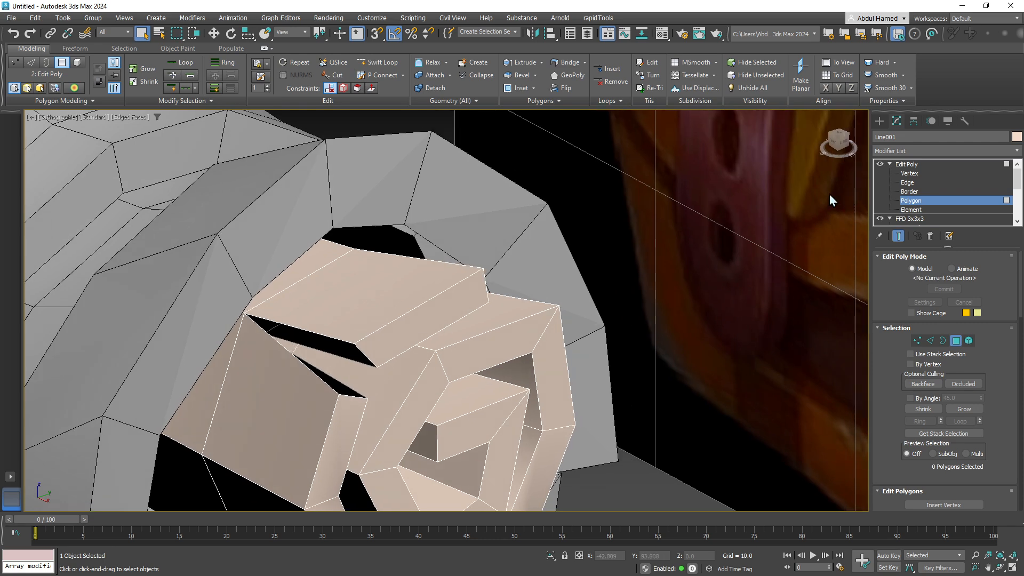
click(912, 183)
click(340, 341)
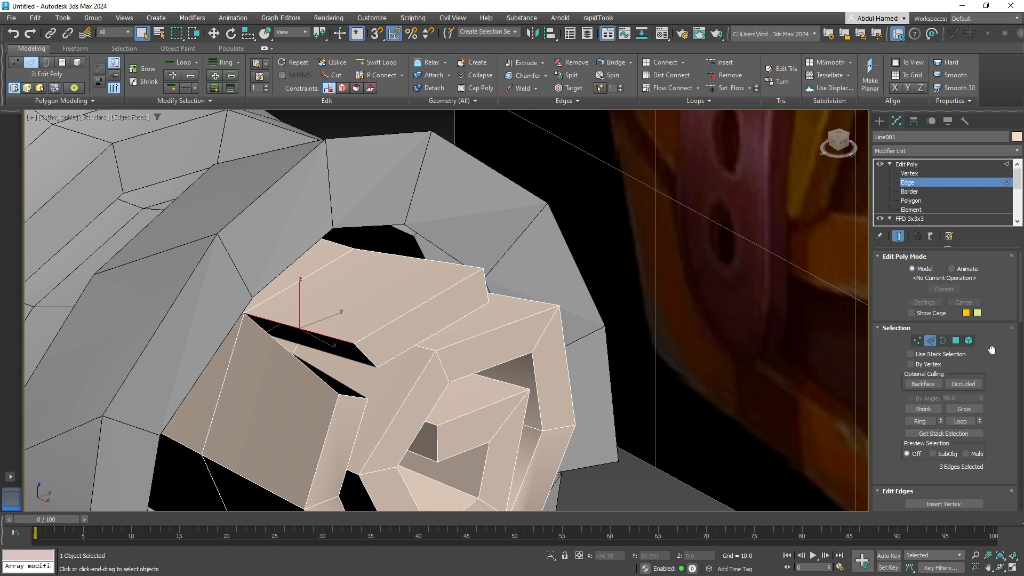
drag(991, 350, 994, 229)
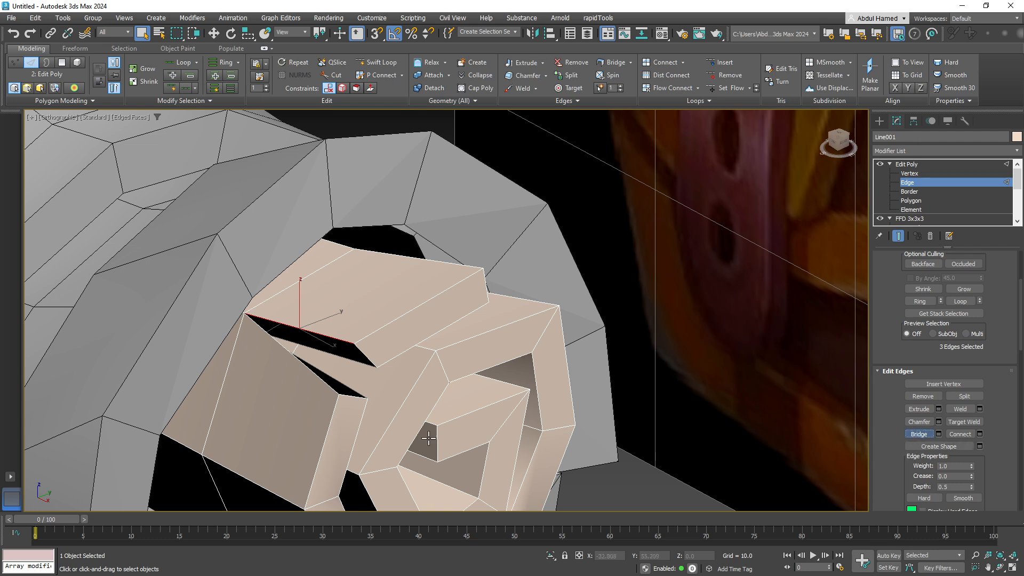
click(337, 379)
ctrl+click(327, 387)
alt+middle_drag(379, 417, 342, 422)
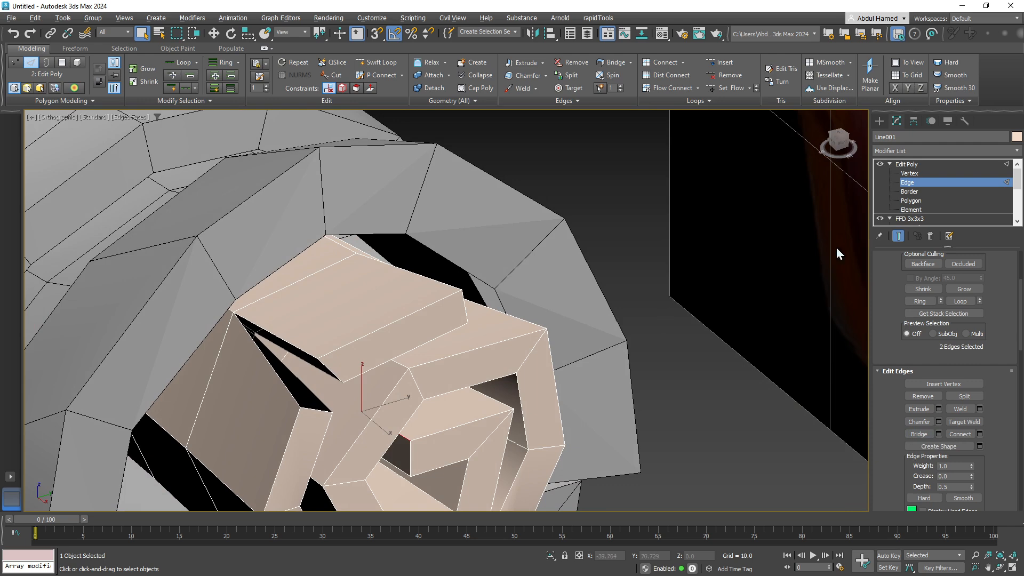
alt+middle_drag(548, 363, 513, 354)
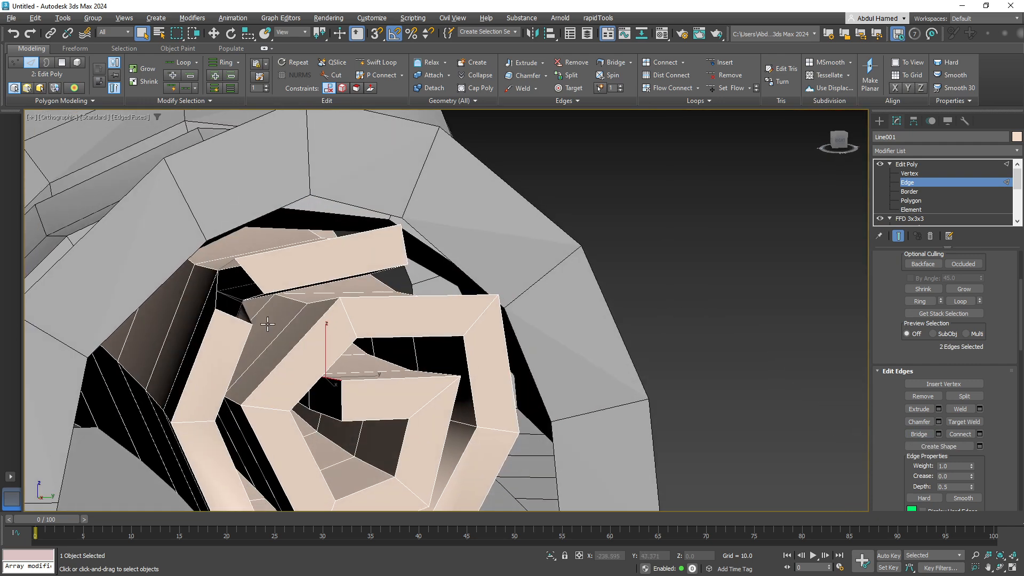
Step: Try to bridge the rim's open end edge at the notch with the adjacent open edge of the outer face
click(249, 317)
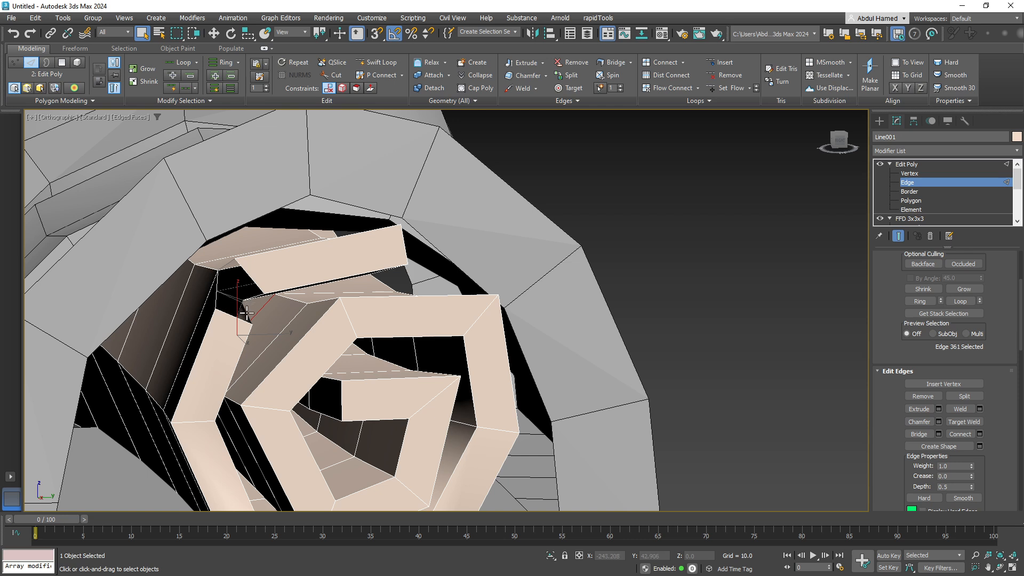
click(229, 318)
ctrl+click(248, 321)
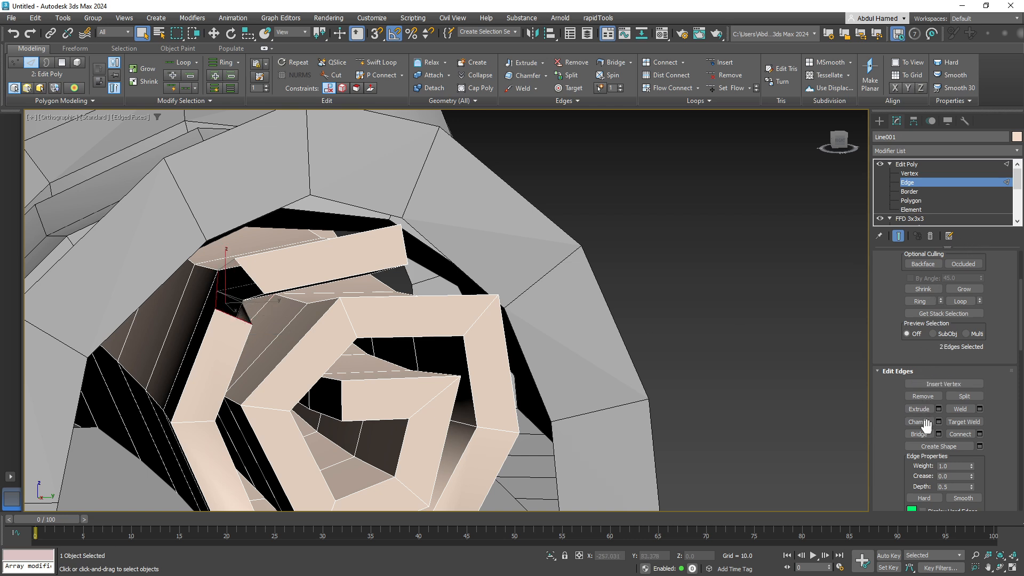
click(925, 434)
alt+middle_drag(375, 346, 335, 348)
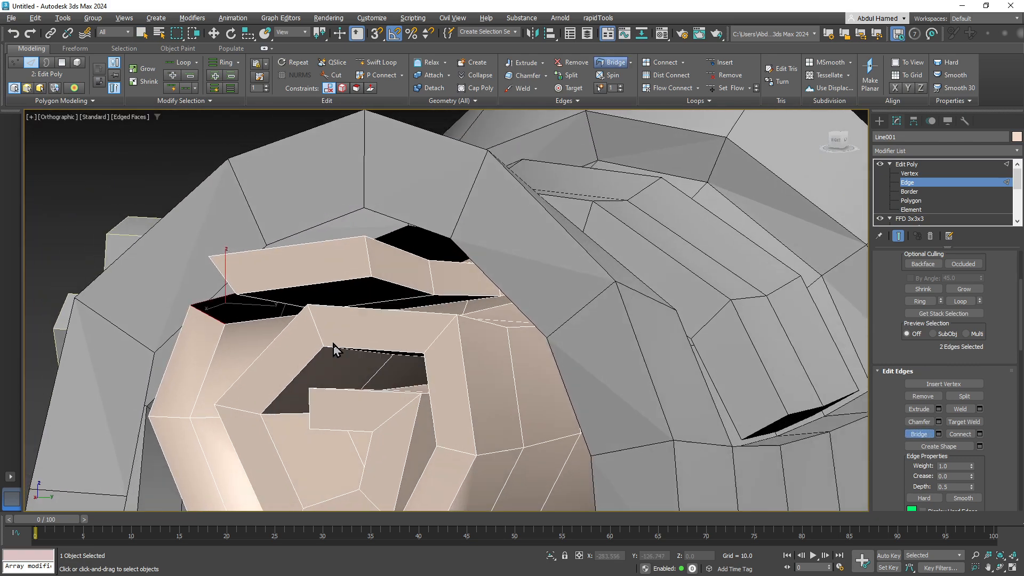
click(226, 315)
Step: Target-weld the stray vertices at the notch's inner corner and merge them into the neighbouring vertex on the segment edge
alt+middle_drag(228, 315, 295, 325)
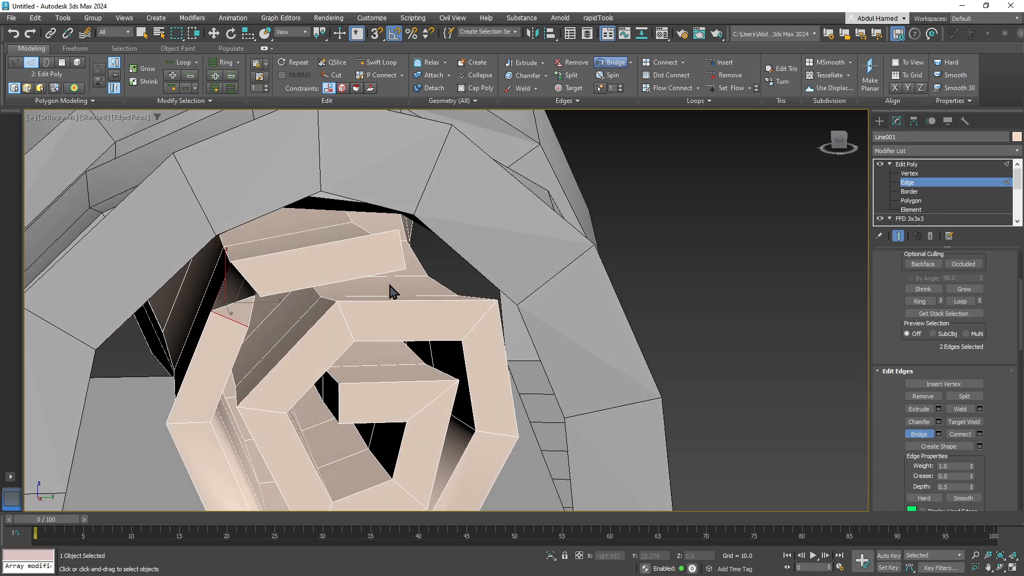
mouse_move(338, 292)
alt+middle_down()
mouse_move(315, 275)
mouse_move(327, 278)
alt+middle_up()
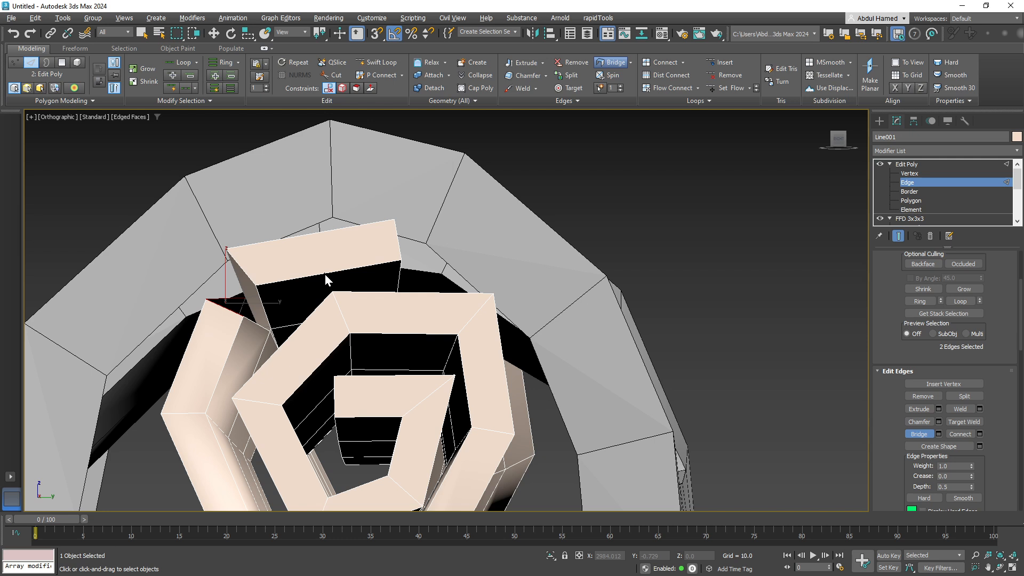
scroll(277, 353, up, 10)
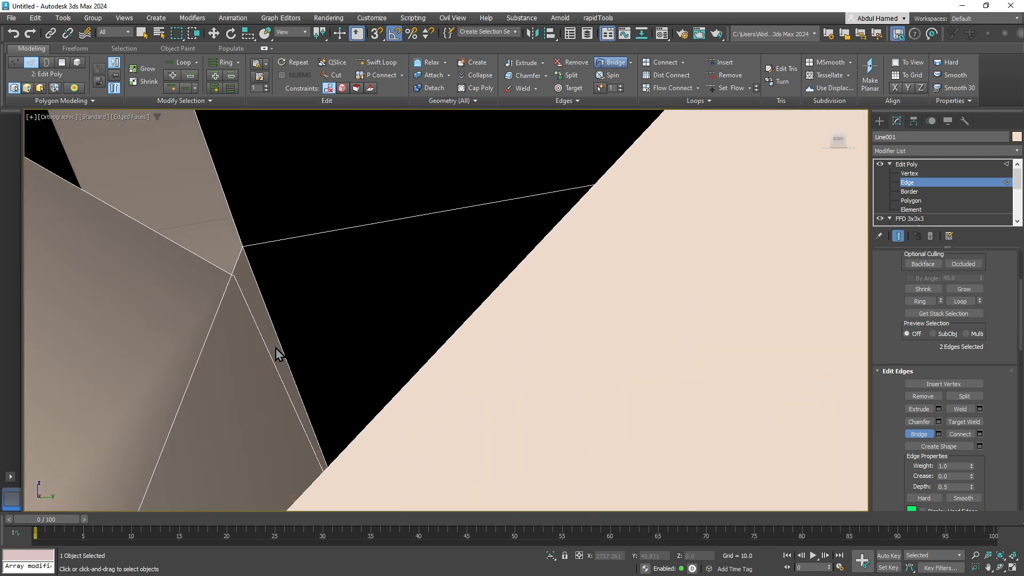
scroll(278, 353, down, 2)
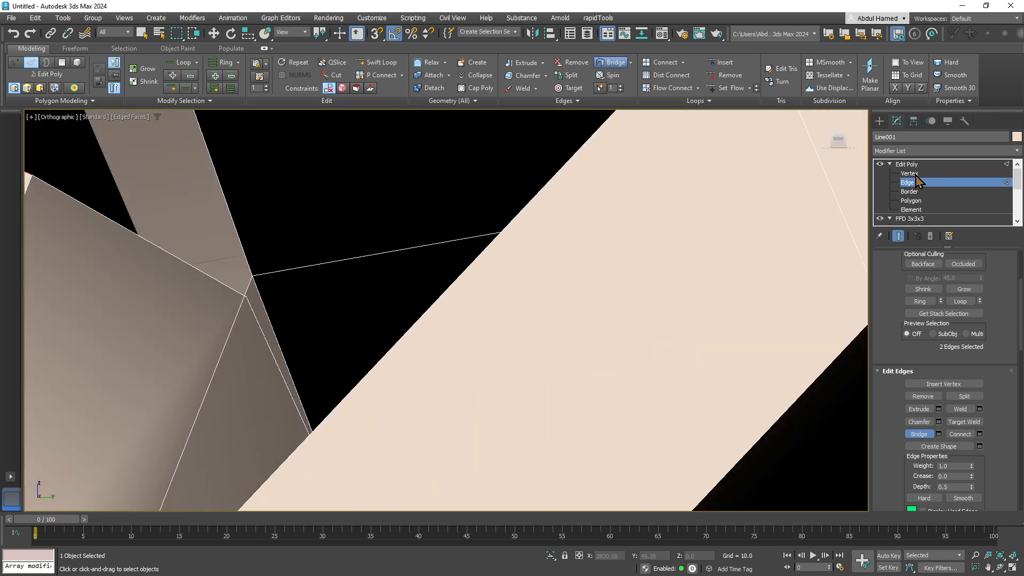
click(912, 173)
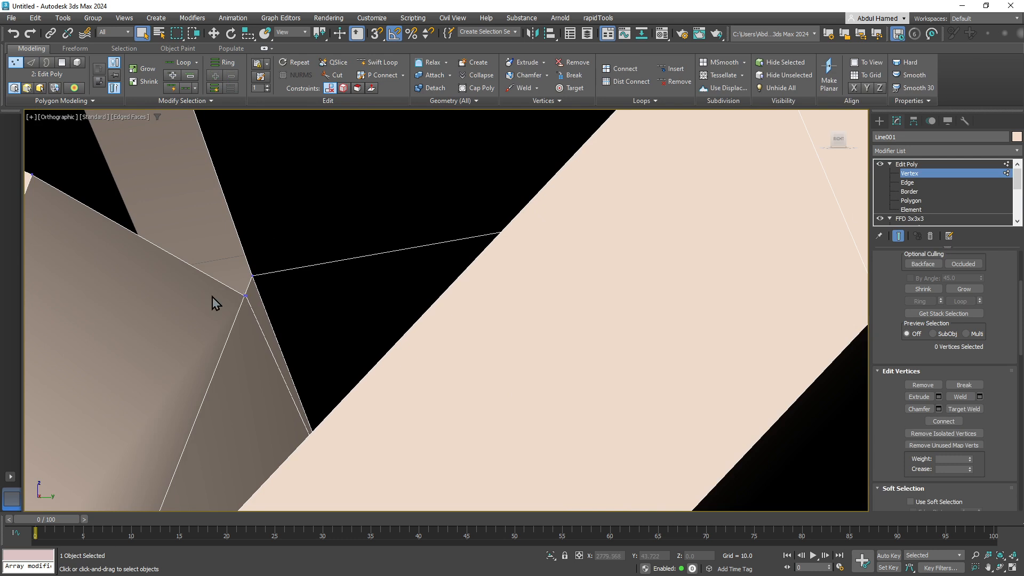
scroll(247, 332, up, 5)
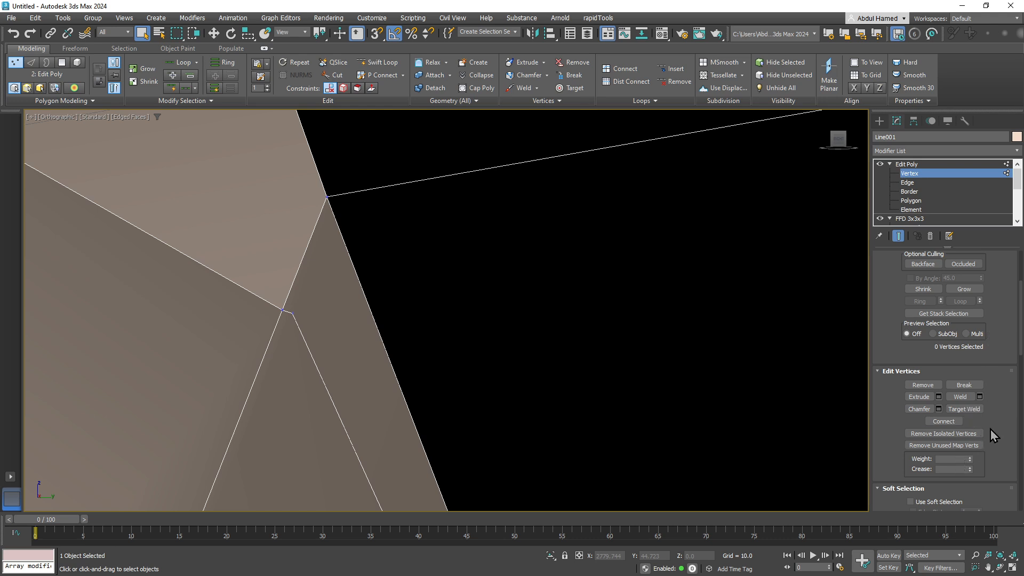
click(970, 410)
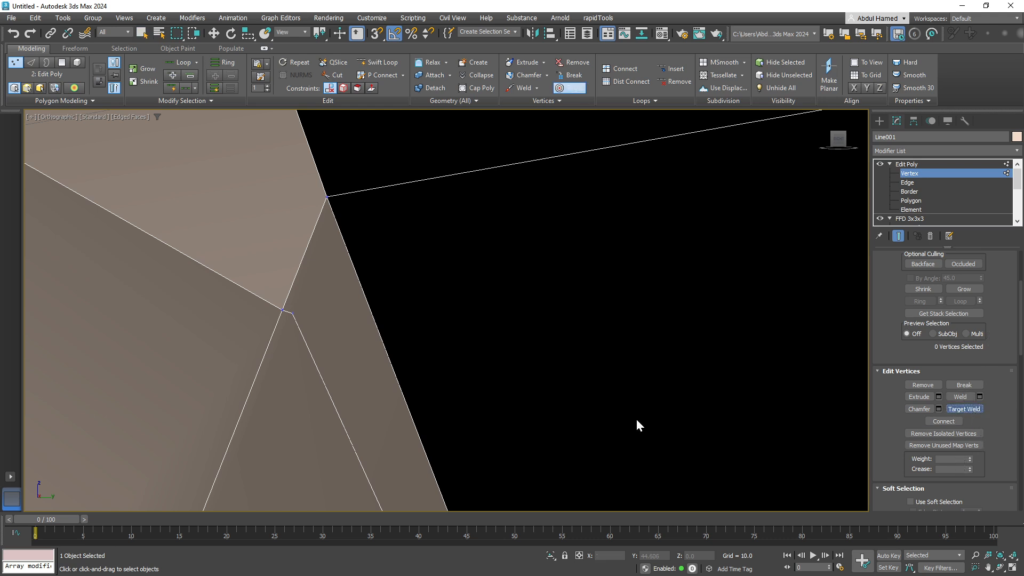
click(283, 308)
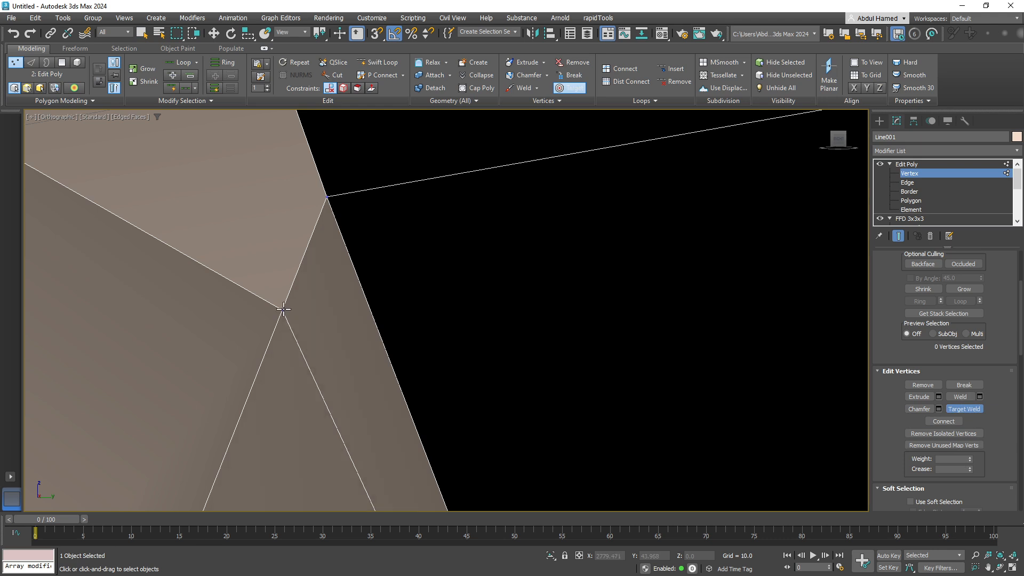
click(281, 311)
click(328, 198)
scroll(296, 278, down, 2)
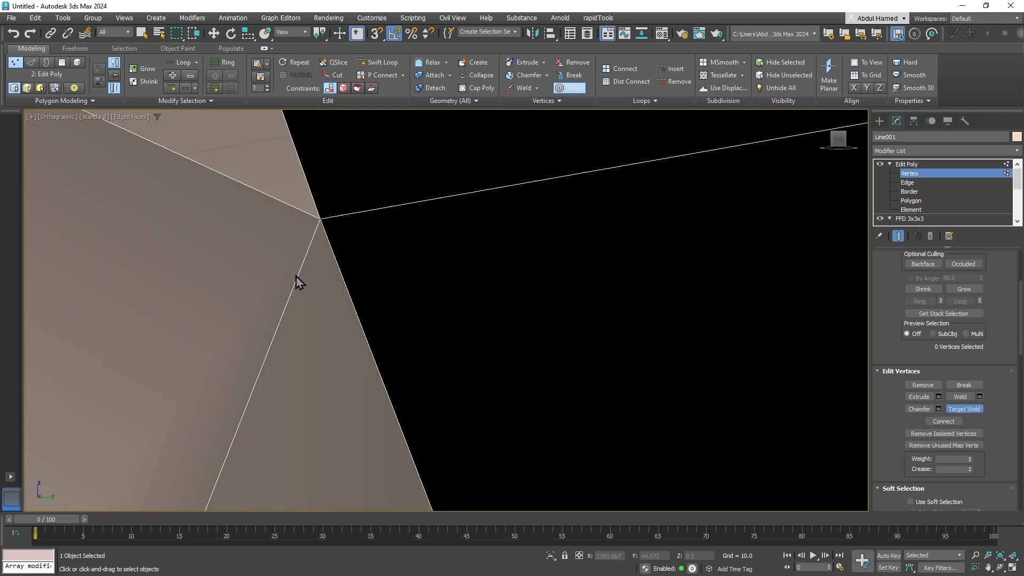
mouse_move(297, 302)
middle_down()
mouse_move(347, 368)
mouse_move(331, 310)
mouse_move(302, 313)
middle_up()
scroll(296, 309, down, 5)
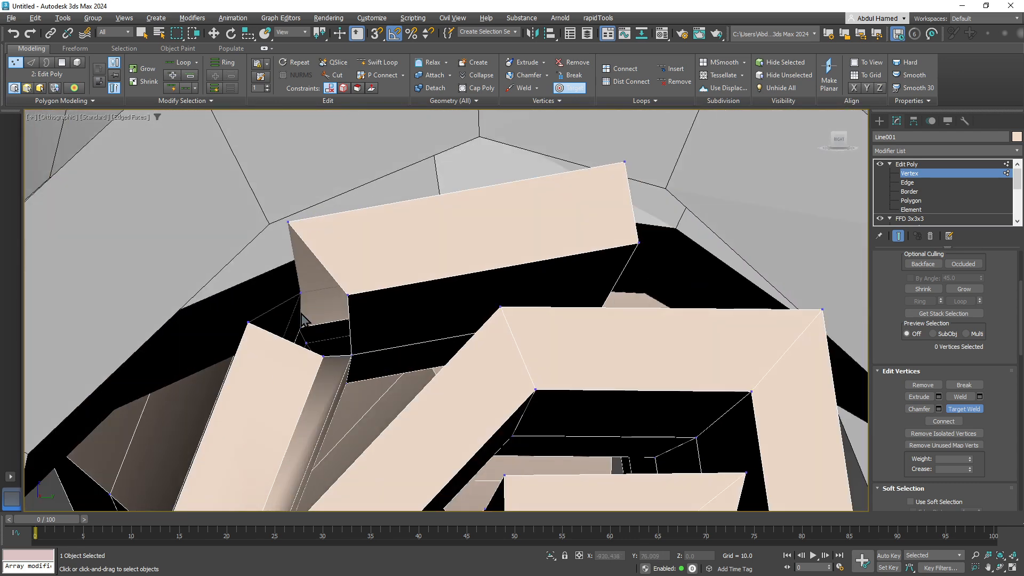
Step: Bridge the two open edges beneath the cut end of the roll's upper flap to close that side of the notch
click(907, 182)
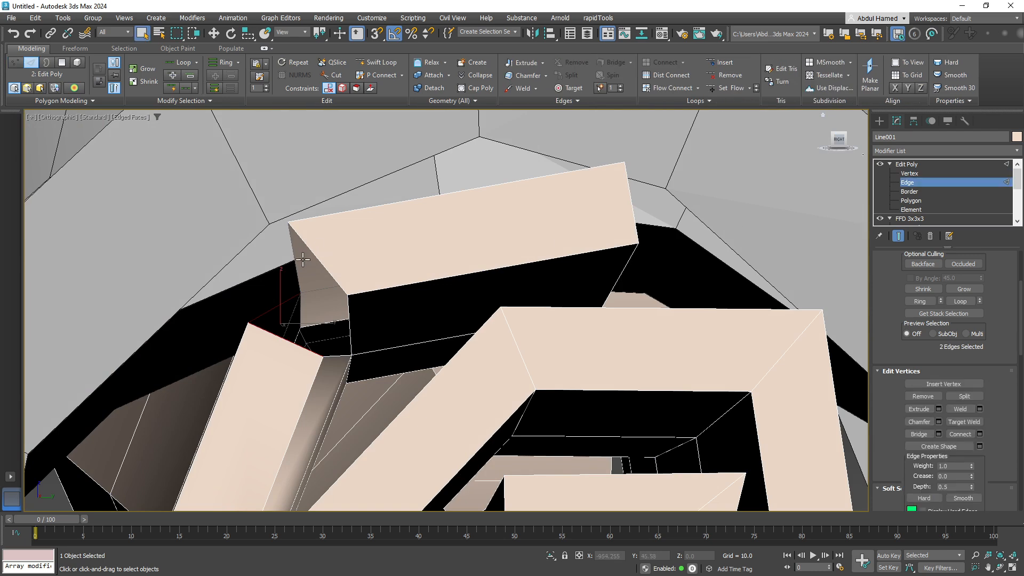
click(319, 284)
alt+middle_drag(332, 266, 343, 267)
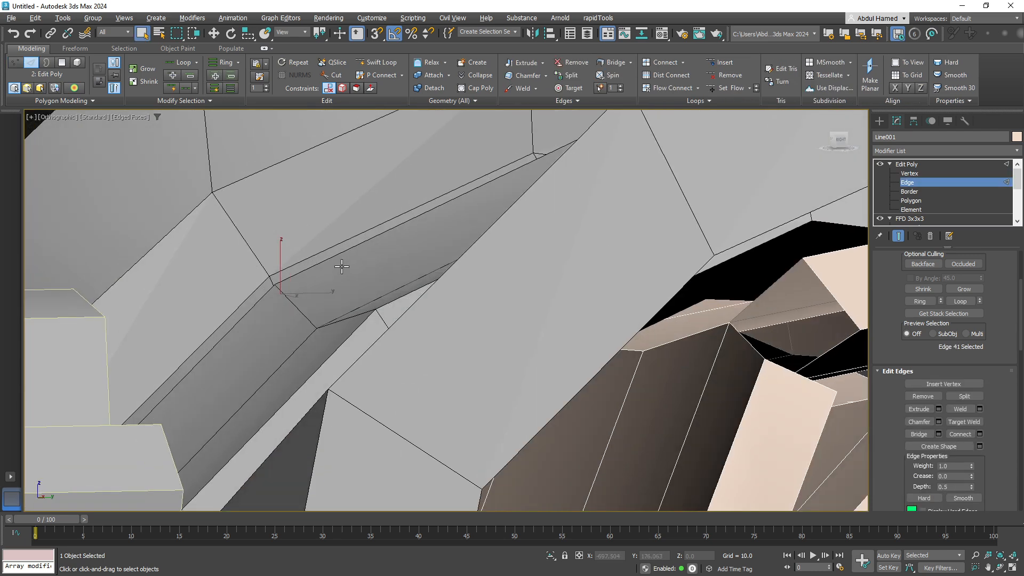
middle_drag(761, 294, 661, 286)
click(690, 274)
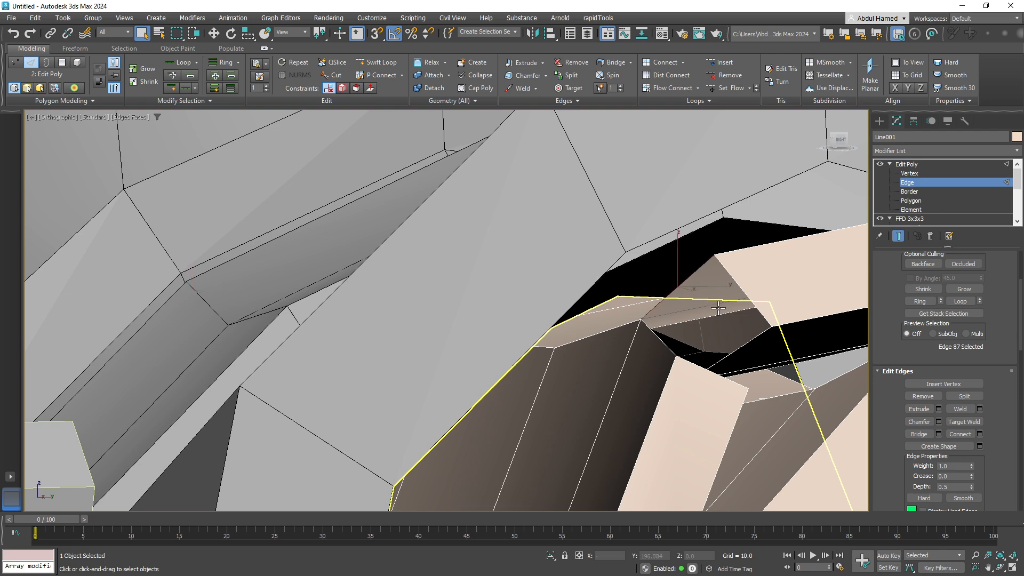
ctrl+click(745, 341)
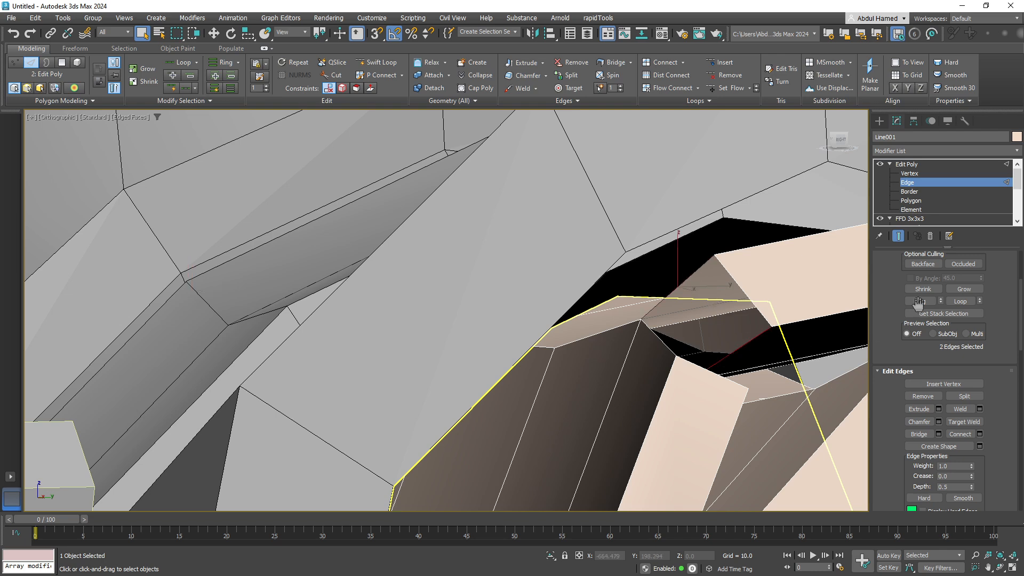
click(917, 435)
Step: Bridge the outer and inner open edges across the lower side of the notch to close the paper's thickness
alt+middle_drag(705, 369, 666, 363)
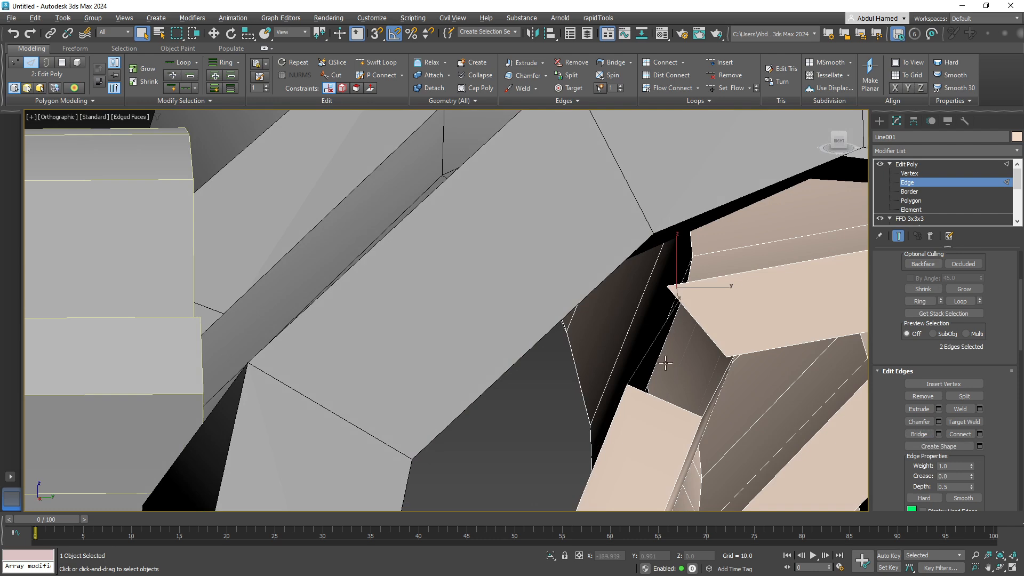
click(641, 363)
alt+middle_drag(637, 380, 618, 373)
click(451, 226)
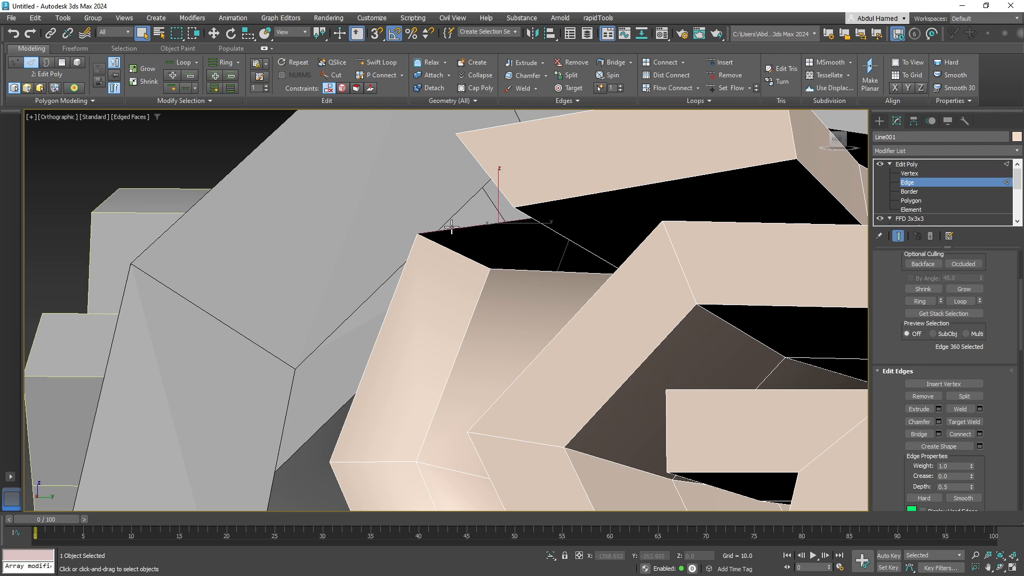
ctrl+click(526, 276)
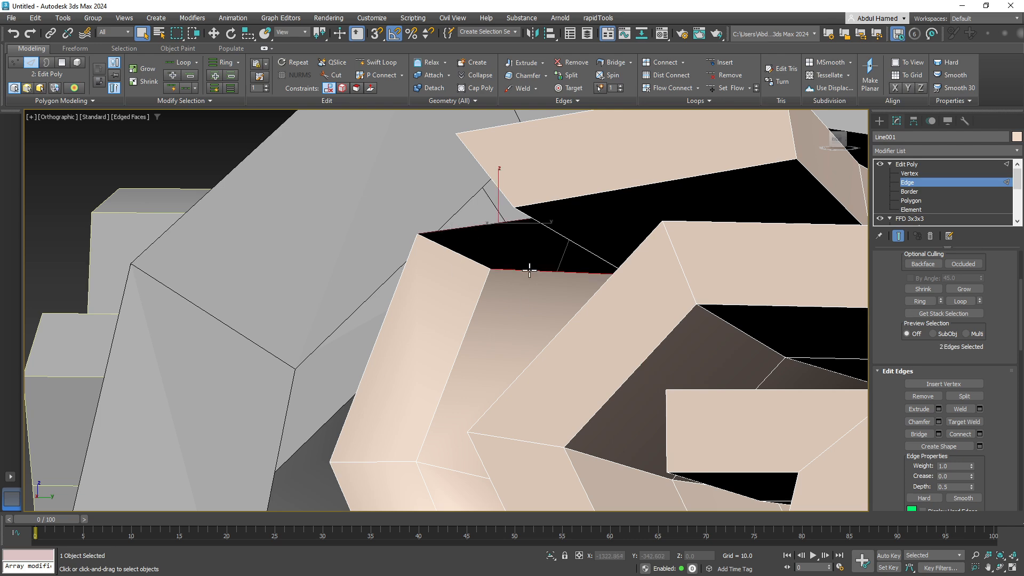
click(919, 435)
Step: Compare the roll and backpack with the reference image and examine the lower side of the bag with its hanging ring
middle_drag(461, 262, 516, 287)
scroll(427, 231, down, 6)
middle_drag(516, 287, 544, 320)
scroll(555, 352, down, 3)
mouse_move(590, 405)
alt+middle_down()
mouse_move(607, 420)
mouse_move(593, 382)
mouse_move(569, 379)
mouse_move(559, 389)
mouse_move(572, 404)
alt+middle_up()
scroll(594, 383, down, 4)
scroll(560, 368, up, 3)
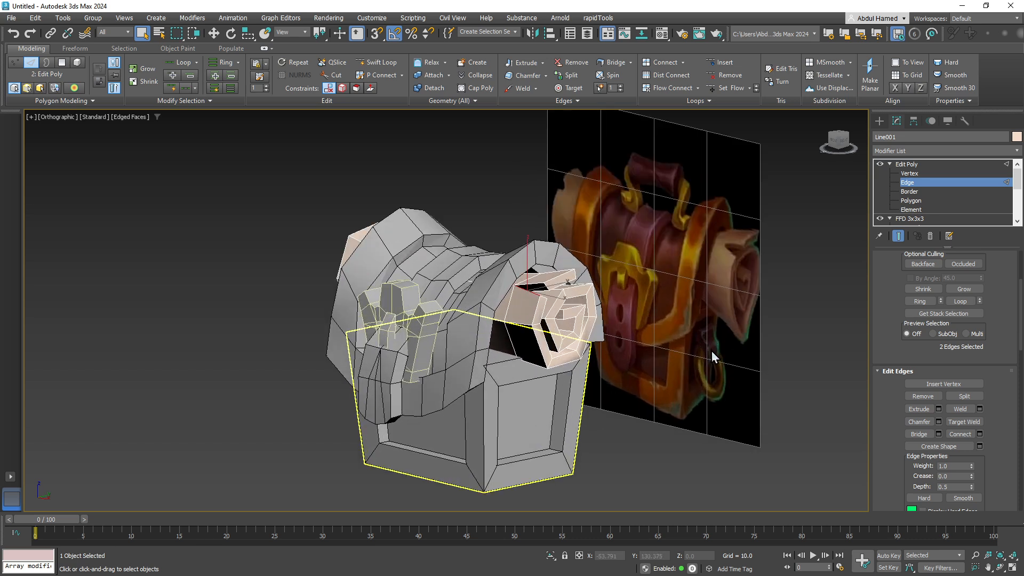
alt+middle_drag(711, 351, 658, 319)
scroll(668, 331, up, 5)
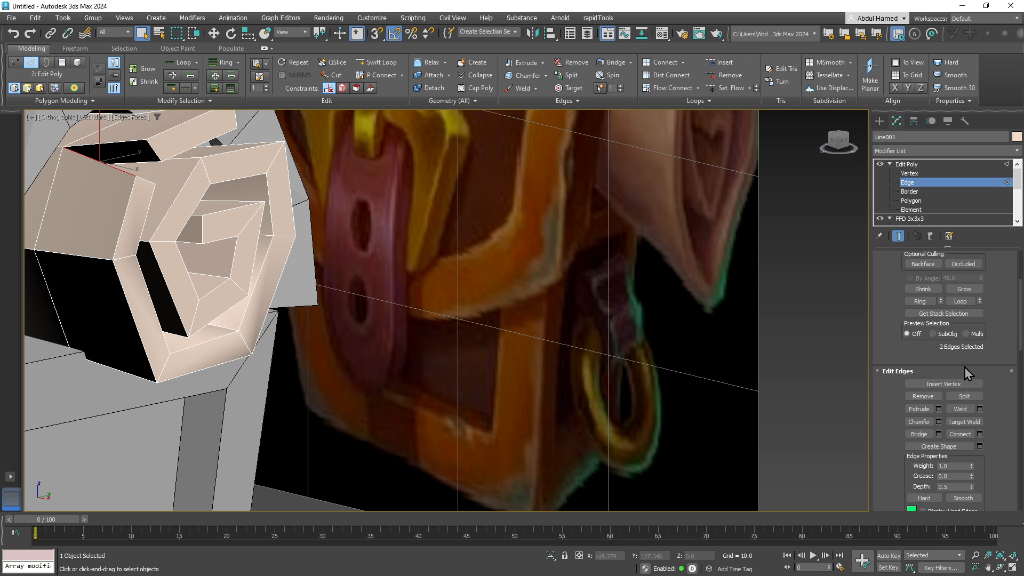
Step: Collapse the roll's whole modifier stack into a single Editable Poly
click(889, 164)
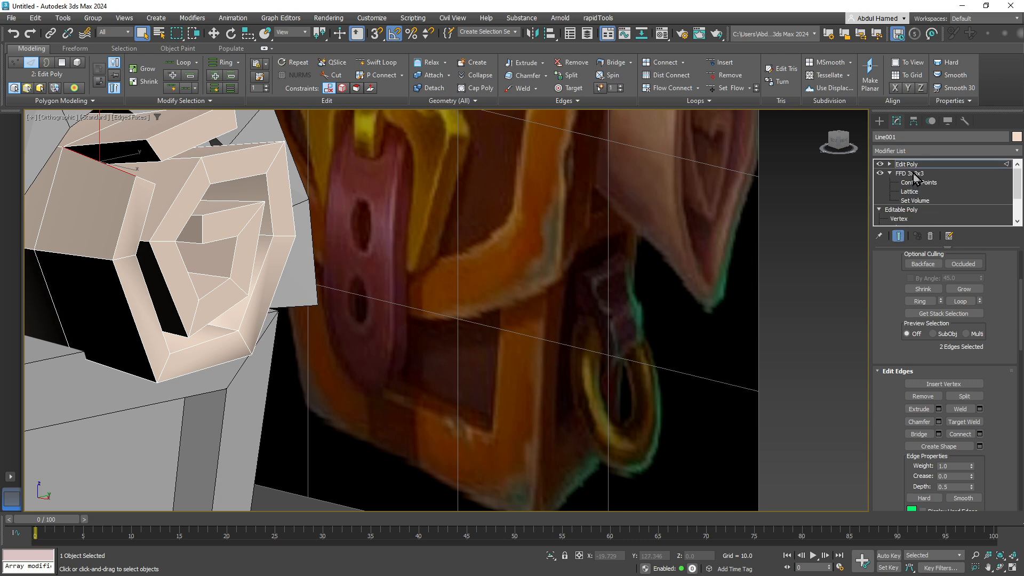
right_click(913, 165)
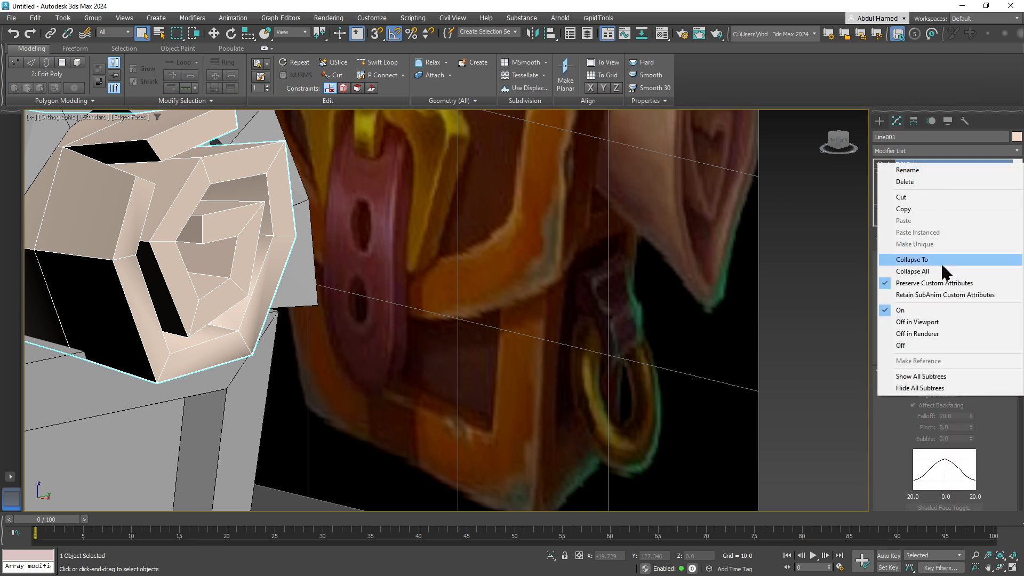
click(912, 271)
click(567, 323)
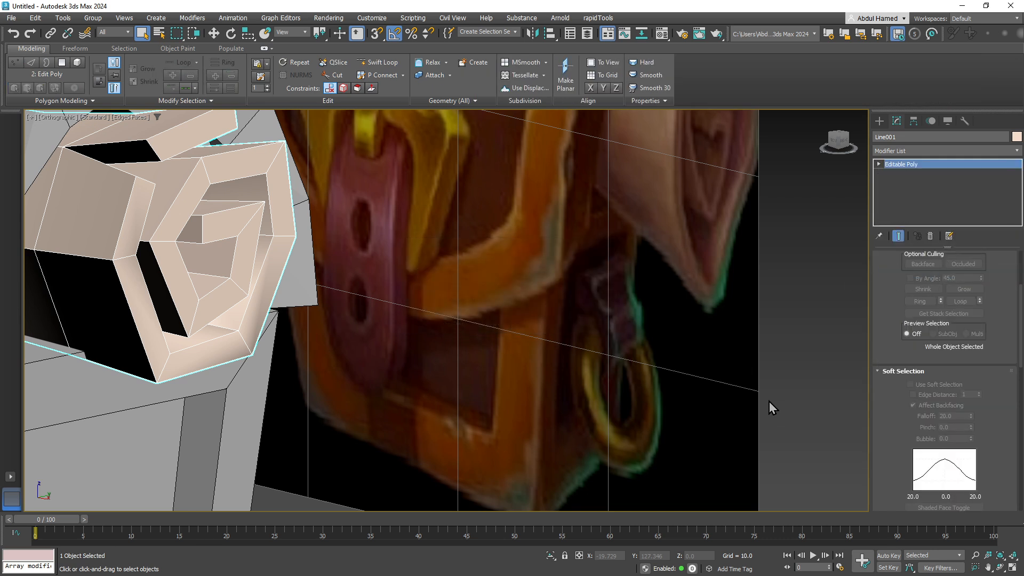
Step: Create a standing cylinder beside the backpack with a radius of about 6.3 and a height of about 22.1
click(879, 121)
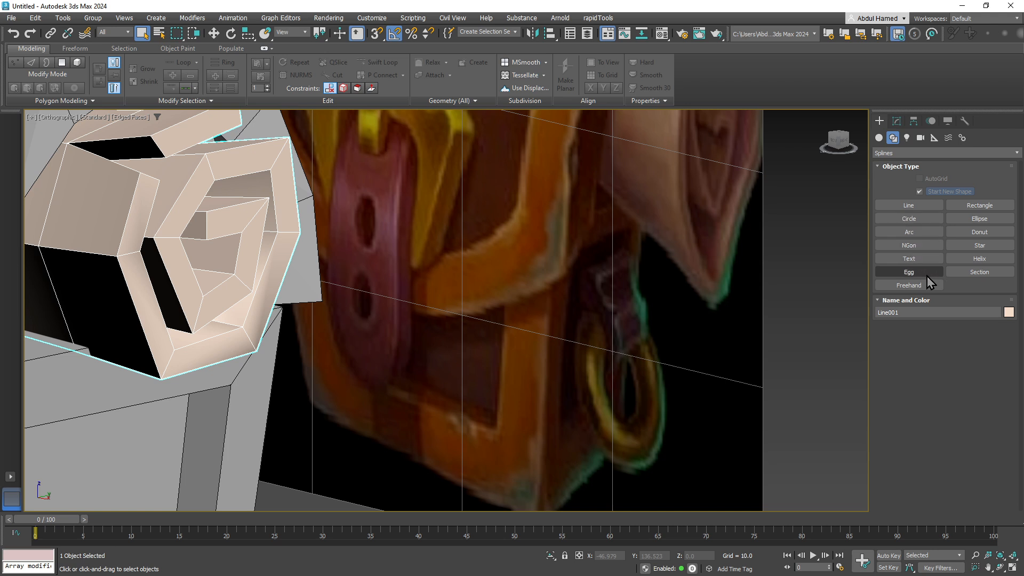
click(879, 139)
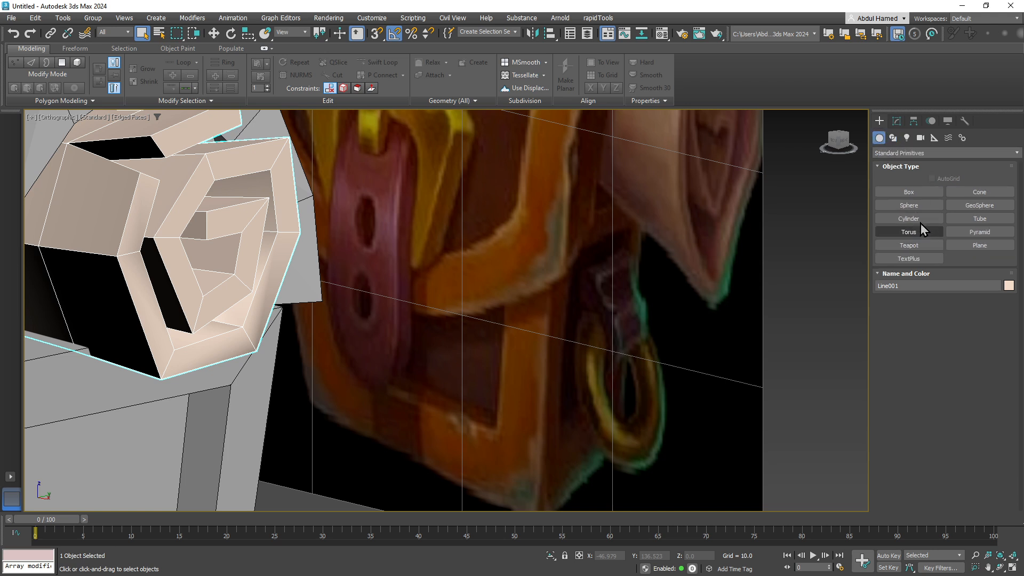
click(909, 219)
scroll(601, 263, down, 6)
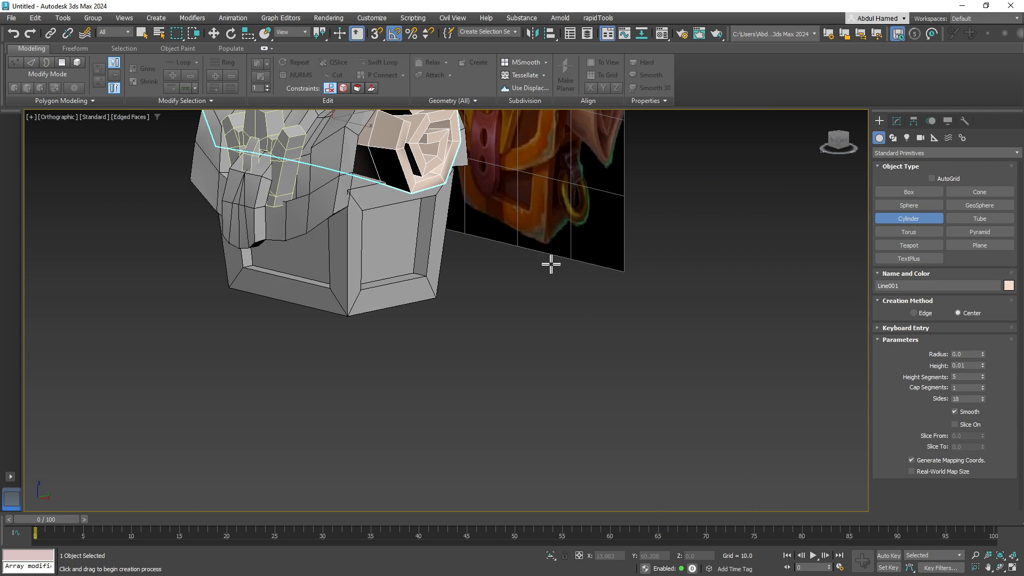
alt+middle_drag(550, 264, 542, 299)
mouse_move(492, 366)
mouse_down()
mouse_move(501, 387)
mouse_move(502, 371)
mouse_up()
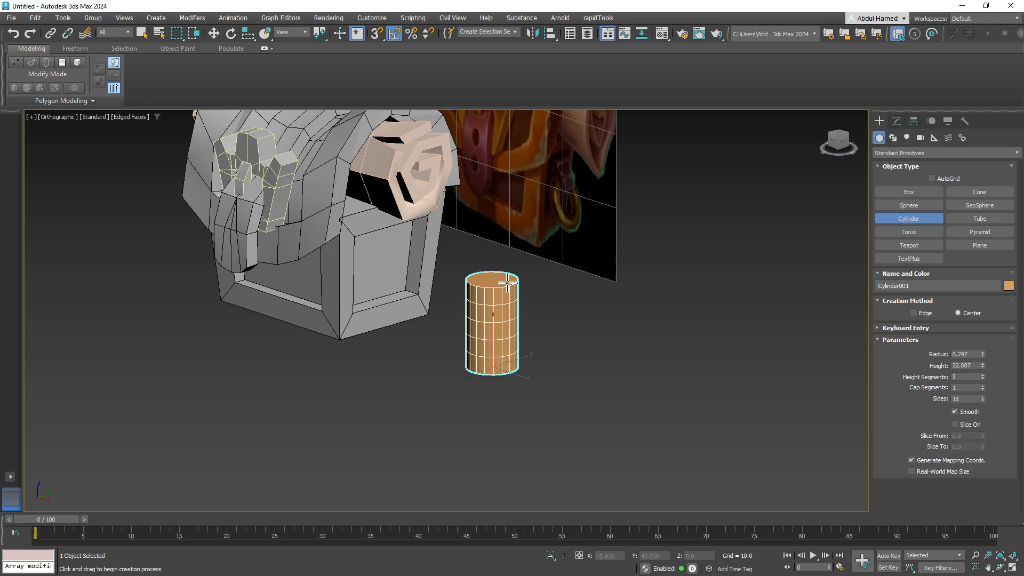
click(506, 283)
Step: Reduce the cylinder to 1 height segment and 10 sides
drag(982, 379, 985, 385)
alt+middle_drag(535, 334, 573, 367)
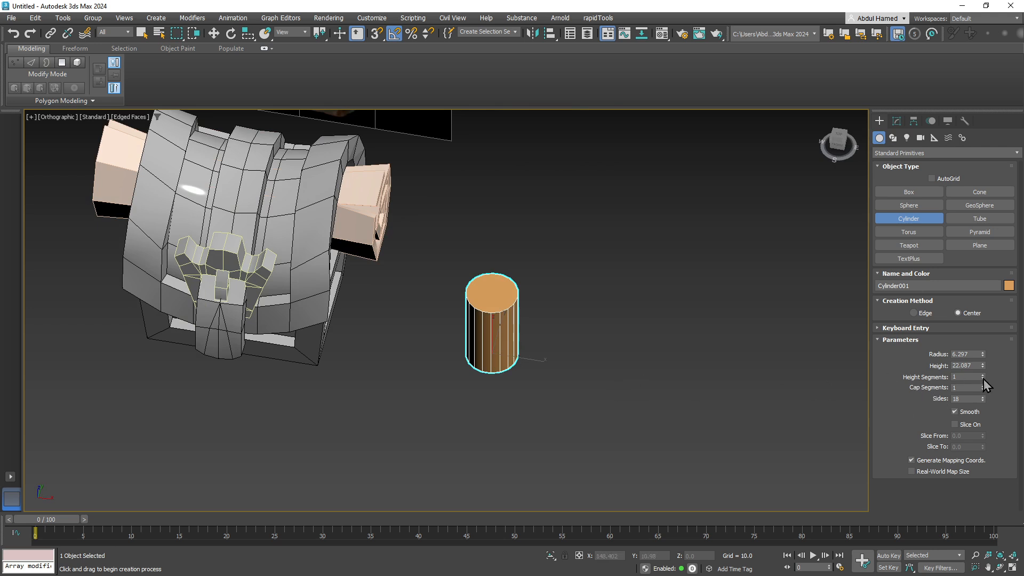
drag(983, 401, 985, 412)
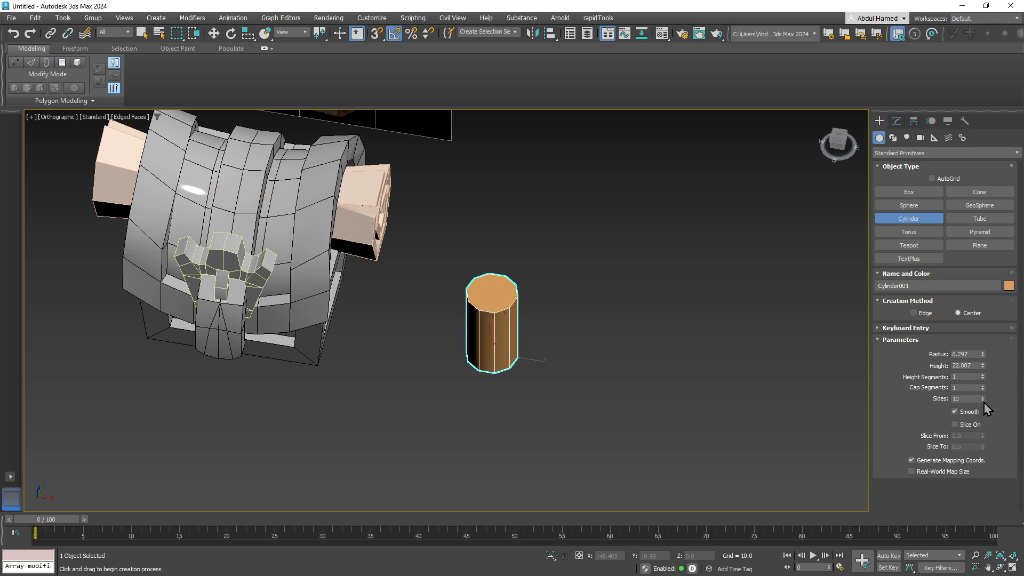
Step: Convert the cylinder to an Editable Poly and list its sub-object levels
alt+middle_drag(530, 370, 546, 402)
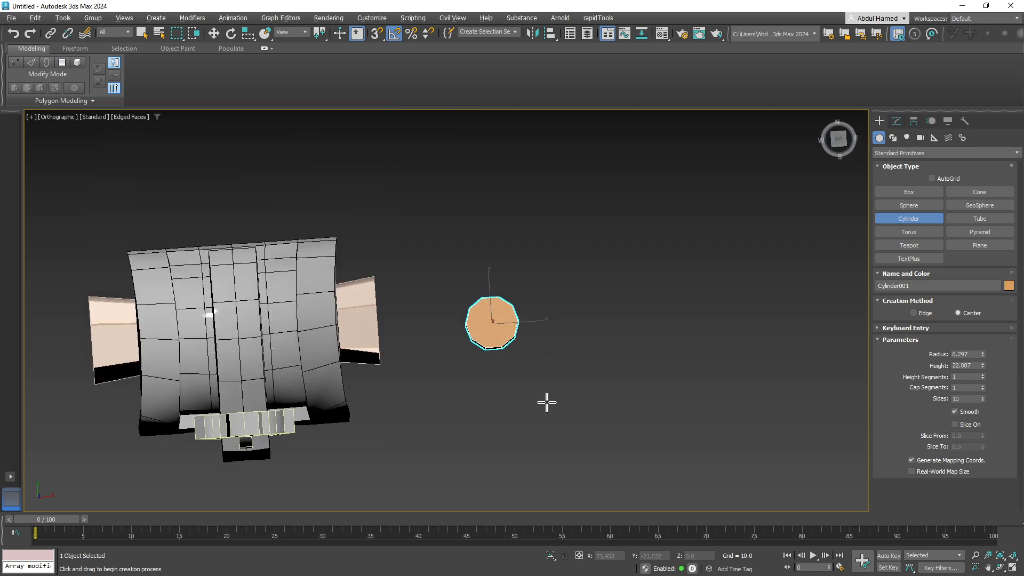
scroll(528, 372, up, 2)
middle_drag(496, 356, 505, 379)
scroll(505, 378, up, 2)
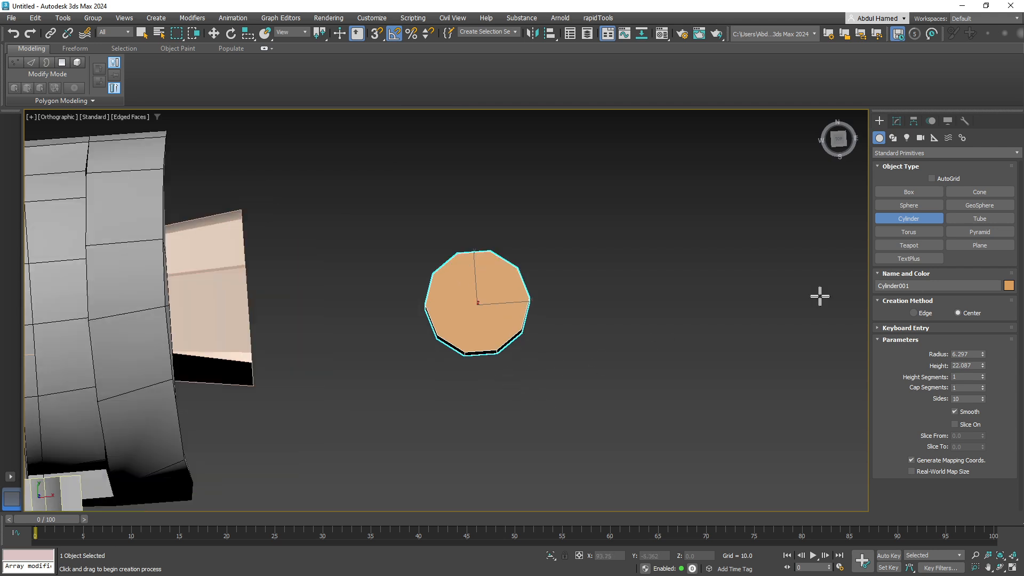
click(896, 121)
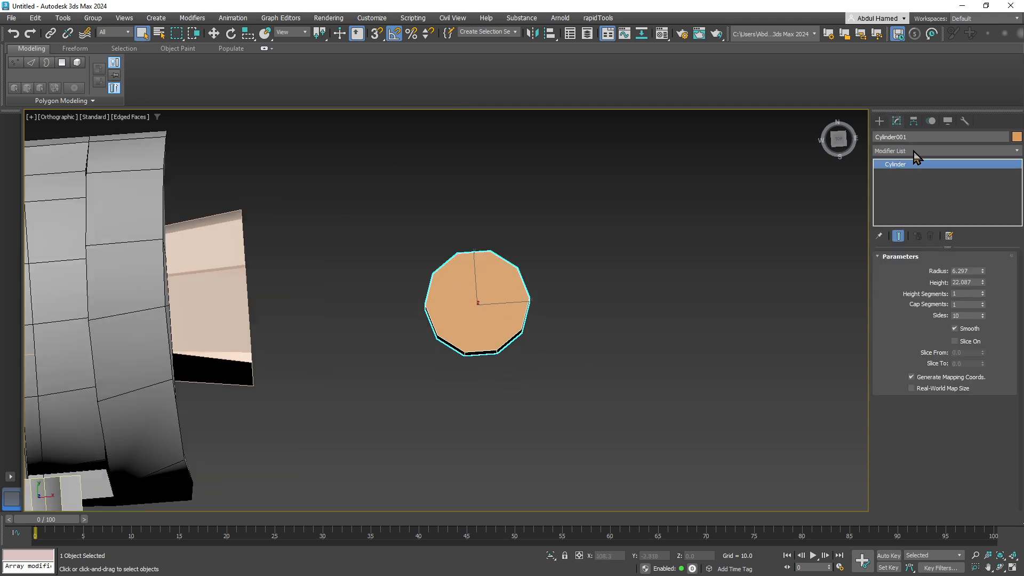
right_click(914, 162)
click(950, 239)
click(877, 165)
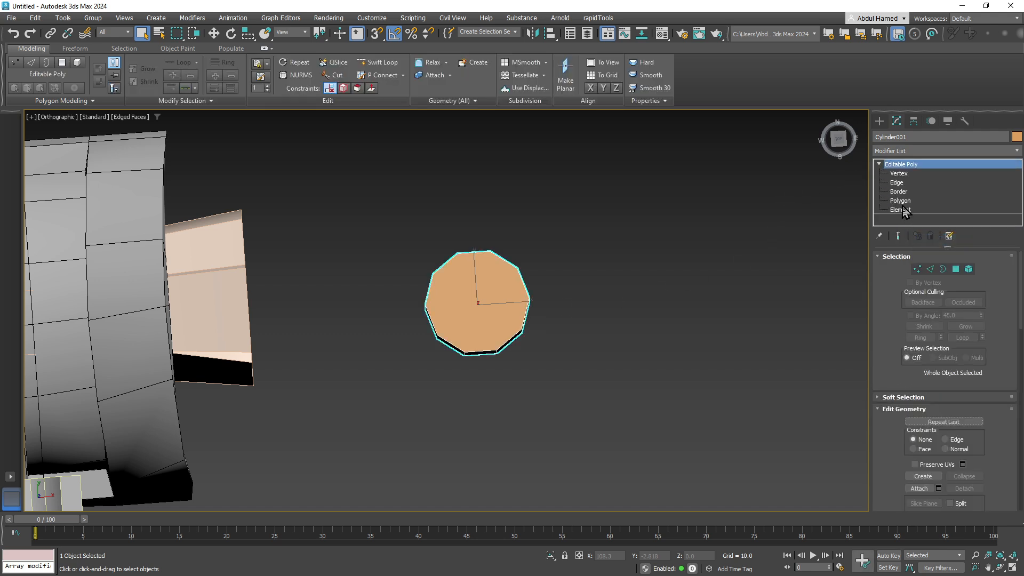
Step: Delete the cylinder's end caps and near-side faces, leaving an open half shell of side strips
click(900, 201)
drag(555, 387, 434, 334)
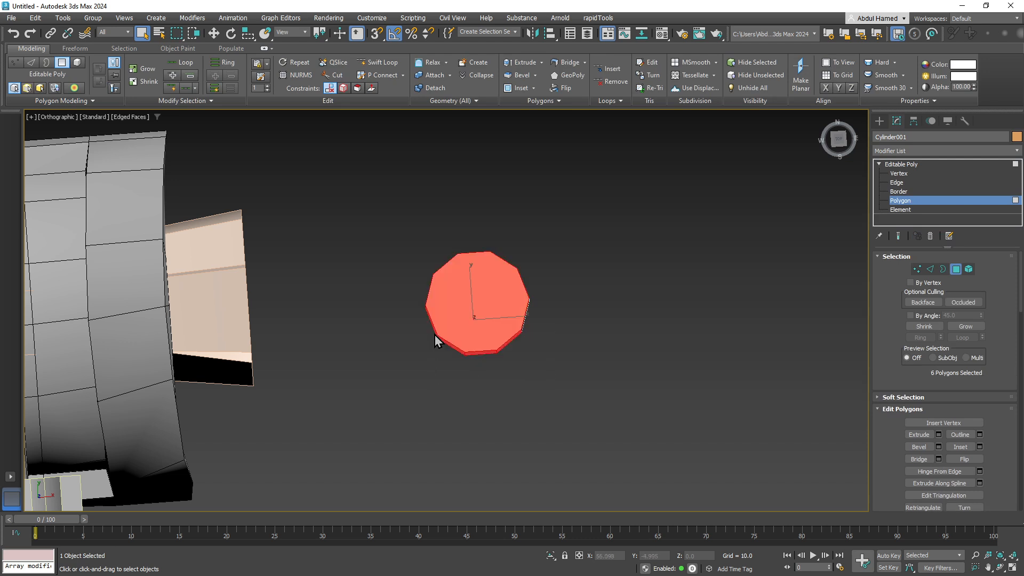
key(Delete)
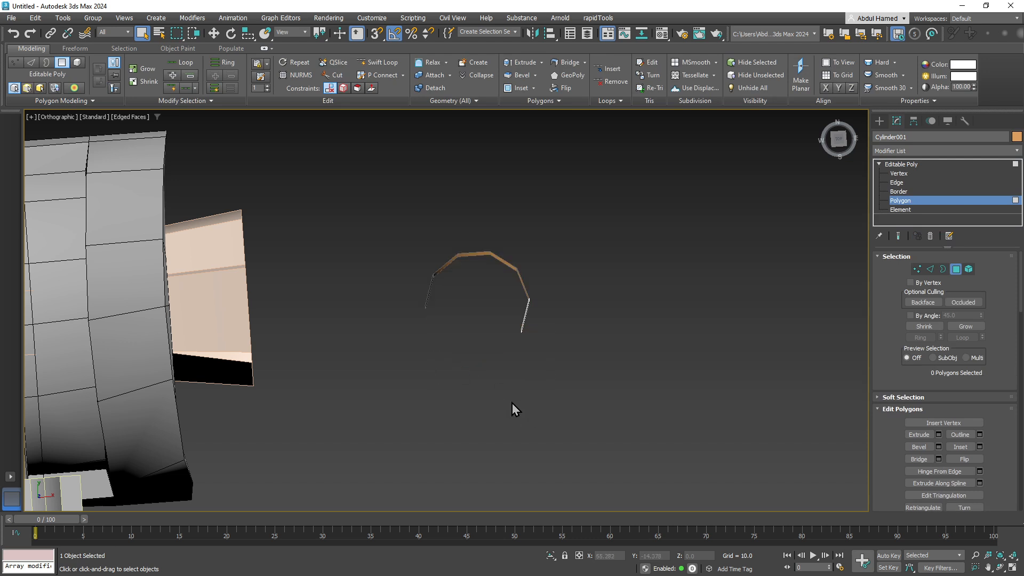
key(ctrl+z)
mouse_move(520, 359)
alt+middle_down()
mouse_move(505, 362)
mouse_move(507, 344)
mouse_move(513, 353)
alt+middle_up()
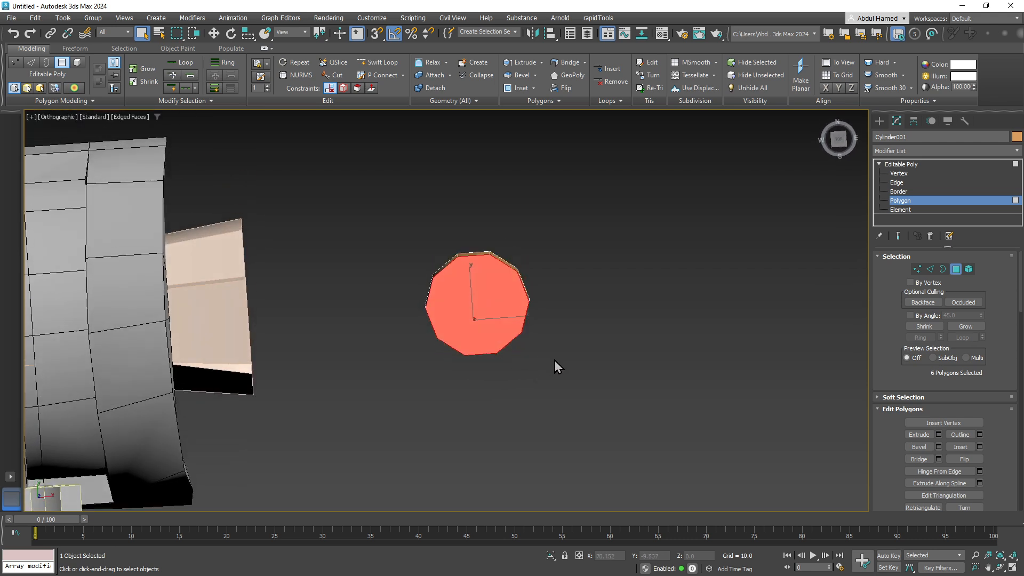
key(Delete)
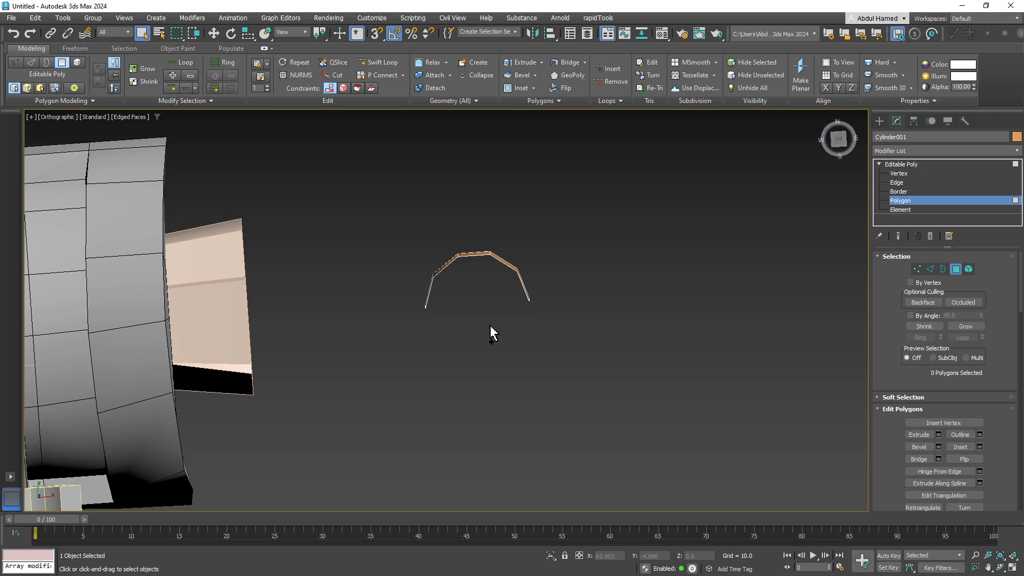
alt+middle_drag(491, 333, 485, 295)
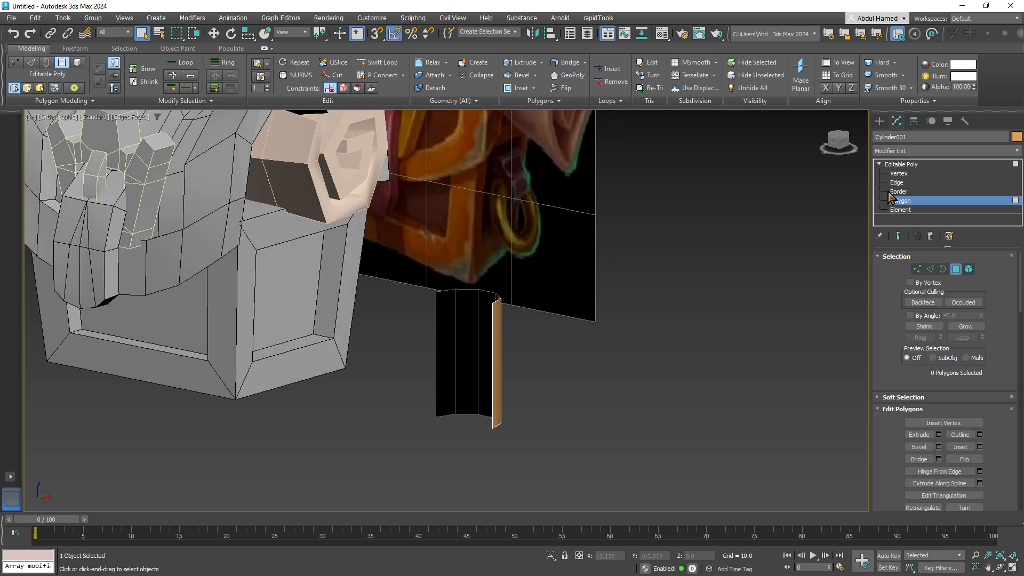
Step: Rotate the whole half shell about the X axis until it lies on its side
click(926, 162)
key(e)
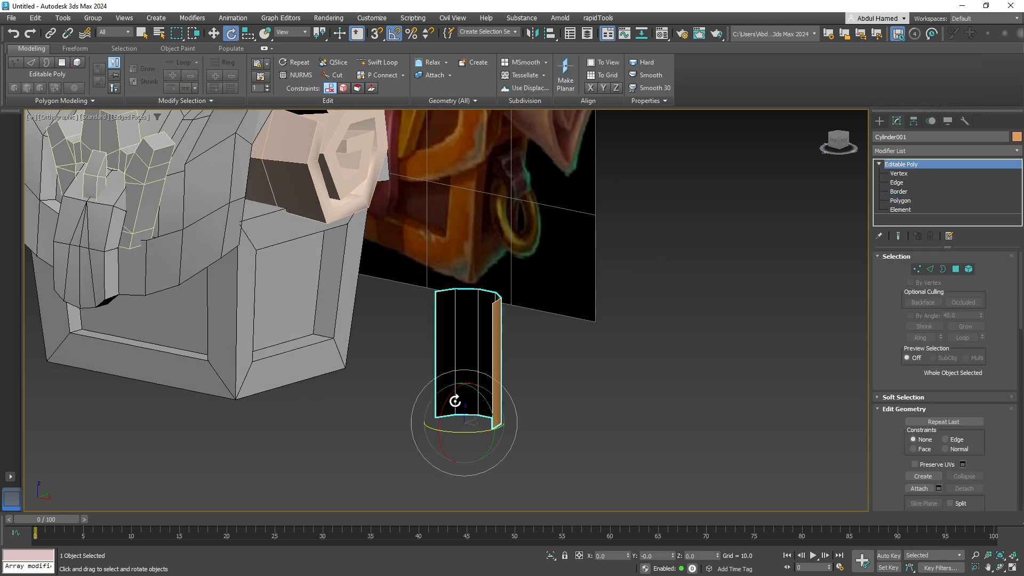
mouse_move(475, 425)
mouse_down()
mouse_move(418, 425)
mouse_move(446, 441)
mouse_move(447, 458)
mouse_up()
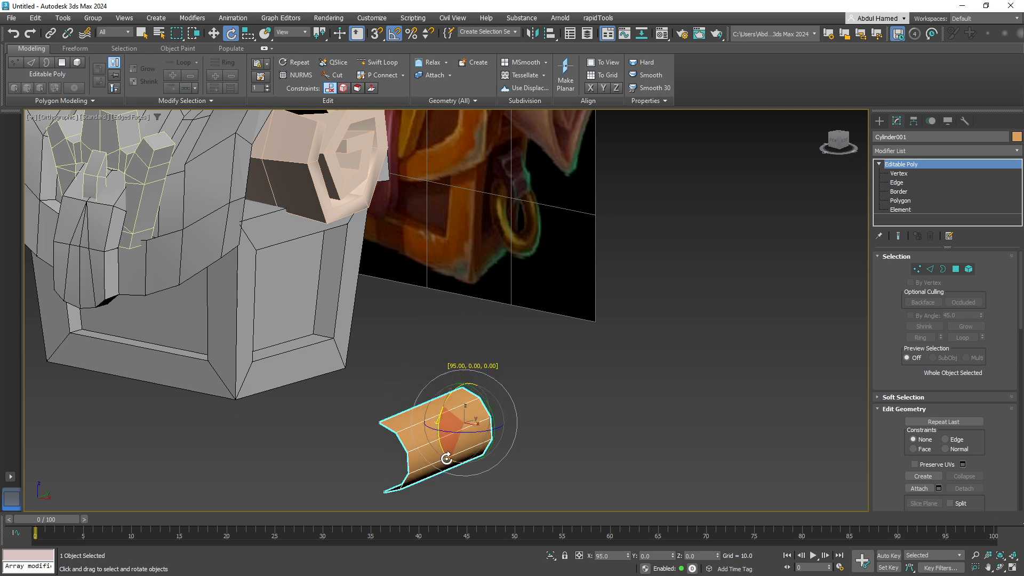
drag(449, 459, 457, 455)
middle_drag(461, 451, 455, 445)
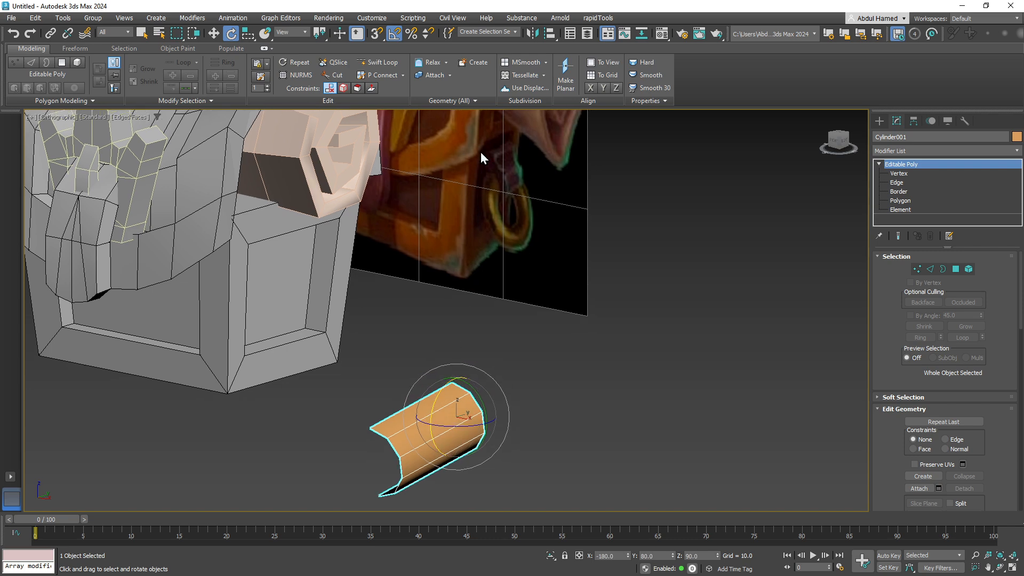
Step: Extrude the half shell's uppermost and lowermost strips outward by a height of 5.89
click(896, 200)
click(420, 406)
alt+middle_drag(420, 406, 395, 473)
ctrl+click(405, 472)
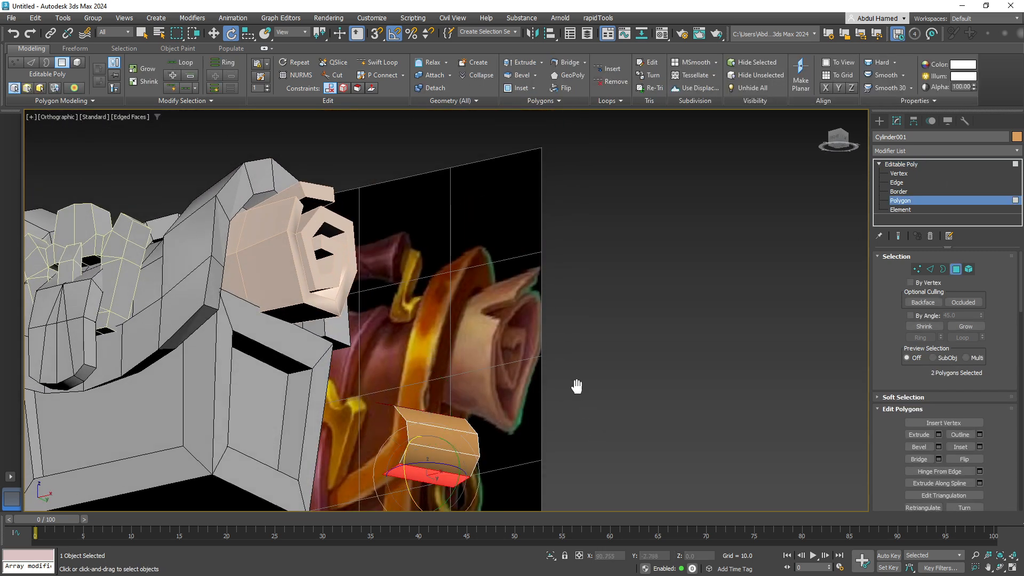
alt+middle_drag(576, 320, 587, 370)
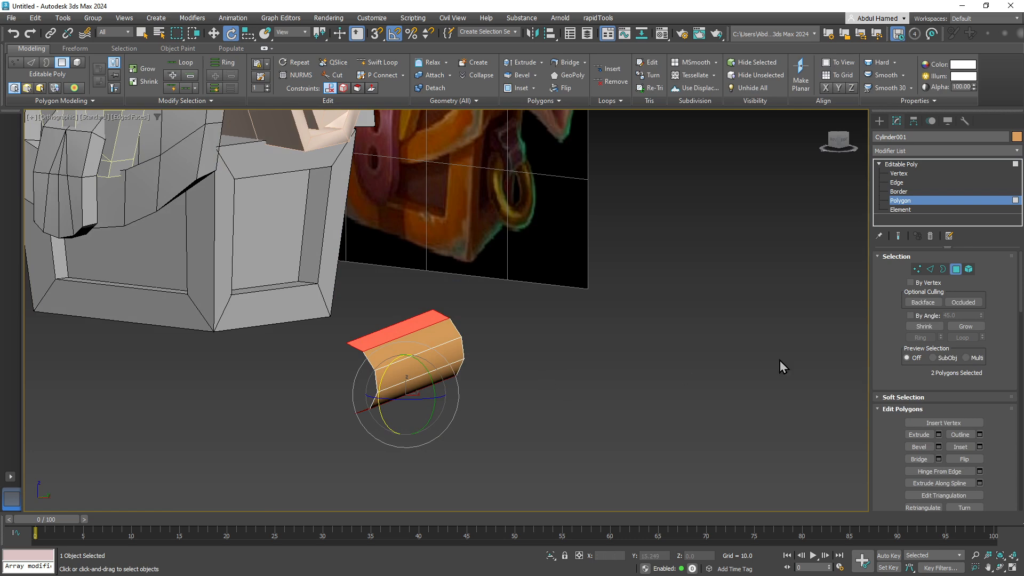
click(939, 435)
alt+middle_drag(426, 342, 442, 346)
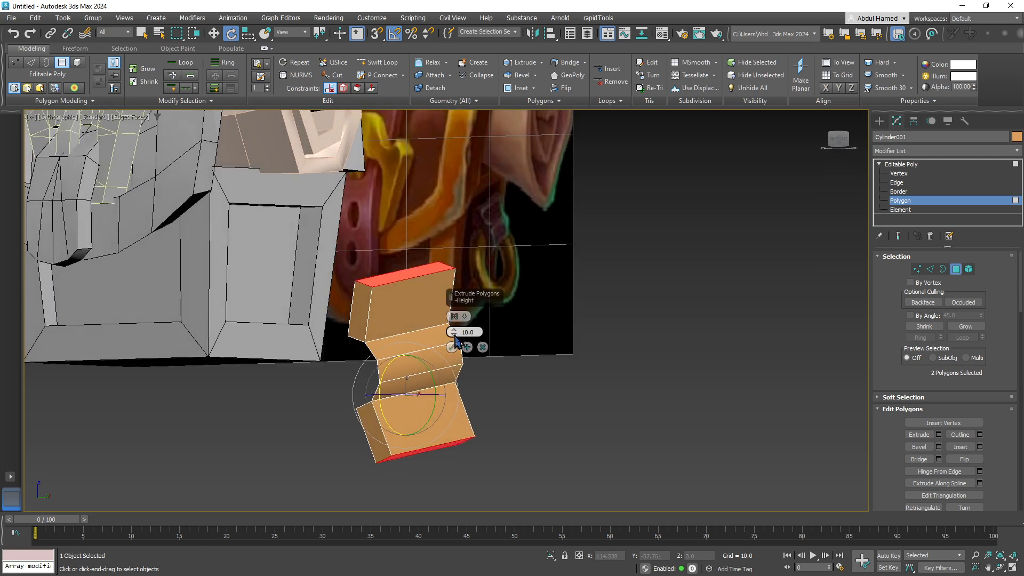
drag(453, 332, 456, 360)
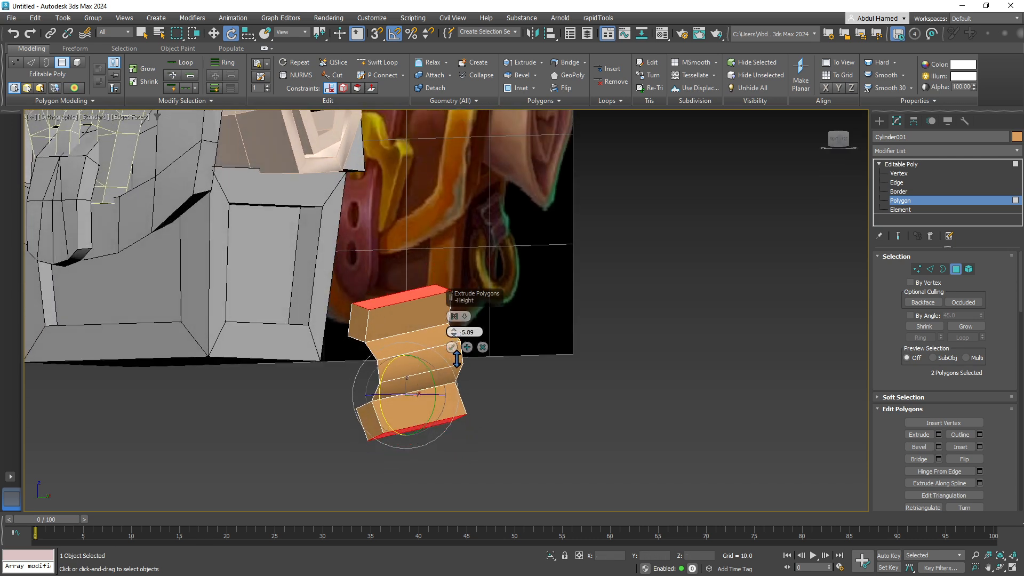
click(452, 348)
Step: Move the two extruded end faces along X toward the backpack
alt+middle_drag(451, 355, 469, 363)
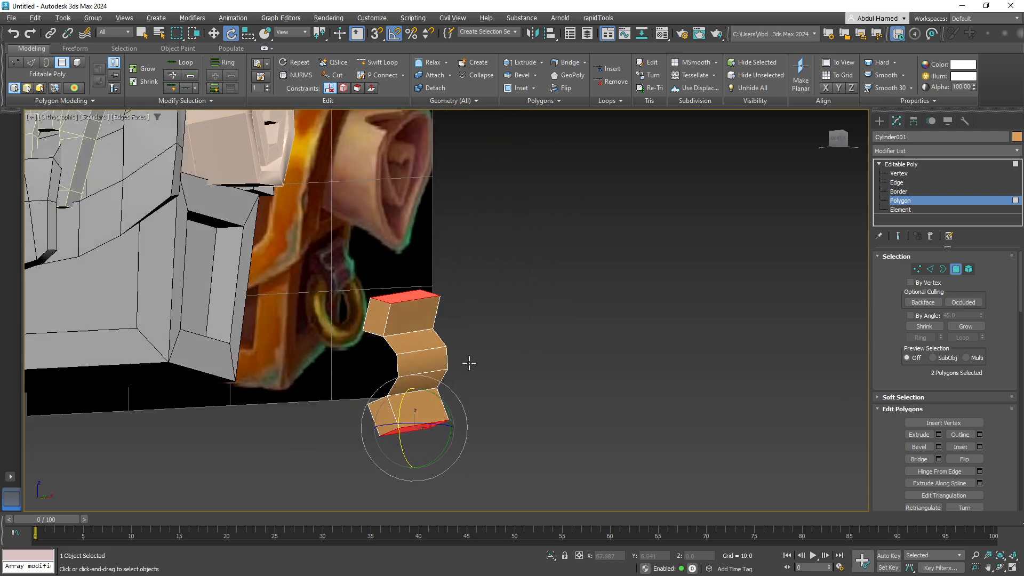
key(w)
drag(453, 422, 419, 426)
Step: Level the whole part by setting its Y rotation to 90 degrees
alt+middle_drag(443, 418, 468, 422)
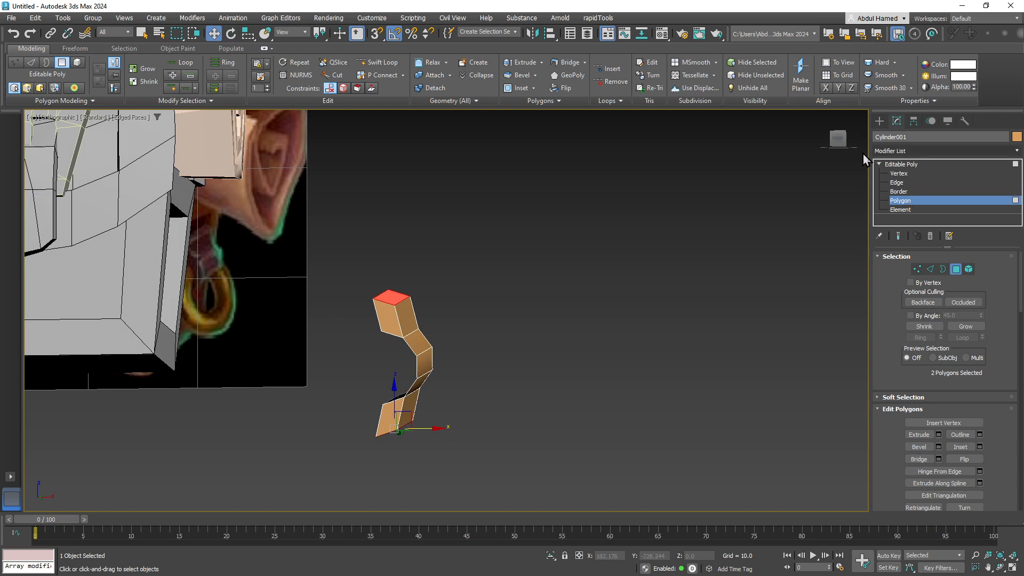
click(836, 139)
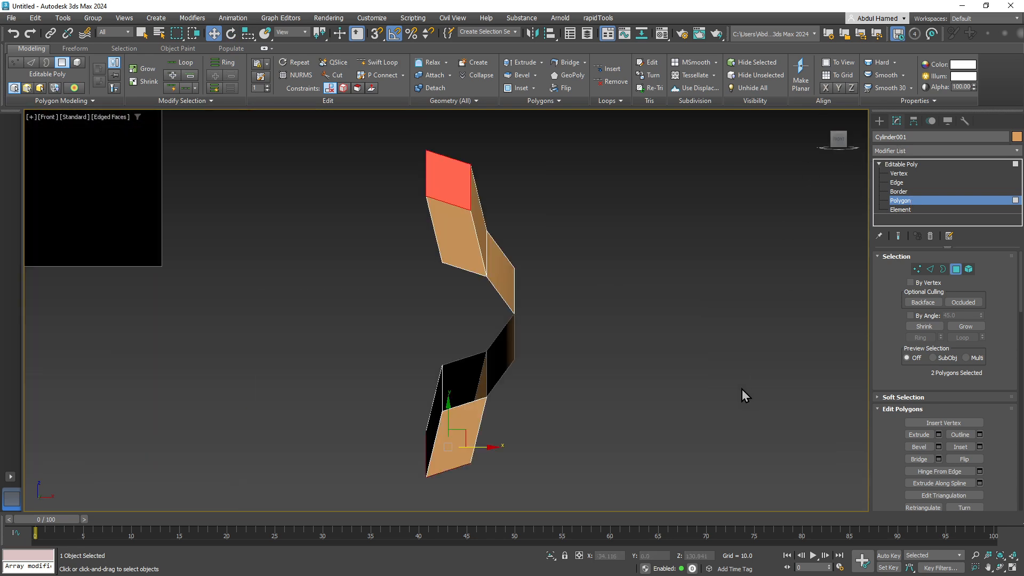
scroll(478, 369, down, 2)
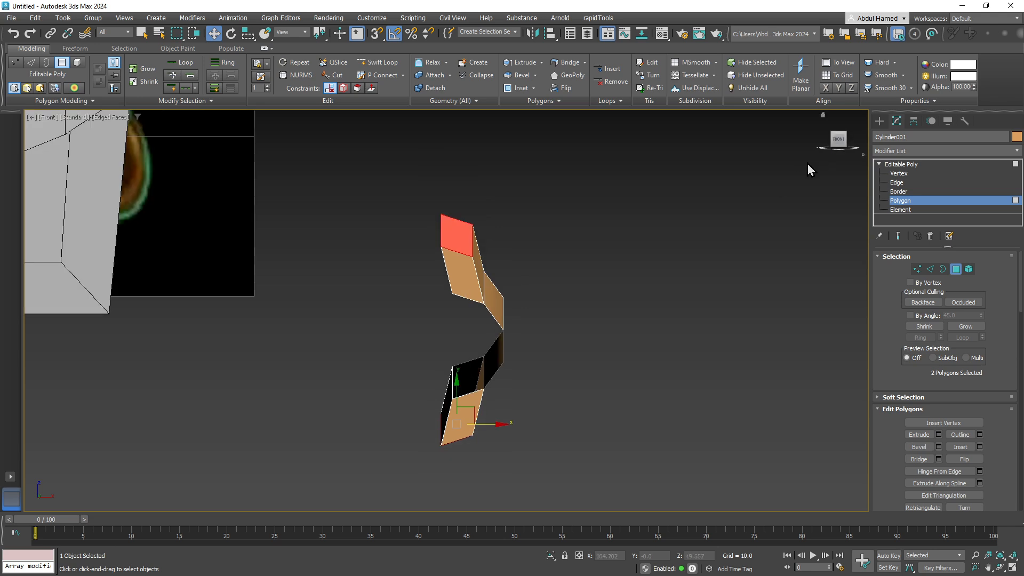
alt+middle_drag(637, 354, 540, 352)
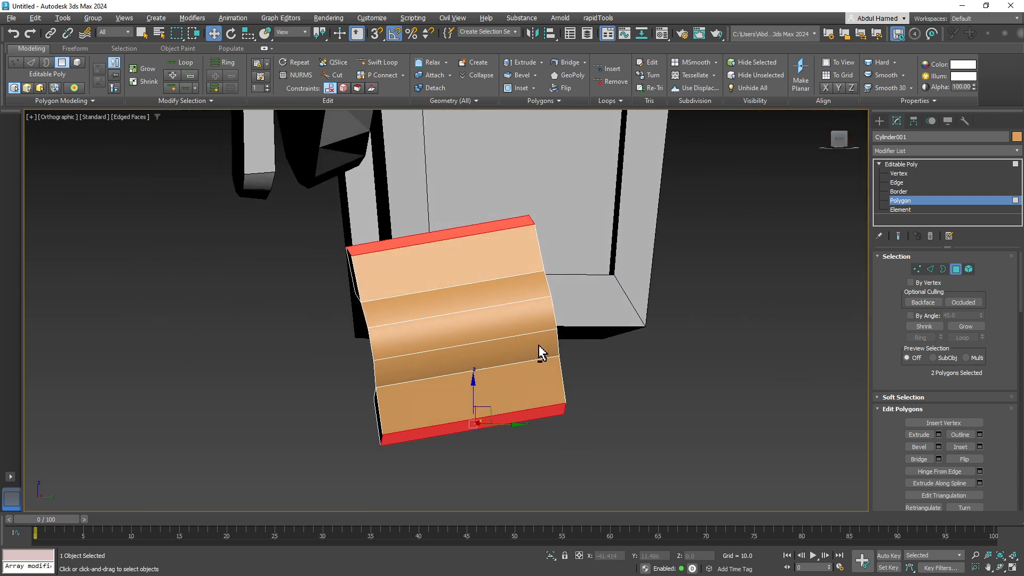
click(923, 165)
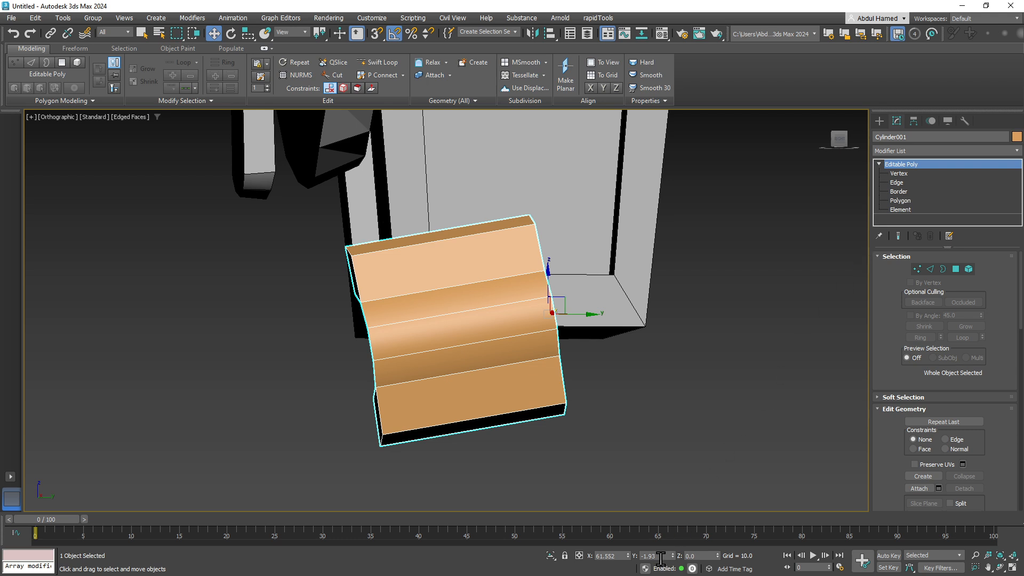
click(660, 559)
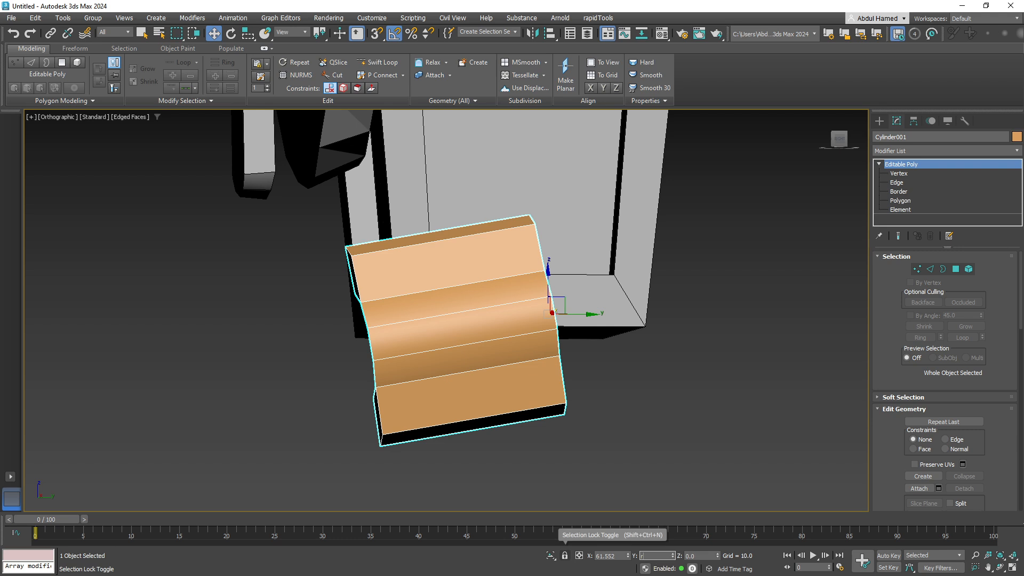
key(r)
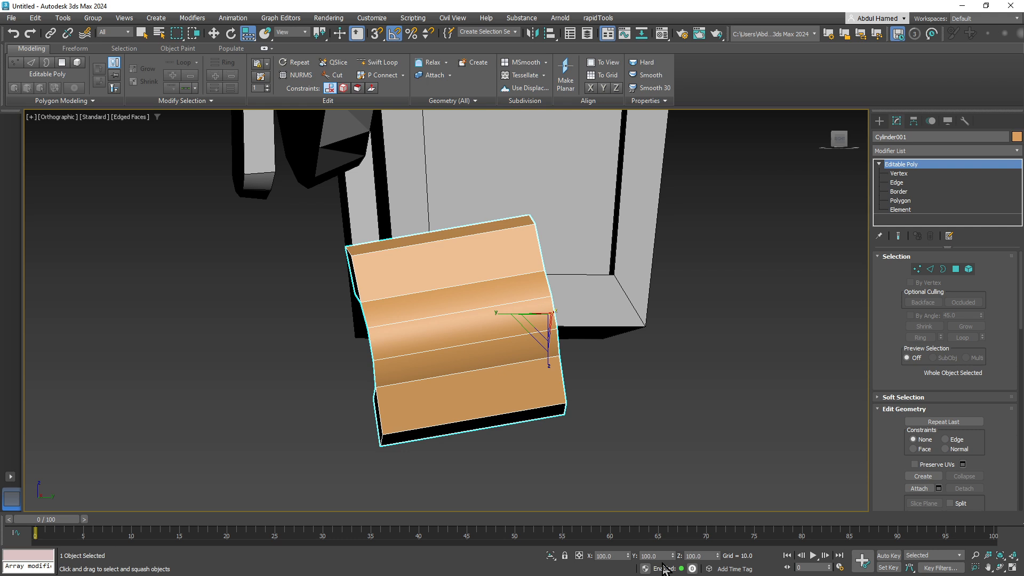
key(r)
key(e)
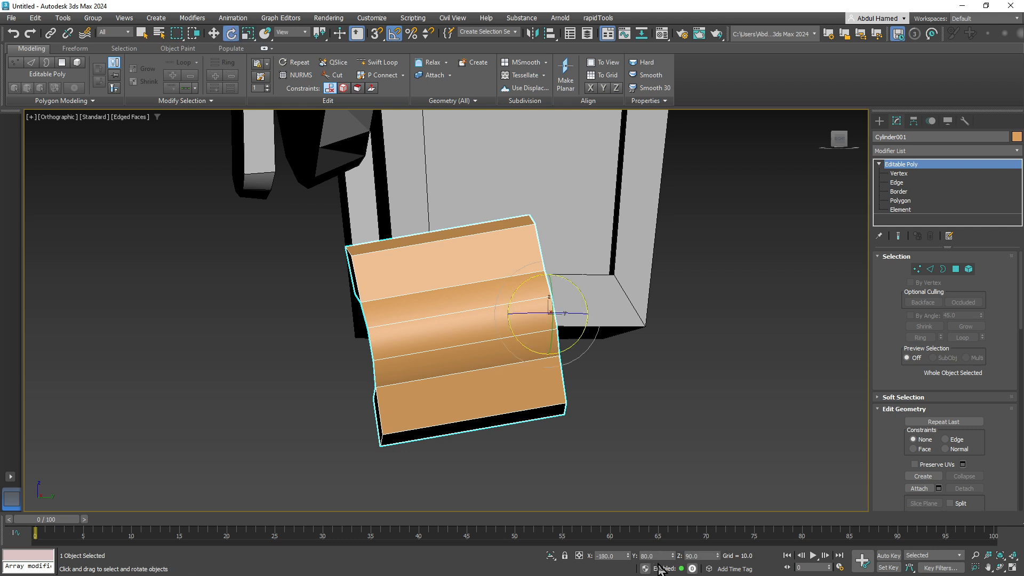
click(654, 555)
text(90)
key(Return)
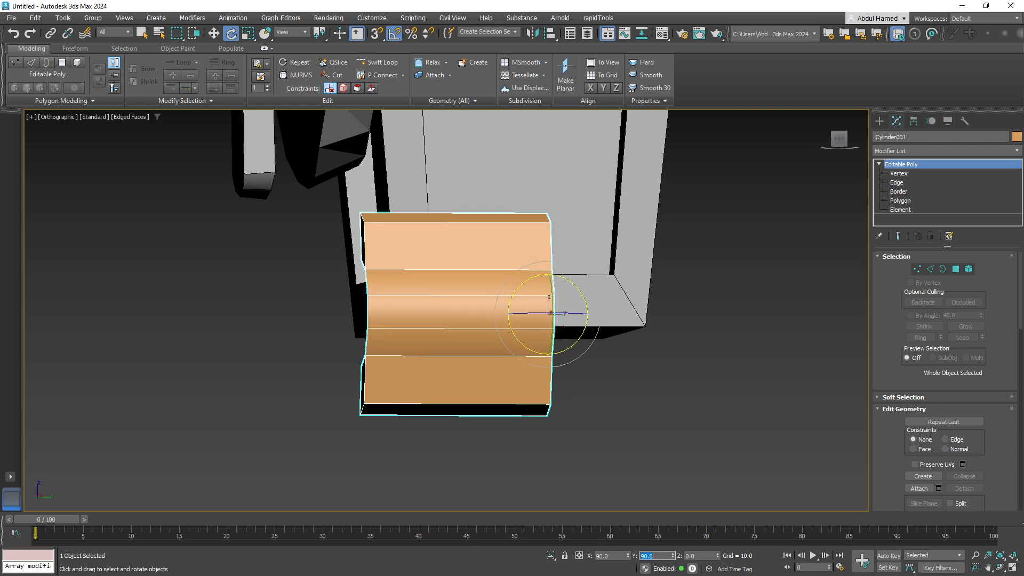
Step: With see-through display on, move both flaps' outer end vertices about 1.36 along X so the flap sides run vertically in front view
alt+middle_drag(371, 399, 470, 403)
key(w)
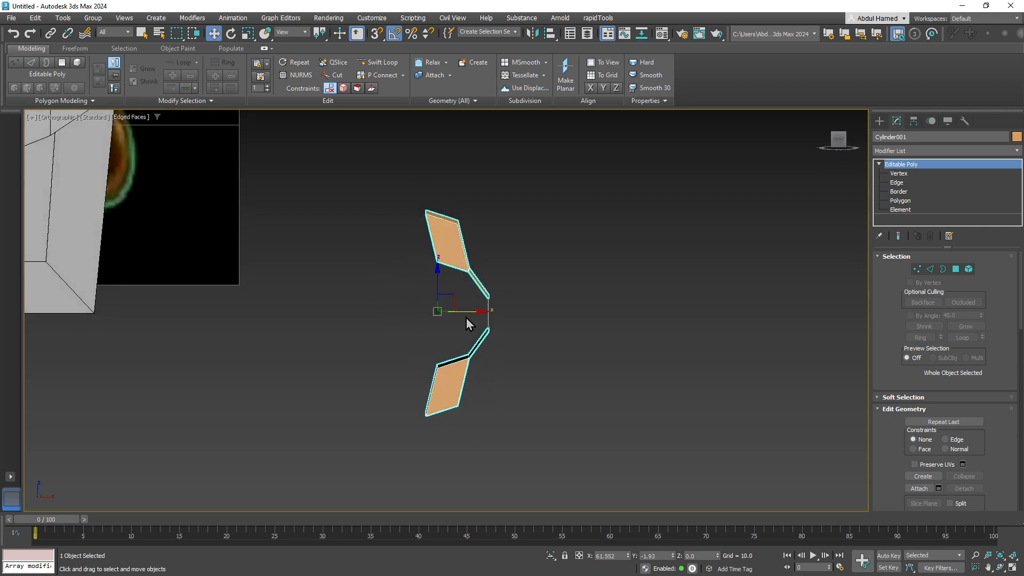
key(1)
drag(513, 190, 404, 232)
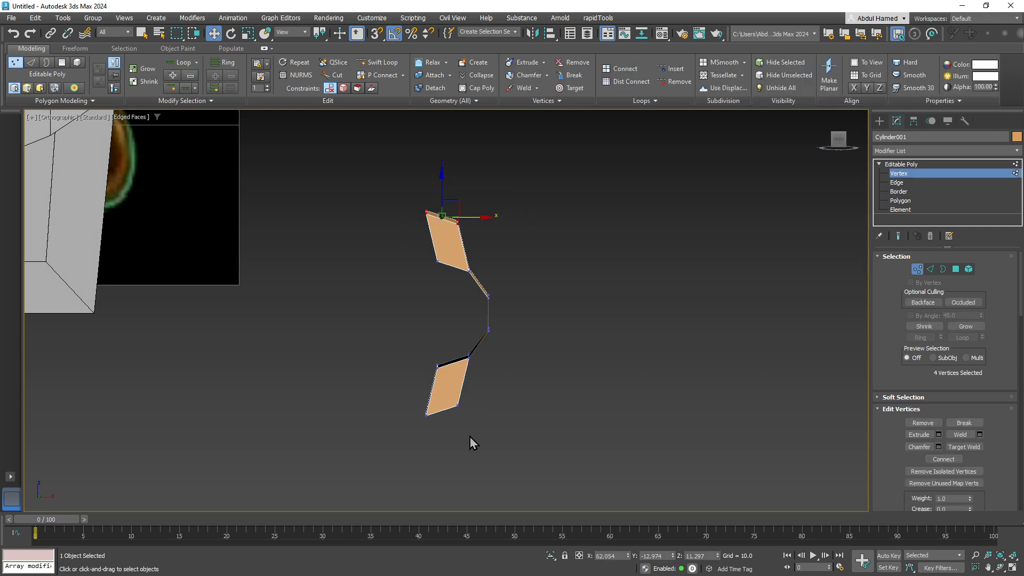
ctrl+drag(469, 436, 397, 401)
key(alt+x)
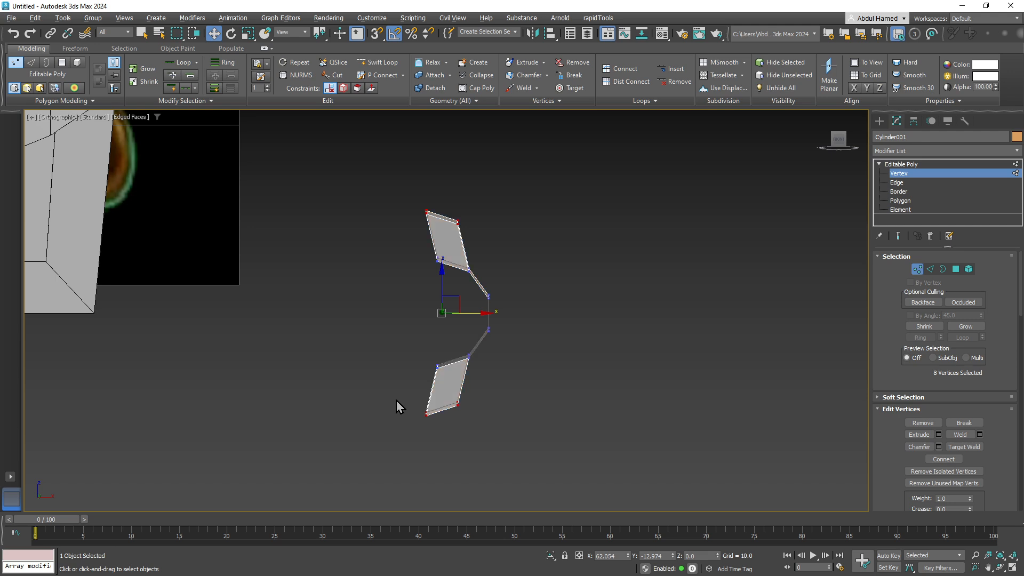
click(838, 147)
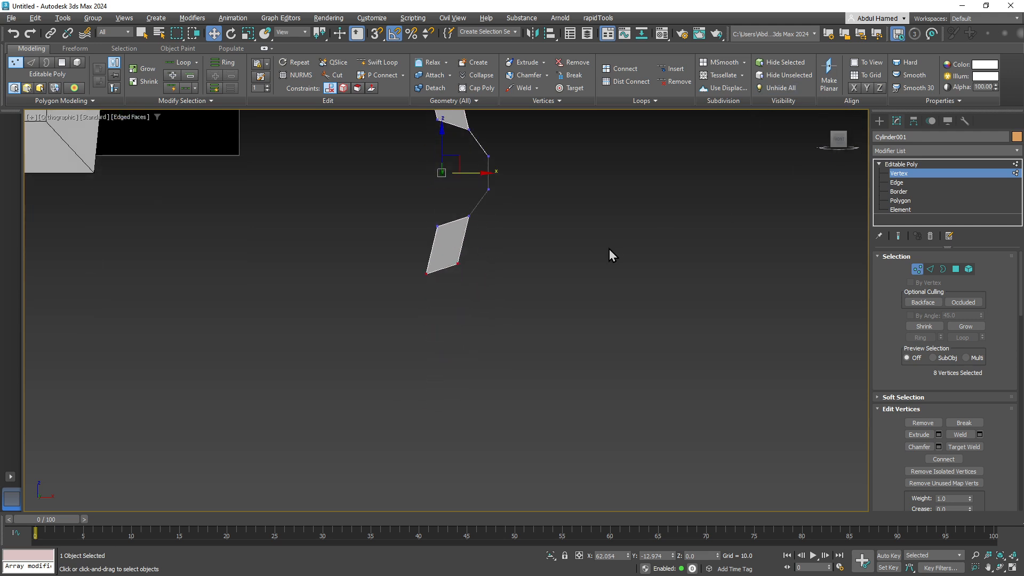
scroll(599, 322, up, 5)
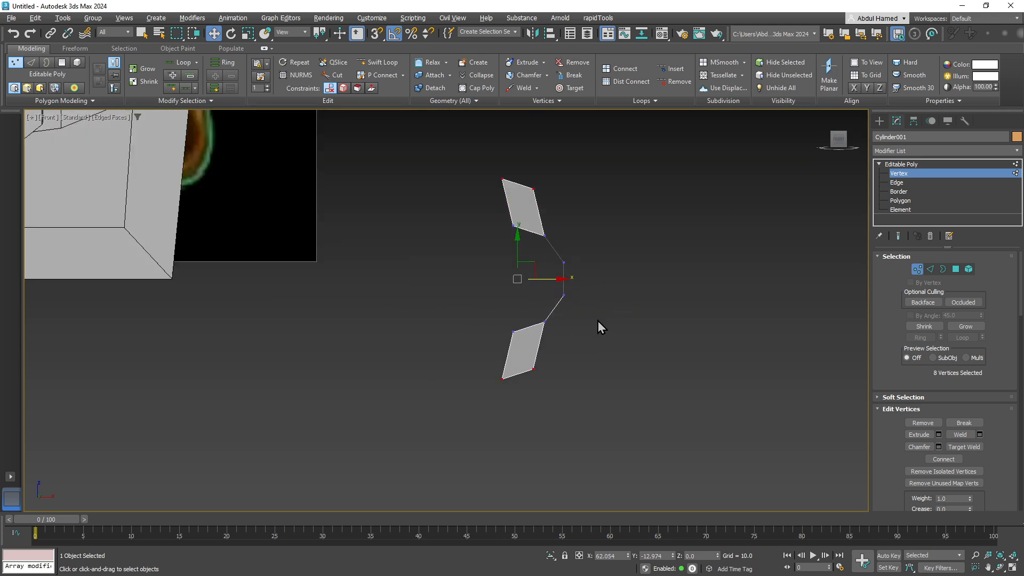
middle_drag(507, 322, 498, 325)
scroll(499, 325, up, 3)
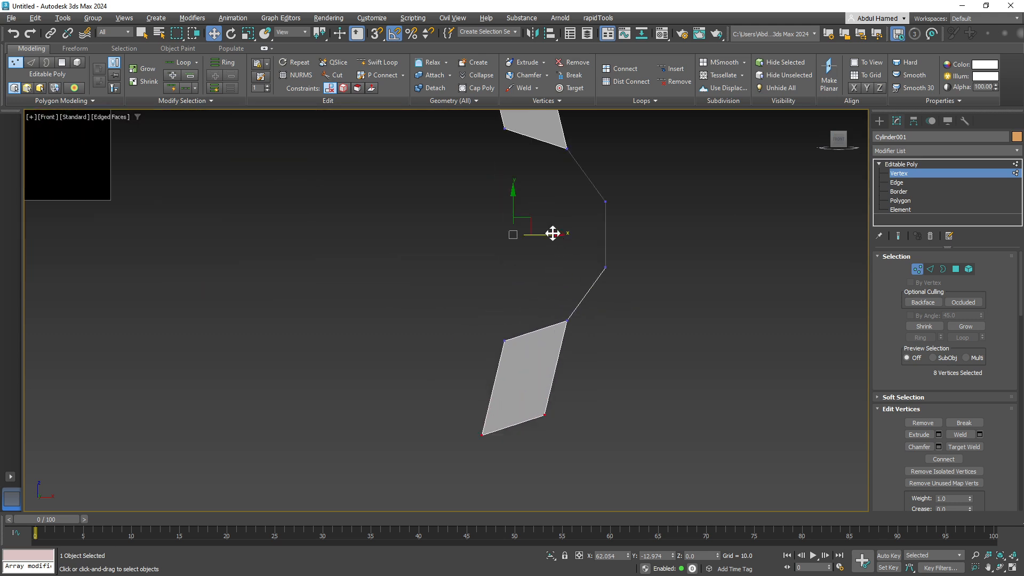
drag(552, 234, 574, 238)
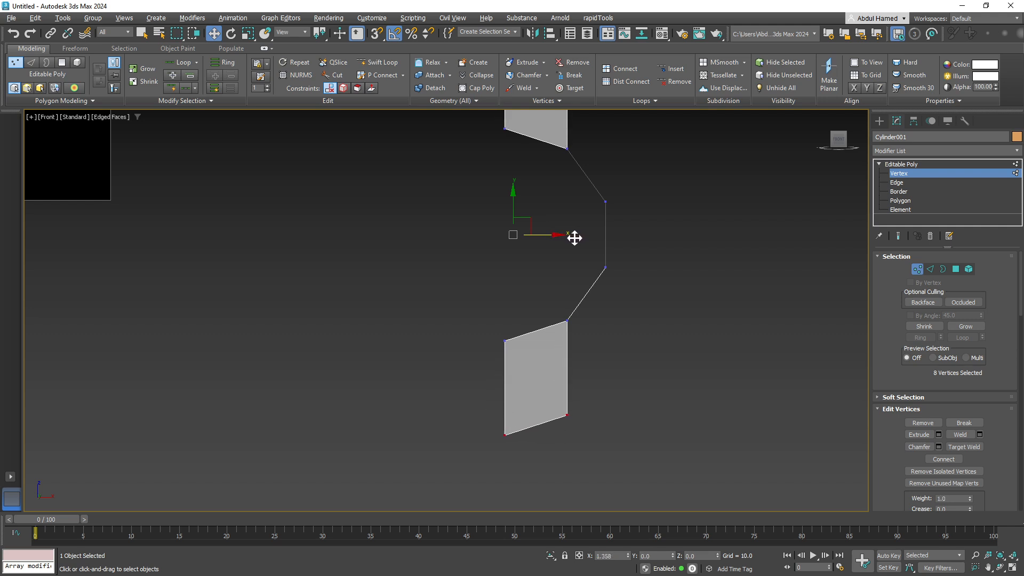
Step: Scale the flaps' four outer end vertices on the side away from the backpack vertically to about 112% to level the flap ends
middle_drag(554, 283, 542, 355)
scroll(542, 335, down, 2)
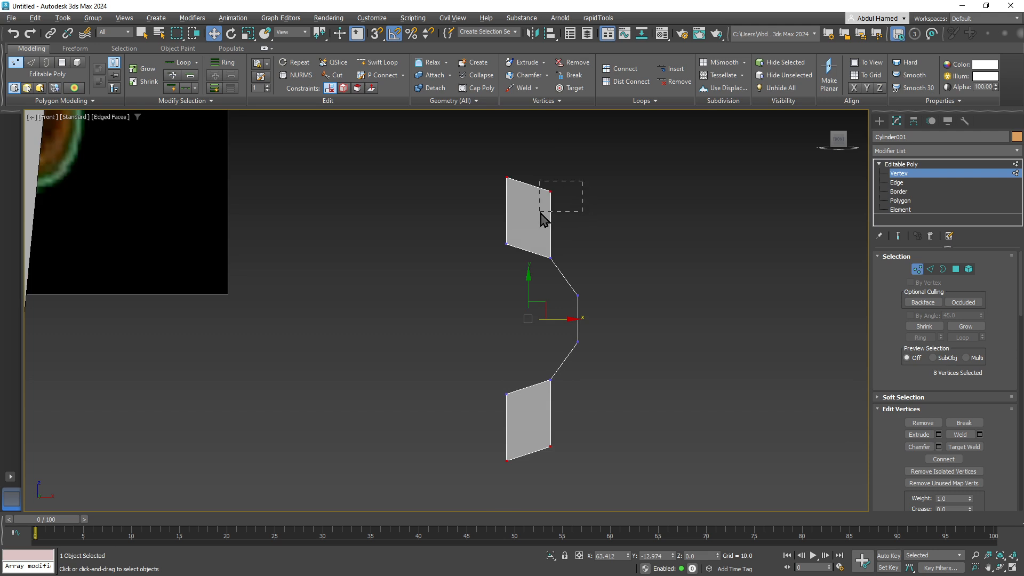
drag(539, 212, 539, 213)
ctrl+drag(560, 422, 542, 454)
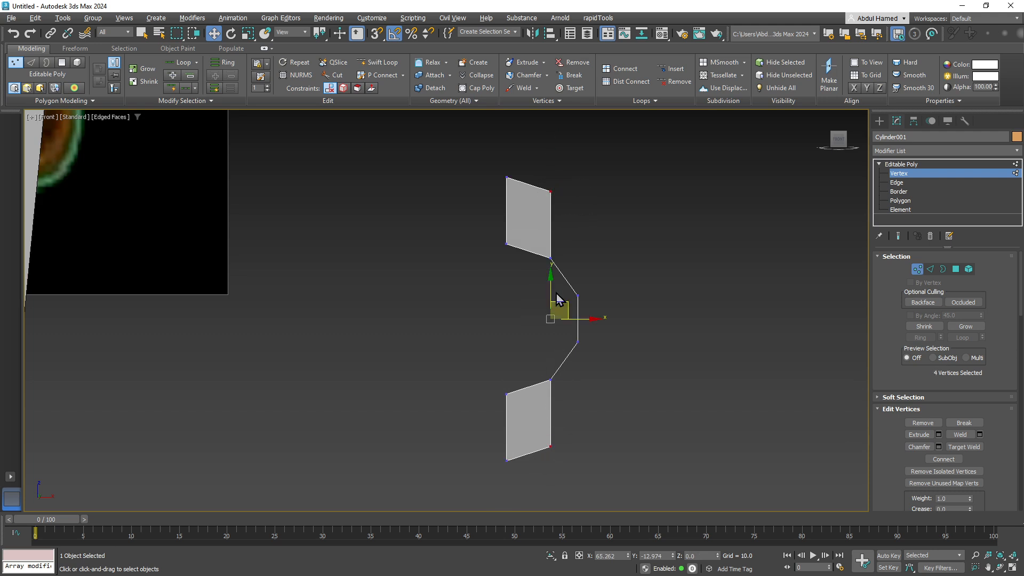
key(r)
drag(549, 268, 556, 263)
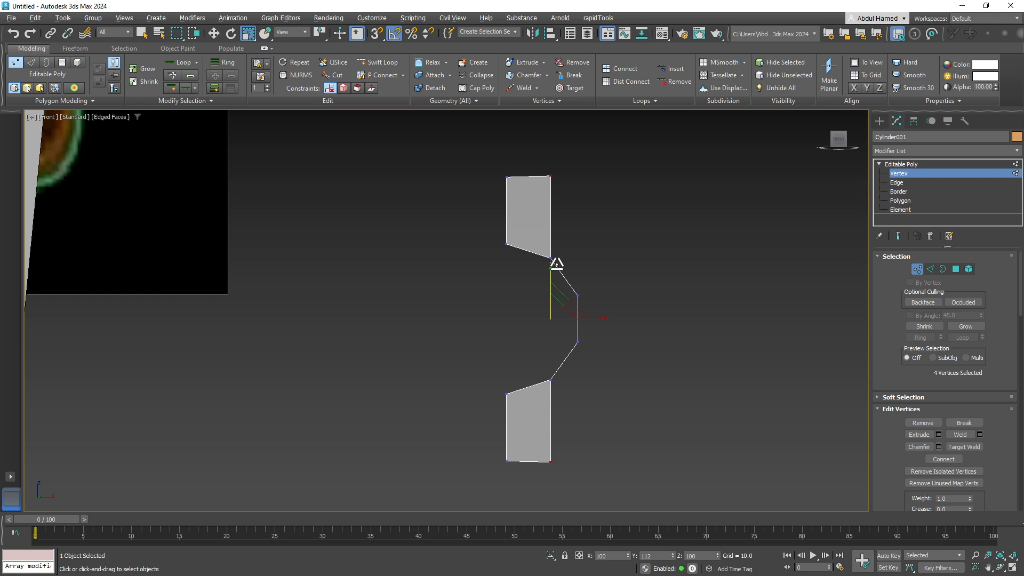
scroll(594, 325, down, 3)
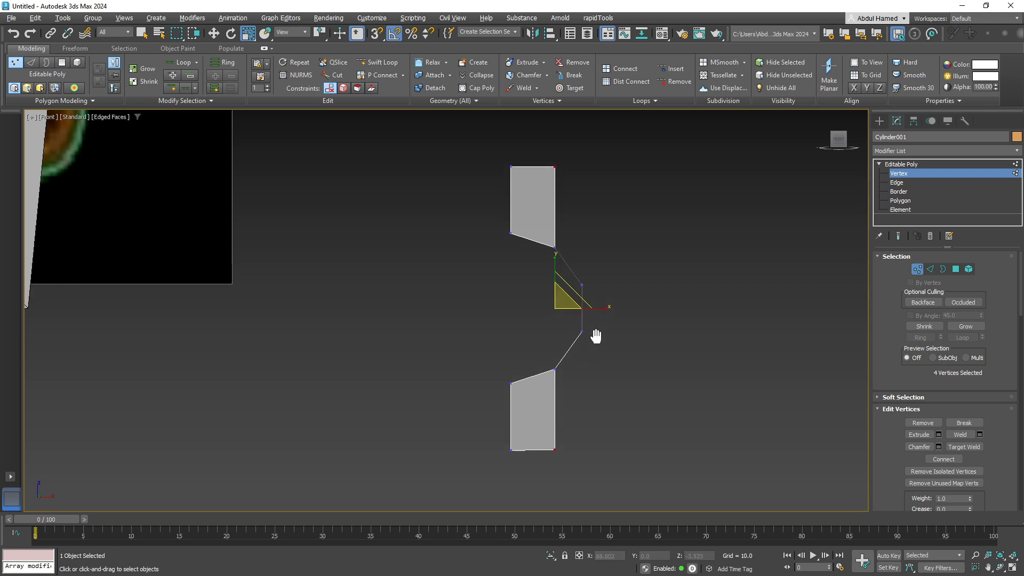
middle_drag(595, 310, 507, 389)
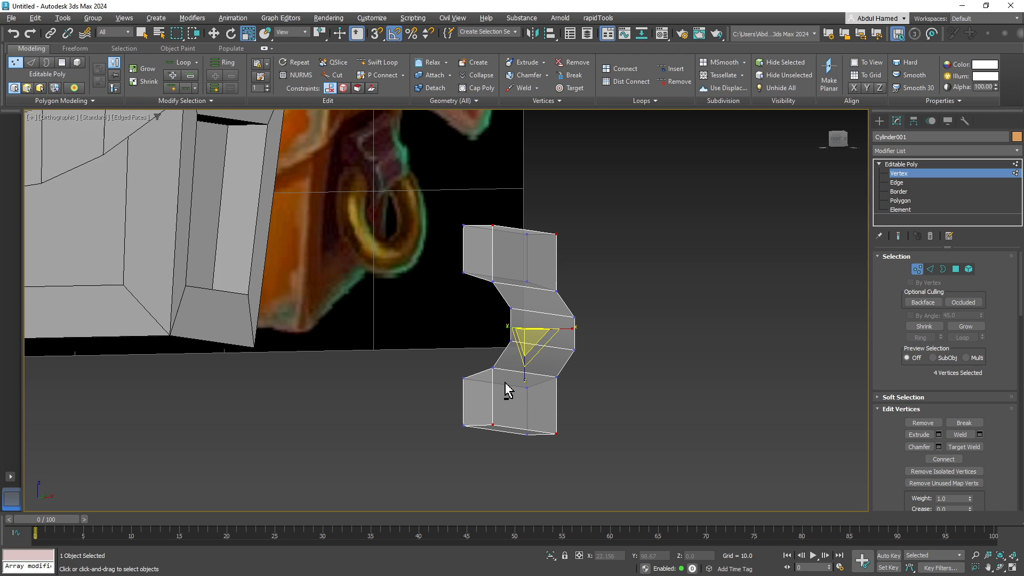
alt+middle_drag(506, 389, 528, 391)
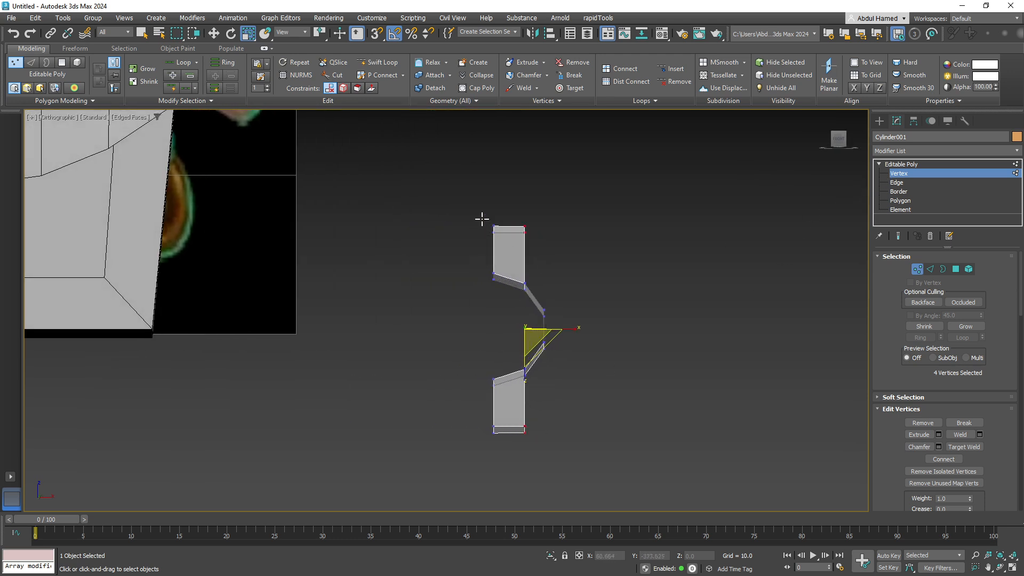
Step: Move the flaps' eight vertices on the side facing the backpack about 0.44 along X to make the flaps thinner
drag(501, 458, 502, 459)
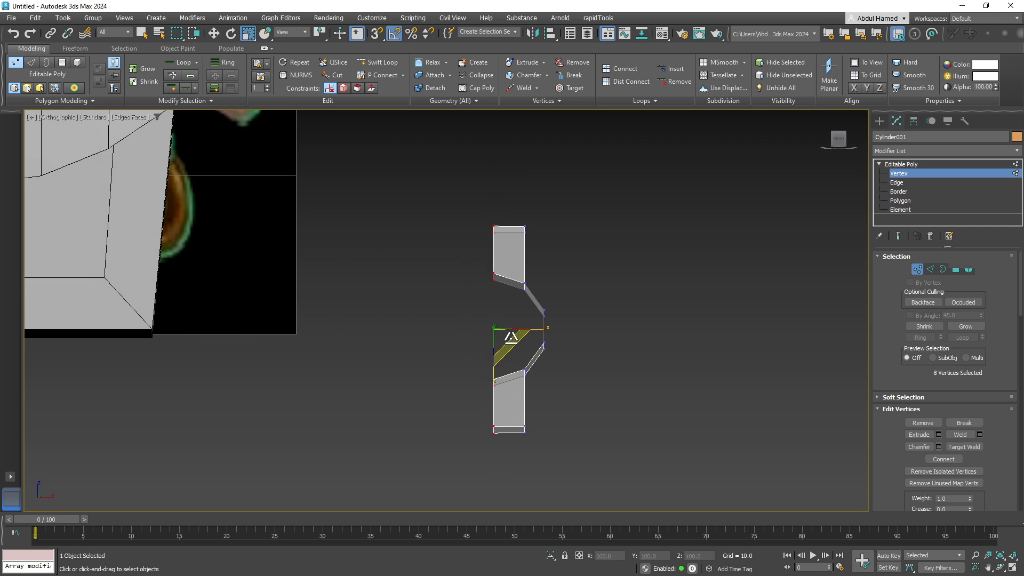
key(w)
drag(533, 329, 536, 329)
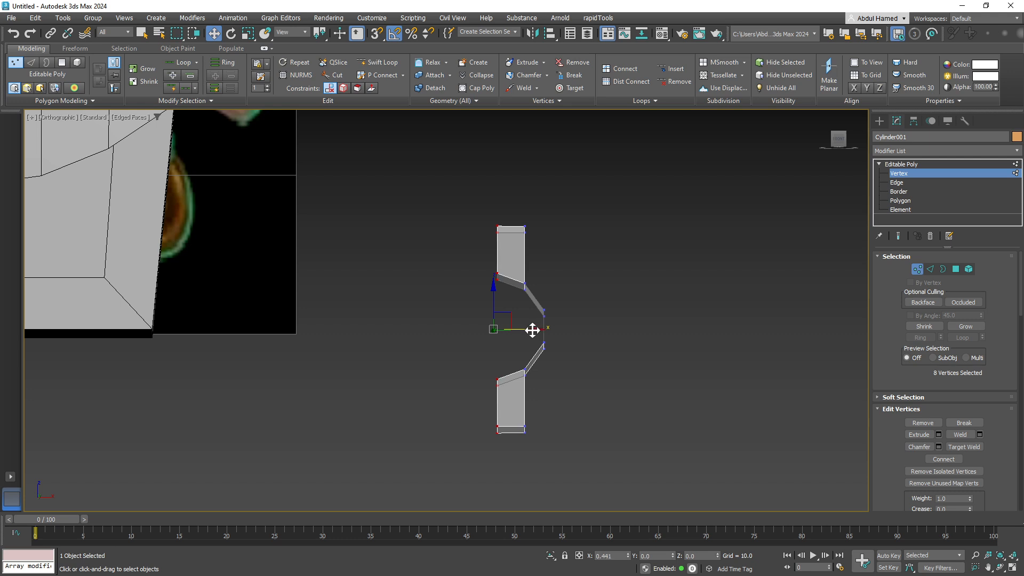
Step: Scale the eight outer end vertices of both flaps vertically toward the centre to shorten the flaps
drag(544, 472, 476, 414)
ctrl+drag(544, 206, 476, 237)
key(r)
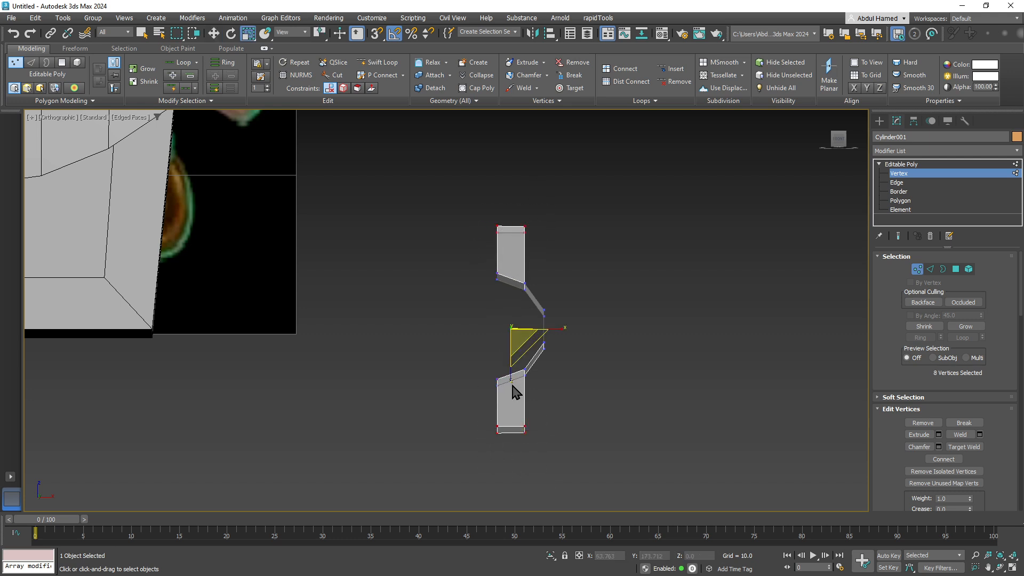
drag(511, 380, 512, 373)
Step: Chamfer the two long edges where the flaps meet the curved section, with an amount of 1.202 and one segment
alt+middle_drag(610, 372, 533, 379)
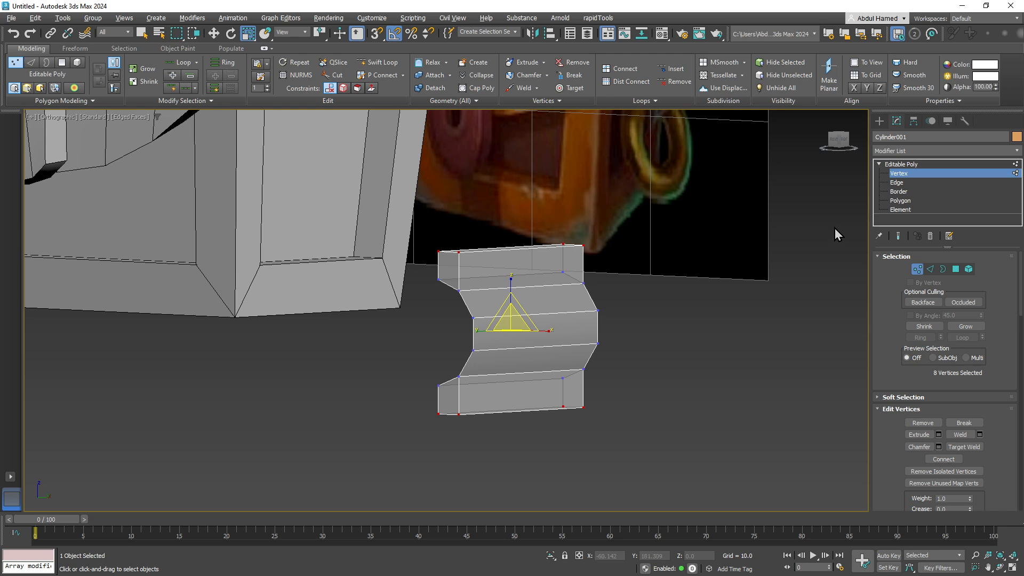
click(896, 182)
click(551, 287)
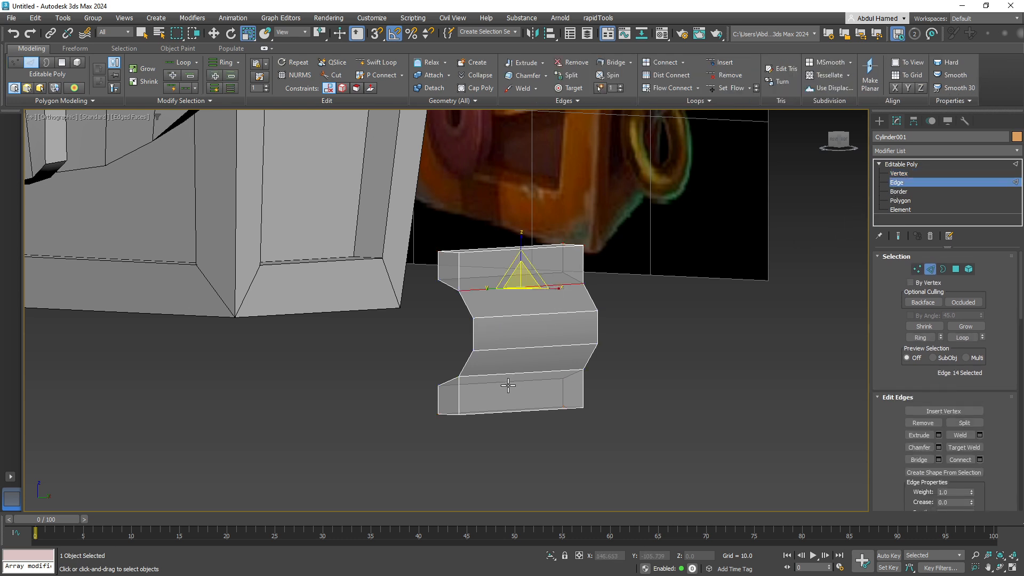
ctrl+click(510, 376)
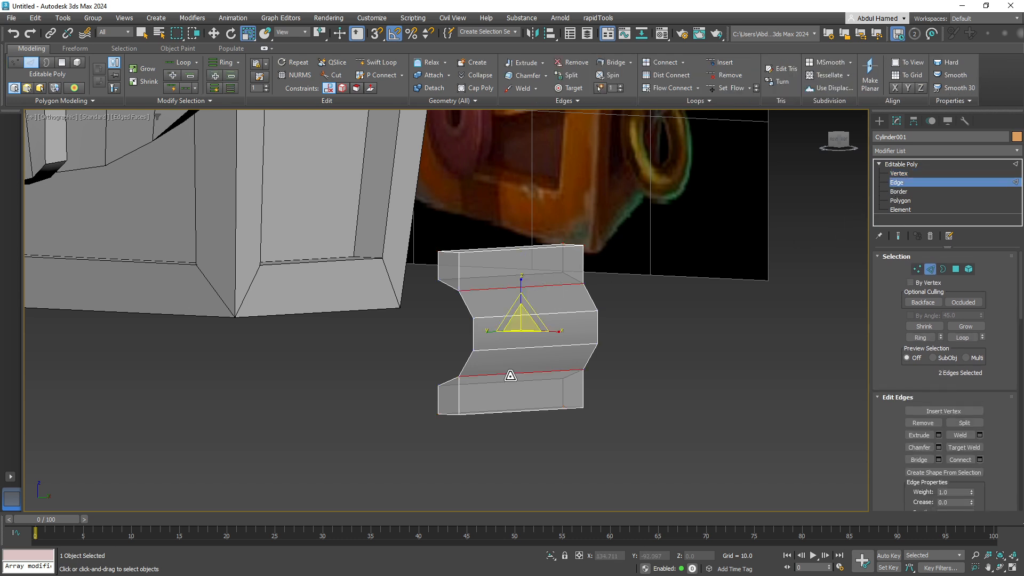
click(938, 448)
alt+middle_drag(504, 407, 413, 392)
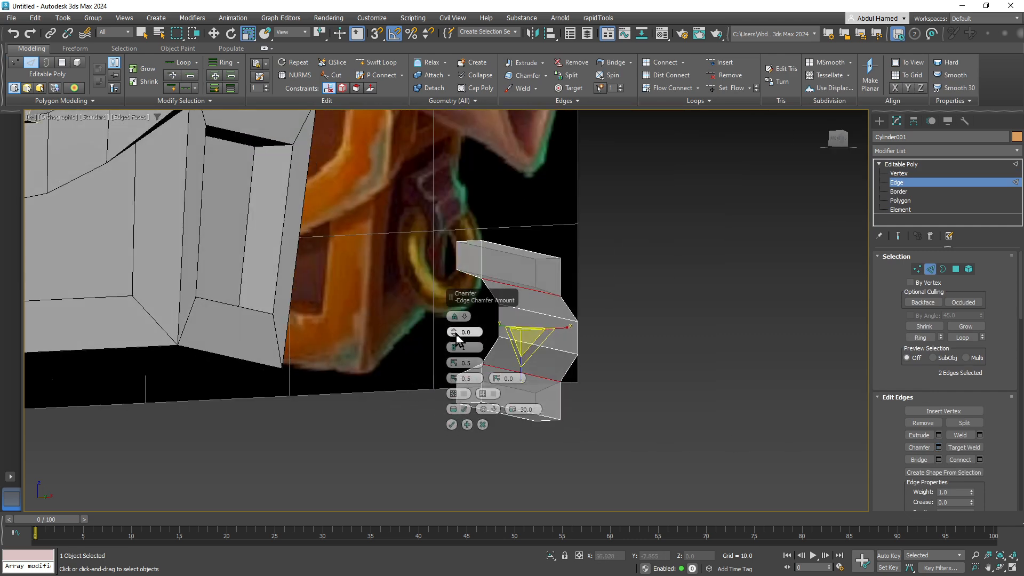
drag(455, 333, 458, 320)
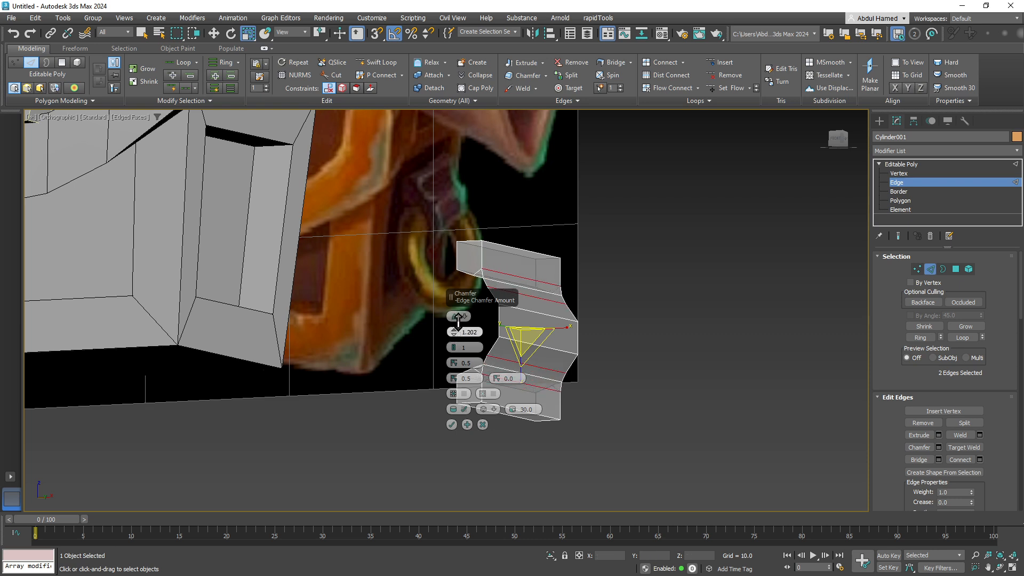
alt+middle_drag(347, 302, 369, 312)
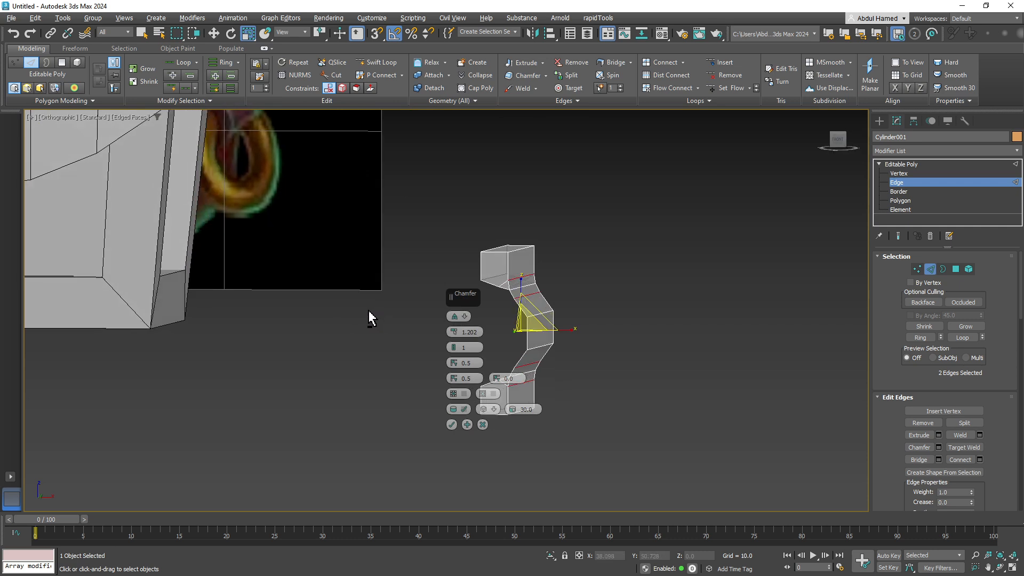
click(451, 425)
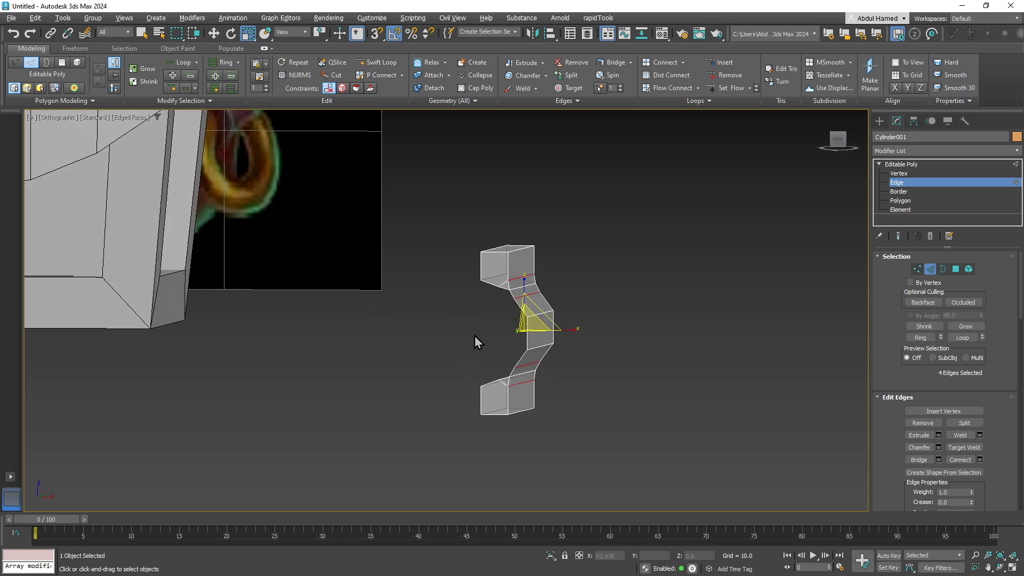
Step: Turn off see-through display and target-weld the extra chamfer vertices under the upper flap to its lower back corners on both sides
alt+middle_drag(475, 340, 567, 300)
key(alt+x)
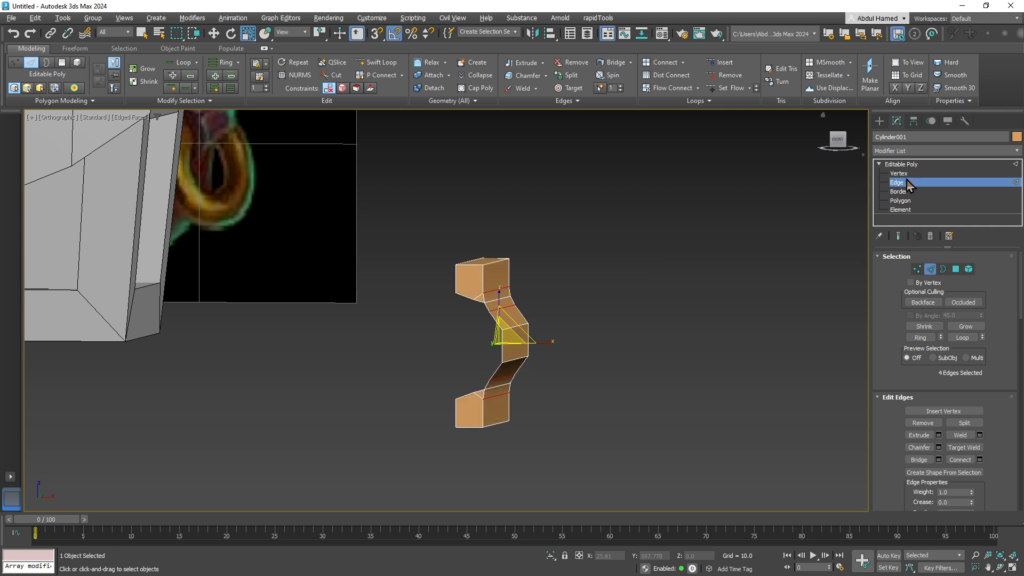
click(908, 174)
middle_drag(485, 305, 505, 322)
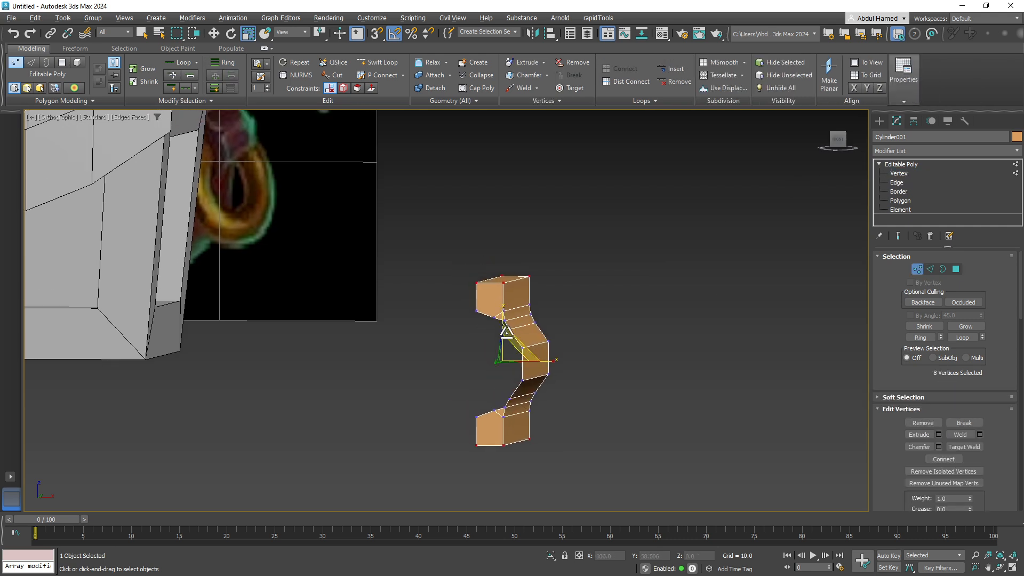
scroll(505, 322, up, 4)
scroll(505, 322, up, 4)
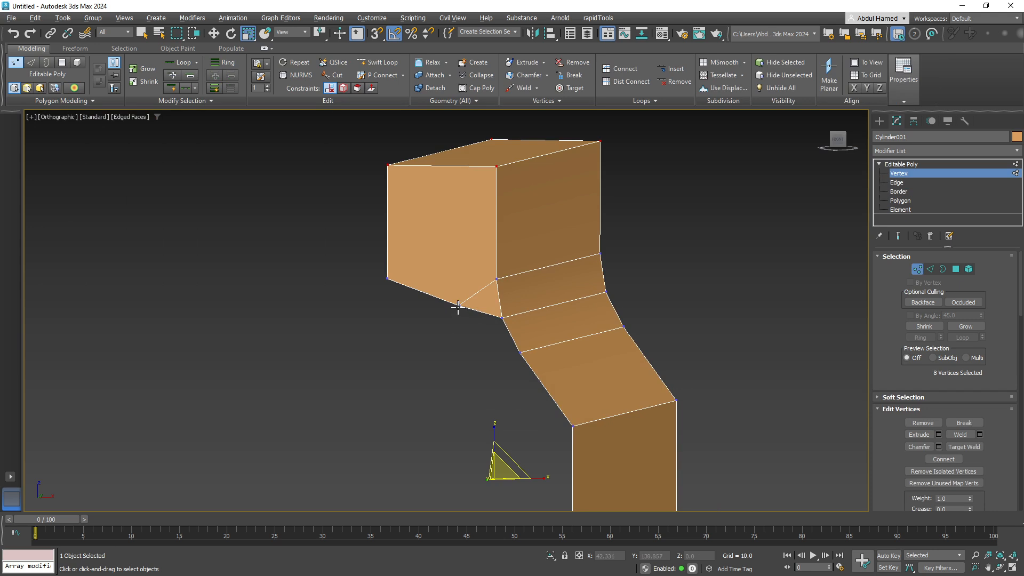
click(963, 447)
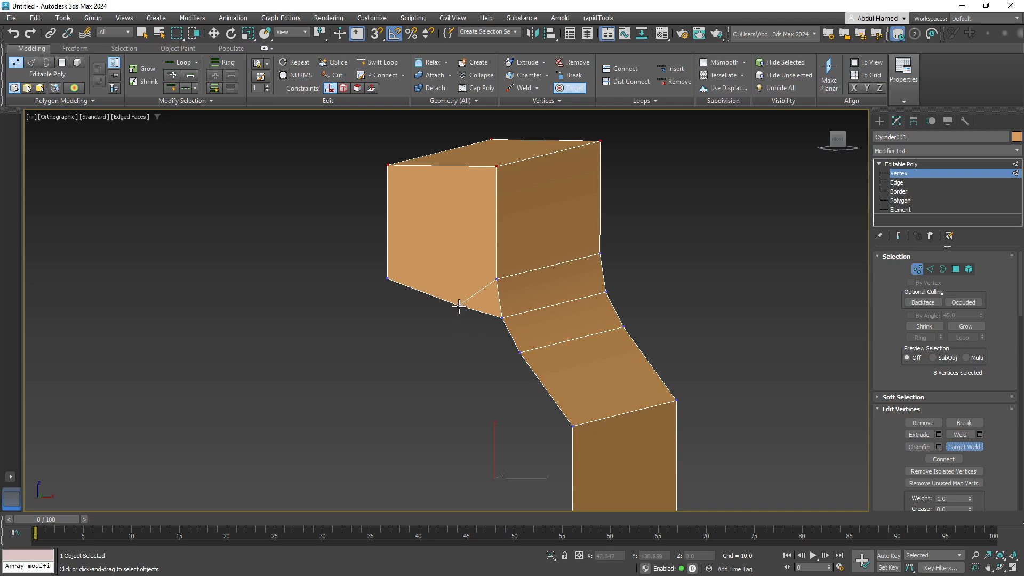
click(388, 278)
alt+middle_drag(560, 306, 615, 286)
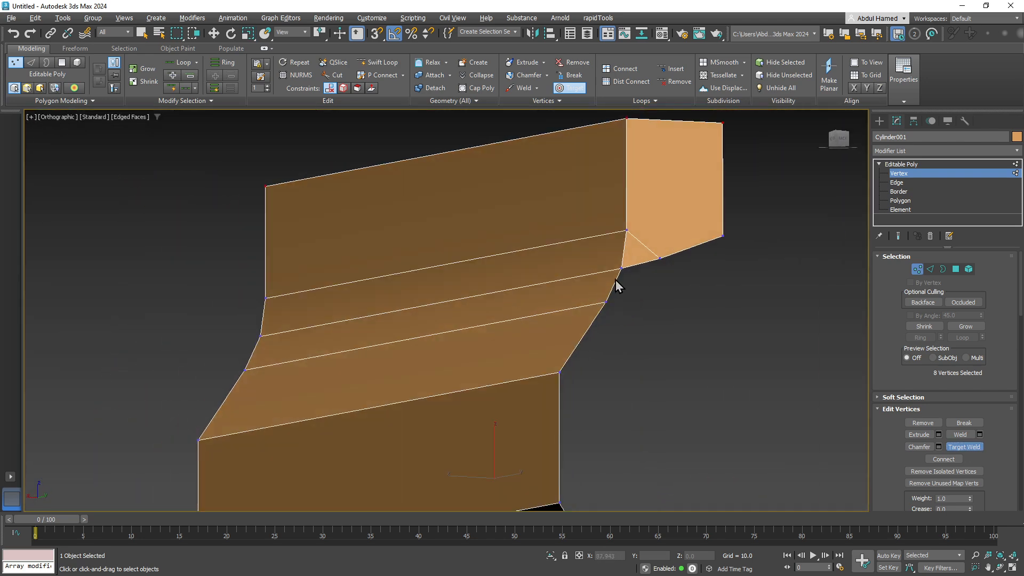
click(721, 237)
Step: Target-weld the extra chamfer vertices above the lower flap to its upper back corners on both sides
alt+middle_drag(600, 370, 402, 312)
click(585, 281)
click(535, 297)
click(563, 267)
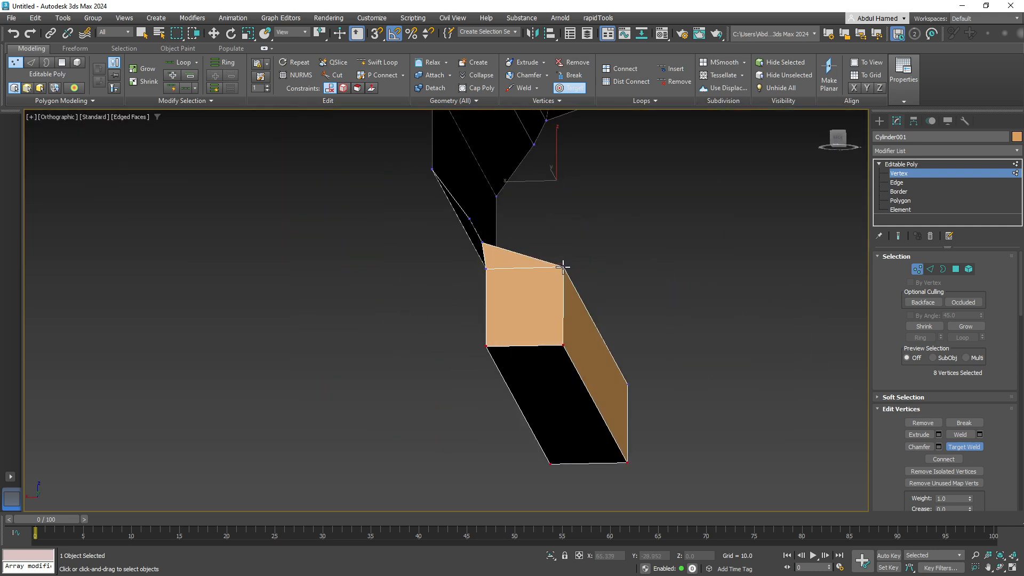
alt+middle_drag(535, 267, 609, 385)
scroll(593, 383, up, 5)
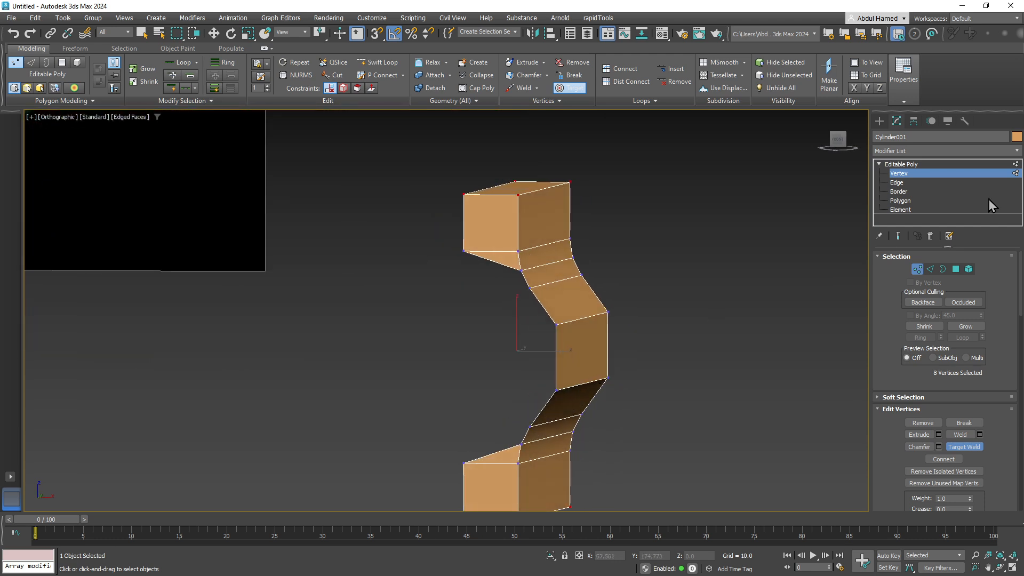
Step: Insert three curvature-following edge loops with Swift Loop: one across the middle face and one across each sloped face of the curved section
click(924, 182)
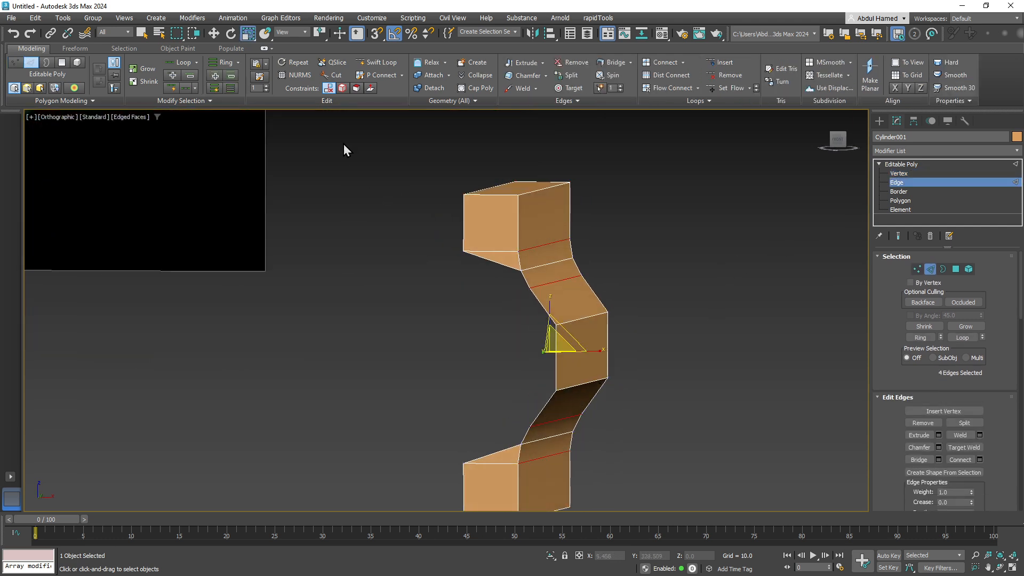
click(376, 62)
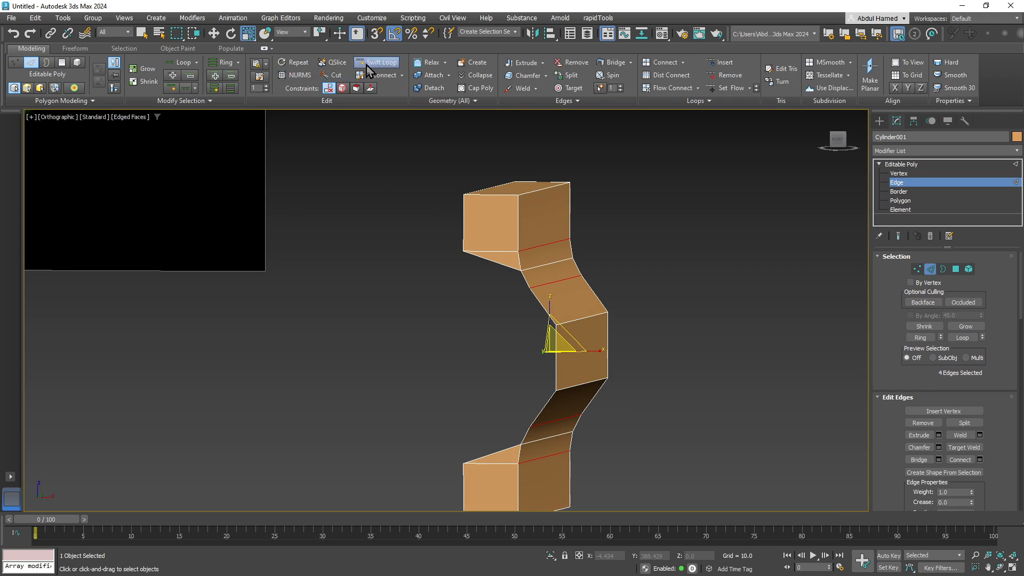
click(560, 361)
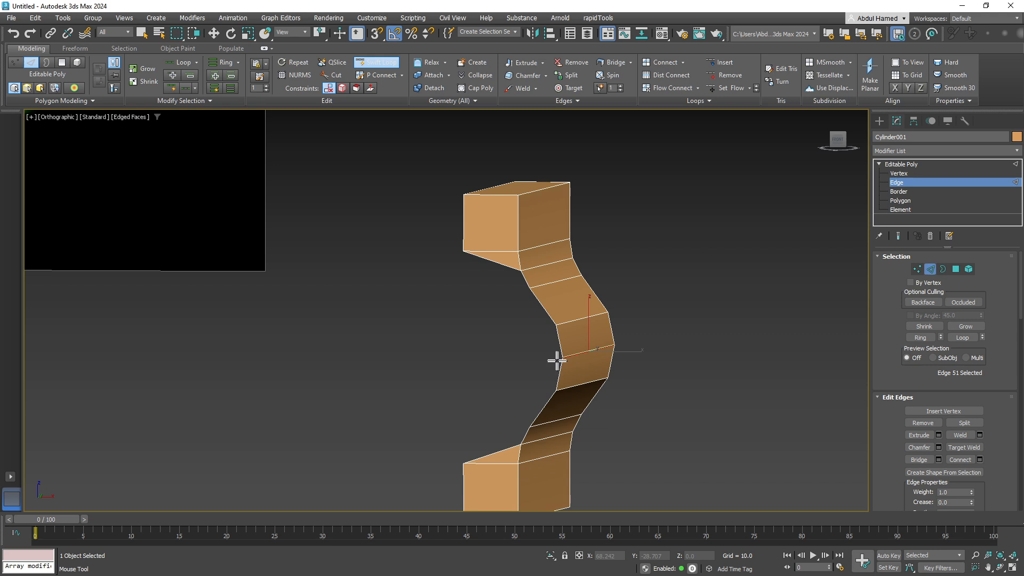
click(549, 305)
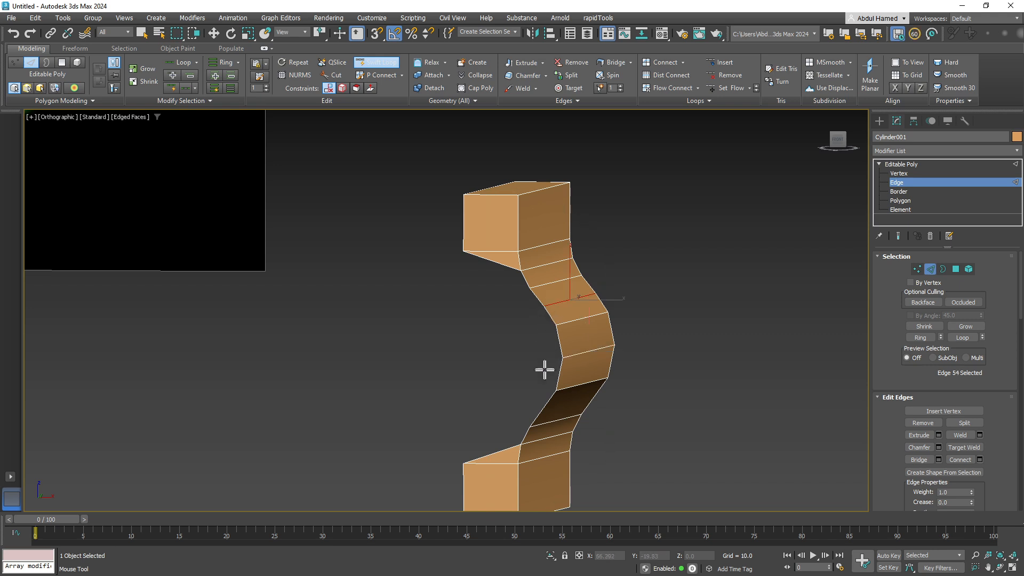
click(542, 411)
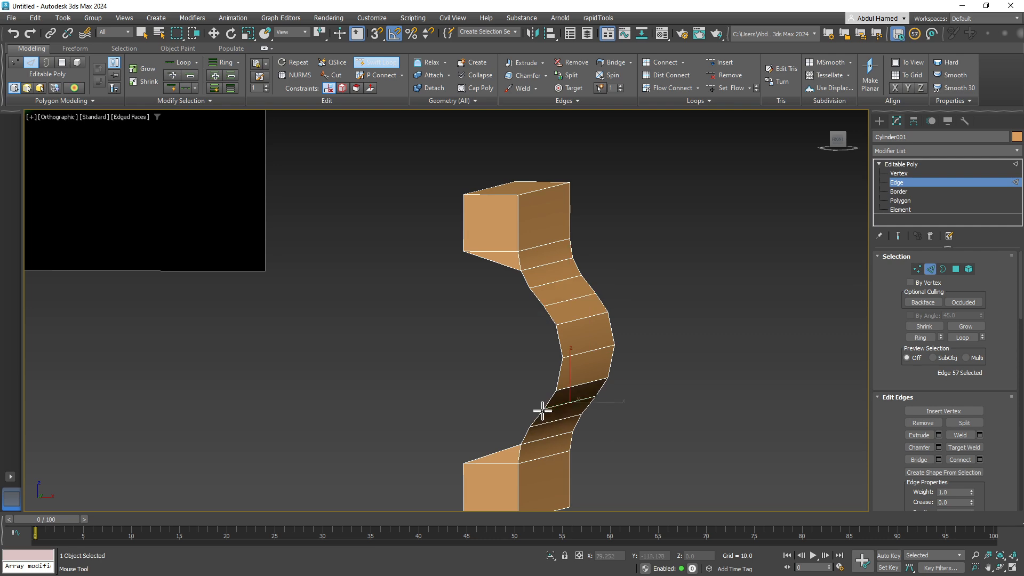
scroll(523, 388, down, 3)
drag(529, 389, 542, 393)
Step: Extrude all 12 outward-facing polygons, from the upper flap down the curve to the lower flap, by 2.221
alt+middle_drag(542, 393, 507, 398)
click(913, 202)
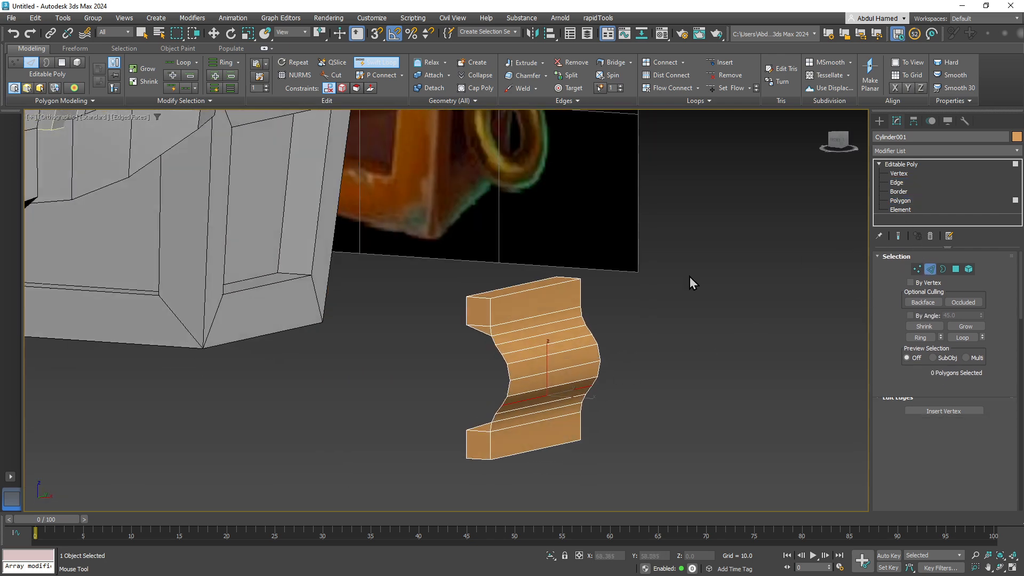
key(w)
click(549, 297)
ctrl+click(553, 331)
ctrl+click(553, 341)
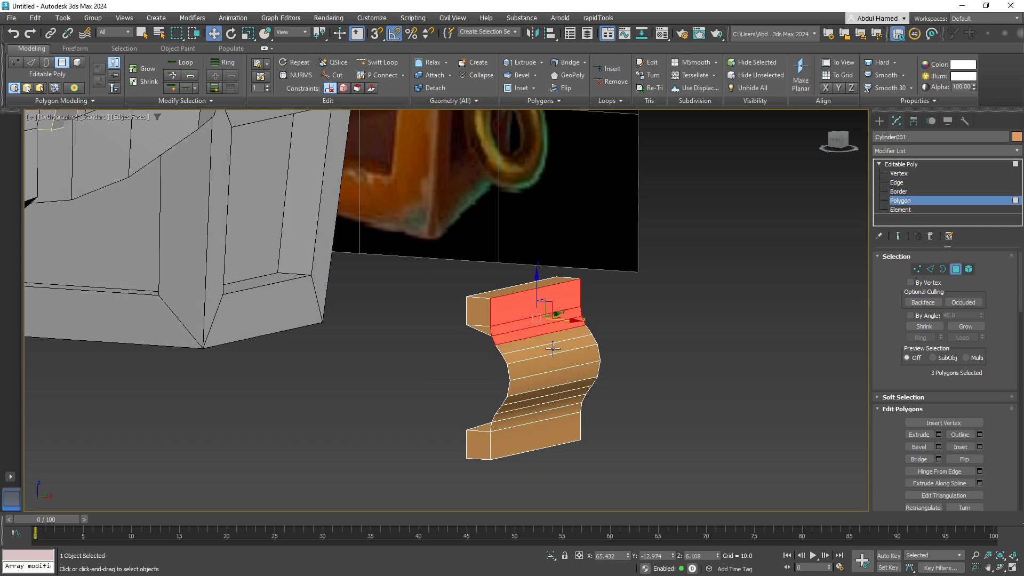
ctrl+click(551, 347)
ctrl+click(553, 353)
ctrl+click(552, 362)
ctrl+click(549, 376)
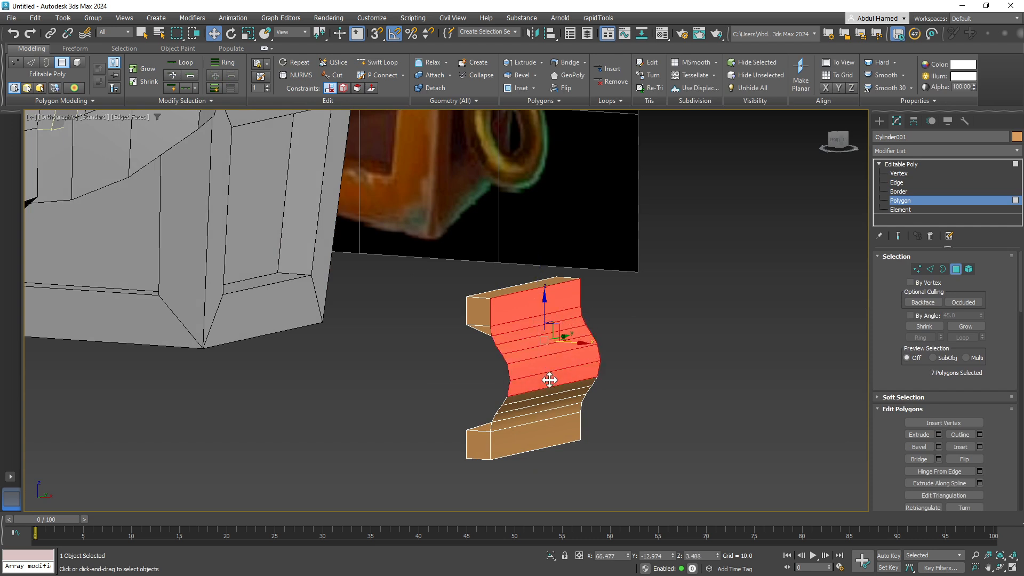
ctrl+click(539, 394)
ctrl+click(526, 411)
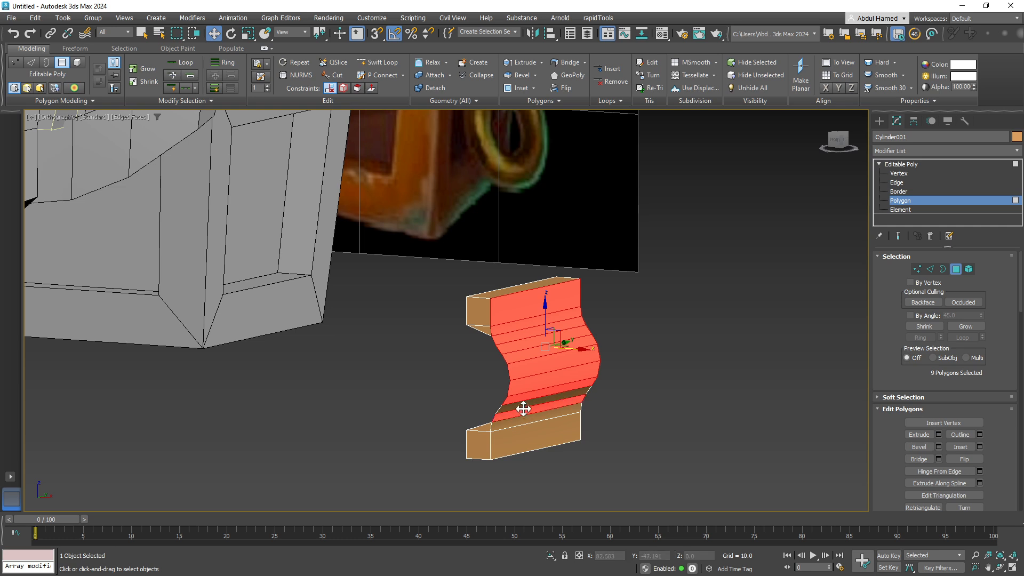
ctrl+click(523, 408)
ctrl+click(516, 420)
ctrl+click(512, 437)
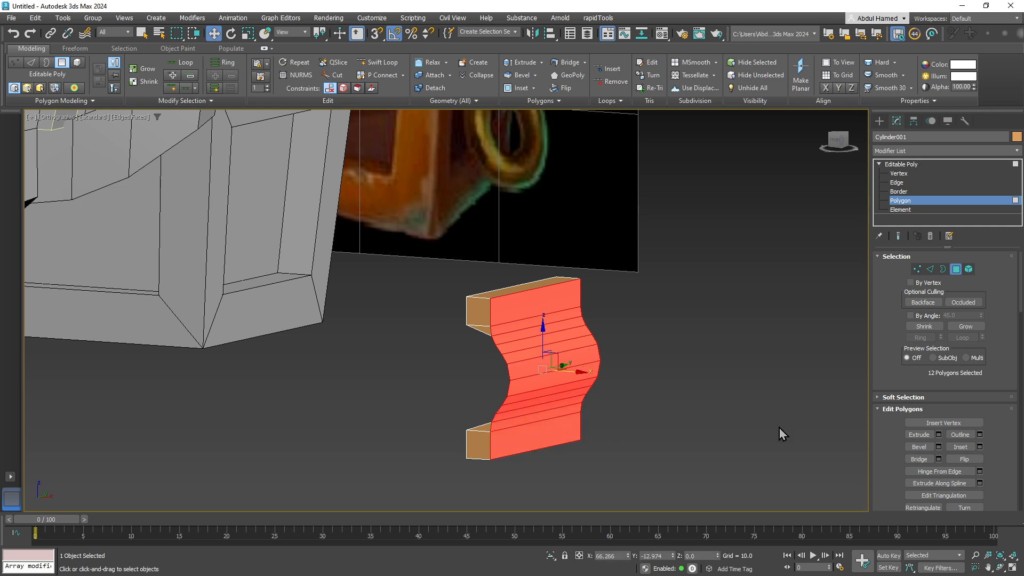
click(938, 435)
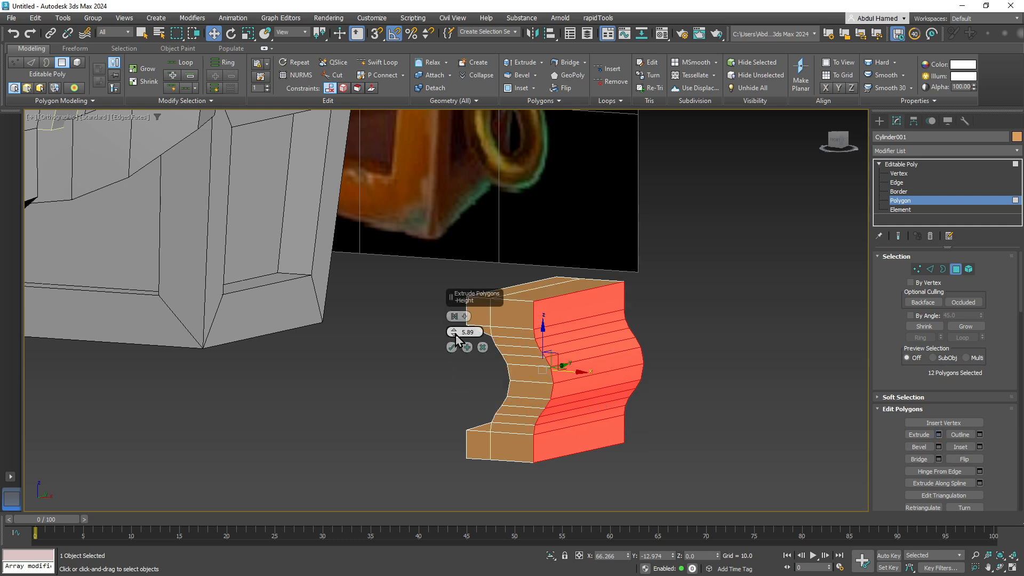
drag(456, 340, 460, 364)
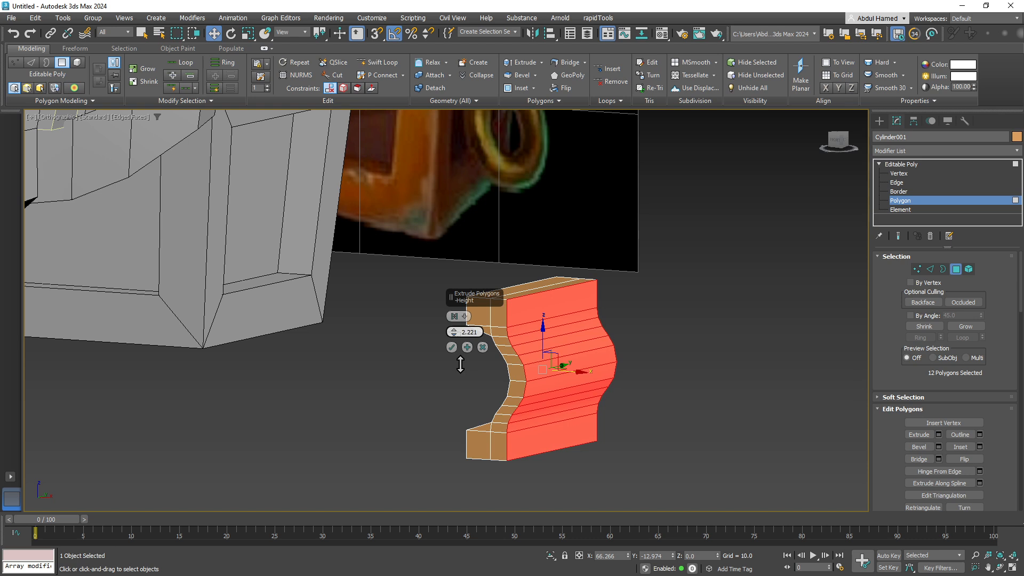
click(451, 347)
Step: Extend the four inner side edges of the curved section nearest the two flaps back along X, level with the flap ends
middle_drag(482, 381, 557, 454)
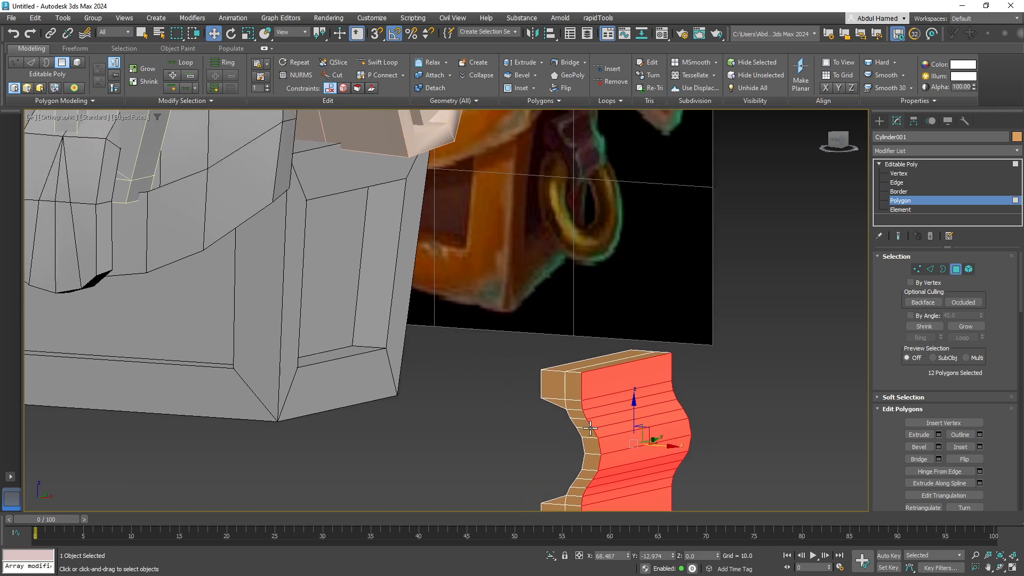
middle_drag(627, 404, 628, 296)
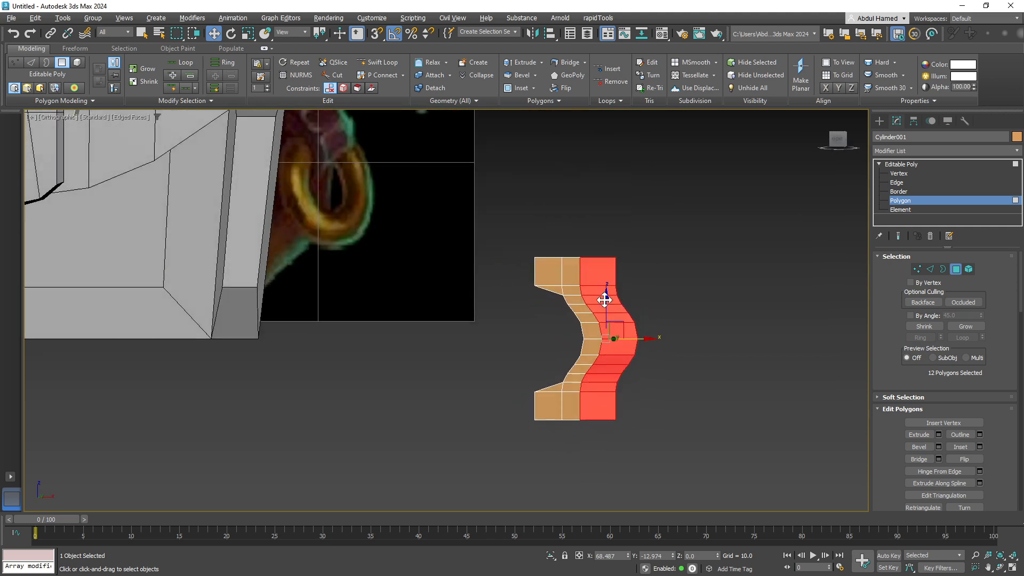
scroll(546, 299, up, 3)
alt+middle_drag(546, 300, 574, 306)
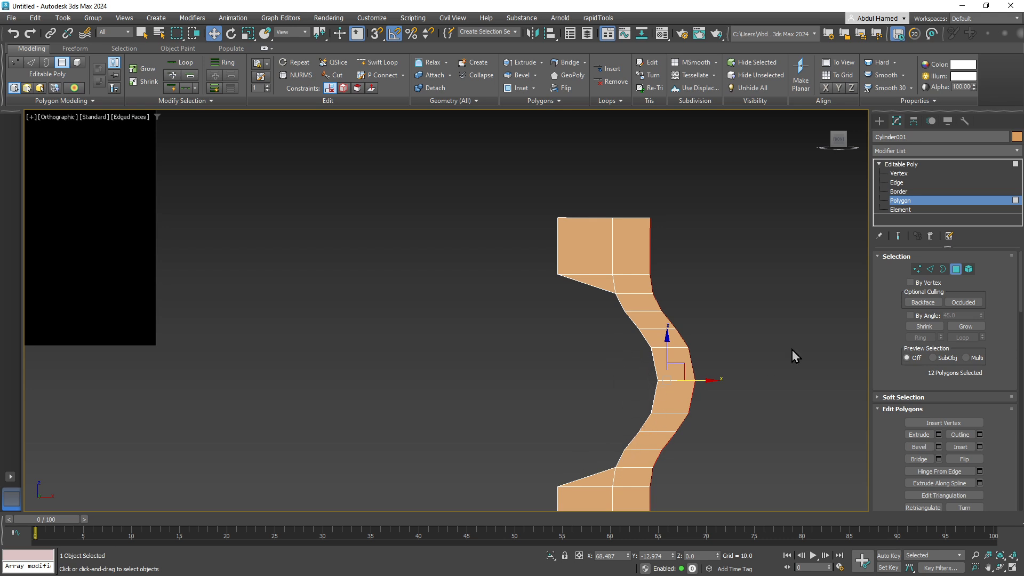
click(895, 202)
alt+middle_drag(753, 274, 680, 273)
click(899, 174)
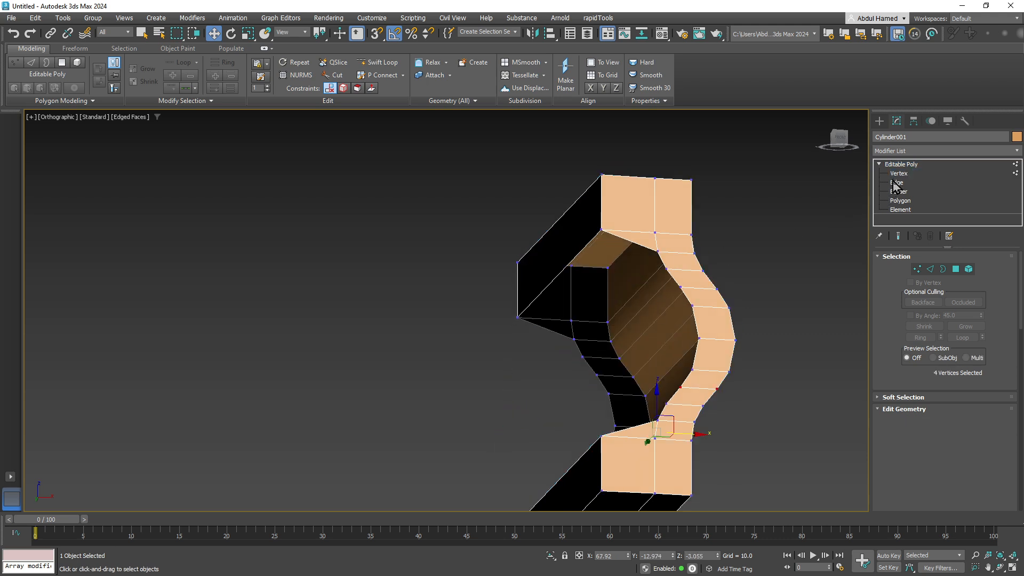
click(896, 183)
click(664, 262)
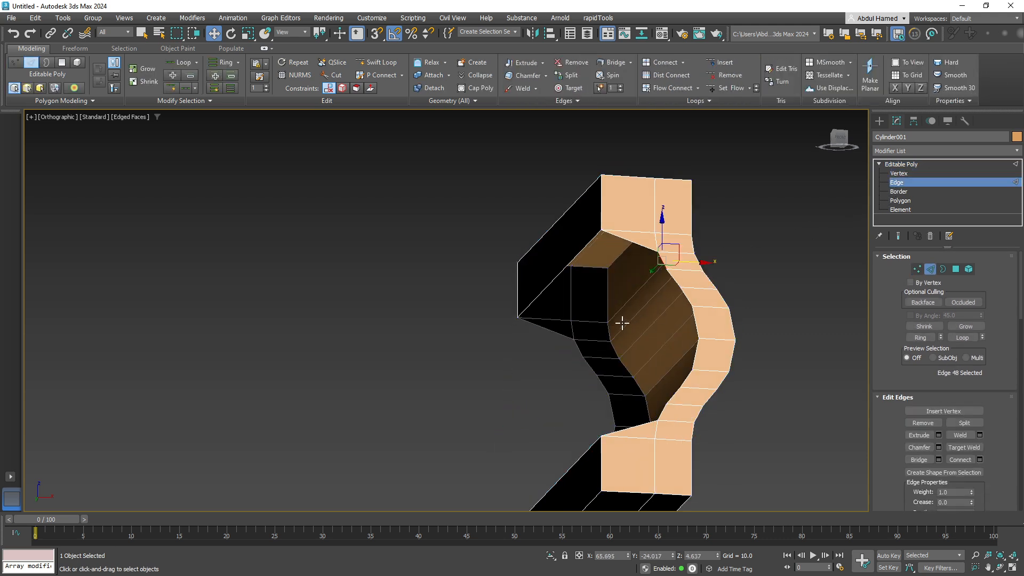
ctrl+click(579, 349)
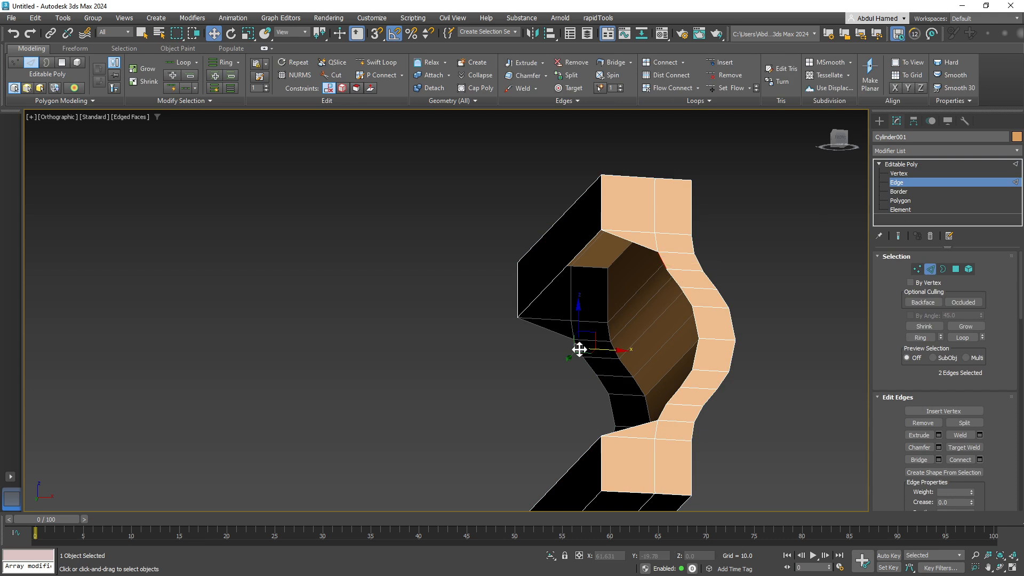
ctrl+click(664, 412)
alt+middle_drag(664, 411, 617, 455)
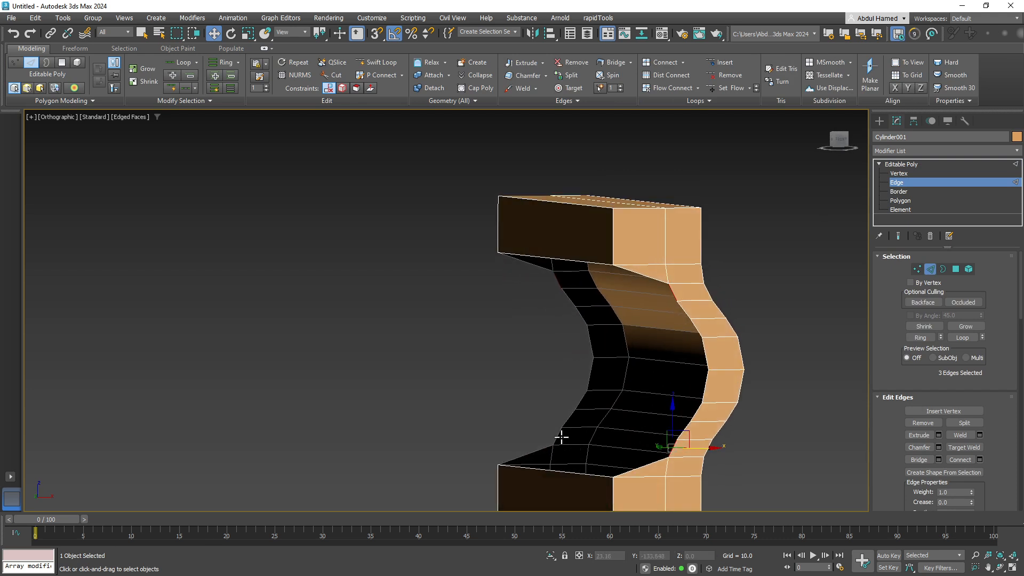
alt+middle_drag(560, 435, 621, 445)
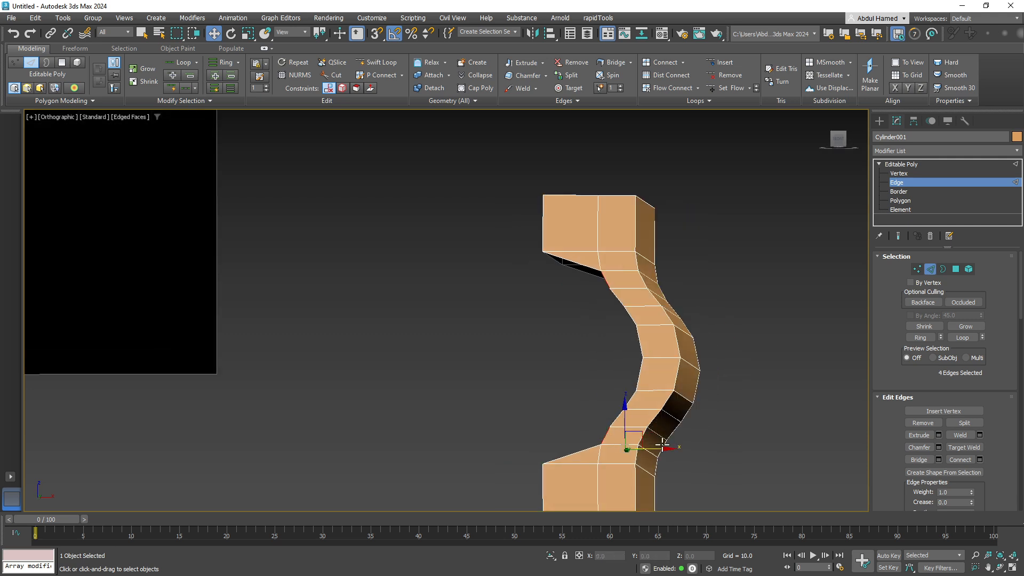
shift+drag(643, 448, 611, 448)
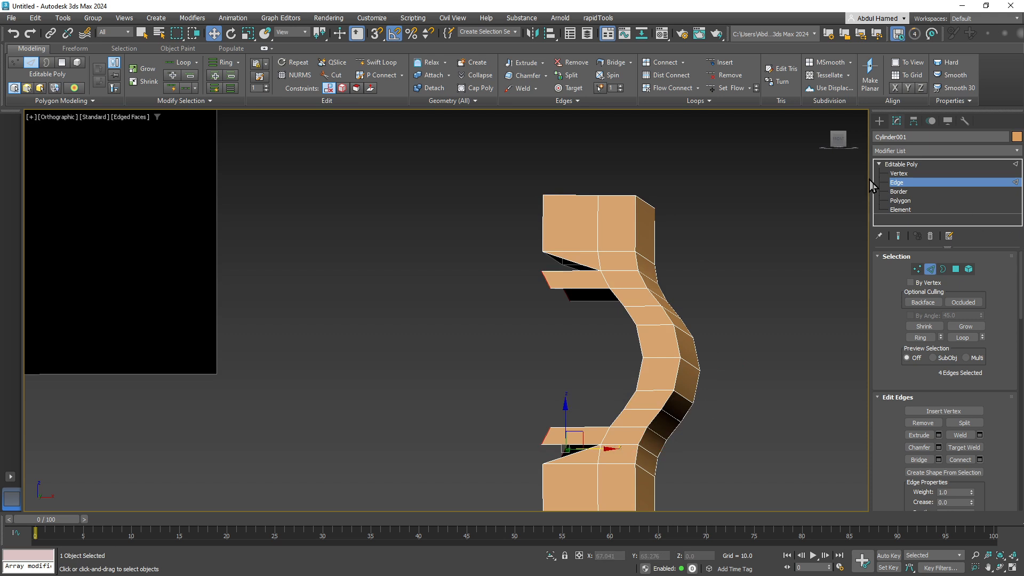
Step: Delete the four tapered side polygons between the flaps and the new strips, on both sides of the bracket
click(913, 200)
click(588, 268)
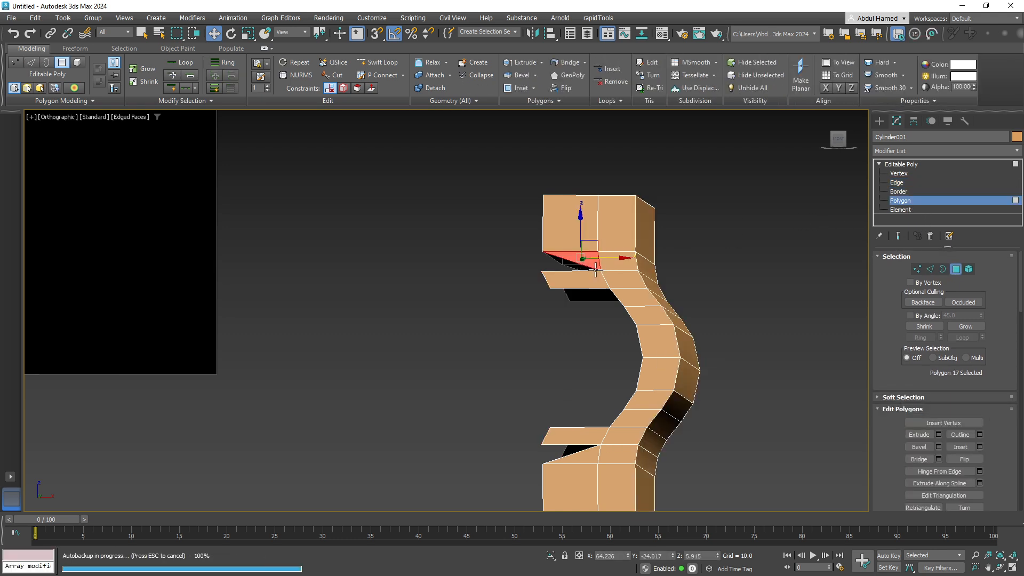
ctrl+click(528, 253)
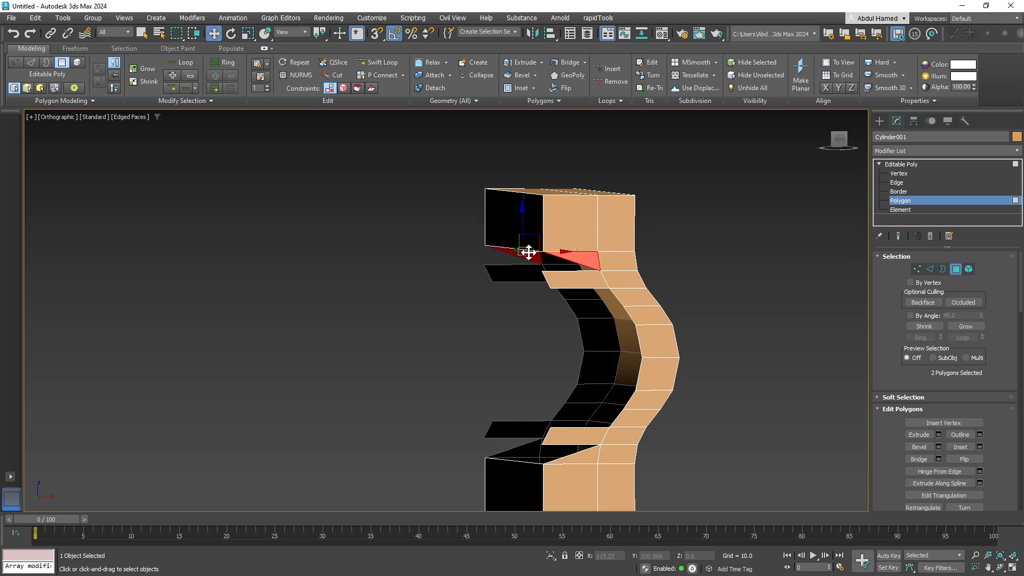
ctrl+click(531, 454)
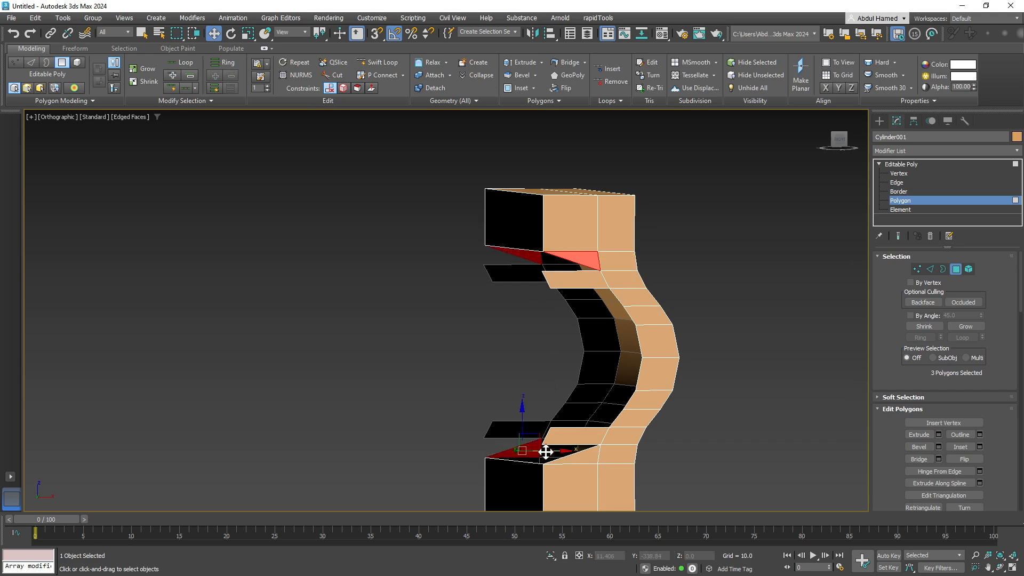
ctrl+click(584, 456)
key(Delete)
Step: Bridge the gap between the upper flap's lower edge and the strip below it on both sides of the bracket
alt+middle_drag(590, 425, 615, 375)
click(896, 183)
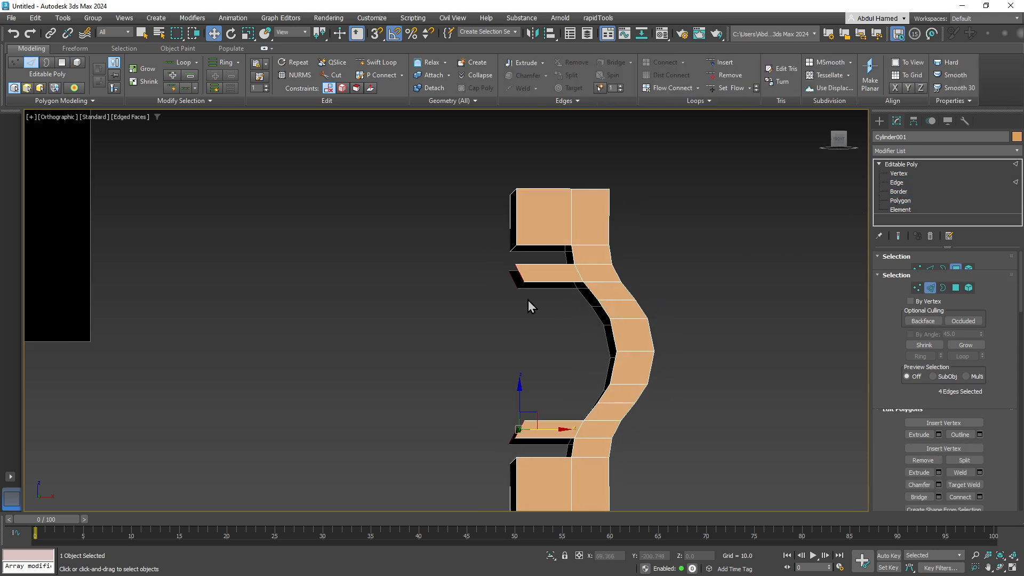
click(550, 262)
ctrl+click(540, 244)
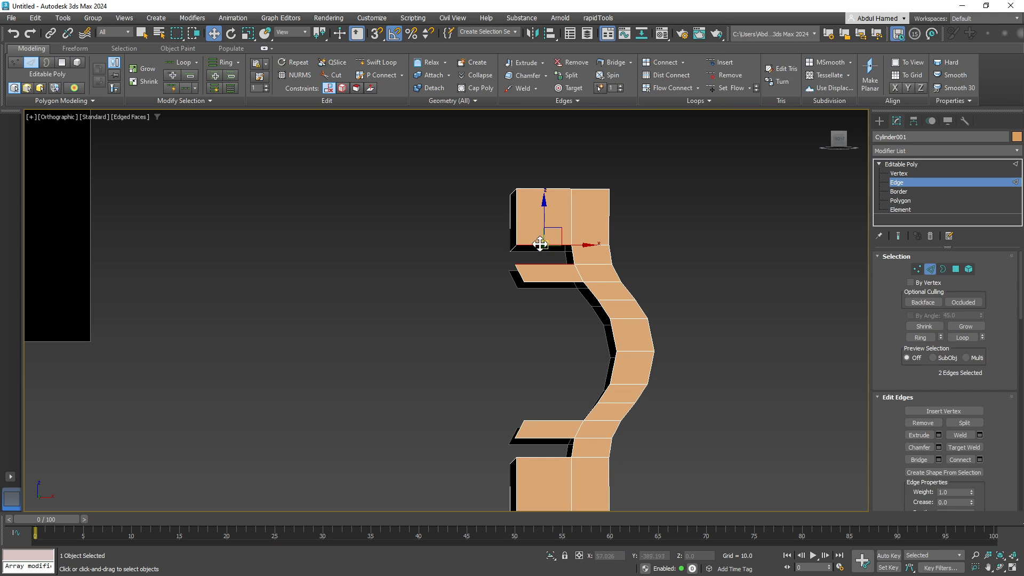
click(920, 461)
alt+middle_drag(521, 274, 534, 275)
click(455, 263)
alt+middle_drag(455, 263, 660, 284)
ctrl+click(466, 243)
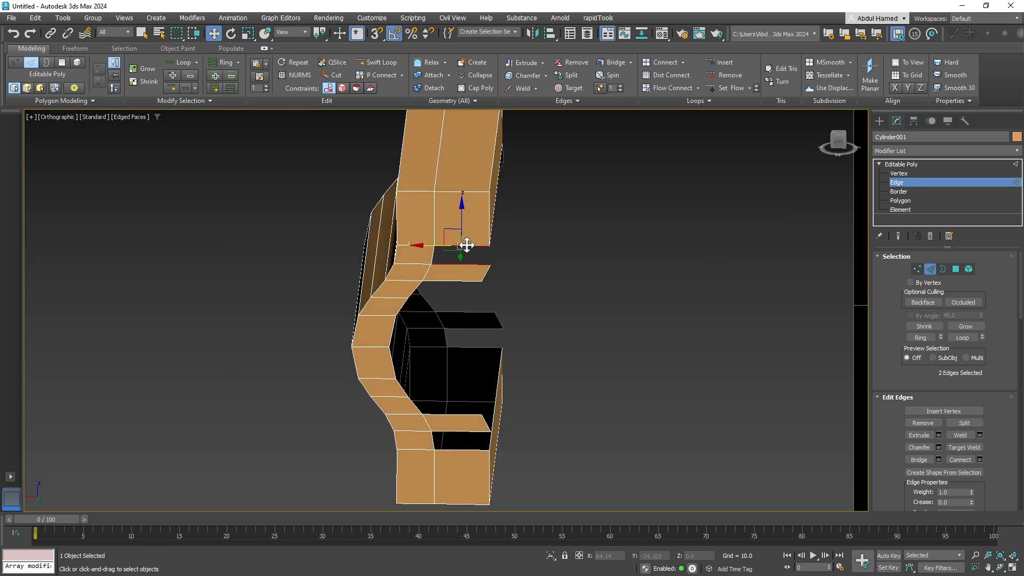
click(918, 460)
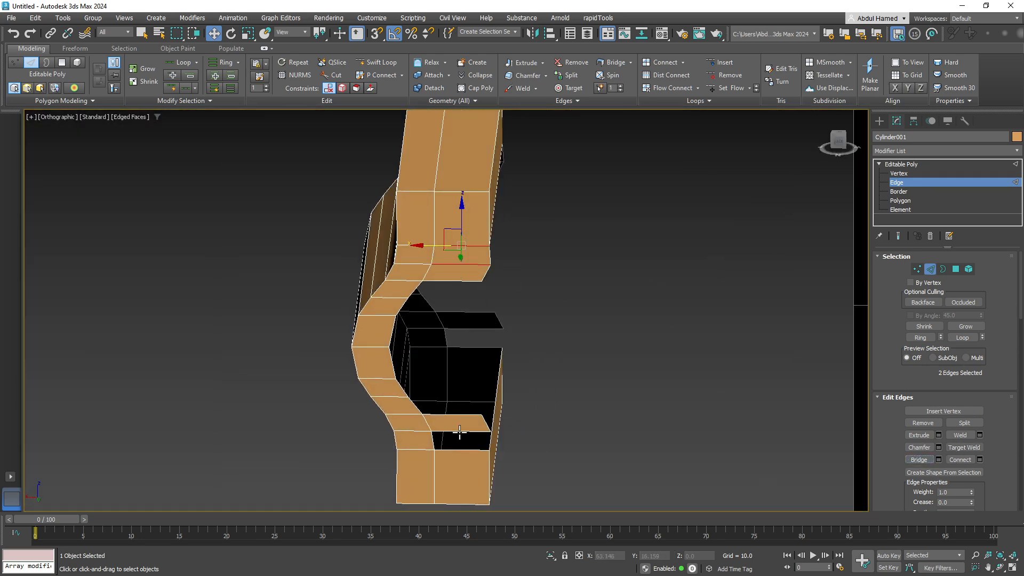
Step: Bridge the gap between the lower flap's upper edge and the strip above it on both sides of the bracket
click(460, 432)
ctrl+click(452, 448)
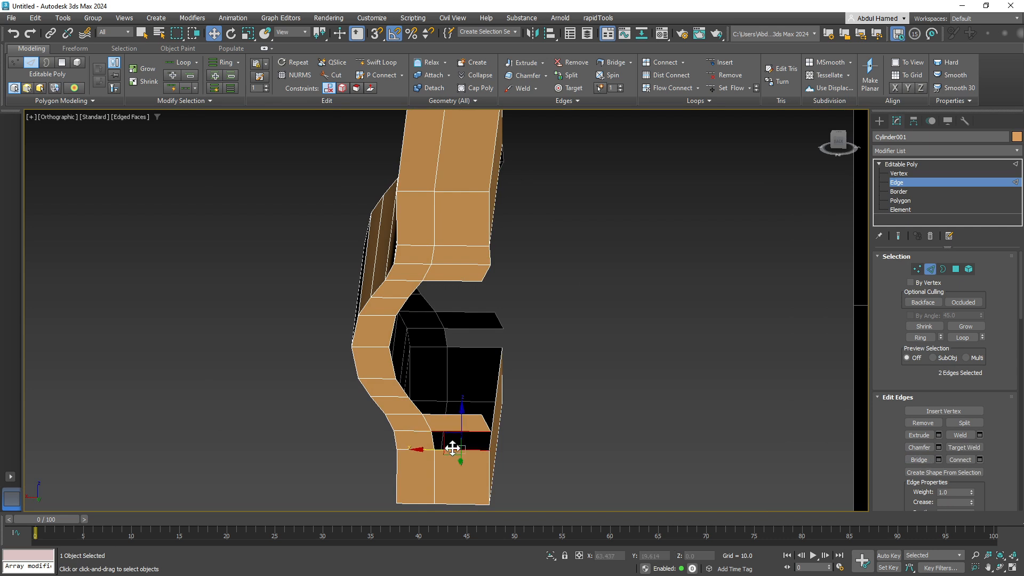
click(919, 460)
click(477, 329)
ctrl+click(477, 346)
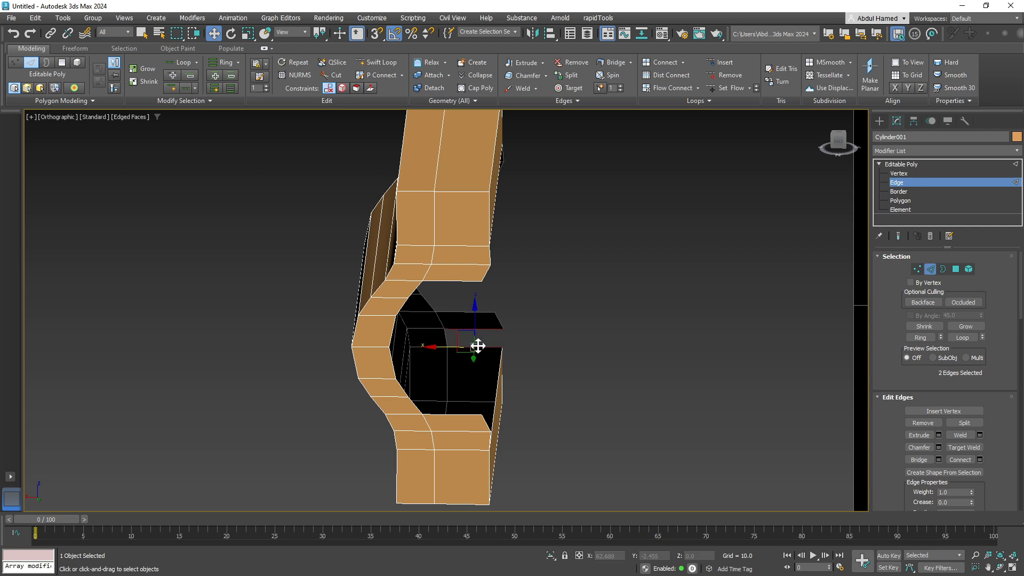
click(916, 457)
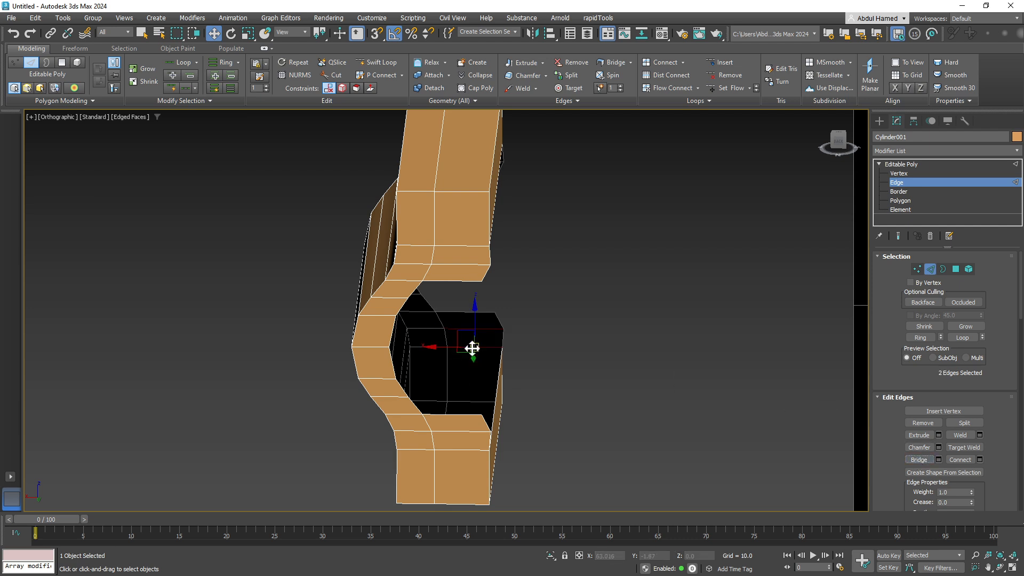
Step: Select the 16 vertices at the back ends of both flaps and make them planar along X
alt+middle_drag(471, 347, 548, 362)
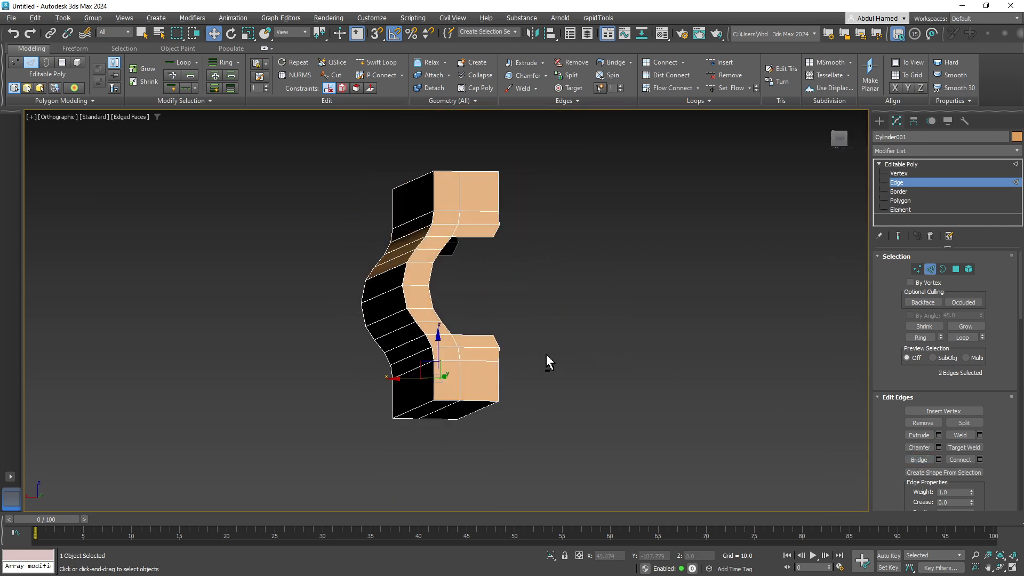
click(897, 174)
alt+middle_drag(504, 258, 495, 256)
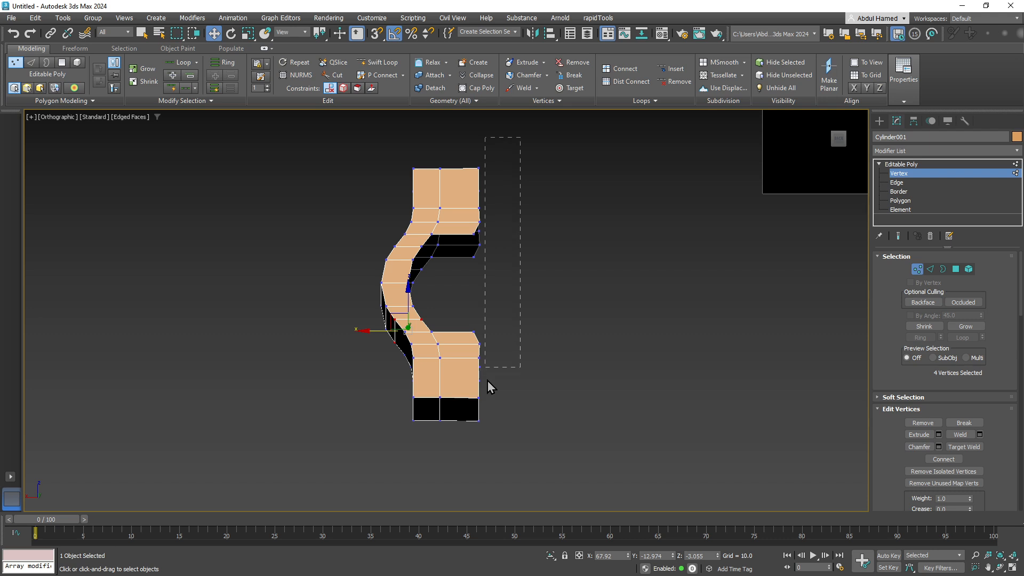
drag(481, 453, 472, 459)
alt+middle_drag(473, 459, 498, 445)
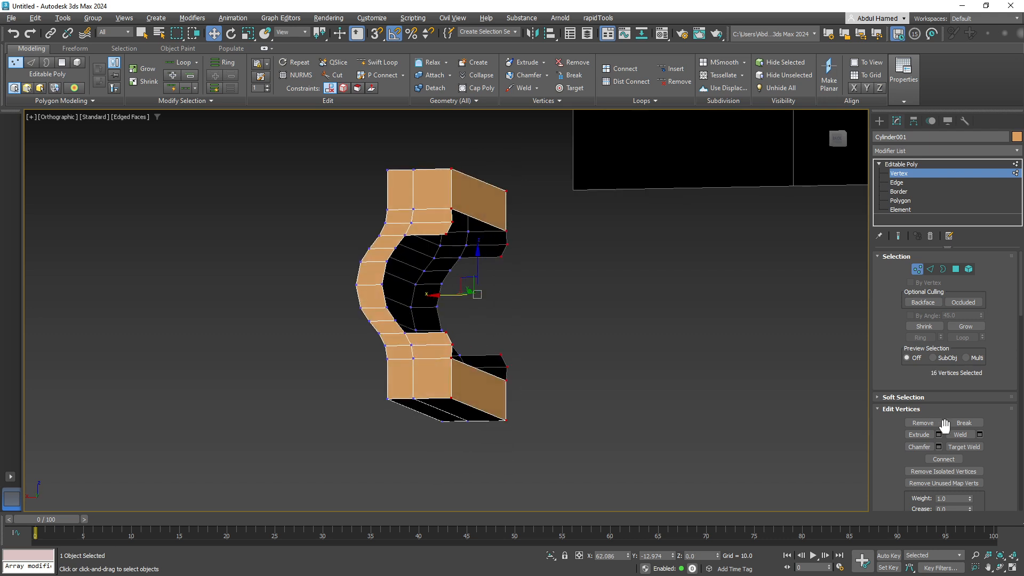
drag(991, 428, 983, 228)
drag(983, 361, 982, 344)
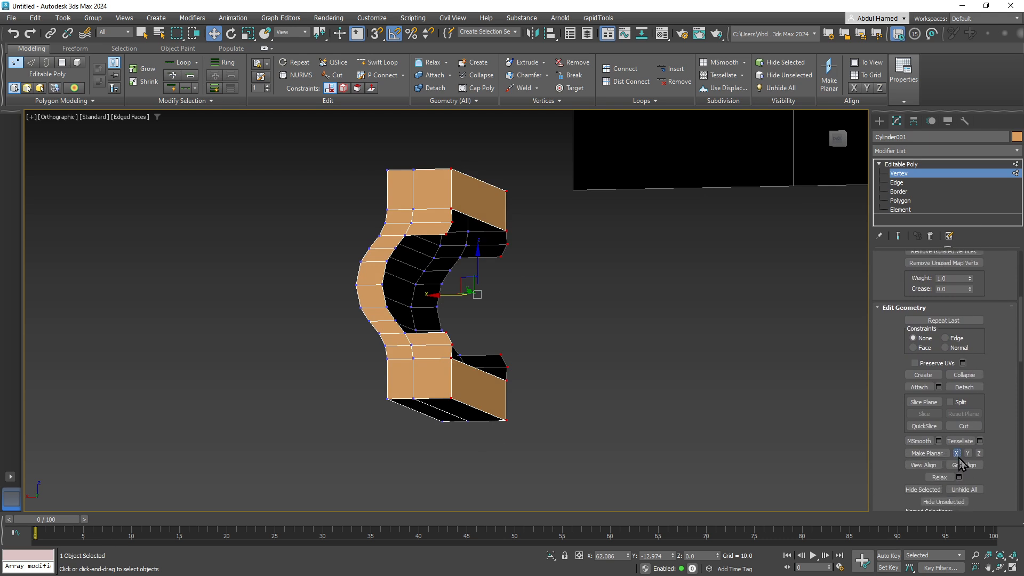
click(957, 455)
click(967, 454)
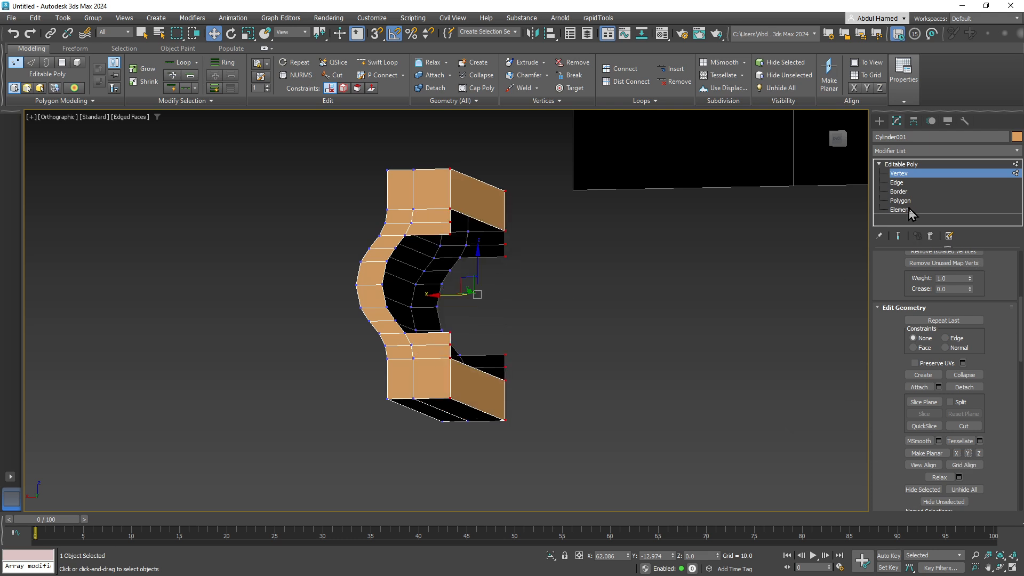
Step: Delete the two back end polygons that close the upper and lower flaps
click(900, 201)
click(477, 205)
ctrl+click(464, 395)
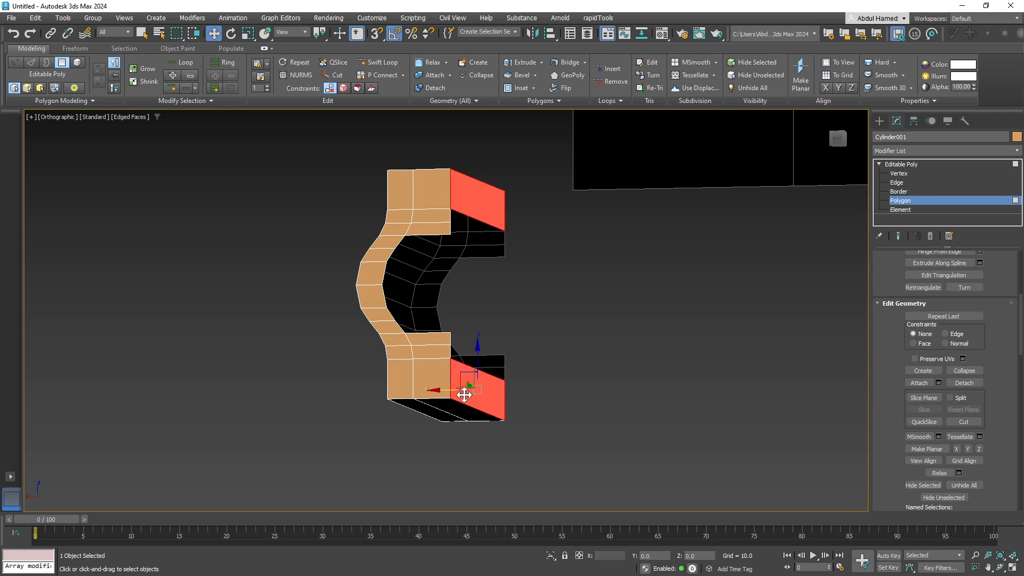
key(Delete)
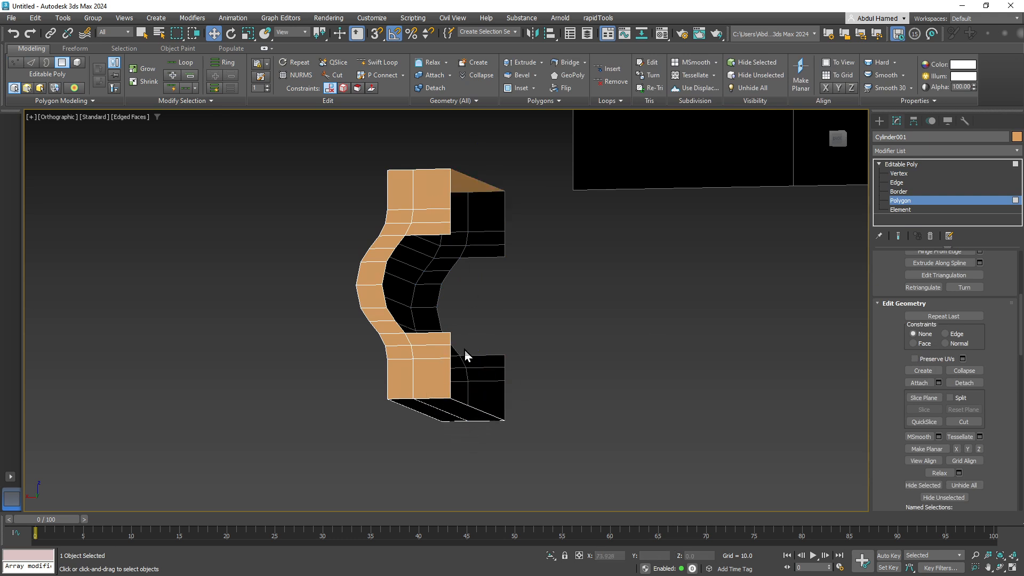
Step: Bridge the two lower side edges of the upper flap to close its underside
alt+middle_drag(465, 350, 430, 298)
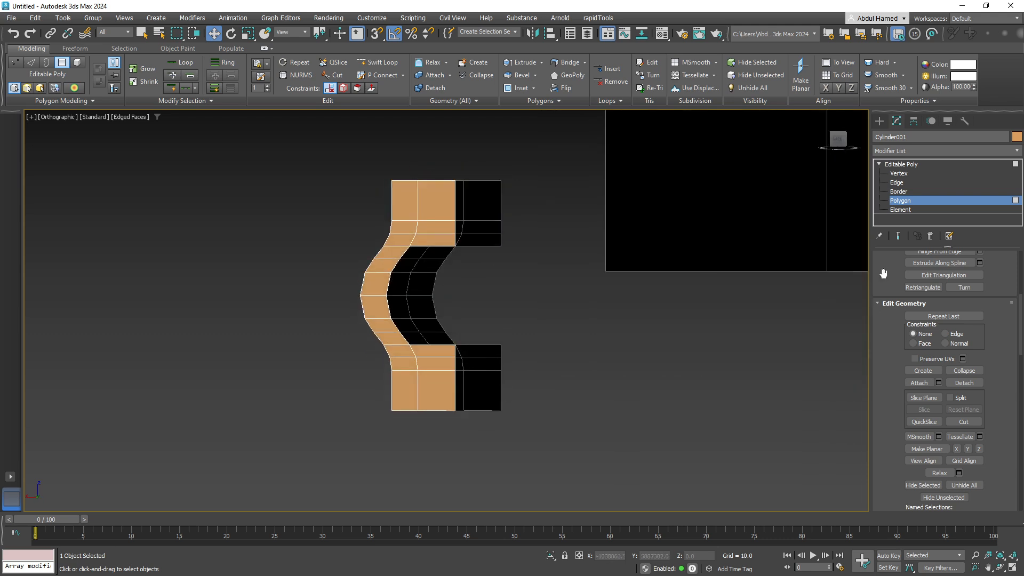
click(929, 183)
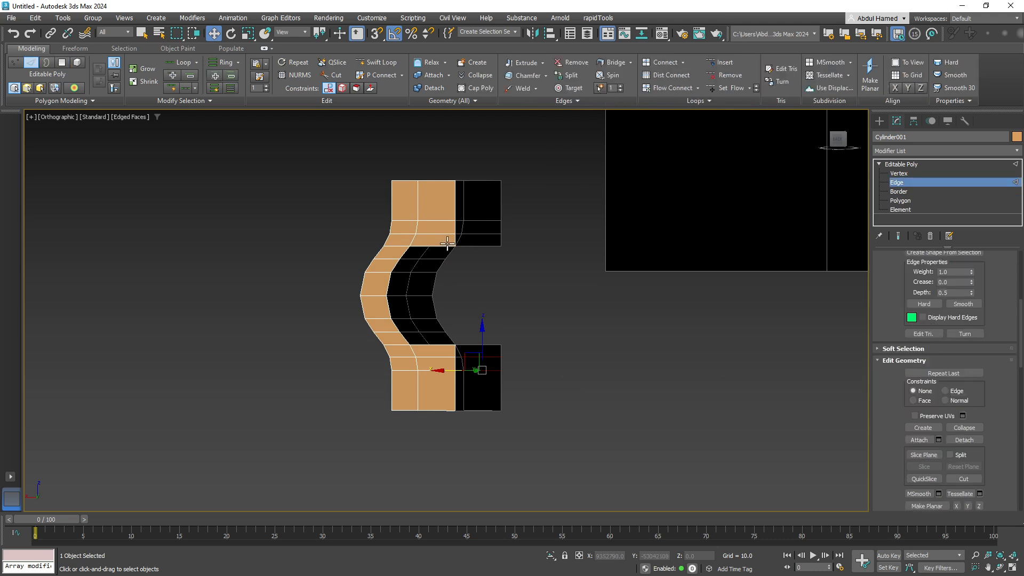
click(452, 248)
click(491, 242)
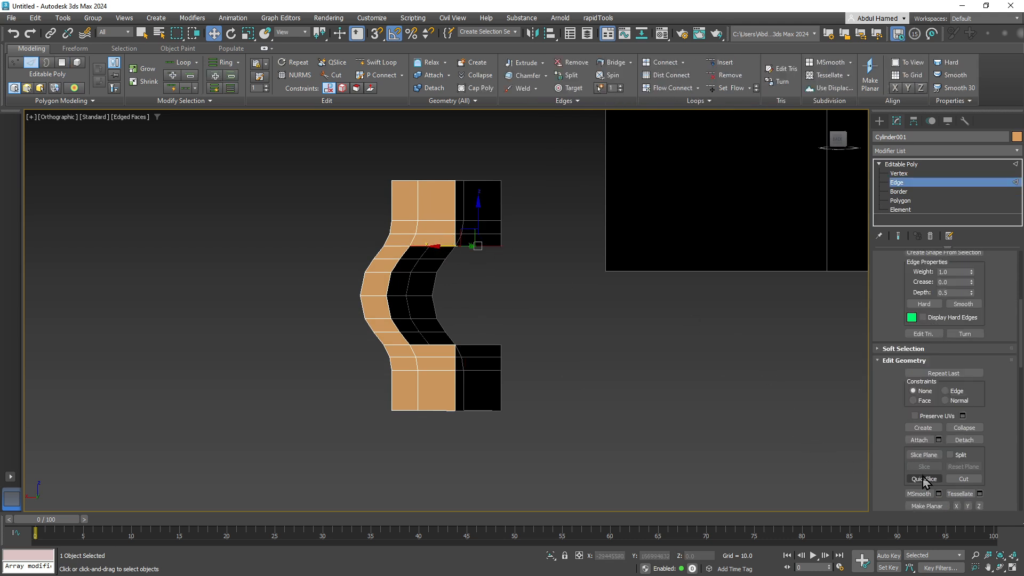
scroll(990, 398, down, 1)
scroll(990, 399, down, 10)
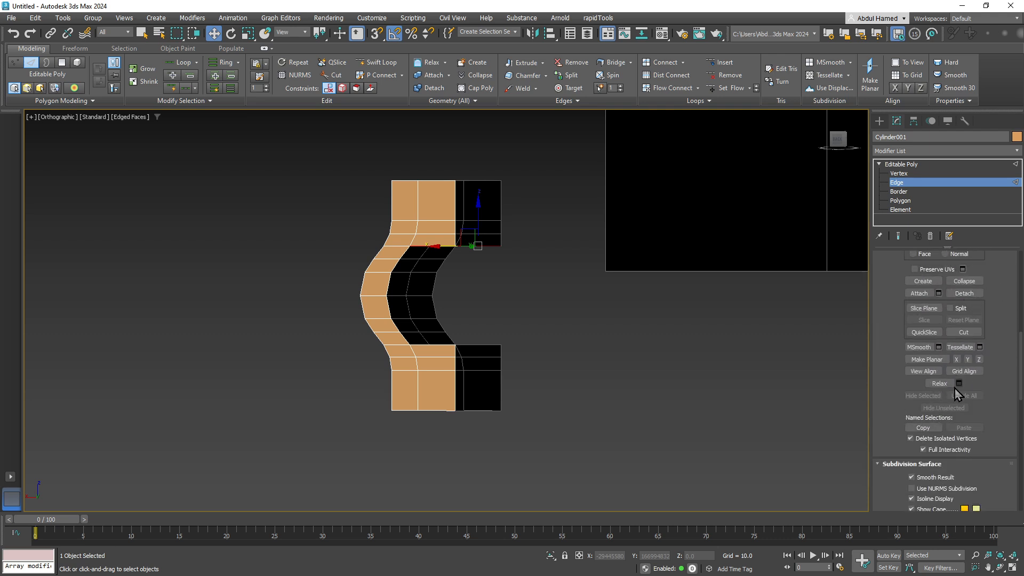
scroll(985, 354, up, 18)
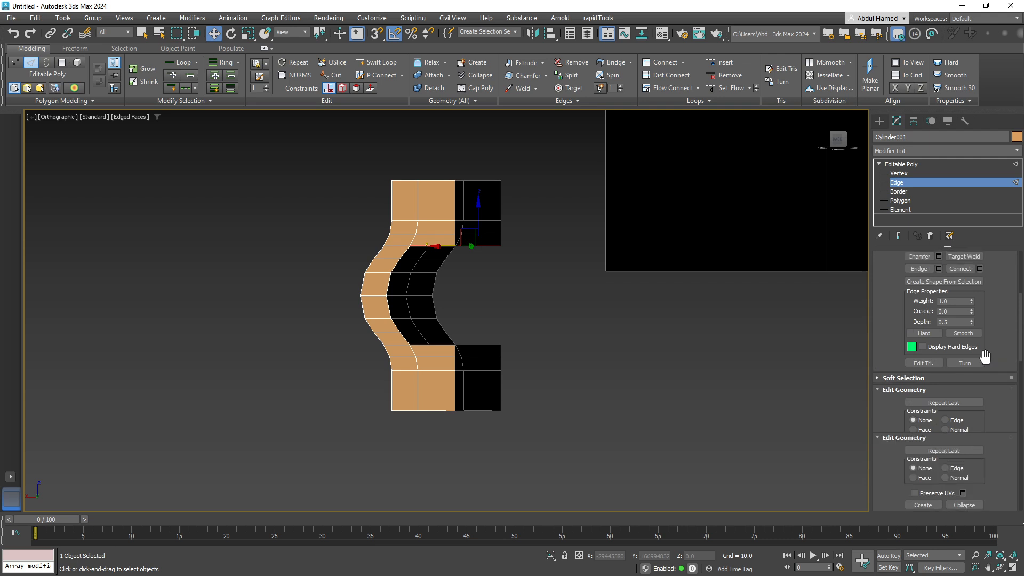
click(918, 348)
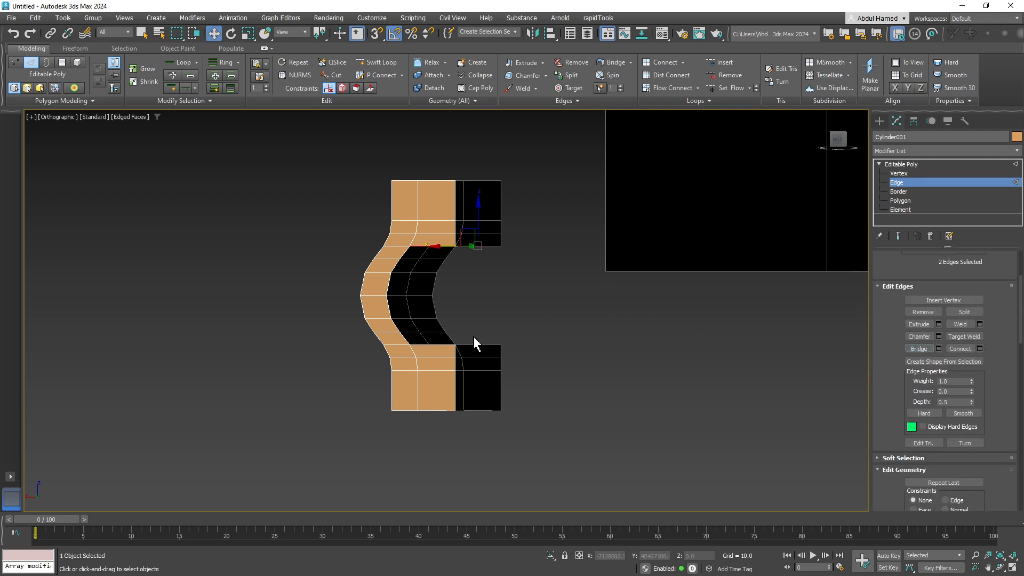
Step: Bridge the two upper side edges of the lower flap to close its top face
alt+middle_drag(476, 344, 476, 356)
click(462, 367)
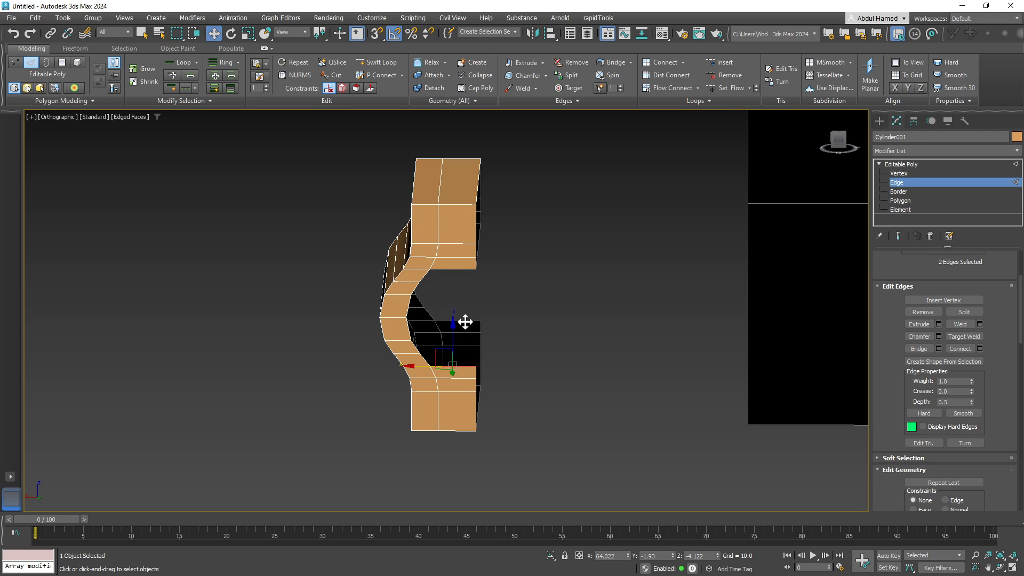
click(919, 348)
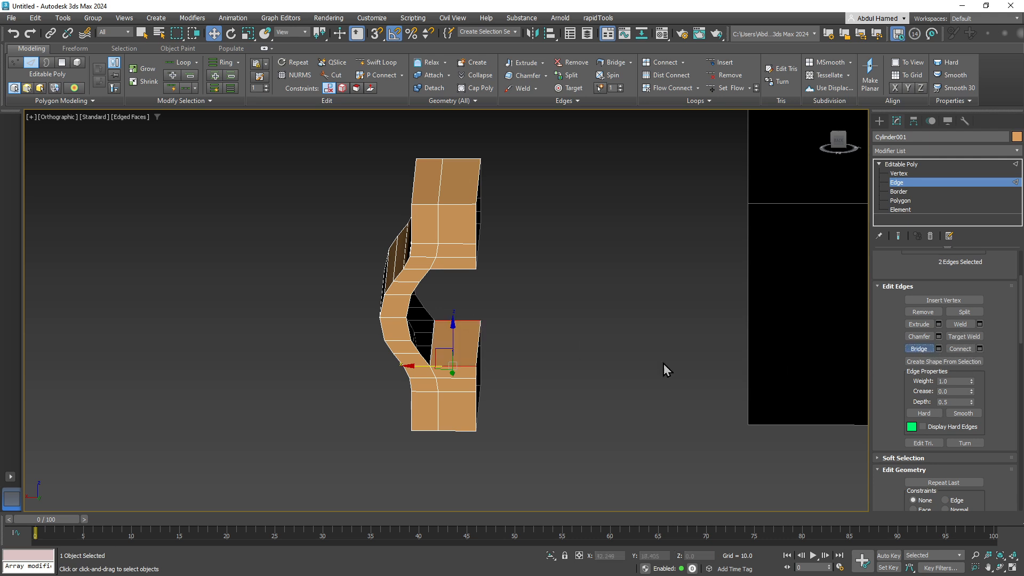
alt+middle_drag(433, 367, 426, 353)
scroll(400, 261, up, 2)
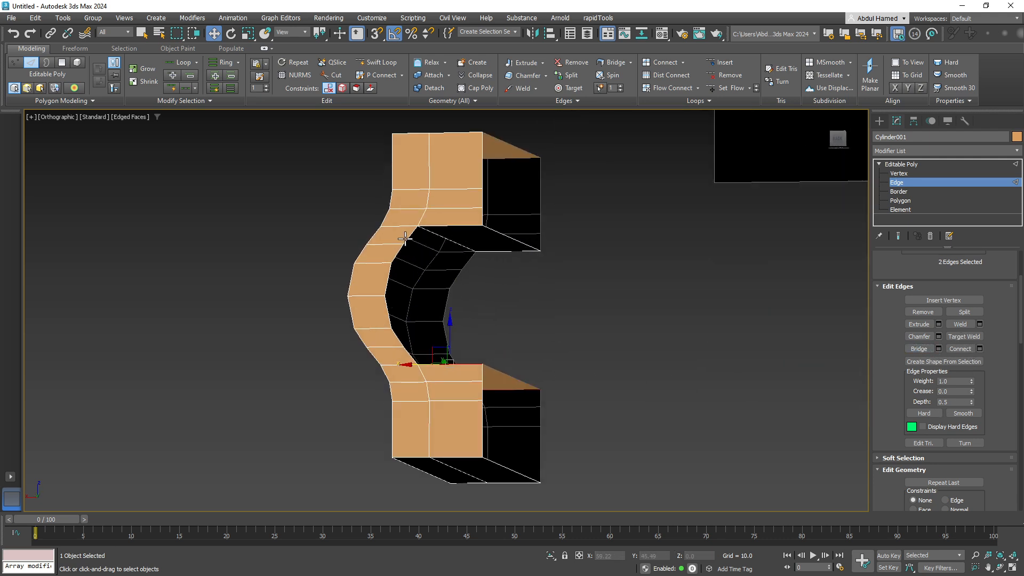
Step: Bridge the six inner-curve edges on one side of the bracket with the six matching edges on the other side to close its concave face
click(410, 230)
ctrl+click(397, 251)
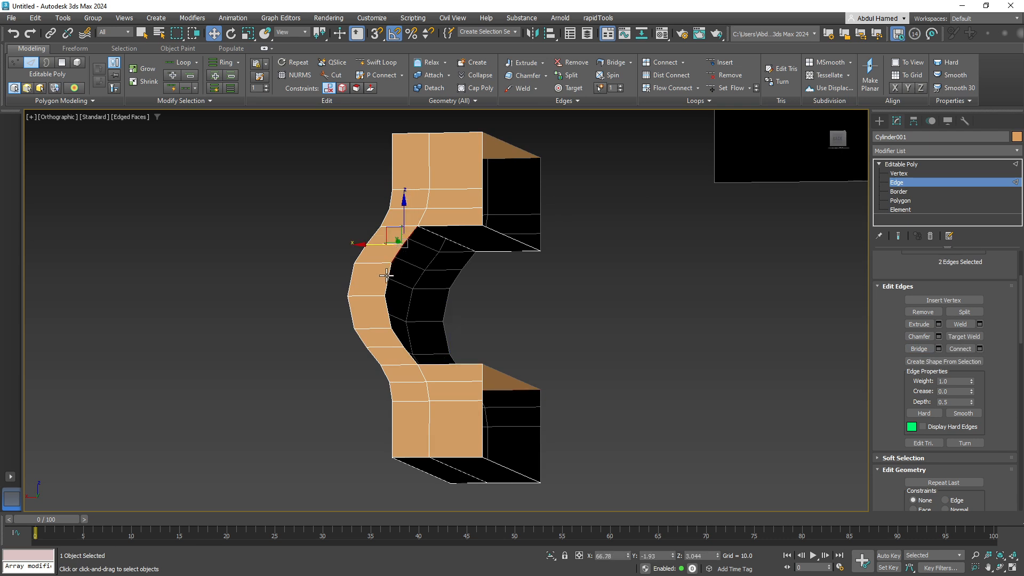
ctrl+click(386, 277)
ctrl+click(385, 315)
ctrl+click(398, 343)
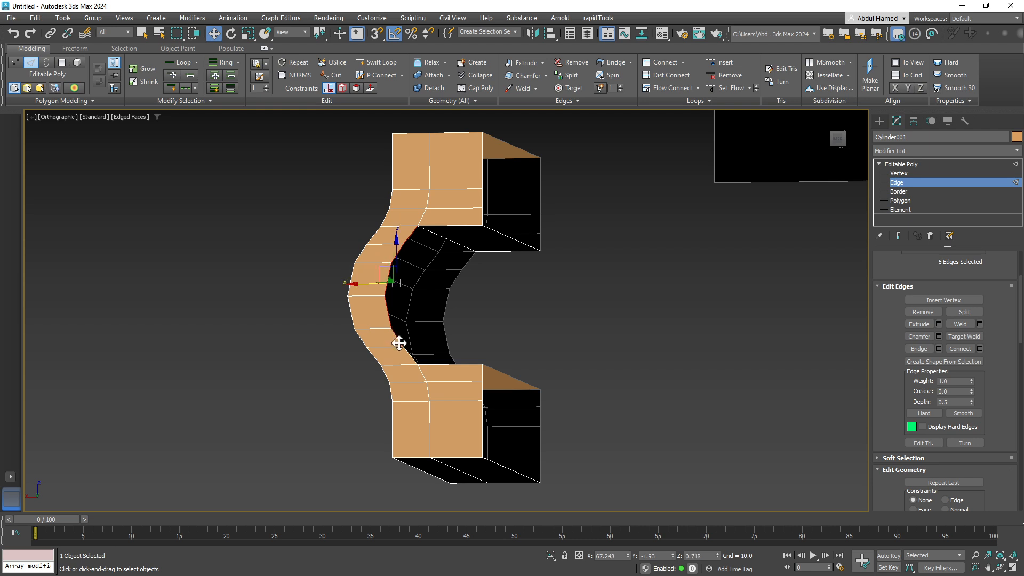
ctrl+click(410, 356)
alt+middle_drag(411, 358, 494, 370)
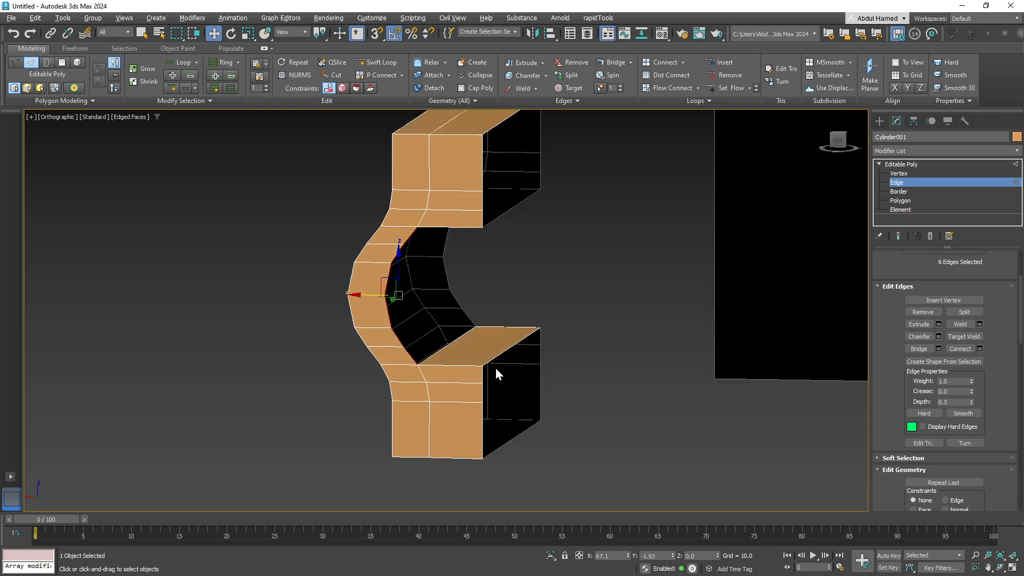
ctrl+click(472, 300)
click(476, 295)
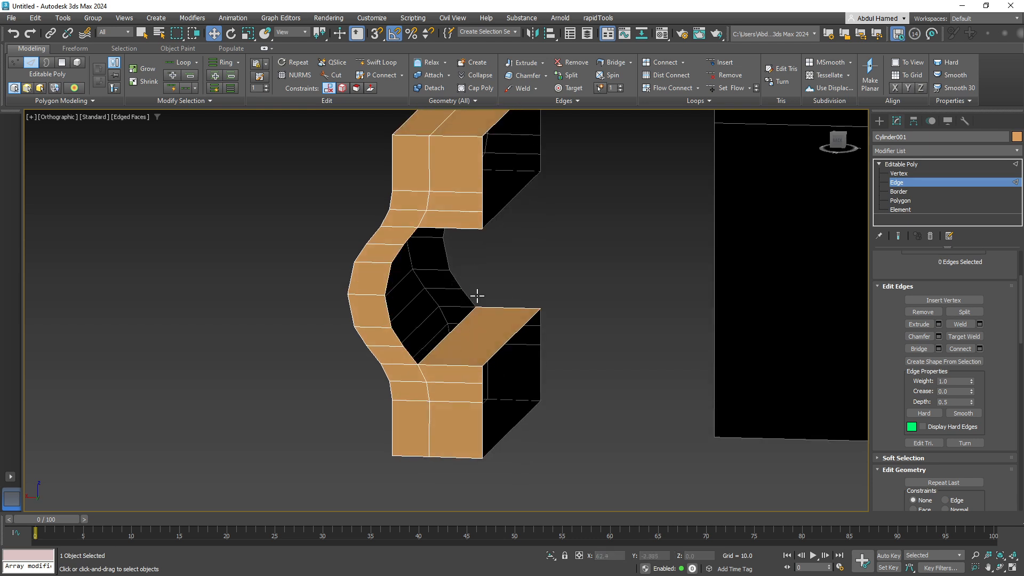
key(ctrl+z)
key(ctrl+z)
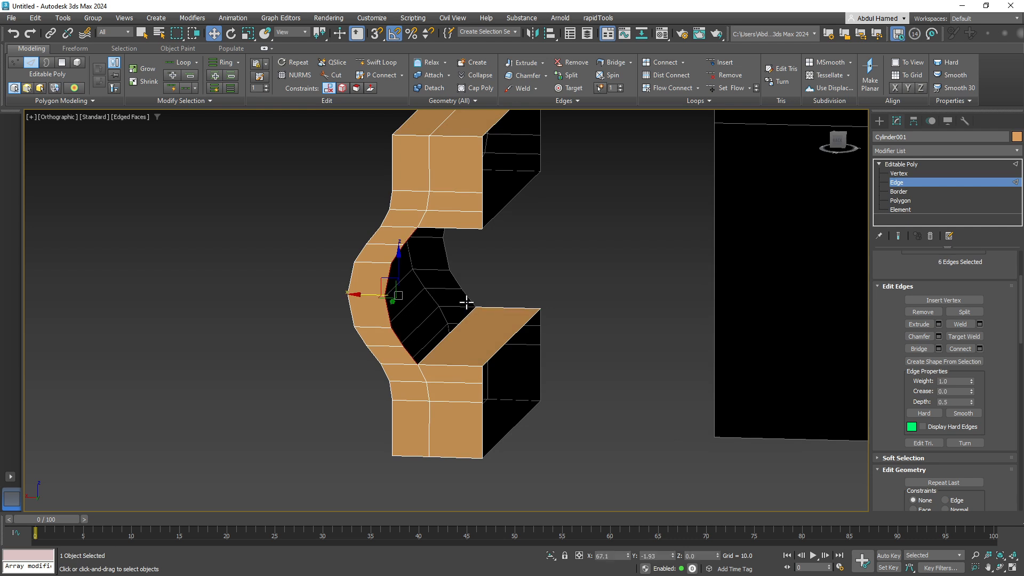
ctrl+click(466, 296)
alt+middle_drag(466, 304, 459, 293)
ctrl+click(439, 295)
ctrl+click(456, 250)
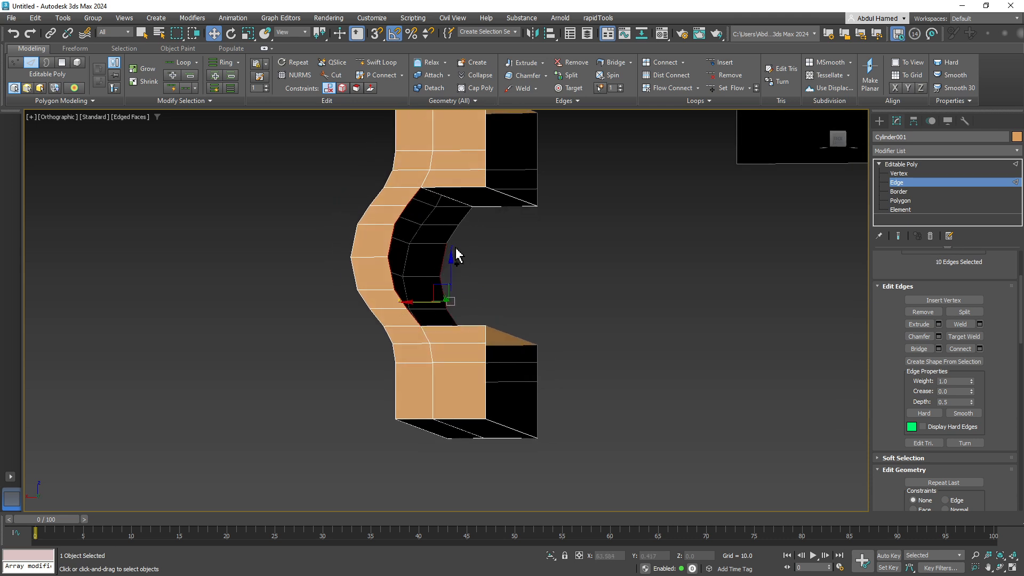
ctrl+click(455, 234)
ctrl+click(464, 217)
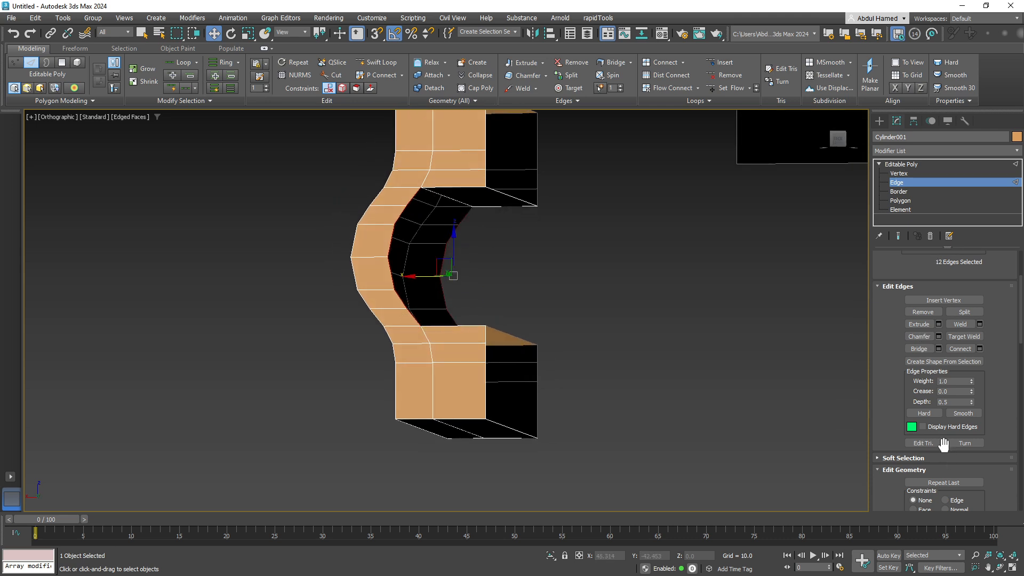
click(920, 350)
alt+middle_drag(568, 329, 683, 421)
scroll(556, 393, down, 3)
click(952, 166)
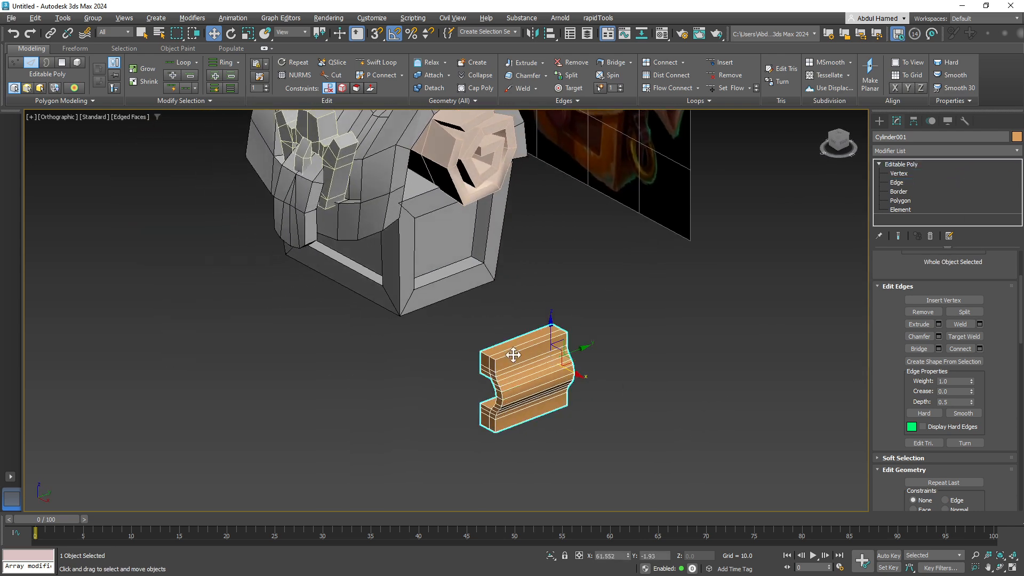
Step: Center the bracket's pivot on the object and shorten its length to about 61%
click(913, 125)
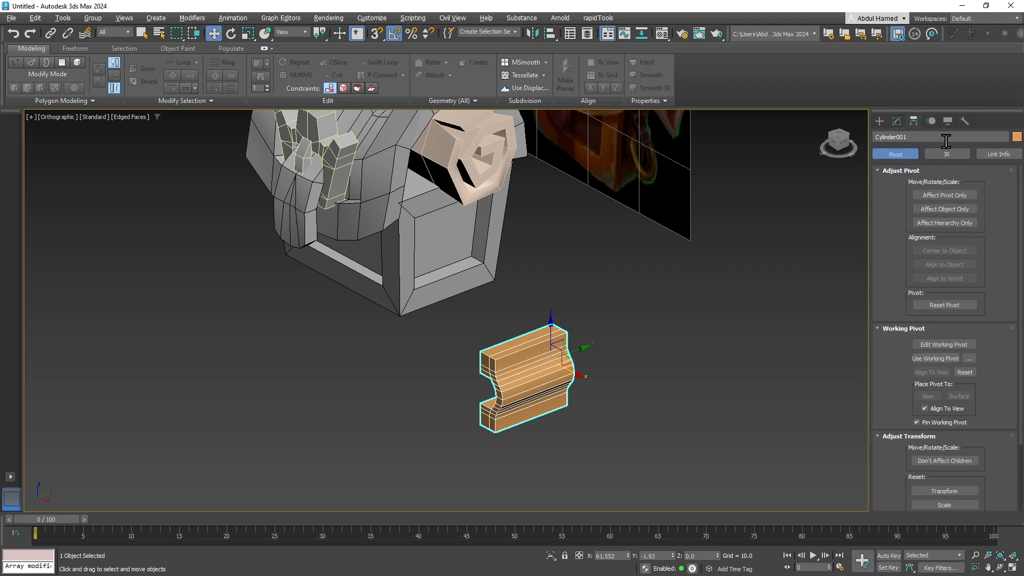
click(952, 197)
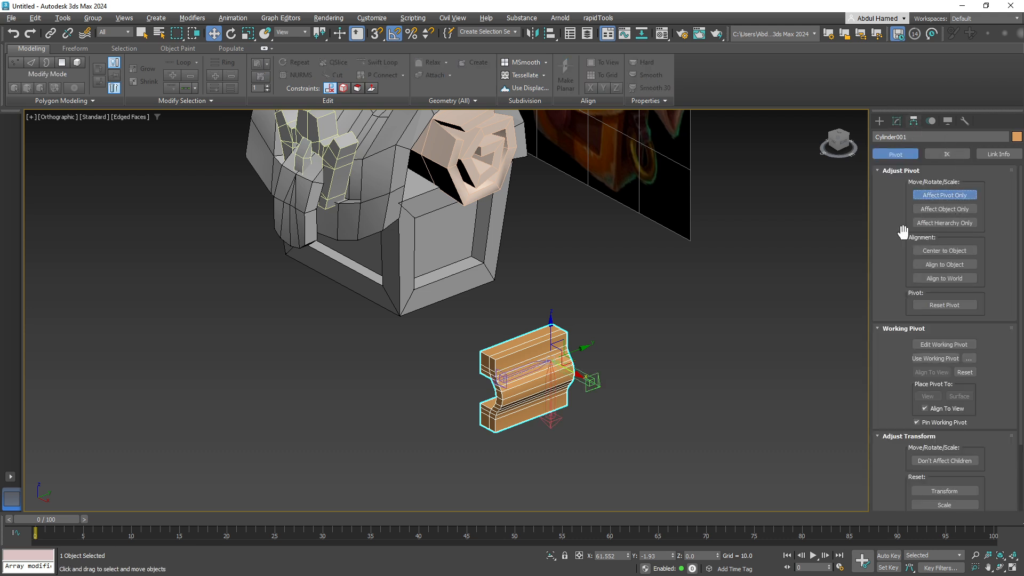
click(944, 250)
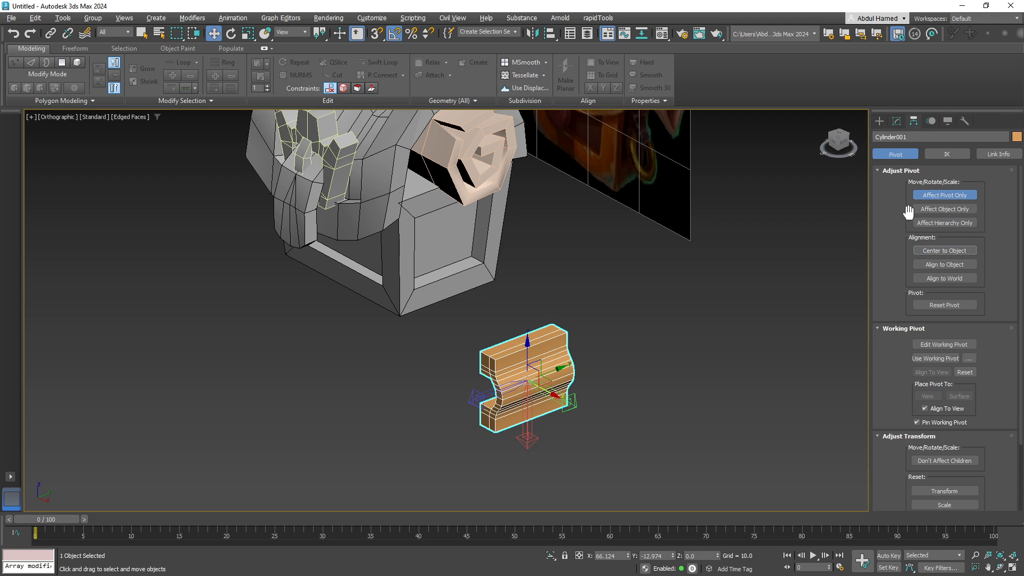
click(944, 195)
key(r)
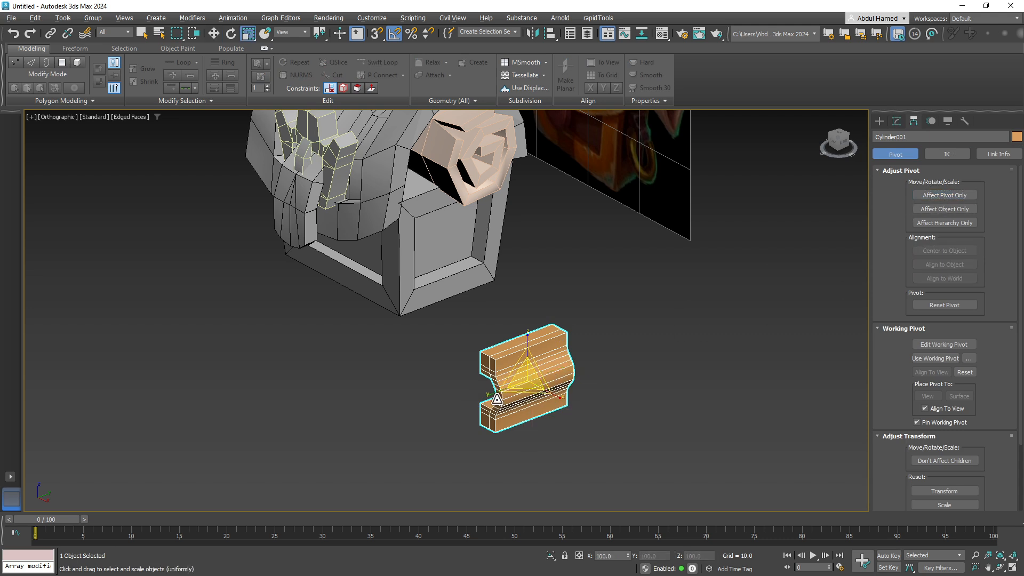
drag(497, 399, 505, 392)
key(w)
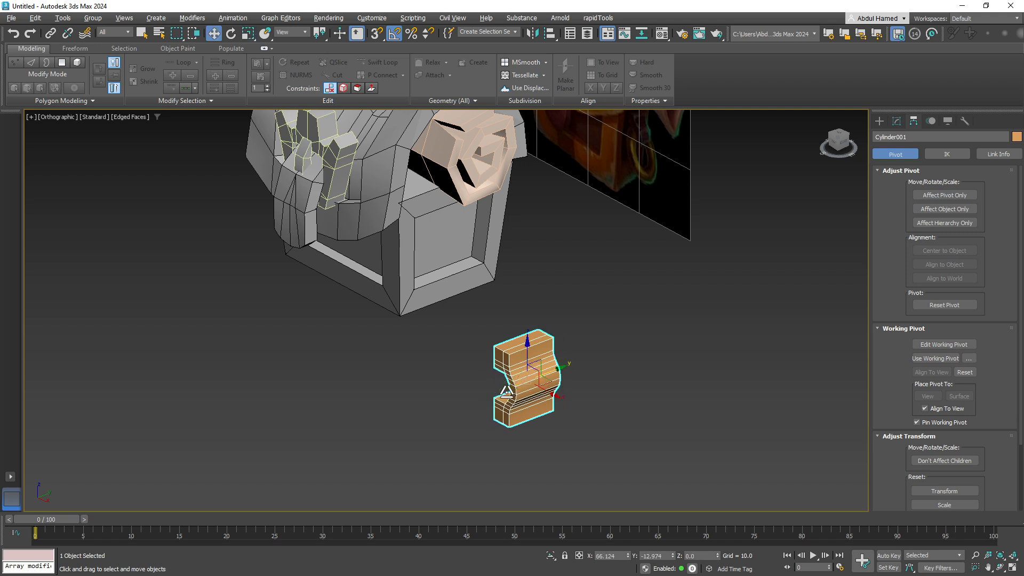
Step: Move the bracket up into the recessed side panel of the backpack, at about X 20.9, Y 4.6, Z 16
alt+middle_drag(505, 392, 617, 409)
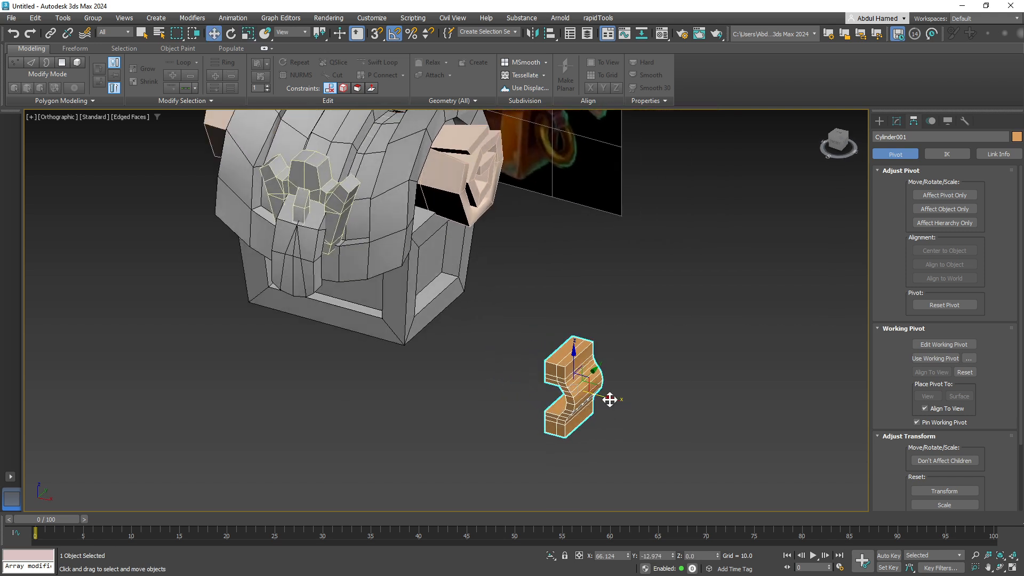
drag(609, 398, 430, 366)
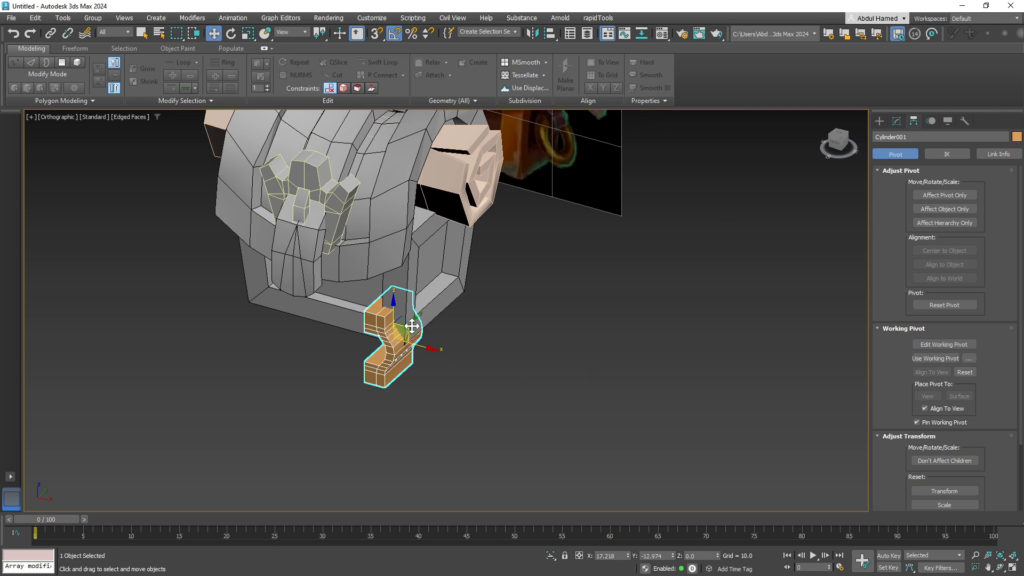
drag(412, 326, 450, 293)
alt+middle_drag(465, 341, 474, 302)
scroll(461, 309, up, 2)
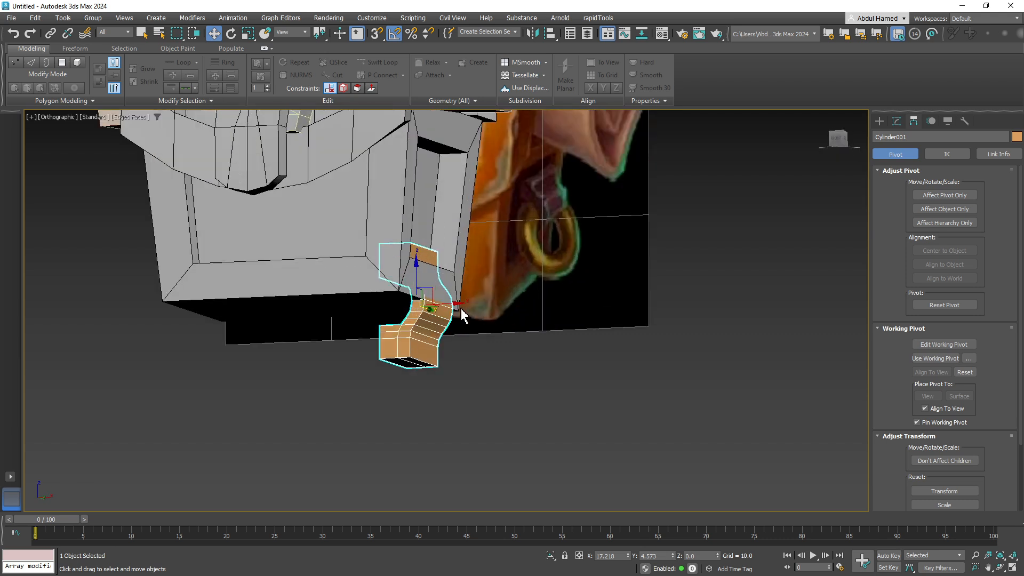
drag(431, 294, 452, 197)
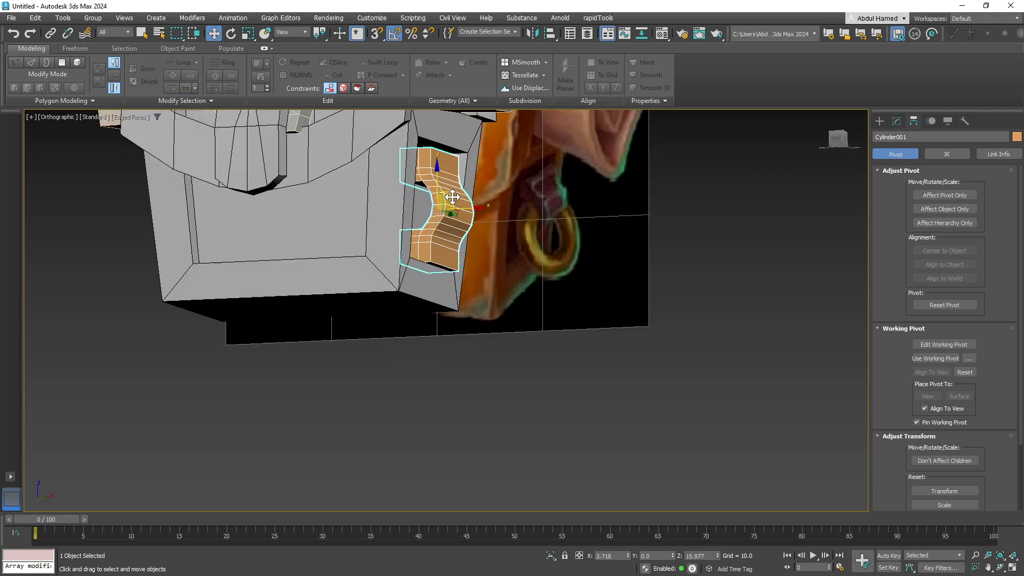
Step: Scale the bracket down uniformly so it fits within the side panel's recess
alt+middle_drag(477, 229, 446, 240)
scroll(445, 224, up, 4)
key(r)
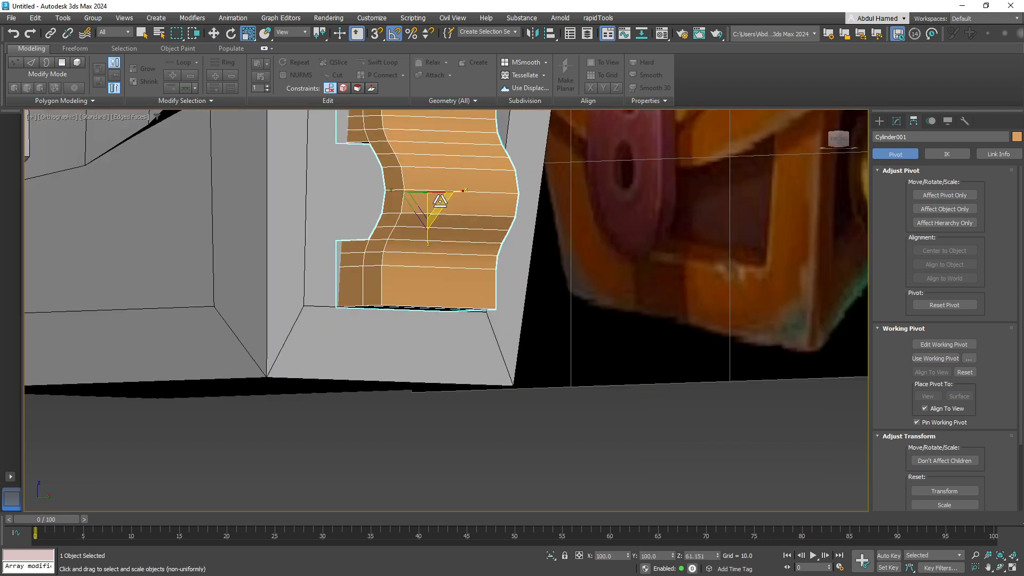
drag(427, 200, 430, 227)
Step: Shift the bracket to about X 20.35, Y -0.15 so it sits against the recessed side panel
alt+middle_drag(459, 251, 474, 255)
key(w)
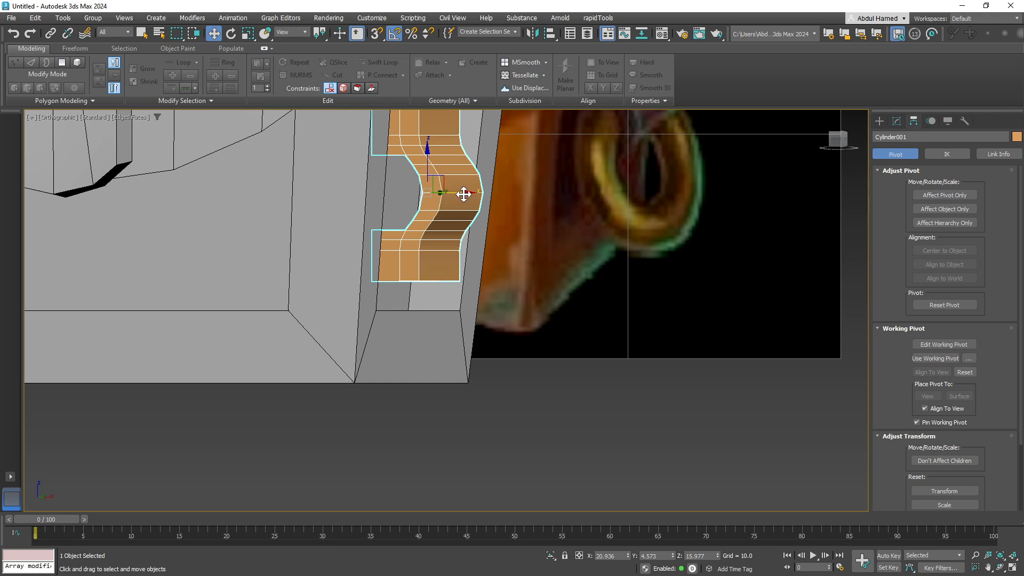
drag(462, 194, 460, 195)
alt+middle_drag(460, 196, 361, 250)
drag(460, 195, 409, 199)
alt+middle_drag(409, 198, 480, 203)
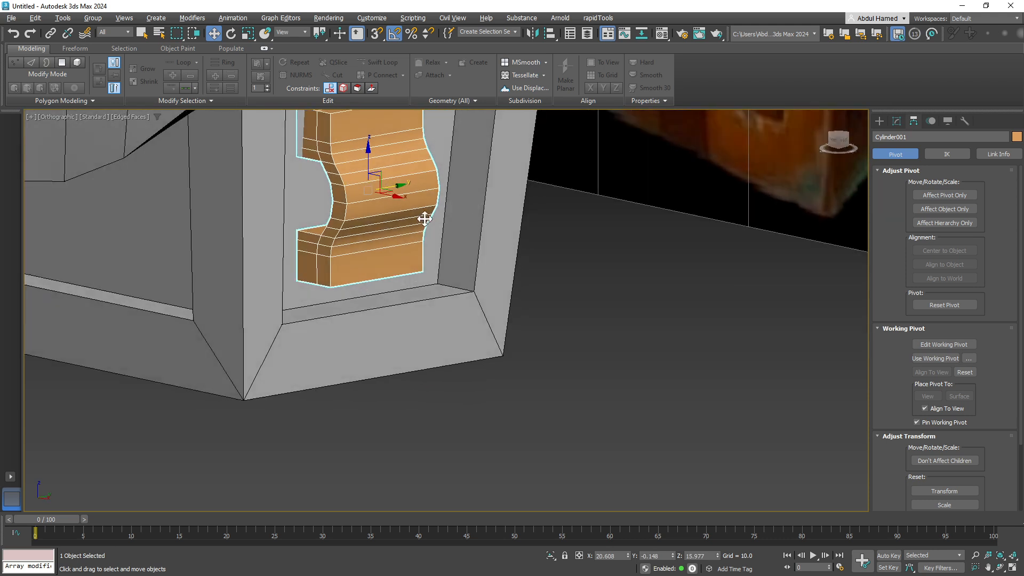
drag(401, 198, 399, 198)
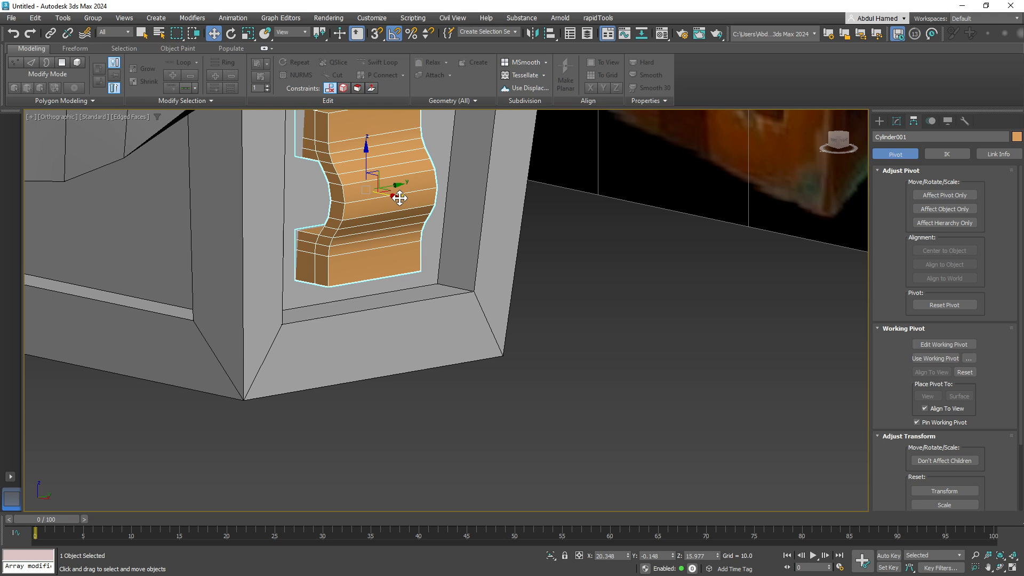
Step: Select the curved bracket on the chest's side panel and switch to its Edge sub-object level
scroll(446, 249, down, 2)
middle_drag(483, 351, 500, 404)
scroll(487, 411, down, 3)
click(488, 412)
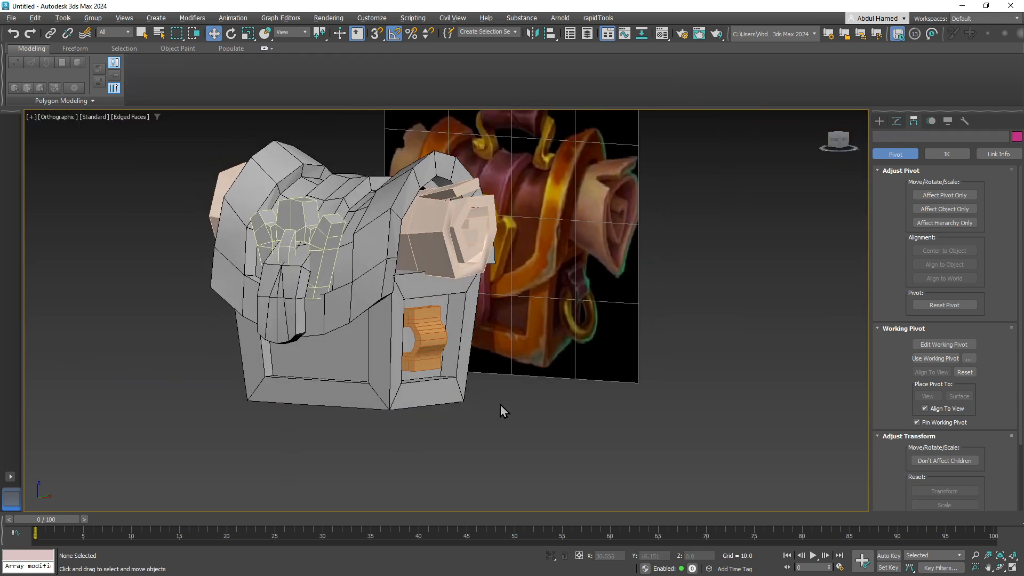
scroll(402, 352, up, 5)
scroll(402, 349, up, 2)
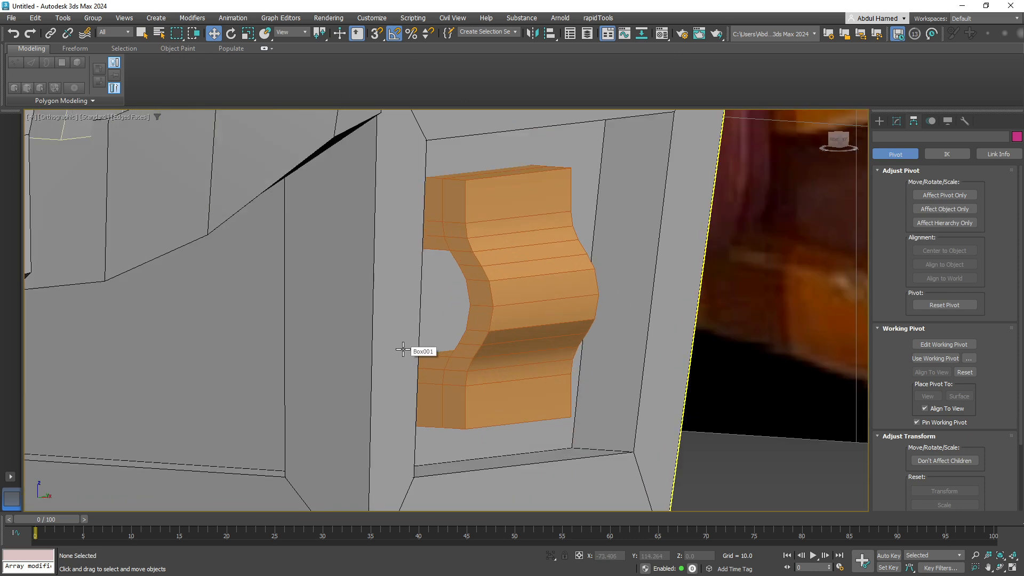
alt+middle_drag(575, 331, 562, 329)
middle_drag(307, 298, 498, 372)
click(354, 241)
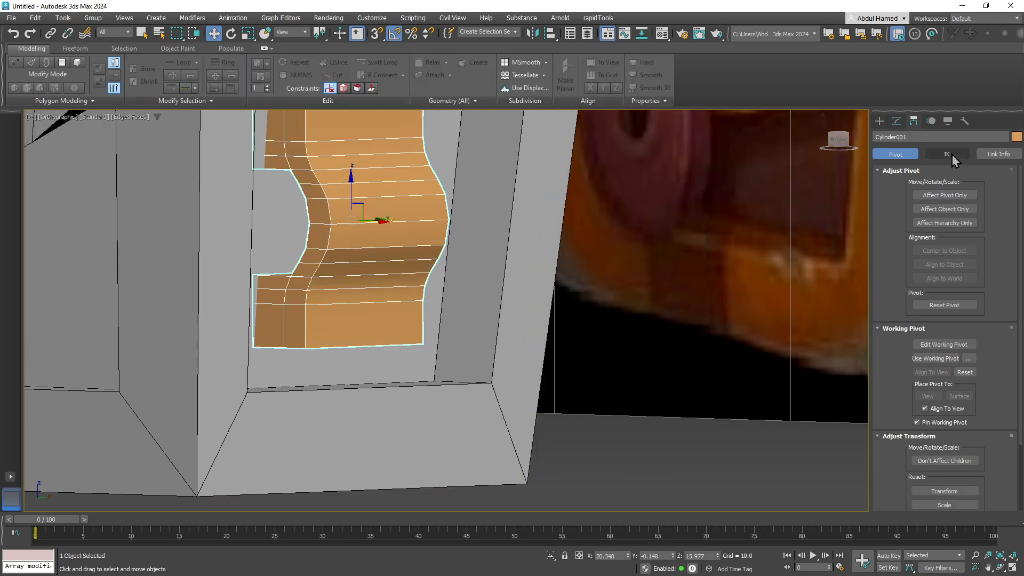
click(897, 121)
click(909, 184)
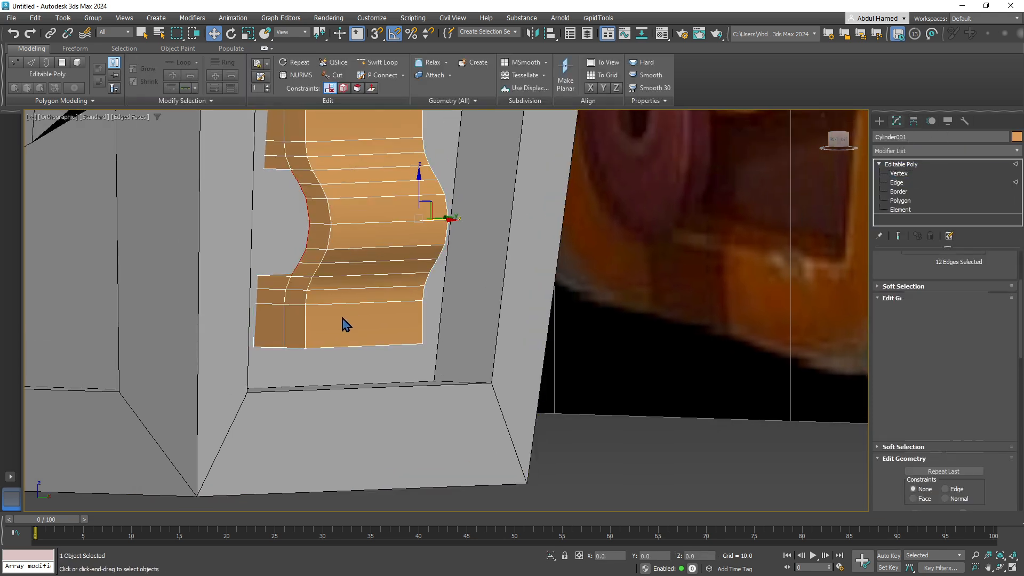
Step: Try to remove the two horizontal edge loops near each end of the bracket
double_click(326, 304)
ctrl+click(330, 291)
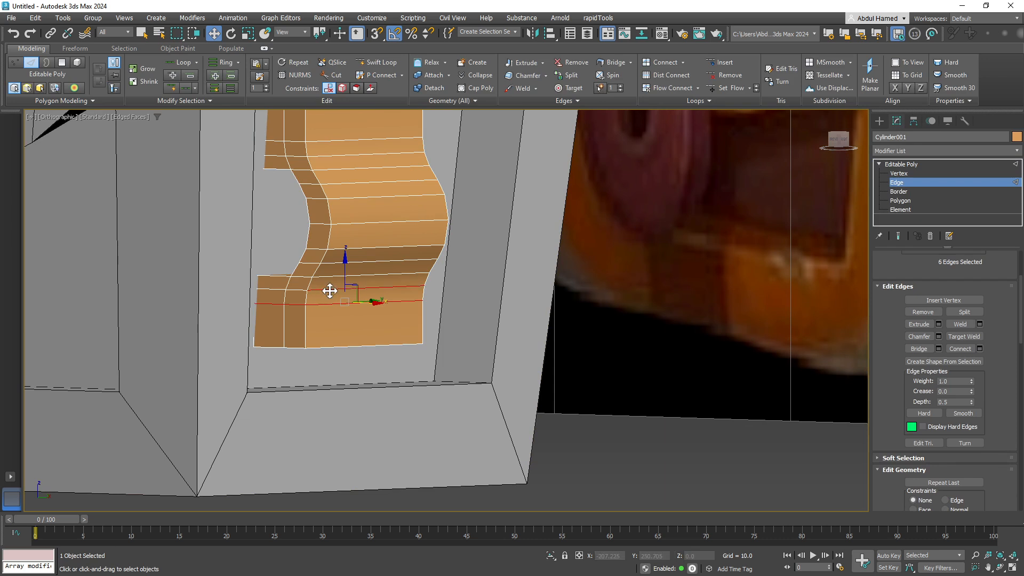
ctrl+double_click(333, 139)
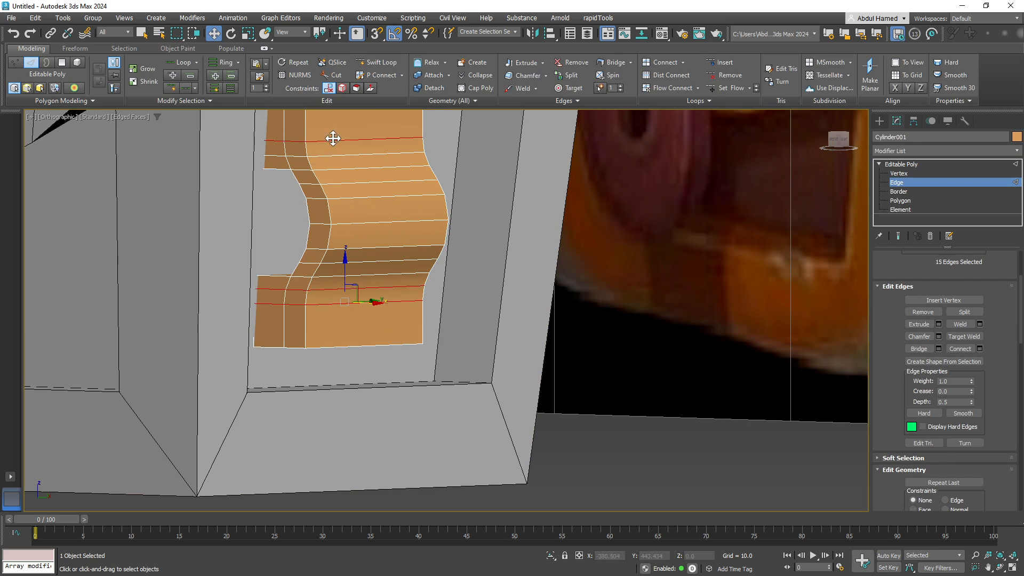
ctrl+click(332, 155)
key(ctrl+BackSpace)
middle_drag(312, 145, 357, 200)
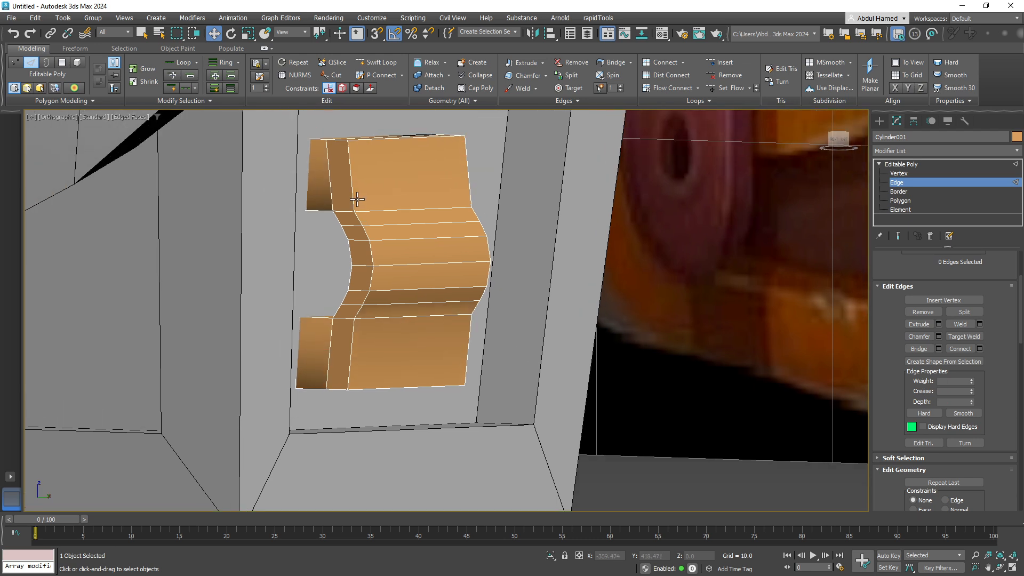
key(ctrl+z)
Step: Remove only the outermost horizontal edge loop near each end of the bracket, including its vertices
click(383, 179)
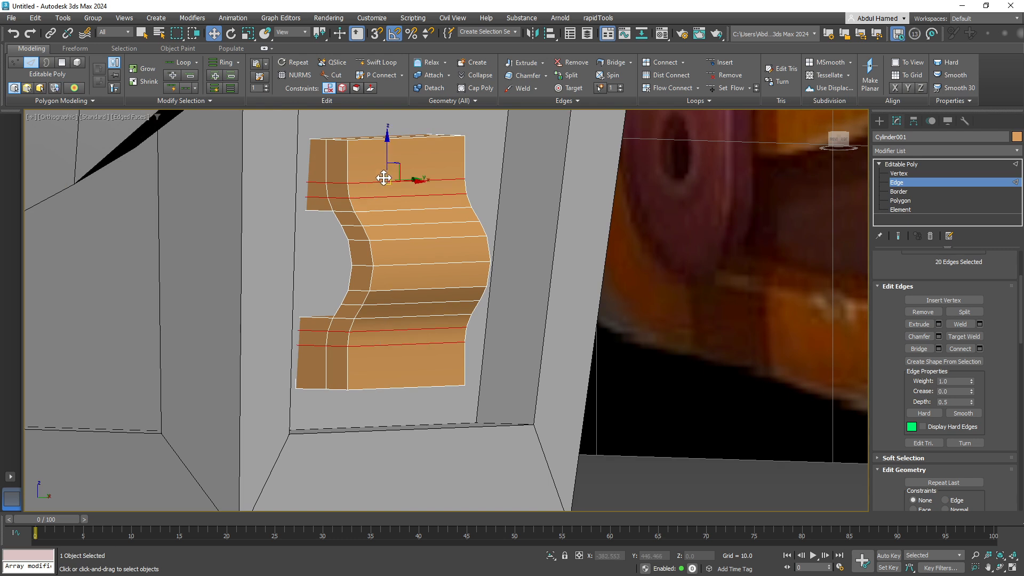
click(383, 181)
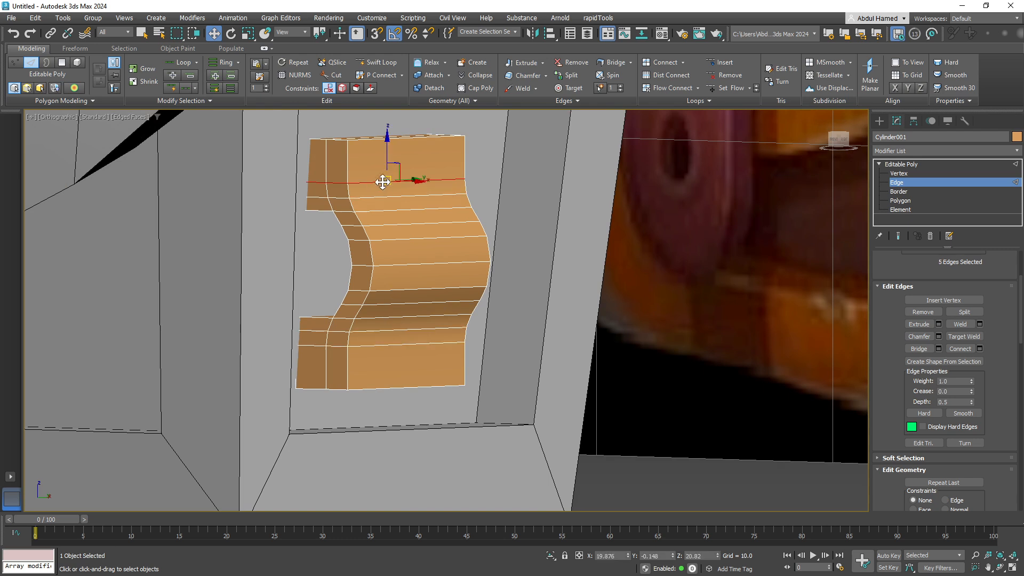
ctrl+click(375, 345)
key(ctrl+BackSpace)
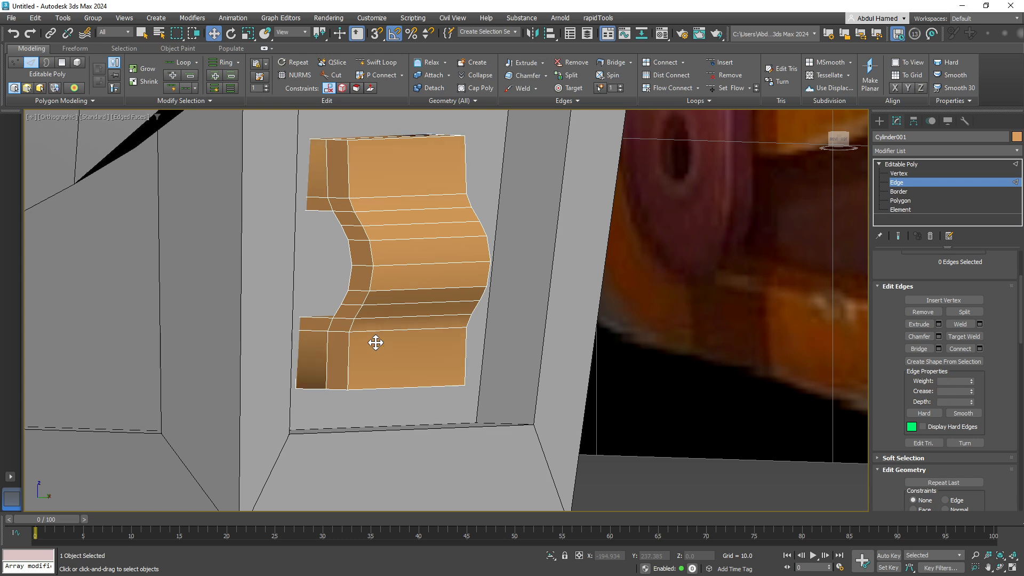
Step: Remove one intermediate edge loop above and one below the middle of the bracket's central bulge
click(385, 302)
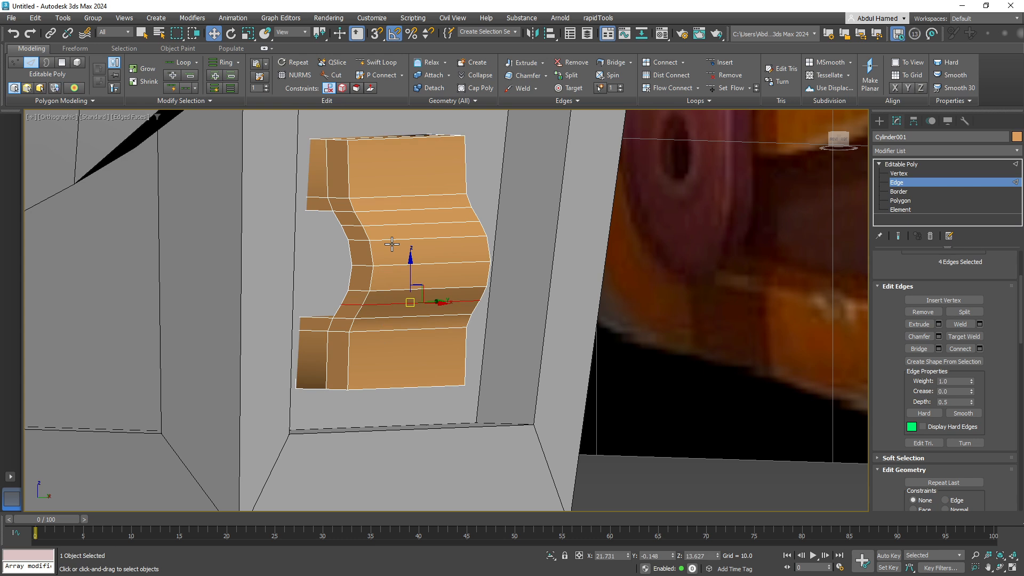
ctrl+click(391, 243)
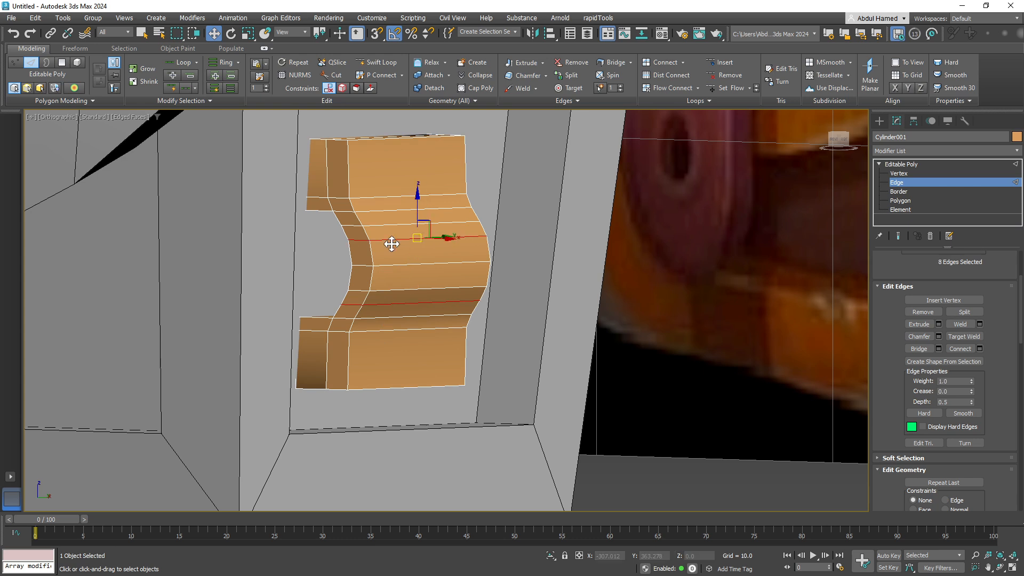
key(ctrl+BackSpace)
Step: Leave edge editing and scale the whole bracket slightly narrower across its width
scroll(420, 299, down, 5)
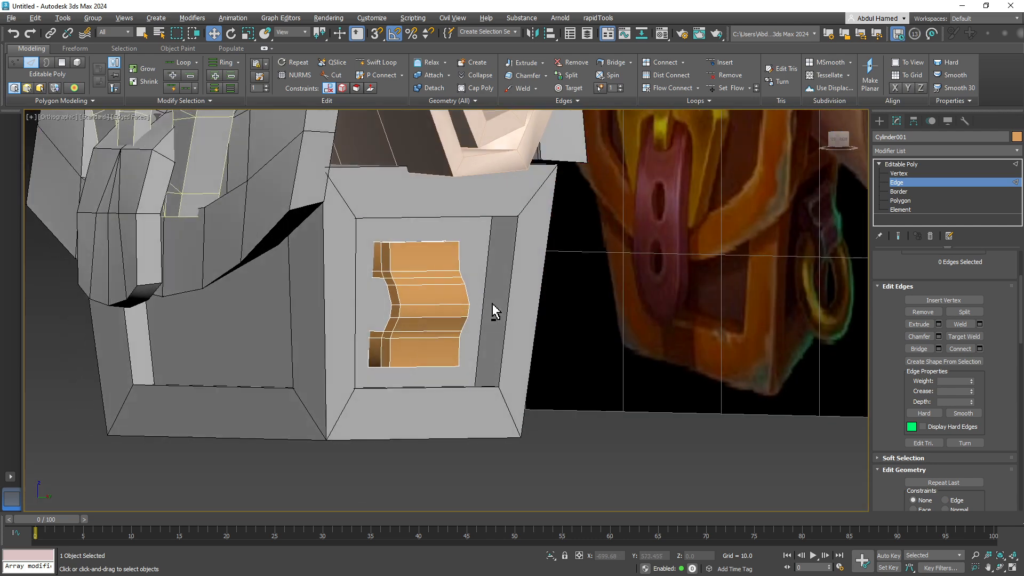
middle_drag(494, 310, 527, 288)
scroll(510, 288, down, 5)
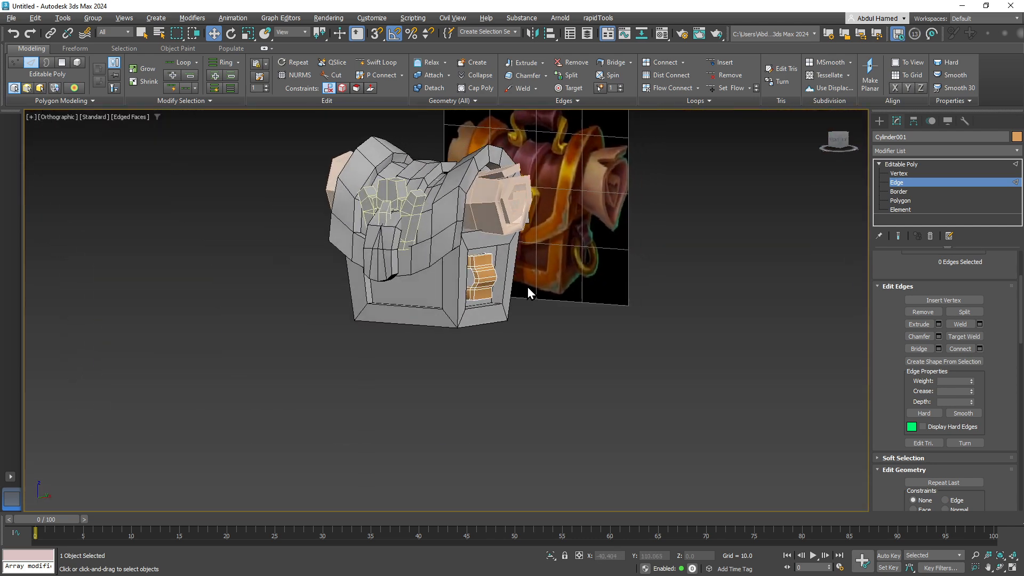
scroll(483, 269, up, 4)
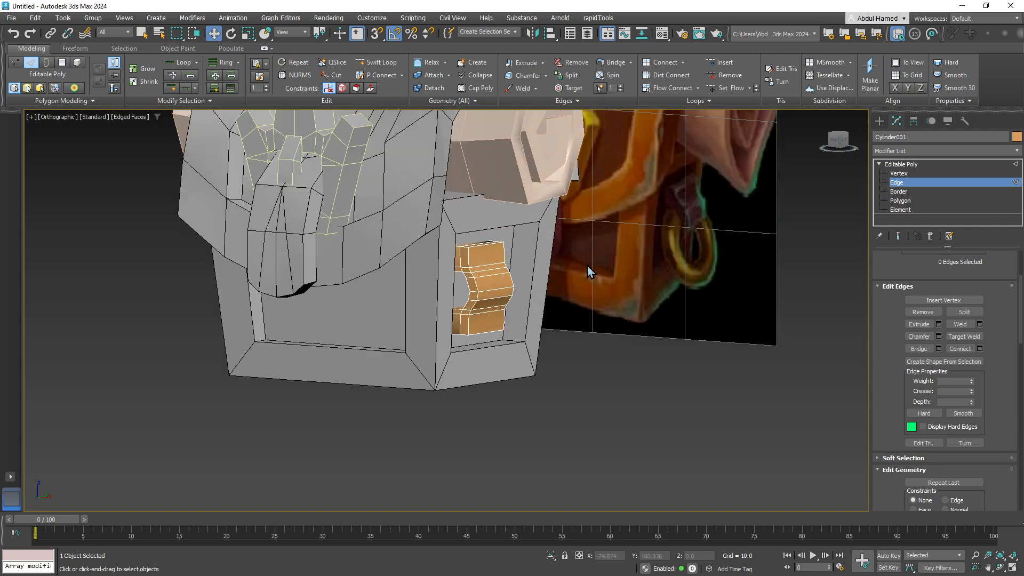
alt+middle_drag(573, 300, 570, 293)
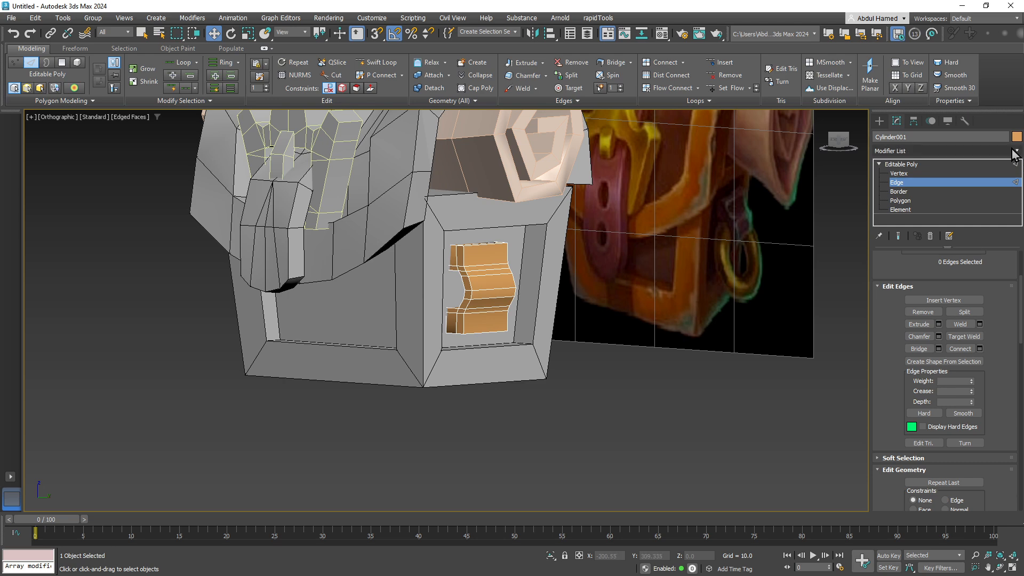
click(957, 163)
alt+middle_drag(562, 315, 528, 297)
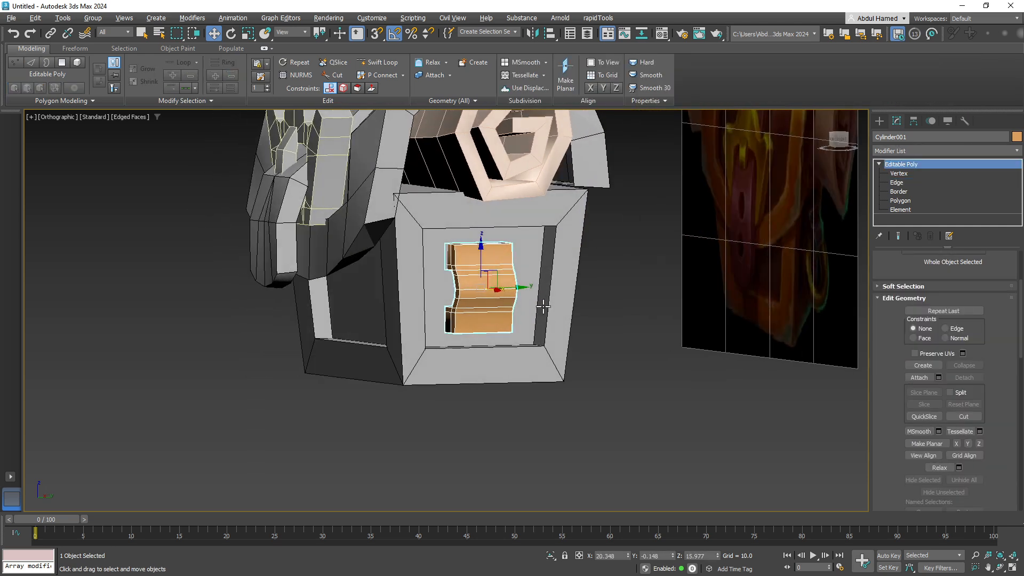
key(r)
drag(441, 288, 440, 293)
Step: Create a torus below the chest's side panel with Radius 1 about 15.5 and Radius 2 about 5.5
click(879, 121)
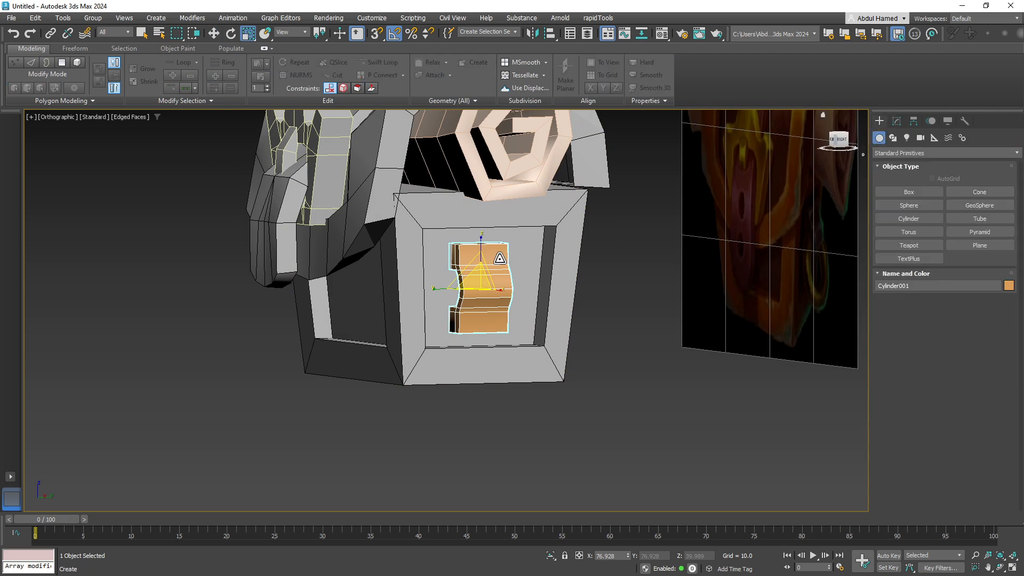
alt+middle_drag(608, 251, 583, 252)
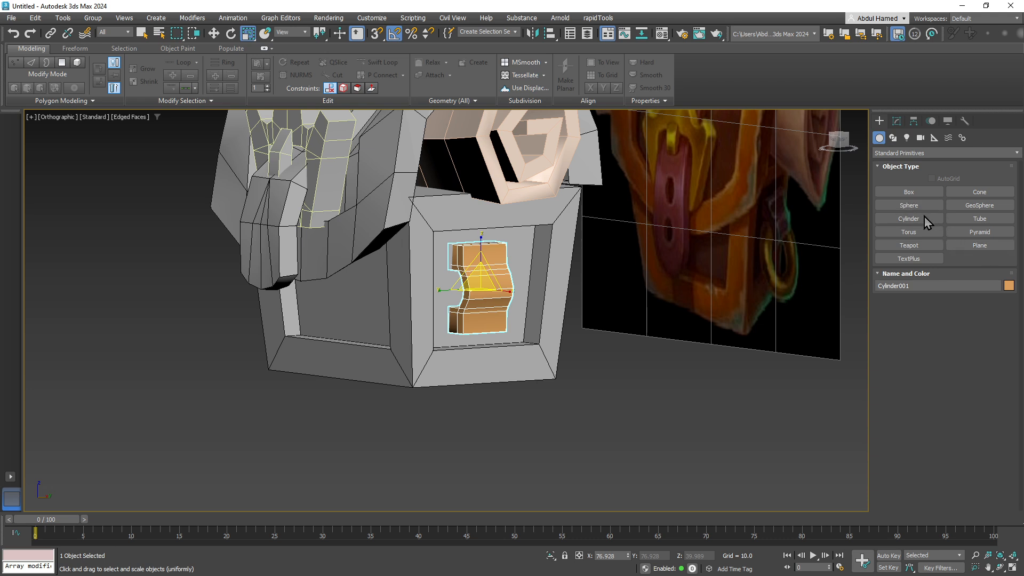
click(909, 219)
click(908, 232)
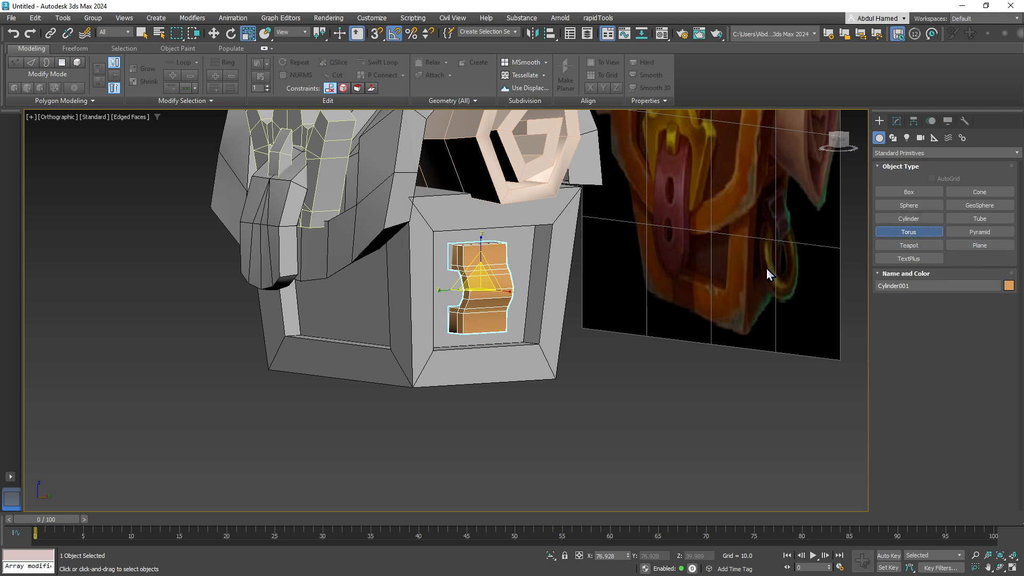
drag(517, 437, 531, 440)
drag(544, 443, 555, 443)
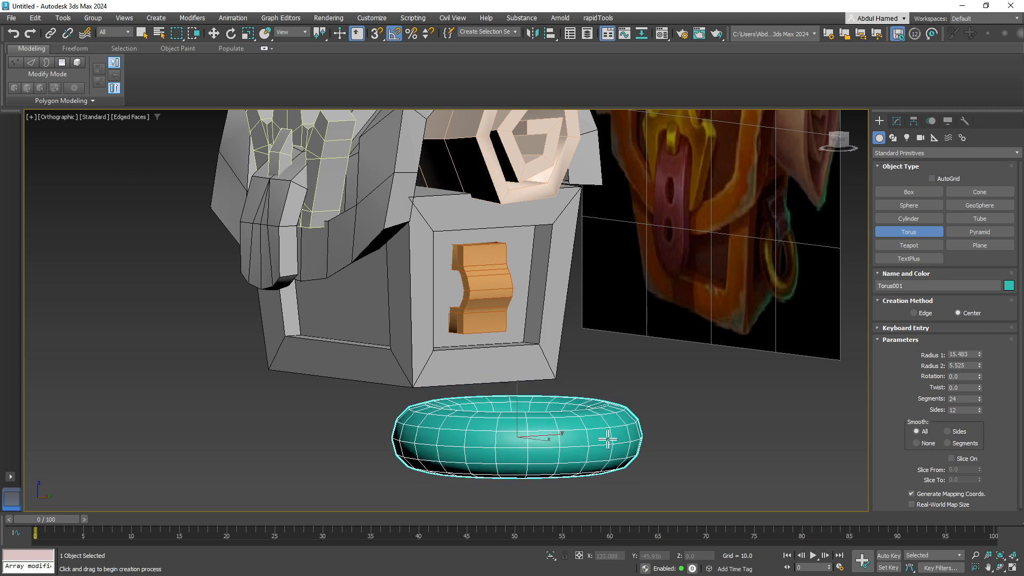
Step: Rotate the torus about 70 degrees around the Y axis to stand it up facing the side panel
click(552, 419)
key(e)
drag(540, 424, 543, 452)
alt+middle_drag(542, 452, 548, 427)
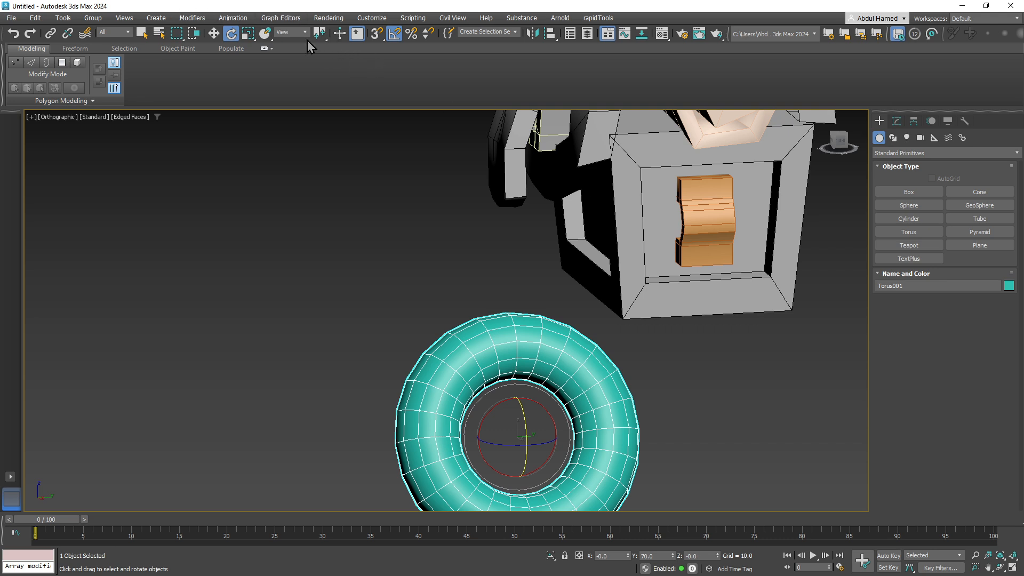
Step: Turn on 3D snapping and move the torus in front of the chest's side panel, below the bracket
key(s)
key(w)
drag(497, 361, 693, 225)
alt+middle_drag(693, 226, 710, 295)
Step: Scale the torus uniformly to about 48% and raise it over the bracket's lower half
key(r)
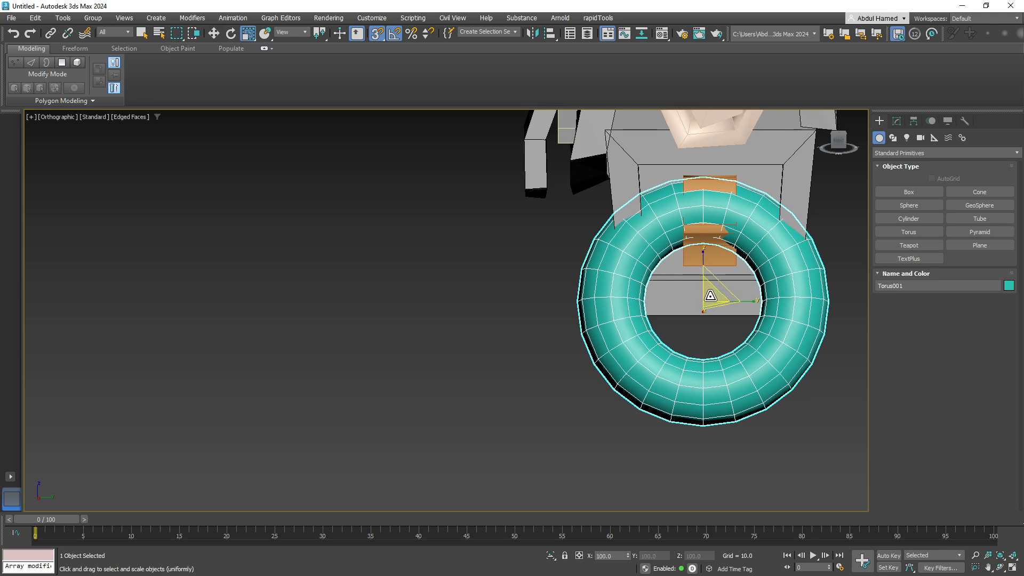
drag(710, 294, 682, 354)
key(w)
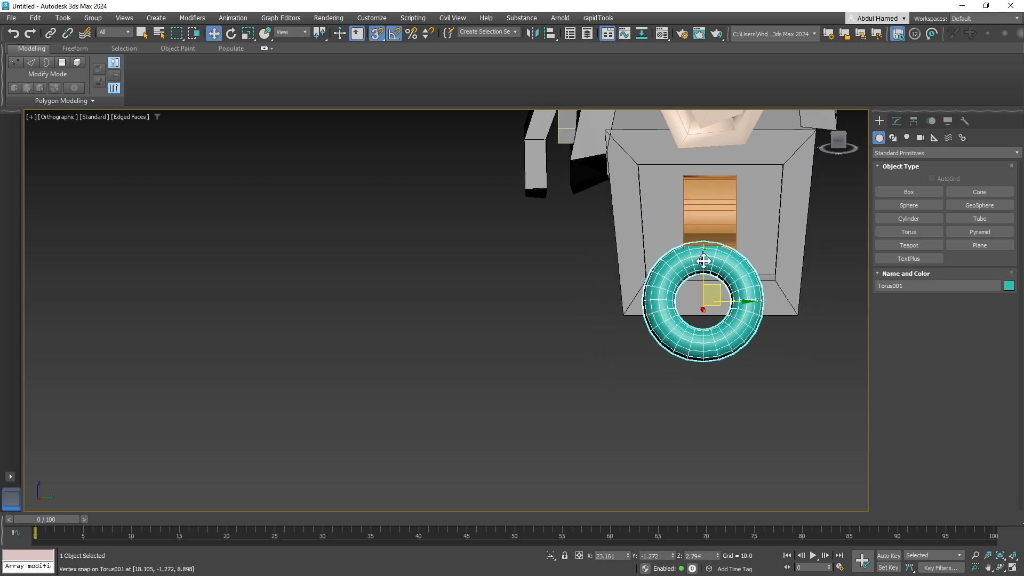
mouse_move(703, 261)
mouse_down()
mouse_move(709, 243)
mouse_move(708, 253)
mouse_up()
alt+middle_drag(708, 268, 775, 253)
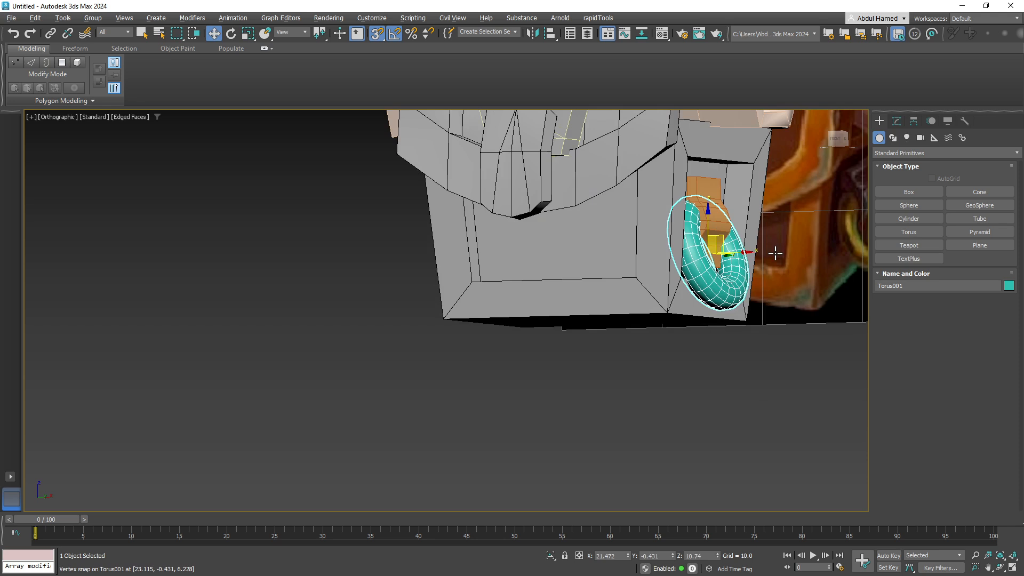
drag(749, 249, 726, 251)
Step: Turn snapping off, shrink the torus uniformly to about 35% scale and raise it slightly to about Z 12.4
key(s)
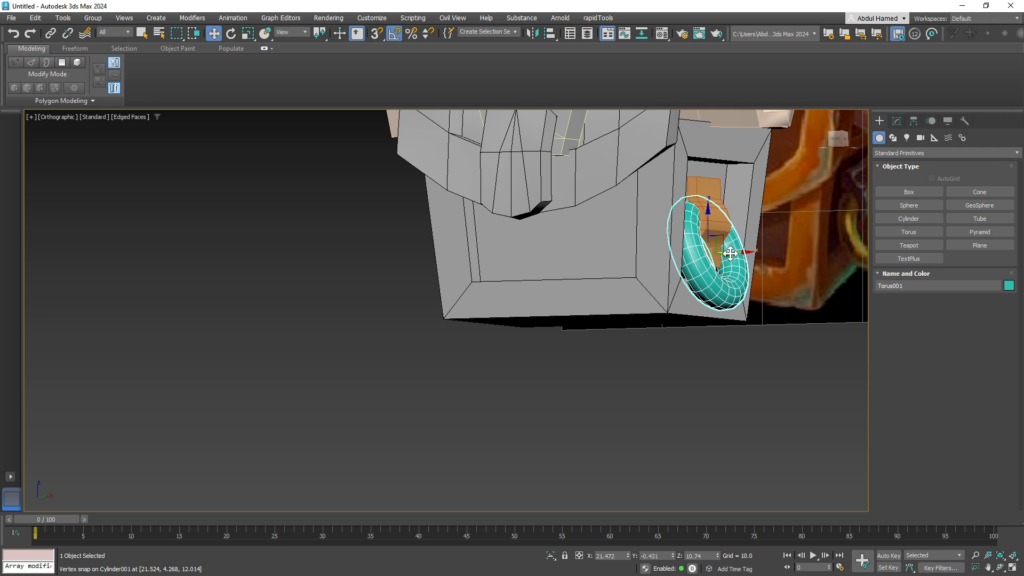
key(r)
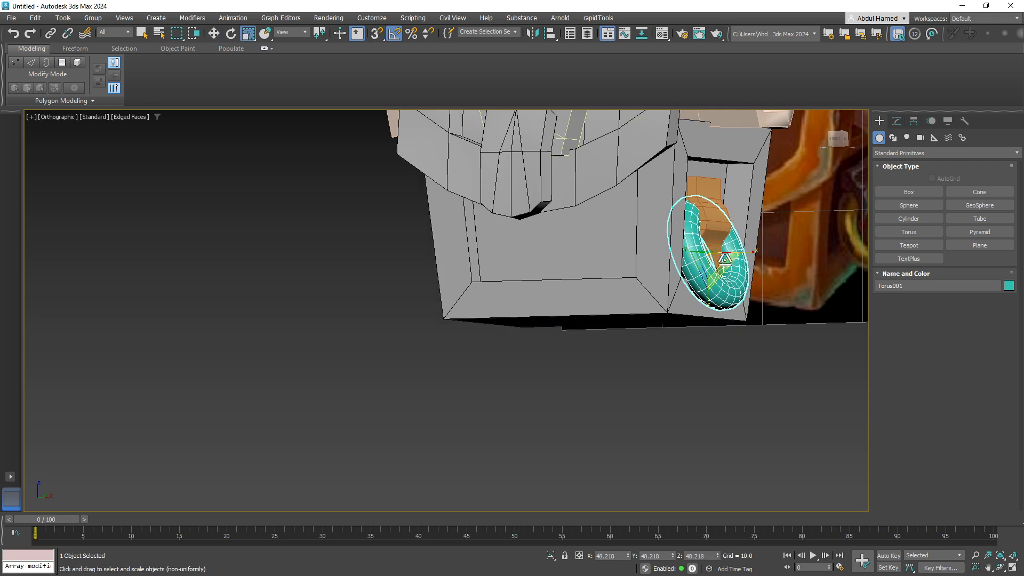
drag(714, 263, 715, 283)
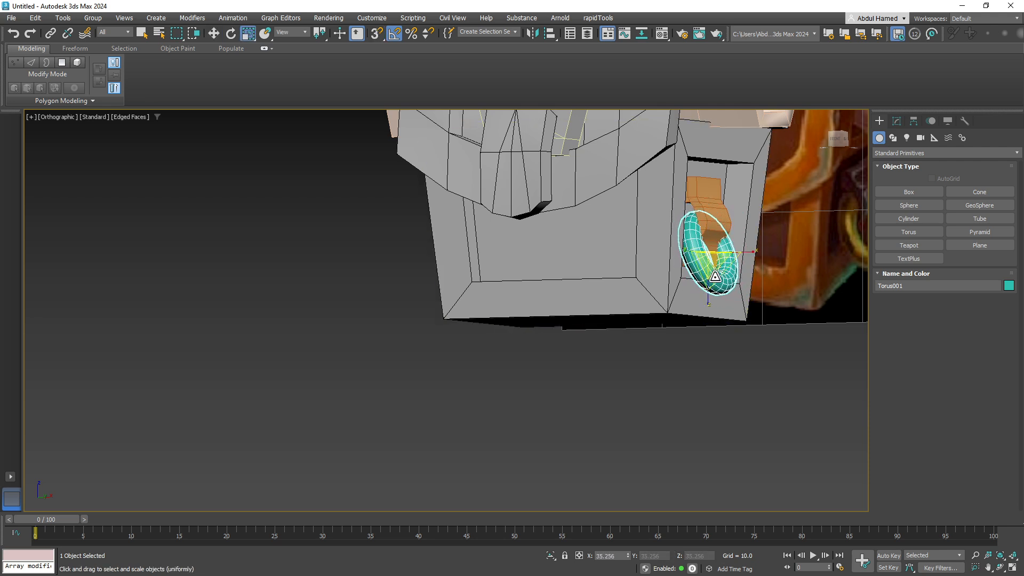
key(w)
drag(708, 220, 711, 212)
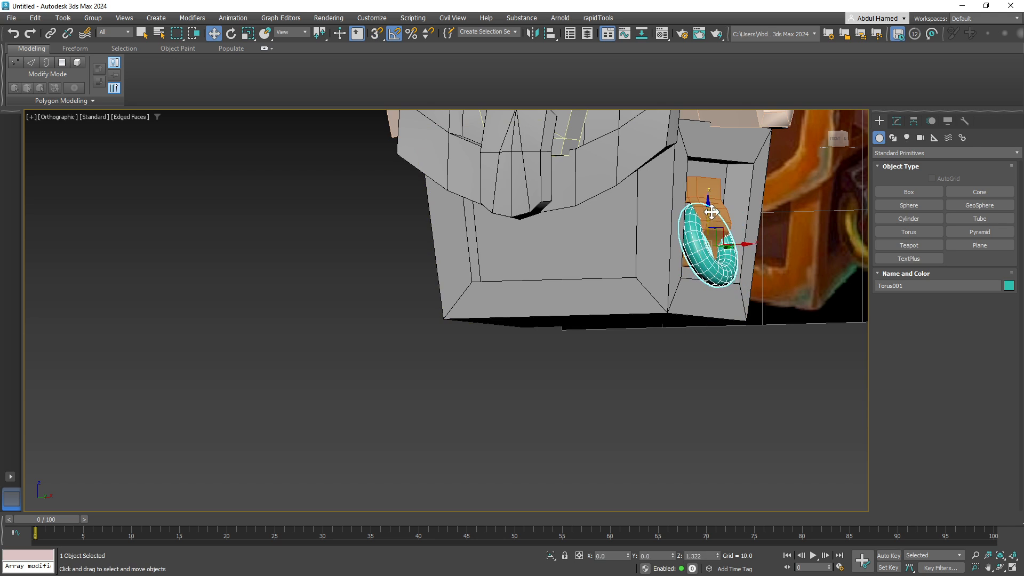
Step: Scale the bracket narrower to fit within the ring's opening and reduce its height to about 79%
middle_drag(757, 255, 519, 254)
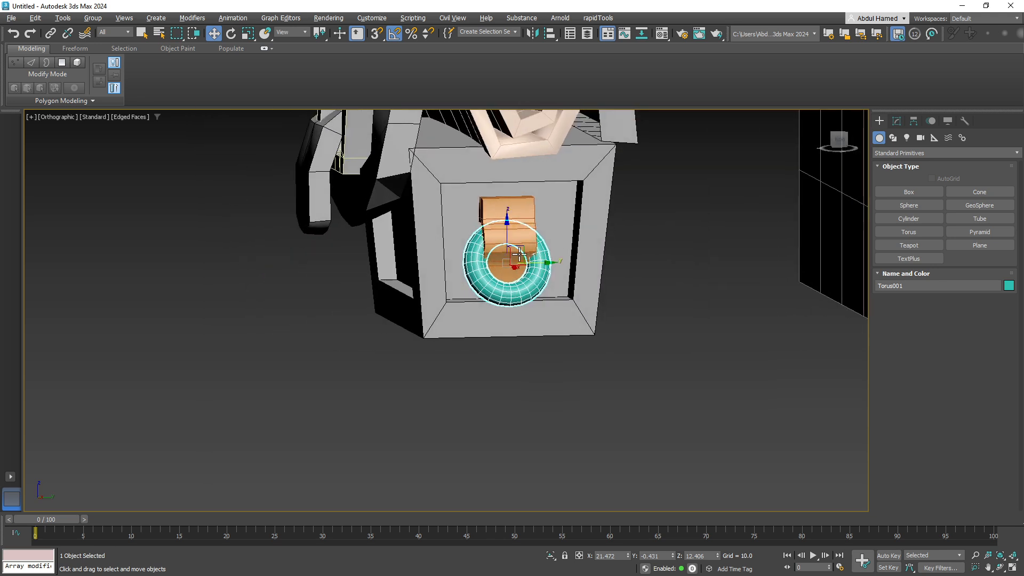
click(513, 228)
scroll(514, 226, up, 5)
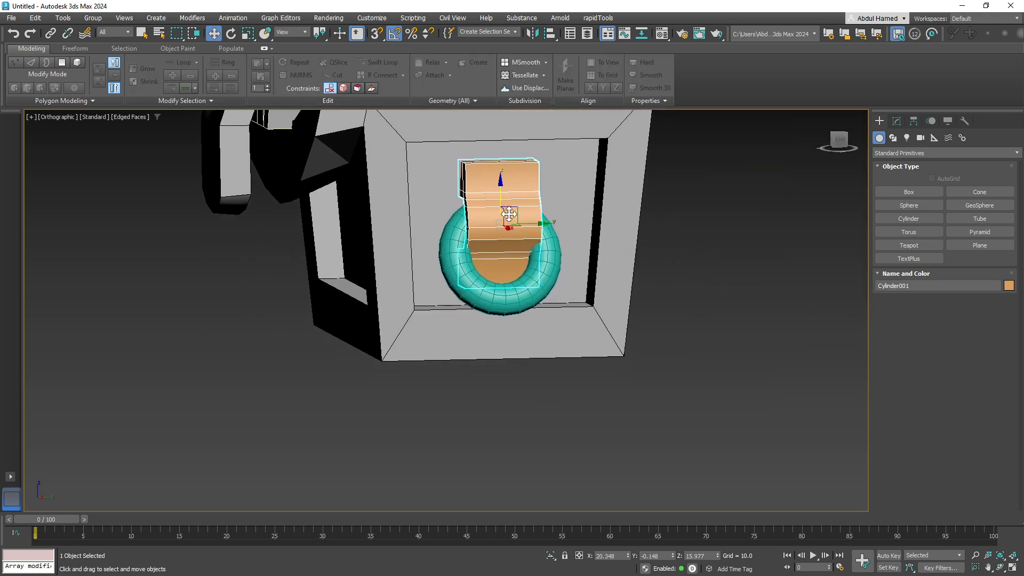
key(r)
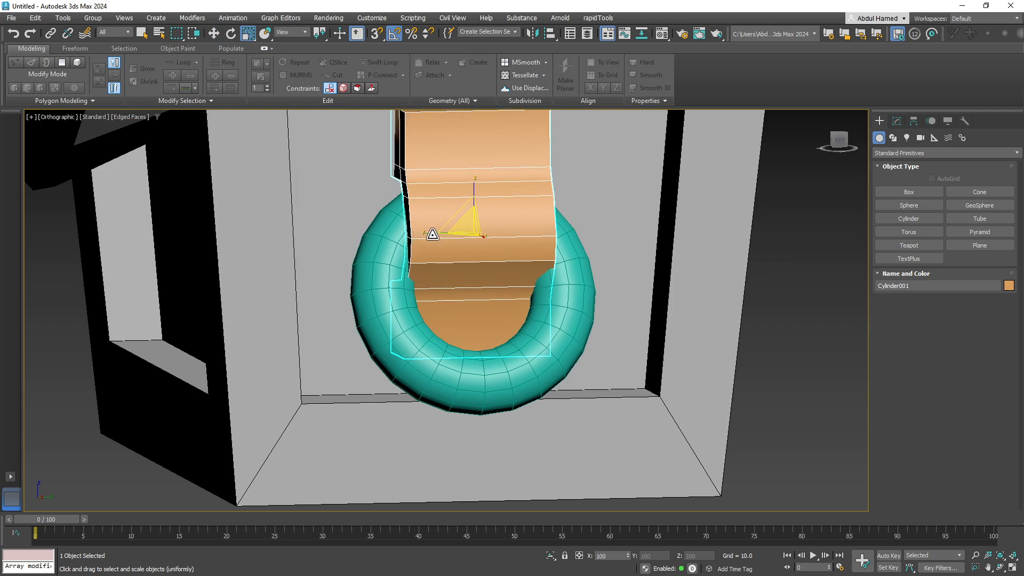
key(r)
drag(424, 230, 458, 235)
key(r)
alt+middle_drag(458, 235, 478, 232)
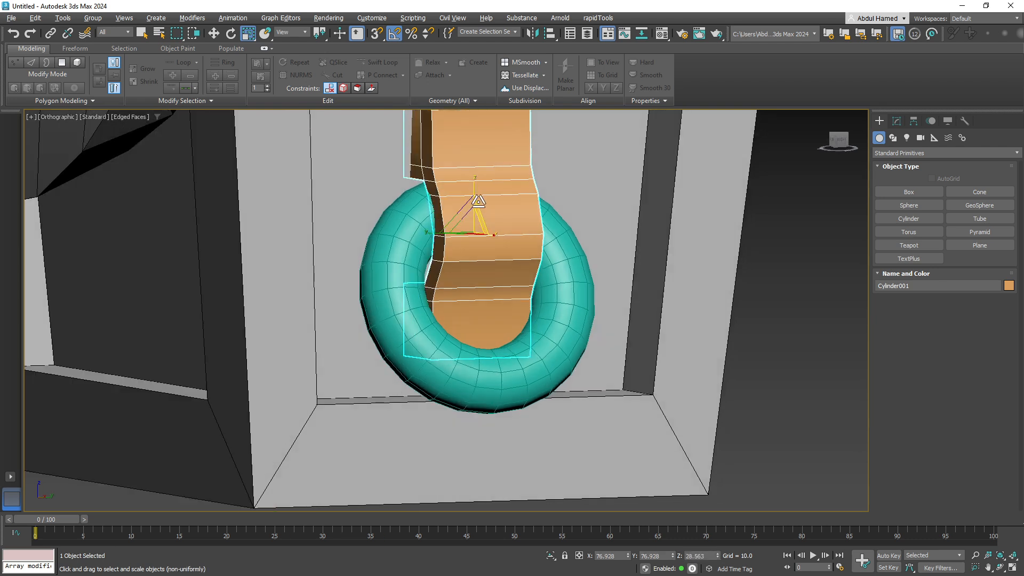
drag(474, 179, 478, 189)
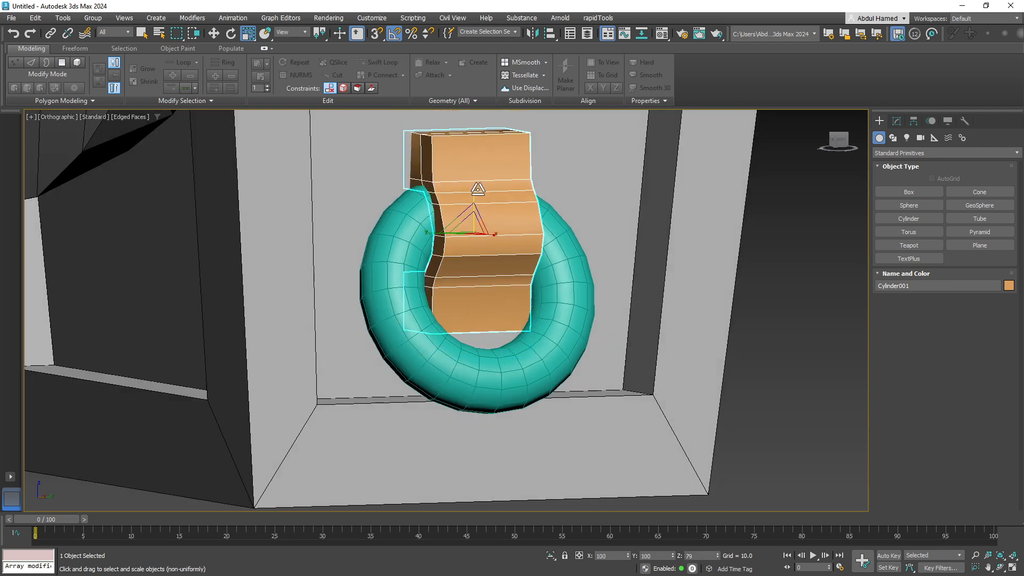
key(w)
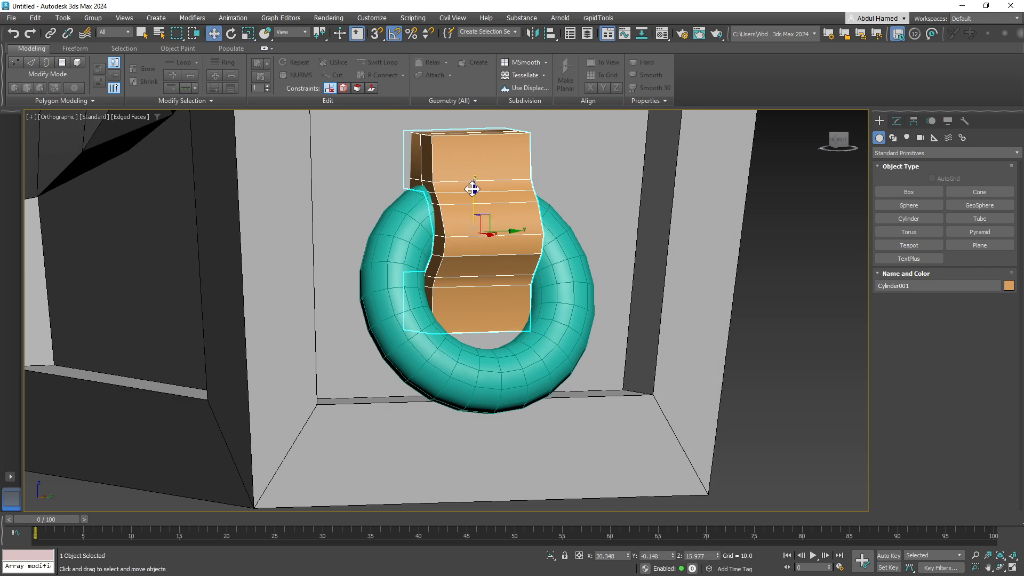
Step: Raise the bracket slightly to about Z 16.2 and clear the selection
mouse_move(474, 189)
mouse_down()
mouse_move(471, 176)
mouse_move(475, 187)
mouse_up()
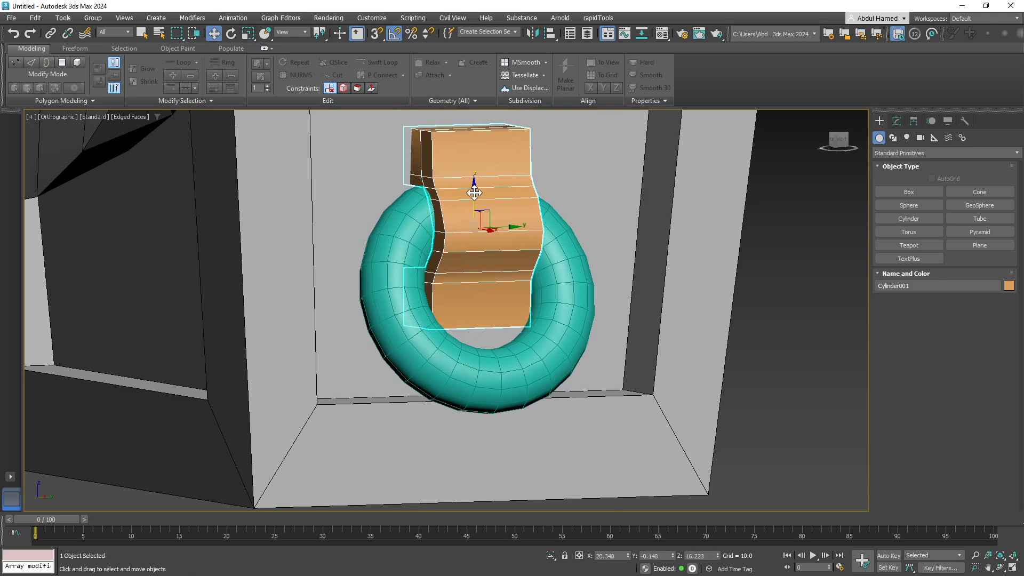
scroll(475, 188, down, 3)
scroll(459, 246, down, 2)
alt+middle_drag(460, 245, 496, 258)
click(687, 401)
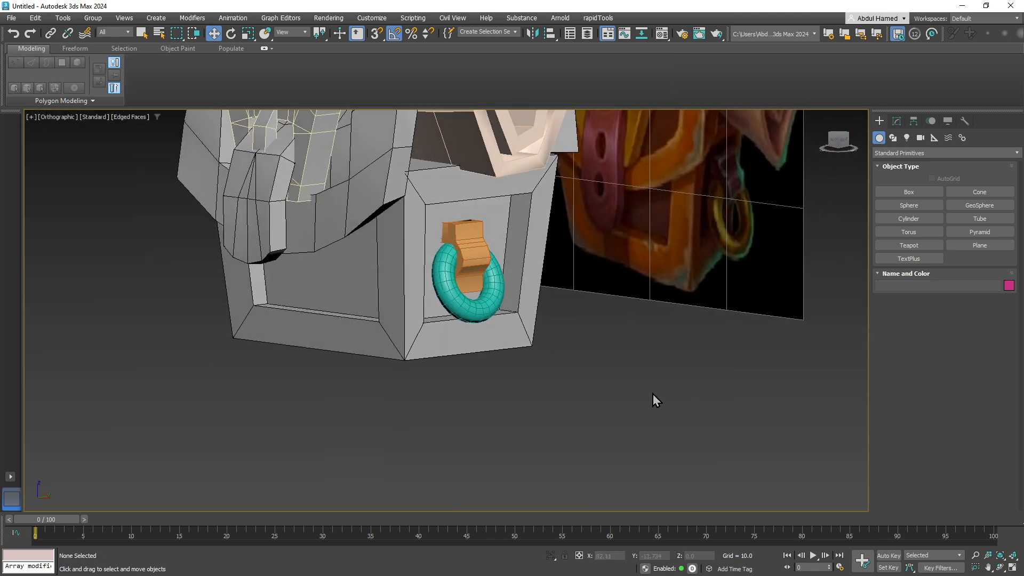
Step: Thin the torus ring by reducing its Radius 2 to 4.862
click(474, 312)
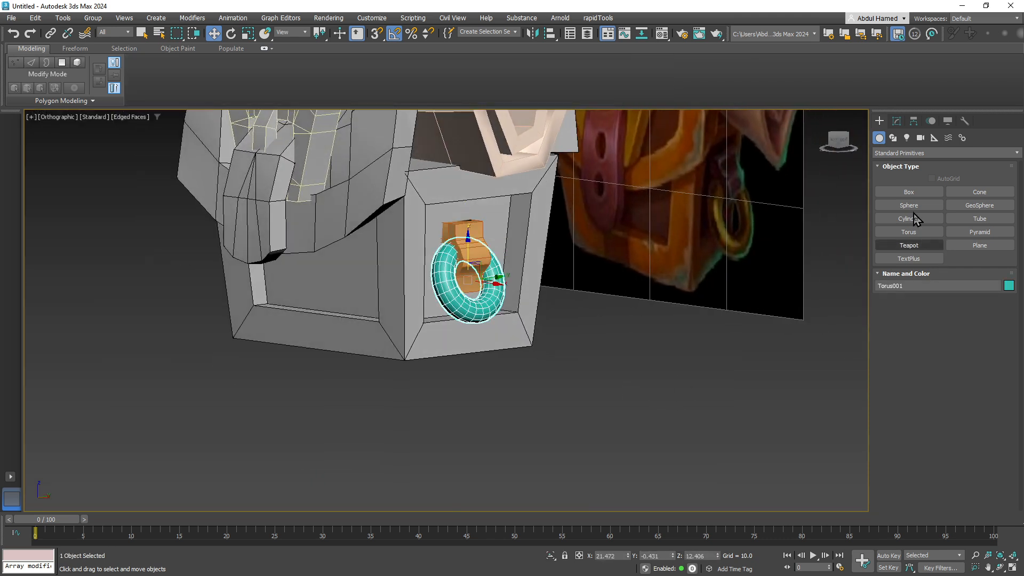
click(901, 123)
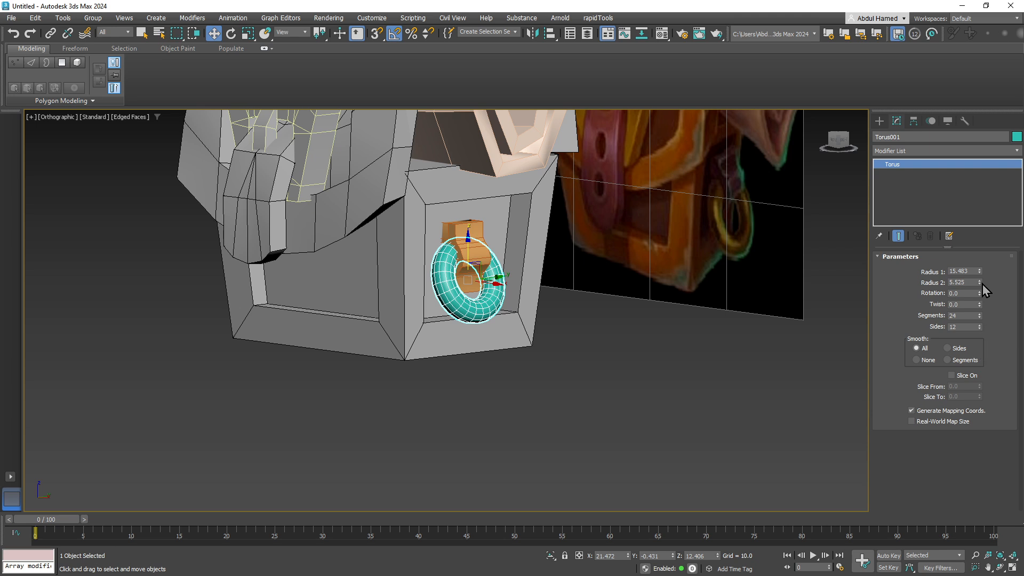
drag(979, 282, 979, 286)
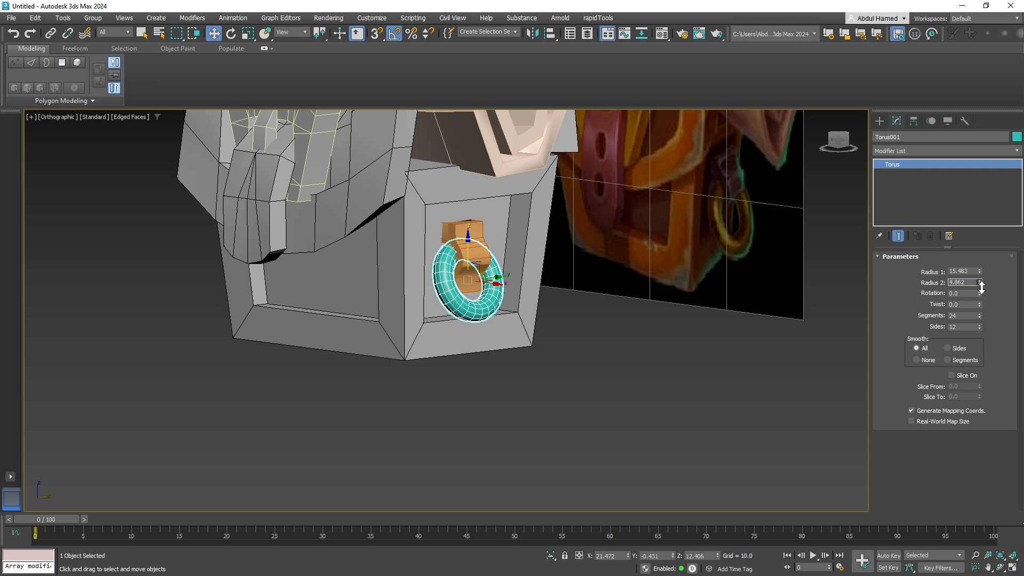
scroll(588, 383, down, 3)
middle_drag(596, 348, 549, 381)
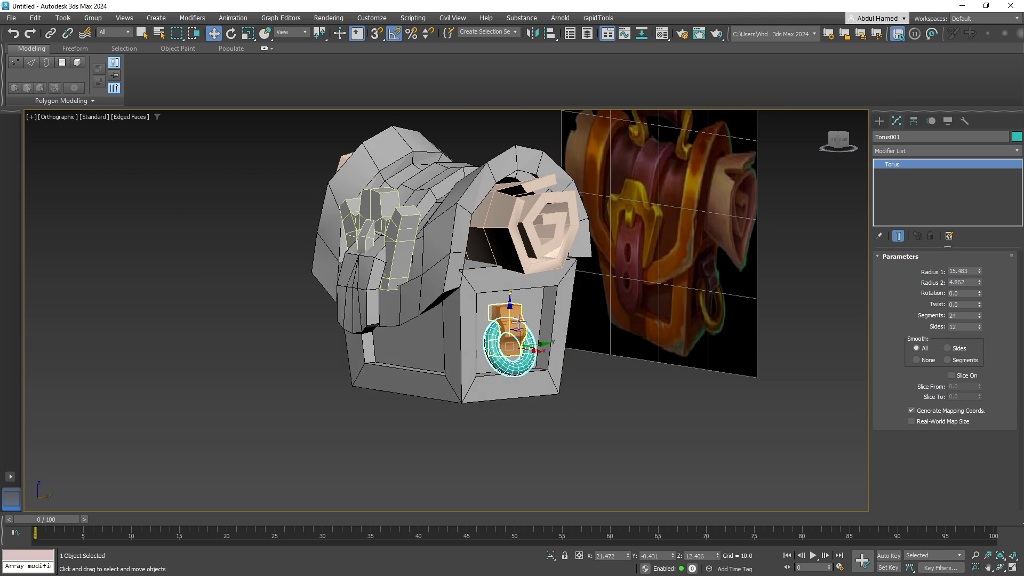
Step: Assign the 03 - Default material to the ring, the bracket, the rolled scroll and the front buckle together
ctrl+click(514, 317)
ctrl+click(521, 239)
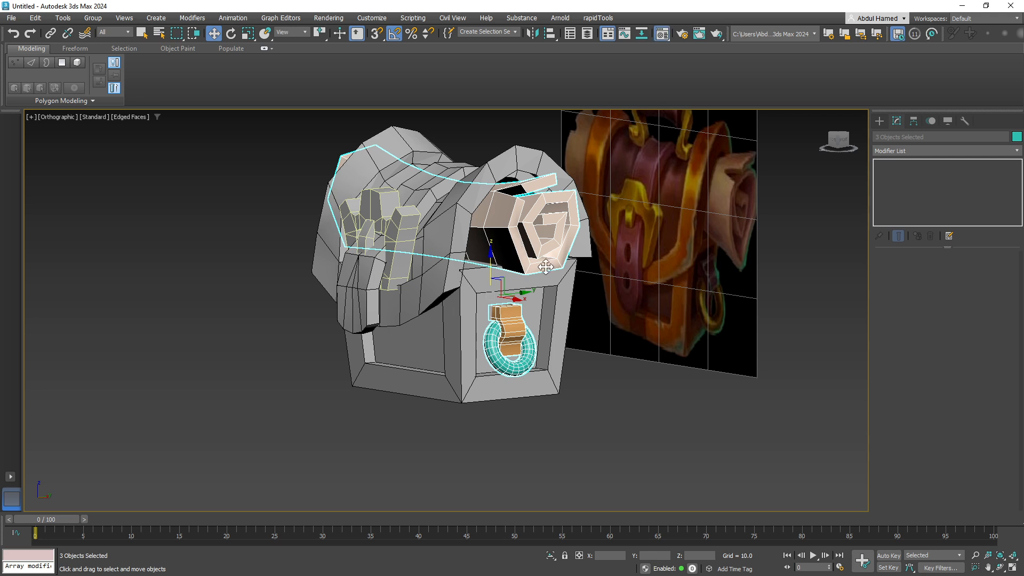
key(m)
ctrl+click(371, 226)
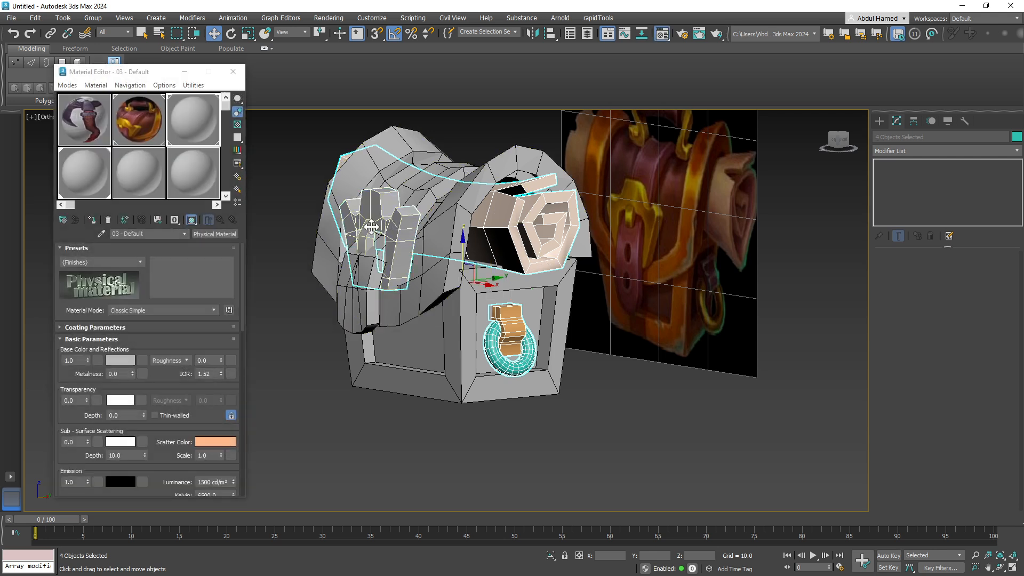
right_click(185, 137)
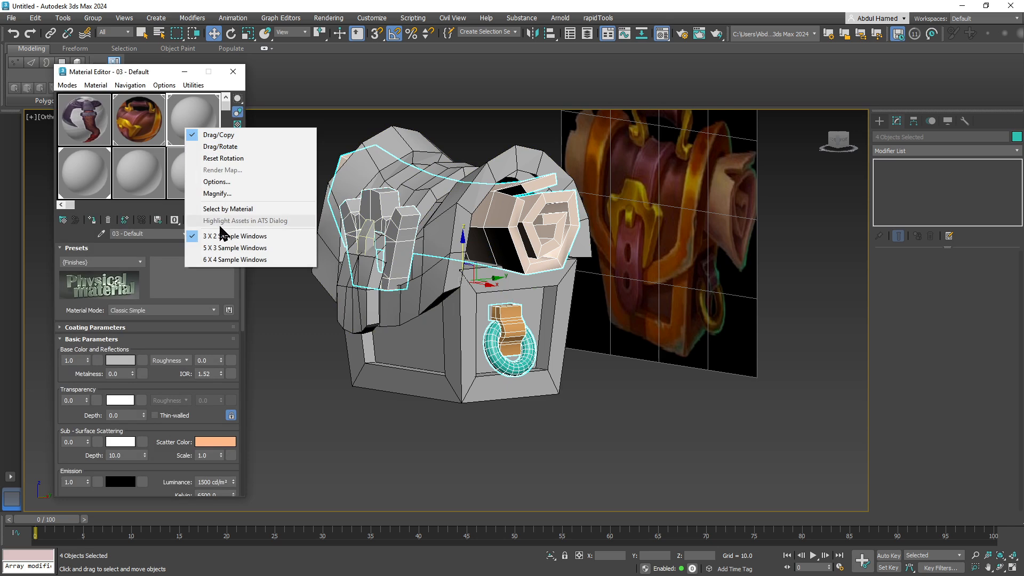
click(95, 220)
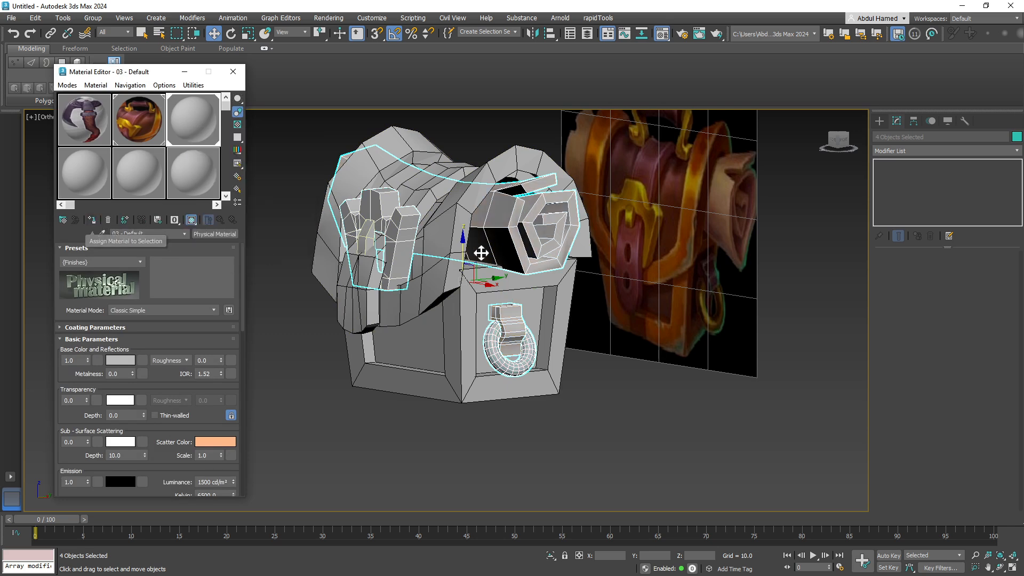
Step: Set the object color of the four selected objects to black, close the Material Editor and deselect them
click(1015, 138)
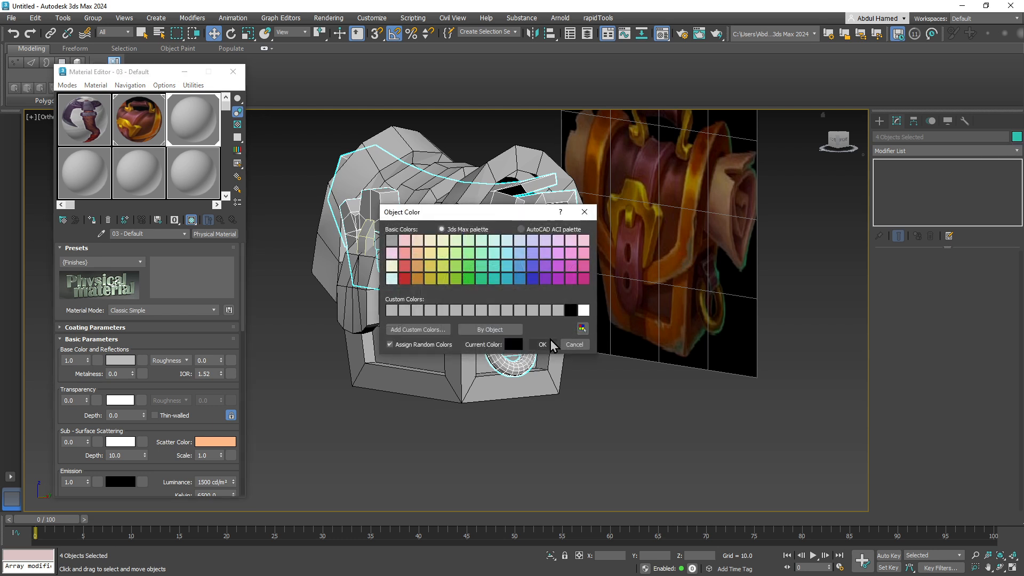
click(544, 343)
click(232, 72)
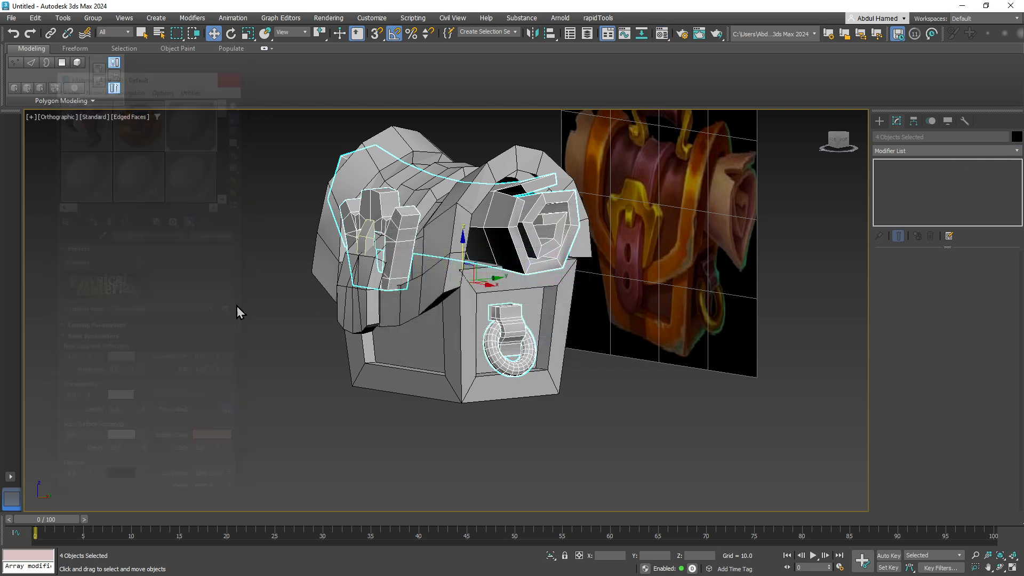
click(267, 353)
Step: Select the torus ring and reduce its segments to 9
scroll(328, 368, down, 3)
scroll(324, 405, down, 2)
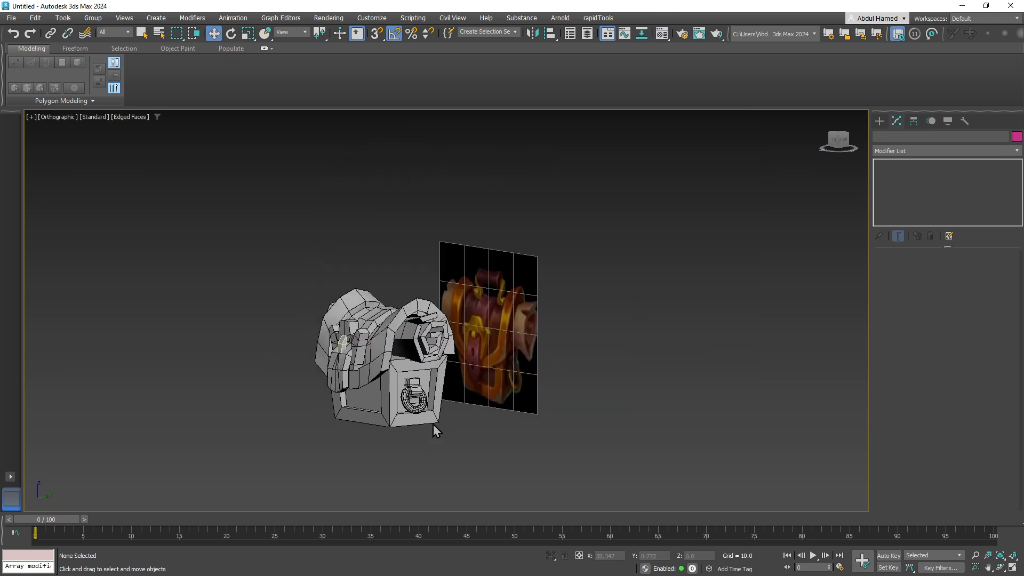
click(417, 409)
scroll(403, 416, up, 2)
scroll(403, 415, up, 4)
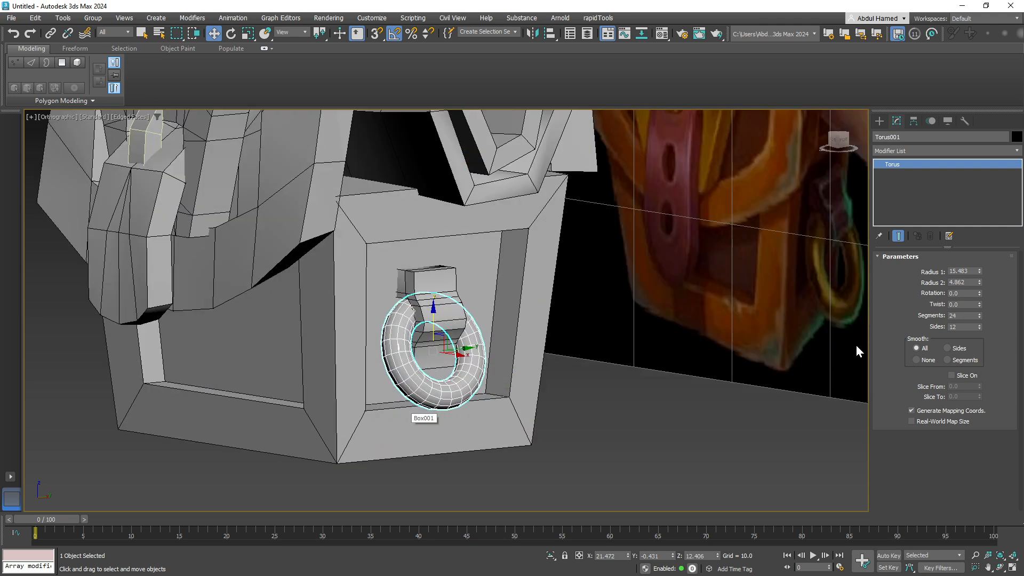
click(979, 317)
click(979, 317)
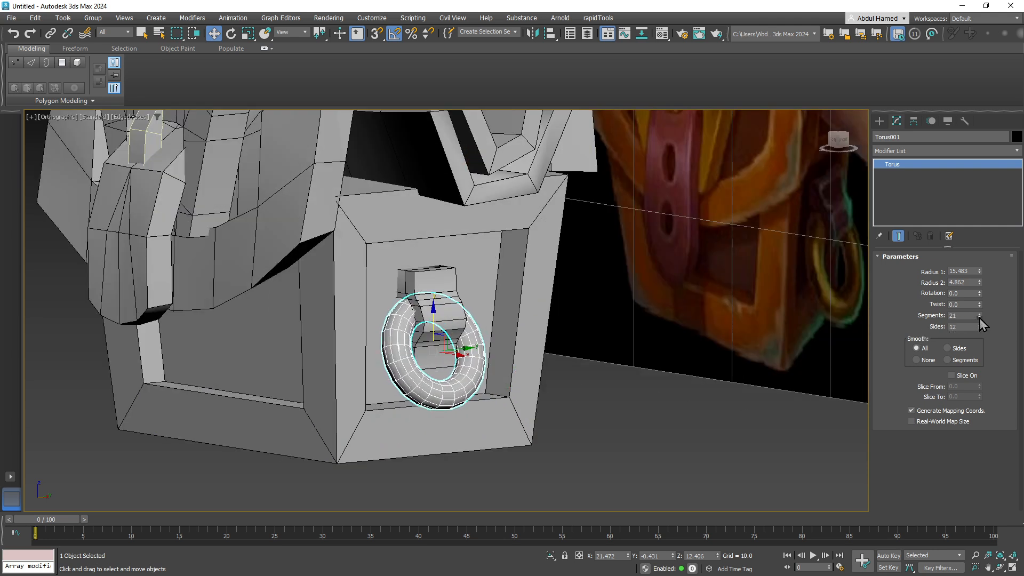
click(979, 317)
click(980, 317)
click(980, 317)
click(980, 317)
click(979, 317)
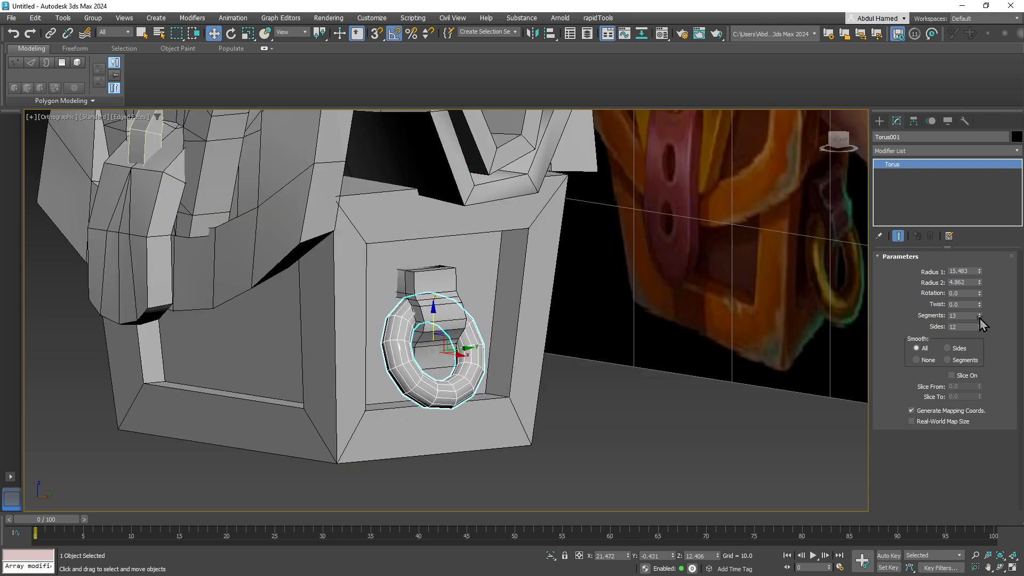
click(979, 317)
click(980, 317)
click(980, 317)
click(979, 318)
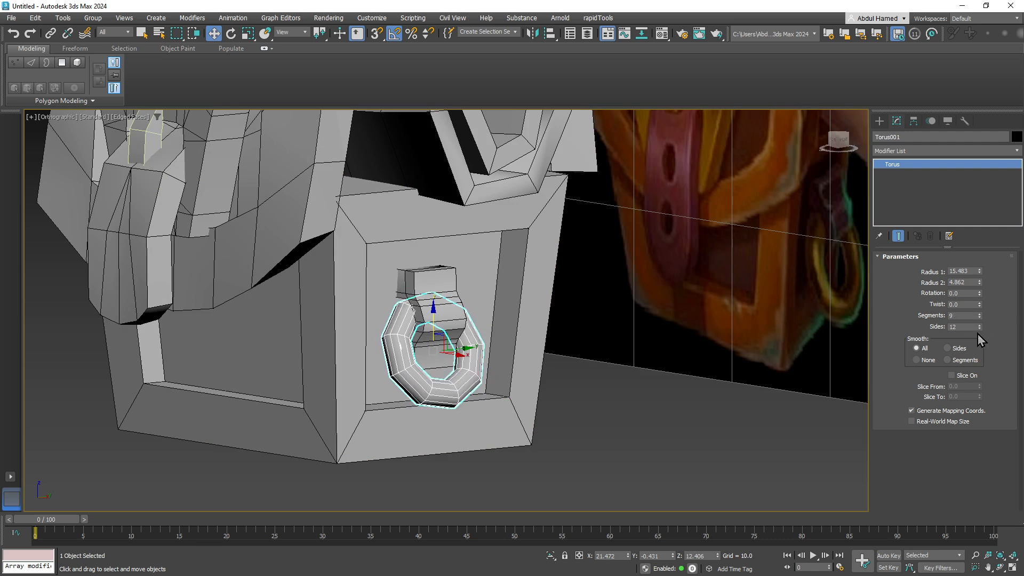
Step: Reduce the torus ring's sides to 5 and deselect it
click(979, 329)
click(979, 330)
click(979, 330)
click(979, 330)
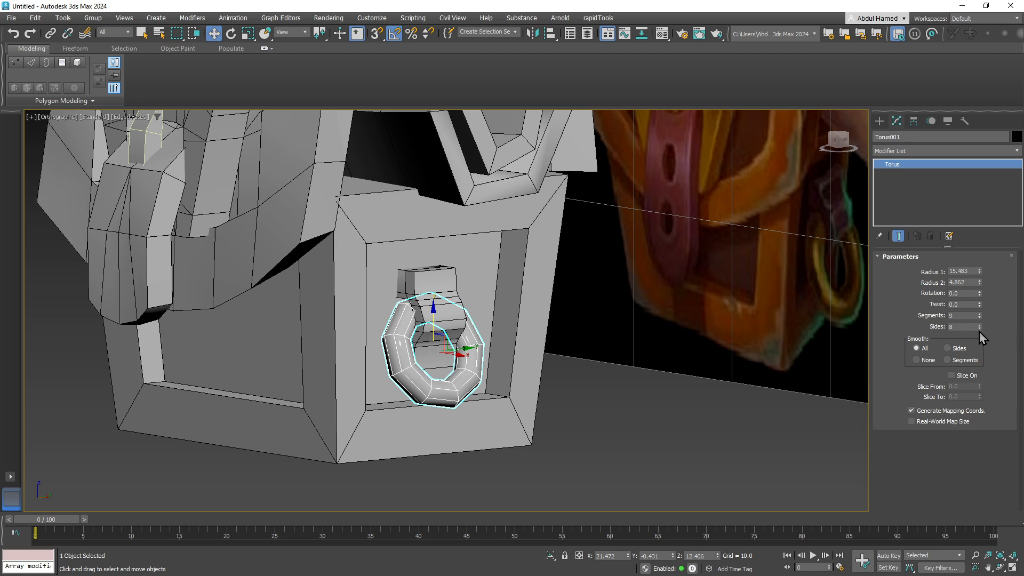
click(979, 329)
click(979, 329)
click(979, 329)
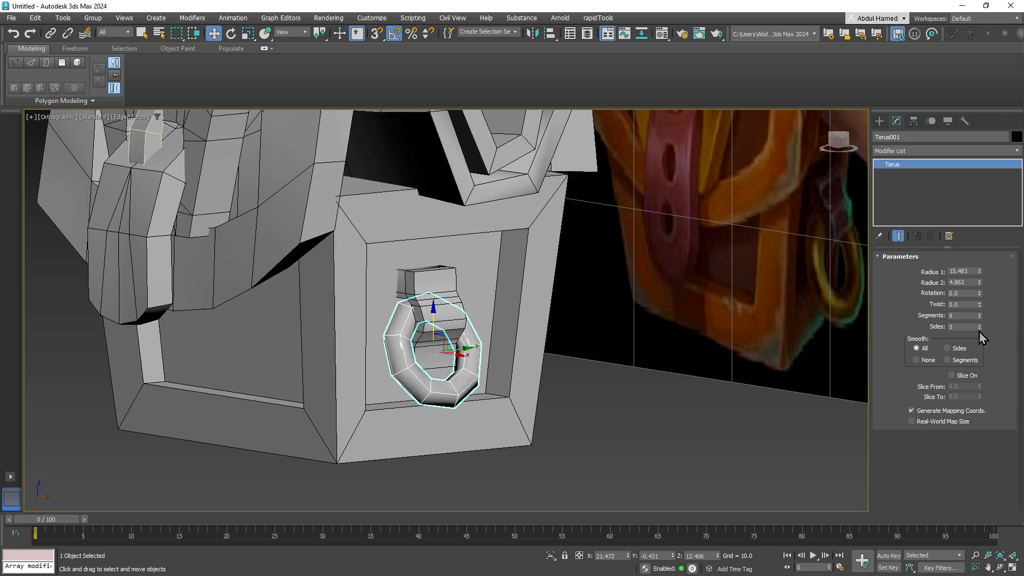
scroll(288, 322, down, 3)
click(523, 367)
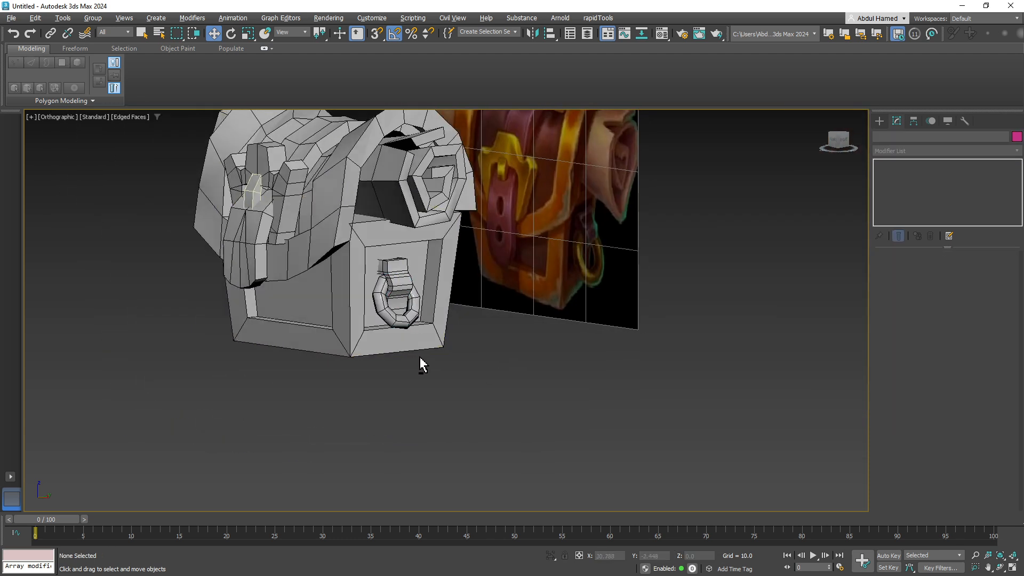
Step: Draw a Line spline in the Front view along half of the reference's top handle, from the lid up and across to the center
alt+middle_drag(421, 365, 410, 309)
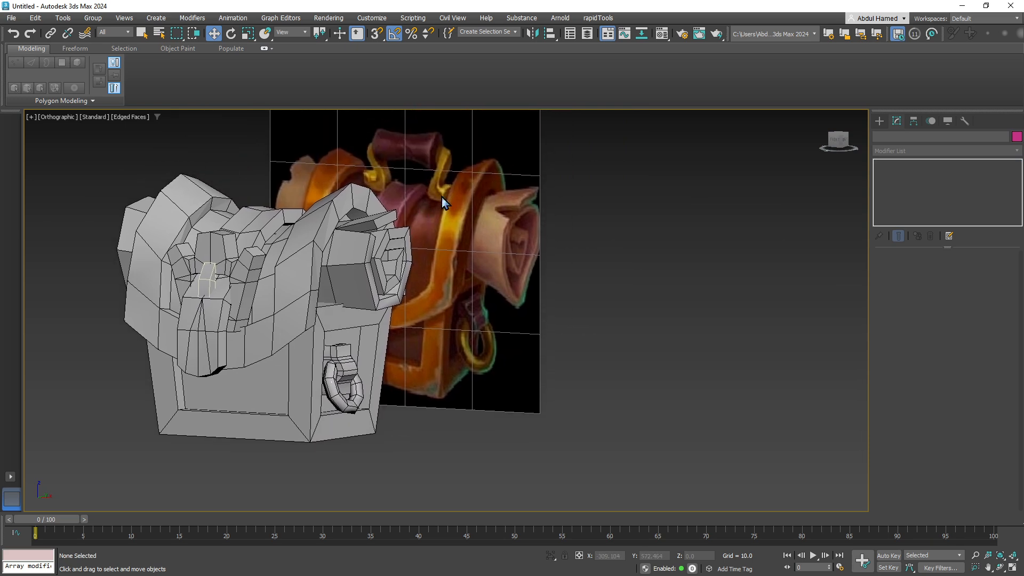
alt+middle_drag(418, 214, 320, 263)
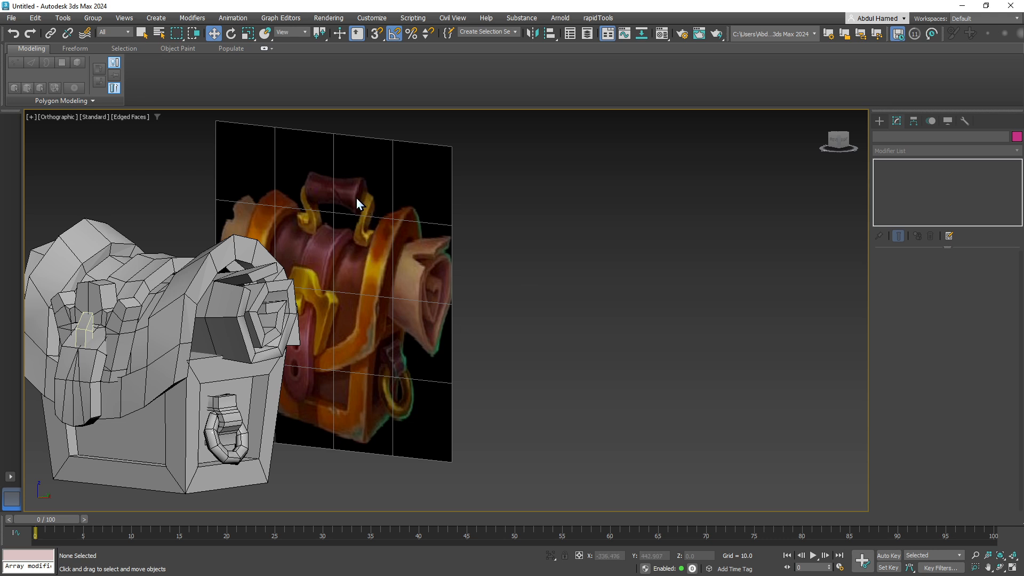
middle_drag(381, 347, 478, 312)
scroll(486, 291, down, 3)
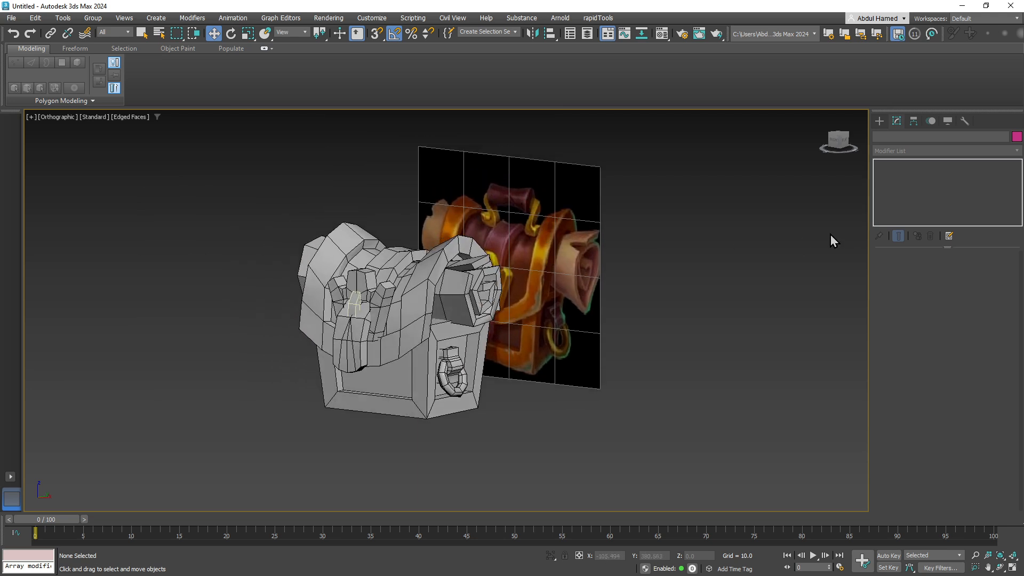
click(881, 121)
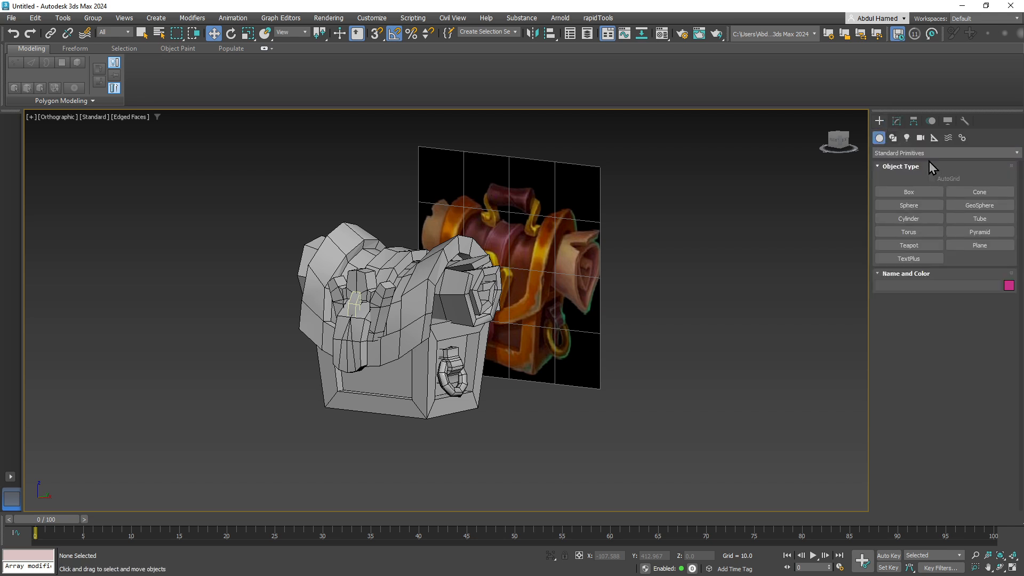
click(896, 137)
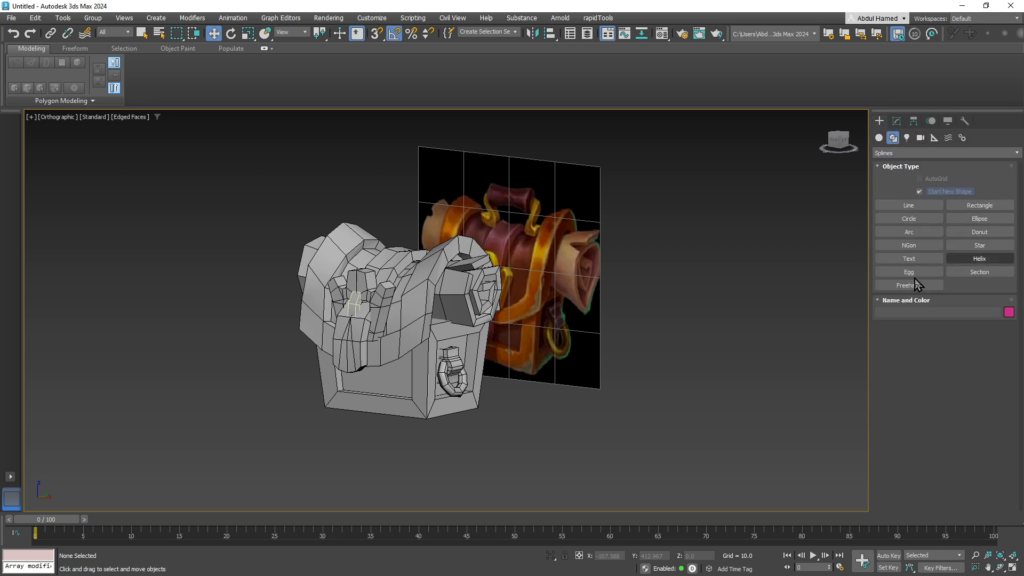
click(926, 205)
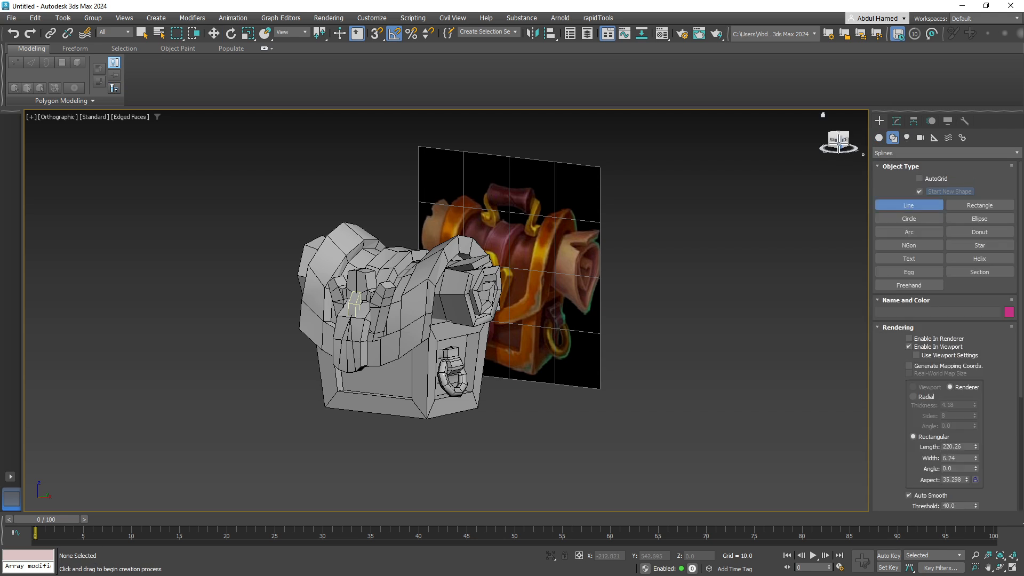
click(832, 140)
middle_drag(344, 306, 394, 364)
scroll(418, 327, up, 4)
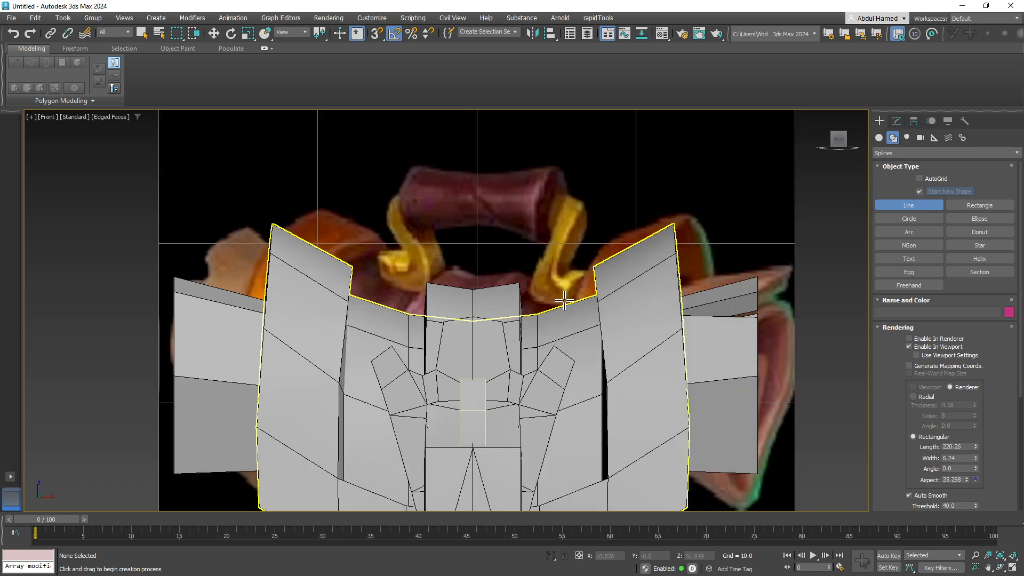
click(531, 306)
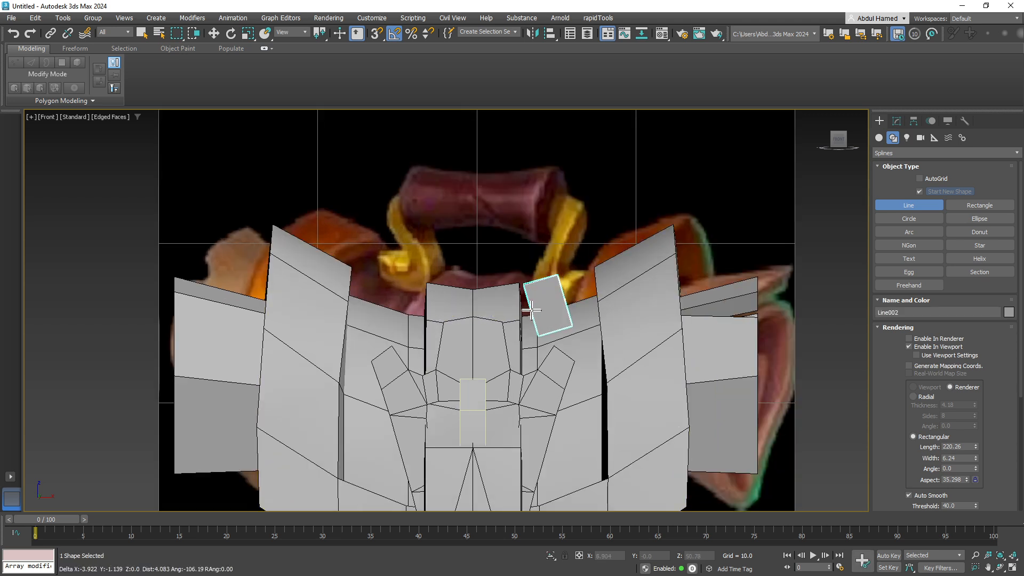
click(559, 226)
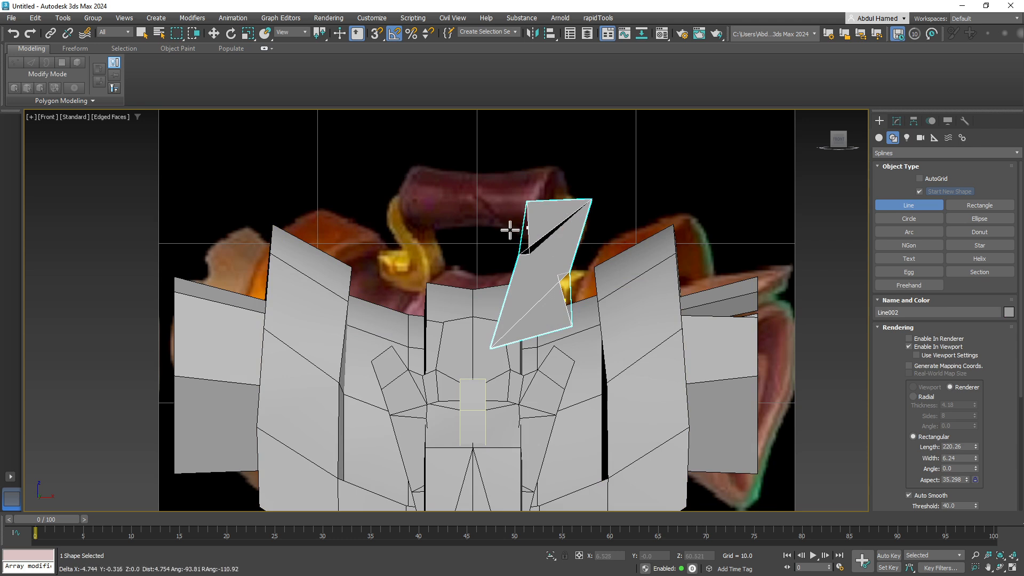
click(472, 226)
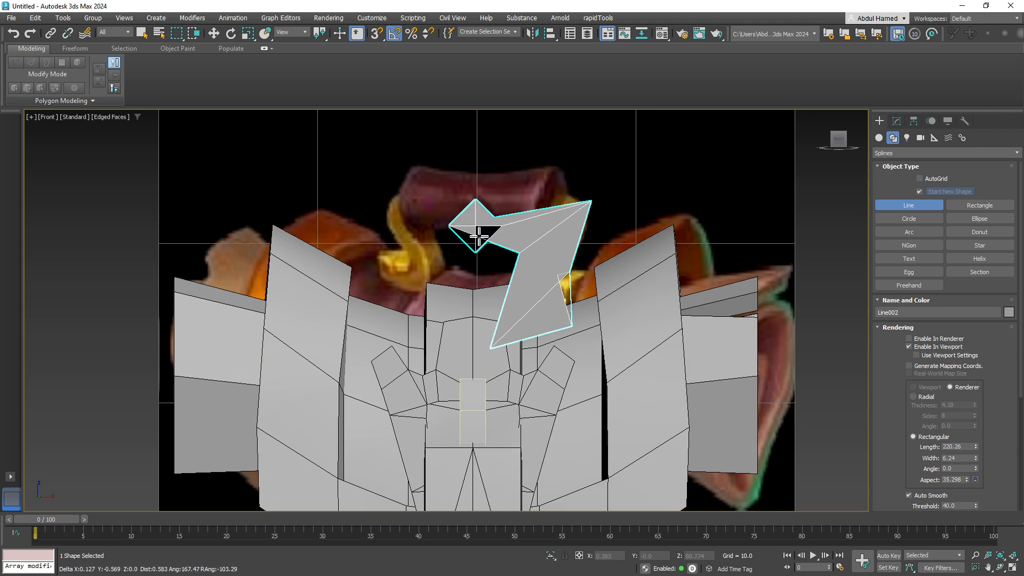
right_click(708, 288)
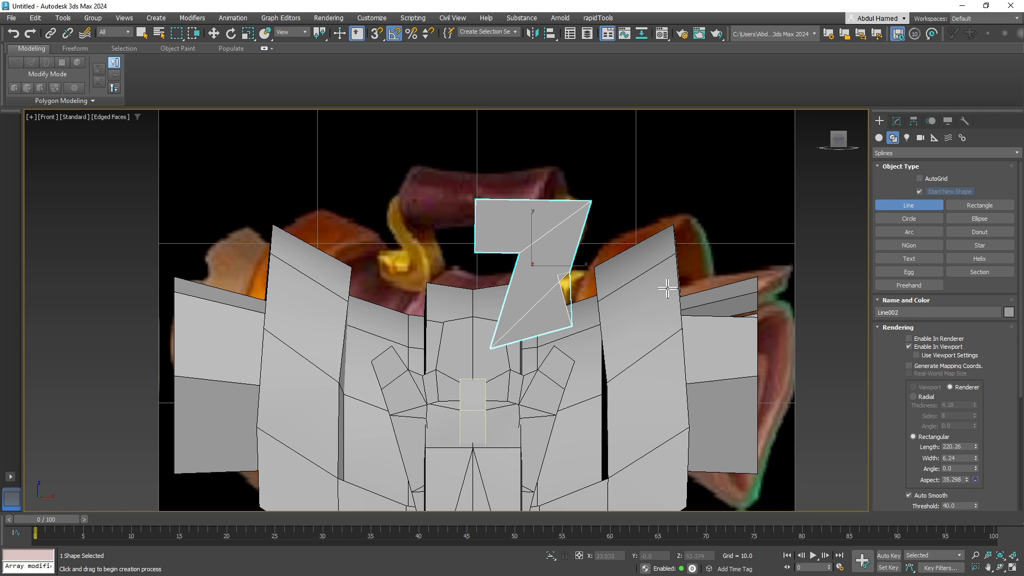
Step: Set the handle line's rectangular rendering length to 8.81 and width to 1.997
middle_drag(686, 286, 597, 307)
key(r)
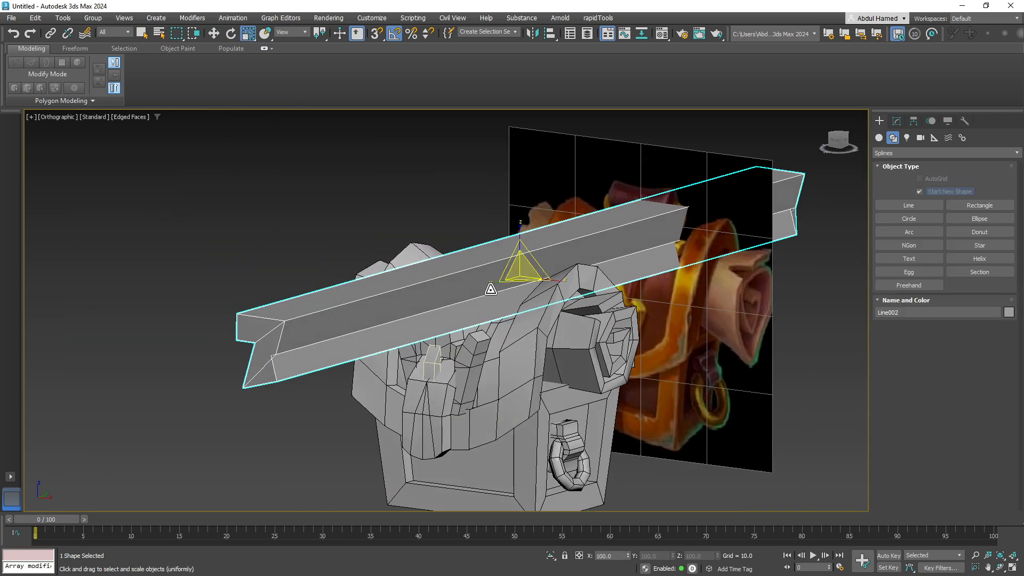
drag(501, 283, 500, 290)
click(896, 120)
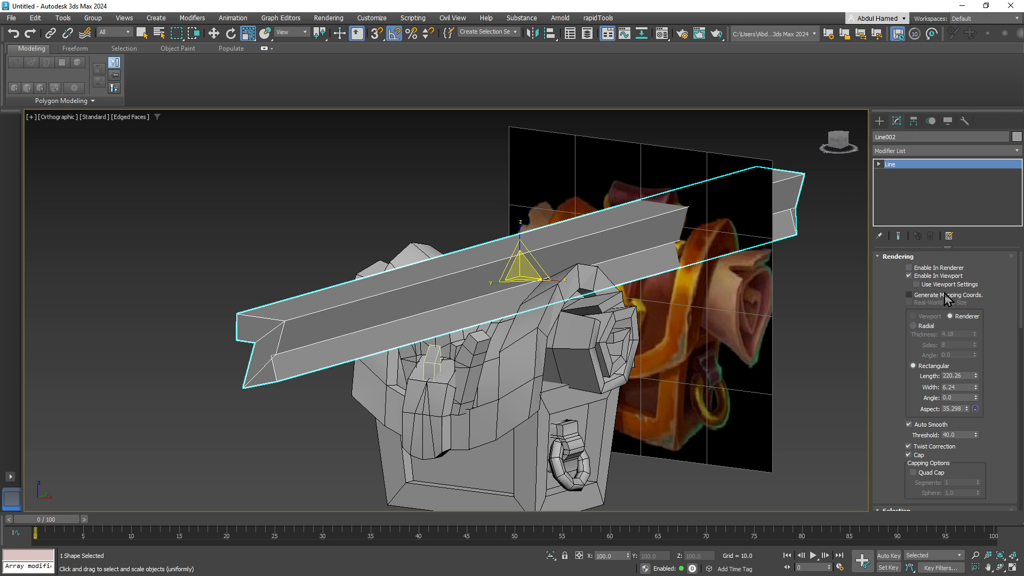
drag(975, 379, 953, 428)
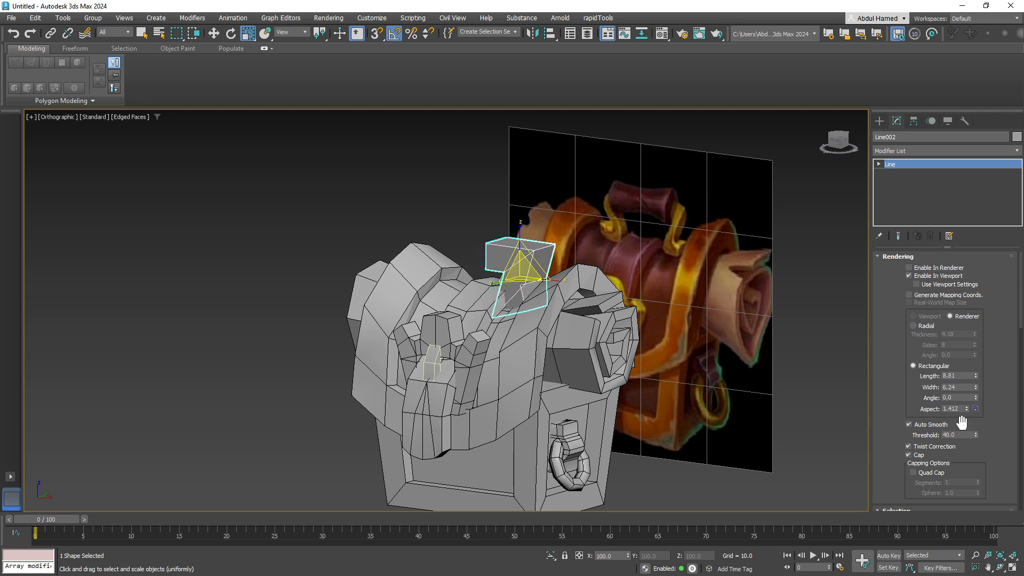
drag(976, 388, 969, 426)
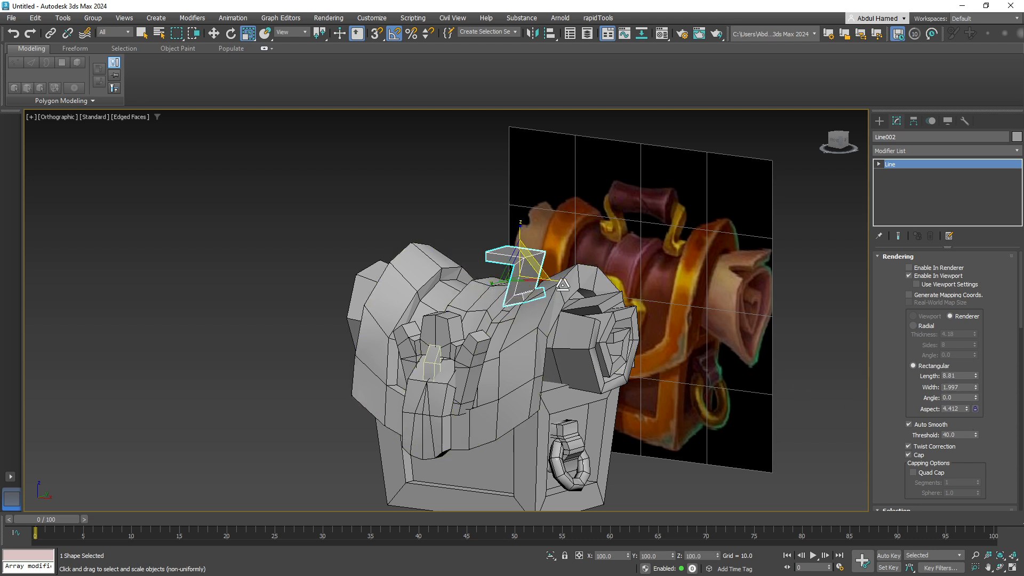
alt+middle_drag(515, 287, 536, 364)
scroll(558, 367, up, 5)
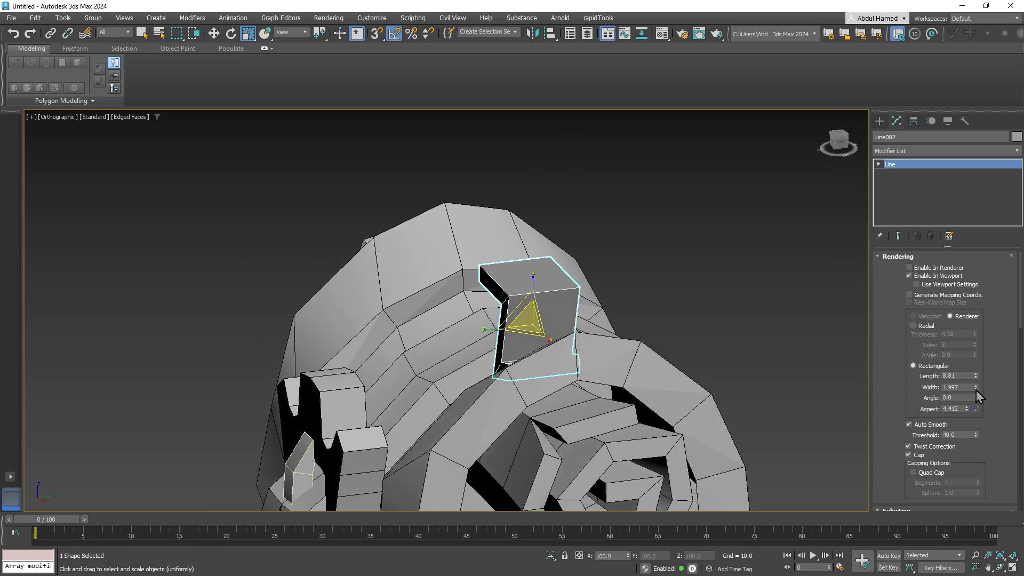
drag(976, 389, 981, 395)
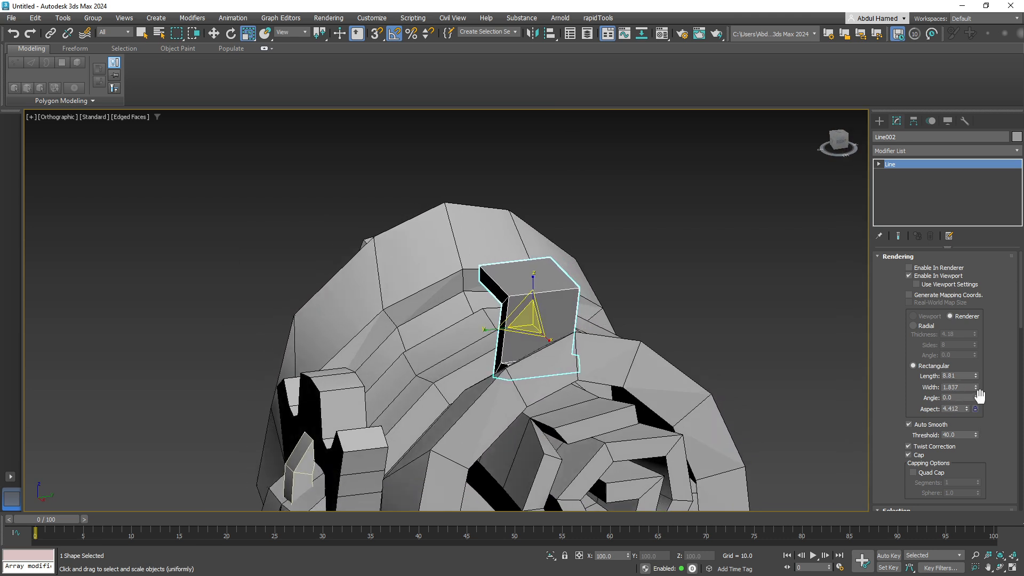
key(ctrl+z)
right_click(976, 400)
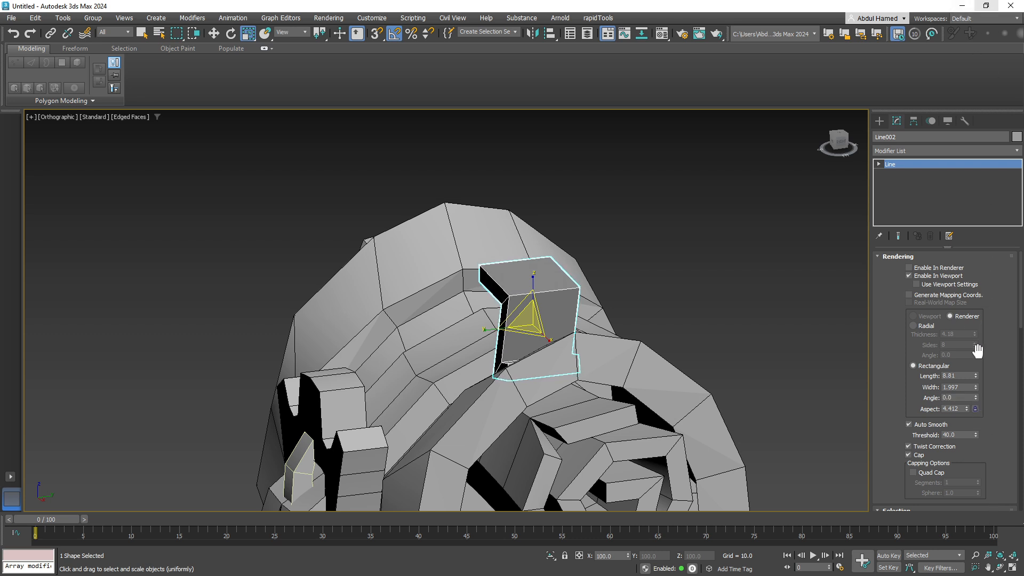
Step: Set the handle line's rectangular rendering length to 5.029 and width to 2.396
drag(976, 376, 973, 399)
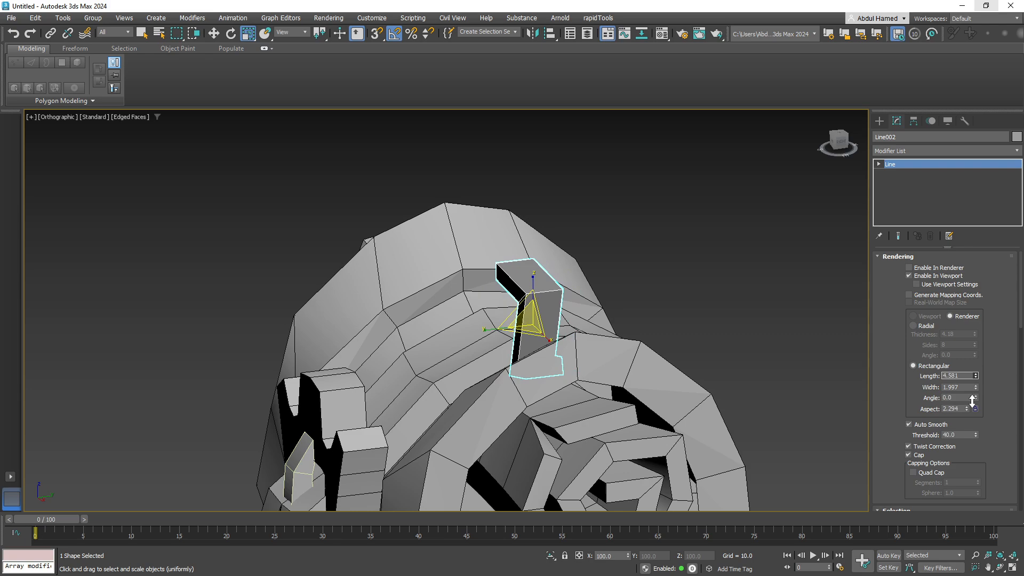
alt+middle_drag(557, 303, 629, 305)
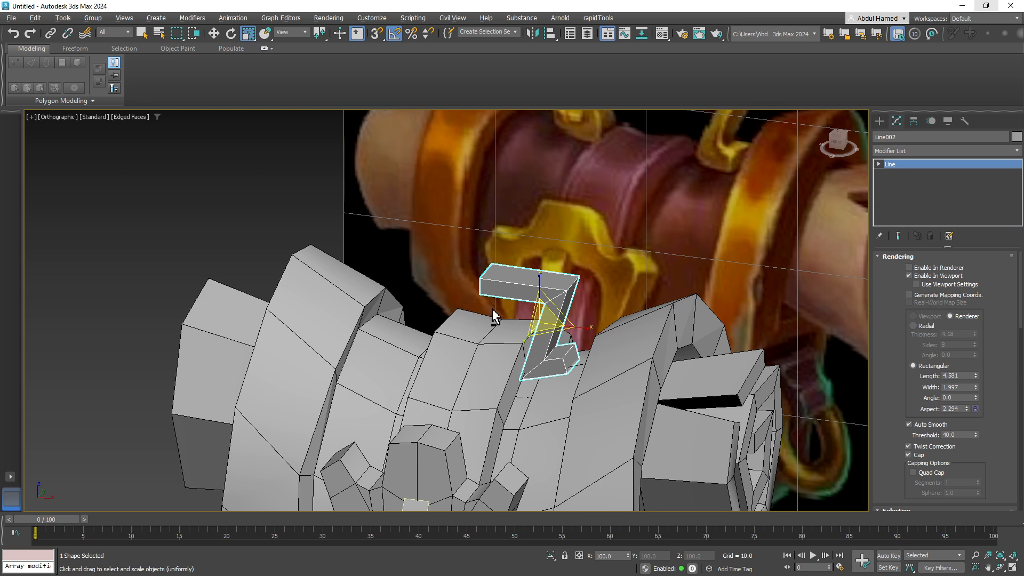
alt+middle_drag(494, 315, 500, 309)
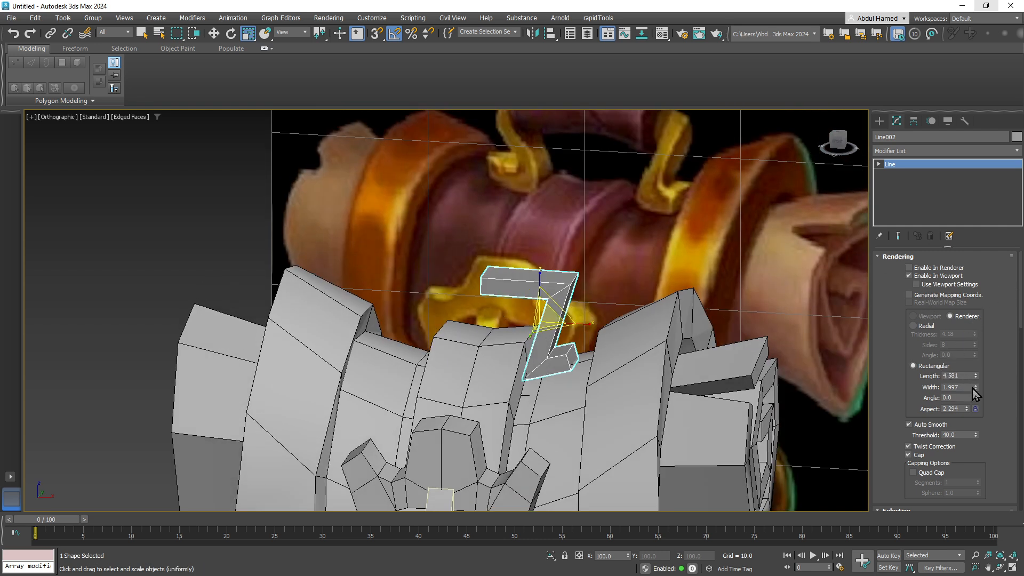
mouse_move(976, 373)
mouse_down()
mouse_move(977, 385)
mouse_move(977, 377)
mouse_up()
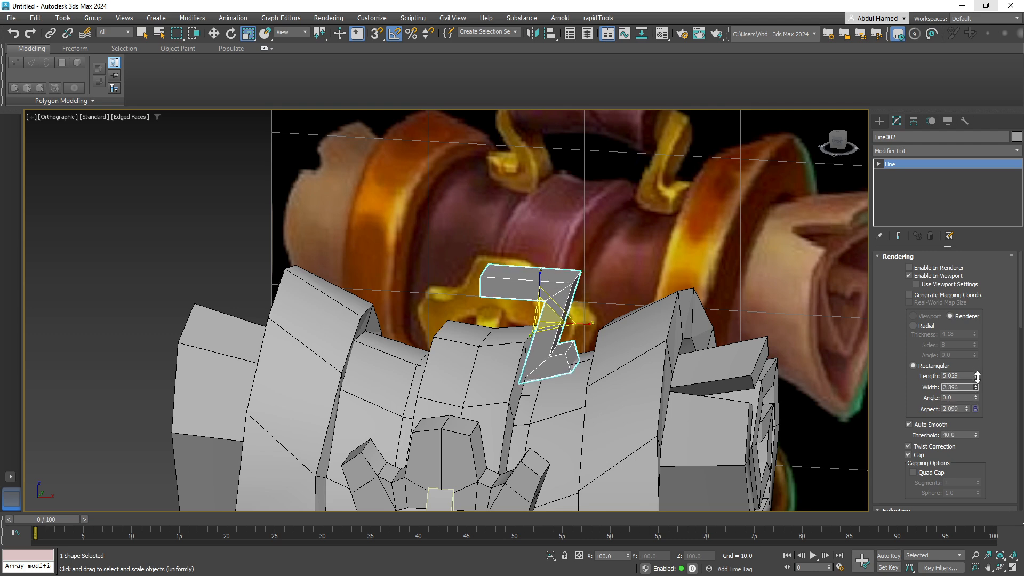
Step: Scale the handle line slightly narrower along its Y axis and go to its vertex level
alt+middle_drag(557, 289, 495, 307)
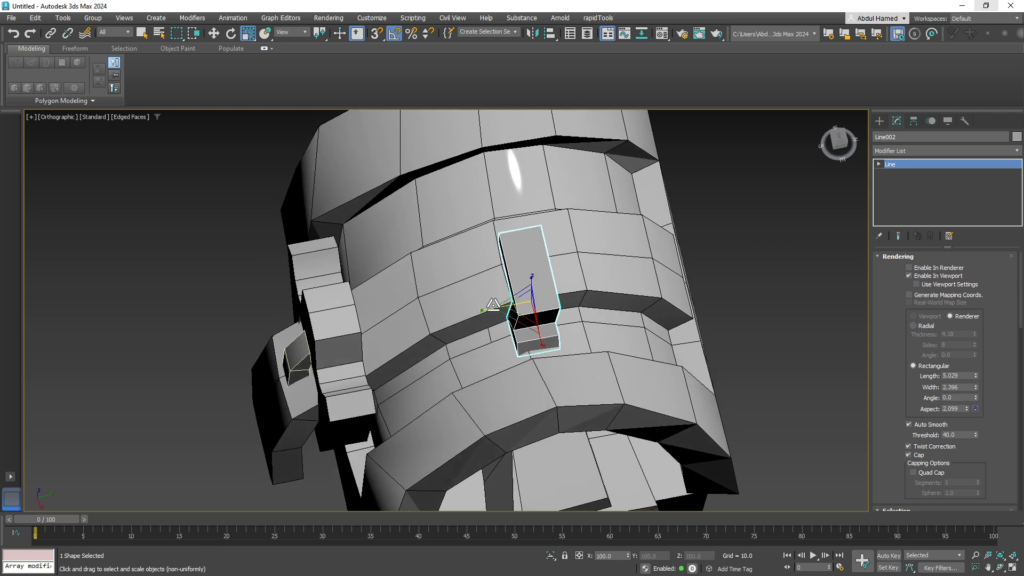
drag(482, 311, 490, 310)
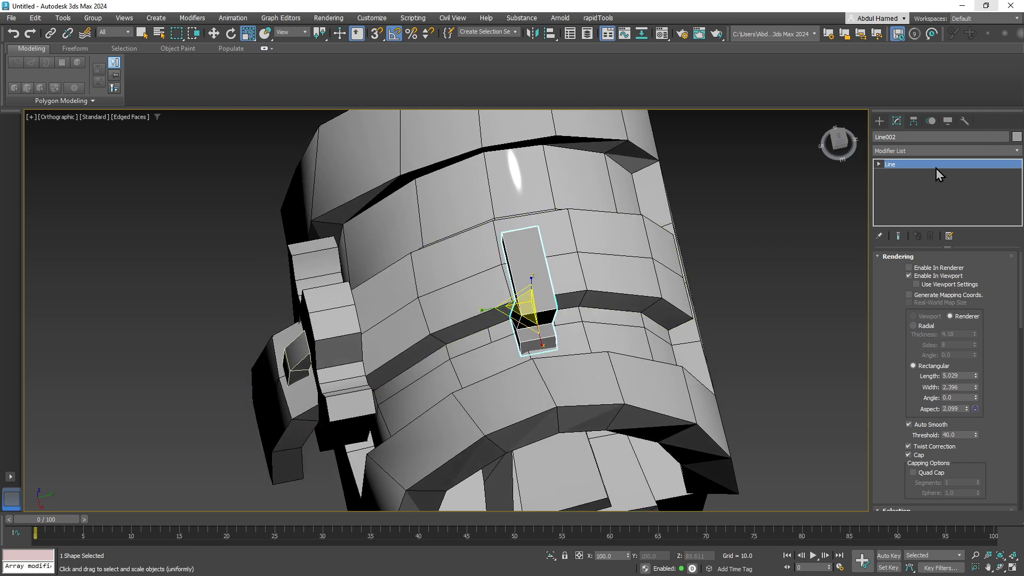
key(1)
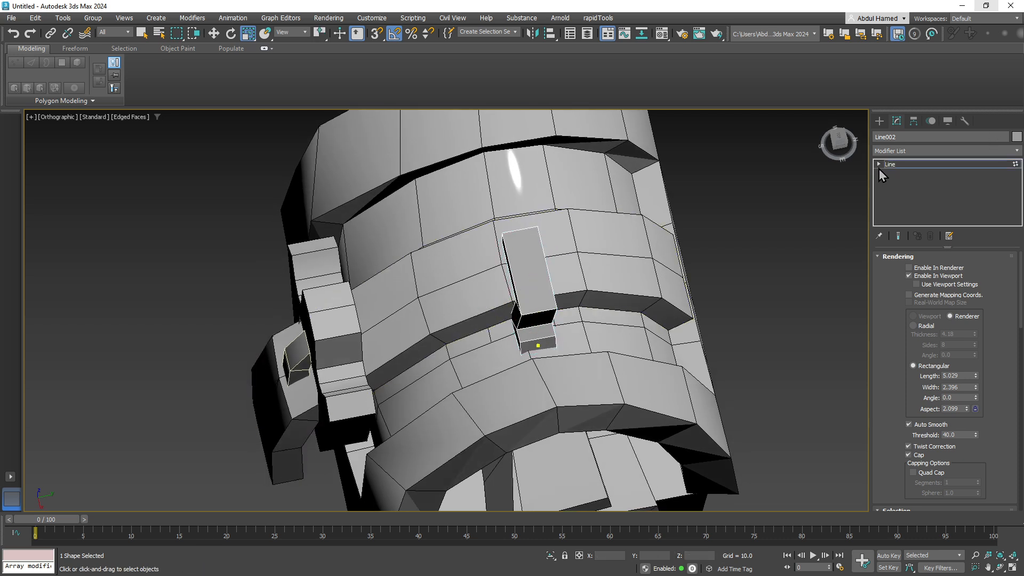
alt+middle_drag(539, 235, 595, 214)
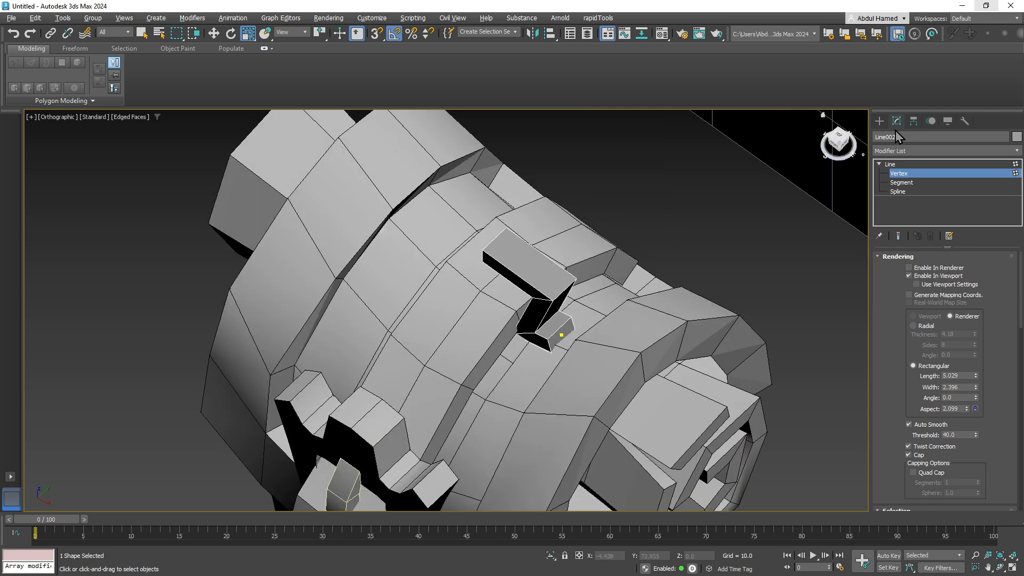
Step: Move only the handle line's pivot to the free end of its upper arm, using vertex snapping
click(914, 125)
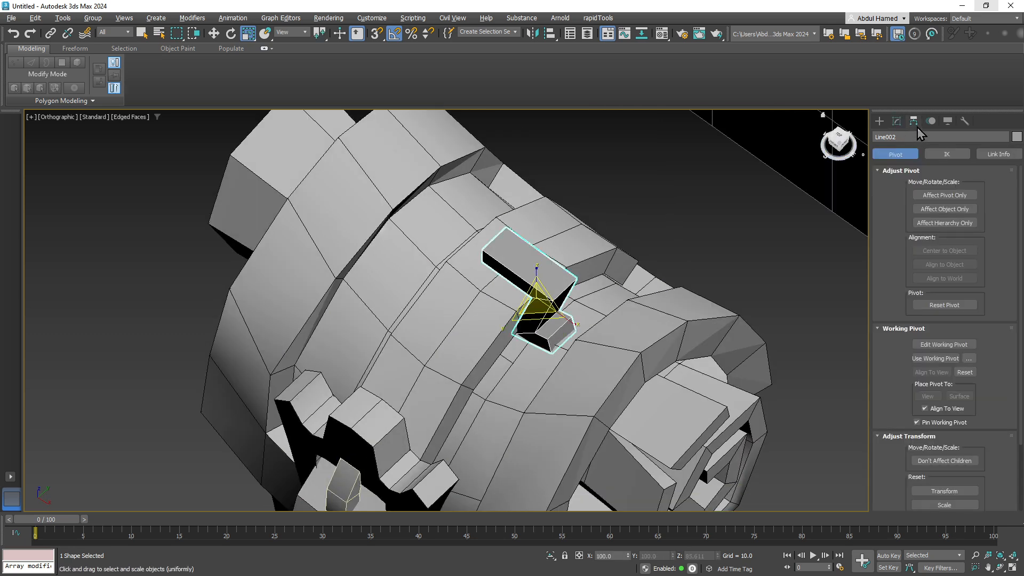
click(929, 196)
alt+middle_drag(528, 226, 560, 211)
scroll(535, 275, up, 2)
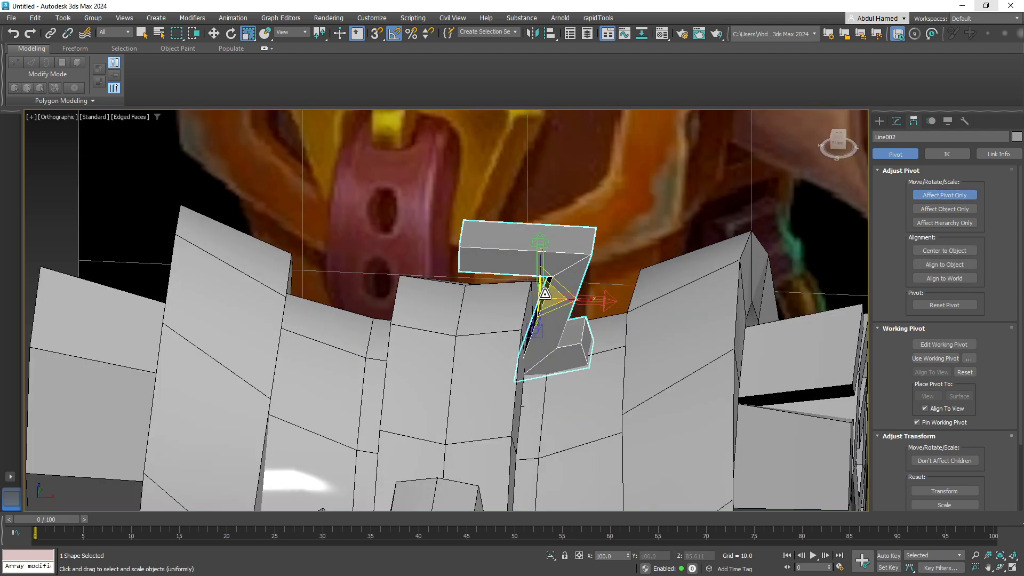
click(377, 35)
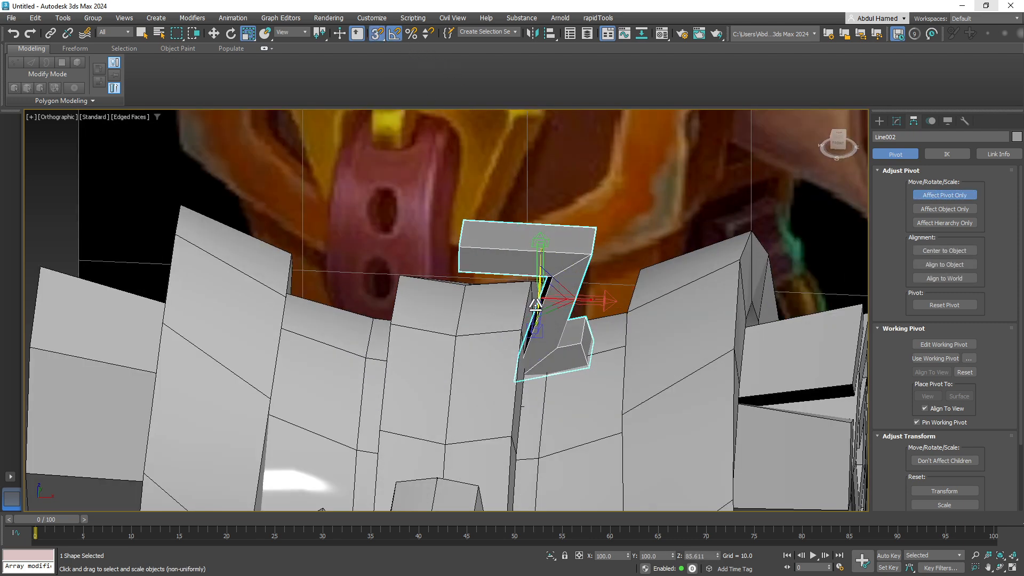
drag(538, 297, 497, 250)
key(ctrl+z)
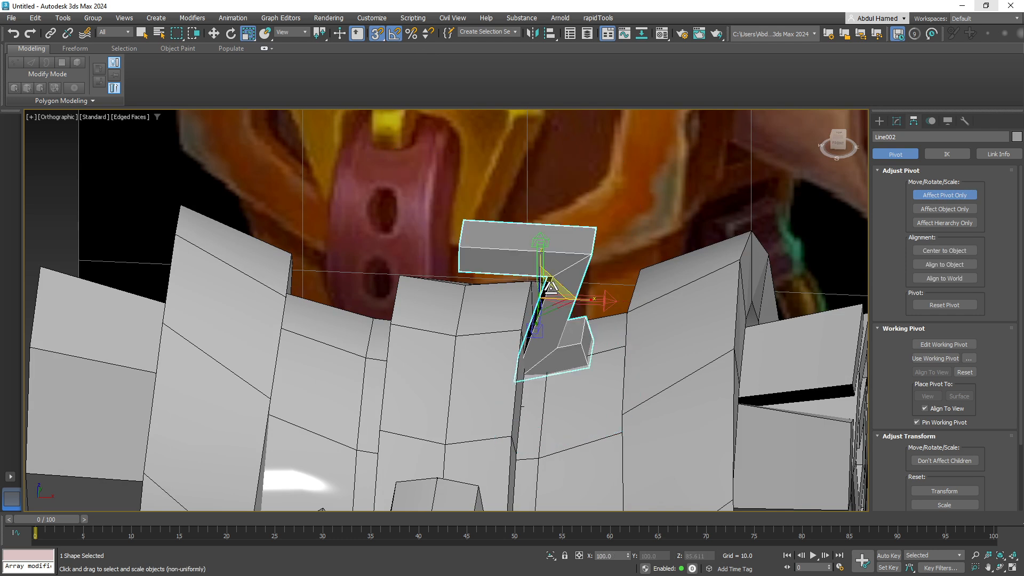
key(w)
drag(542, 297, 463, 248)
click(920, 196)
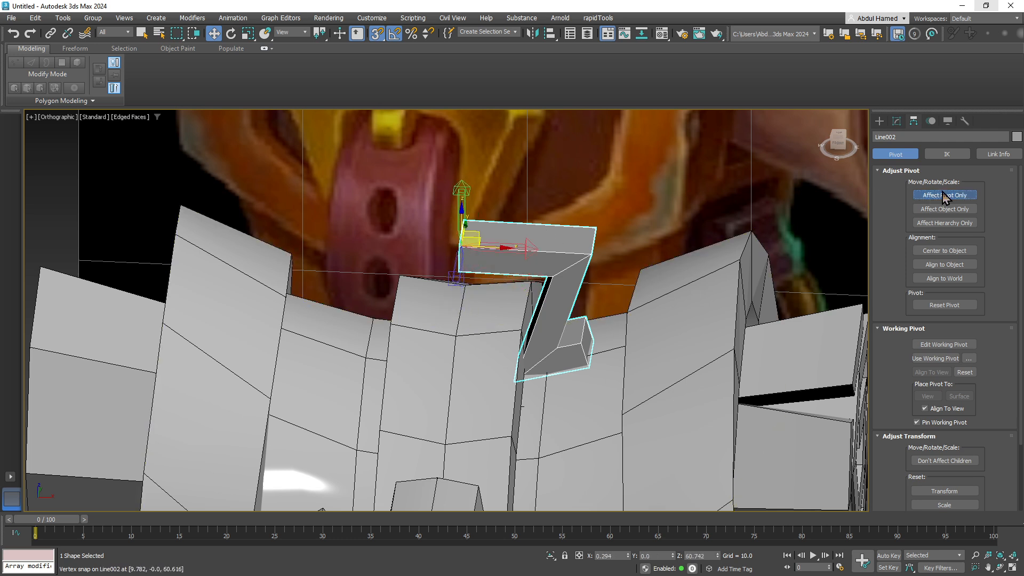
Step: Convert the half handle line to an Editable Poly
alt+middle_drag(533, 183, 549, 193)
click(897, 121)
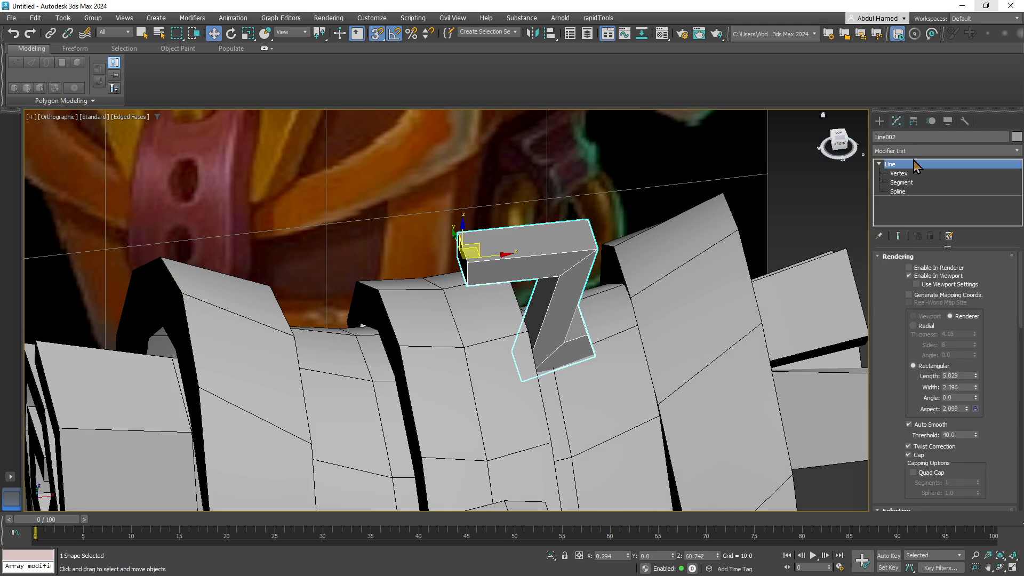
right_click(913, 163)
click(942, 256)
Step: Mirror the half handle across X with a Symmetry modifier and collapse the whole modifier stack
click(926, 152)
text(s)
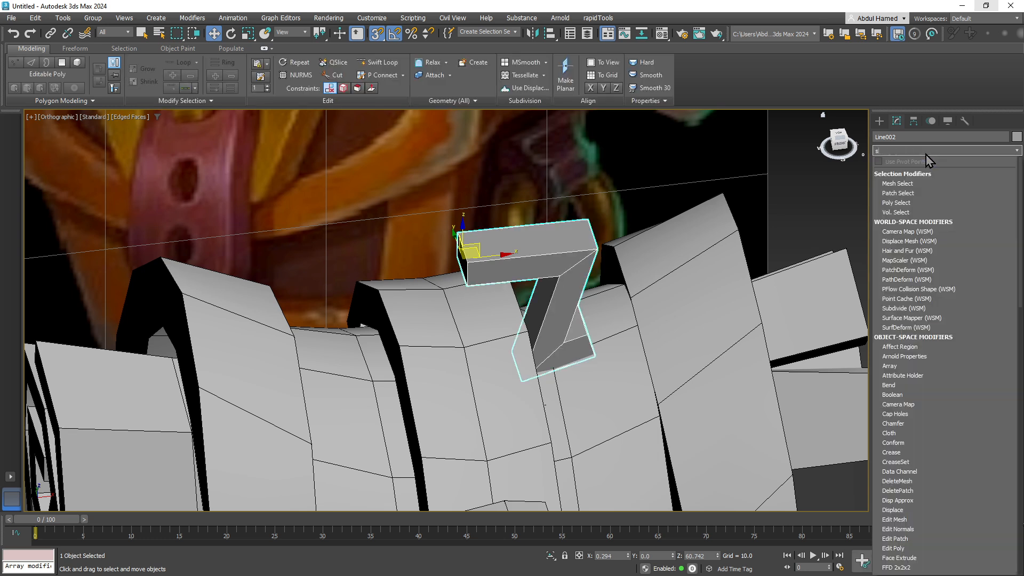
text(ym)
key(Return)
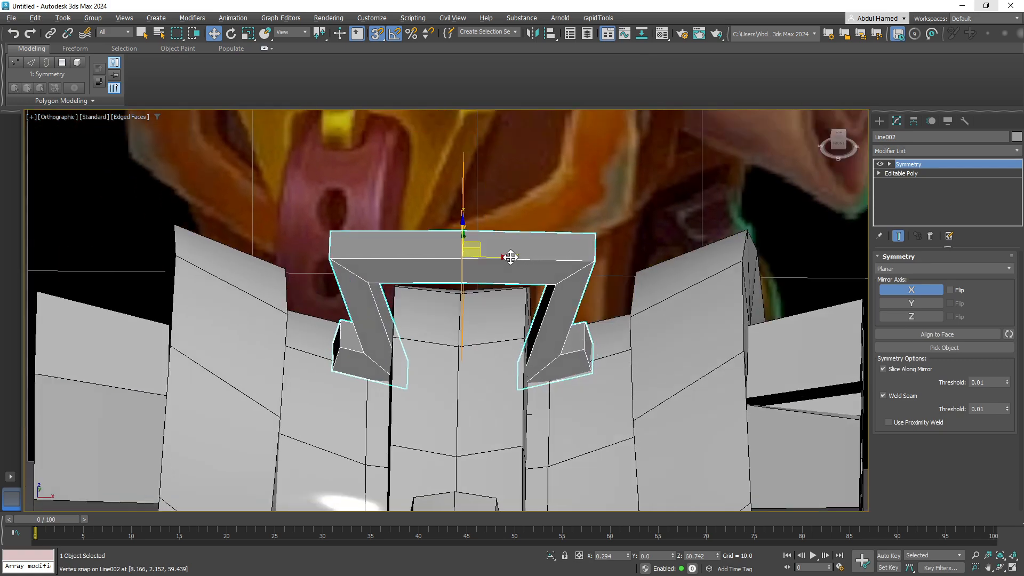
alt+middle_drag(510, 257, 525, 300)
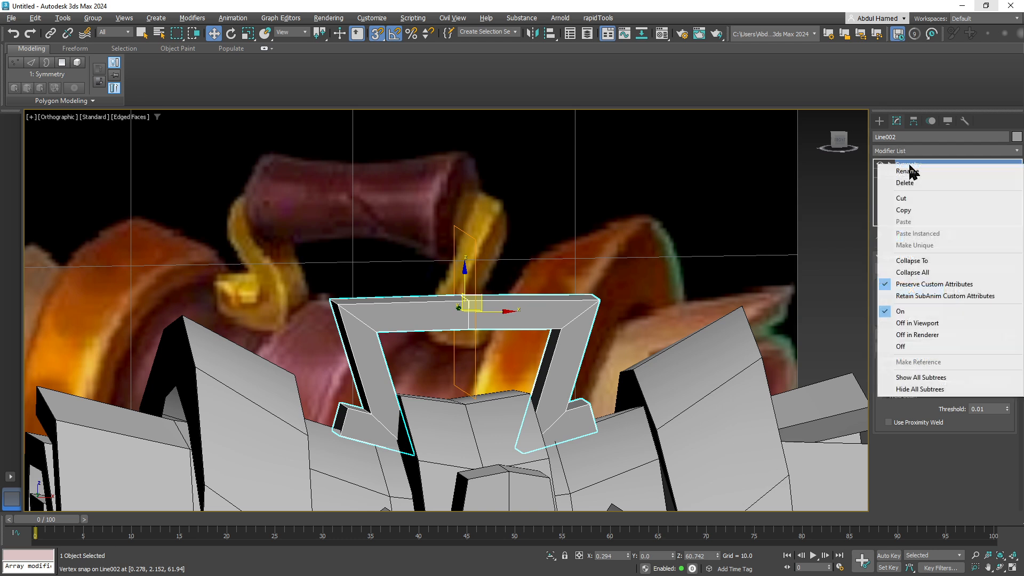
right_click(889, 164)
click(913, 272)
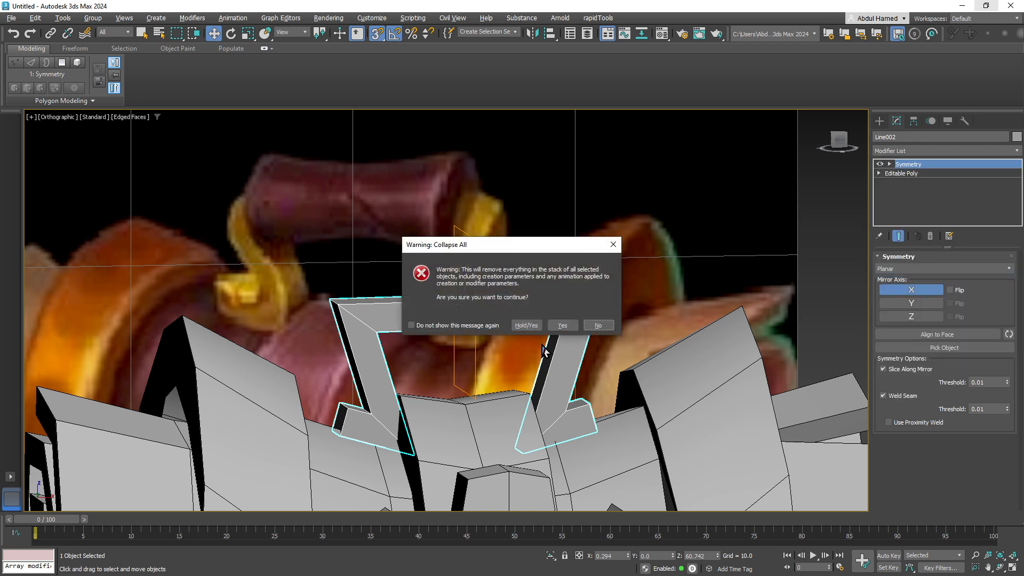
click(563, 326)
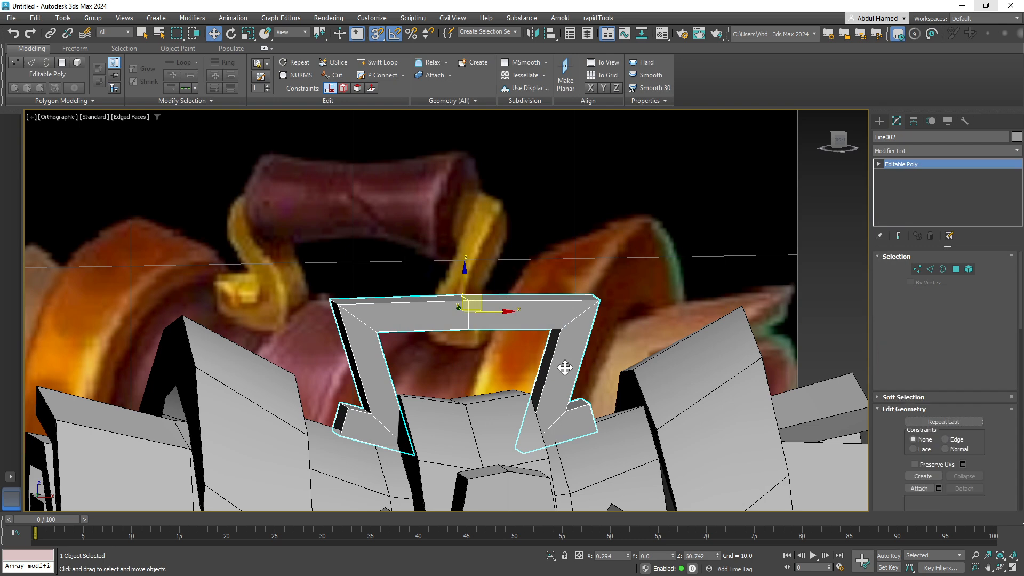
Step: Select the vertices of the handle's upper bar and scale them inward along X to straighten the legs
alt+middle_drag(566, 366, 616, 336)
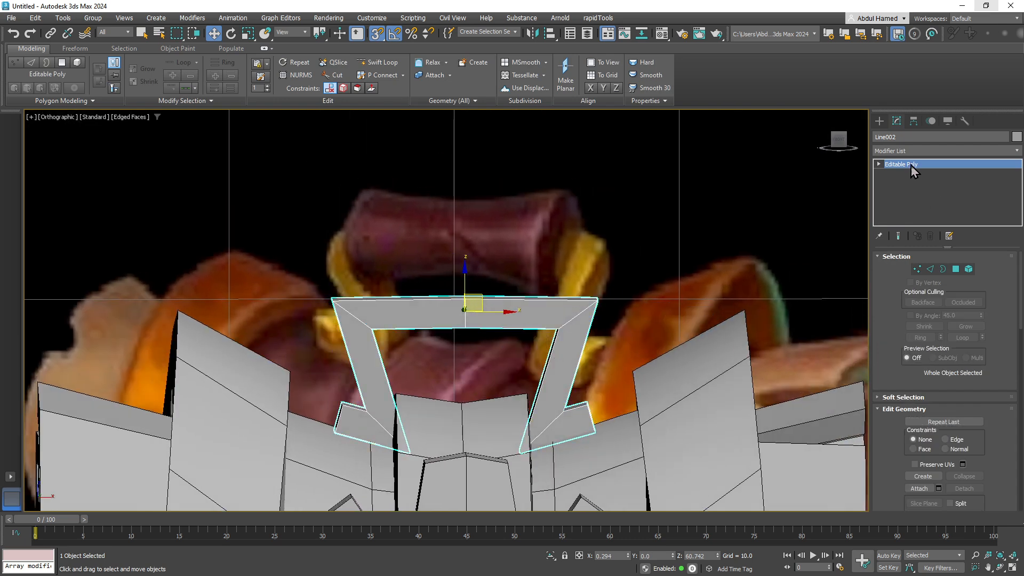
click(878, 164)
click(900, 200)
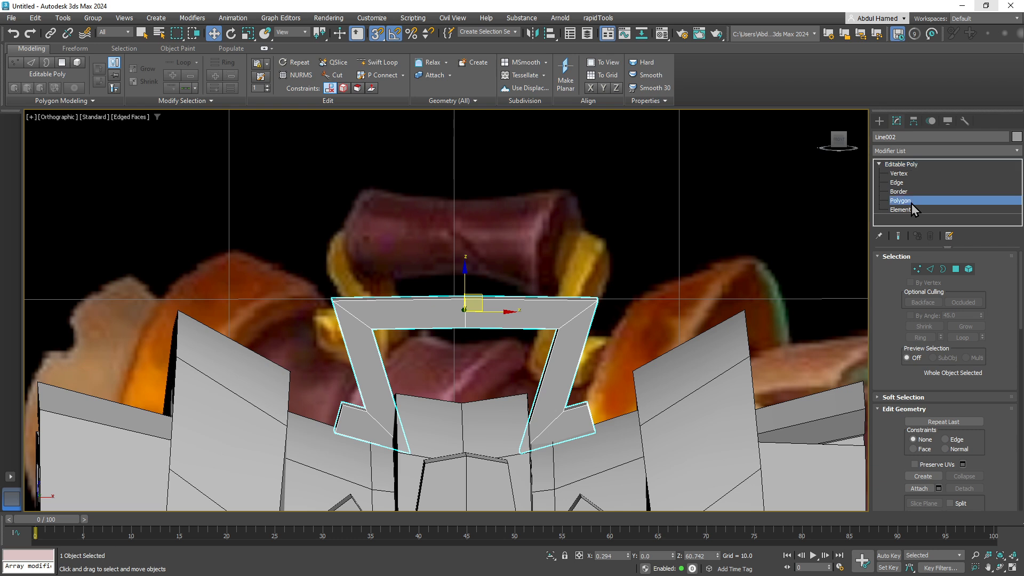
drag(654, 263, 549, 303)
click(905, 174)
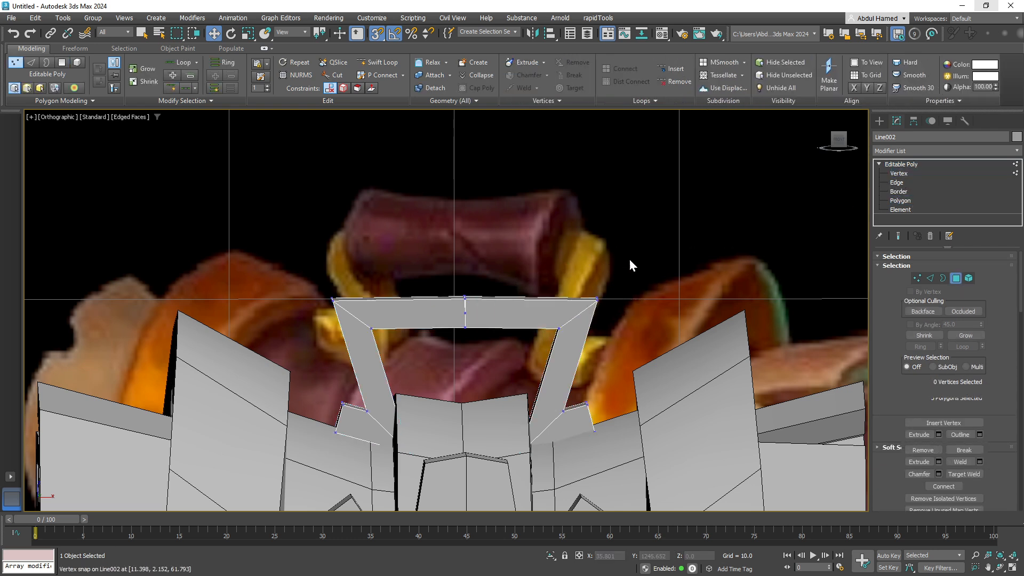
drag(331, 357, 316, 354)
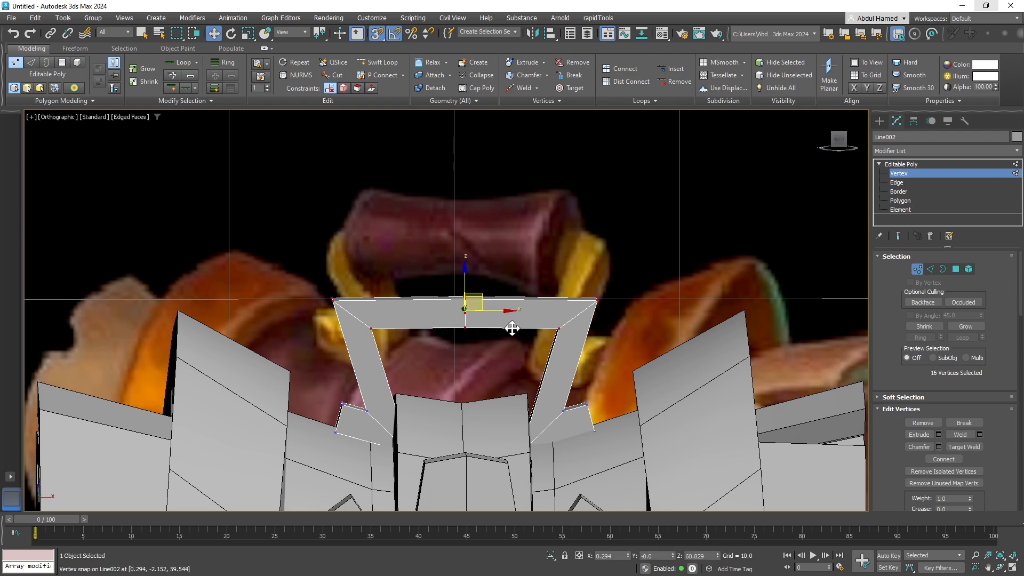
key(r)
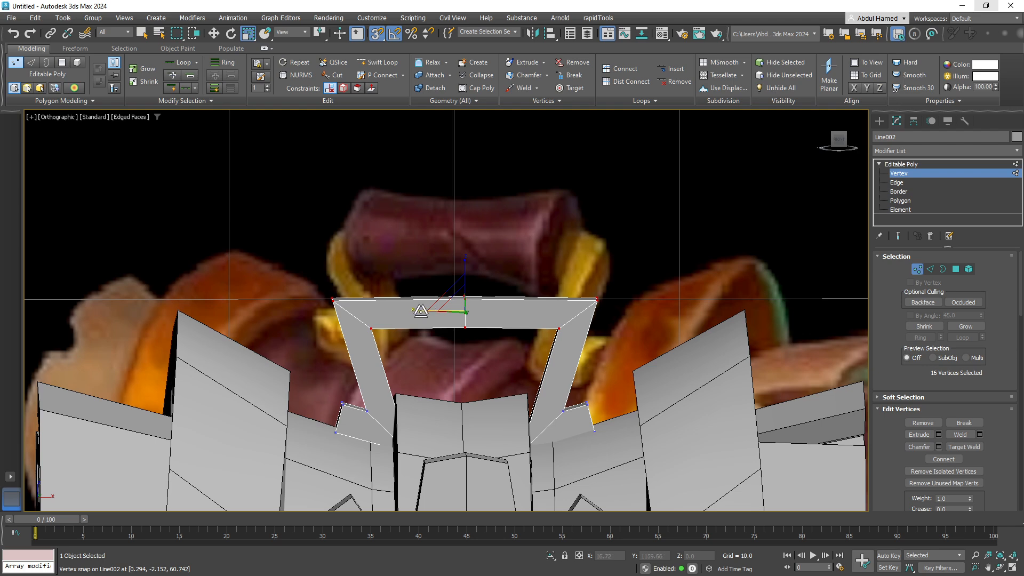
drag(421, 310, 422, 310)
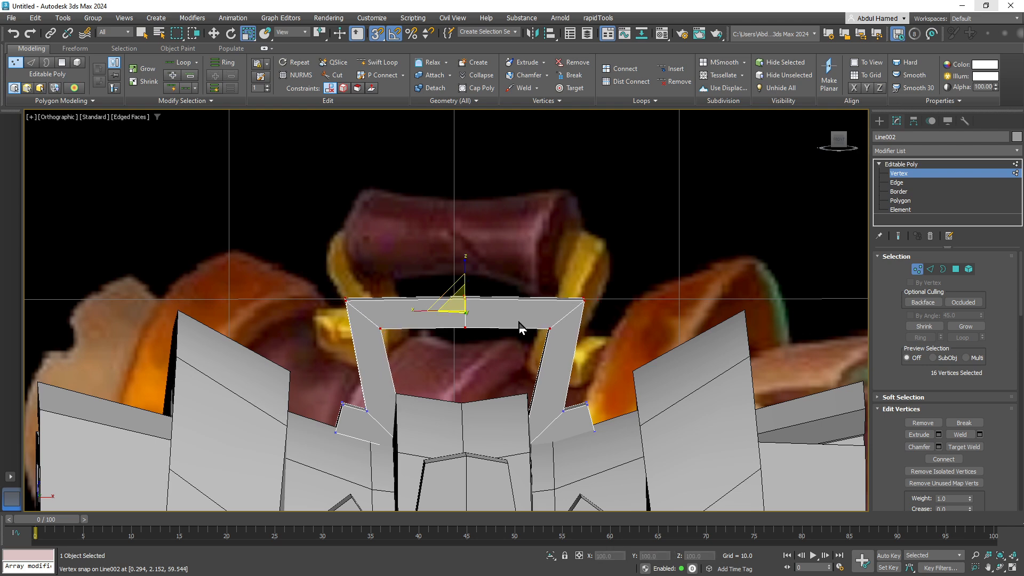
alt+middle_drag(521, 325, 468, 290)
drag(468, 285, 472, 283)
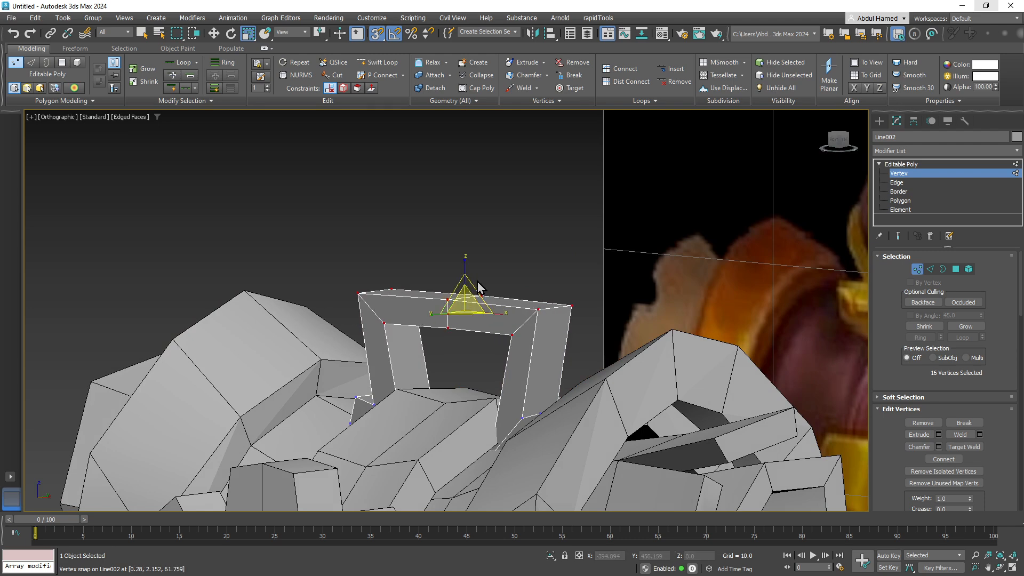
Step: Reselect the upper bar's vertices, turn off snapping and lower them along Z to about 58.57
key(w)
click(484, 277)
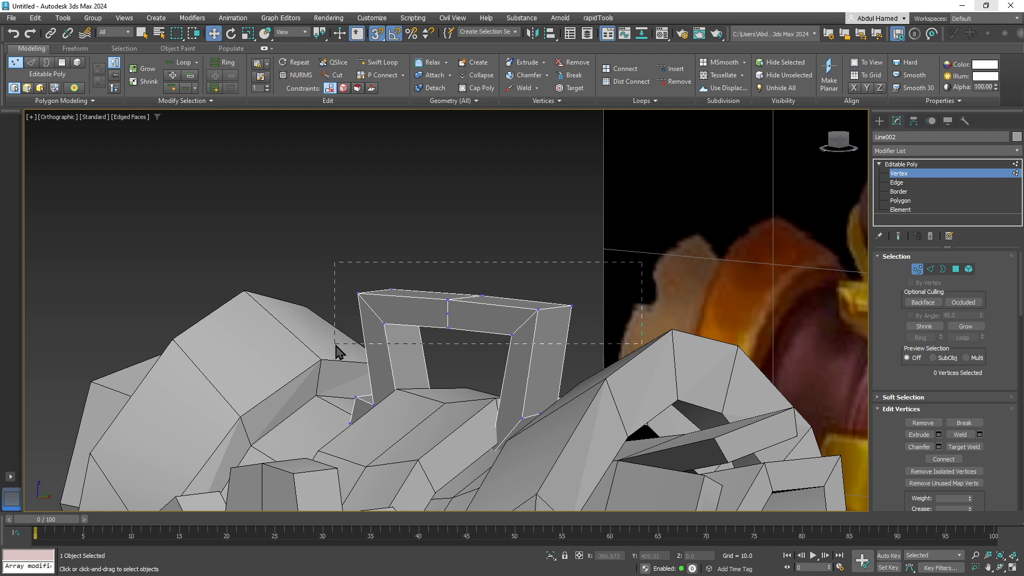
drag(335, 350, 336, 348)
drag(463, 273, 469, 326)
right_click(469, 324)
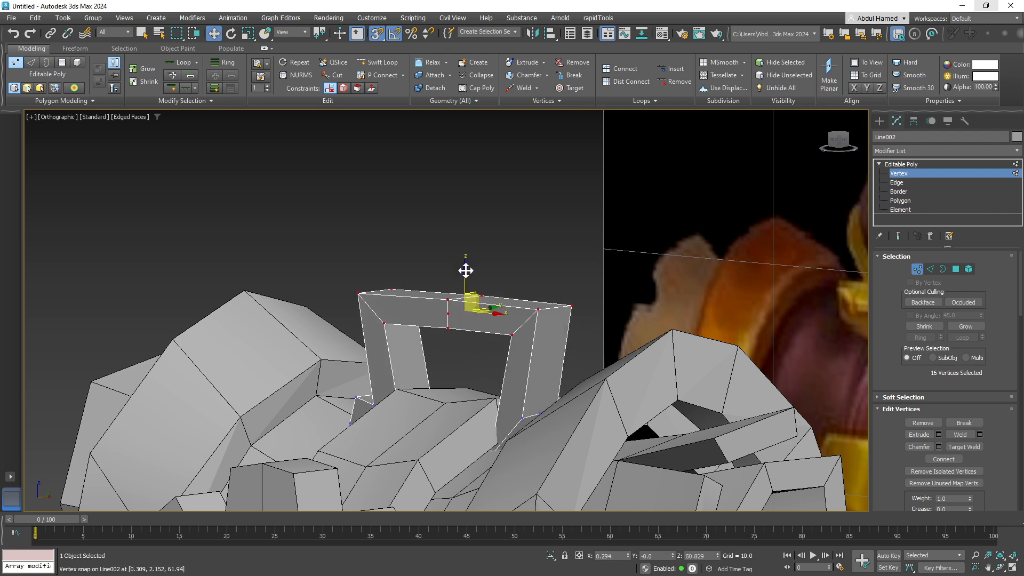
drag(465, 270, 468, 310)
key(s)
drag(463, 272, 462, 307)
Step: Delete the internal polygon at the centre seam inside the handle's upper bar, using see-through display to select it
scroll(469, 312, up, 5)
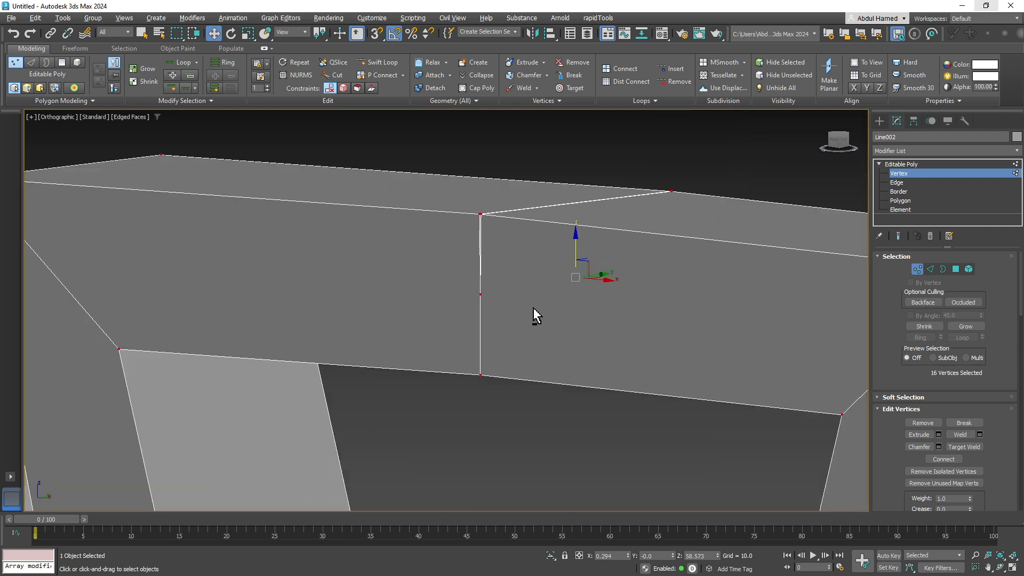
alt+middle_drag(533, 309, 553, 320)
click(932, 203)
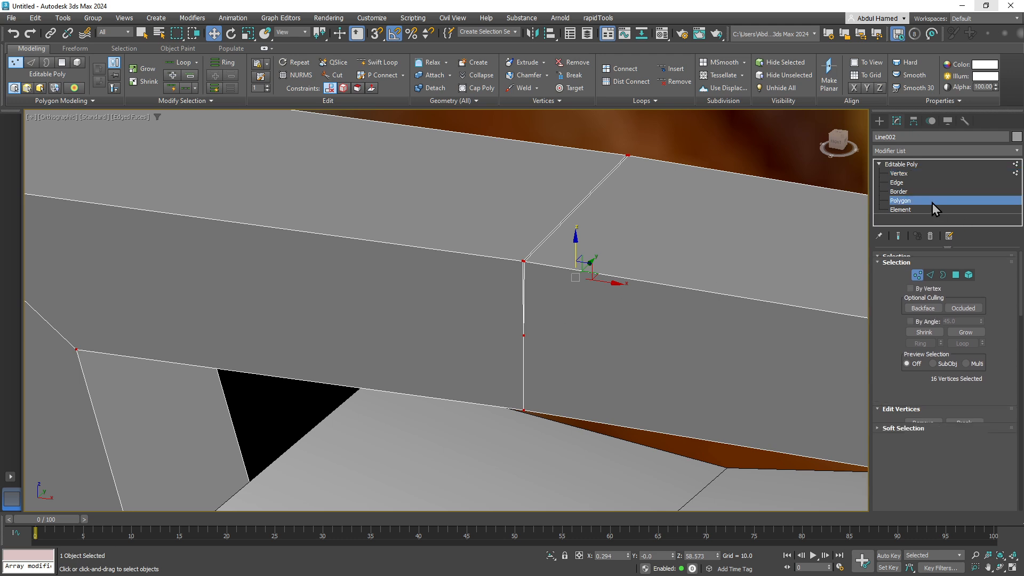
key(alt+x)
alt+middle_drag(564, 307, 550, 304)
key(alt+x)
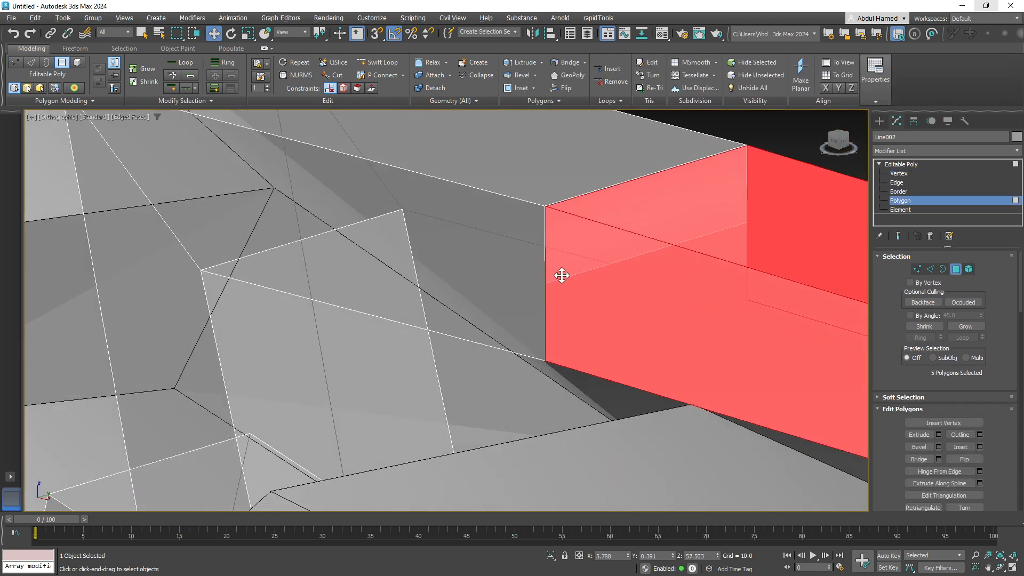
key(ctrl+Page_Up)
click(564, 272)
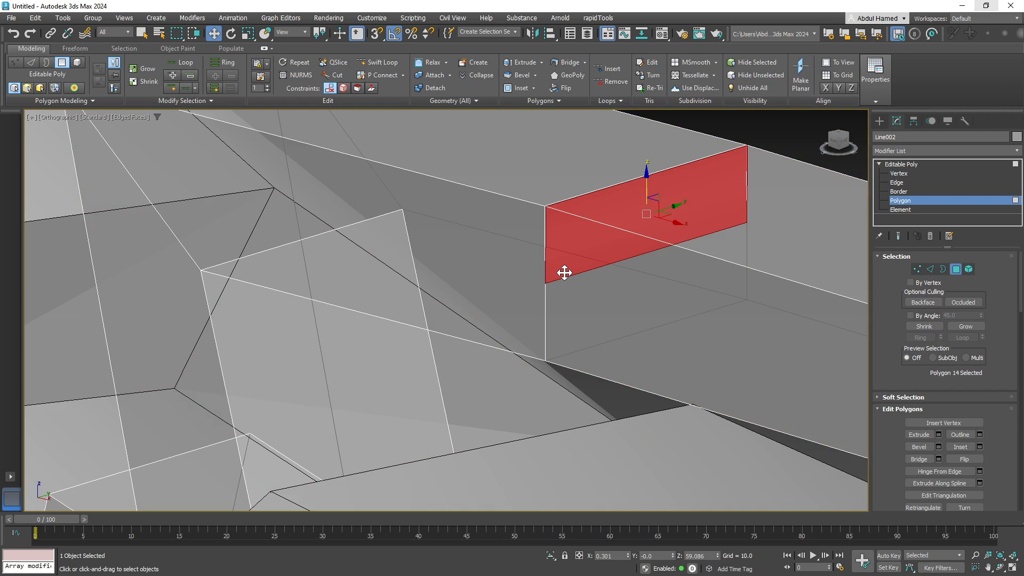
key(ctrl+d)
double_click(577, 287)
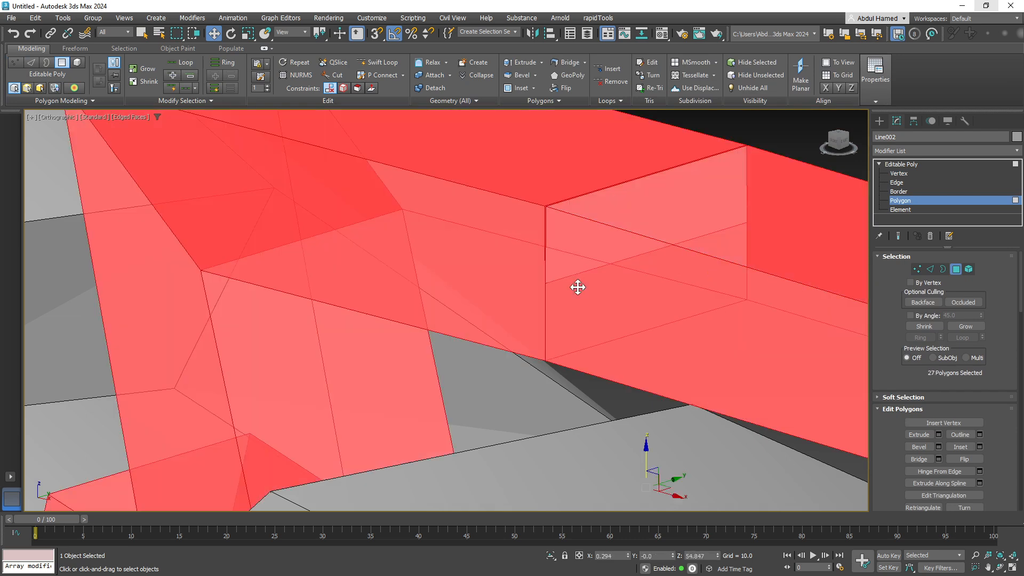
click(577, 287)
click(577, 287)
double_click(577, 287)
click(569, 248)
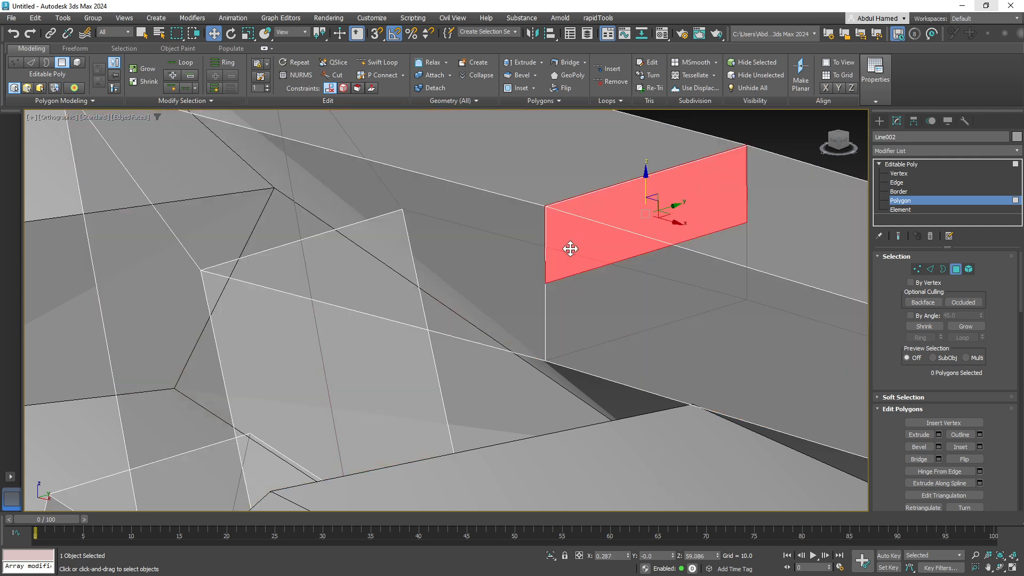
key(Delete)
Step: Remove the extra vertex midway down the front of the handle bar's centre seam
scroll(558, 228, up, 5)
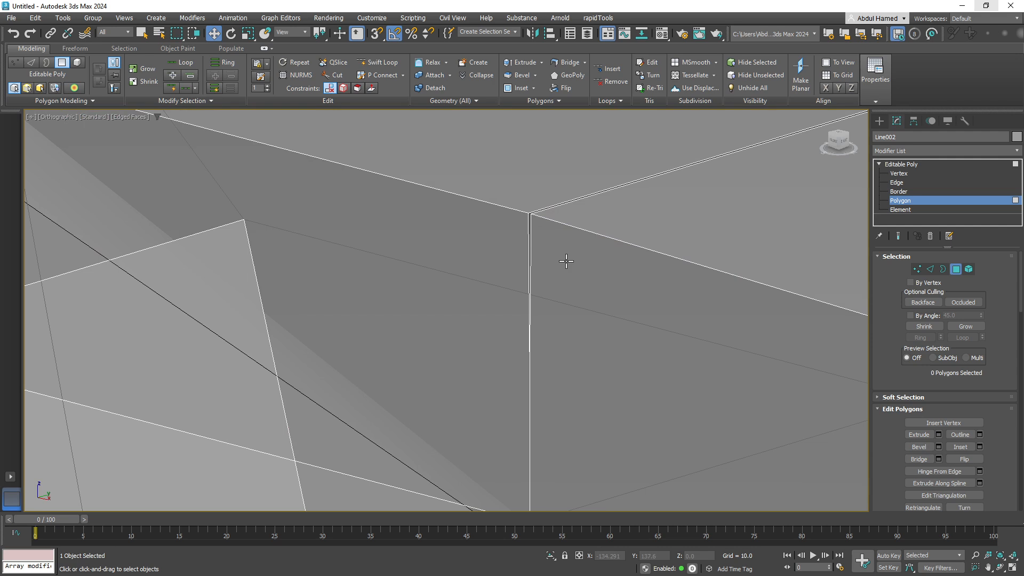
click(898, 174)
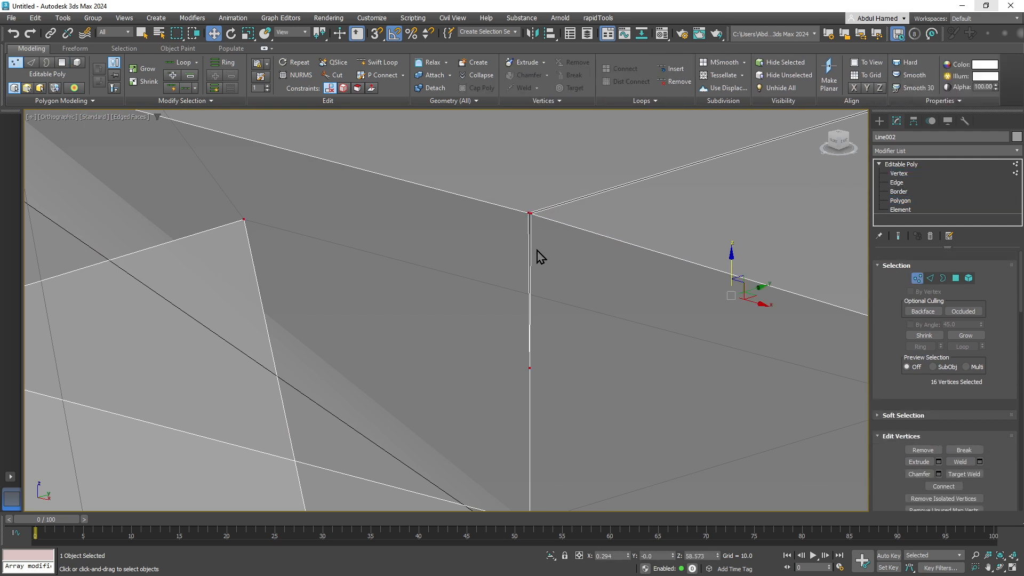
middle_drag(526, 240, 509, 188)
click(513, 316)
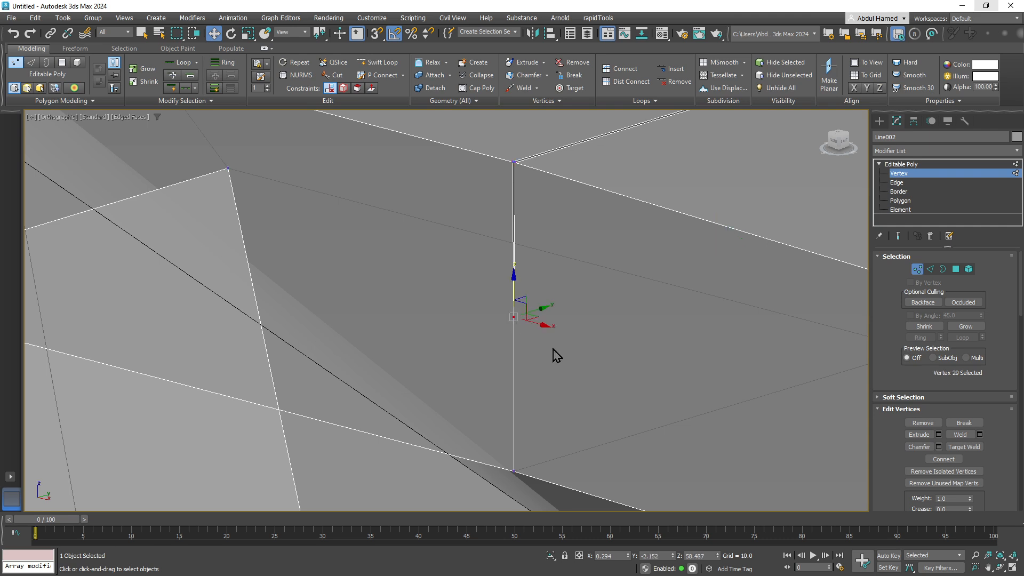
key(Delete)
middle_drag(536, 206, 512, 302)
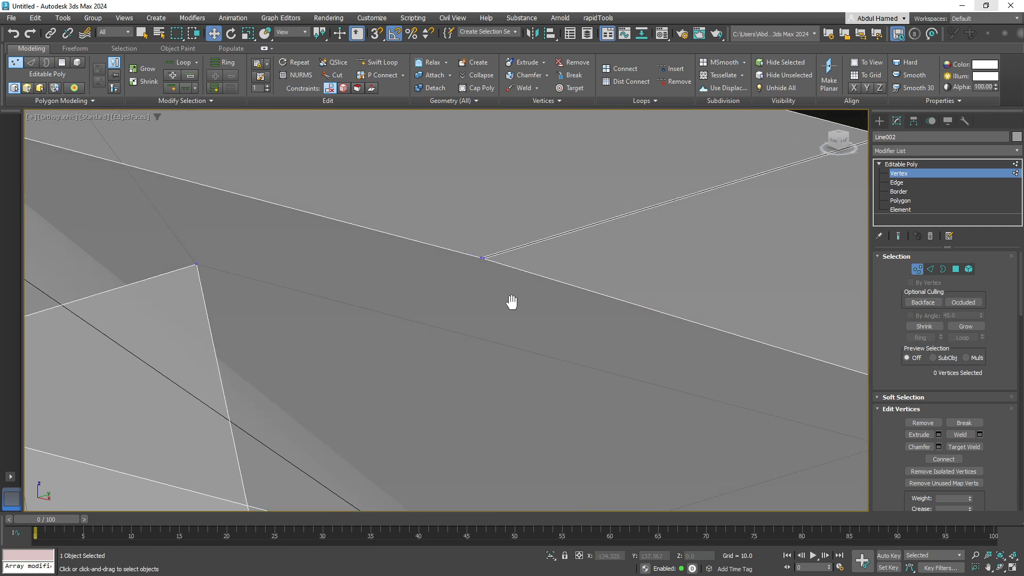
Step: Try to remove the upper front corner vertex of the handle bar's centre seam
click(483, 259)
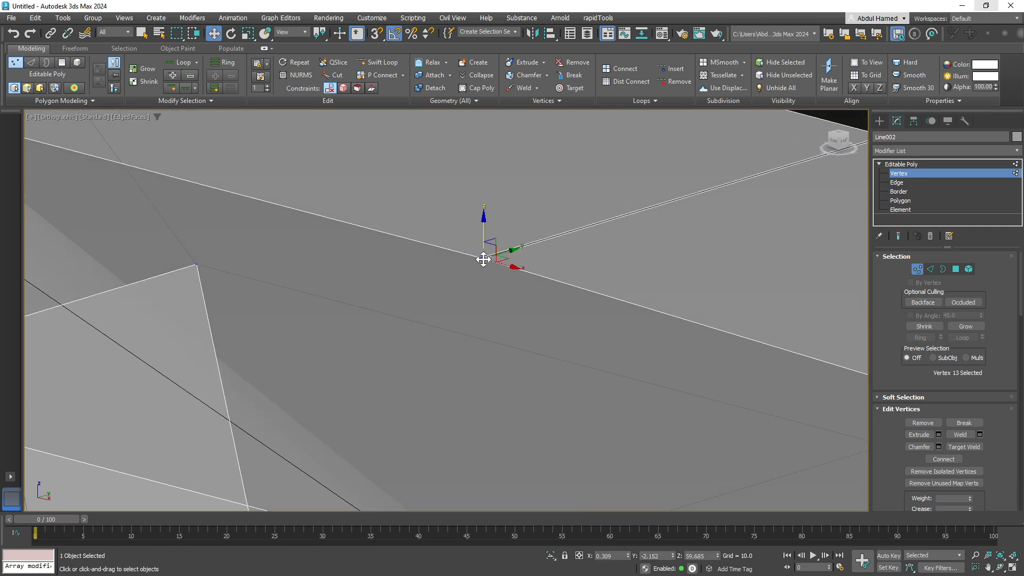
click(547, 292)
scroll(542, 286, down, 4)
middle_drag(543, 286, 435, 243)
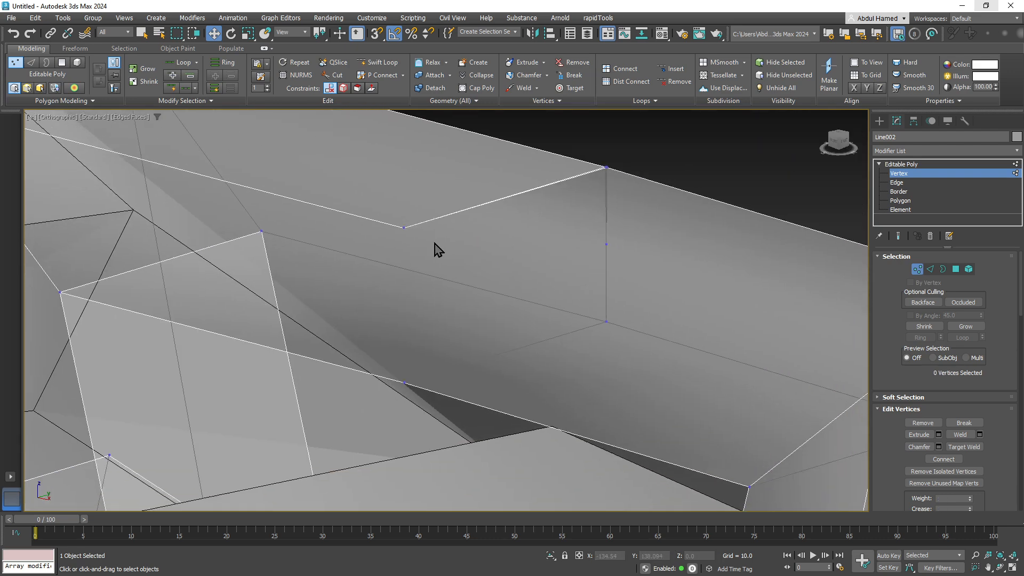
scroll(434, 243, down, 4)
key(ctrl+z)
Step: Target-weld the nearly coincident vertices at the centre seam's upper corners on both the front and back of the handle bar
scroll(437, 250, up, 6)
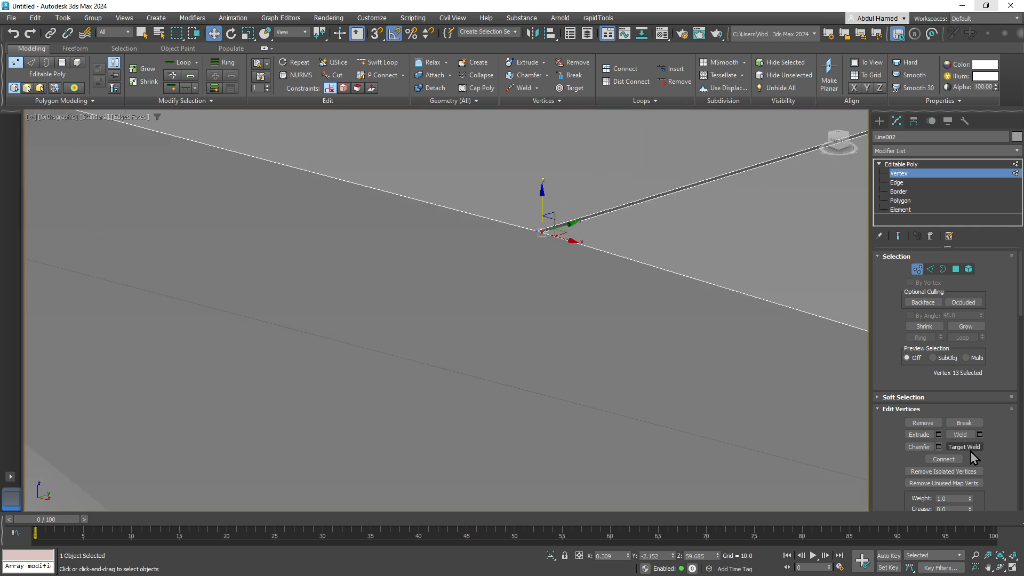
click(963, 447)
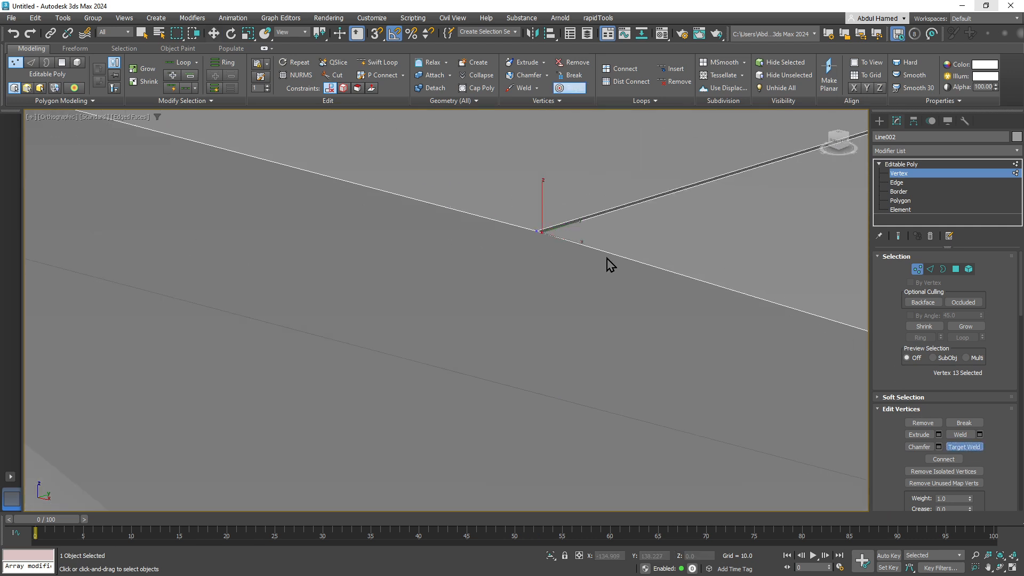
click(534, 230)
middle_drag(655, 275, 522, 309)
scroll(256, 376, down, 4)
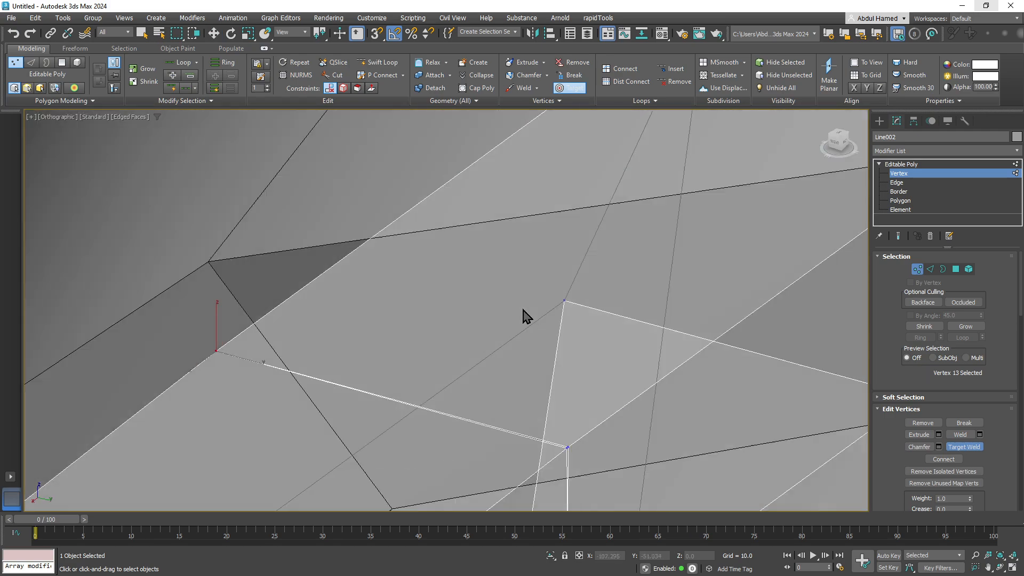
middle_drag(547, 421, 417, 217)
scroll(415, 218, up, 2)
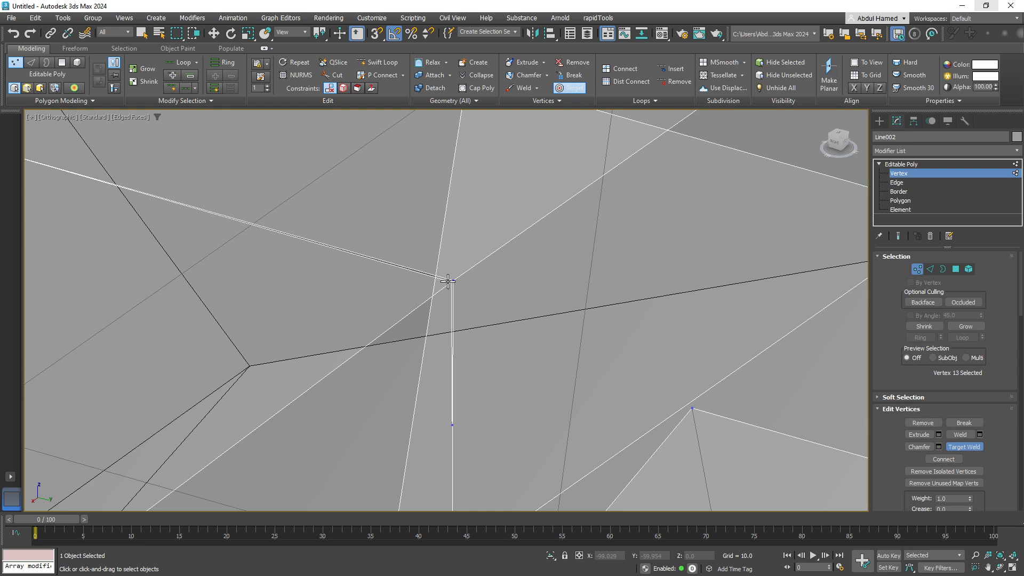
click(453, 280)
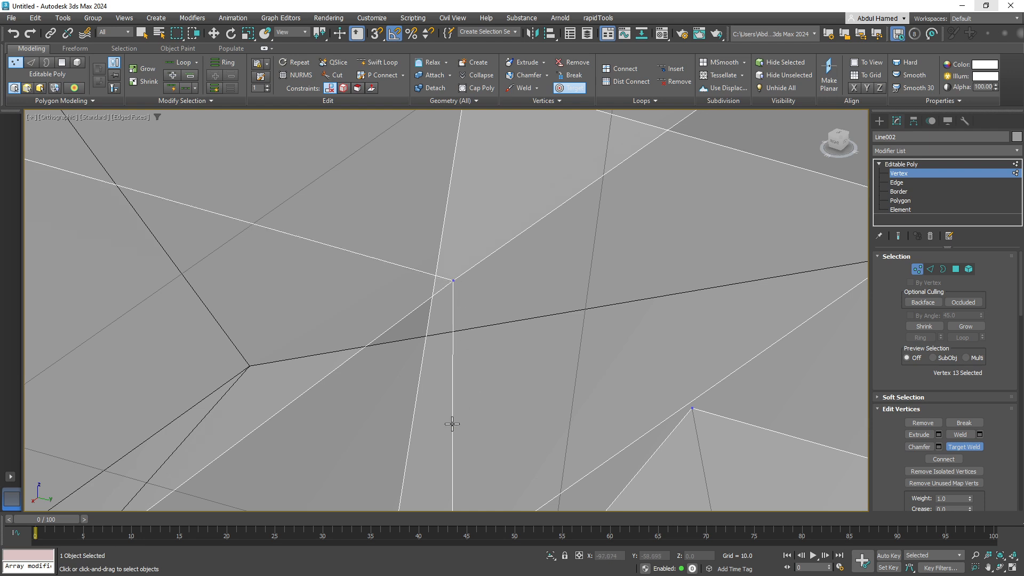
click(453, 280)
Step: Remove the leftover centre seam edges from the handle's upper bar
alt+middle_drag(580, 396, 498, 175)
click(911, 183)
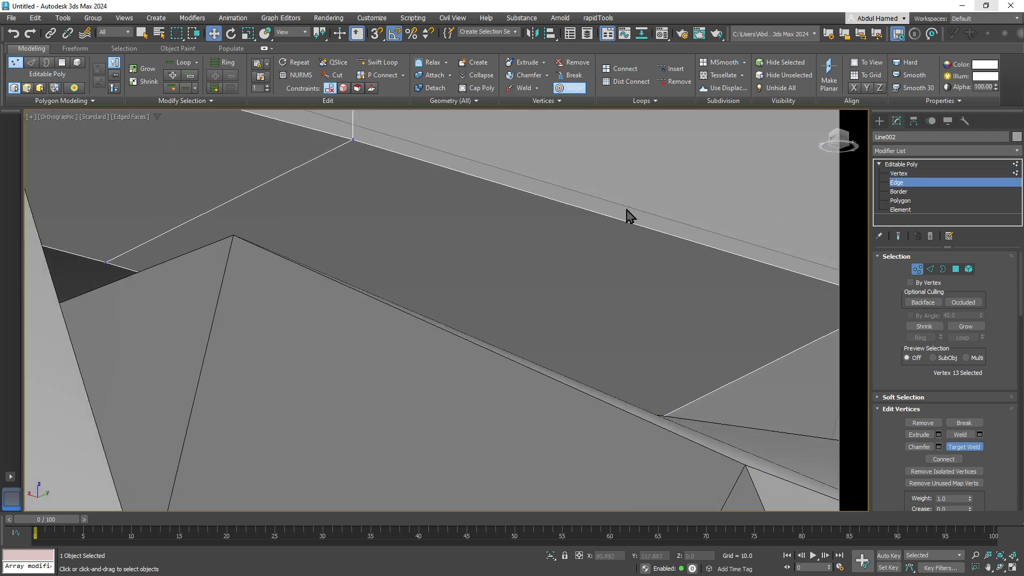
key(BackSpace)
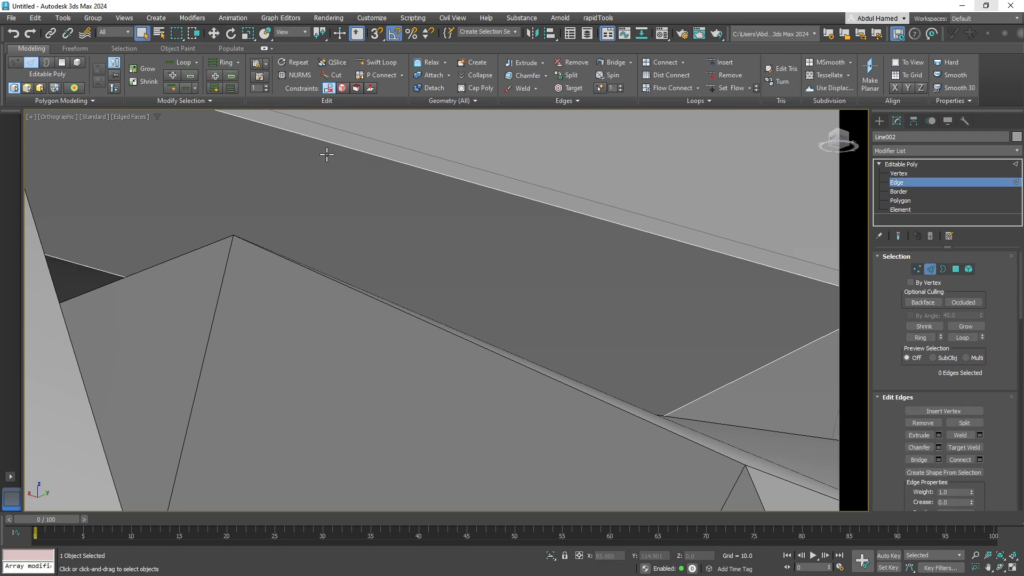
Step: Create a 10-sided cylinder on the ground beside the chest, about 4.19 in radius and 14.49 high
scroll(335, 162, down, 15)
alt+middle_drag(336, 165, 387, 257)
scroll(393, 293, down, 2)
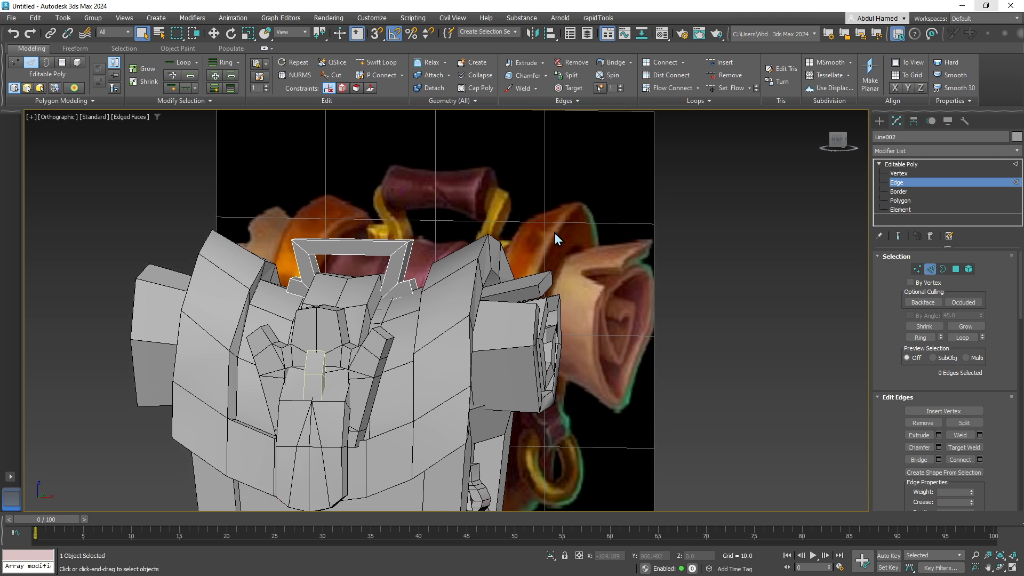
click(879, 121)
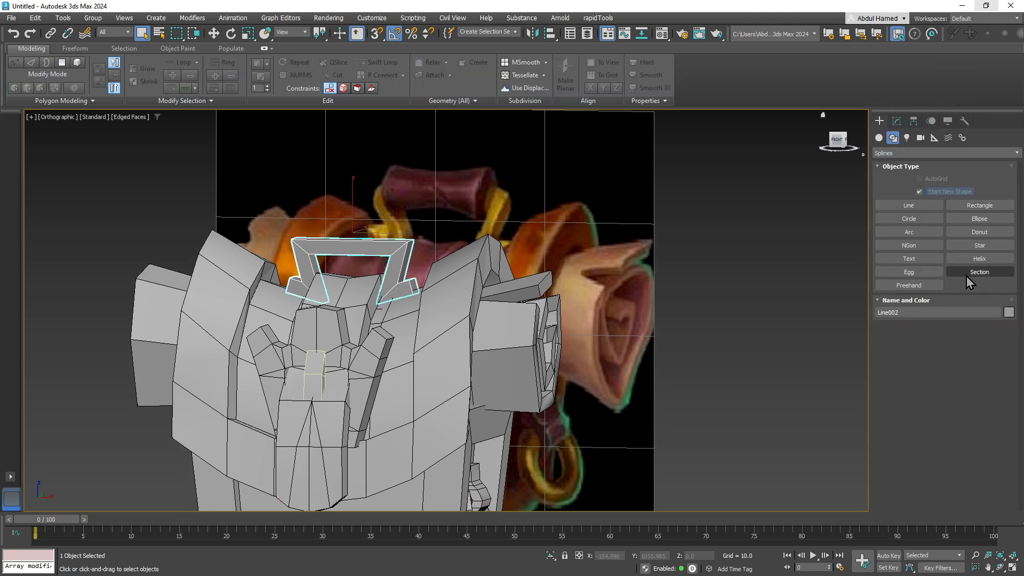
middle_drag(405, 364, 404, 230)
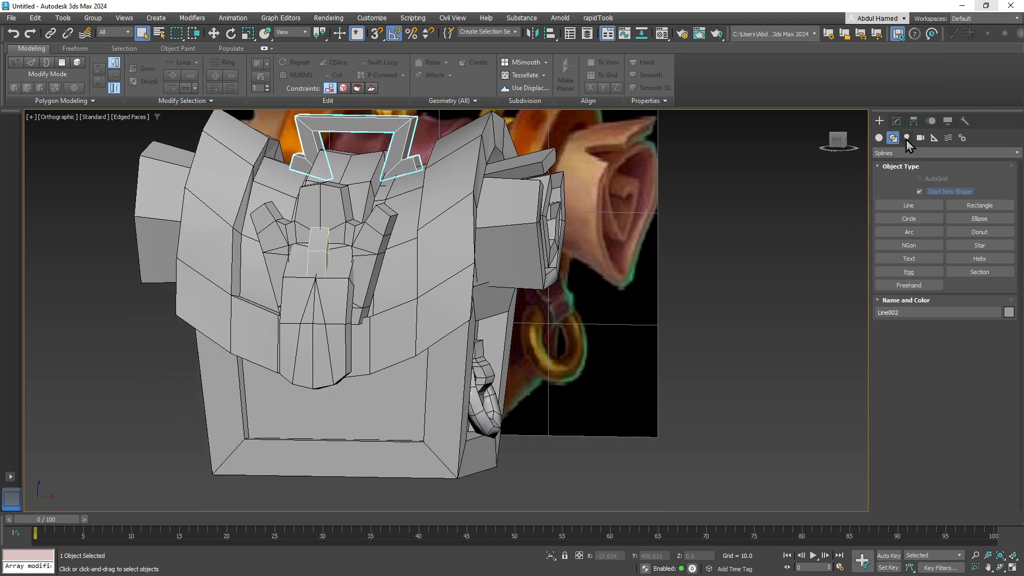
click(879, 138)
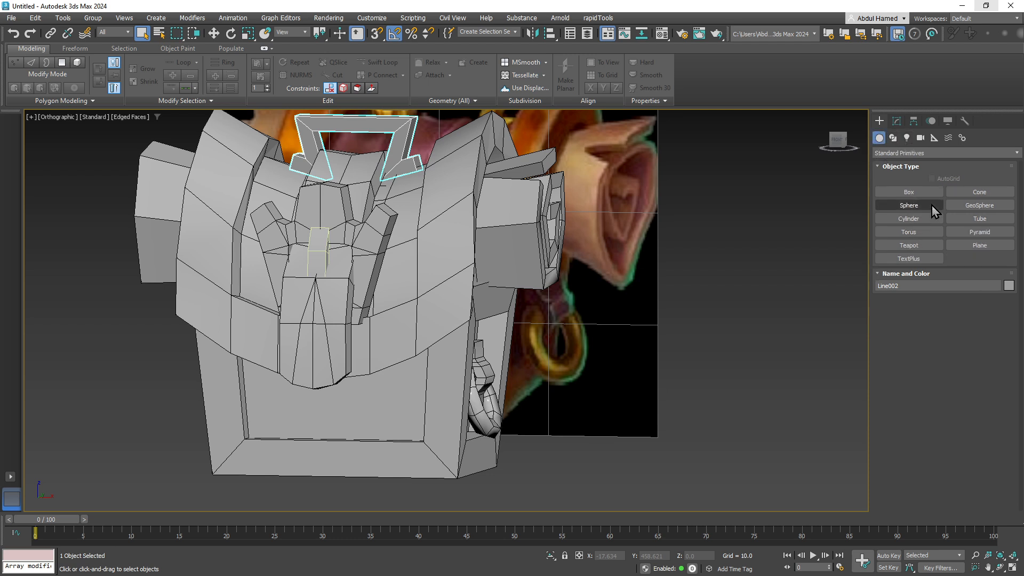
click(926, 220)
middle_drag(523, 299, 512, 266)
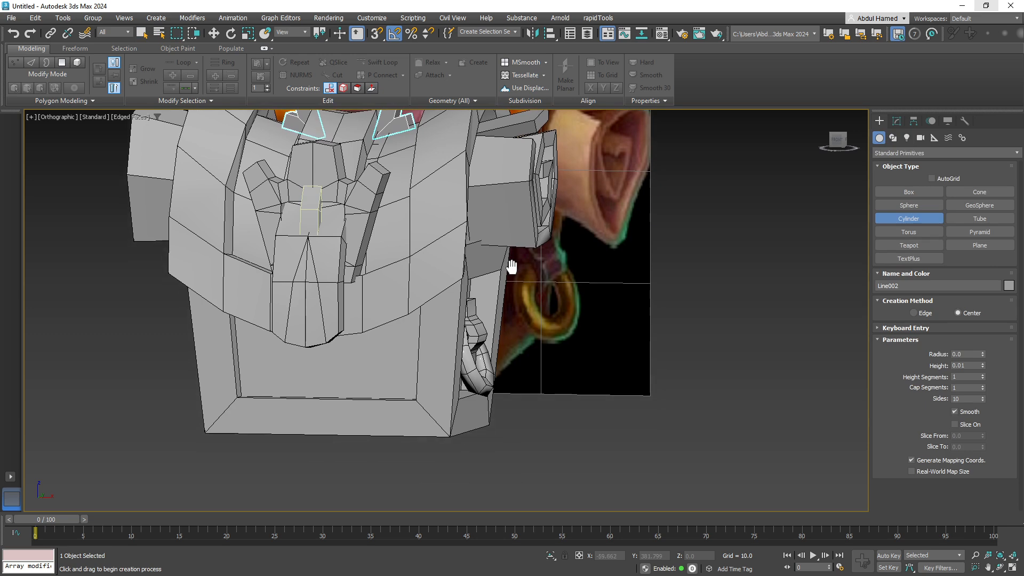
scroll(512, 266, down, 4)
mouse_move(536, 322)
alt+middle_down()
mouse_move(521, 320)
mouse_move(521, 333)
alt+middle_up()
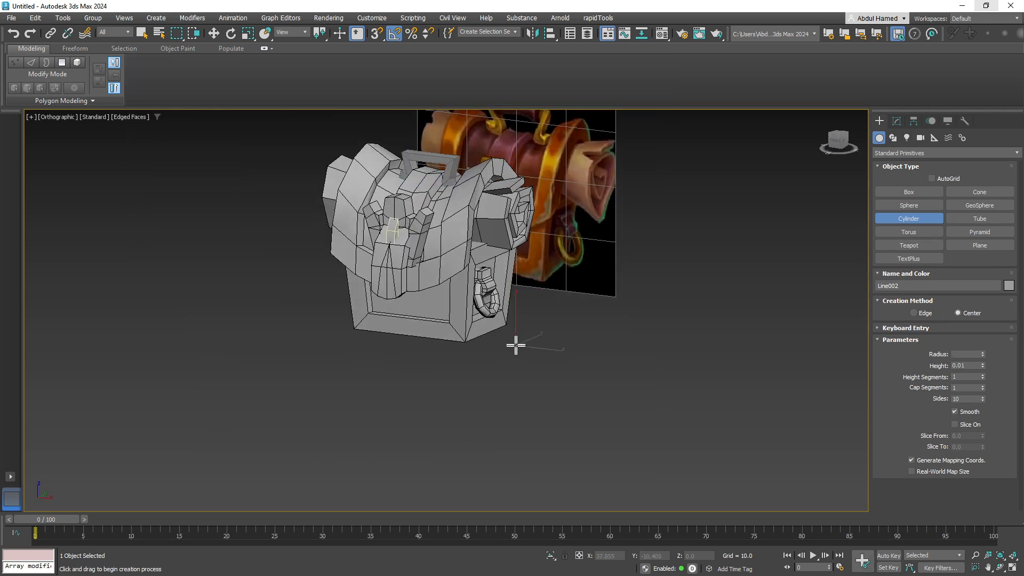
mouse_move(516, 346)
mouse_down()
mouse_move(538, 347)
mouse_move(524, 345)
mouse_up()
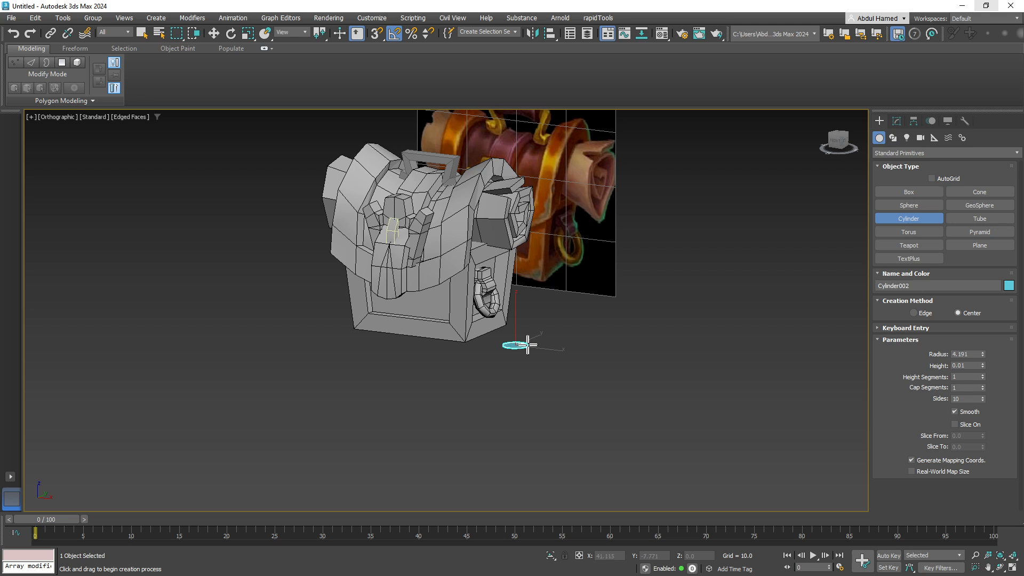
Step: Rotate the cylinder 90 degrees about Y to lie horizontally and centre its pivot to the object
key(e)
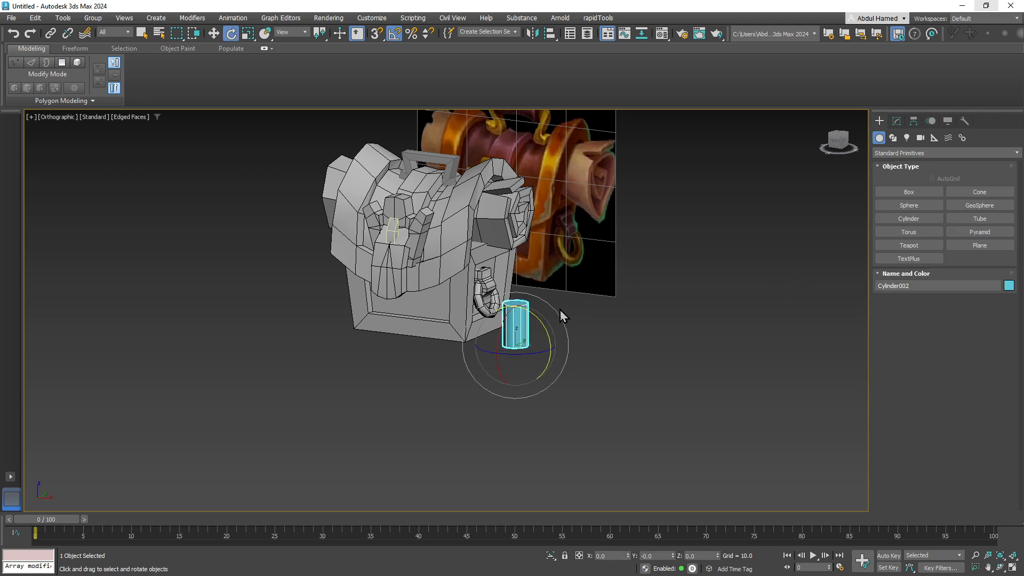
drag(538, 317, 567, 354)
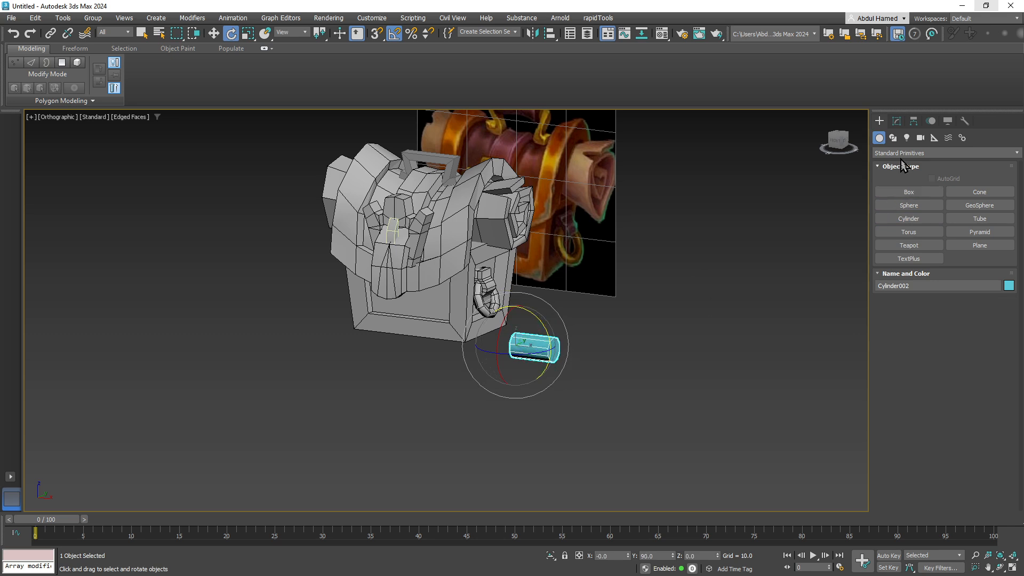
click(897, 122)
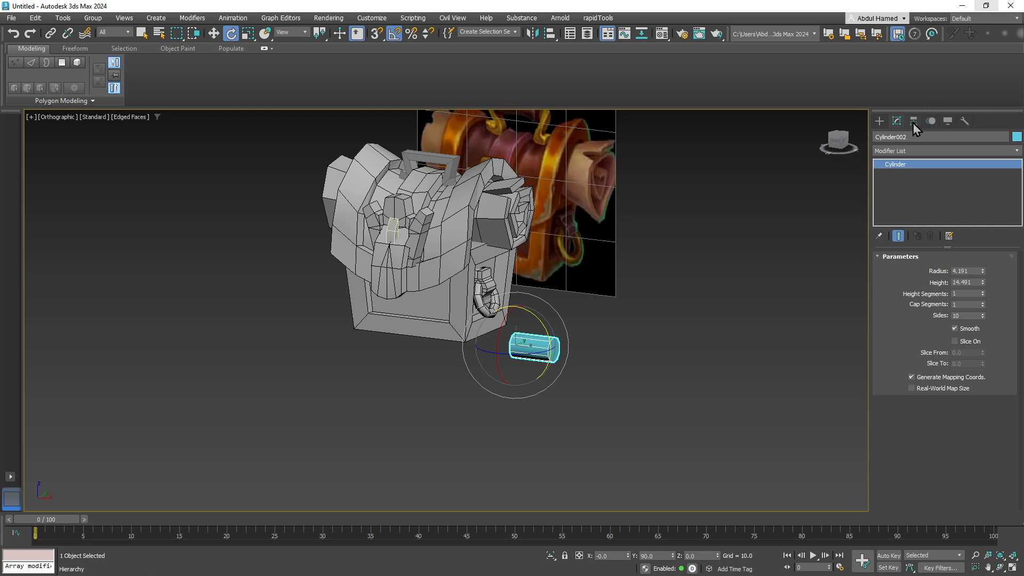
click(913, 121)
click(930, 195)
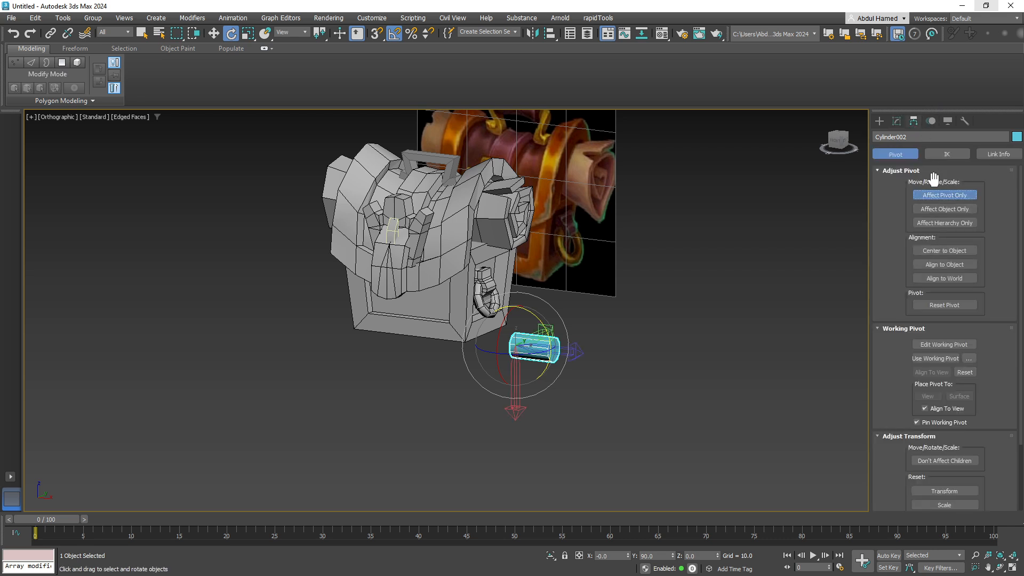
click(939, 251)
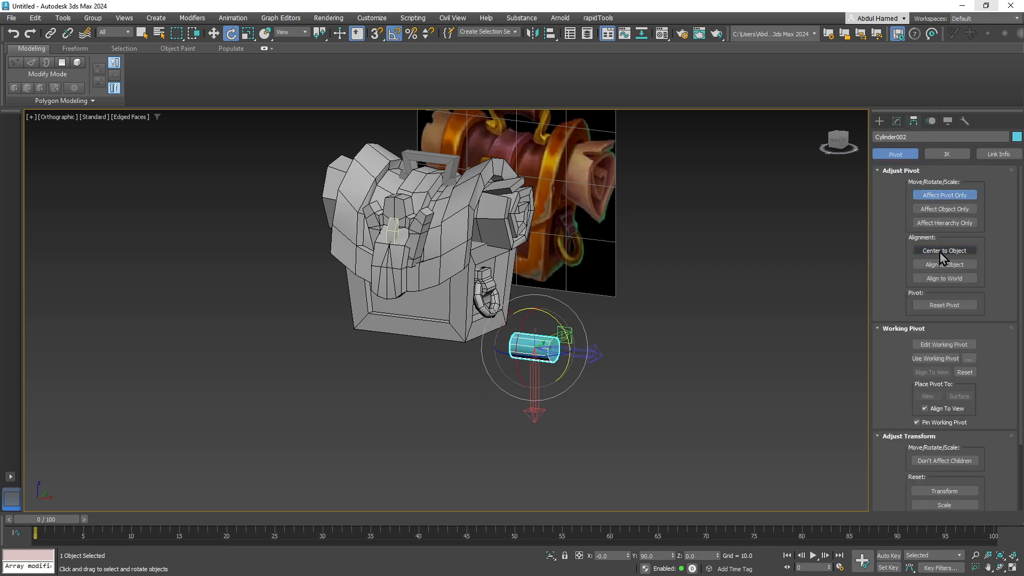
click(942, 196)
Step: Turn on snapping and move the cylinder up onto the handle's upper bar, roughly centred along its length
key(w)
key(s)
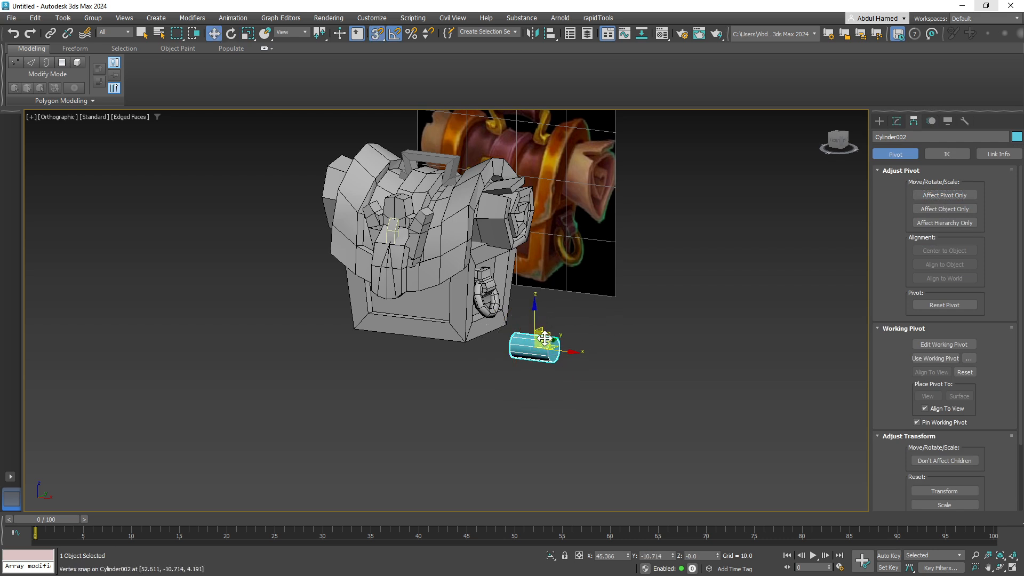
drag(542, 336, 448, 169)
scroll(448, 170, up, 6)
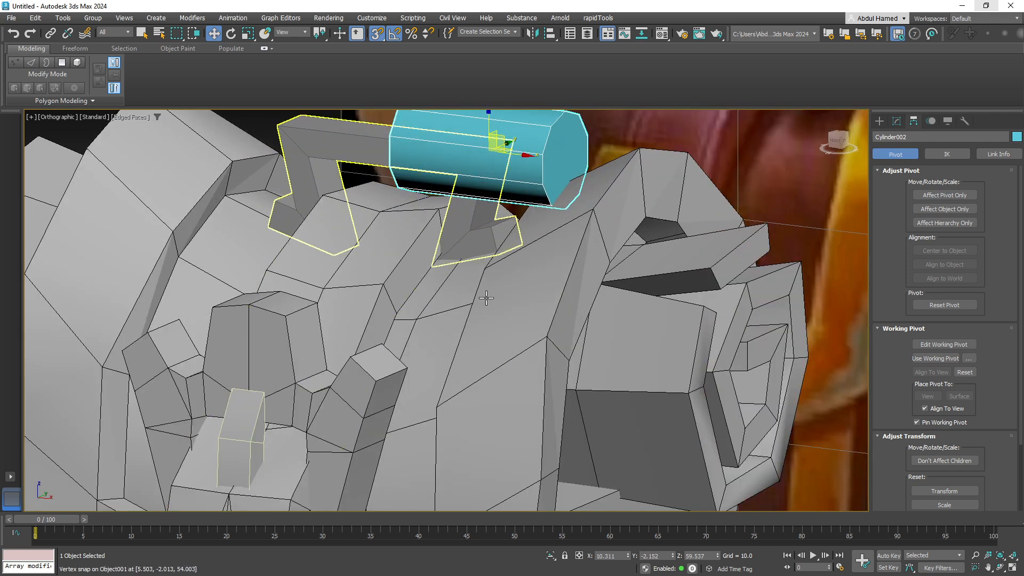
drag(524, 157, 394, 136)
key(ctrl+z)
Step: Scale the cylinder's cross-section to about 80.57% and shift it sideways into line with the handle bar
key(r)
alt+middle_drag(394, 136, 429, 232)
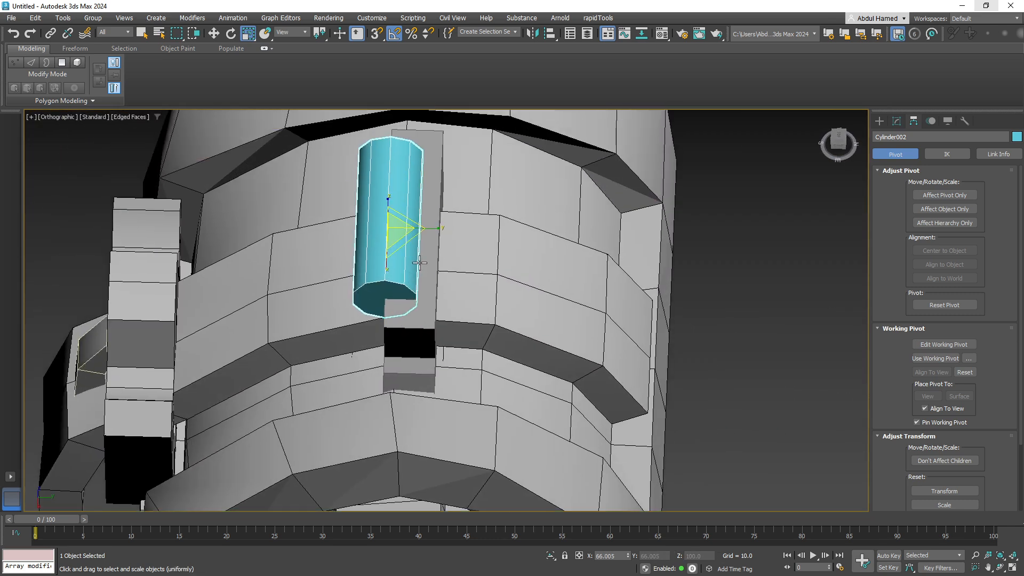
key(w)
mouse_move(429, 229)
mouse_down()
mouse_move(459, 227)
mouse_move(441, 218)
mouse_up()
key(r)
alt+middle_drag(423, 236, 460, 321)
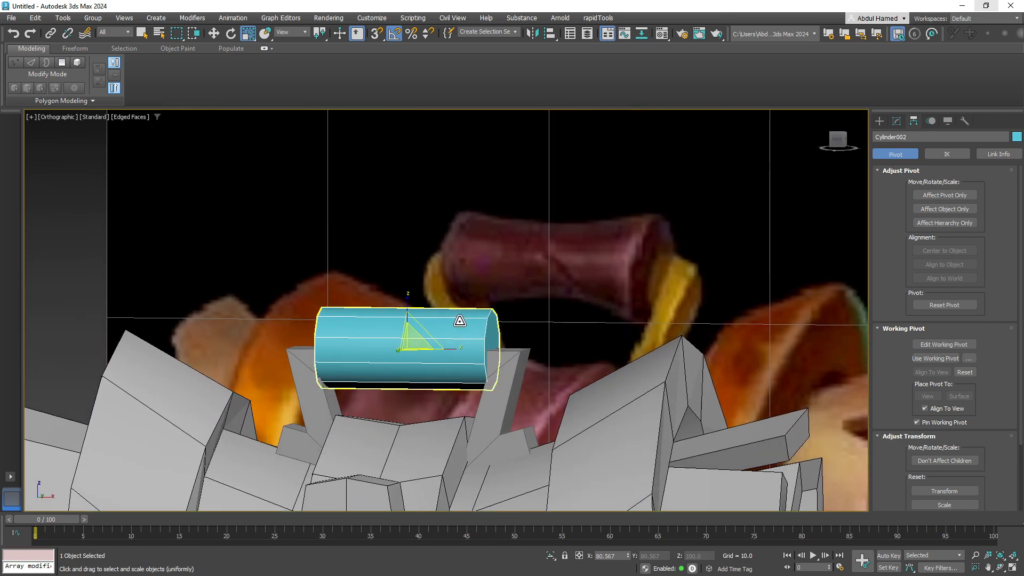
Step: Set the handle cylinder's height segments to 4
click(896, 122)
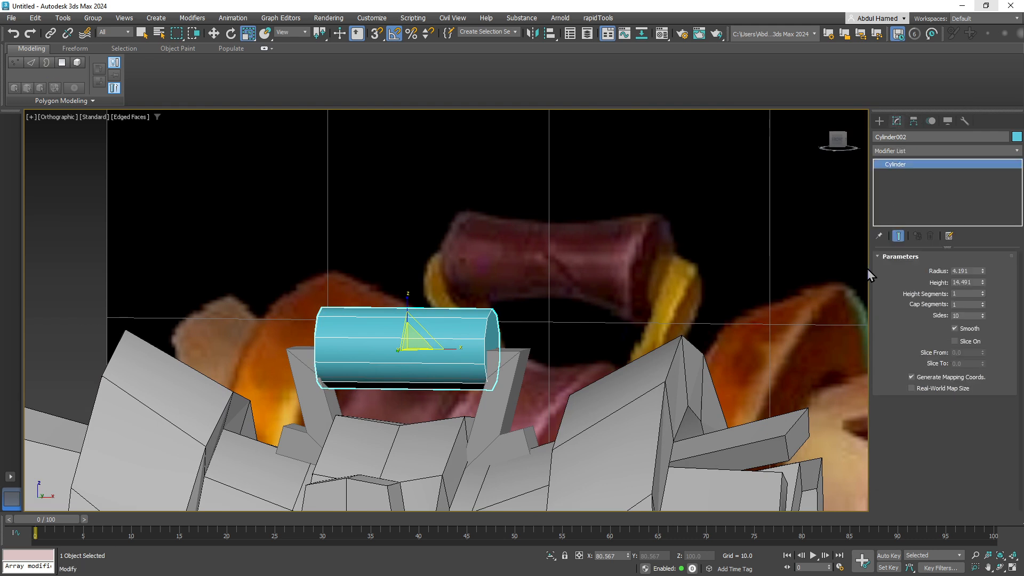
click(982, 302)
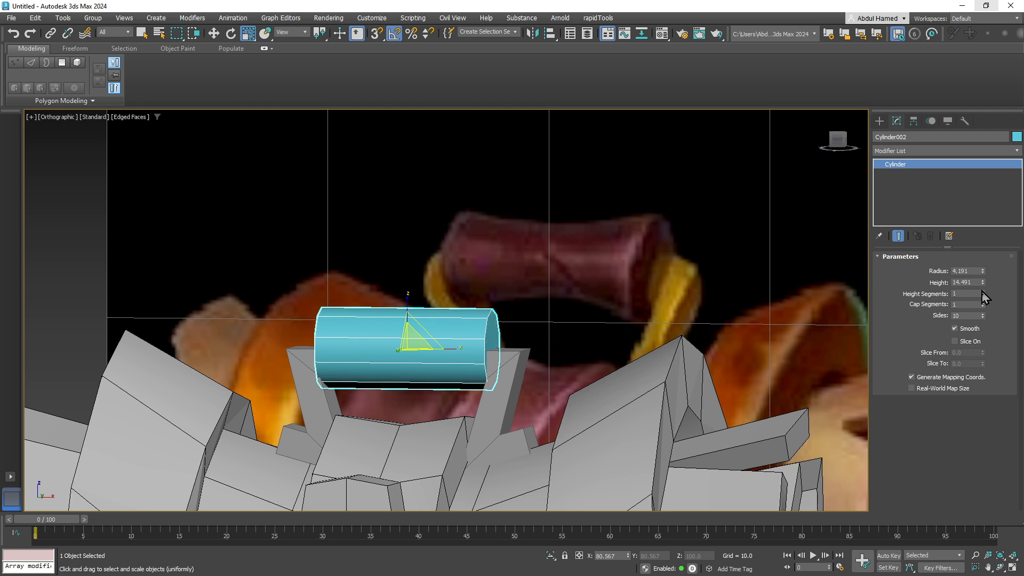
click(982, 291)
click(982, 291)
click(982, 291)
click(982, 295)
Step: Apply an FFD 3x3x3 modifier to the handle cylinder
click(928, 151)
text(fd)
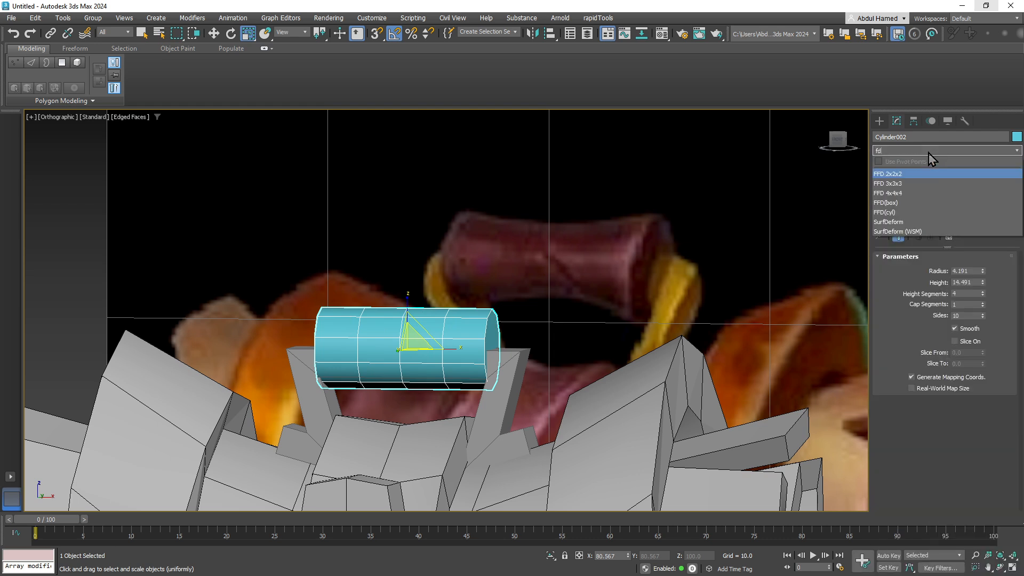
key(Down)
key(Return)
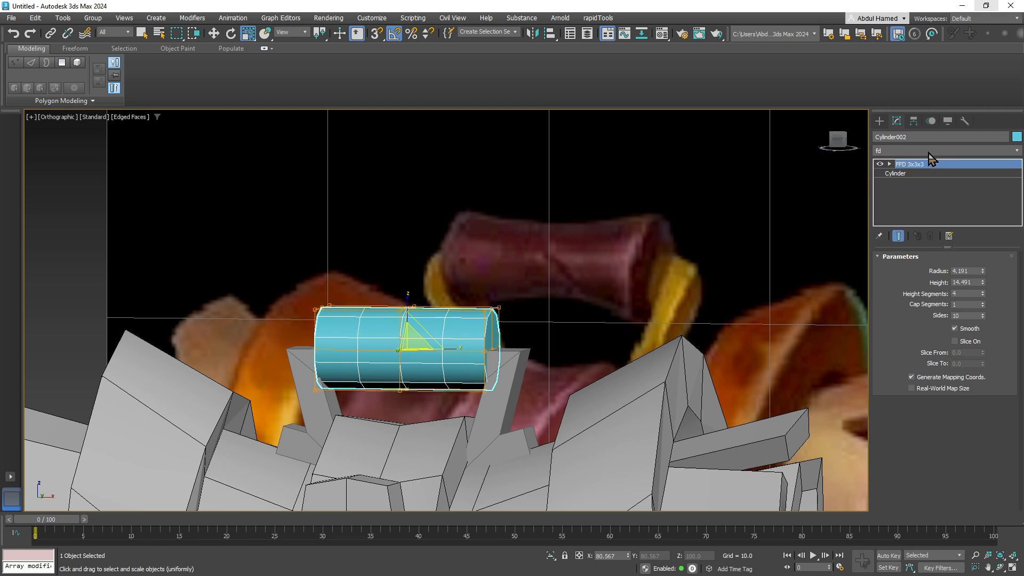
Step: Scale the FFD lattice's middle control points to 67% in Y and Z so the grip narrows at its centre
click(837, 130)
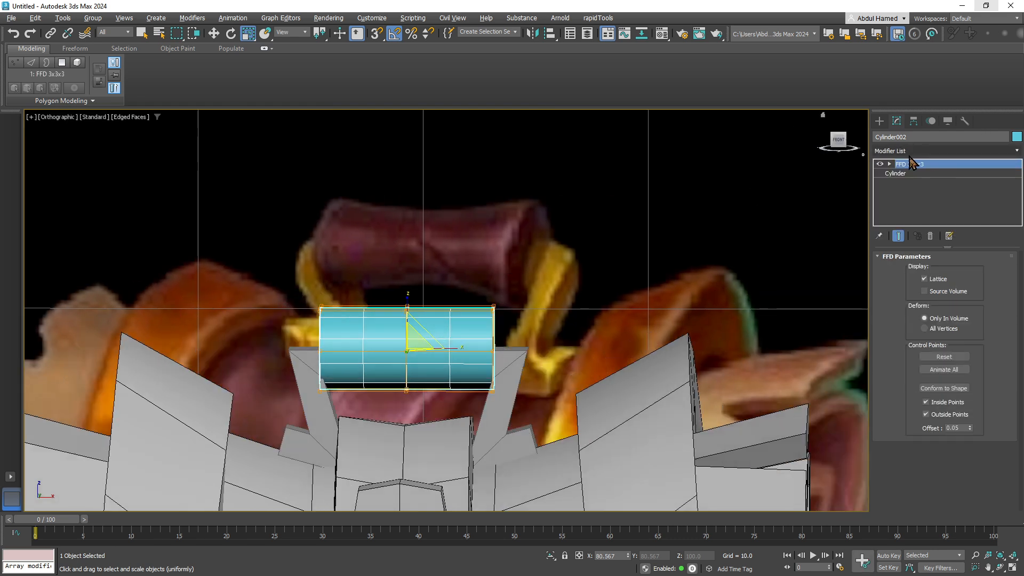
click(889, 164)
click(918, 173)
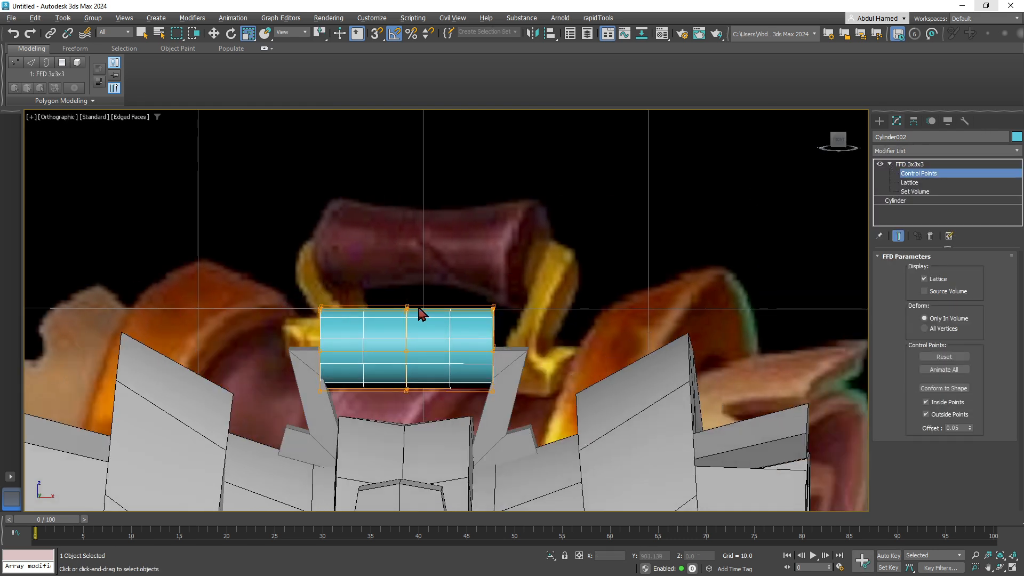
alt+middle_drag(421, 373, 393, 341)
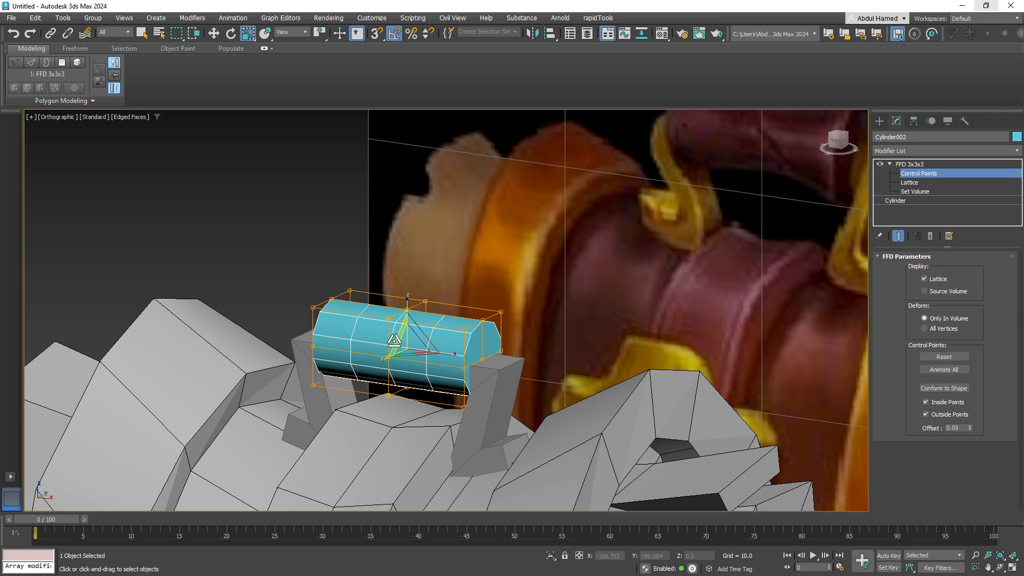
drag(394, 340, 409, 343)
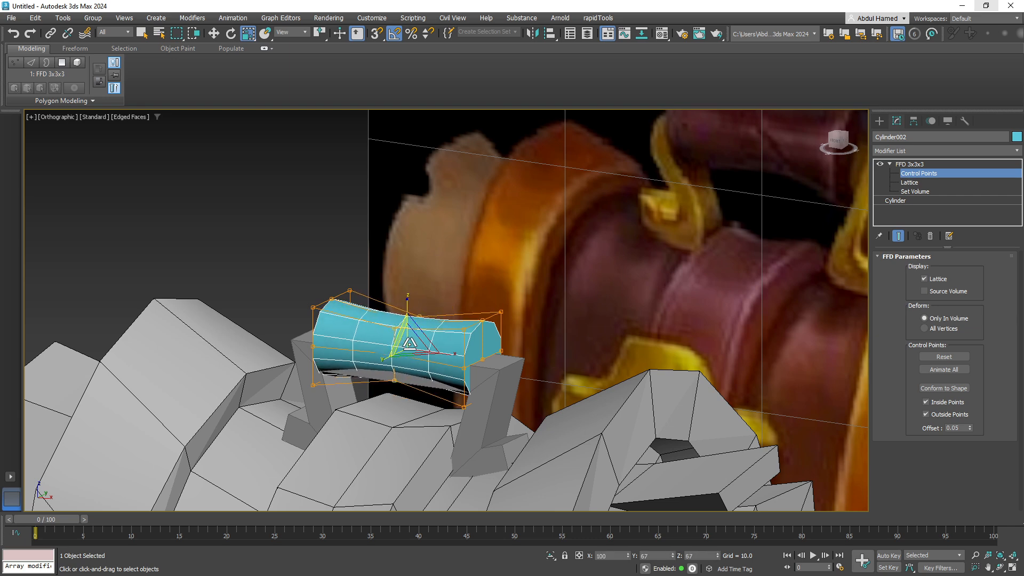
Step: Try to lower the lattice's middle control points so the grip sags between the handle arms
alt+middle_drag(416, 330, 454, 313)
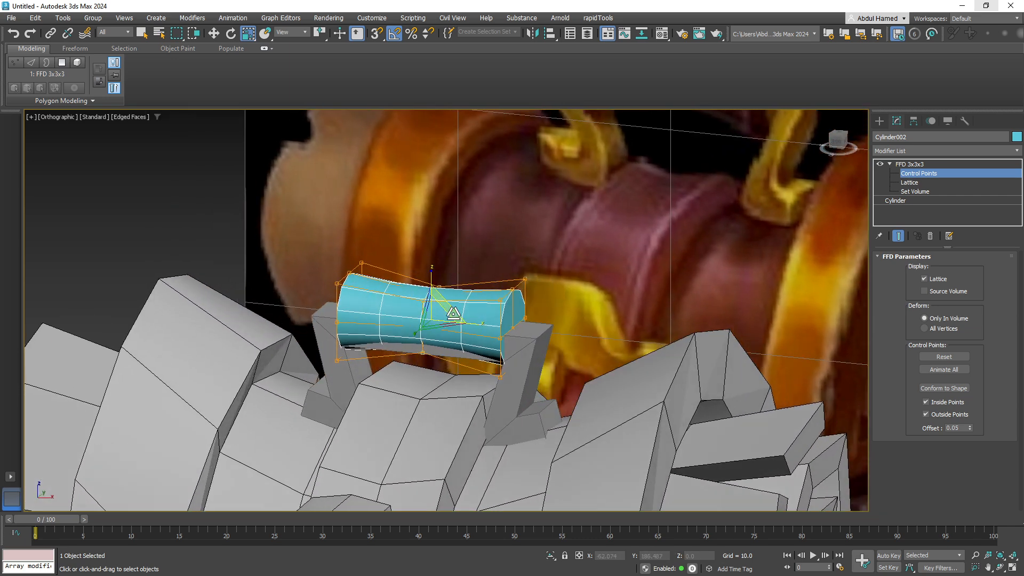
key(w)
drag(433, 299, 434, 316)
scroll(446, 348, down, 4)
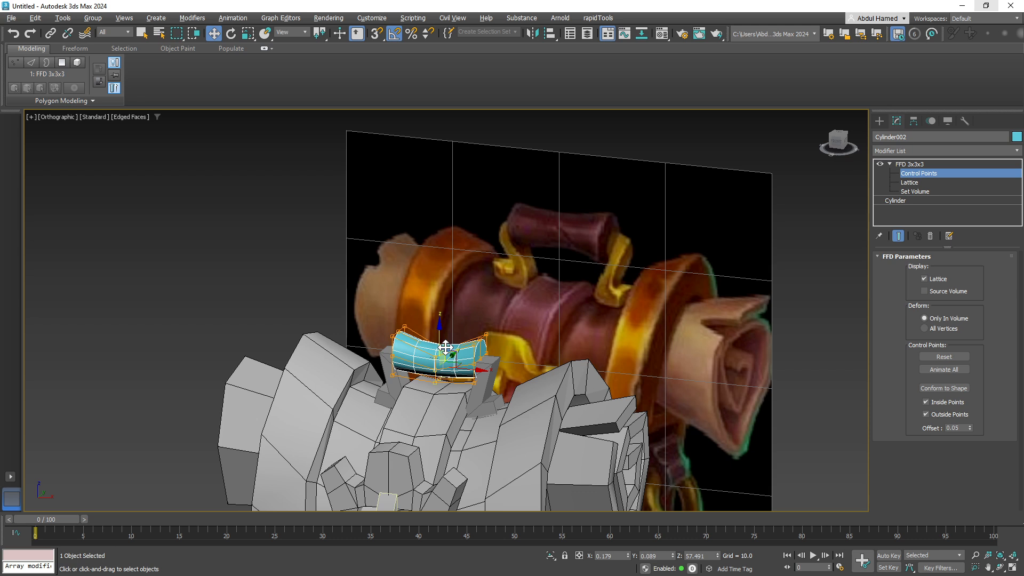
scroll(446, 348, down, 1)
scroll(452, 348, up, 5)
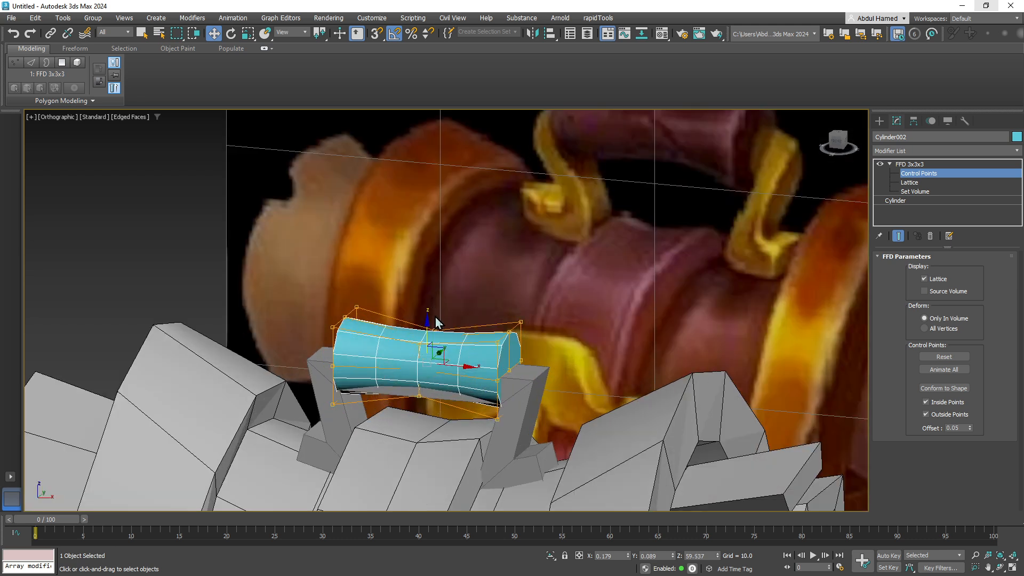
Step: Lower the whole FFD lattice to about Z 58.81 and scale it to 92% along the grip's length
drag(426, 320, 426, 329)
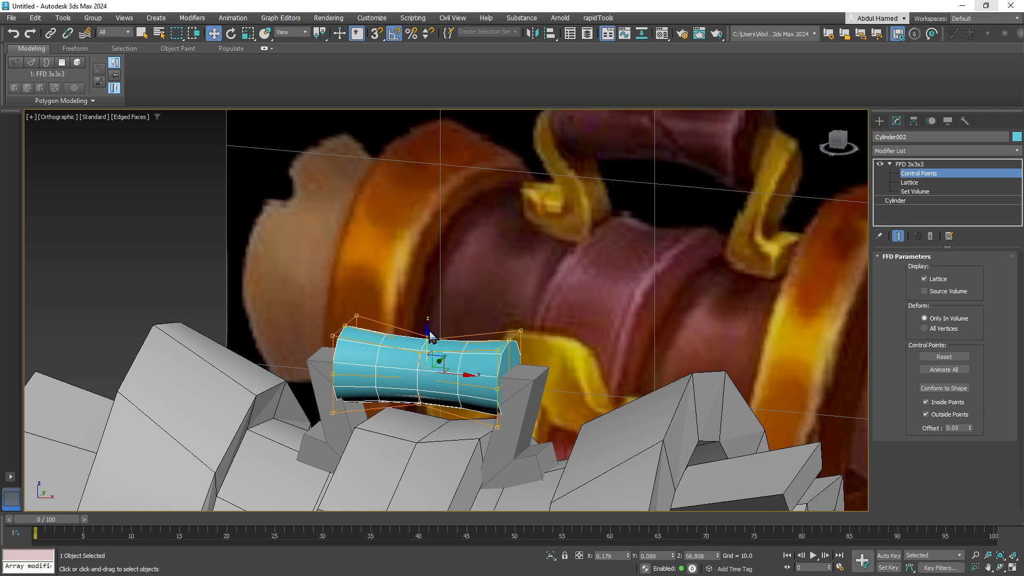
alt+middle_drag(565, 349, 570, 356)
key(r)
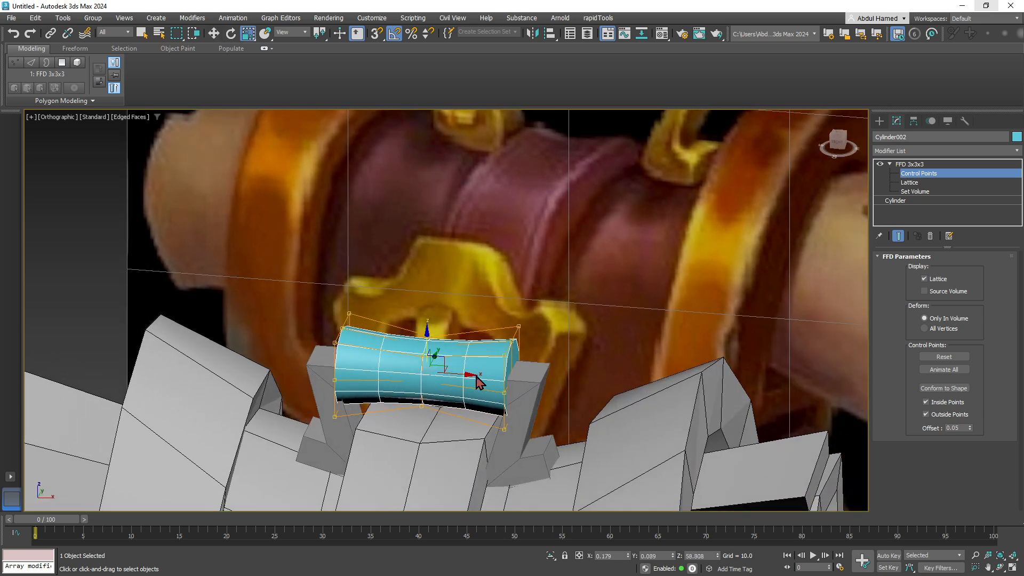
drag(480, 373, 471, 372)
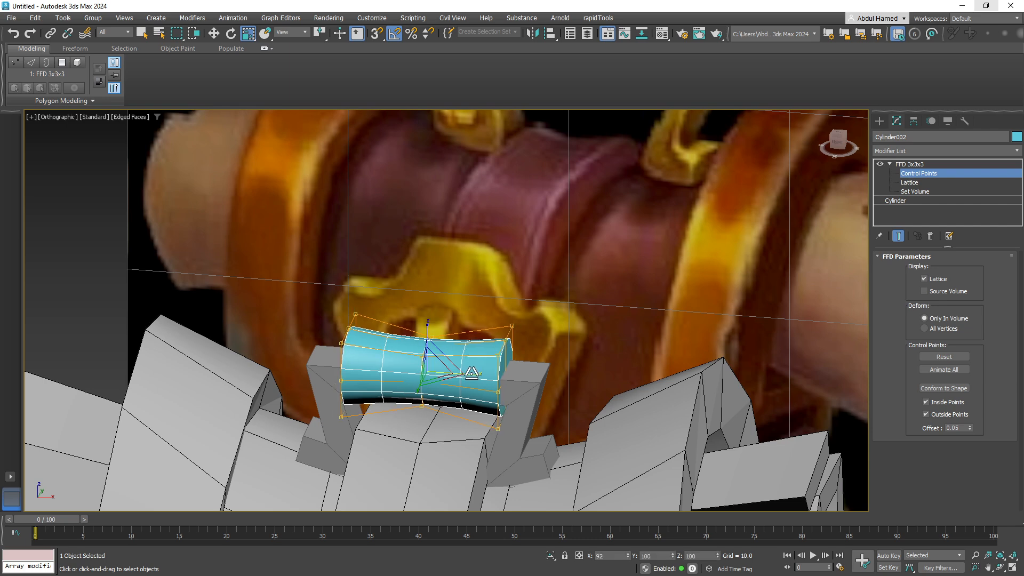
Step: Collapse the grip's entire modifier stack into an editable mesh
middle_drag(471, 374, 476, 400)
scroll(474, 392, down, 3)
alt+middle_drag(525, 444, 579, 268)
scroll(496, 338, up, 2)
click(946, 163)
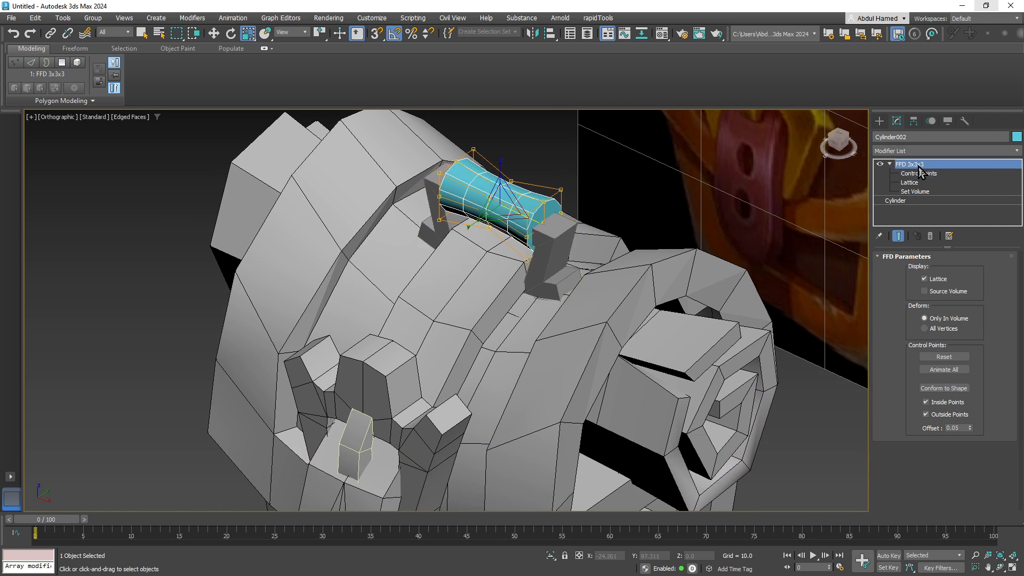
right_click(947, 164)
click(920, 280)
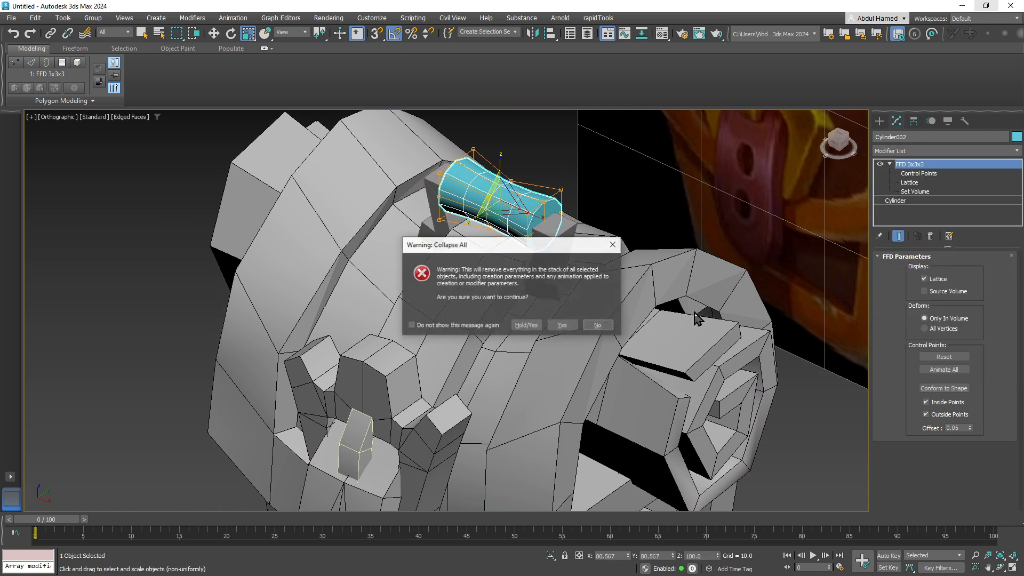
click(562, 324)
Step: Assign the grey 03 - Default material to the grip and clear the selection
middle_drag(551, 331, 606, 286)
scroll(606, 286, down, 2)
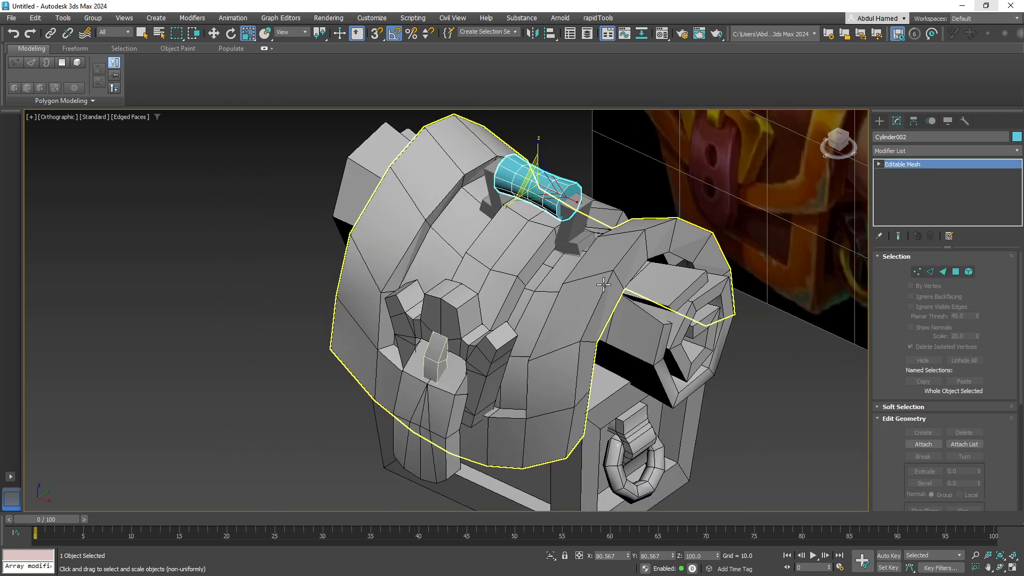
key(m)
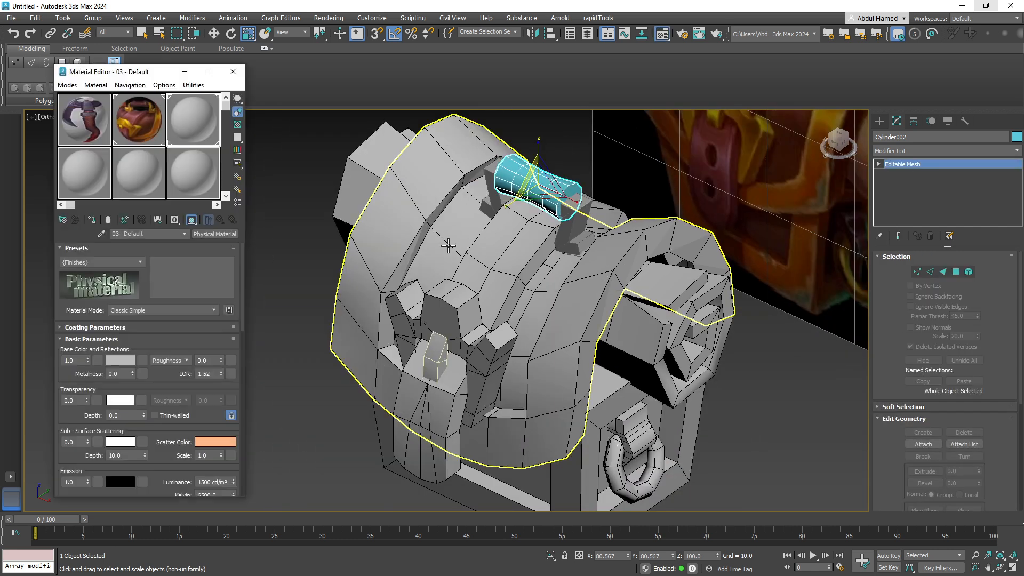
drag(191, 130, 552, 205)
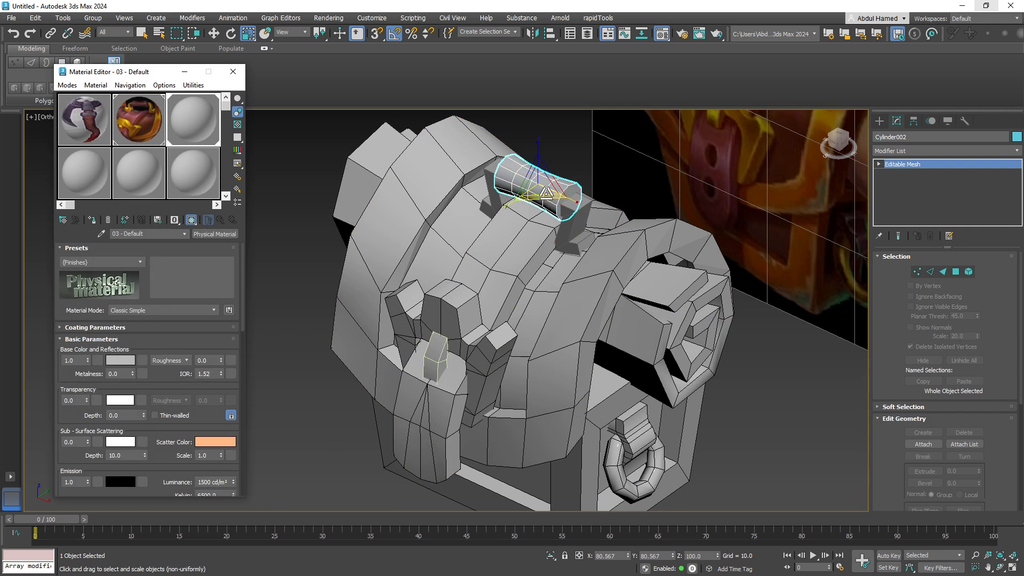
click(231, 73)
click(259, 358)
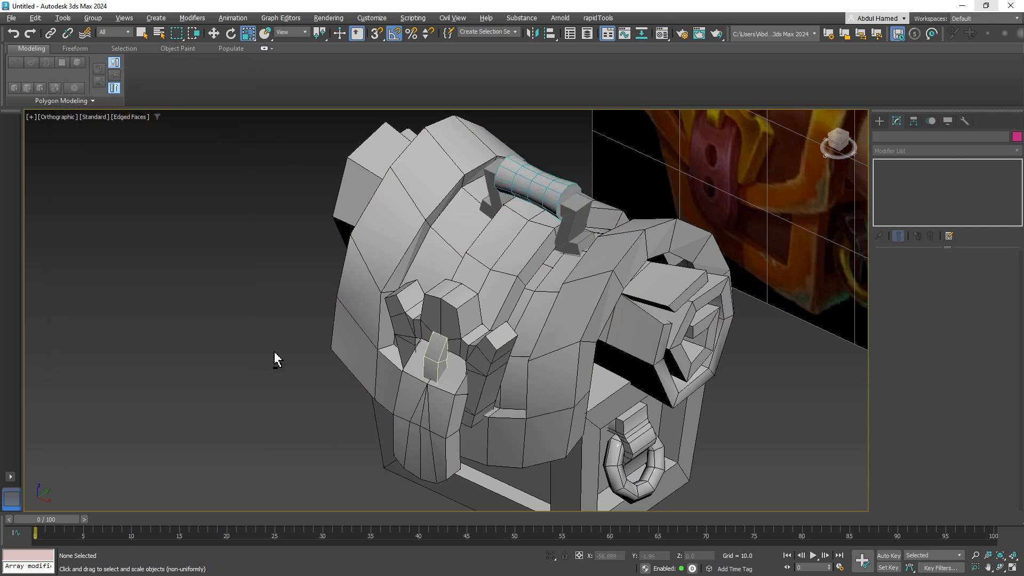
Step: Select the central curved strap that runs over the lid and down the chest's front
scroll(309, 321, up, 2)
scroll(200, 372, down, 5)
alt+middle_drag(200, 372, 388, 359)
middle_drag(282, 343, 565, 313)
scroll(500, 281, up, 6)
click(477, 335)
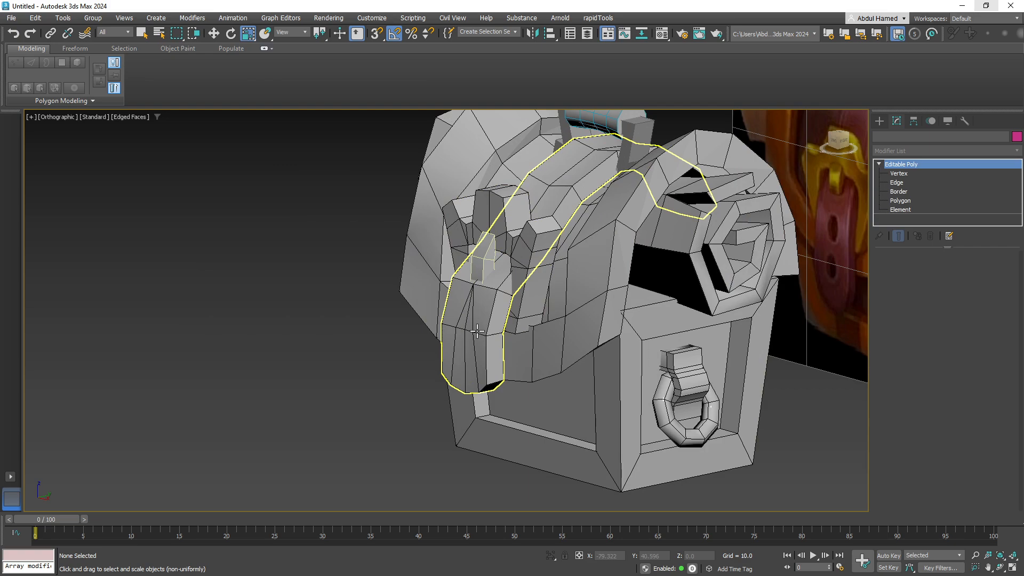
mouse_move(478, 334)
alt+middle_down()
mouse_move(502, 330)
mouse_move(465, 329)
alt+middle_up()
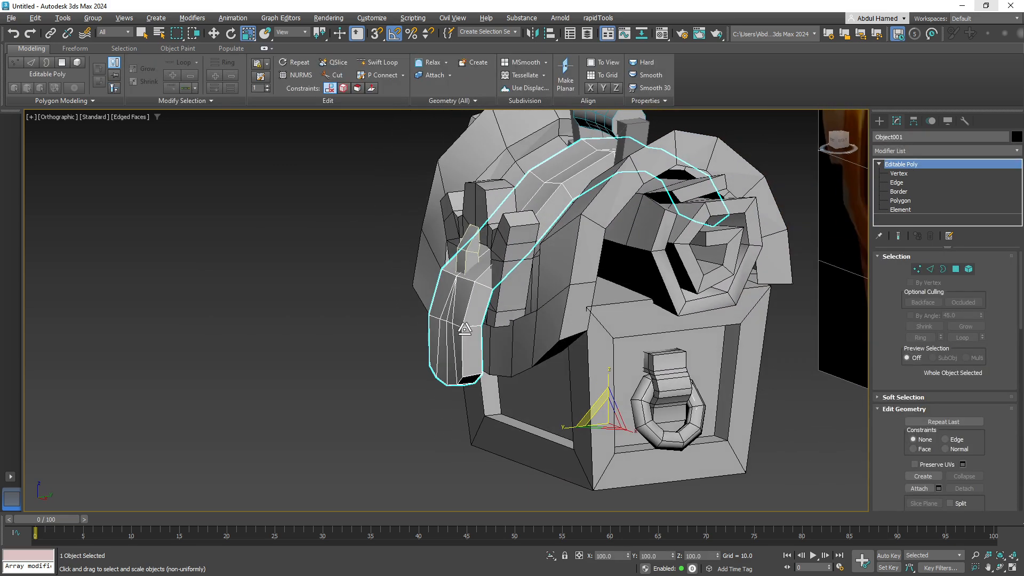
click(917, 151)
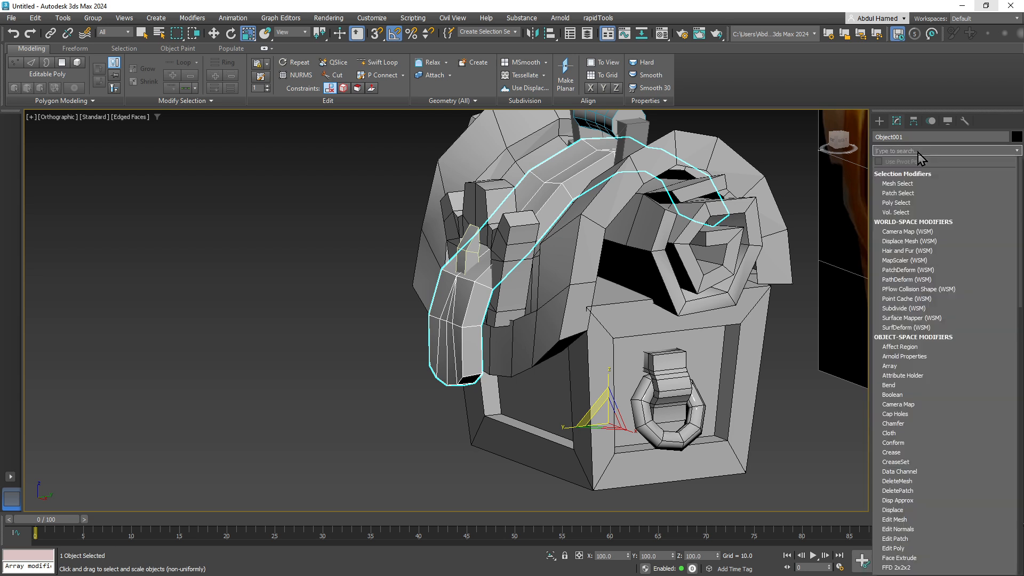
text(b)
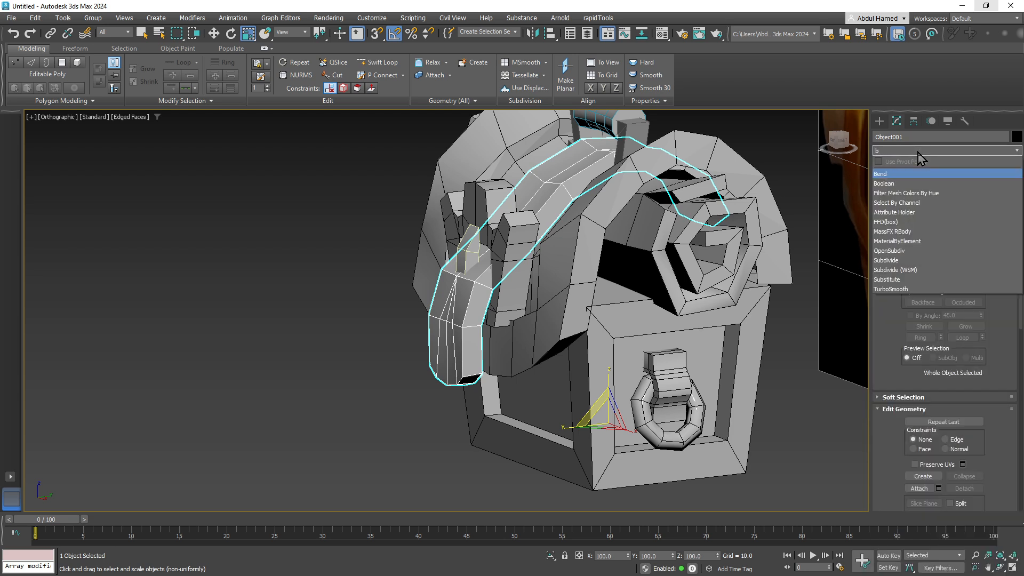
key(Escape)
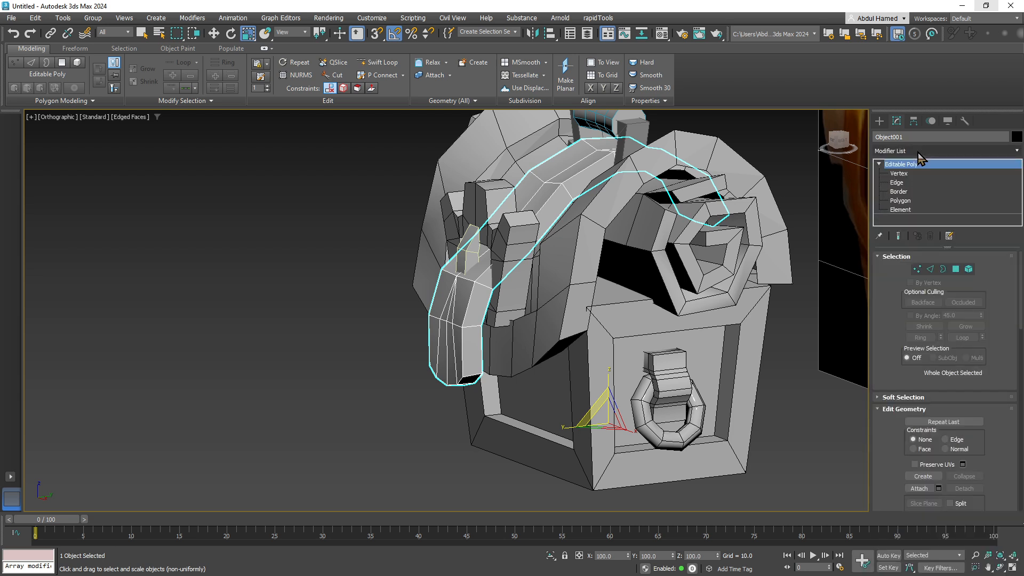
Step: Hide every object except the central strap and clear the selection
right_click(457, 309)
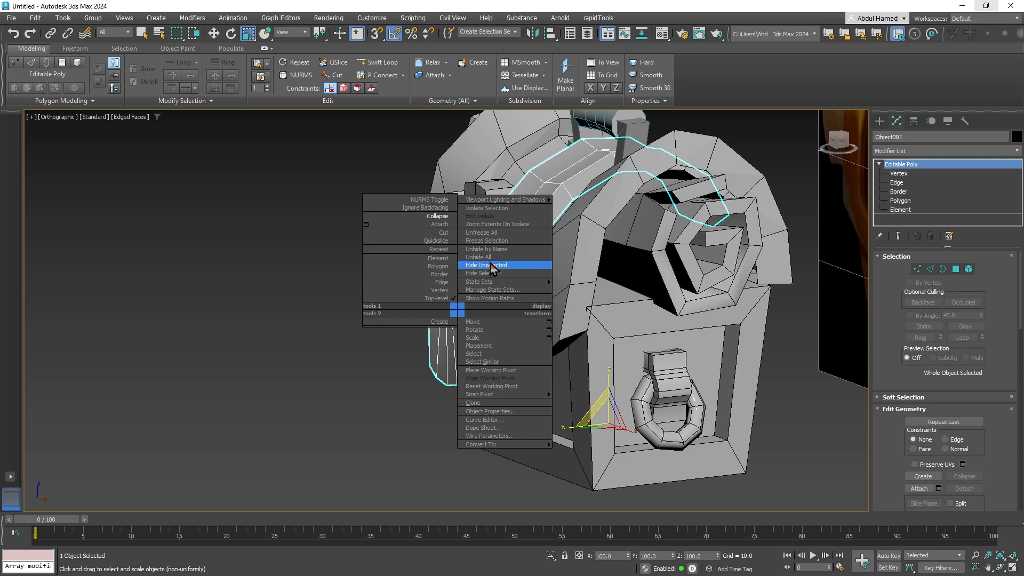
click(496, 266)
mouse_move(608, 288)
alt+middle_down()
mouse_move(658, 287)
mouse_move(590, 289)
alt+middle_up()
click(628, 309)
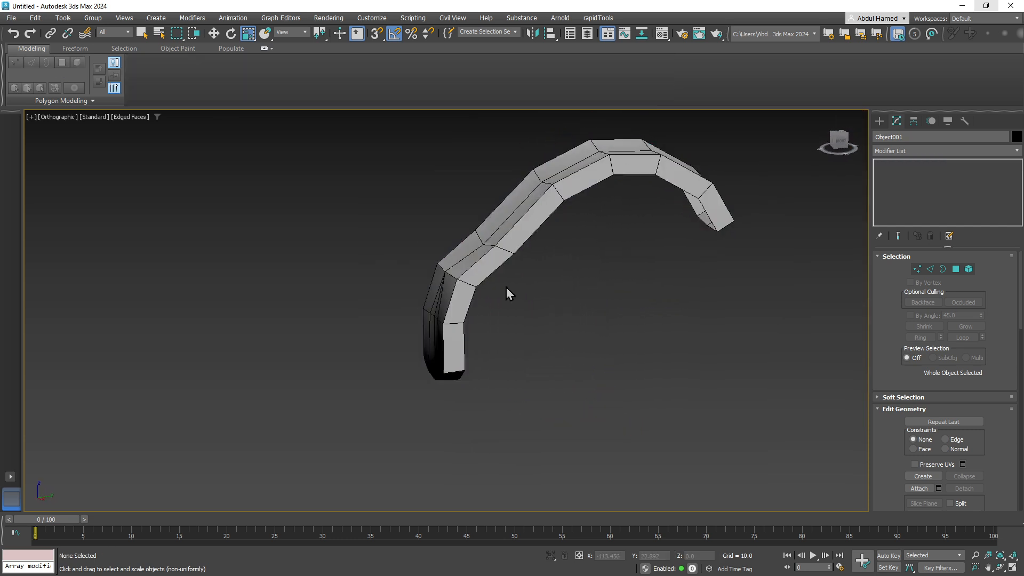
Step: Create a 10-sided cylinder with a radius of about 3.48 below the strap's front end
click(879, 122)
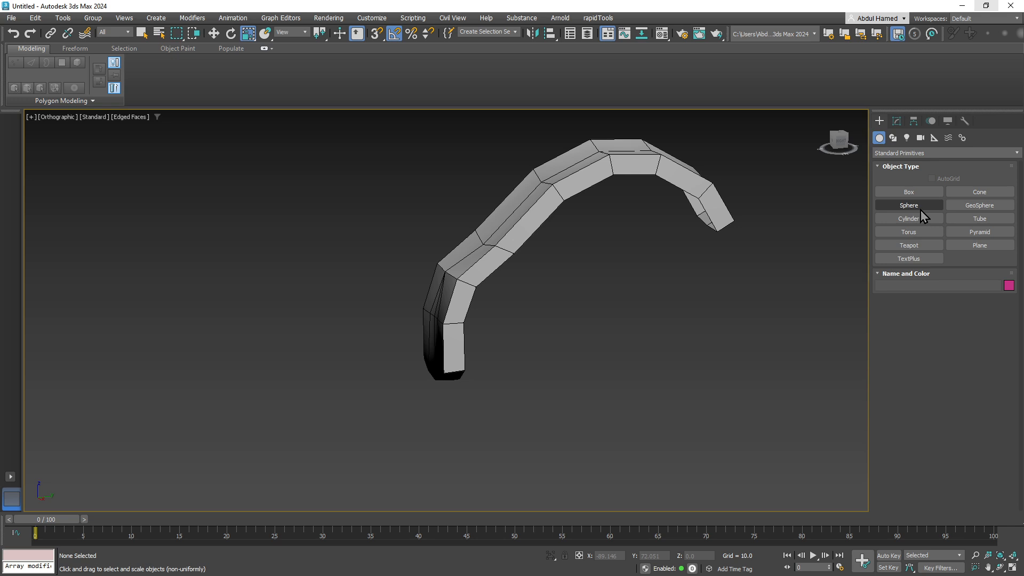
click(918, 223)
drag(429, 434, 447, 439)
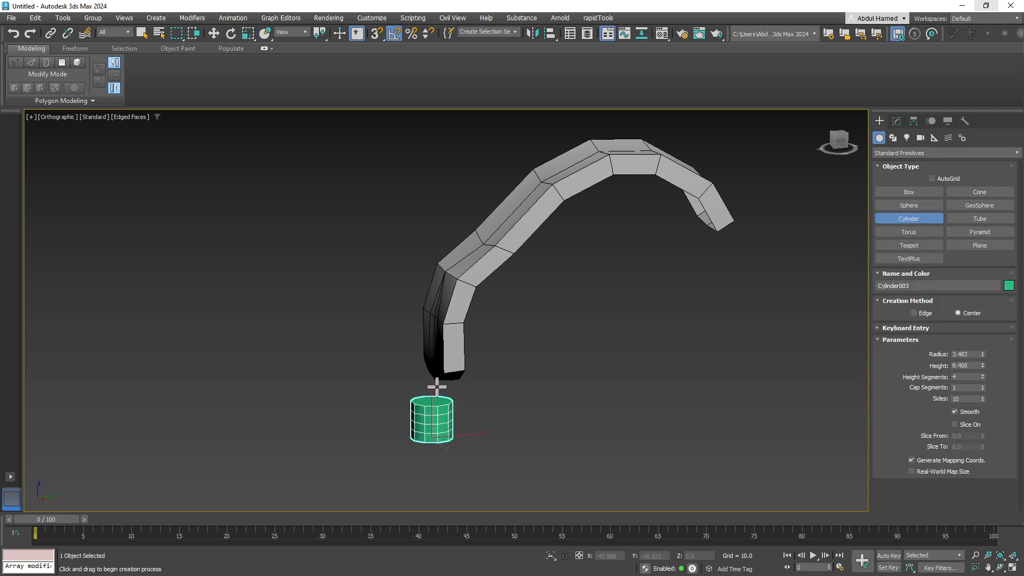
click(454, 385)
Step: Turn on snapping, lay the new cylinder horizontally facing outward, and move it onto the strap's front end
key(w)
alt+middle_drag(450, 399, 458, 406)
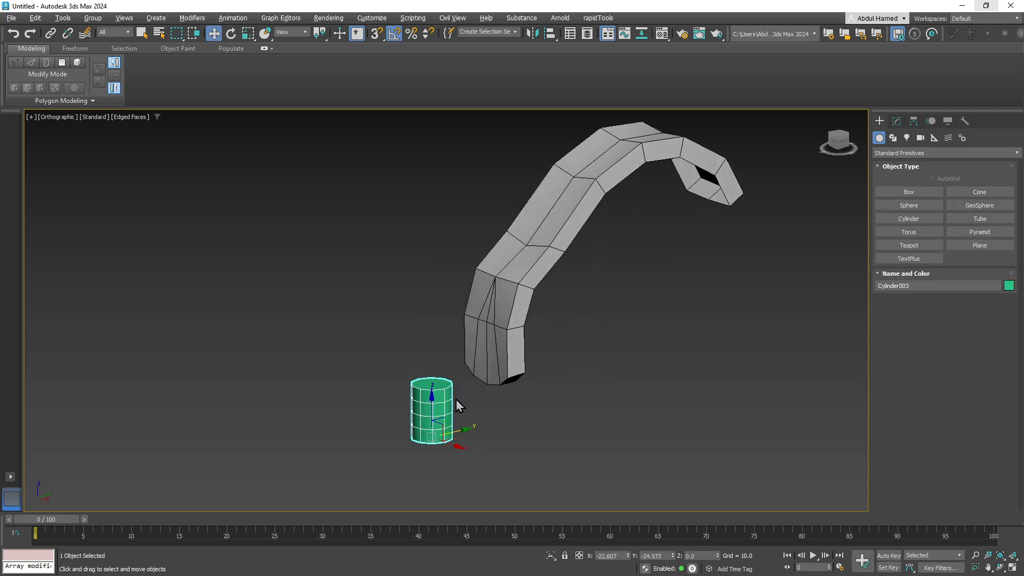
key(s)
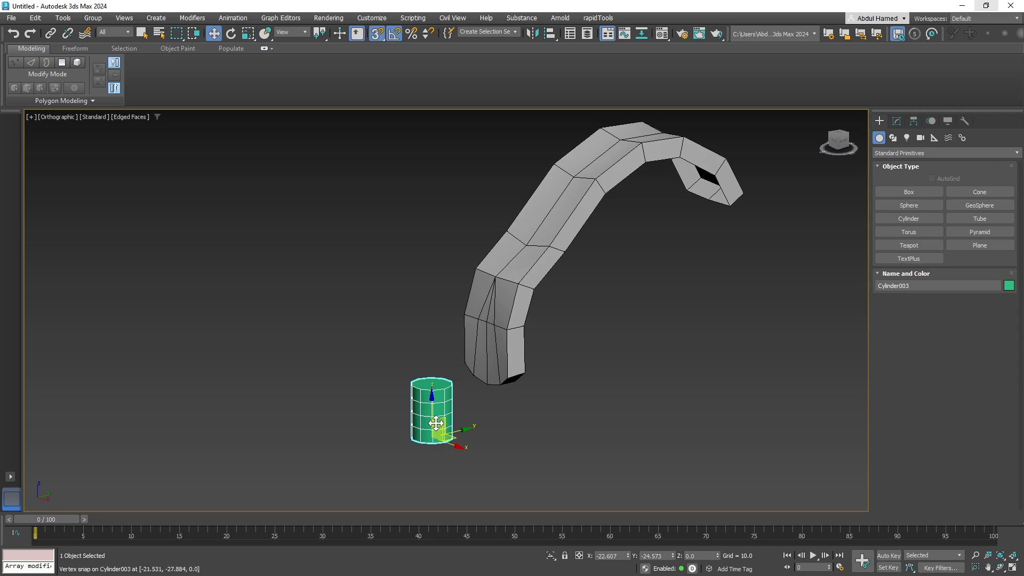
drag(432, 436, 462, 351)
key(e)
key(w)
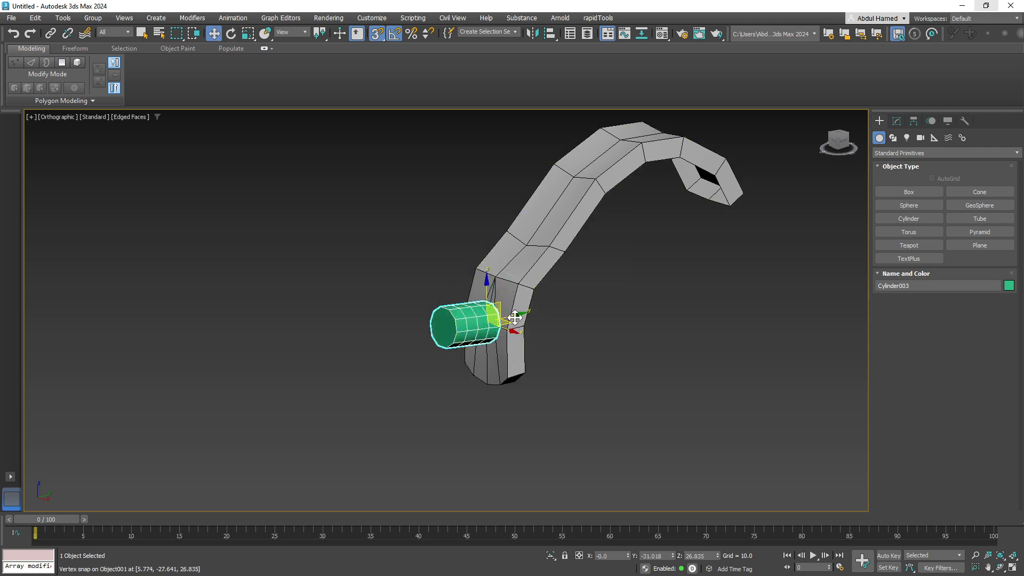
mouse_move(515, 317)
mouse_down()
mouse_move(533, 325)
mouse_move(542, 316)
mouse_move(522, 320)
mouse_up()
Step: Turn off snapping and scale the cylinder's cross-section to about 72.32%
key(s)
key(r)
key(w)
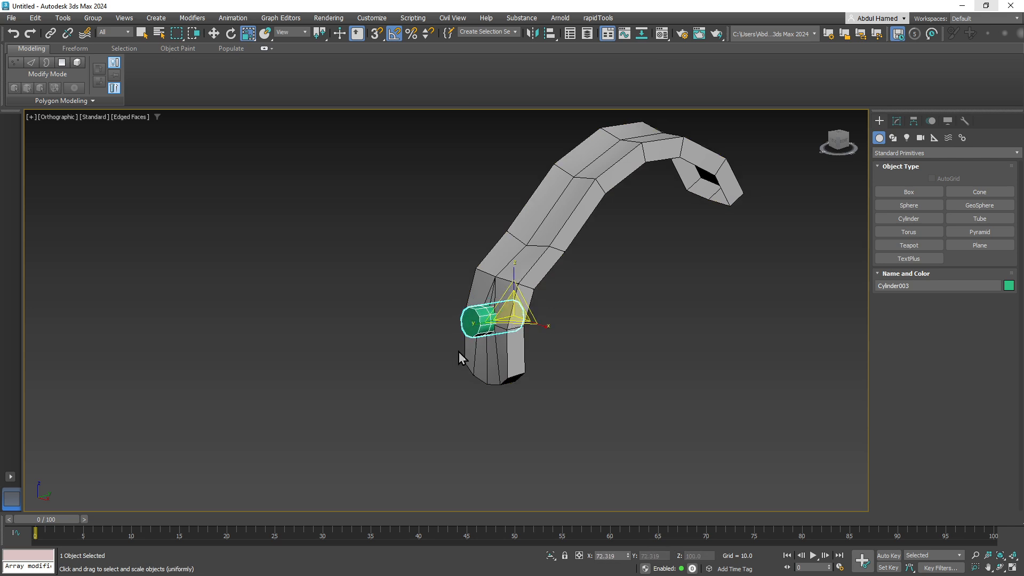
Step: Place a copy of the cylinder directly below the first one on the strap's front end
scroll(462, 353, up, 3)
mouse_move(566, 254)
mouse_down()
mouse_move(571, 233)
mouse_move(544, 311)
mouse_up()
click(523, 334)
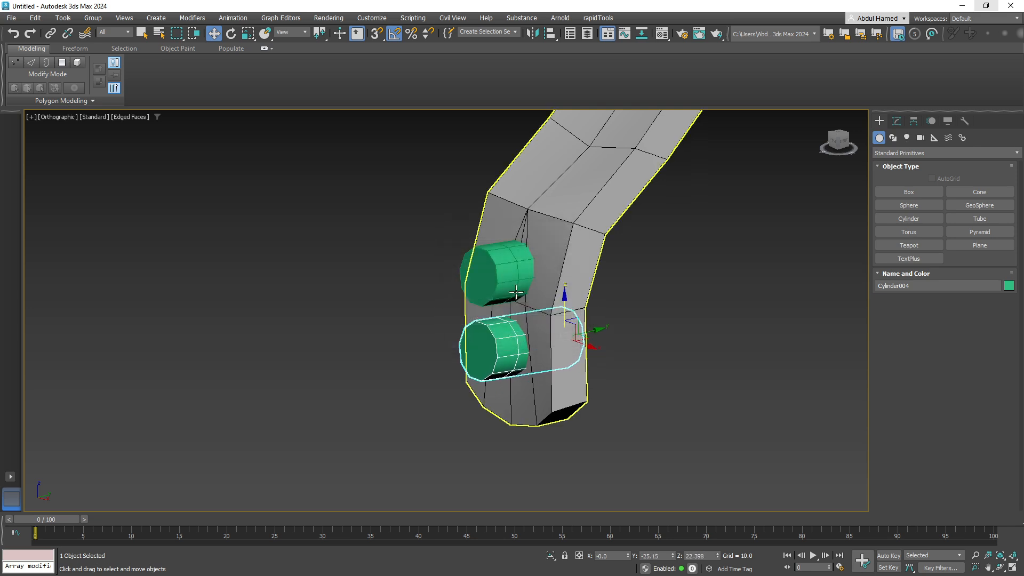
Step: Scale the cross-sections of both green cylinders together to 75%, each about its own pivot point
click(514, 276)
key(r)
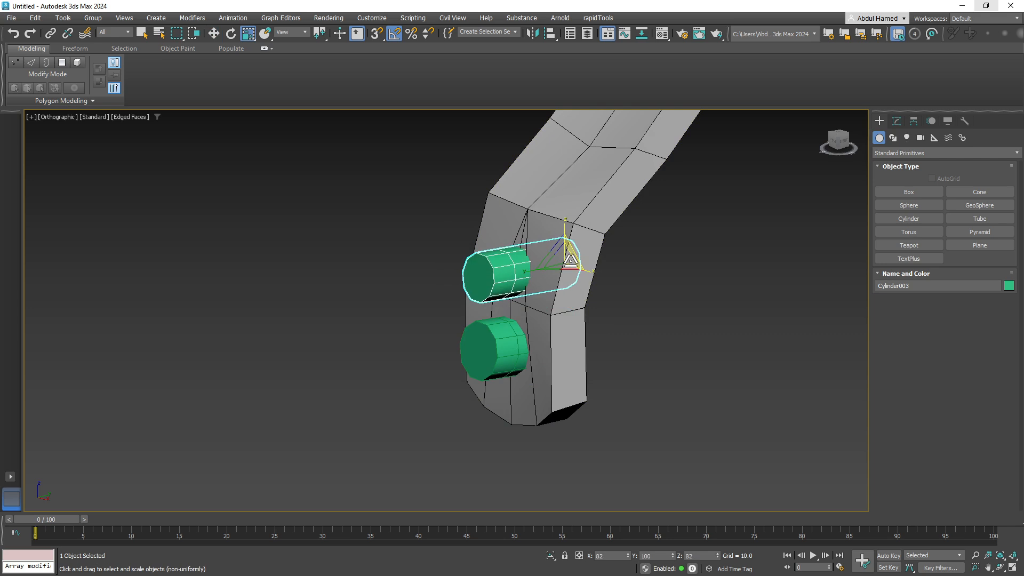
ctrl+click(472, 354)
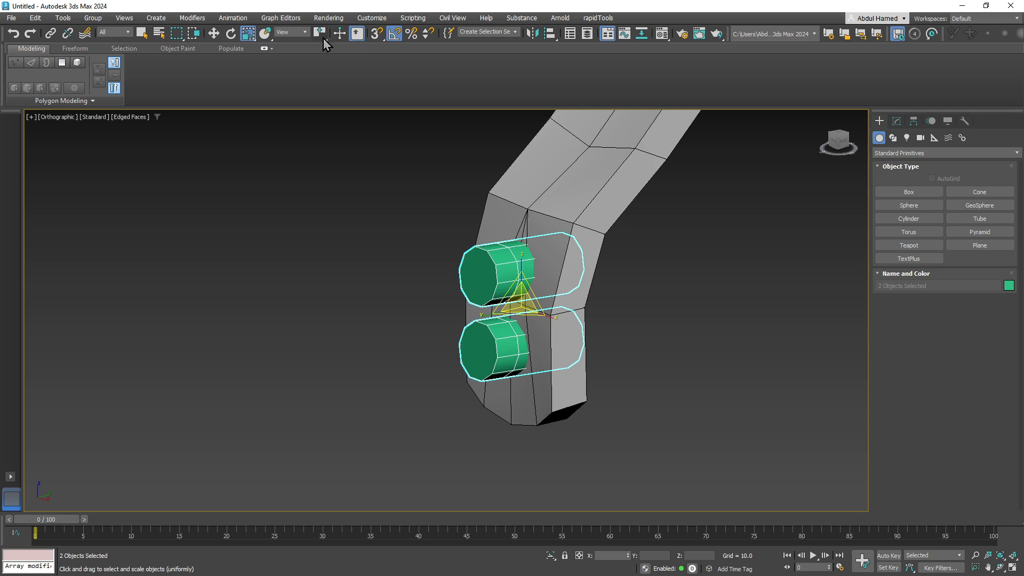
drag(323, 38, 324, 48)
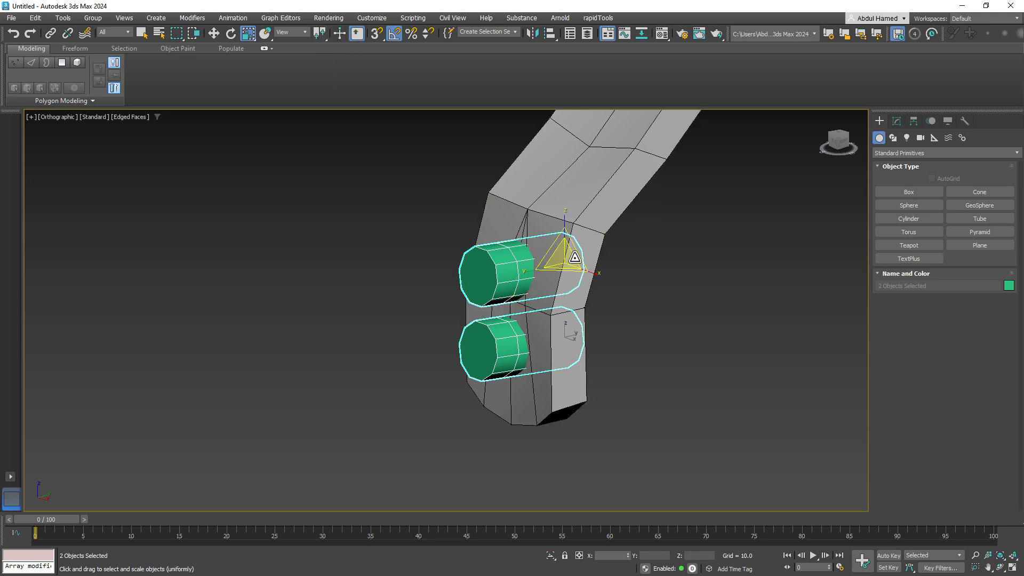
drag(575, 257, 570, 263)
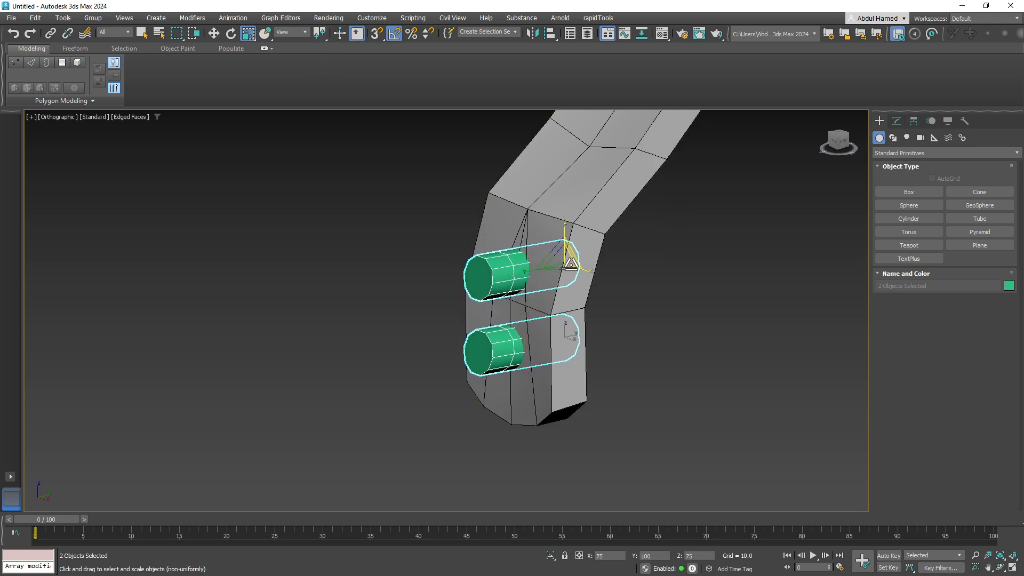
alt+middle_drag(606, 343, 671, 341)
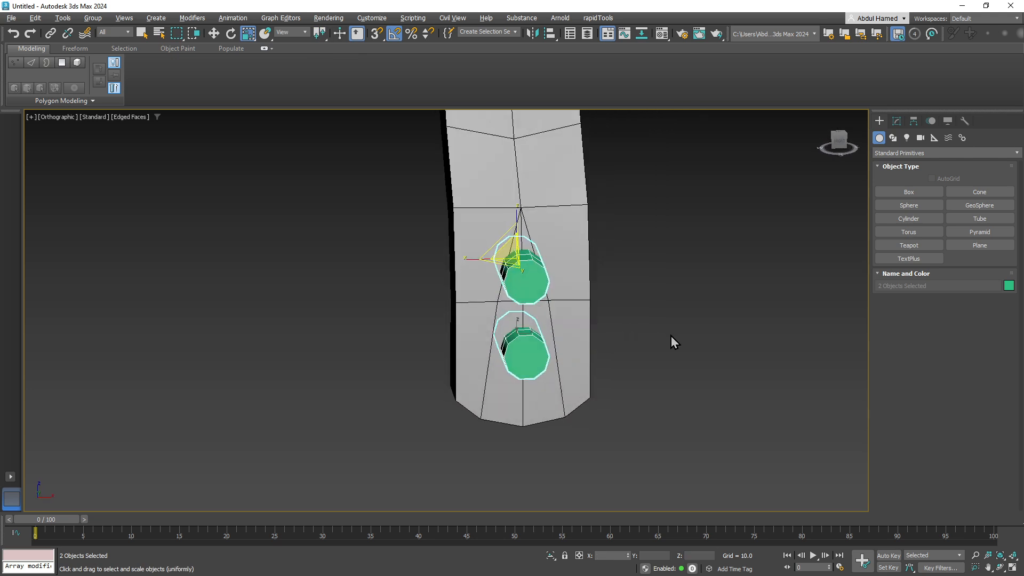
Step: Add a Boolean modifier to the front strap
click(548, 299)
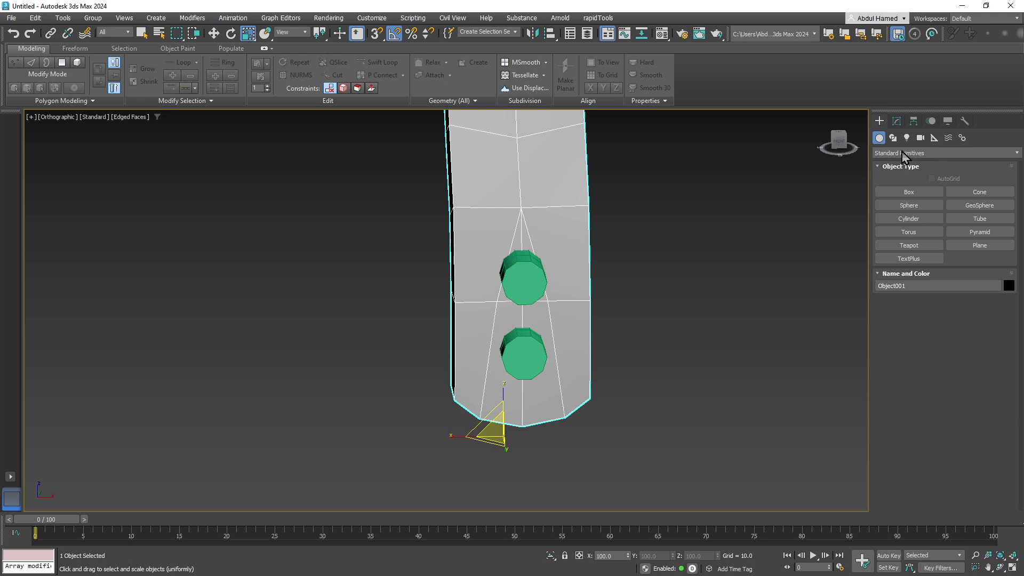
click(896, 121)
click(906, 151)
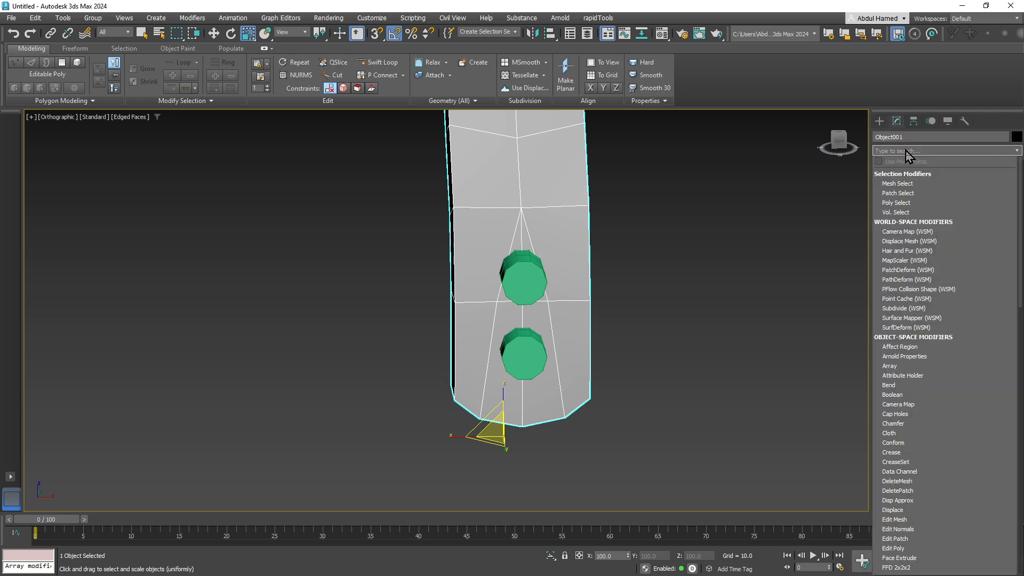
text(boo)
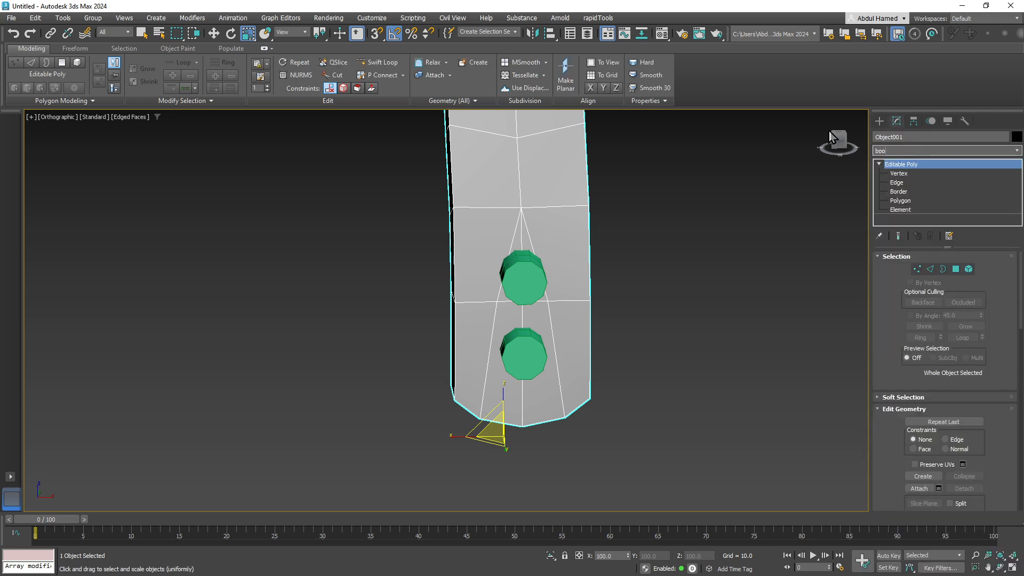
key(Return)
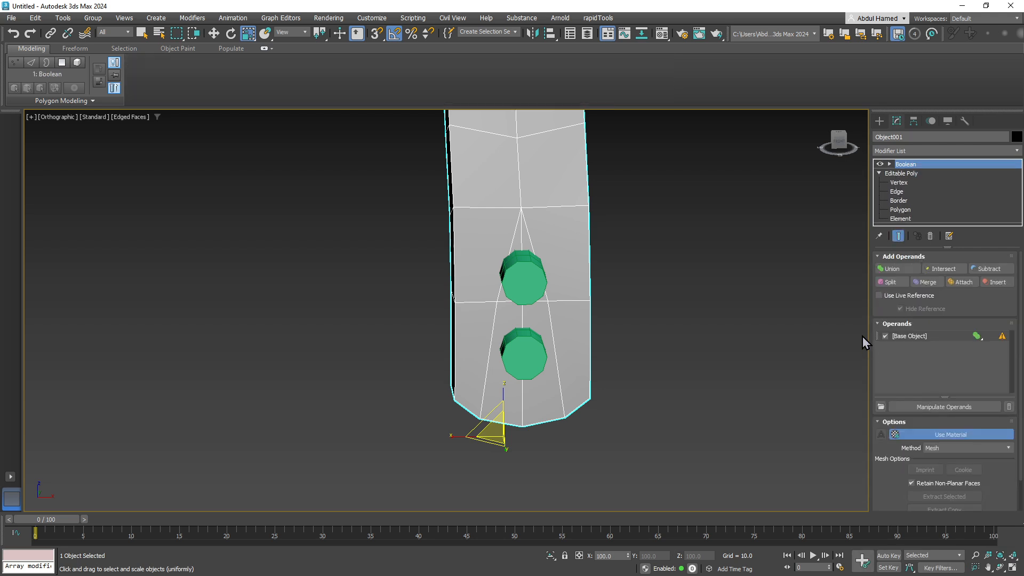
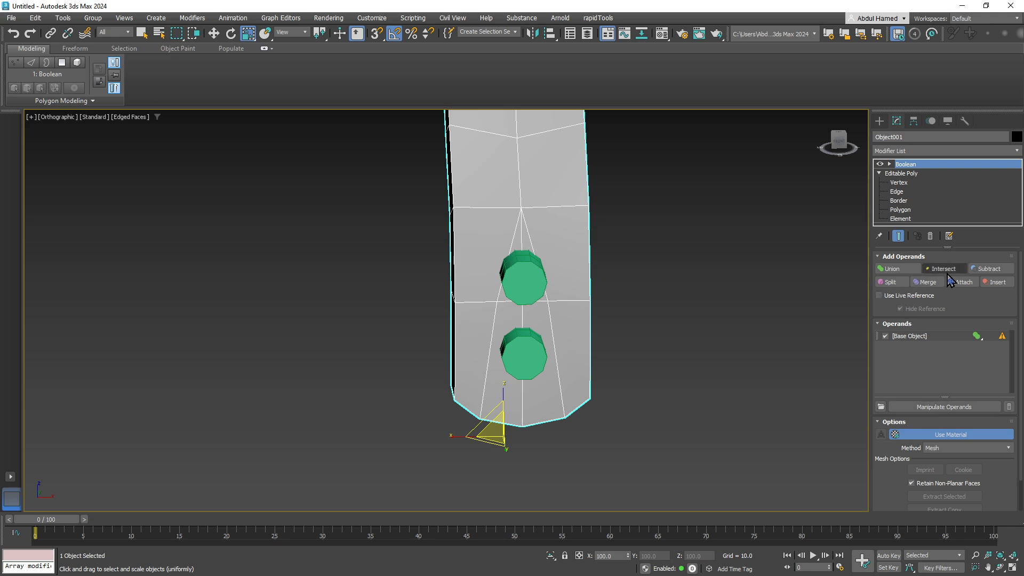
Step: Subtract both cylinders from the strap as live-reference operands to cut two holes through its front end
click(986, 268)
alt+middle_drag(651, 369, 635, 366)
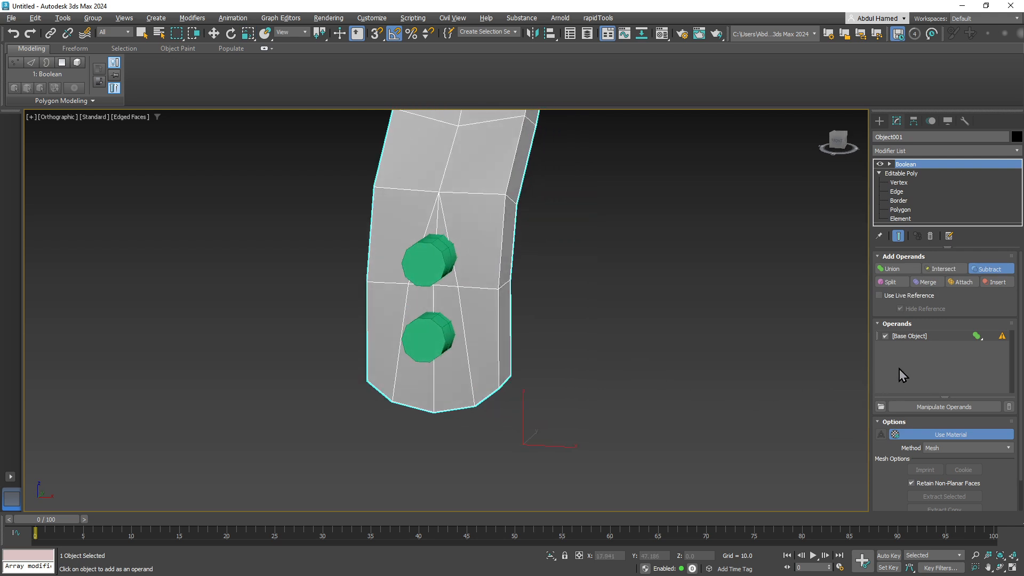
scroll(899, 369, down, 2)
scroll(898, 369, up, 1)
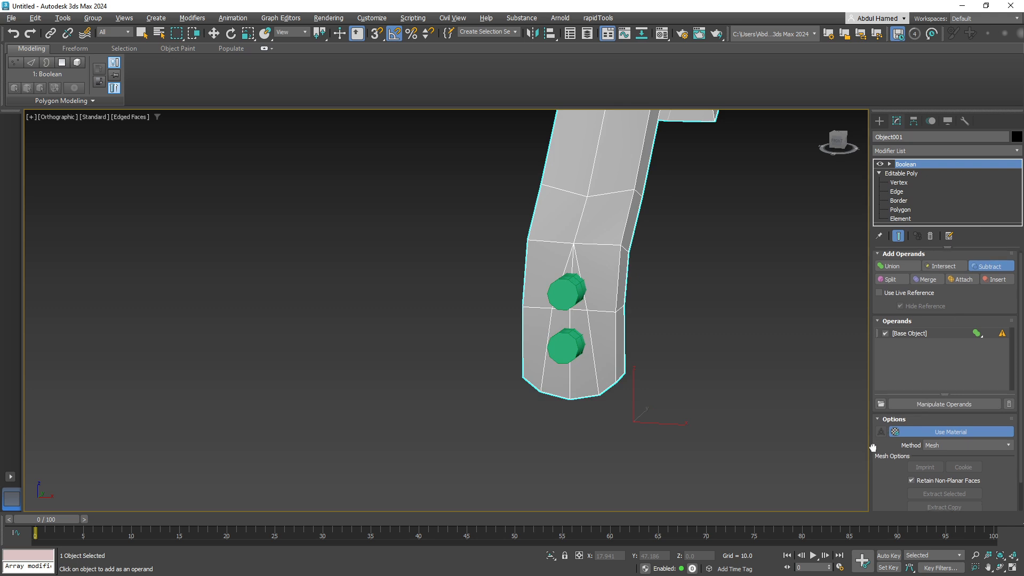
scroll(883, 373, down, 2)
scroll(885, 314, up, 2)
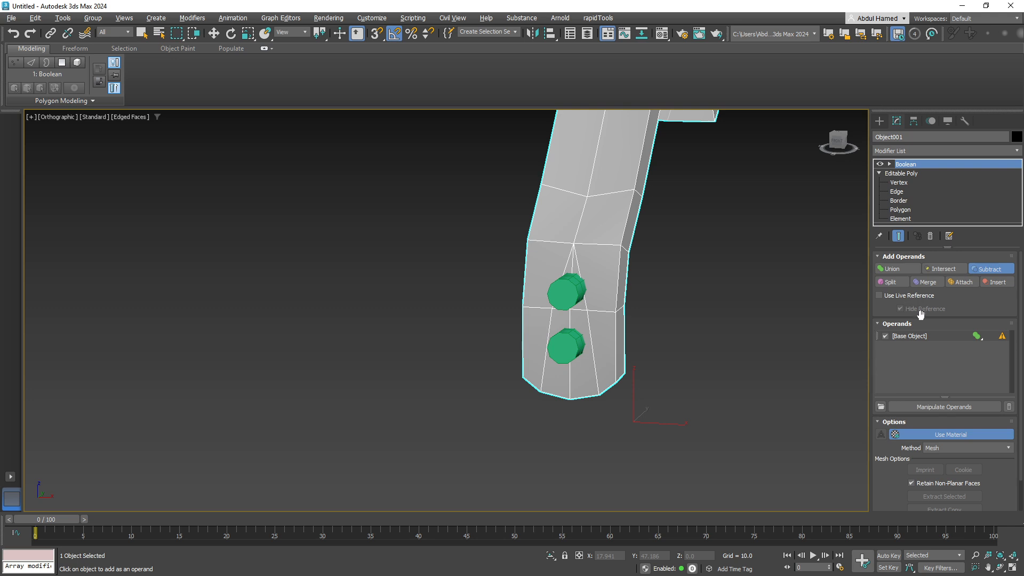
click(909, 297)
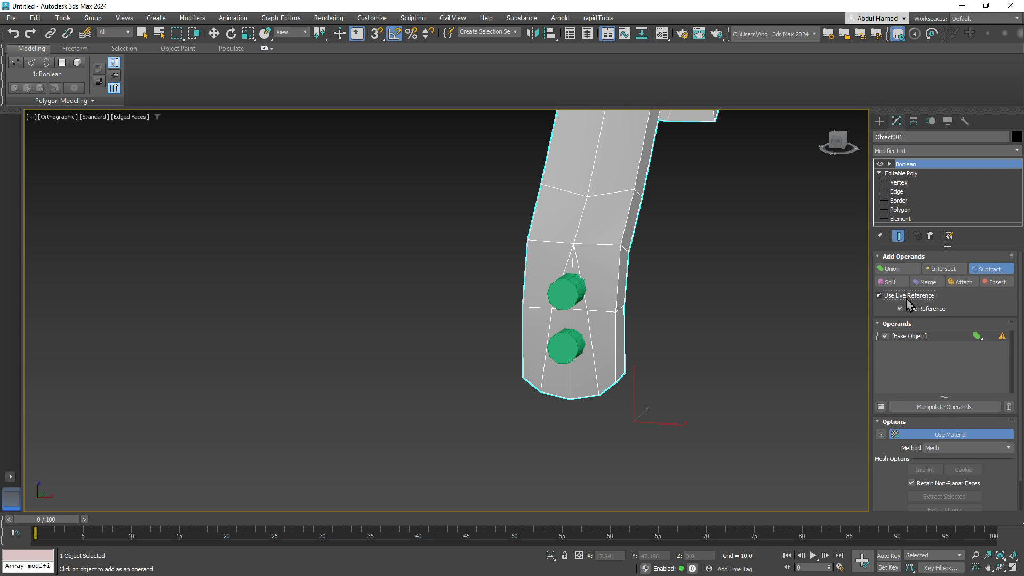
click(552, 298)
click(565, 361)
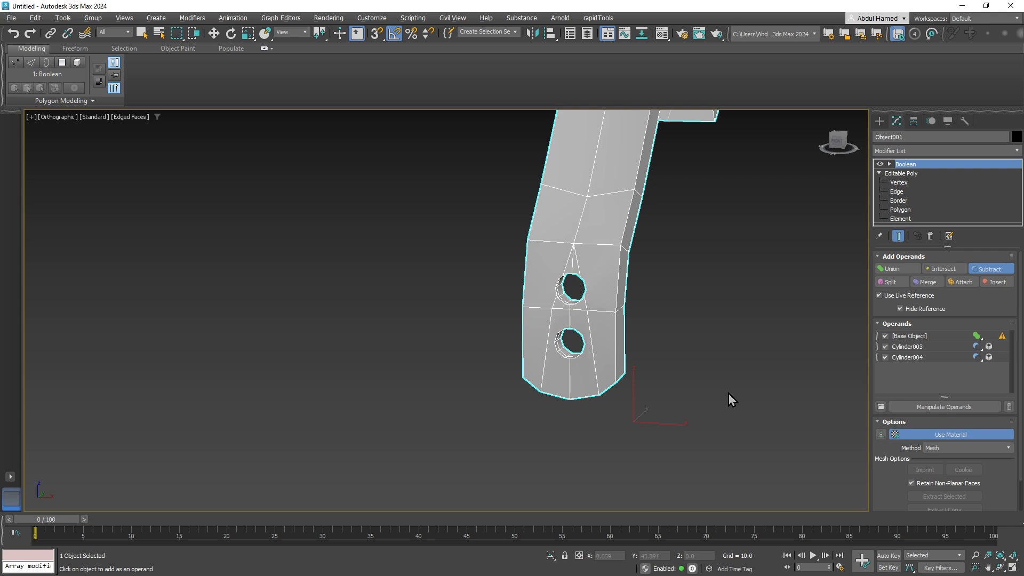
Step: Collapse the strap's entire modifier stack, including the Boolean, into an Editable Poly
alt+middle_drag(728, 394, 681, 399)
scroll(662, 397, up, 3)
right_click(936, 162)
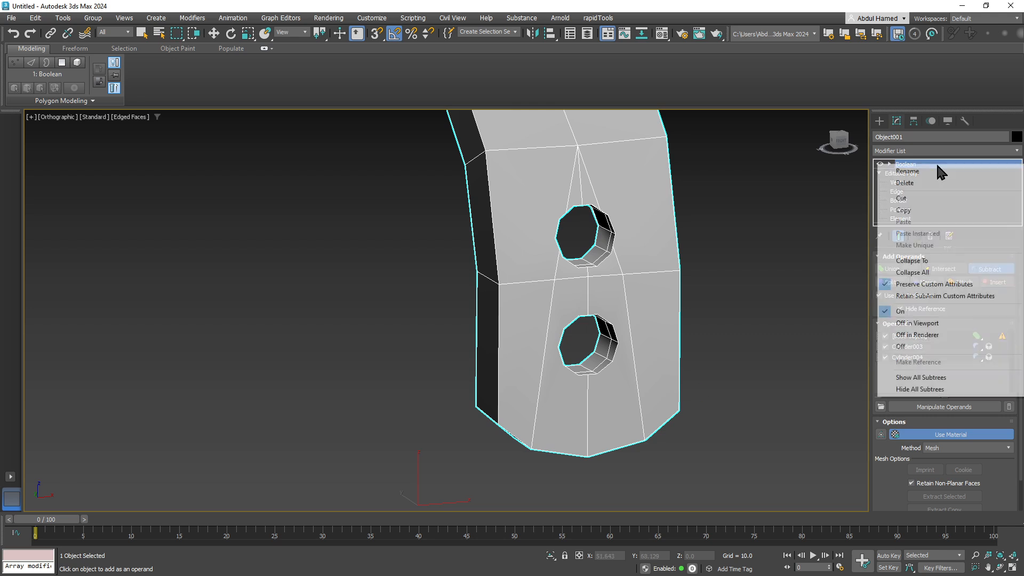
click(943, 272)
click(562, 329)
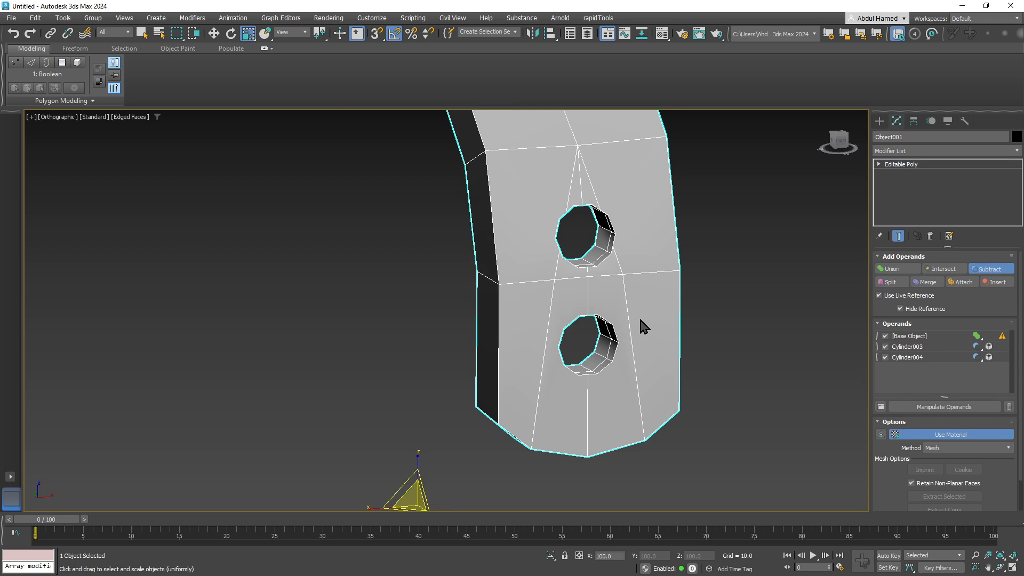
Step: Remove the middle edge loops inside both holes together with their vertices
alt+middle_drag(624, 244, 602, 273)
scroll(599, 258, up, 2)
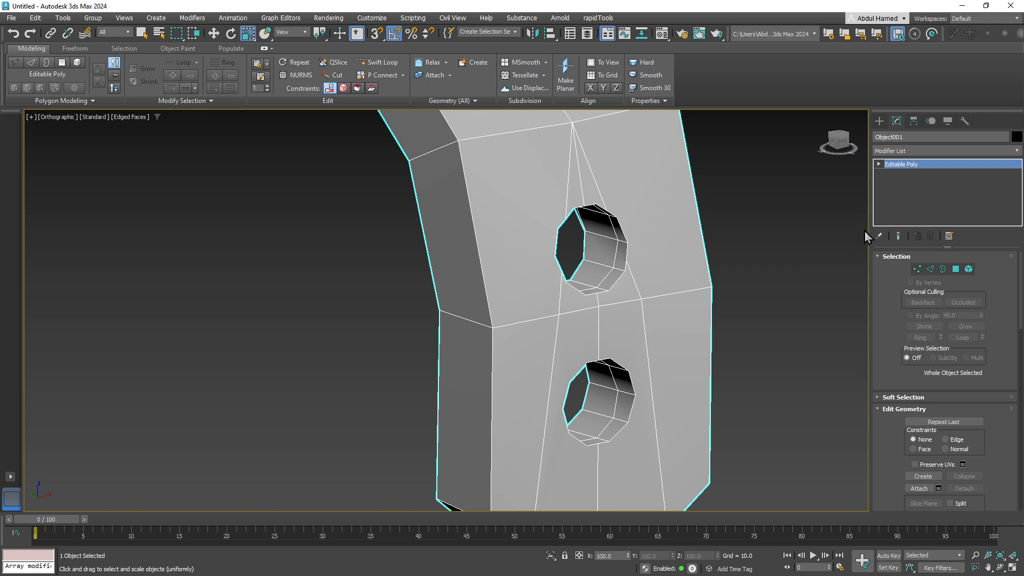
click(879, 164)
click(907, 182)
double_click(613, 257)
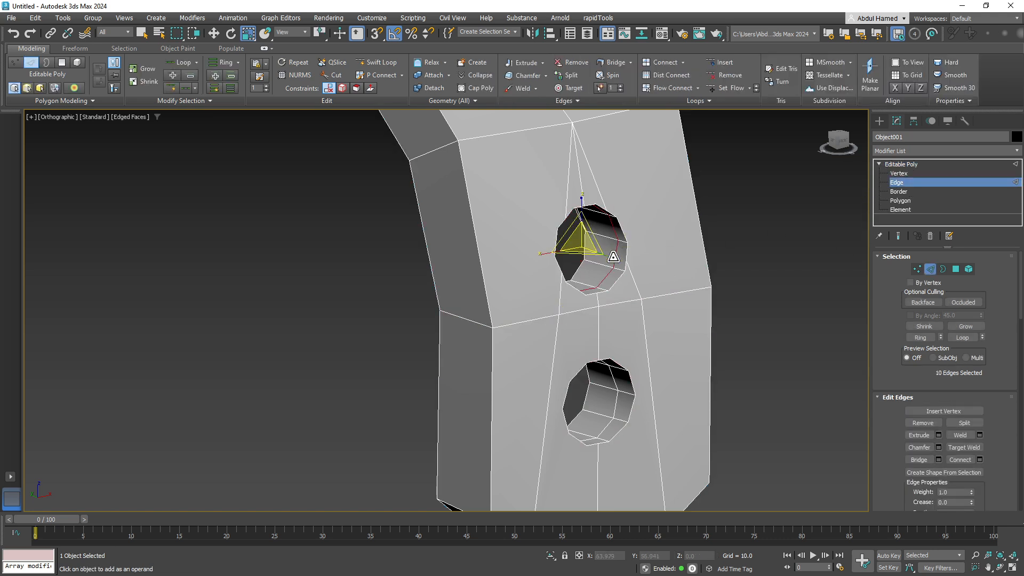
ctrl+double_click(611, 406)
key(ctrl+BackSpace)
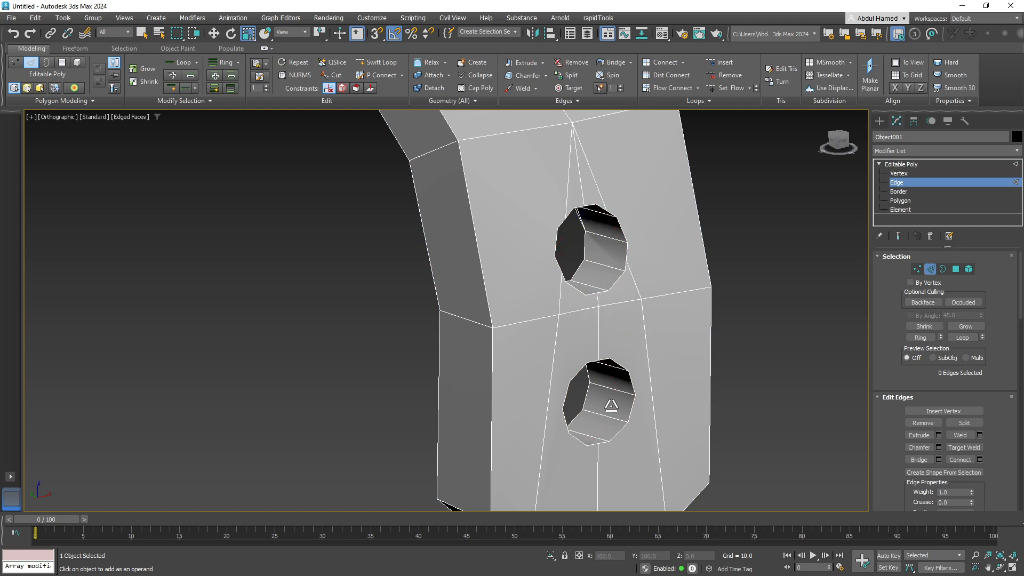
Step: Target-weld the extra vertices on the upper hole's front rim to the neighbouring rim corners on both sides
alt+middle_drag(584, 329, 496, 345)
click(899, 173)
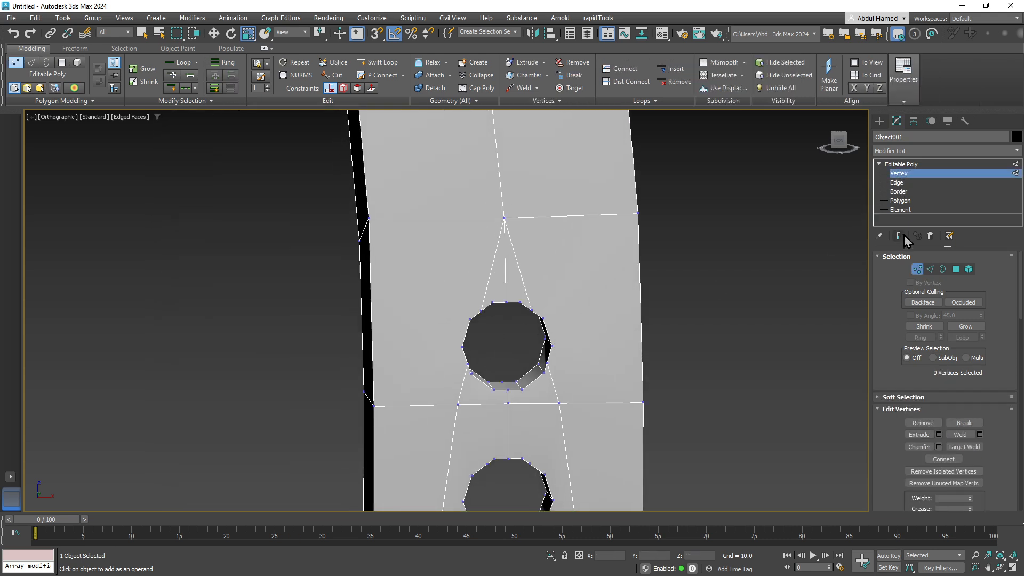
click(964, 446)
middle_drag(603, 311, 602, 302)
scroll(463, 271, up, 5)
middle_drag(718, 326, 678, 321)
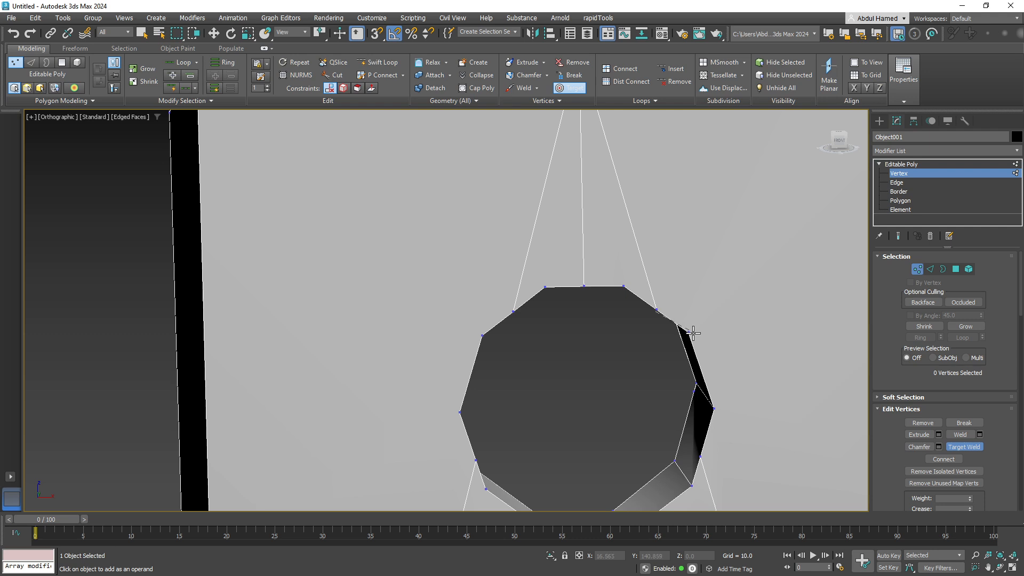
click(691, 333)
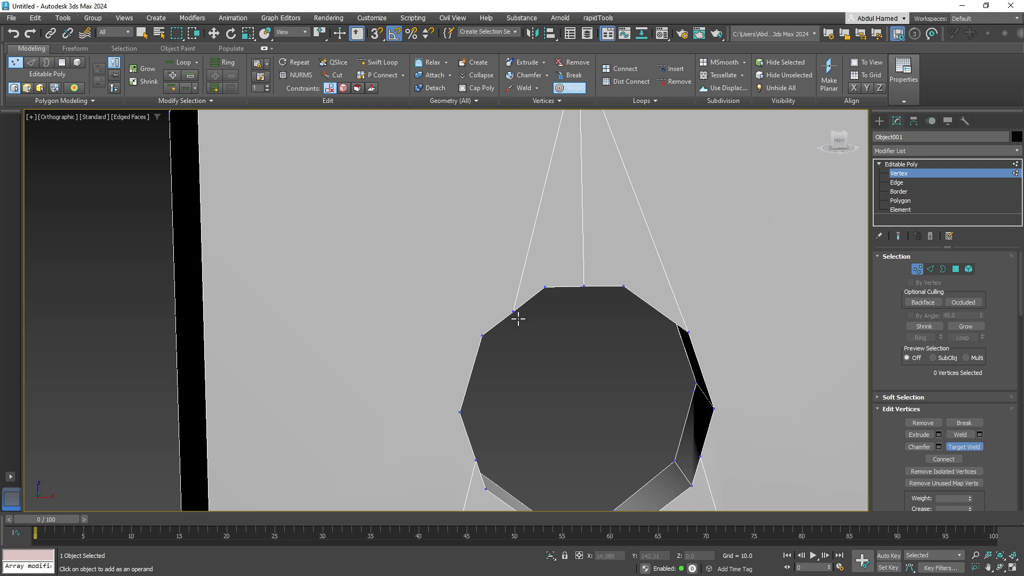
click(480, 334)
scroll(622, 411, down, 4)
scroll(618, 336, up, 2)
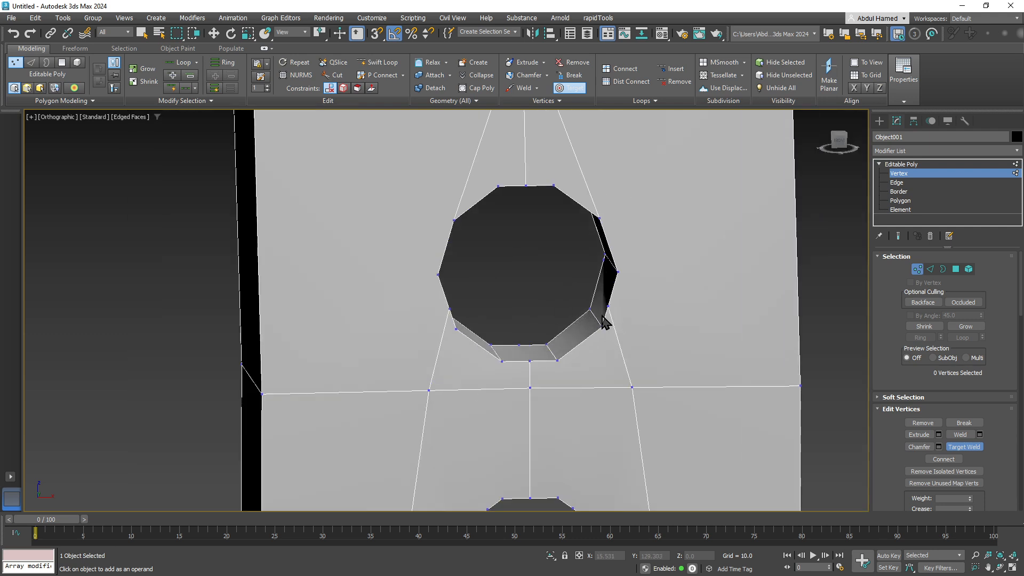
click(602, 327)
scroll(544, 324, down, 2)
middle_drag(531, 367, 550, 325)
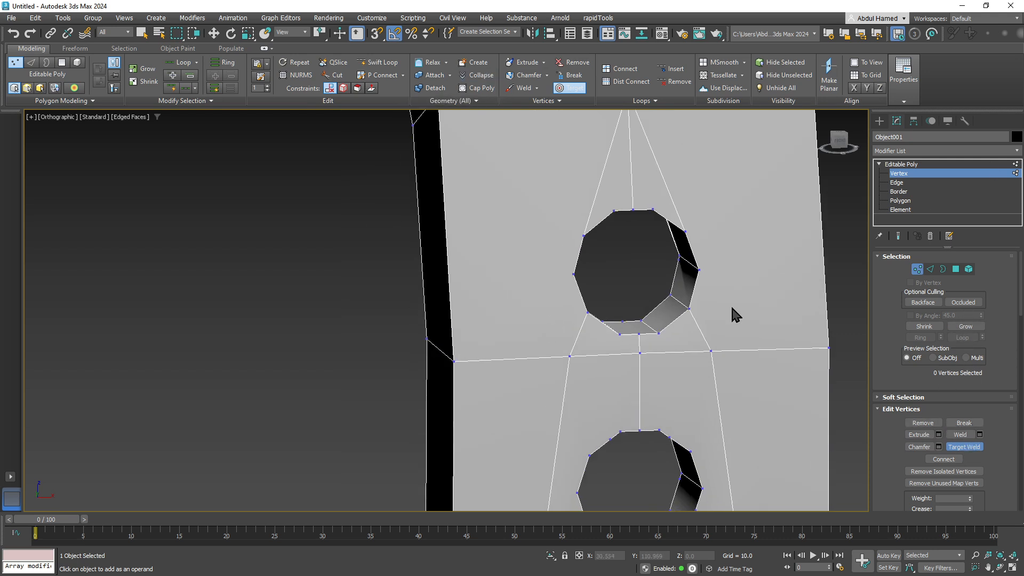
Step: Cut edges across the strap's front face from the upper hole's side vertices to the strap's outer corner vertices
click(336, 75)
click(574, 275)
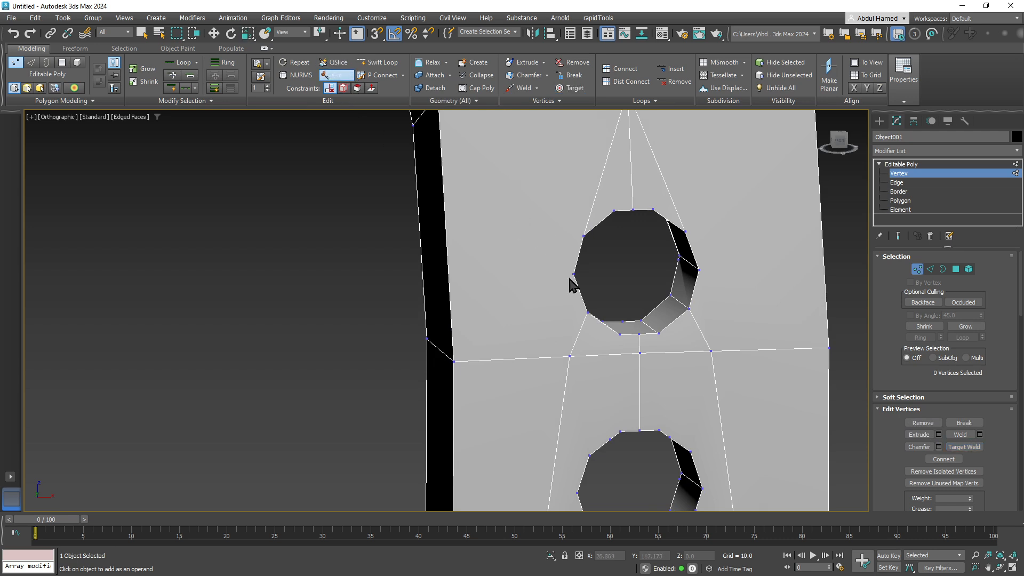
click(453, 361)
middle_drag(587, 357, 505, 350)
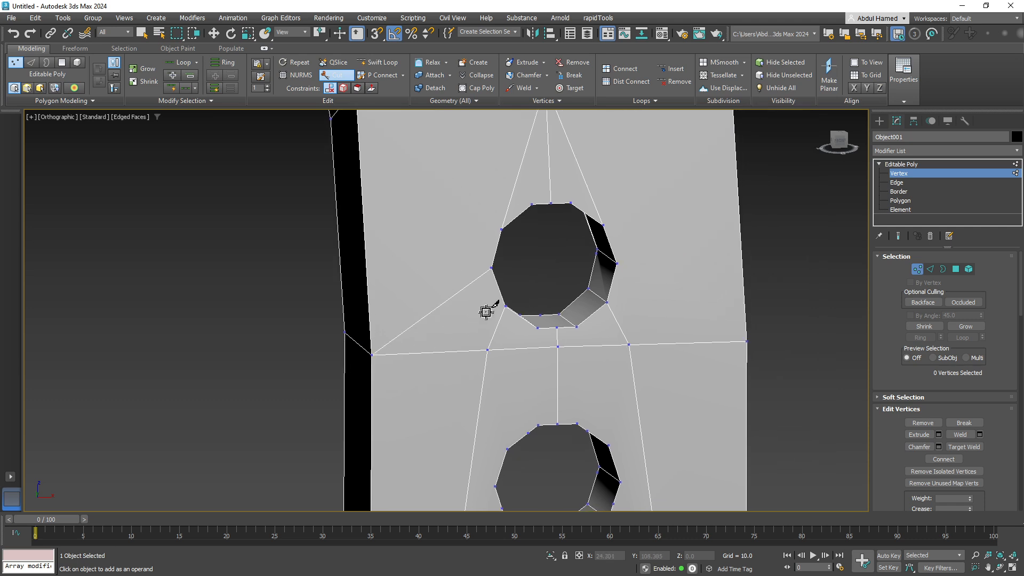
click(617, 263)
middle_drag(707, 325, 680, 398)
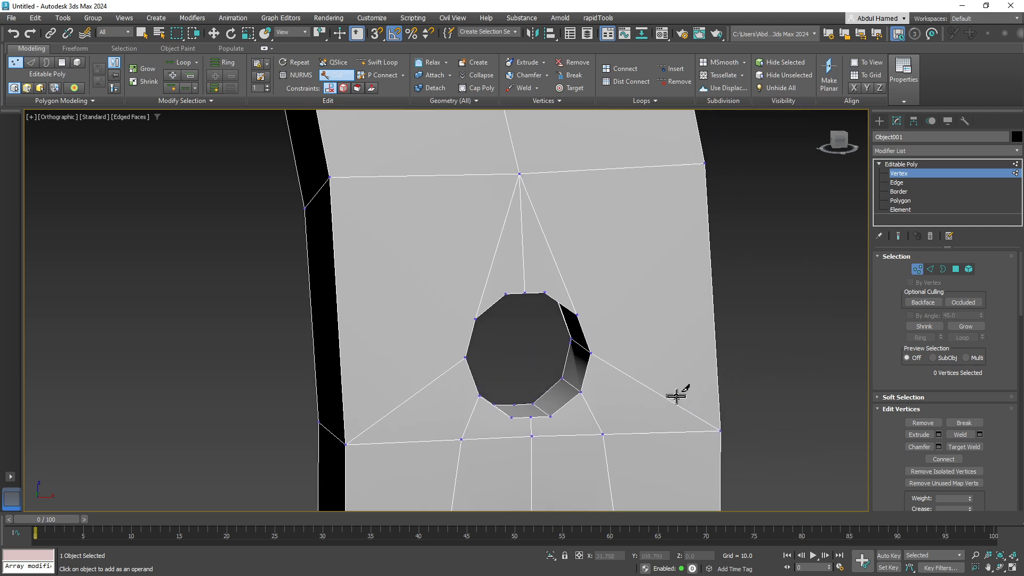
click(578, 315)
click(475, 318)
Step: Examine the vertices and edges around both holes on the strap's back side
alt+middle_drag(402, 304, 547, 303)
scroll(547, 303, up, 5)
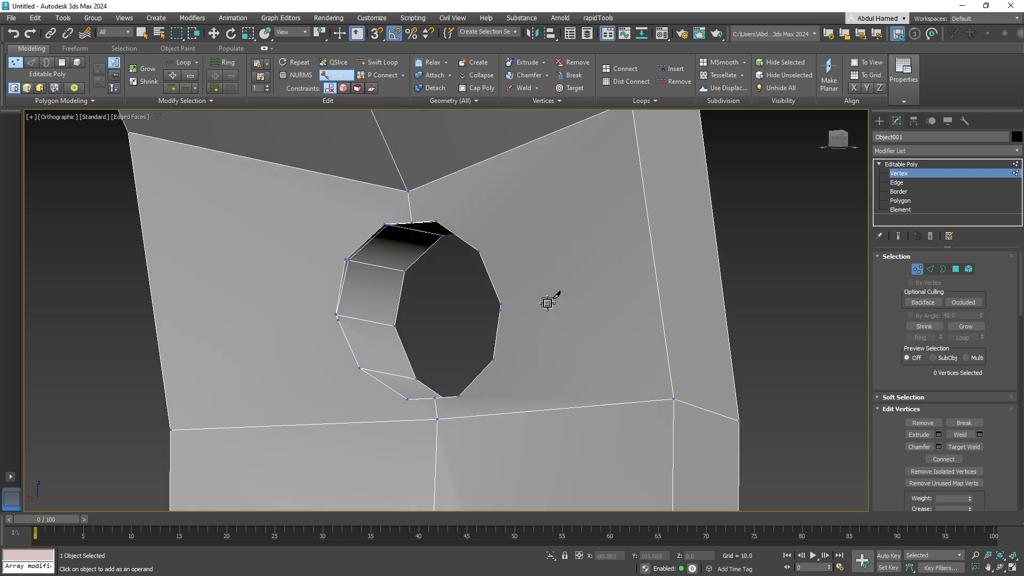
scroll(510, 325, up, 4)
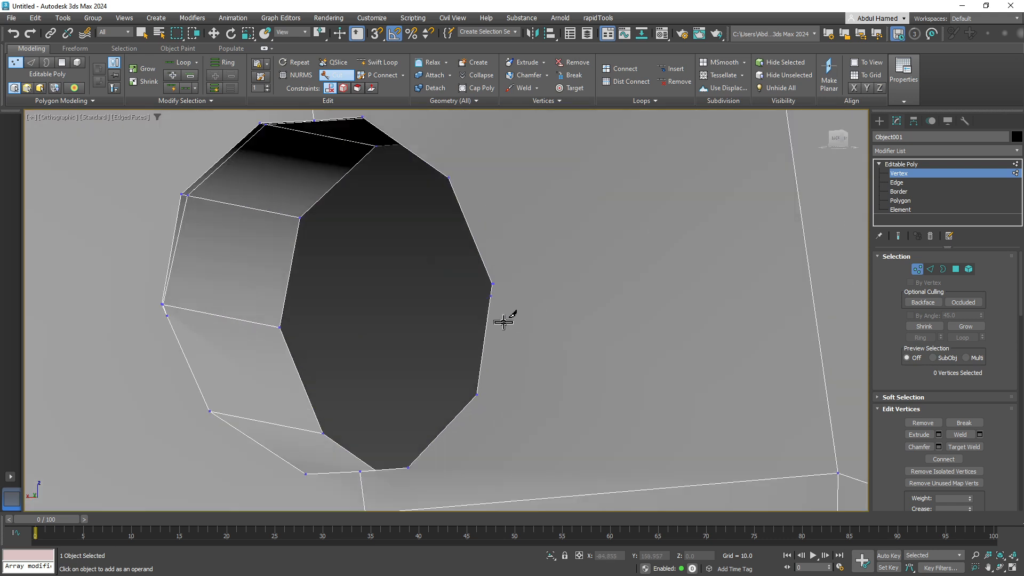
middle_drag(503, 320, 592, 341)
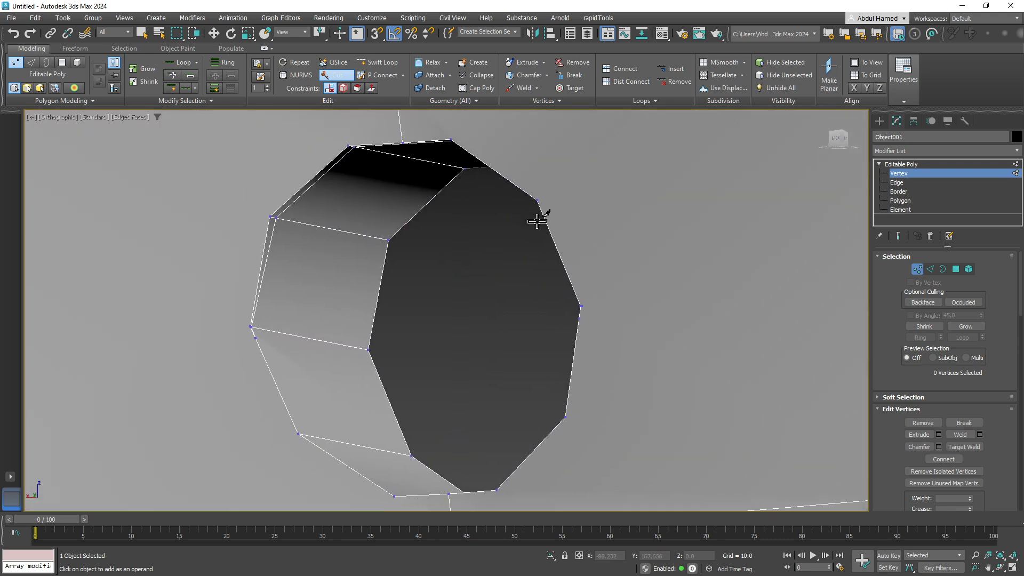
middle_drag(539, 219, 539, 322)
scroll(444, 280, down, 2)
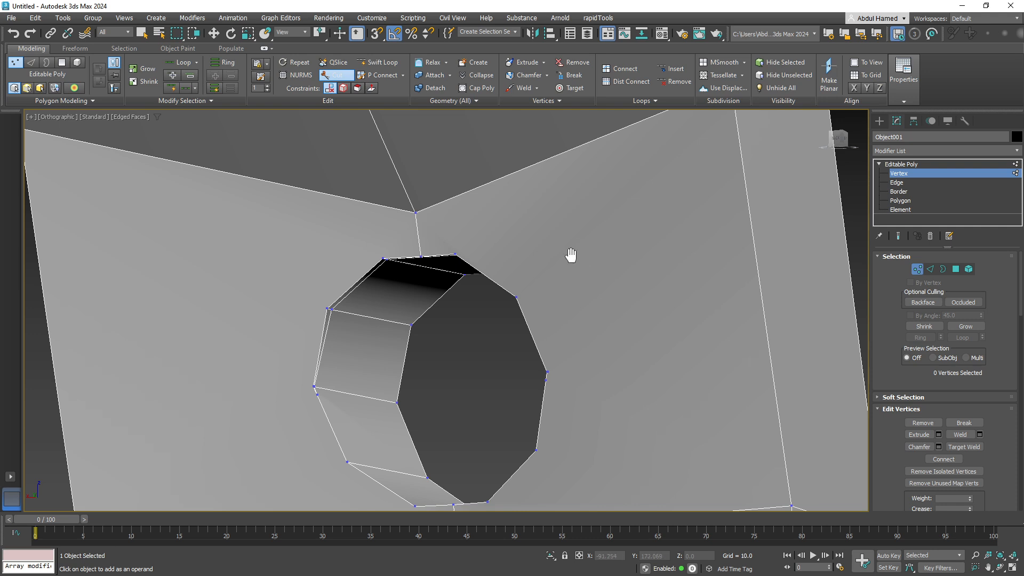
middle_drag(571, 256, 561, 200)
scroll(554, 200, down, 6)
alt+middle_drag(561, 265, 550, 264)
middle_drag(597, 296, 397, 198)
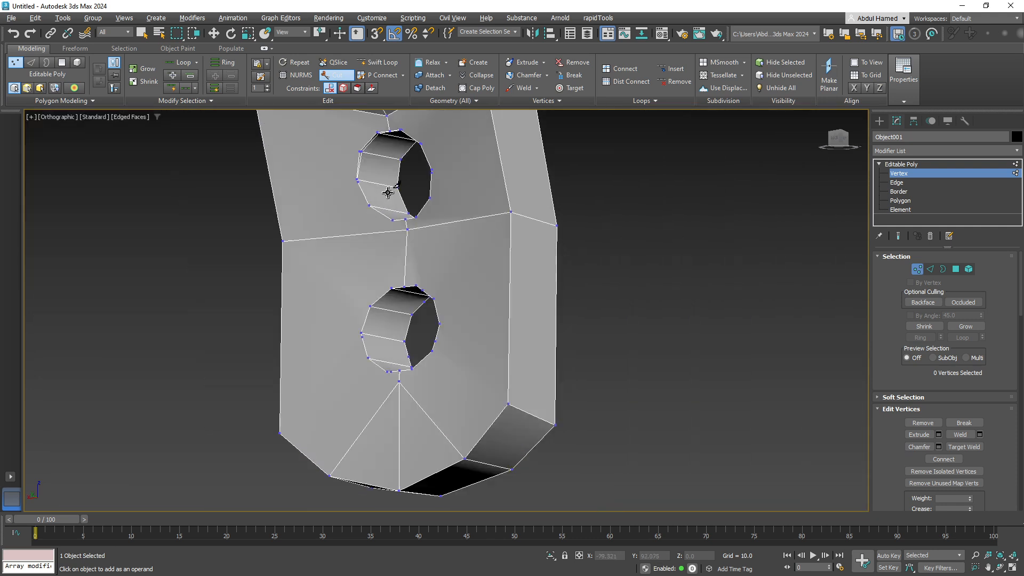
Step: Delete the strap's back-face polygons around both holes, at the rounded tip, and in the adjoining pair above
click(900, 201)
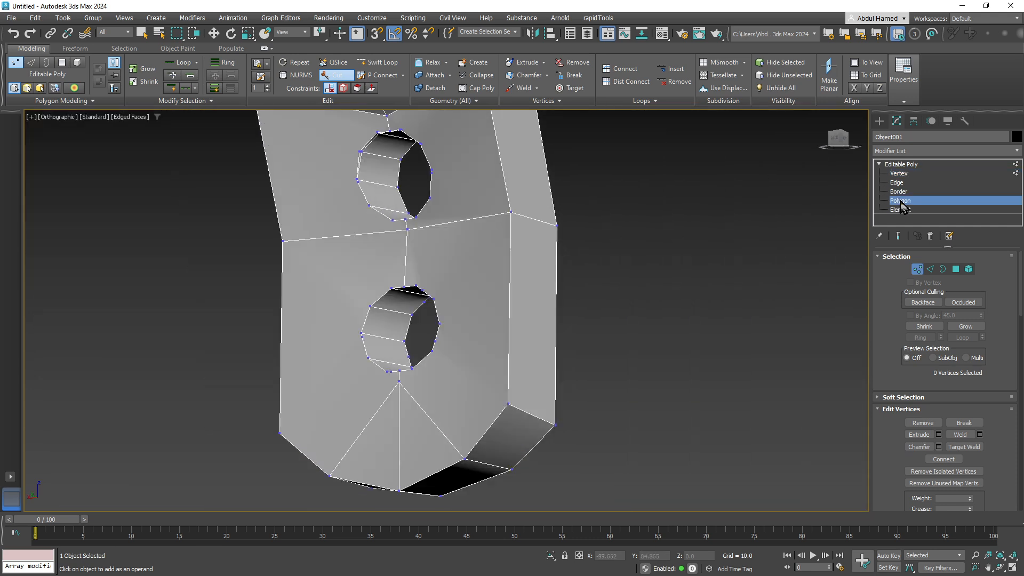
click(453, 197)
ctrl+click(467, 272)
ctrl+click(334, 283)
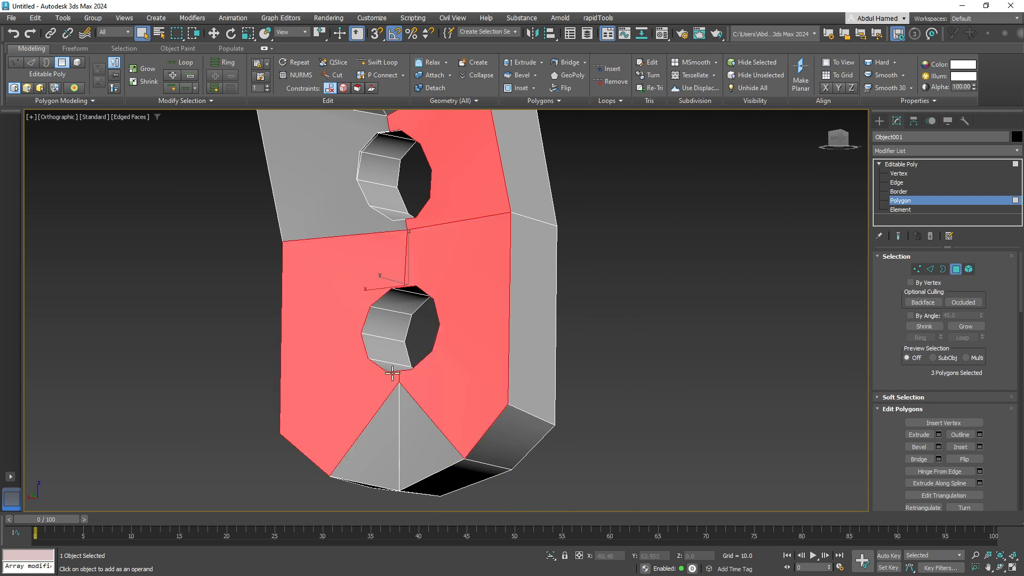
ctrl+click(407, 440)
ctrl+click(385, 441)
scroll(378, 269, down, 5)
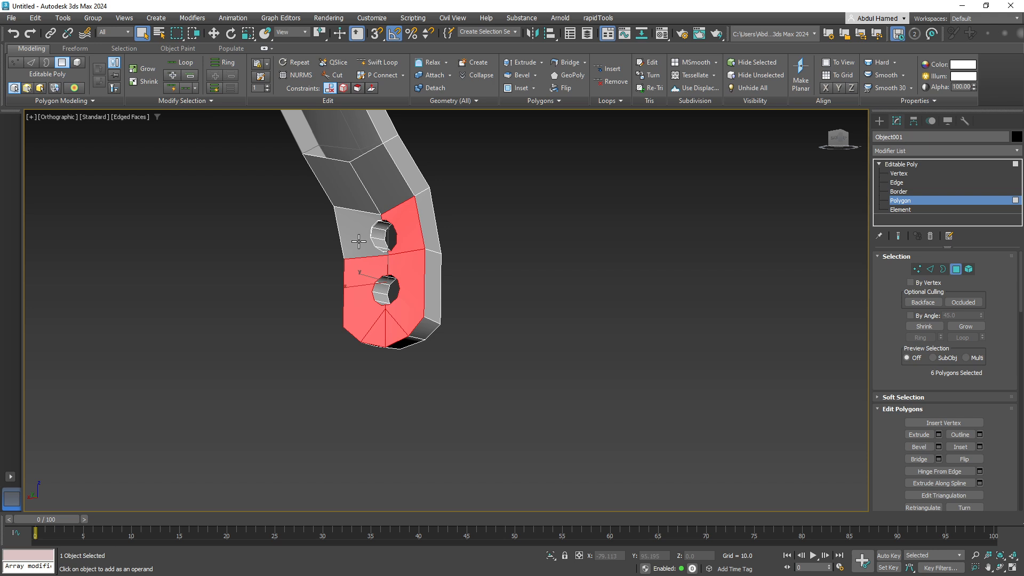
ctrl+click(358, 241)
ctrl+click(381, 176)
ctrl+click(342, 185)
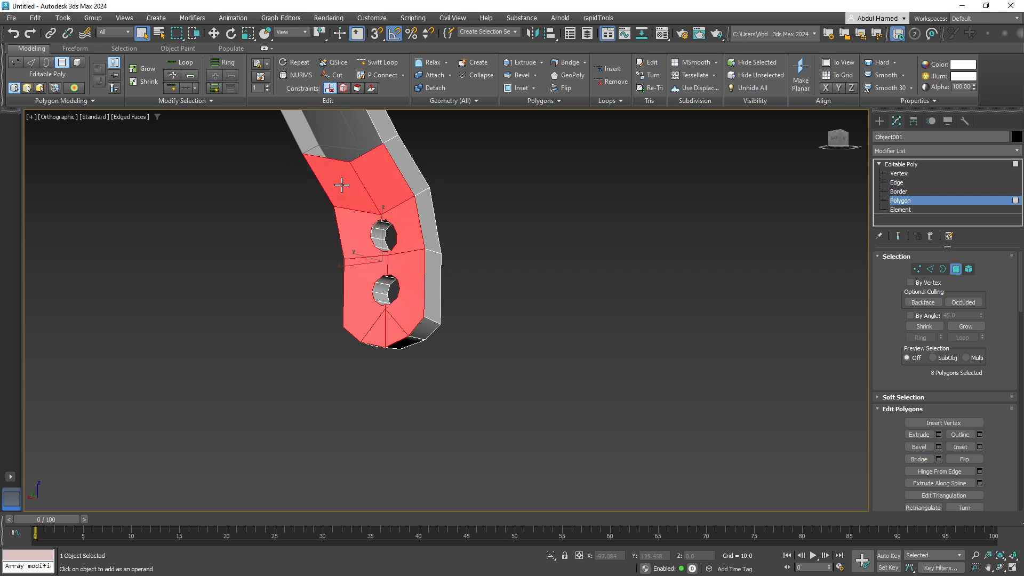
key(Delete)
Step: Cut an edge on the strap's front face from the right outer vertex between the holes to the lower hole's upper-right rim vertex
scroll(381, 259, up, 3)
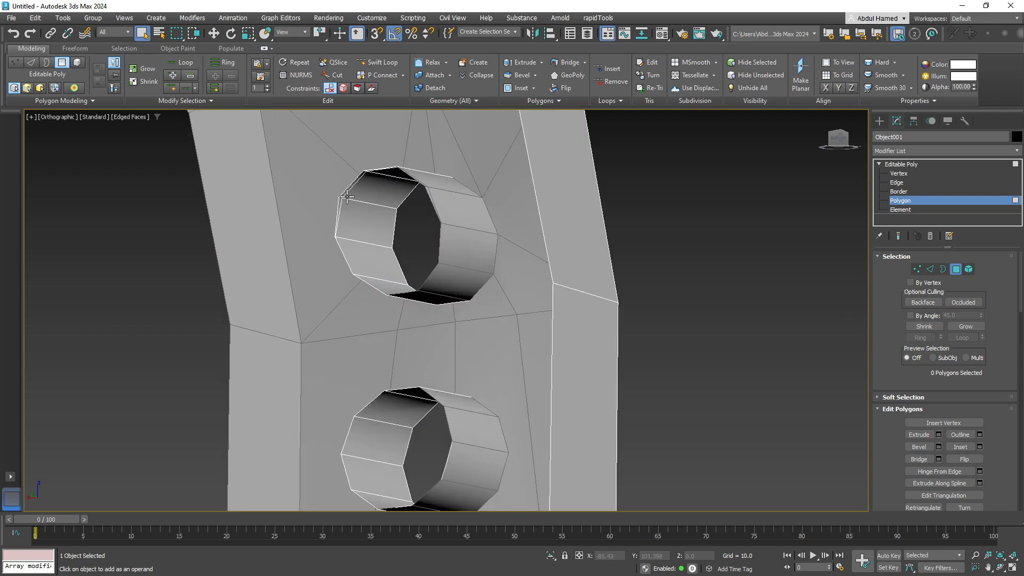
click(347, 198)
ctrl+click(897, 182)
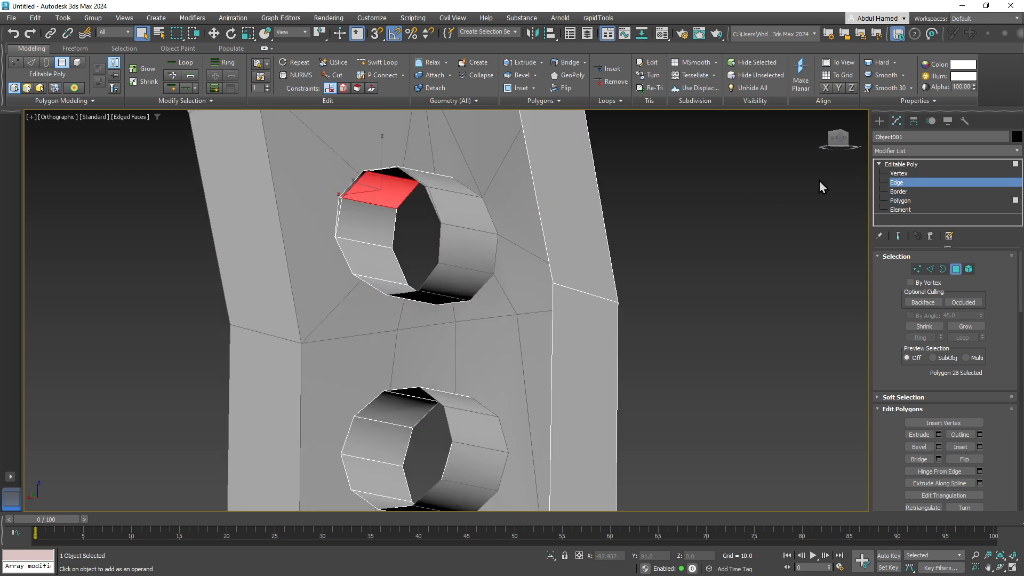
click(357, 187)
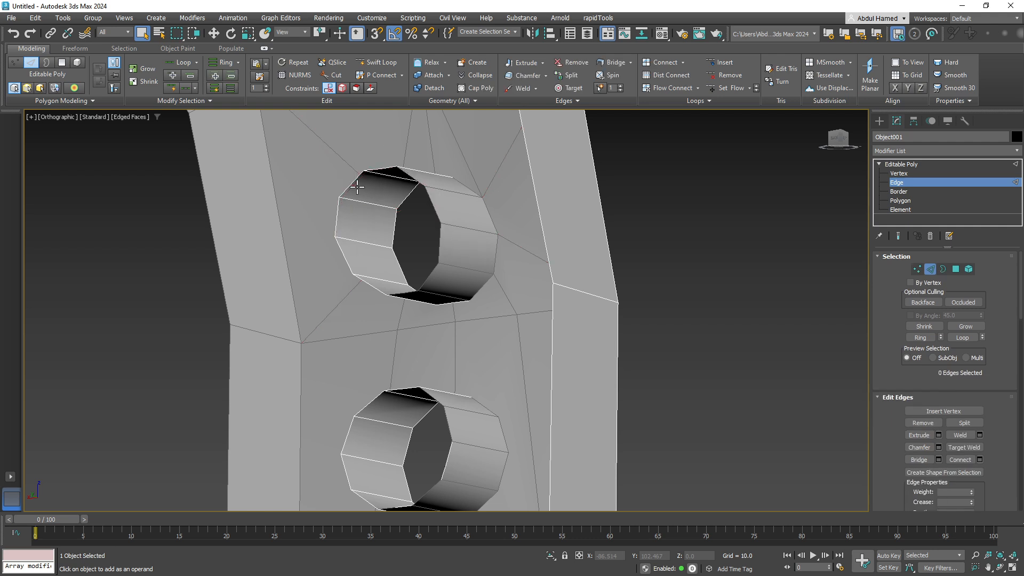
middle_drag(358, 187, 354, 104)
scroll(408, 150, down, 5)
alt+middle_drag(571, 242, 592, 410)
scroll(272, 252, up, 3)
alt+middle_drag(444, 333, 324, 297)
scroll(543, 391, up, 3)
scroll(625, 289, down, 2)
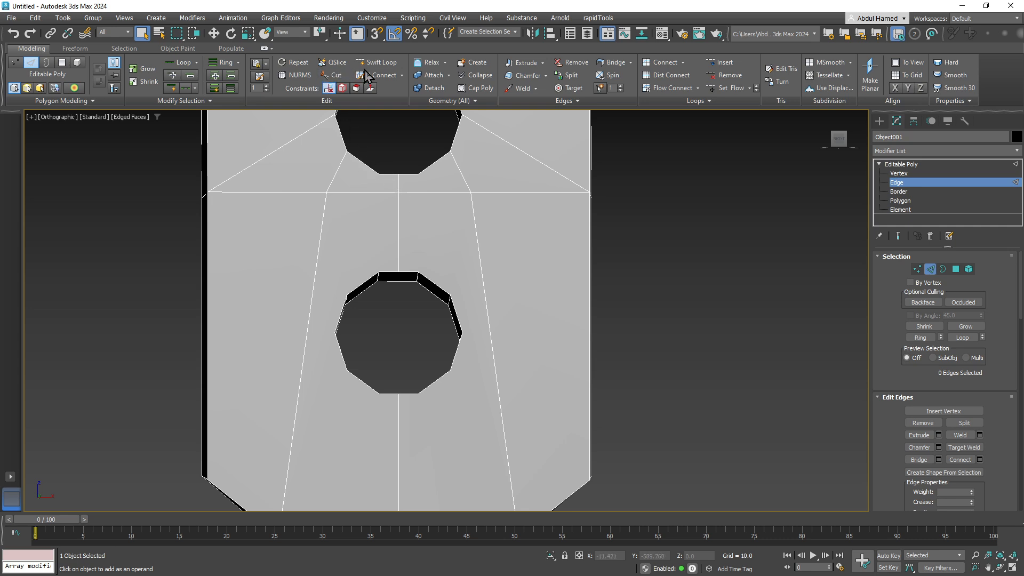
click(335, 75)
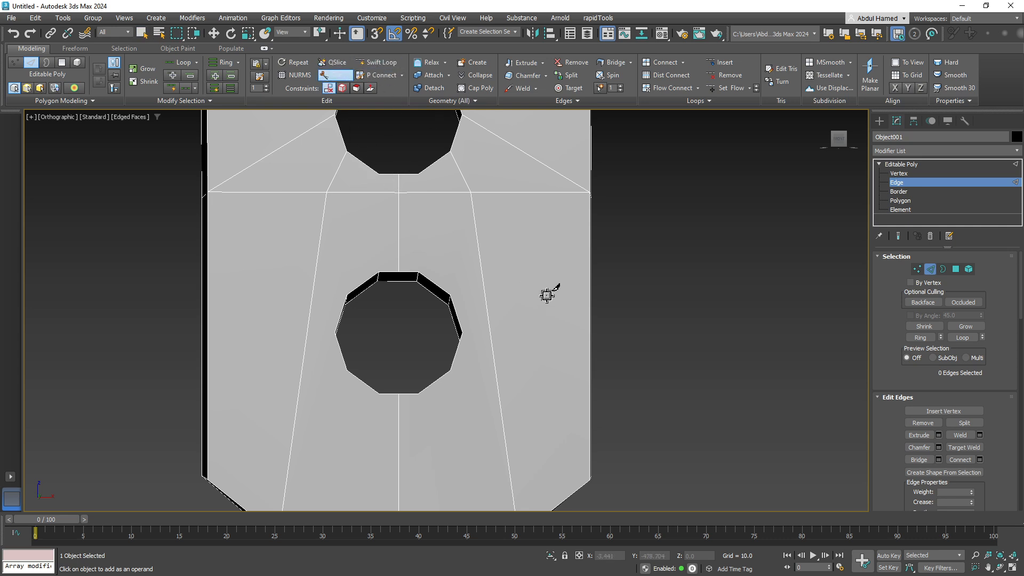
click(590, 193)
click(450, 296)
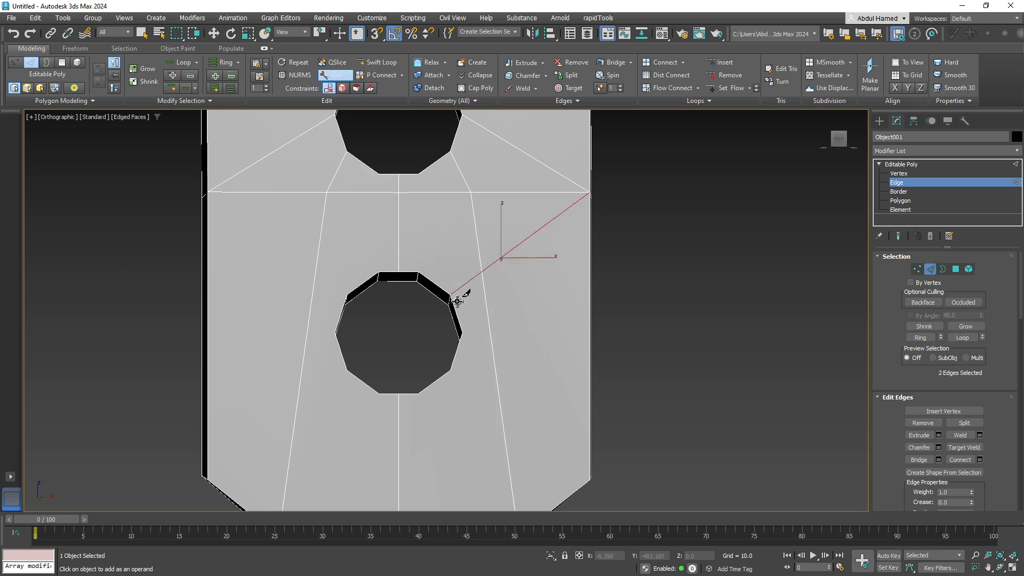
click(462, 333)
click(590, 472)
click(591, 475)
middle_drag(502, 421, 511, 292)
right_click(546, 335)
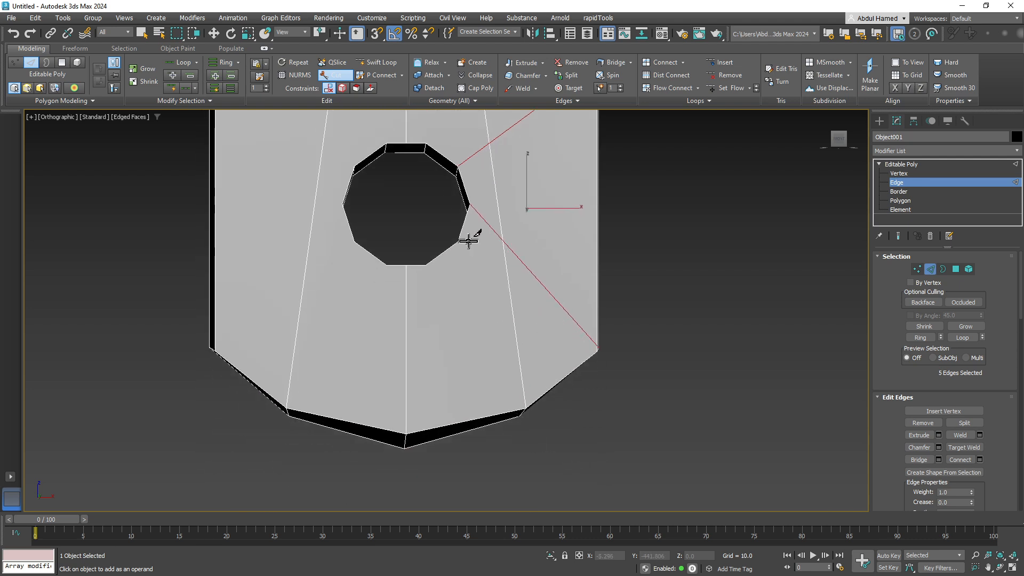
click(458, 243)
click(598, 348)
alt+middle_drag(622, 388, 576, 387)
key(ctrl+z)
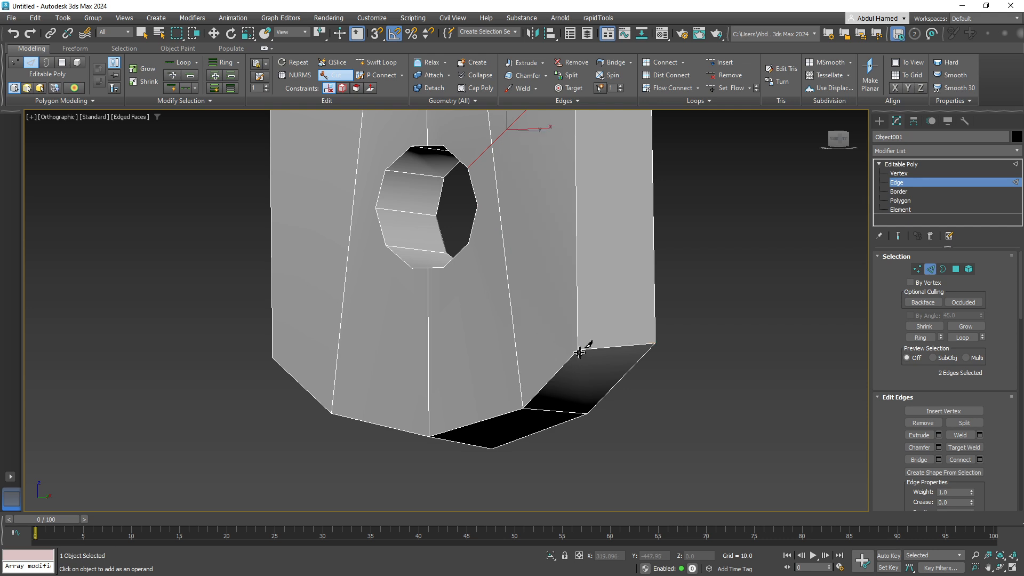
Step: Cut three edges from the lower hole's right, lower-right and bottom-right rim vertices to the strap's lower-right outer corner
click(476, 206)
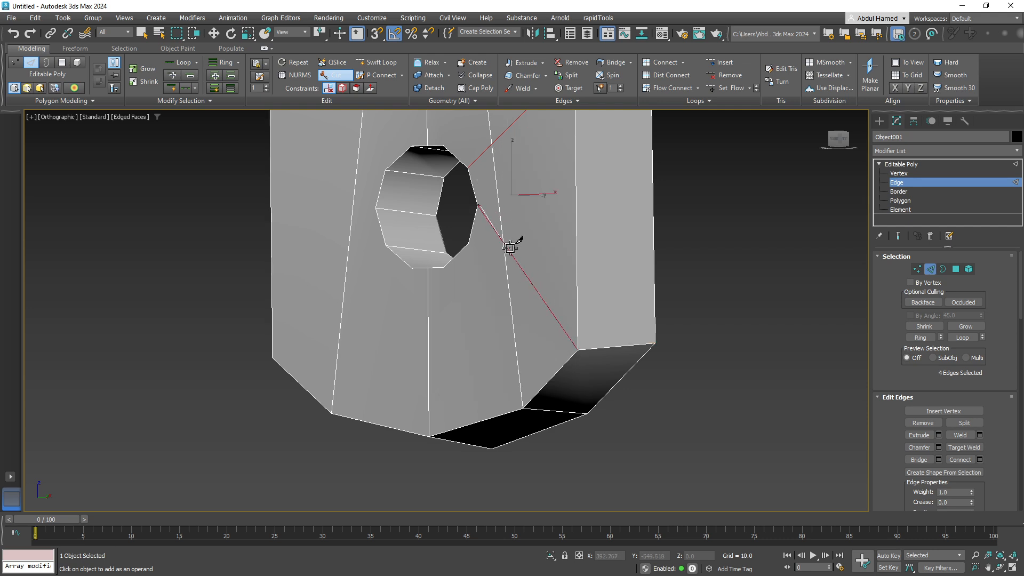
click(578, 349)
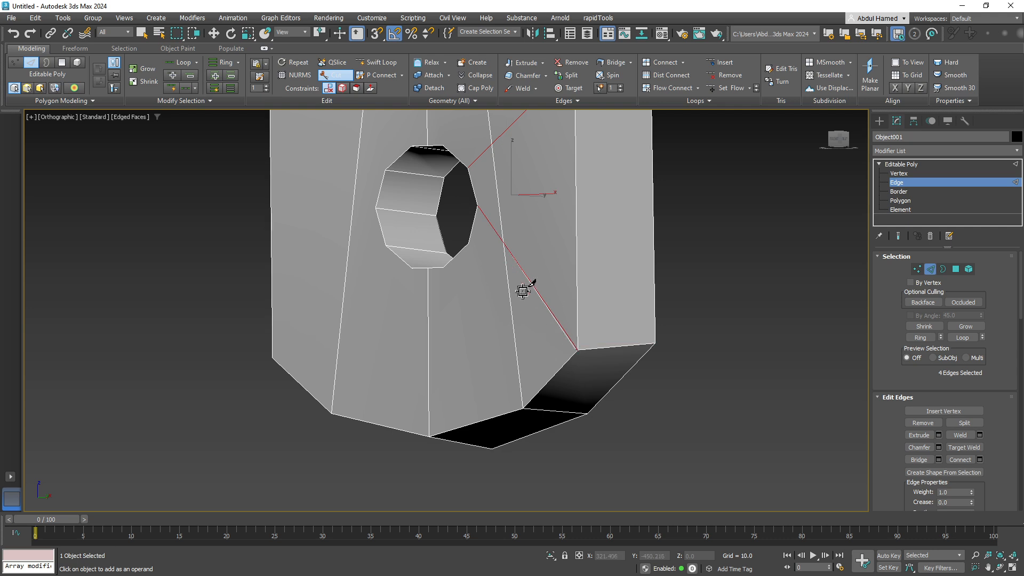
click(473, 248)
click(578, 349)
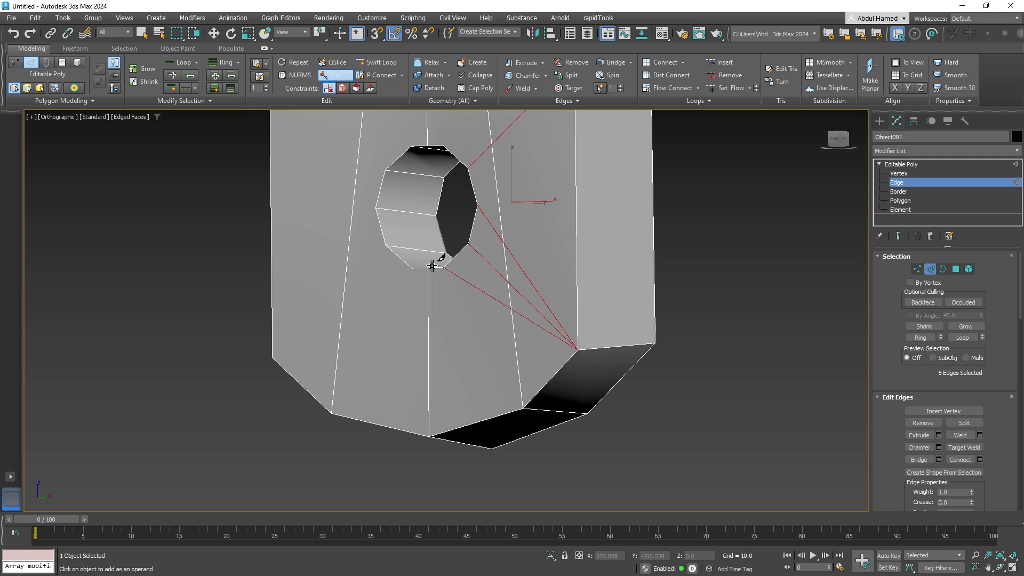
click(443, 266)
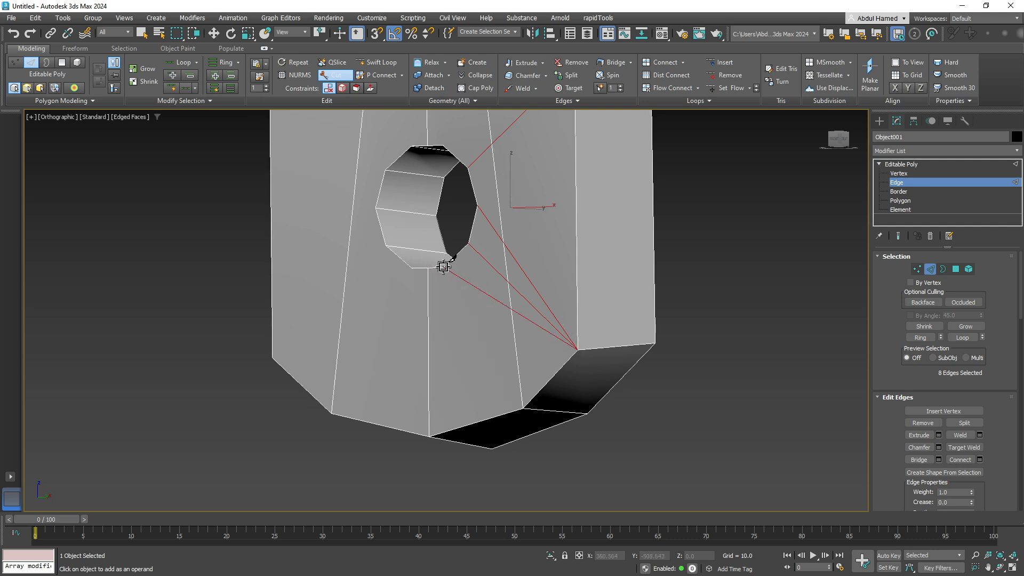
alt+middle_drag(500, 334, 402, 328)
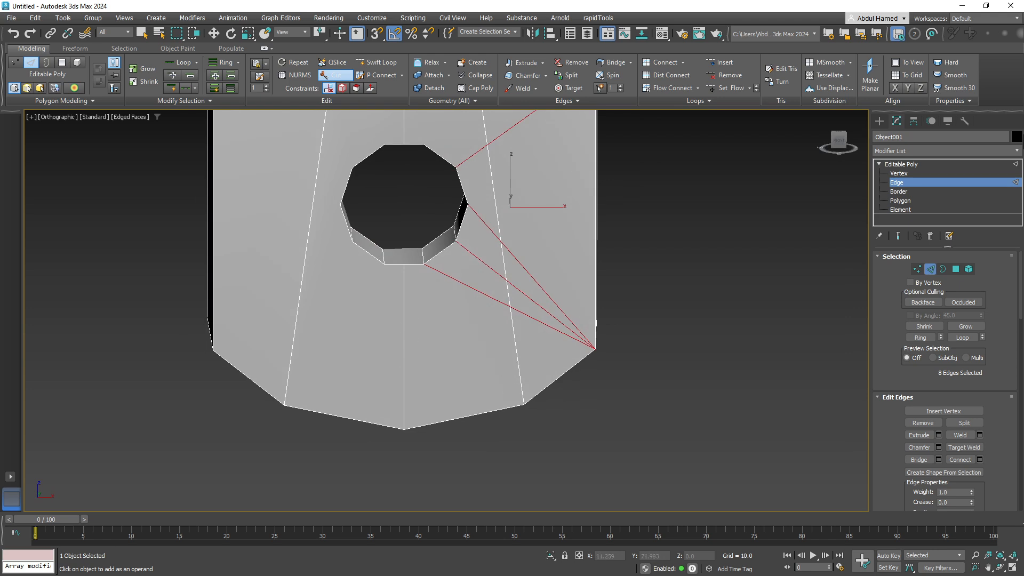
Step: Cut edges from the upper hole's two bottom rim corners to the nearest vertices on the horizontal edge between the holes
middle_drag(388, 202, 479, 460)
scroll(425, 251, up, 5)
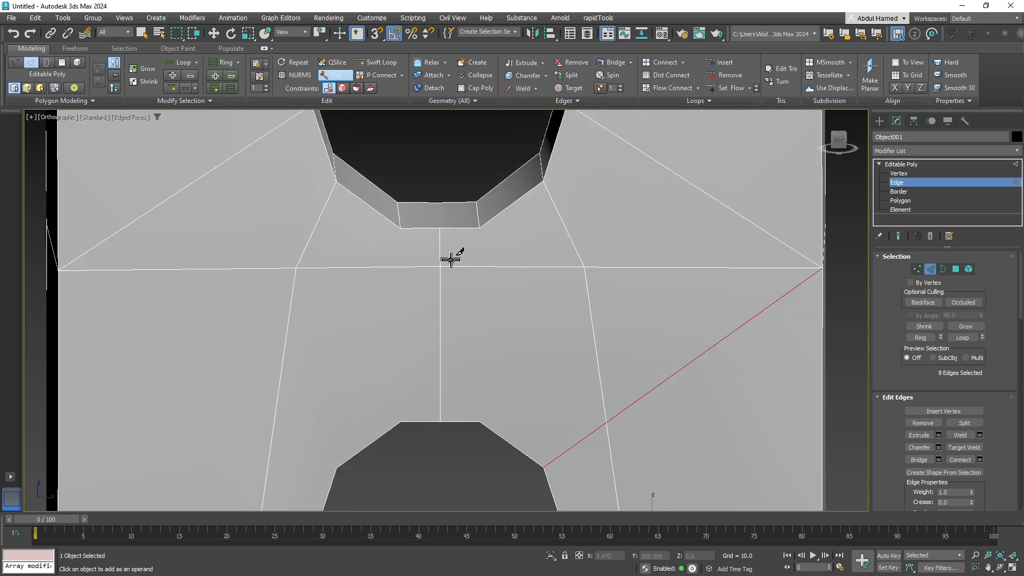
click(479, 228)
click(587, 265)
right_click(586, 265)
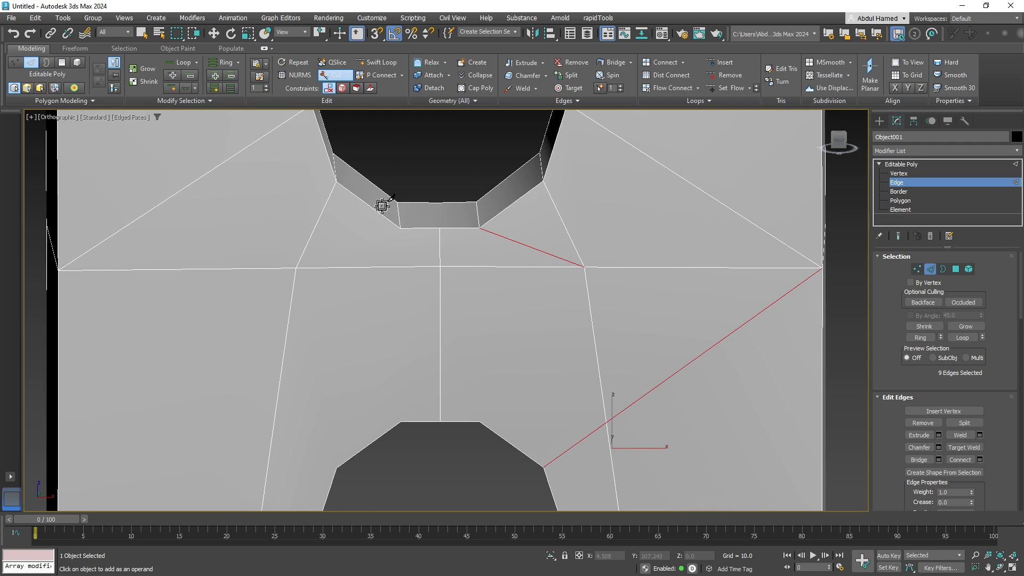
click(398, 227)
click(297, 268)
right_click(296, 267)
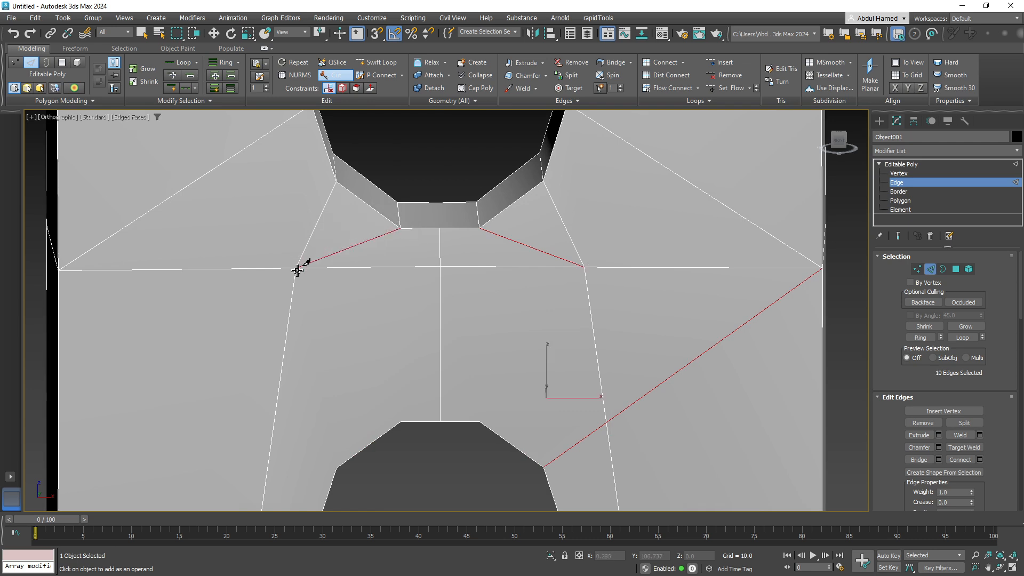
key(q)
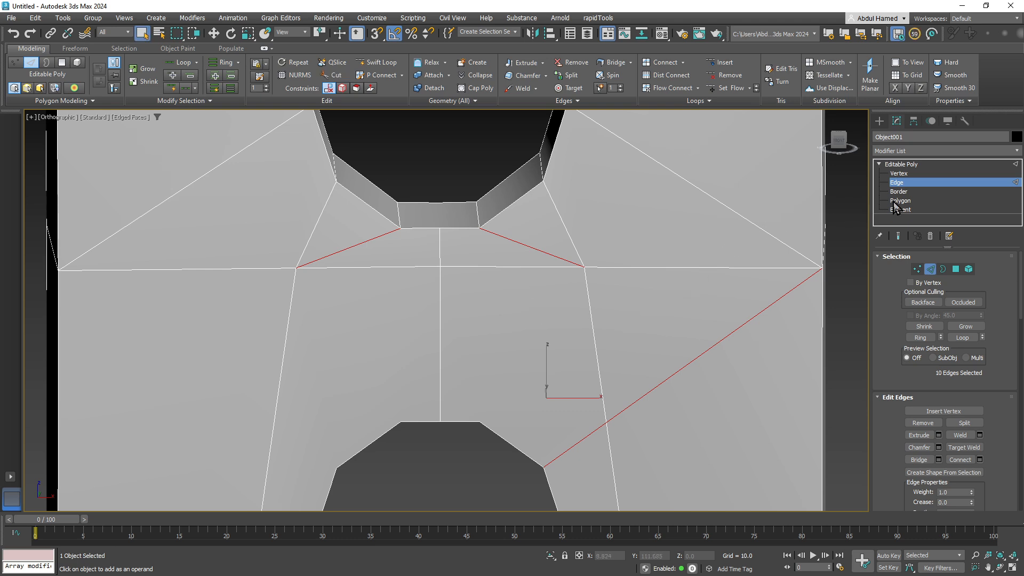
Step: Remove the two vertical center edges between the upper and lower holes
click(438, 253)
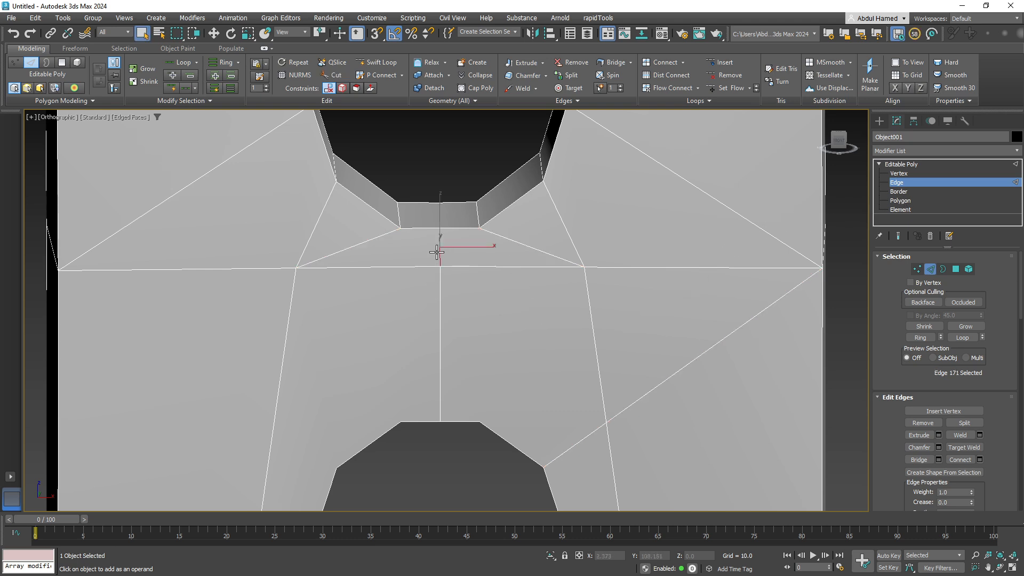
ctrl+click(440, 339)
key(BackSpace)
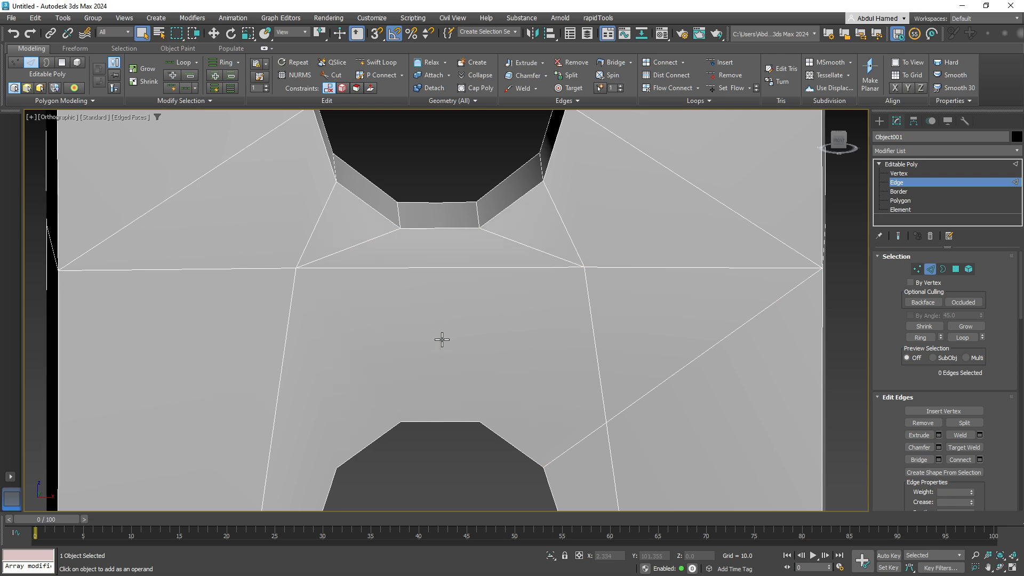
Step: Remove the four long vertical edge segments beside the lower hole's right side, down to the lowest diagonal cut
alt+middle_drag(437, 344, 434, 329)
scroll(402, 293, down, 2)
middle_drag(403, 294, 665, 391)
scroll(664, 390, down, 2)
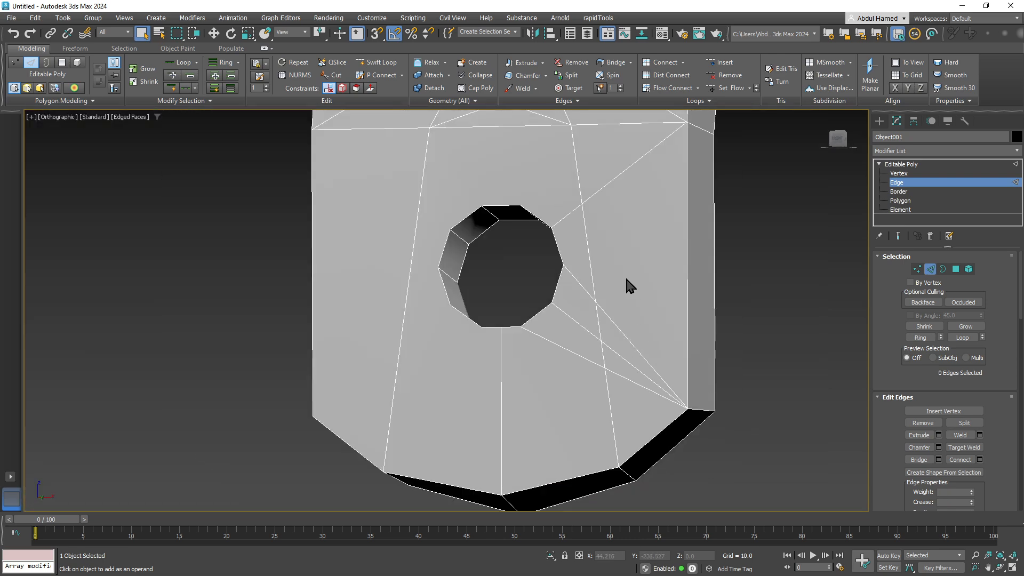
middle_drag(584, 256, 609, 348)
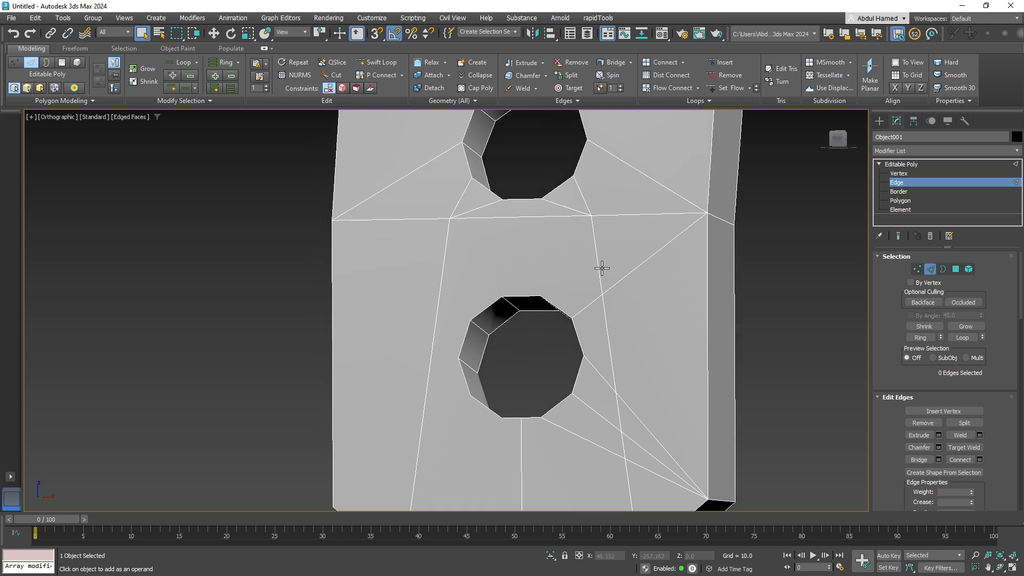
click(600, 267)
ctrl+click(607, 327)
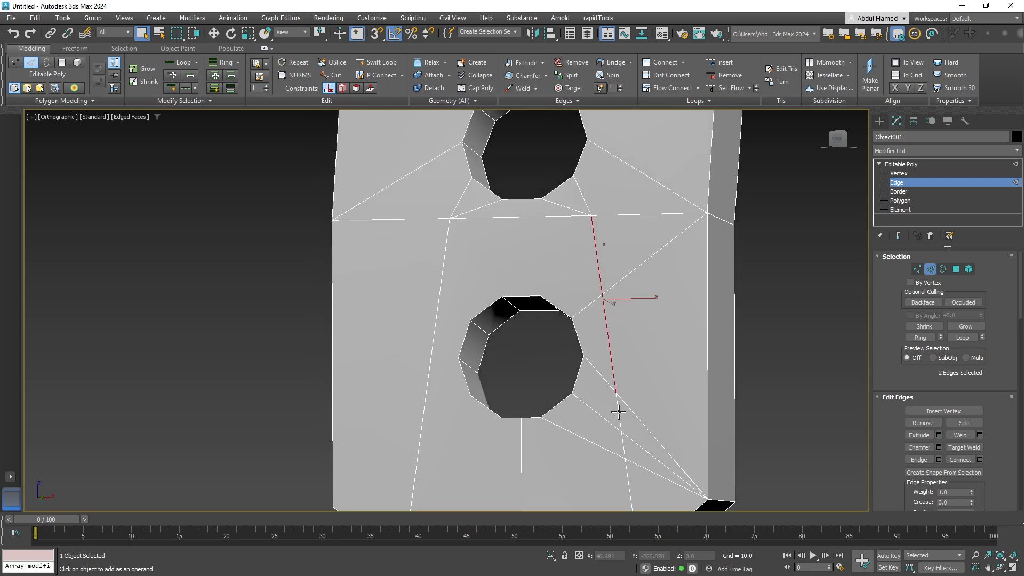
ctrl+click(619, 447)
ctrl+click(629, 463)
middle_drag(629, 463, 618, 357)
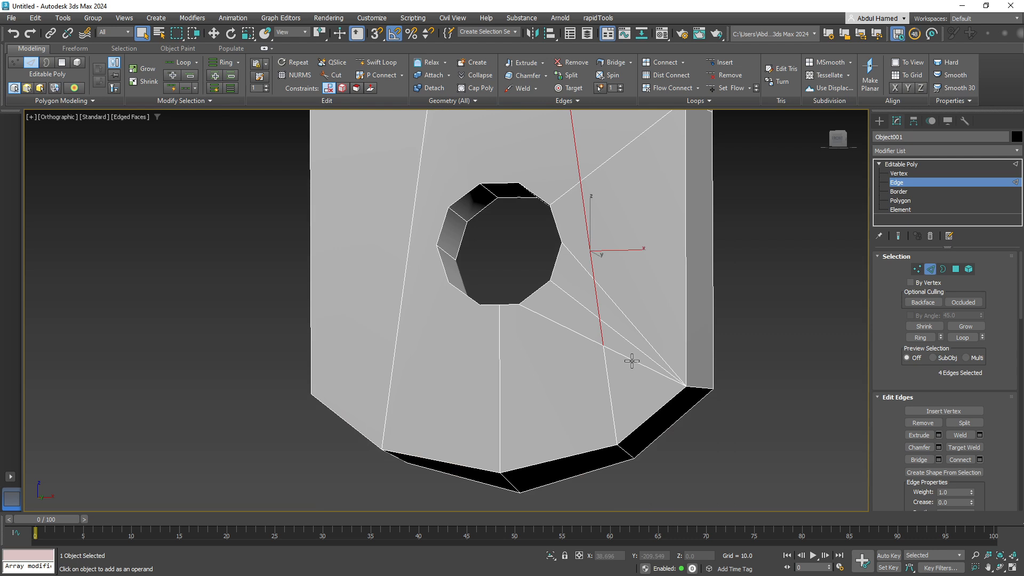
key(BackSpace)
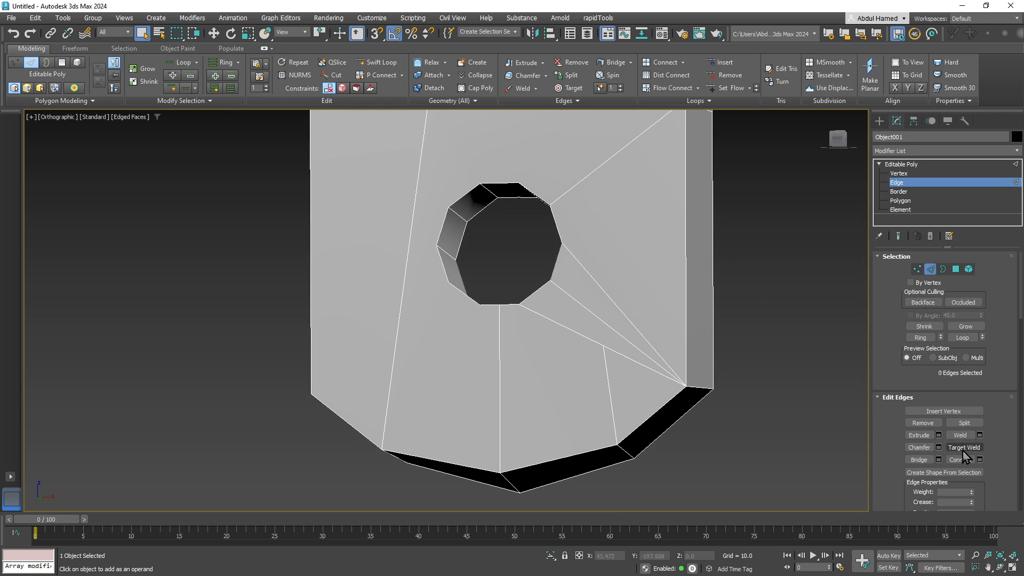
Step: Target-weld the leftover vertex on the lowest diagonal cut to the lower hole's bottom-right rim corner
click(962, 450)
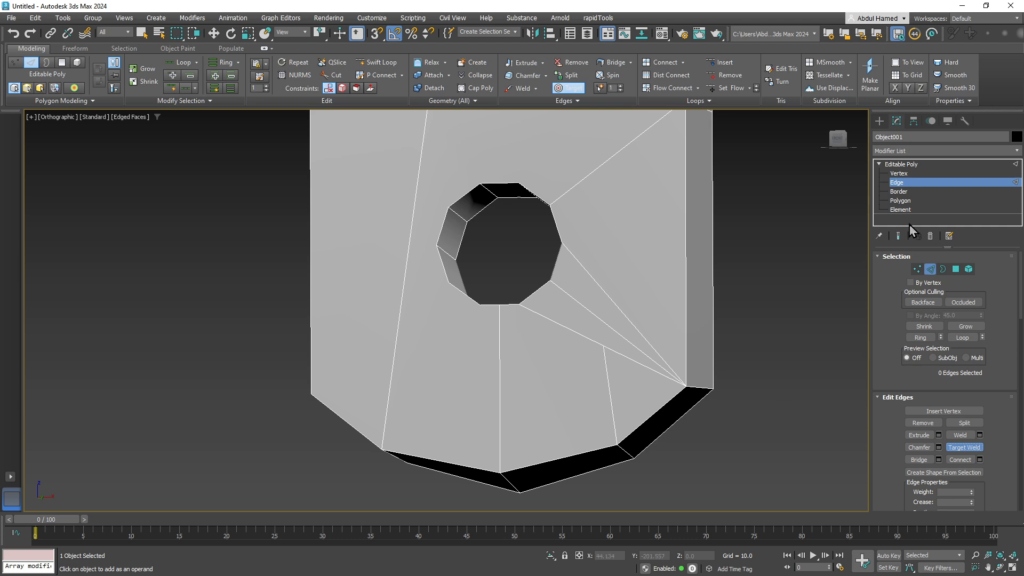
click(905, 178)
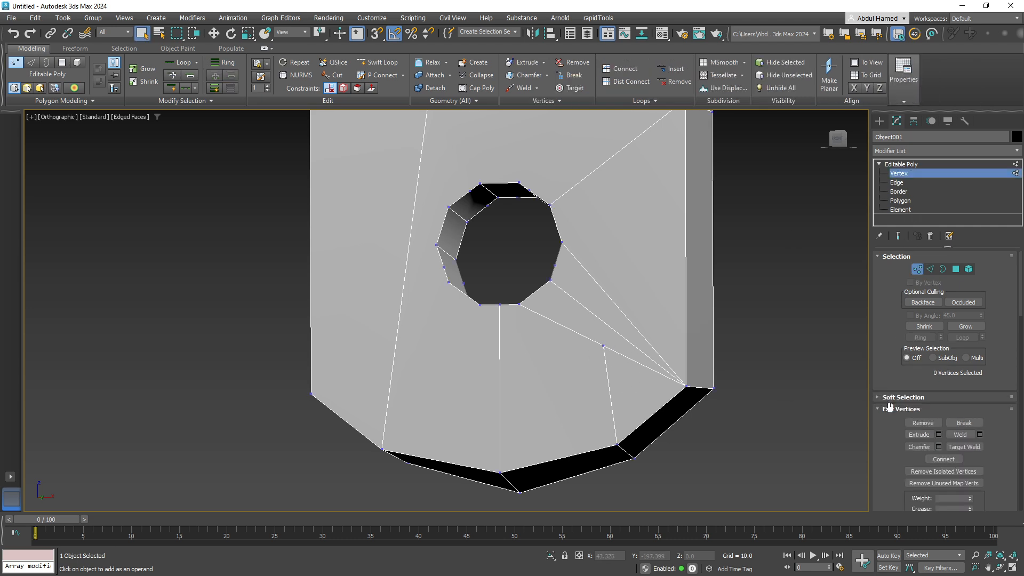
click(962, 447)
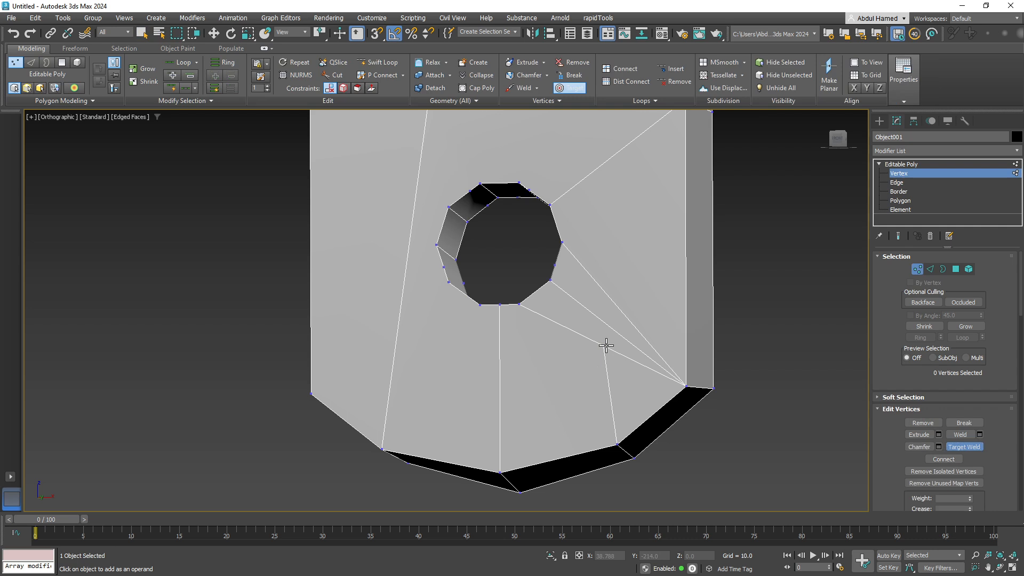
click(521, 306)
right_click(522, 307)
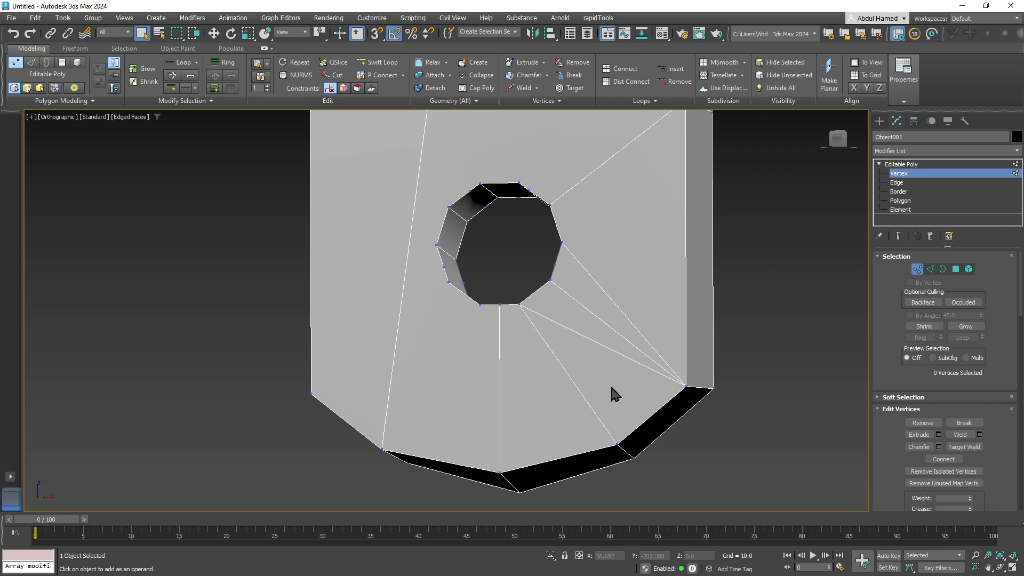
Step: Target-weld the extra vertices on the lower hole's upper rim into the neighbouring rim corners
middle_drag(610, 383, 542, 368)
scroll(600, 327, down, 2)
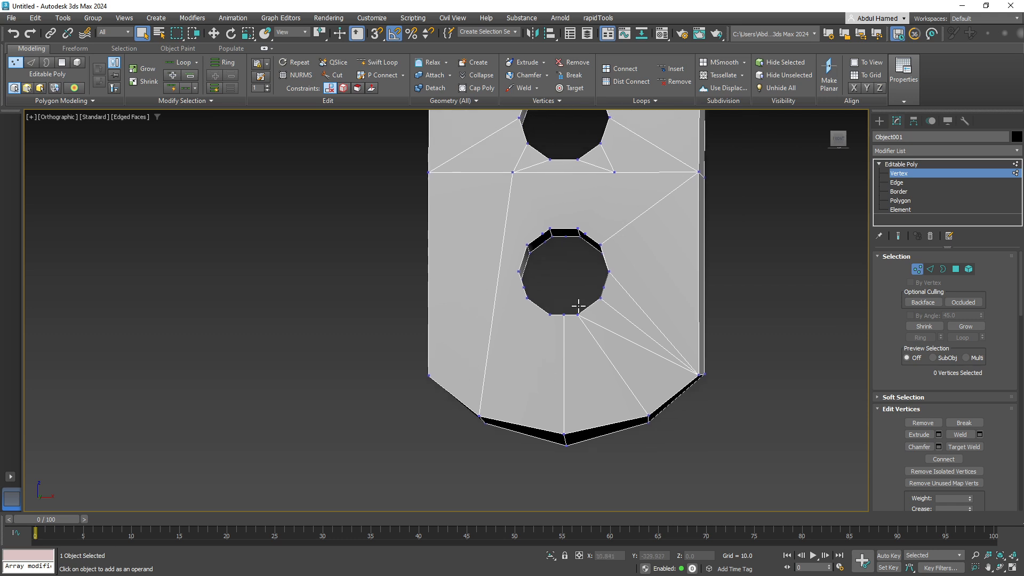
middle_drag(617, 276, 706, 346)
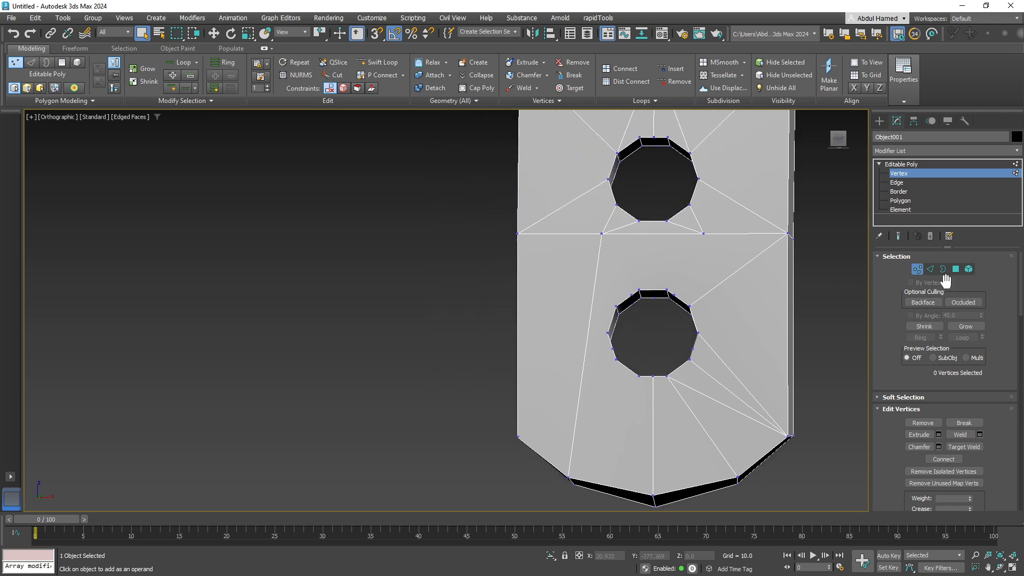
scroll(675, 295, up, 3)
click(660, 296)
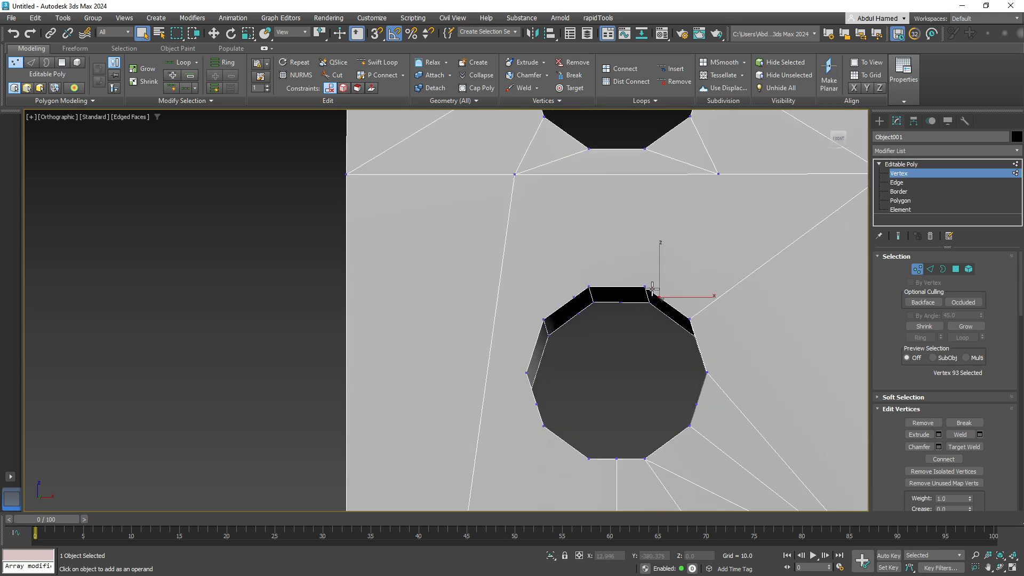
click(645, 286)
click(962, 447)
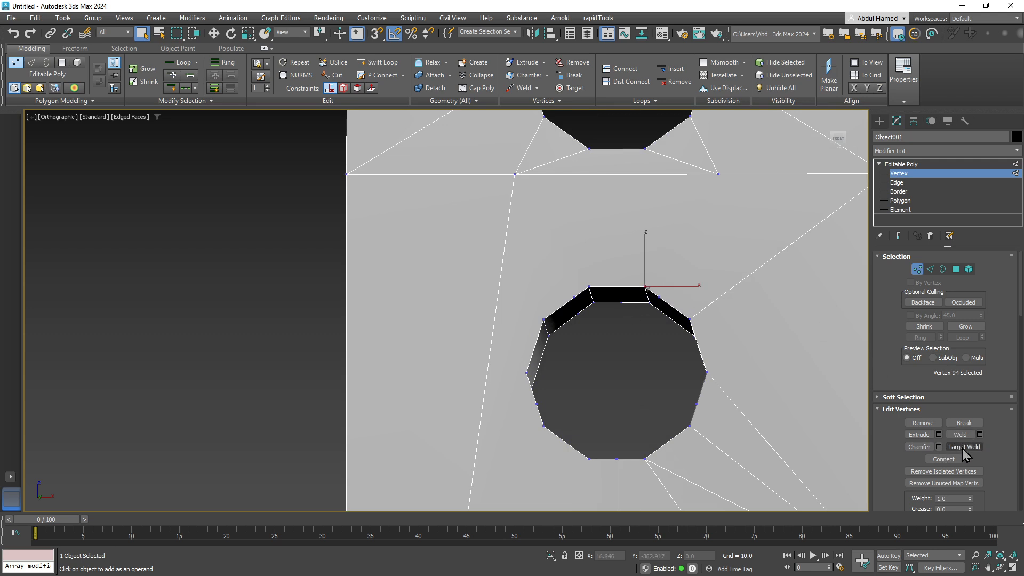
click(645, 286)
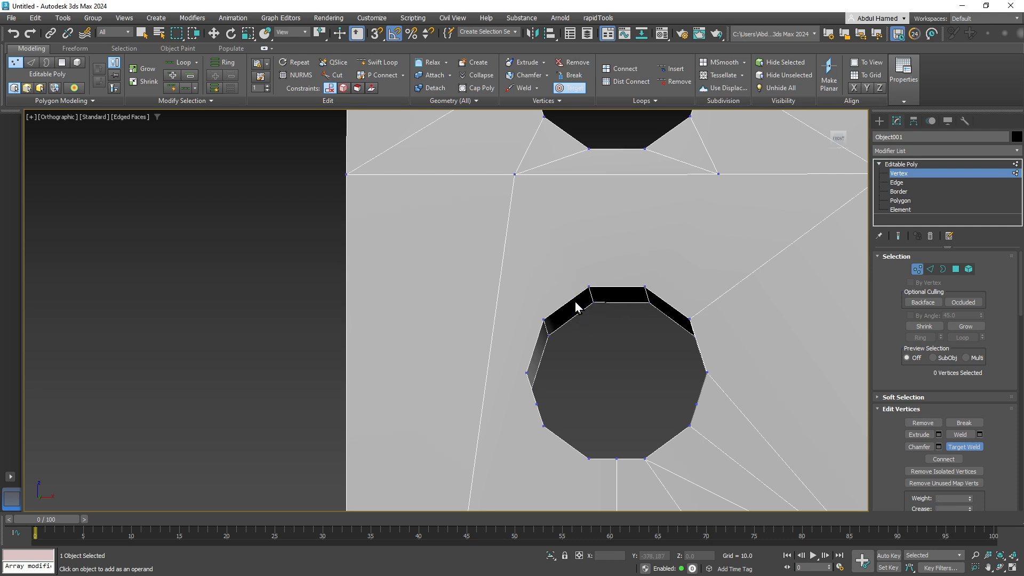
Step: Cut edges from the lower hole's two top rim corners to the nearest vertices on the horizontal edge between the holes
alt+middle_drag(555, 418, 387, 367)
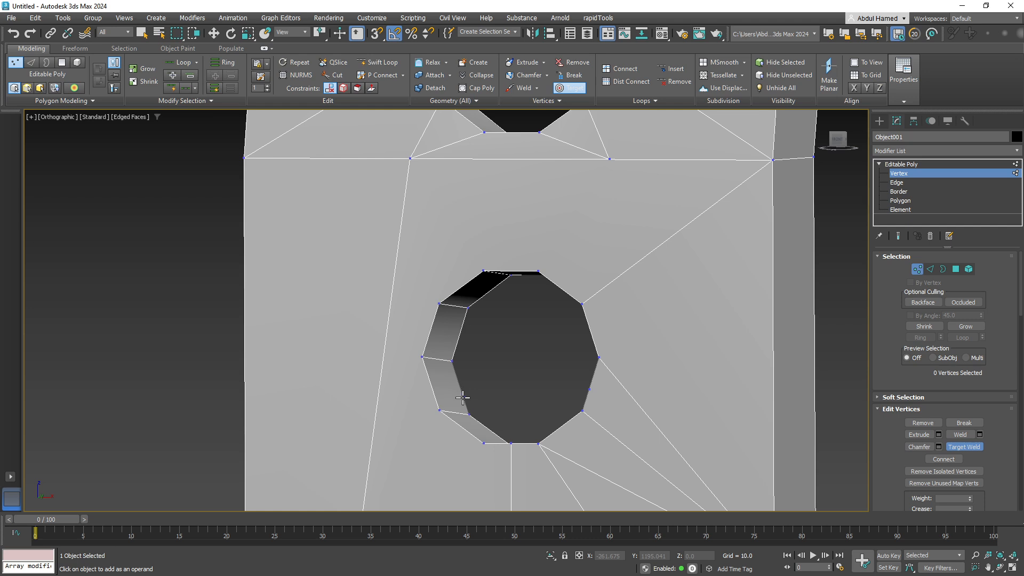
scroll(457, 273, down, 2)
middle_drag(507, 404, 512, 280)
middle_drag(512, 280, 28, 325)
scroll(381, 302, up, 2)
middle_drag(286, 312, 339, 318)
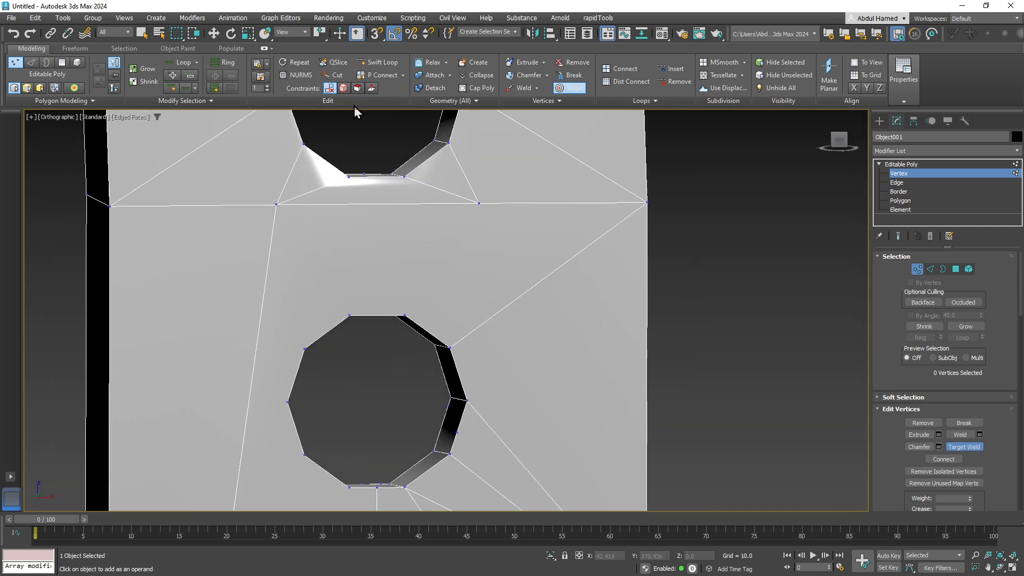
click(336, 74)
click(479, 202)
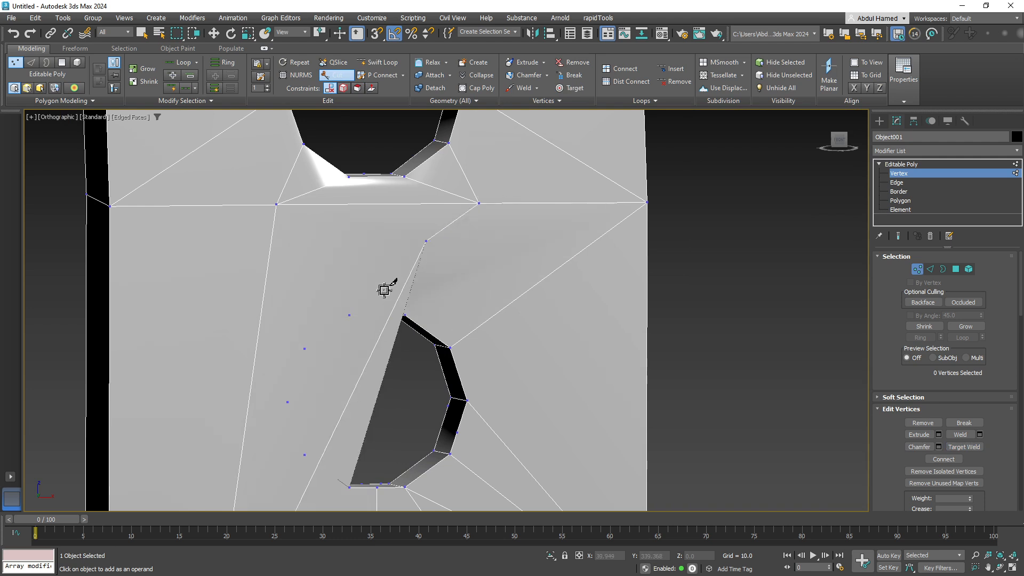
click(406, 315)
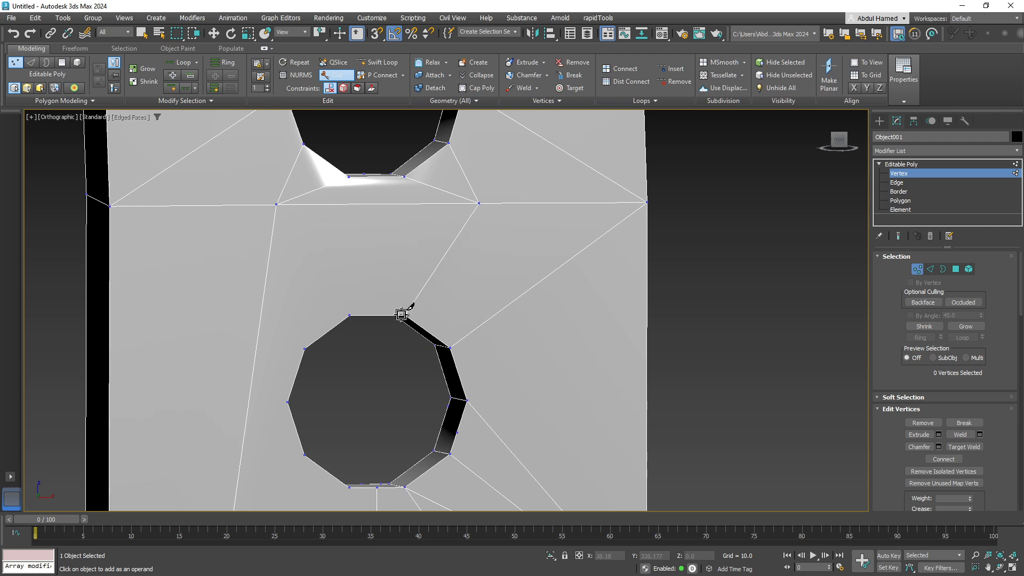
click(346, 315)
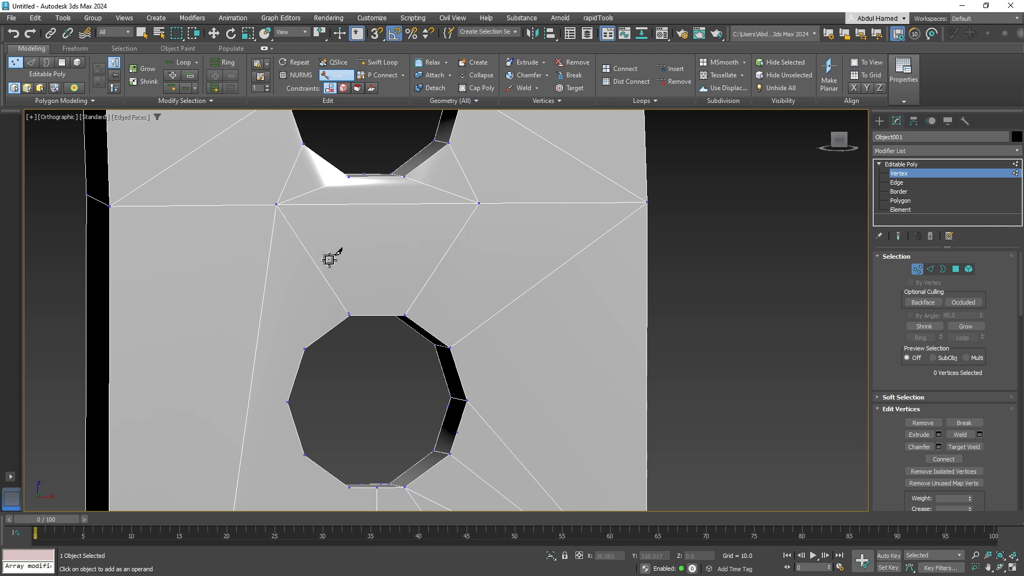
click(277, 205)
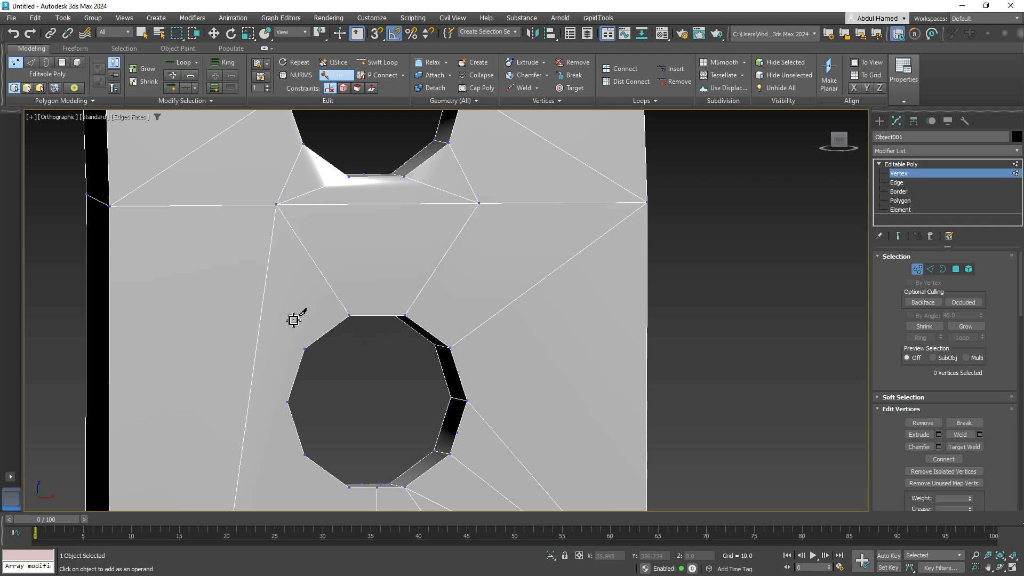
Step: Cut an edge from the lower hole's upper-left rim corner to the left inner vertex on the horizontal edge
click(304, 349)
click(276, 204)
click(344, 320)
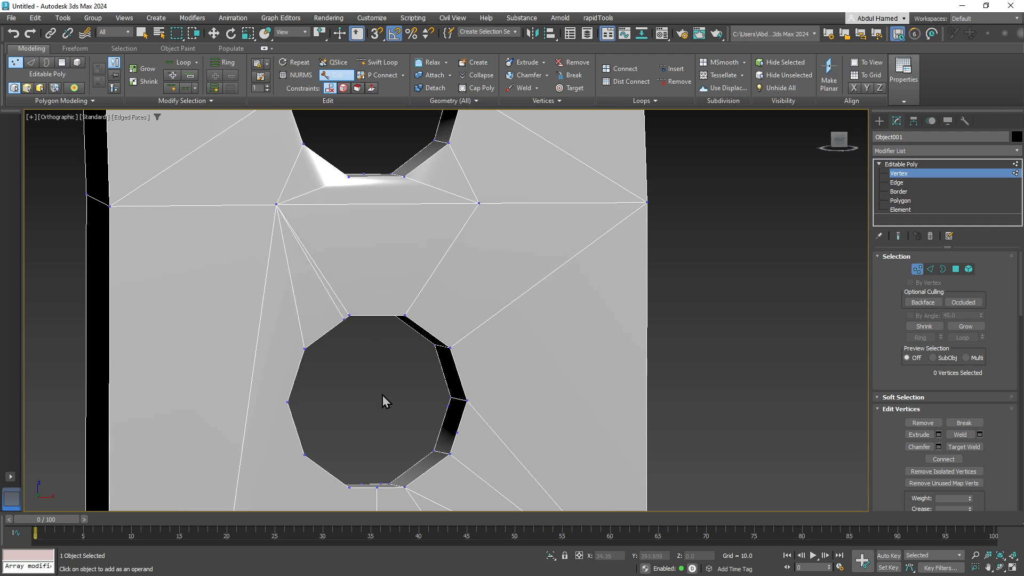
Step: Cut edges from the lower hole's left and lower-left rim corners to the vertices on the strap's bottom outline
middle_drag(384, 400, 423, 215)
click(334, 235)
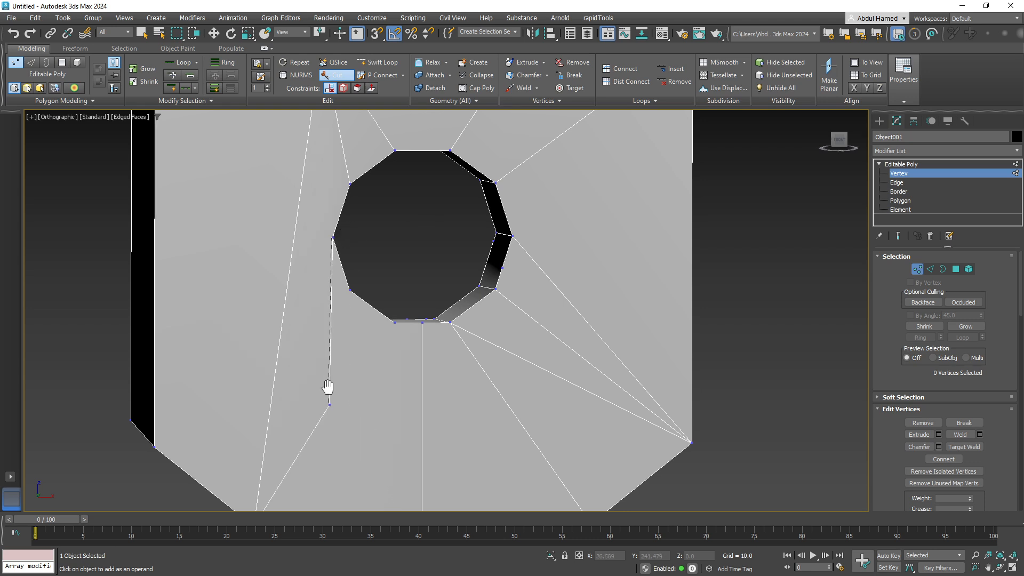
middle_drag(326, 389, 341, 270)
click(270, 404)
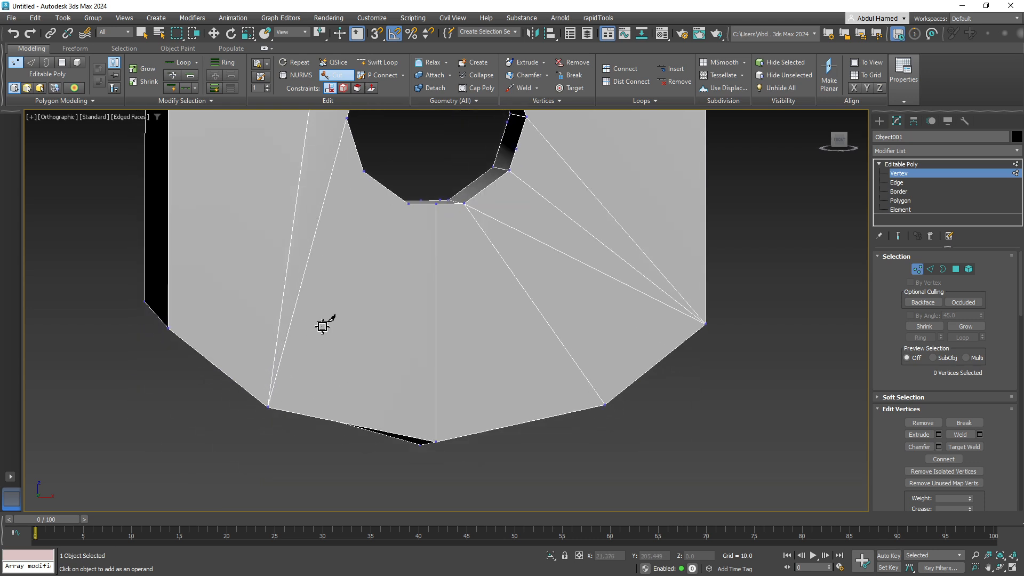
click(364, 171)
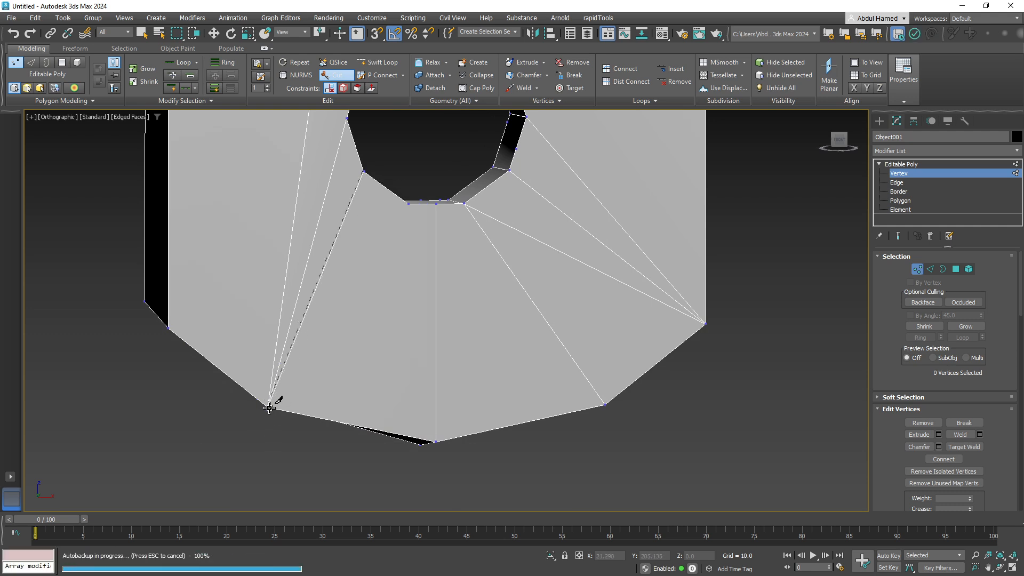
click(436, 442)
scroll(393, 464, down, 4)
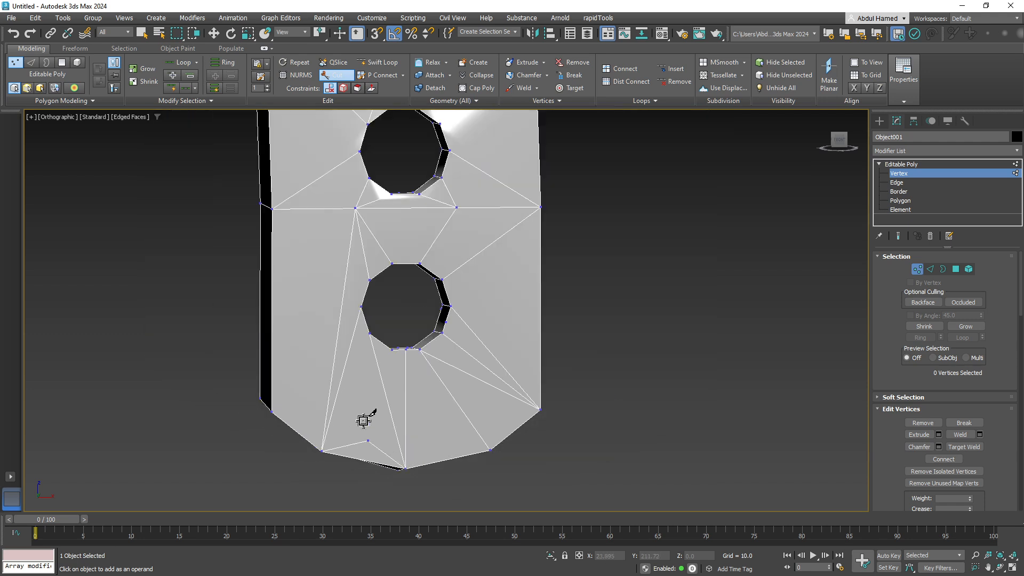
click(260, 384)
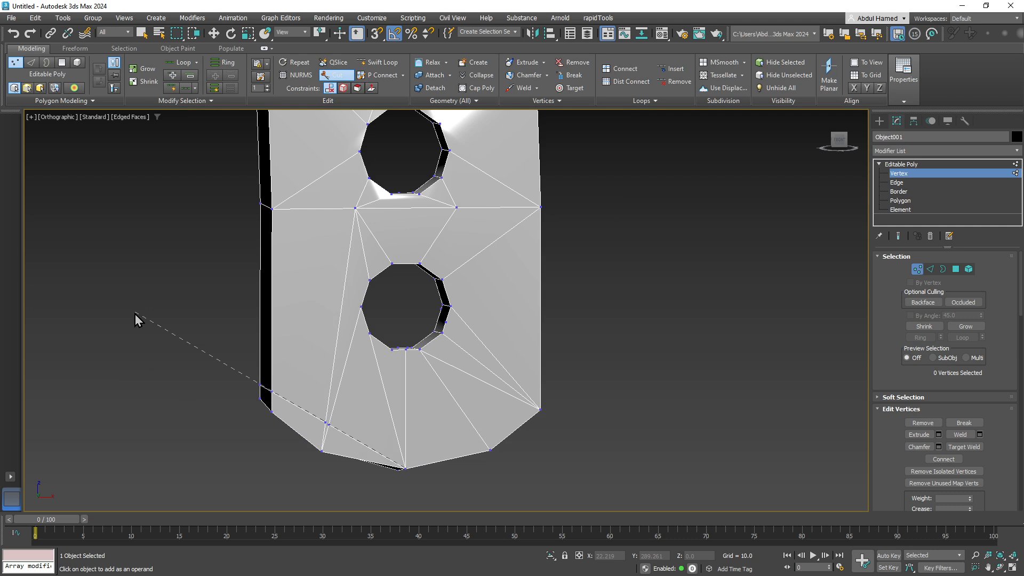
right_click(690, 347)
Step: Leave vertex editing and snap the strap's pivot to the vertex at its bottom center tip
scroll(596, 341, down, 3)
mouse_move(567, 361)
alt+middle_down()
mouse_move(553, 360)
mouse_move(557, 374)
alt+middle_up()
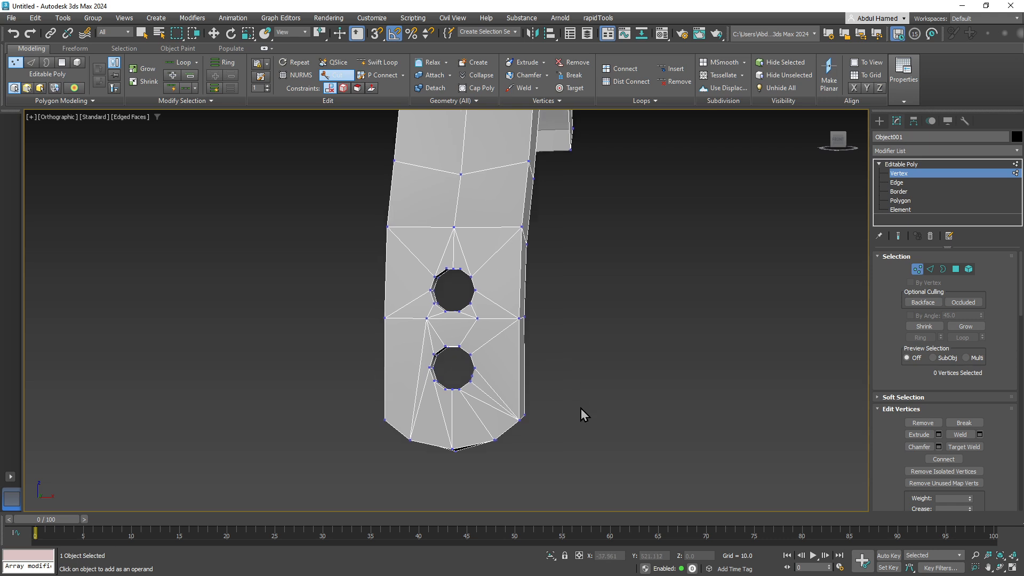
middle_drag(548, 326, 549, 339)
scroll(548, 360, down, 3)
key(w)
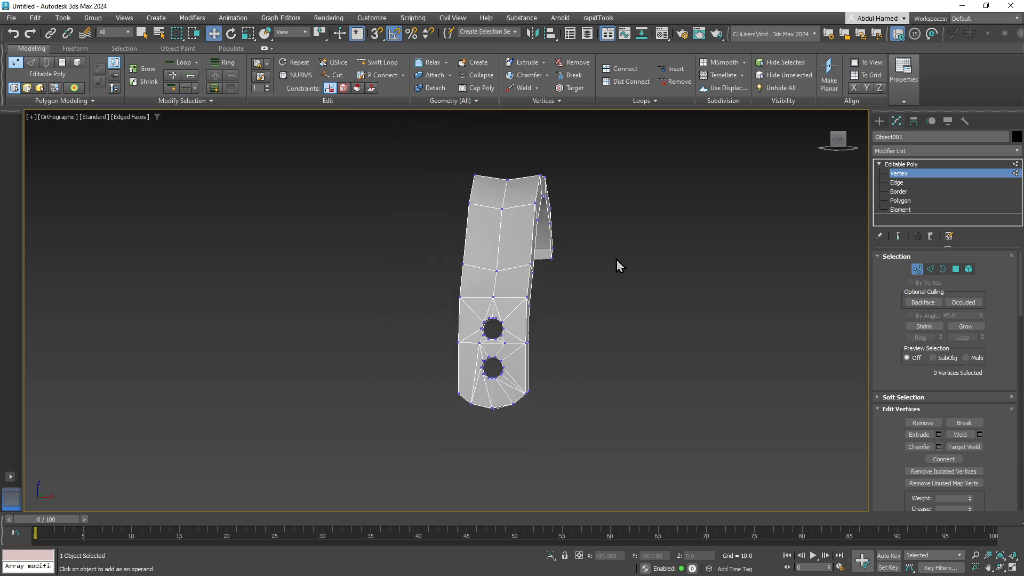
click(896, 165)
alt+drag(547, 342, 563, 356)
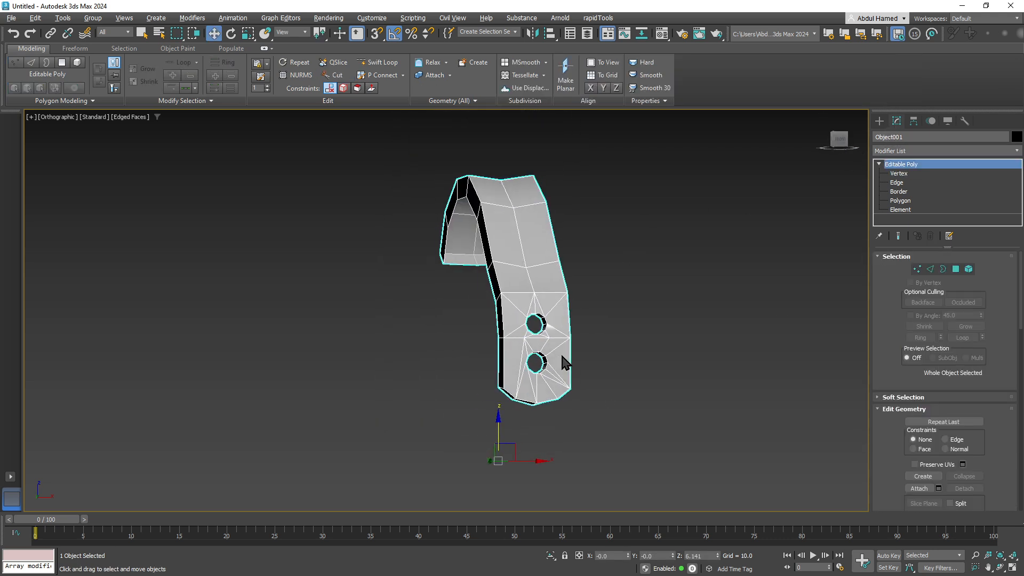
alt+middle_drag(562, 356, 550, 344)
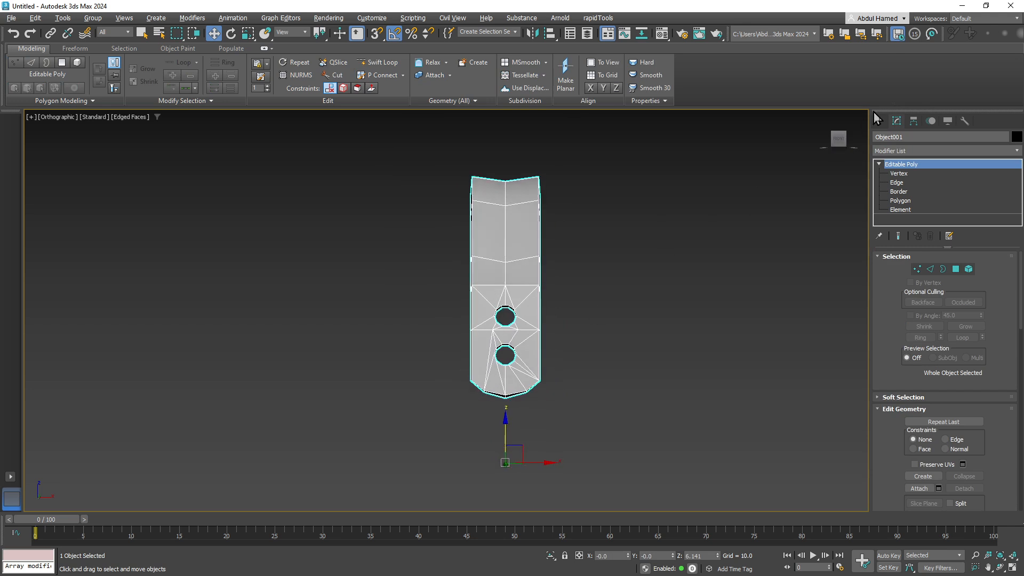
click(914, 123)
click(947, 197)
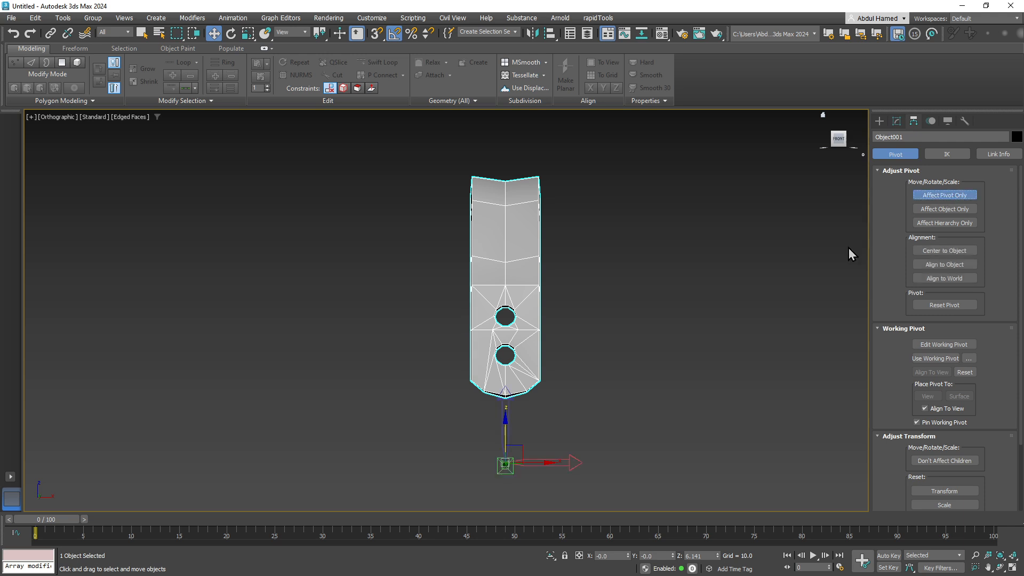
drag(503, 463, 508, 408)
key(s)
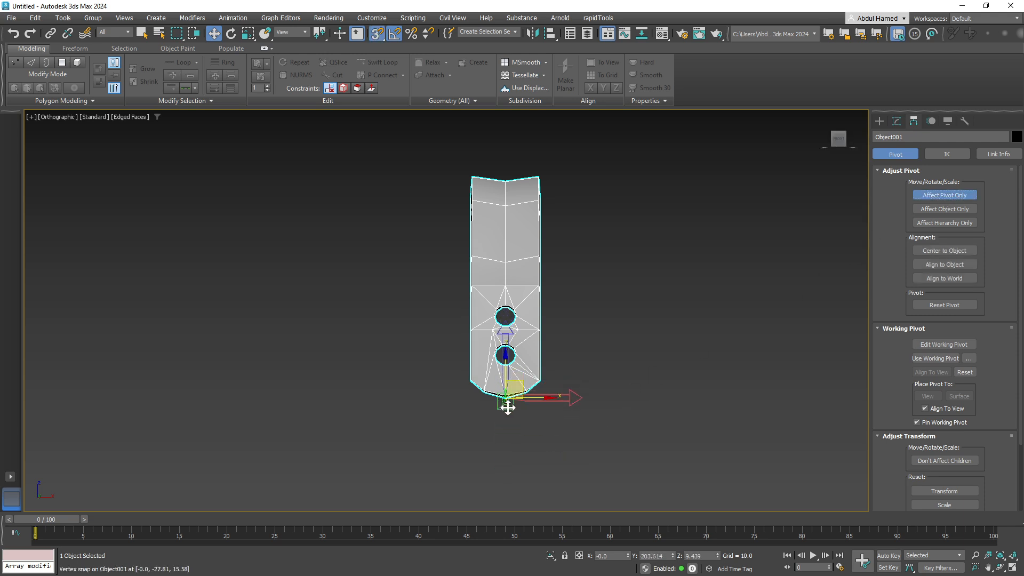
alt+middle_drag(508, 405, 757, 320)
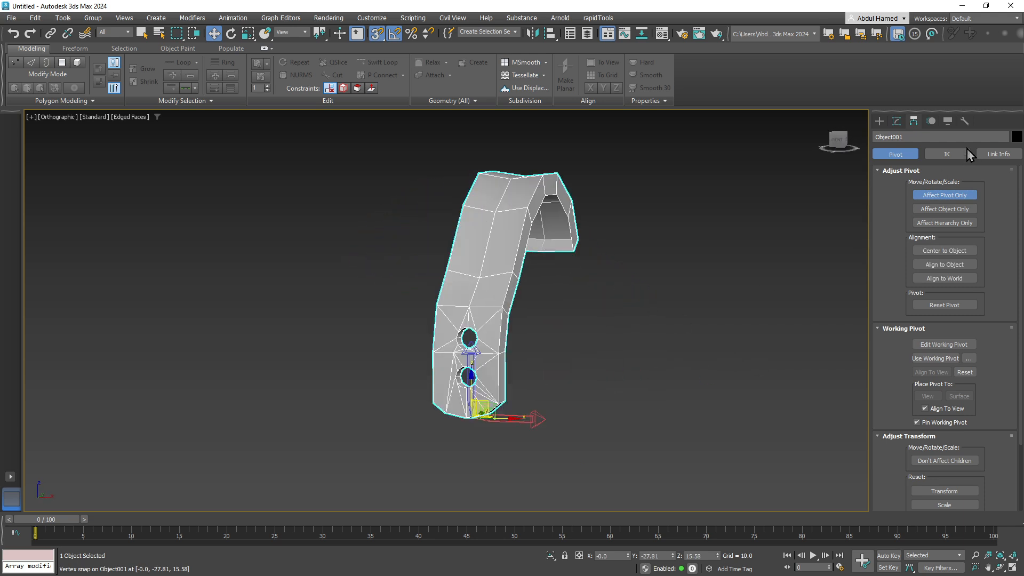
click(942, 196)
Step: Apply a Symmetry modifier to the strap with X as the mirror axis, collapse the modifier stack, and deselect the strap
click(898, 123)
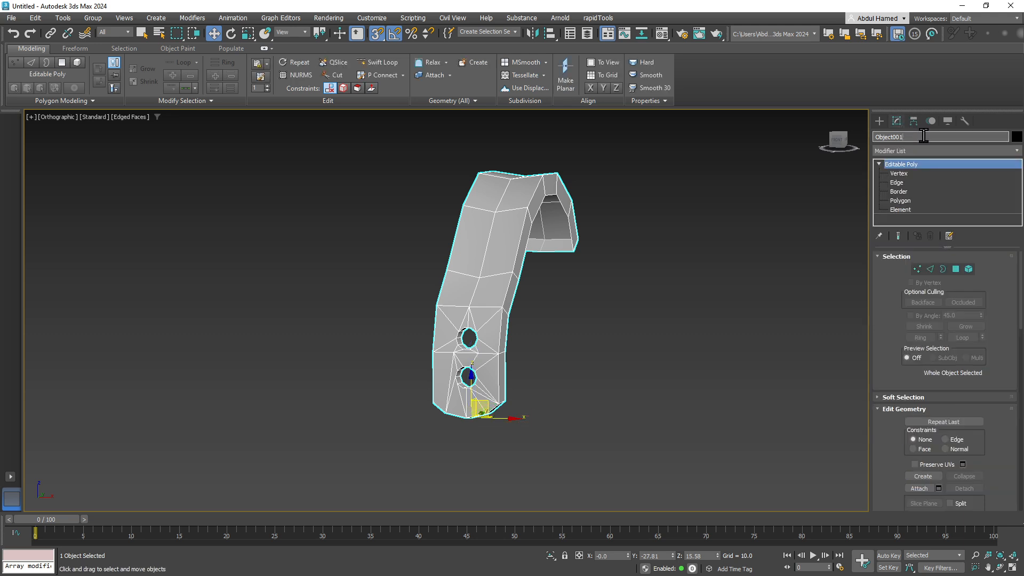
click(938, 151)
text(mirr)
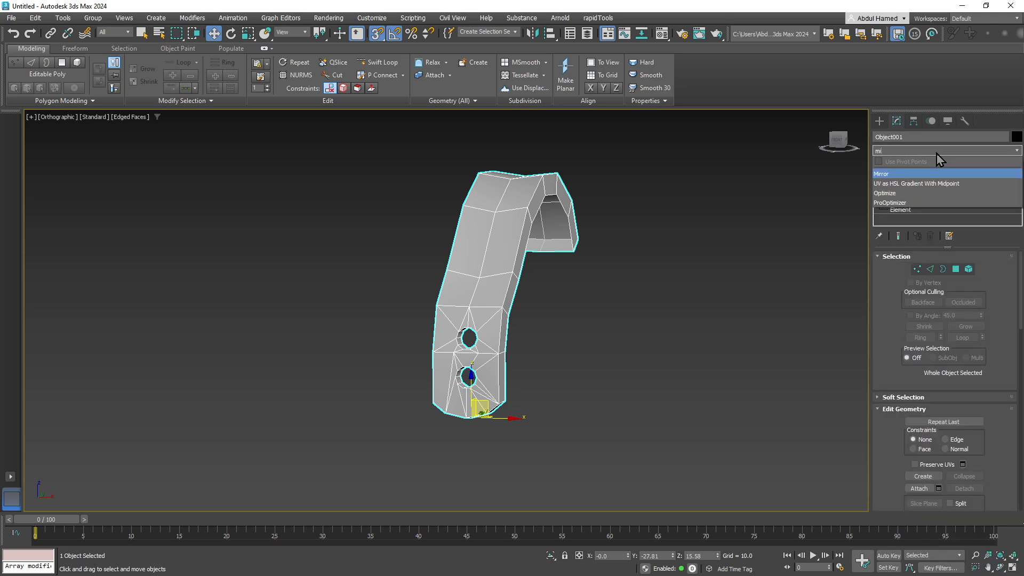
key(BackSpace)
key(BackSpace)
key(BackSpace)
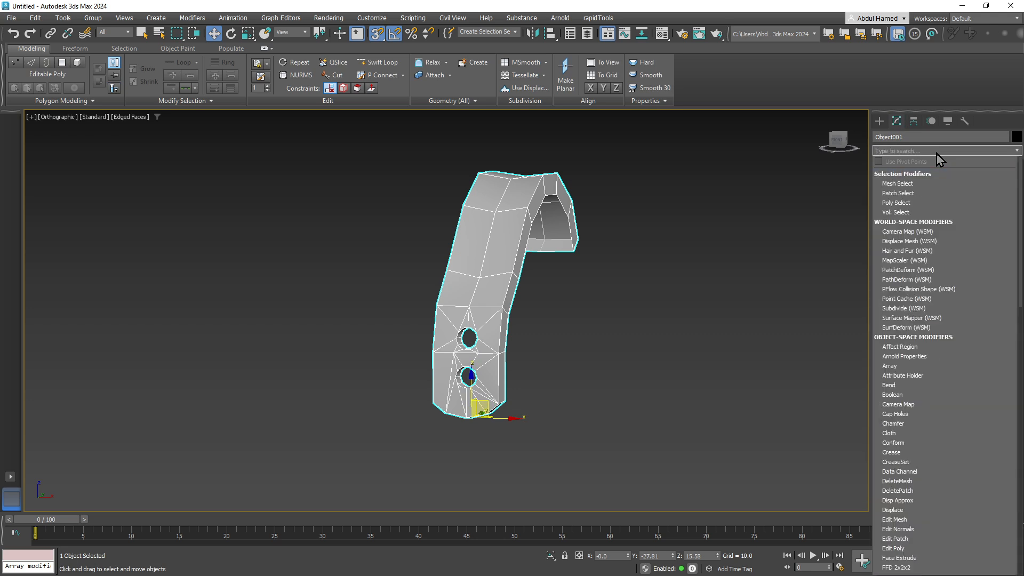
text(sym)
key(Return)
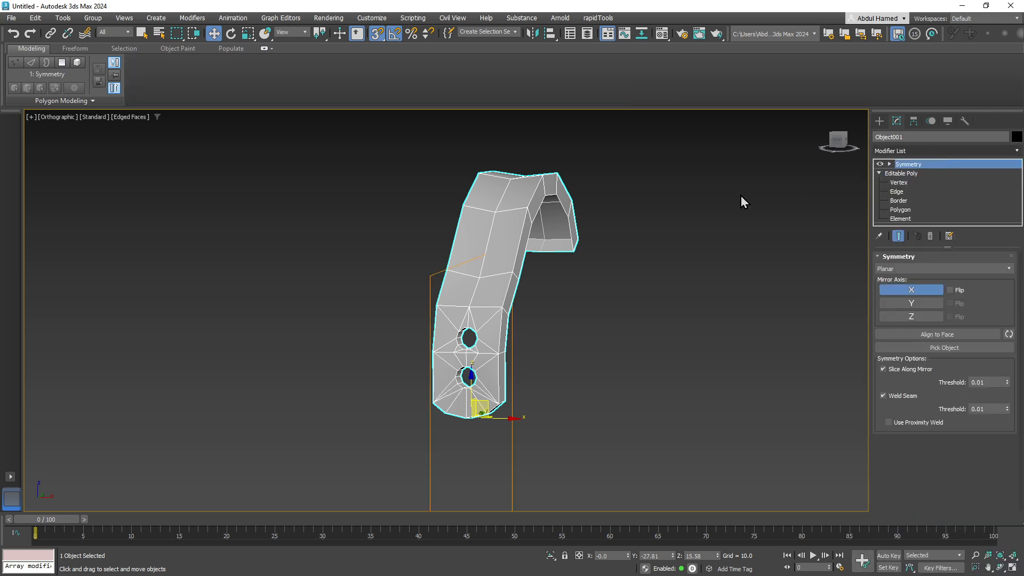
alt+middle_drag(498, 332, 463, 365)
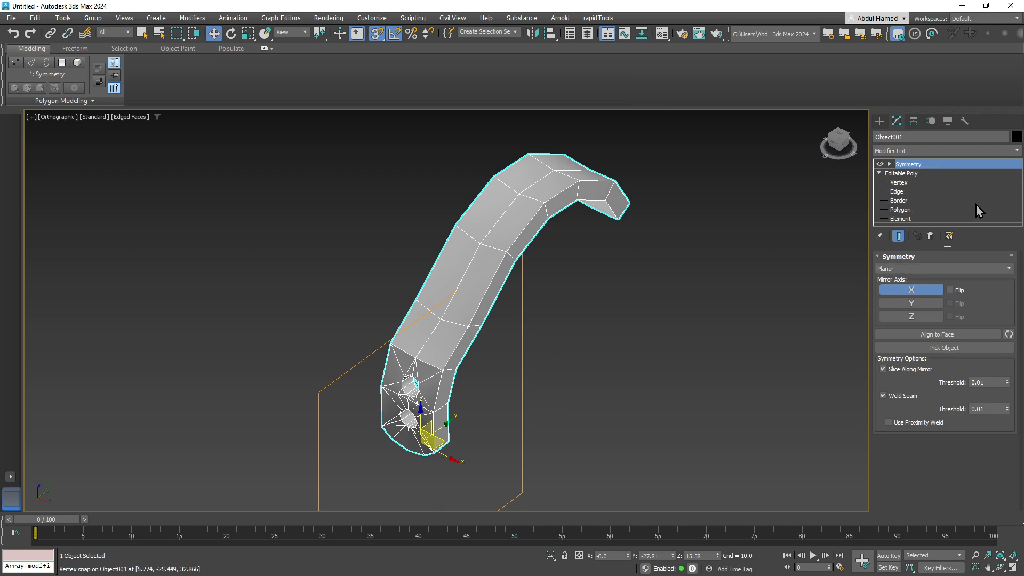
right_click(952, 167)
click(967, 271)
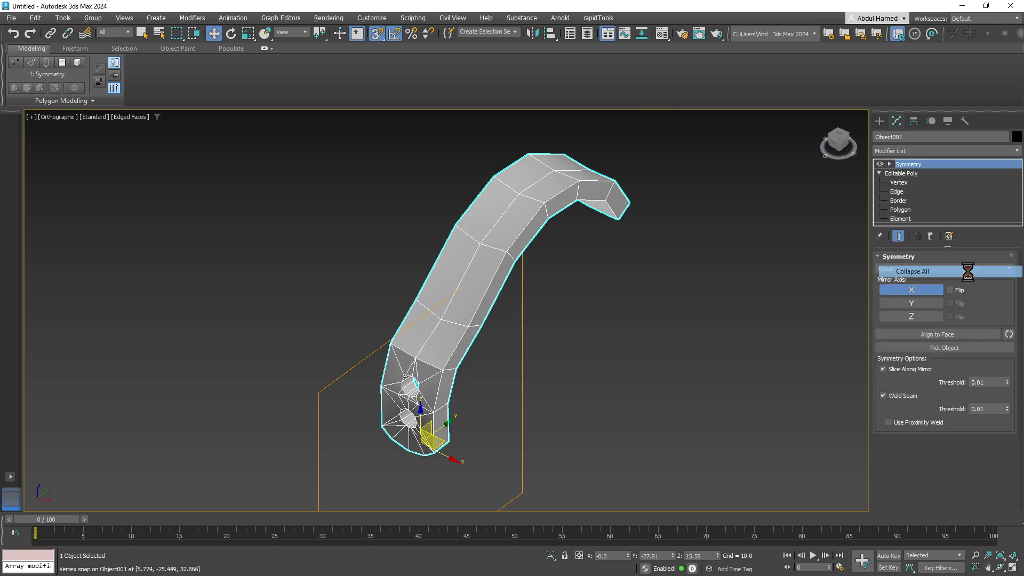
click(565, 326)
click(629, 349)
Step: Bring back all the hidden chest parts and the reference image
middle_drag(609, 370, 429, 356)
scroll(603, 378, down, 5)
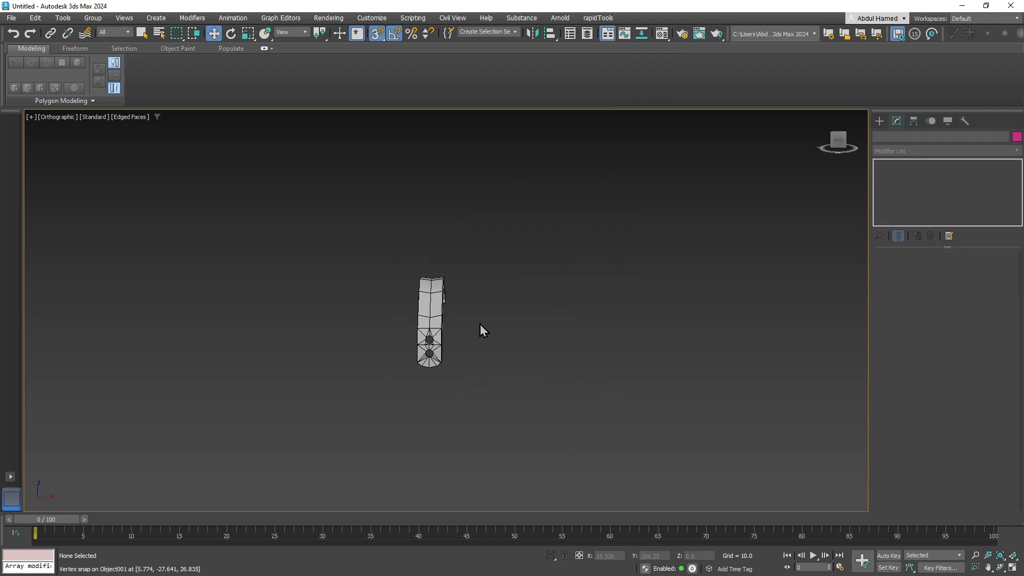
right_click(527, 299)
click(555, 283)
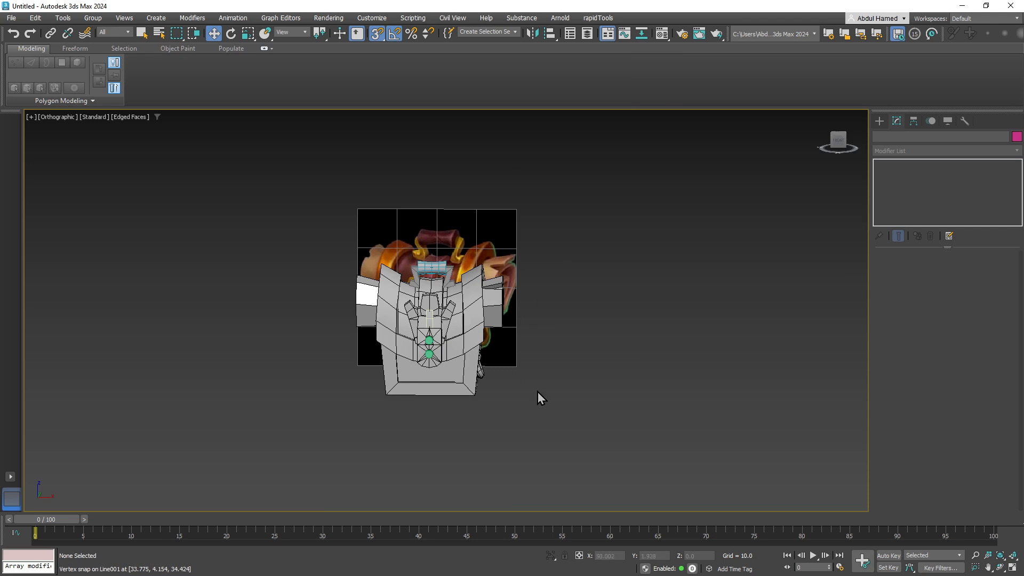
alt+middle_drag(502, 407, 513, 382)
scroll(413, 330, up, 5)
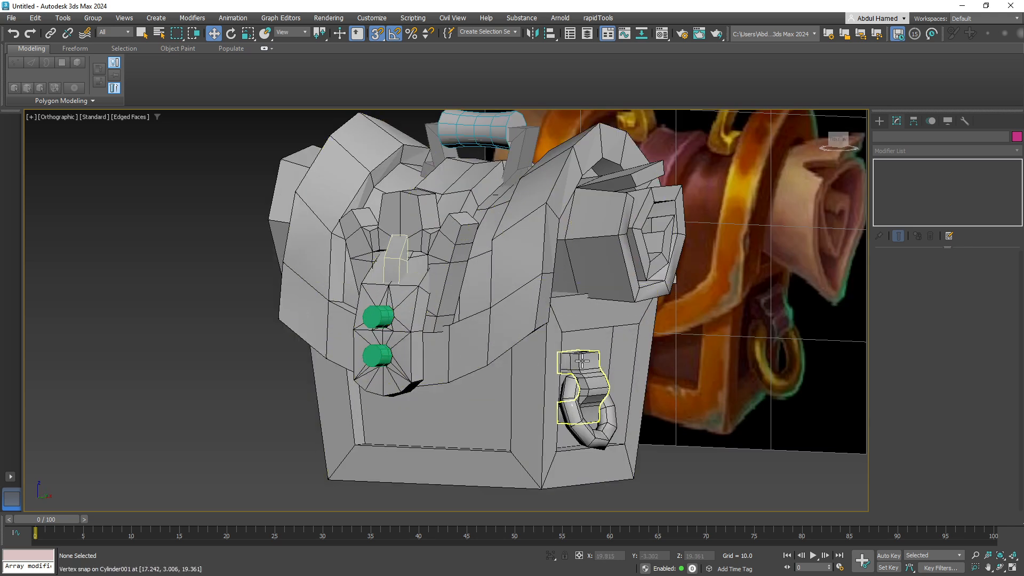
Step: Select the side ring and its bracket and clone them as a copy over to the chest's opposite side
click(583, 378)
ctrl+click(588, 430)
middle_drag(582, 427, 666, 340)
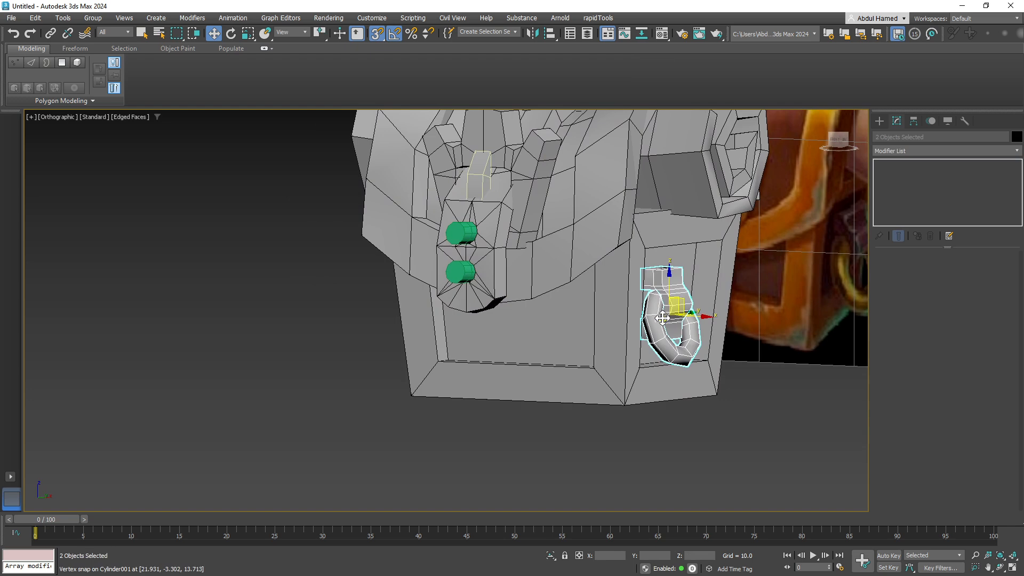
scroll(660, 325, down, 3)
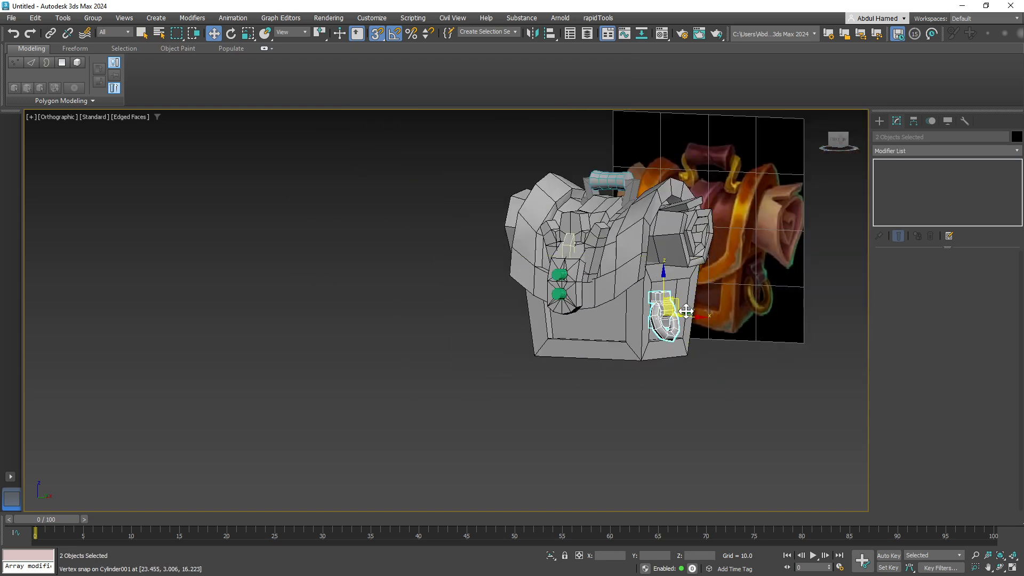
alt+middle_drag(684, 324, 699, 349)
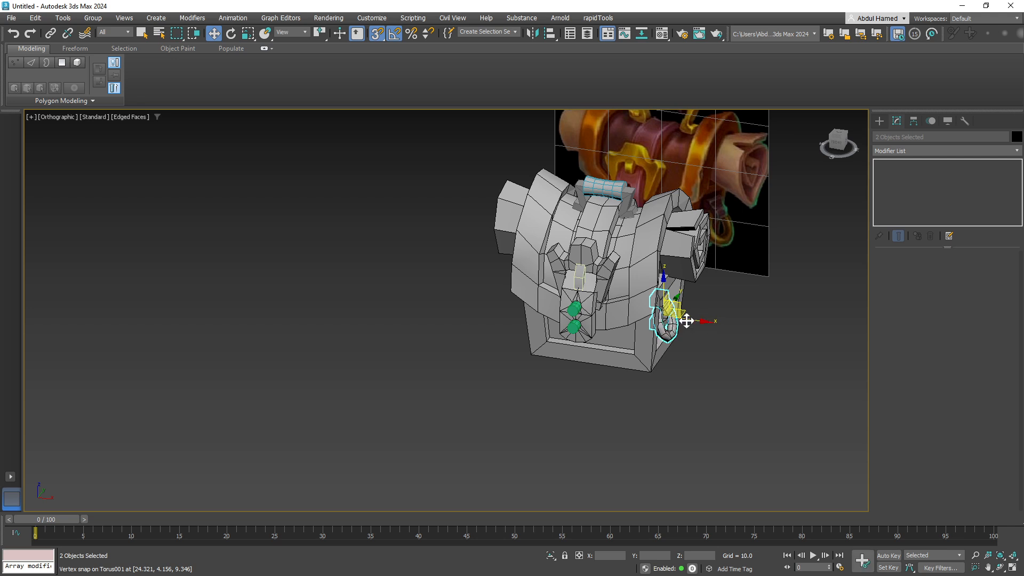
shift+drag(686, 320, 490, 299)
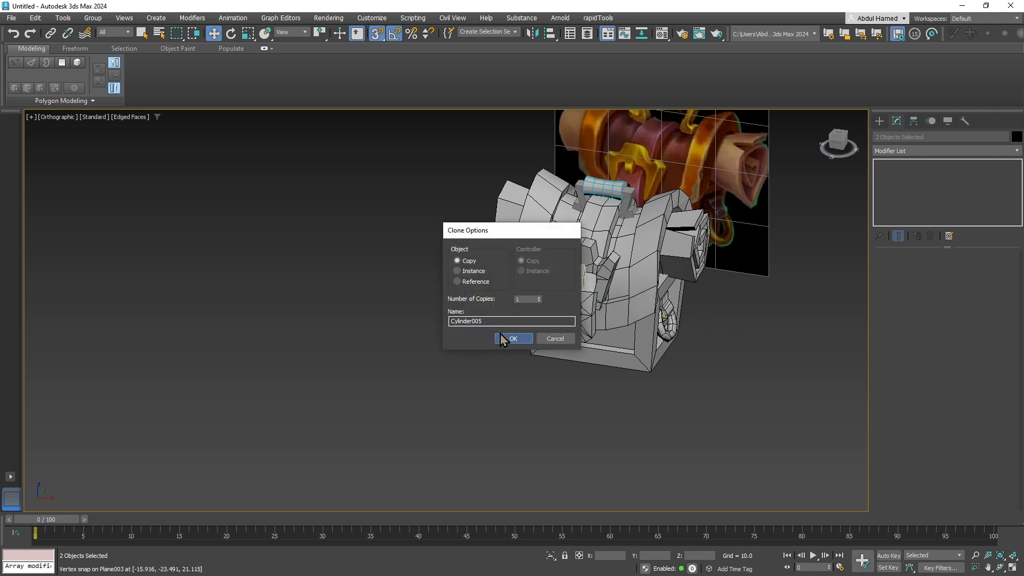
click(502, 338)
Step: Rotate the copied ring and bracket so the bracket's back faces the chest, and turn off vertex snapping
alt+middle_drag(502, 338, 498, 343)
scroll(475, 327, up, 4)
key(e)
mouse_move(476, 327)
mouse_down()
mouse_move(573, 316)
mouse_move(556, 329)
mouse_move(553, 308)
mouse_up()
key(w)
key(ctrl+z)
key(s)
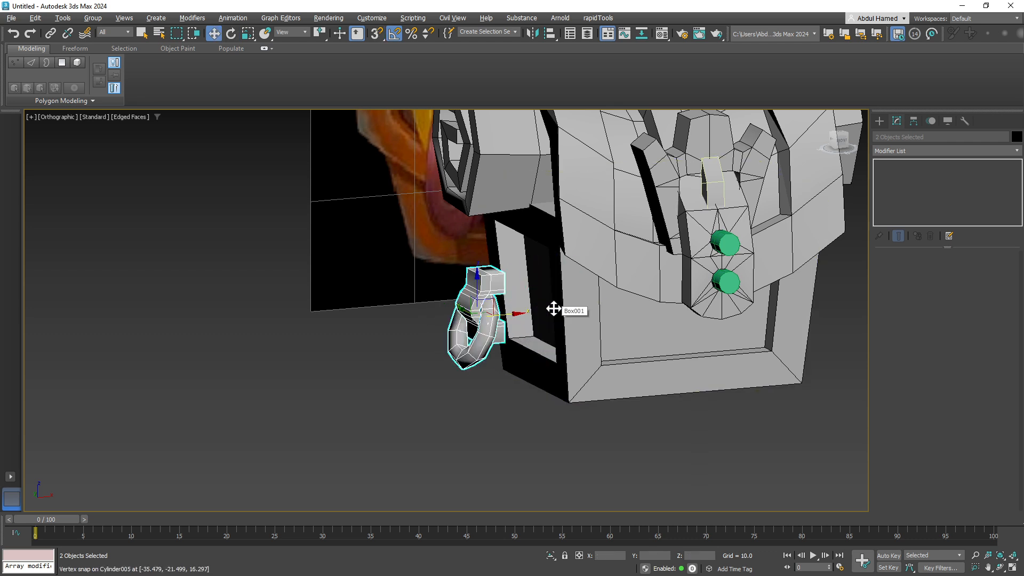
Step: Move the copied ring and bracket against the chest's bare side panel, centering them between its front and back edges
drag(518, 313, 587, 291)
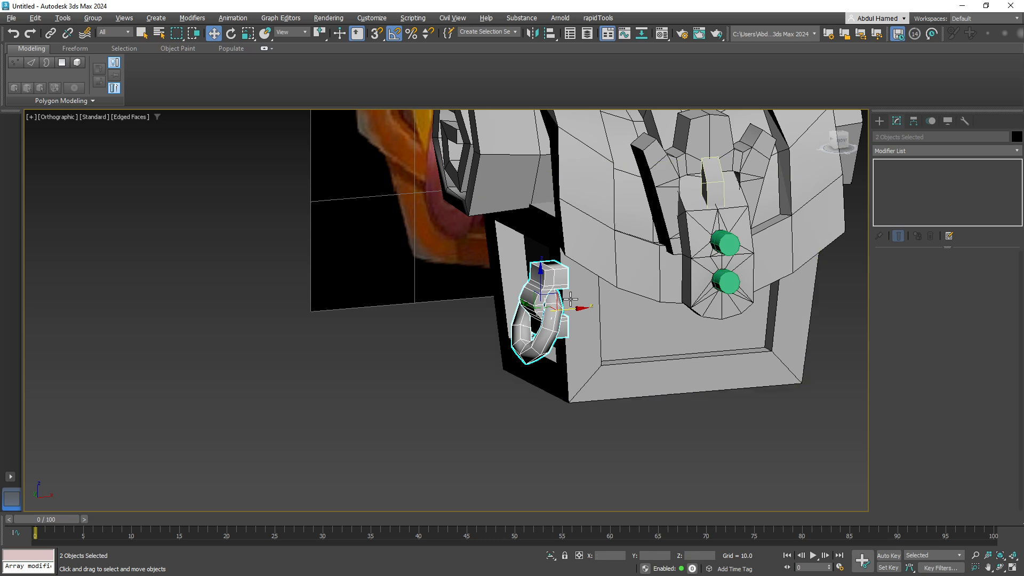
alt+middle_drag(587, 292, 649, 297)
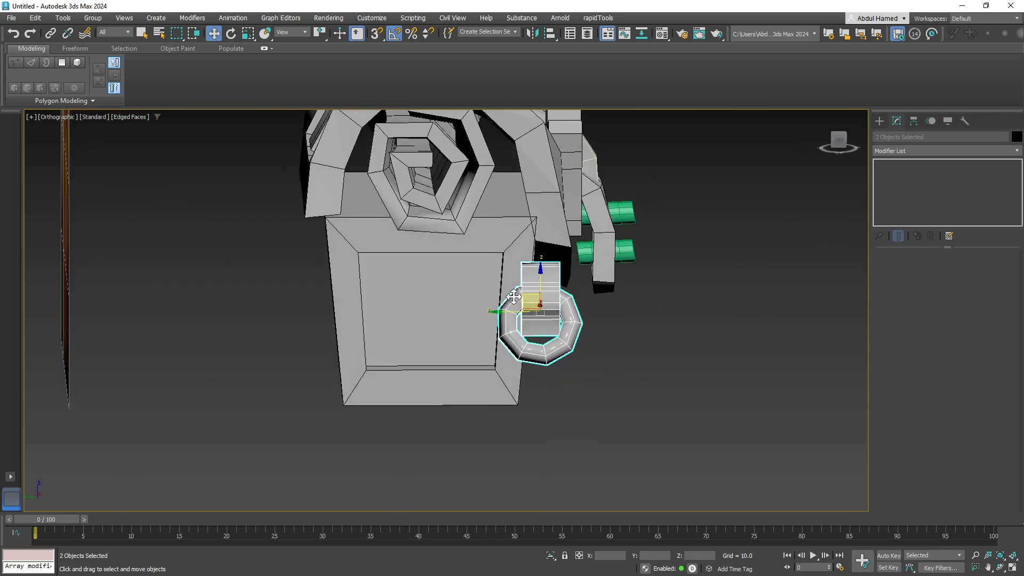
drag(513, 297, 398, 310)
alt+middle_drag(398, 310, 462, 321)
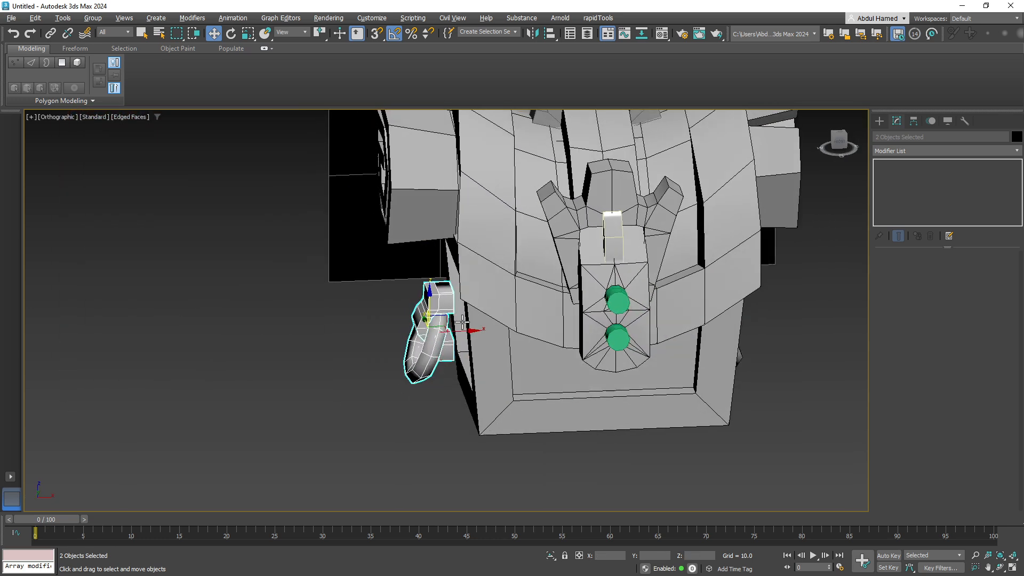
drag(511, 328, 507, 329)
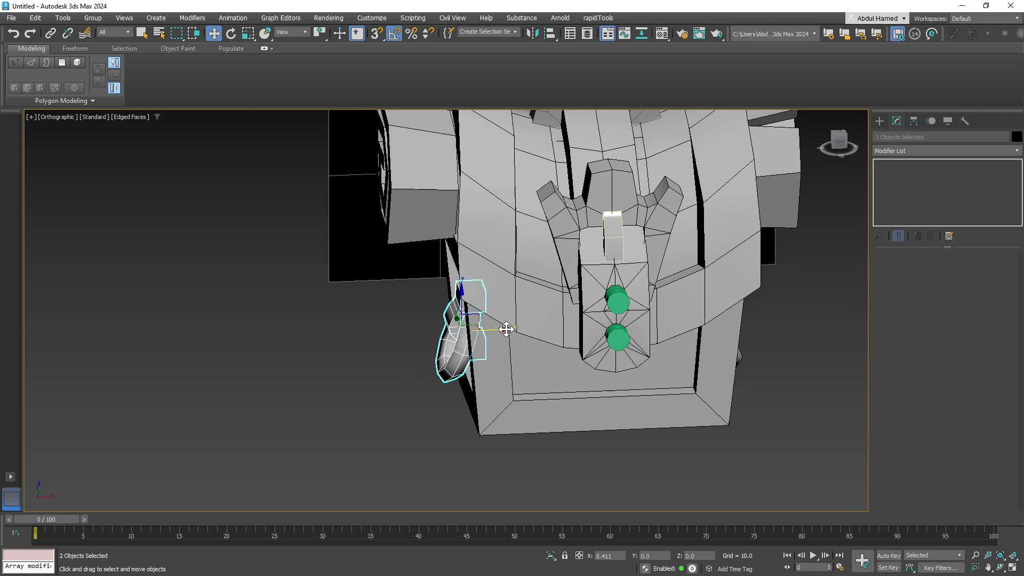
alt+middle_drag(484, 335, 520, 311)
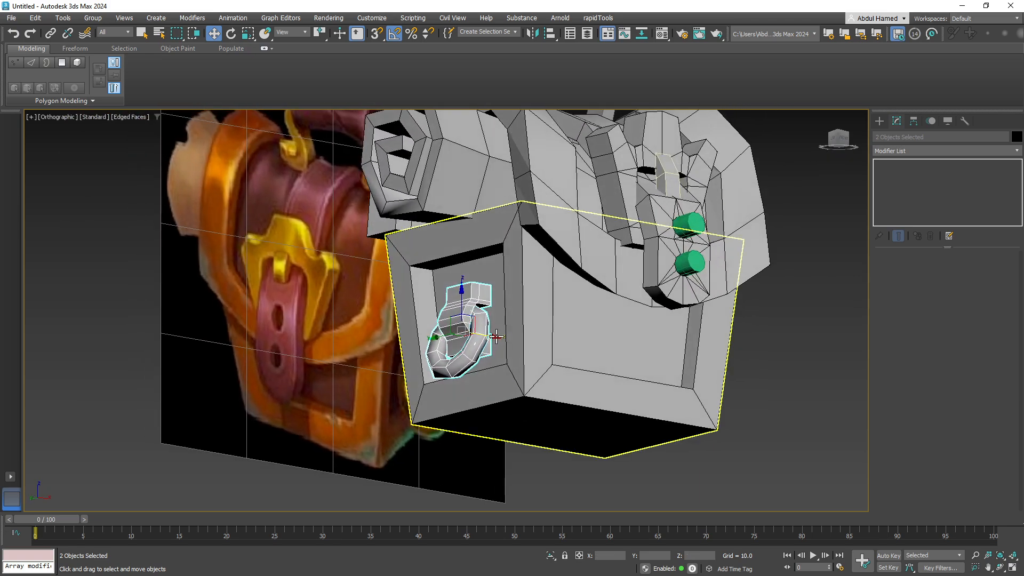
click(499, 336)
key(ctrl+z)
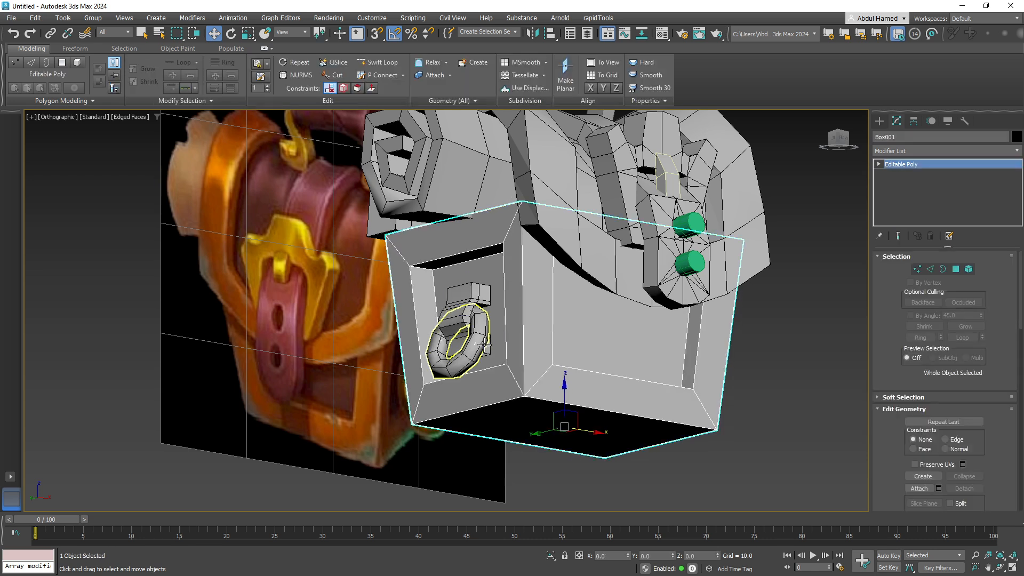
click(479, 352)
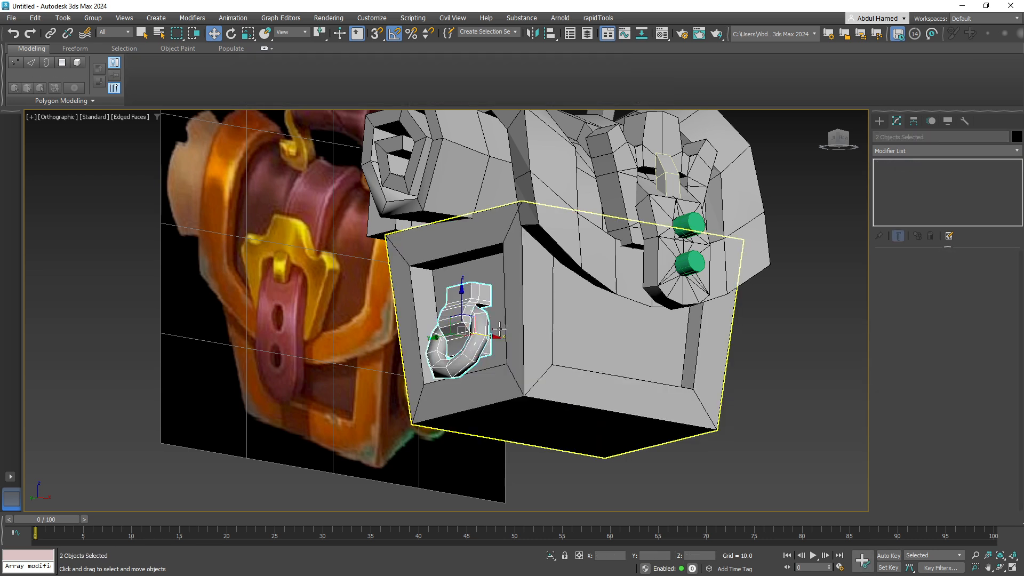
drag(495, 338, 501, 338)
Step: Apply an FFD 2x2x2 modifier to the arched trim over the lid and enter control point editing
middle_drag(506, 331, 457, 315)
scroll(426, 381, down, 3)
click(457, 313)
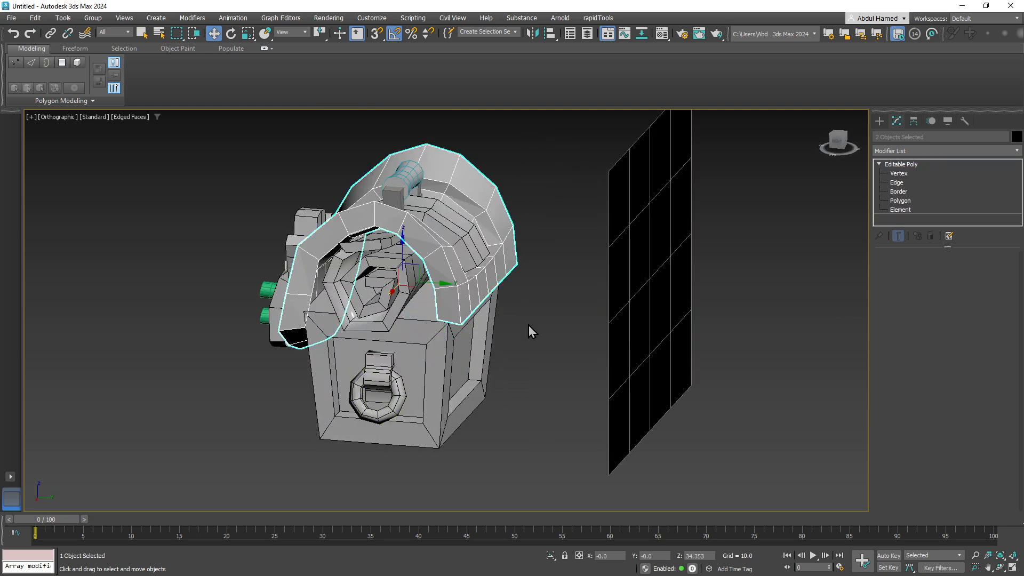
alt+middle_drag(529, 325, 543, 306)
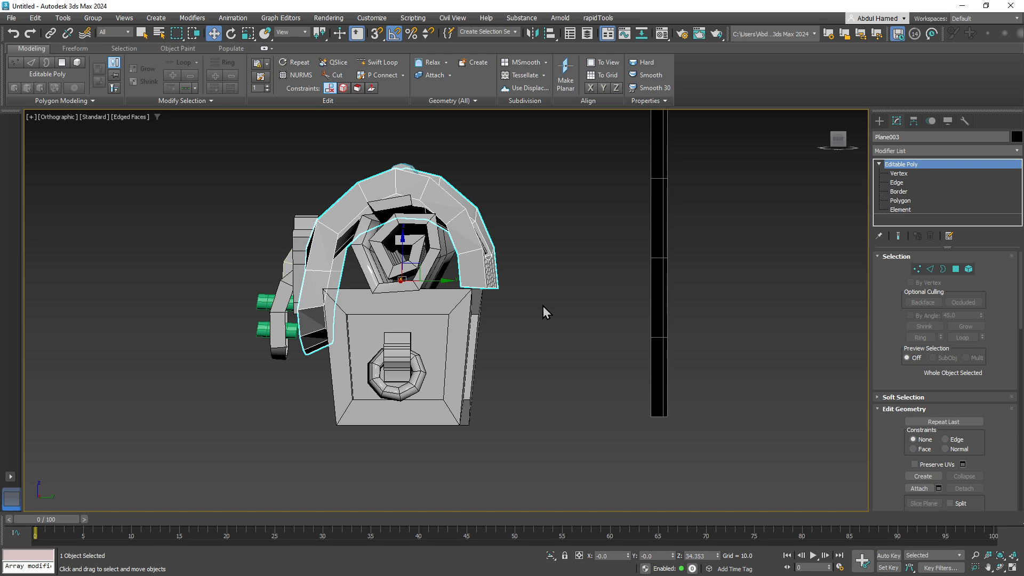
click(897, 153)
text(f)
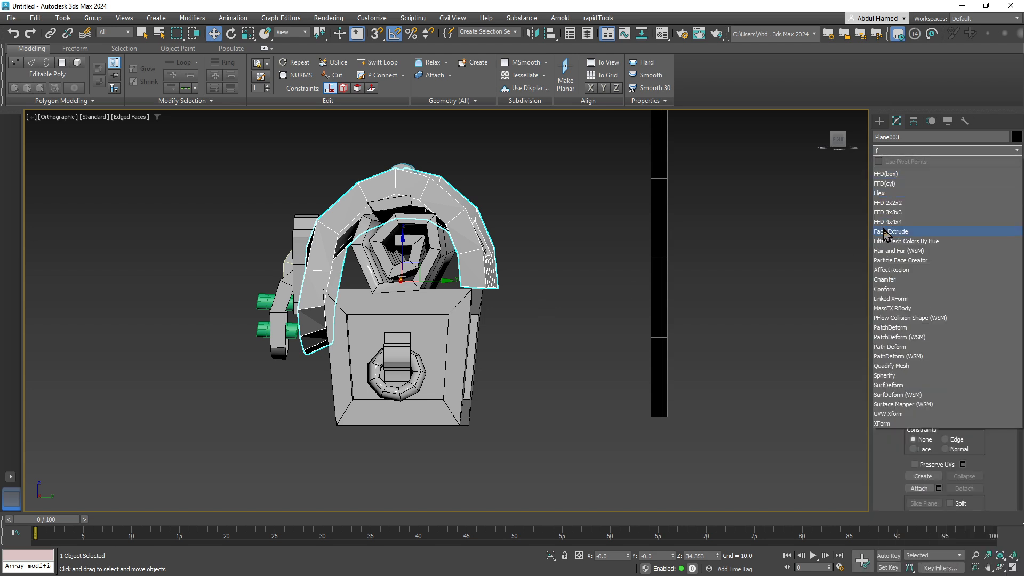
click(893, 203)
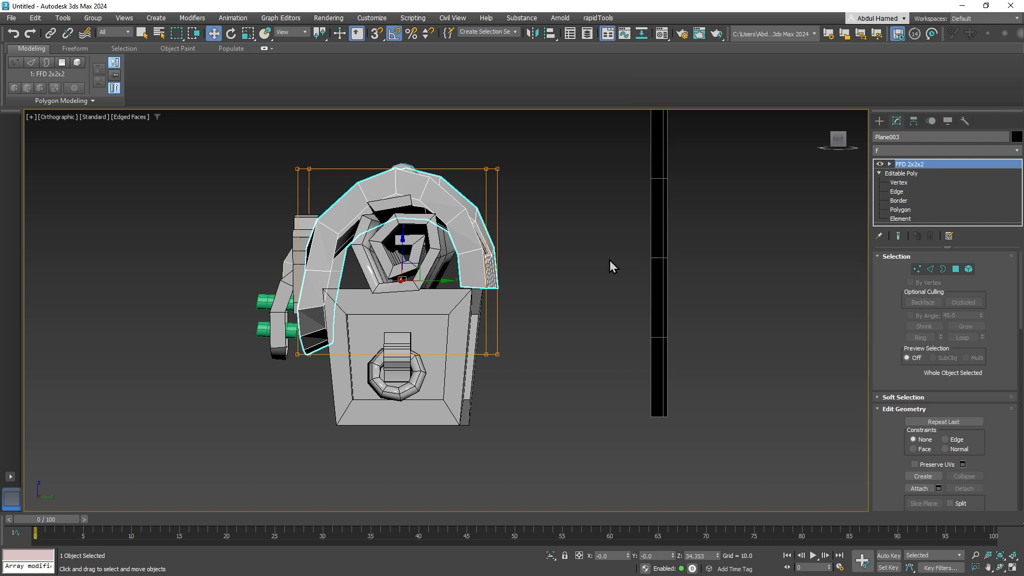
click(889, 165)
click(918, 173)
Step: Move the lattice's lower rear control points inward and slightly down so the trim's back end meets the chest's rear wall
drag(432, 395, 432, 394)
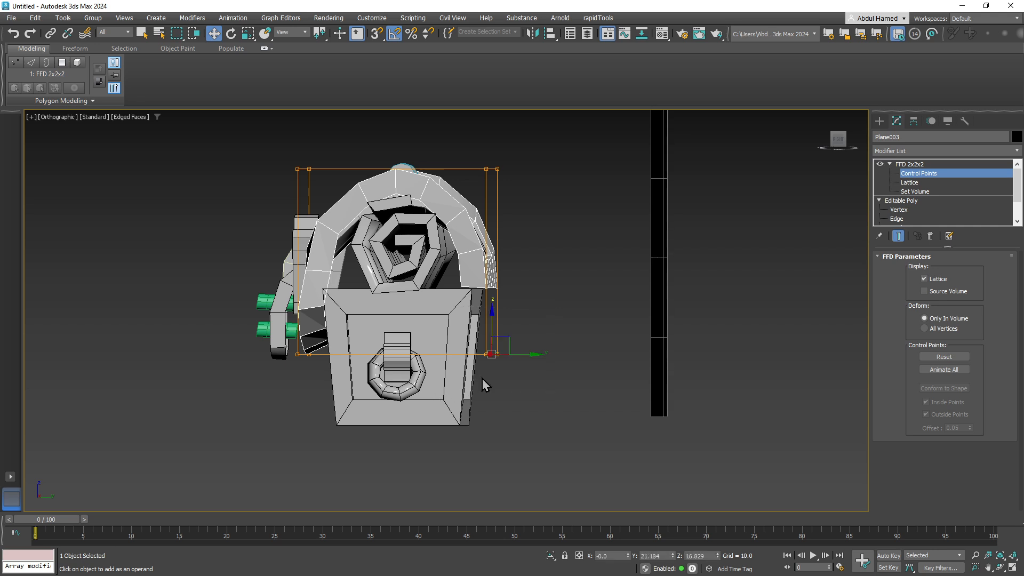
drag(533, 353, 470, 322)
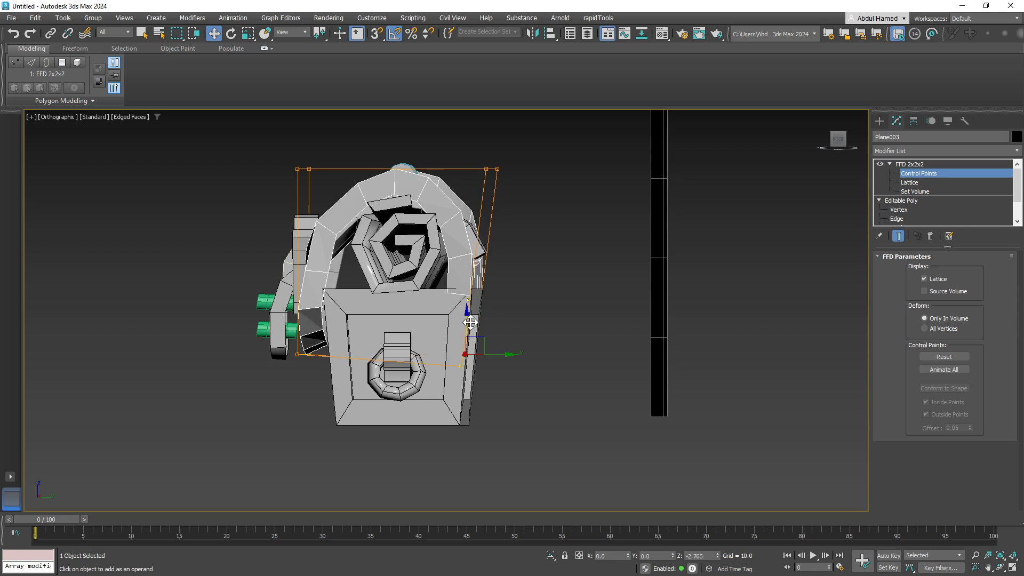
click(463, 366)
drag(507, 363, 511, 364)
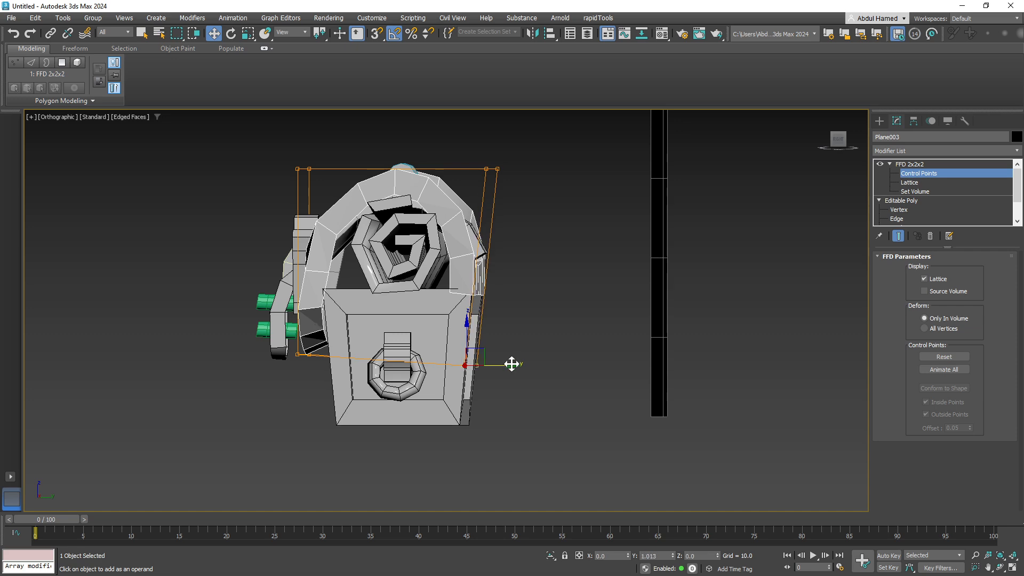
click(555, 308)
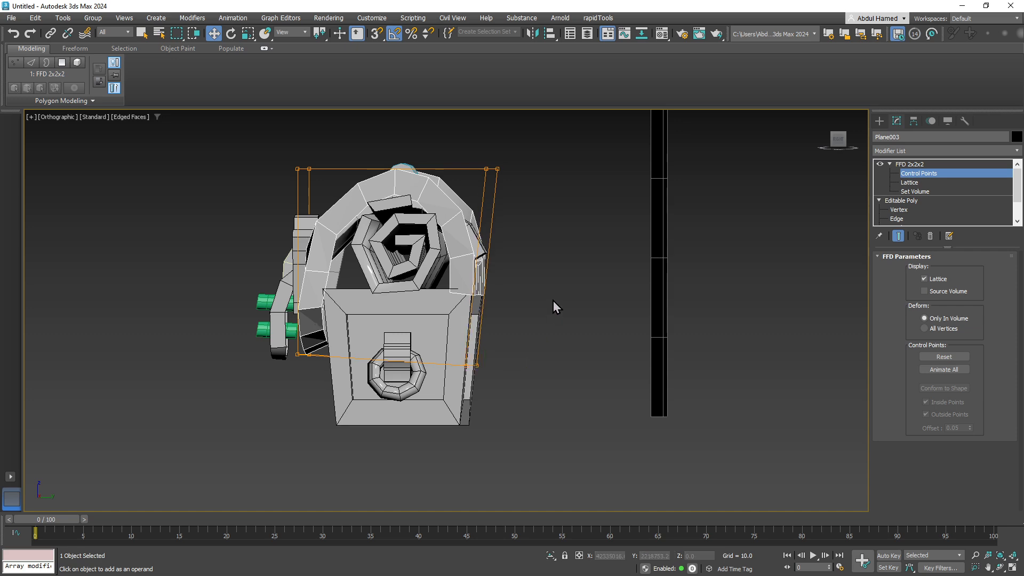
Step: Leave control point editing and collapse the trim's whole modifier stack
click(898, 171)
alt+middle_drag(377, 314, 450, 353)
middle_drag(450, 354, 474, 378)
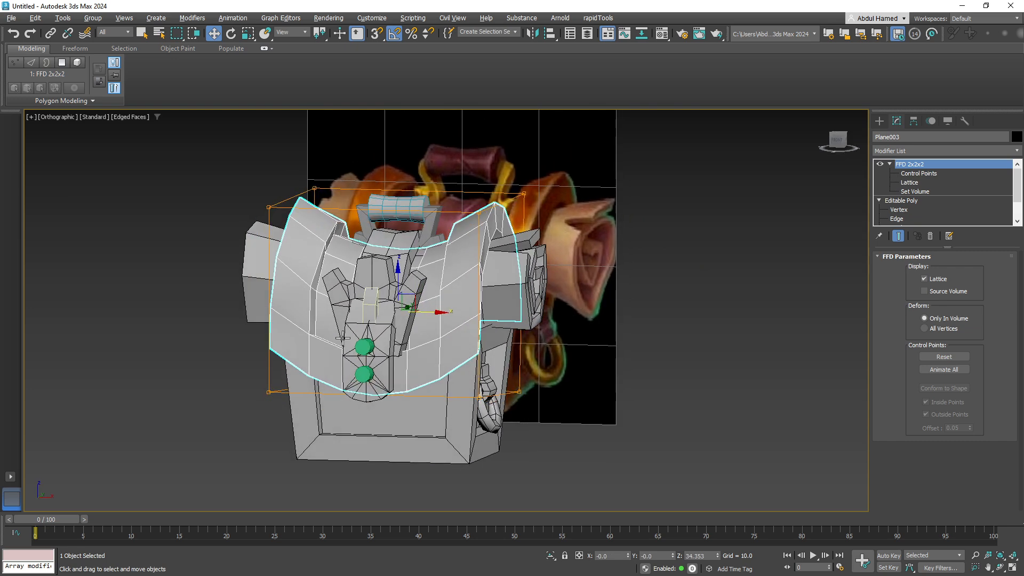
right_click(921, 166)
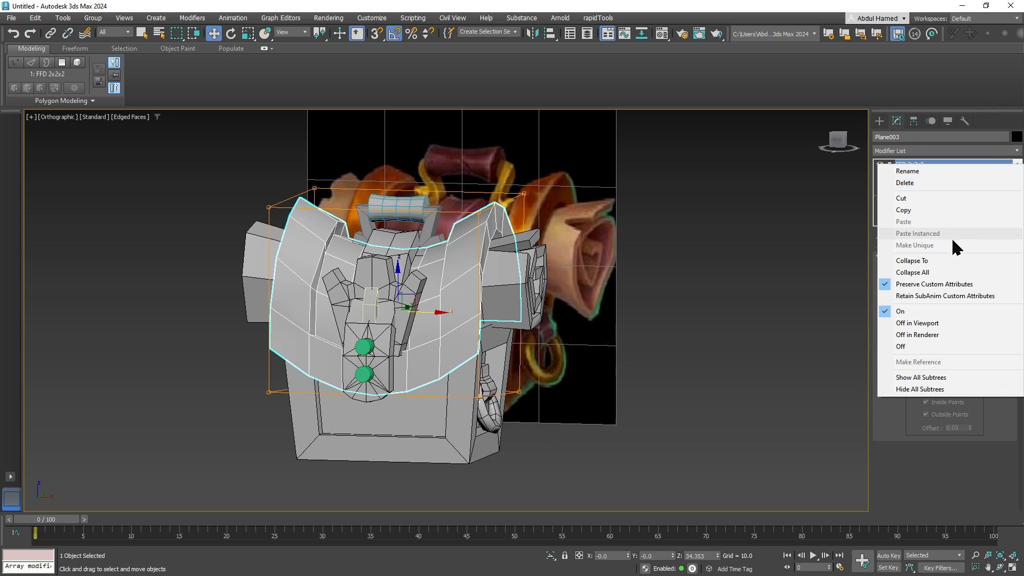
click(911, 271)
click(575, 328)
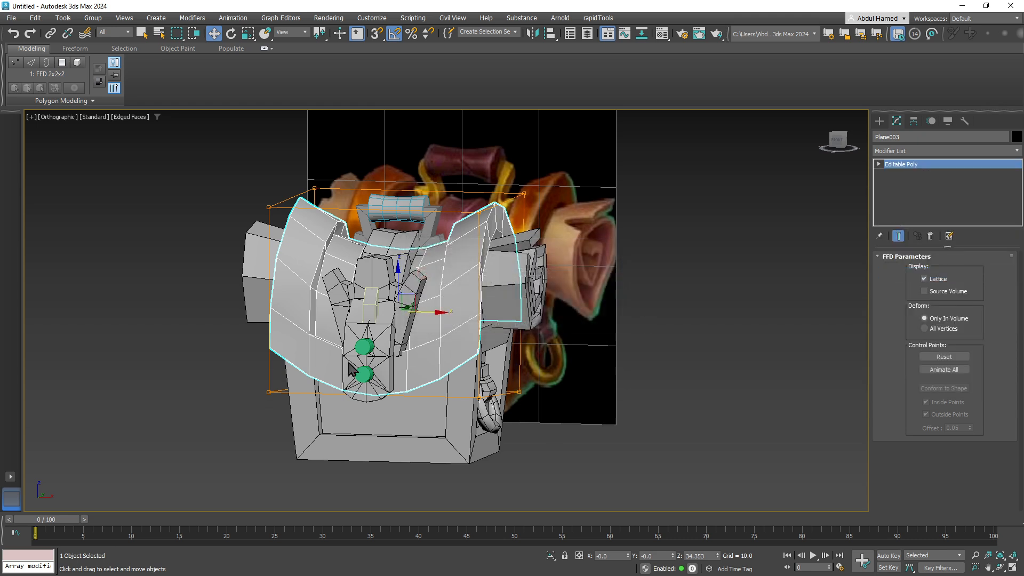
Step: Delete the two green cylinders sitting in the front strap's holes
click(365, 346)
ctrl+click(365, 374)
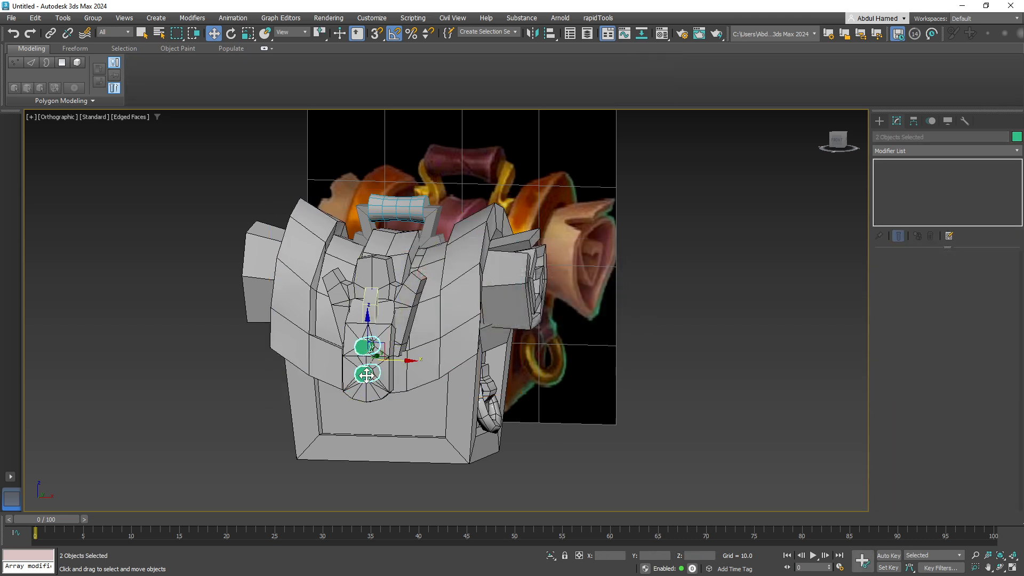
key(Delete)
Step: Open the Material Editor and change the 03 - Default material's type to Standard (Legacy)
alt+middle_drag(368, 375, 423, 379)
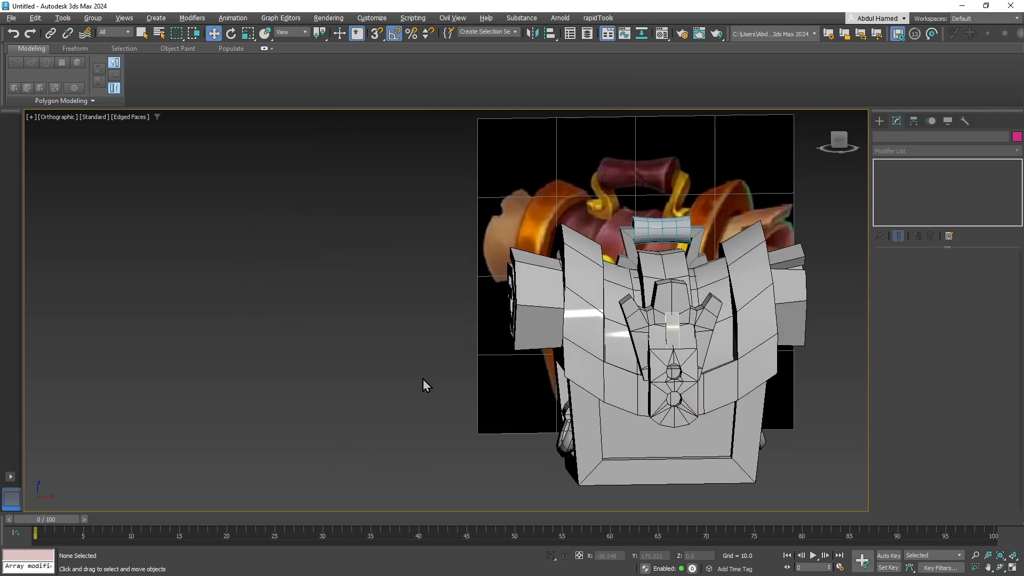
middle_drag(538, 369, 217, 335)
scroll(299, 322, down, 2)
alt+middle_drag(304, 323, 424, 222)
scroll(549, 297, down, 4)
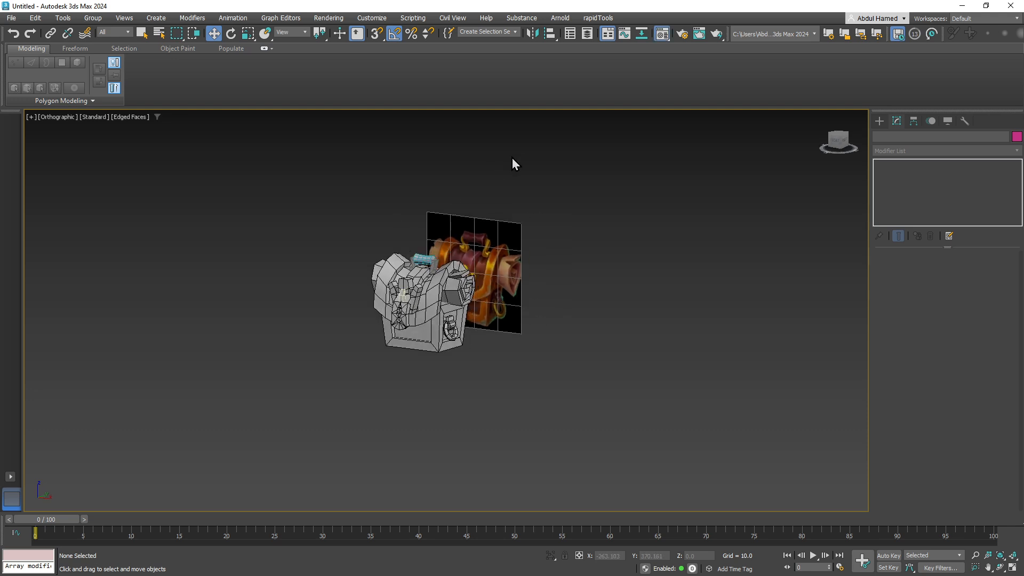
key(m)
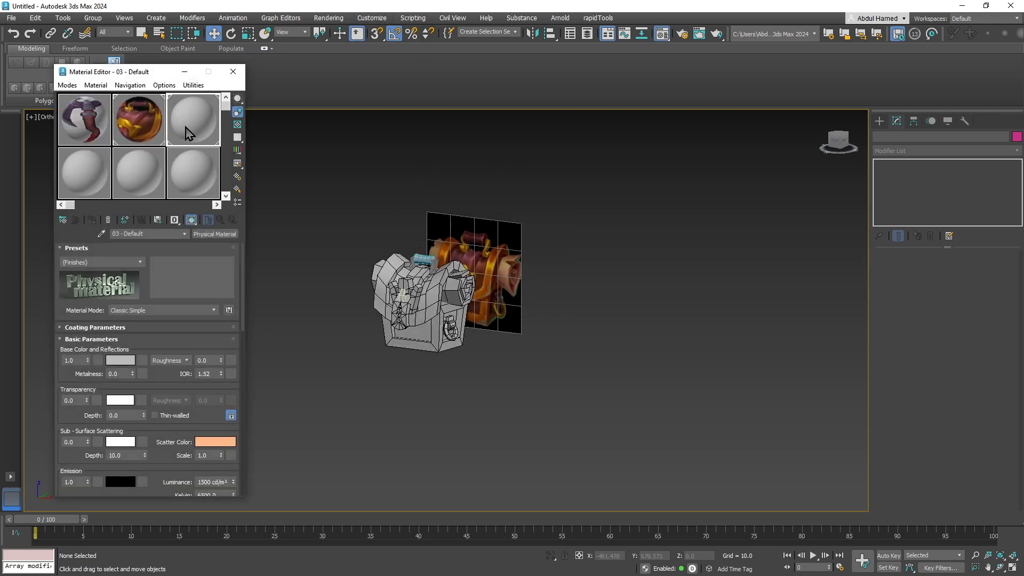
click(67, 182)
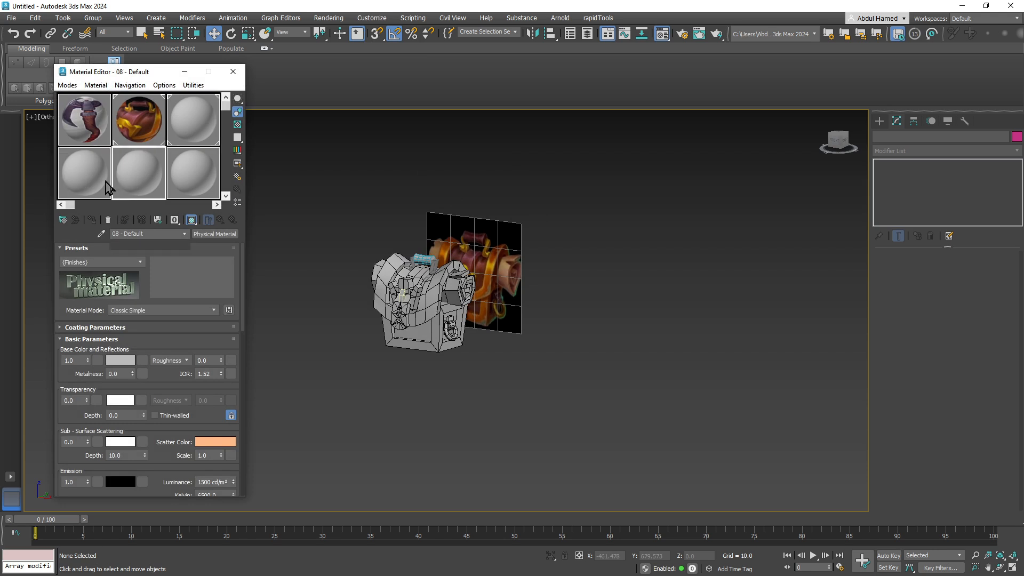
click(216, 119)
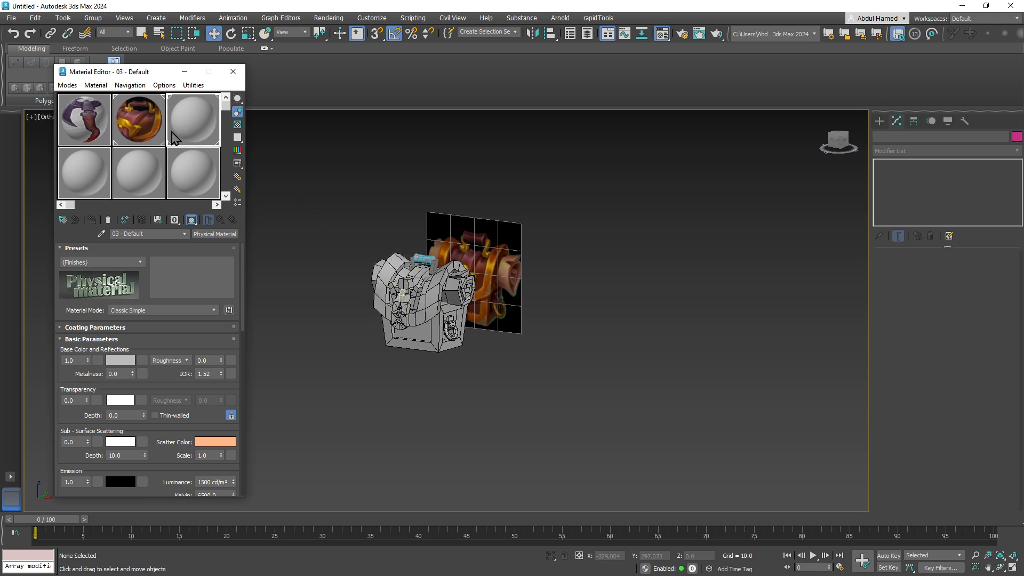
click(198, 235)
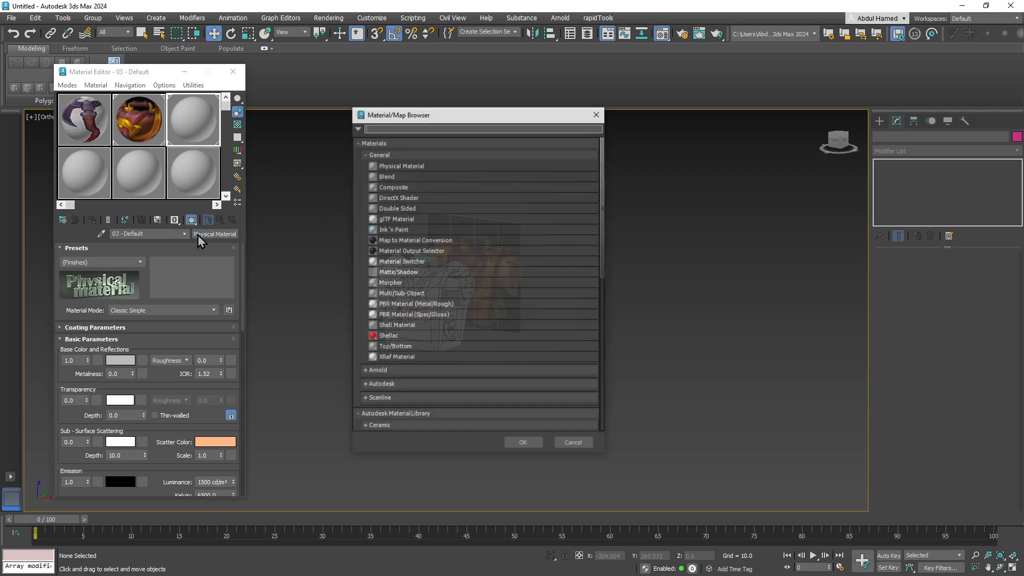
text(stand)
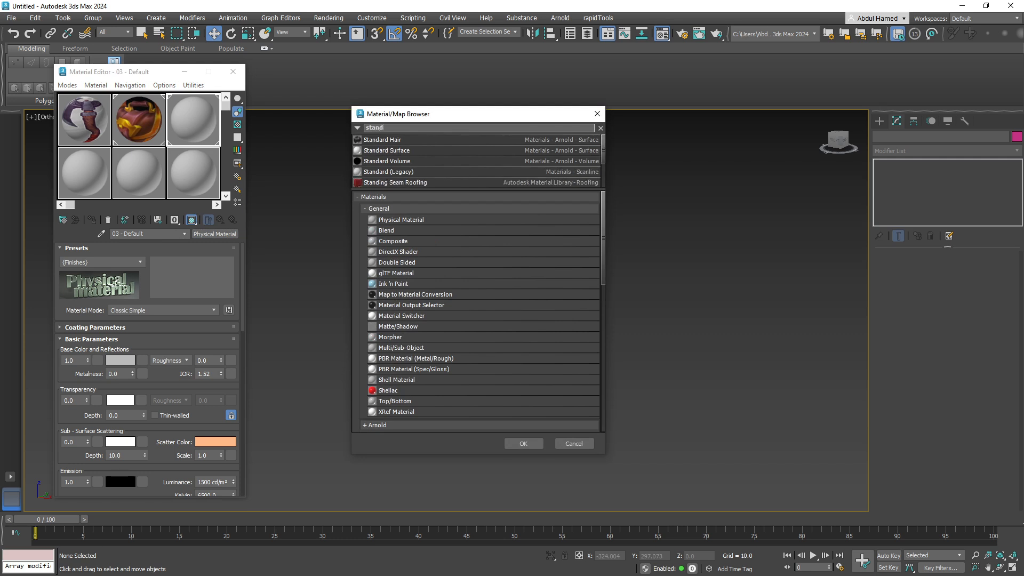
double_click(398, 172)
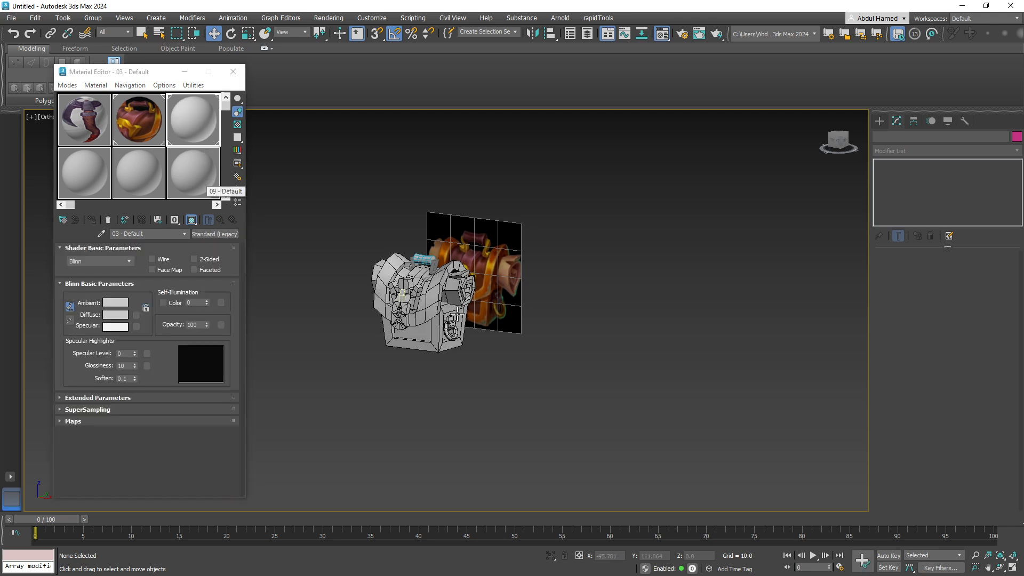
Step: Select all the chest parts without the reference image and assign the 03 - Default material to them
alt+middle_drag(457, 315, 408, 251)
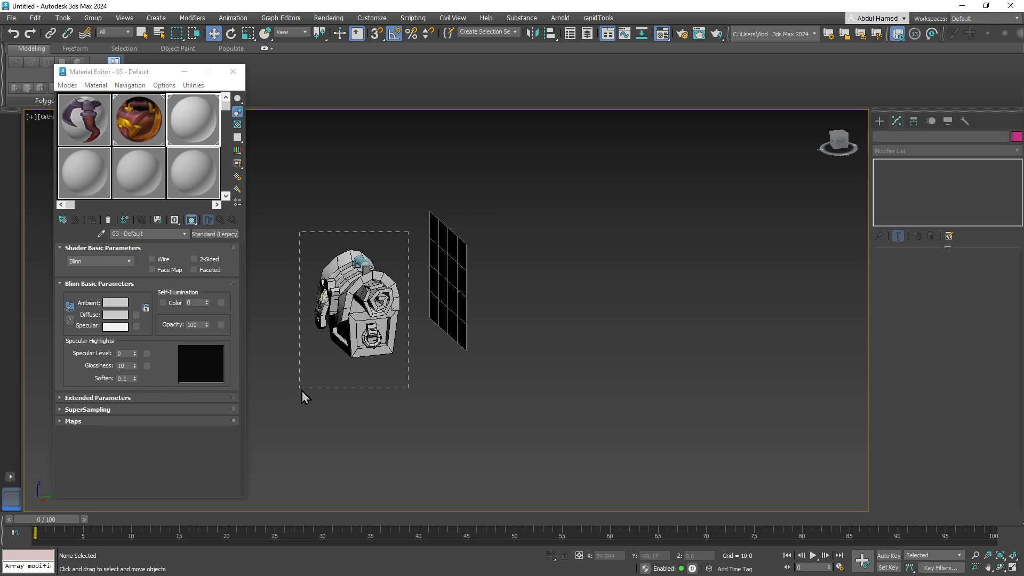
drag(302, 392, 300, 390)
right_click(174, 131)
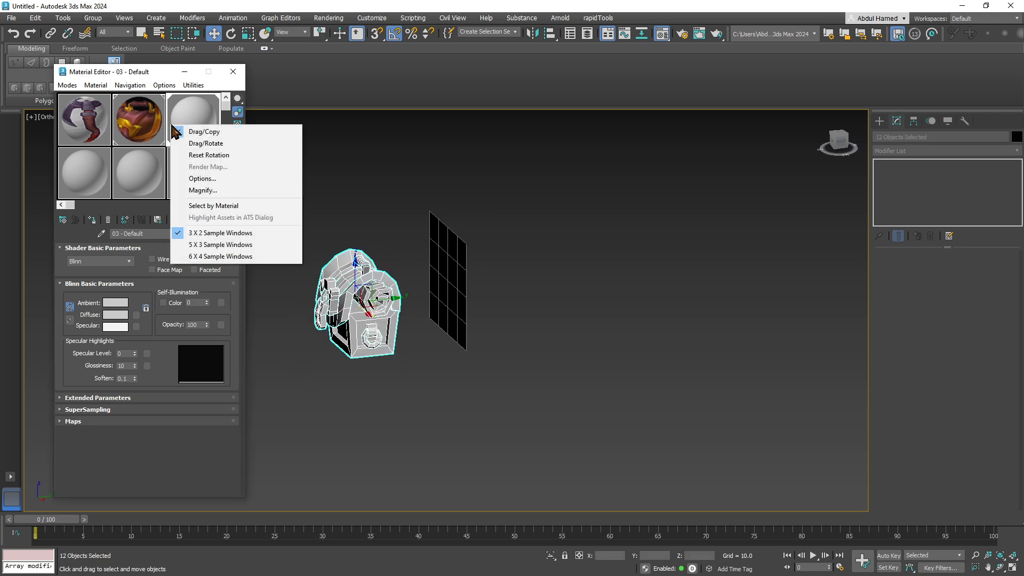
click(93, 221)
click(92, 220)
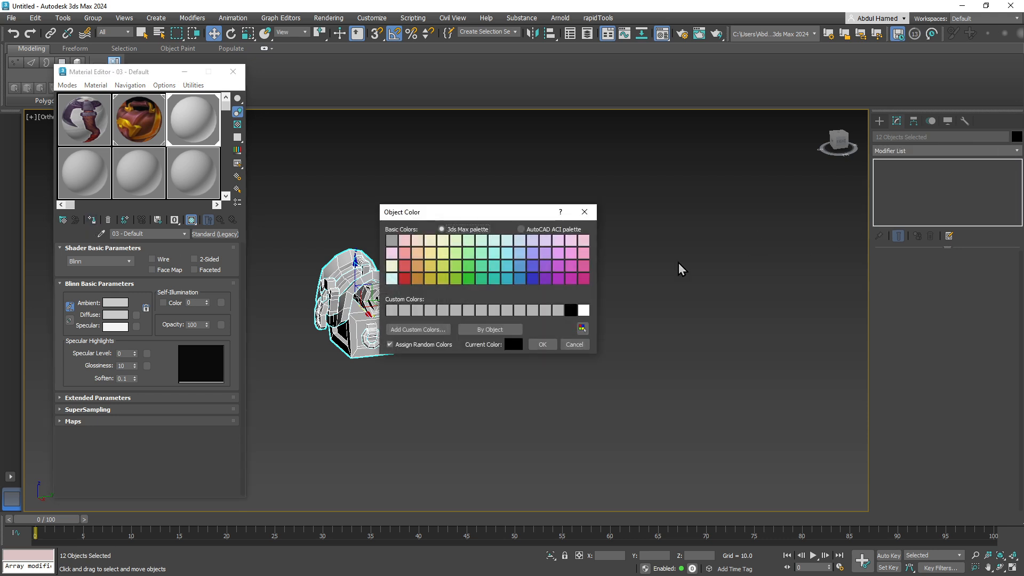
Step: Apply black as the object color of the selected chest parts, clear the selection and close the Material Editor
click(549, 346)
click(423, 376)
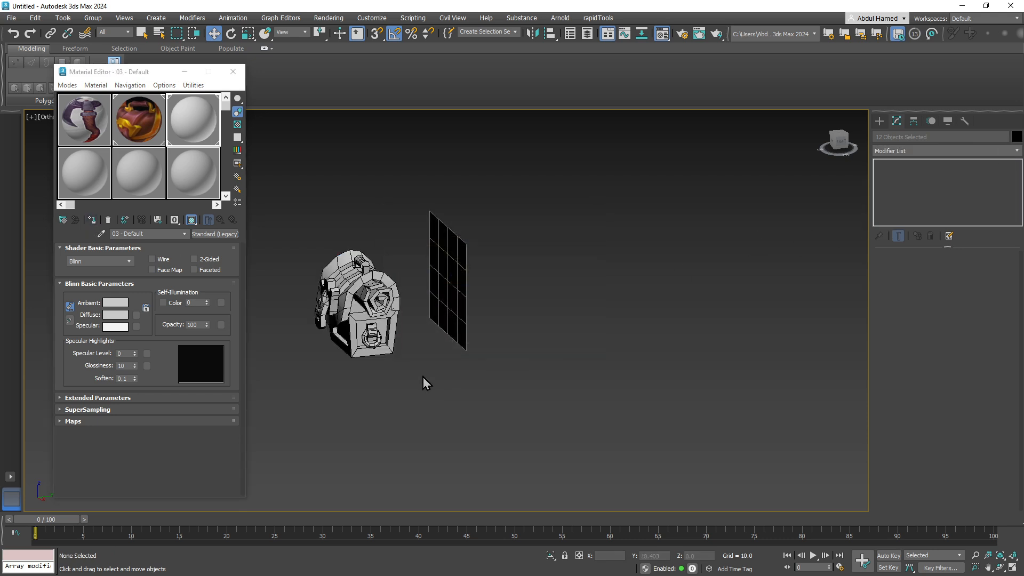
alt+middle_drag(423, 377, 569, 366)
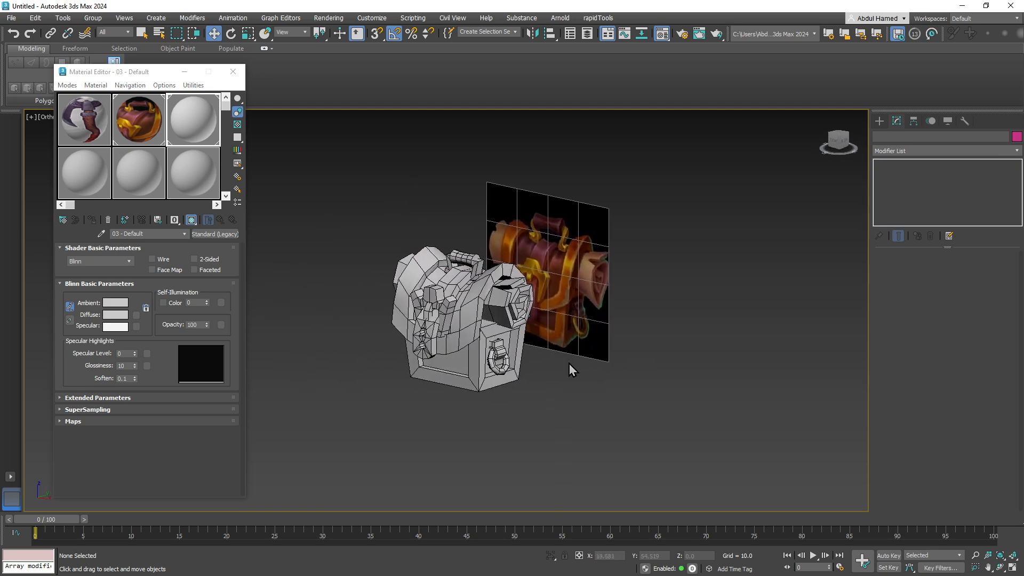
click(232, 72)
Step: Hide the reference image Plane001 in the 0 (default) layer through the Layer Explorer, and close the explorer
click(587, 34)
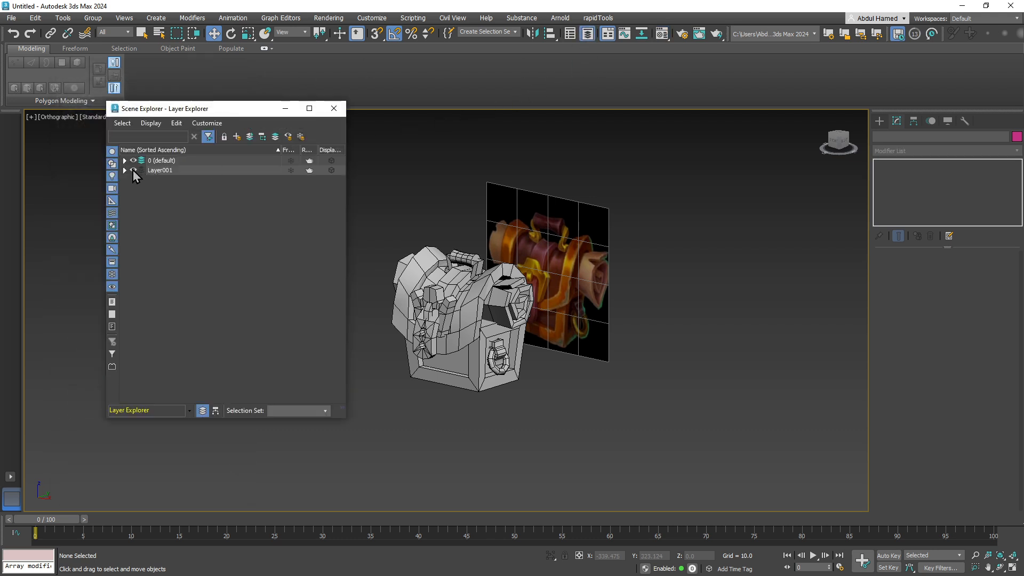
click(133, 161)
click(133, 160)
click(125, 160)
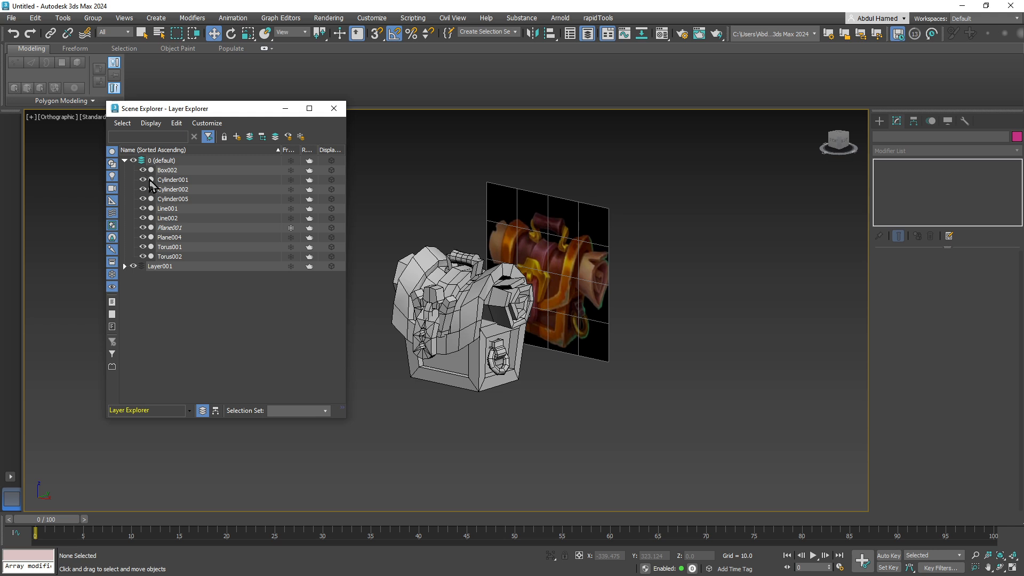
click(176, 228)
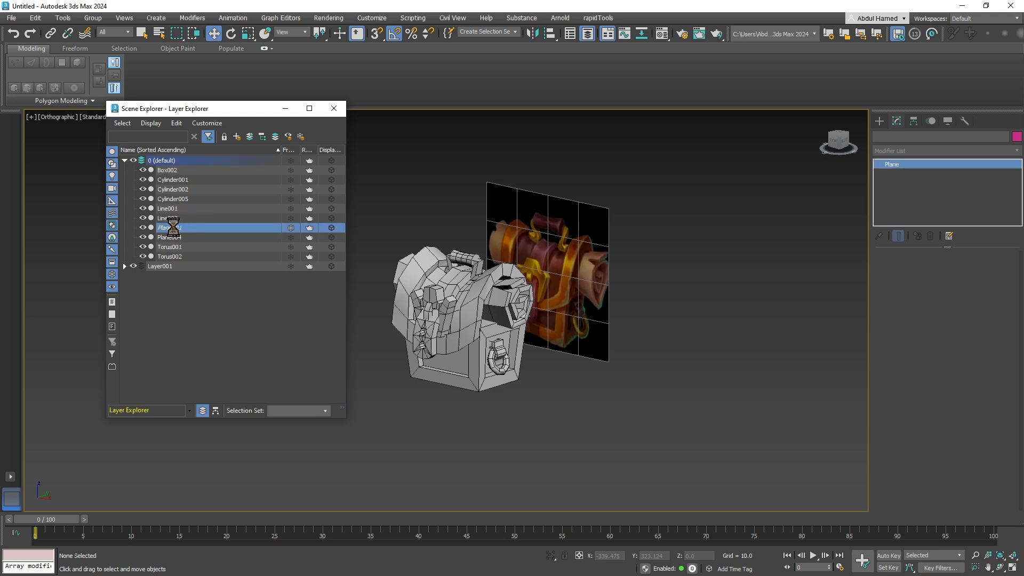
click(142, 227)
alt+middle_drag(448, 342, 502, 360)
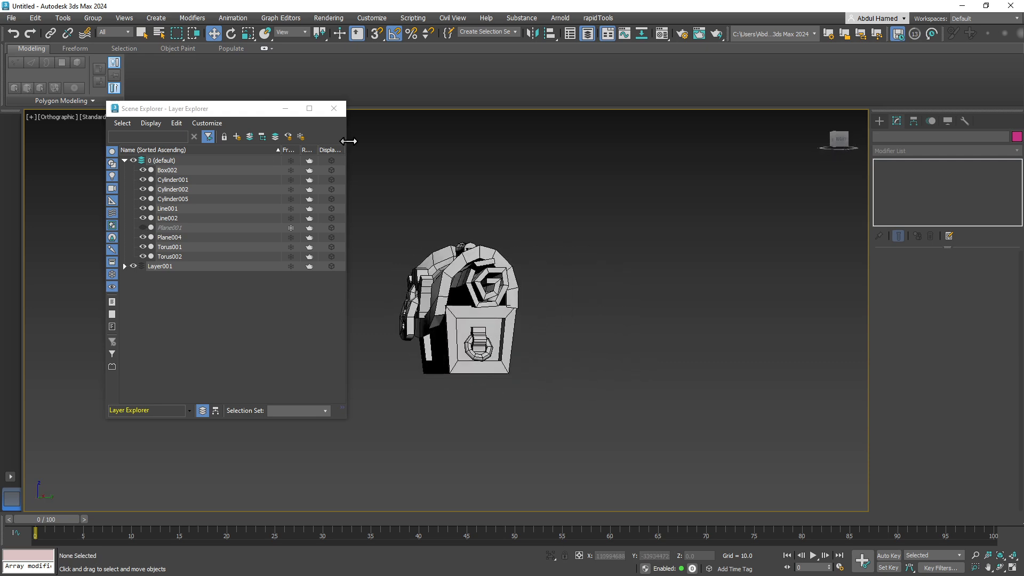
click(334, 108)
Step: Examine the chest's side and back, especially how the center strap's rear end meets the lid's lower band
scroll(456, 296, up, 3)
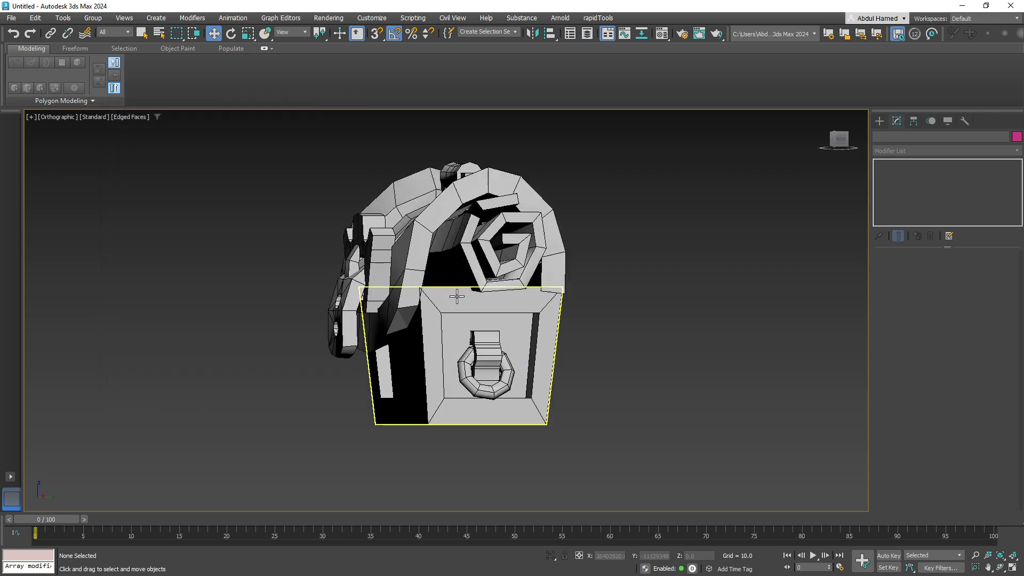
scroll(457, 296, up, 2)
middle_drag(457, 297, 478, 341)
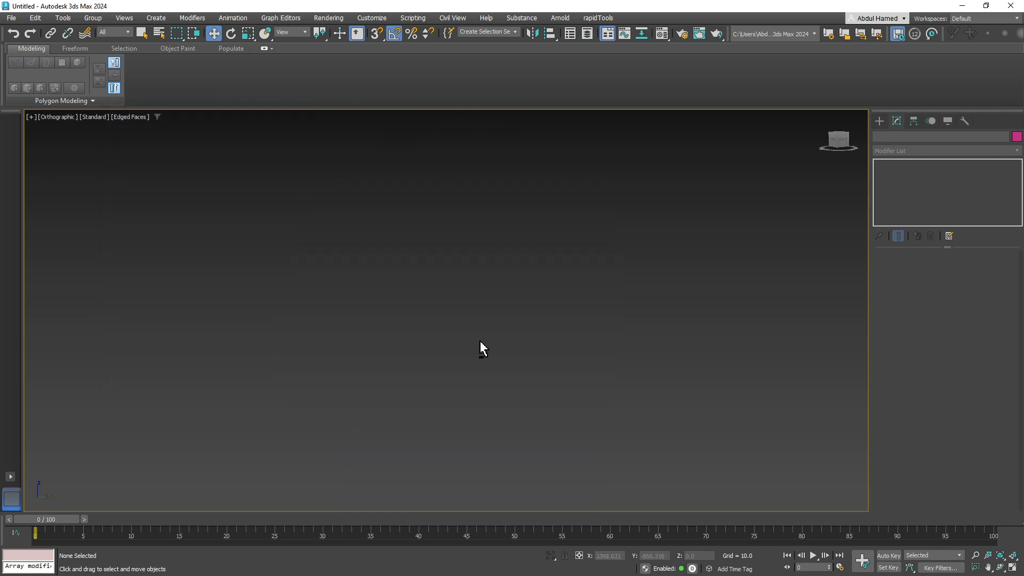
key(z)
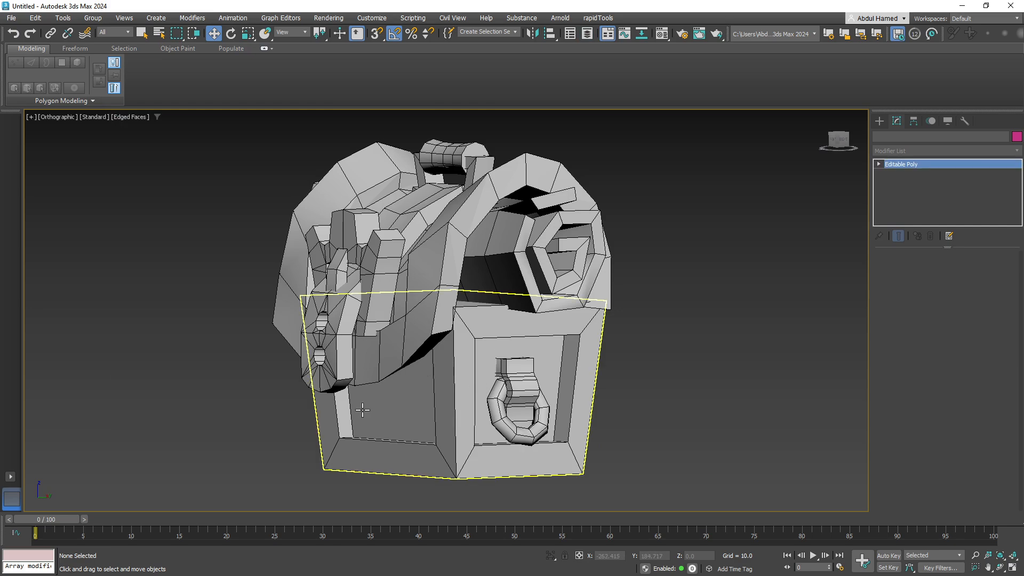
click(427, 382)
alt+middle_drag(427, 381, 590, 417)
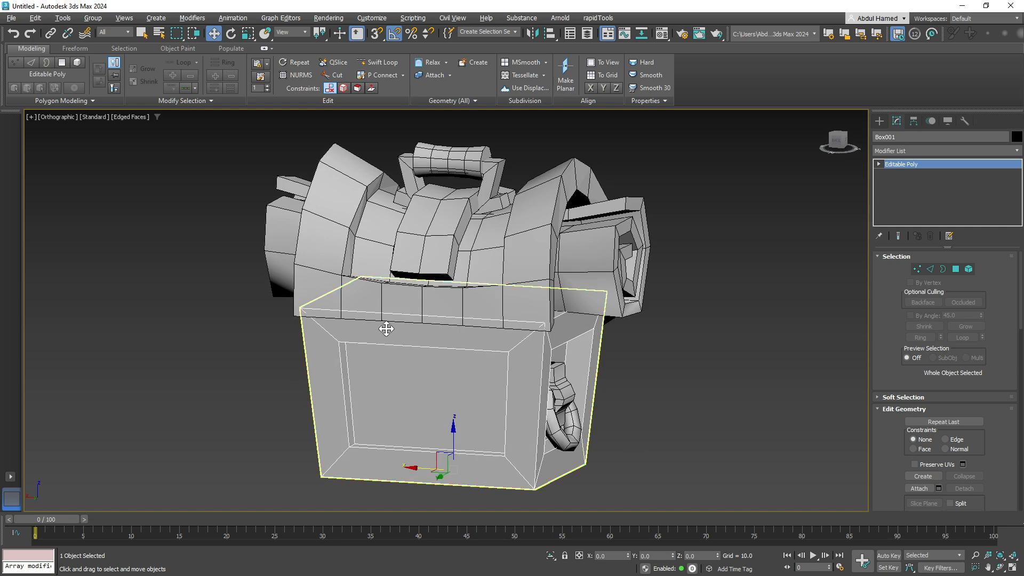
alt+middle_drag(386, 328, 418, 329)
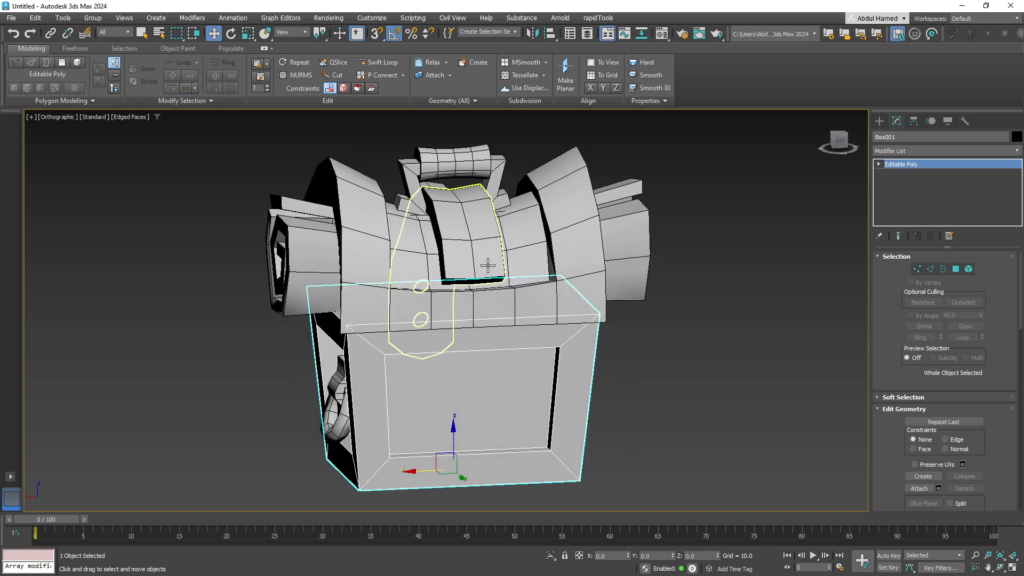
alt+middle_drag(488, 288, 525, 271)
scroll(524, 268, up, 4)
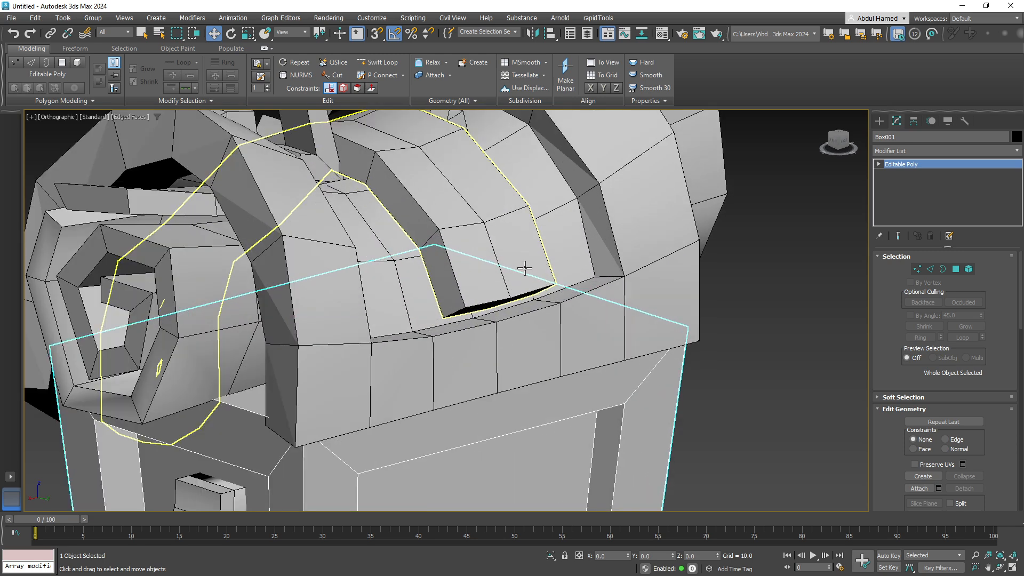
Step: Move the three outer end vertices of the center strap's rear down and inward onto the lid's band, to about Y 17.4, Z 37.5
click(491, 301)
alt+middle_drag(491, 302, 587, 283)
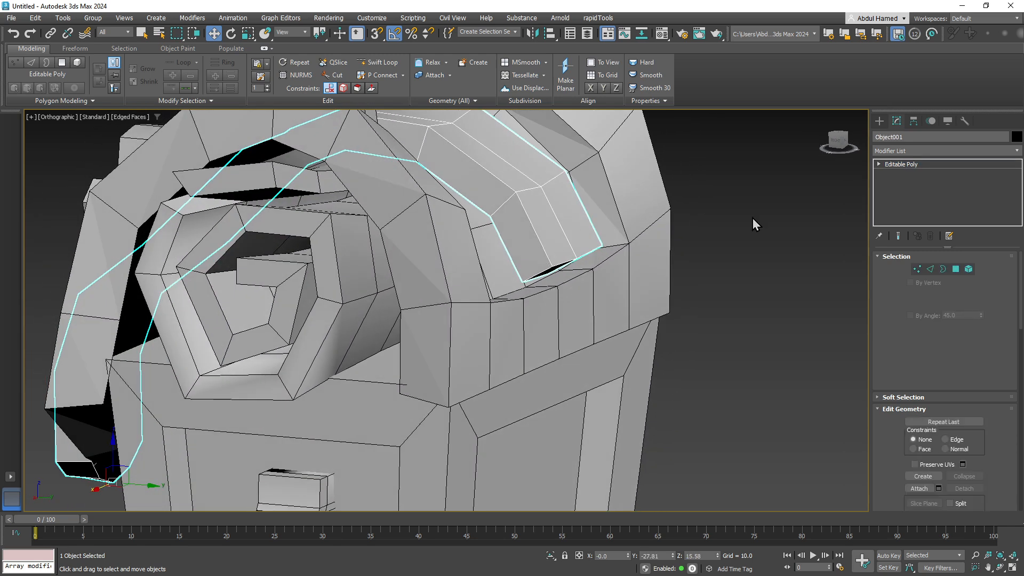
click(880, 165)
click(901, 173)
click(602, 247)
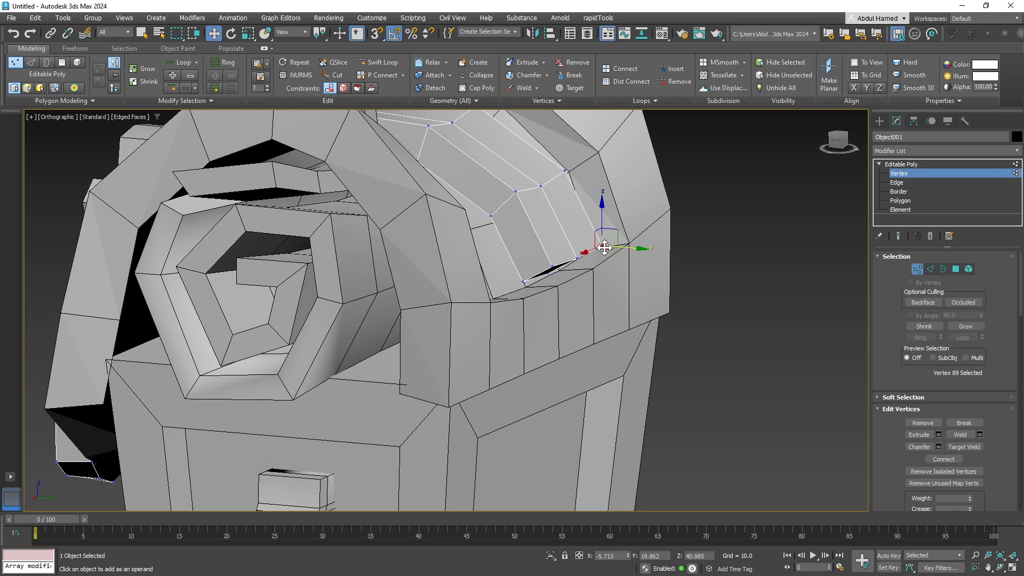
ctrl+click(572, 262)
ctrl+click(553, 267)
alt+middle_drag(585, 311, 609, 294)
drag(595, 241, 573, 276)
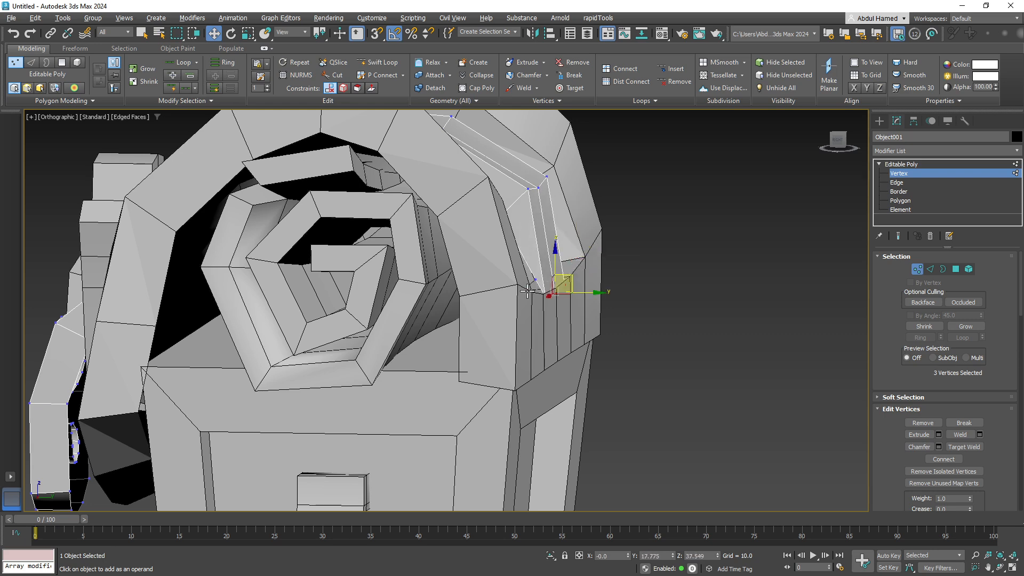
alt+middle_drag(536, 285, 412, 299)
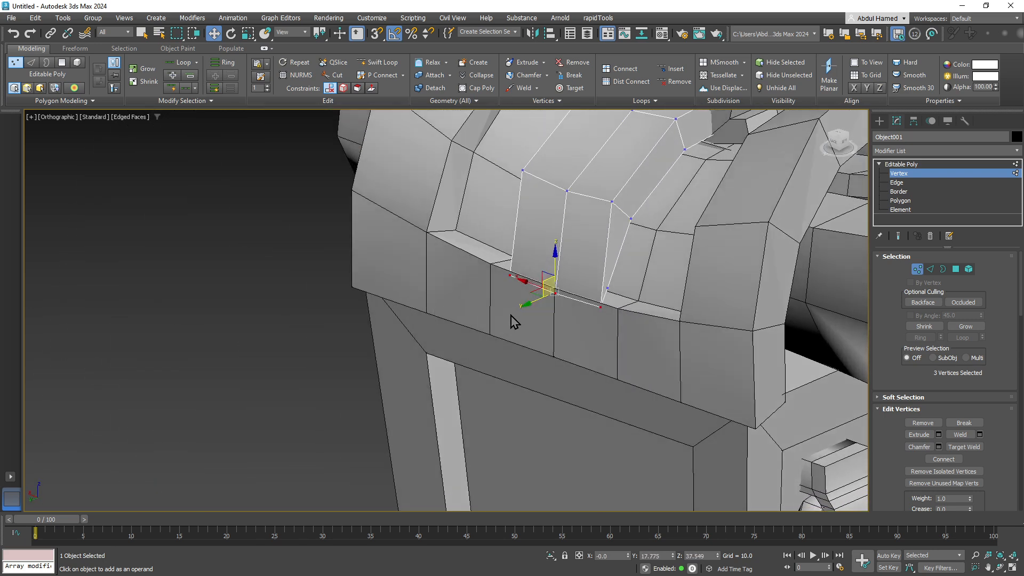
drag(528, 306, 527, 305)
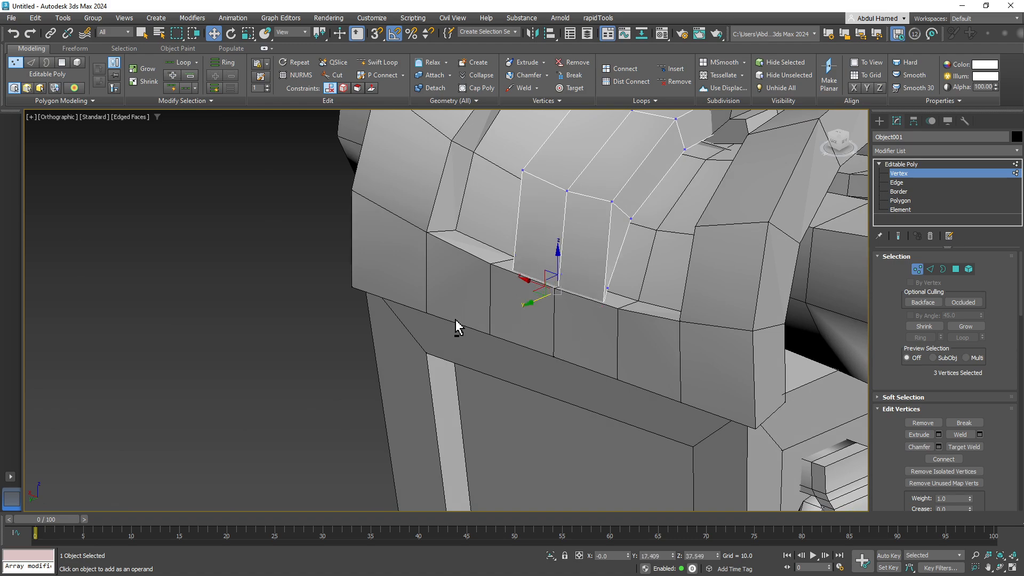
Step: Move the two inner corner vertices of the strap's rear end into the lid, to about Y 13.5, Z 37.2, and leave vertex editing
alt+middle_drag(456, 319, 413, 314)
scroll(532, 313, up, 5)
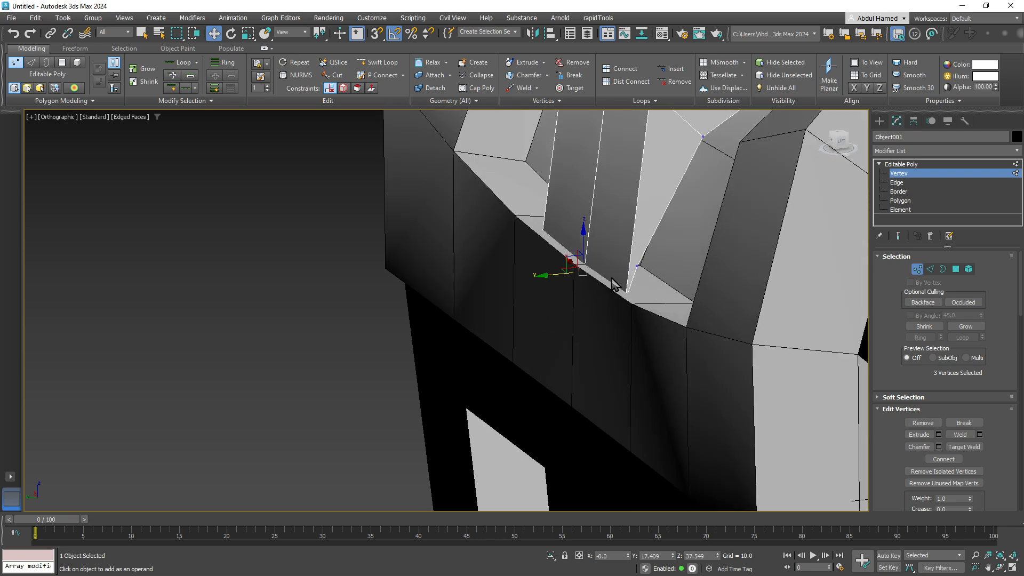
click(638, 266)
alt+middle_drag(551, 275, 613, 312)
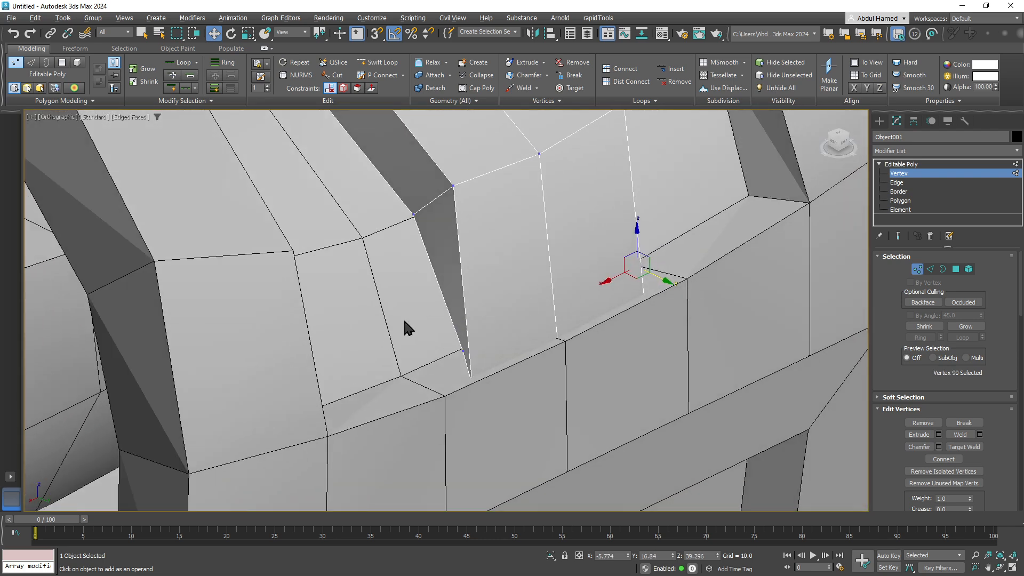
ctrl+click(465, 344)
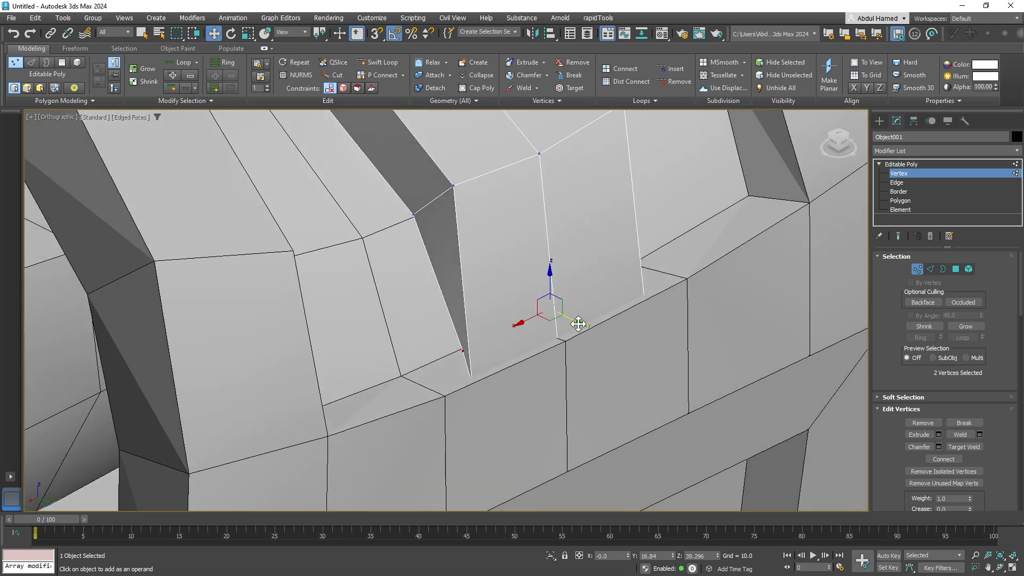
drag(579, 323, 496, 289)
scroll(495, 295, down, 5)
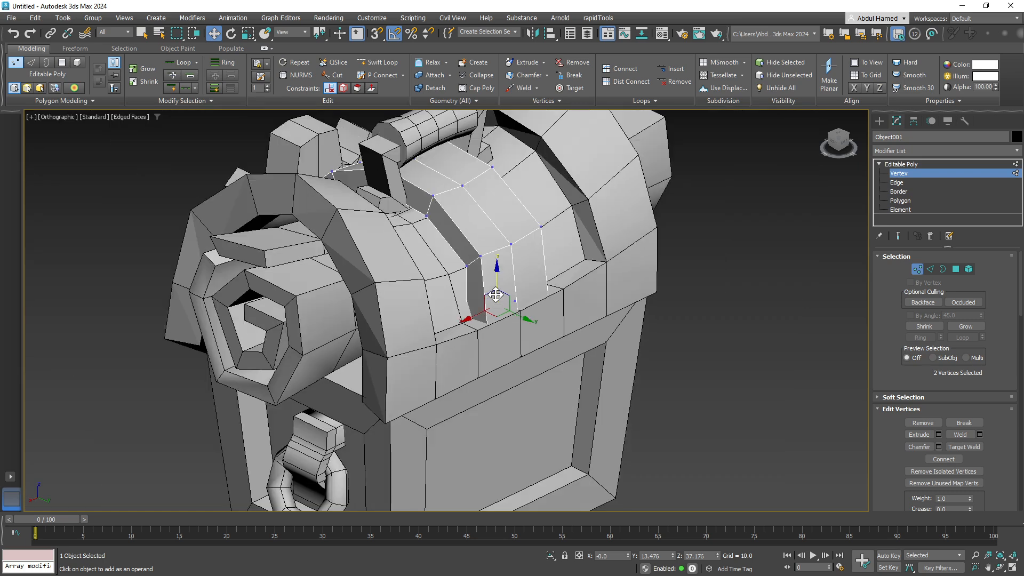
alt+middle_drag(497, 296, 601, 298)
click(746, 256)
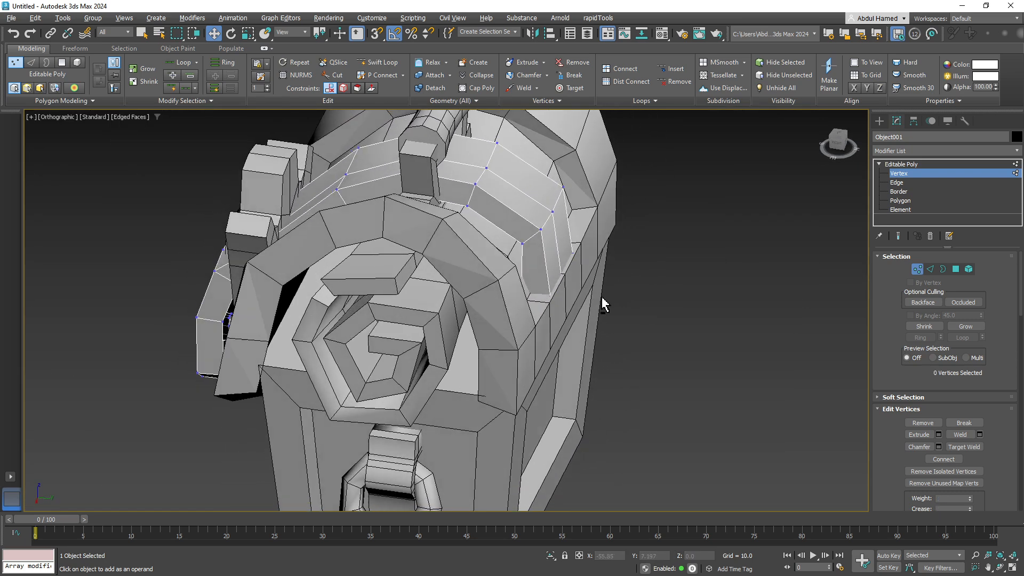
click(898, 165)
click(734, 269)
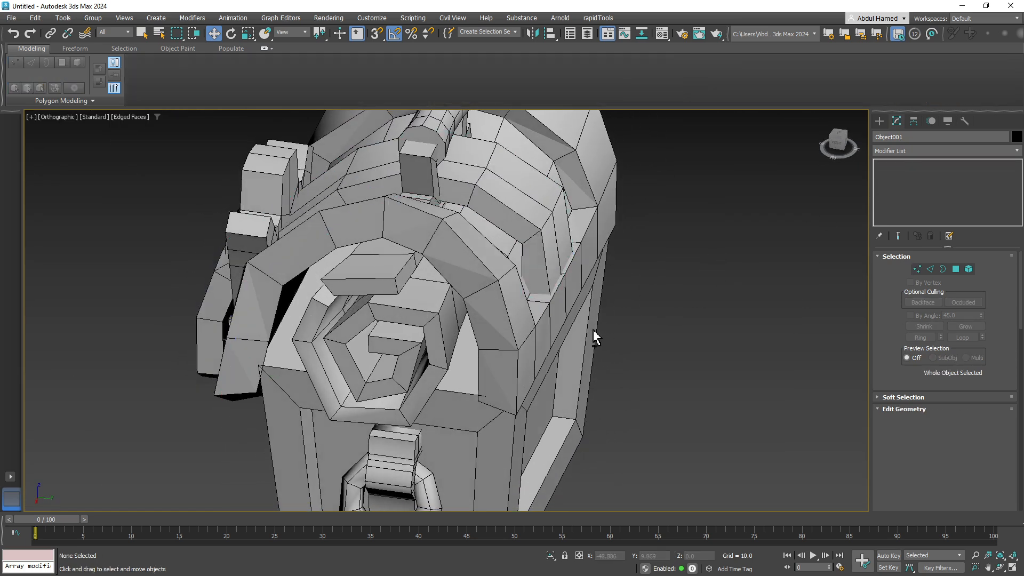
Step: Select the chest's box body
alt+middle_drag(521, 325, 616, 314)
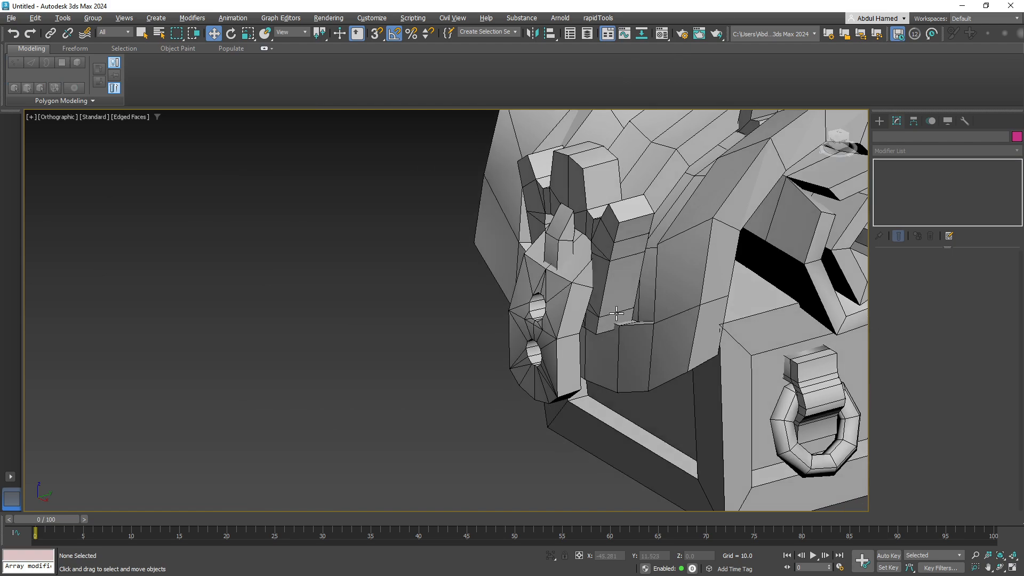
click(638, 424)
alt+middle_drag(638, 425, 635, 385)
scroll(403, 373, down, 8)
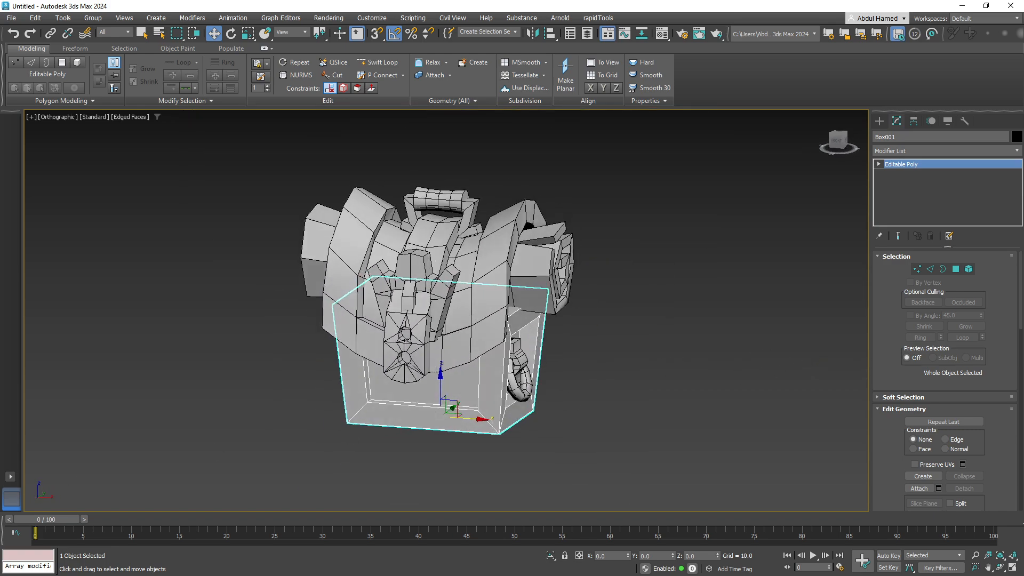